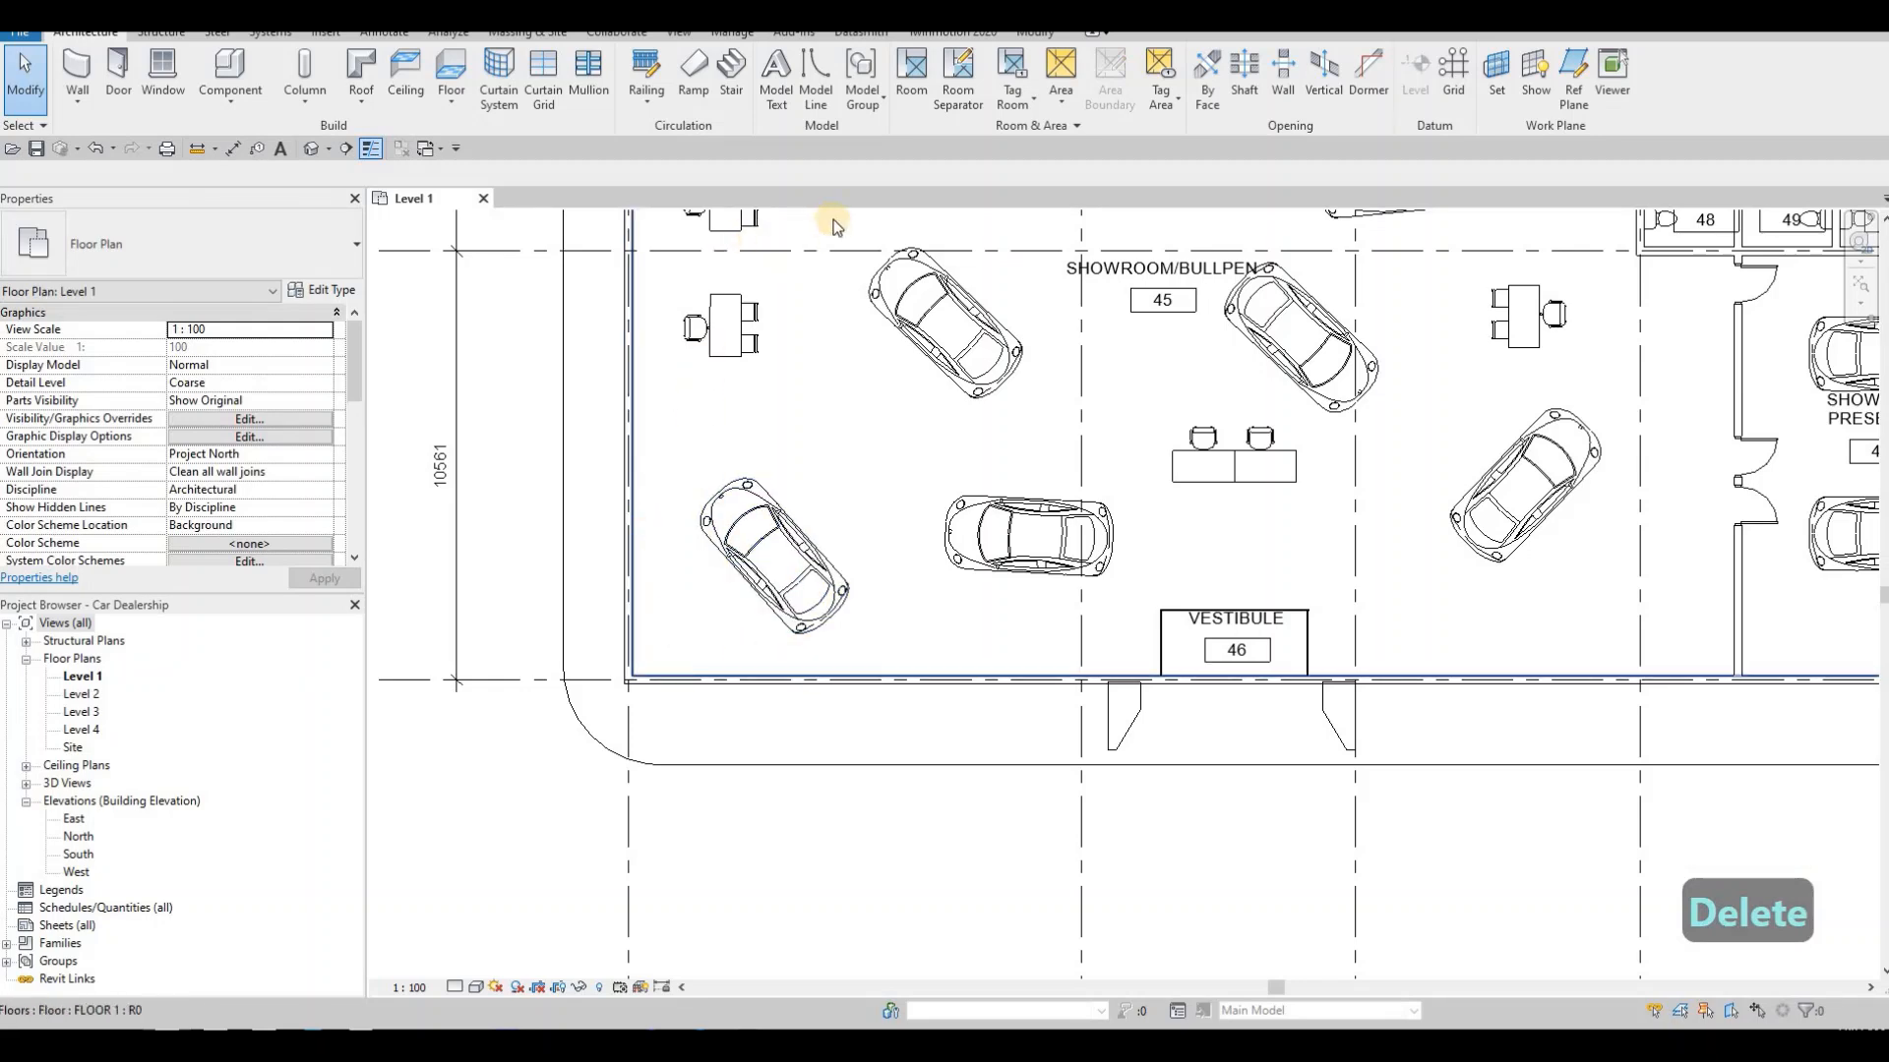
{"action": "key", "text": "Escape"}
{"action": "key", "text": "Escape"}
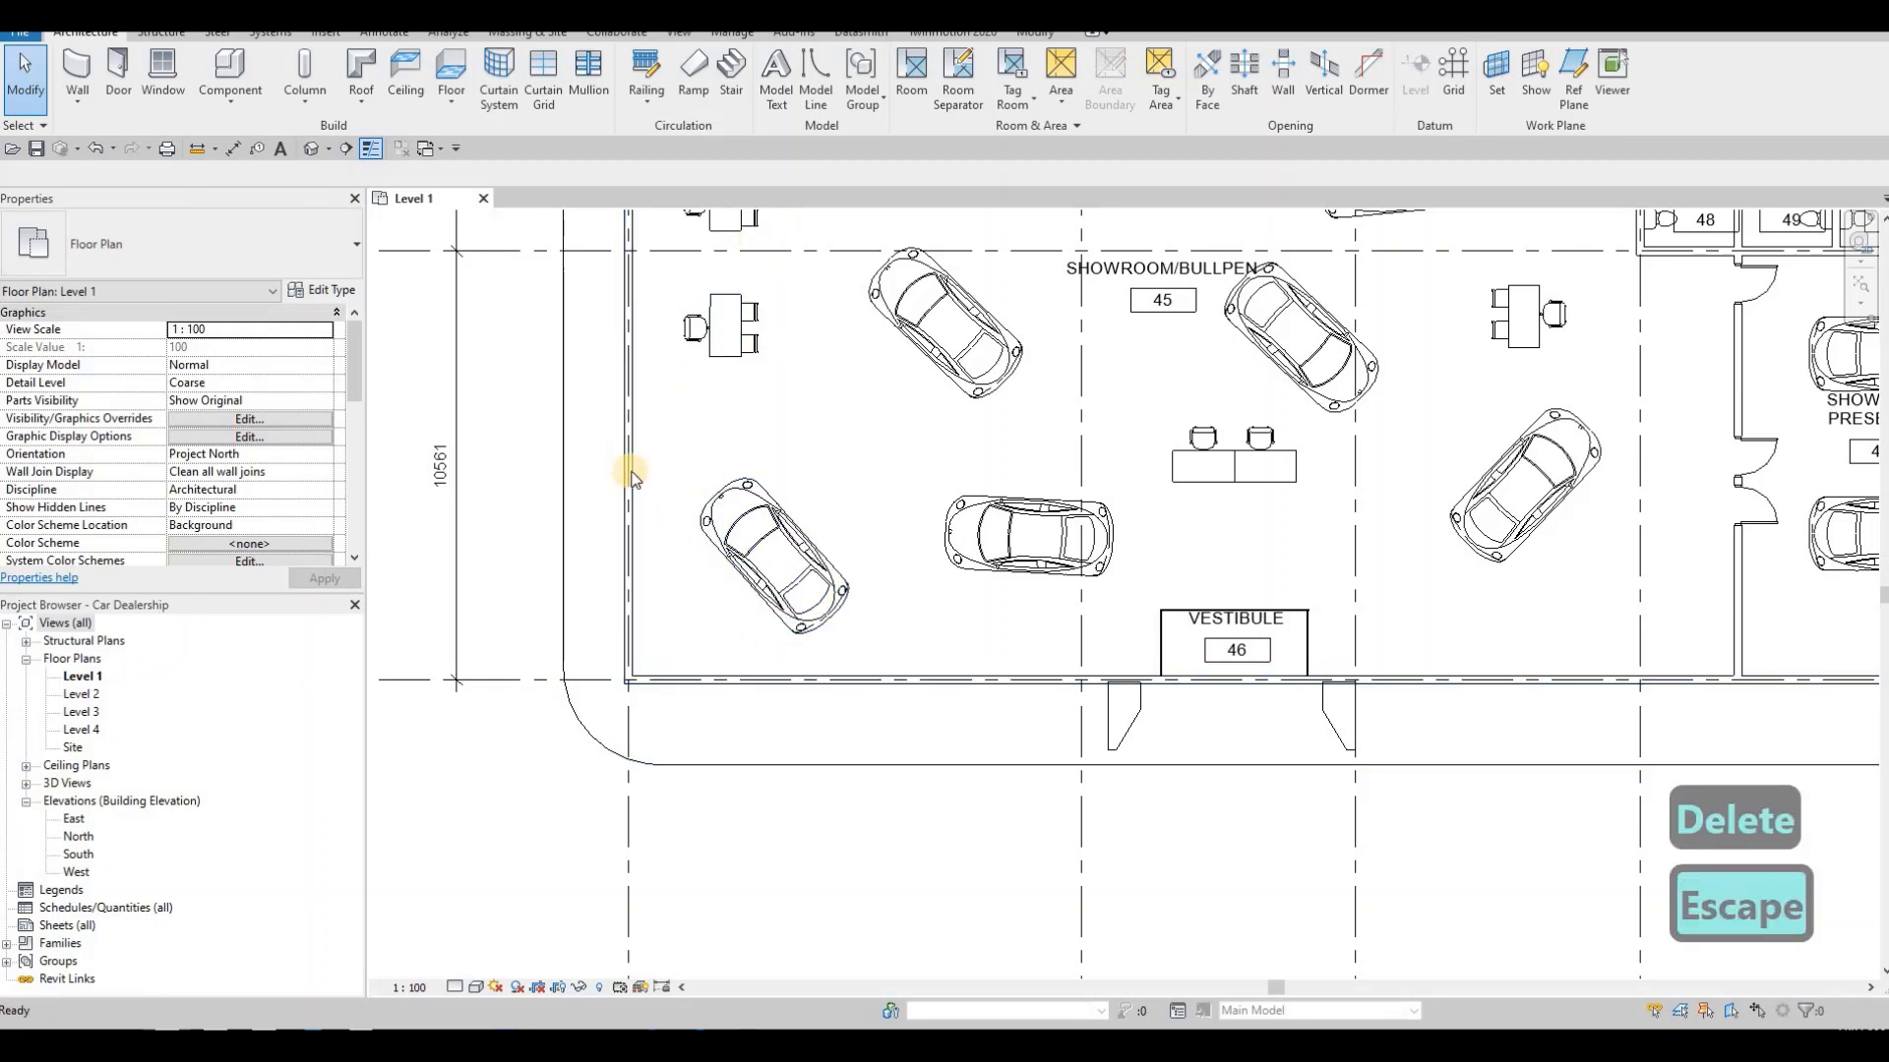
{"action": "scroll", "coordinate": [627, 480], "scroll_direction": "up", "scroll_amount": 3}
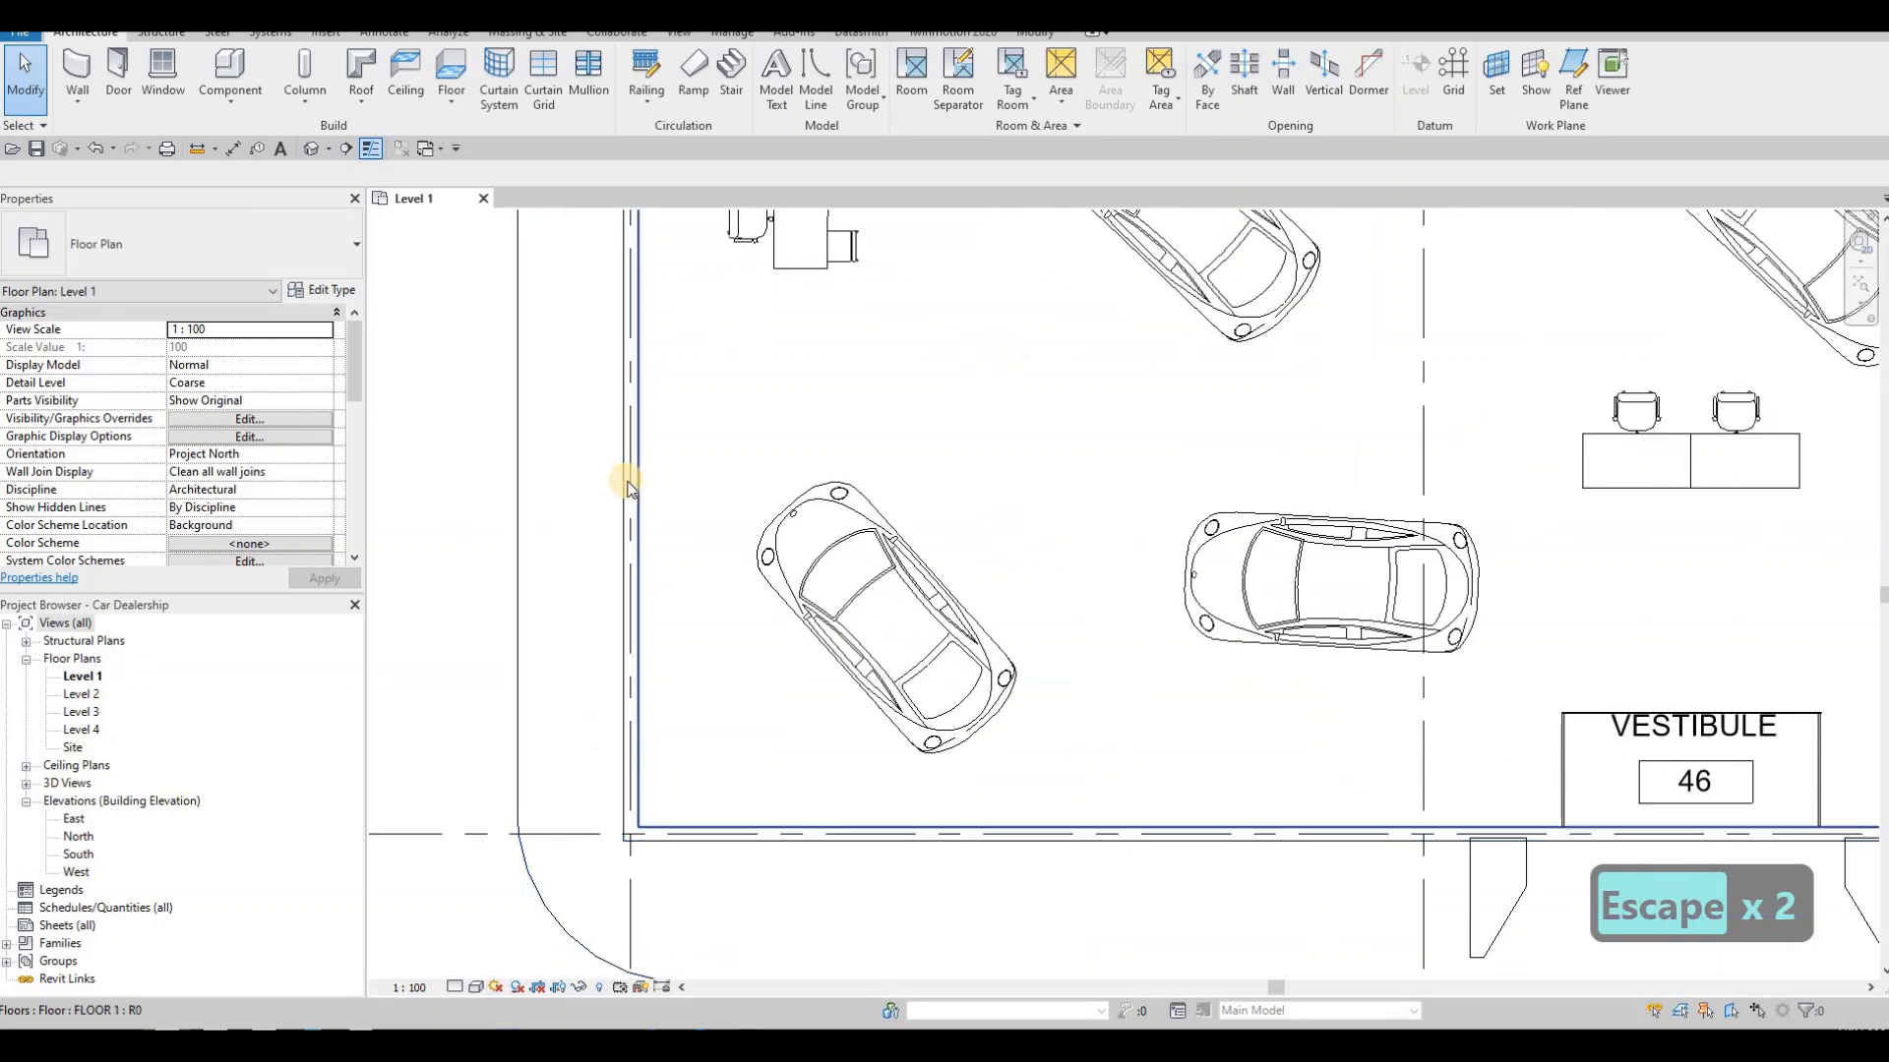
{"action": "scroll", "coordinate": [629, 484], "scroll_direction": "up", "scroll_amount": 2}
{"action": "key", "text": "Tab"}
{"action": "left_click", "coordinate": [677, 487]}
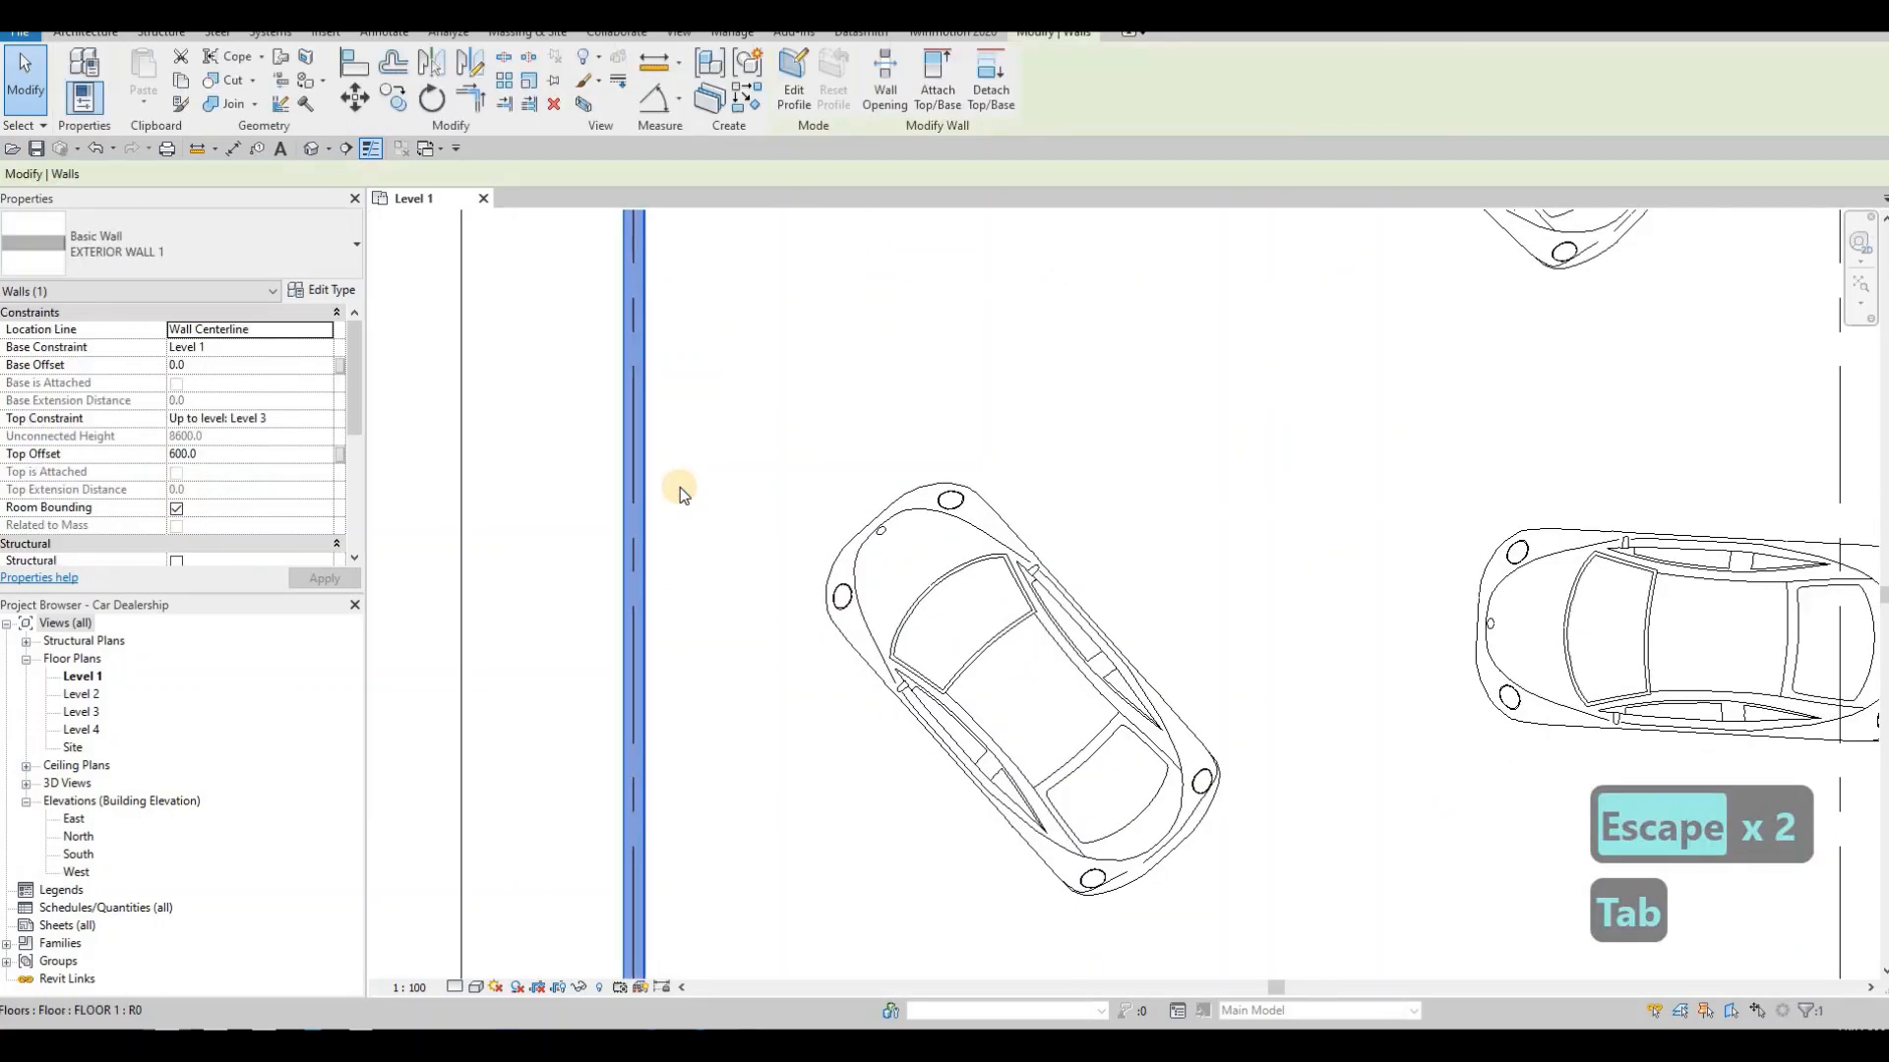
{"action": "key", "text": "c"}
{"action": "key", "text": "s"}
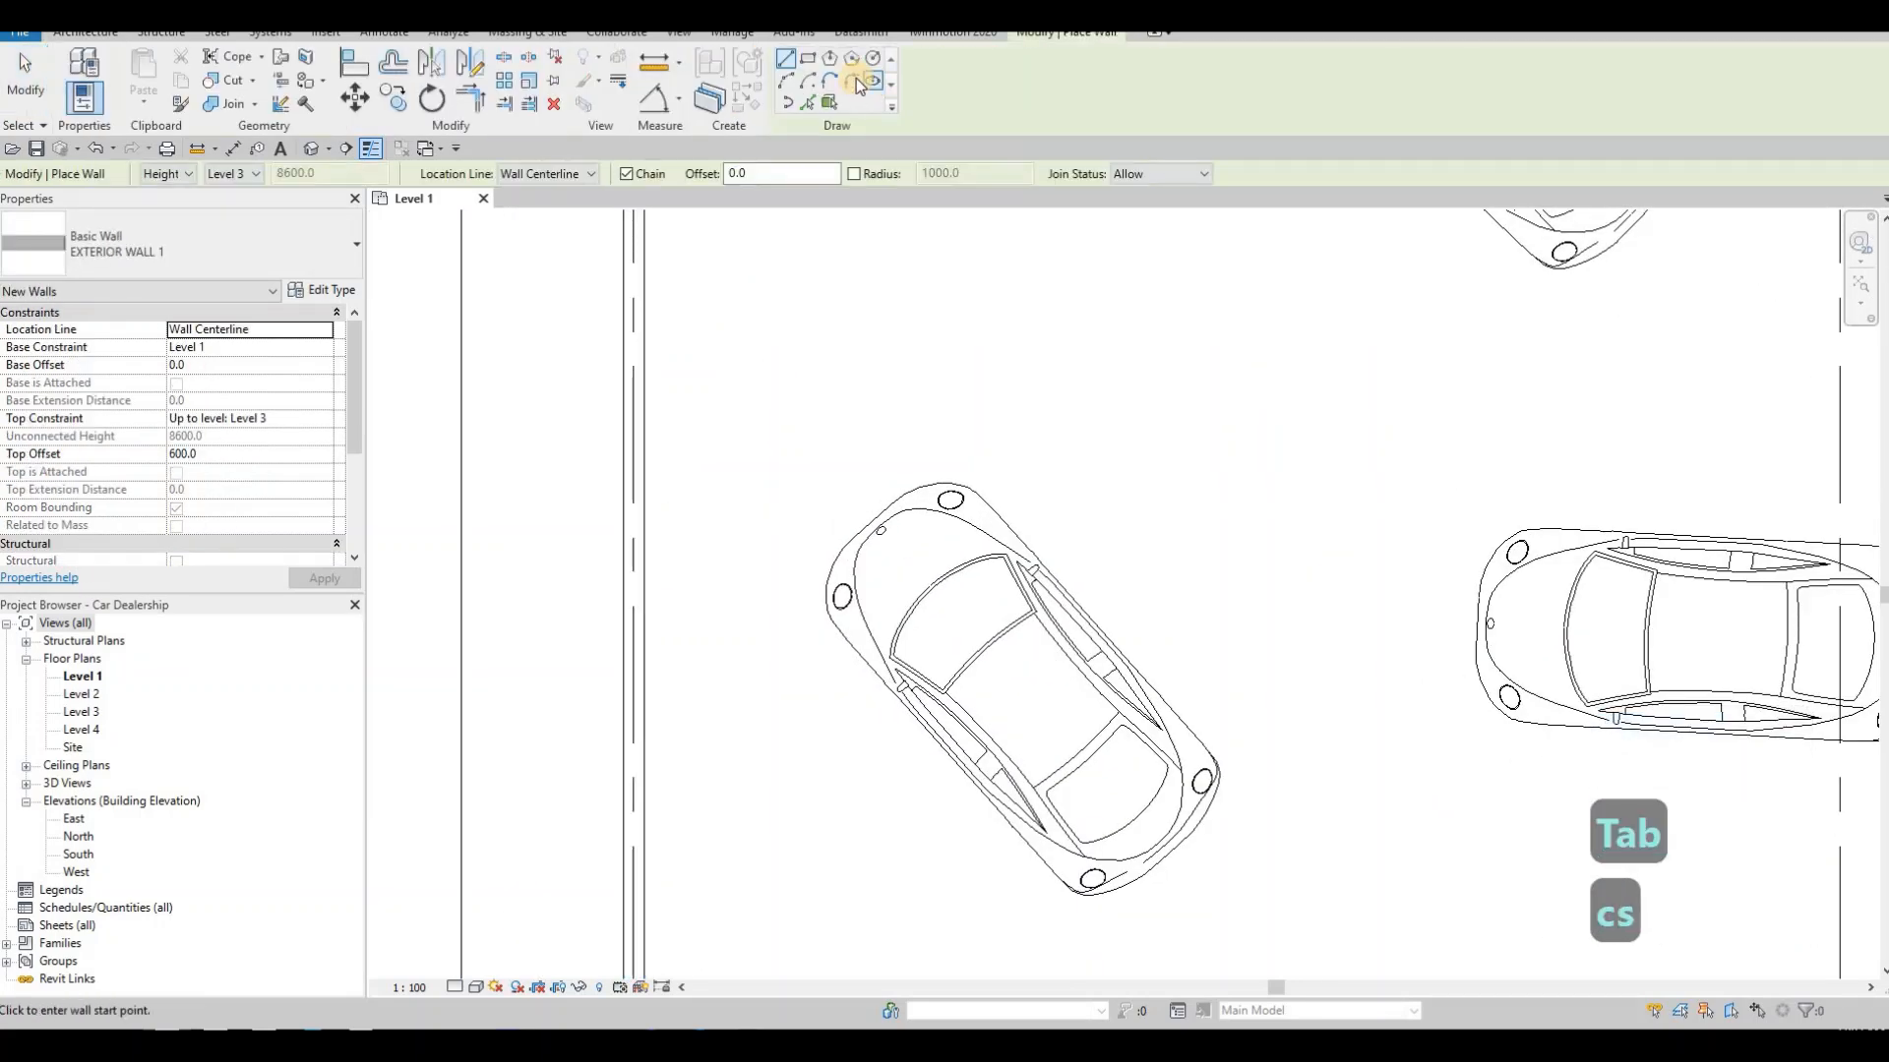
{"action": "scroll", "coordinate": [859, 345], "scroll_direction": "down", "scroll_amount": 3}
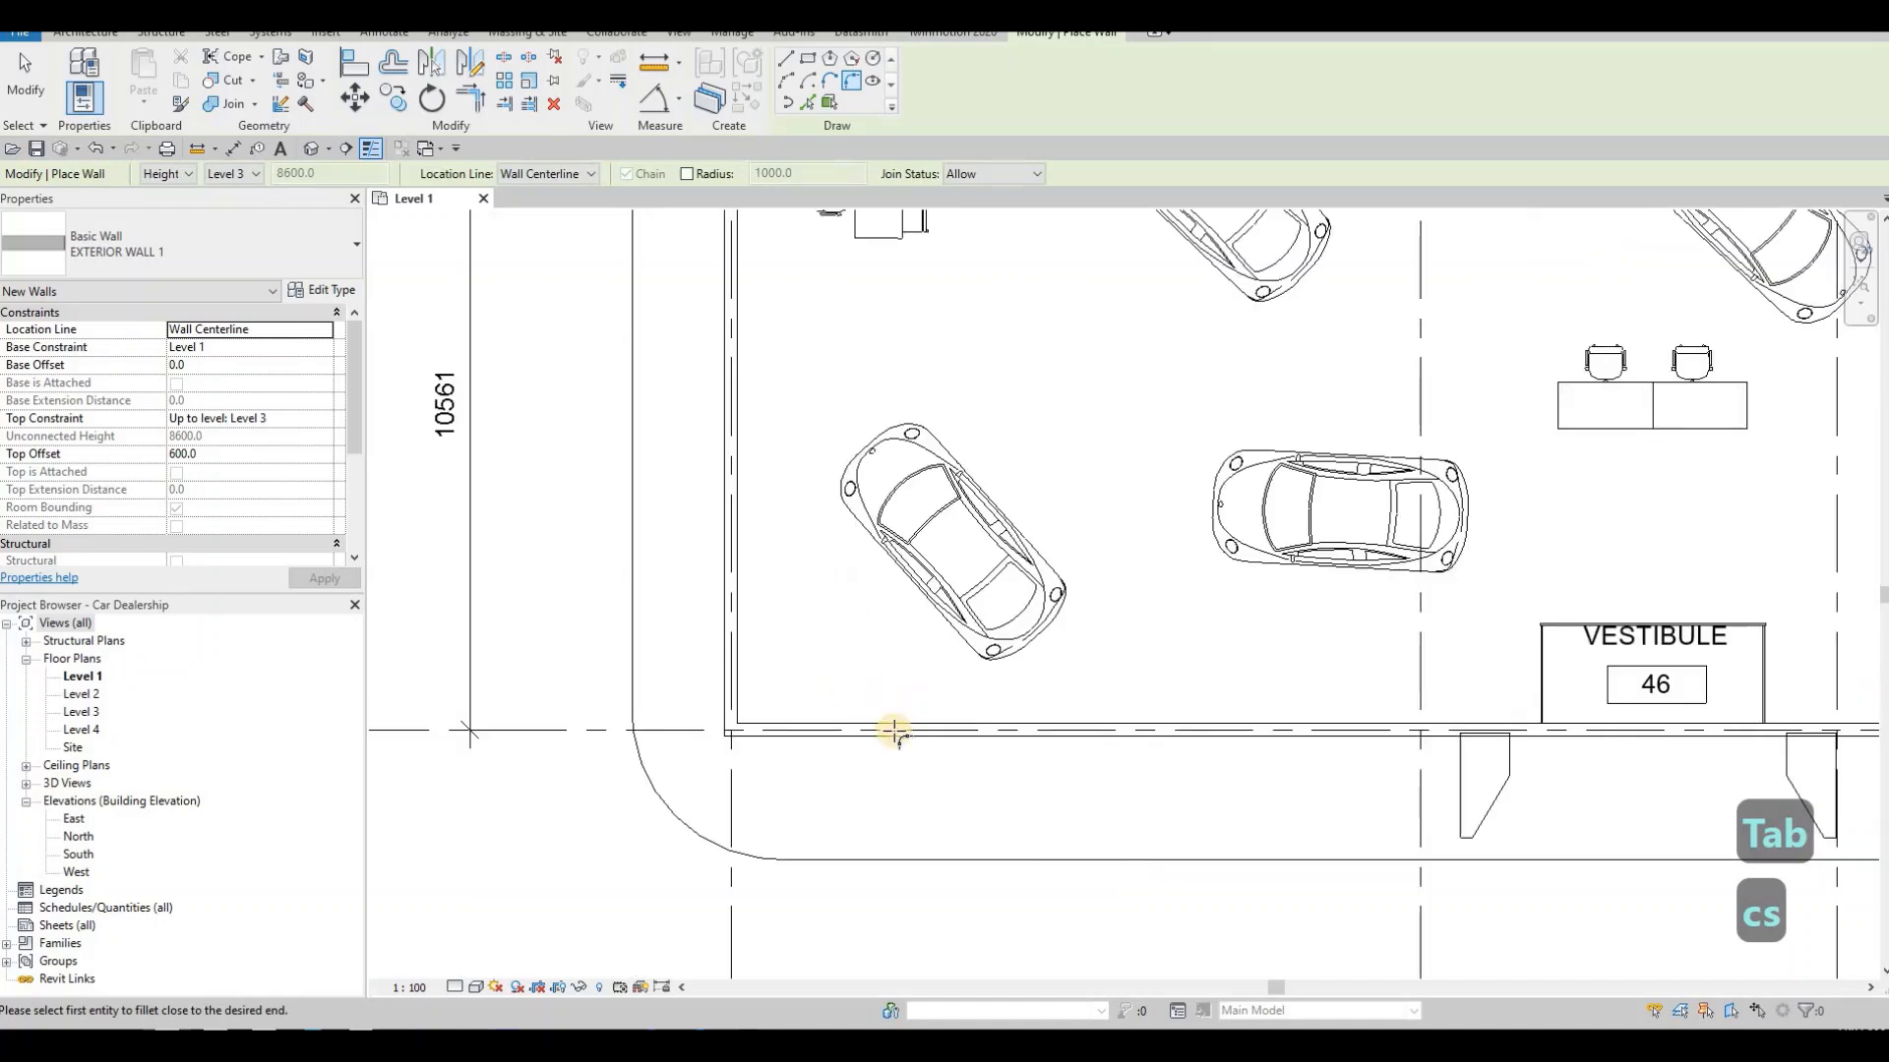
{"action": "left_click", "coordinate": [714, 615]}
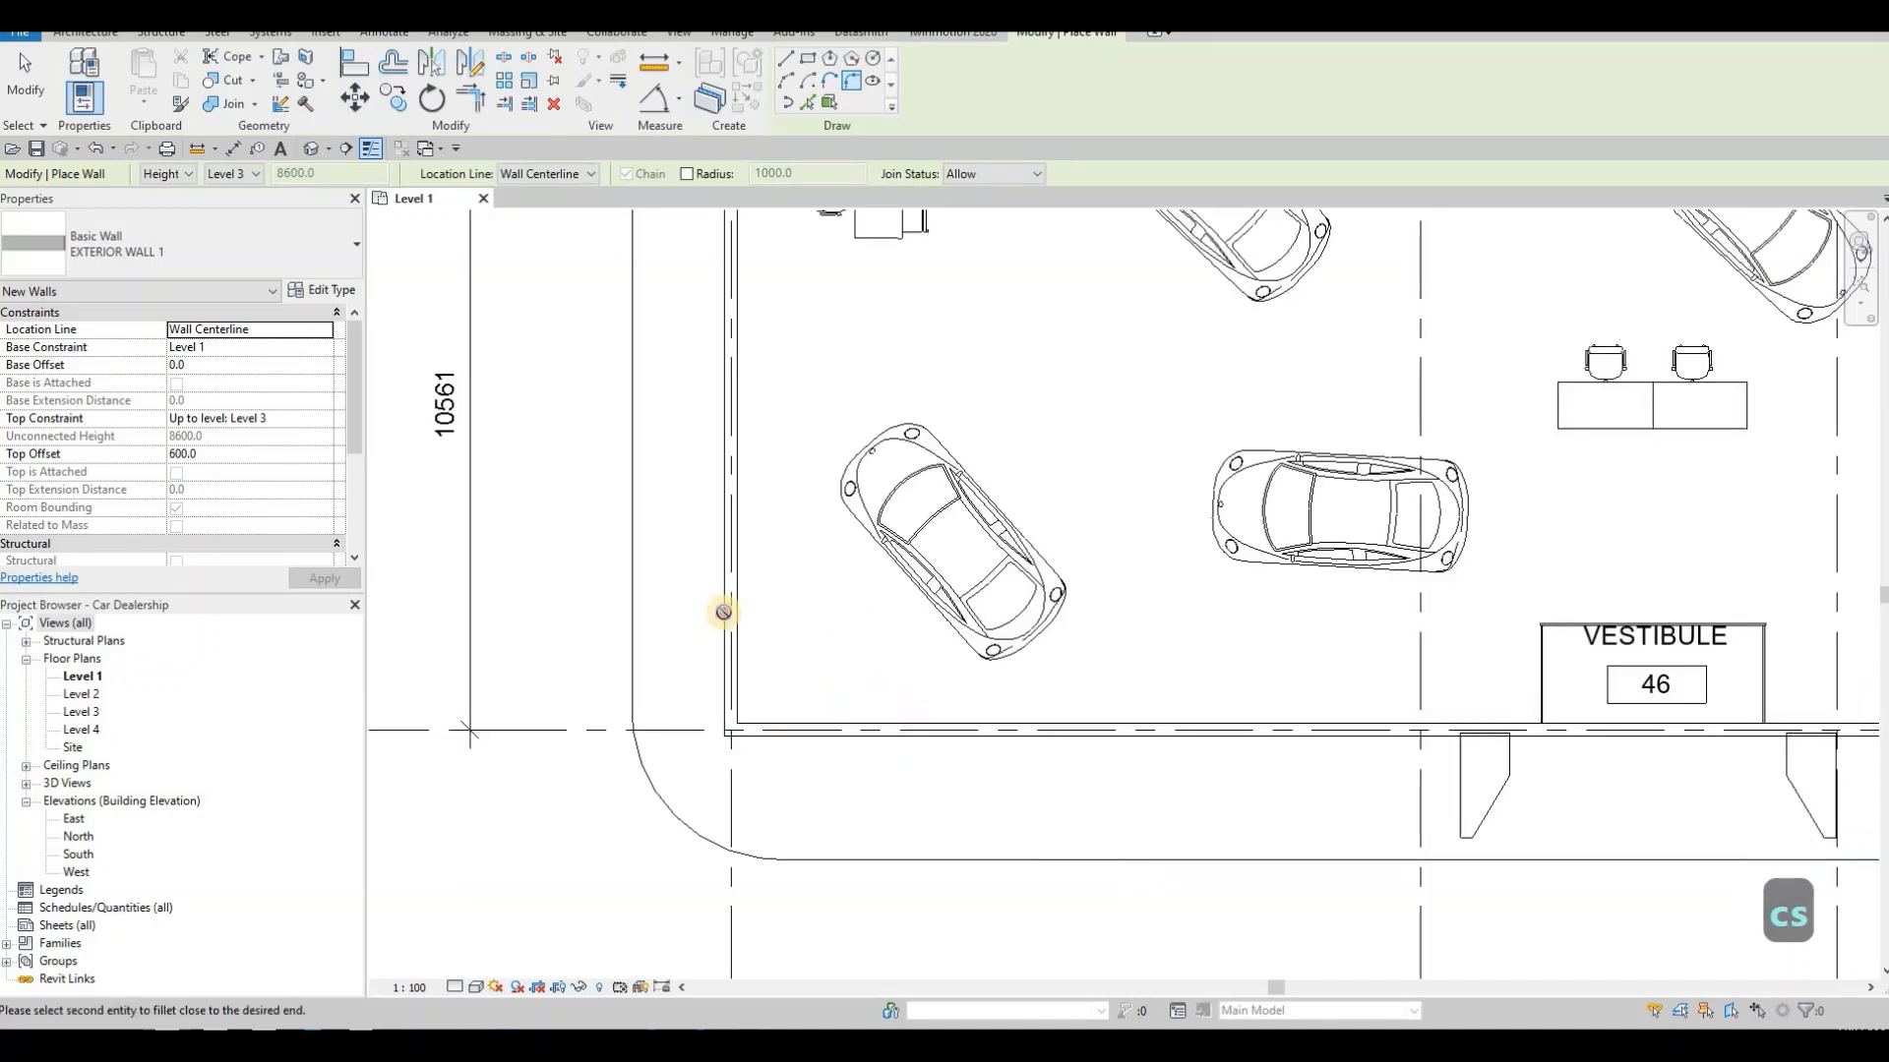
{"action": "left_click", "coordinate": [769, 543]}
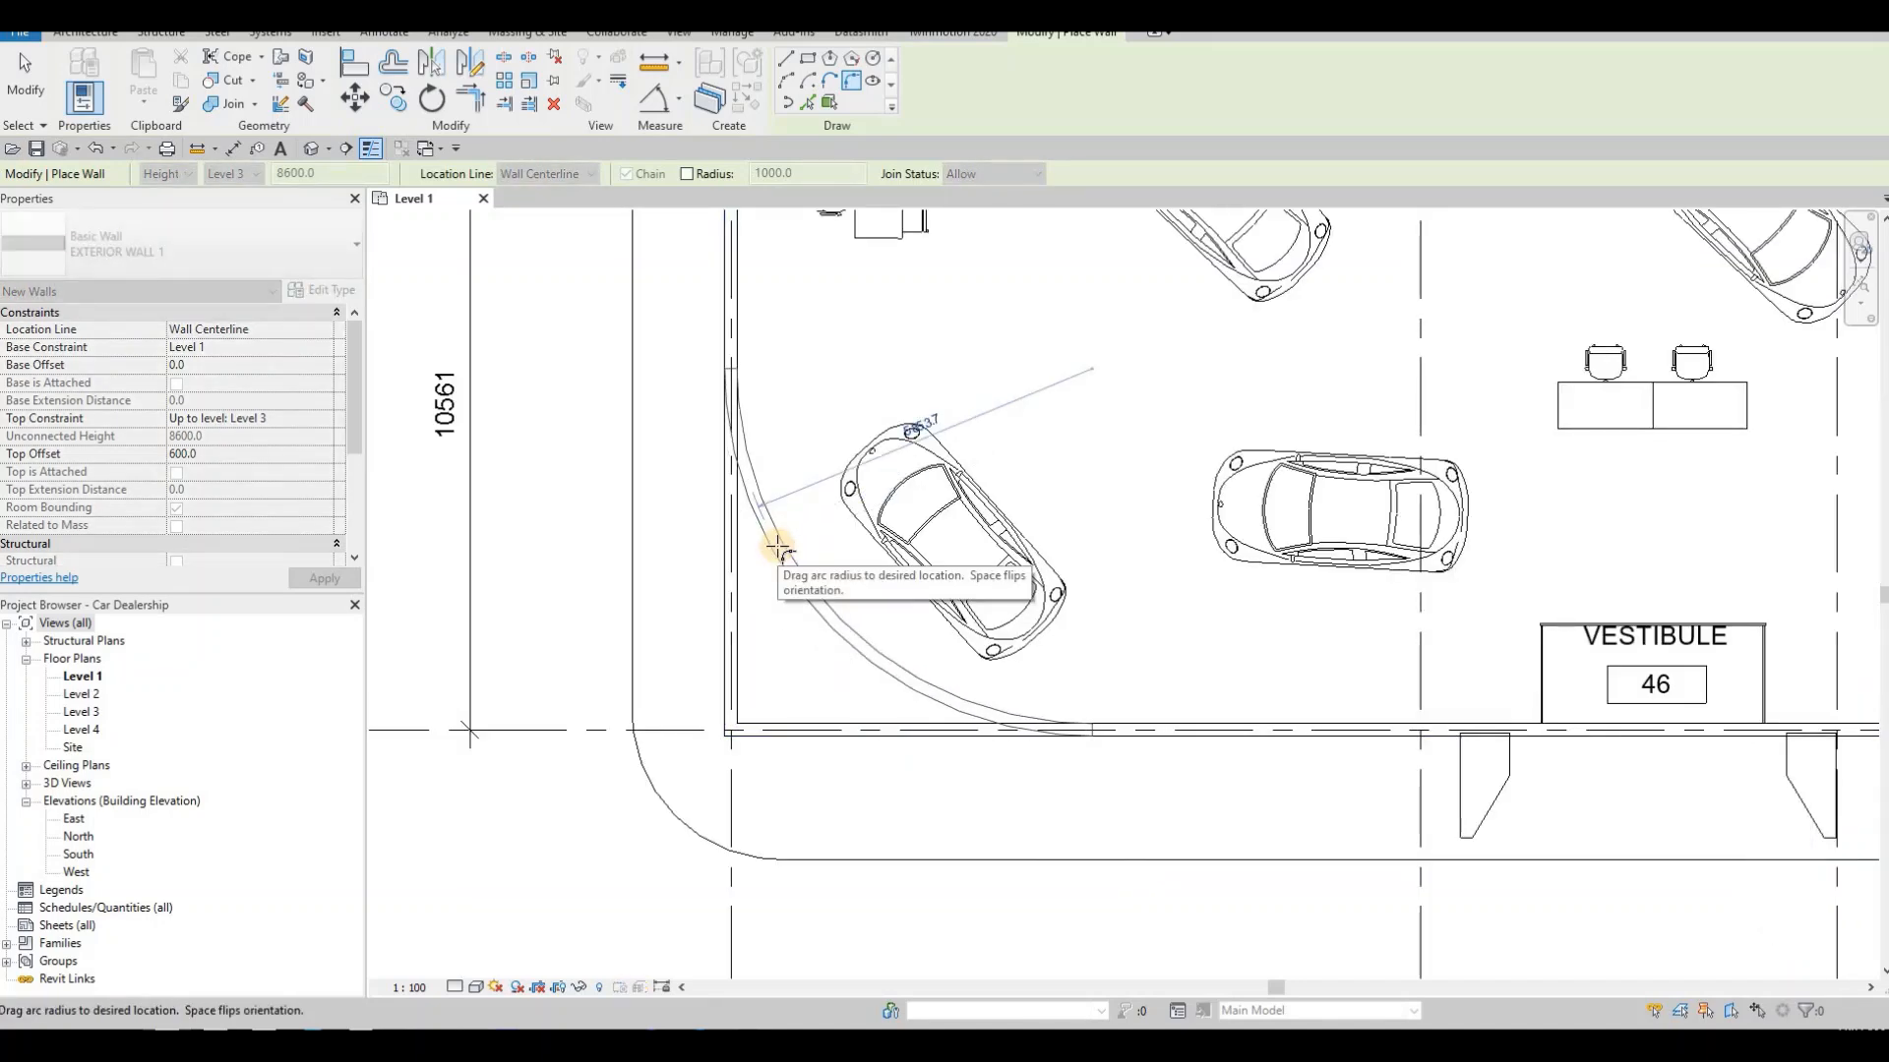
{"action": "type", "text": "5000"}
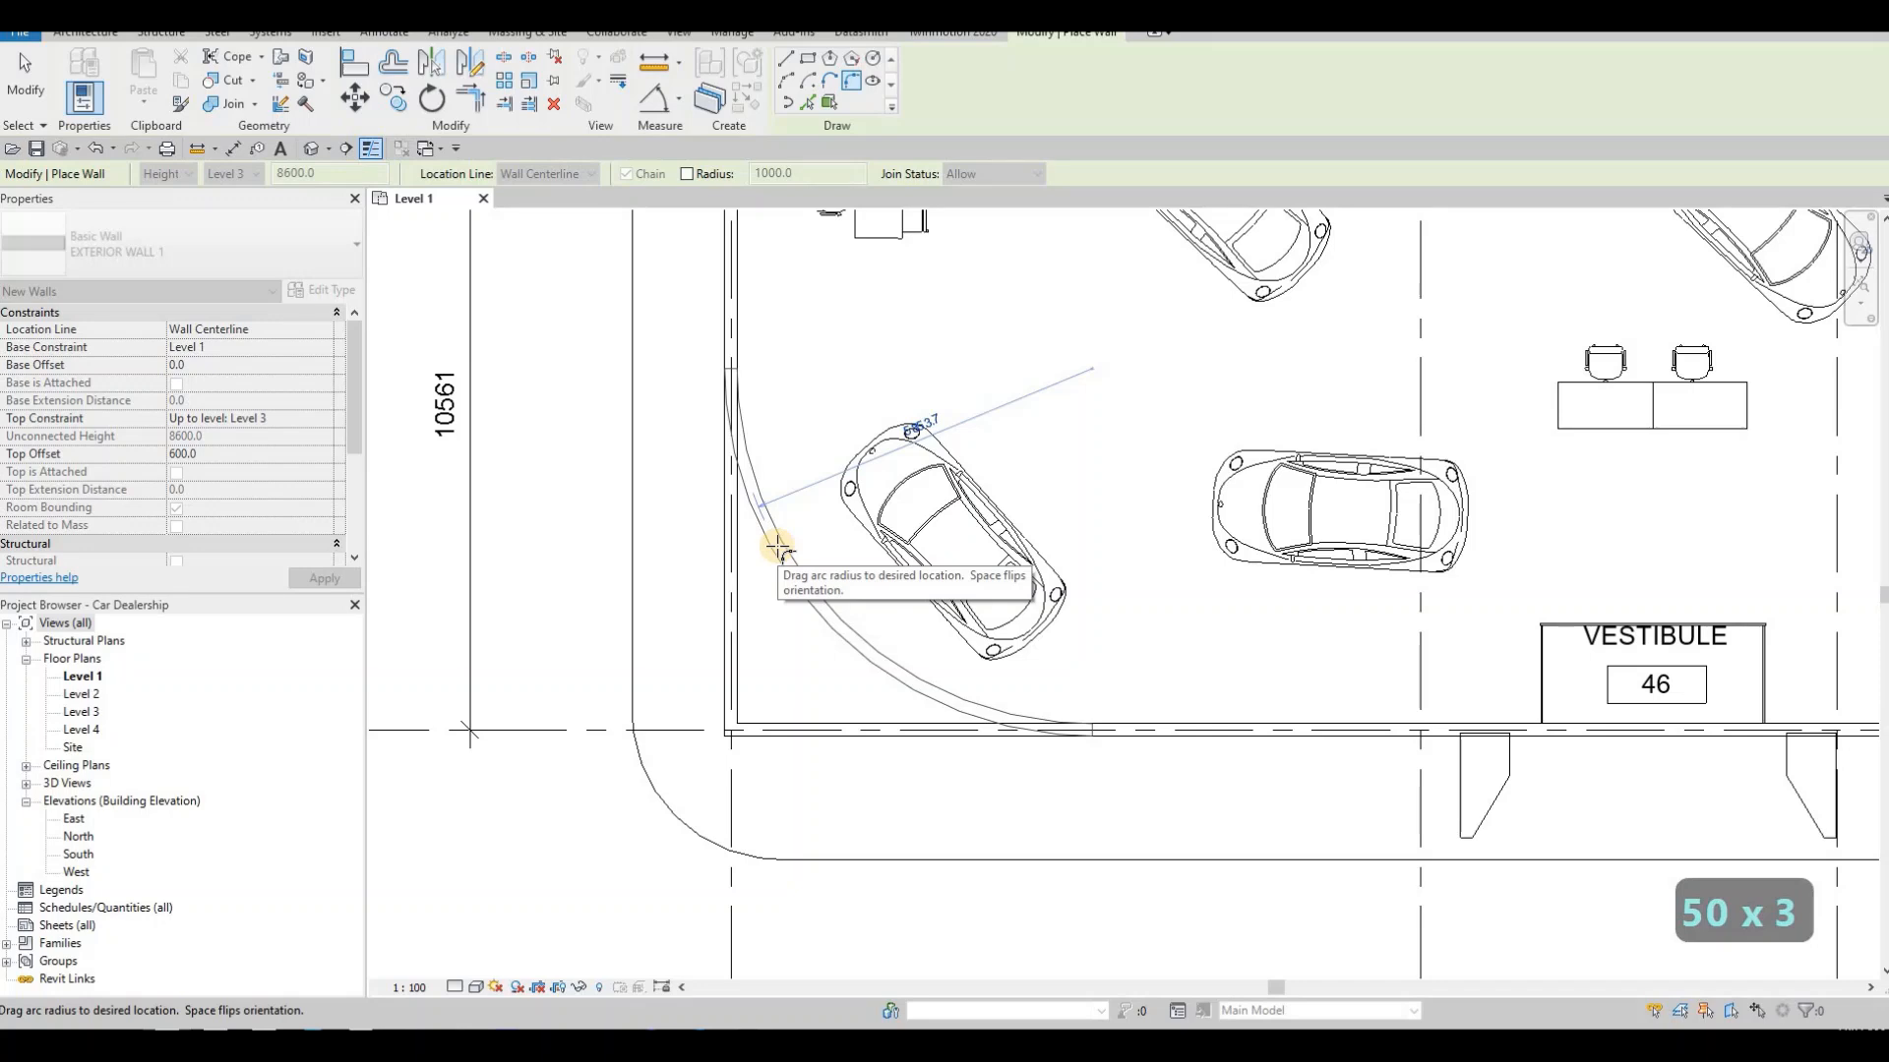
{"action": "type", "text": "0"}
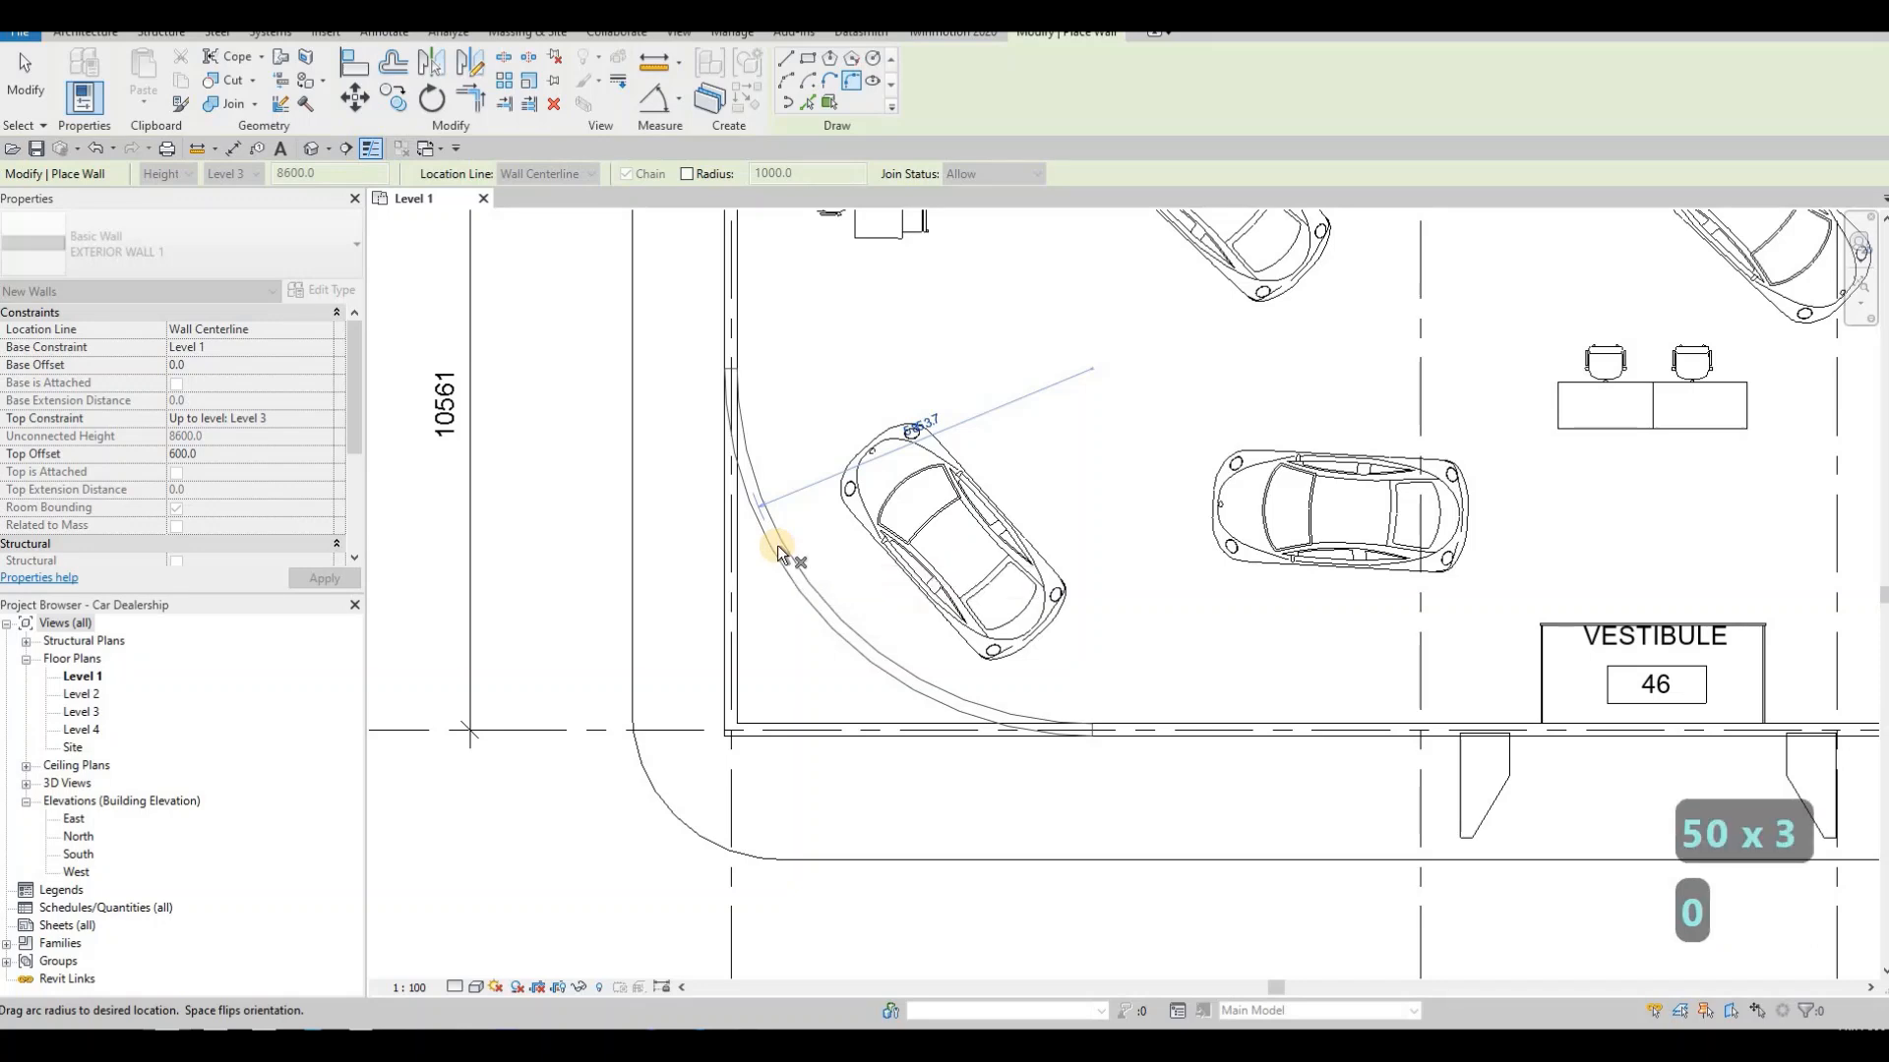
{"action": "key", "text": "Return"}
{"action": "key", "text": "Escape"}
{"action": "key", "text": "Escape"}
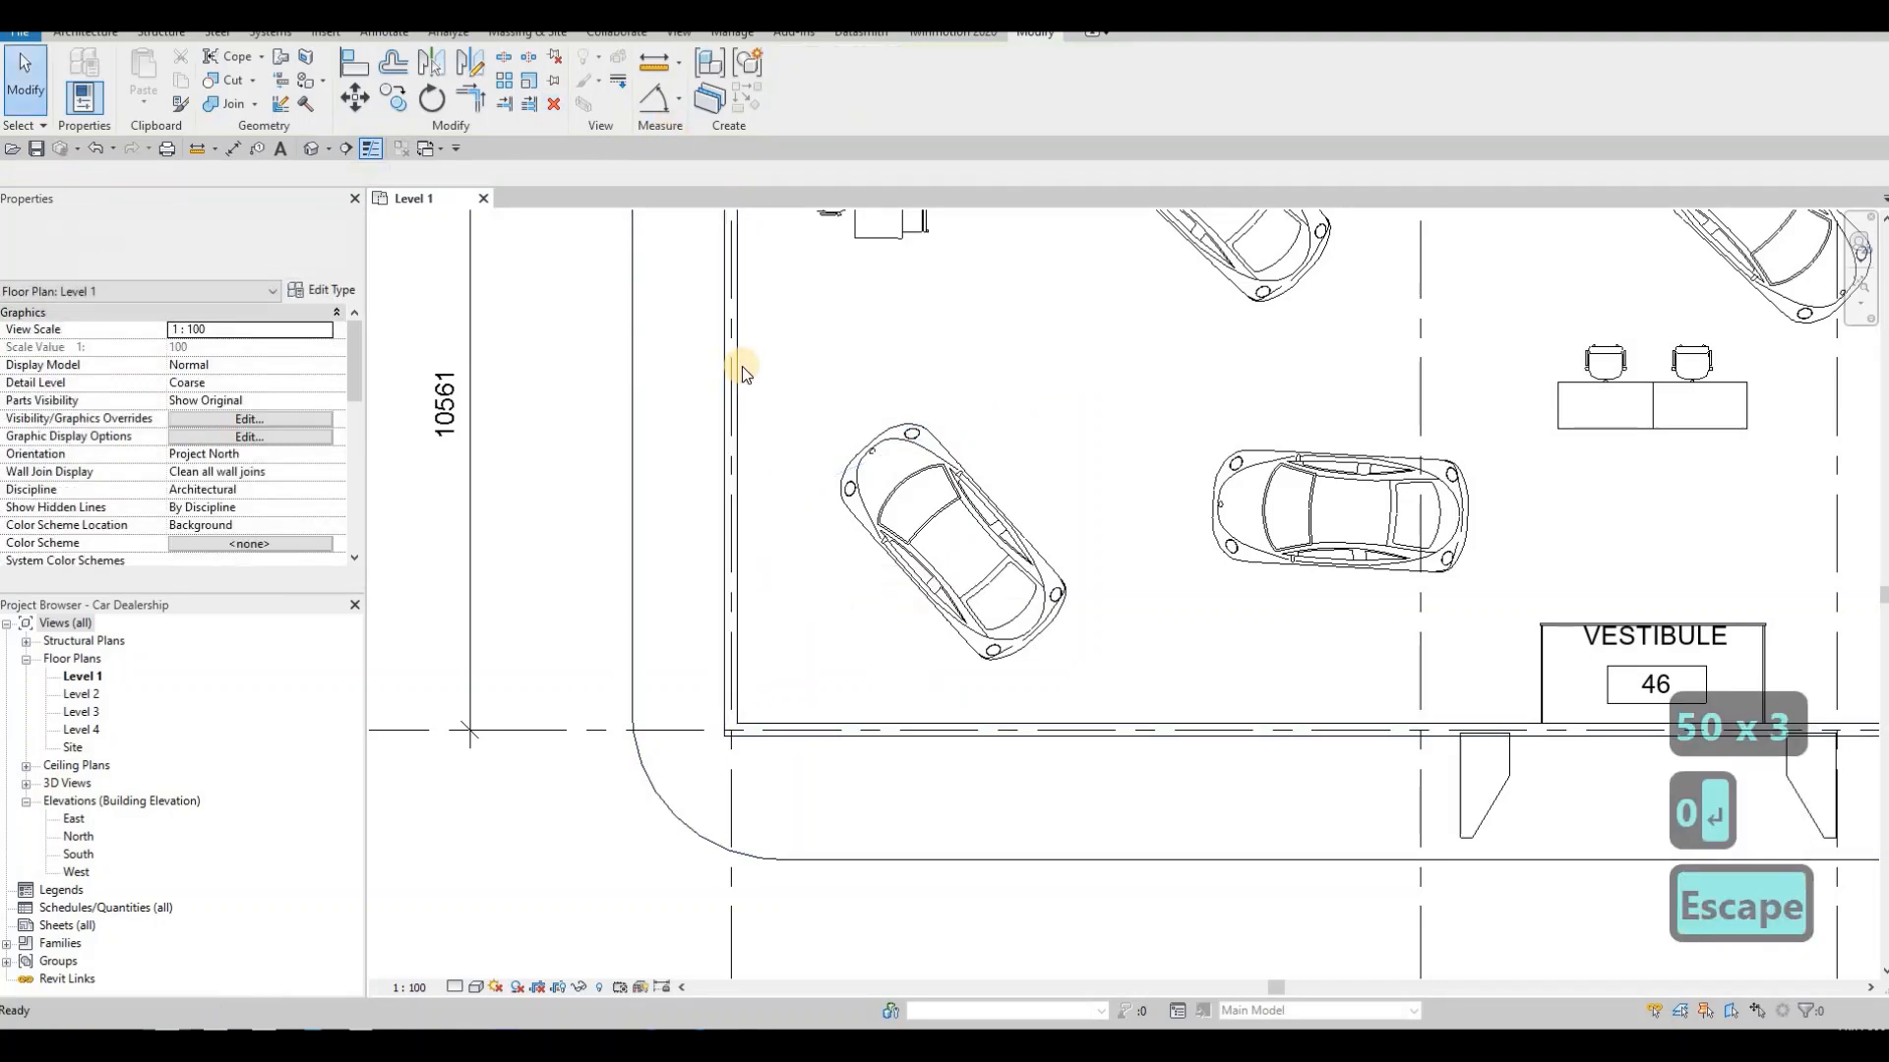
- Draw a fillet arc wall of type EXTERIOR WALL 1, radius about 6200 mm, across the showroom's south-west corner
{"action": "left_click", "coordinate": [742, 366]}
{"action": "key", "text": "c"}
{"action": "key", "text": "s"}
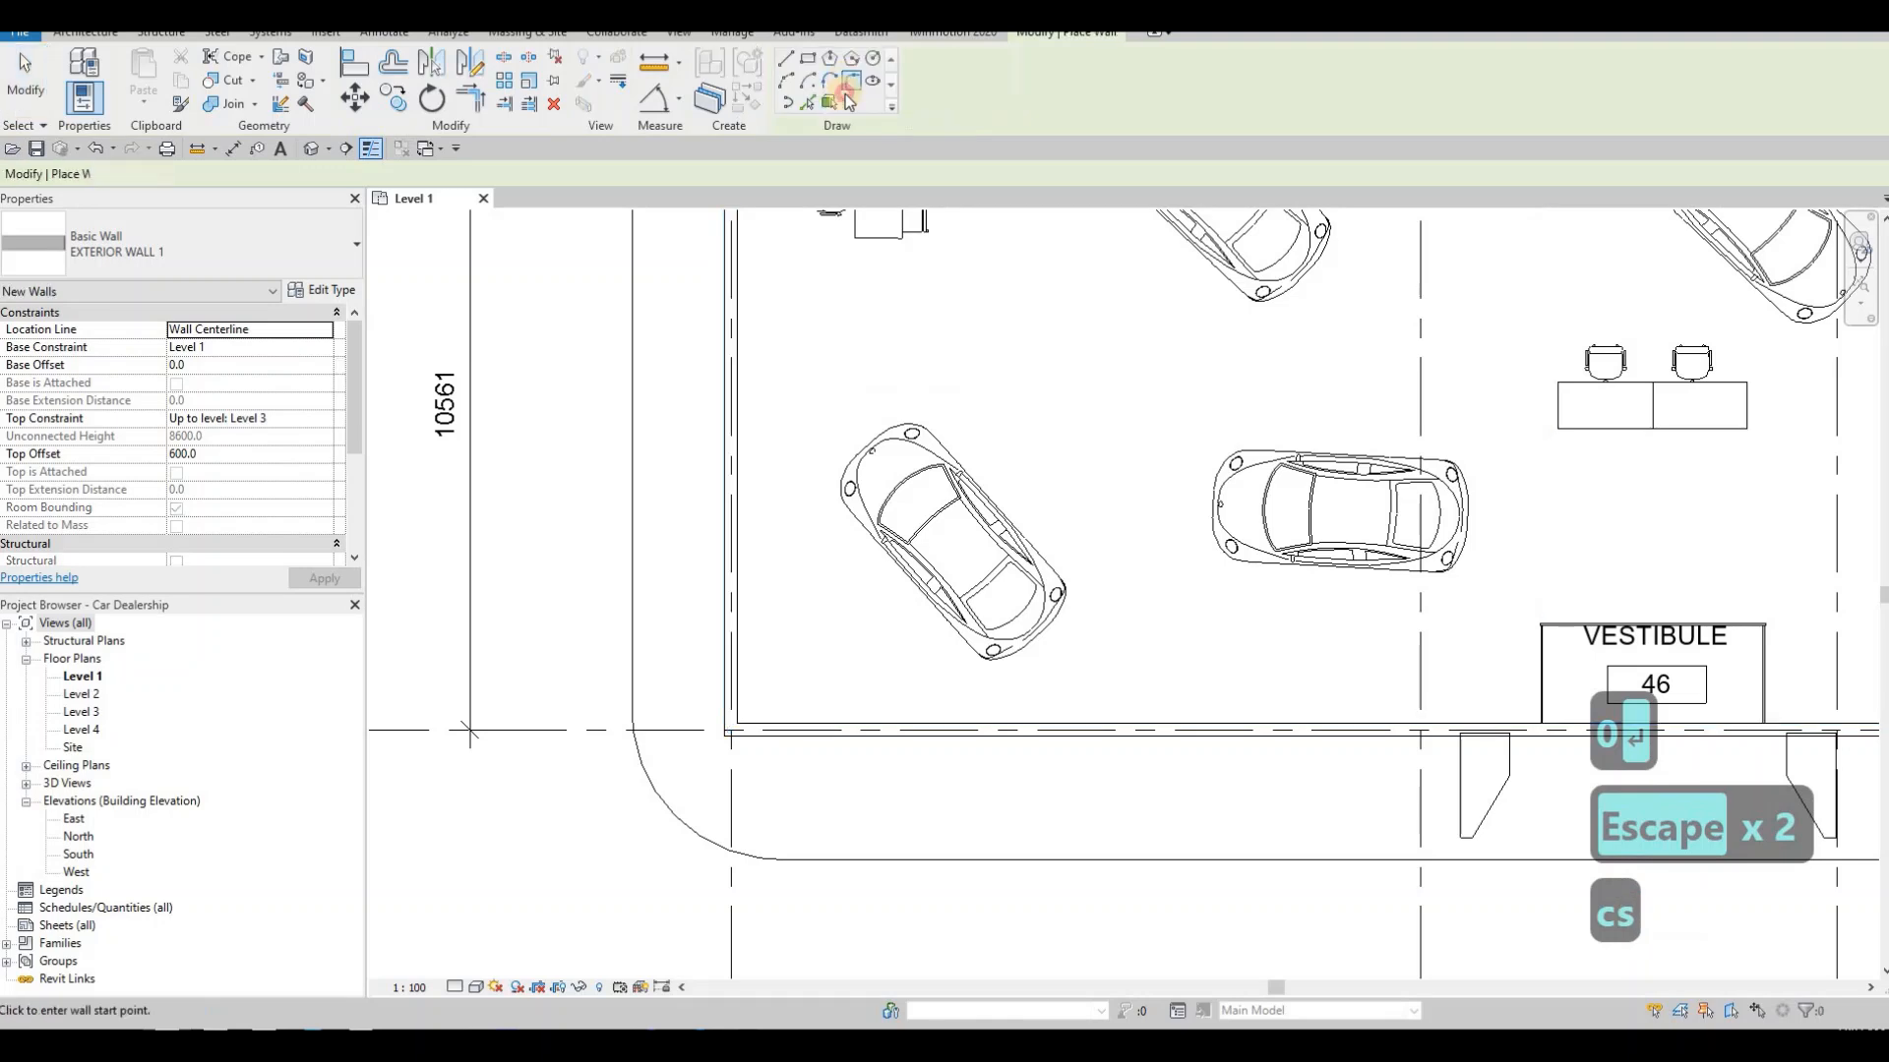
{"action": "left_click", "coordinate": [739, 665]}
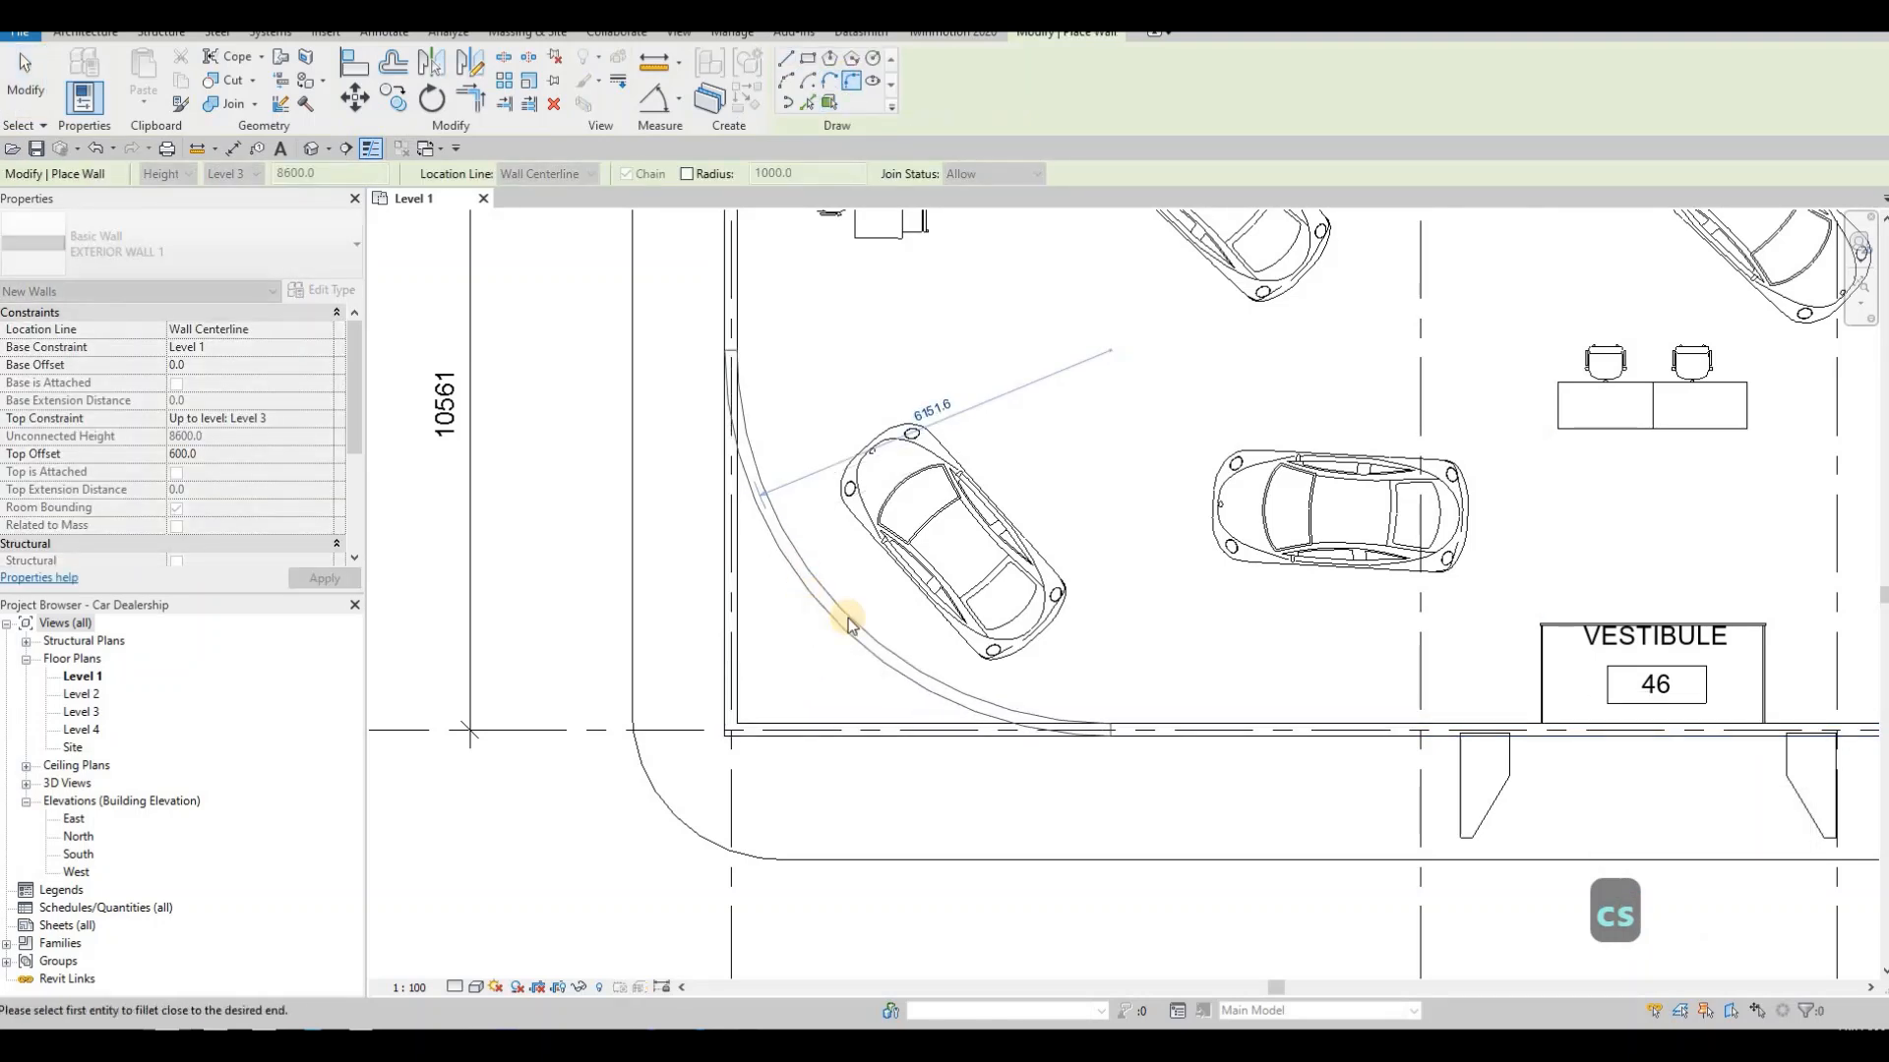
{"action": "left_click", "coordinate": [850, 626]}
{"action": "key", "text": "Escape"}
{"action": "key", "text": "Escape"}
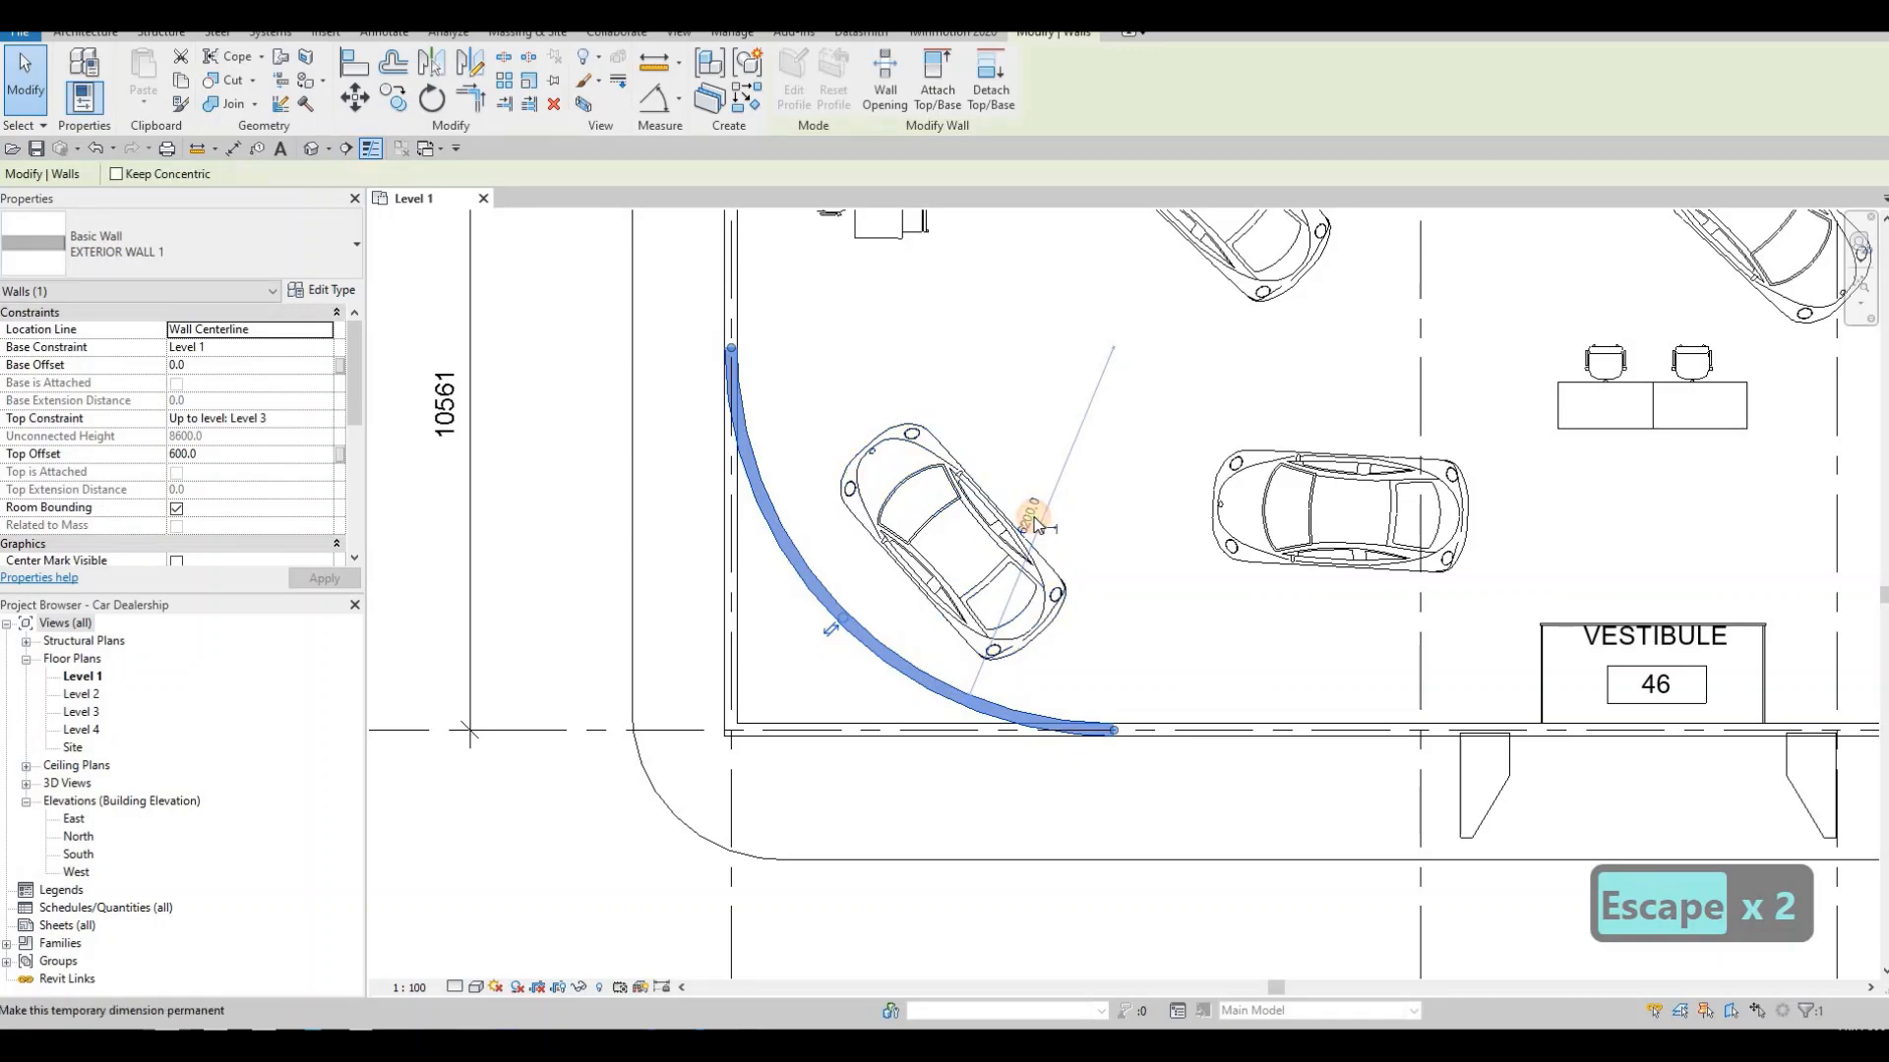
- Set the radius of the curved wall at the showroom's south-west corner to 5000 mm
{"action": "left_click", "coordinate": [1031, 519]}
{"action": "type", "text": "5000"}
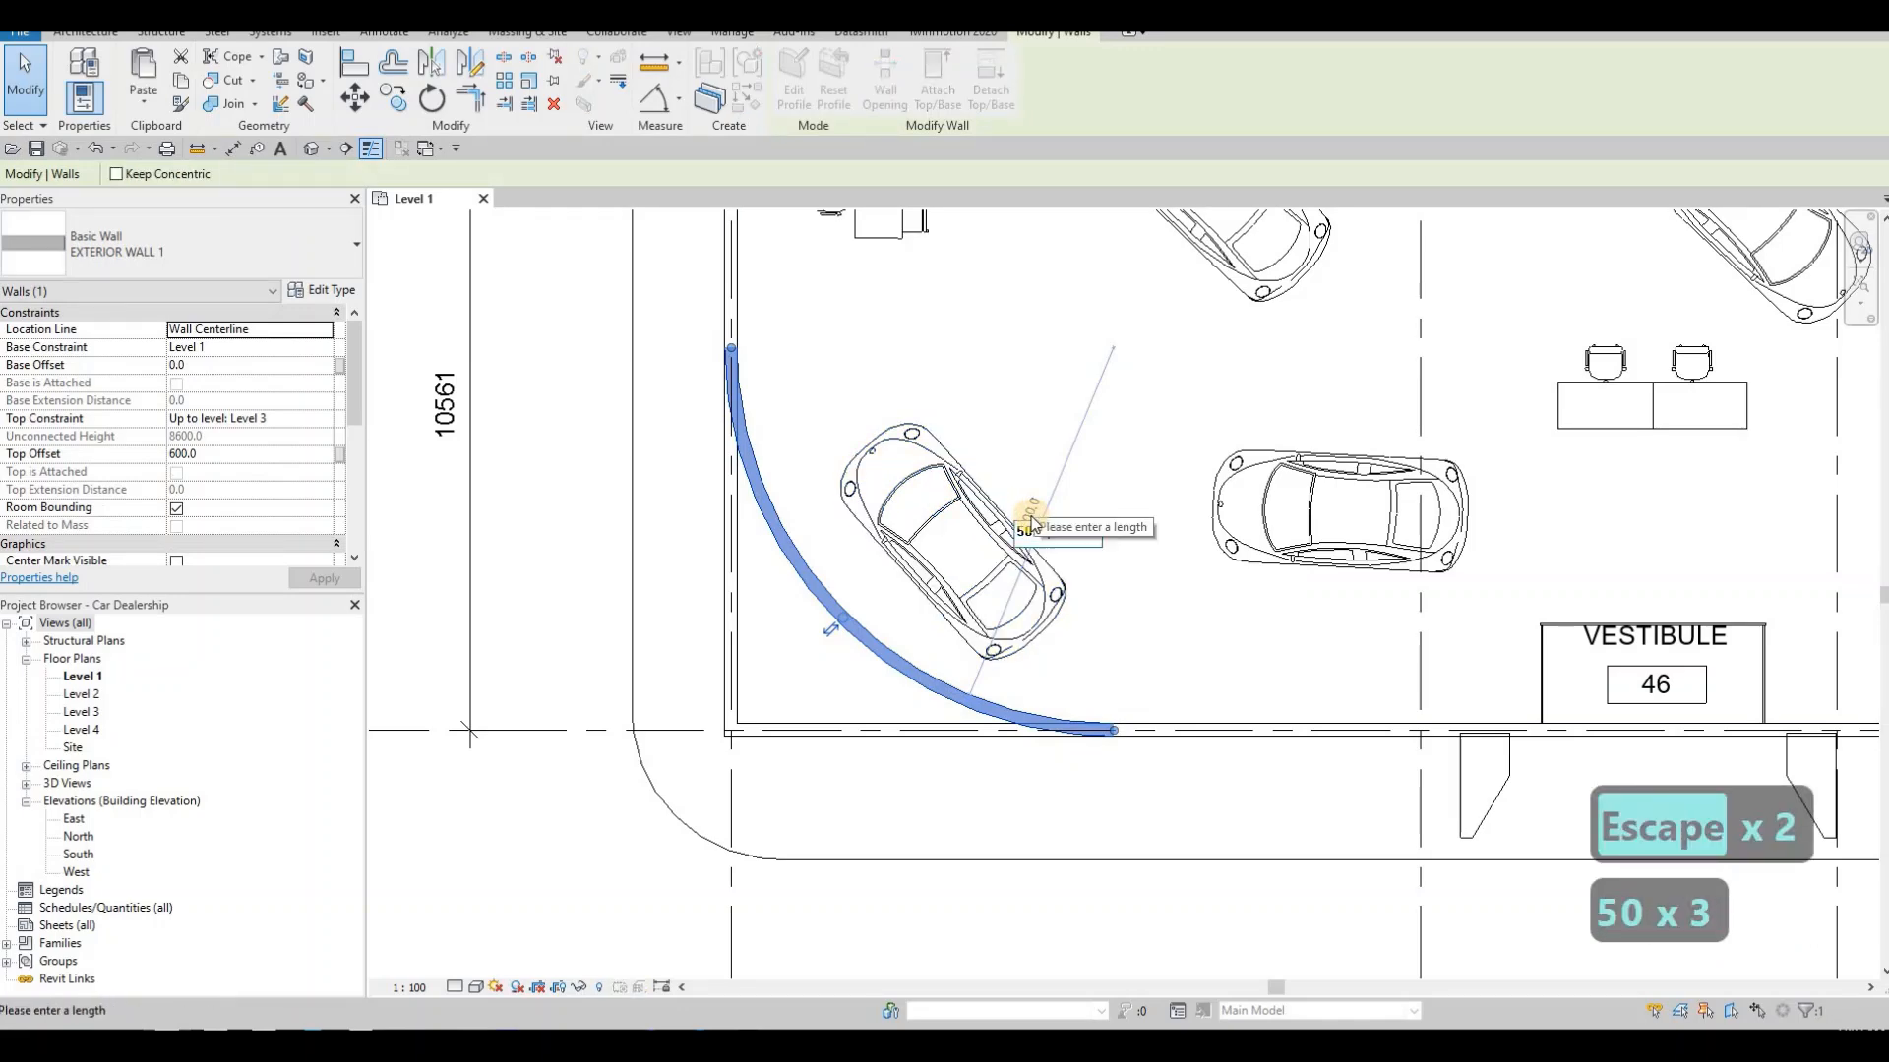
{"action": "key", "text": "Return"}
{"action": "key", "text": "Escape"}
{"action": "key", "text": "Escape"}
- Delete the southern garage door in the Showroom Presenter's east wall and the car in front of it
{"action": "scroll", "coordinate": [944, 566], "scroll_direction": "down", "scroll_amount": 2}
{"action": "middle_click_drag", "start_coordinate": [965, 577], "coordinate": [548, 558]}
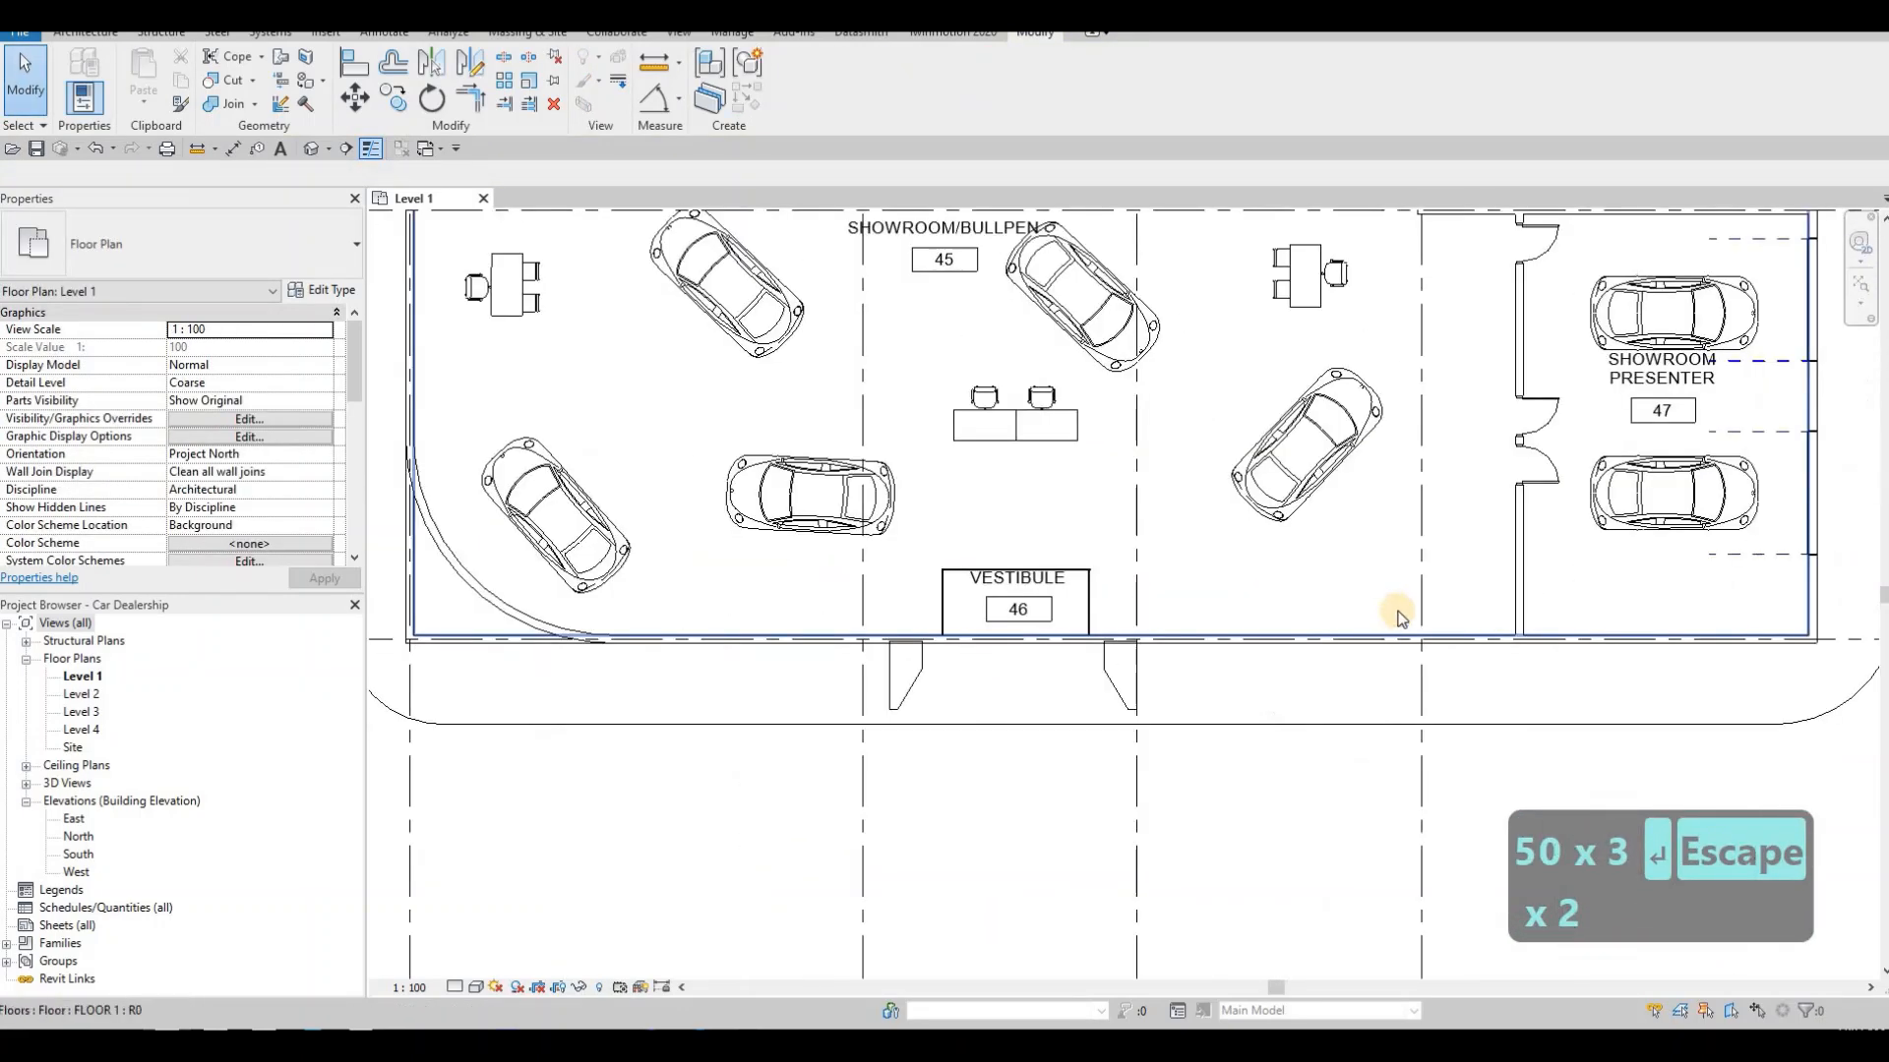
{"action": "middle_click_drag", "start_coordinate": [1400, 611], "coordinate": [961, 607]}
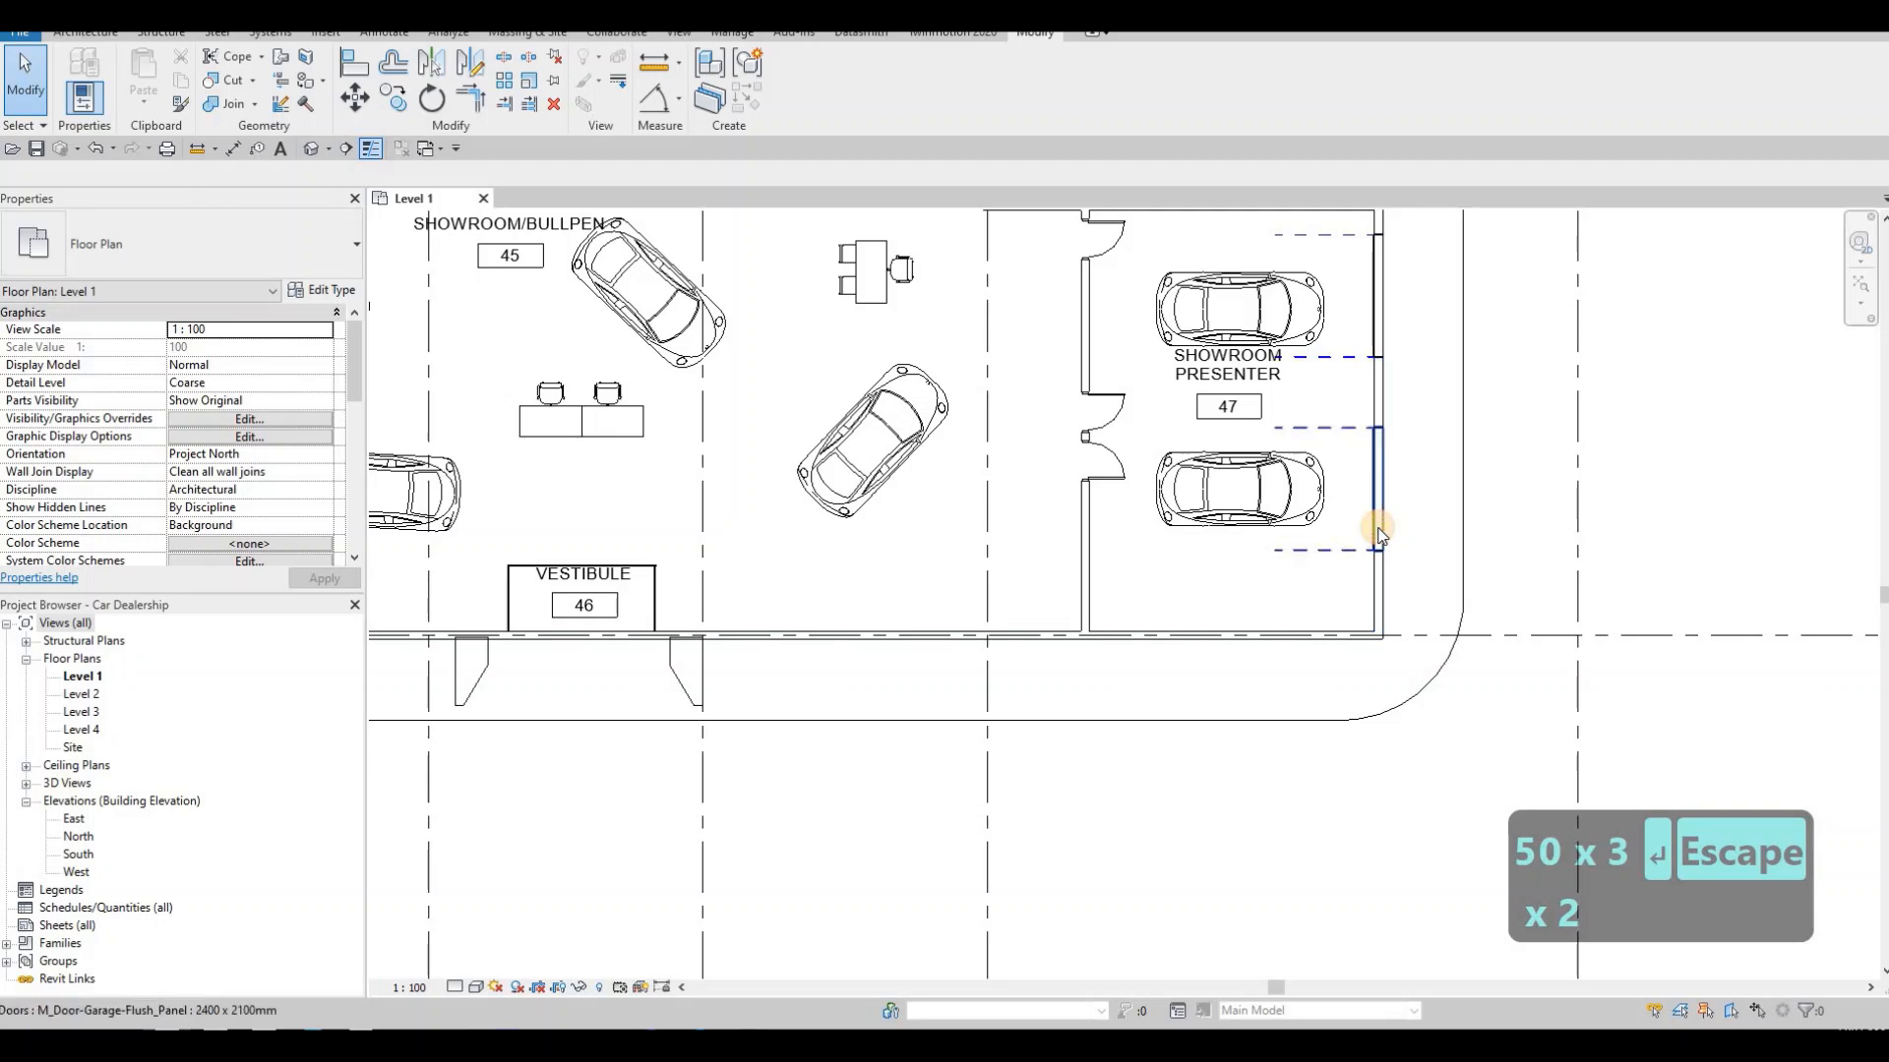
{"action": "left_click", "coordinate": [1381, 536]}
{"action": "key", "text": "Delete"}
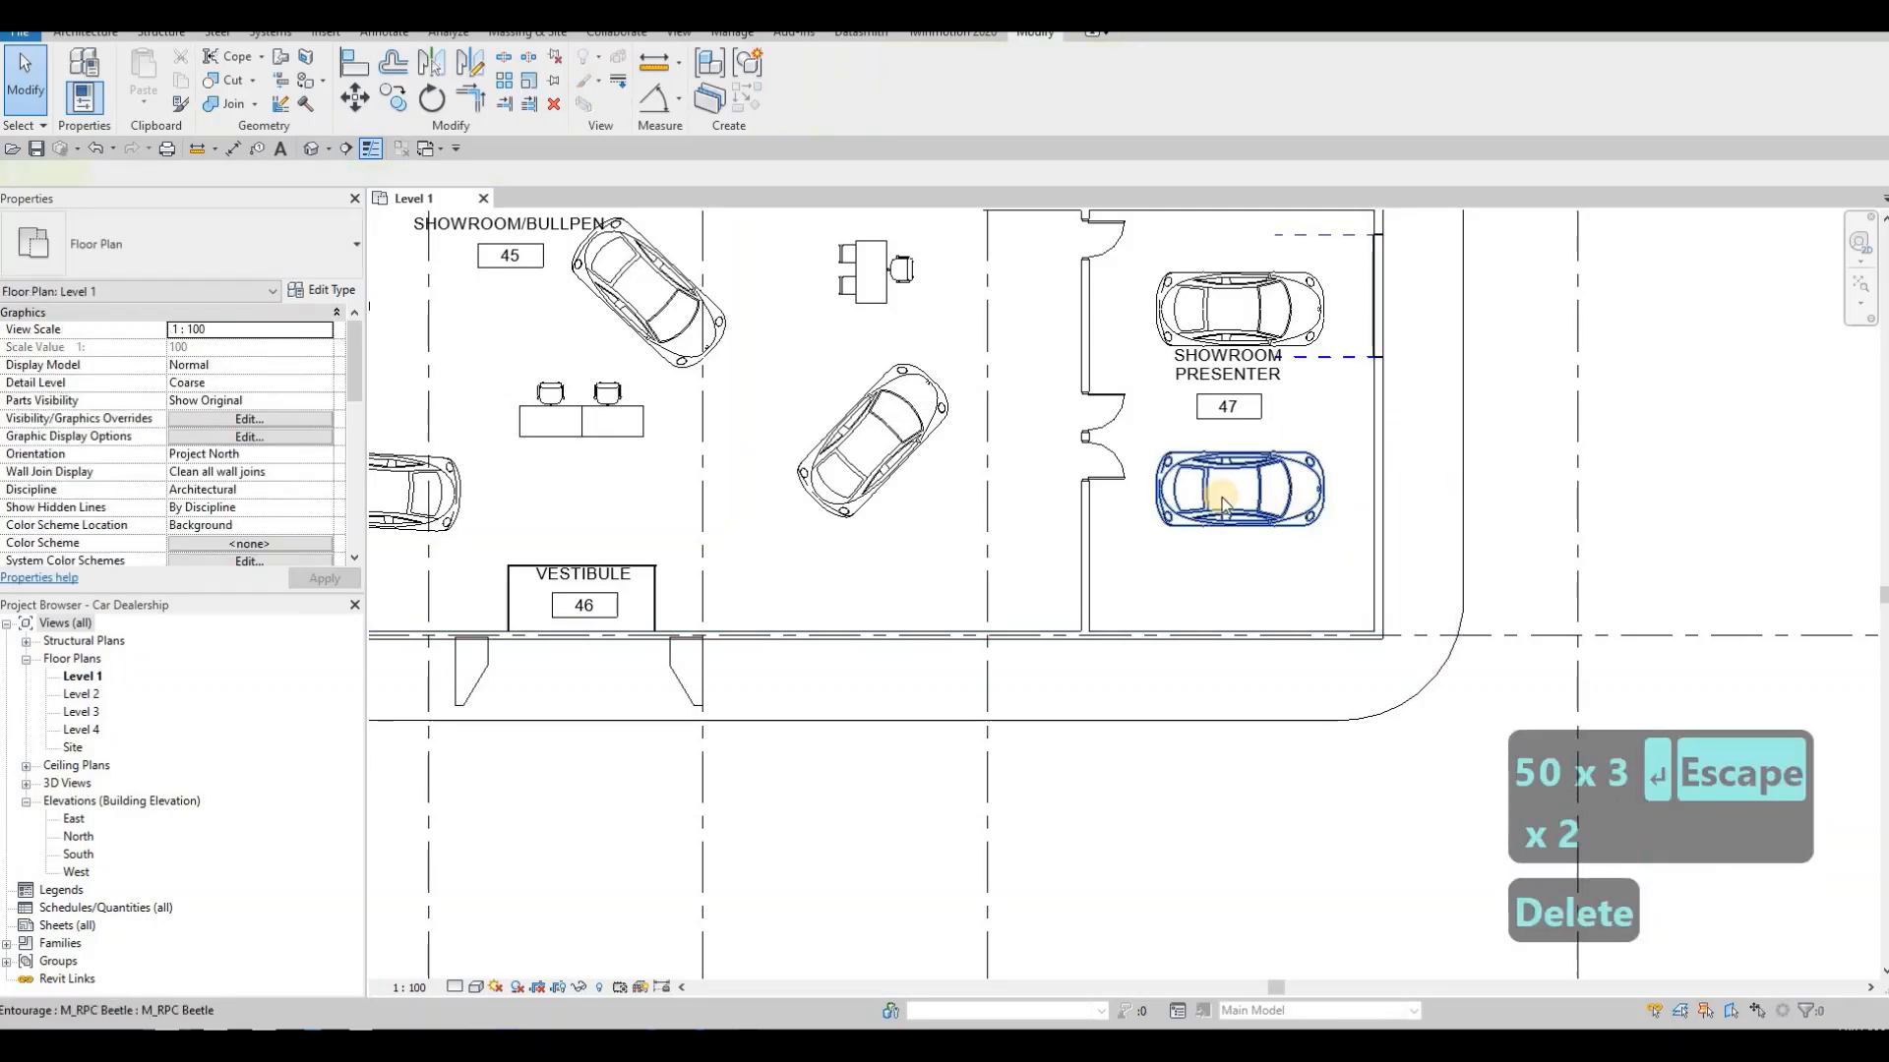
{"action": "left_click", "coordinate": [1244, 527]}
{"action": "key", "text": "Delete"}
- Nudge the remaining car in the Showroom Presenter four increments north
{"action": "middle_click_drag", "start_coordinate": [1241, 306], "coordinate": [1336, 342]}
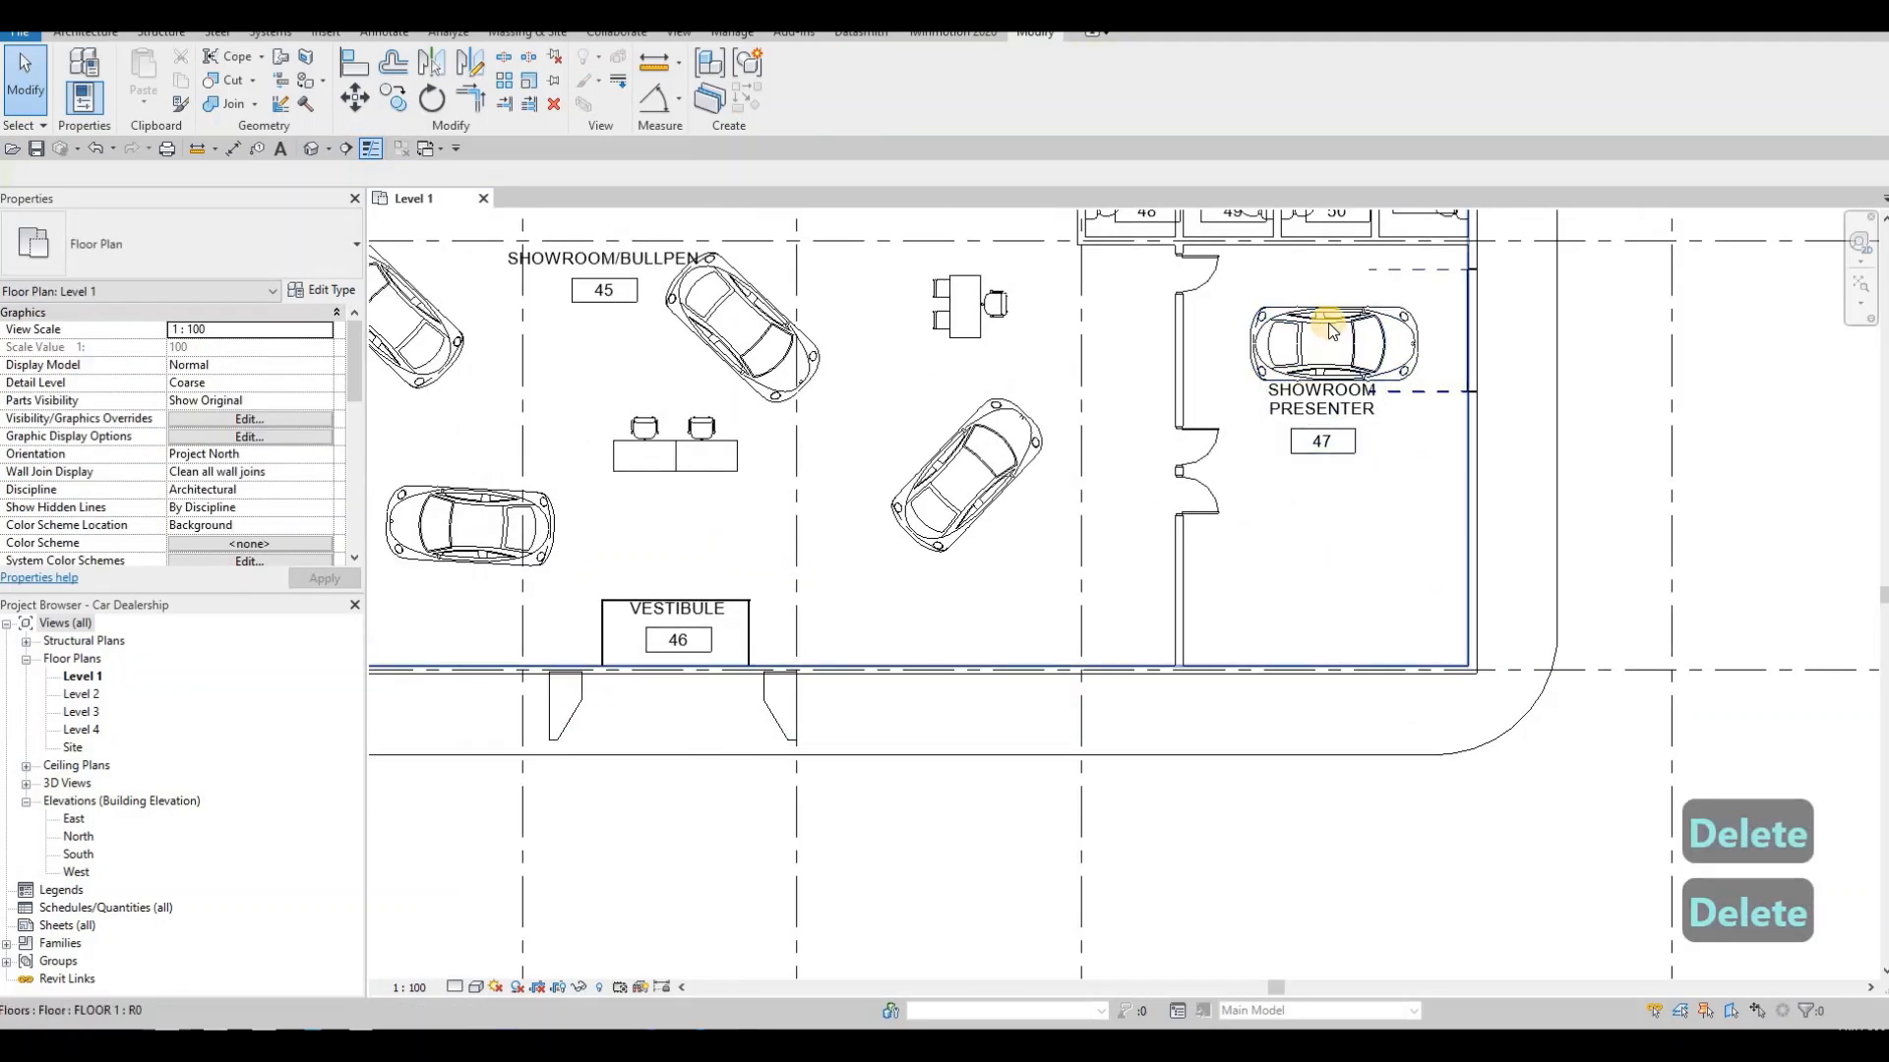
{"action": "left_click", "coordinate": [1327, 321]}
{"action": "key", "text": "Escape"}
{"action": "left_click", "coordinate": [1328, 321]}
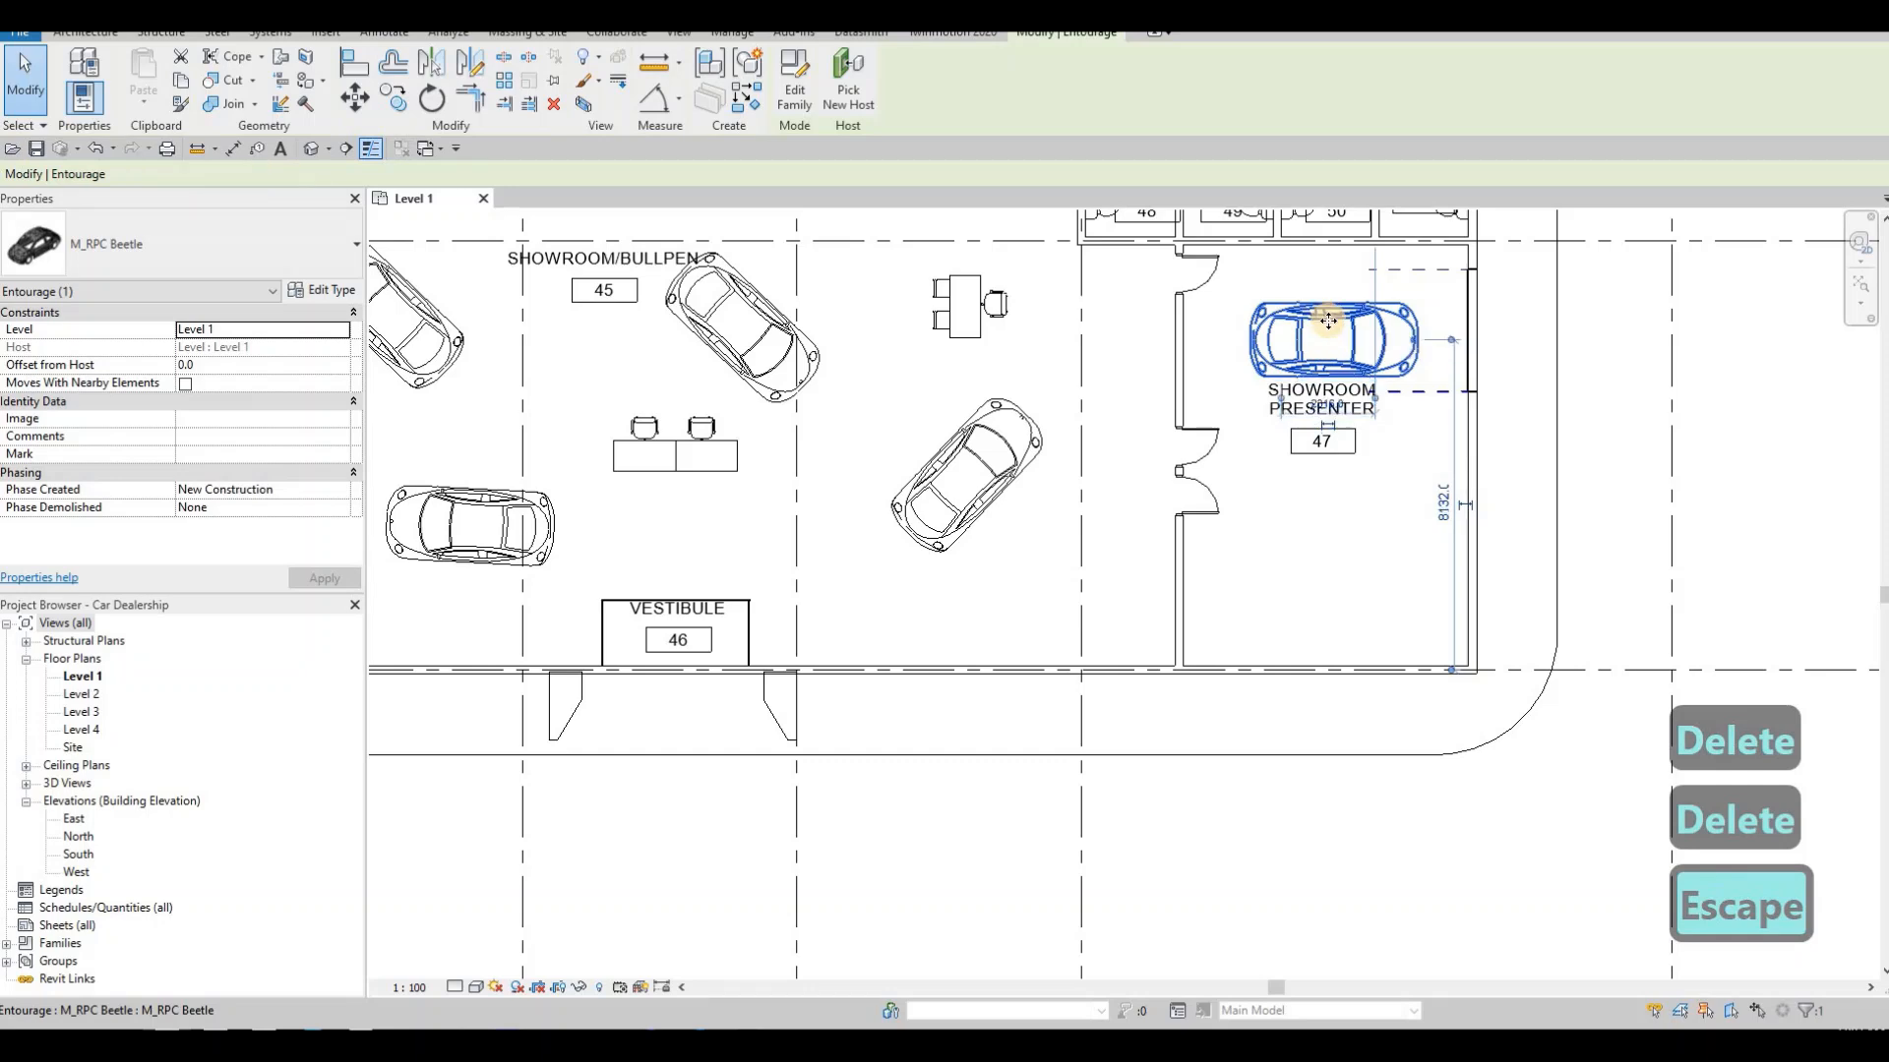
{"action": "key", "text": "Up"}
{"action": "key", "text": "Up"}
{"action": "key", "text": "Up"}
{"action": "key", "text": "Up"}
{"action": "key", "text": "Escape"}
{"action": "key", "text": "Escape"}
{"action": "key", "text": "Escape"}
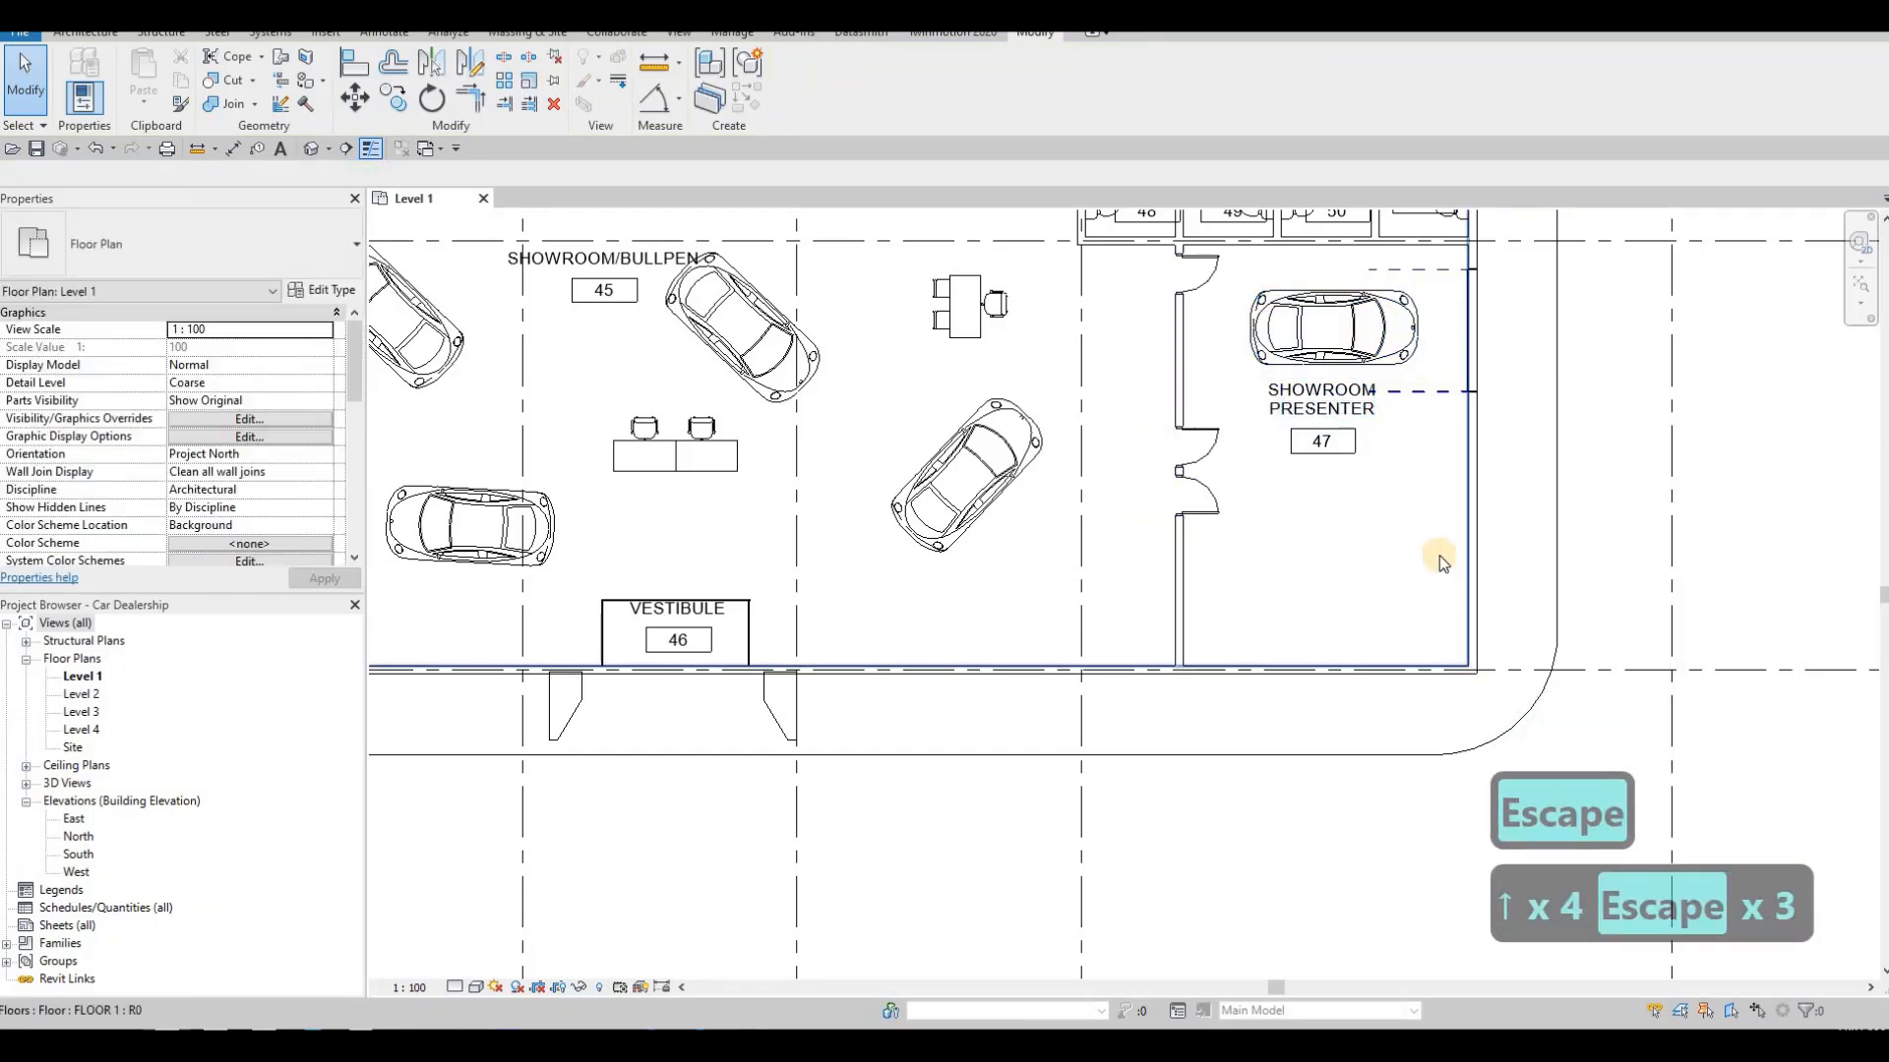
- Draw a fillet arc wall of type EXTERIOR WALL 1, radius about 4400 mm, across the Showroom Presenter's south-east corner
{"action": "key", "text": "Tab"}
{"action": "key", "text": "Tab"}
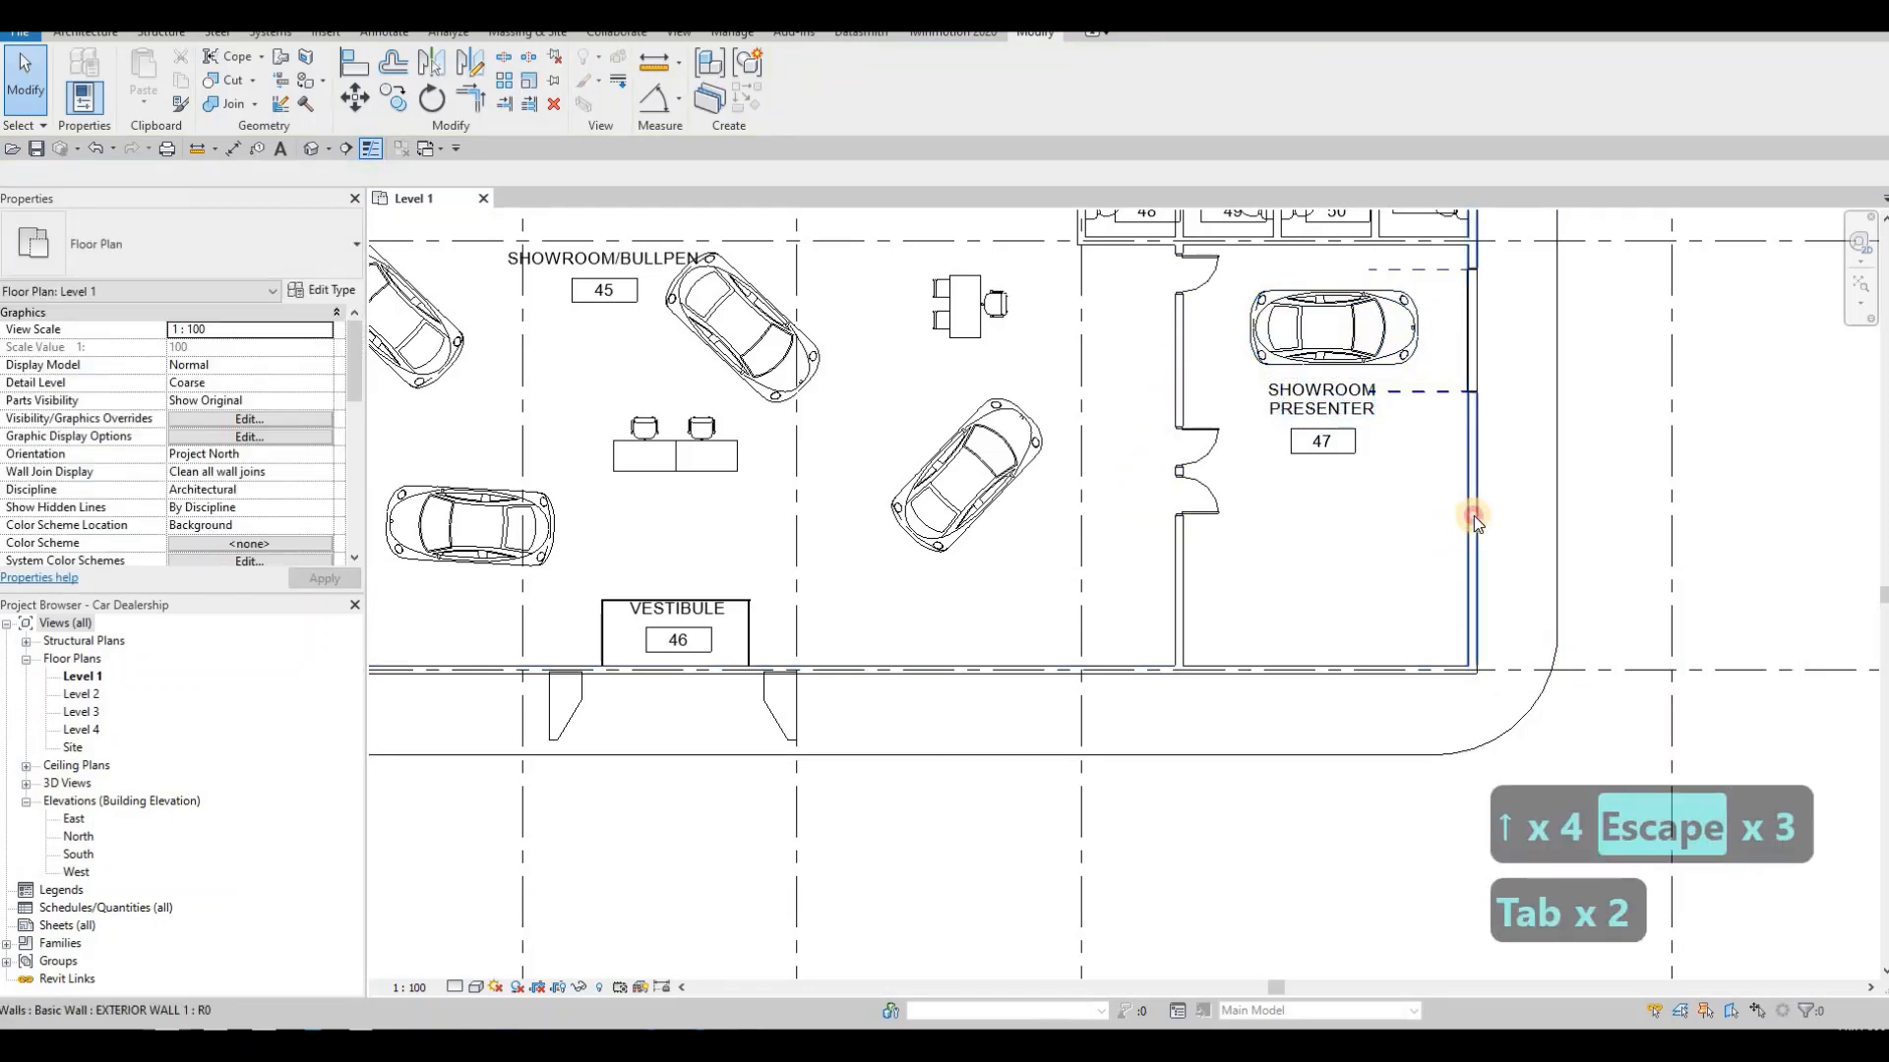
{"action": "left_click", "coordinate": [1473, 515]}
{"action": "key", "text": "c"}
{"action": "key", "text": "s"}
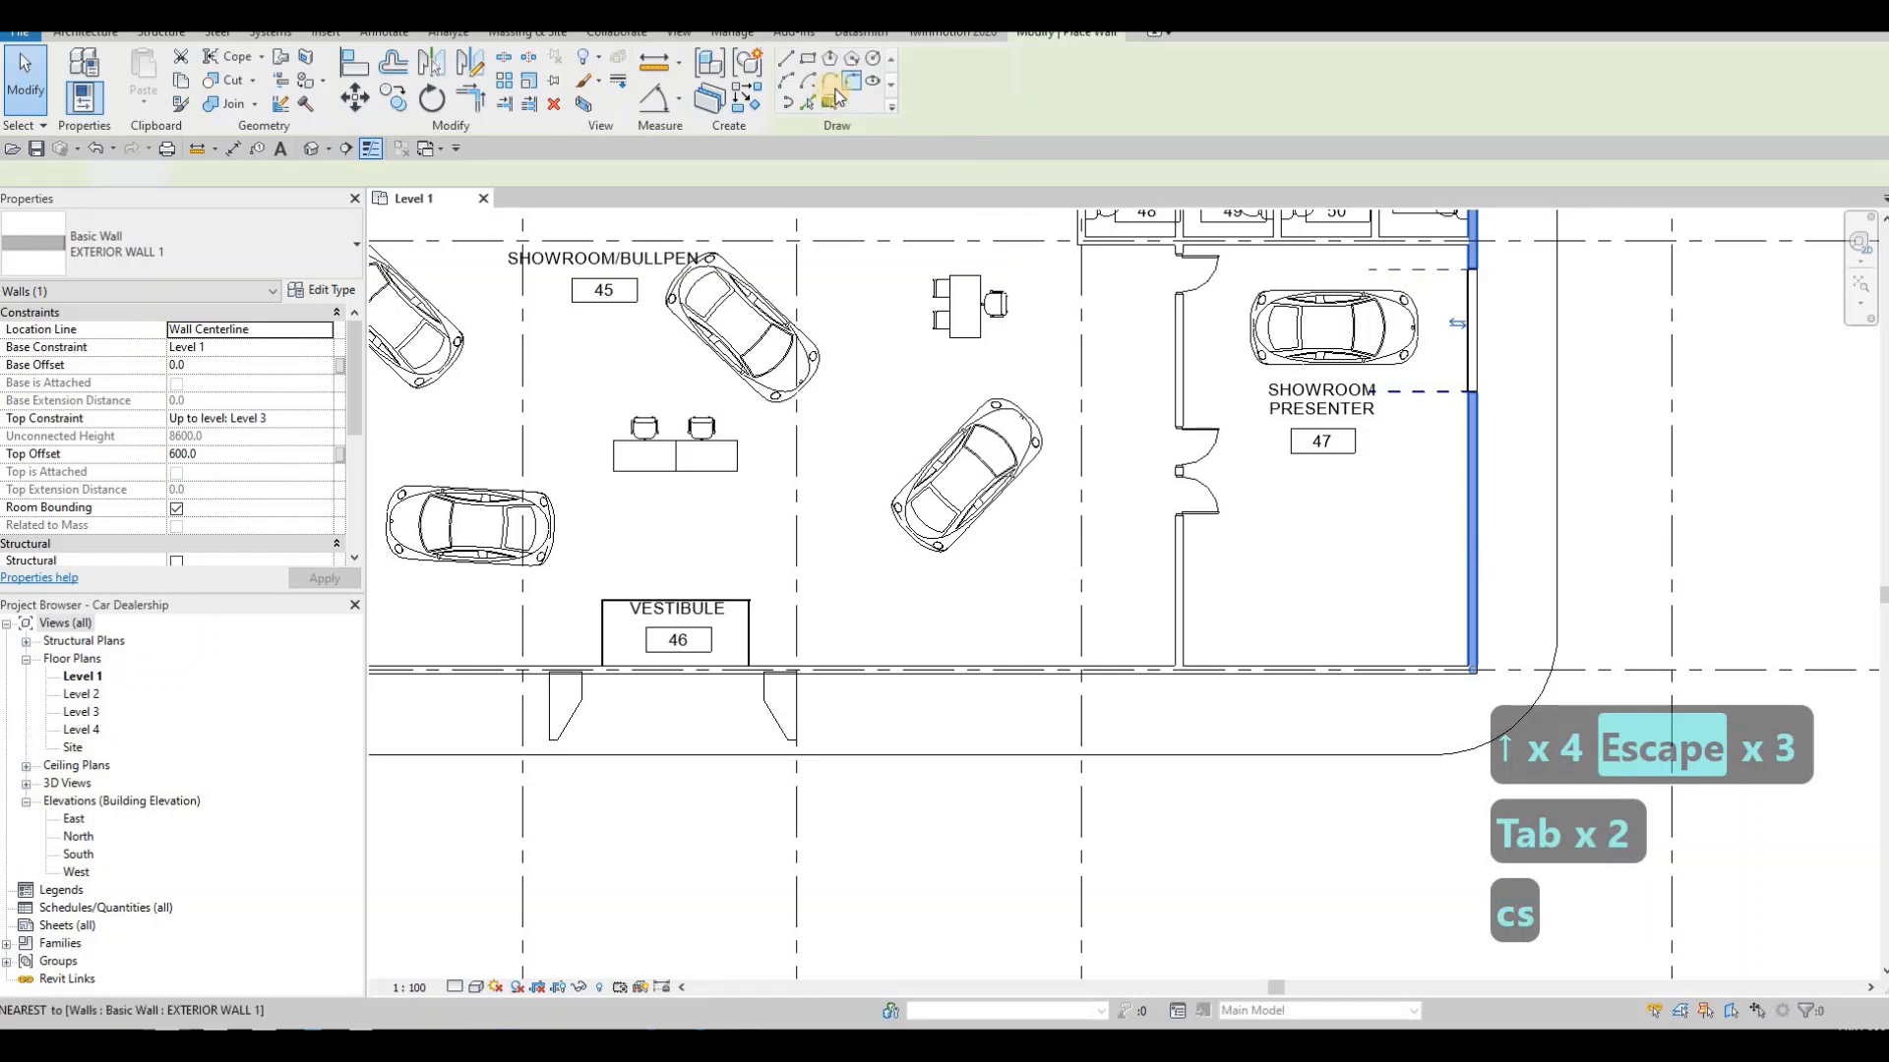
{"action": "left_click", "coordinate": [1447, 588]}
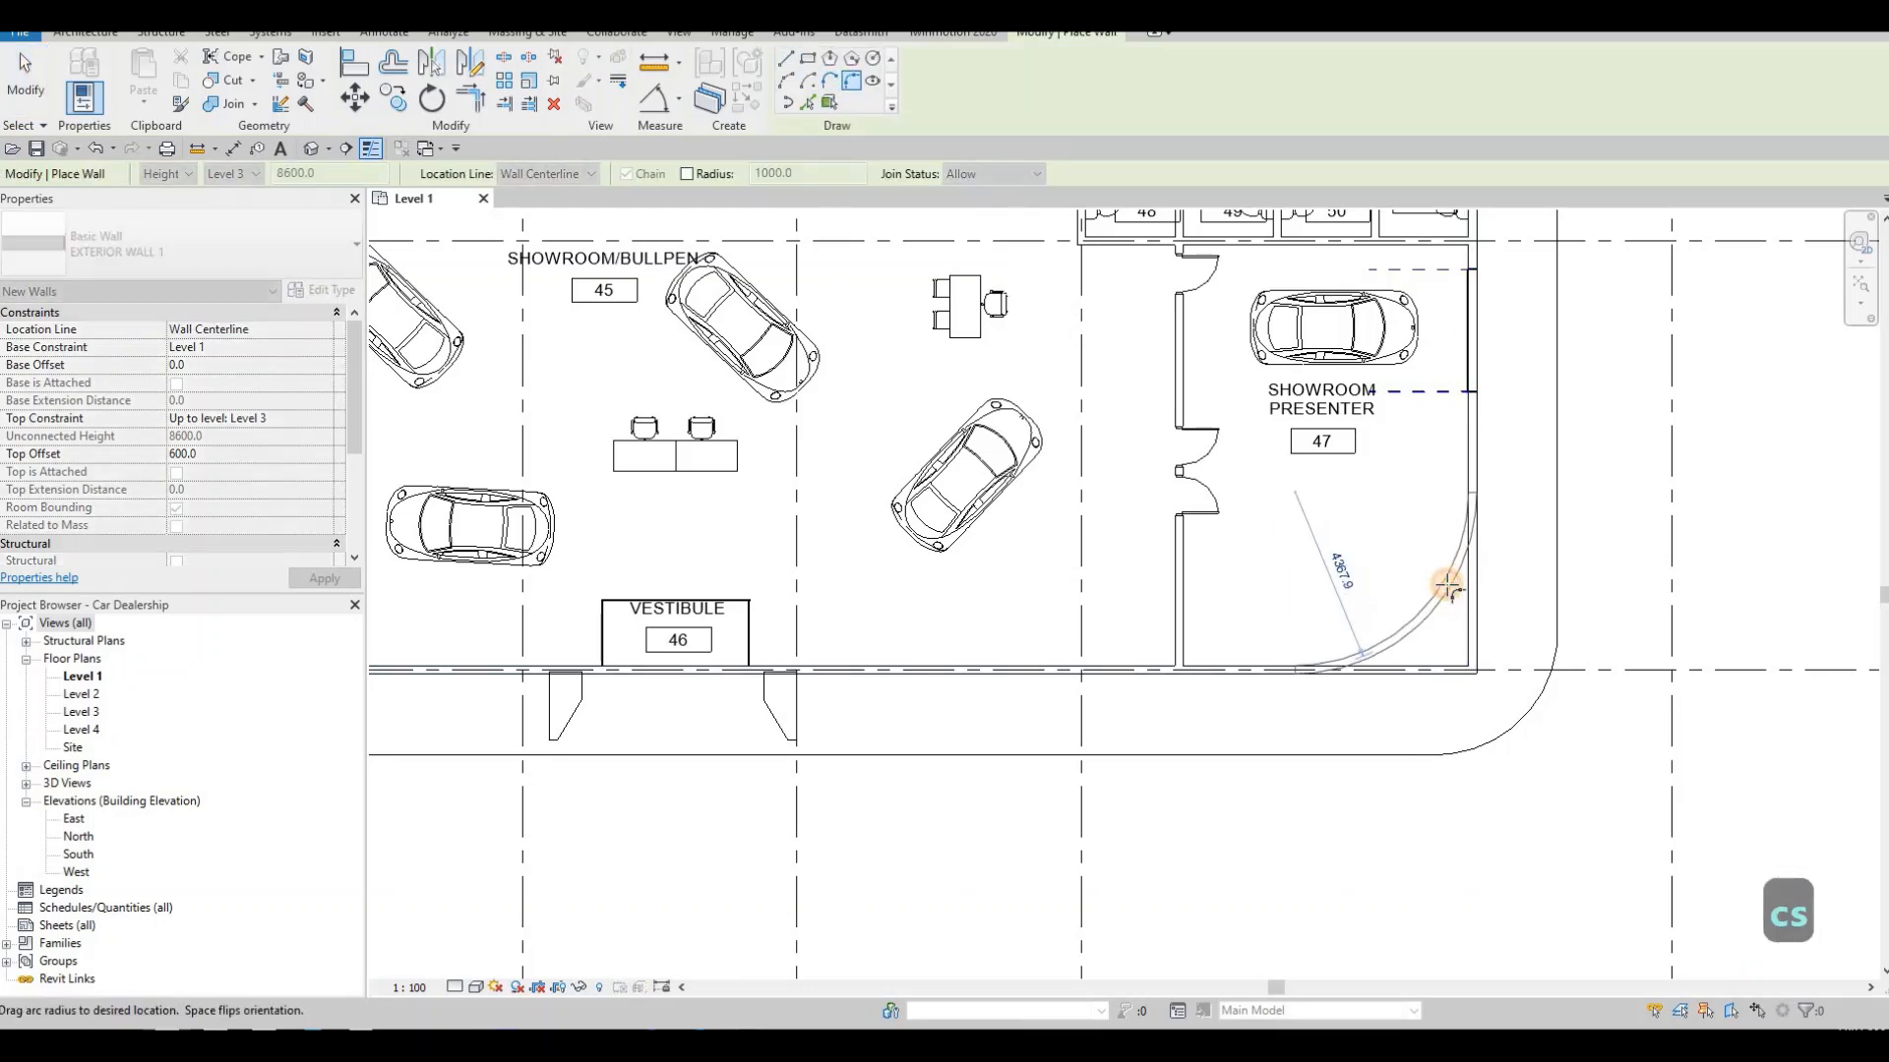
{"action": "left_click", "coordinate": [1424, 615]}
{"action": "key", "text": "Escape"}
{"action": "key", "text": "Escape"}
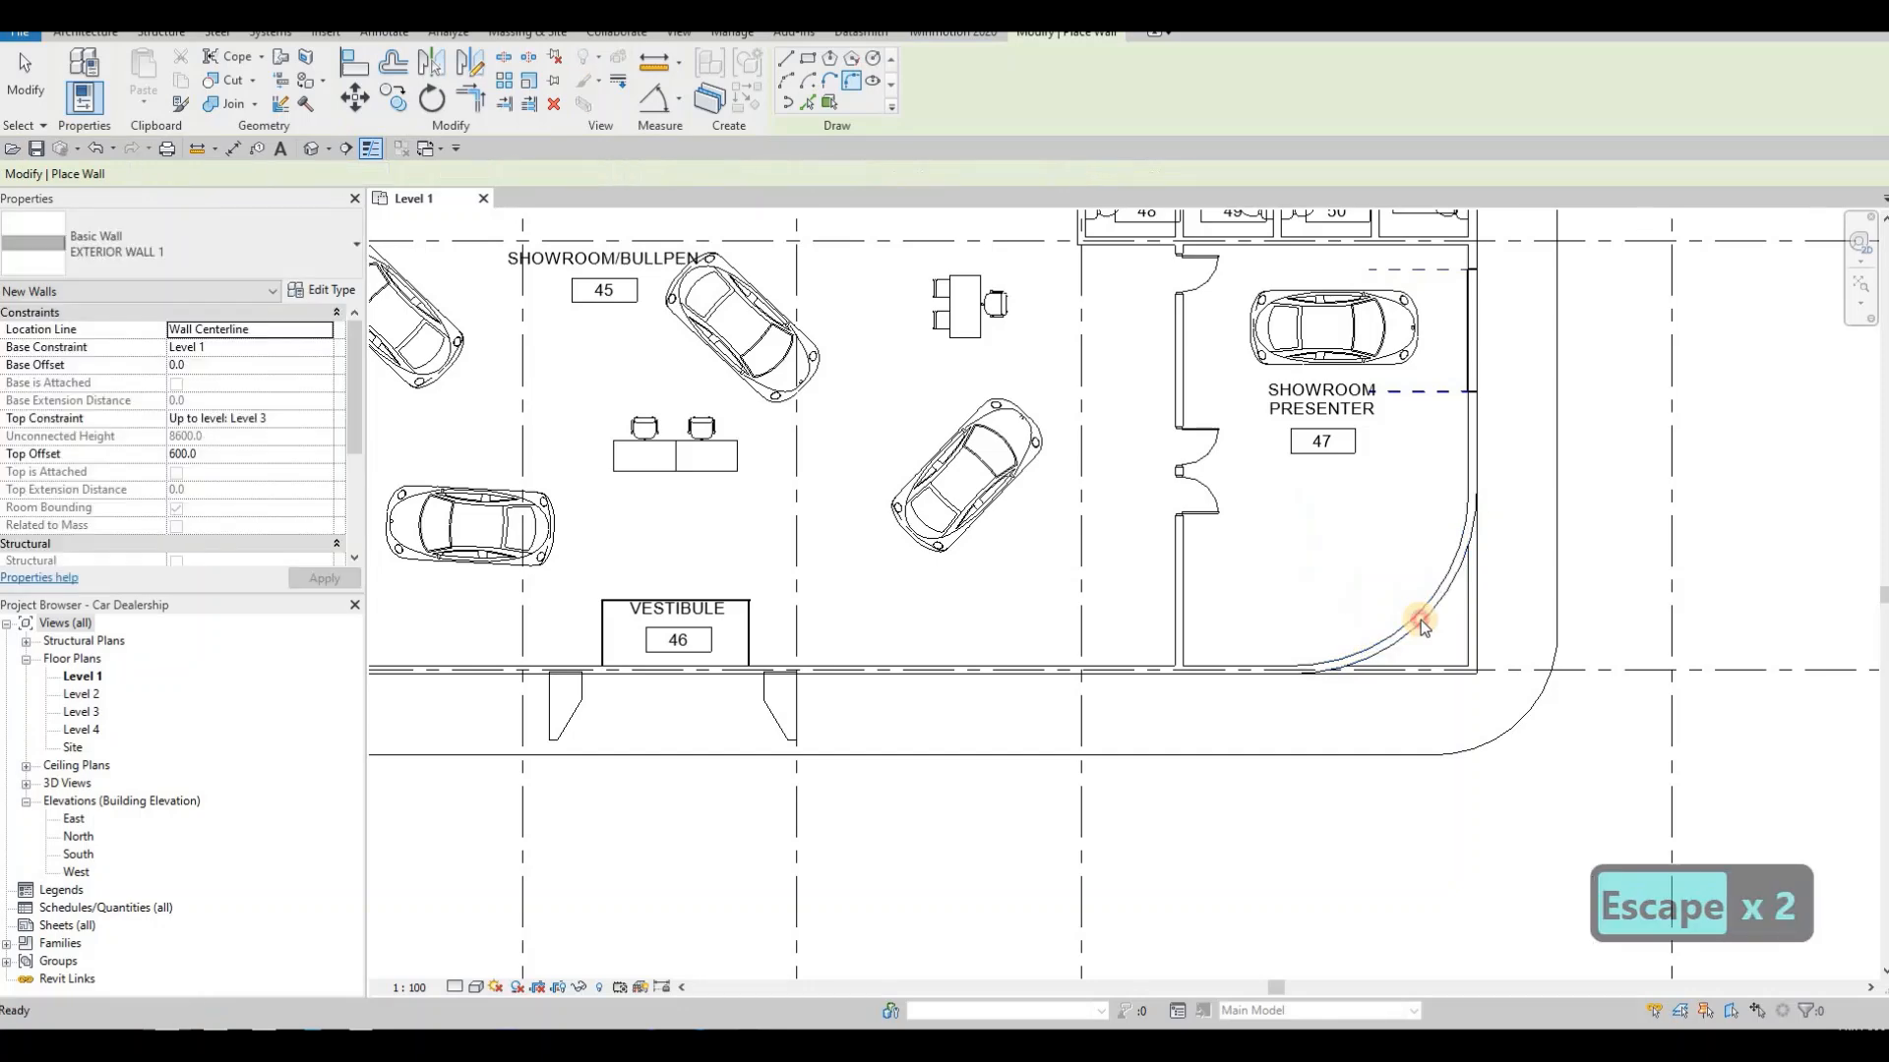
- Set the radius of the curved wall at the Showroom Presenter's south-east corner to 5000 mm
{"action": "left_click", "coordinate": [1336, 573]}
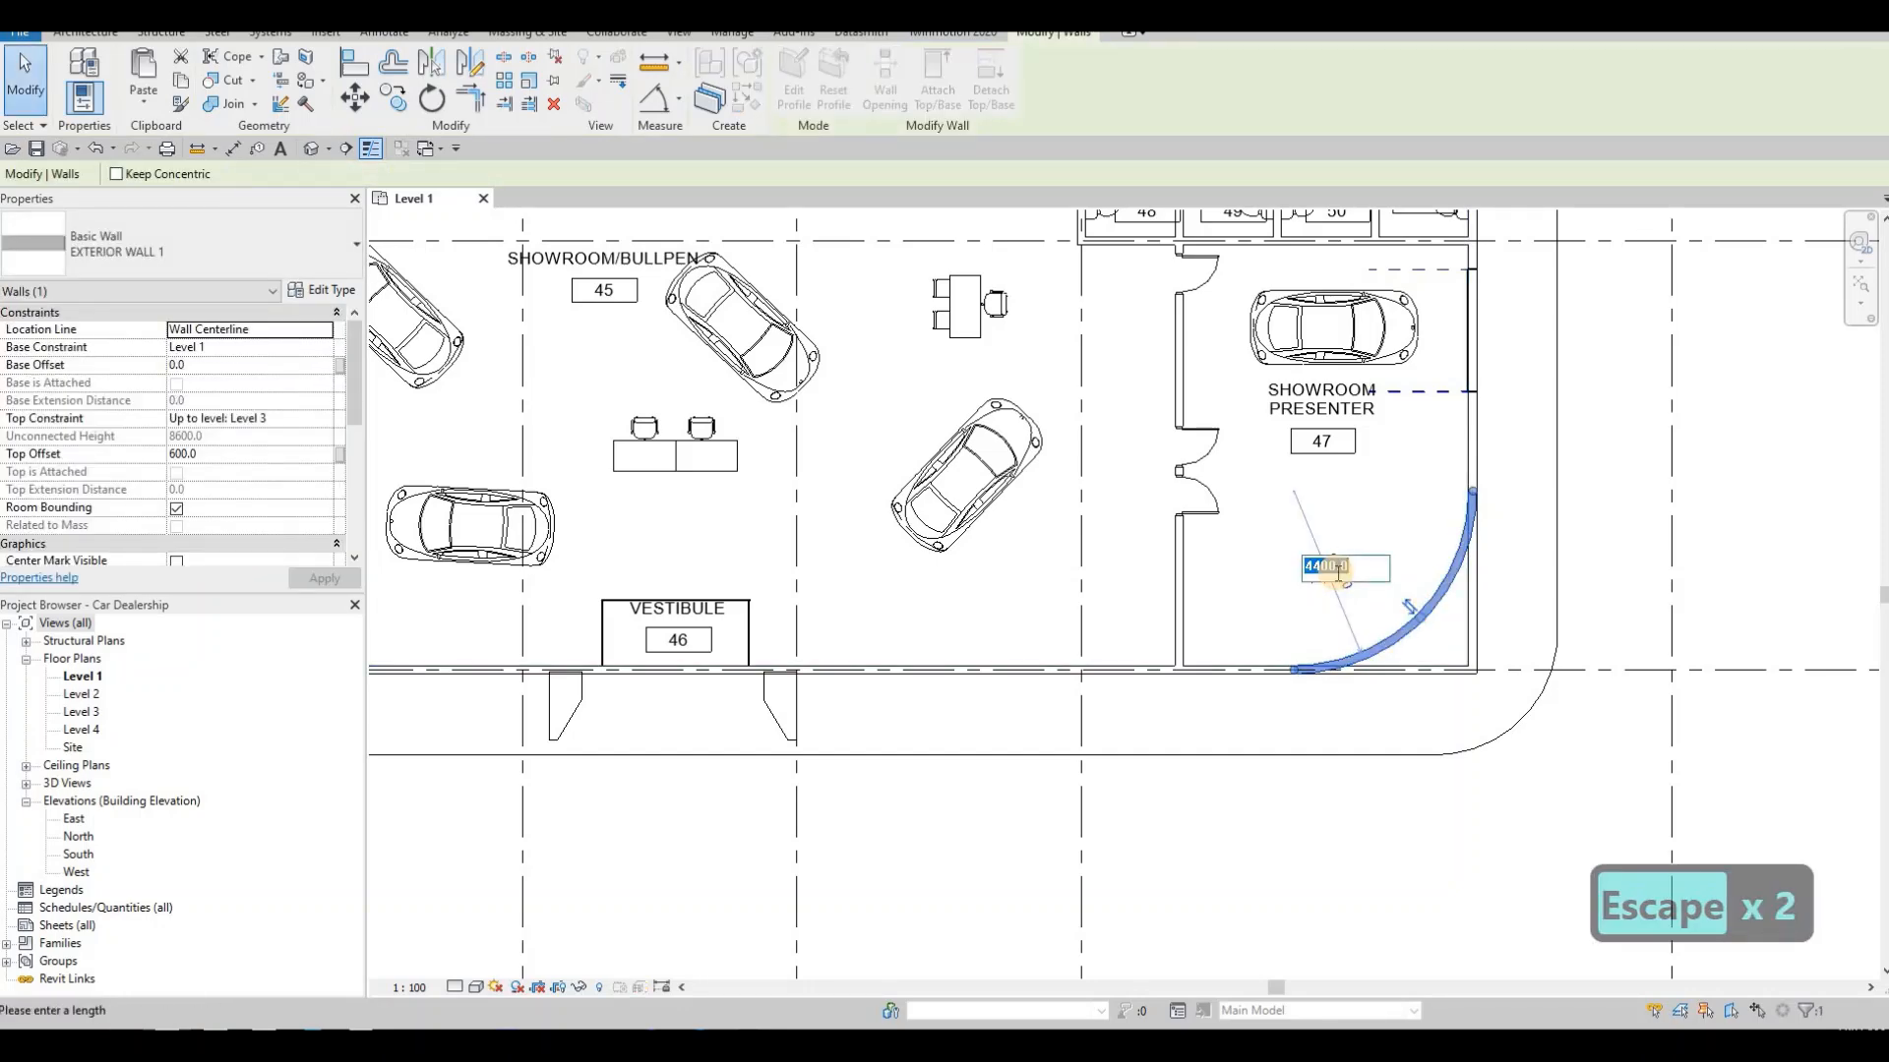
{"action": "type", "text": "5000"}
{"action": "key", "text": "Return"}
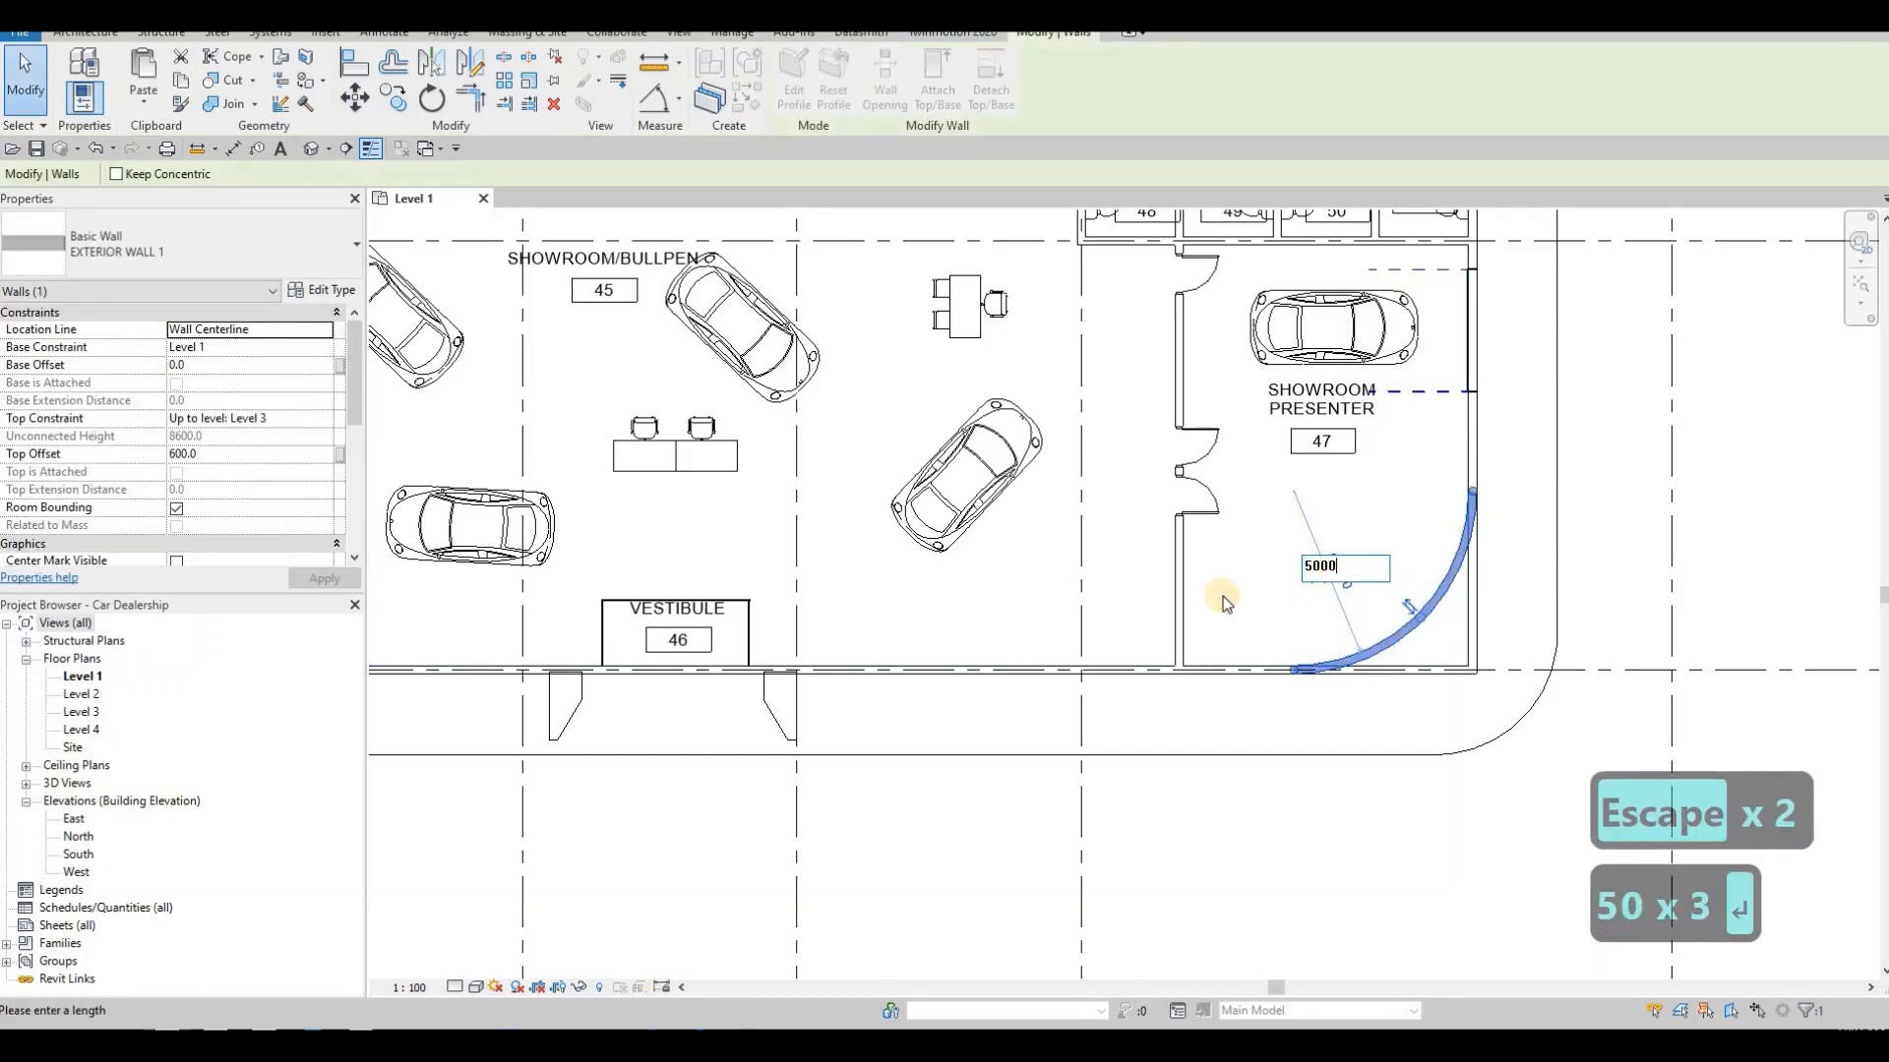
{"action": "key", "text": "Escape"}
{"action": "key", "text": "Escape"}
- Open the default 3D view to check the rounded corner walls against the roof edge
{"action": "scroll", "coordinate": [1160, 624], "scroll_direction": "down", "scroll_amount": 4}
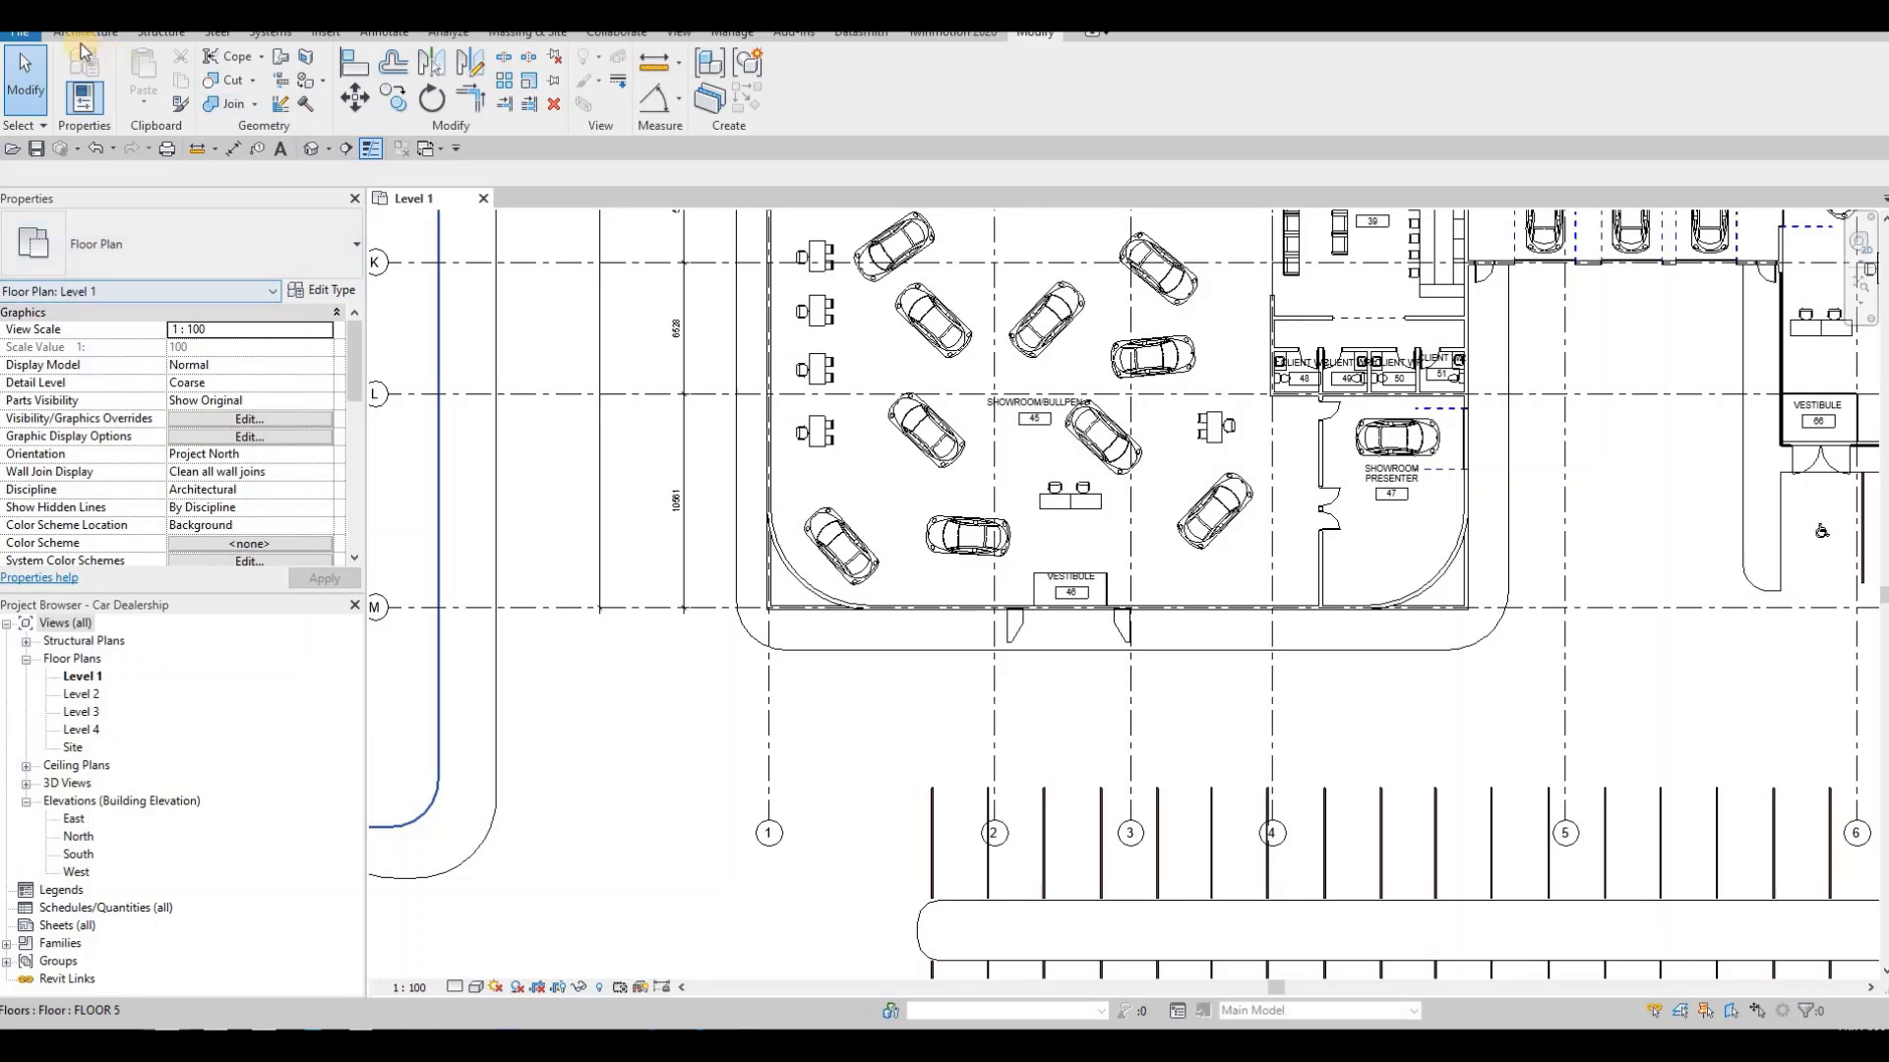
{"action": "left_click", "coordinate": [312, 148]}
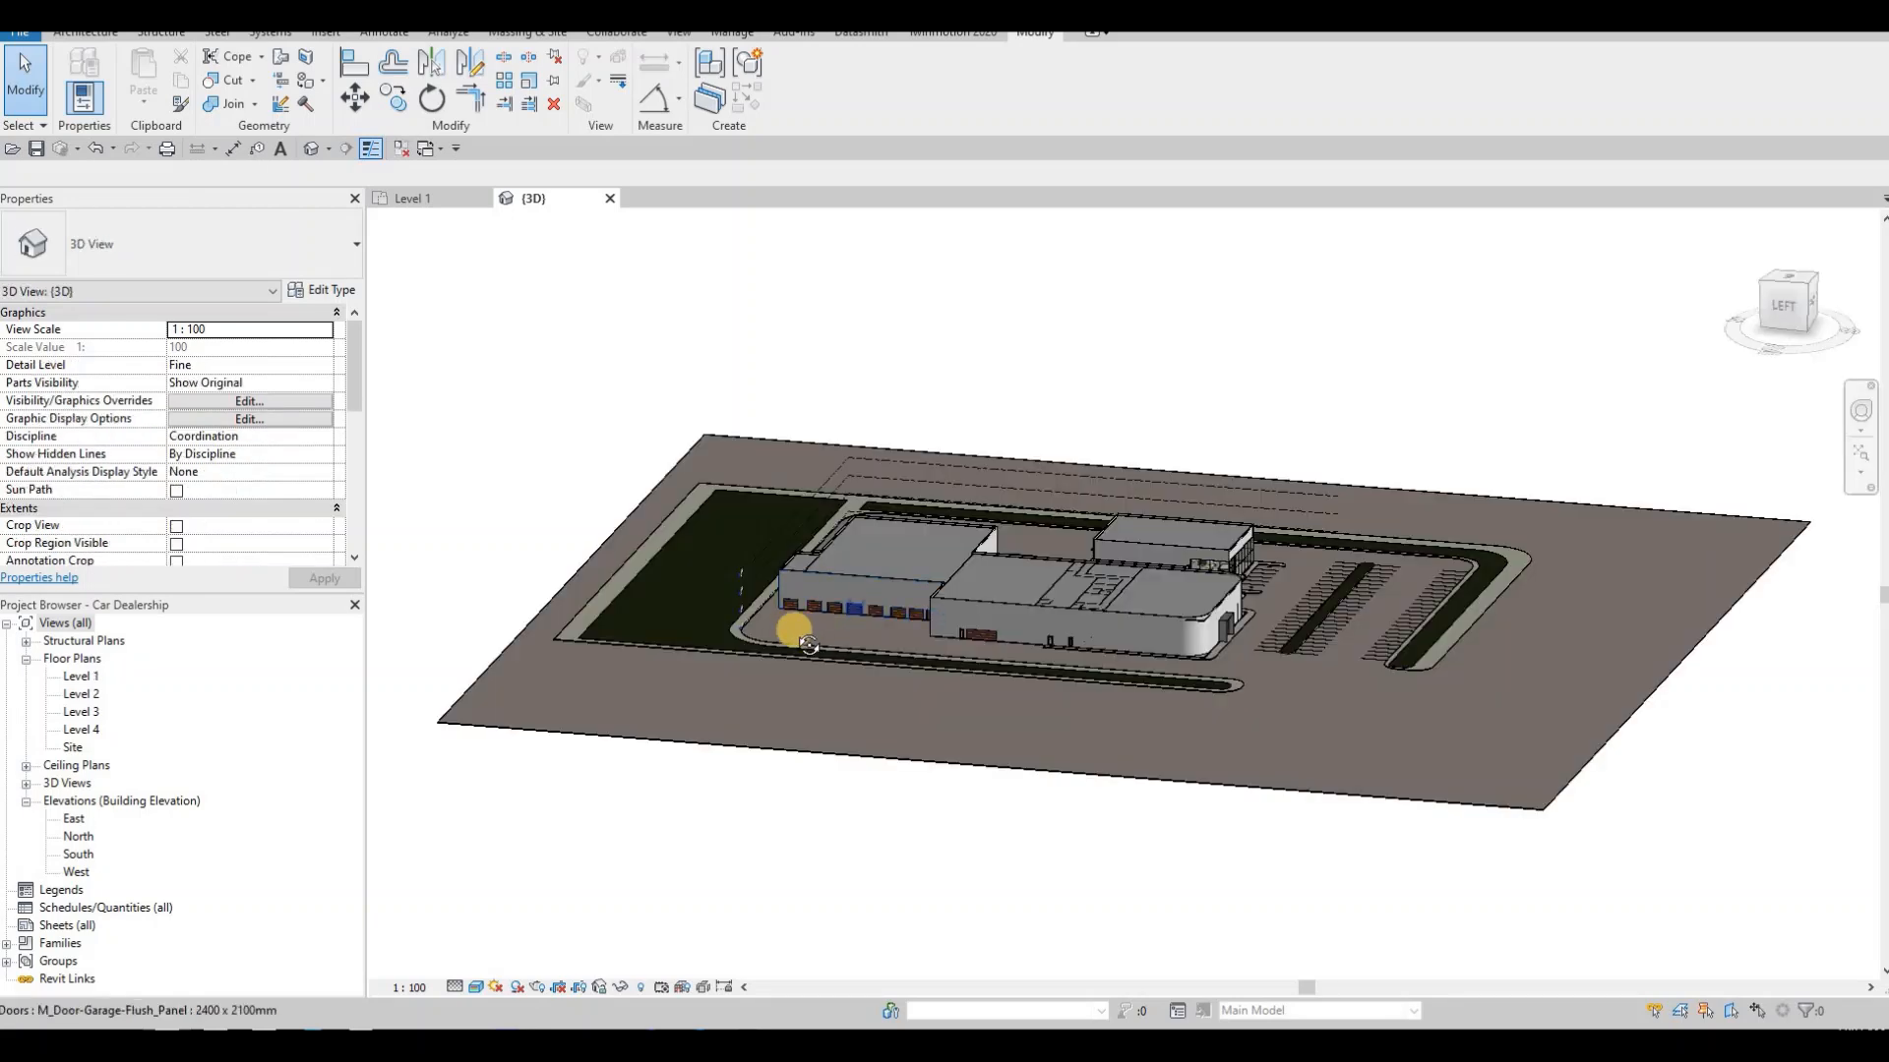
{"action": "middle_click_drag", "start_coordinate": [865, 622], "coordinate": [1262, 631], "text": "shift"}
{"action": "scroll", "coordinate": [1262, 630], "scroll_direction": "up", "scroll_amount": 6}
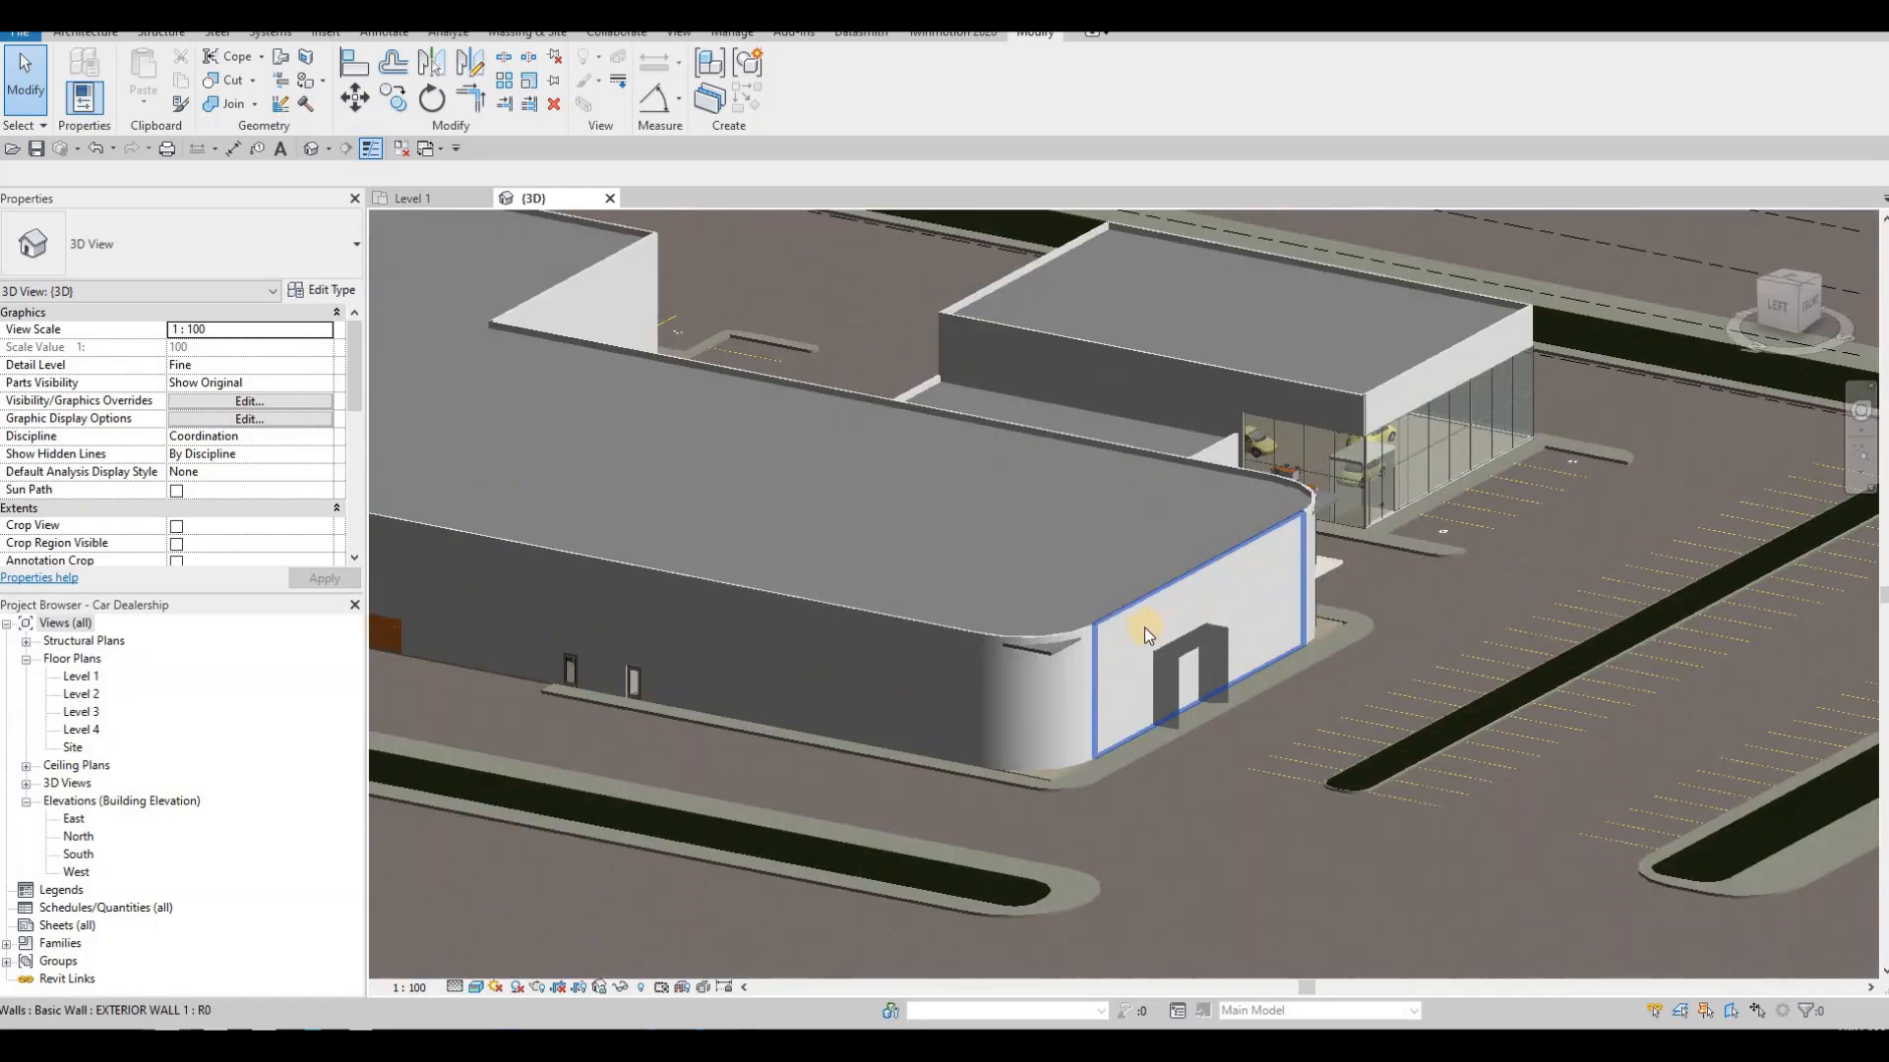
{"action": "middle_click_drag", "start_coordinate": [1124, 620], "coordinate": [1021, 641], "text": "shift"}
{"action": "scroll", "coordinate": [971, 657], "scroll_direction": "up", "scroll_amount": 3}
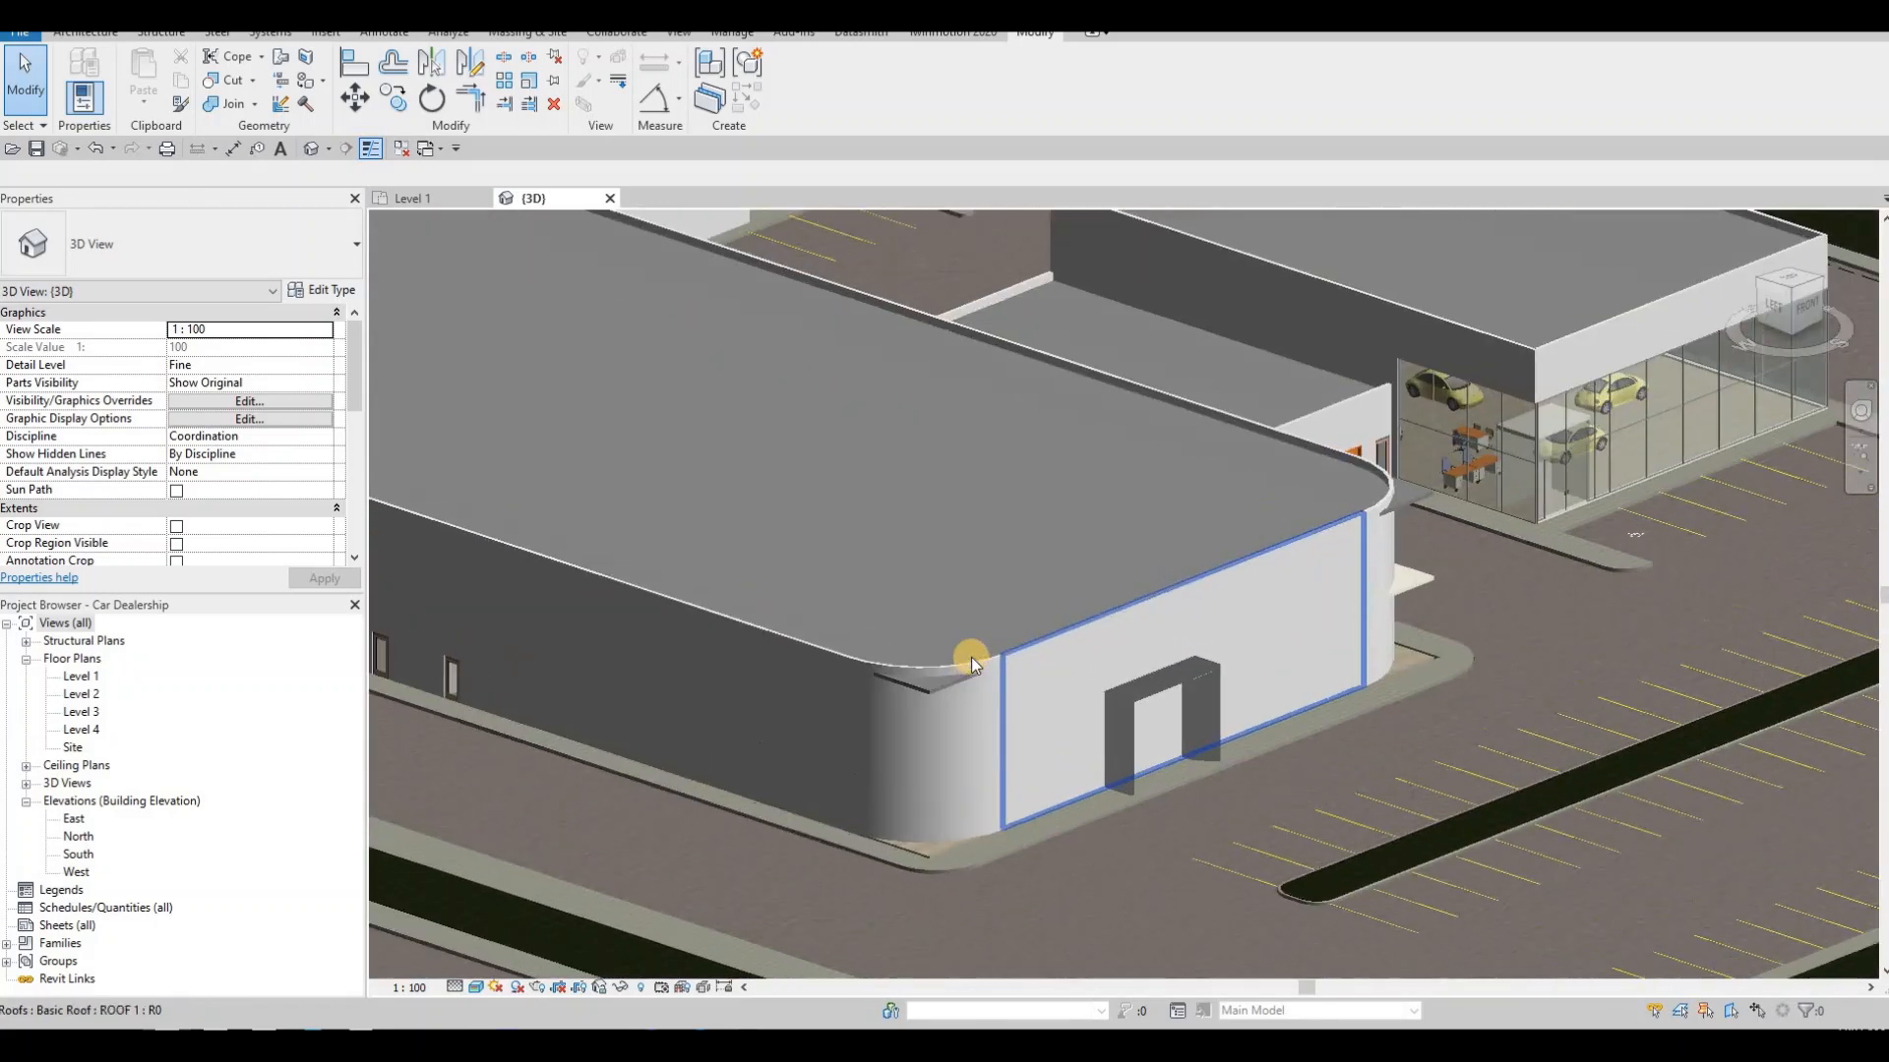
- Try lowering the curved corner wall's top below the roof, to a top offset of about -985 mm, and undo it
{"action": "left_click", "coordinate": [971, 657]}
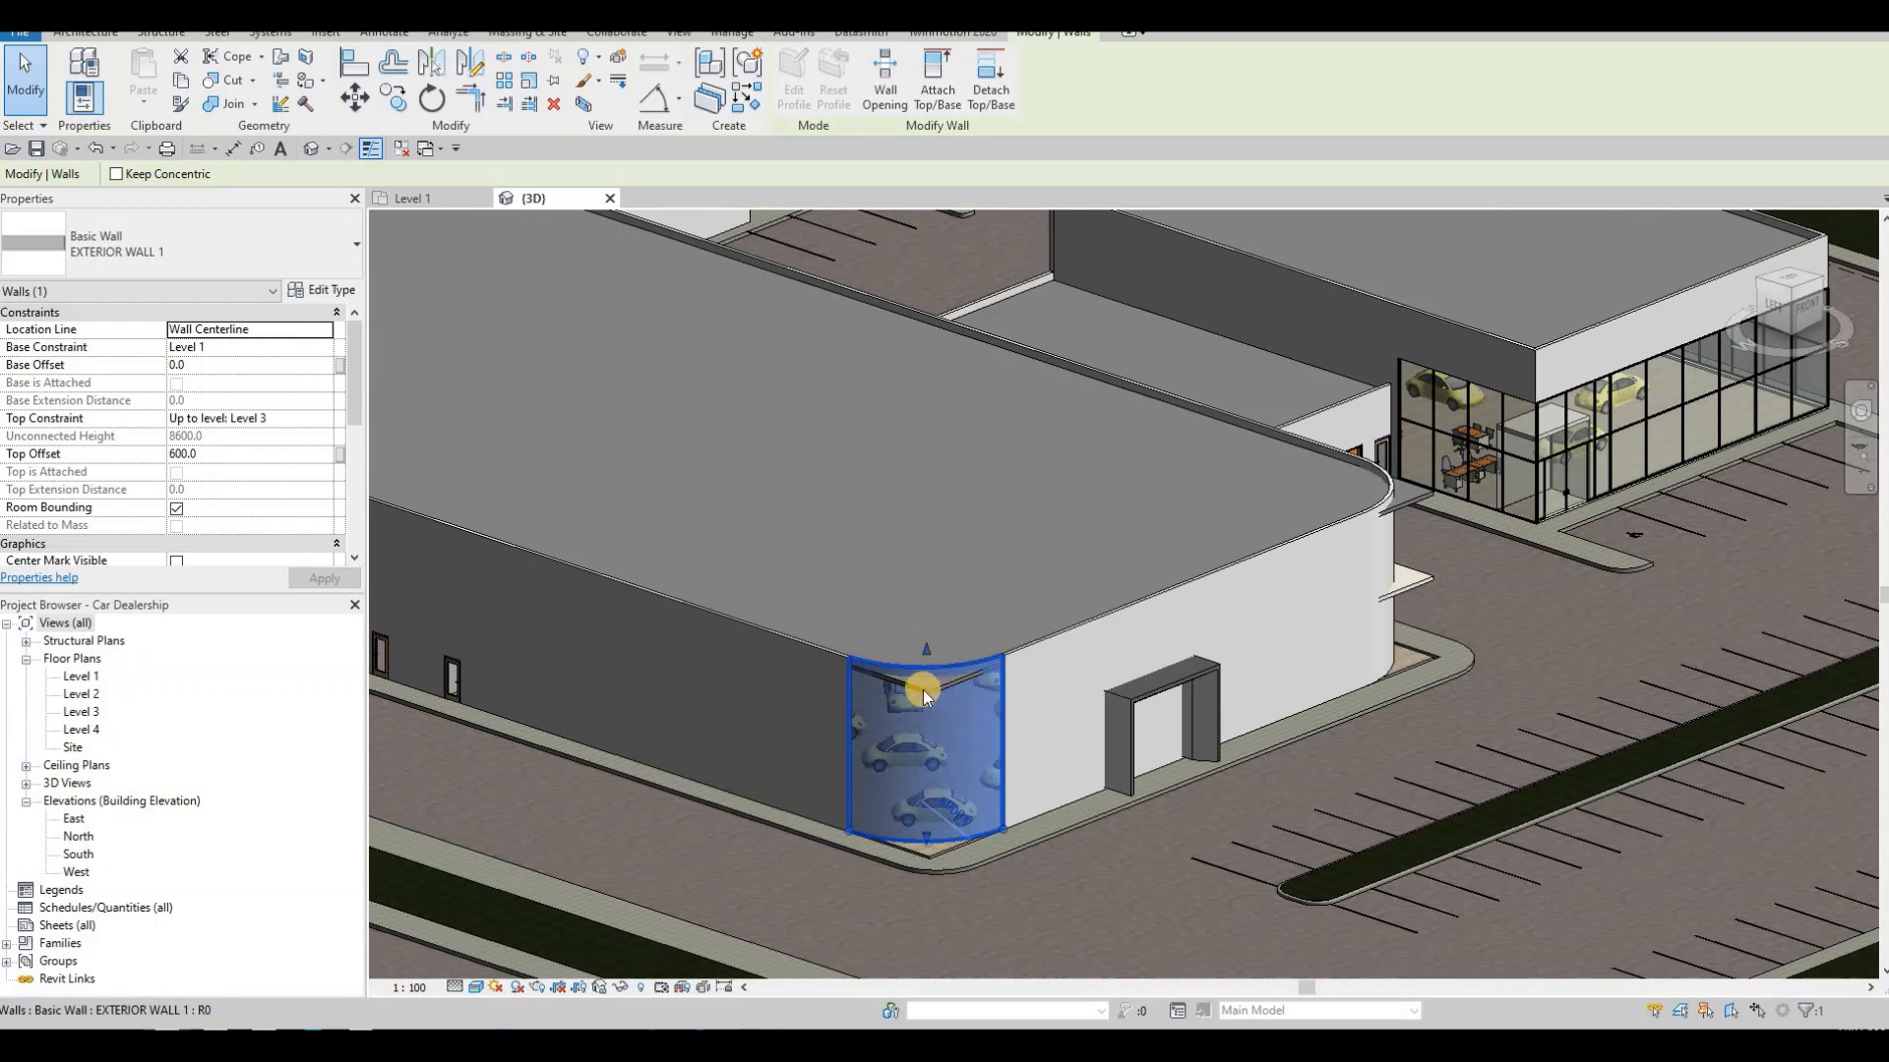
{"action": "scroll", "coordinate": [922, 689], "scroll_direction": "up", "scroll_amount": 2}
{"action": "scroll", "coordinate": [771, 632], "scroll_direction": "up", "scroll_amount": 3}
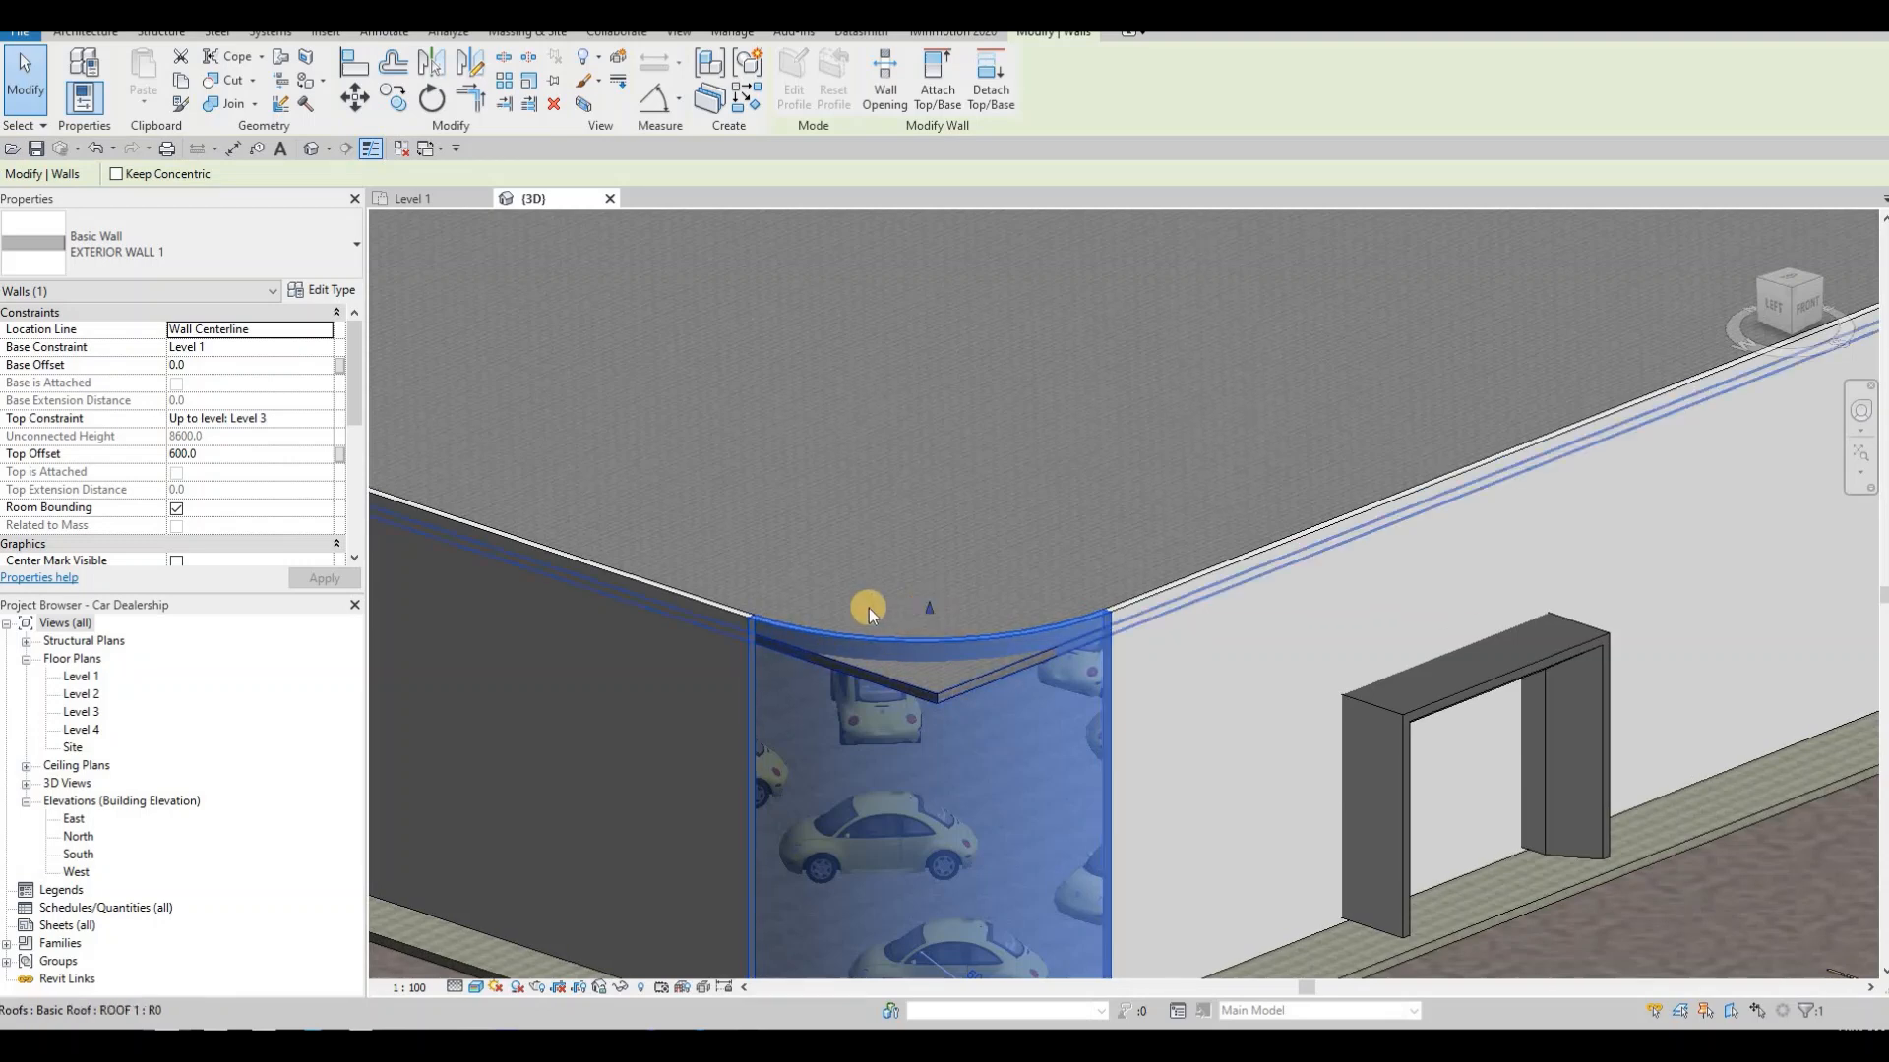
{"action": "left_click_drag", "start_coordinate": [924, 669], "coordinate": [991, 716]}
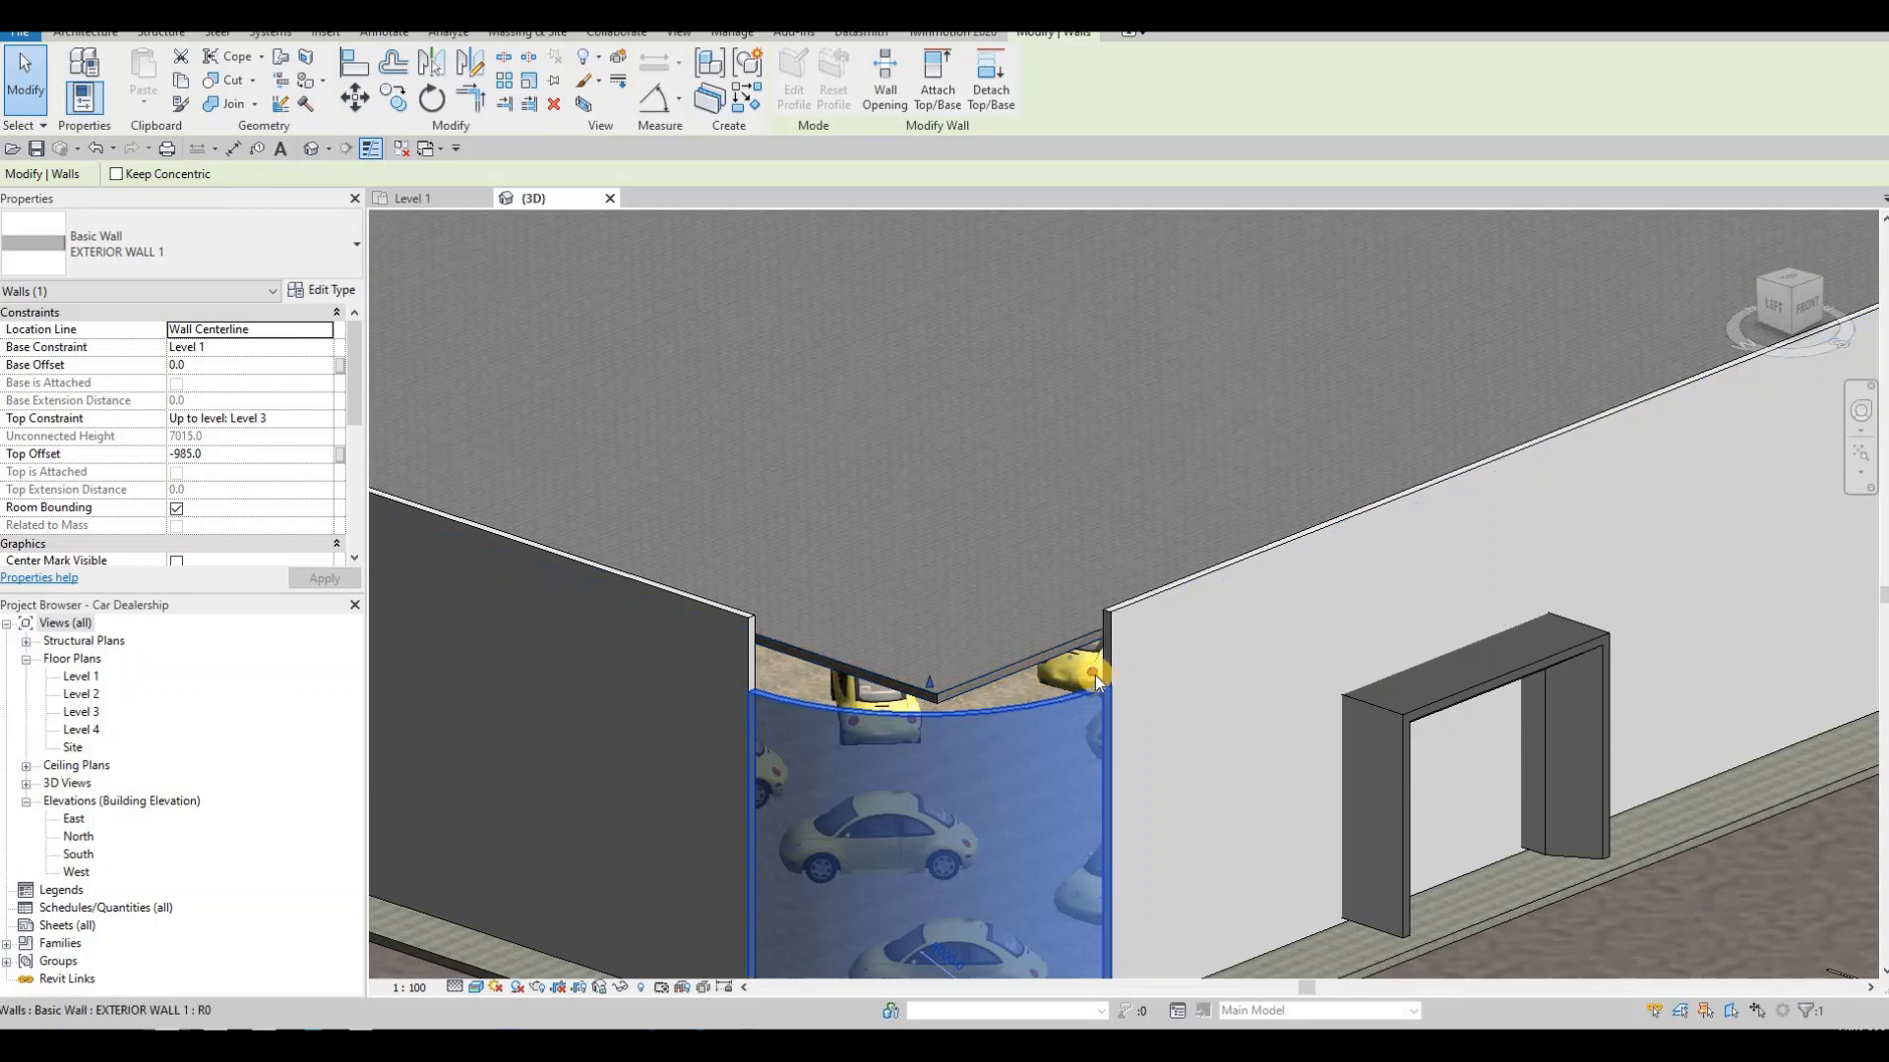
{"action": "key", "text": "ctrl+z"}
{"action": "scroll", "coordinate": [1083, 653], "scroll_direction": "down", "scroll_amount": 3}
{"action": "key", "text": "ctrl+z"}
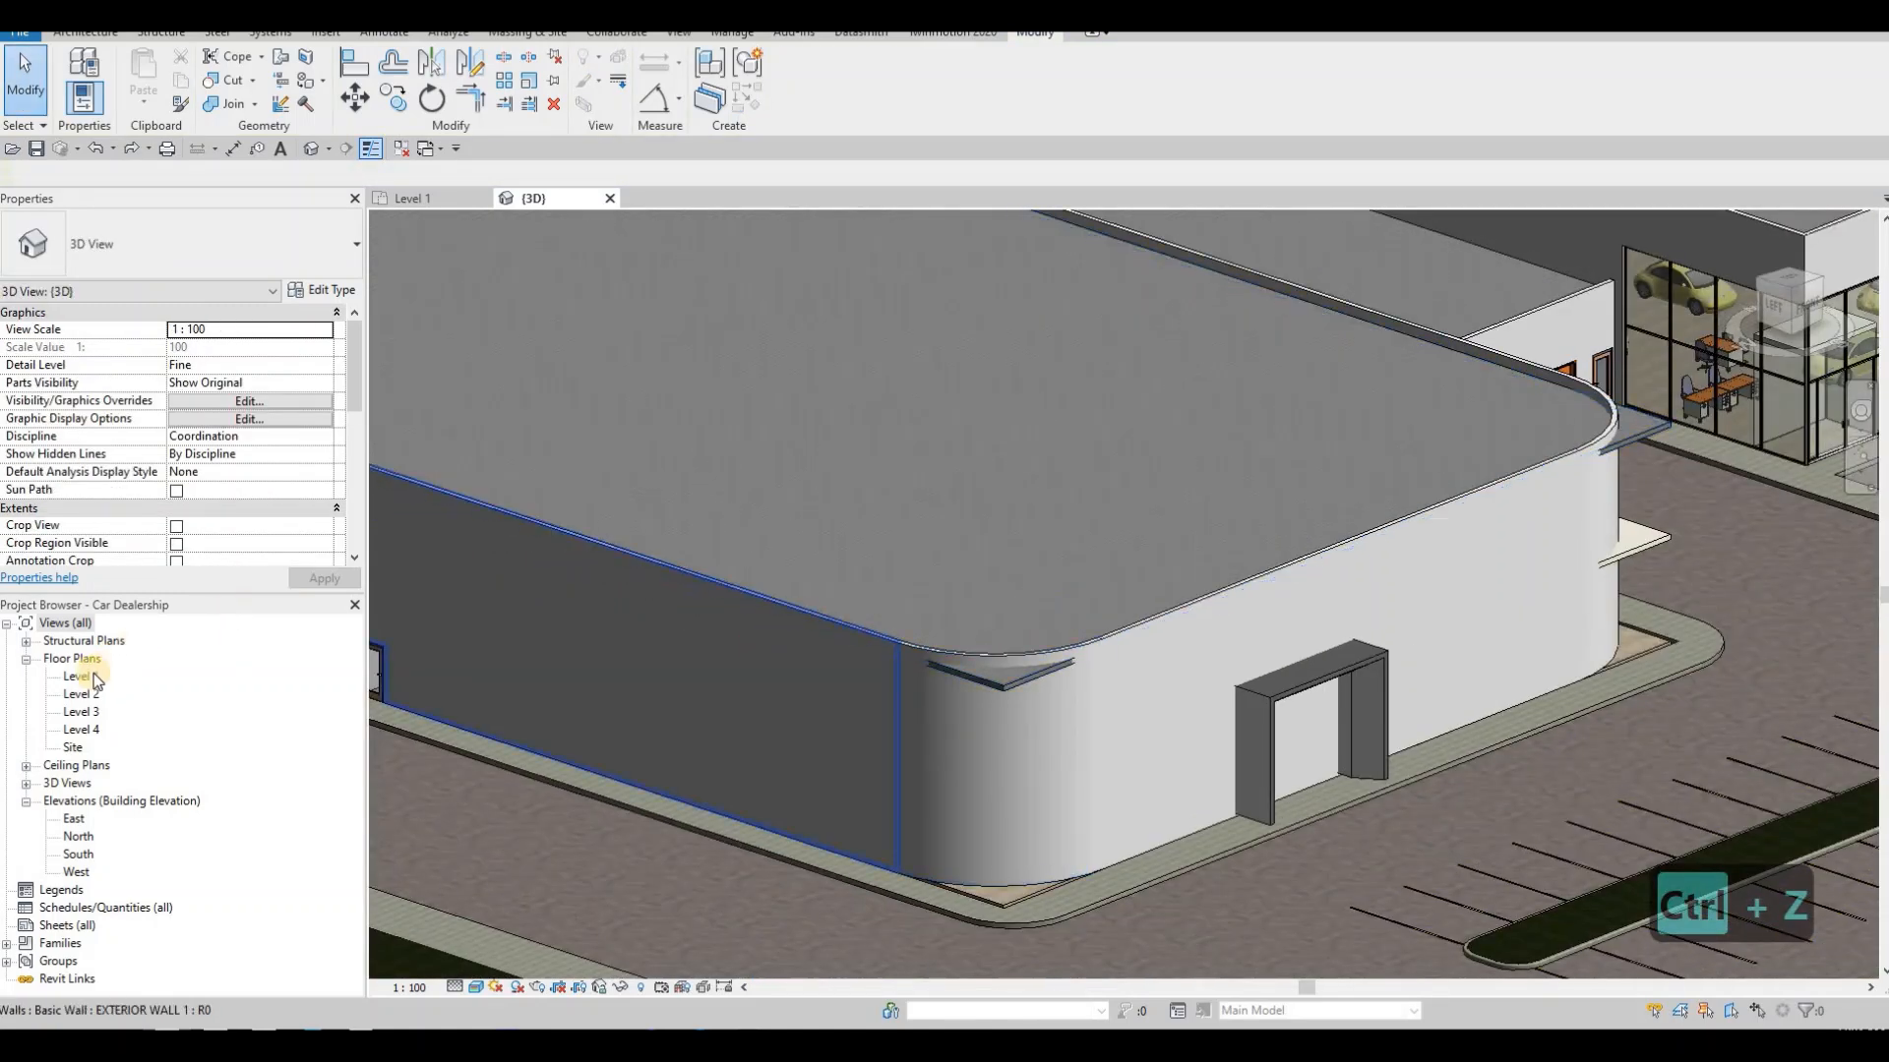
- Edit the ROOF 1 footprint in the Level 1 plan and pick boundary arcs along the two curved walls at the showroom's front corners
{"action": "left_click", "coordinate": [675, 599]}
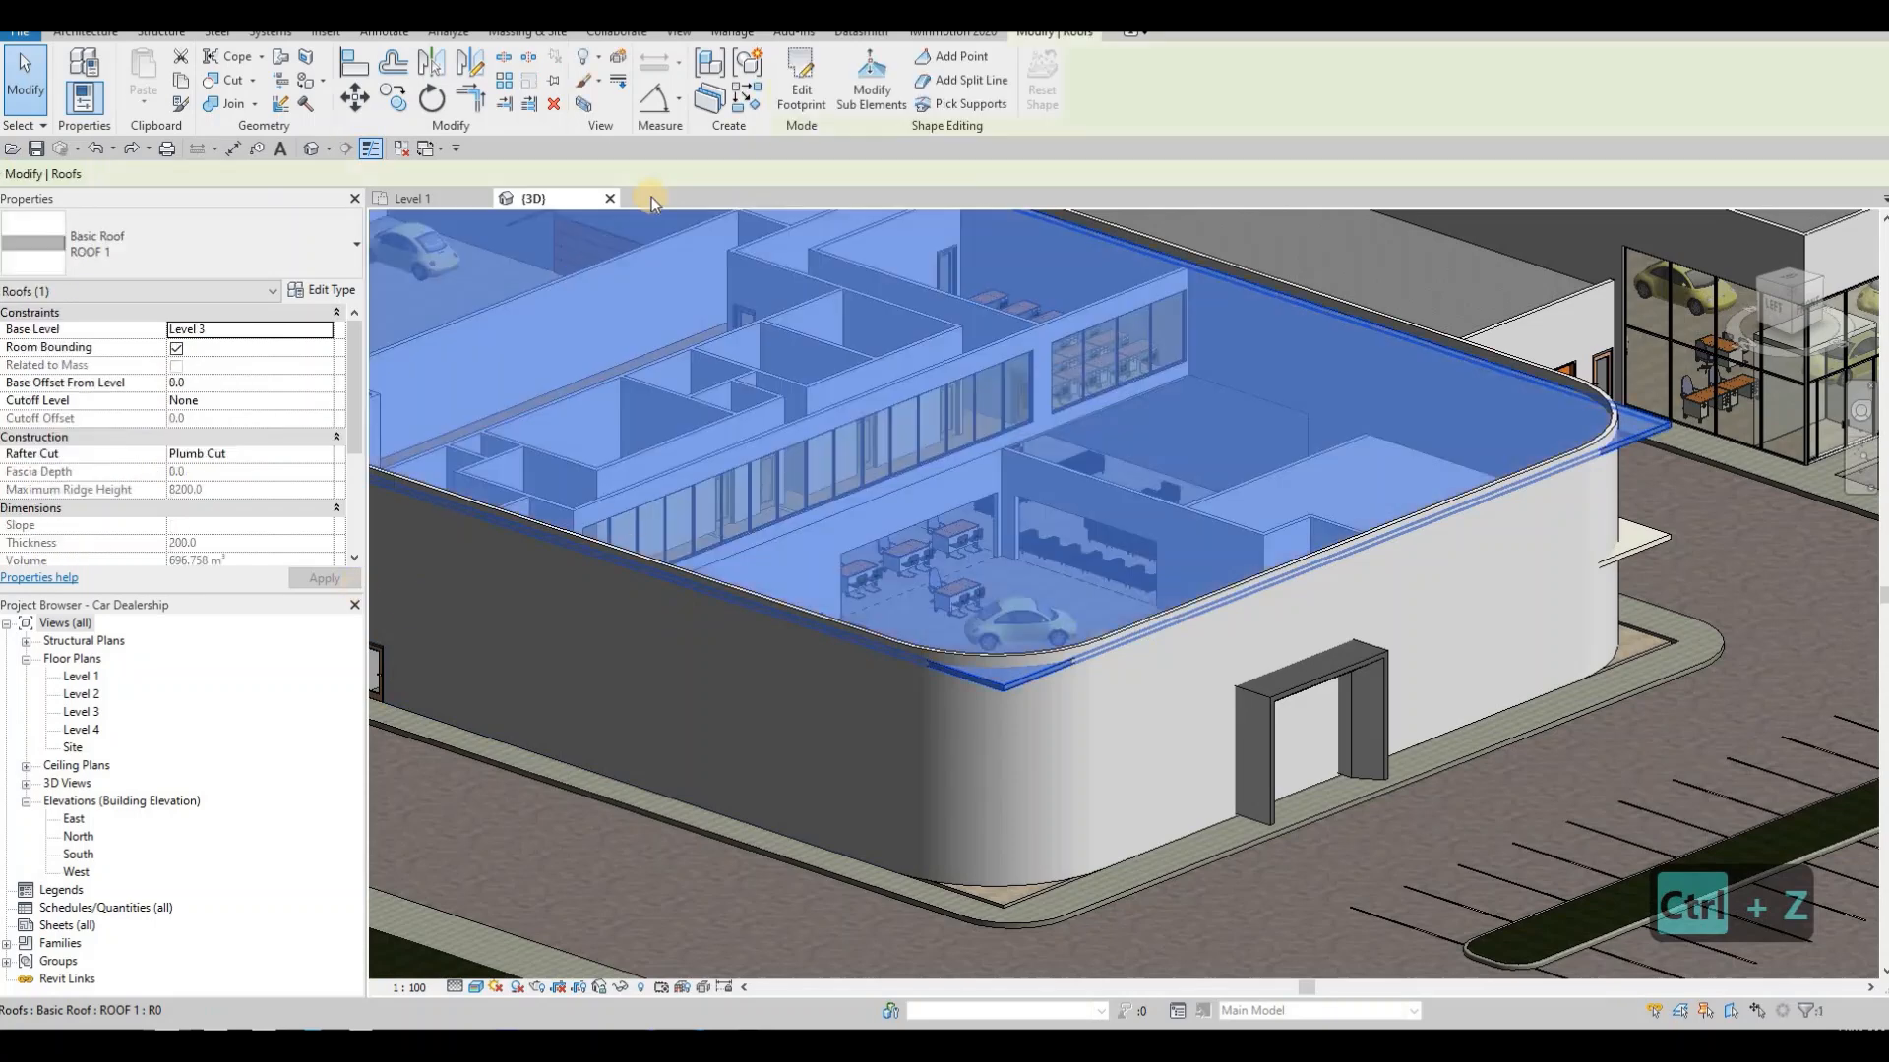
{"action": "left_click", "coordinate": [813, 96]}
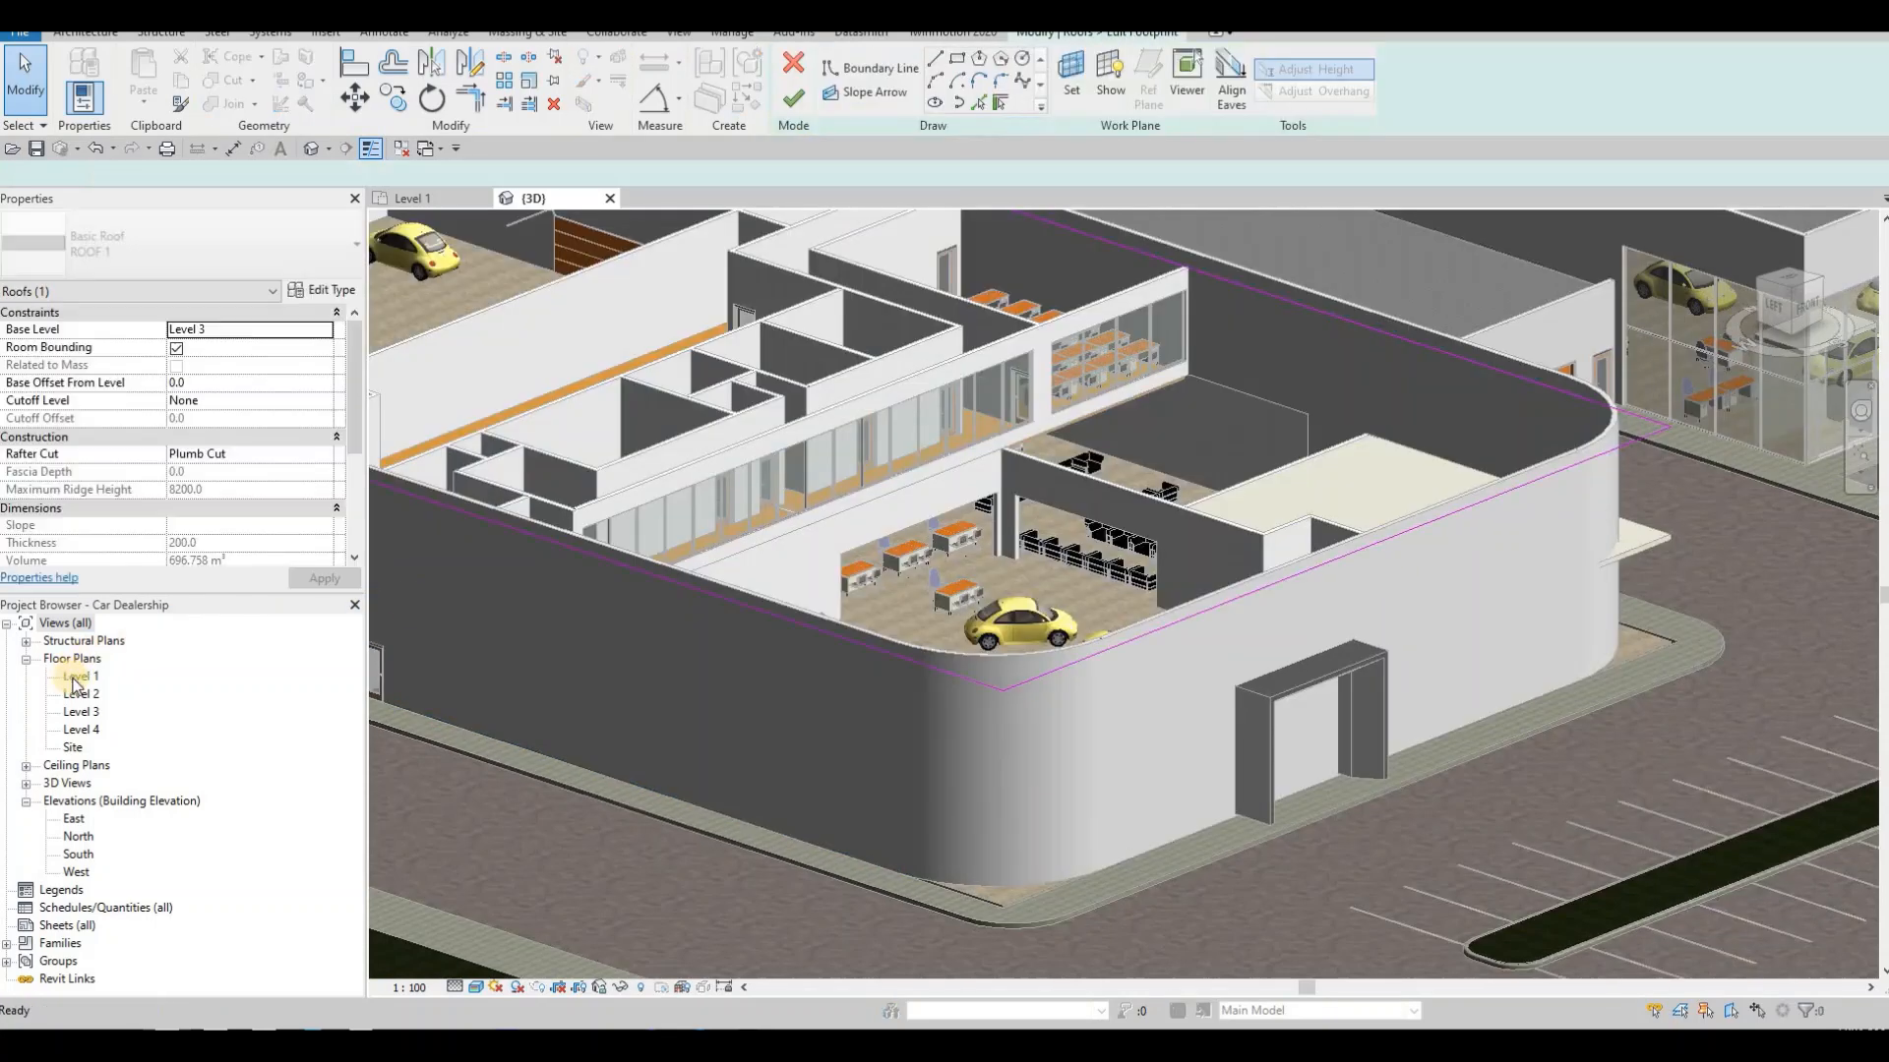
{"action": "left_click", "coordinate": [413, 198]}
{"action": "scroll", "coordinate": [796, 547], "scroll_direction": "up", "scroll_amount": 2}
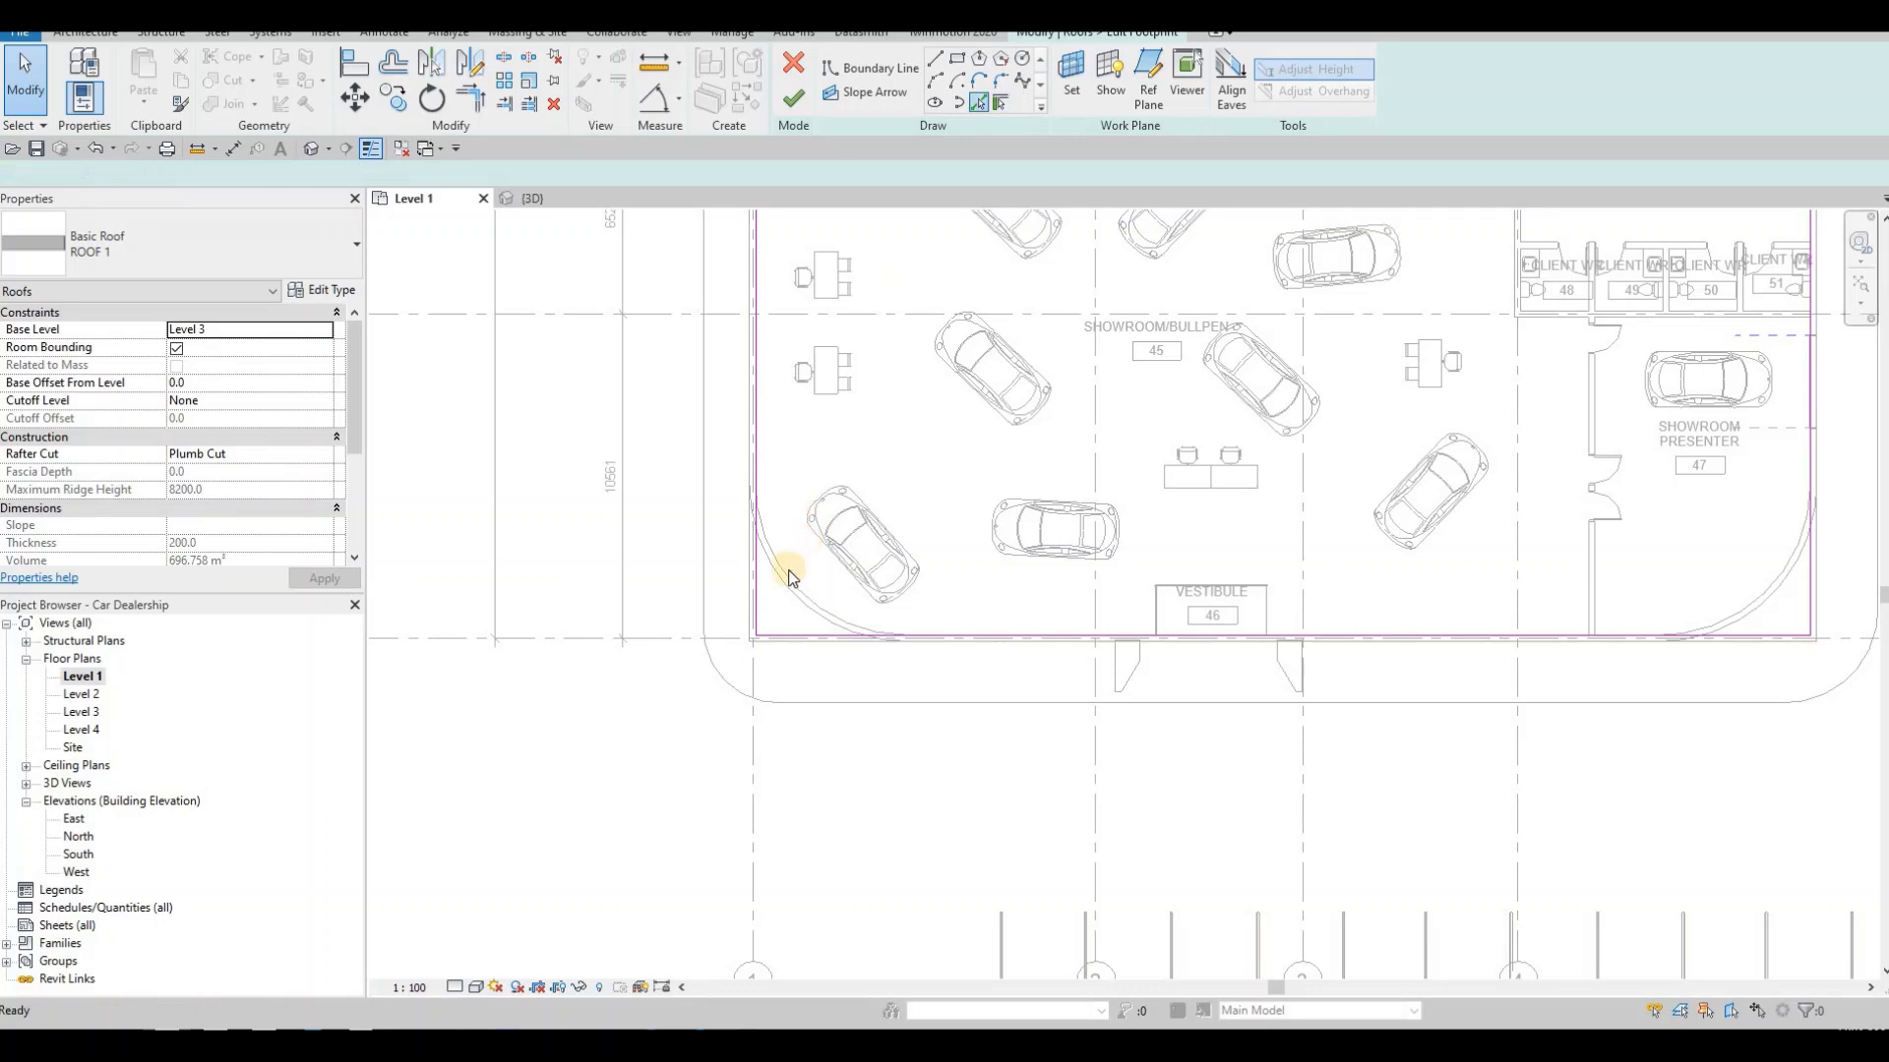
{"action": "left_click", "coordinate": [800, 591]}
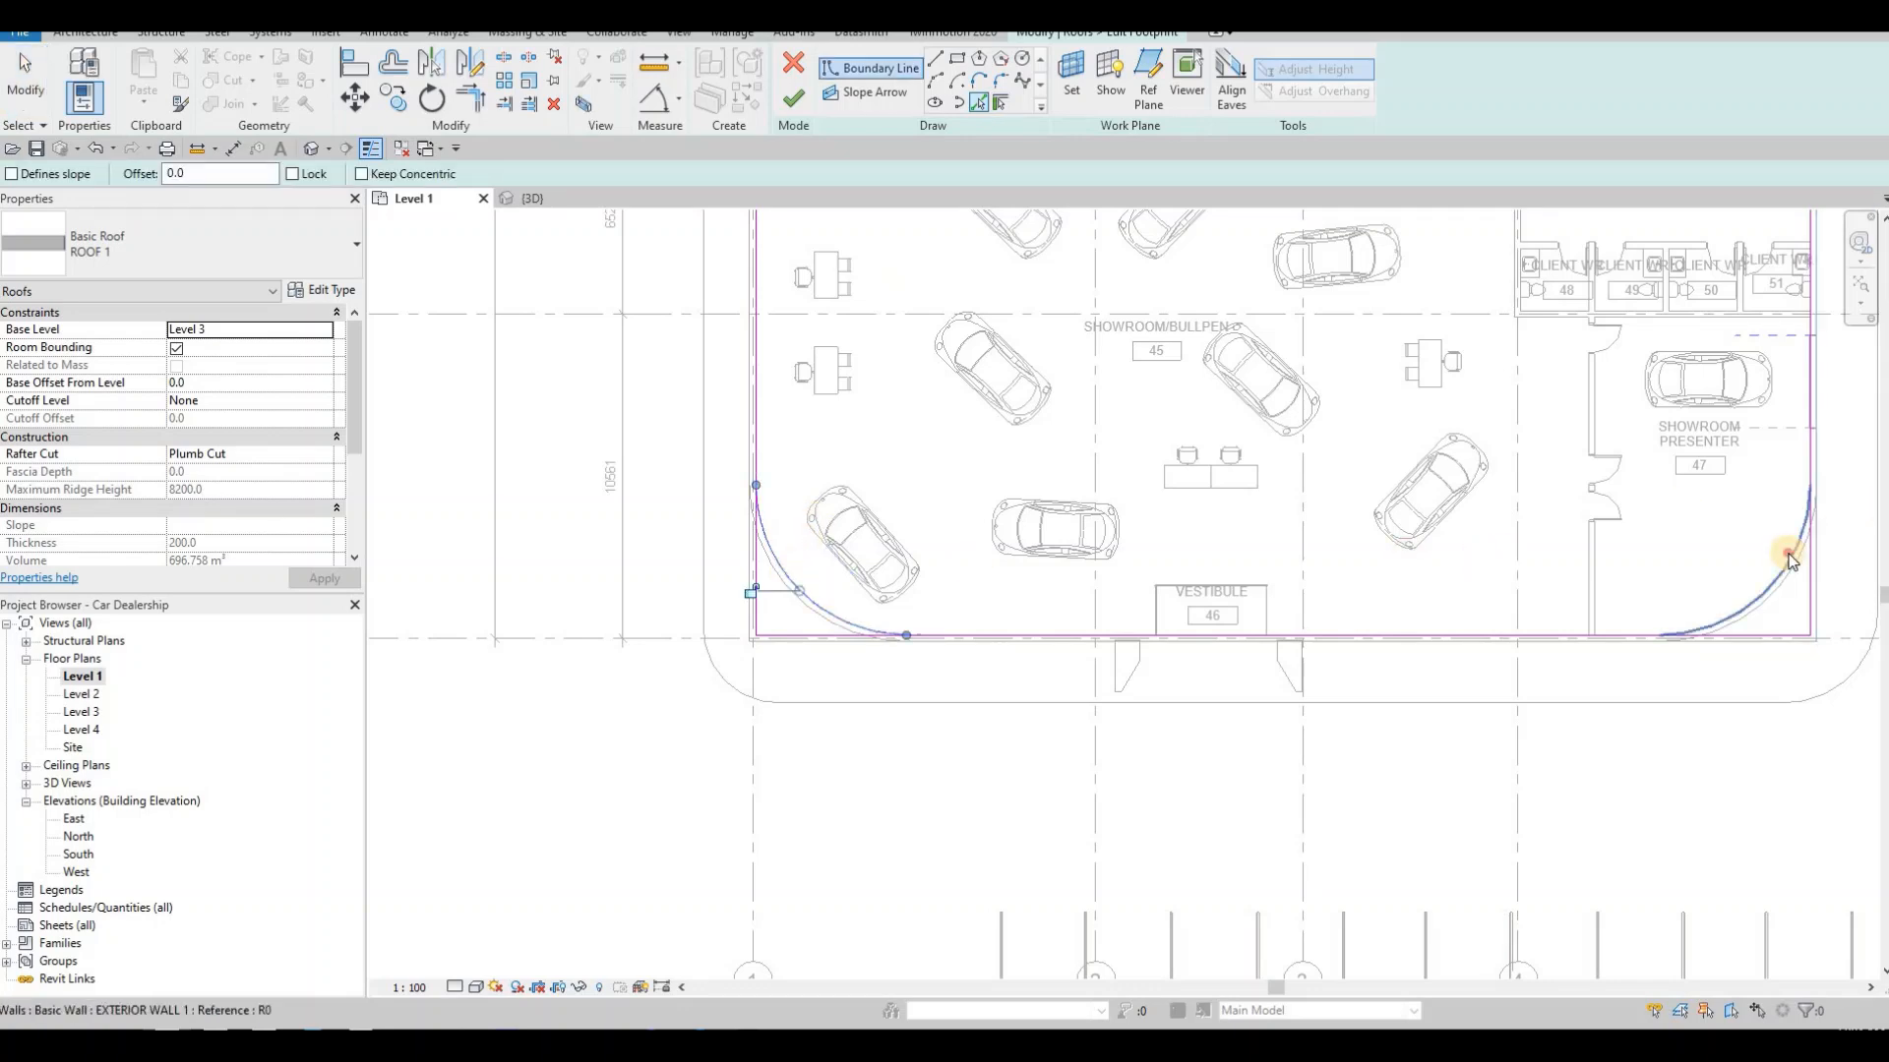
{"action": "left_click", "coordinate": [1776, 575]}
{"action": "key", "text": "Escape"}
{"action": "key", "text": "Escape"}
- Trim the roof footprint's straight edges to the arcs at both front corners and finish the footprint edit
{"action": "key", "text": "t"}
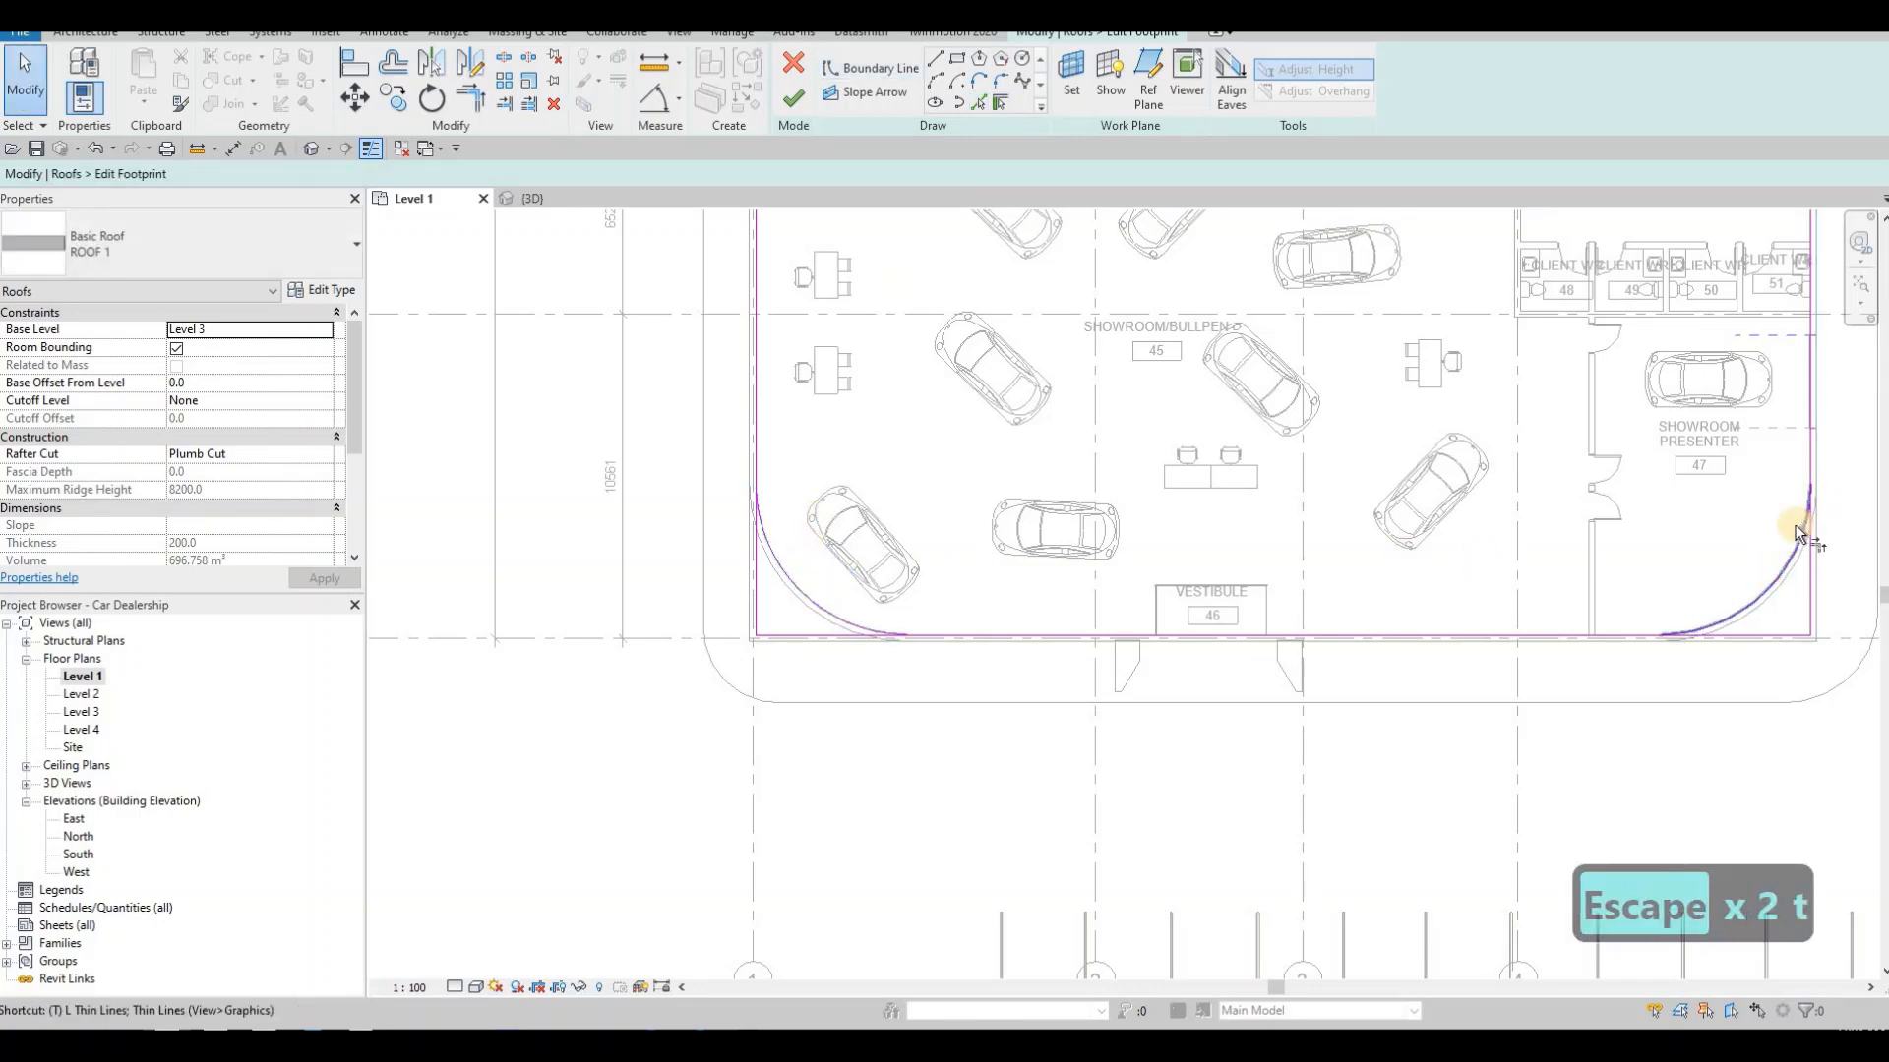
{"action": "key", "text": "r"}
{"action": "left_click", "coordinate": [1806, 473]}
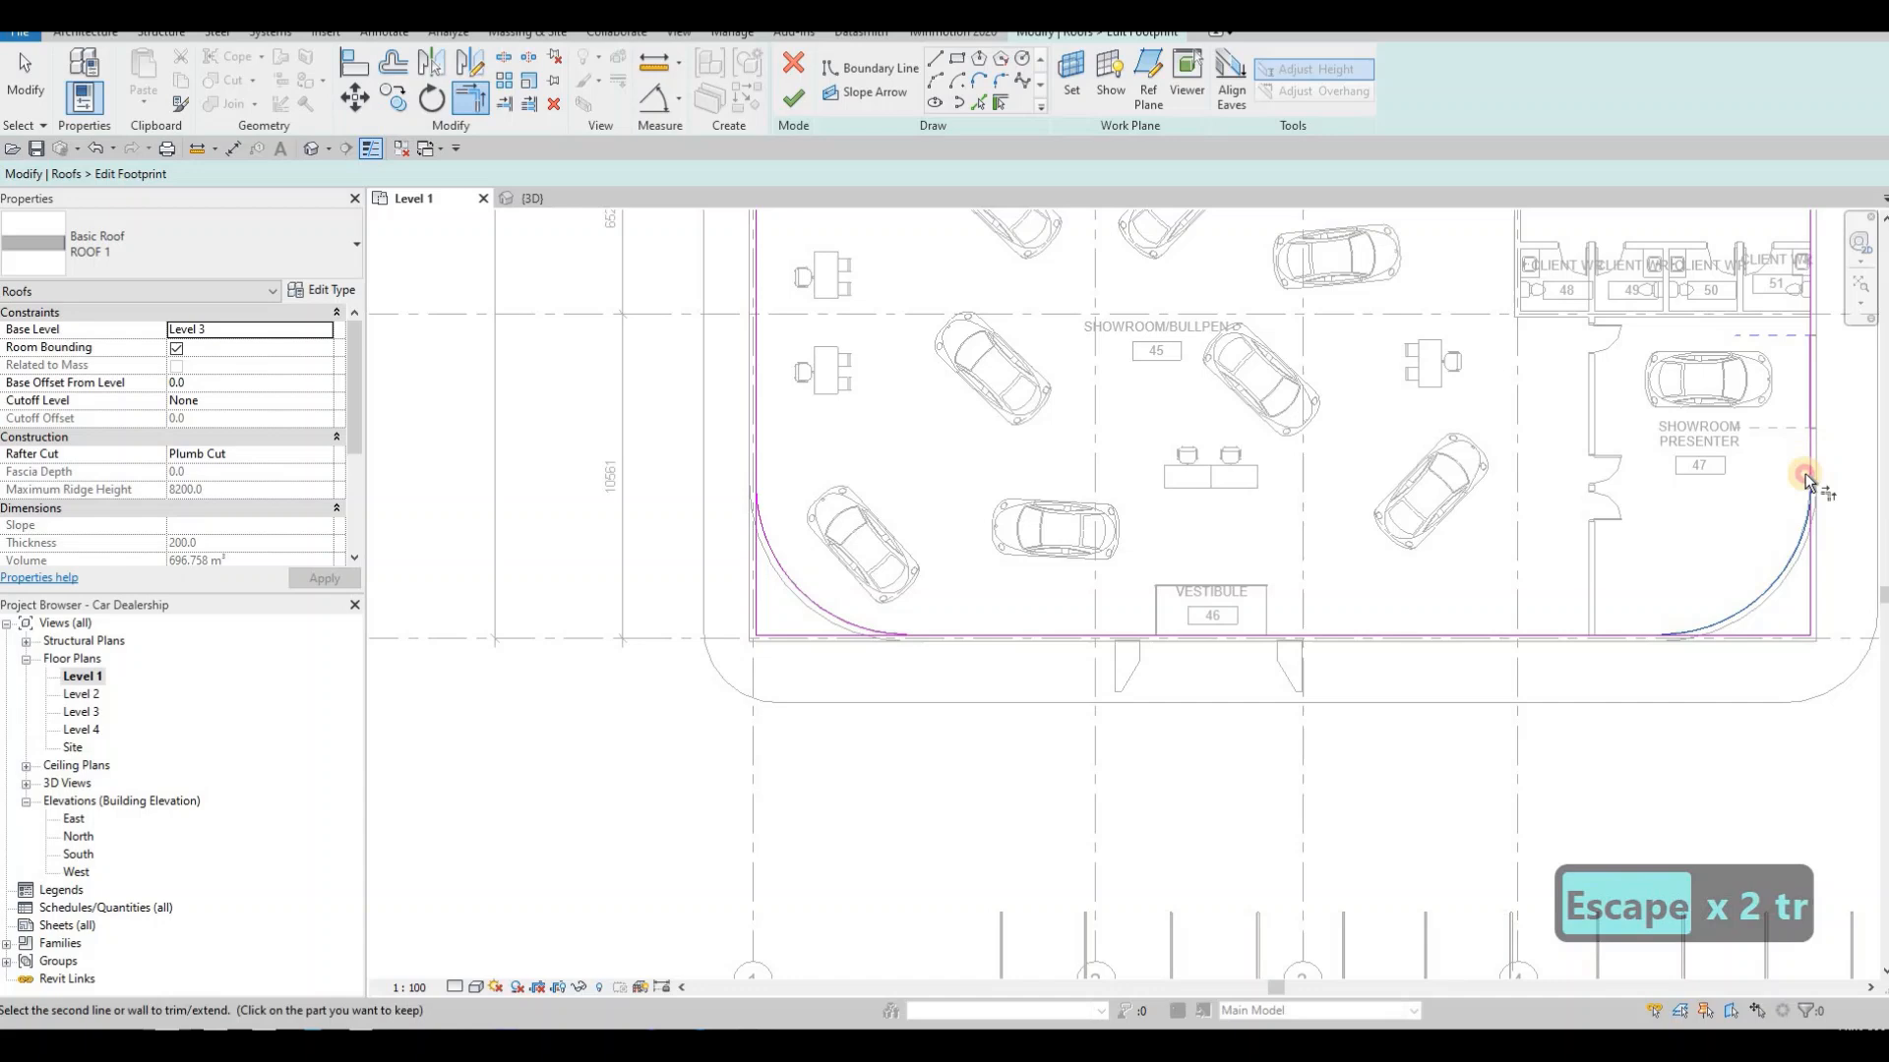
{"action": "left_click", "coordinate": [1756, 595]}
{"action": "left_click", "coordinate": [1619, 638]}
{"action": "left_click", "coordinate": [1450, 634]}
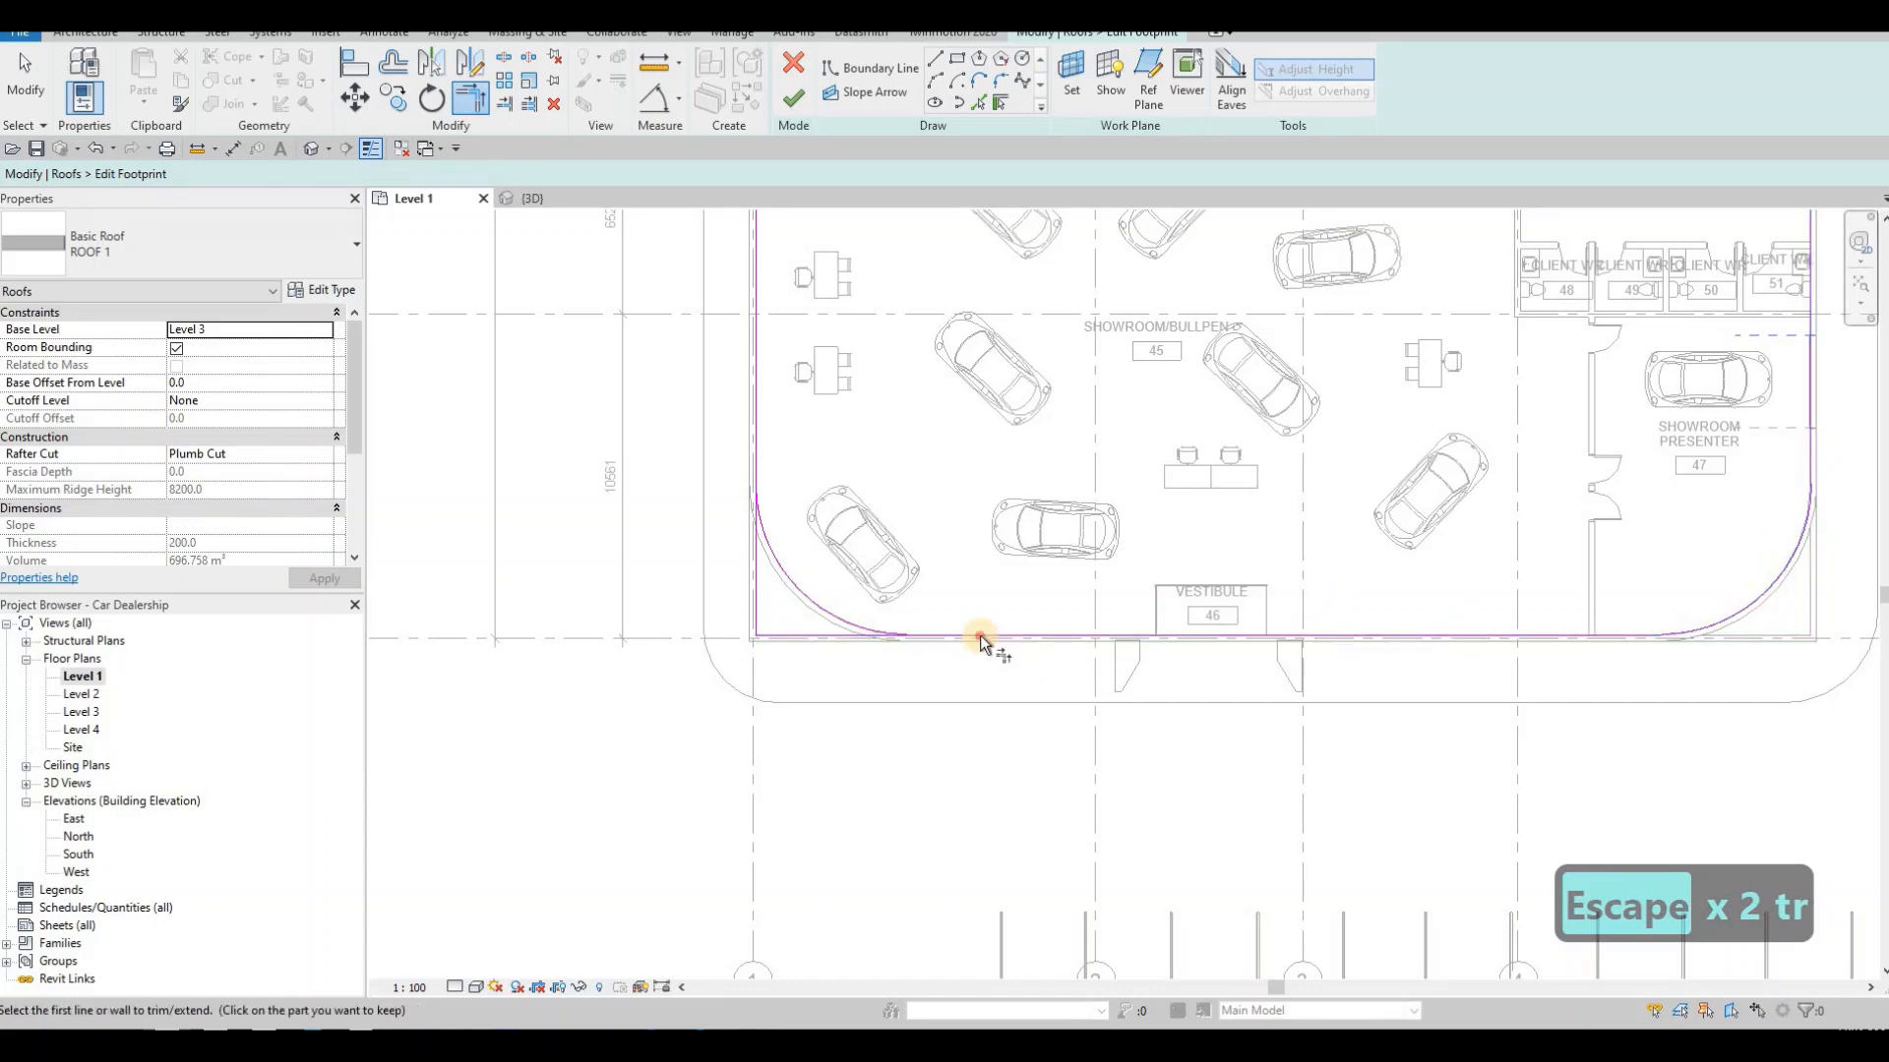
{"action": "left_click", "coordinate": [886, 635]}
{"action": "left_click", "coordinate": [789, 524]}
{"action": "left_click", "coordinate": [753, 466]}
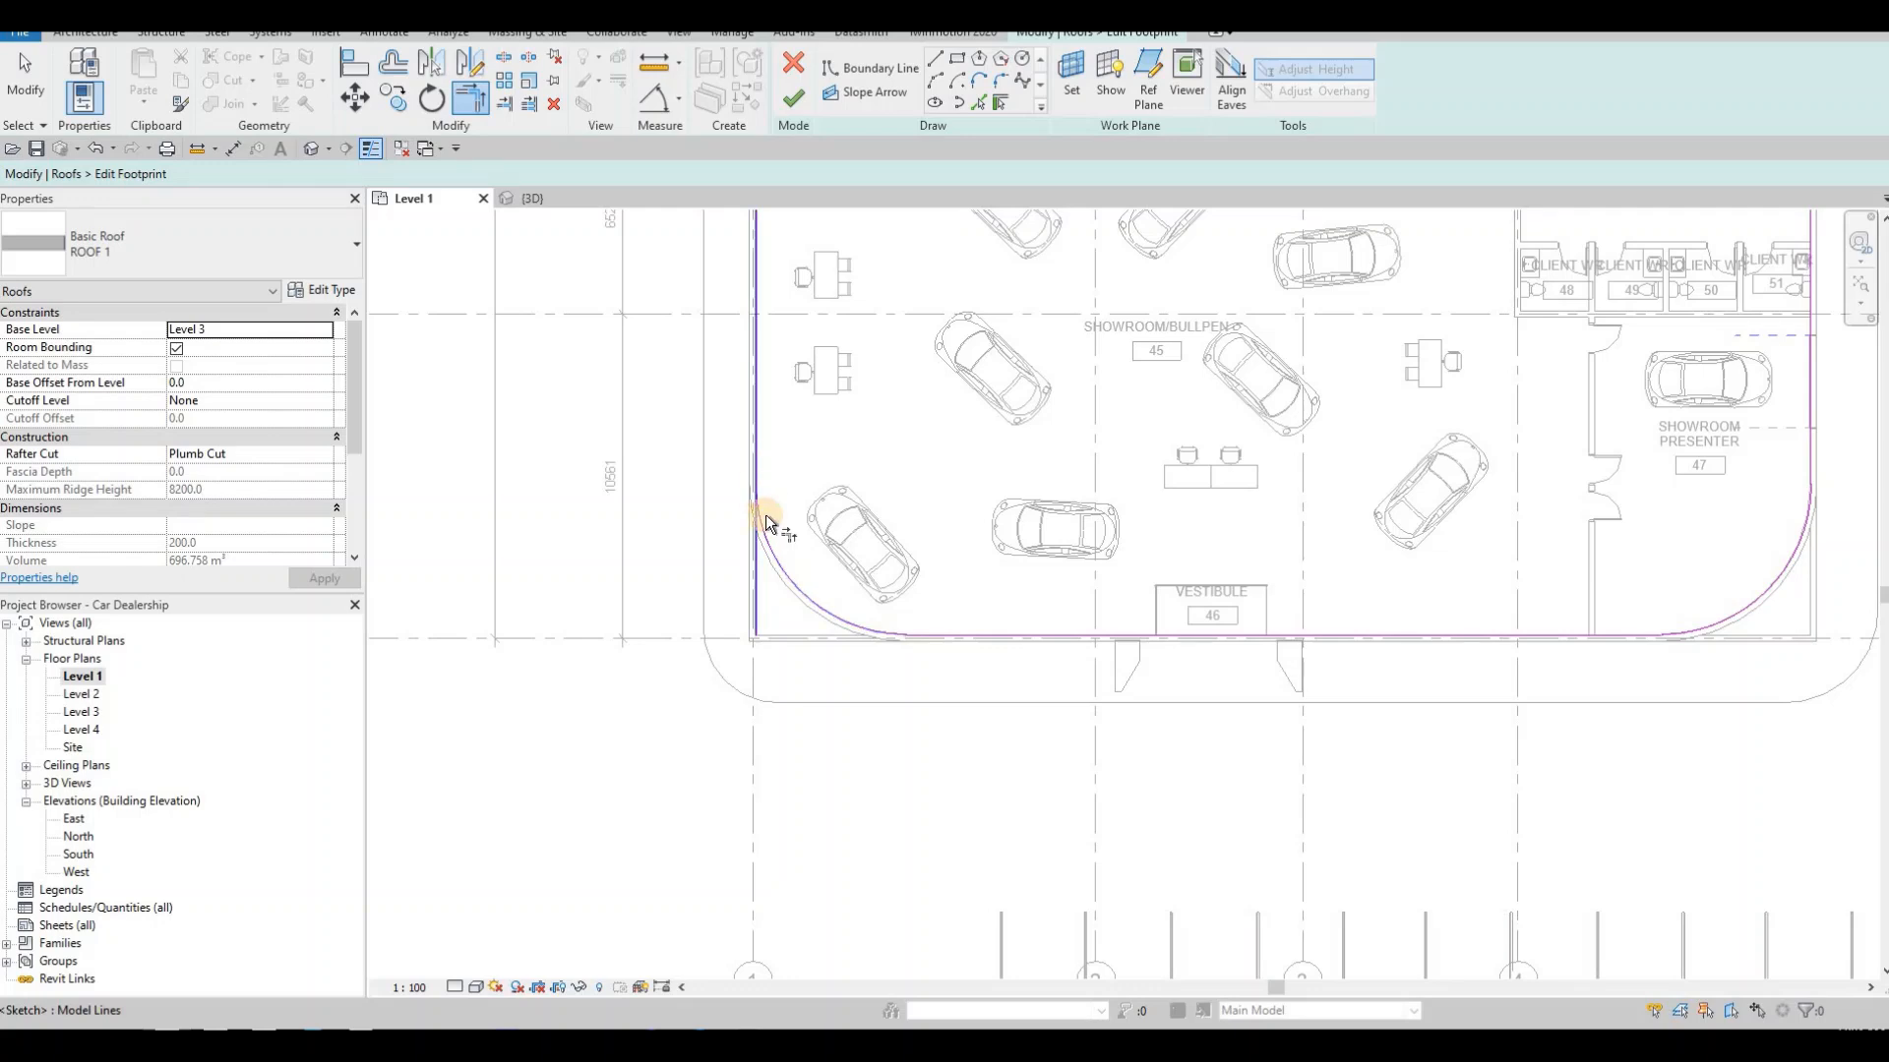
{"action": "key", "text": "Escape"}
{"action": "key", "text": "Escape"}
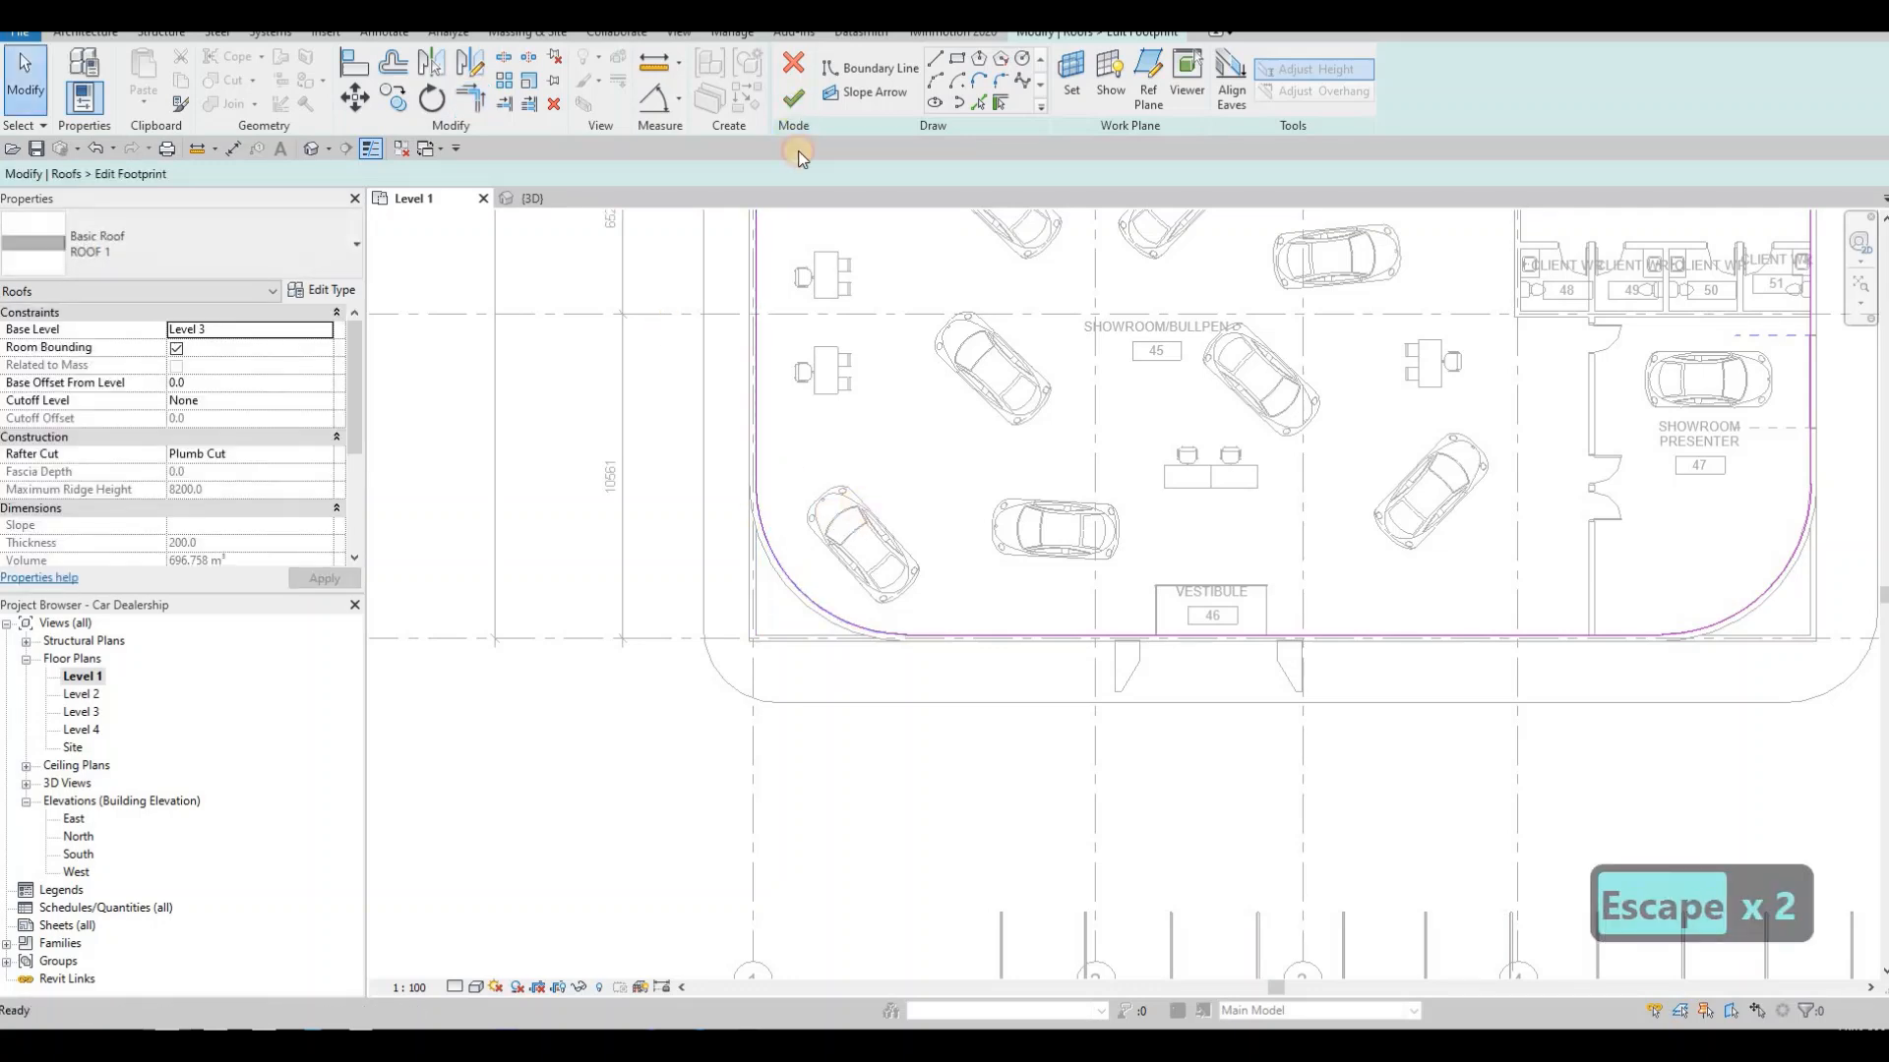
{"action": "key", "text": "Escape"}
{"action": "key", "text": "Escape"}
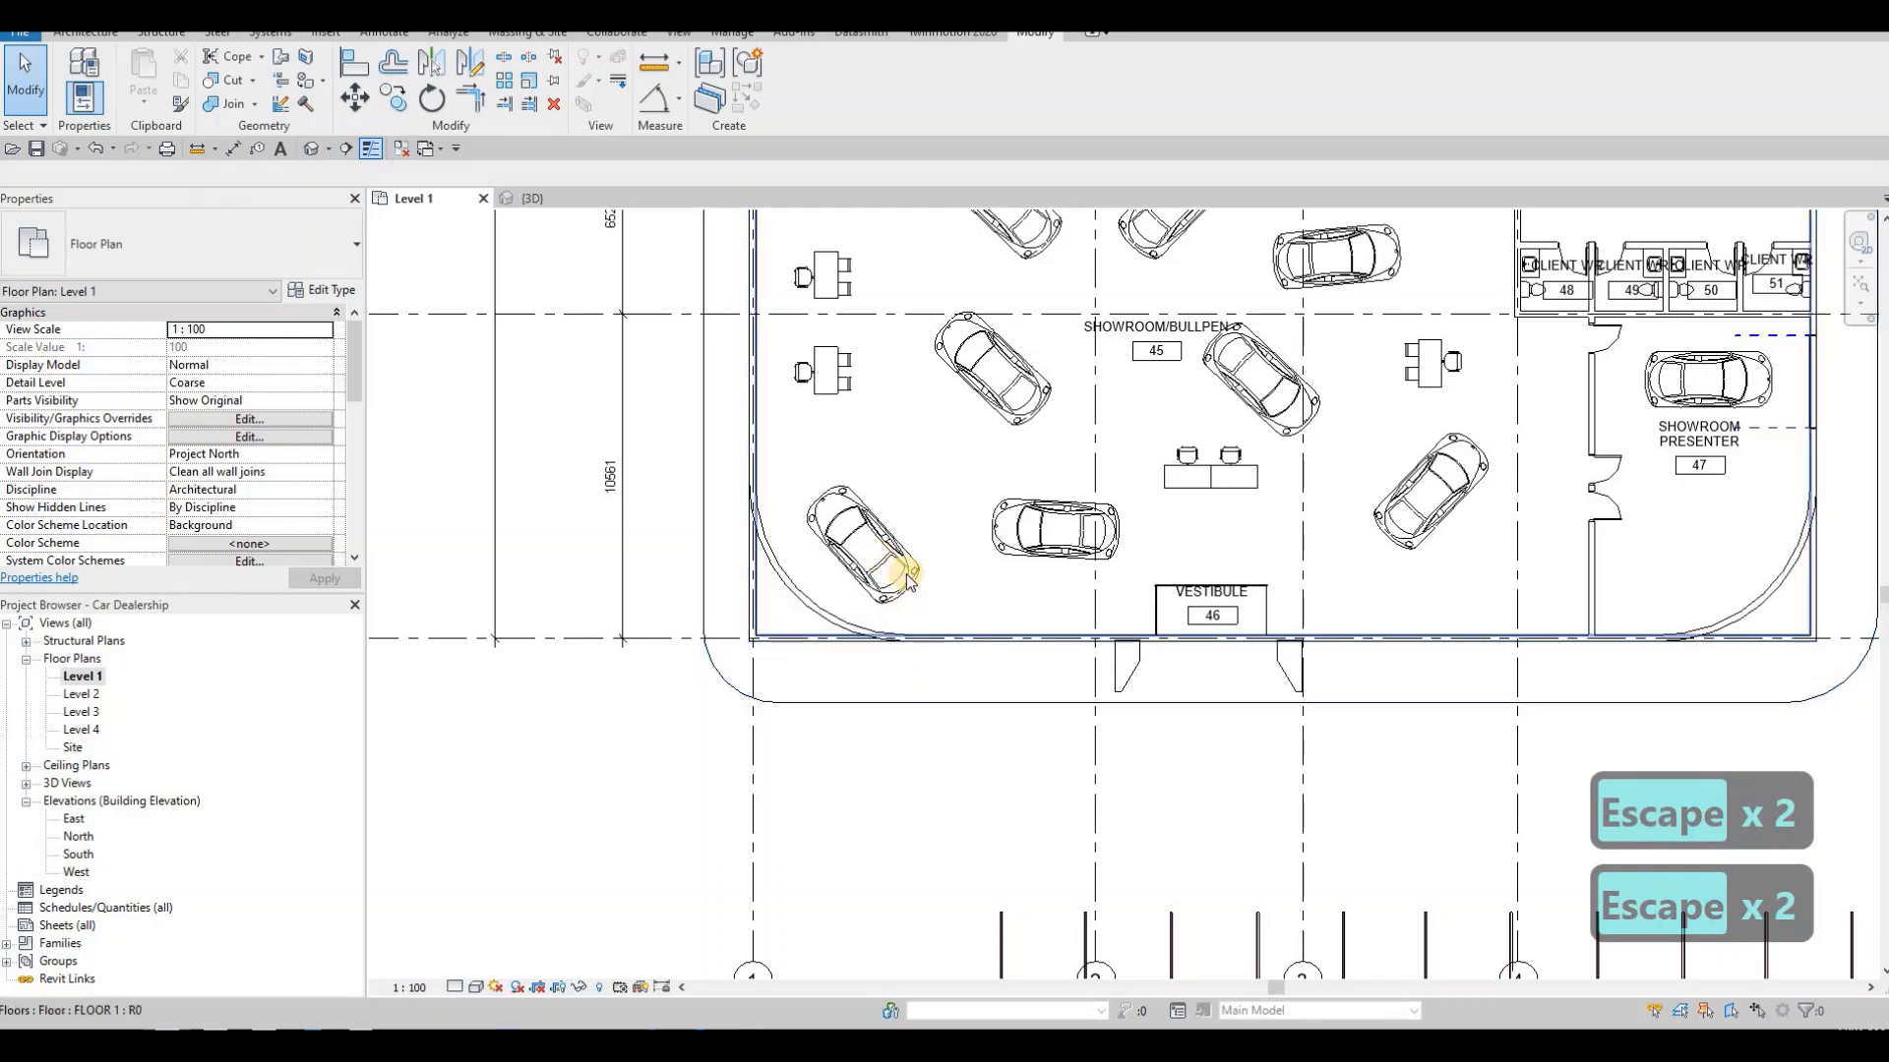
{"action": "scroll", "coordinate": [974, 610], "scroll_direction": "down", "scroll_amount": 2}
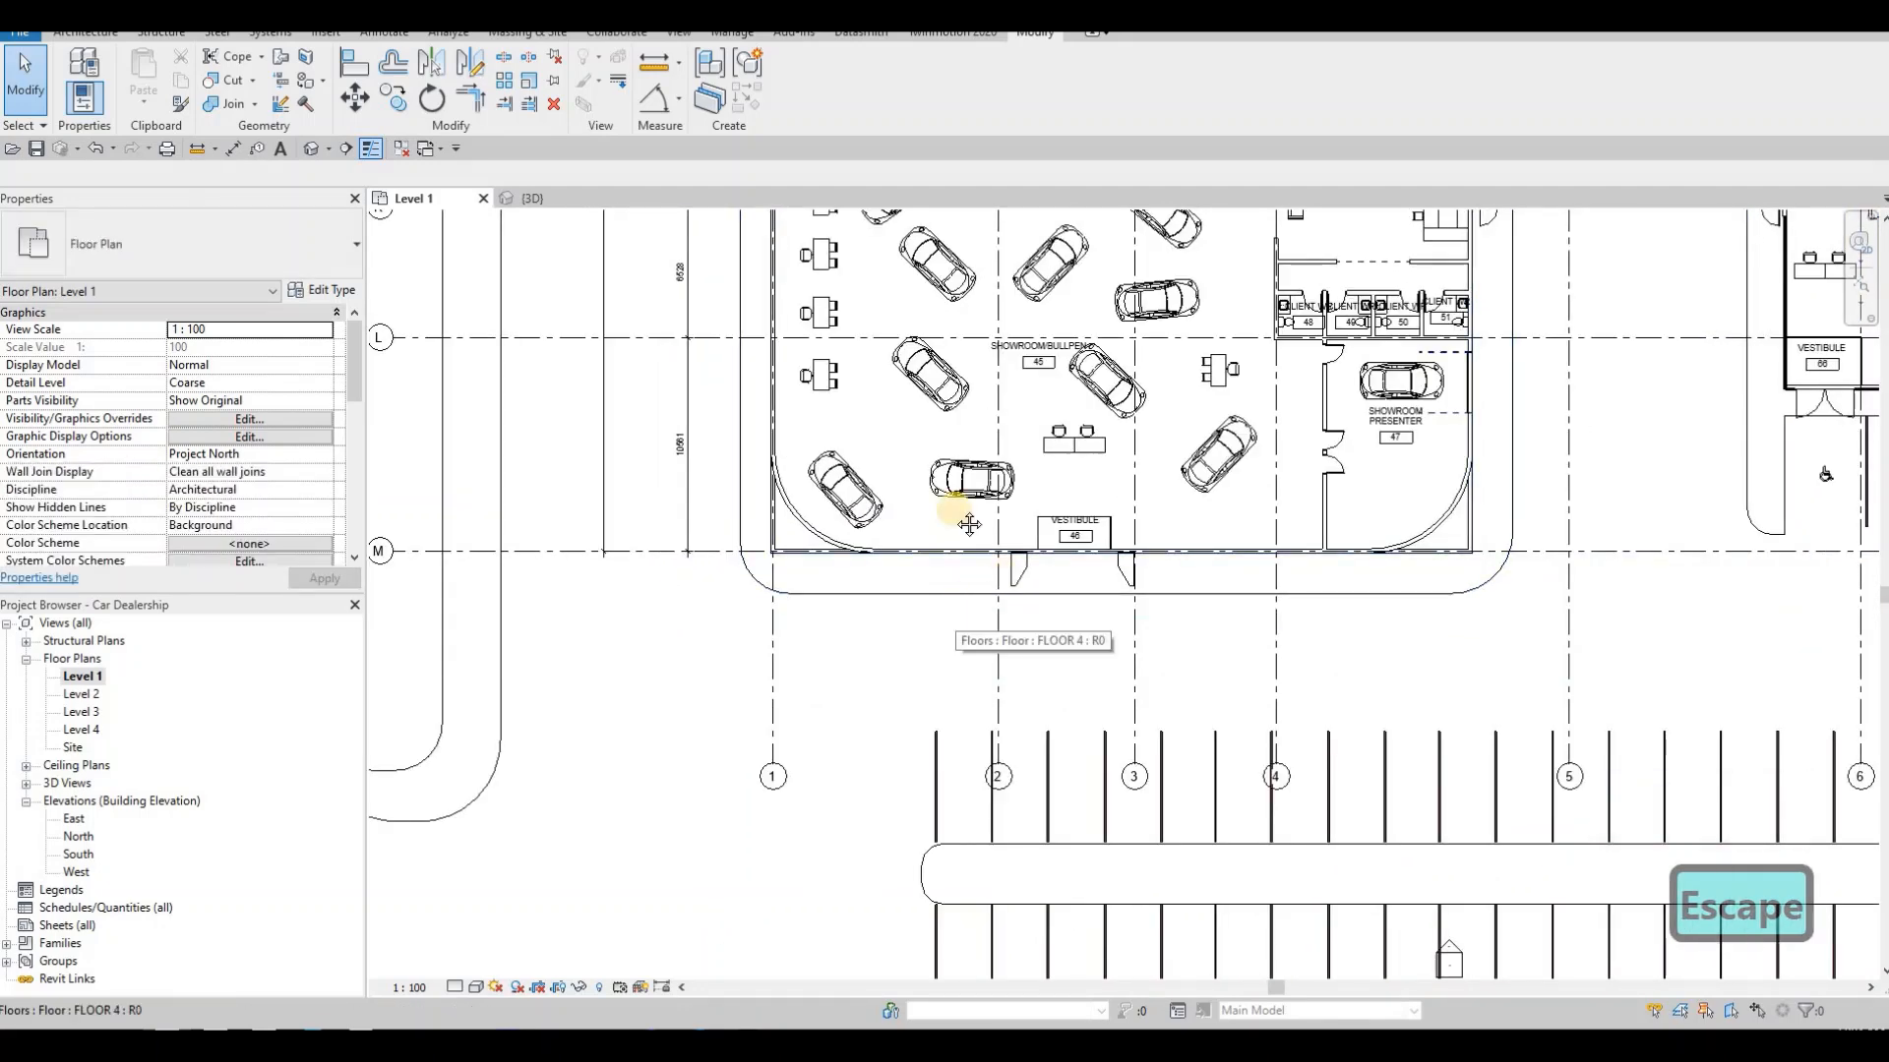
{"action": "scroll", "coordinate": [970, 524], "scroll_direction": "down", "scroll_amount": 2}
{"action": "scroll", "coordinate": [866, 492], "scroll_direction": "up", "scroll_amount": 1}
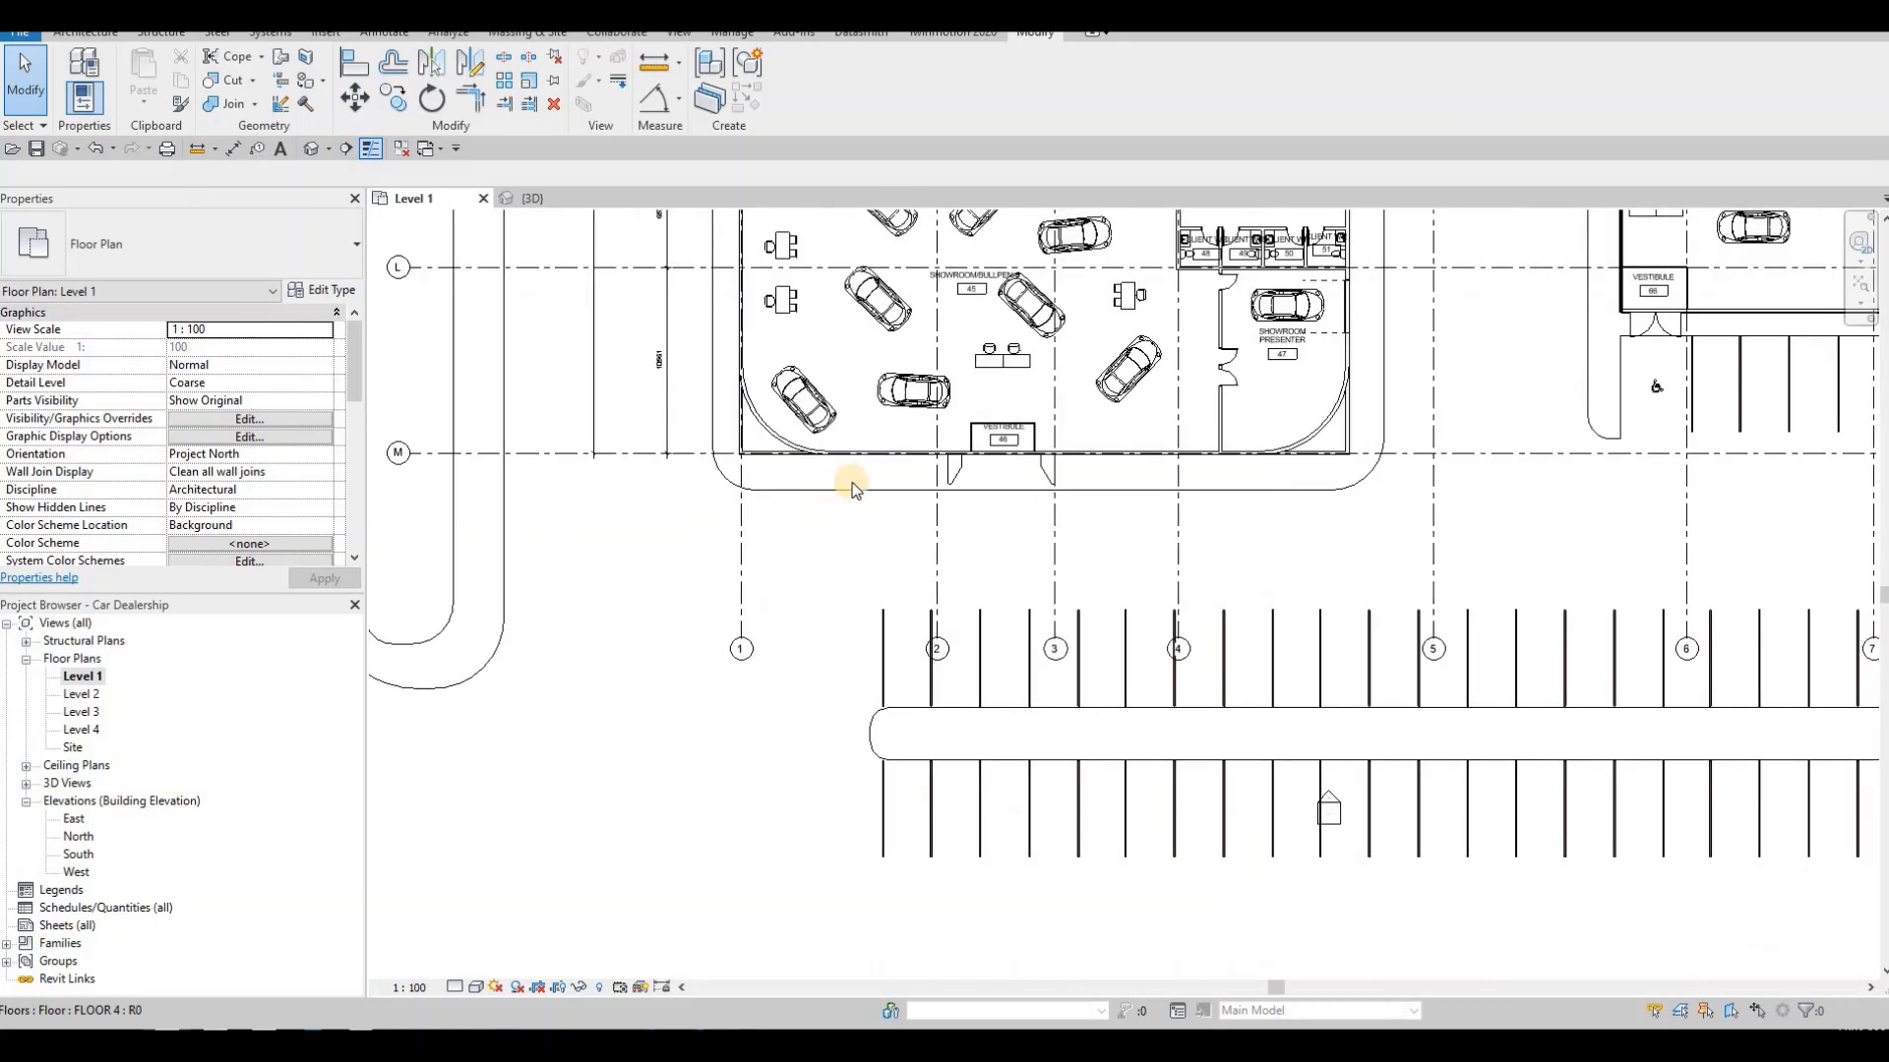
{"action": "left_click", "coordinate": [900, 404]}
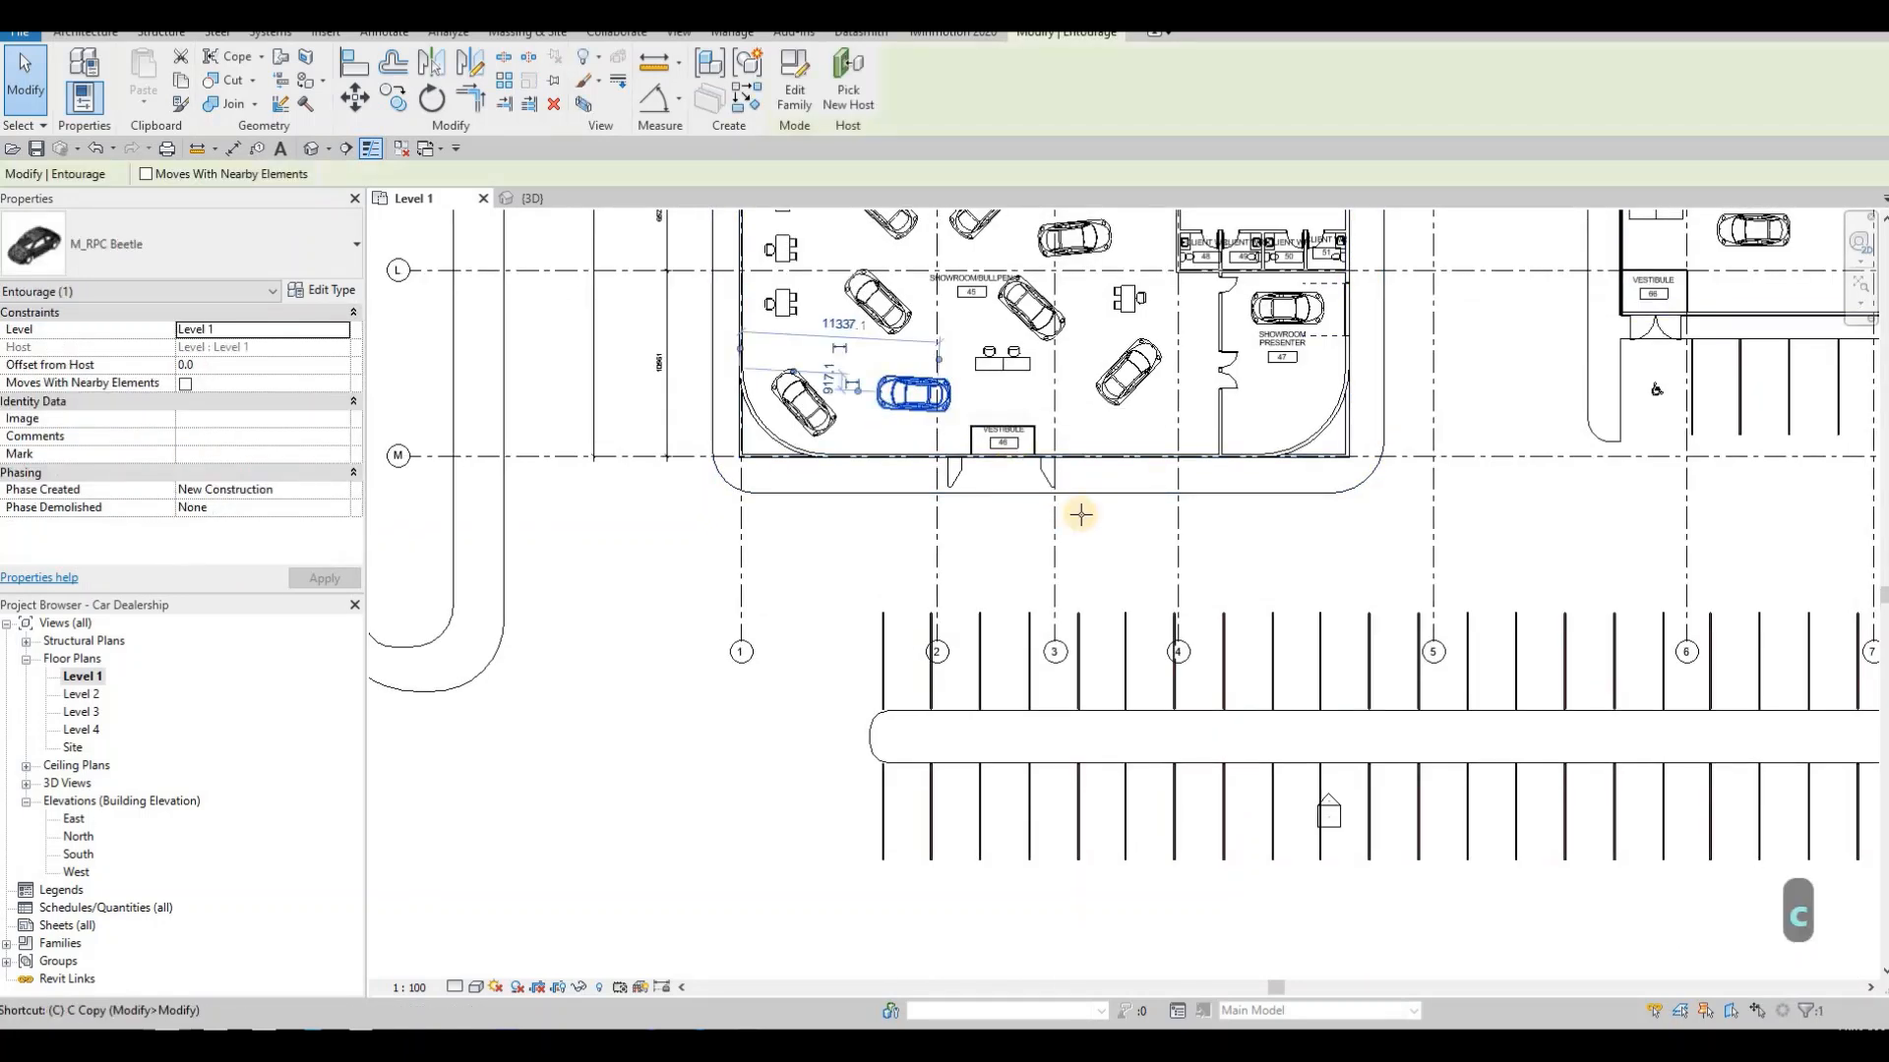
{"action": "key", "text": "s"}
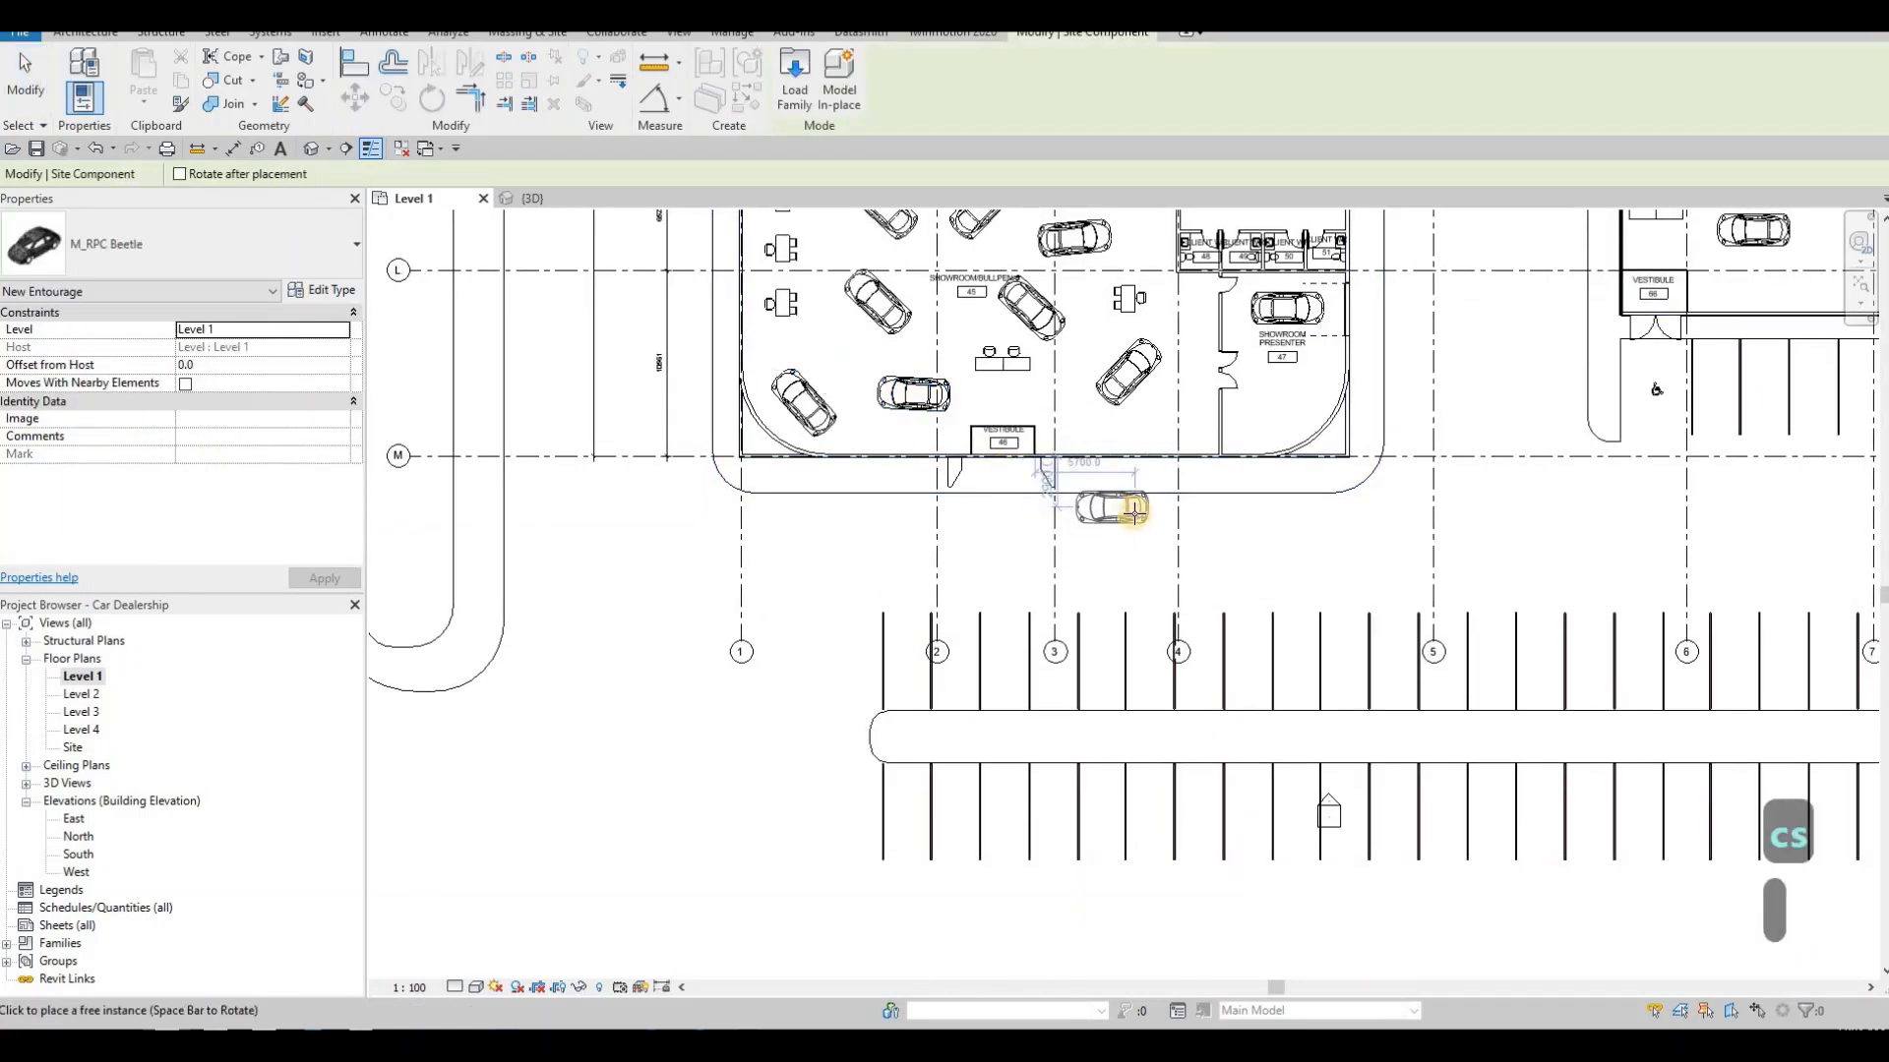
{"action": "left_click", "coordinate": [1134, 512]}
{"action": "scroll", "coordinate": [1137, 525], "scroll_direction": "down", "scroll_amount": 3}
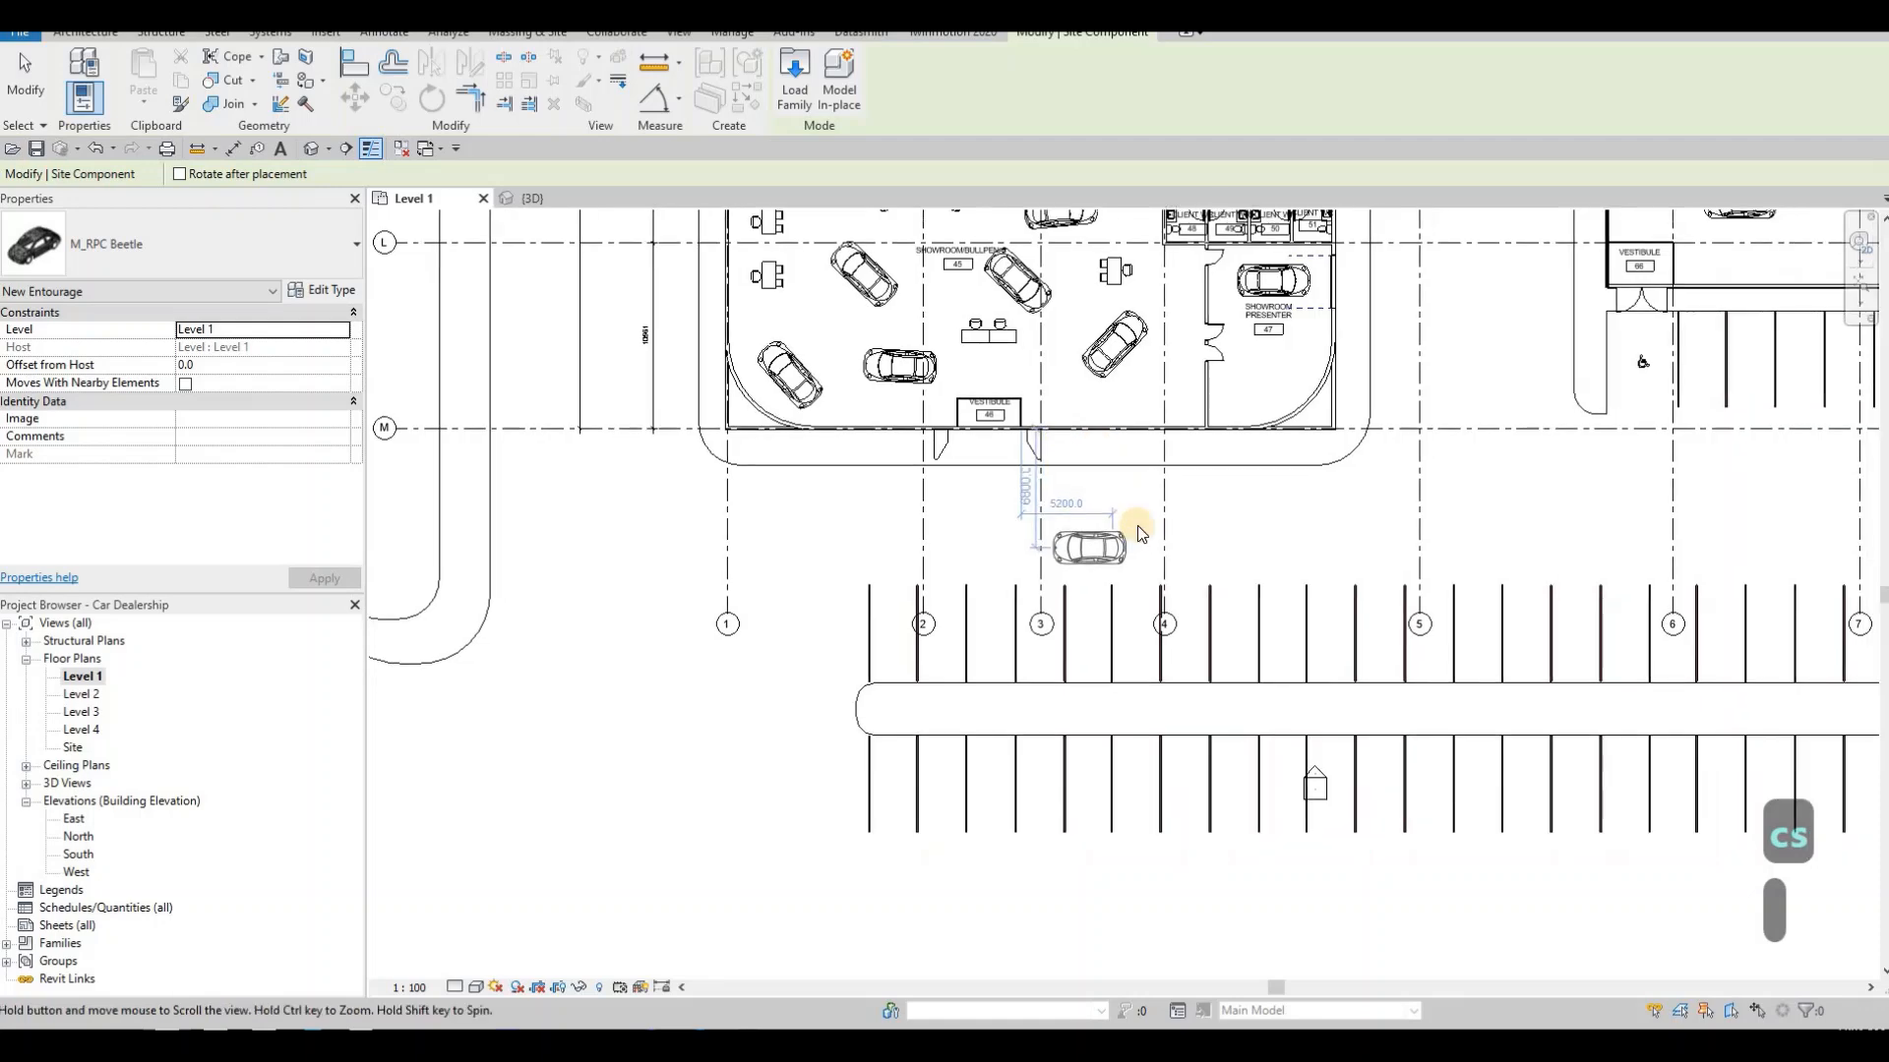
{"action": "key", "text": "Escape"}
{"action": "key", "text": "Escape"}
{"action": "key", "text": "Escape"}
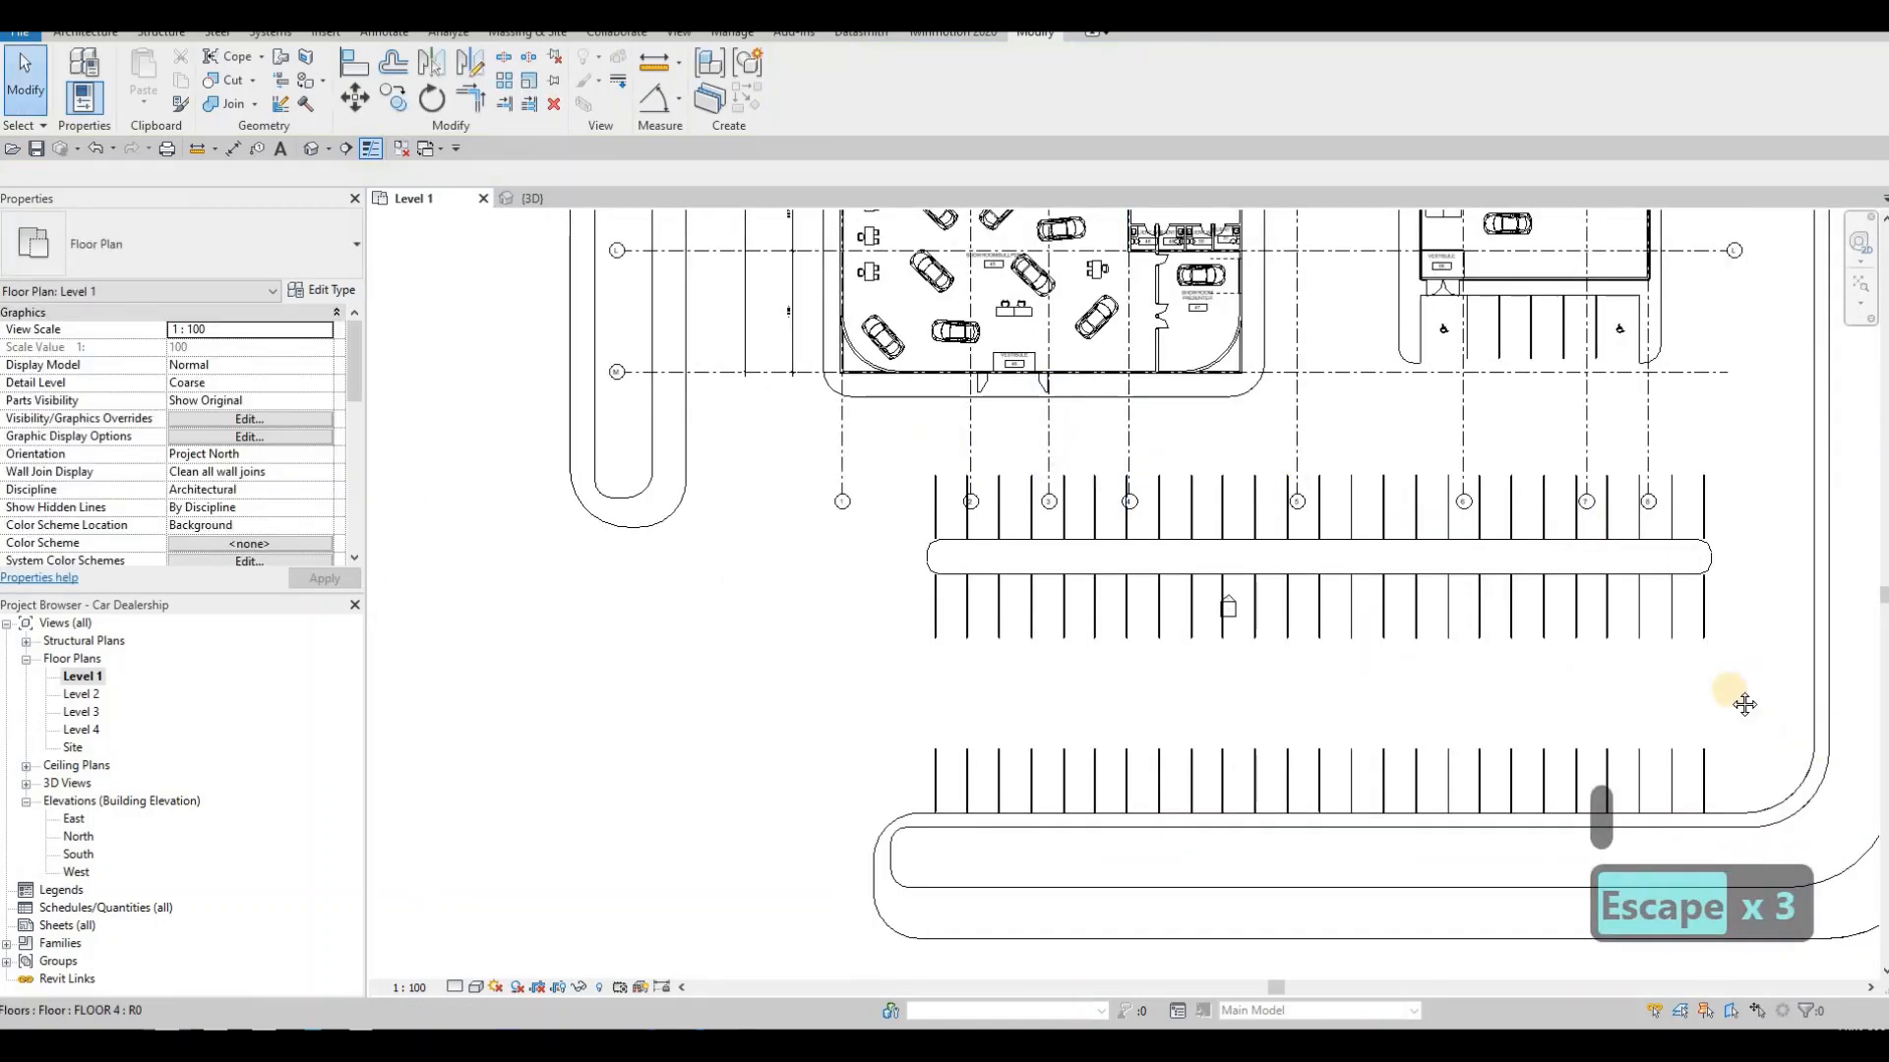
- Shift the south stretch of the site's FLOOR 3 border, including its corner curves, 15 nudge increments south and finish the boundary edit
{"action": "scroll", "coordinate": [1201, 506], "scroll_direction": "down", "scroll_amount": 3}
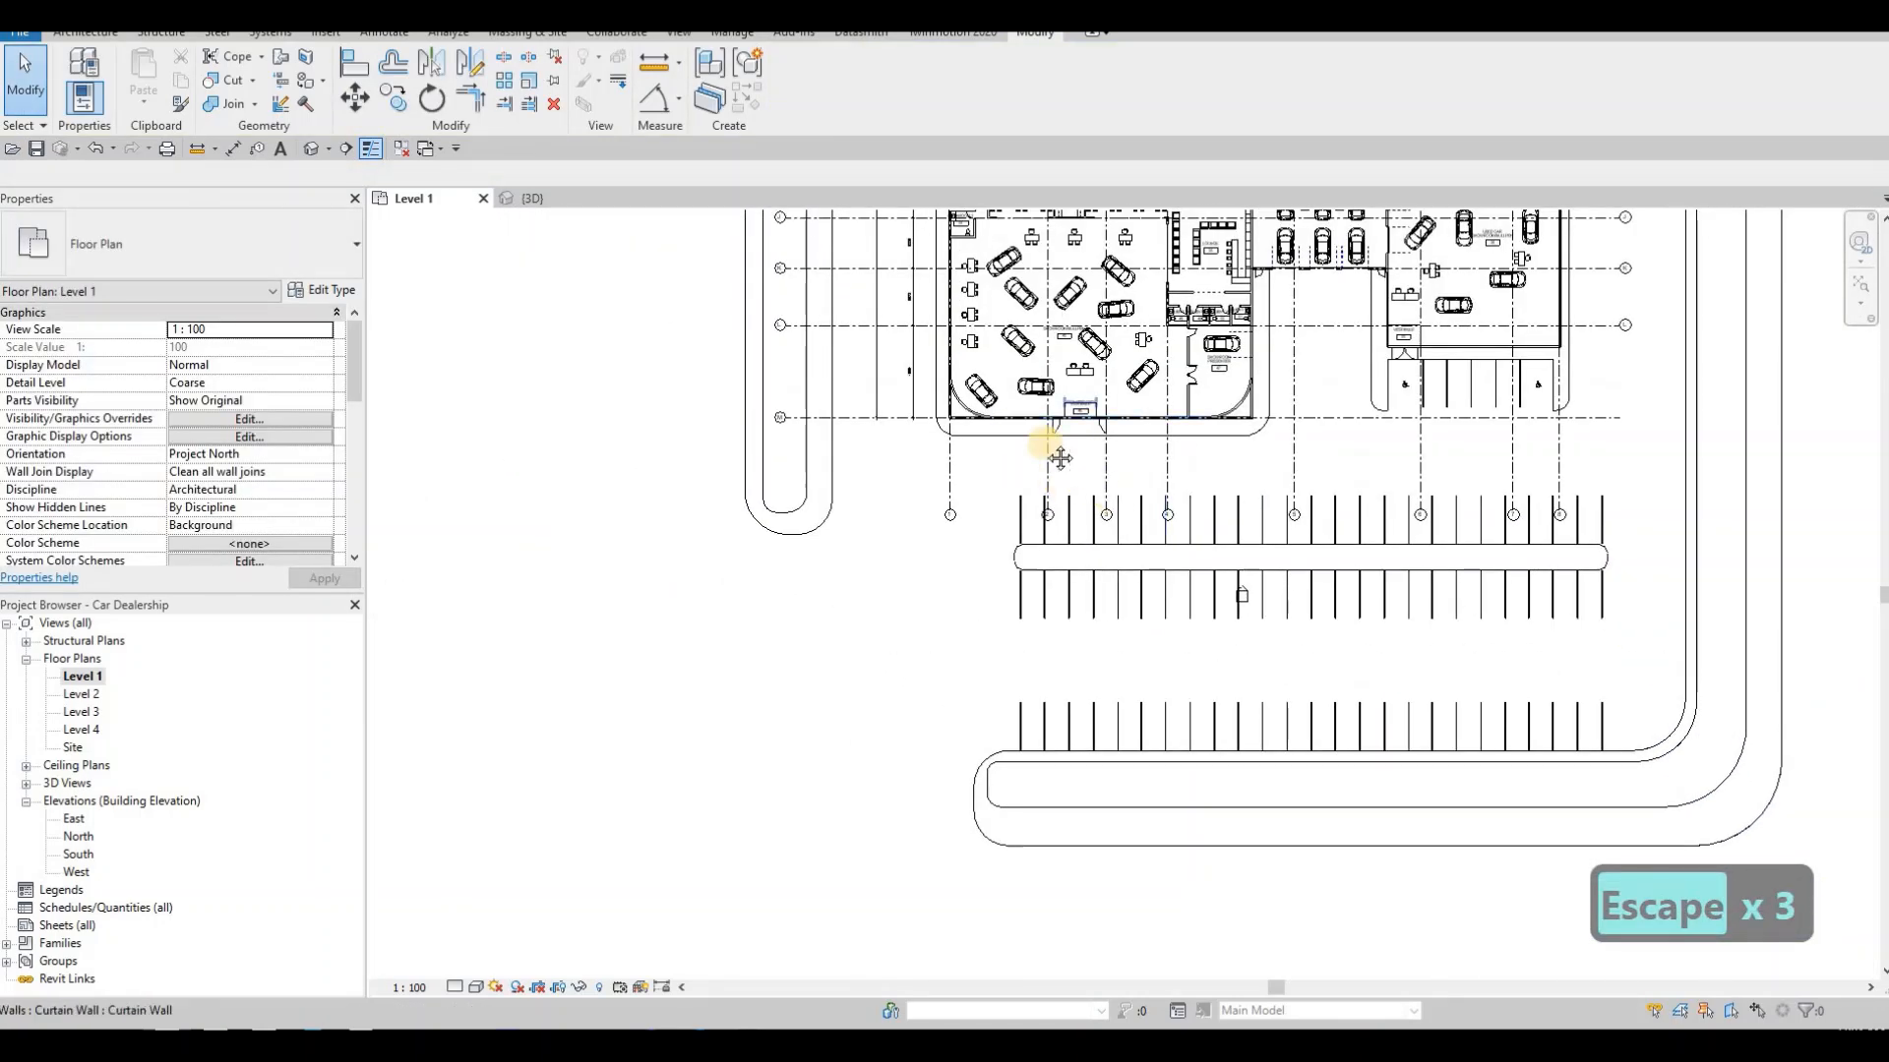
{"action": "scroll", "coordinate": [1141, 457], "scroll_direction": "down", "scroll_amount": 2}
{"action": "key", "text": "Escape"}
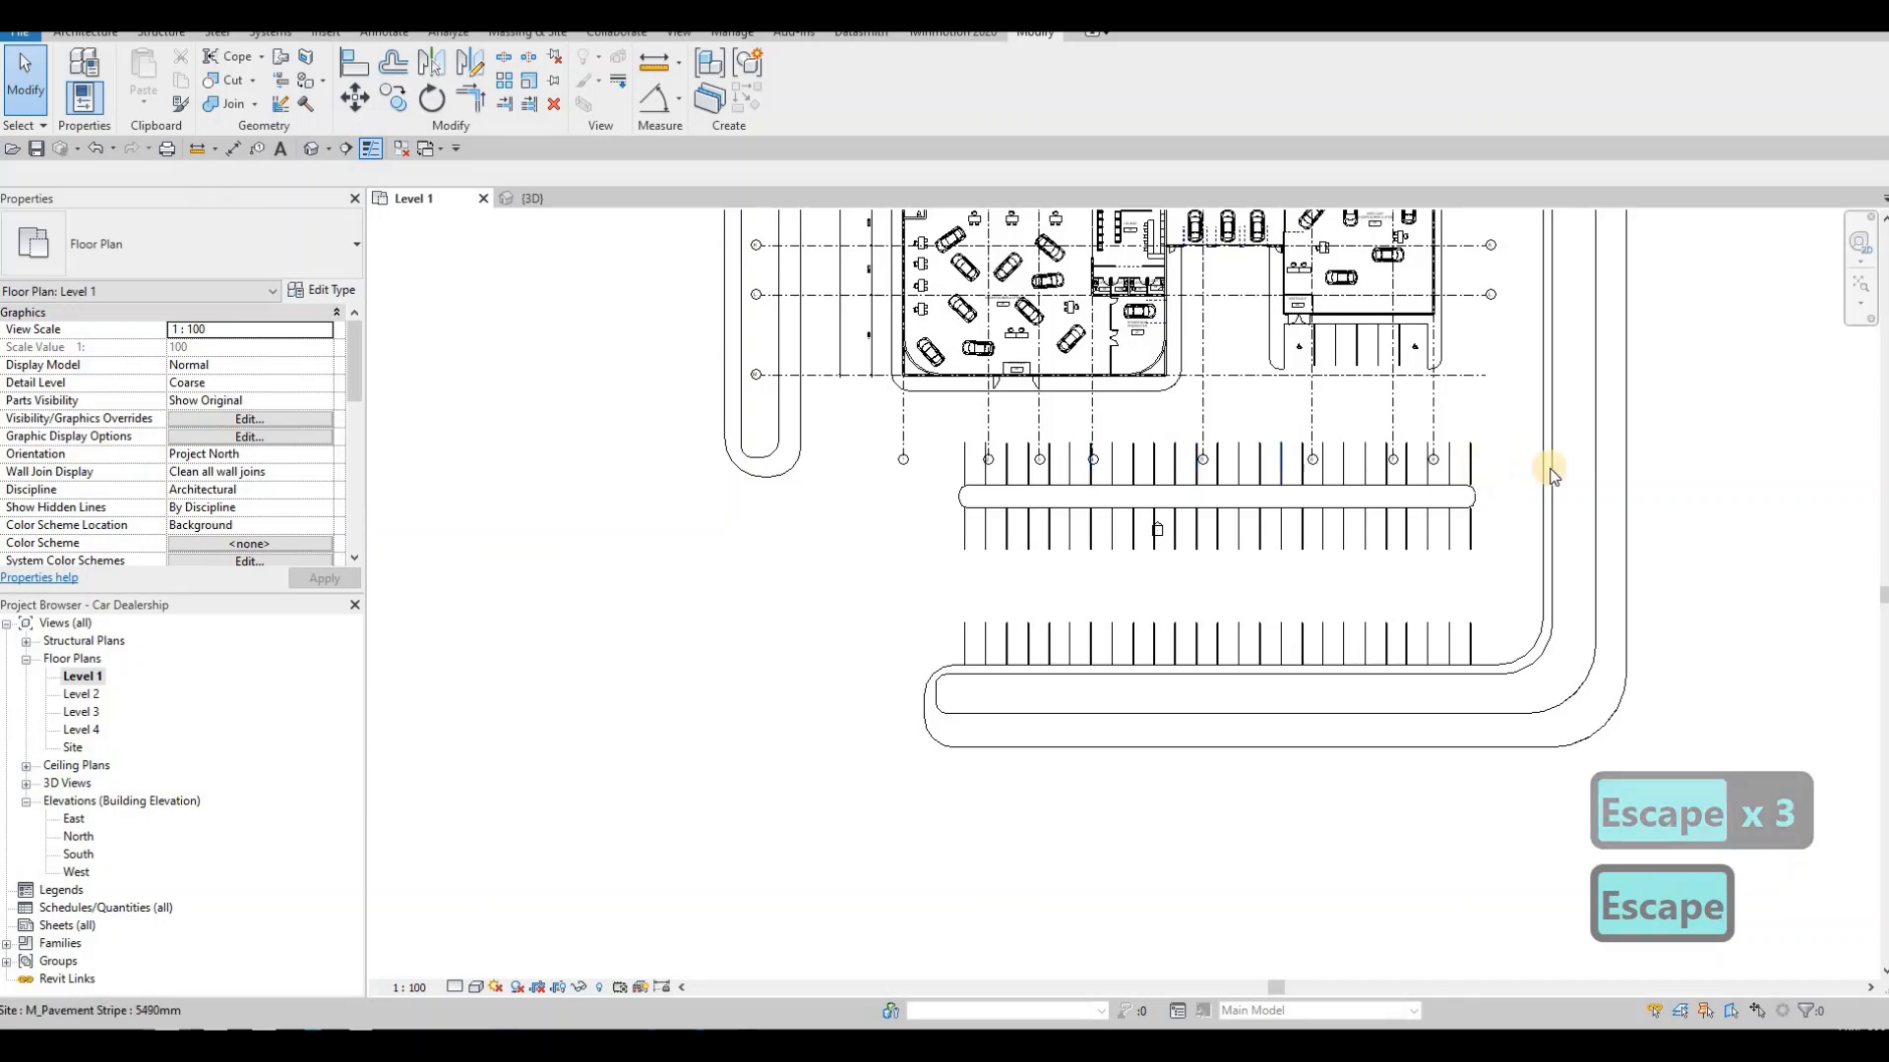
{"action": "left_click", "coordinate": [1264, 287]}
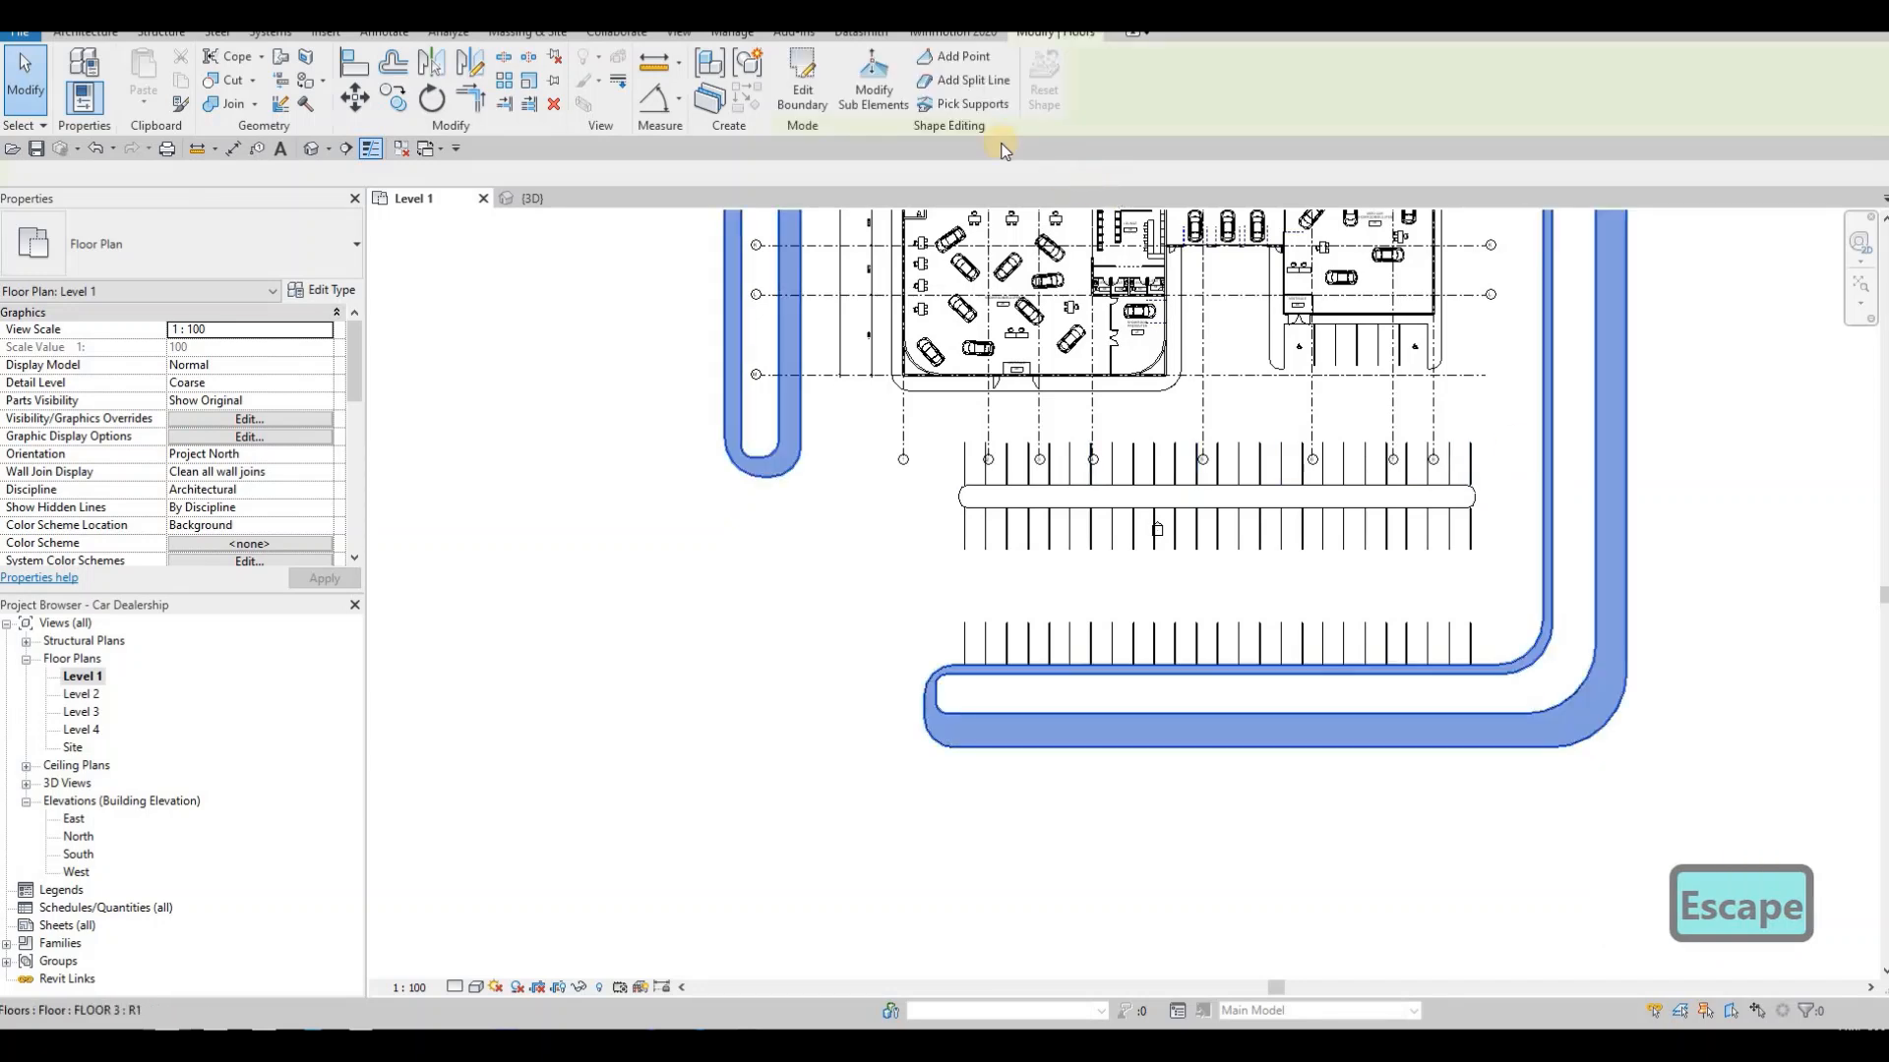
{"action": "left_click", "coordinate": [815, 91]}
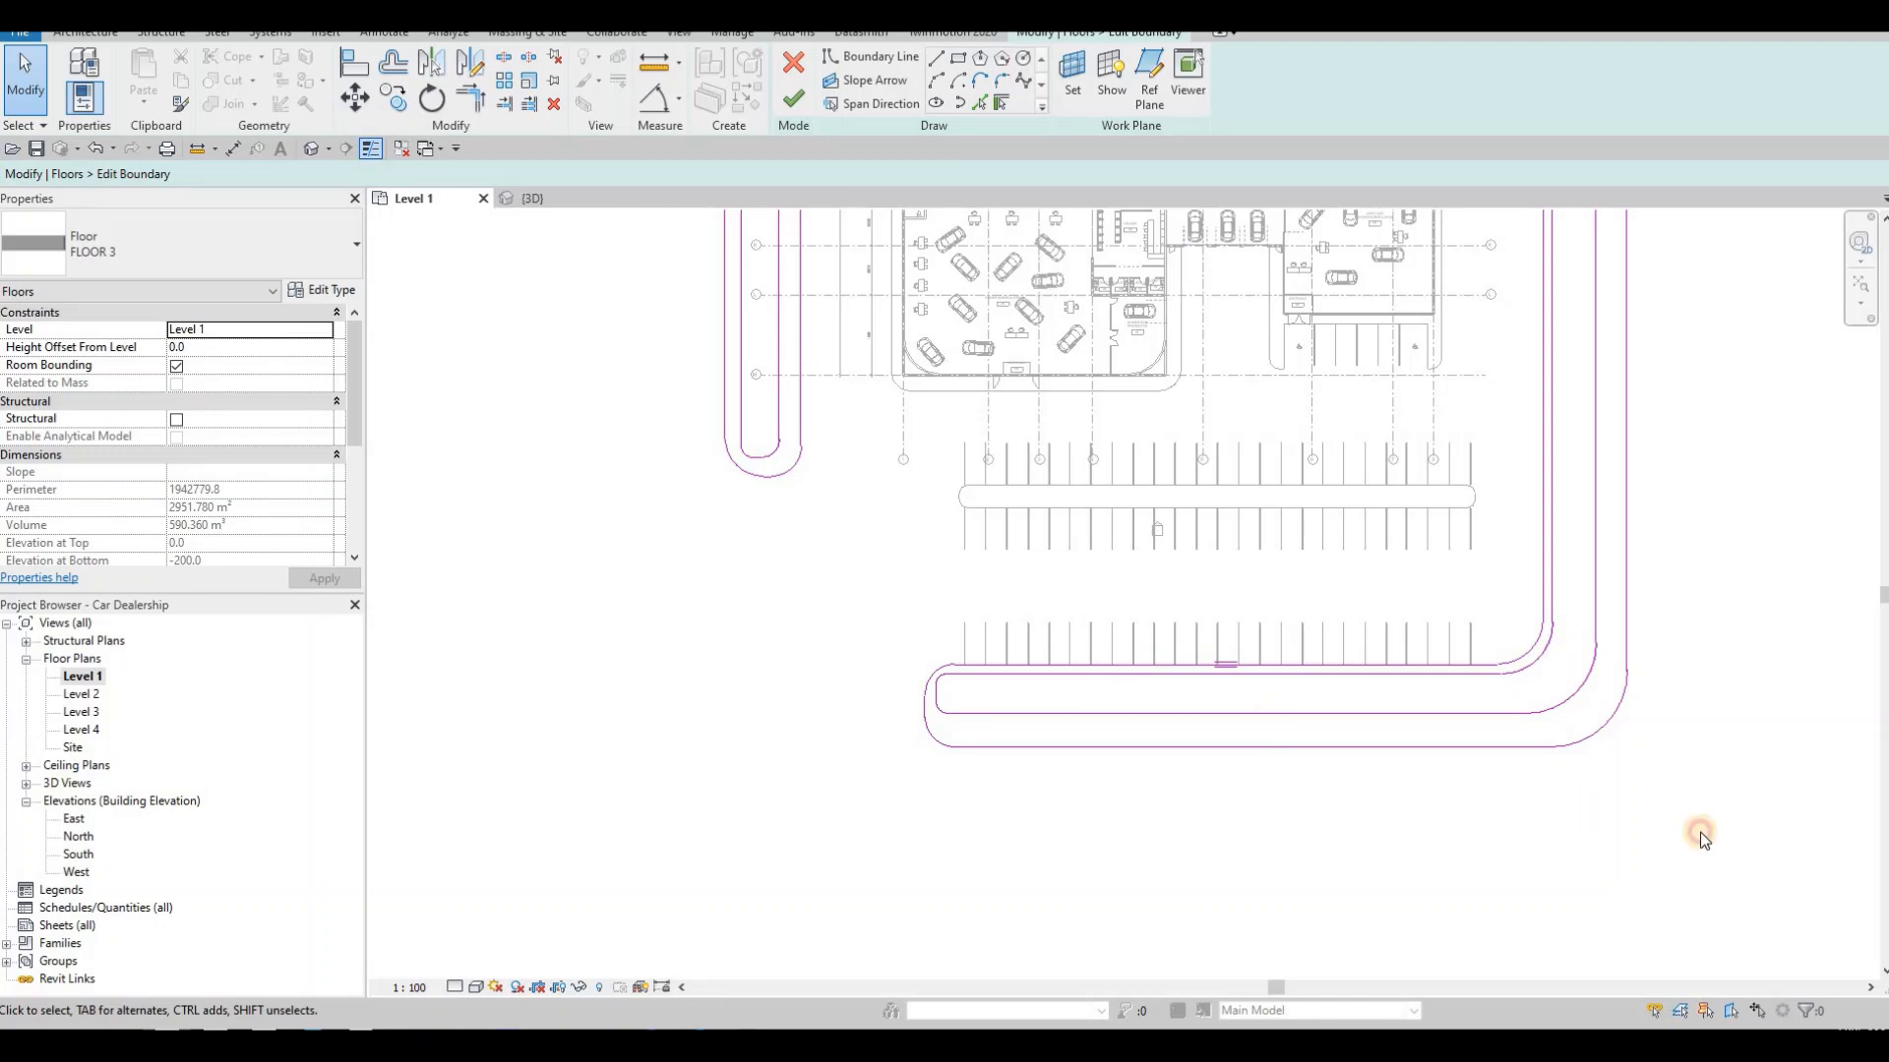
{"action": "left_click_drag", "start_coordinate": [862, 561], "coordinate": [1703, 834]}
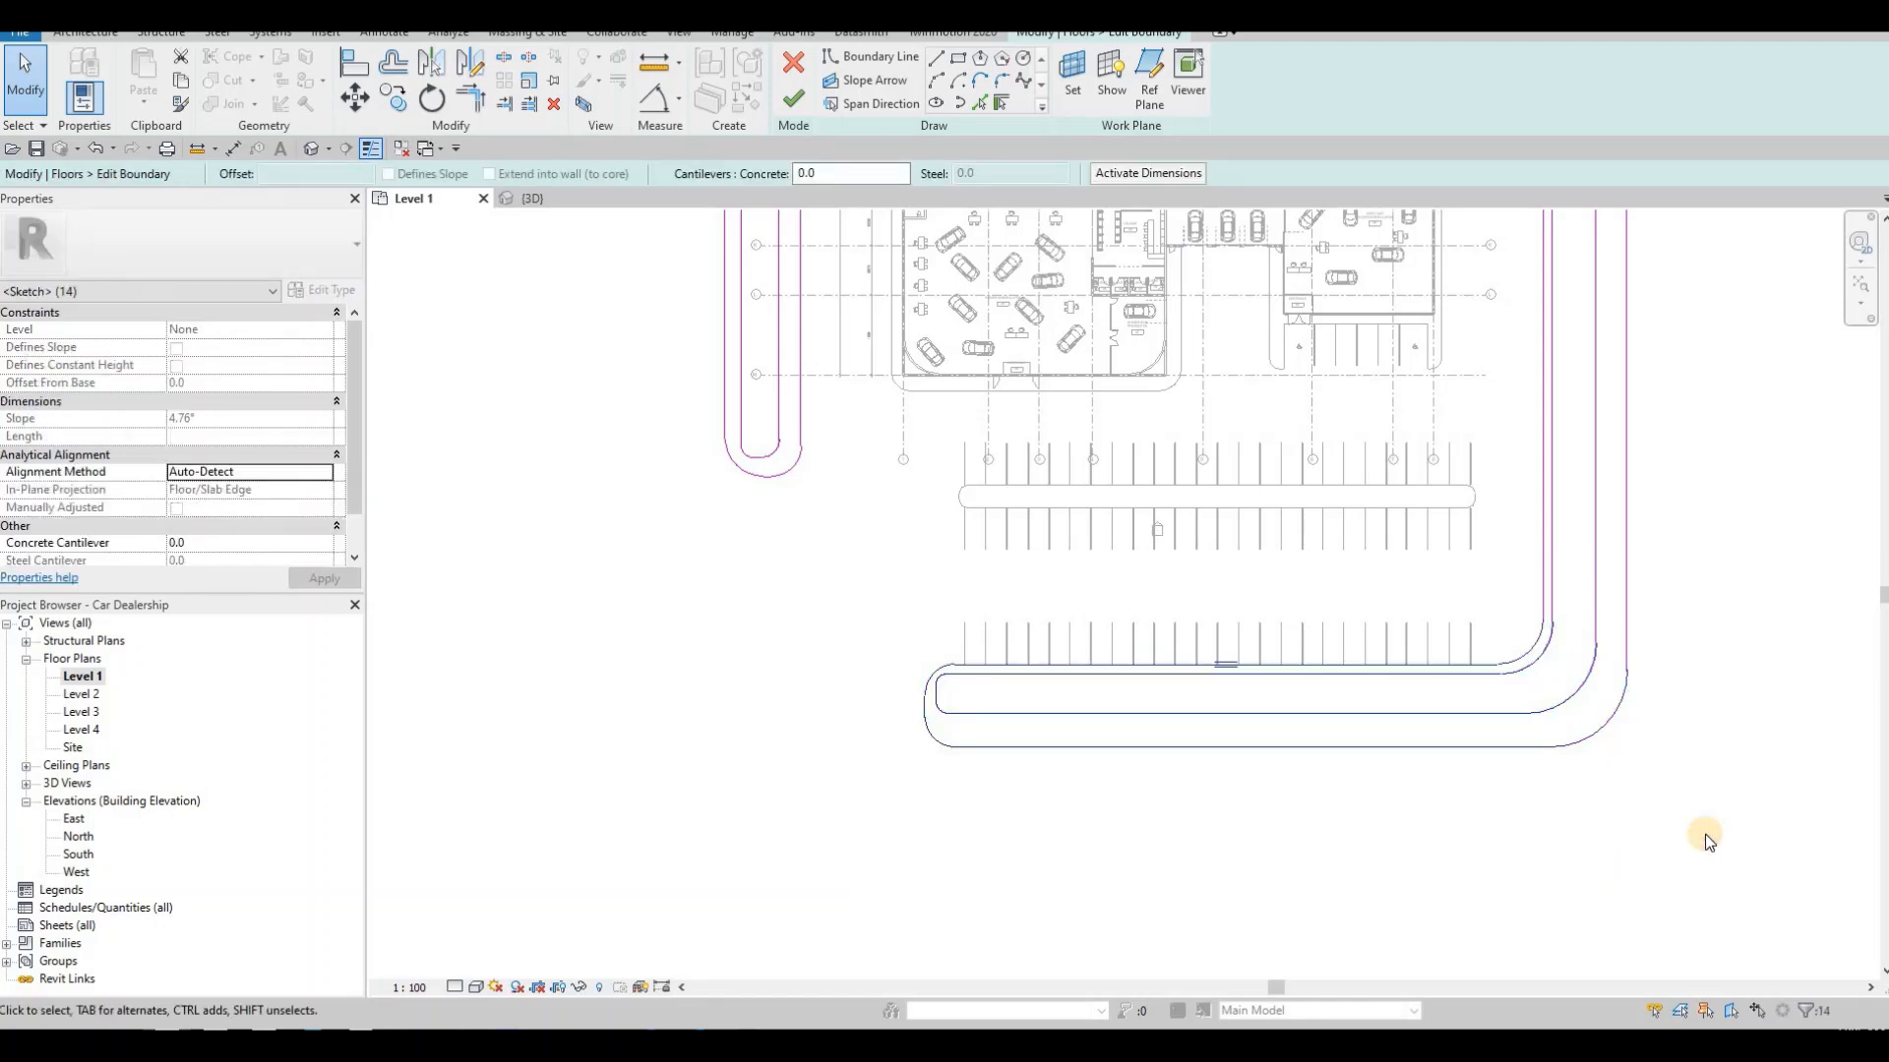
{"action": "key", "text": "Down"}
{"action": "key", "text": "Down"}
{"action": "key", "text": "Down"}
{"action": "key", "text": "Down"}
{"action": "key", "text": "Down"}
{"action": "key", "text": "Down"}
{"action": "key", "text": "Down"}
{"action": "key", "text": "Down"}
{"action": "key", "text": "Down"}
{"action": "key", "text": "Down"}
{"action": "key", "text": "Down"}
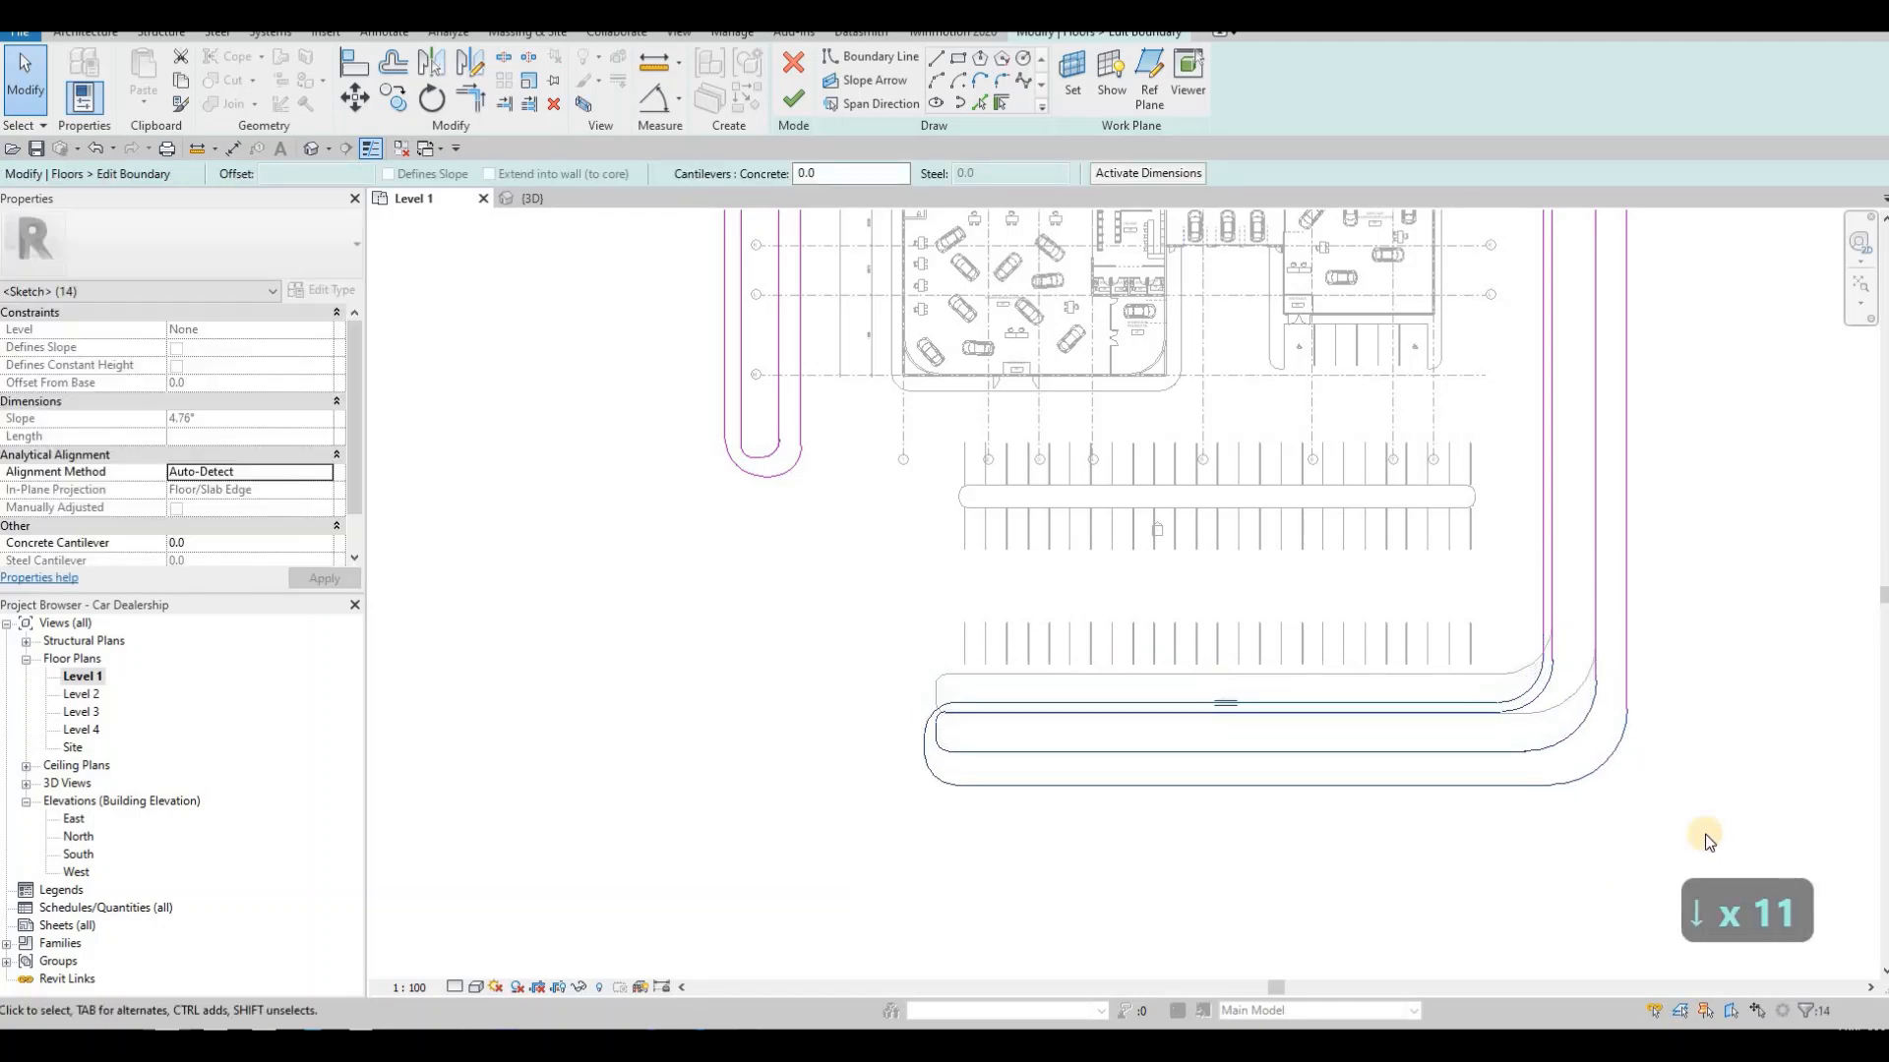
{"action": "key", "text": "Down"}
{"action": "key", "text": "Down"}
{"action": "key", "text": "Down"}
{"action": "key", "text": "Down"}
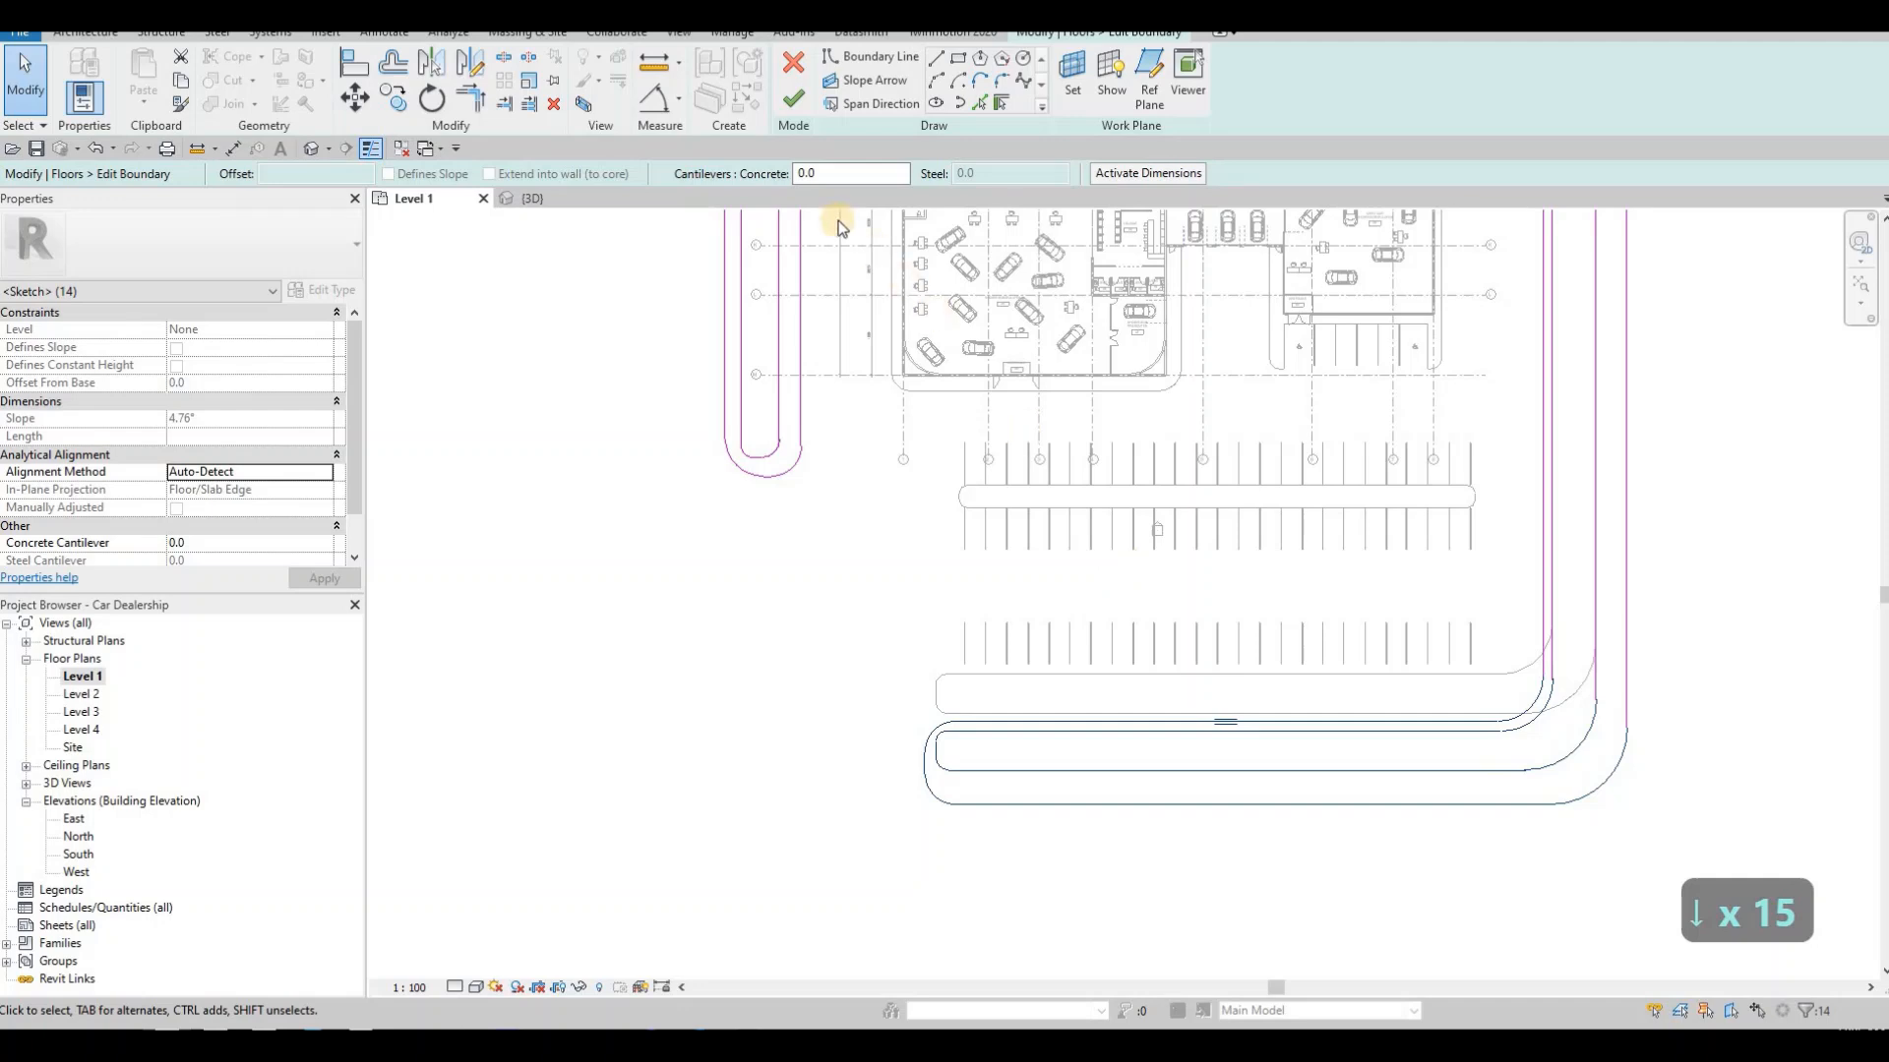
{"action": "left_click", "coordinate": [795, 99]}
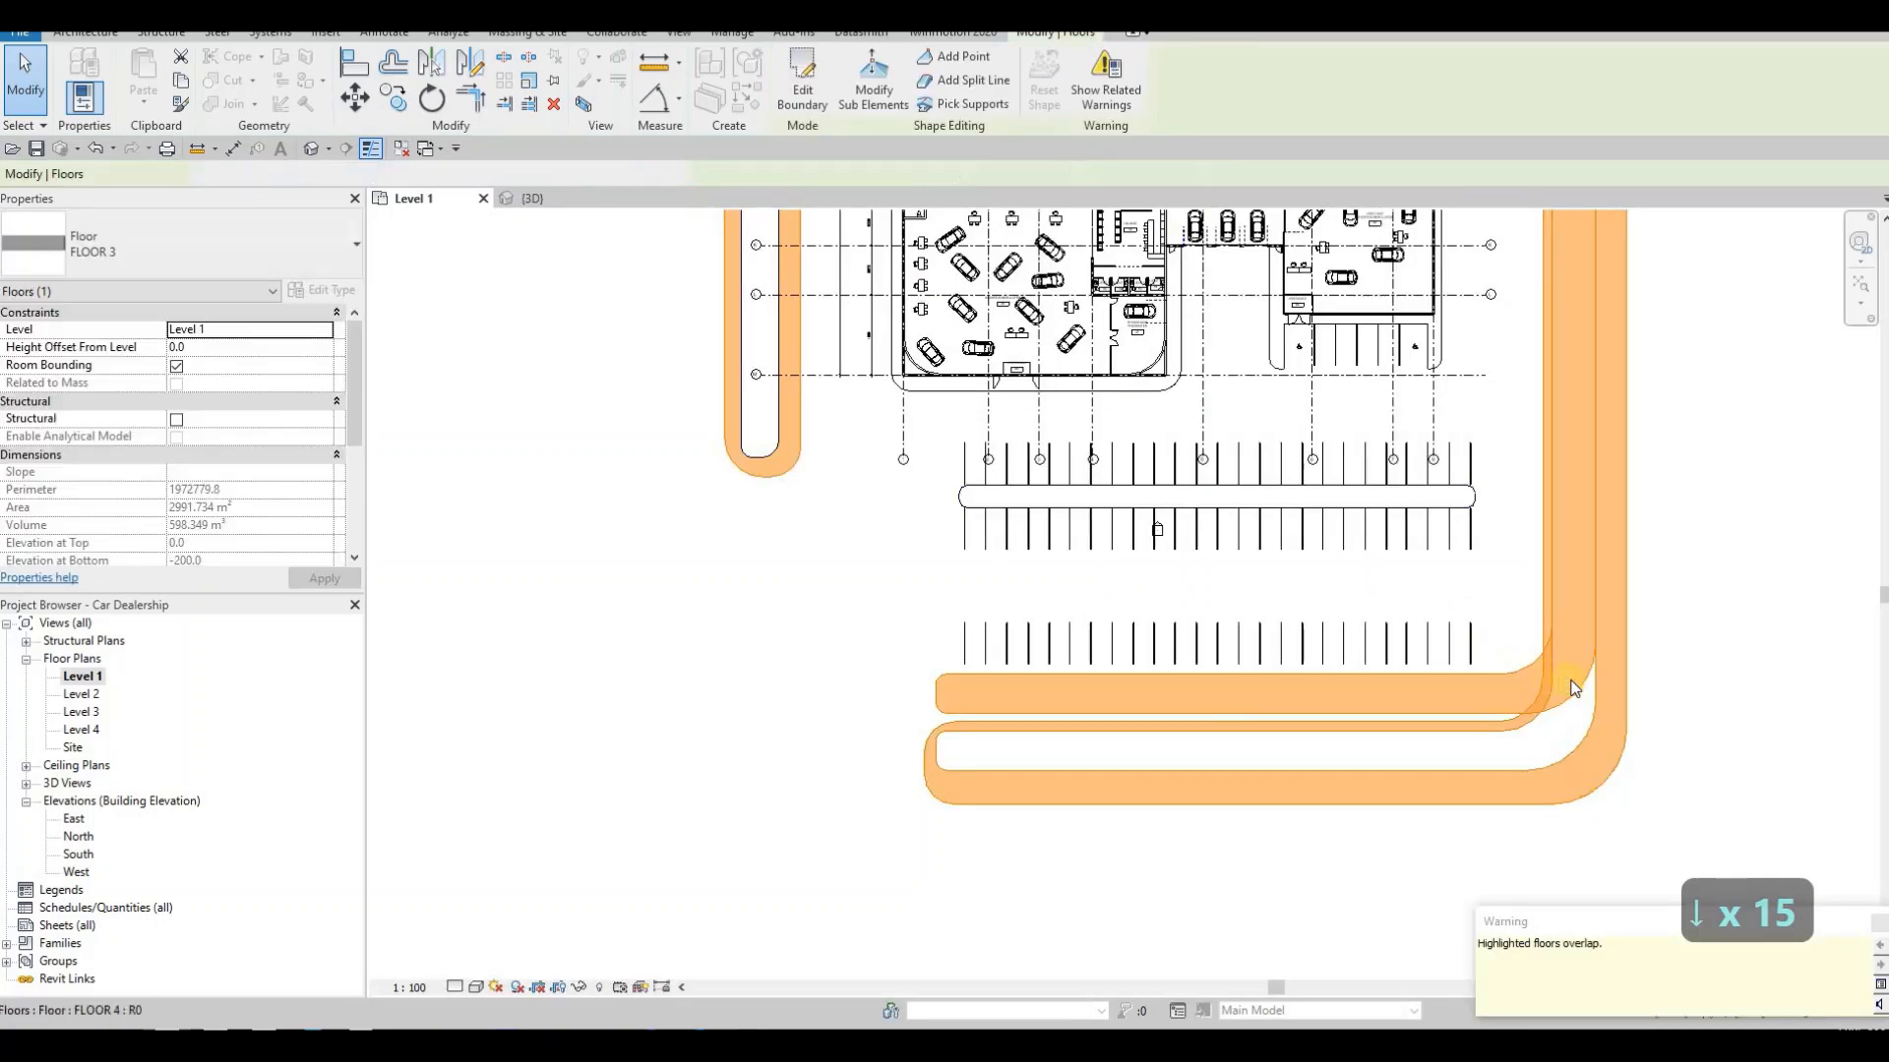
{"action": "key", "text": "Escape"}
{"action": "key", "text": "Escape"}
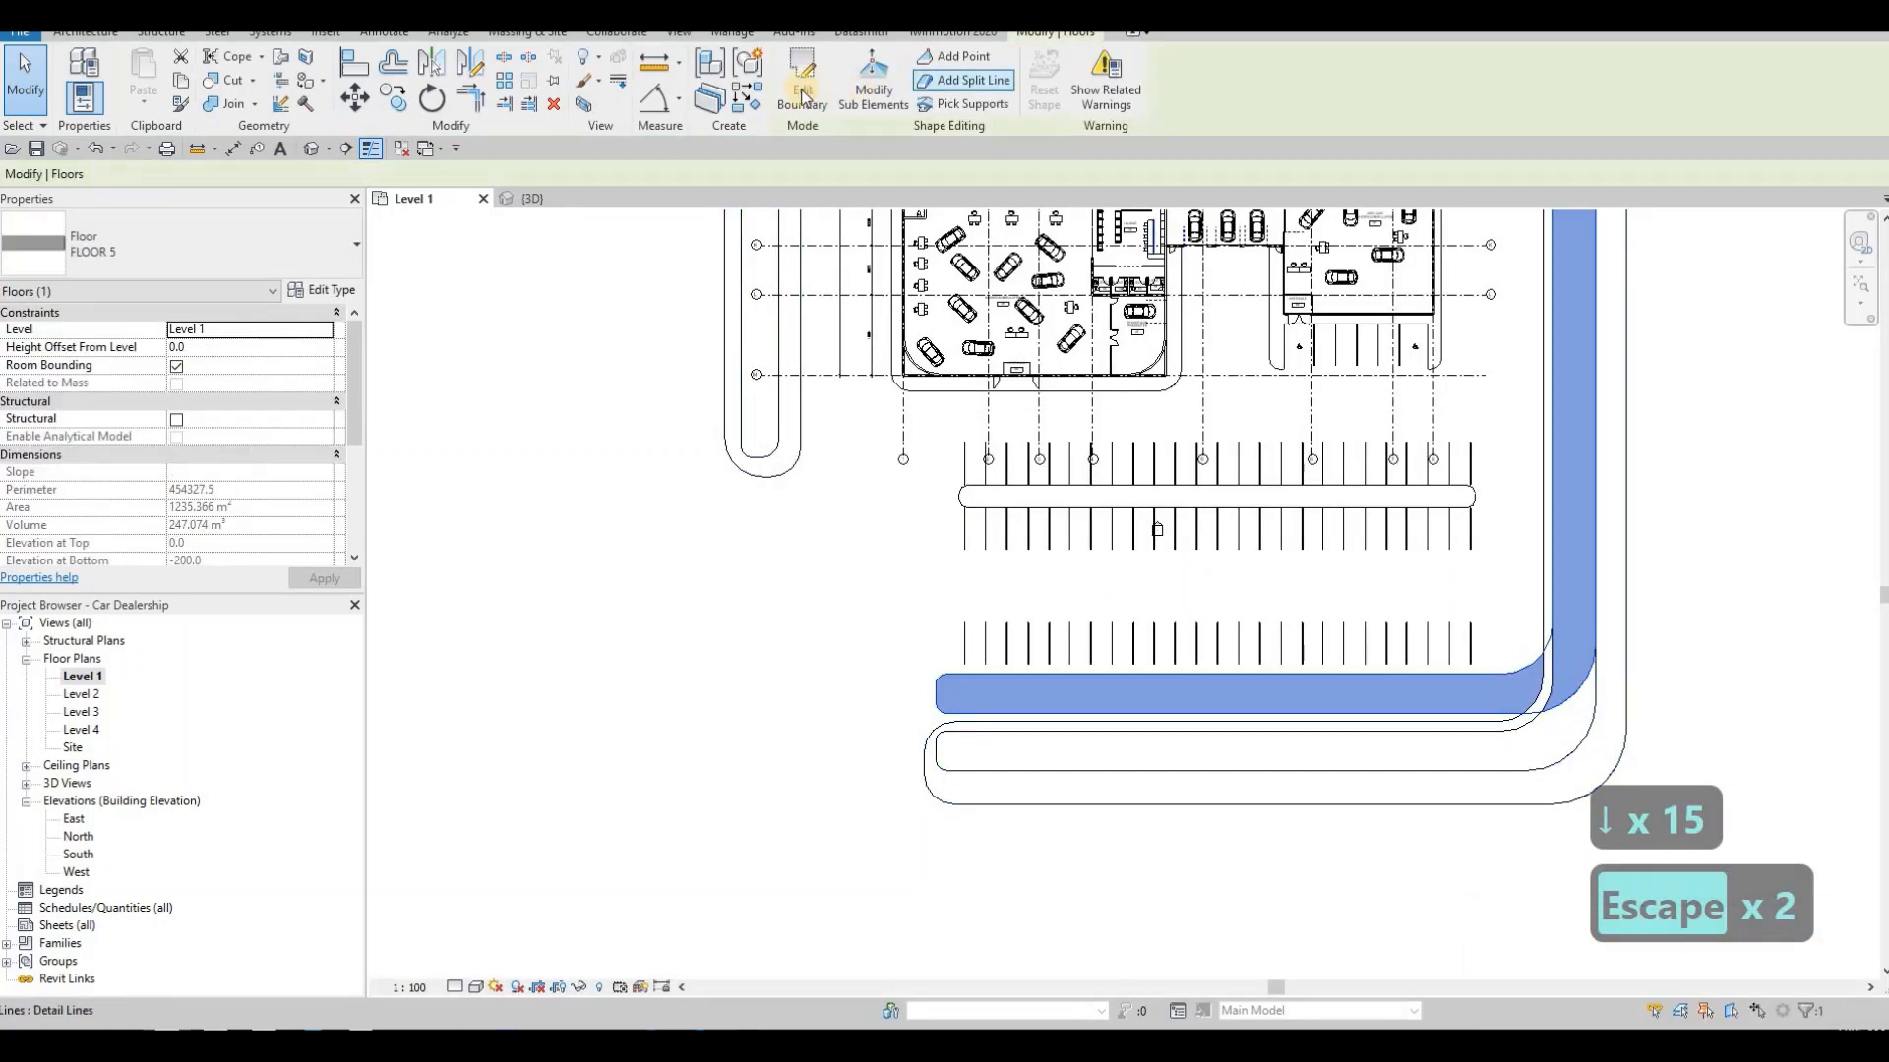
- Edit the FLOOR 5 boundary, shifting its south stretch 15 nudge increments south to fit inside the FLOOR 3 border
{"action": "left_click", "coordinate": [797, 90]}
{"action": "mouse_move", "coordinate": [821, 569]}
{"action": "left_mouse_down"}
{"action": "mouse_move", "coordinate": [1601, 758]}
{"action": "mouse_move", "coordinate": [1690, 760]}
{"action": "left_mouse_up"}
{"action": "key", "text": "Down"}
{"action": "key", "text": "Down"}
{"action": "key", "text": "Down"}
{"action": "key", "text": "Down"}
{"action": "key", "text": "Down"}
{"action": "key", "text": "Down"}
{"action": "key", "text": "Down"}
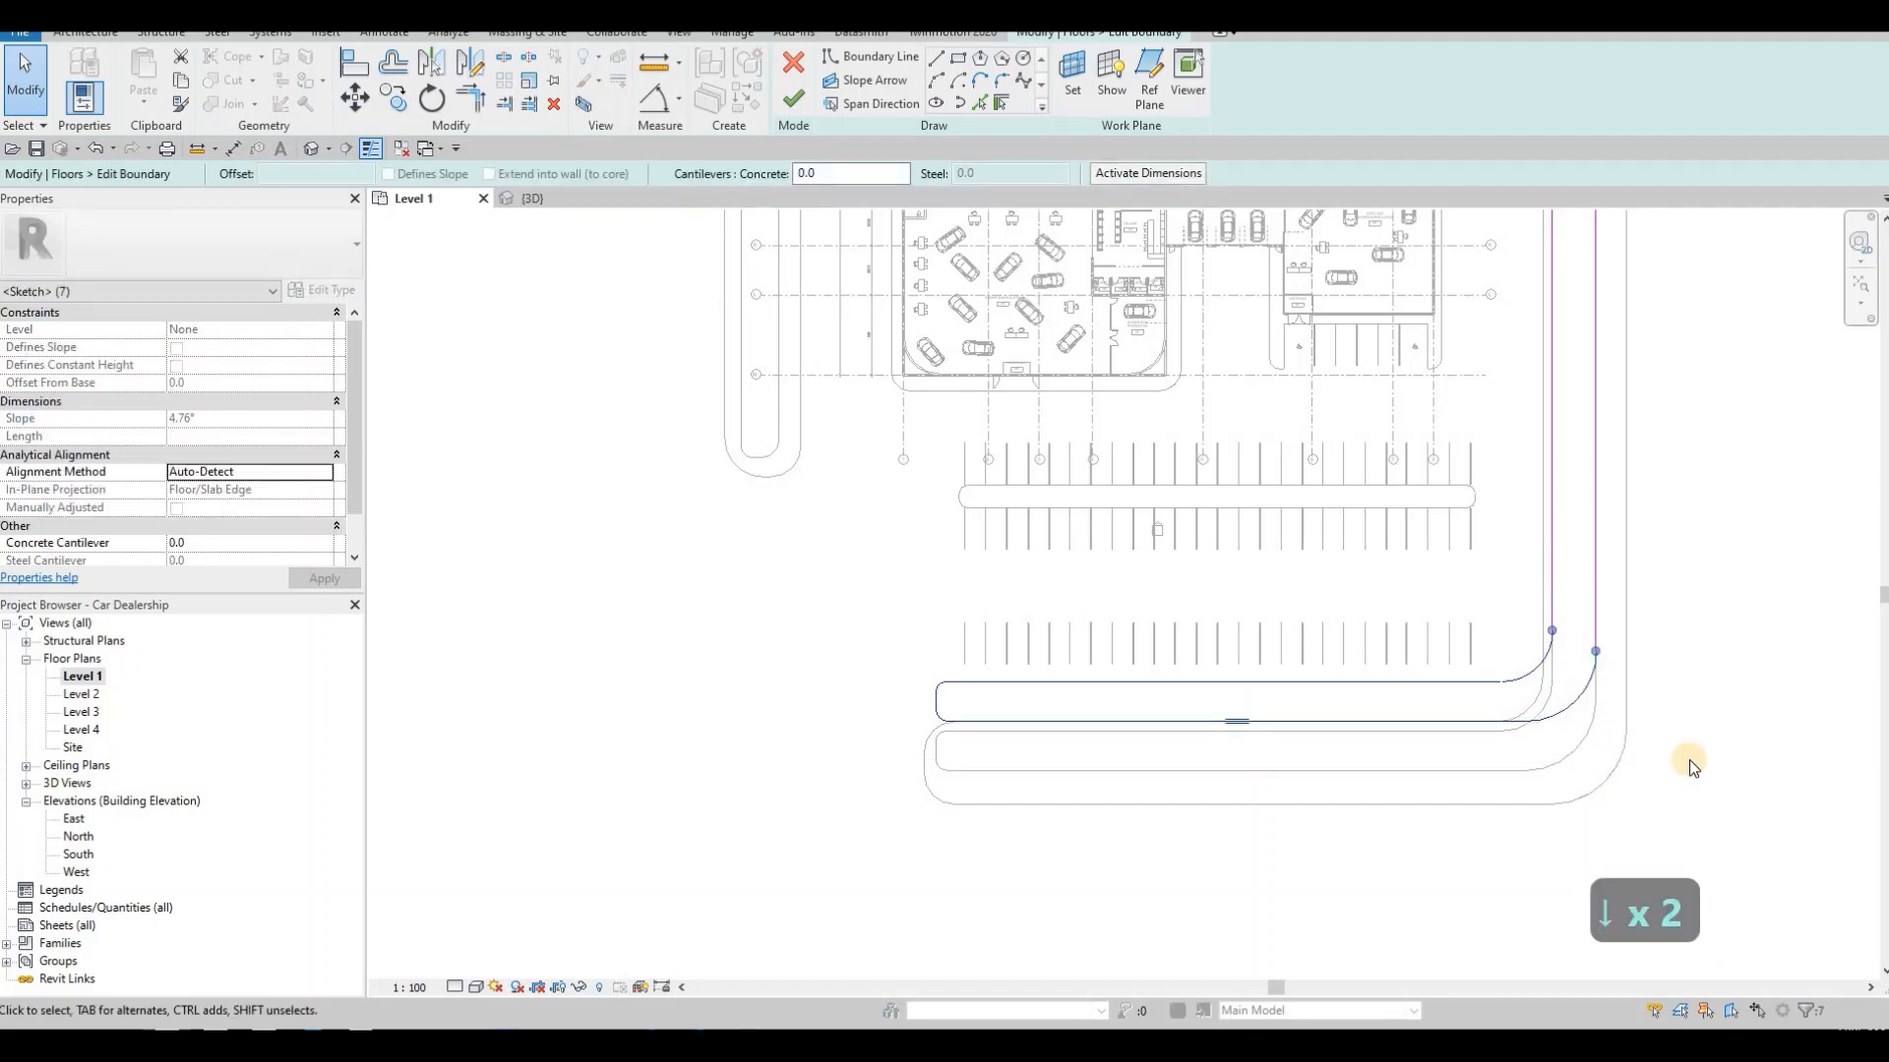
{"action": "key", "text": "Down"}
{"action": "key", "text": "Down"}
{"action": "key", "text": "Down"}
{"action": "key", "text": "Down"}
{"action": "key", "text": "Down"}
{"action": "key", "text": "Down"}
{"action": "key", "text": "Down"}
{"action": "key", "text": "Down"}
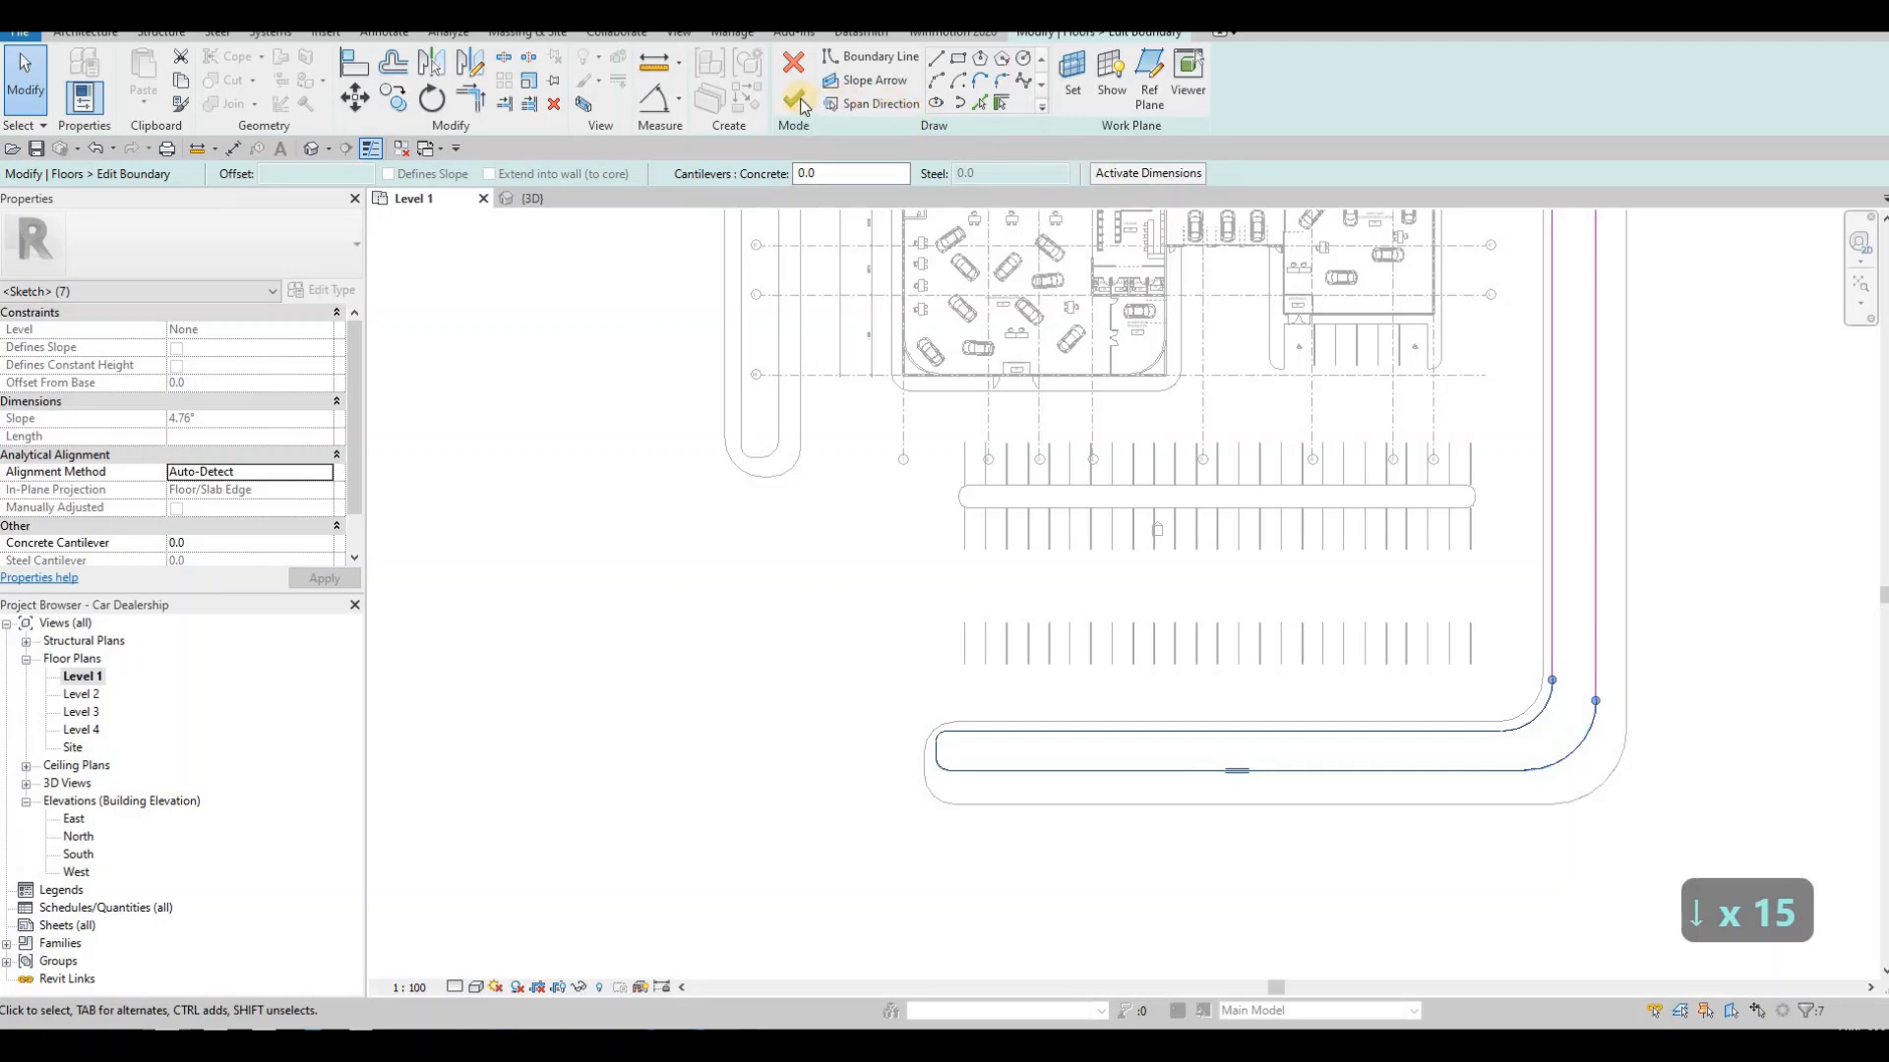
{"action": "key", "text": "Escape"}
{"action": "key", "text": "Escape"}
- Move the parking stripes and the median island in front of the showroom 15 nudge increments south, leaving out the elevation marker
{"action": "left_click_drag", "start_coordinate": [935, 429], "coordinate": [1505, 706]}
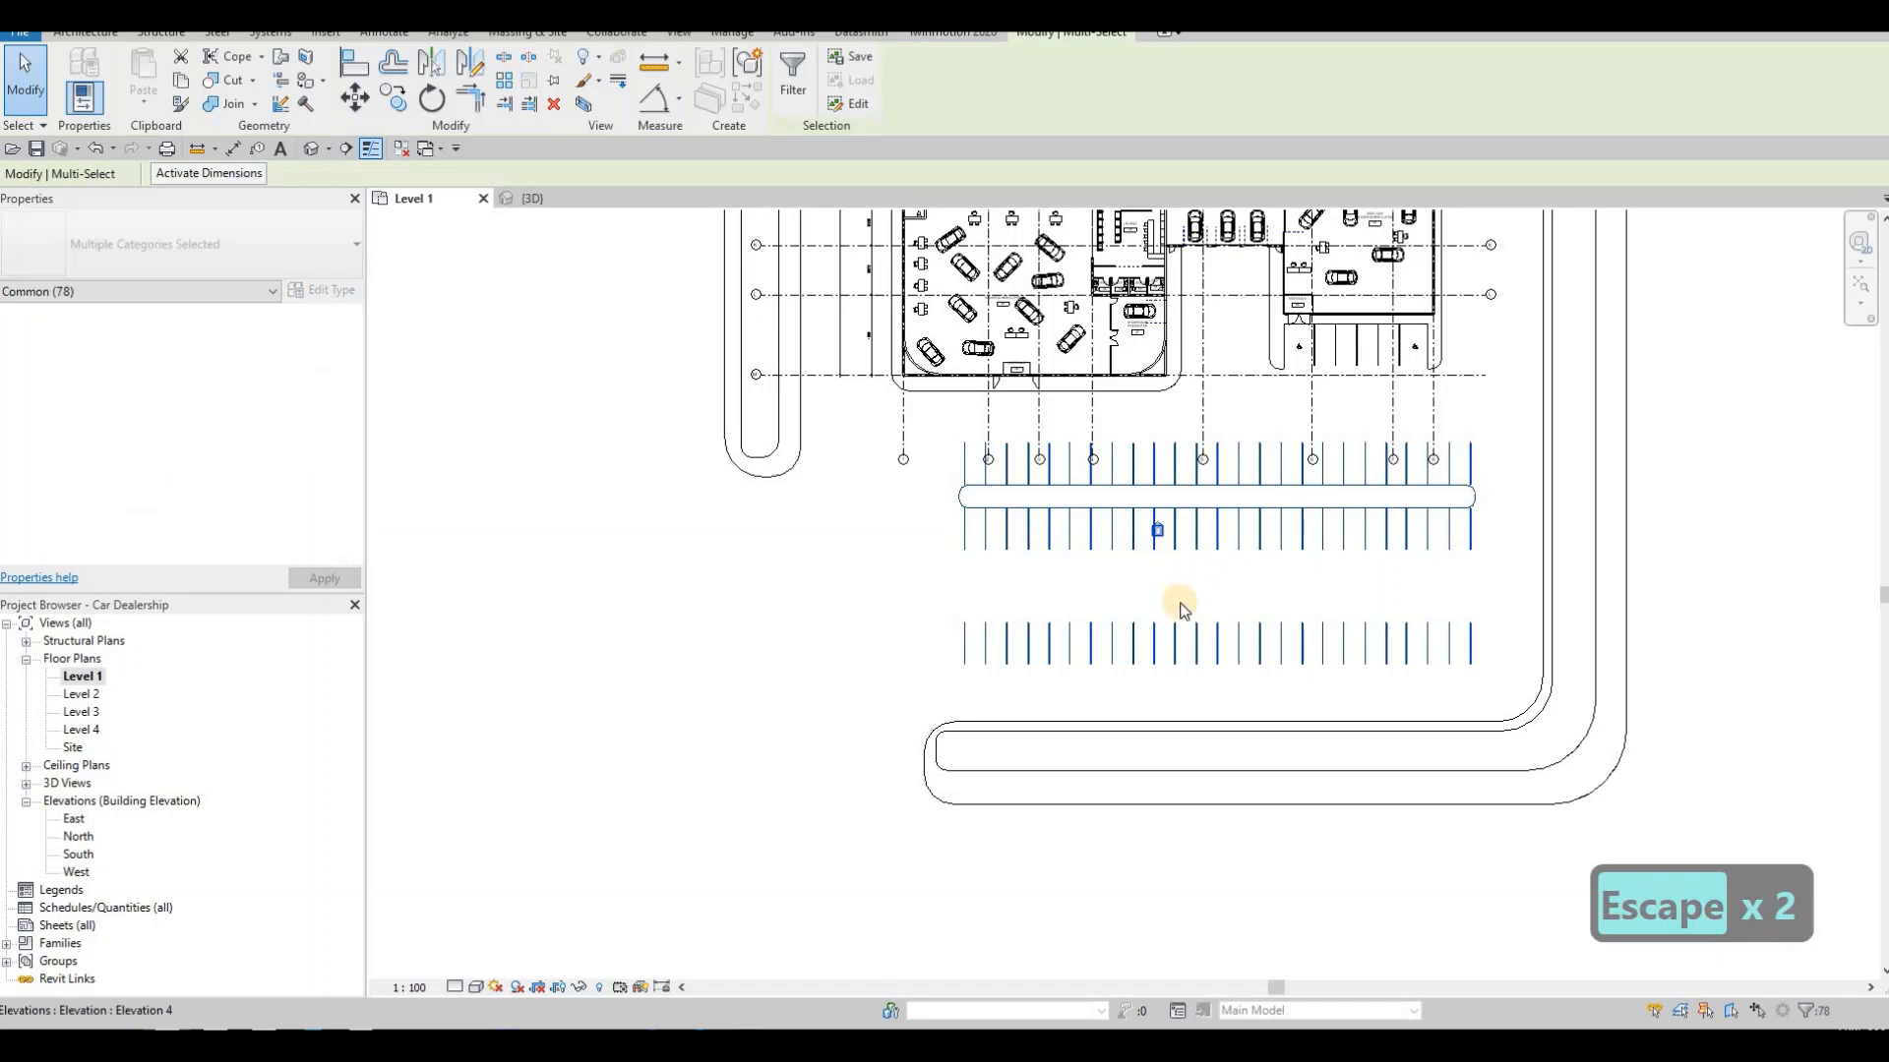
{"action": "key", "text": "Down"}
{"action": "key", "text": "Down"}
{"action": "key", "text": "Down"}
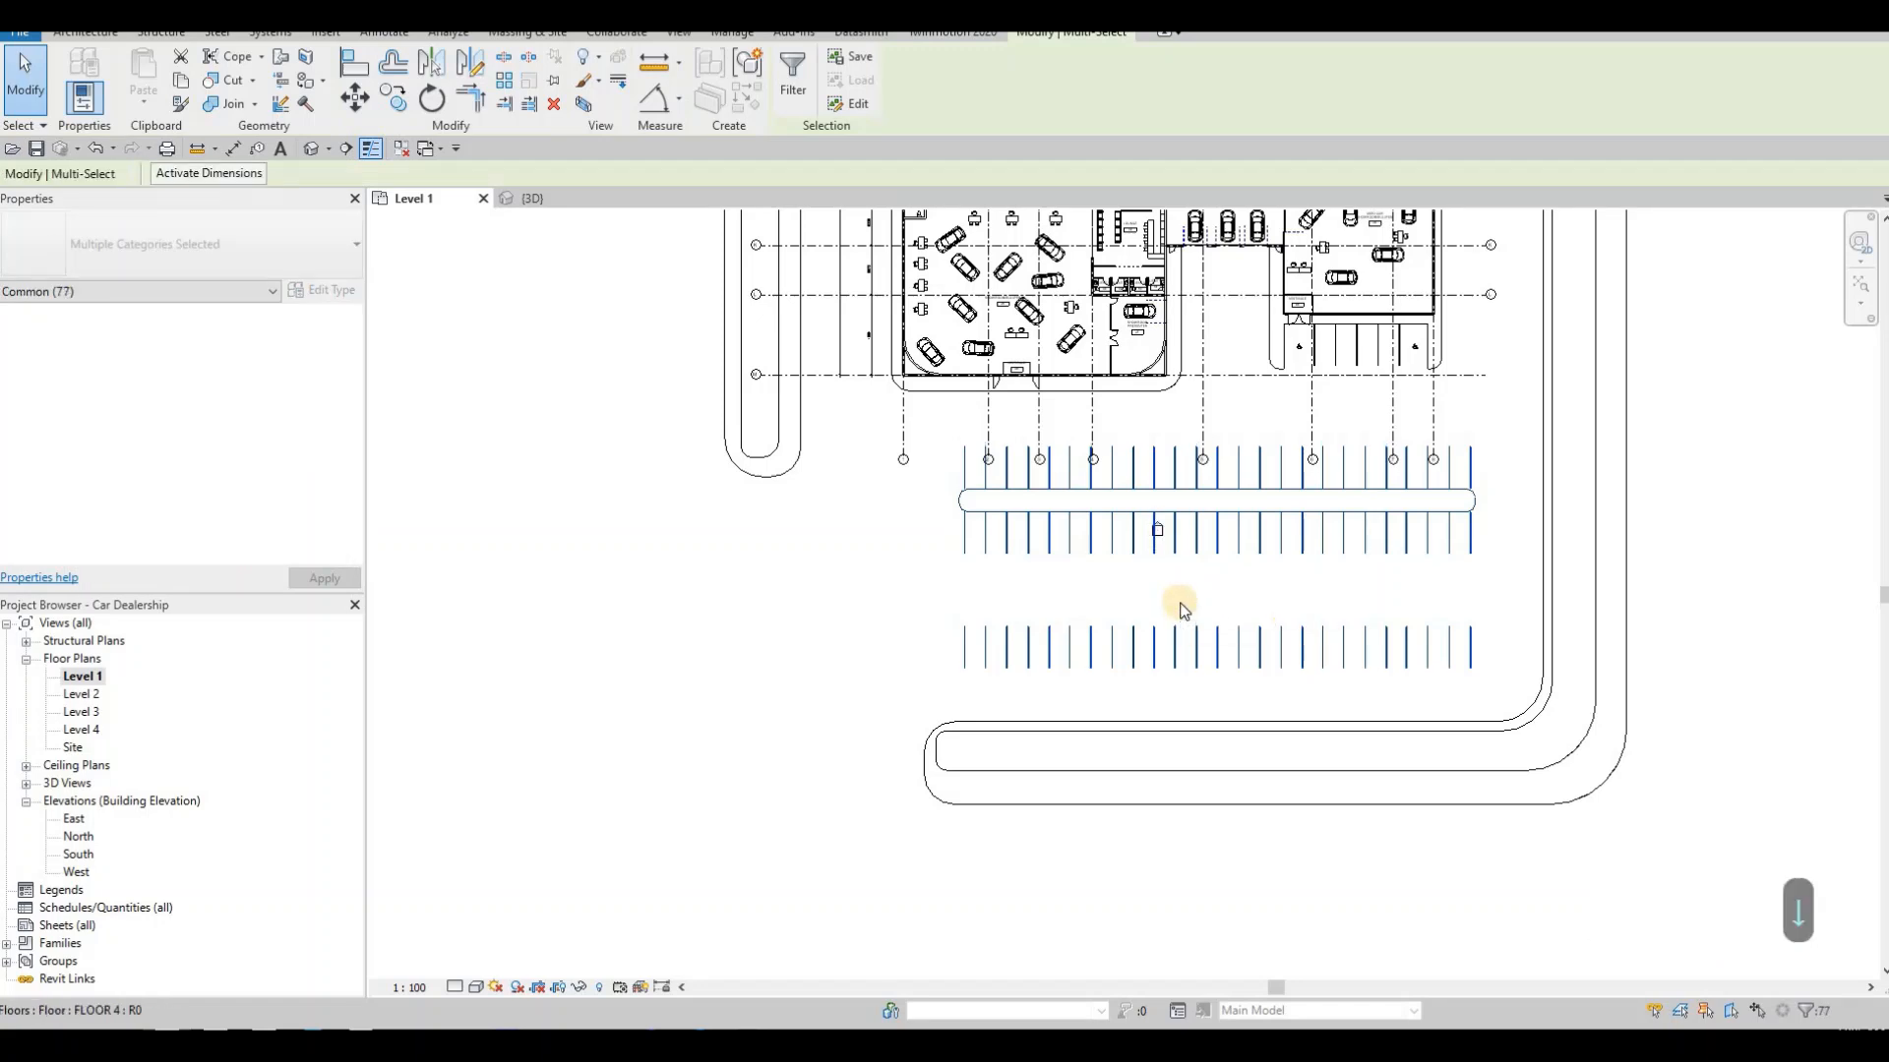
{"action": "key", "text": "Down"}
{"action": "key", "text": "Down"}
{"action": "key", "text": "Down"}
{"action": "key", "text": "Down"}
{"action": "key", "text": "Down"}
{"action": "key", "text": "Down"}
{"action": "key", "text": "Down"}
{"action": "key", "text": "Down"}
{"action": "key", "text": "Down"}
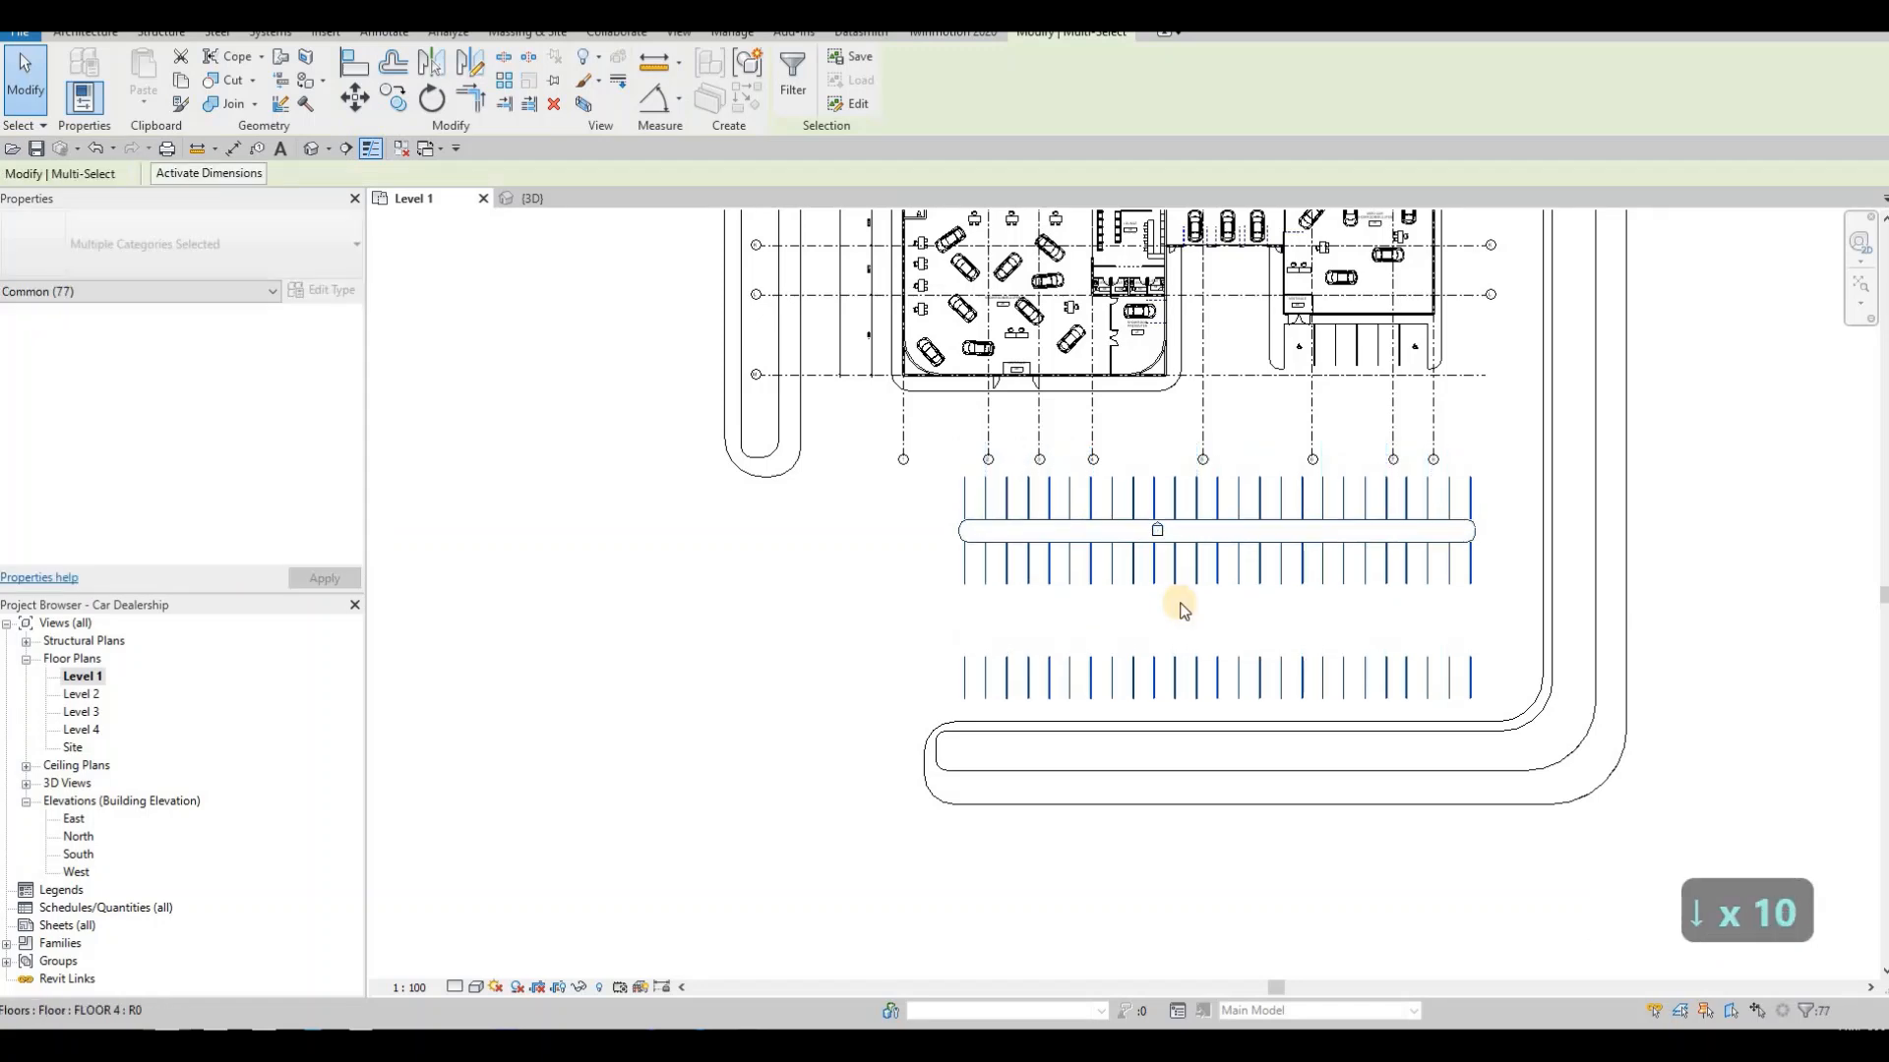
{"action": "key", "text": "Down"}
{"action": "key", "text": "Down"}
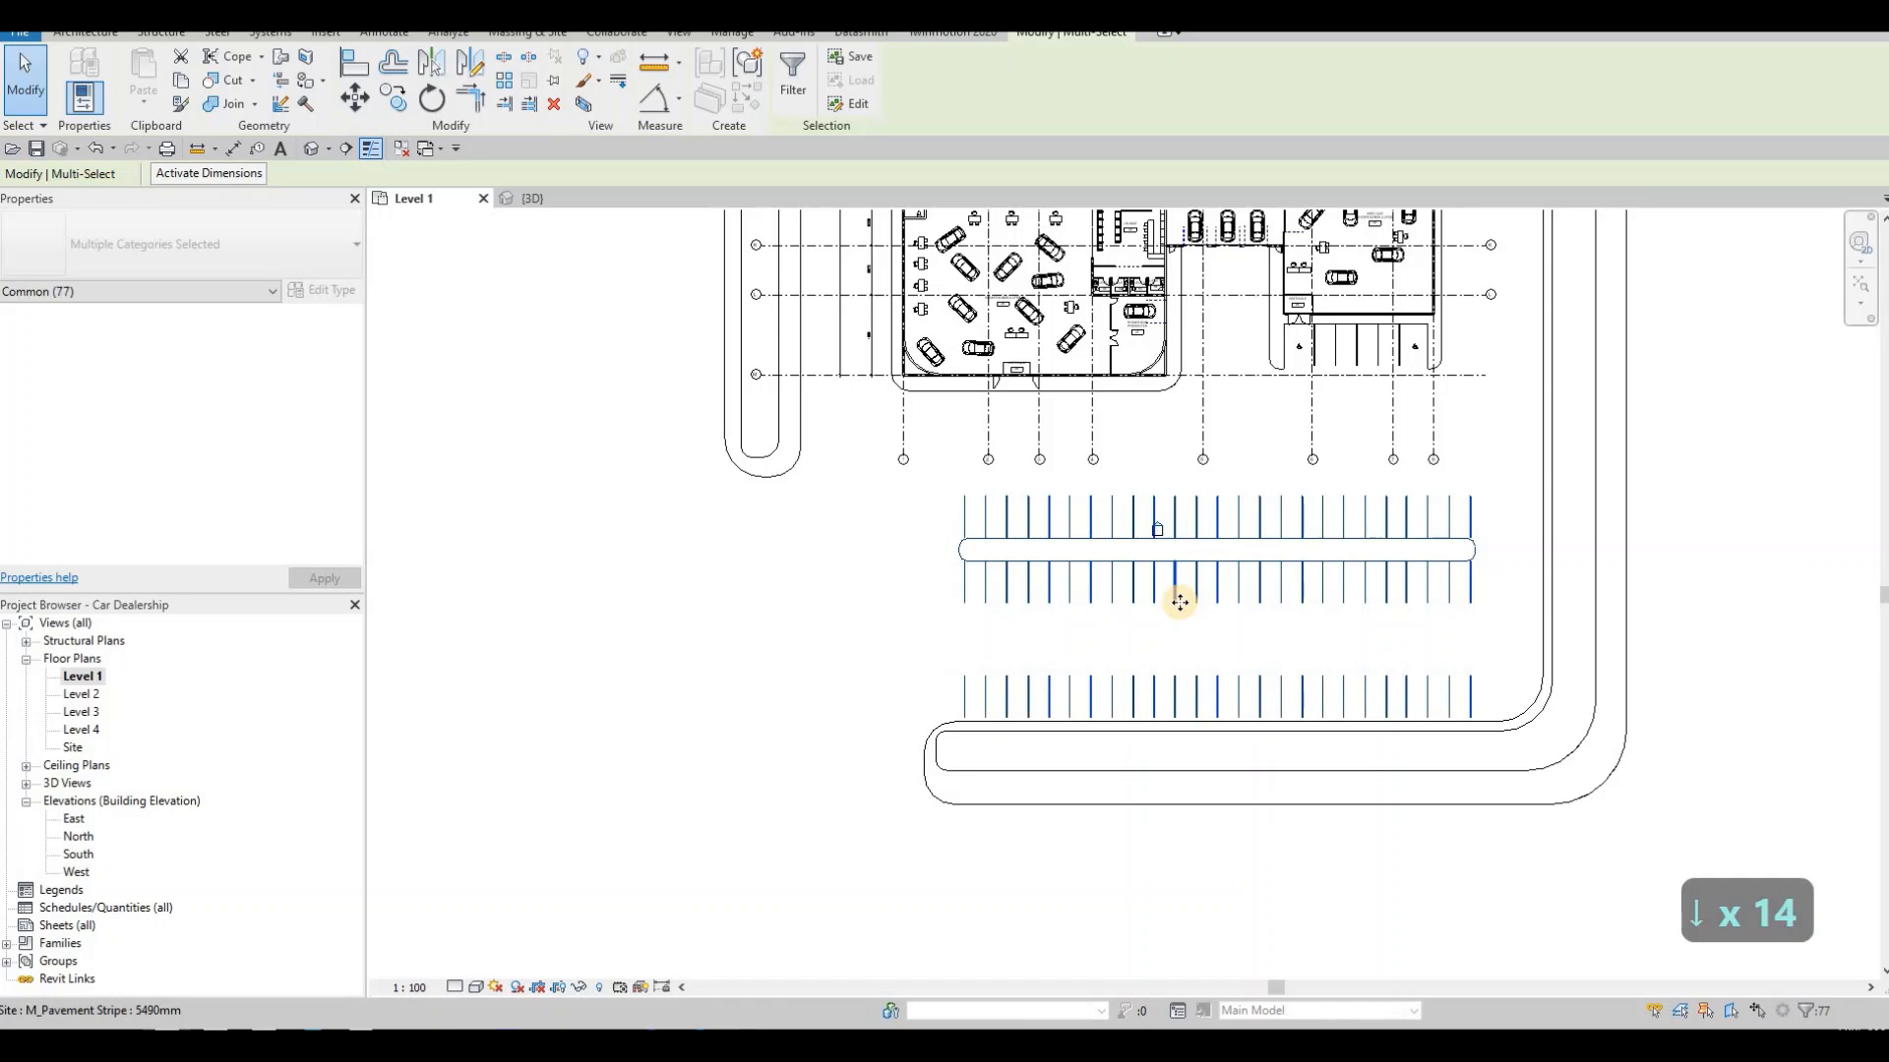
{"action": "key", "text": "Down"}
{"action": "left_click", "coordinate": [852, 546]}
{"action": "key", "text": "Escape"}
{"action": "key", "text": "Escape"}
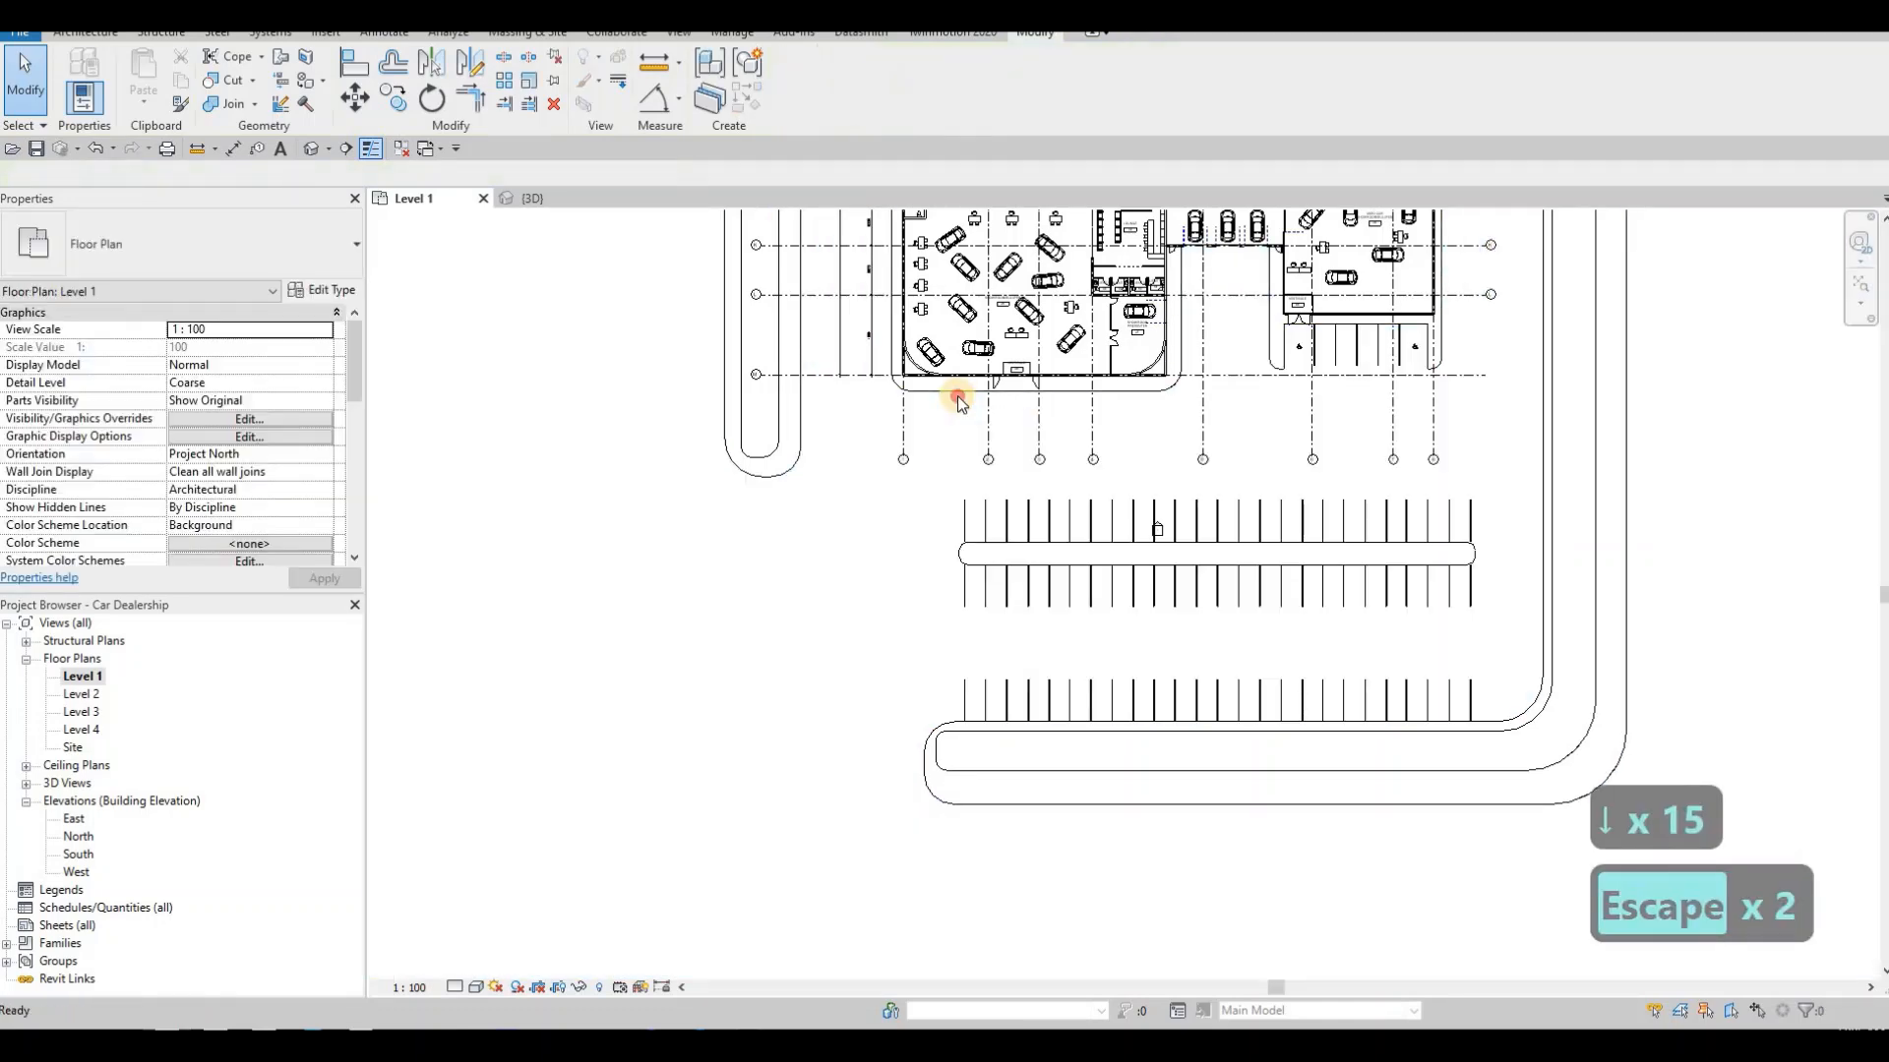
{"action": "key", "text": "Escape"}
- Edit the boundary of the FLOOR 3 walkway around the showroom and move its front edge outward to about 3900 mm
{"action": "left_click", "coordinate": [958, 394]}
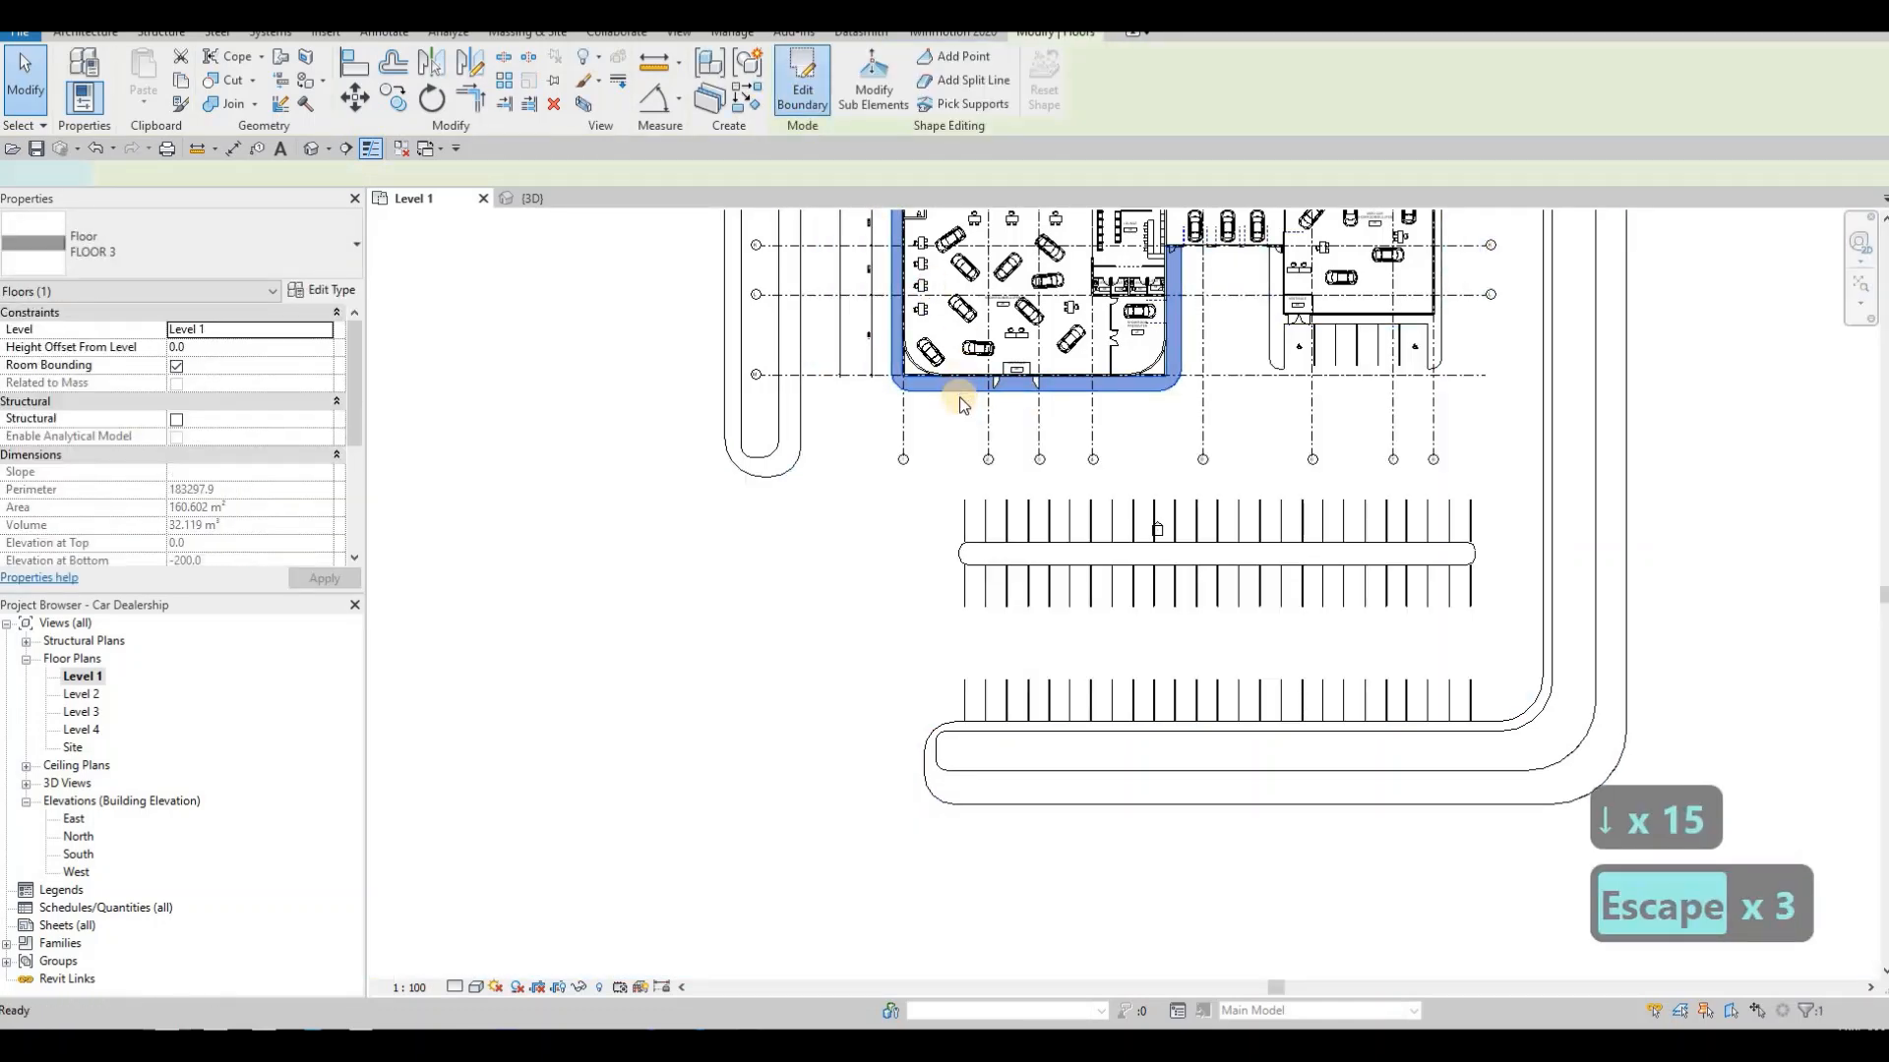
{"action": "double_click", "coordinate": [959, 395]}
{"action": "left_click", "coordinate": [964, 391]}
{"action": "scroll", "coordinate": [971, 393], "scroll_direction": "up", "scroll_amount": 2}
{"action": "left_click_drag", "start_coordinate": [971, 393], "coordinate": [971, 428]}
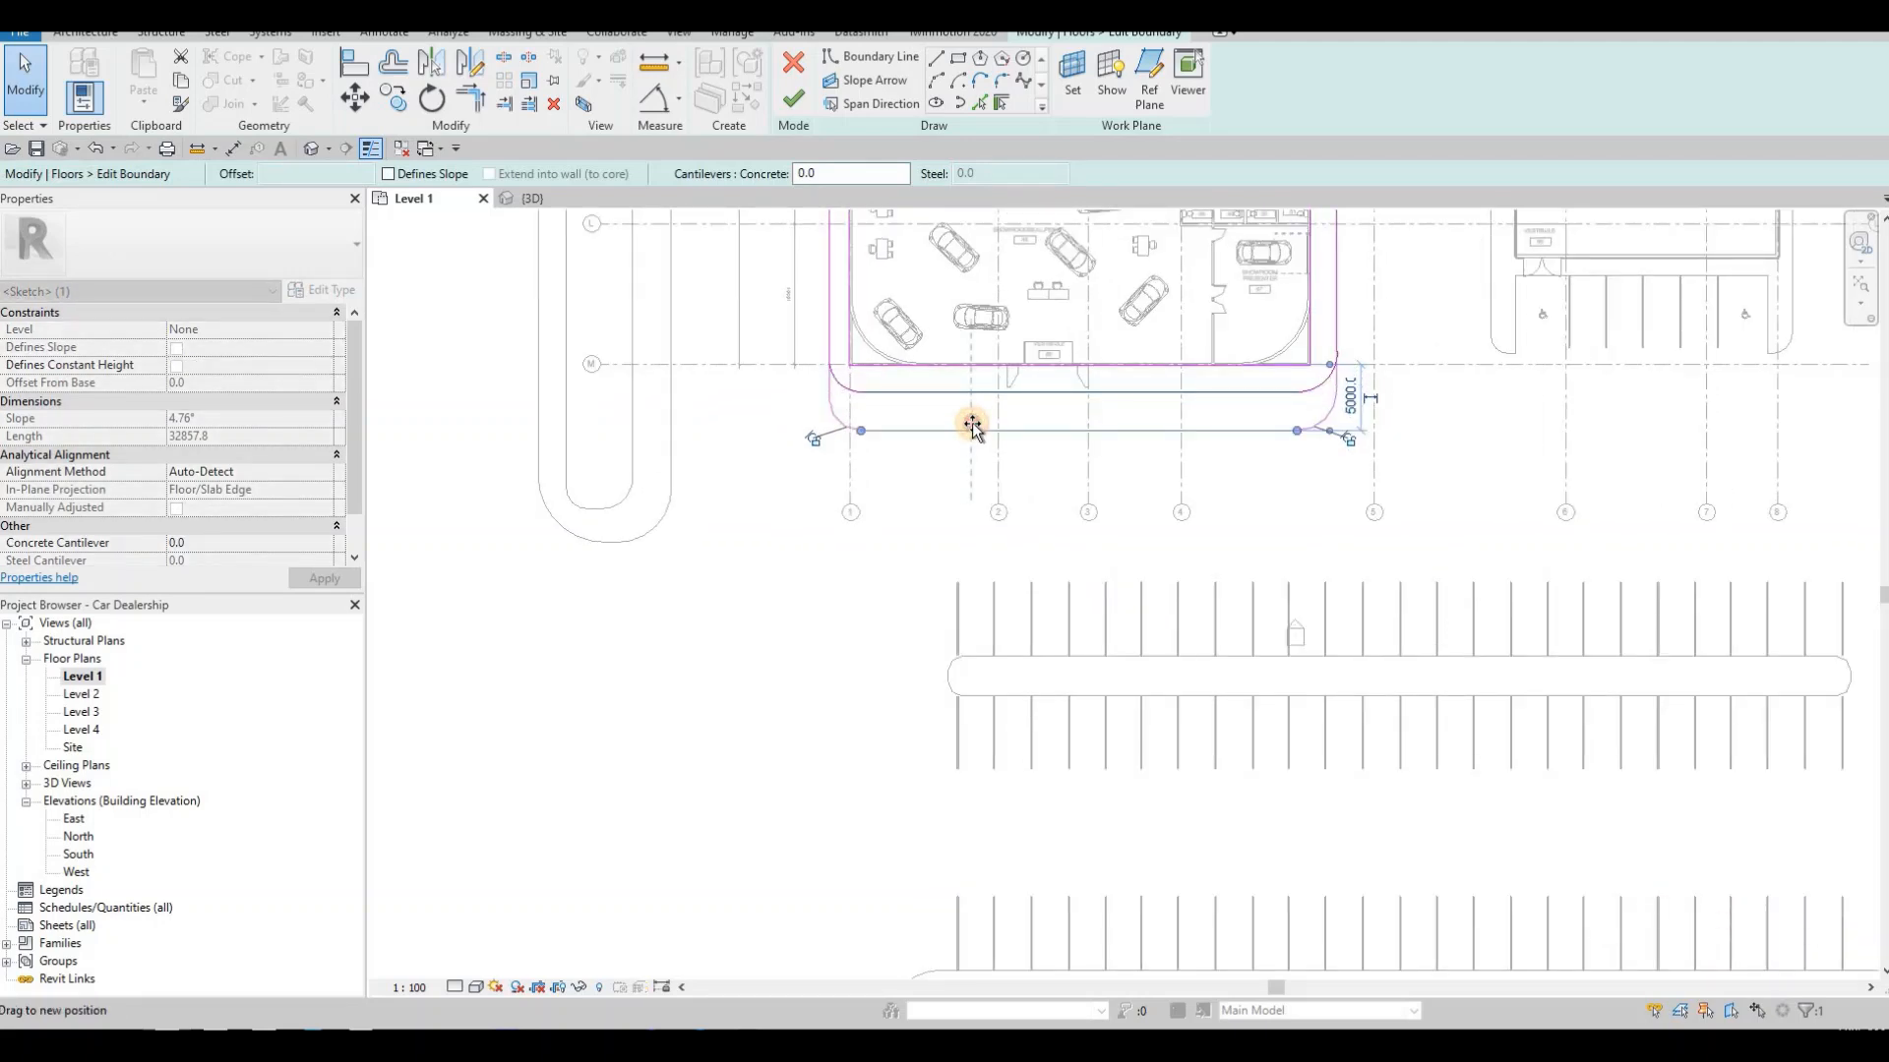
{"action": "left_click_drag", "start_coordinate": [973, 423], "coordinate": [973, 417]}
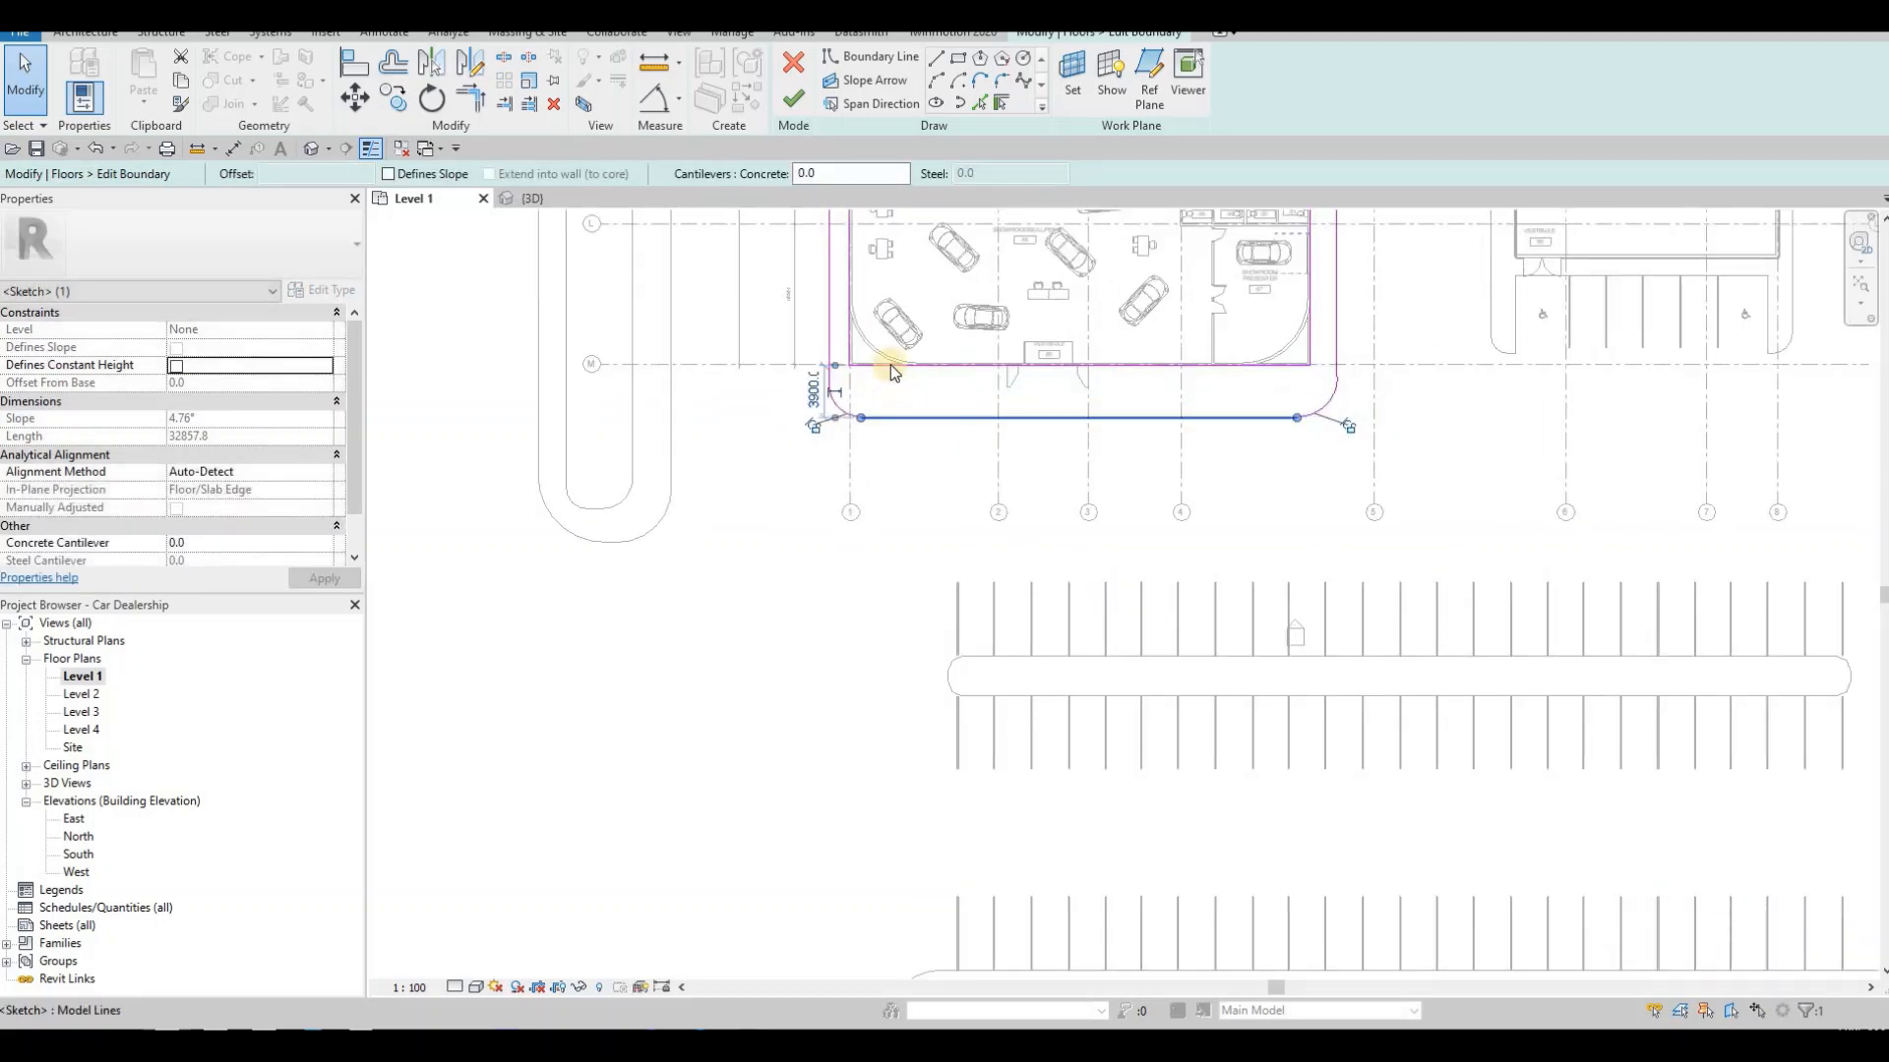
- Add boundary arcs to the FLOOR 3 walkway by picking the outer faces of the two curved front showroom walls
{"action": "scroll", "coordinate": [852, 356], "scroll_direction": "up", "scroll_amount": 5}
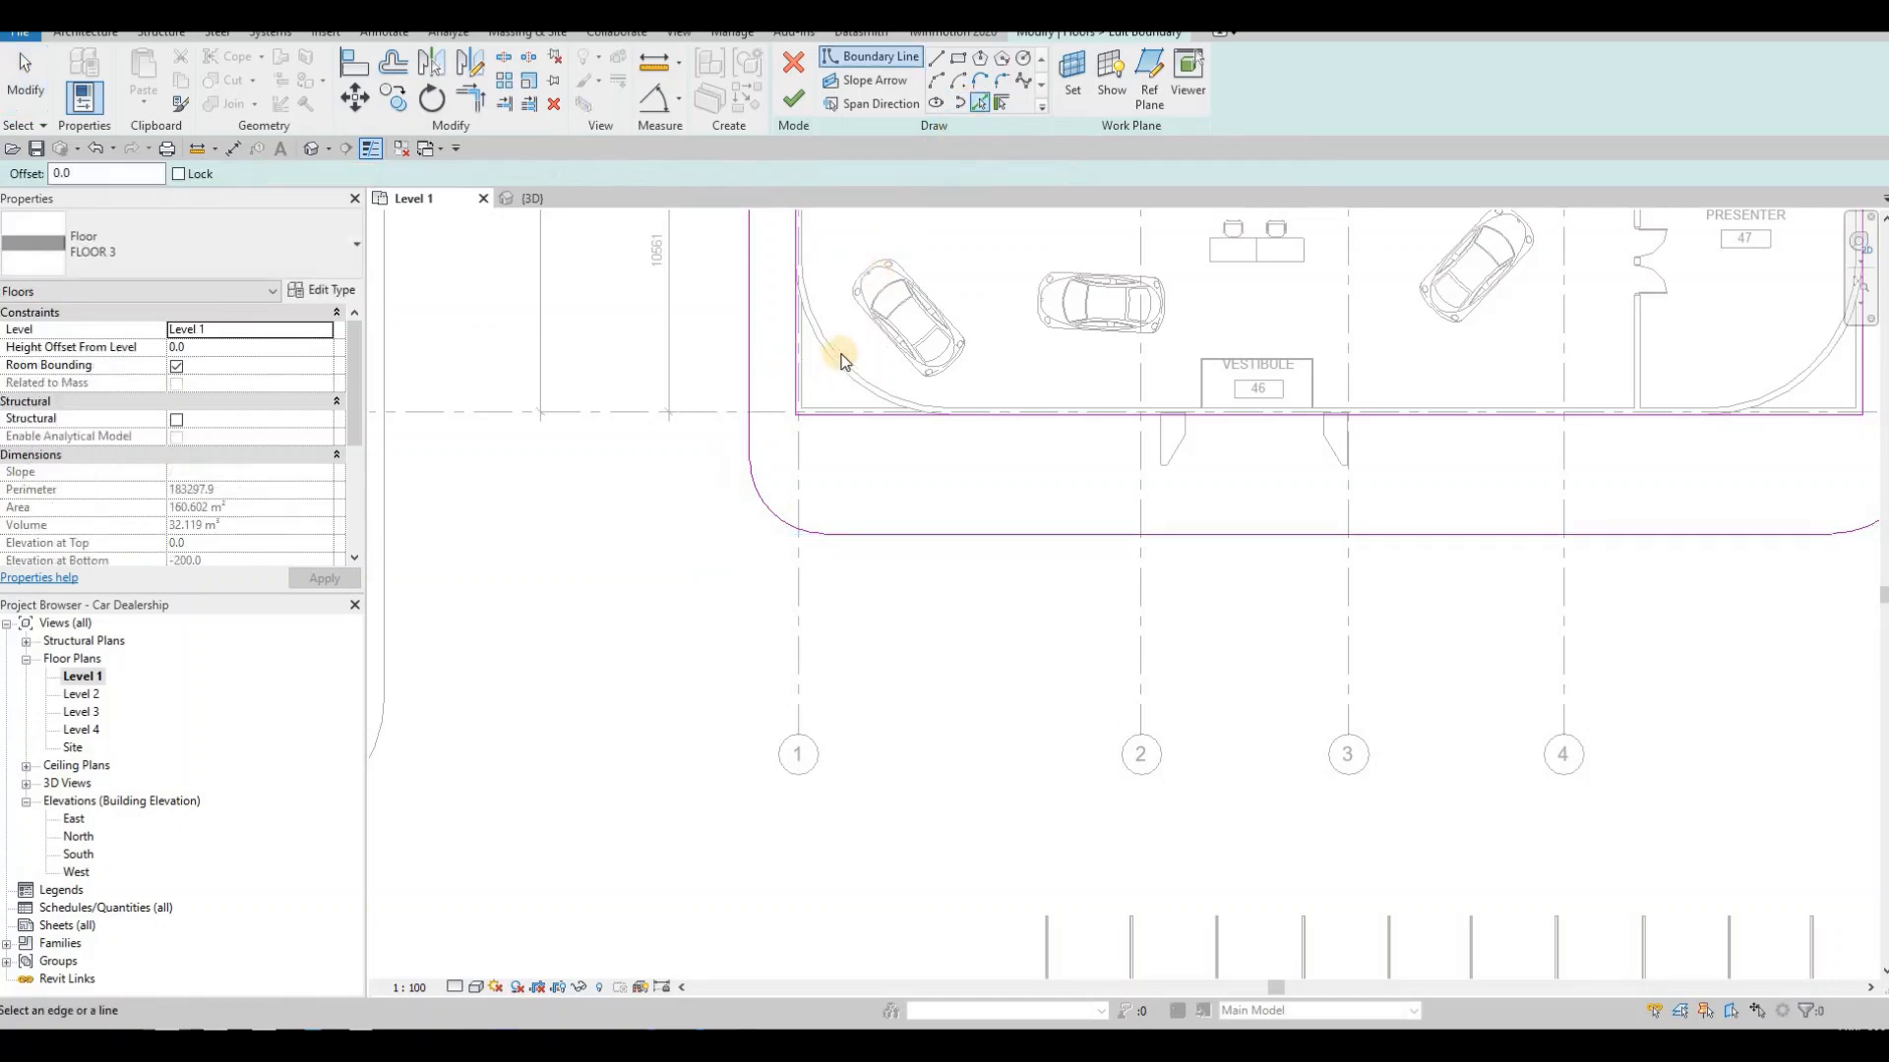
{"action": "left_click", "coordinate": [1247, 387]}
{"action": "scroll", "coordinate": [1308, 363], "scroll_direction": "right", "scroll_amount": 5}
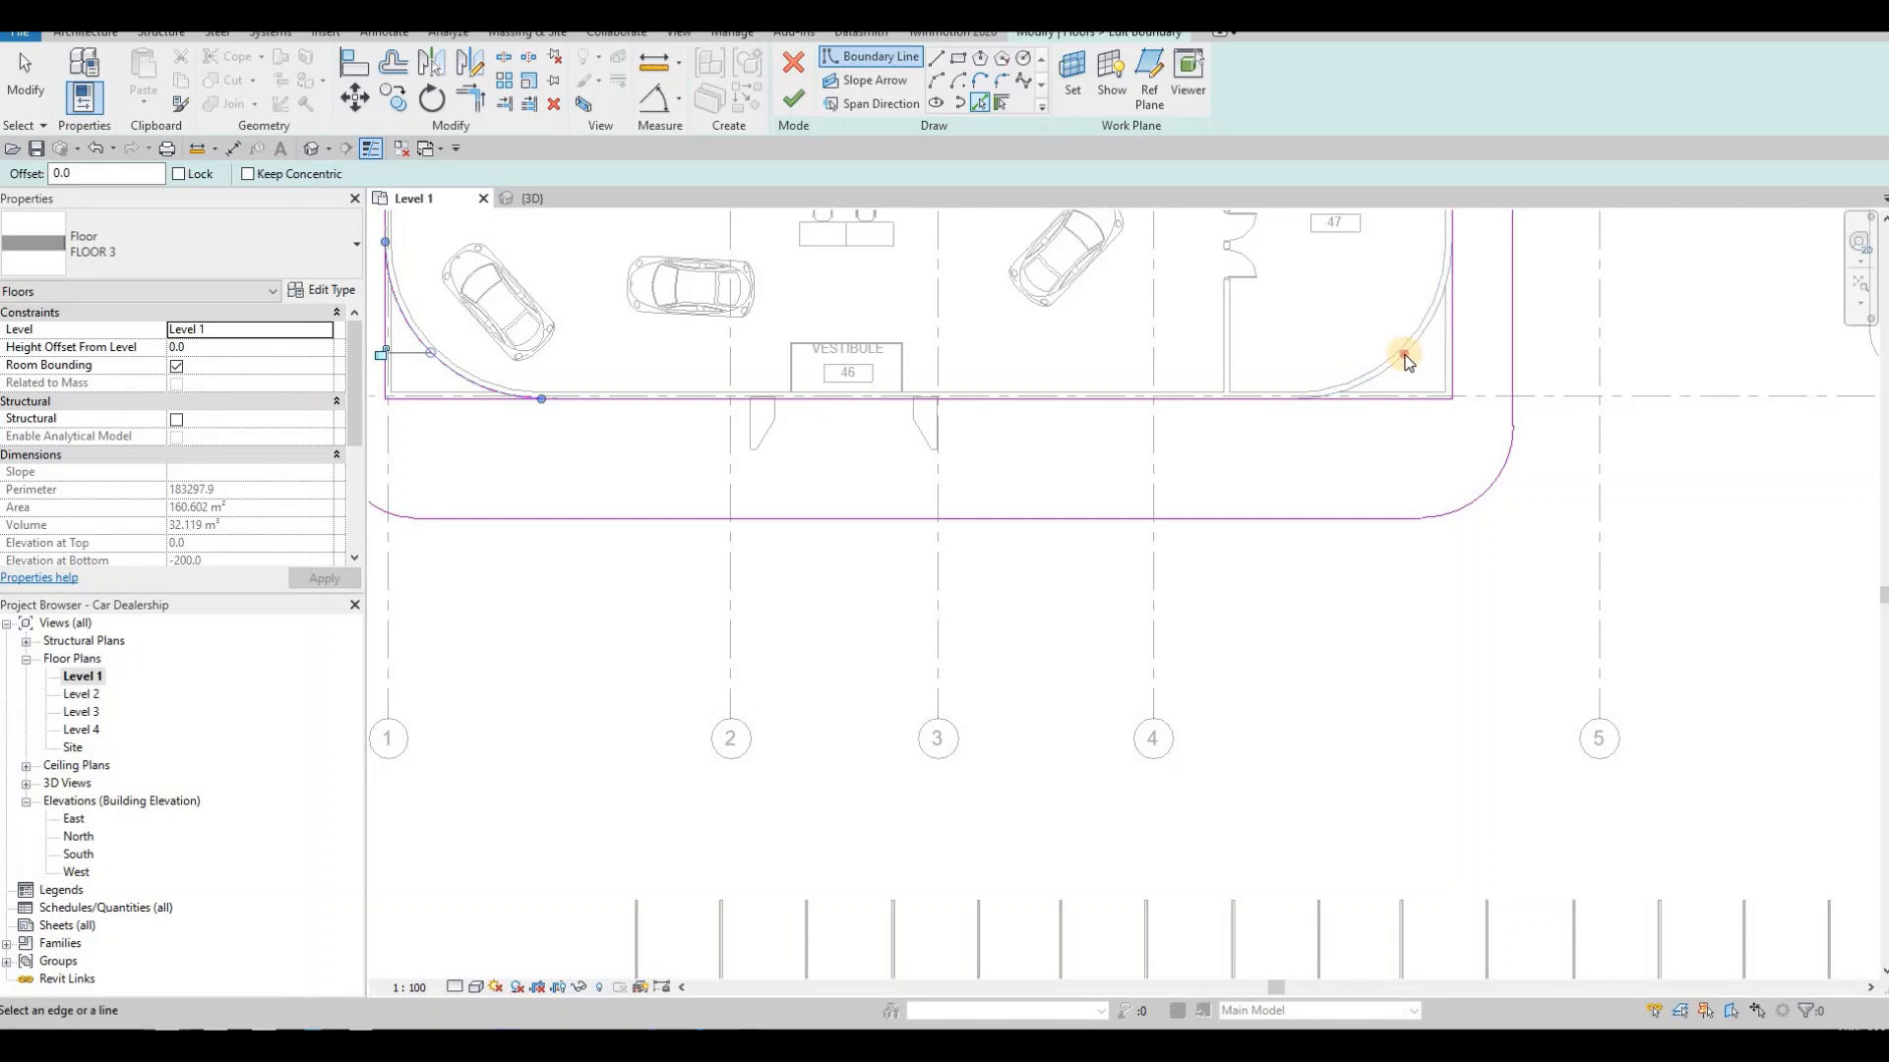
{"action": "left_click", "coordinate": [1405, 355]}
{"action": "middle_click_drag", "start_coordinate": [1328, 445], "coordinate": [1497, 478]}
{"action": "scroll", "coordinate": [1497, 478], "scroll_direction": "down", "scroll_amount": 1}
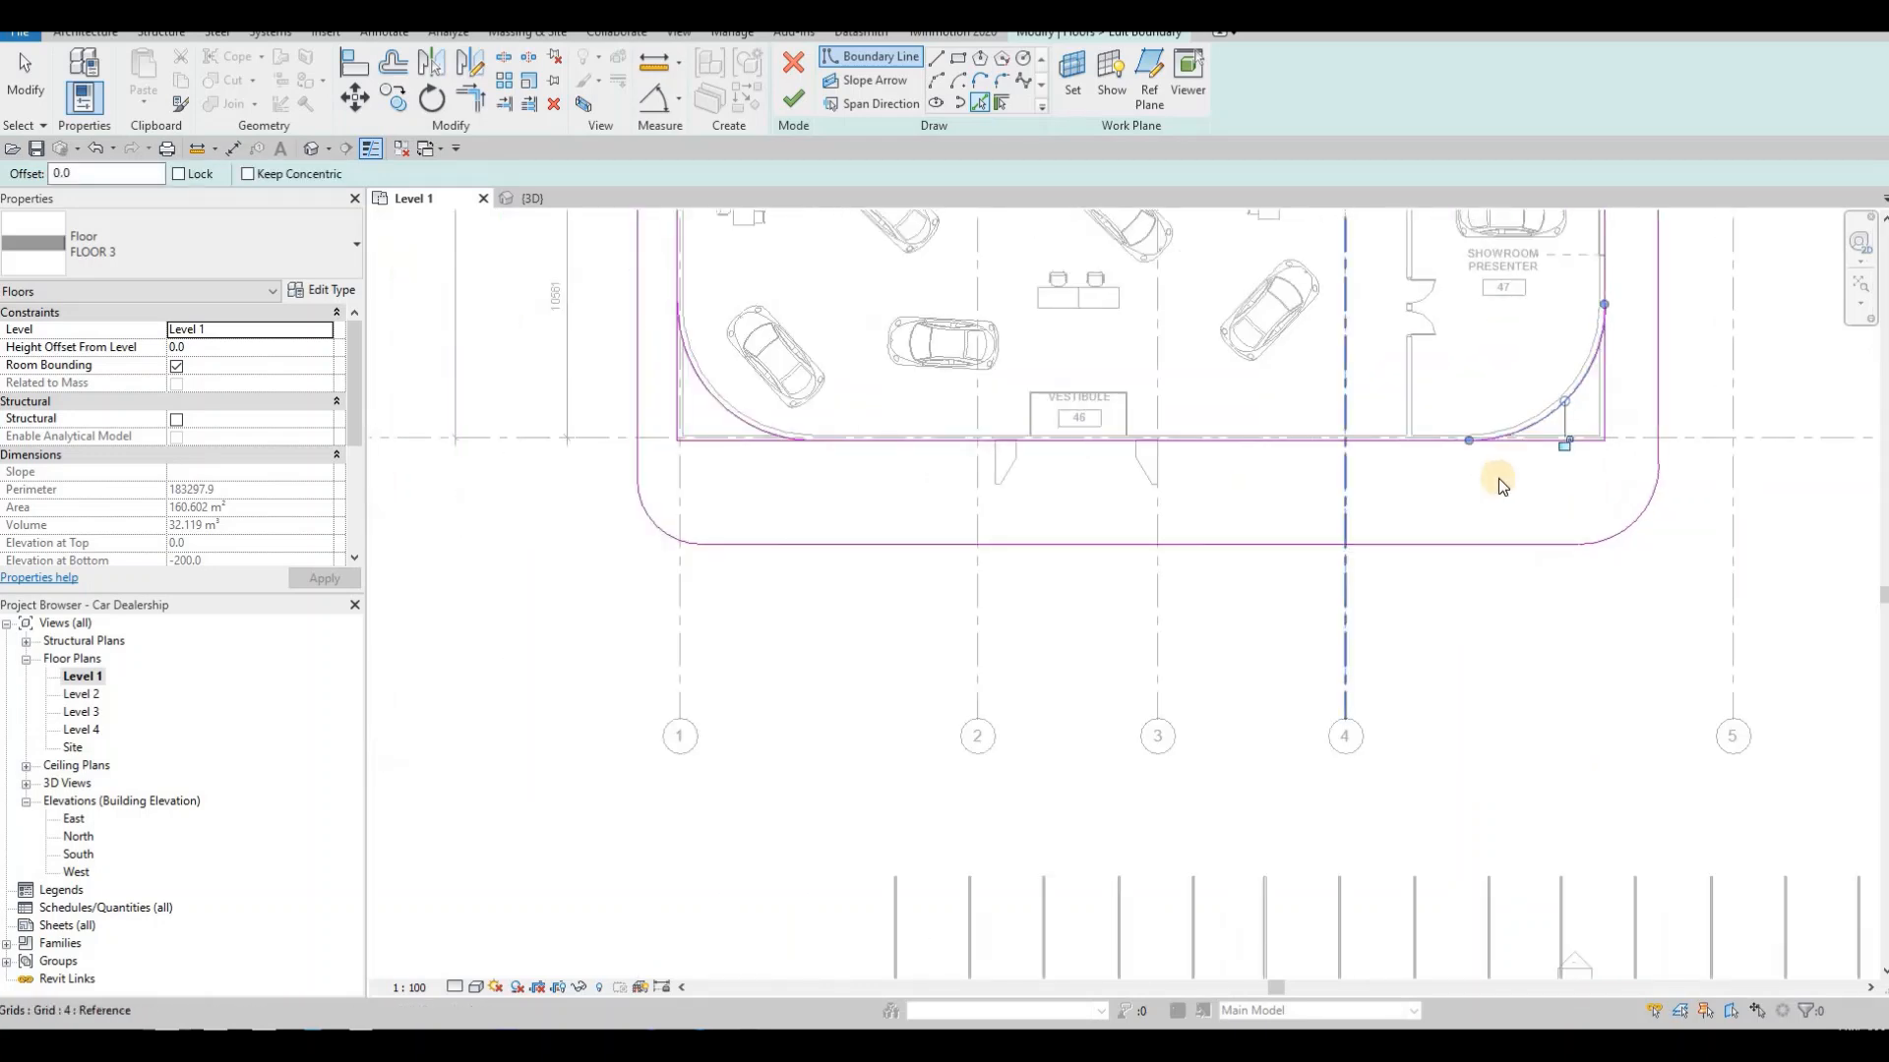
- Trim the walkway's straight inner boundary lines to the two corner arcs and finish the FLOOR 3 boundary edit
{"action": "key", "text": "Escape"}
{"action": "key", "text": "Escape"}
{"action": "key", "text": "t"}
{"action": "key", "text": "r"}
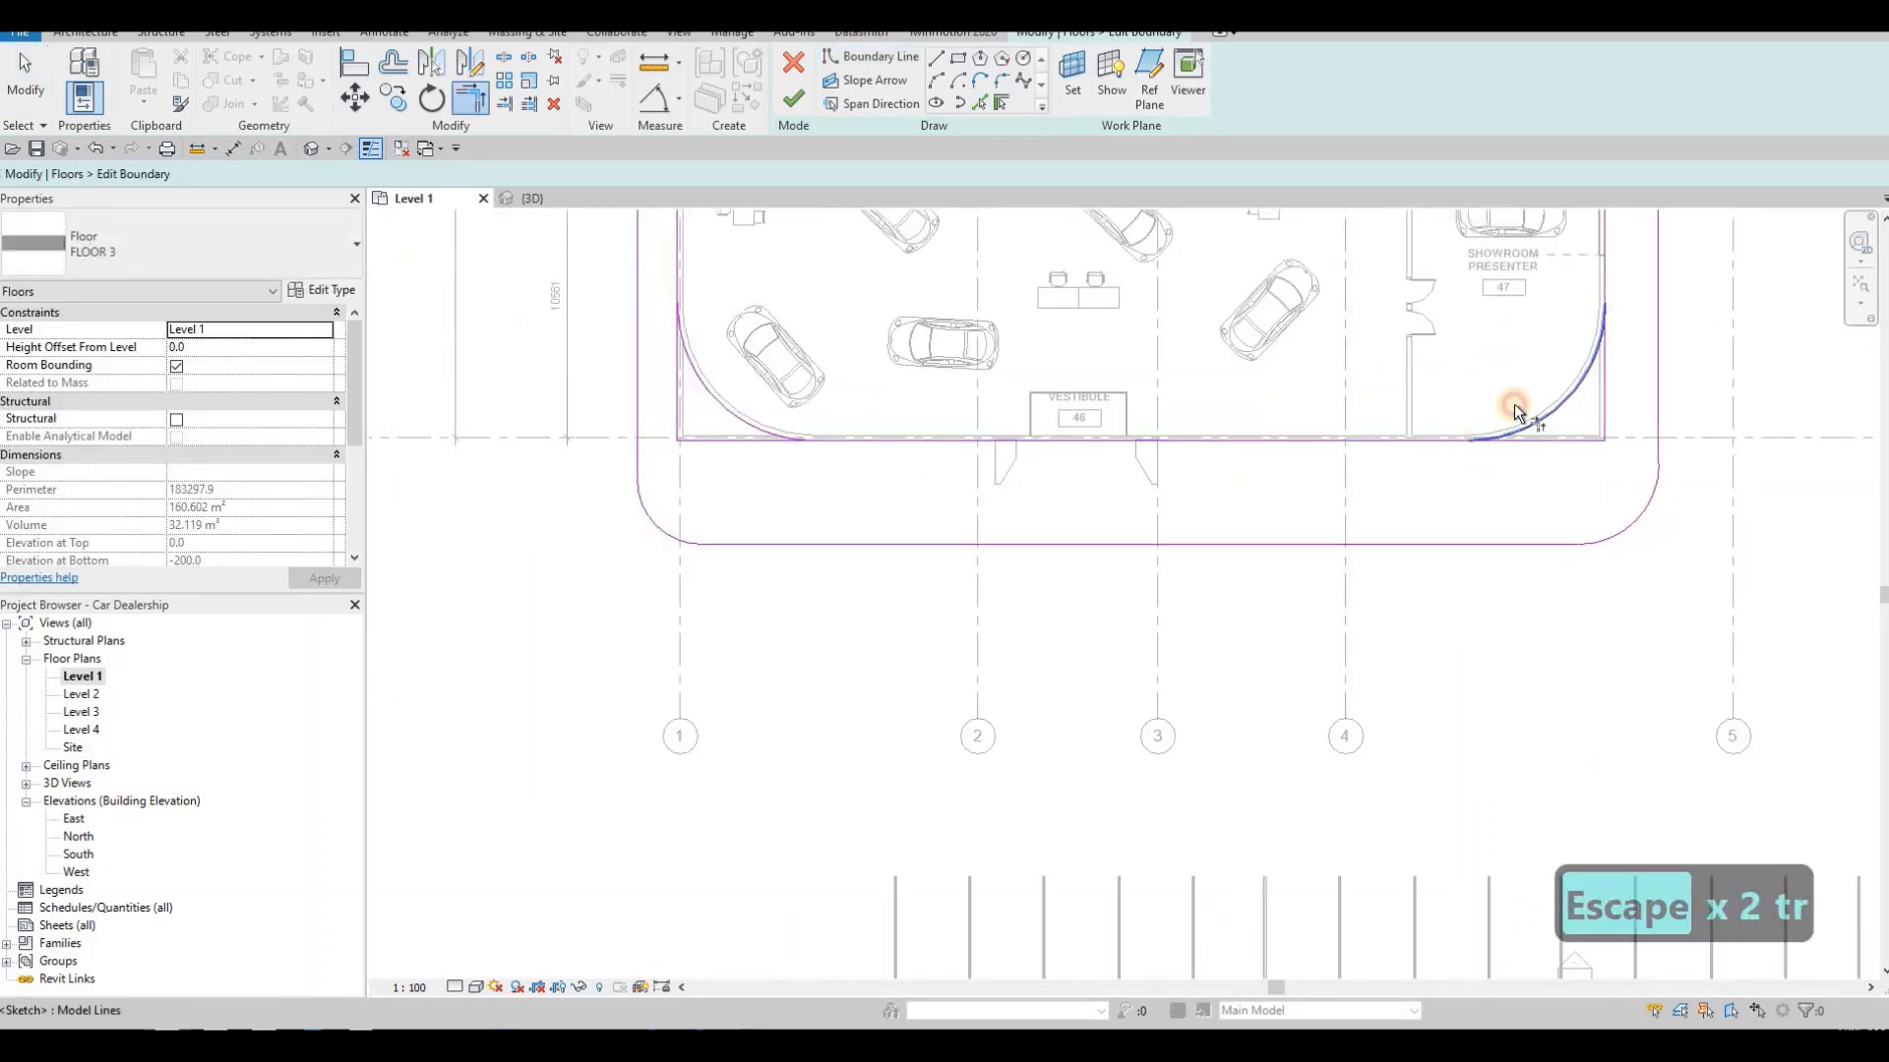
{"action": "left_click", "coordinate": [1514, 411]}
{"action": "left_click", "coordinate": [882, 443]}
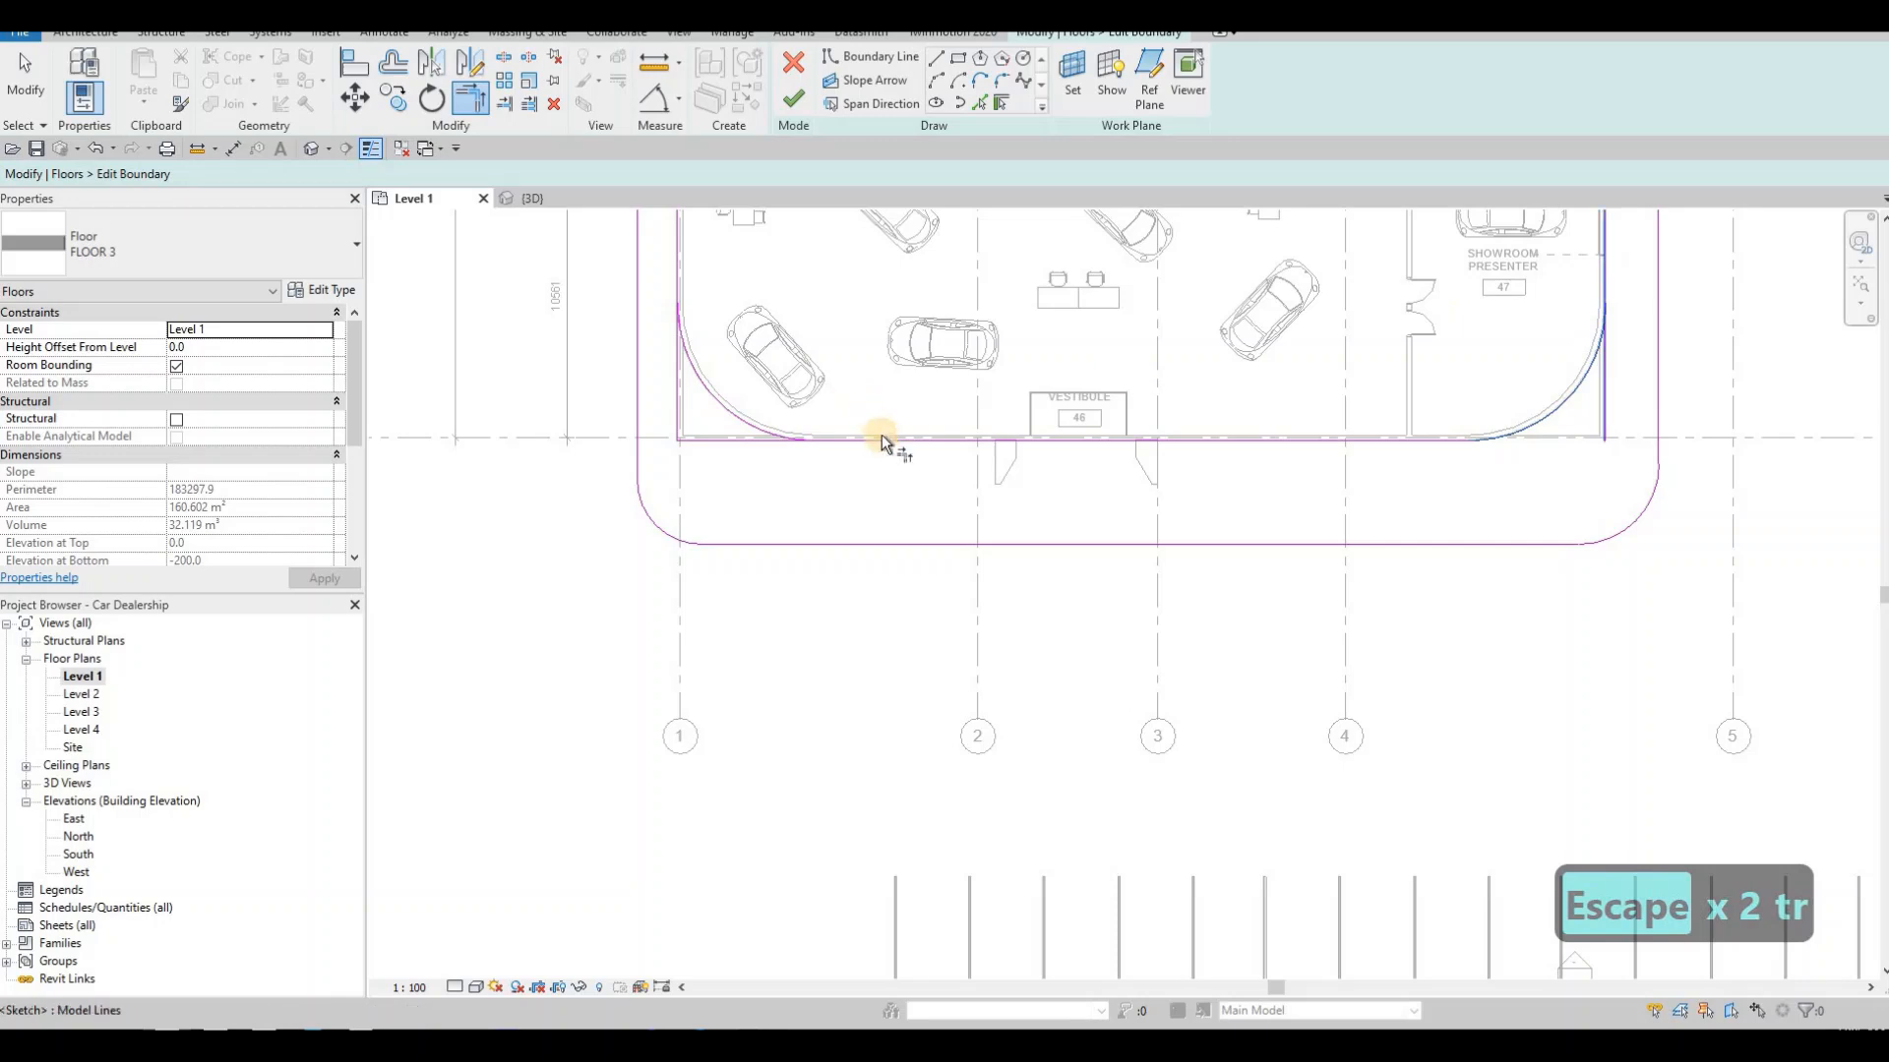
{"action": "left_click", "coordinate": [774, 438]}
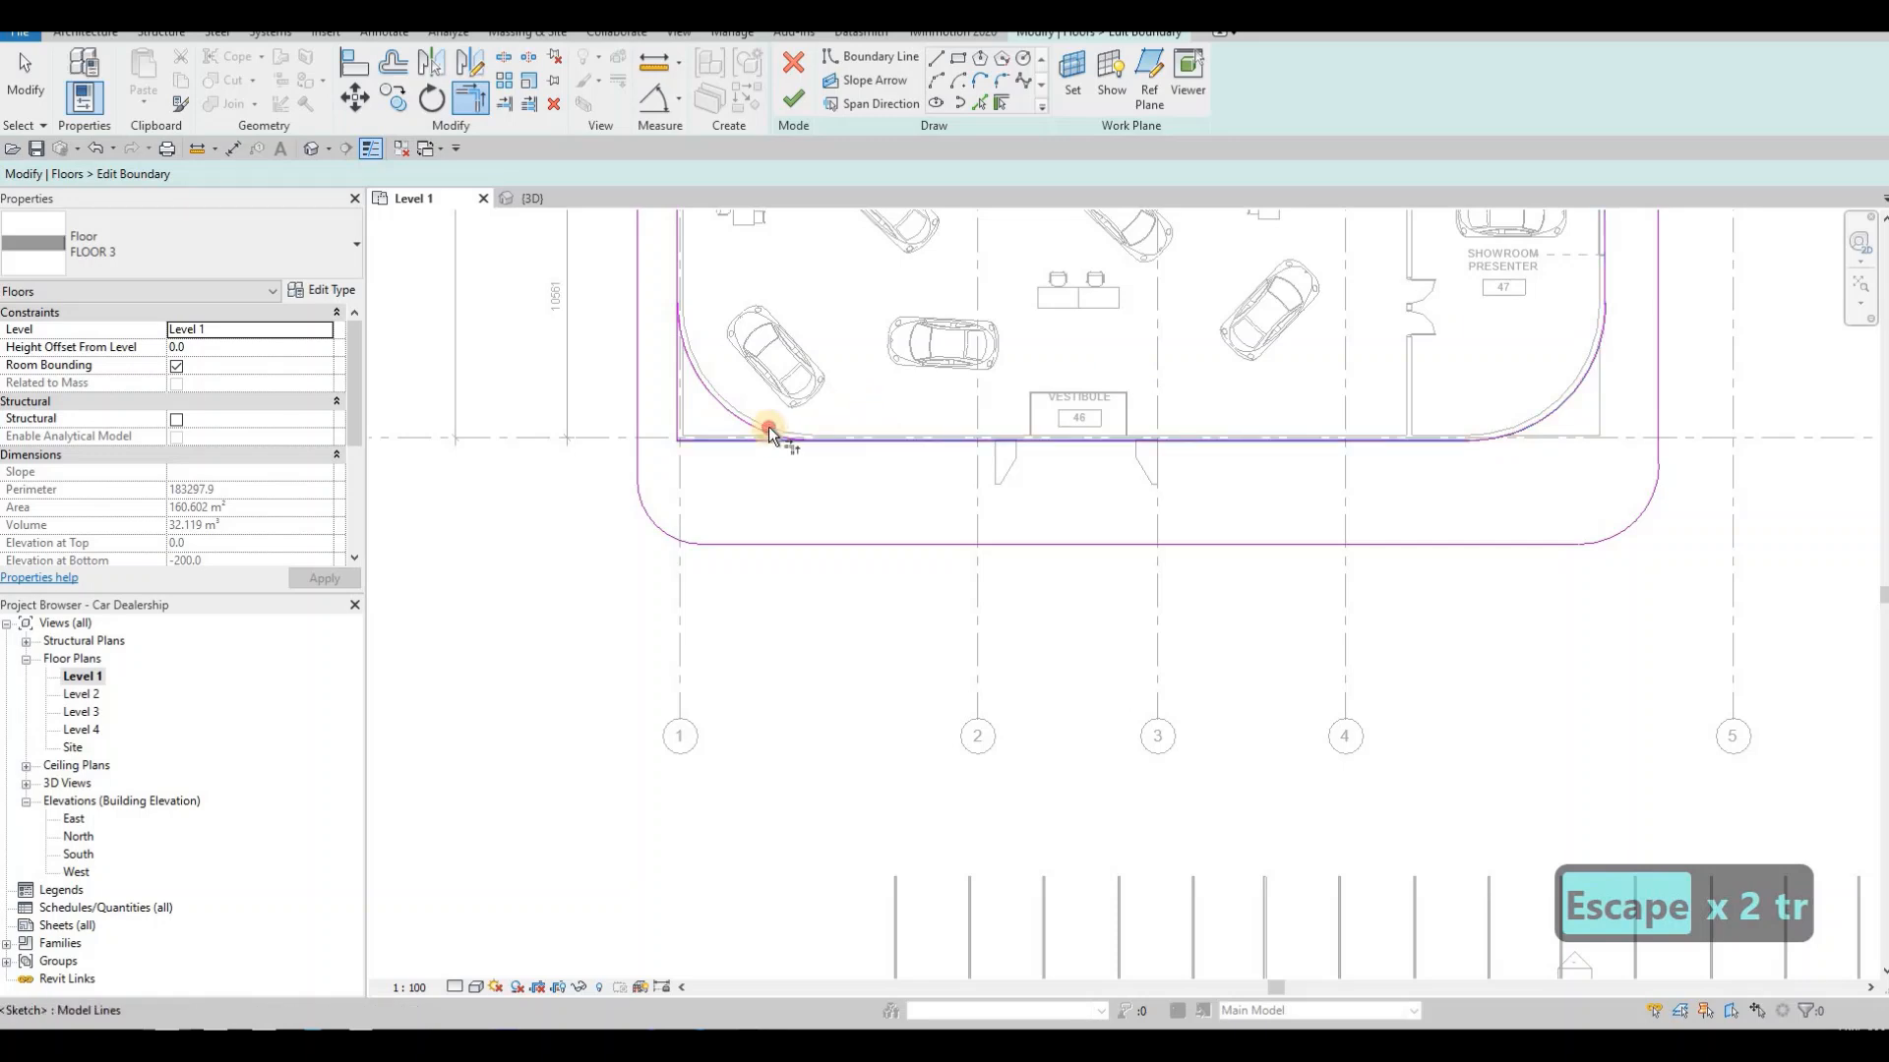
{"action": "left_click", "coordinate": [670, 287]}
{"action": "left_click", "coordinate": [792, 99]}
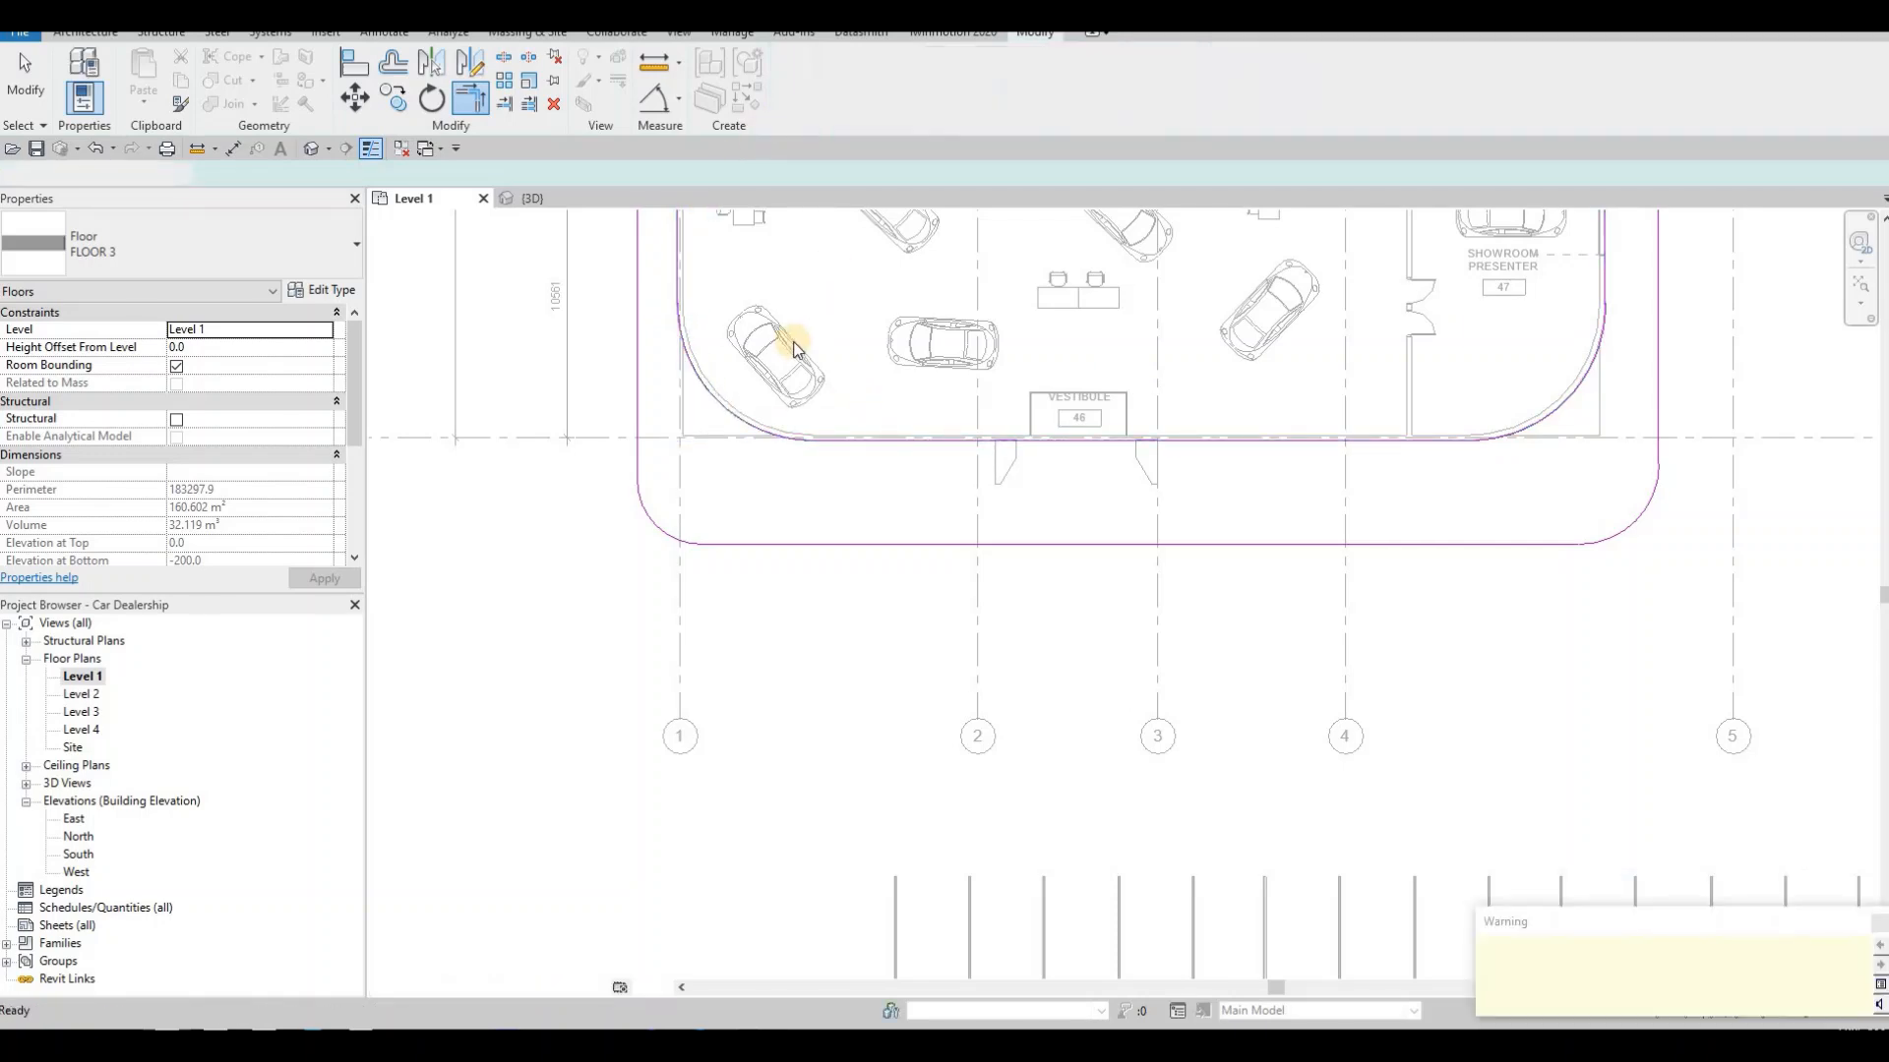
{"action": "key", "text": "Escape"}
{"action": "key", "text": "Escape"}
{"action": "key", "text": "Escape"}
- Edit the showroom's FLOOR 1 boundary and add arcs picked along the two curved front corner walls
{"action": "key", "text": "Tab"}
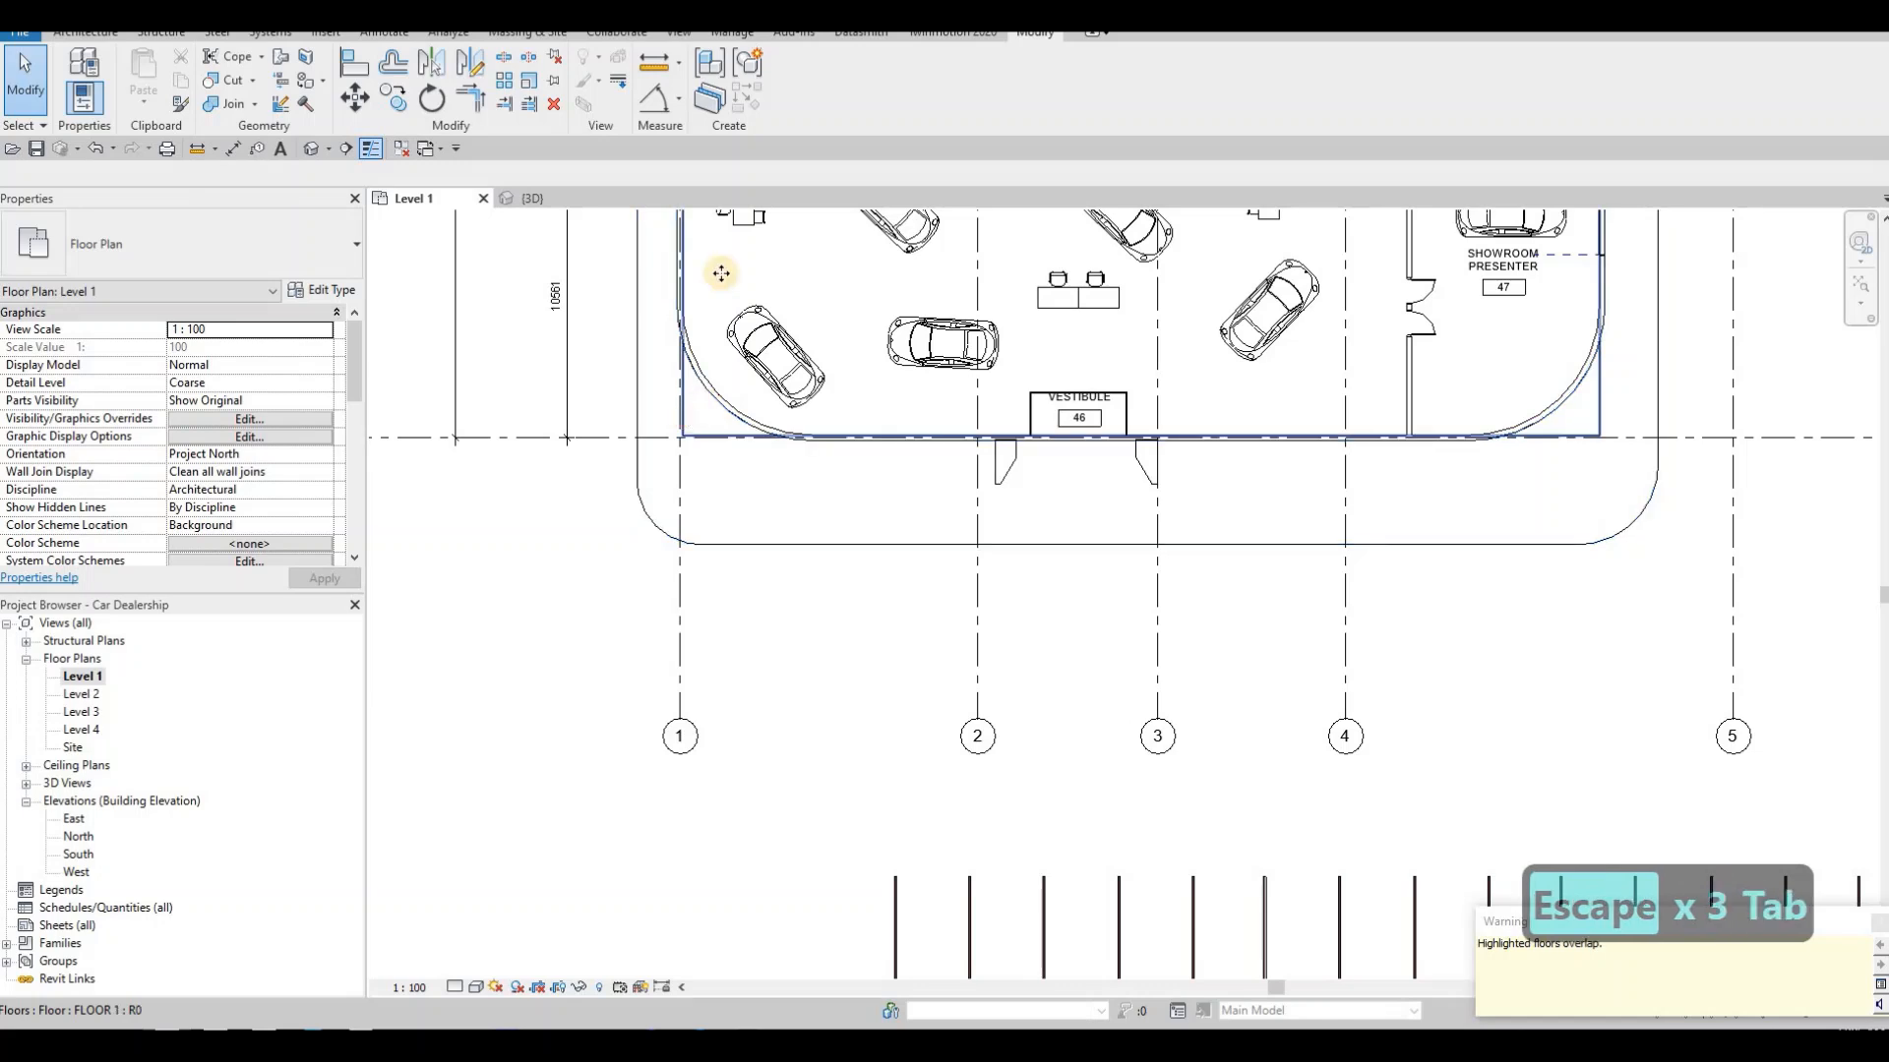
{"action": "left_click", "coordinate": [721, 273]}
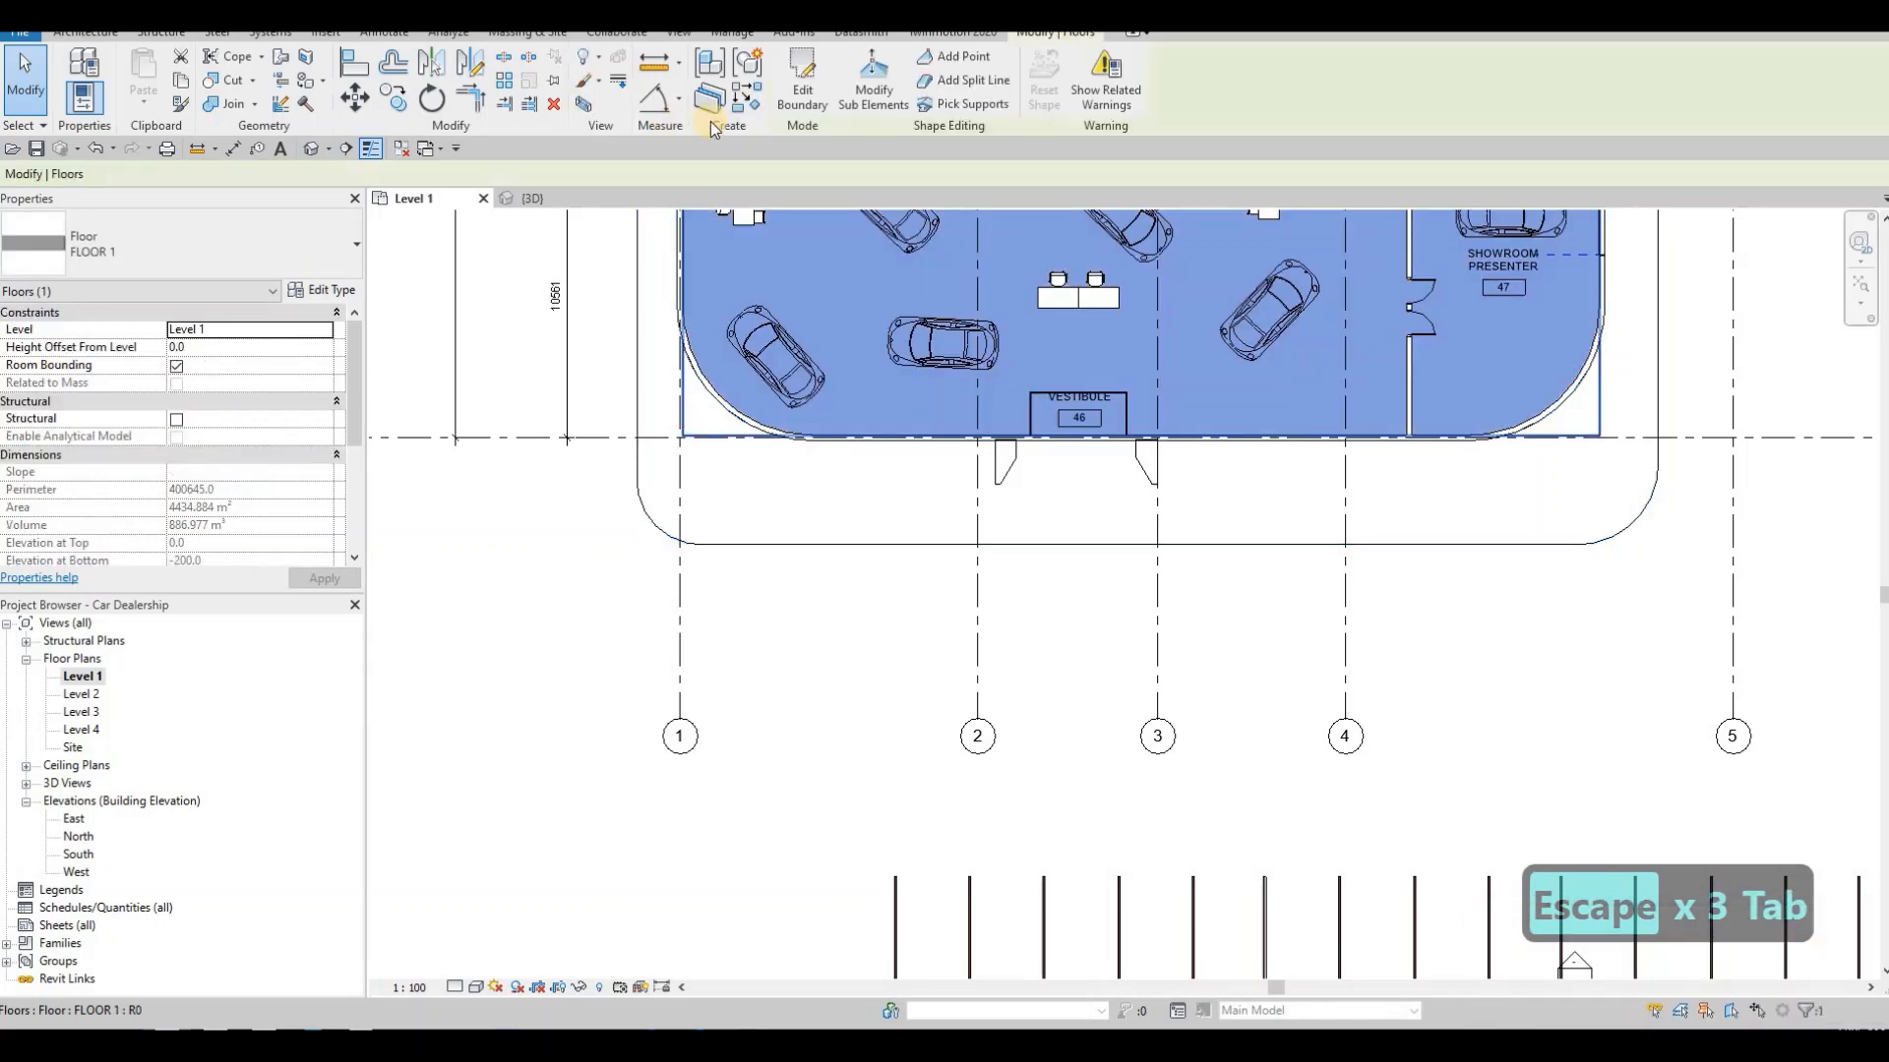
{"action": "double_click", "coordinate": [889, 236]}
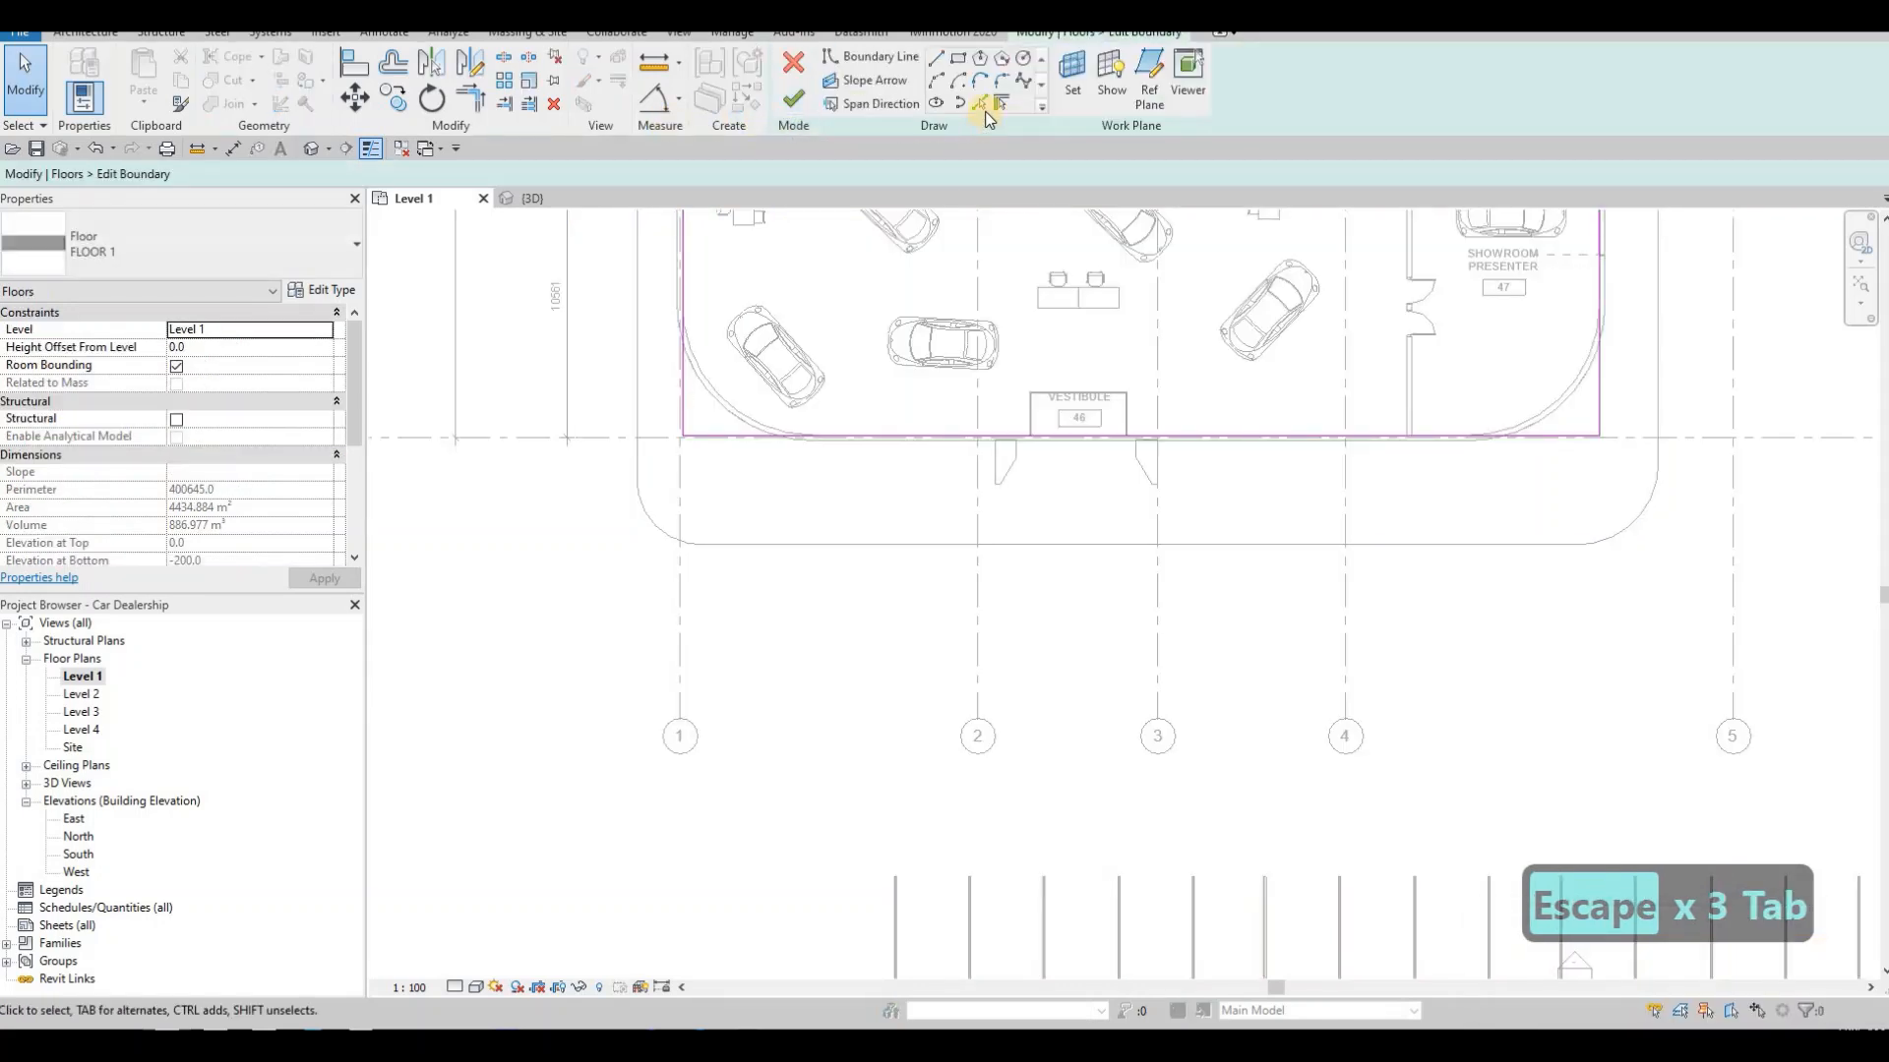
{"action": "left_click", "coordinate": [720, 391]}
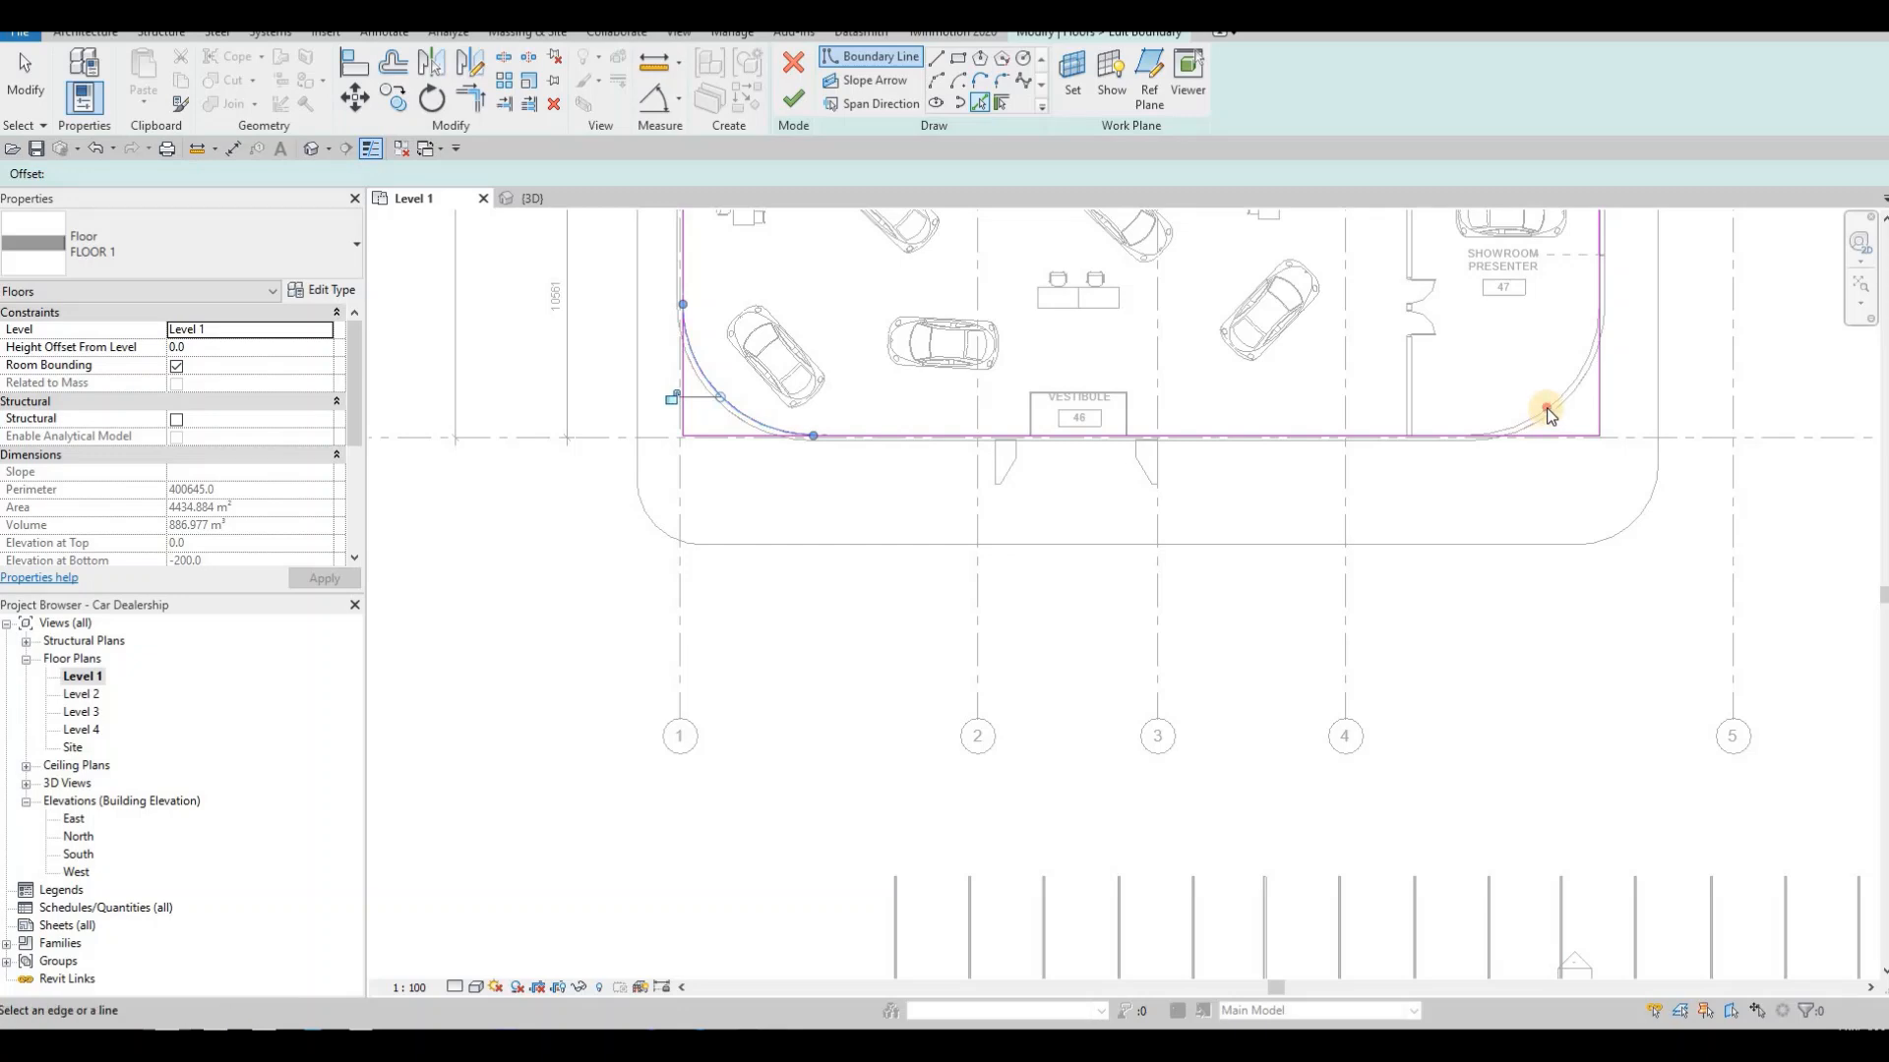
{"action": "left_click", "coordinate": [1546, 411]}
- Trim the FLOOR 1 boundary's side and front lines to the two corner arcs and finish the boundary edit
{"action": "key", "text": "Escape"}
{"action": "key", "text": "Escape"}
{"action": "key", "text": "t"}
{"action": "key", "text": "r"}
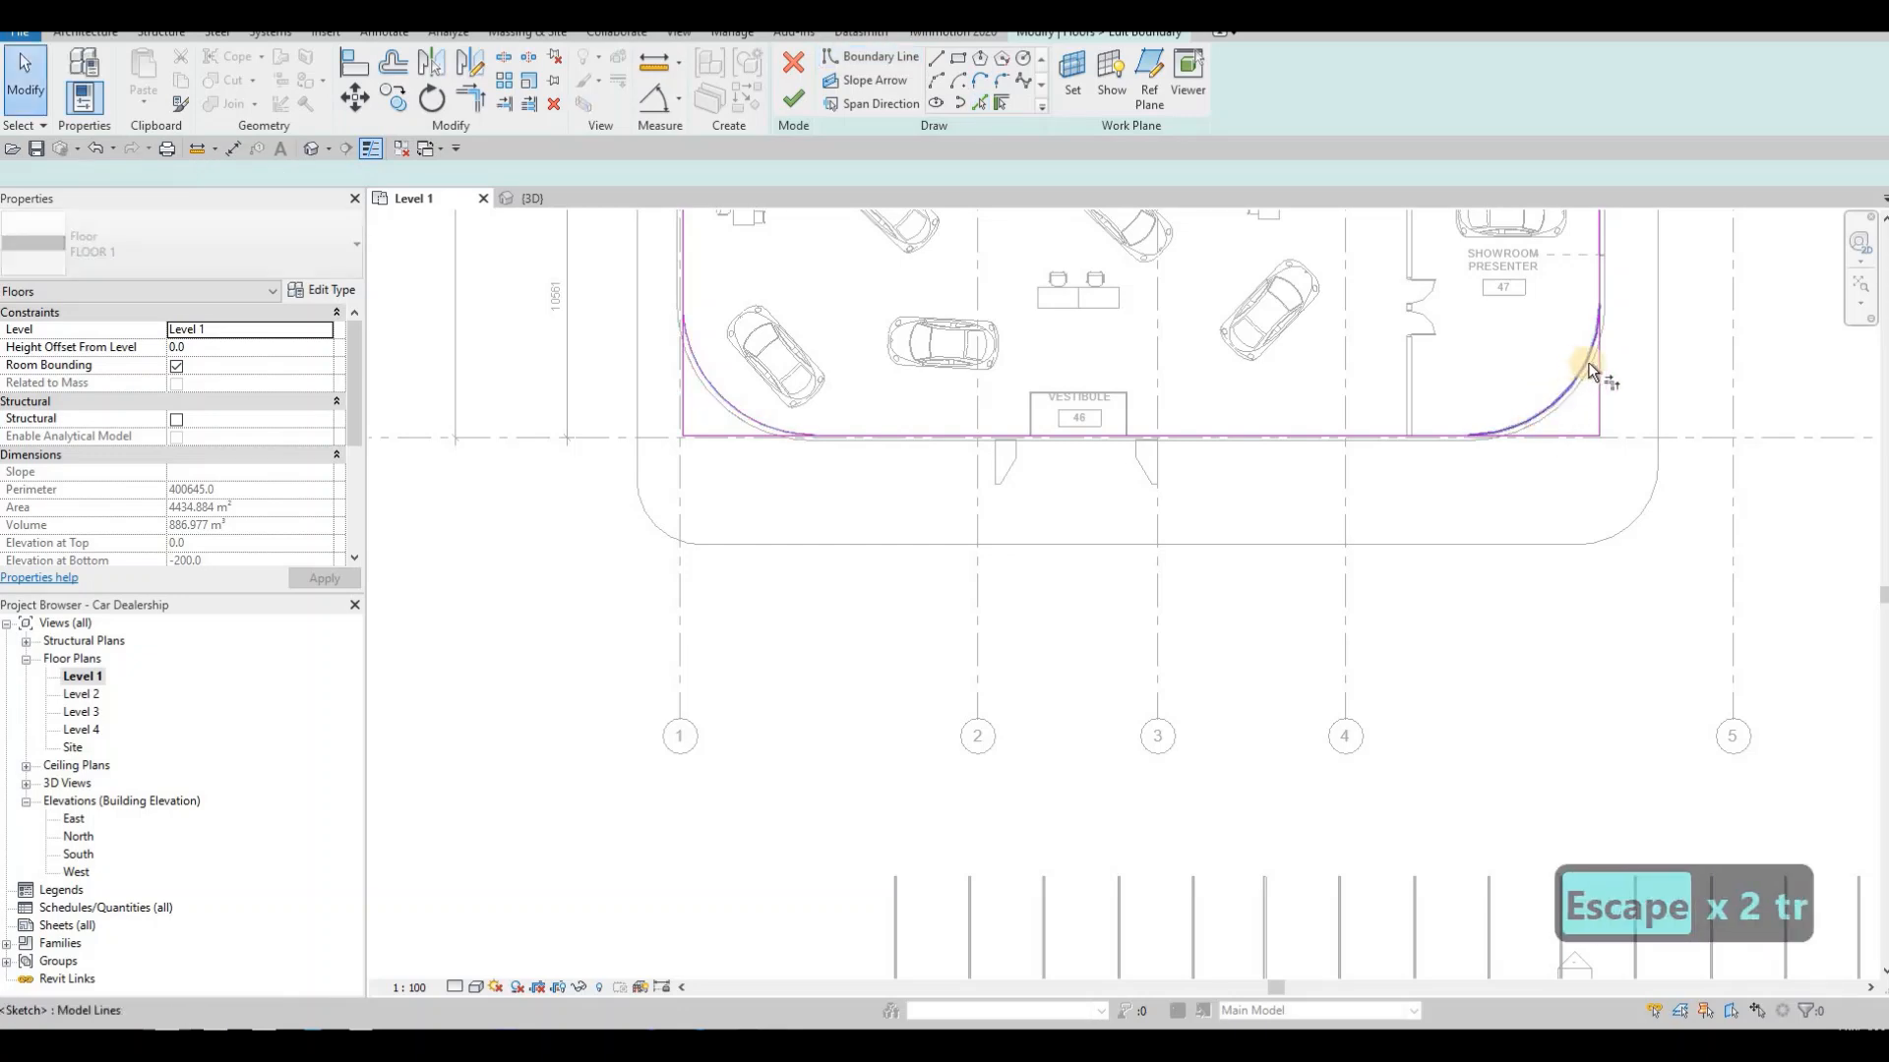
{"action": "left_click", "coordinate": [1605, 275]}
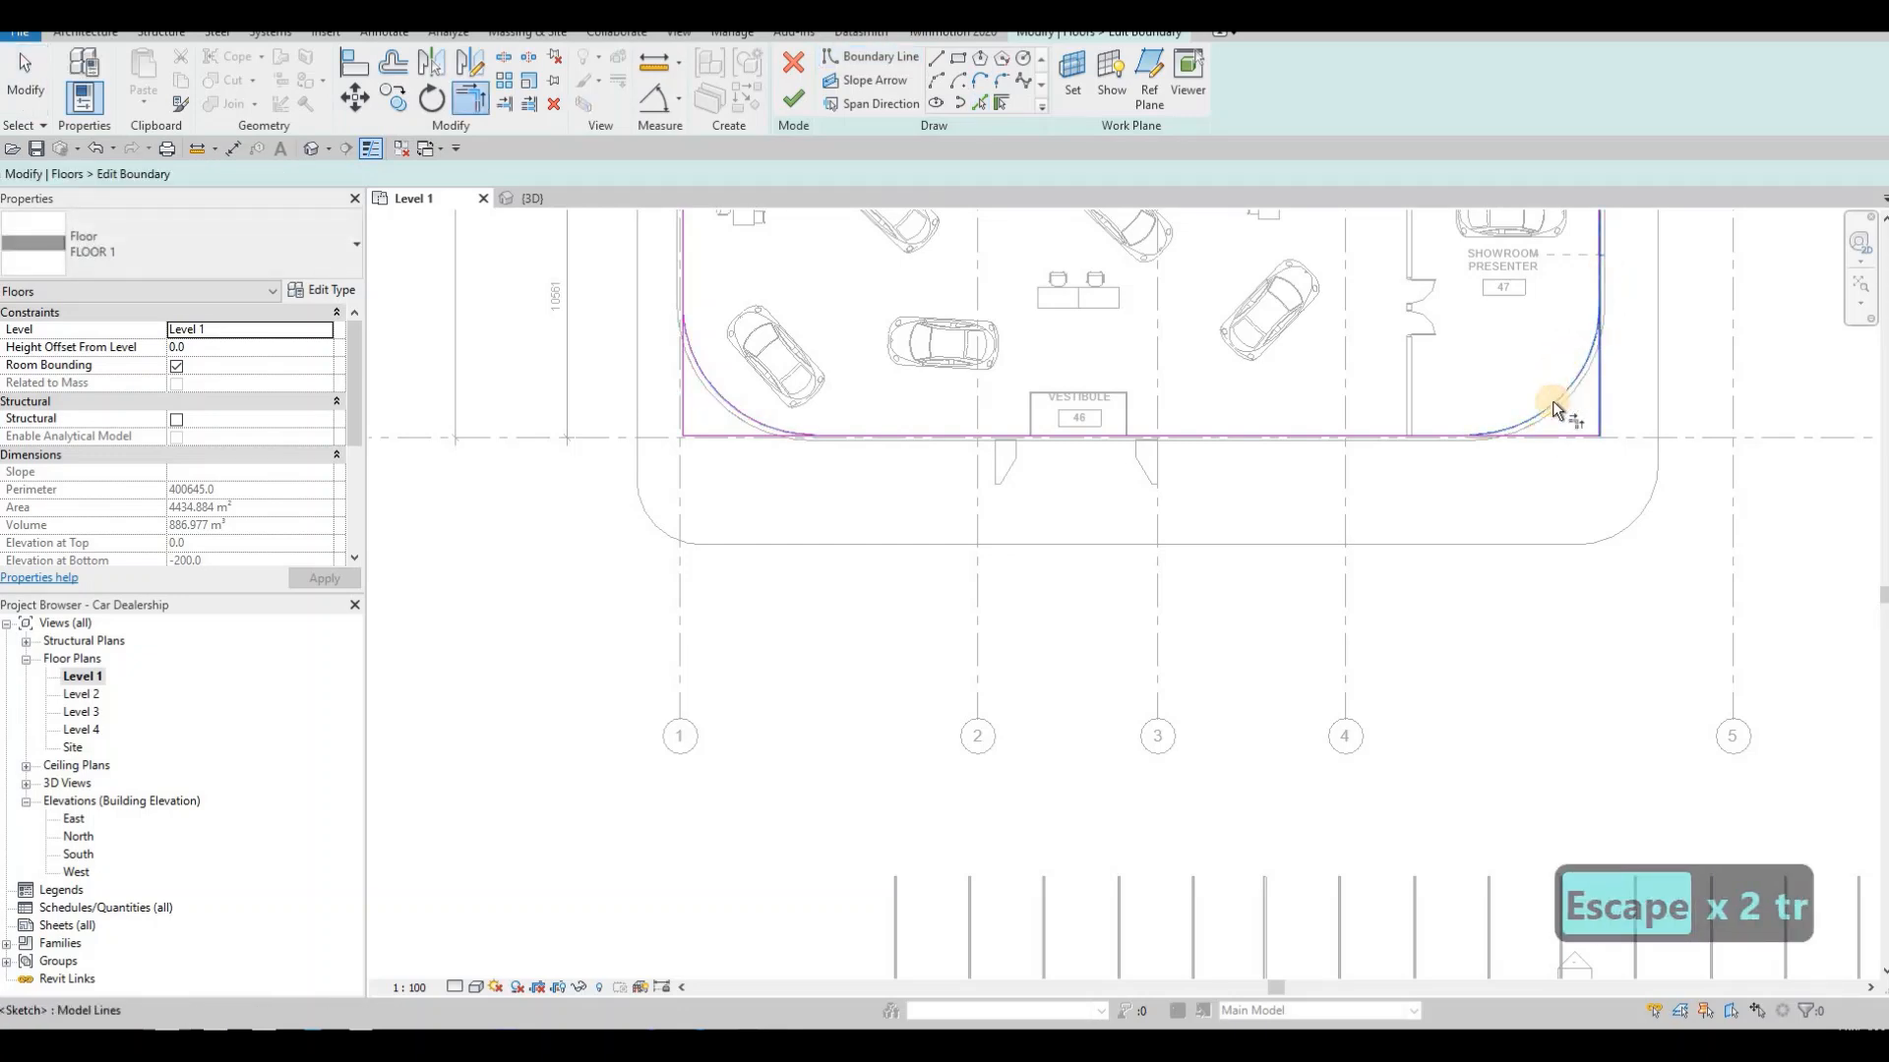
{"action": "left_click", "coordinate": [1473, 430]}
{"action": "left_click", "coordinate": [917, 426]}
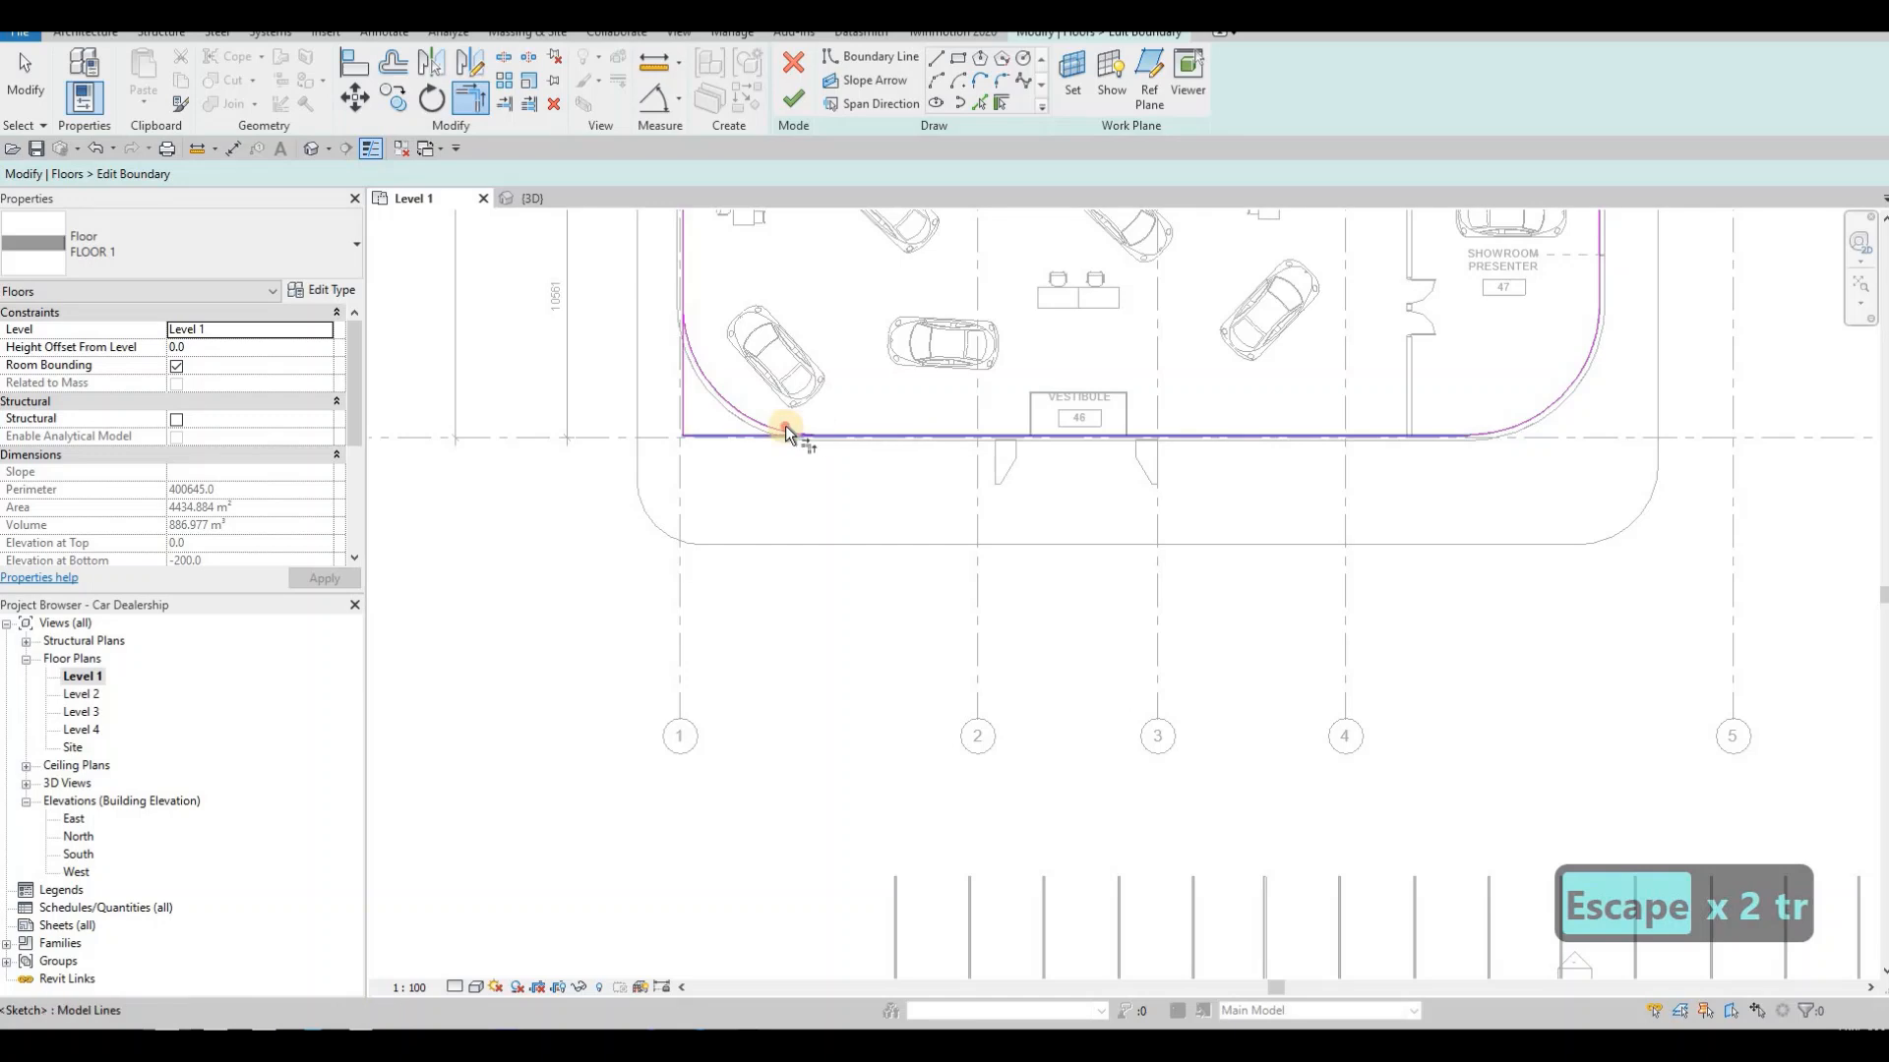
{"action": "left_click", "coordinate": [785, 427]}
{"action": "left_click", "coordinate": [693, 362]}
{"action": "left_click", "coordinate": [687, 311]}
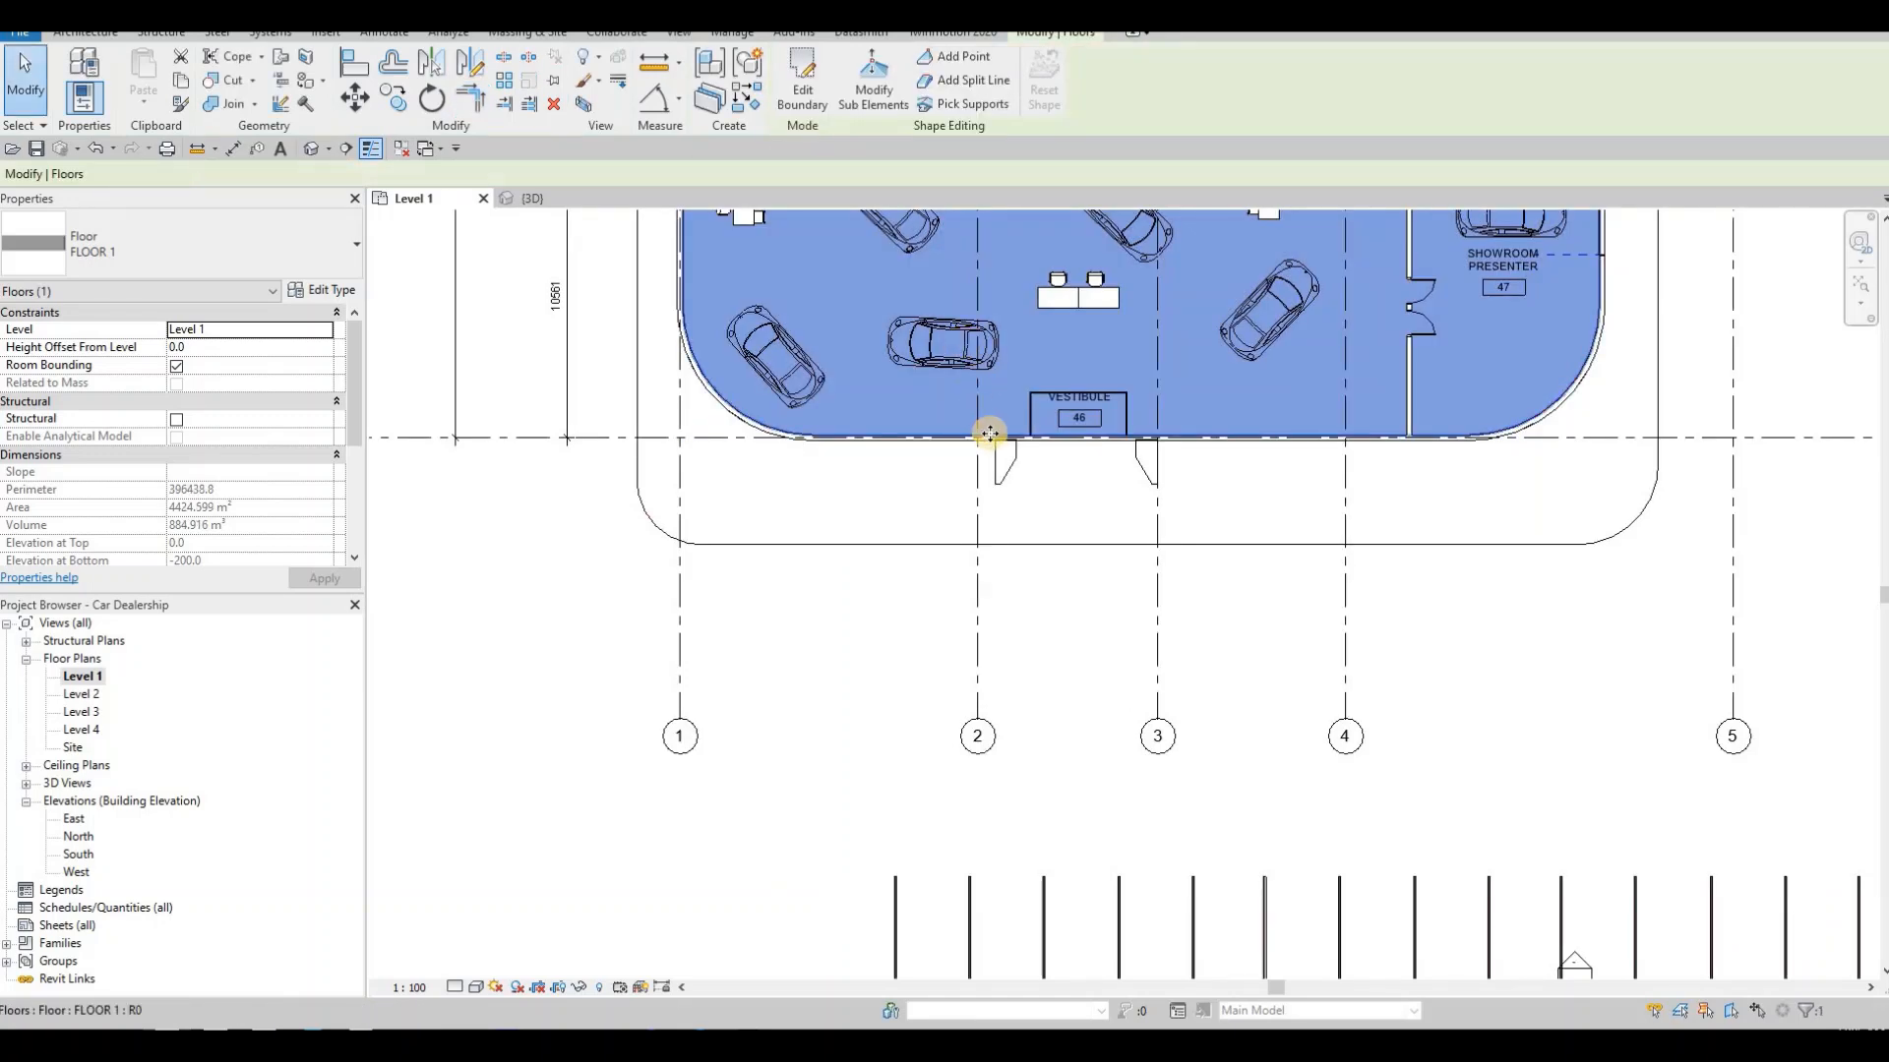
- Edit the footprint of ROOF 2, which projects past the showroom's rounded corner, and pick the curved wall as a boundary arc
{"action": "key", "text": "F1"}
{"action": "middle_click_drag", "start_coordinate": [944, 574], "coordinate": [940, 582]}
{"action": "middle_click_drag", "start_coordinate": [814, 526], "coordinate": [876, 605]}
{"action": "scroll", "coordinate": [876, 605], "scroll_direction": "down", "scroll_amount": 1}
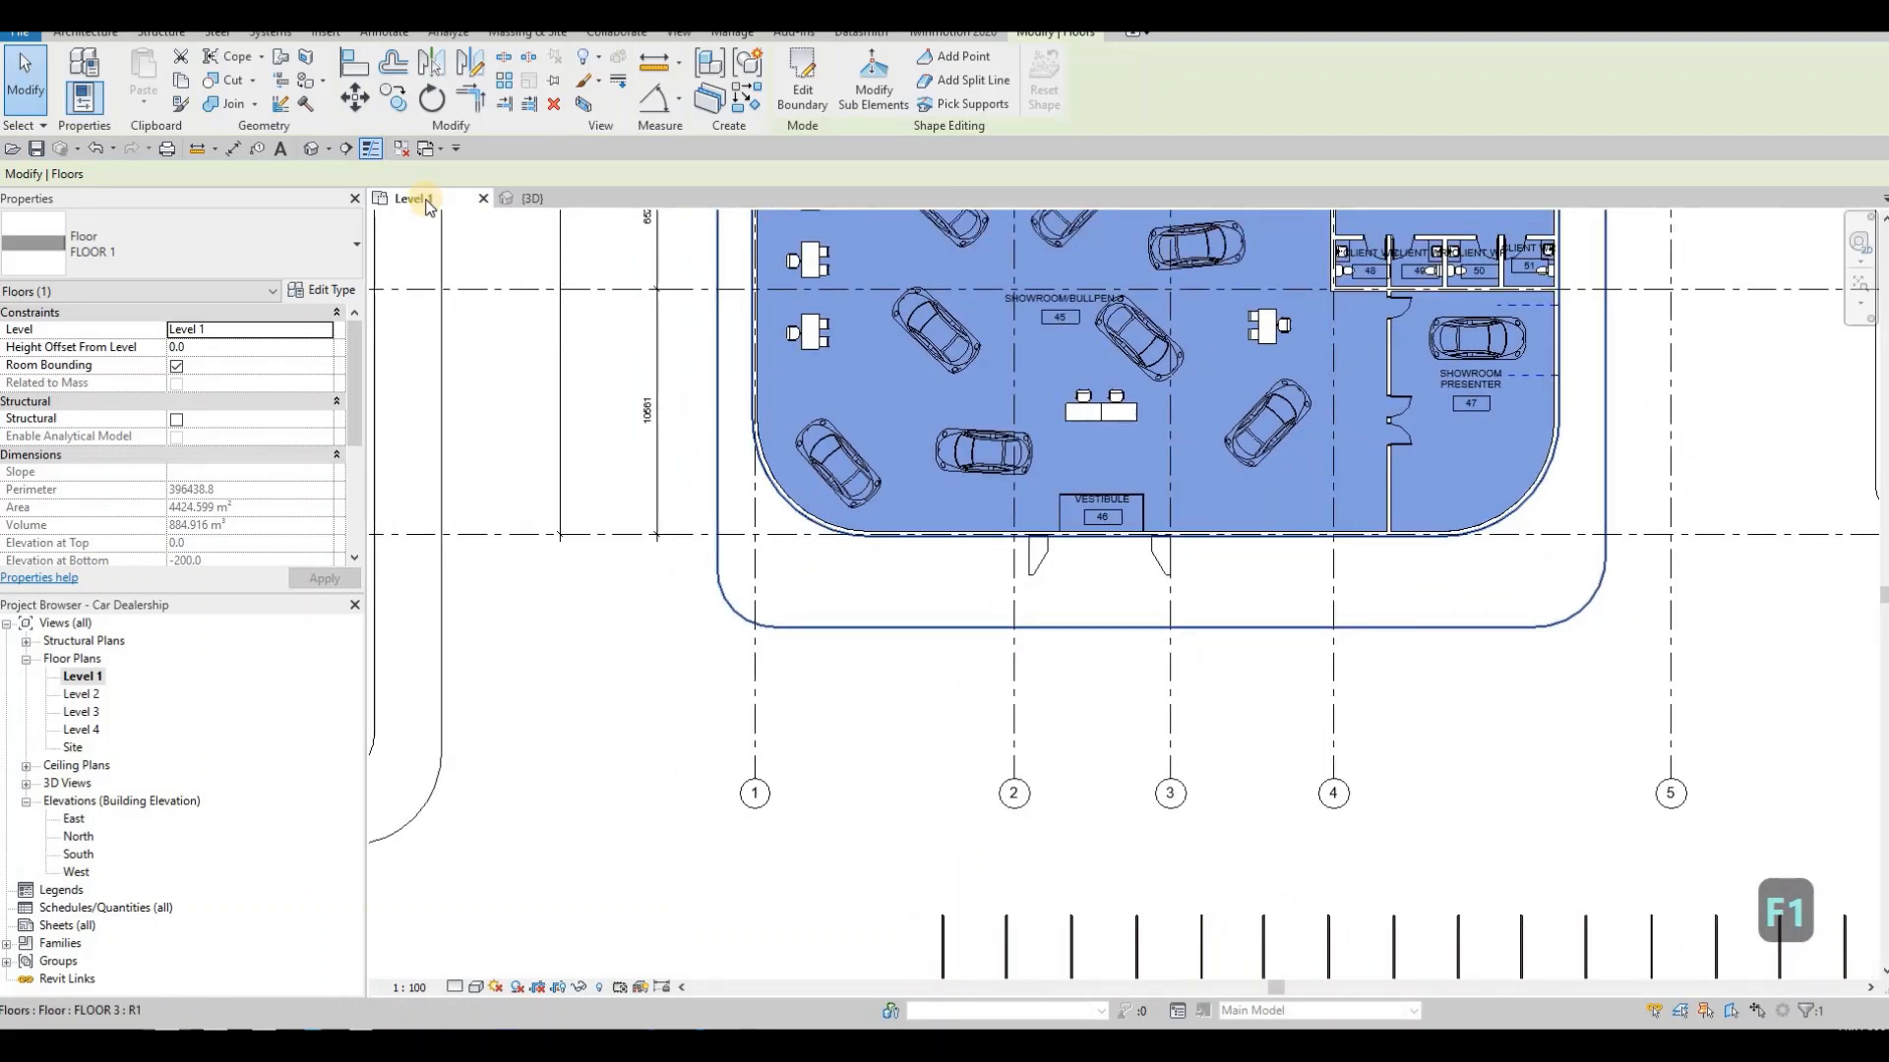
{"action": "left_click", "coordinate": [514, 197]}
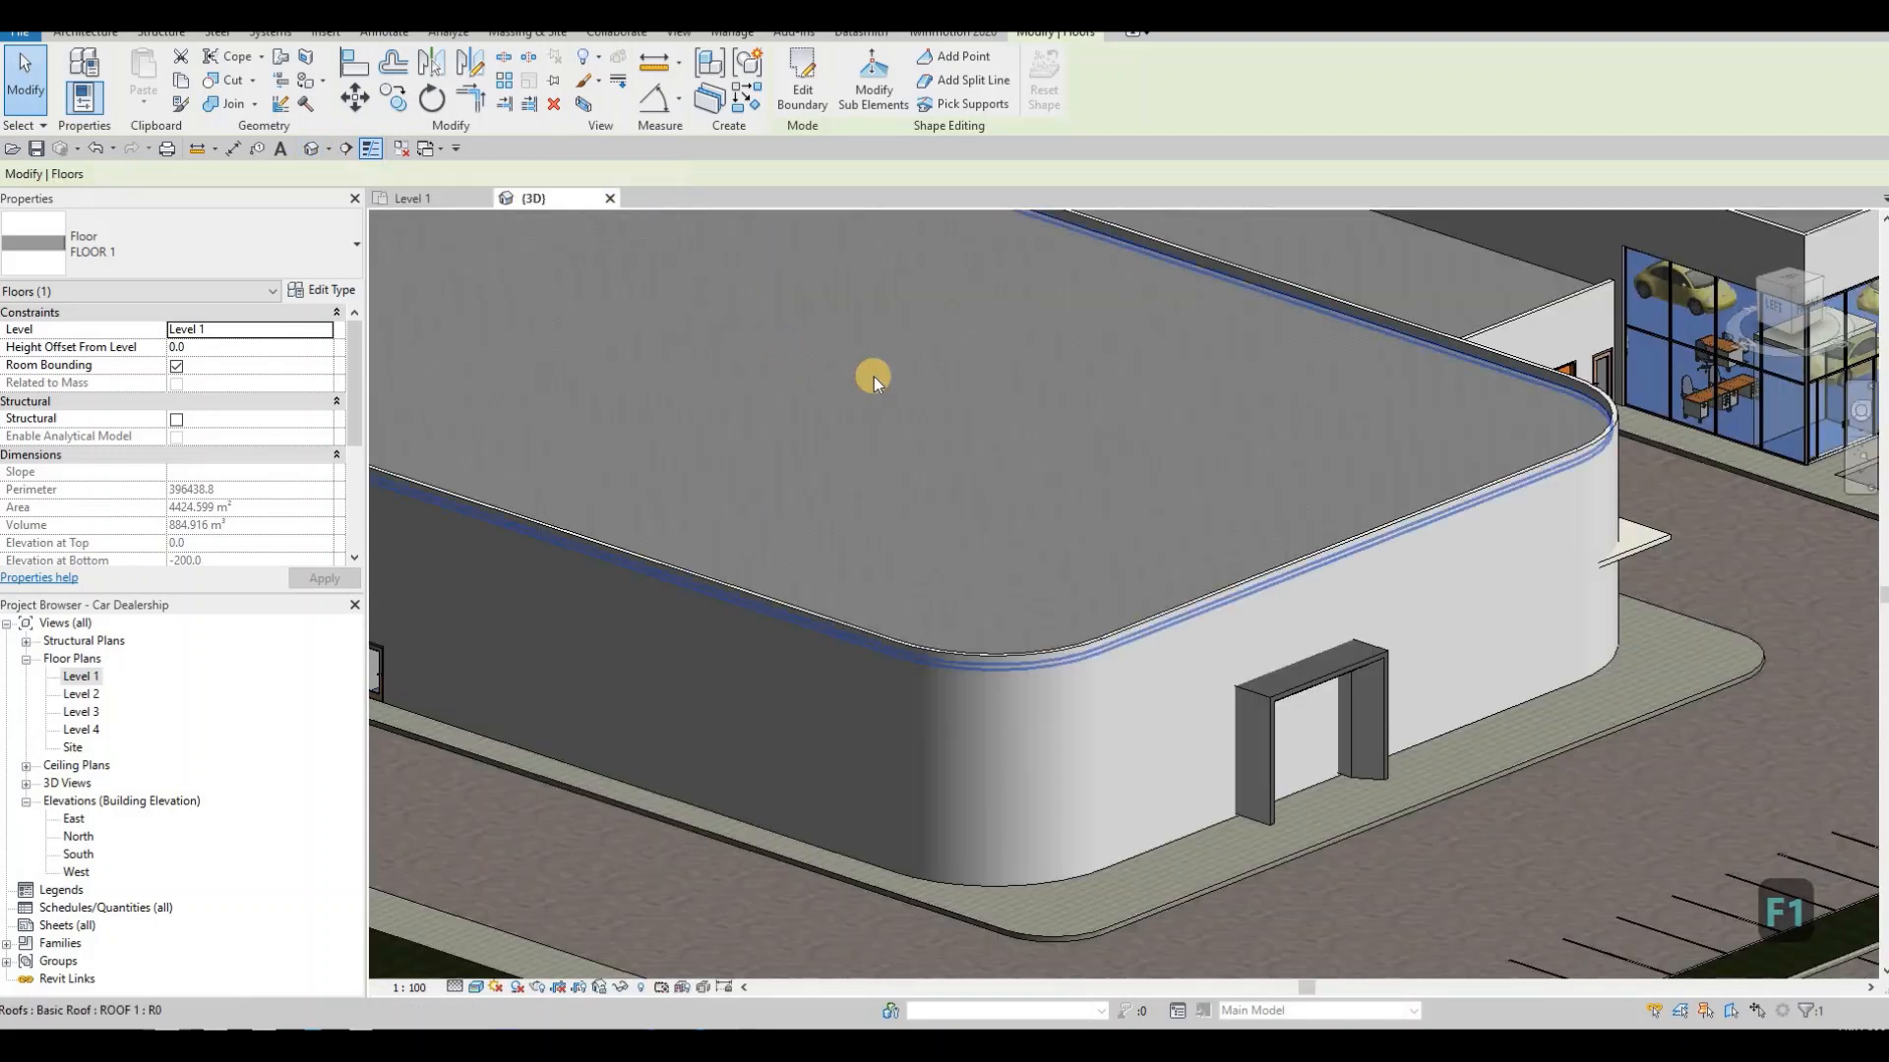
{"action": "middle_click_drag", "start_coordinate": [1027, 493], "coordinate": [1334, 583], "text": "shift"}
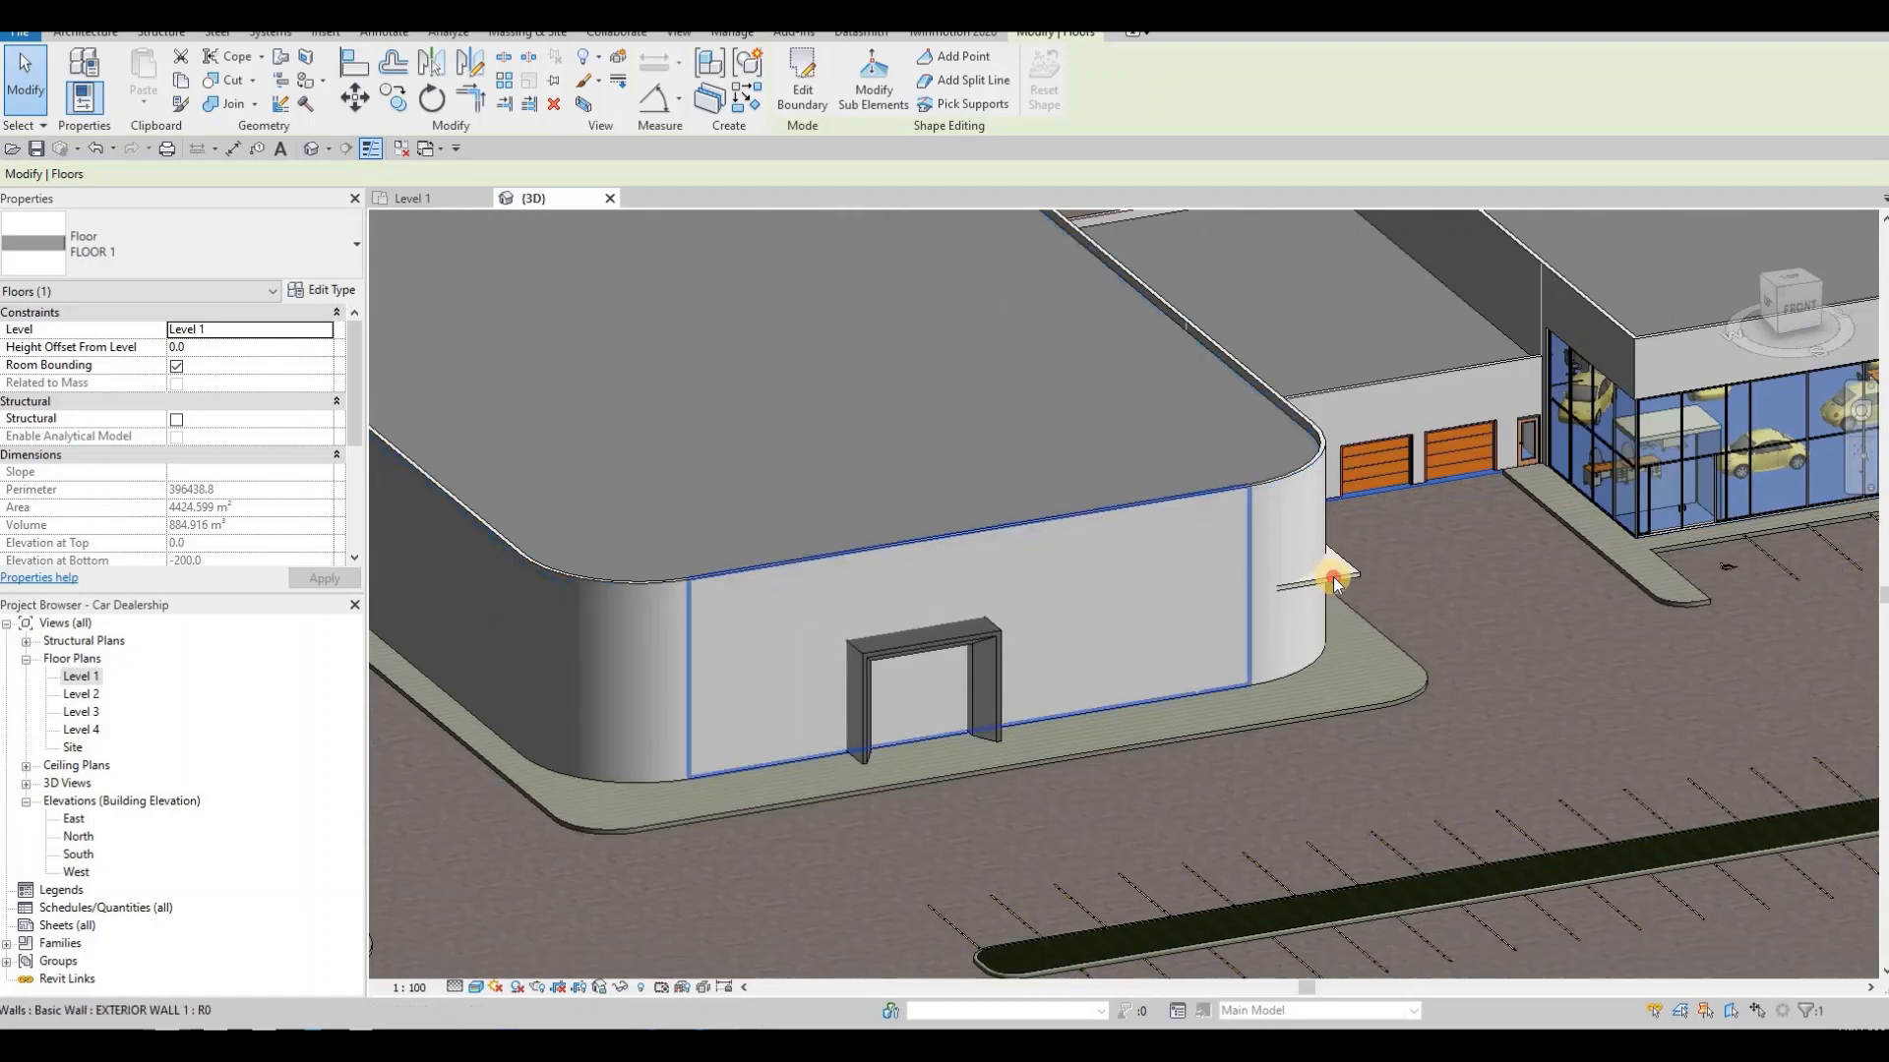
{"action": "left_click", "coordinate": [1328, 578]}
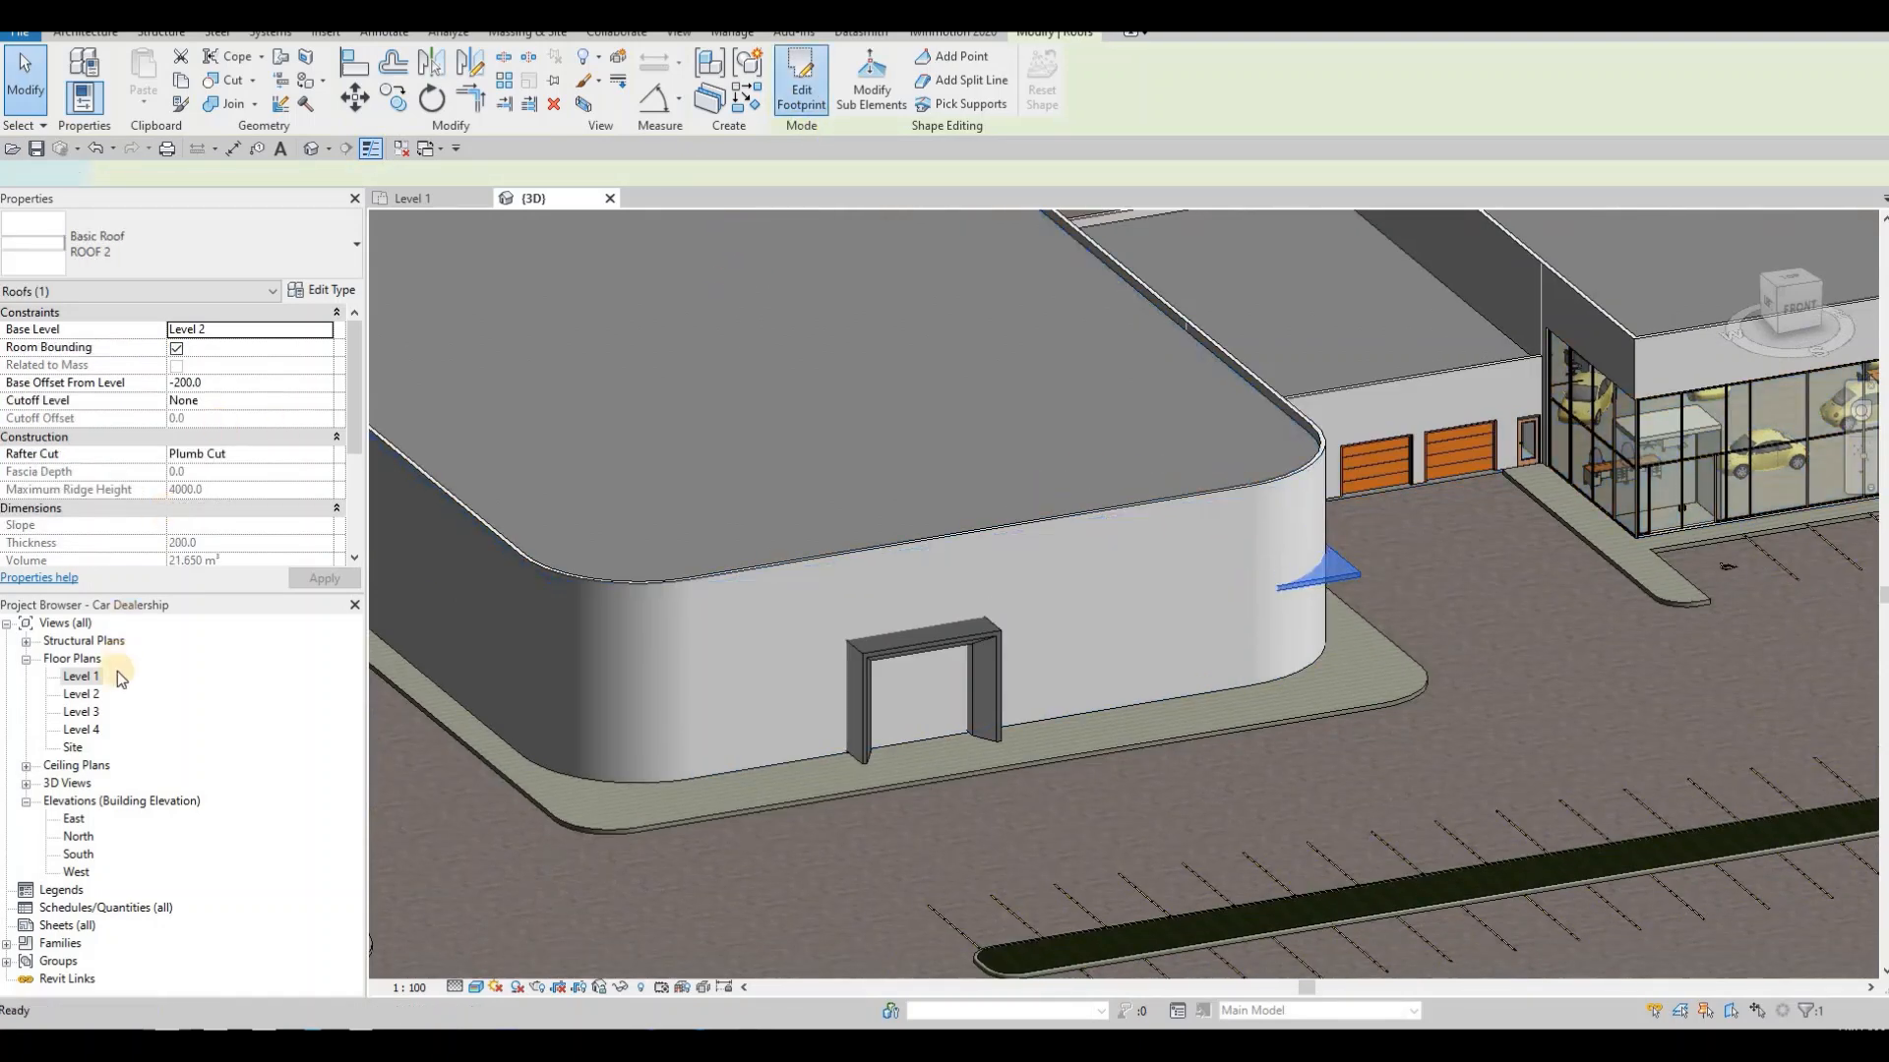
{"action": "double_click", "coordinate": [82, 678]}
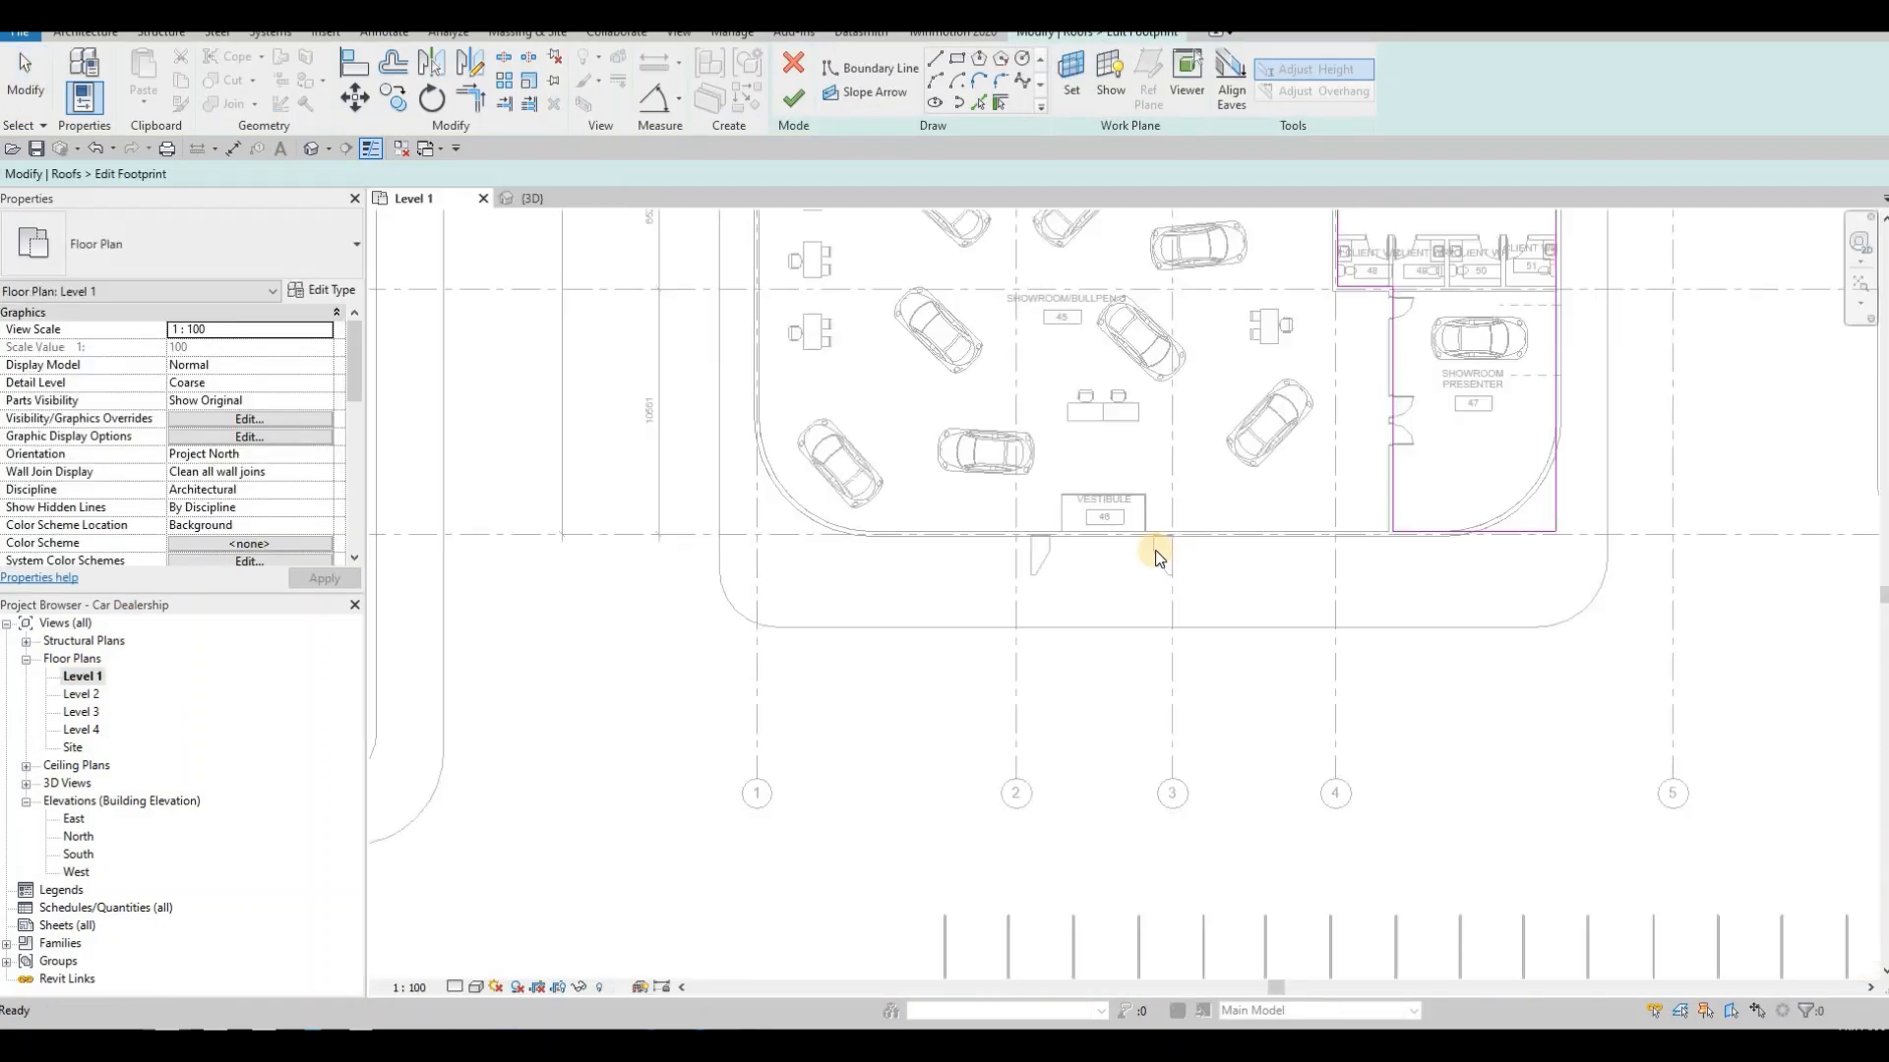
{"action": "middle_click_drag", "start_coordinate": [1156, 547], "coordinate": [1042, 570]}
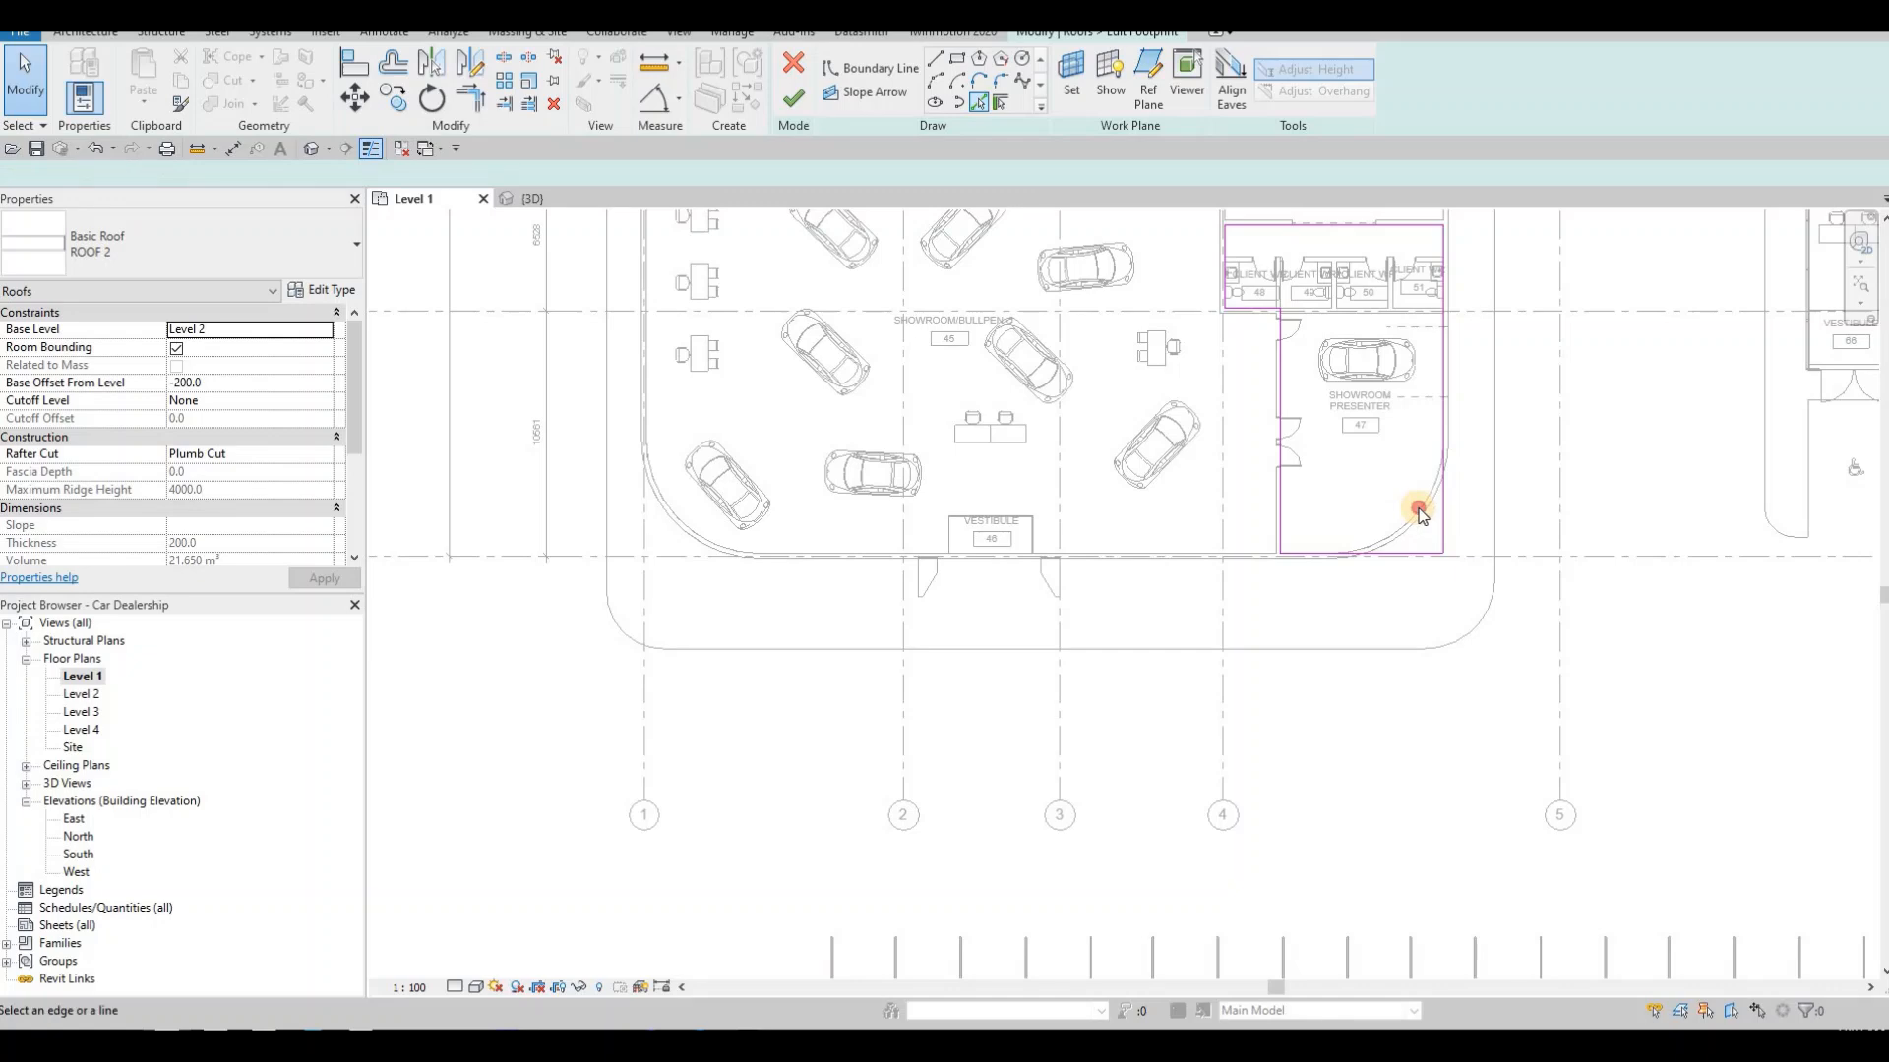
{"action": "left_click", "coordinate": [1419, 513]}
- Trim the ROOF 2 footprint's side and front lines to the corner arc and finish the footprint edit
{"action": "key", "text": "Escape"}
{"action": "key", "text": "Escape"}
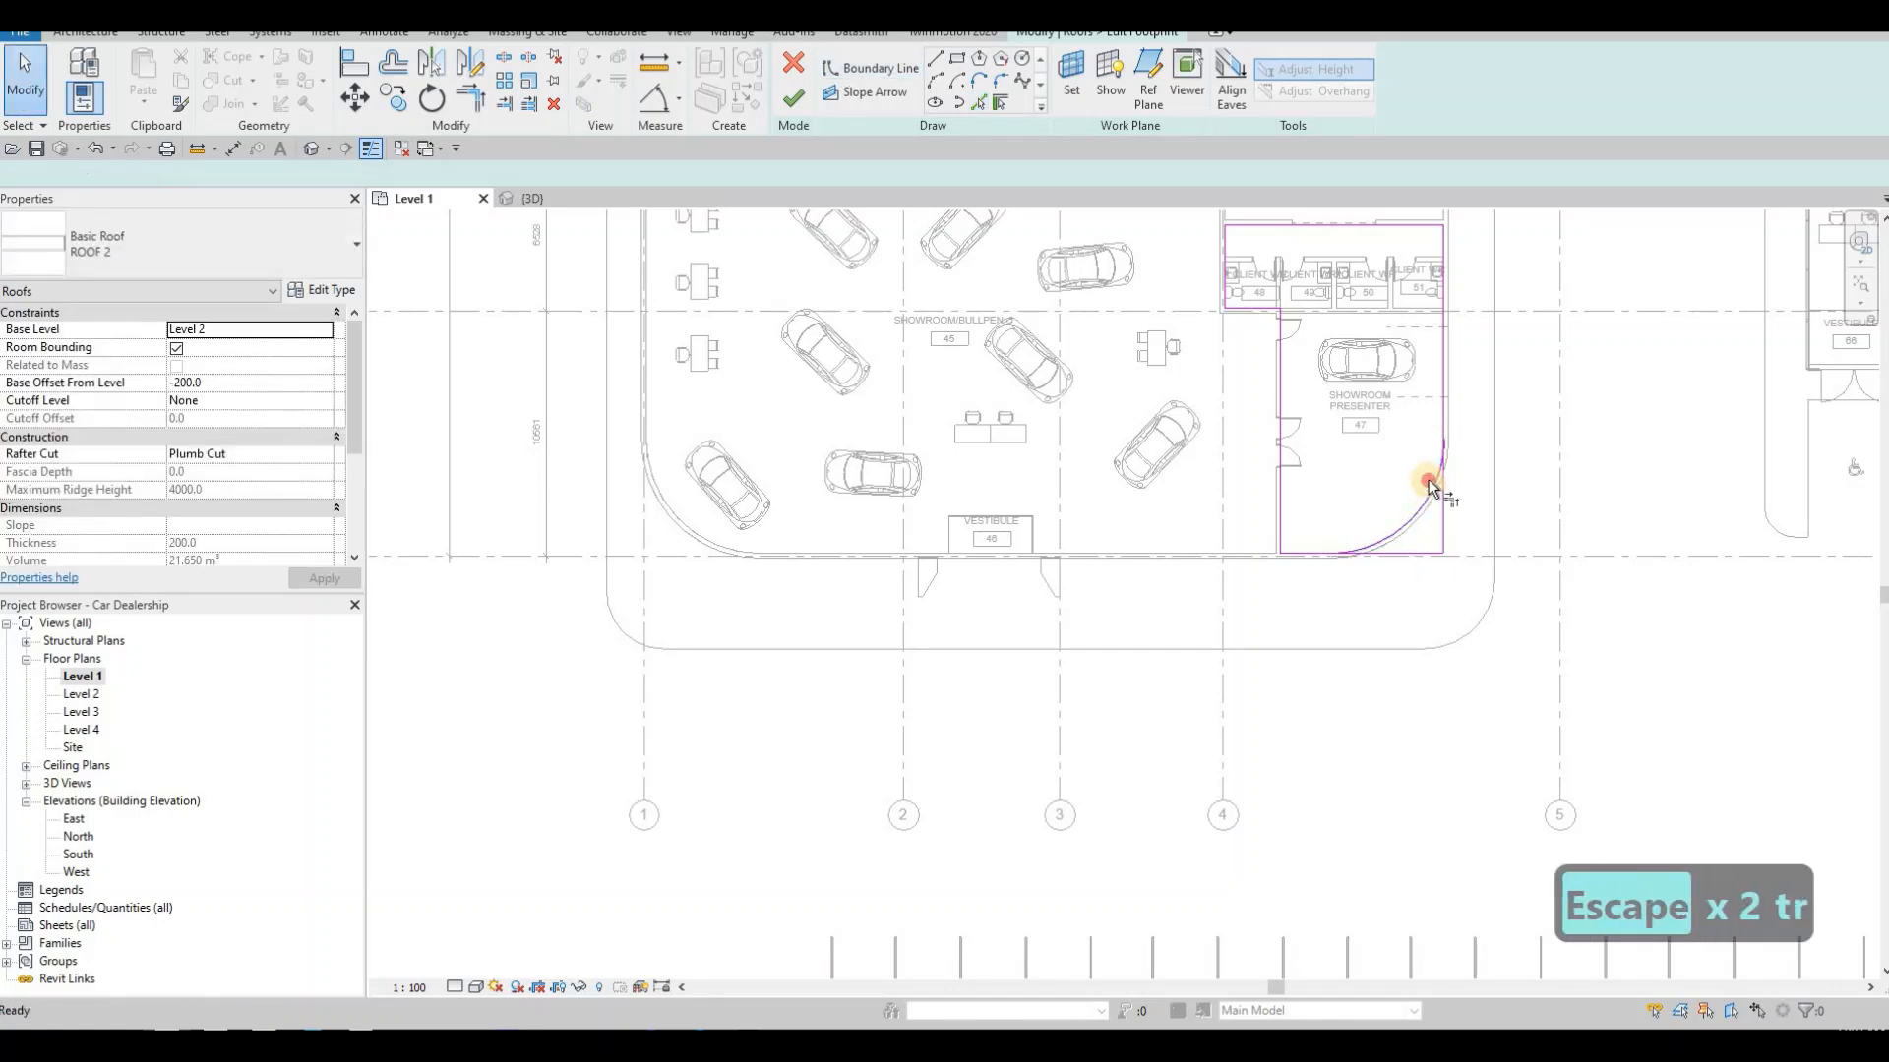
{"action": "left_click", "coordinate": [1398, 528]}
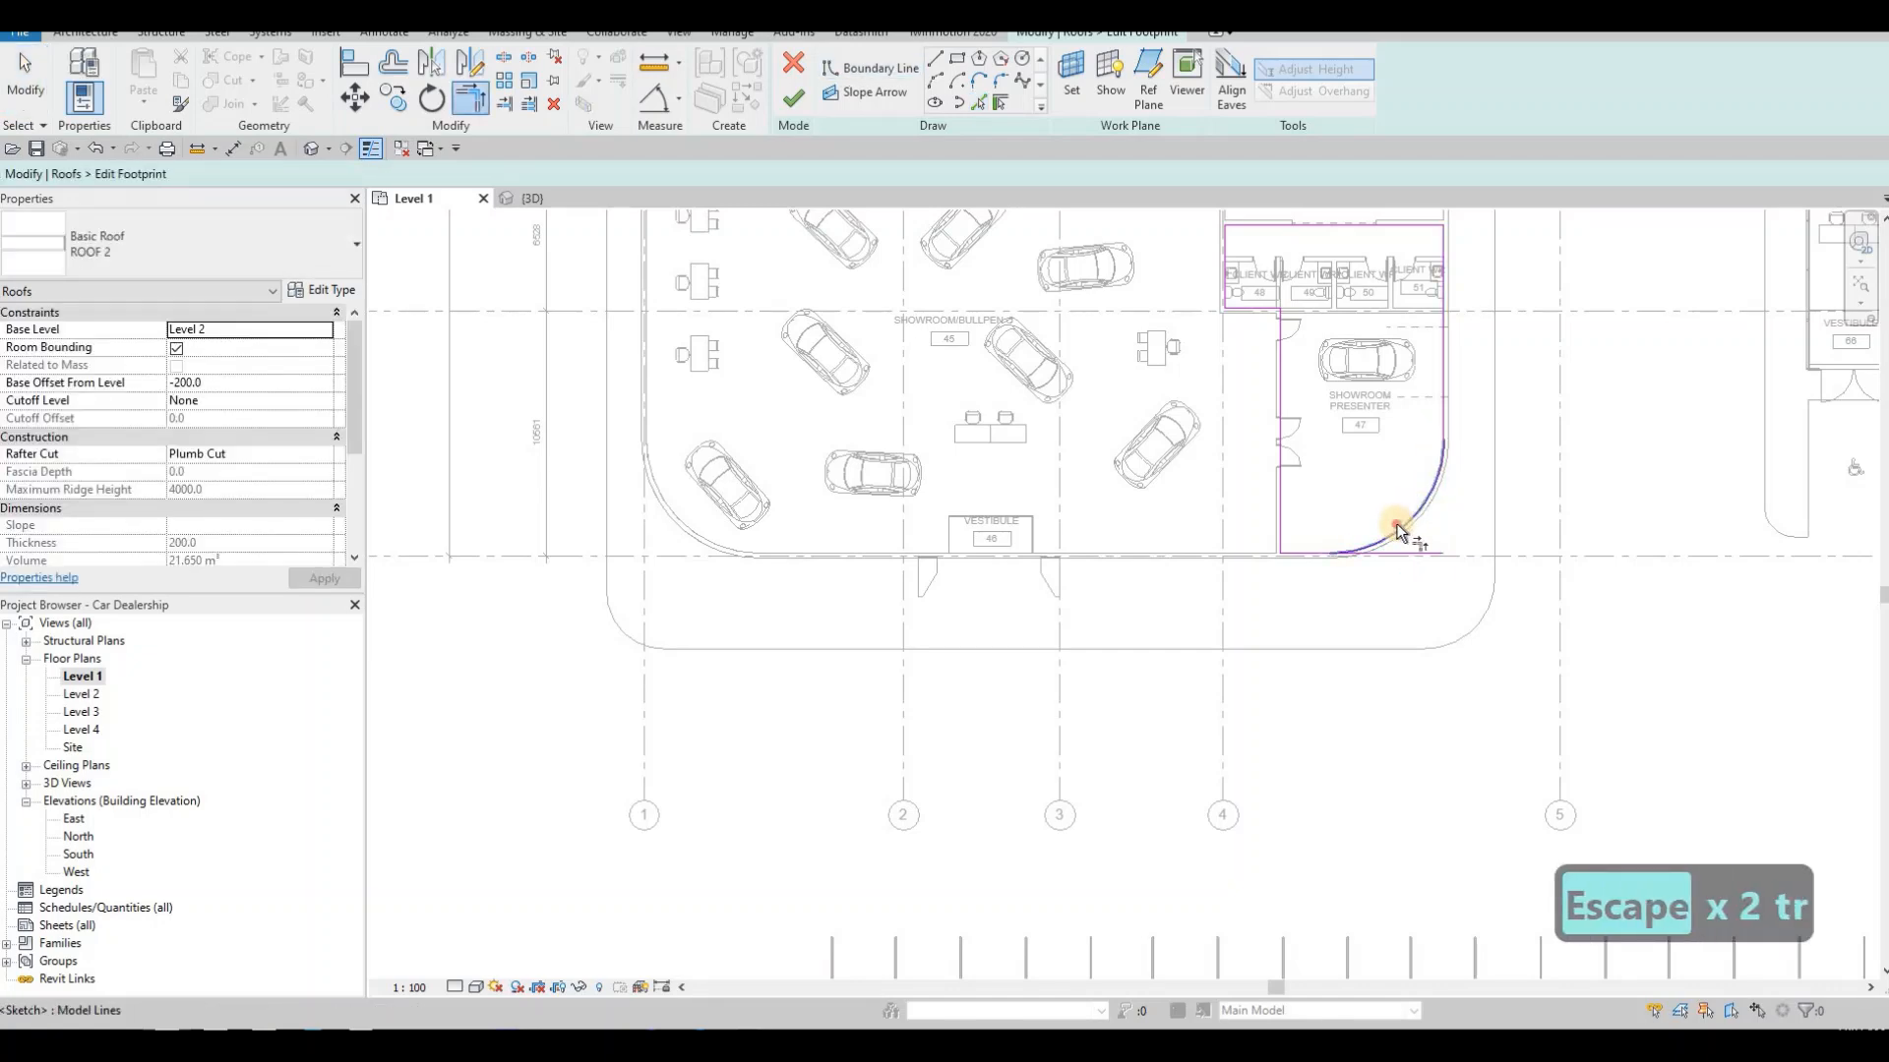
{"action": "left_click", "coordinate": [1310, 557]}
{"action": "key", "text": "Escape"}
{"action": "key", "text": "Escape"}
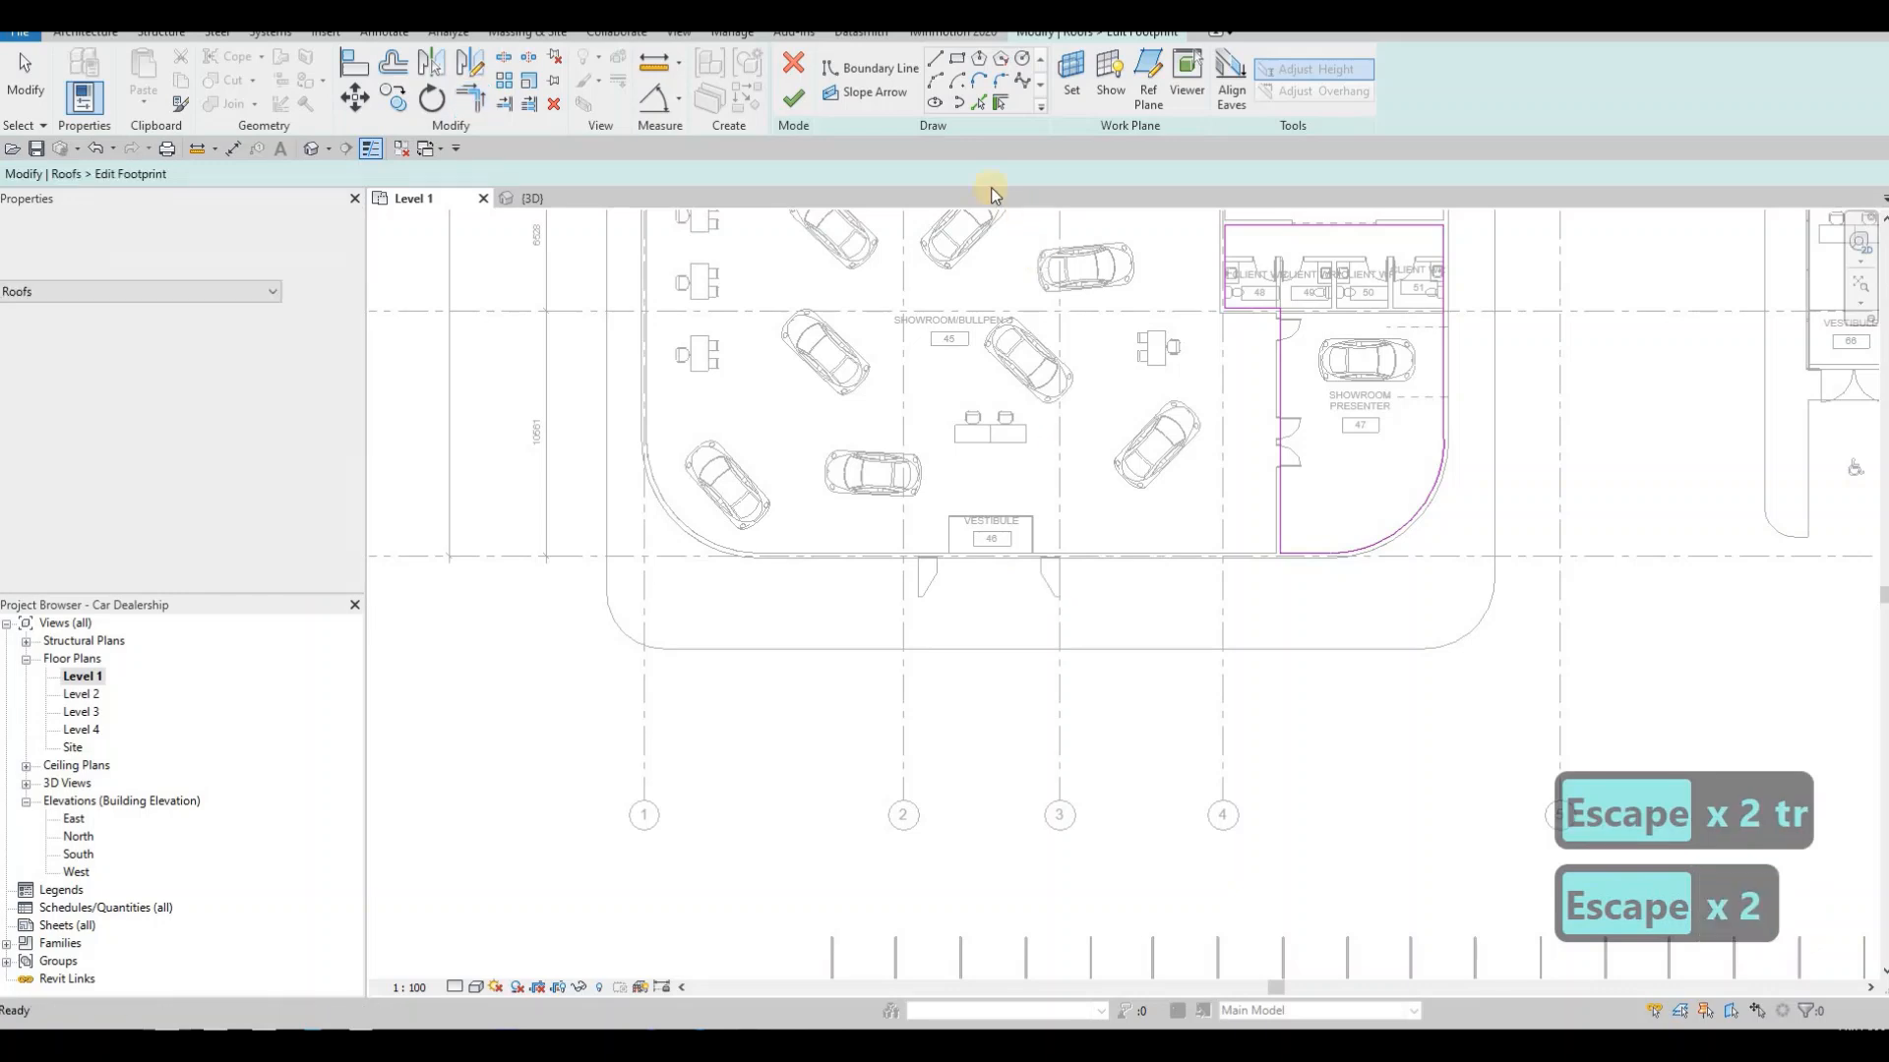
{"action": "key", "text": "Escape"}
{"action": "key", "text": "Escape"}
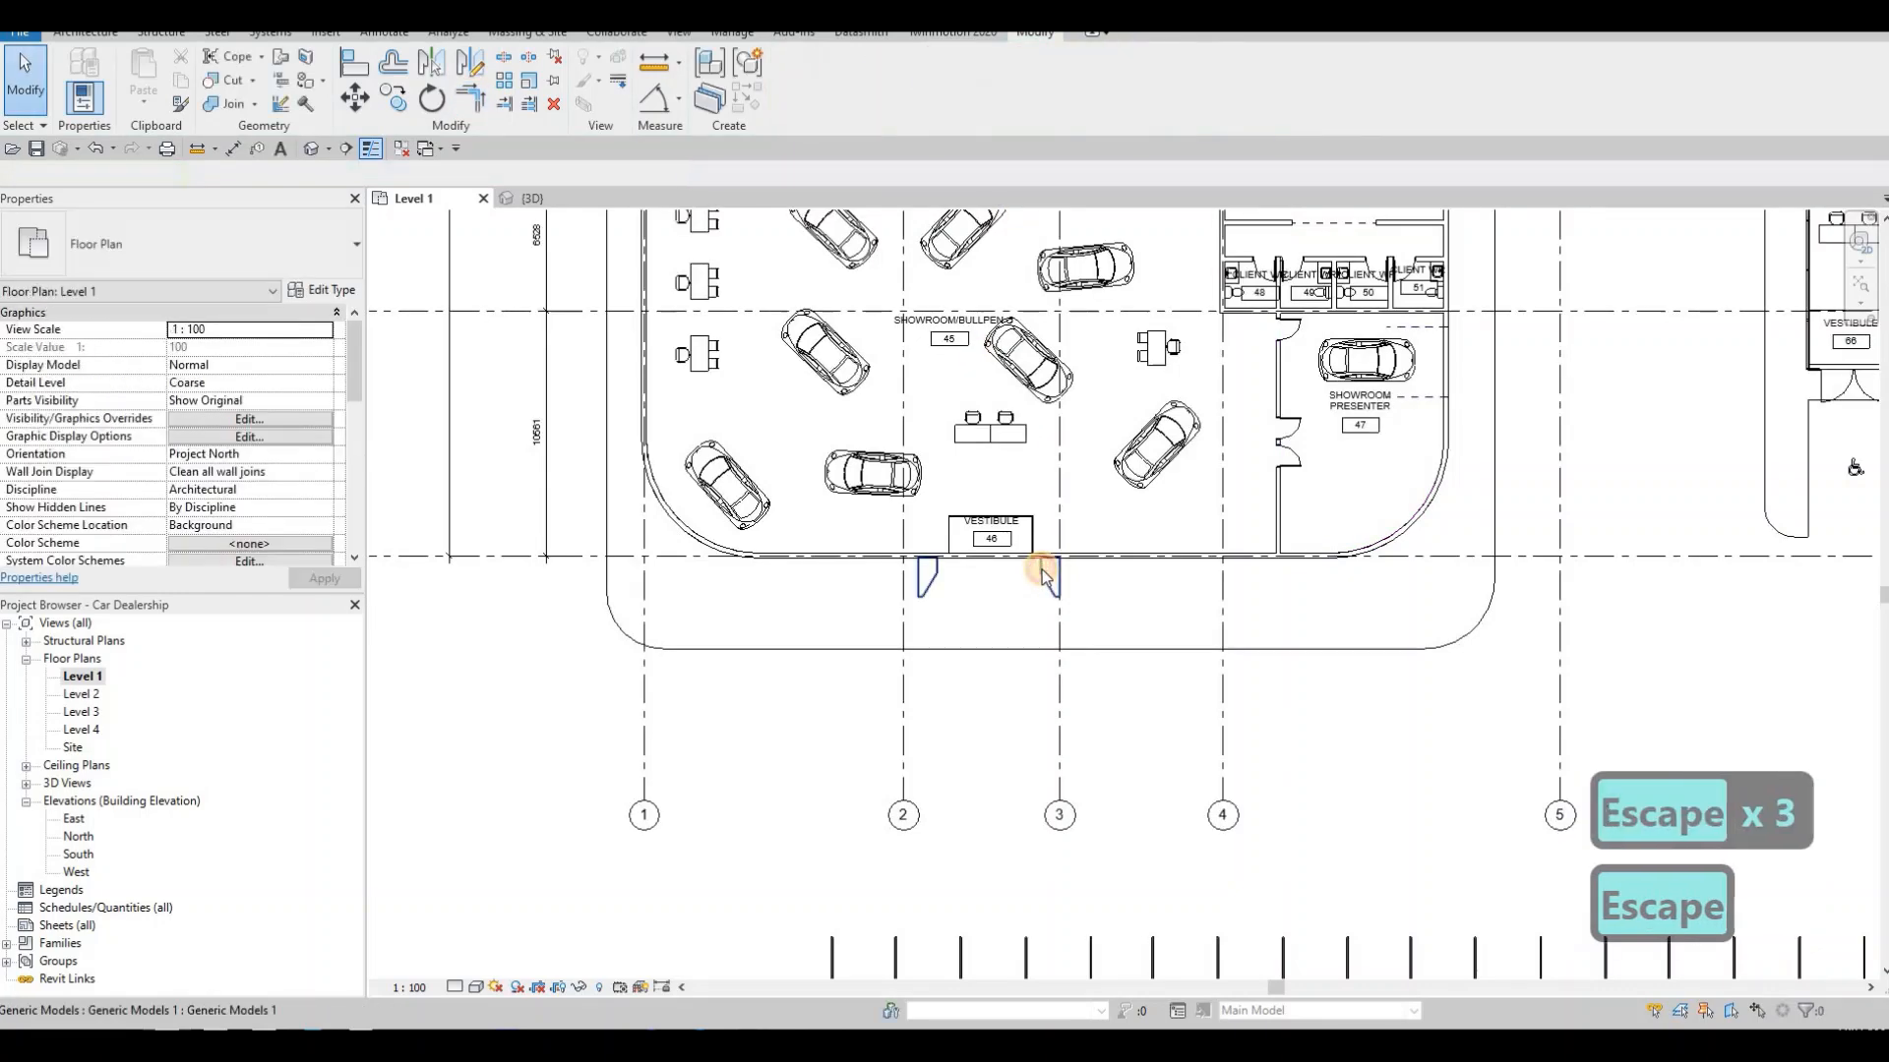
- Examine the showroom's entrance frame in 3D and the used car showroom's vestibule 66 on the Level 1 plan
{"action": "left_click", "coordinate": [1044, 568]}
{"action": "left_click", "coordinate": [506, 199]}
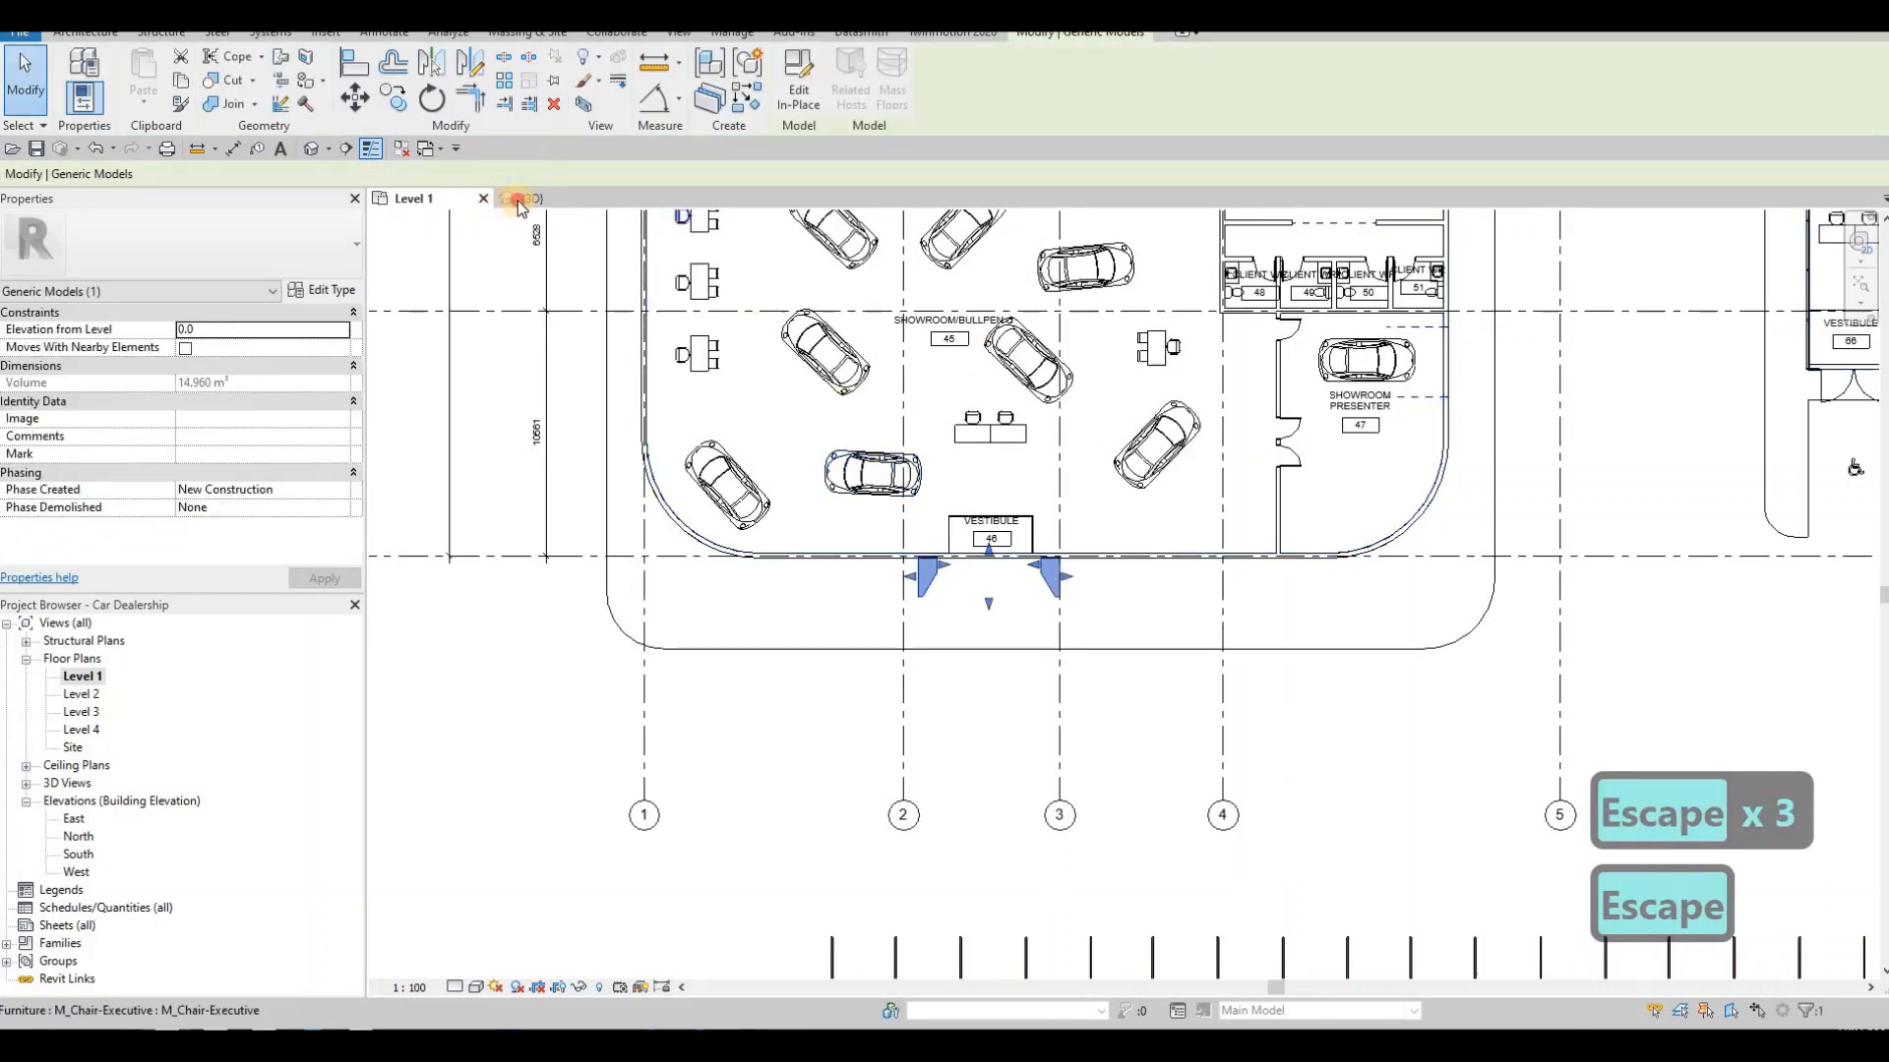
{"action": "scroll", "coordinate": [1462, 475], "scroll_direction": "down", "scroll_amount": 1}
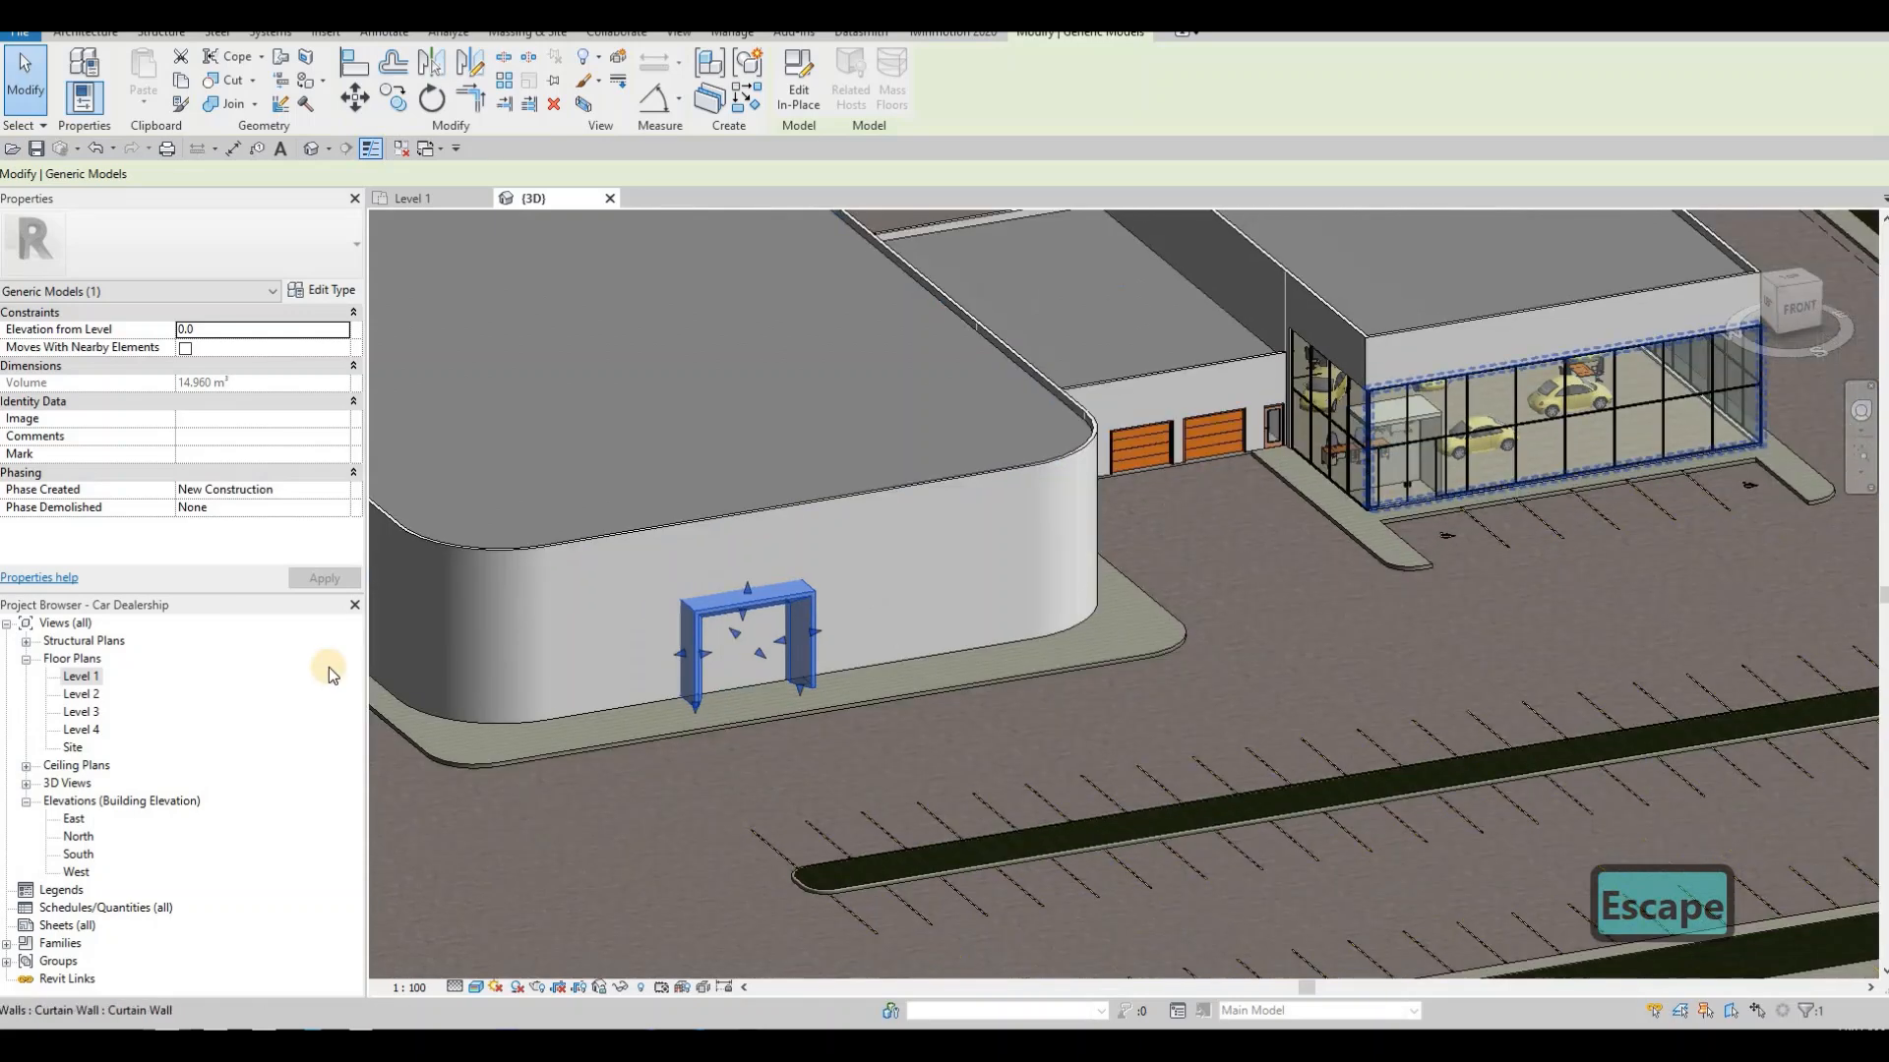
{"action": "double_click", "coordinate": [135, 677]}
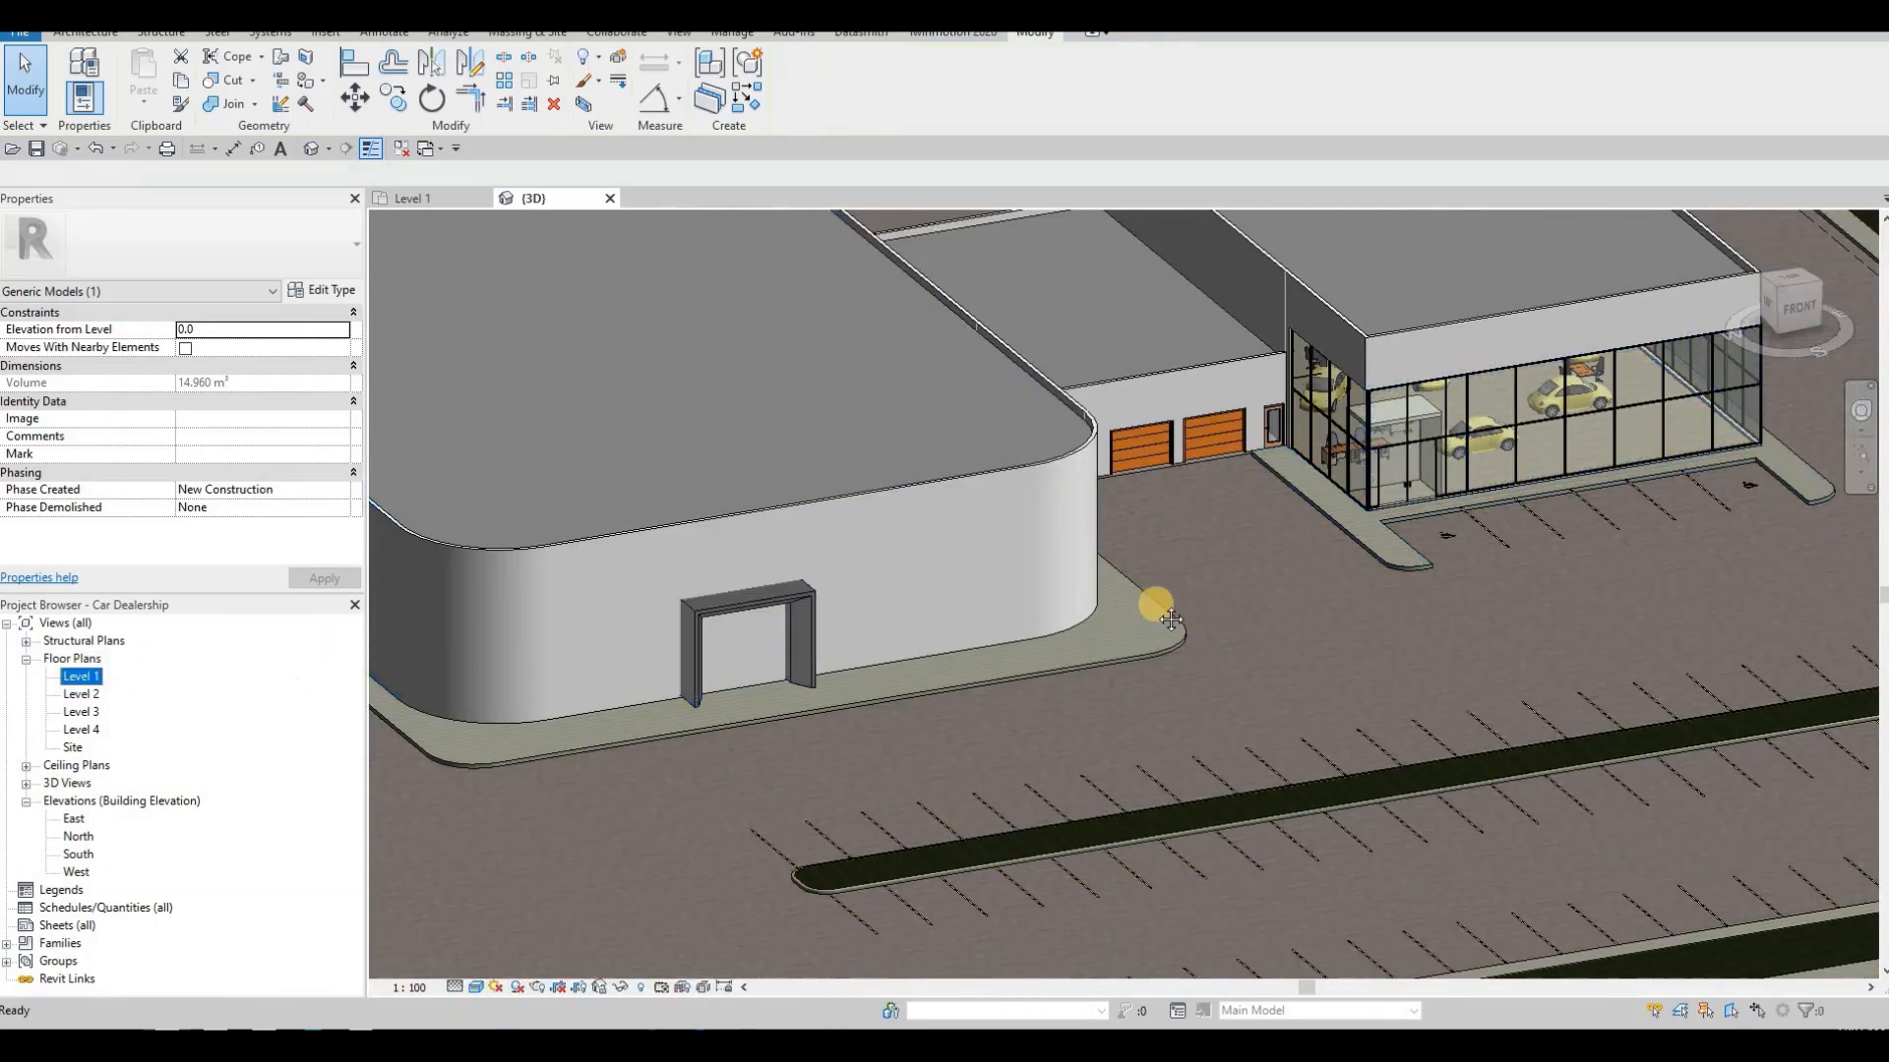
{"action": "scroll", "coordinate": [1102, 492], "scroll_direction": "up", "scroll_amount": 4}
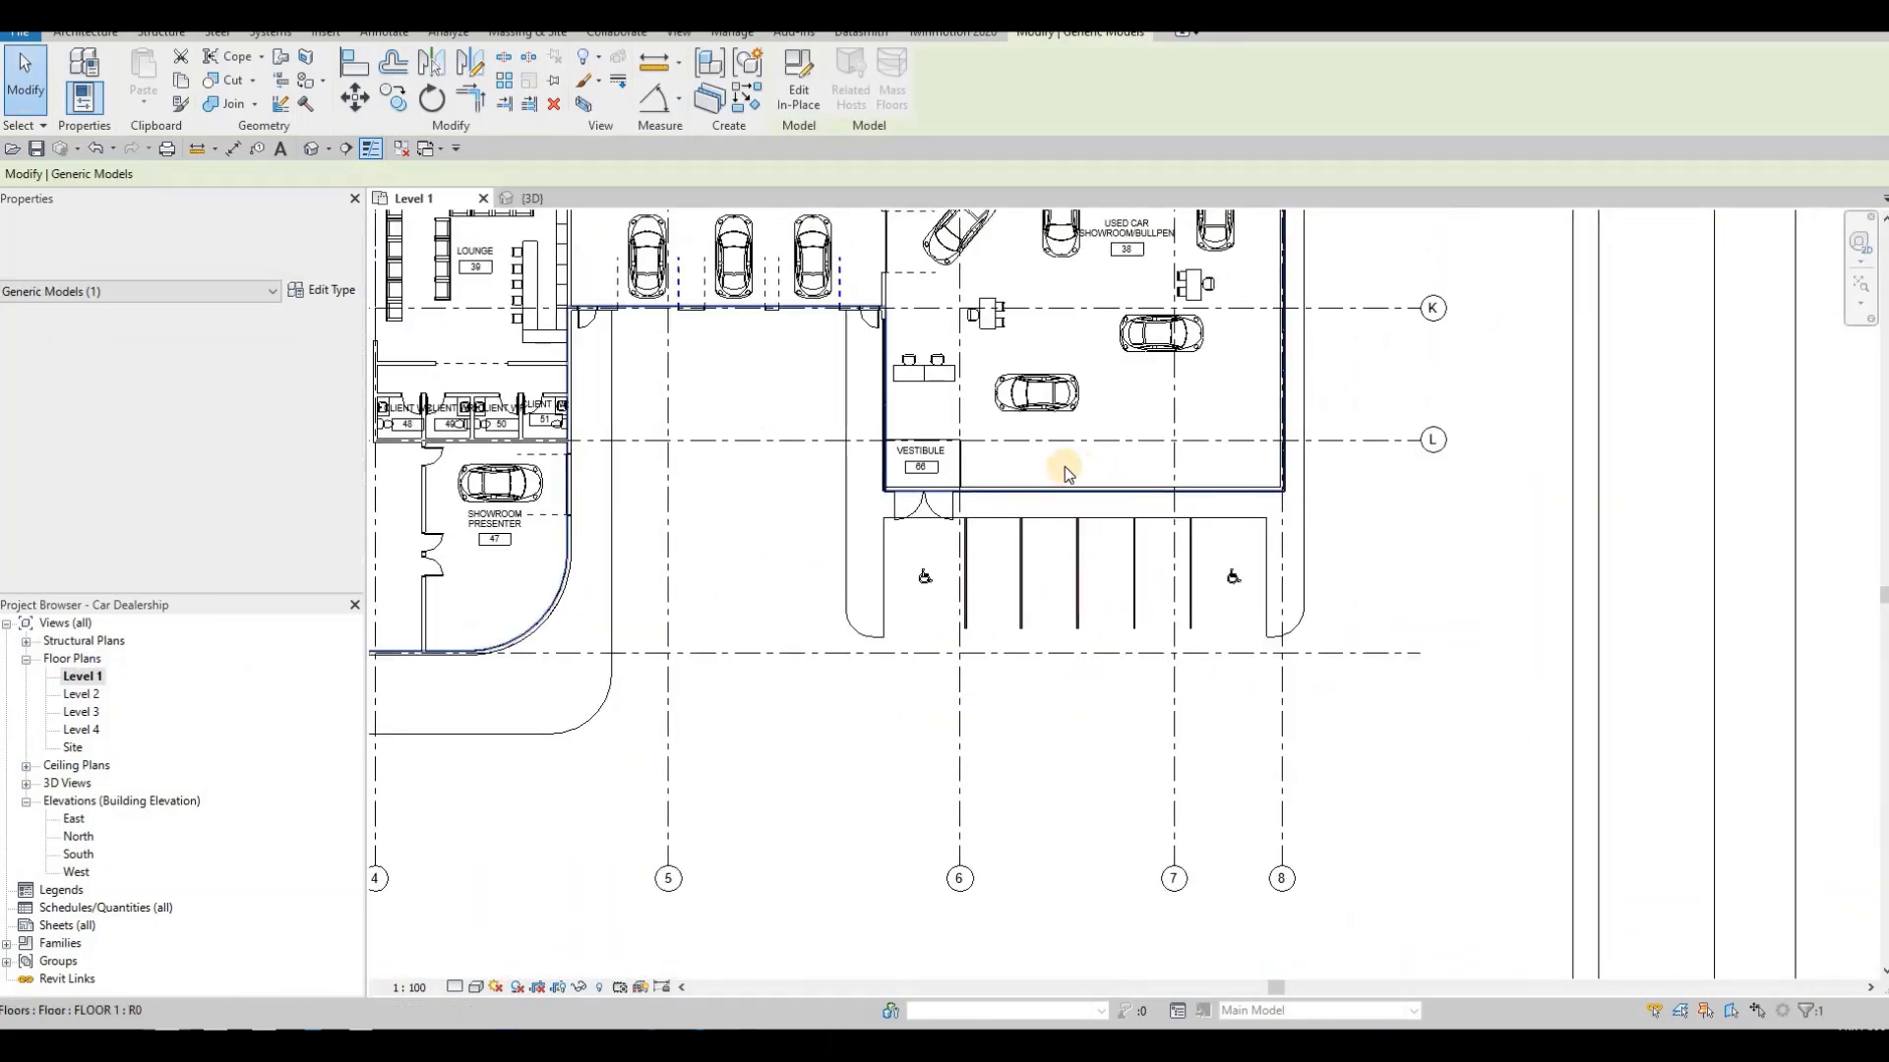
{"action": "scroll", "coordinate": [1064, 467], "scroll_direction": "up", "scroll_amount": 3}
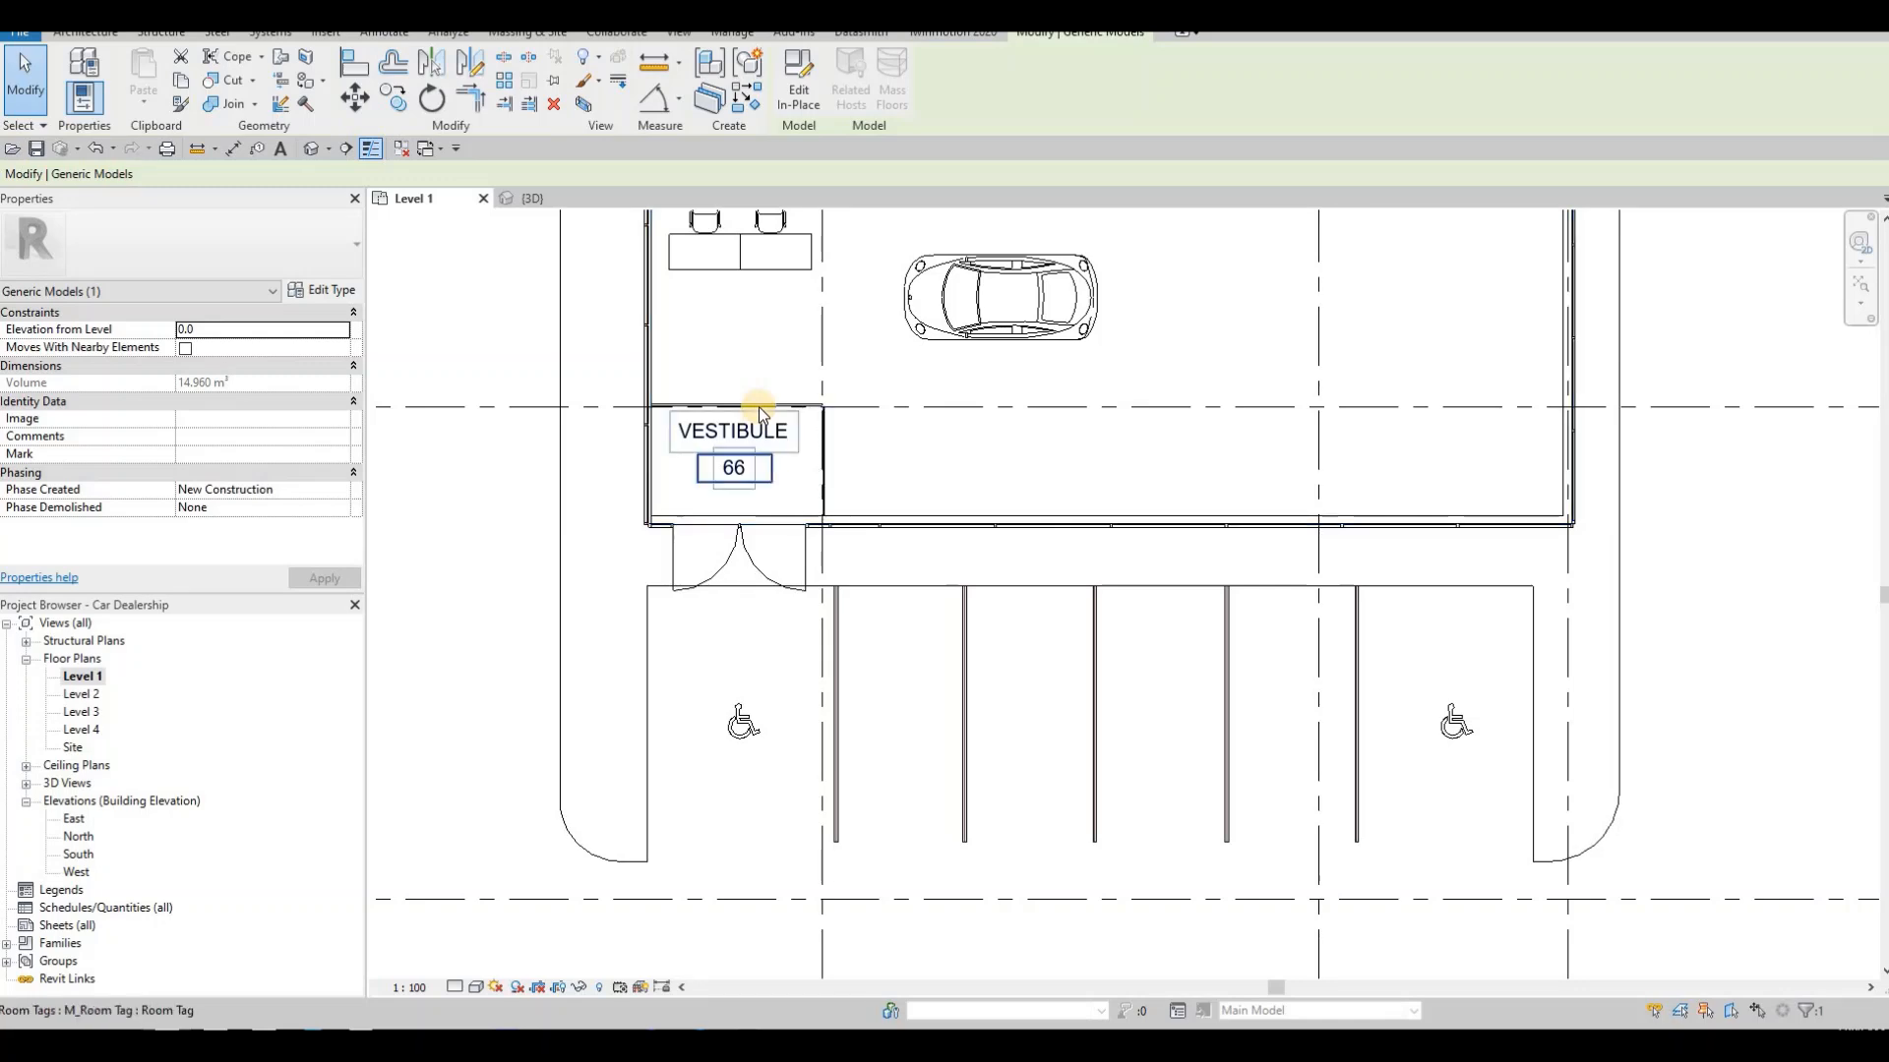
{"action": "key", "text": "Escape"}
{"action": "left_click", "coordinate": [824, 452]}
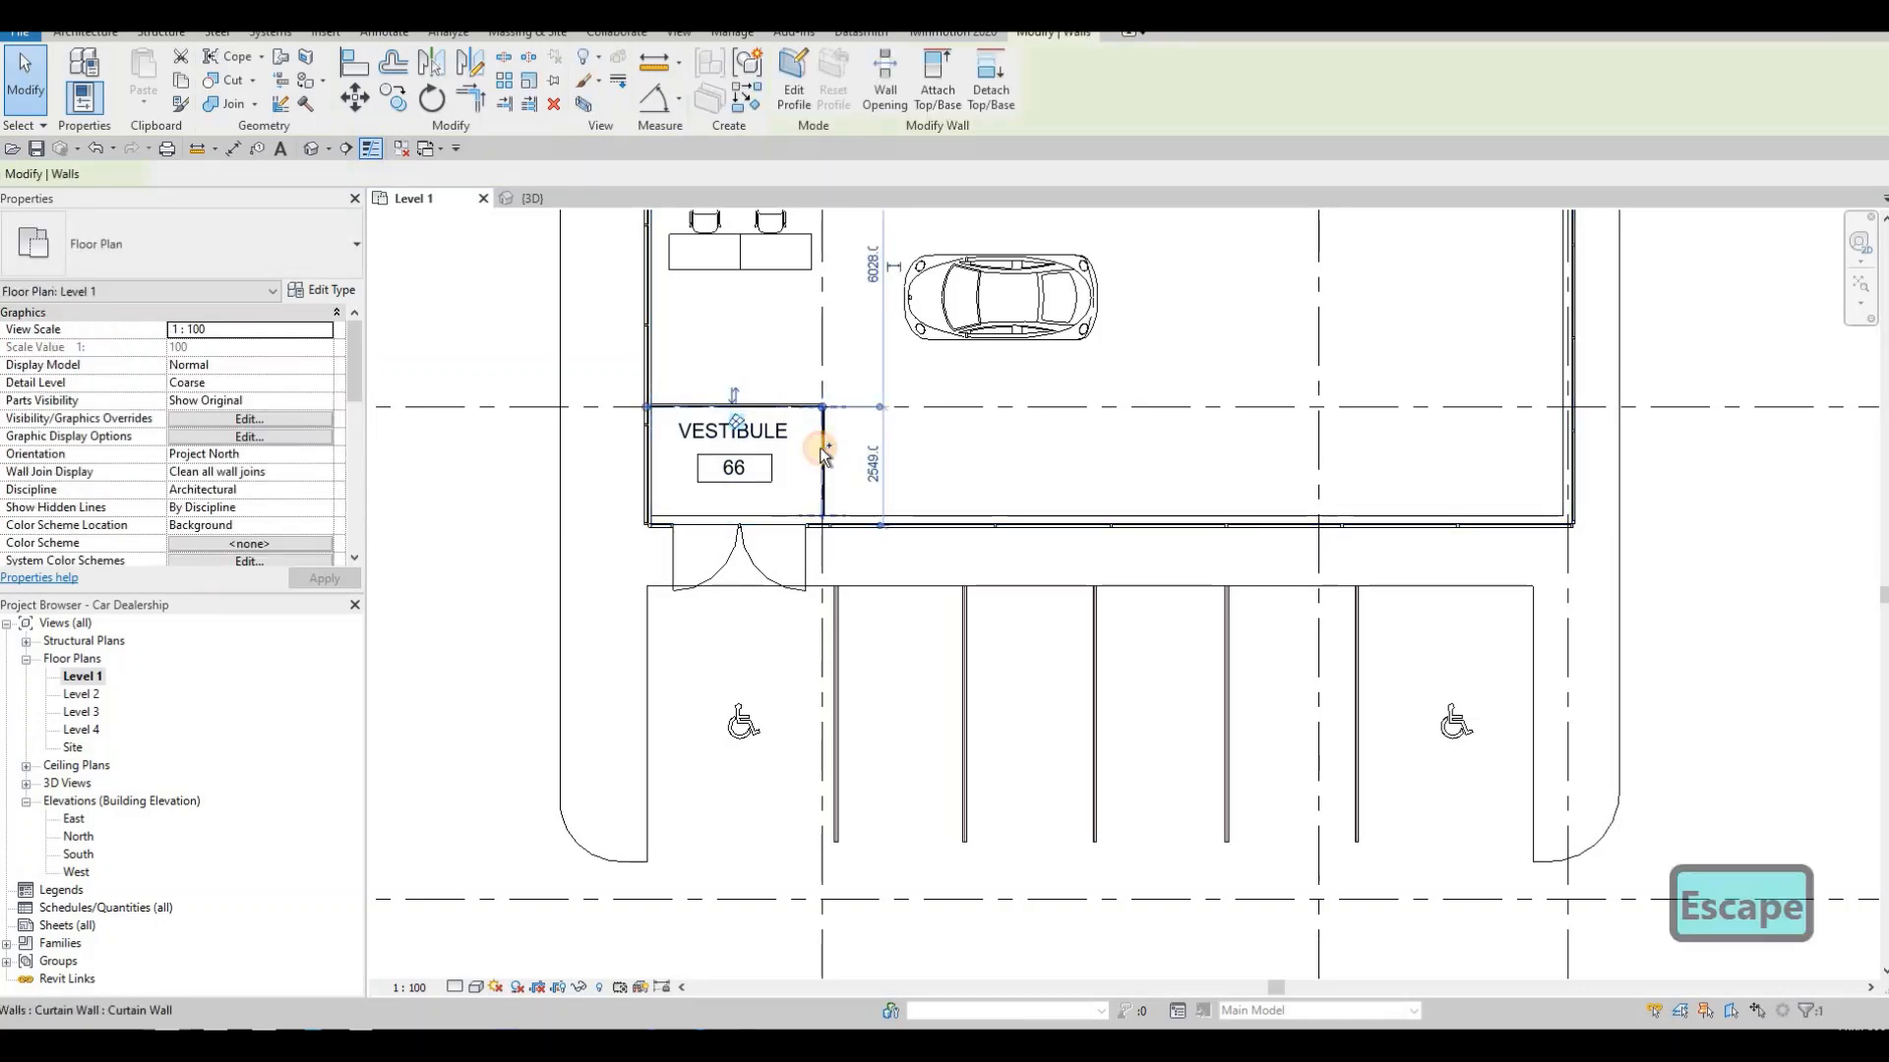
{"action": "left_click", "coordinate": [728, 401], "text": "ctrl"}
{"action": "scroll", "coordinate": [727, 389], "scroll_direction": "up", "scroll_amount": 2}
{"action": "key", "text": "Escape"}
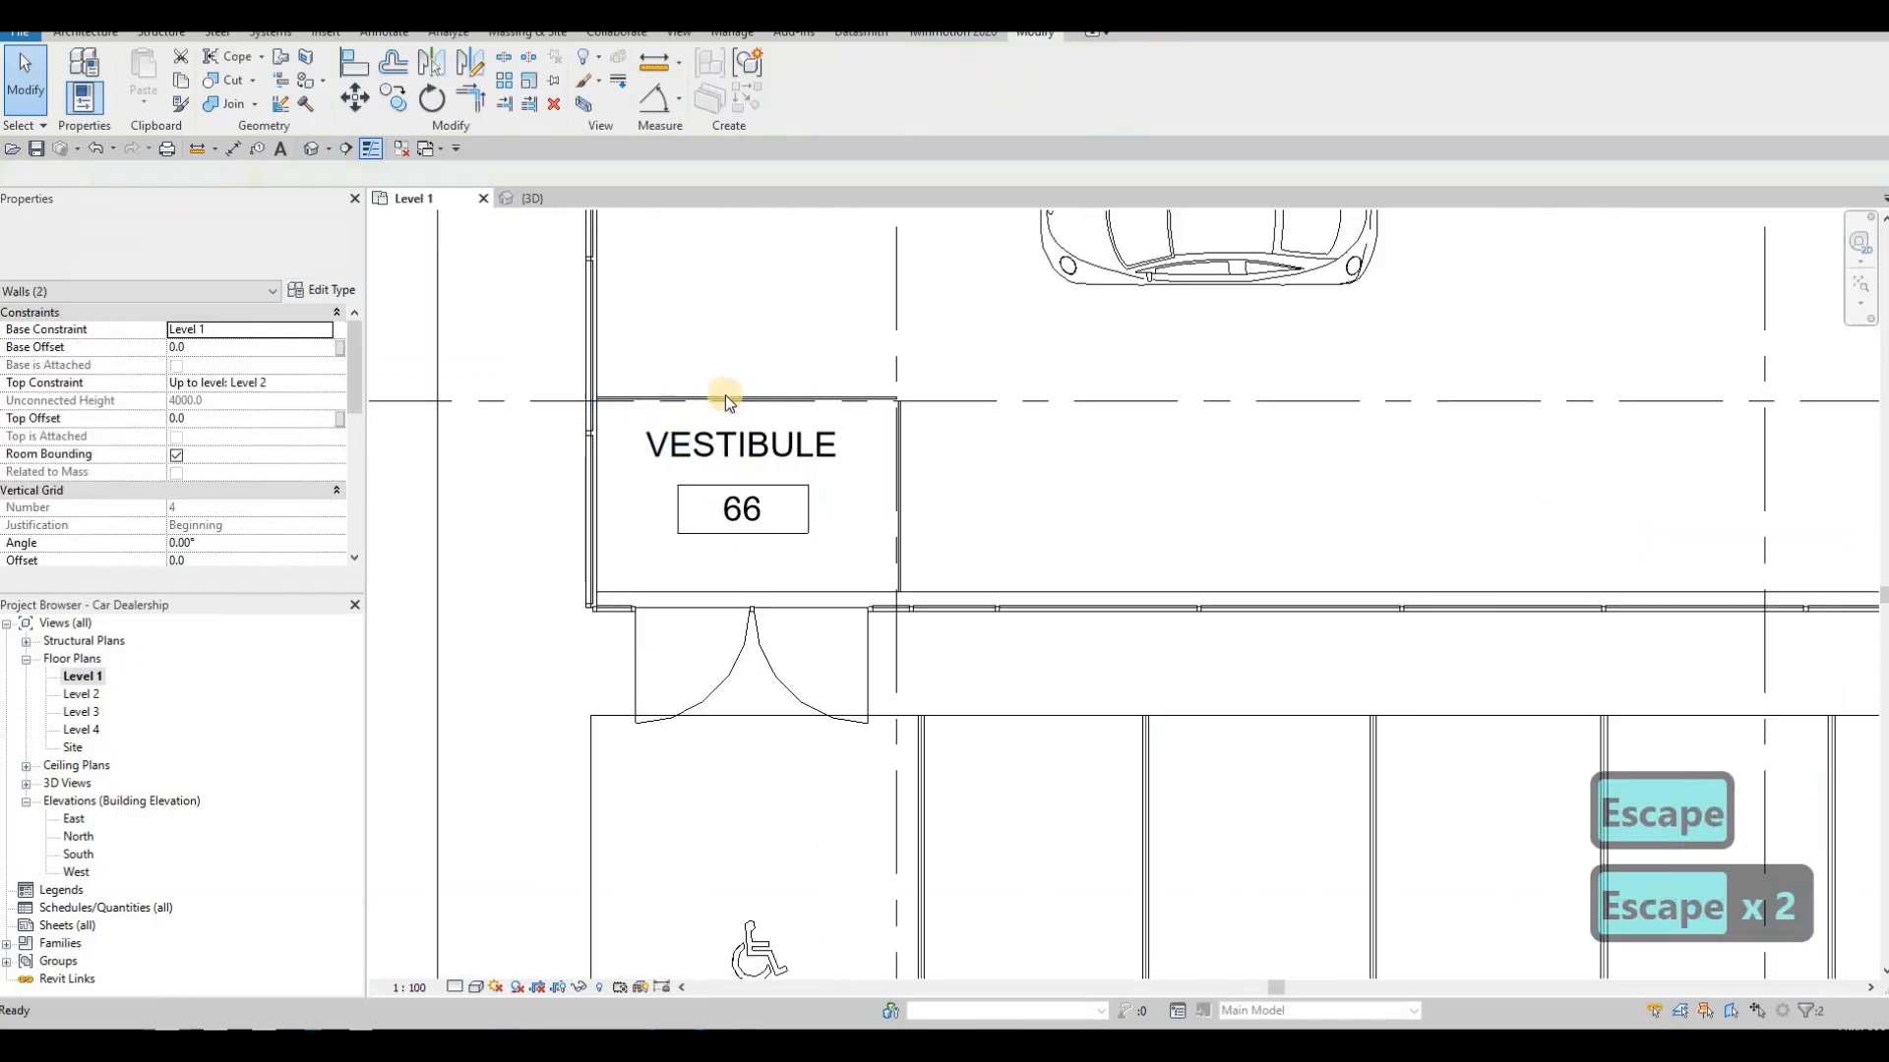
- Move the two curtain walls enclosing vestibule 66 horizontally 6500 mm along the showroom front, away from the existing double doors
{"action": "left_click", "coordinate": [895, 451]}
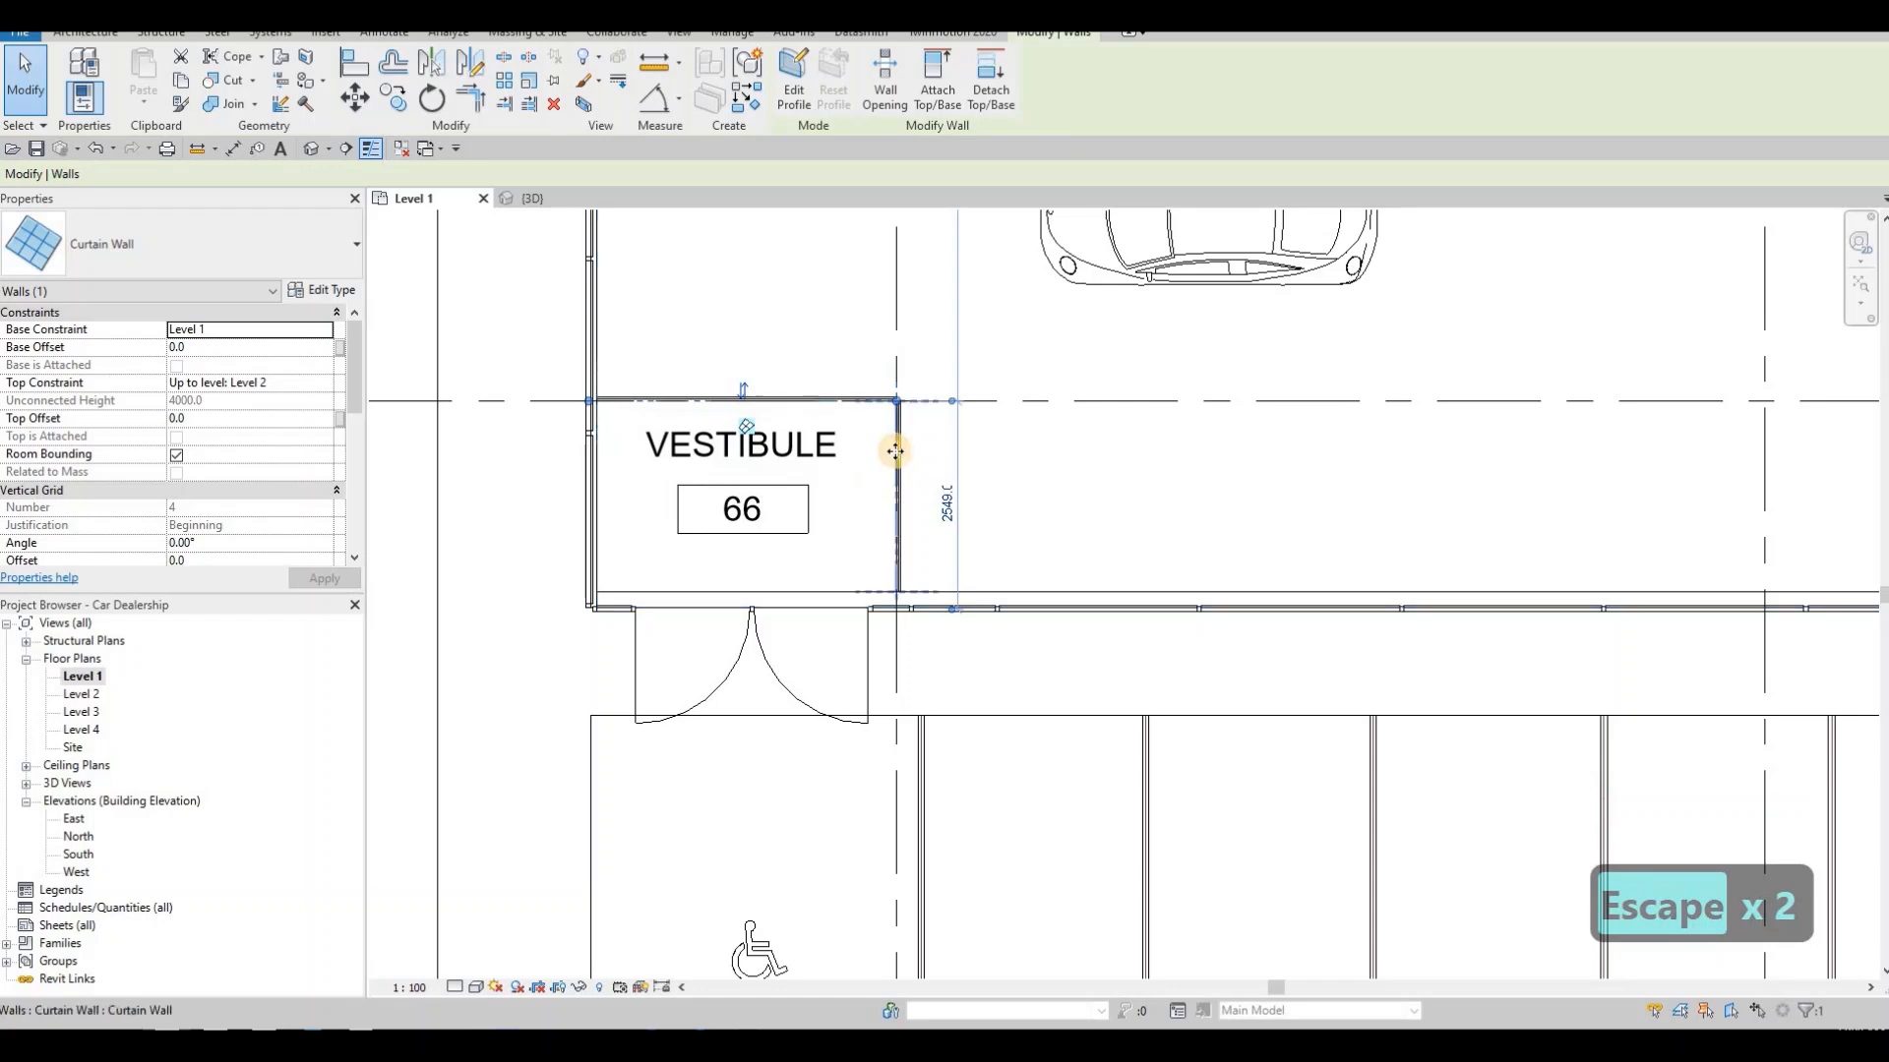
{"action": "left_click", "coordinate": [896, 451], "text": "ctrl"}
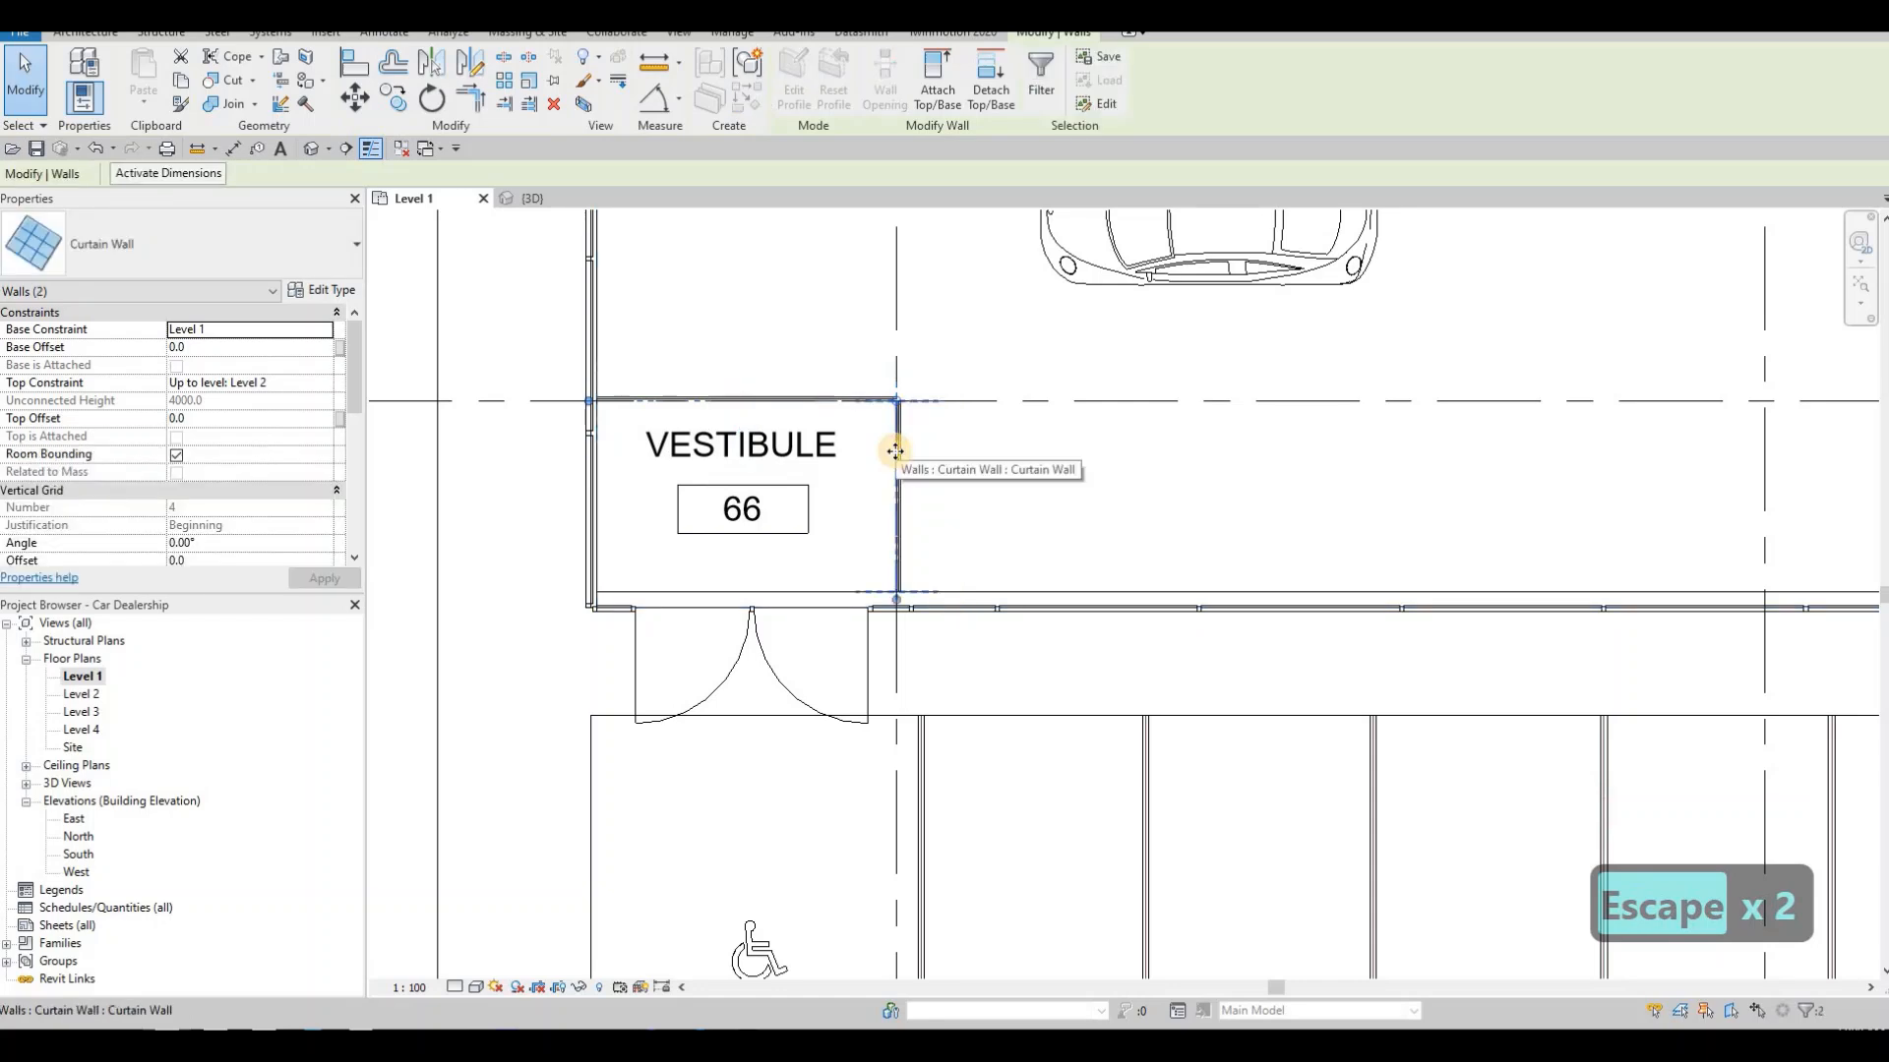
{"action": "key", "text": "m"}
{"action": "key", "text": "v"}
{"action": "left_click", "coordinate": [848, 403]}
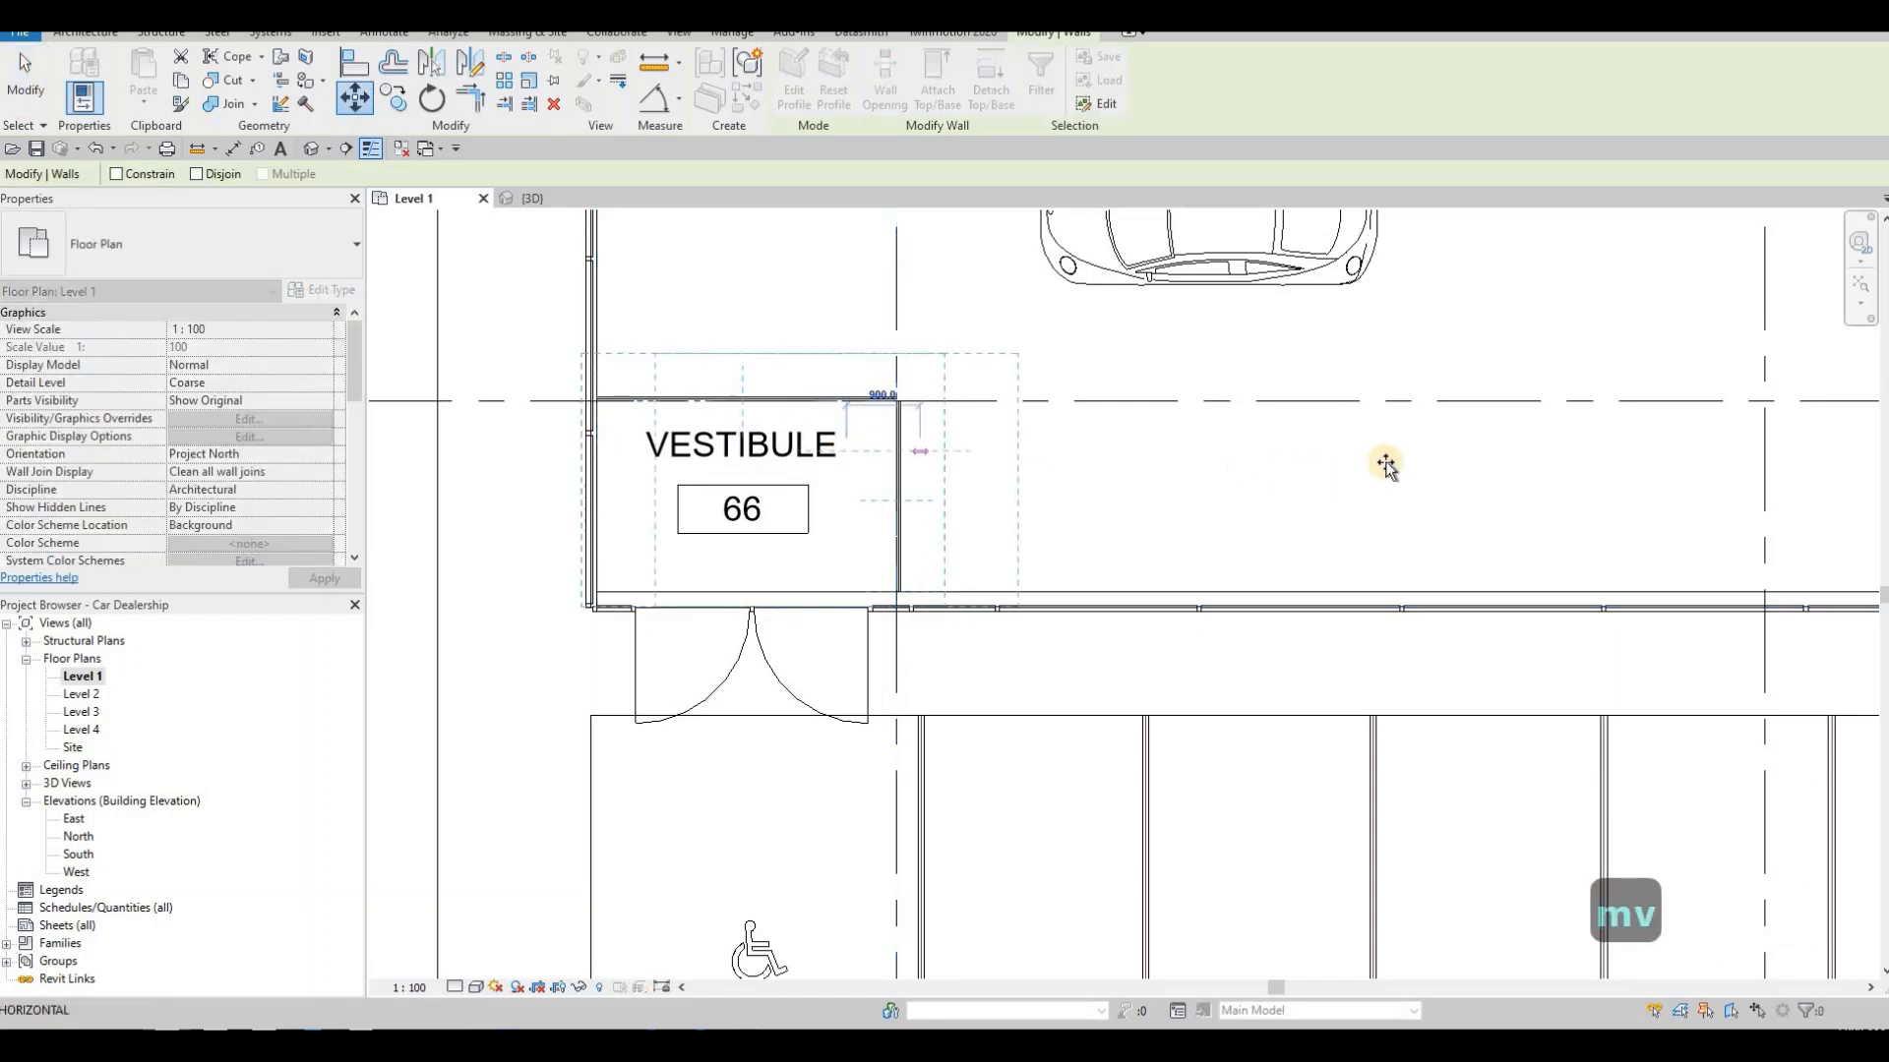
{"action": "left_click", "coordinate": [1375, 454]}
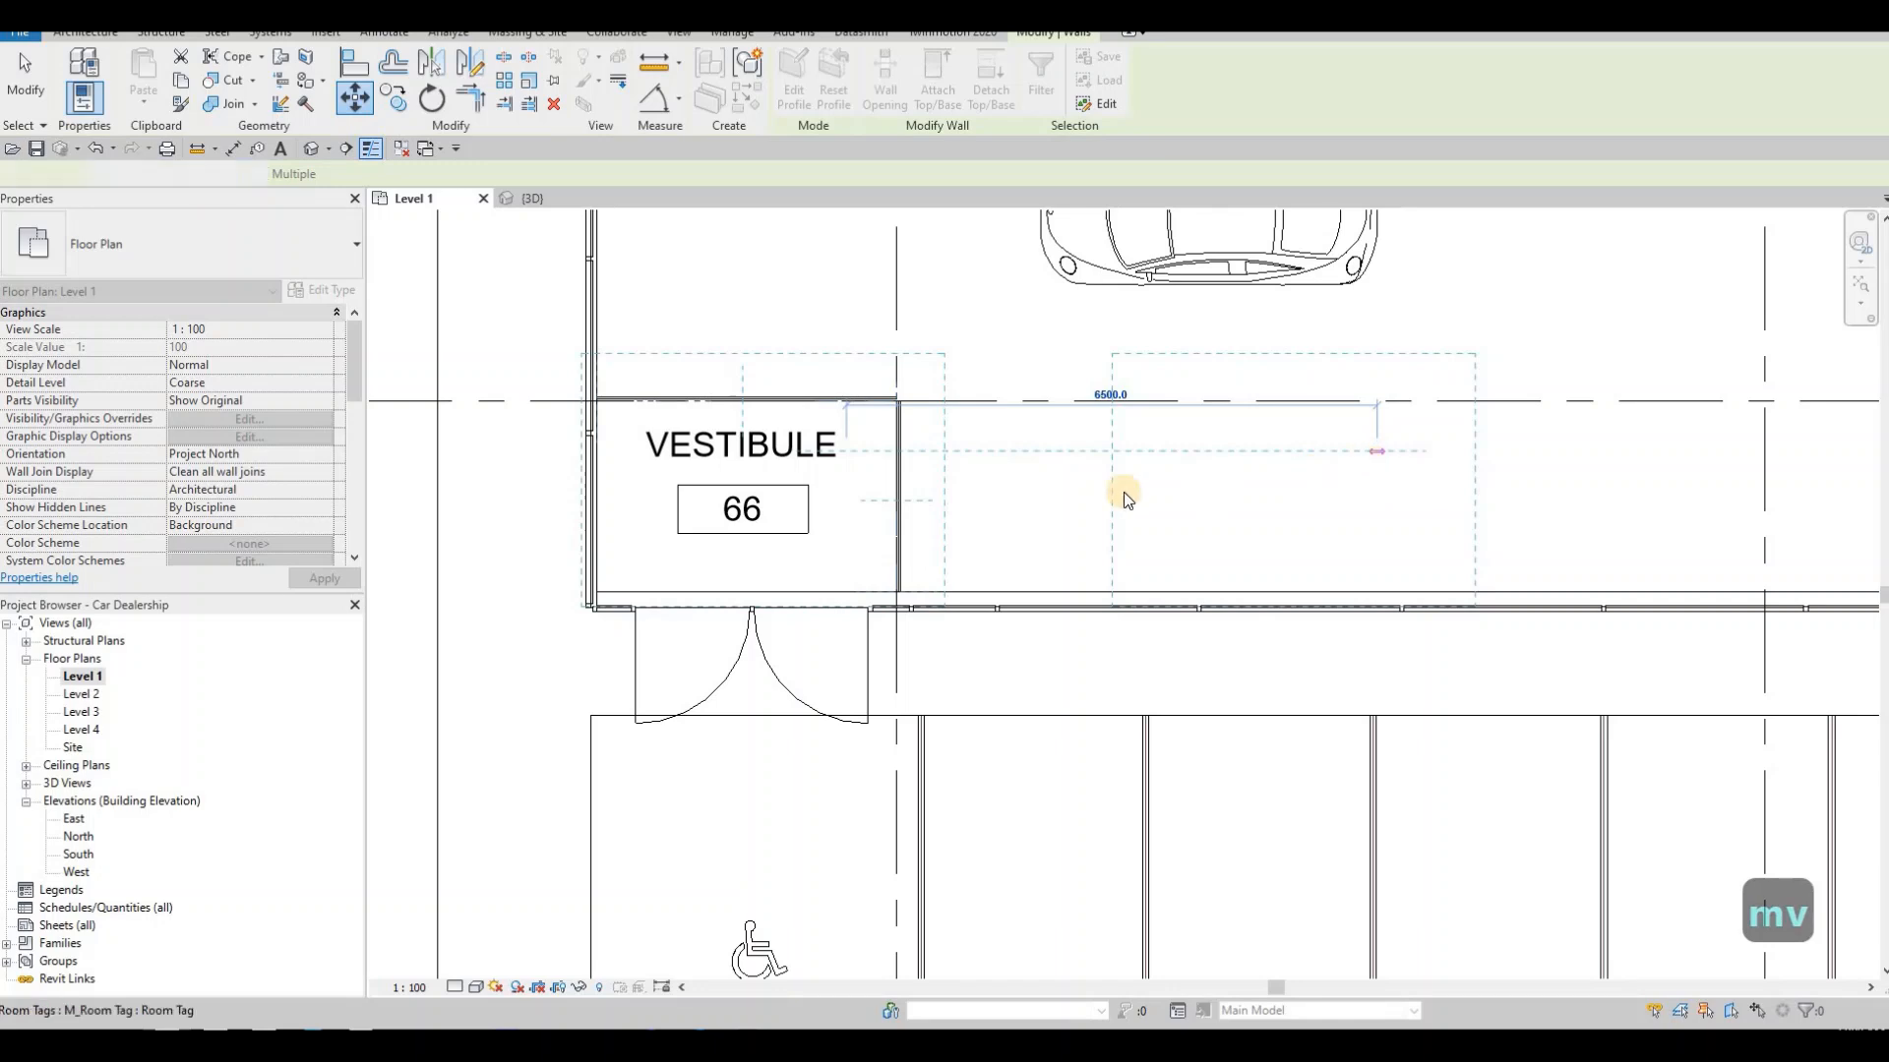
{"action": "key", "text": "Escape"}
{"action": "key", "text": "Escape"}
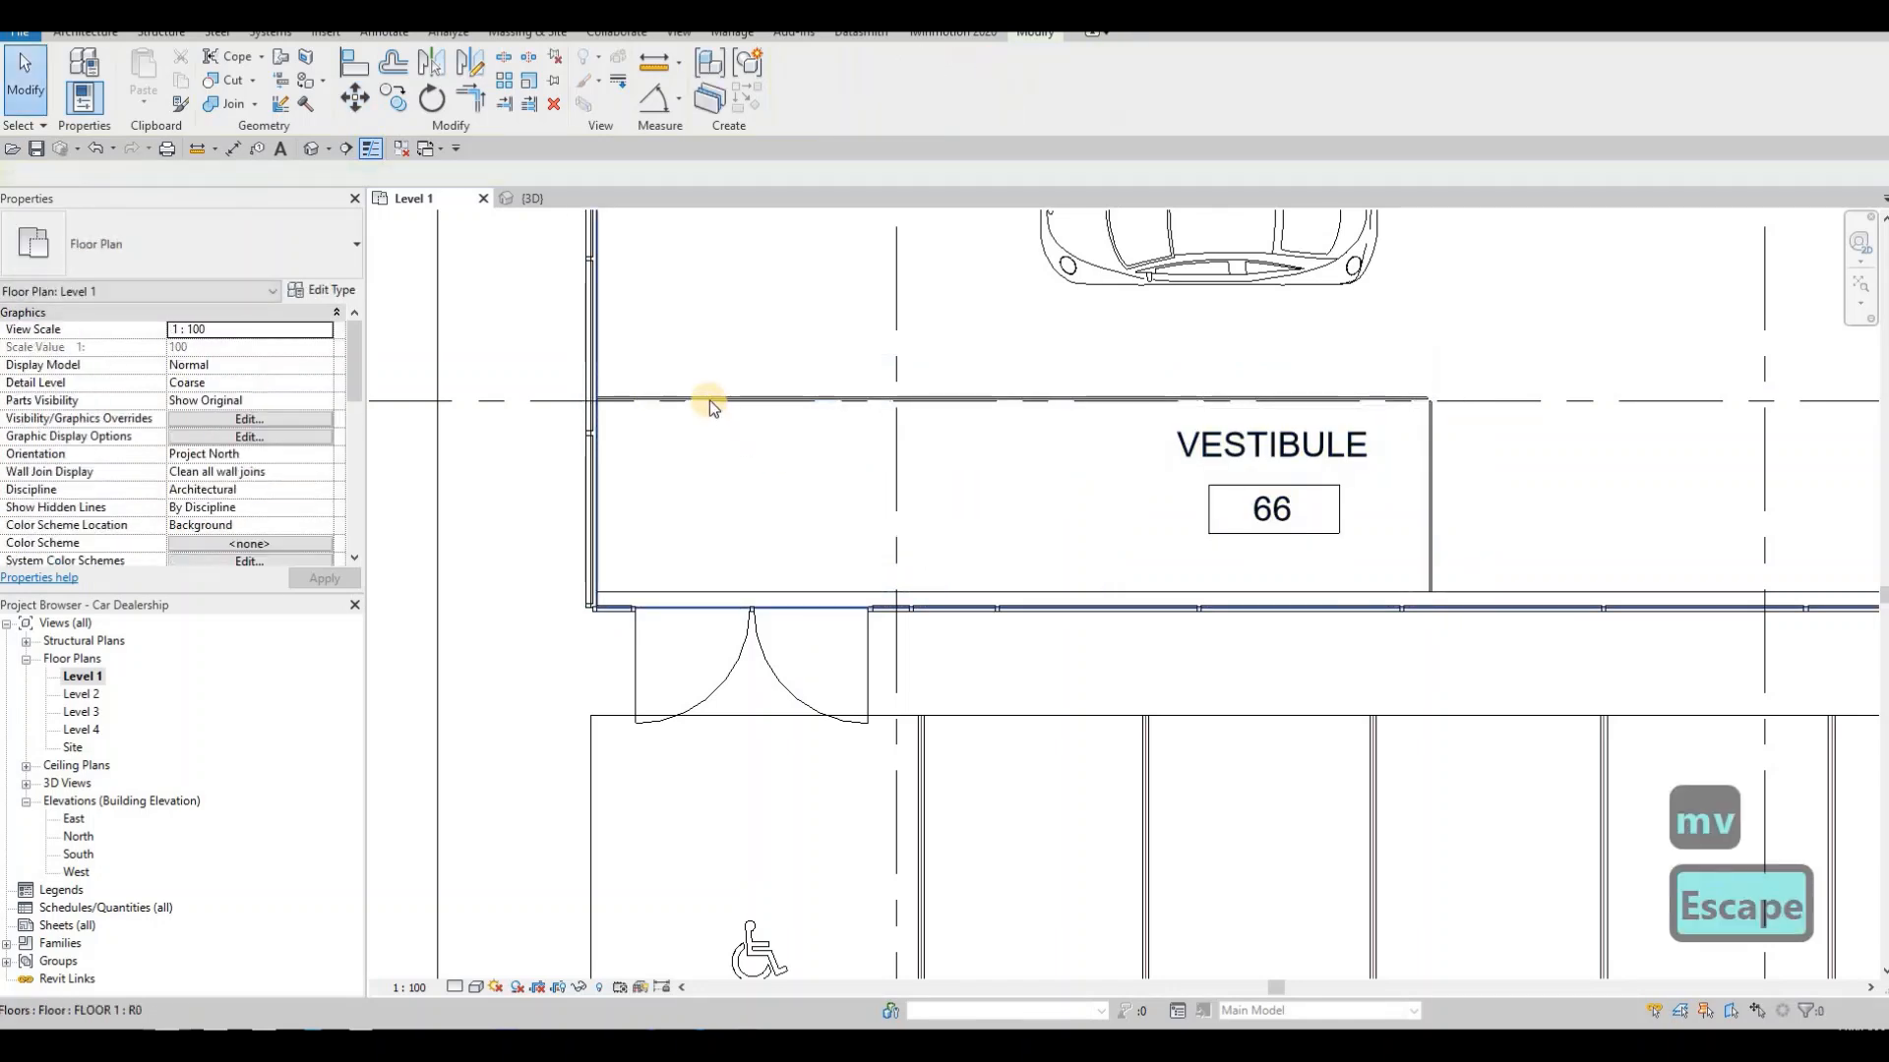
{"action": "left_click", "coordinate": [602, 398]}
{"action": "key", "text": "r"}
{"action": "key", "text": "s"}
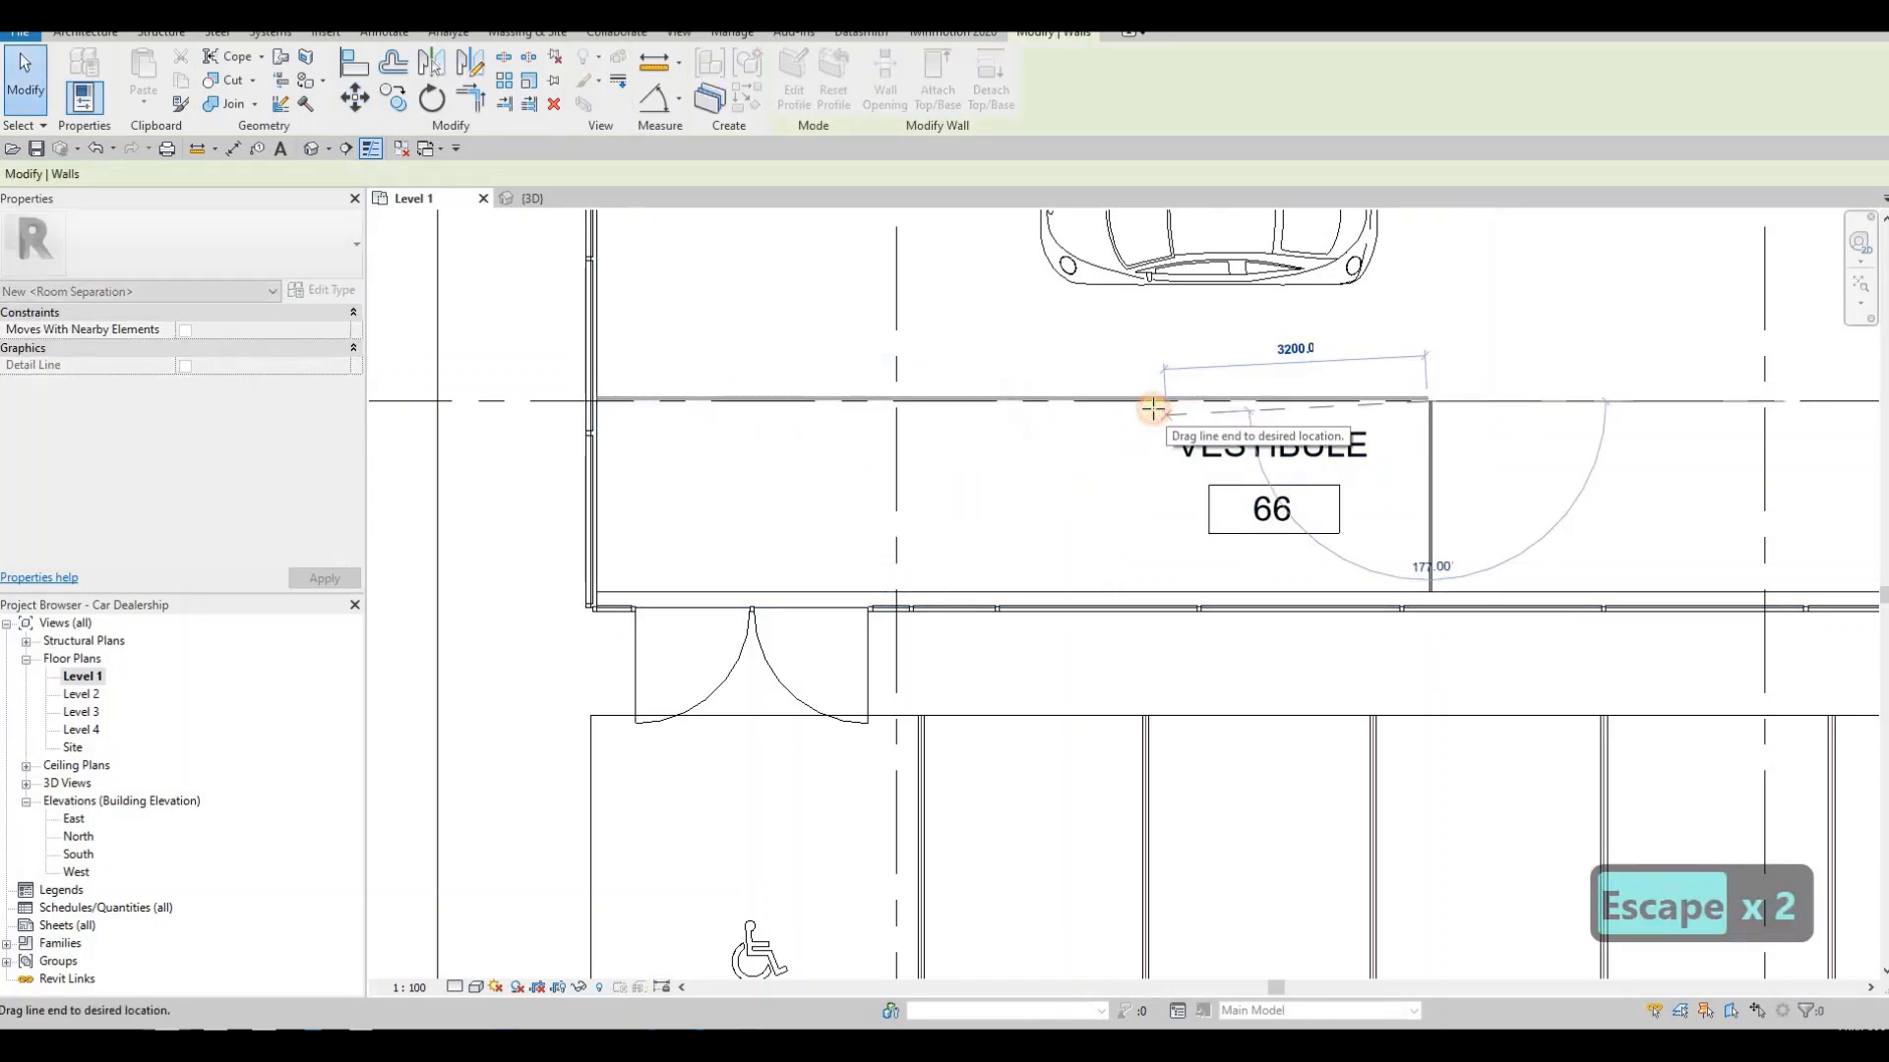
{"action": "key", "text": "Escape"}
{"action": "key", "text": "Escape"}
- Copy the vestibule's east curtain wall 3500 mm west to close off the other side of the vestibule
{"action": "left_click", "coordinate": [1428, 454]}
{"action": "key", "text": "c"}
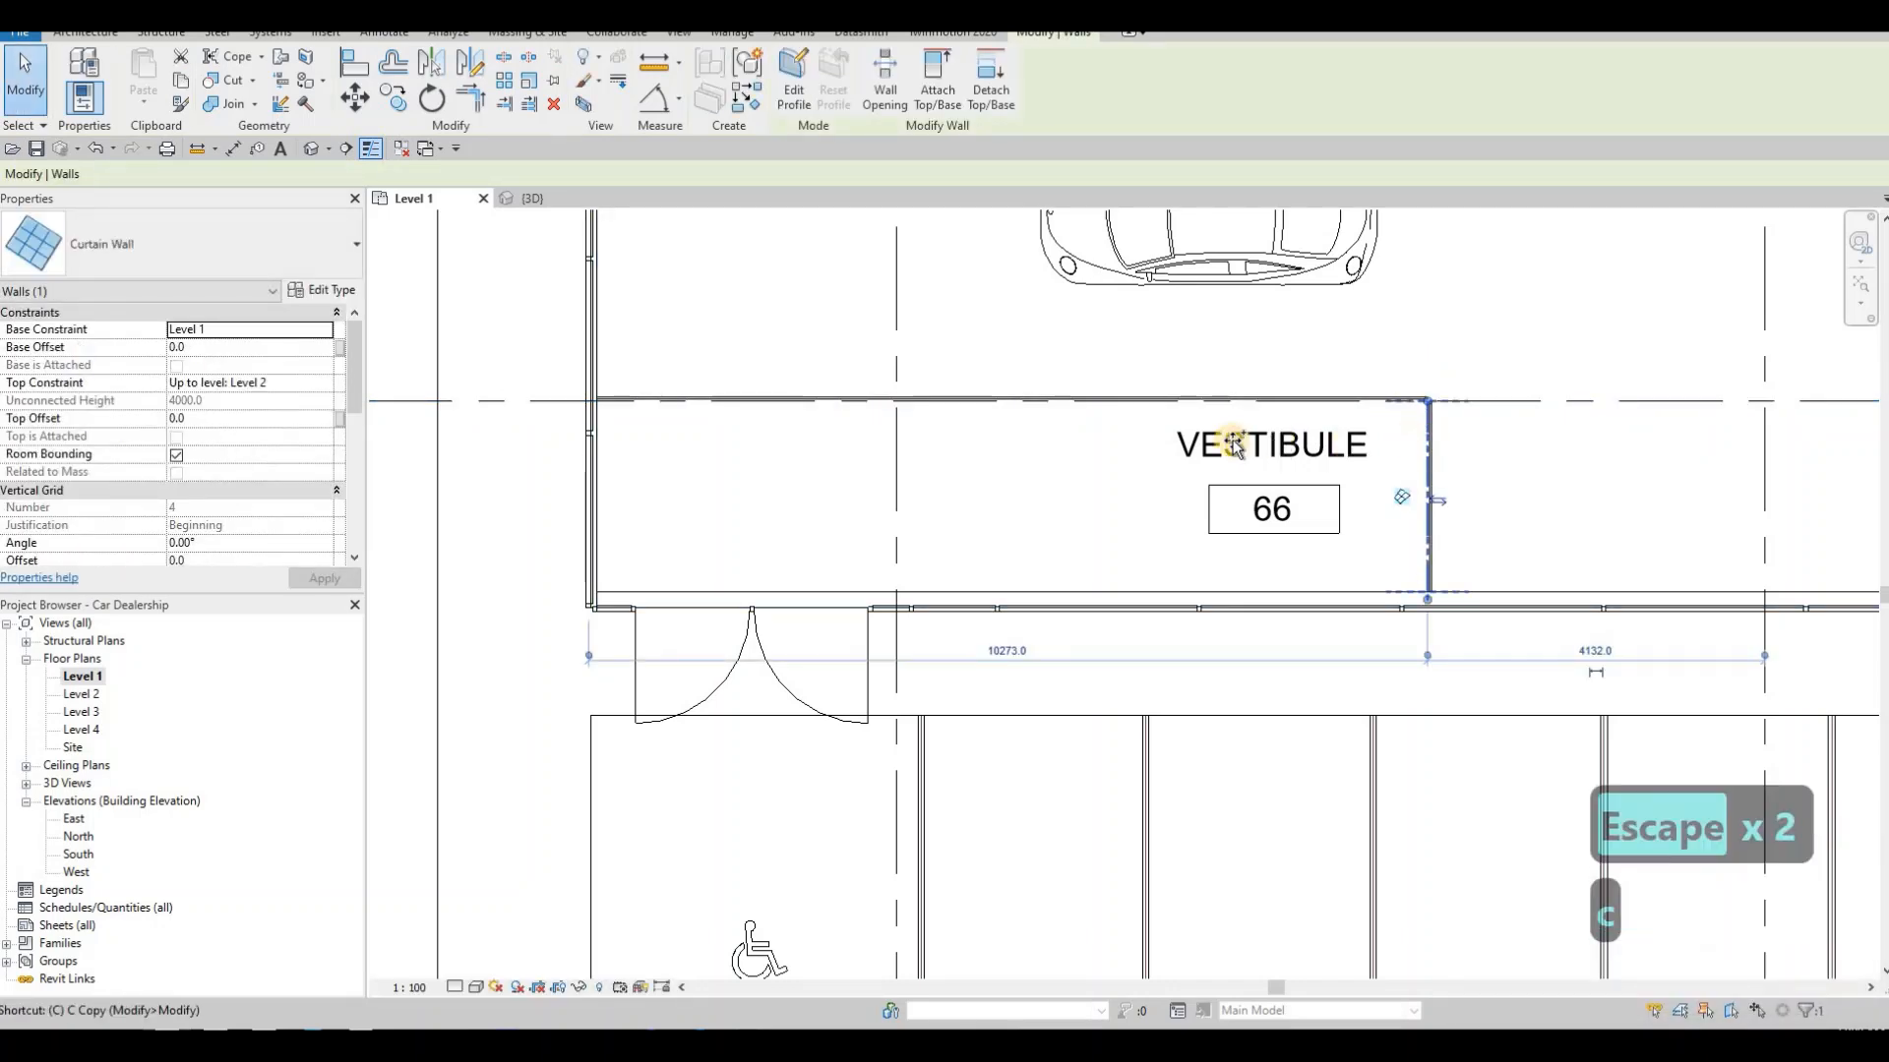
{"action": "key", "text": "o"}
{"action": "left_click", "coordinate": [1427, 443]}
{"action": "left_click", "coordinate": [1144, 443]}
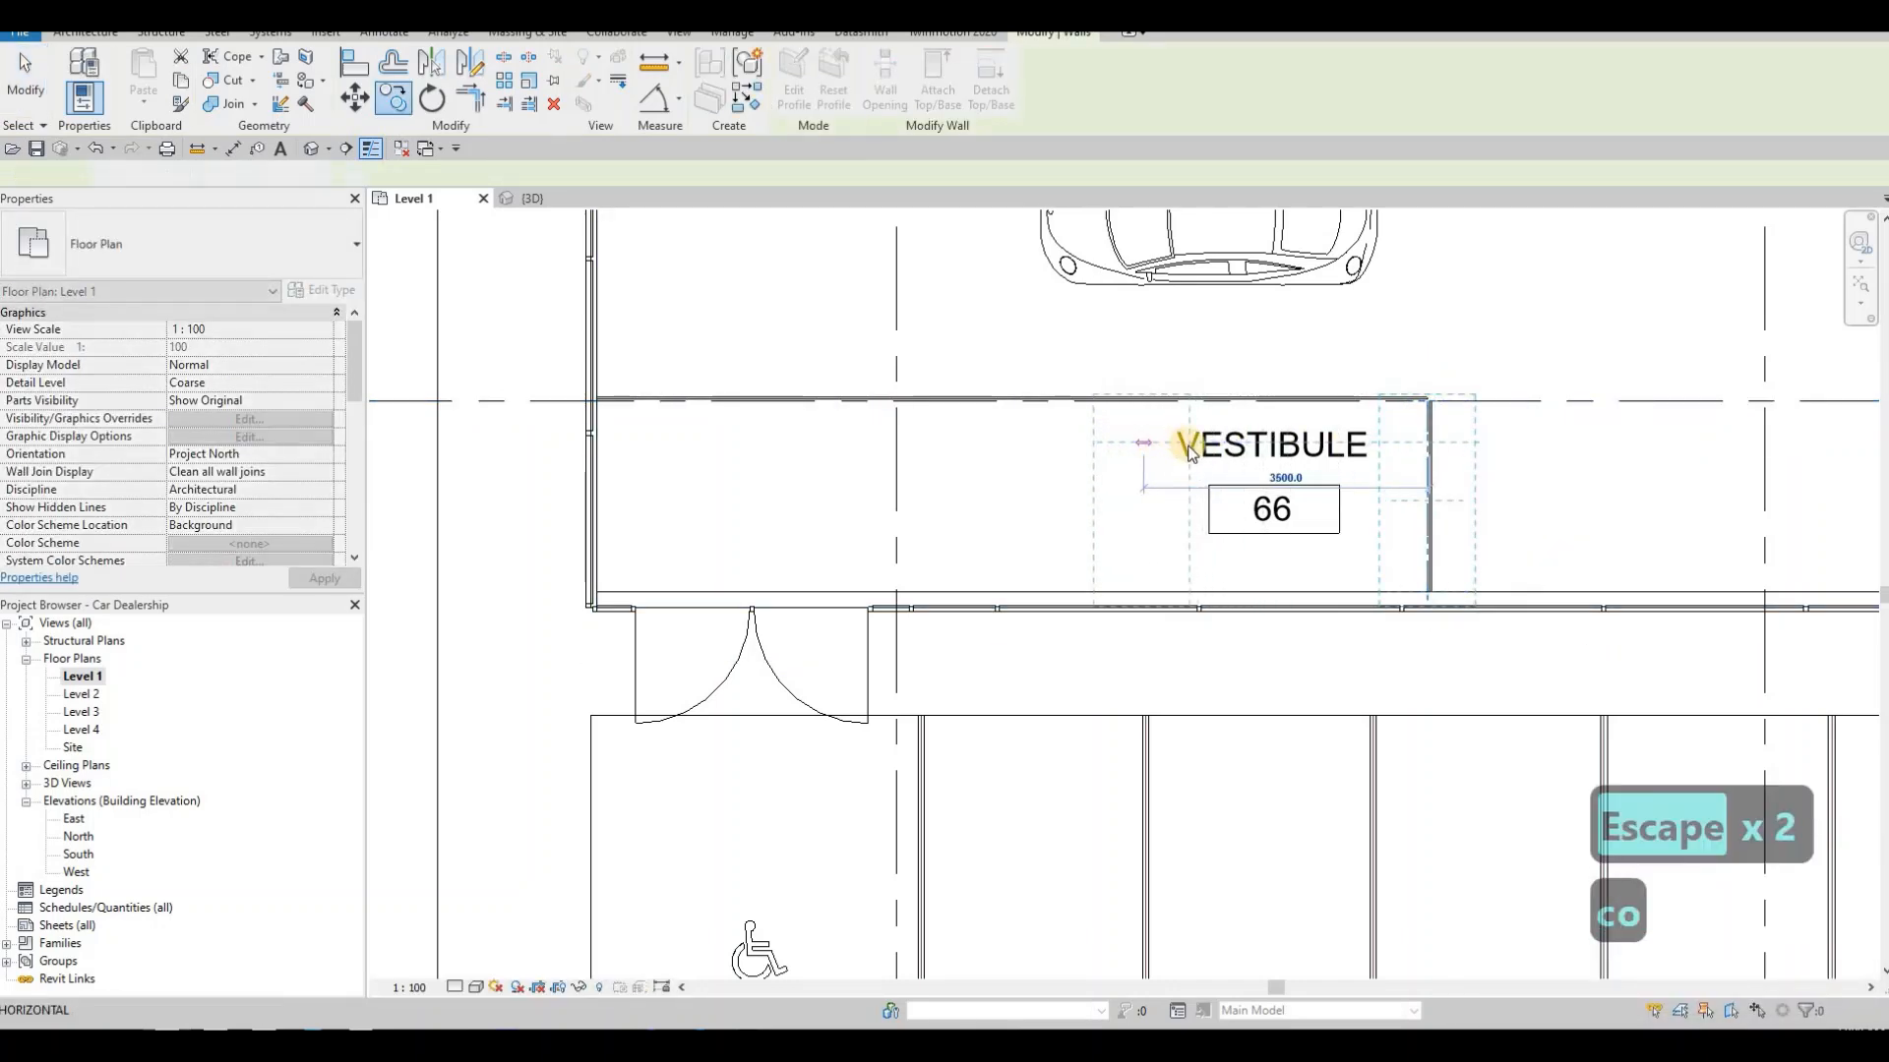
{"action": "key", "text": "Escape"}
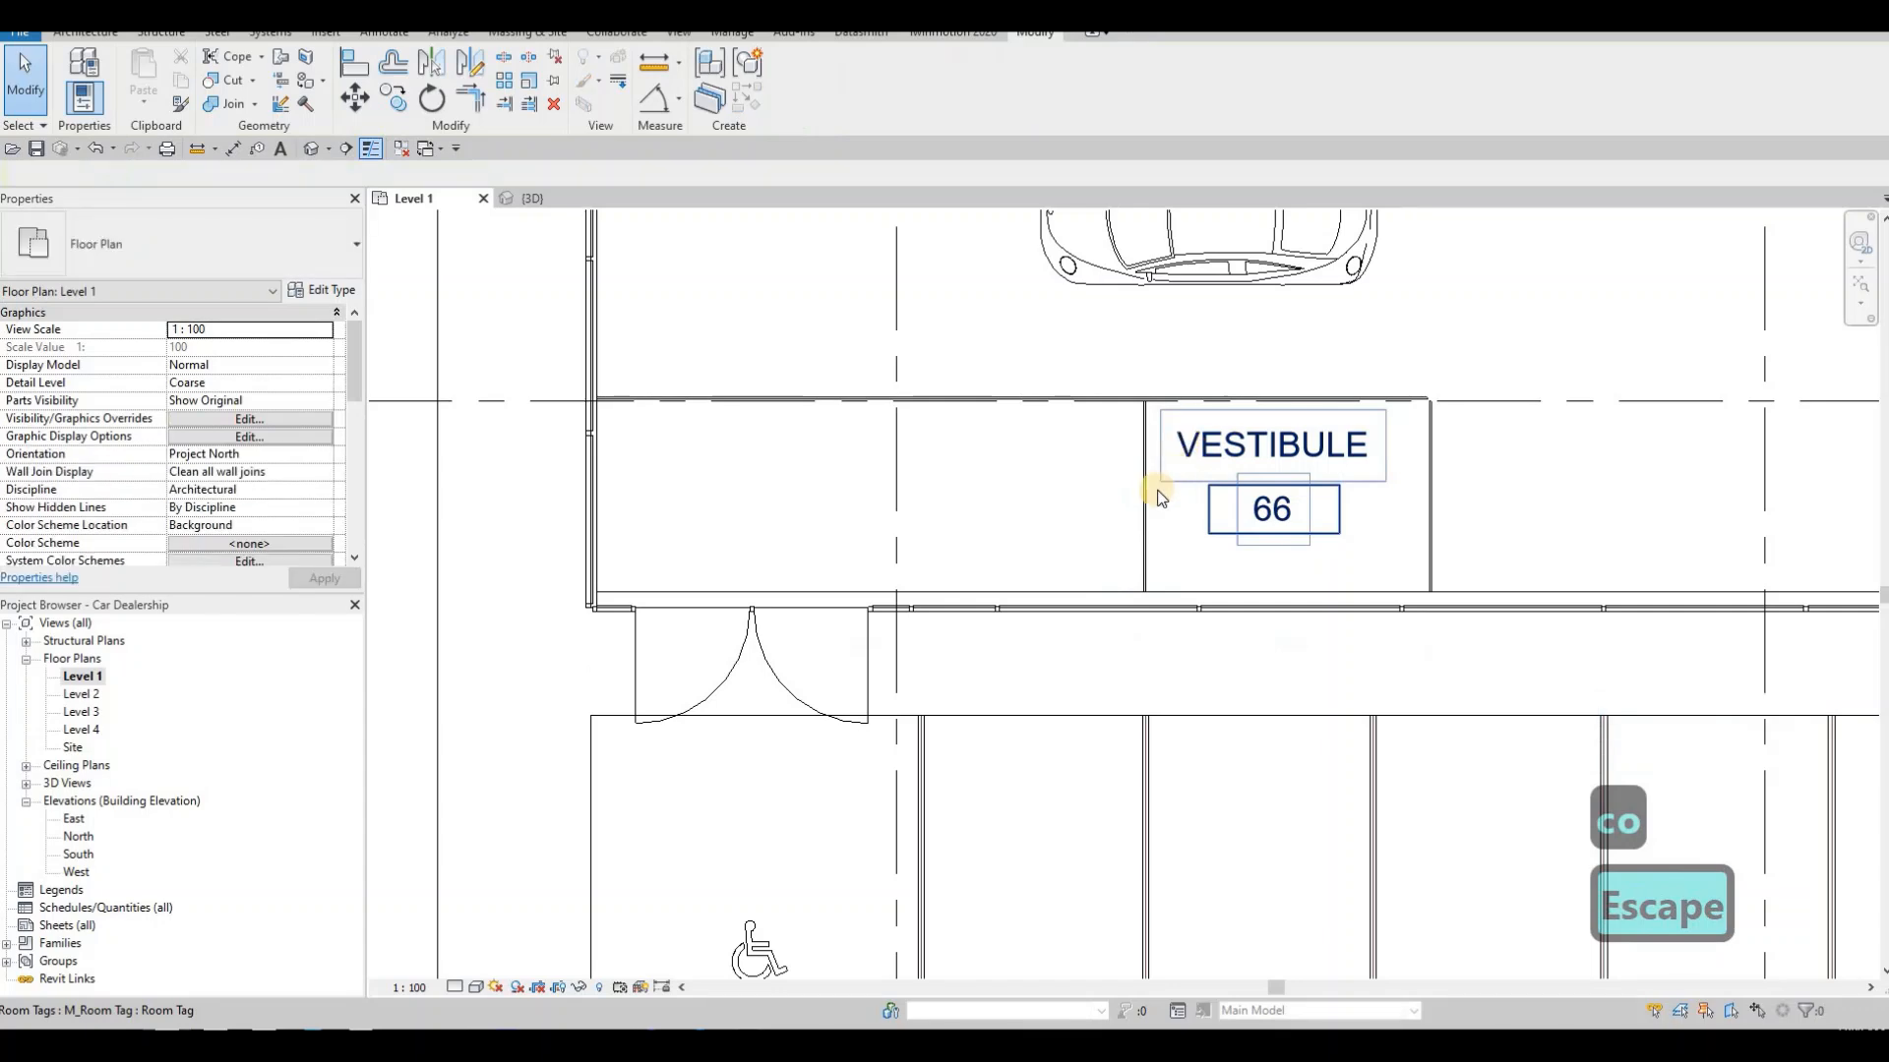
{"action": "key", "text": "Escape"}
- Nudge the copied curtain wall in small increments toward the east wall, to about 3220 mm from it
{"action": "left_click", "coordinate": [1143, 499]}
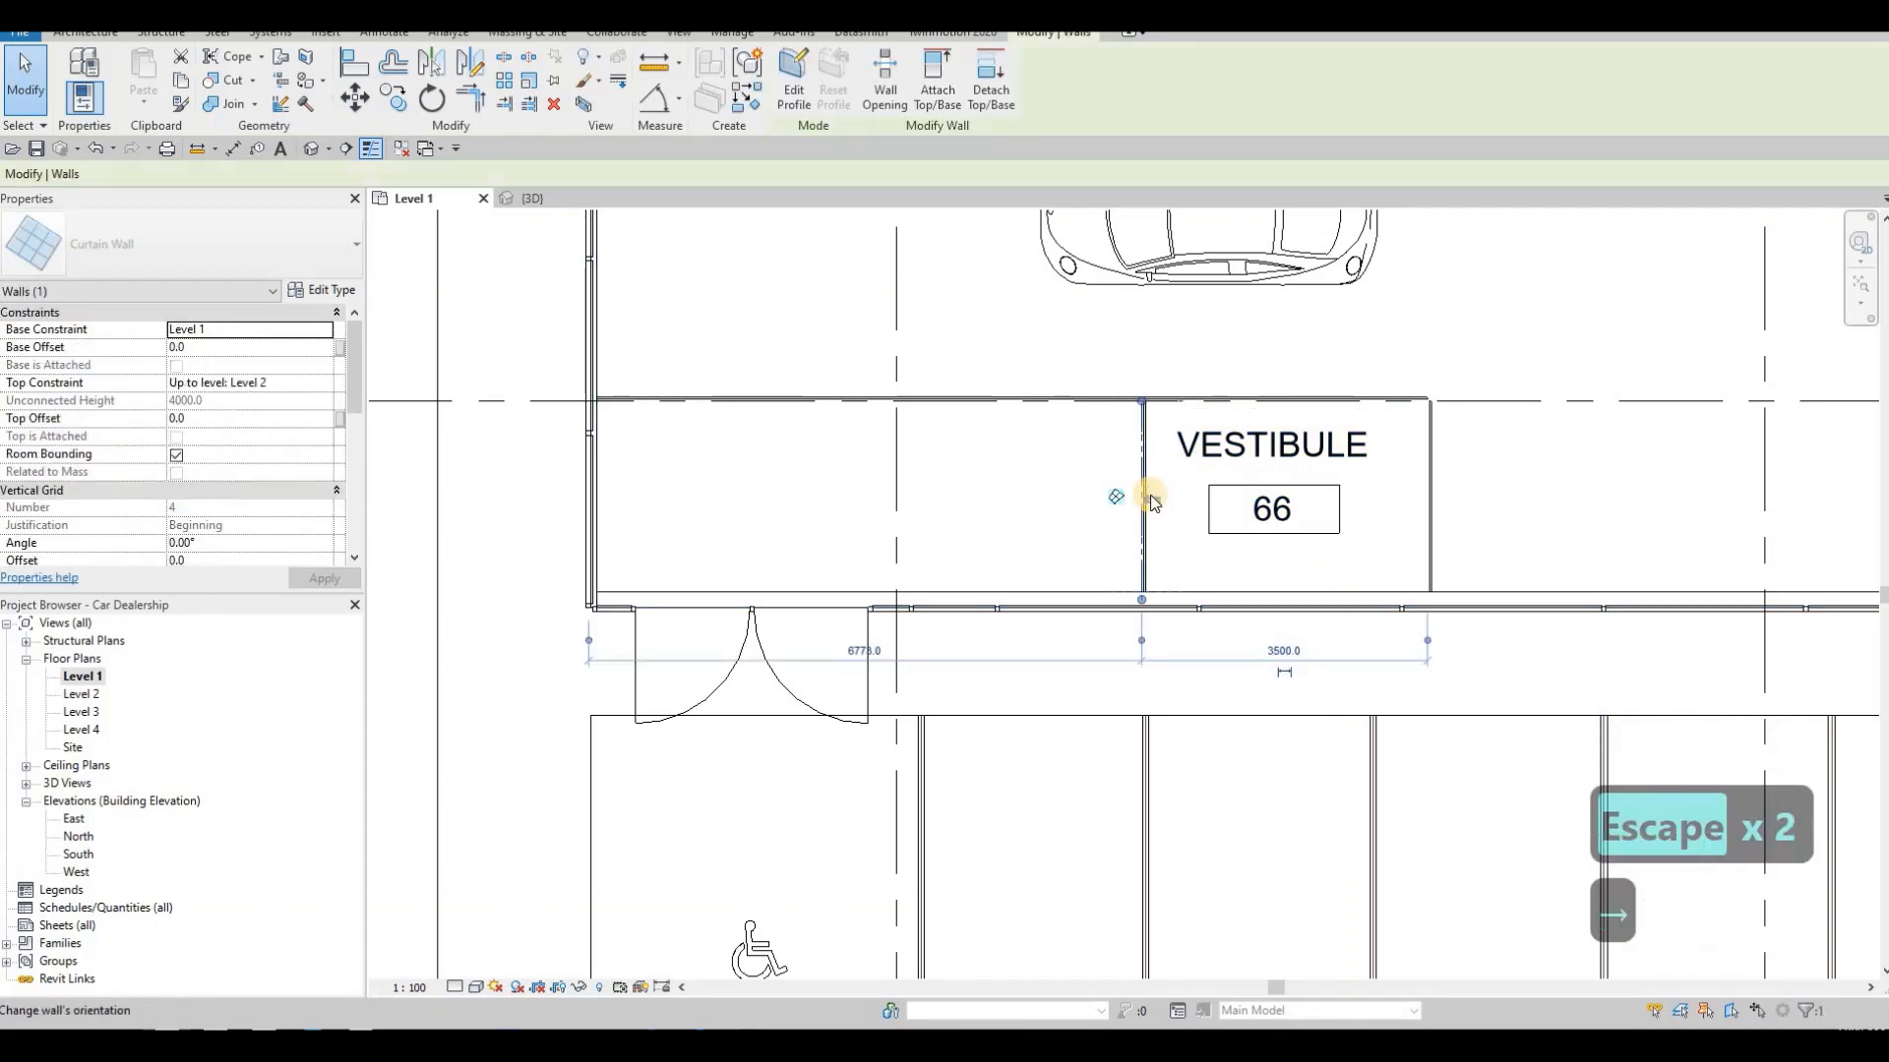
{"action": "key", "text": "Right"}
{"action": "key", "text": "Right"}
{"action": "key", "text": "Right"}
{"action": "key", "text": "Right"}
{"action": "key", "text": "Right"}
{"action": "key", "text": "Right"}
{"action": "key", "text": "Escape"}
{"action": "key", "text": "Escape"}
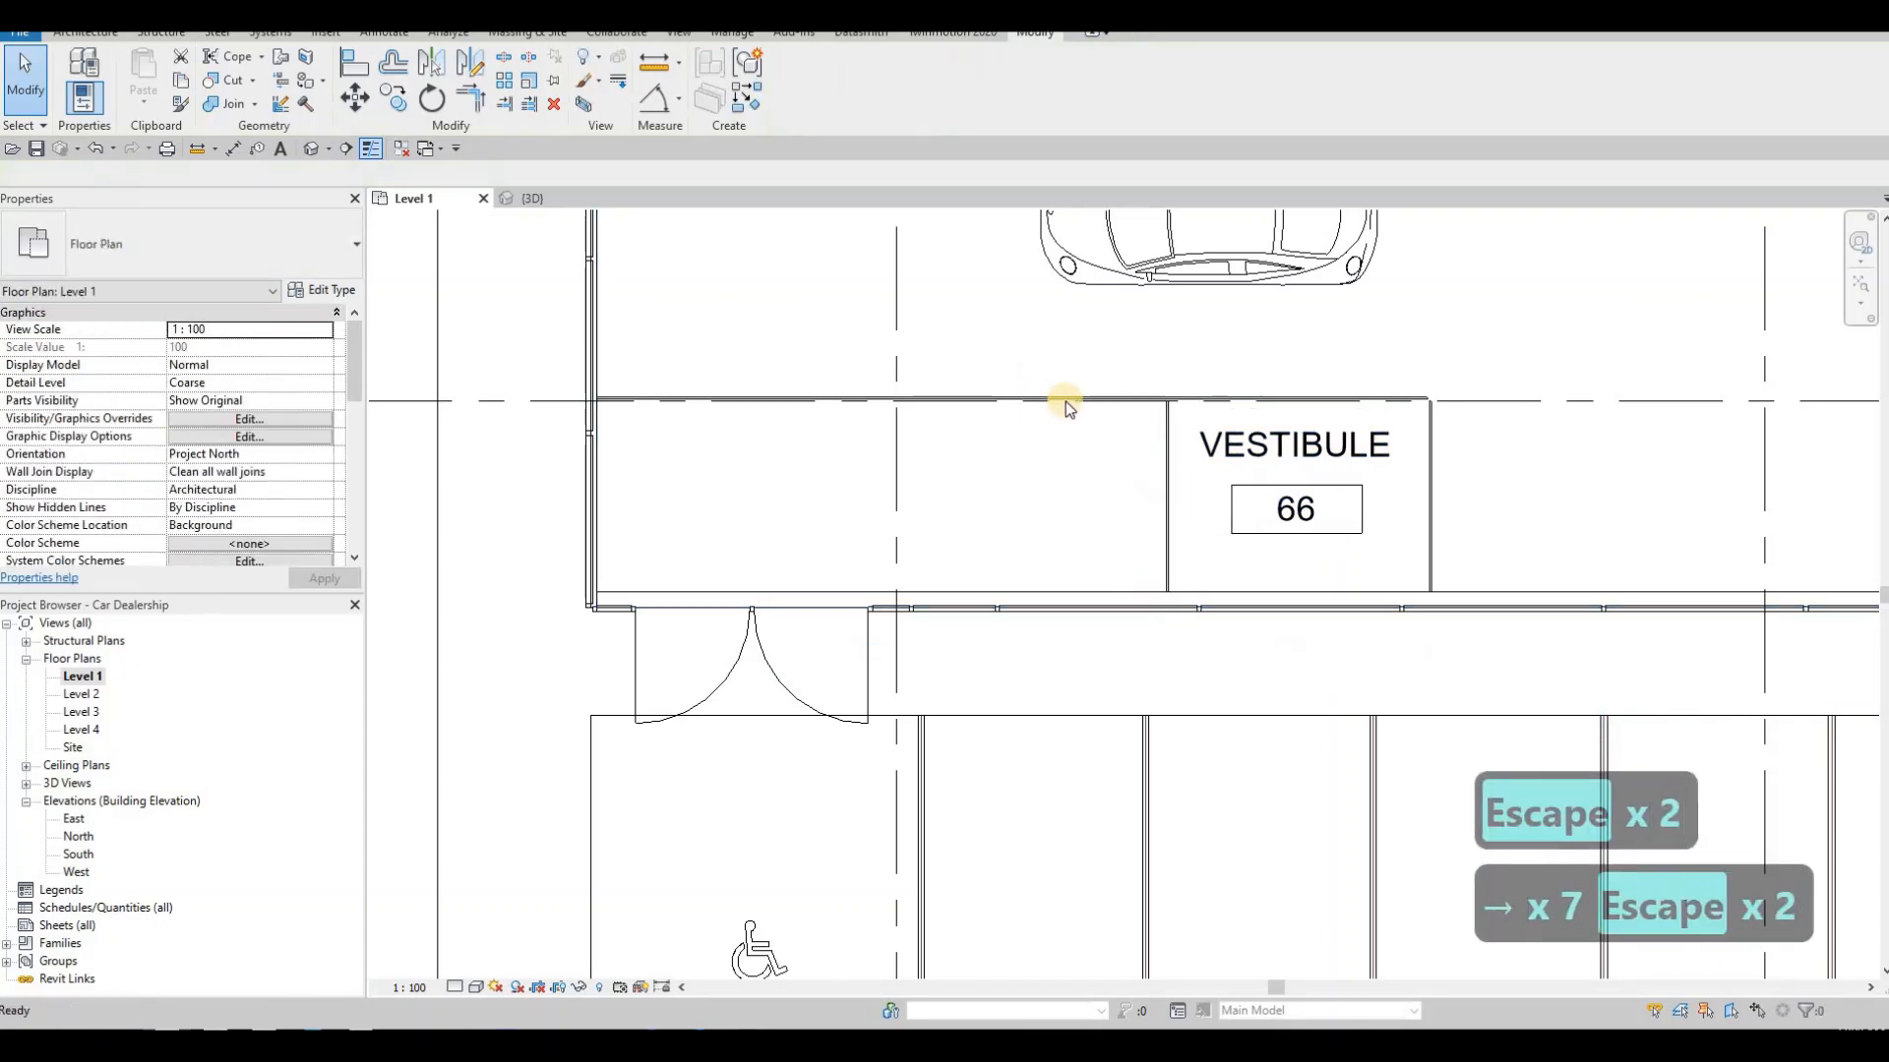
- Shorten the vestibule's back curtain wall to 3220 mm by ending it at the copied west wall's corner
{"action": "left_click", "coordinate": [602, 403]}
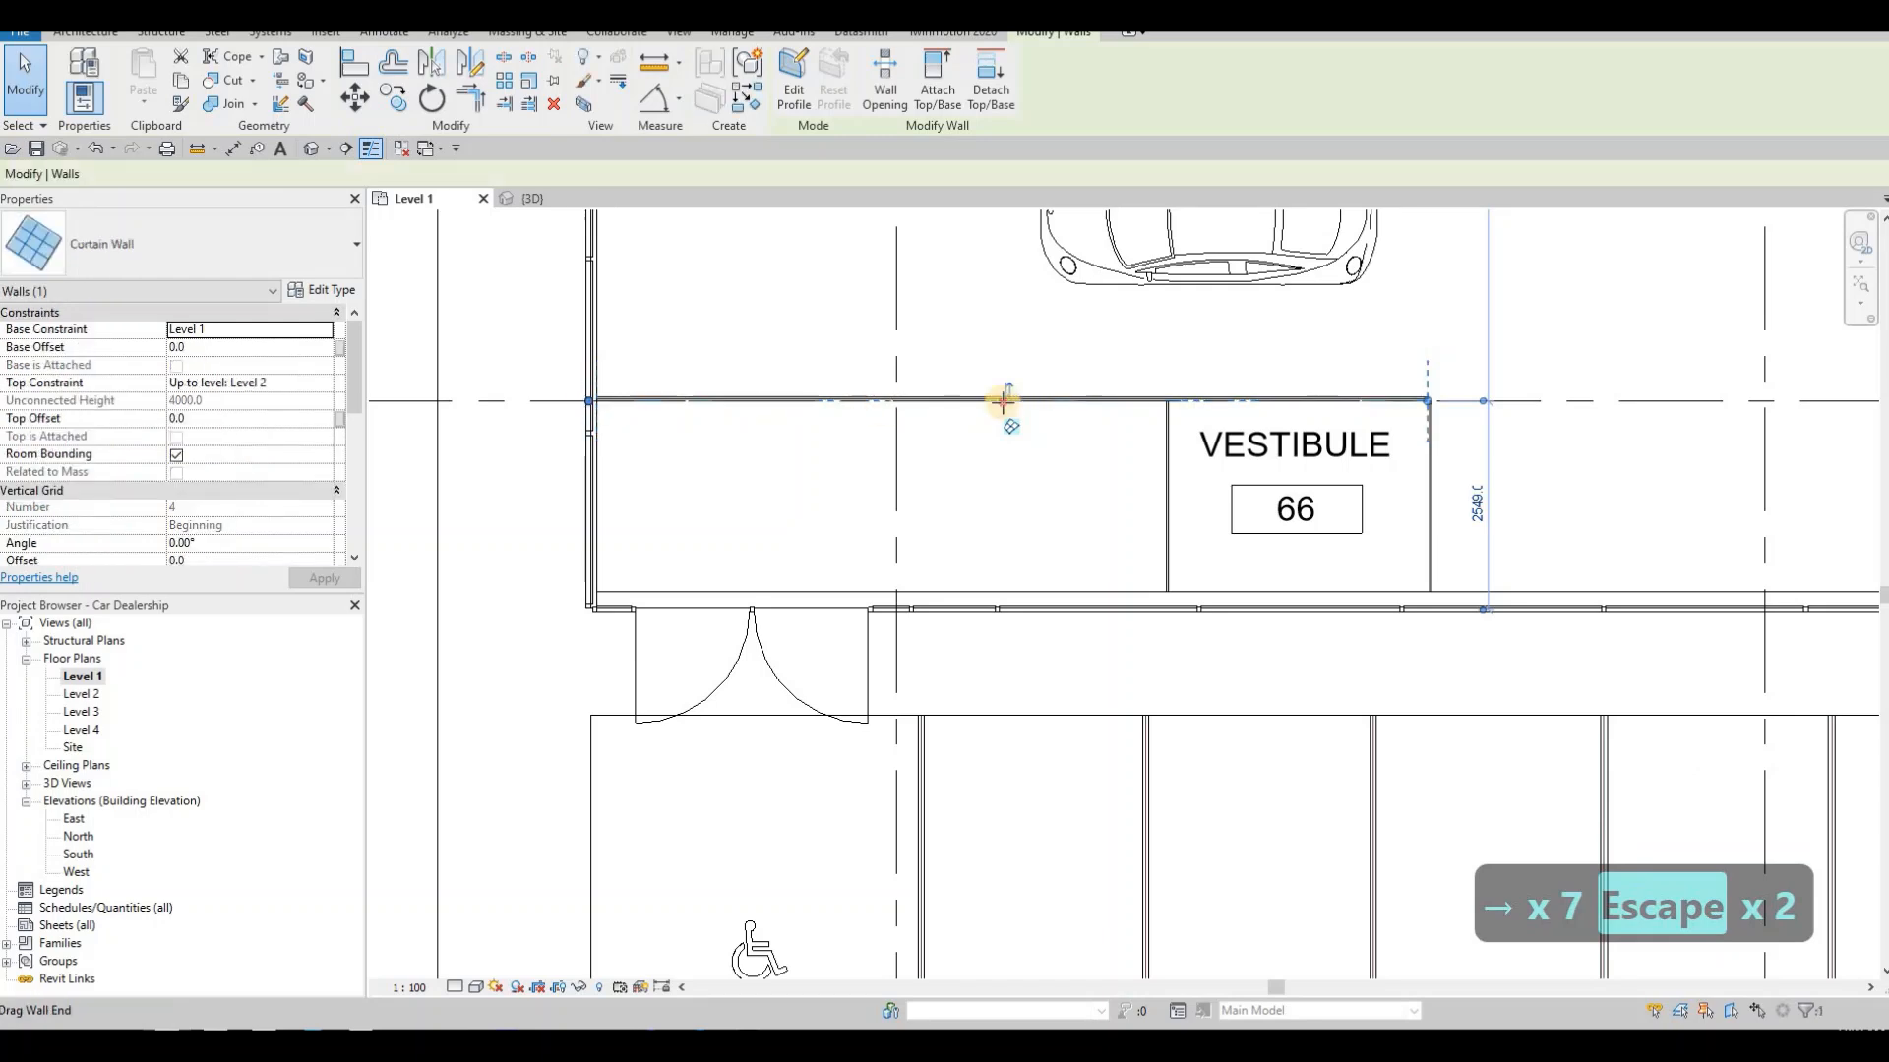
{"action": "left_click_drag", "start_coordinate": [1003, 400], "coordinate": [1165, 400]}
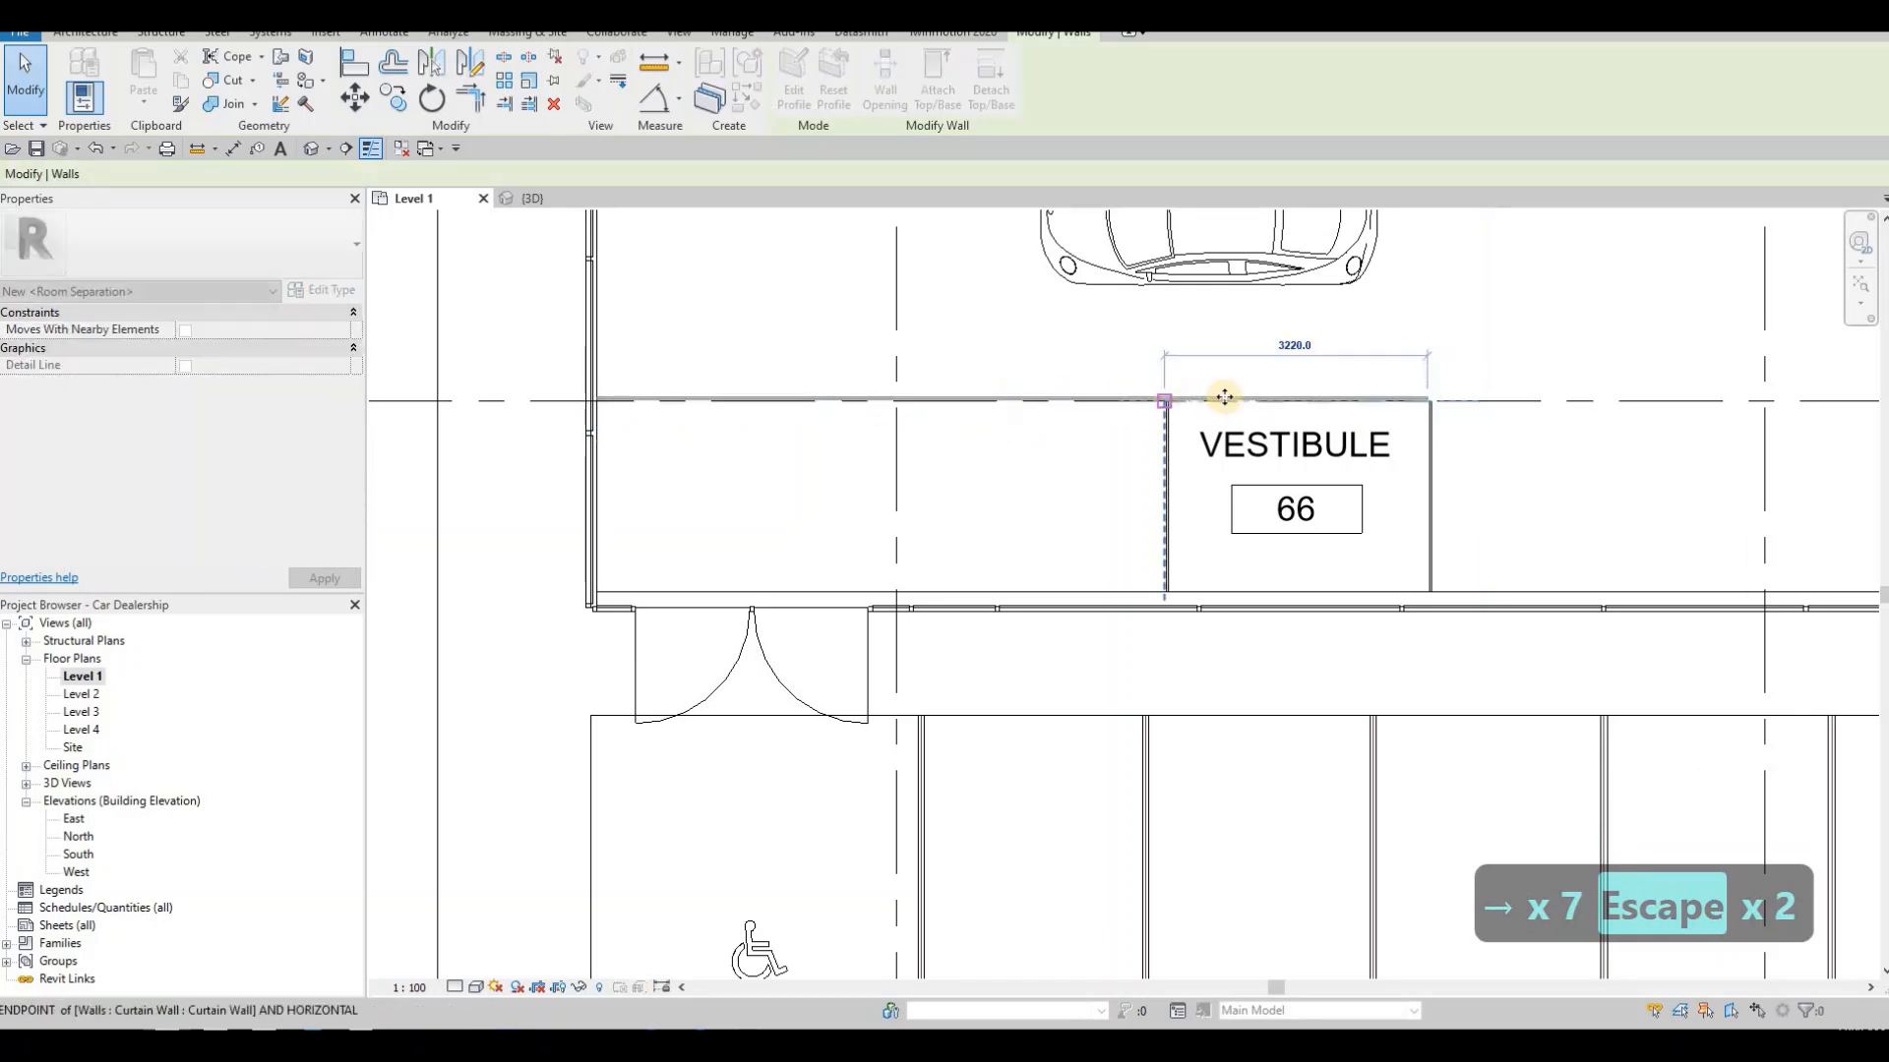
{"action": "scroll", "coordinate": [1249, 393], "scroll_direction": "up", "scroll_amount": 3}
{"action": "scroll", "coordinate": [1249, 395], "scroll_direction": "up", "scroll_amount": 1}
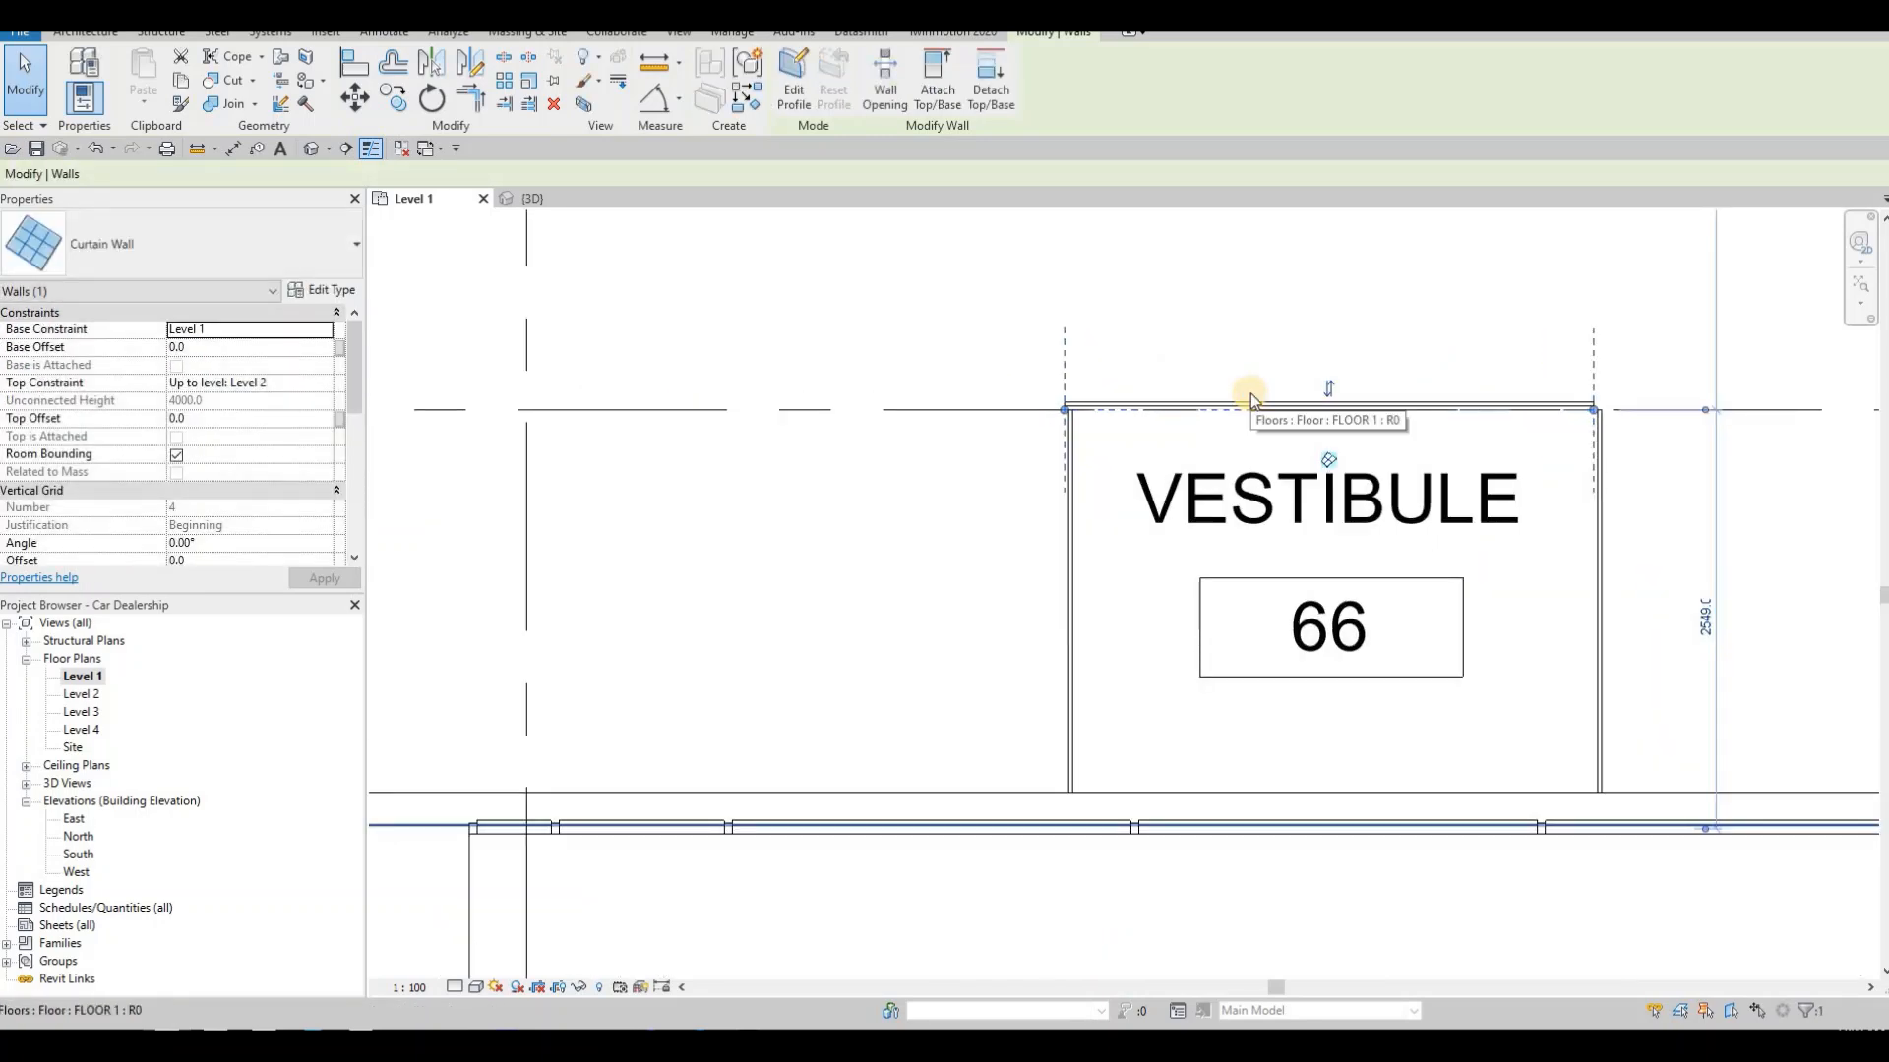
- Try to nudge the vestibule's back wall east to line it up with the side walls
{"action": "key", "text": "Right"}
{"action": "key", "text": "Right"}
{"action": "key", "text": "Escape"}
{"action": "key", "text": "Escape"}
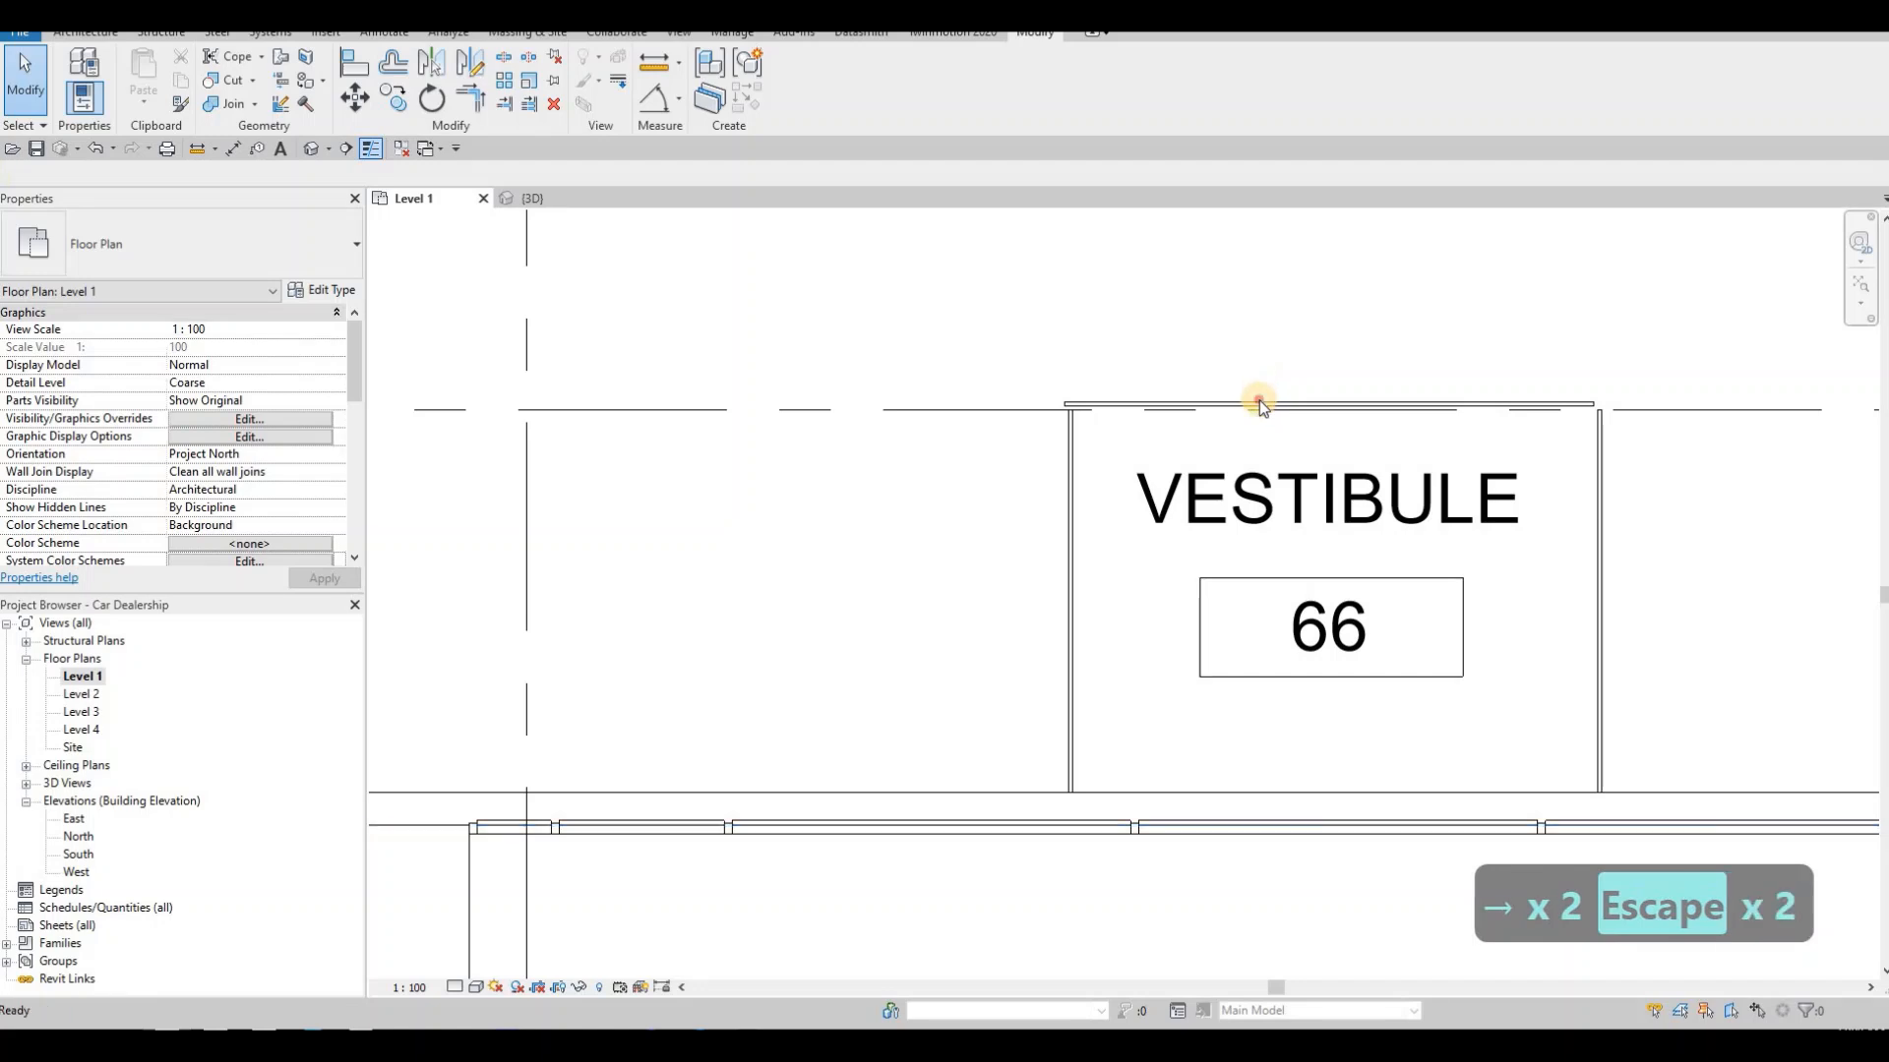
{"action": "left_click", "coordinate": [1259, 399]}
{"action": "key", "text": "Right"}
{"action": "key", "text": "Right"}
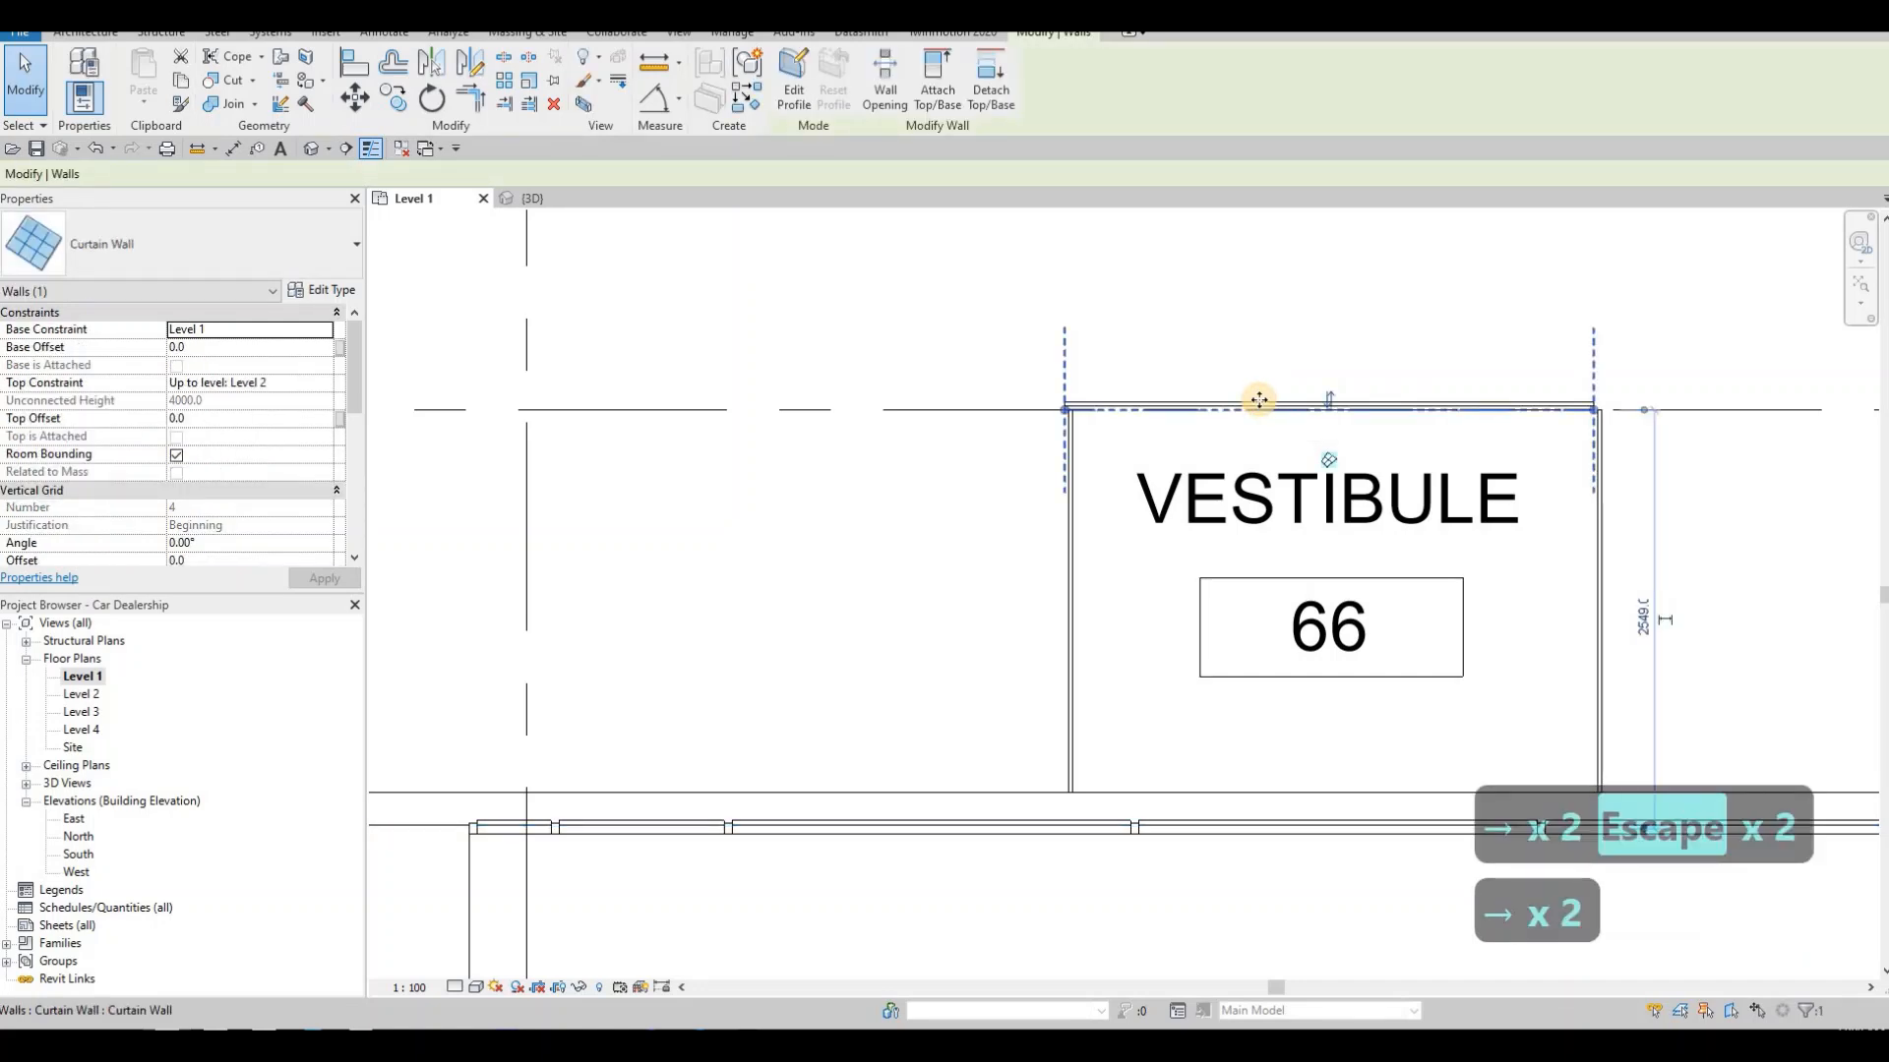
{"action": "key", "text": "Escape"}
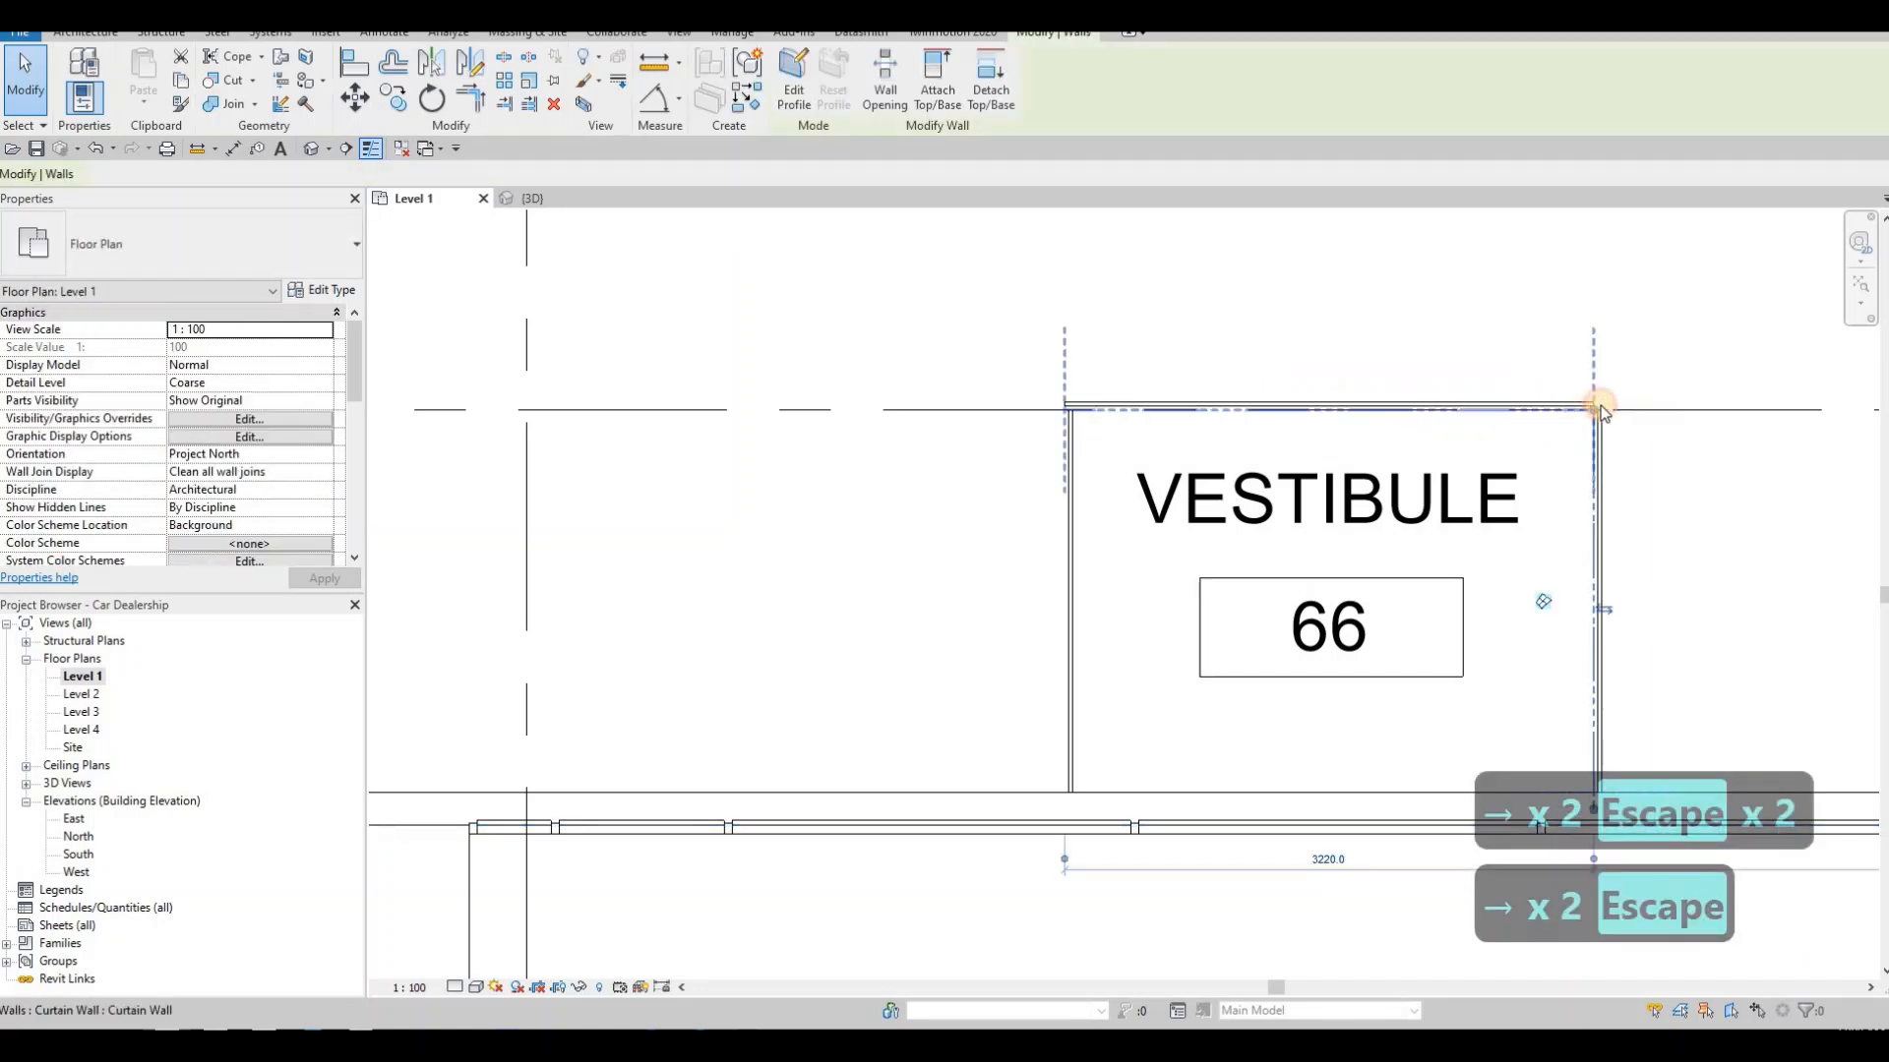
{"action": "key", "text": "Escape"}
- Extend the back wall's east end to the outer face of the east wall, making it 3269.5 mm long
{"action": "left_click_drag", "start_coordinate": [1606, 407], "coordinate": [1601, 409]}
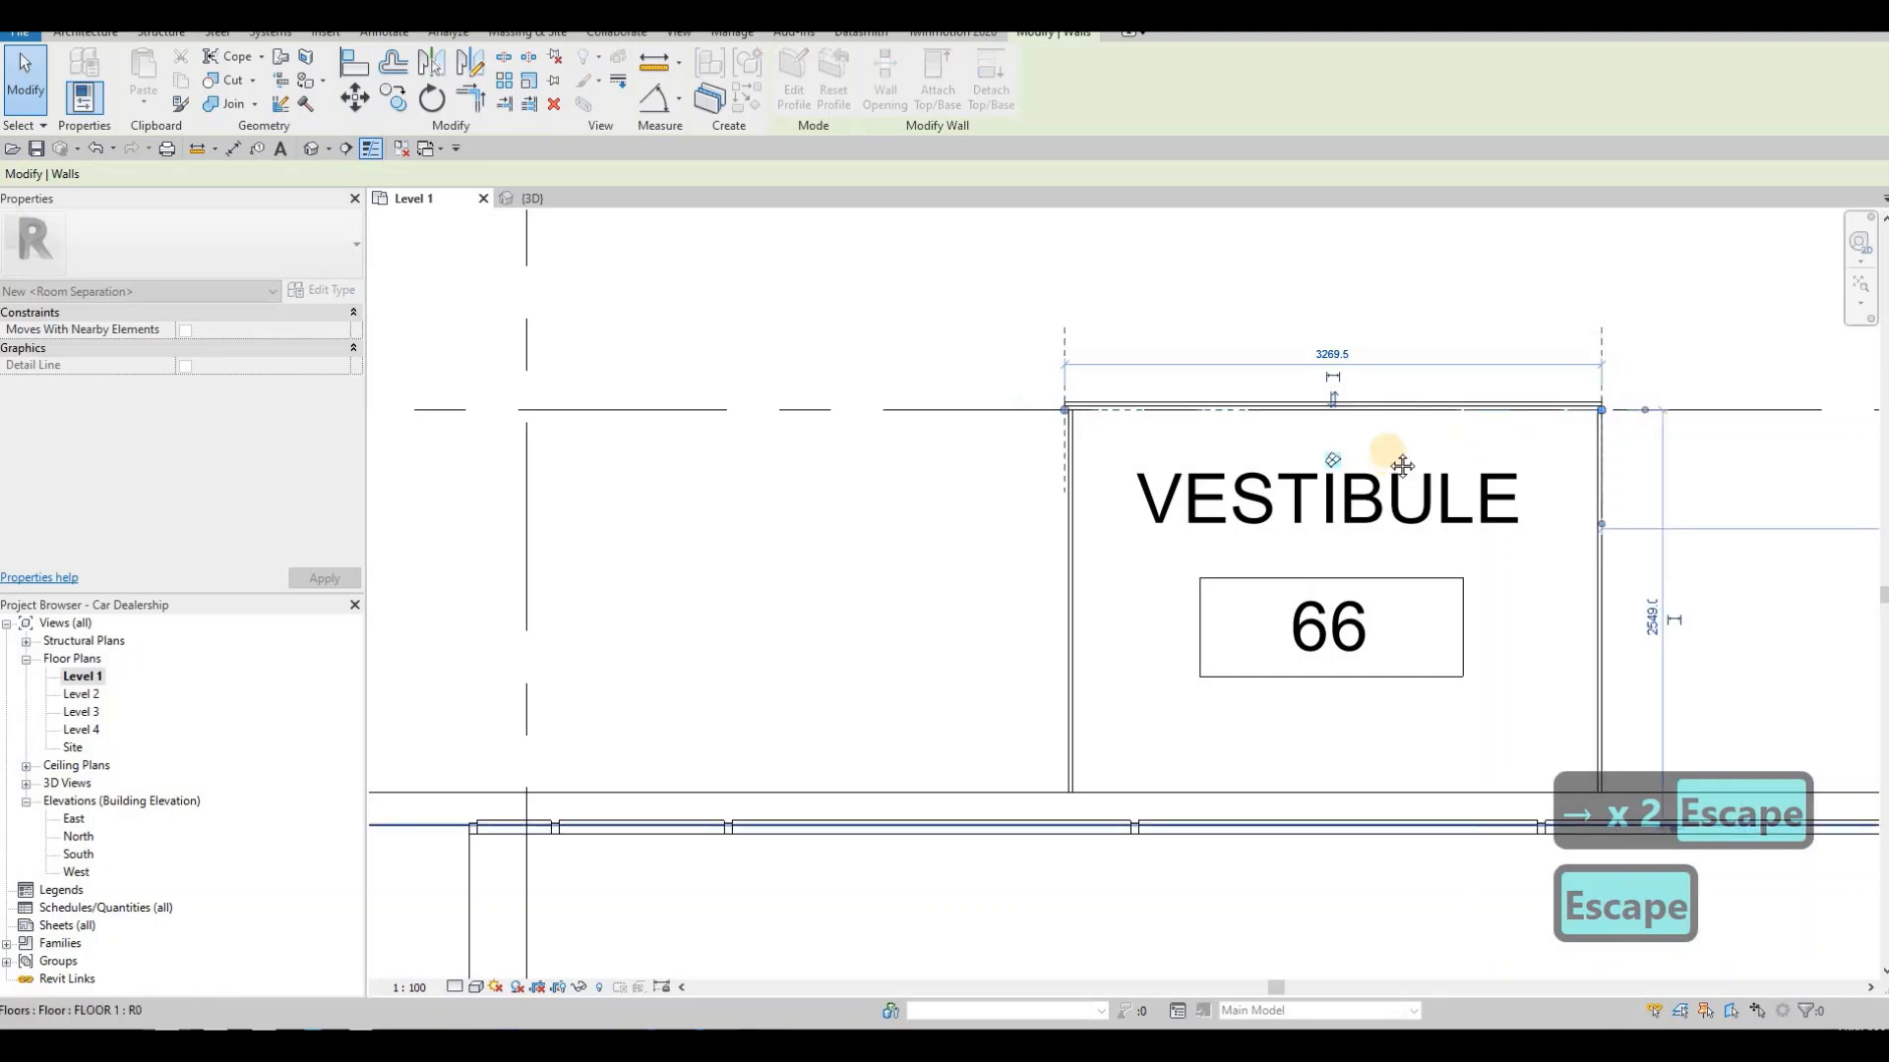
{"action": "key", "text": "Escape"}
{"action": "scroll", "coordinate": [1020, 476], "scroll_direction": "down", "scroll_amount": 5}
{"action": "key", "text": "Escape"}
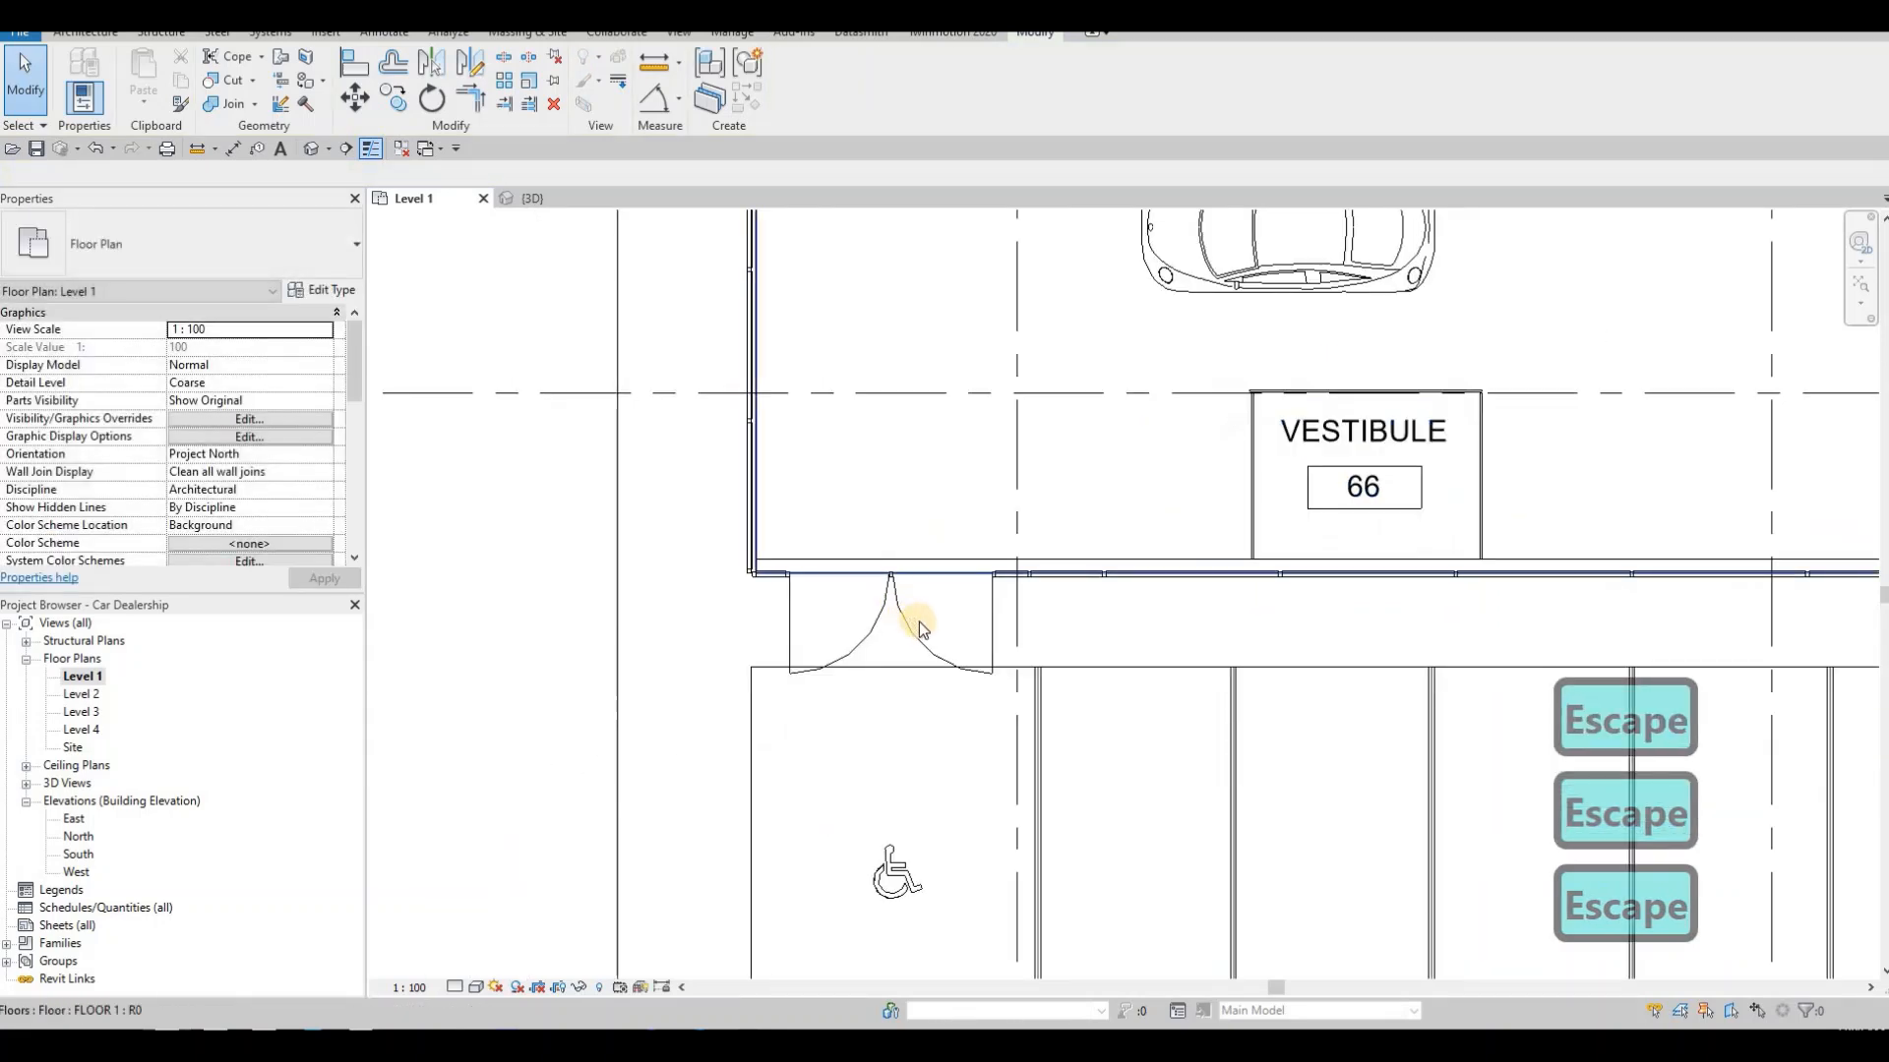
- Change the two single-glass curtain wall doors at the old entrance to Glazed system panels in the 3D view
{"action": "left_click", "coordinate": [551, 206]}
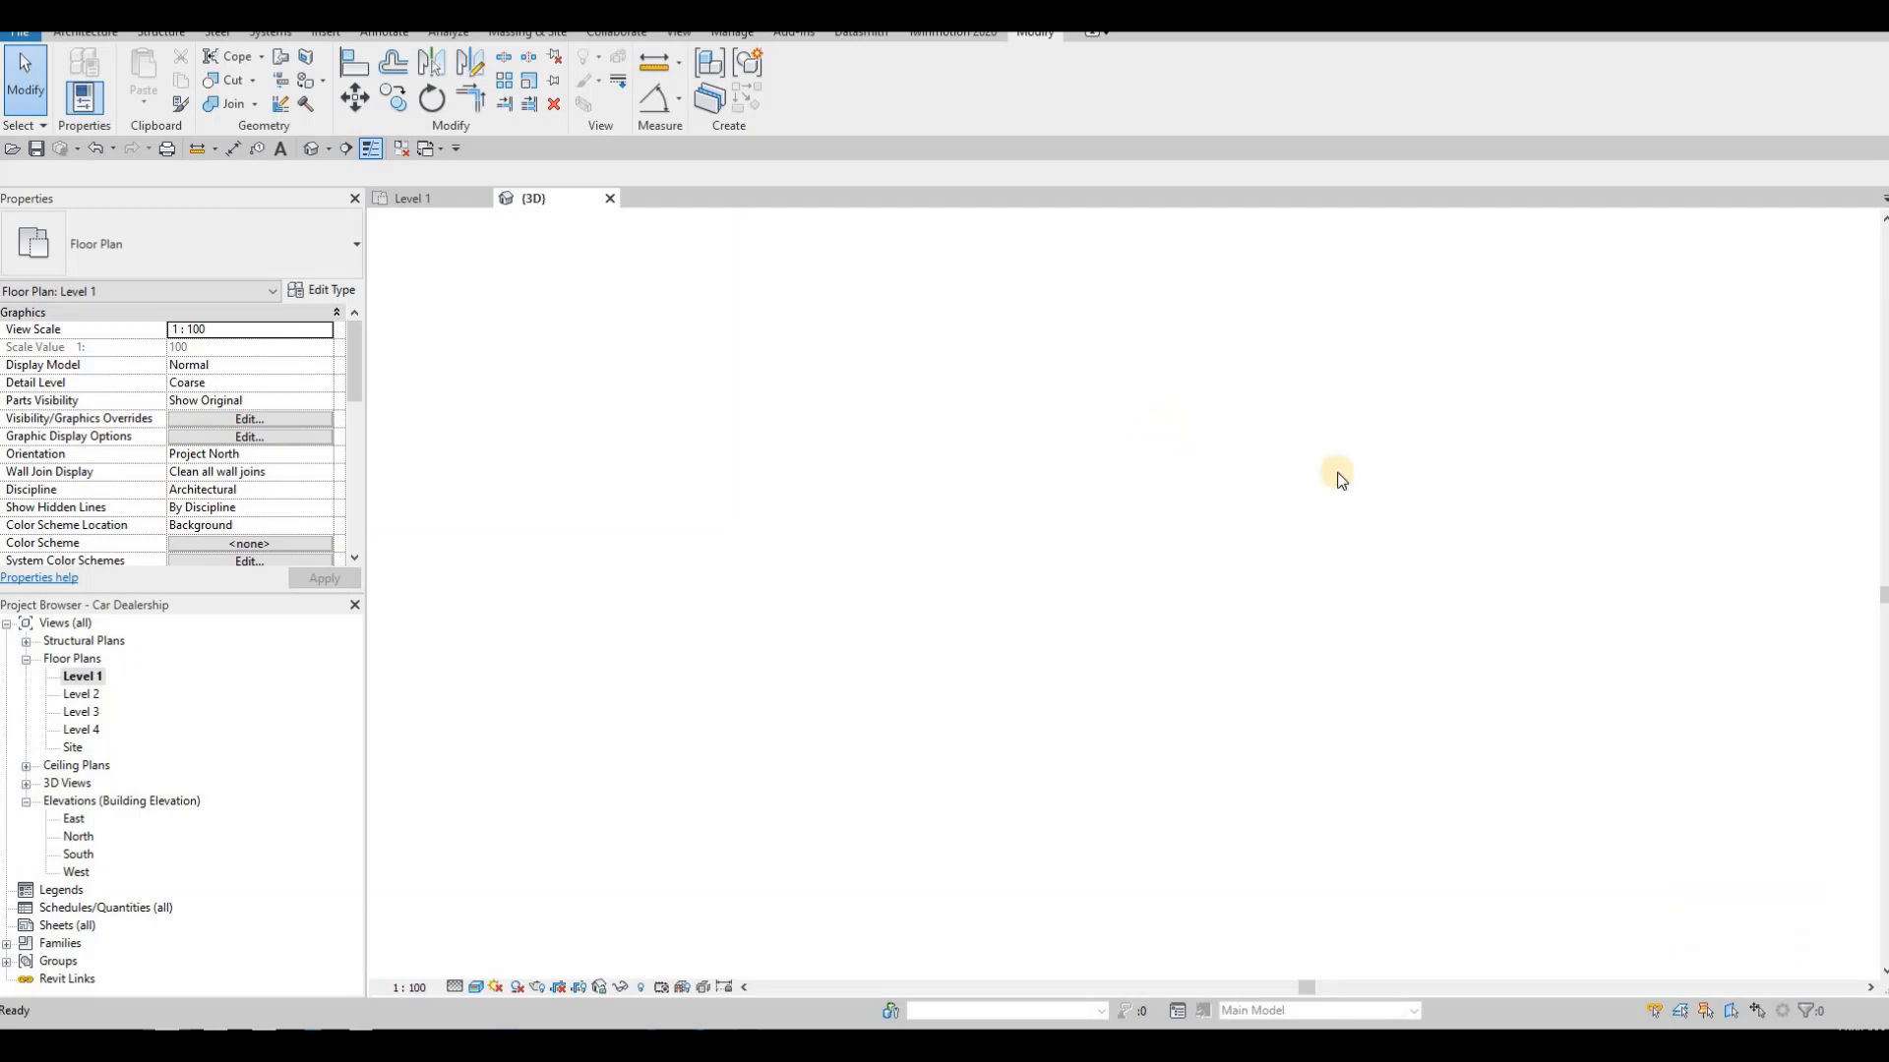
{"action": "scroll", "coordinate": [1248, 495], "scroll_direction": "up", "scroll_amount": 2}
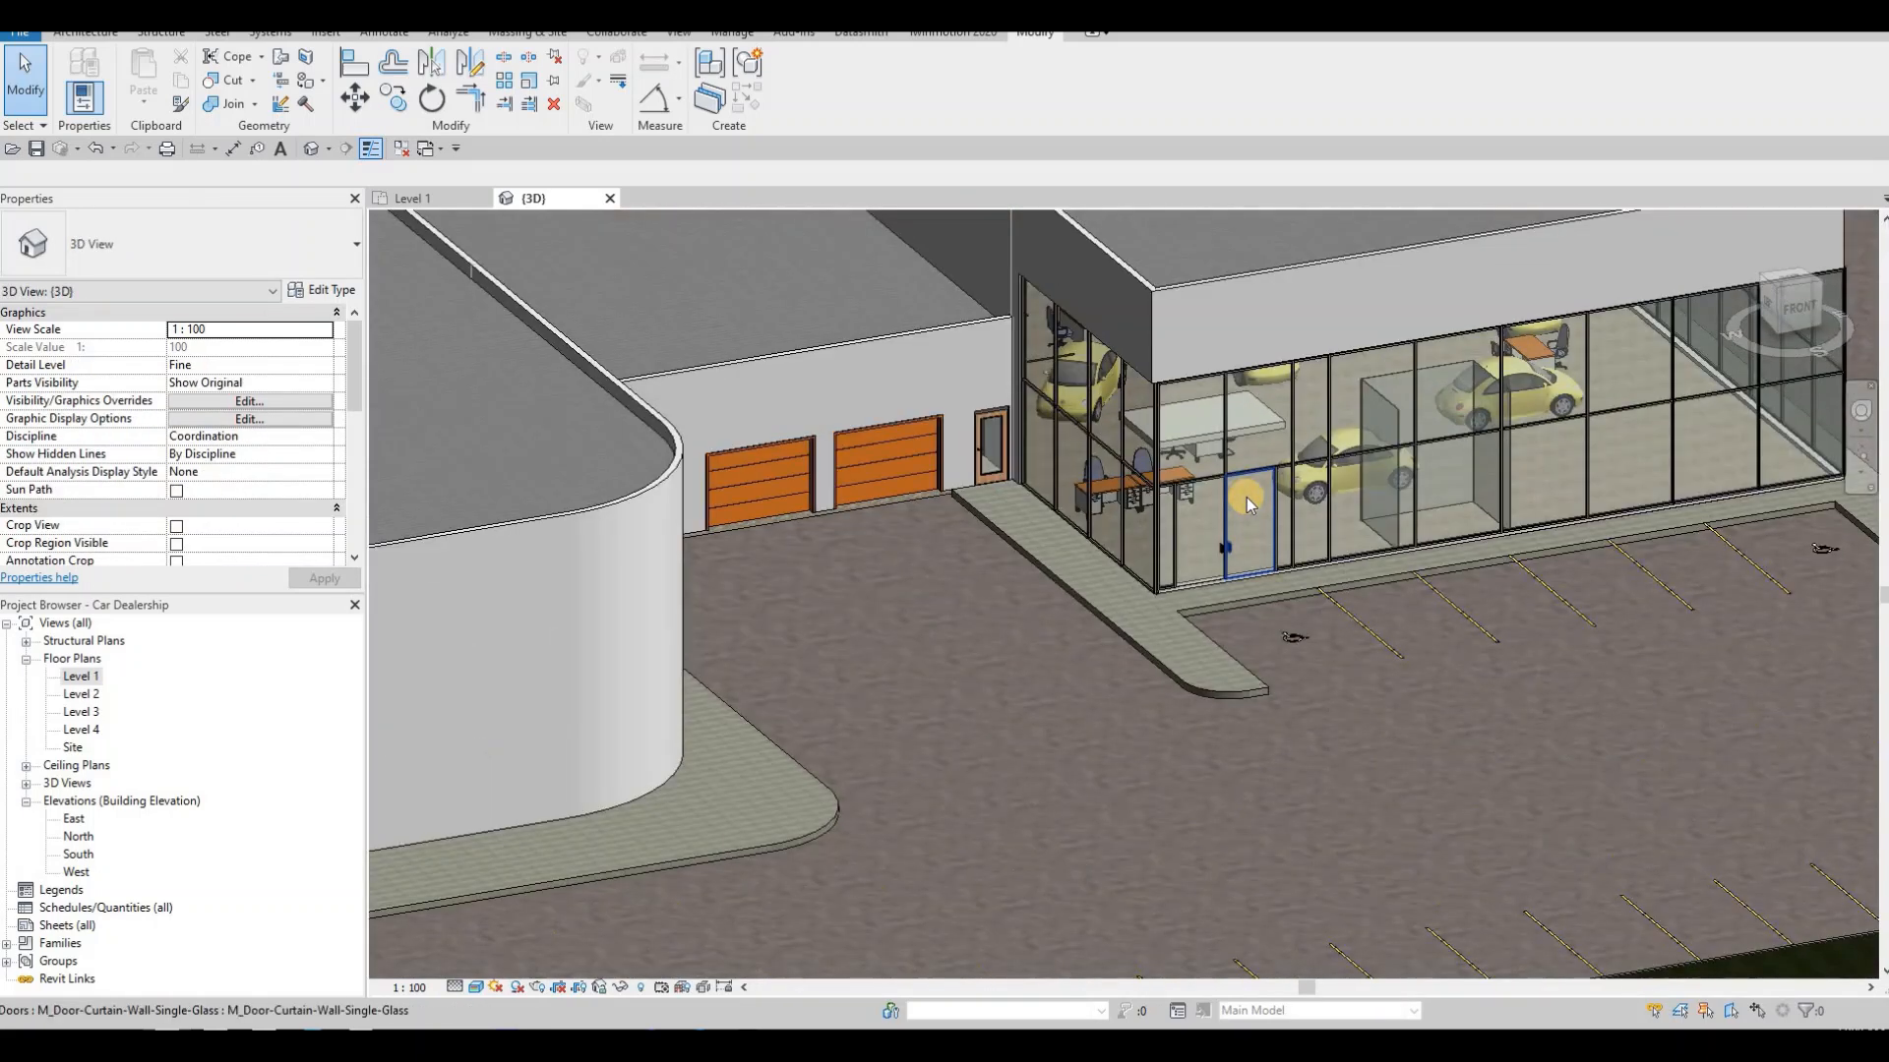
{"action": "left_click", "coordinate": [1247, 497]}
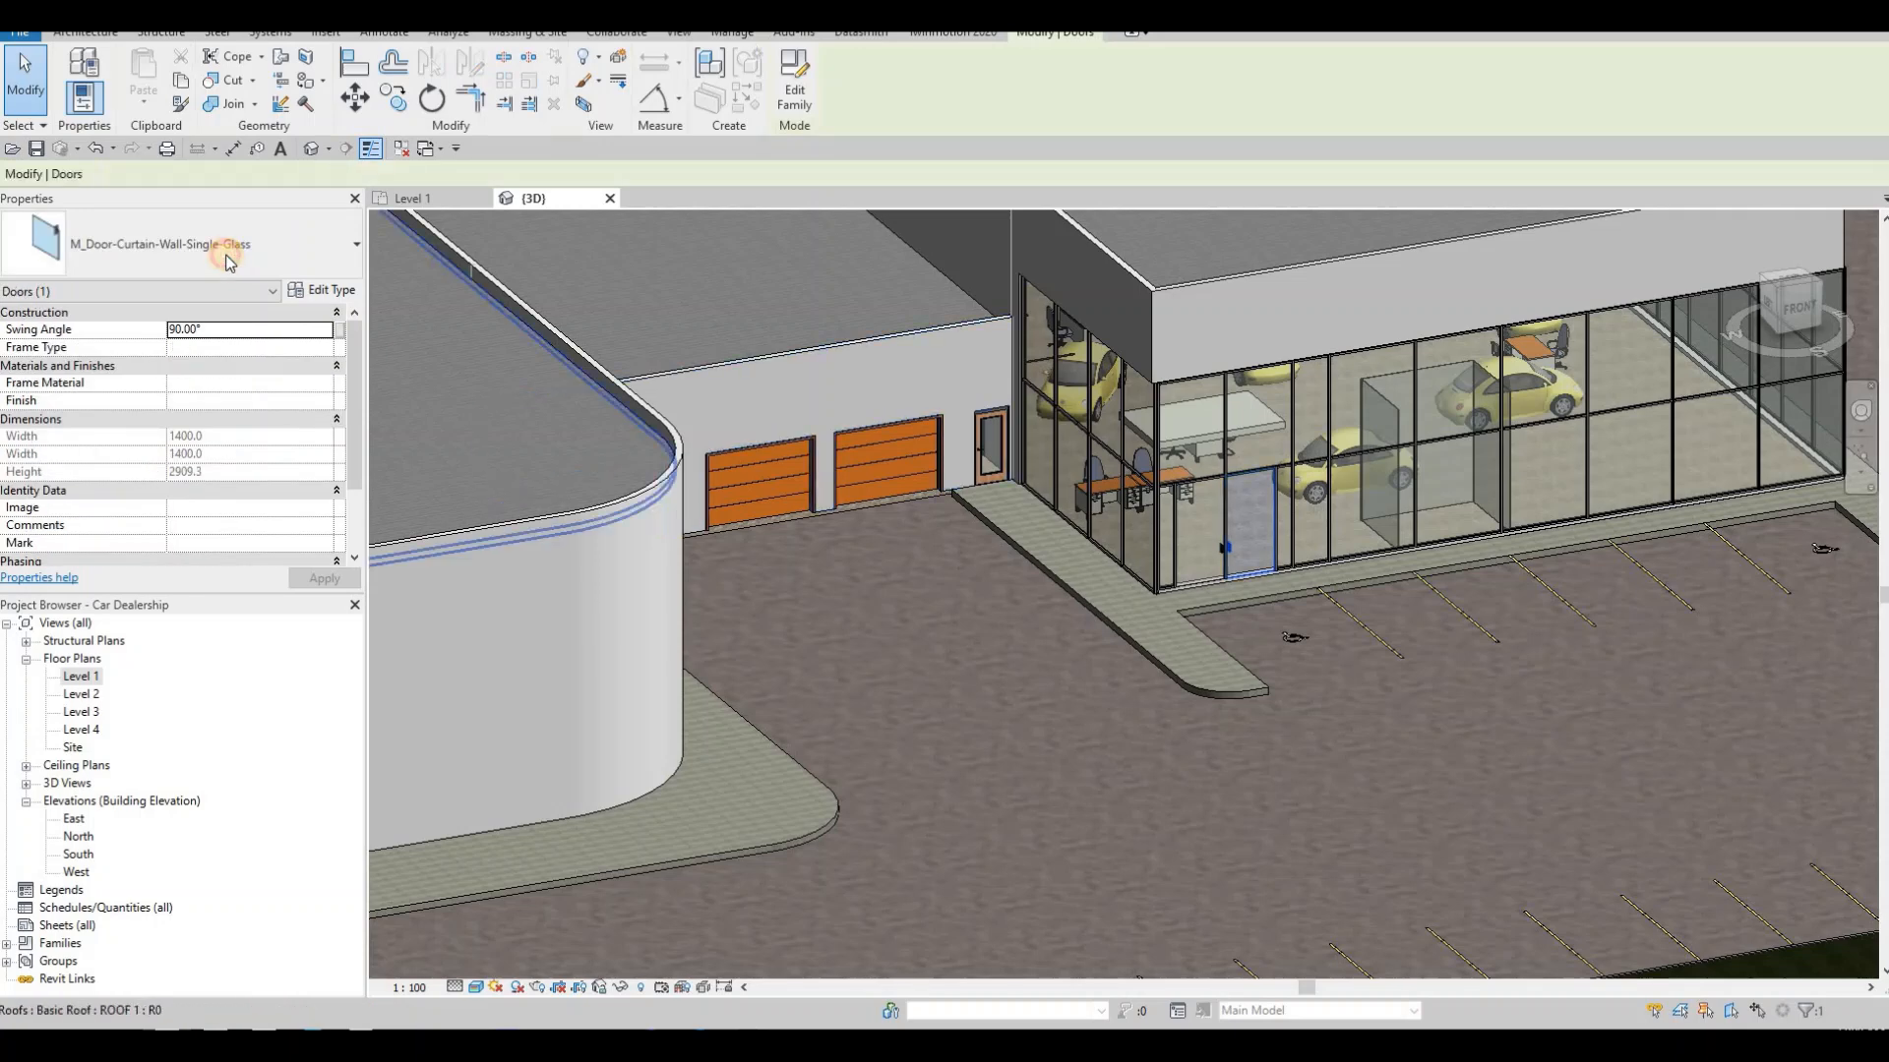
{"action": "left_click", "coordinate": [232, 246]}
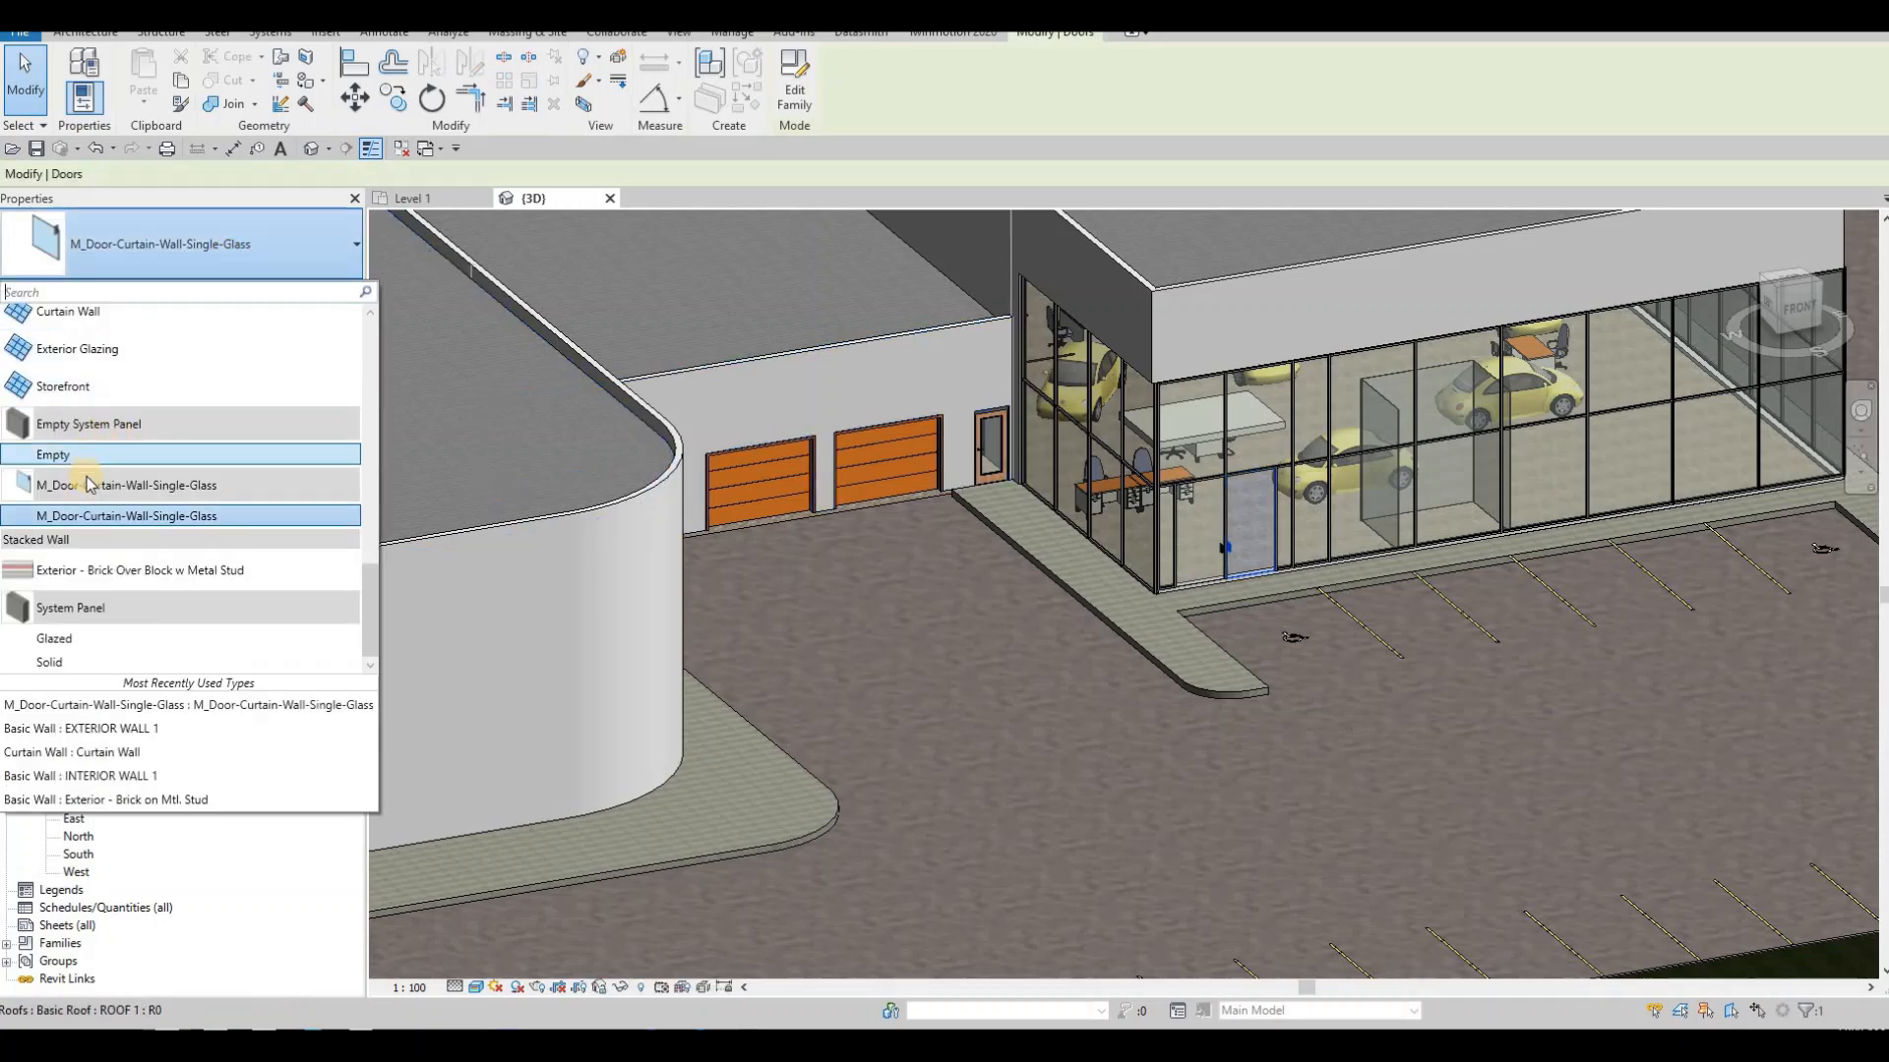
{"action": "left_click", "coordinate": [57, 645]}
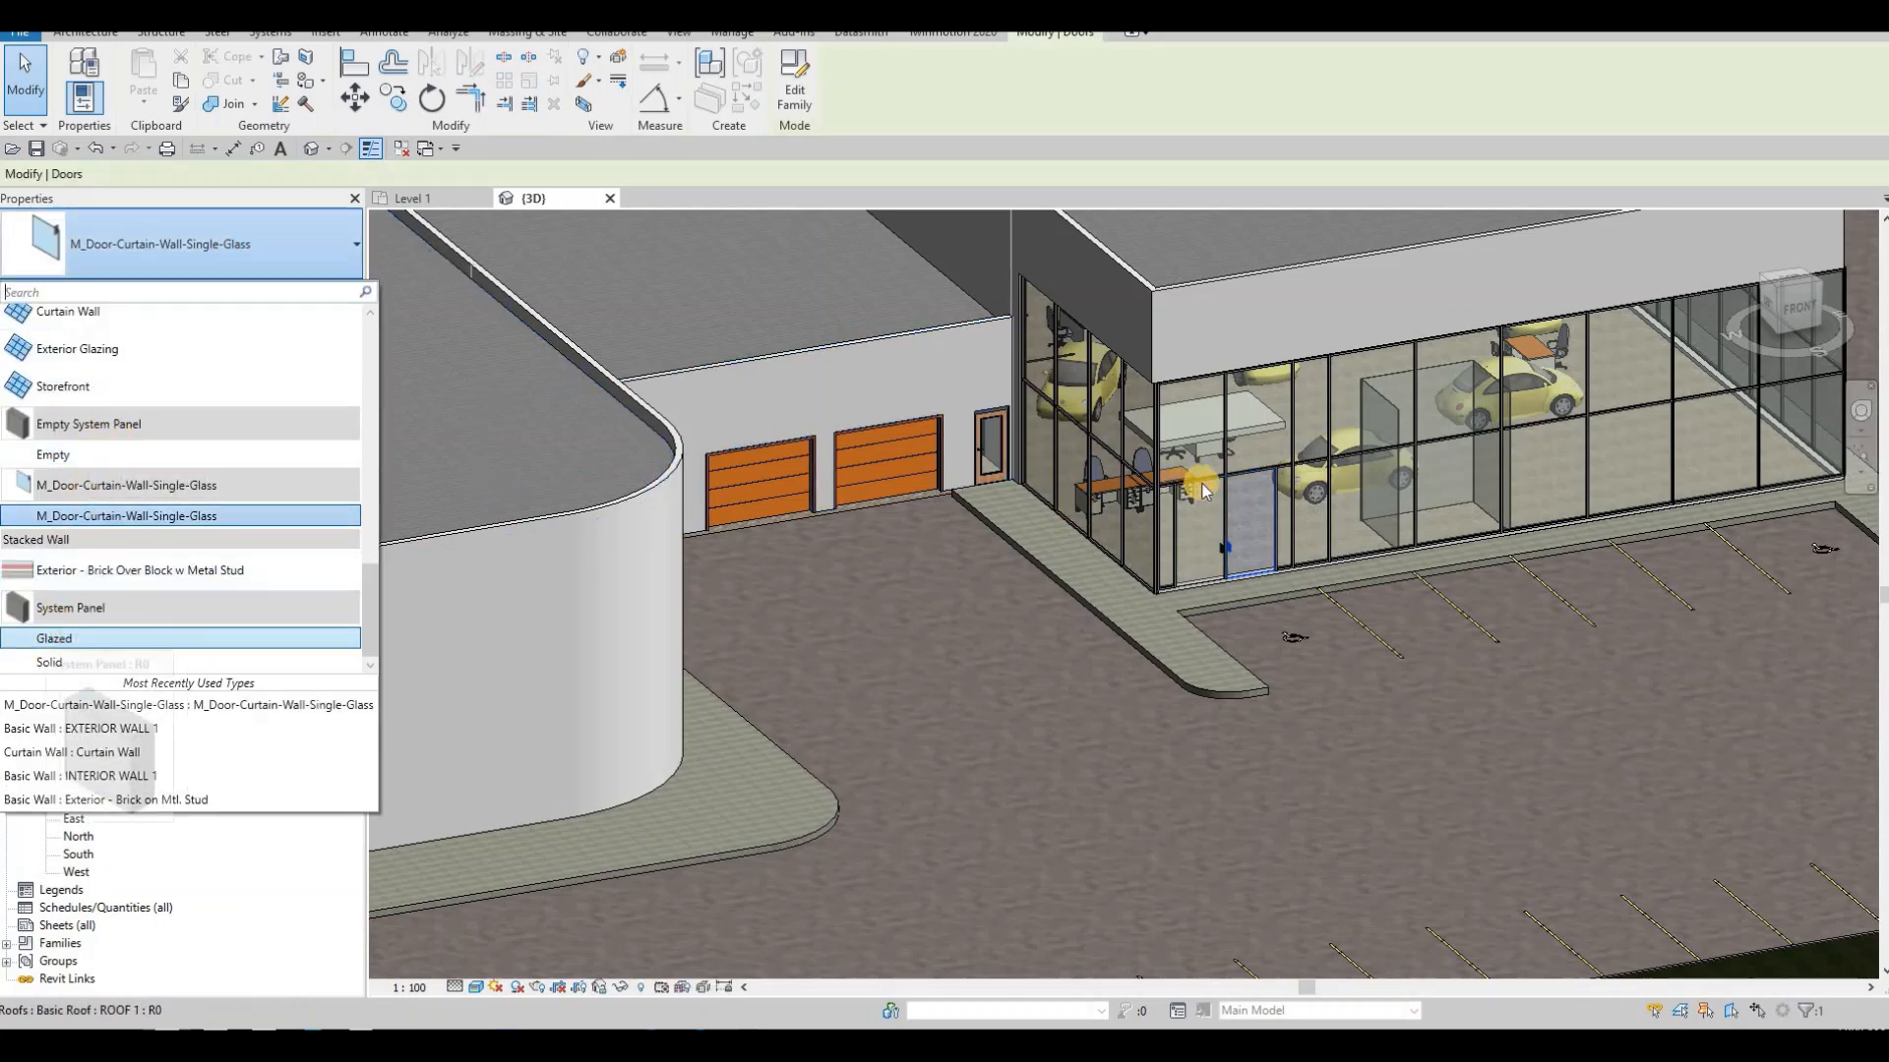
{"action": "key", "text": "Escape"}
{"action": "left_click", "coordinate": [1201, 517]}
{"action": "left_click", "coordinate": [121, 252]}
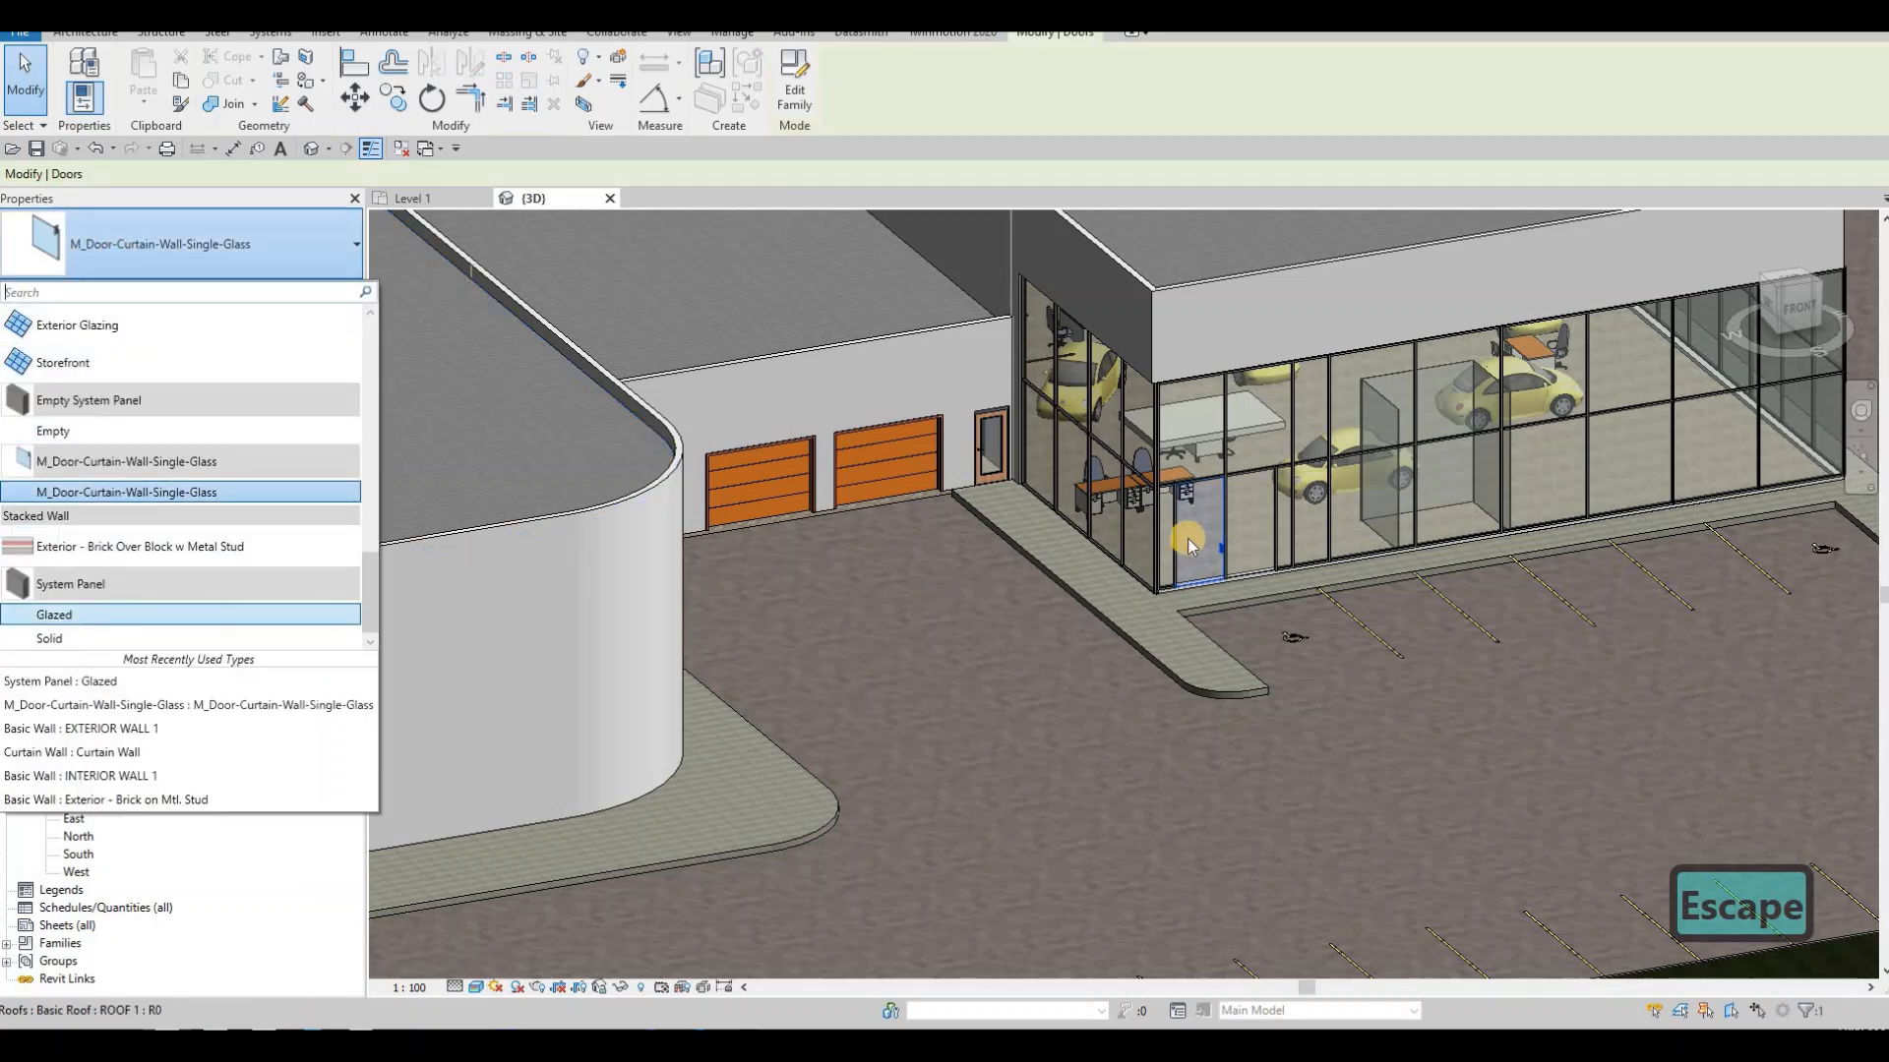
{"action": "key", "text": "Escape"}
{"action": "key", "text": "Escape"}
- Delete the two lower vertical mullions that framed the old entrance, together with their grid line segments
{"action": "scroll", "coordinate": [1300, 499], "scroll_direction": "up", "scroll_amount": 3}
{"action": "left_click", "coordinate": [1300, 504]}
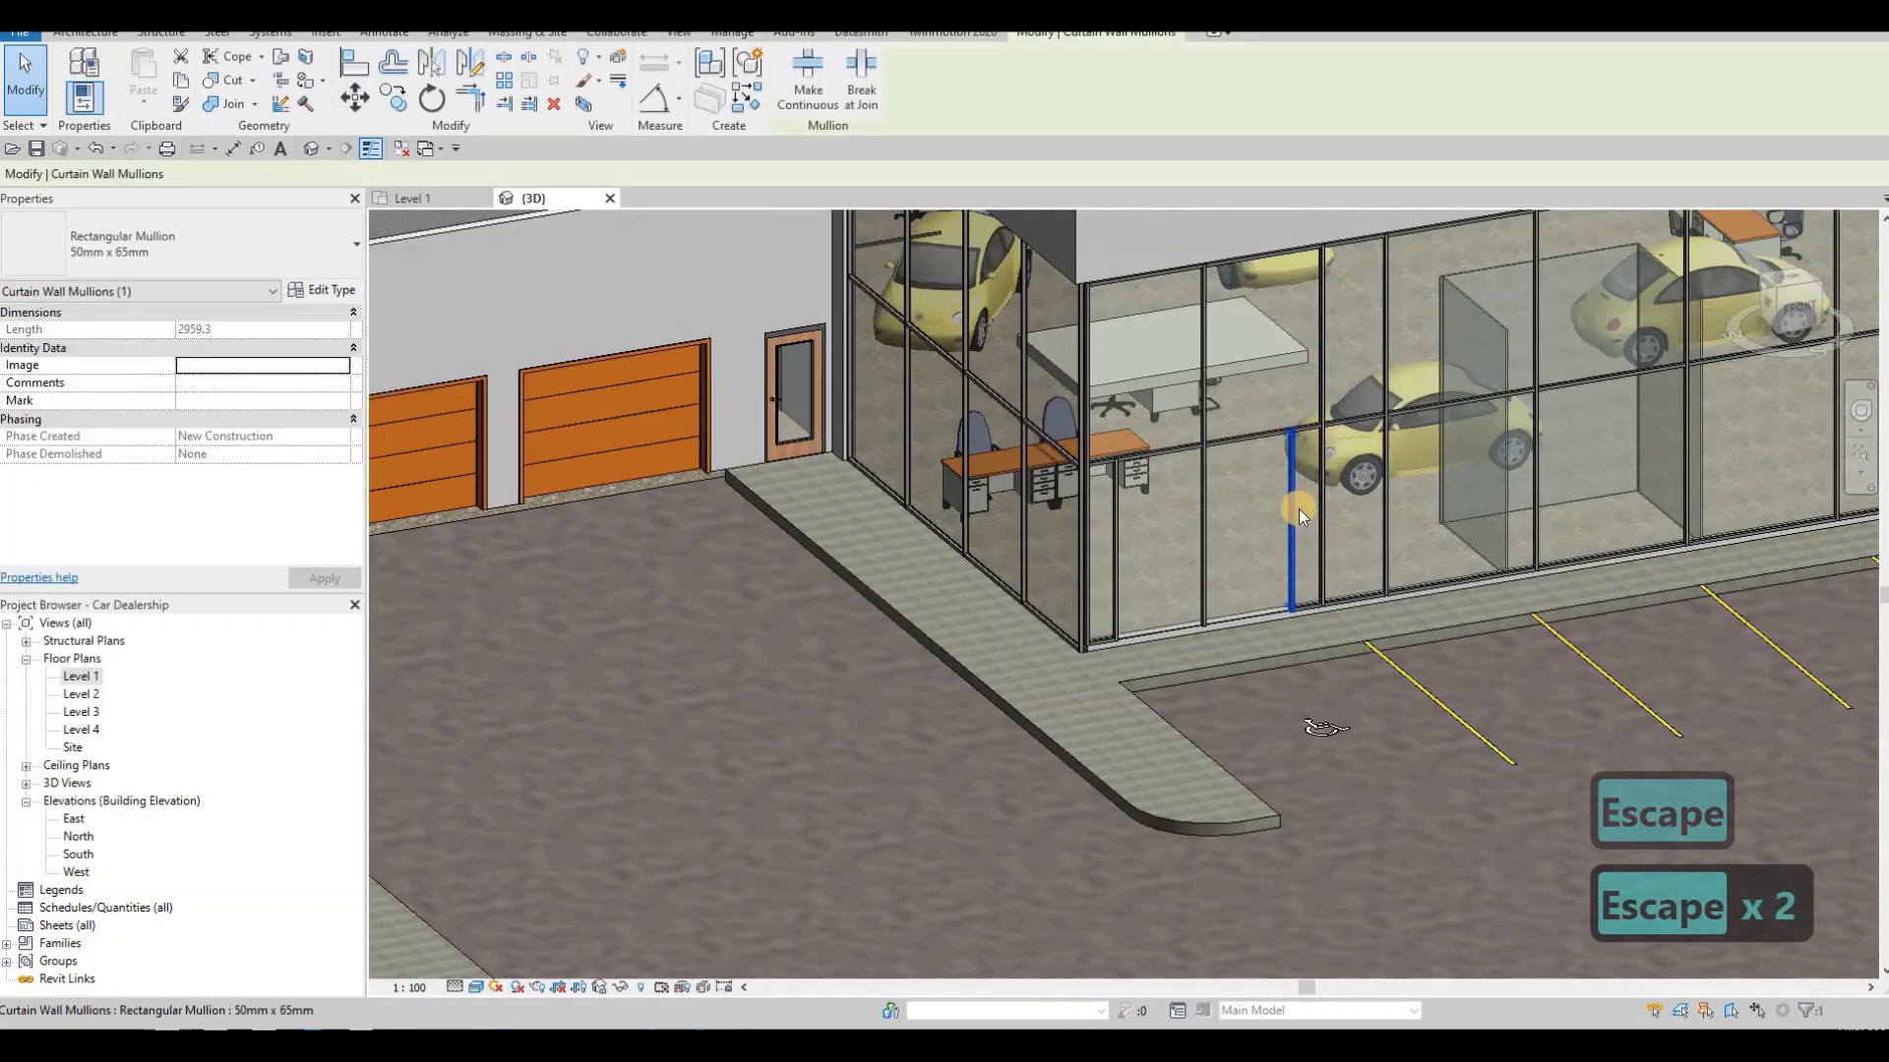
{"action": "key", "text": "Delete"}
{"action": "left_click", "coordinate": [1295, 504]}
{"action": "key", "text": "Delete"}
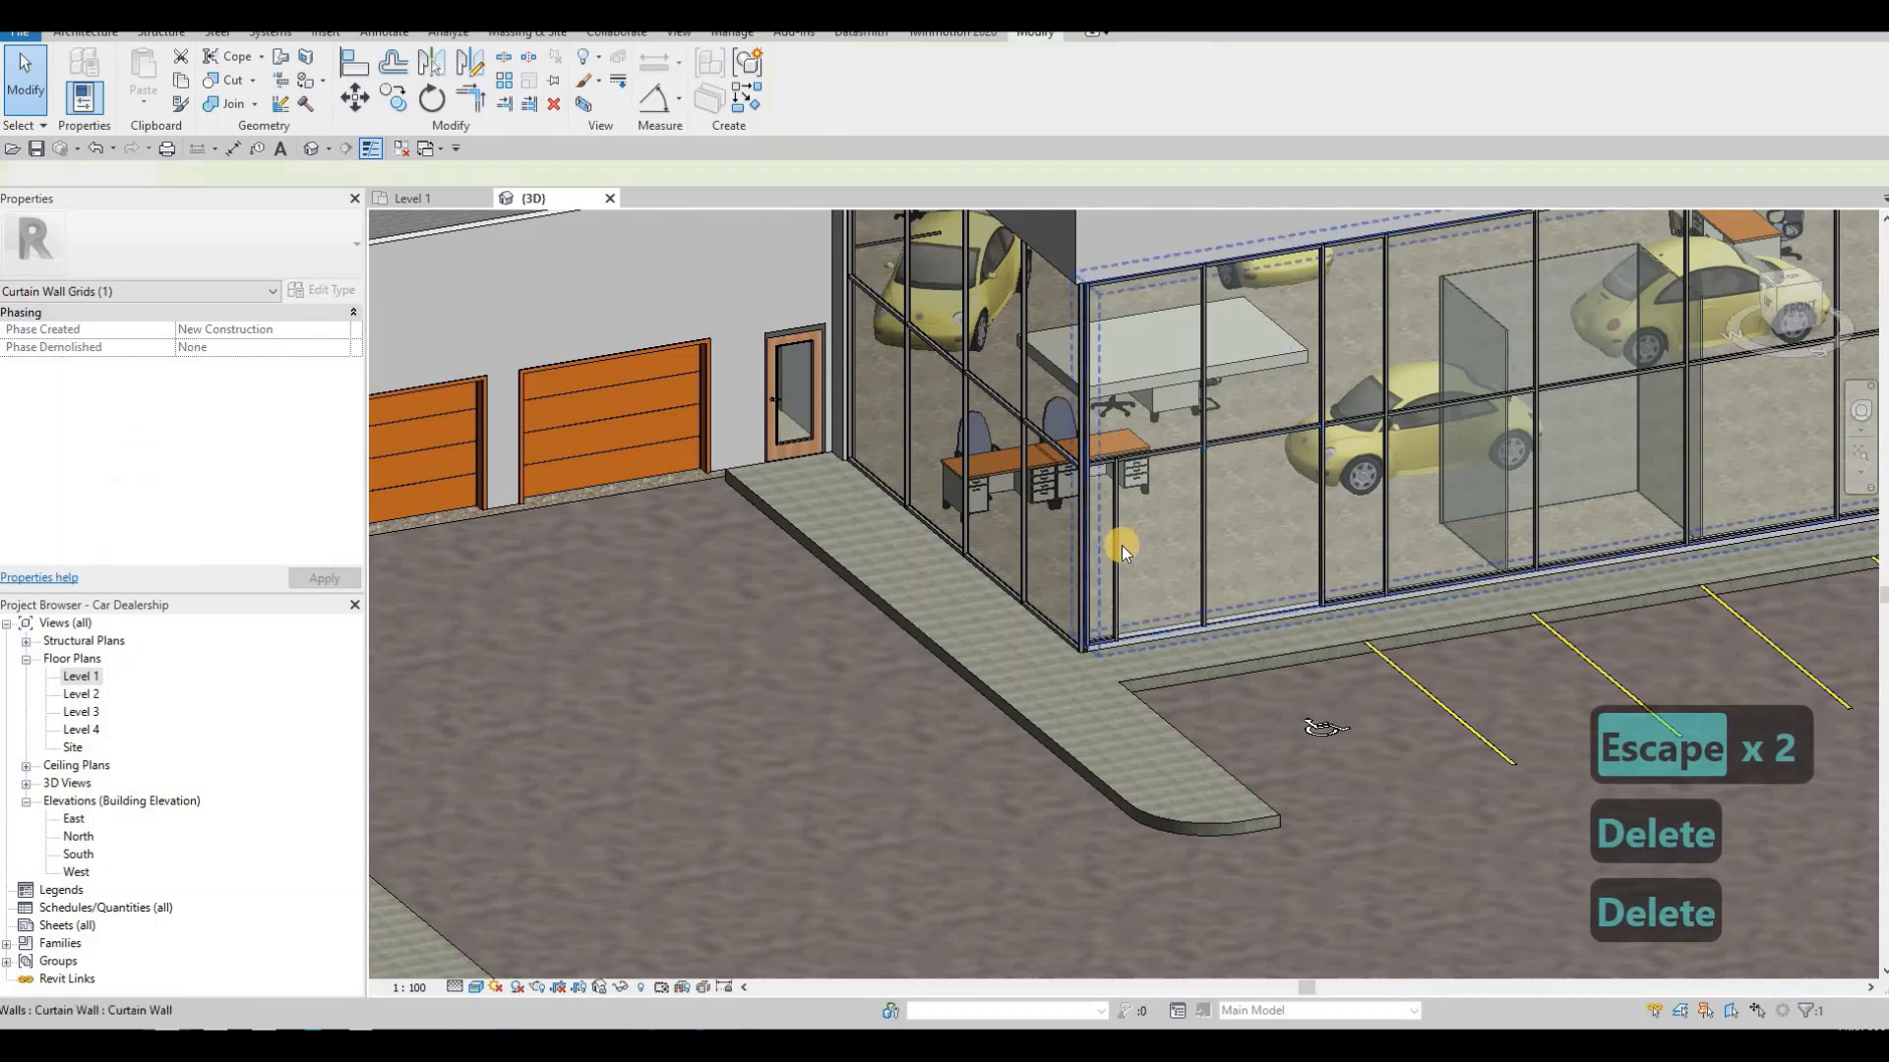
{"action": "left_click", "coordinate": [1120, 539]}
{"action": "key", "text": "Delete"}
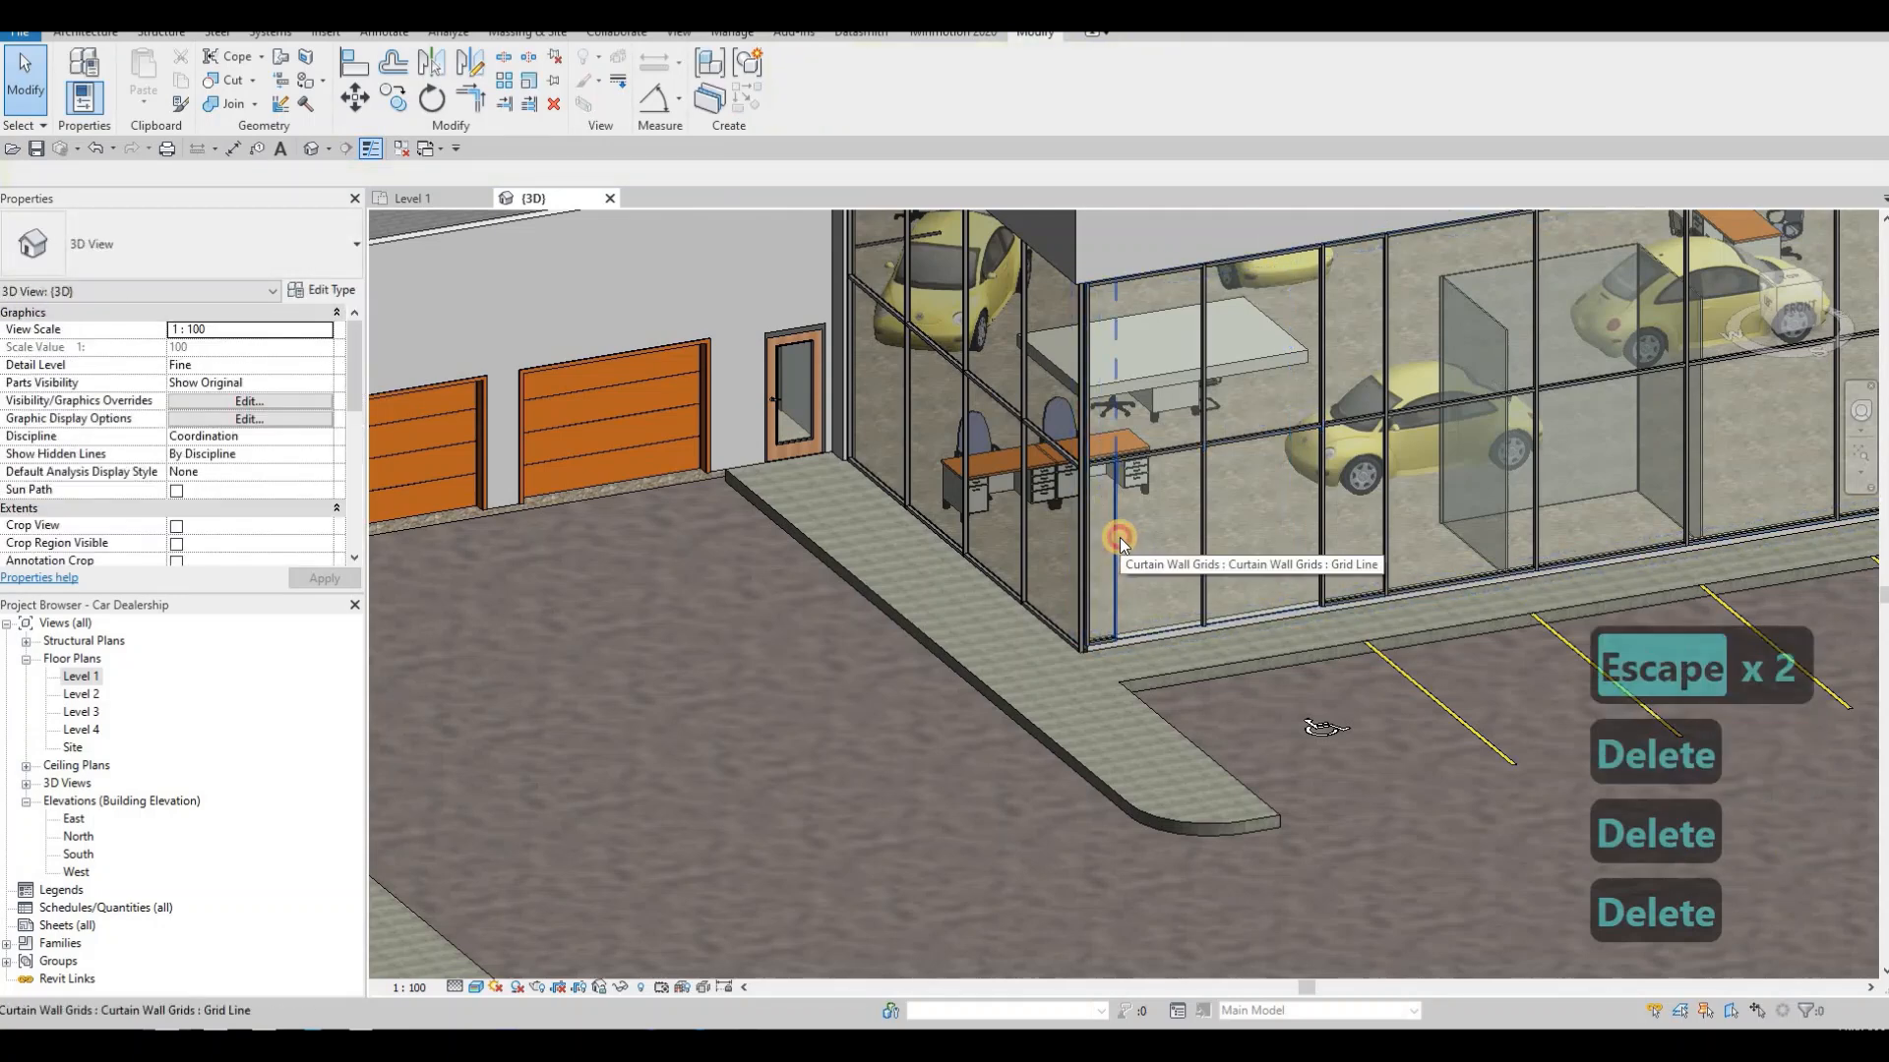
{"action": "left_click", "coordinate": [1118, 537]}
{"action": "key", "text": "Delete"}
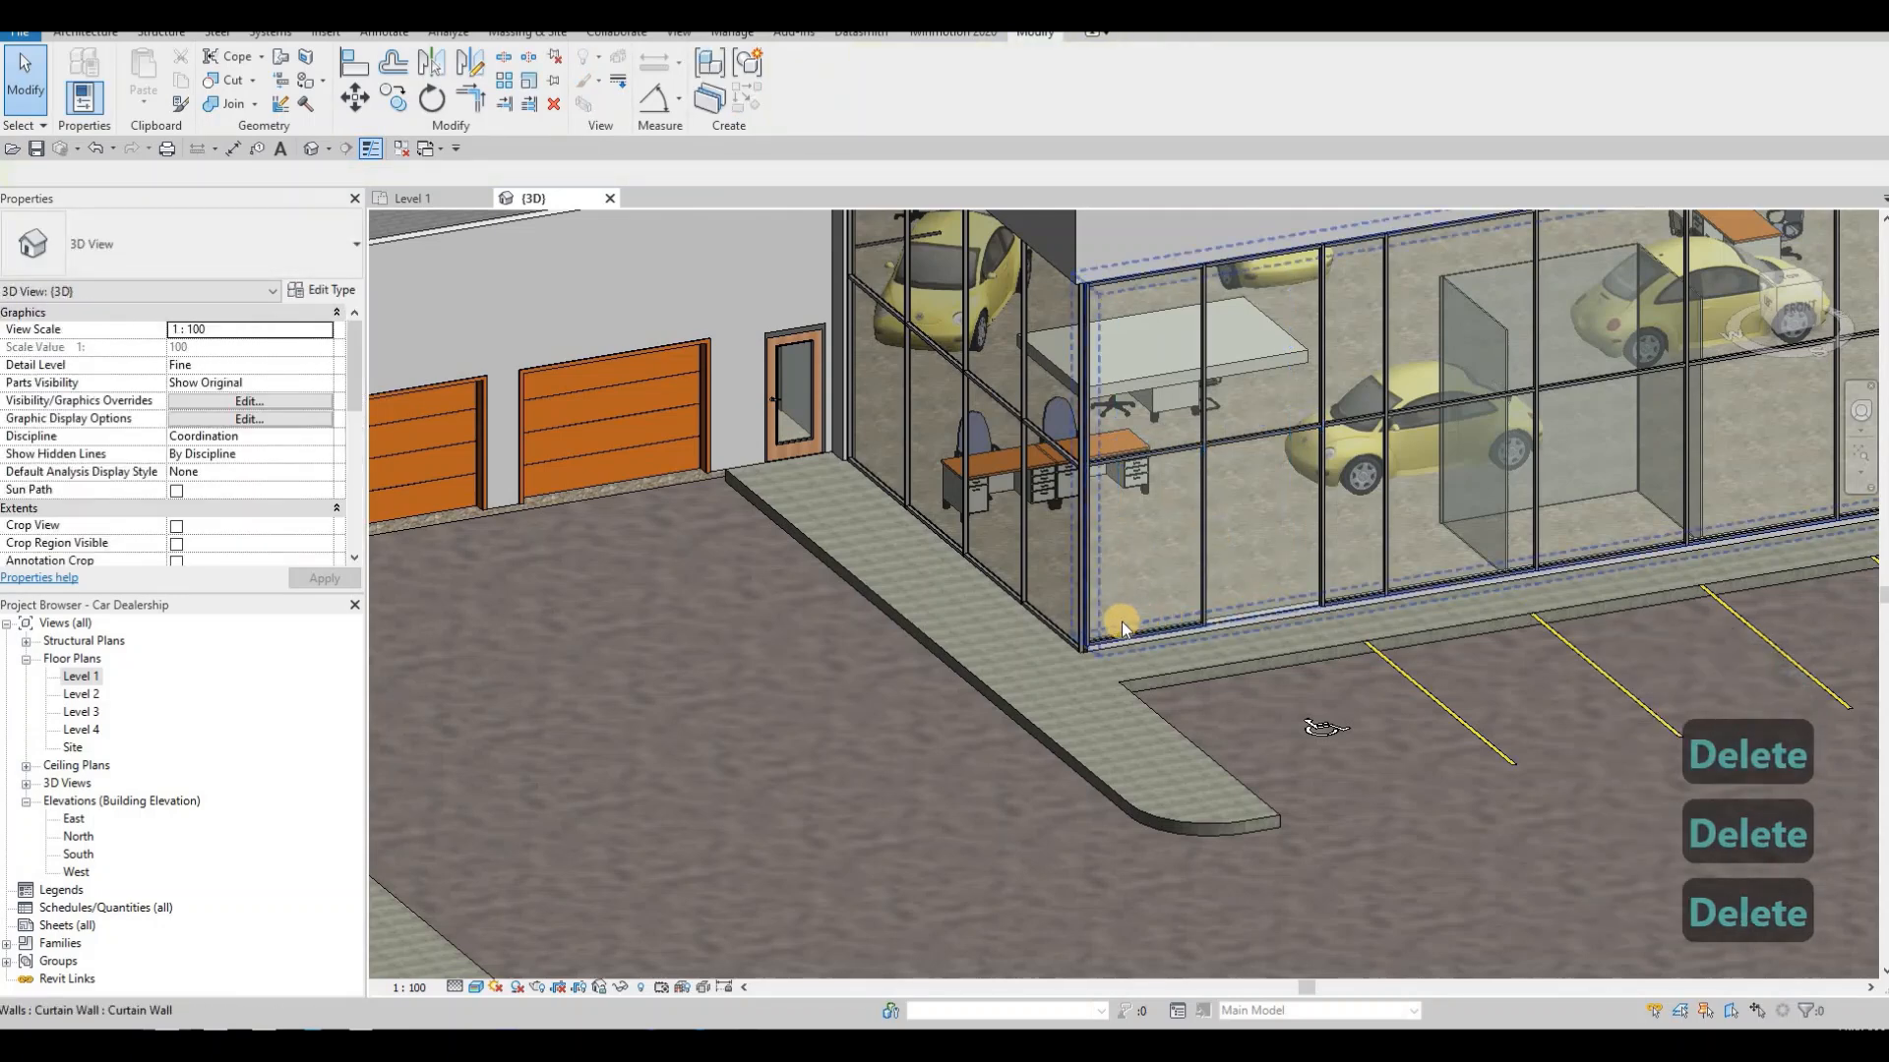
{"action": "left_click", "coordinate": [85, 33]}
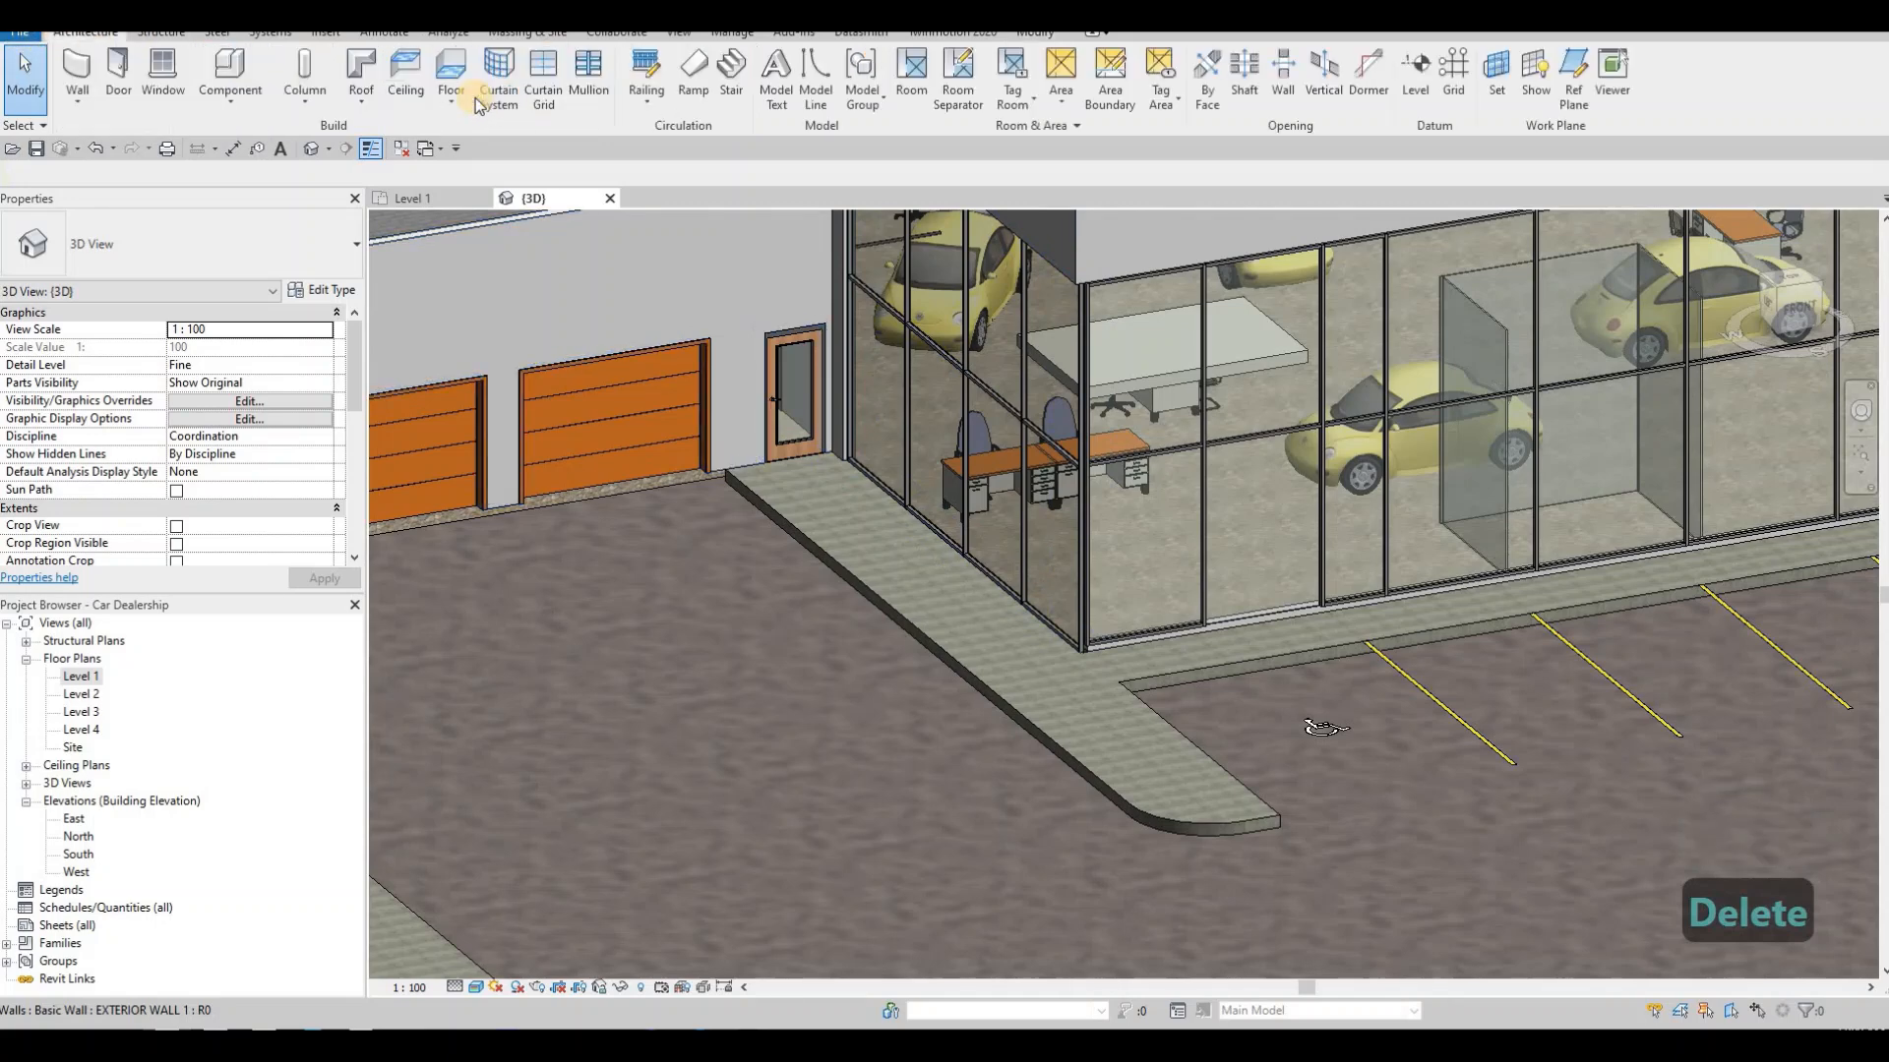
{"action": "left_click", "coordinate": [593, 79]}
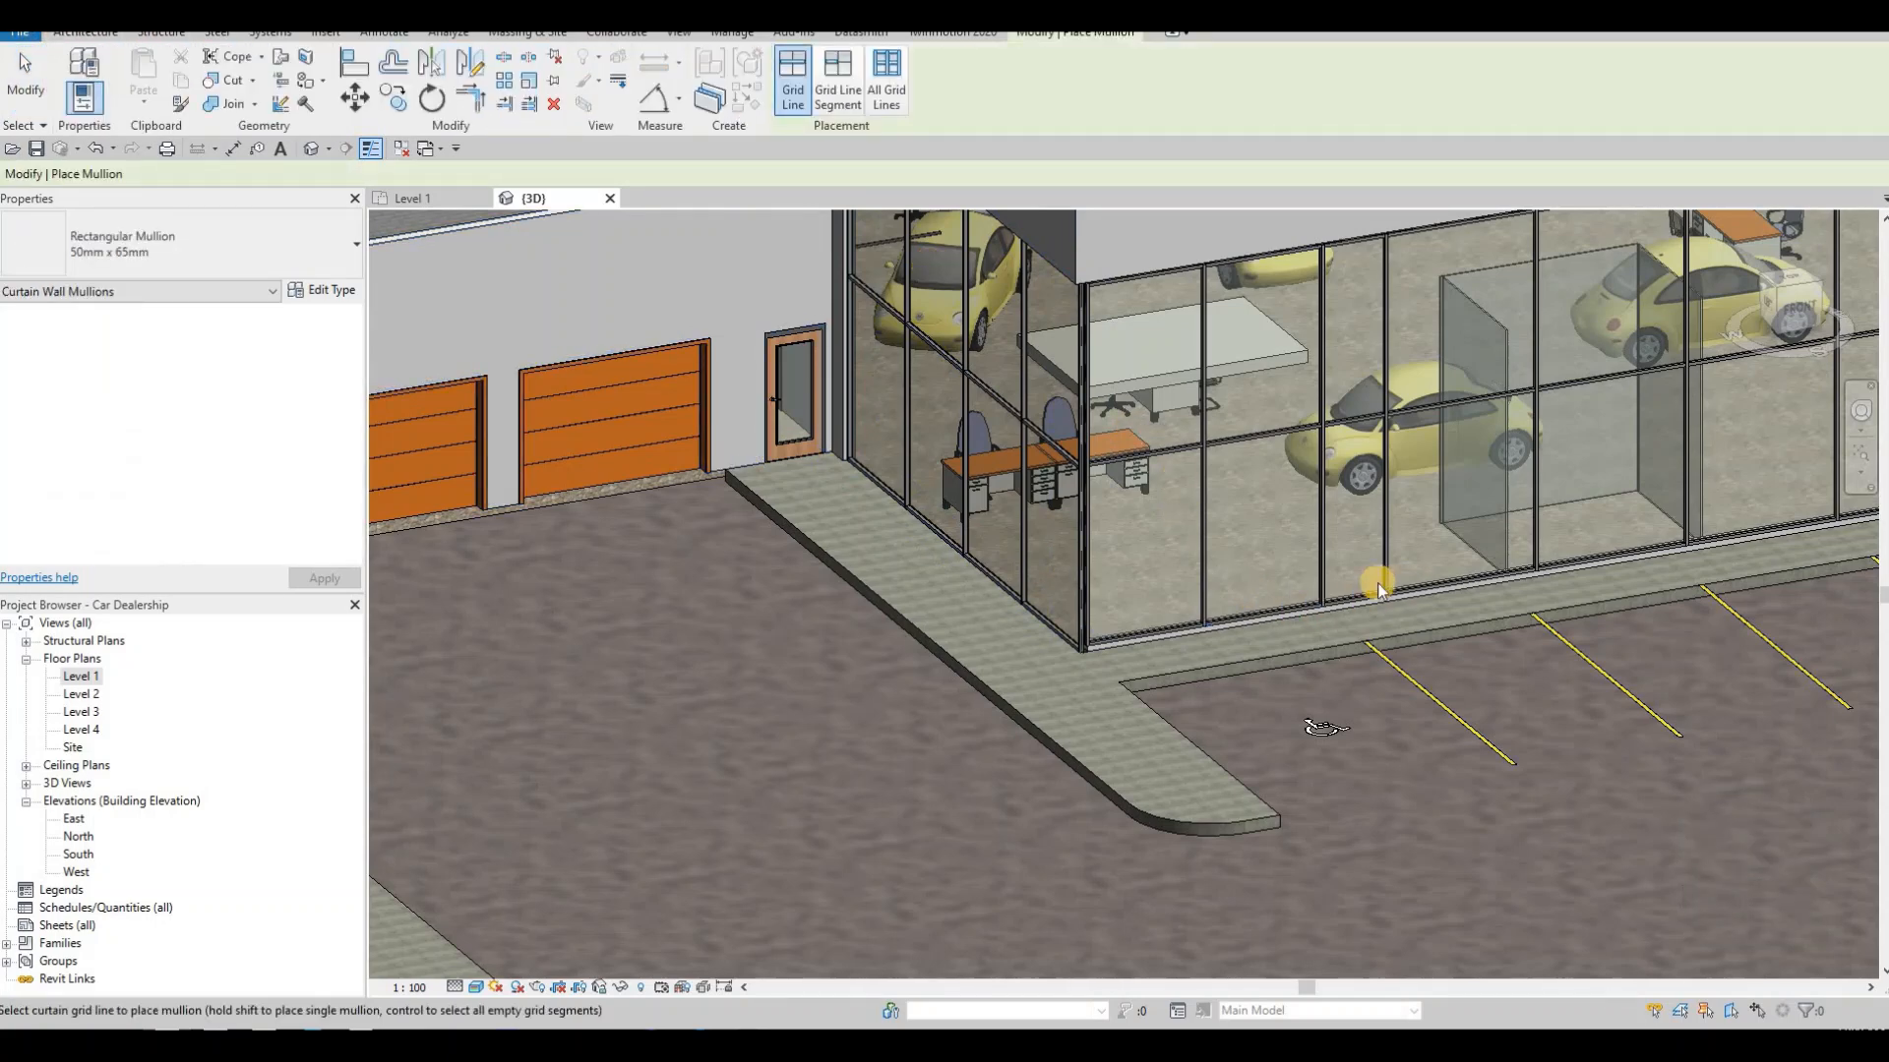
{"action": "key", "text": "Escape"}
{"action": "key", "text": "Escape"}
{"action": "key", "text": "Escape"}
{"action": "key", "text": "Escape"}
{"action": "middle_click_drag", "start_coordinate": [1159, 569], "coordinate": [1112, 569]}
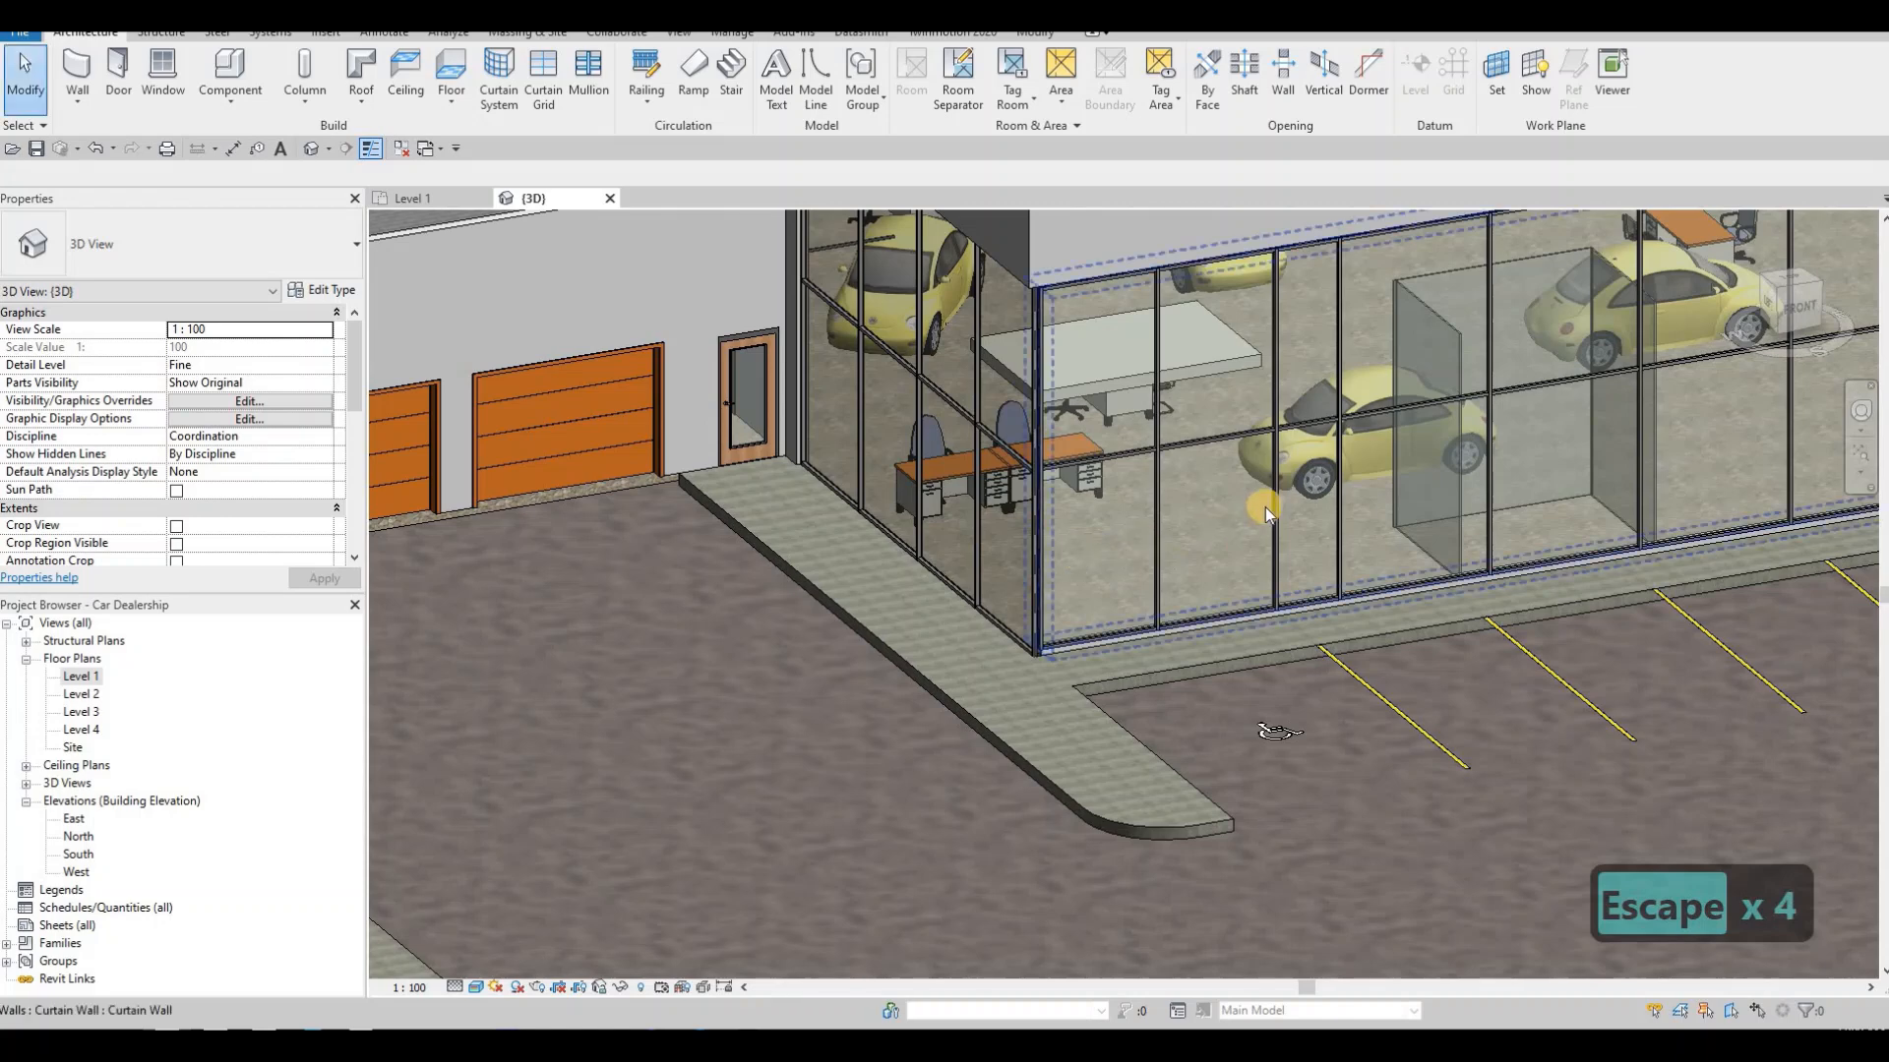
{"action": "middle_click_drag", "start_coordinate": [1264, 506], "coordinate": [960, 509], "text": "shift"}
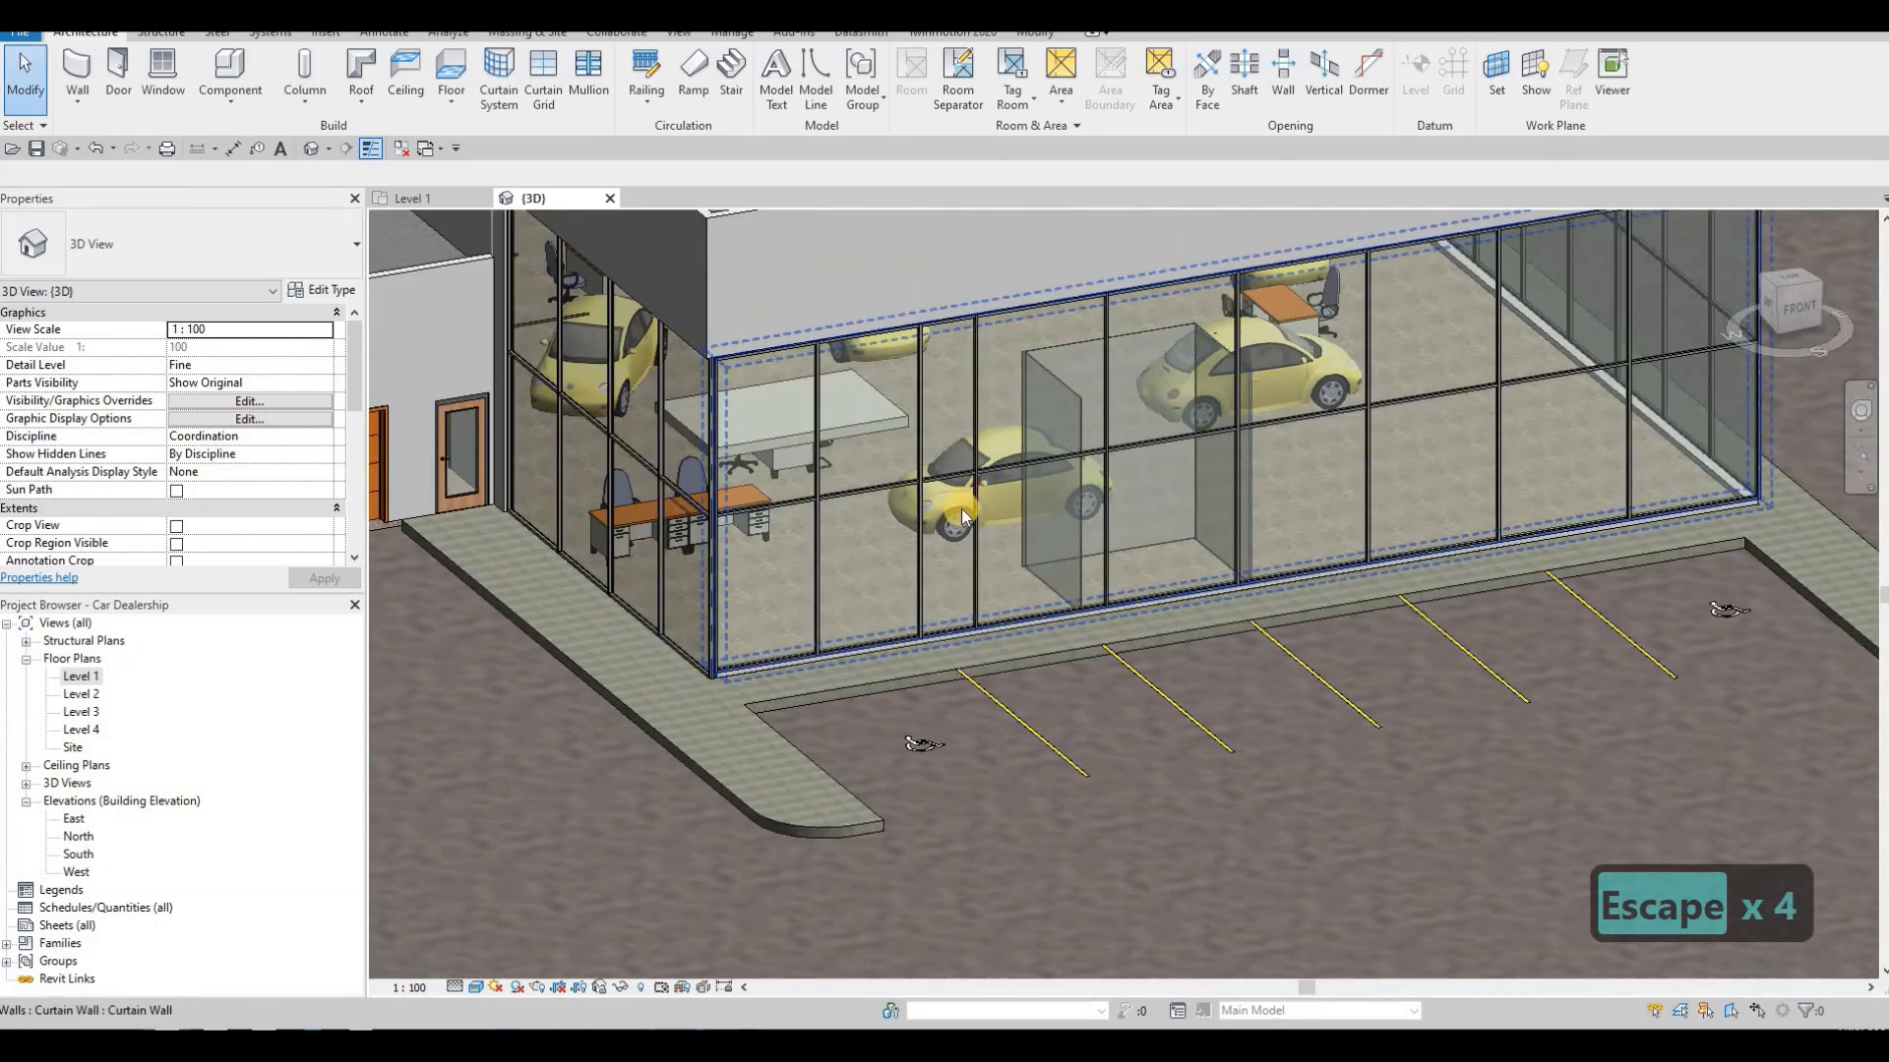
{"action": "left_click", "coordinate": [988, 510]}
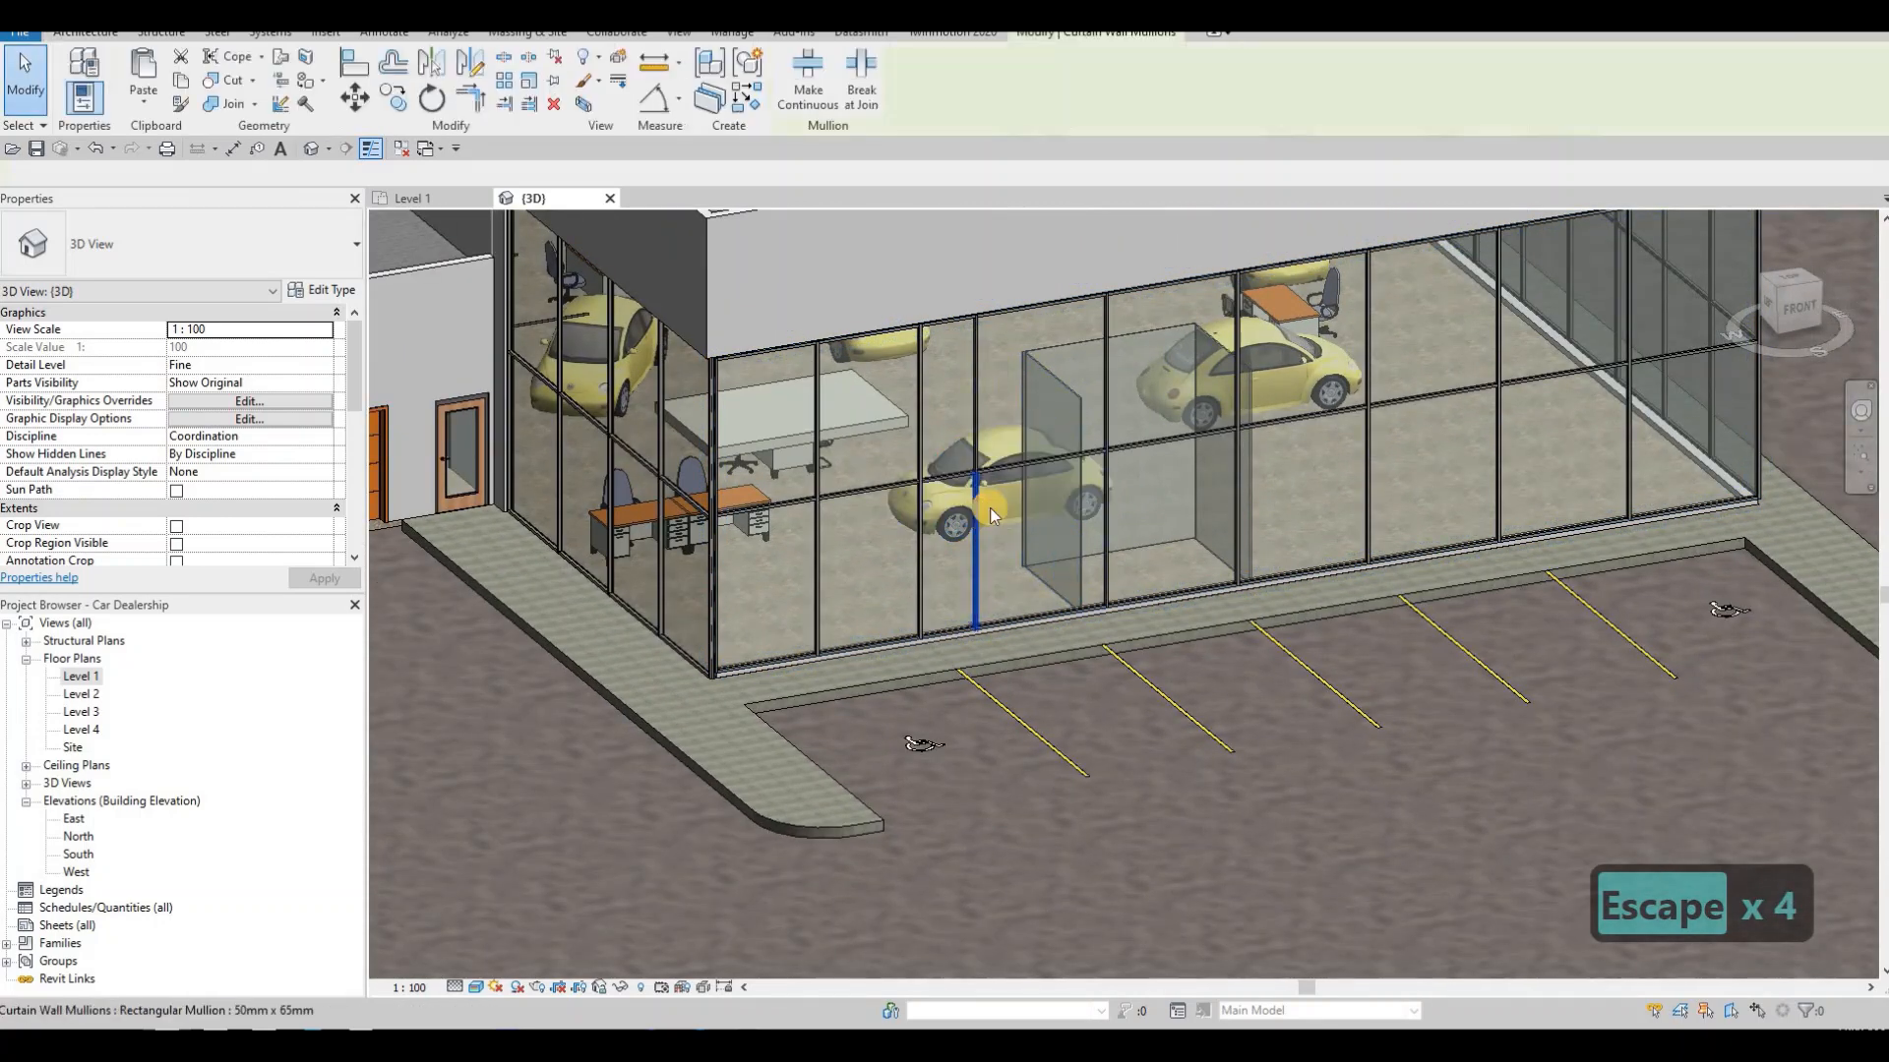
{"action": "key", "text": "Escape"}
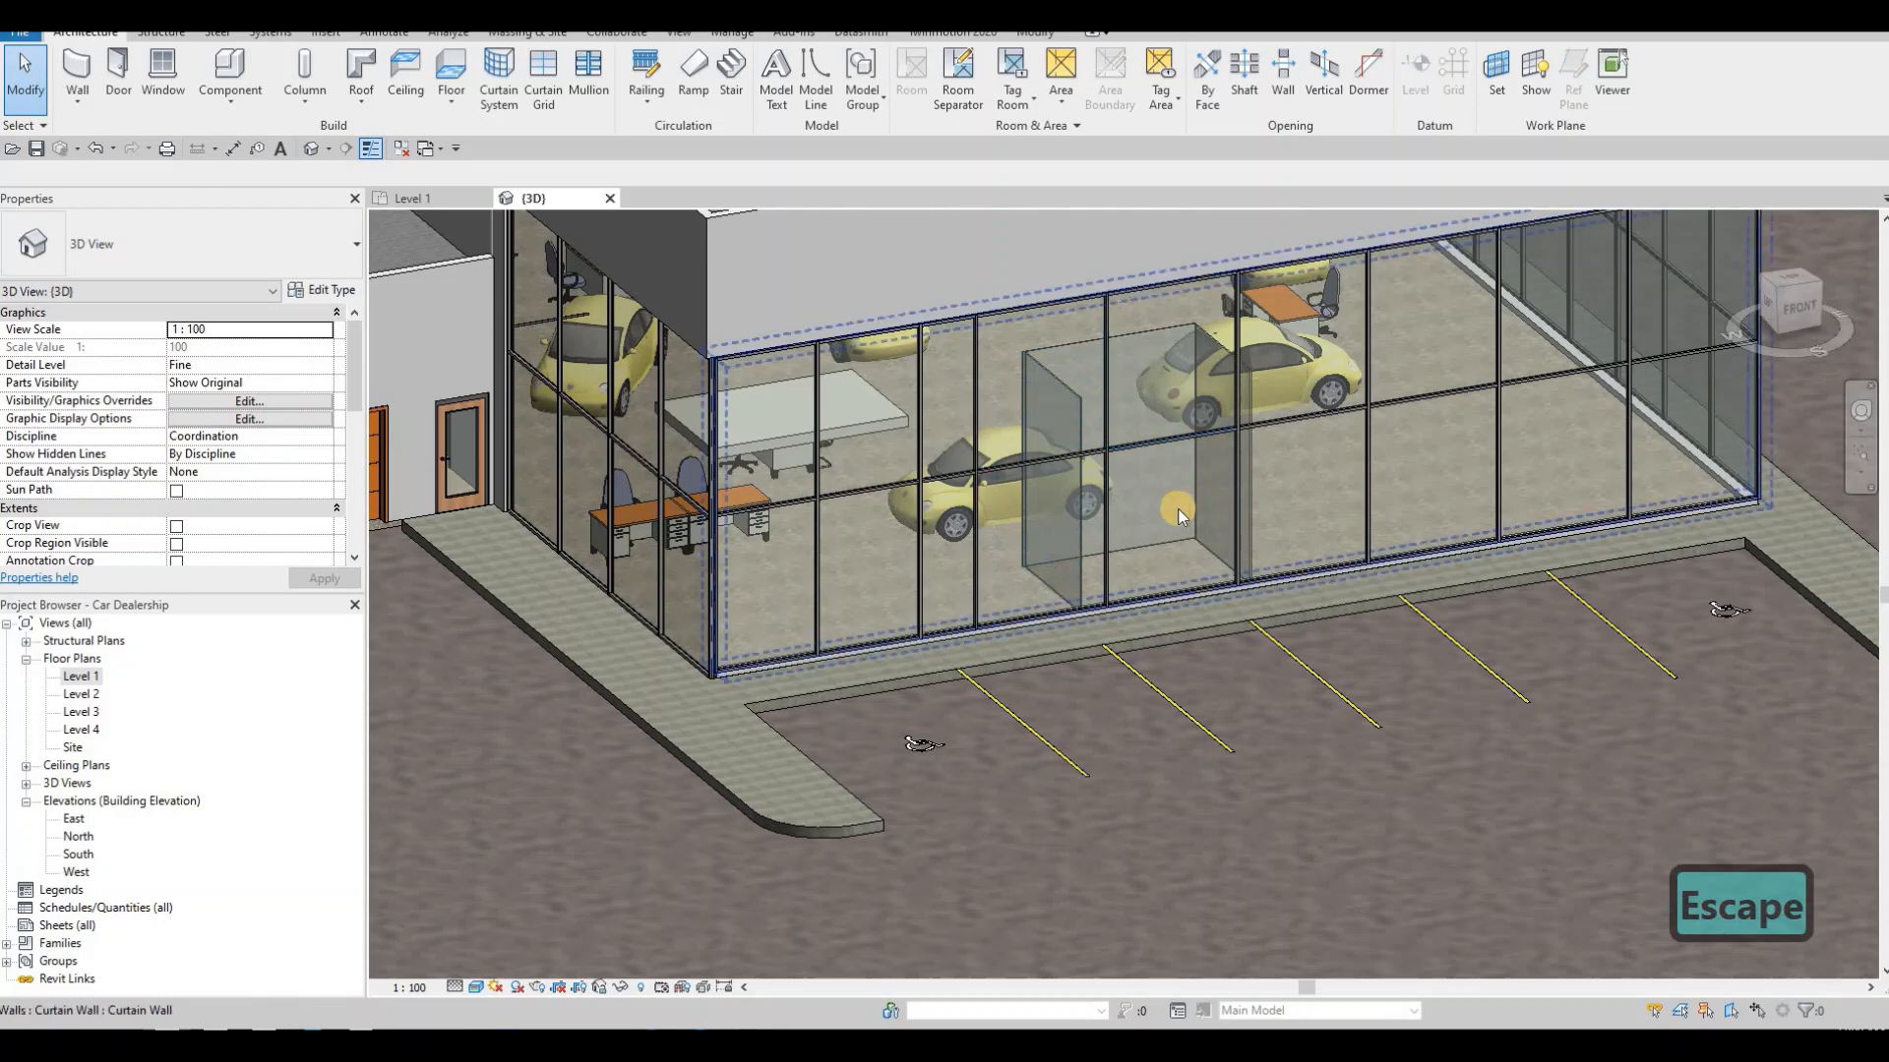
{"action": "left_click", "coordinate": [1046, 385]}
{"action": "scroll", "coordinate": [1040, 476], "scroll_direction": "down", "scroll_amount": 2}
{"action": "key", "text": "Escape"}
{"action": "middle_click_drag", "start_coordinate": [806, 500], "coordinate": [993, 464]}
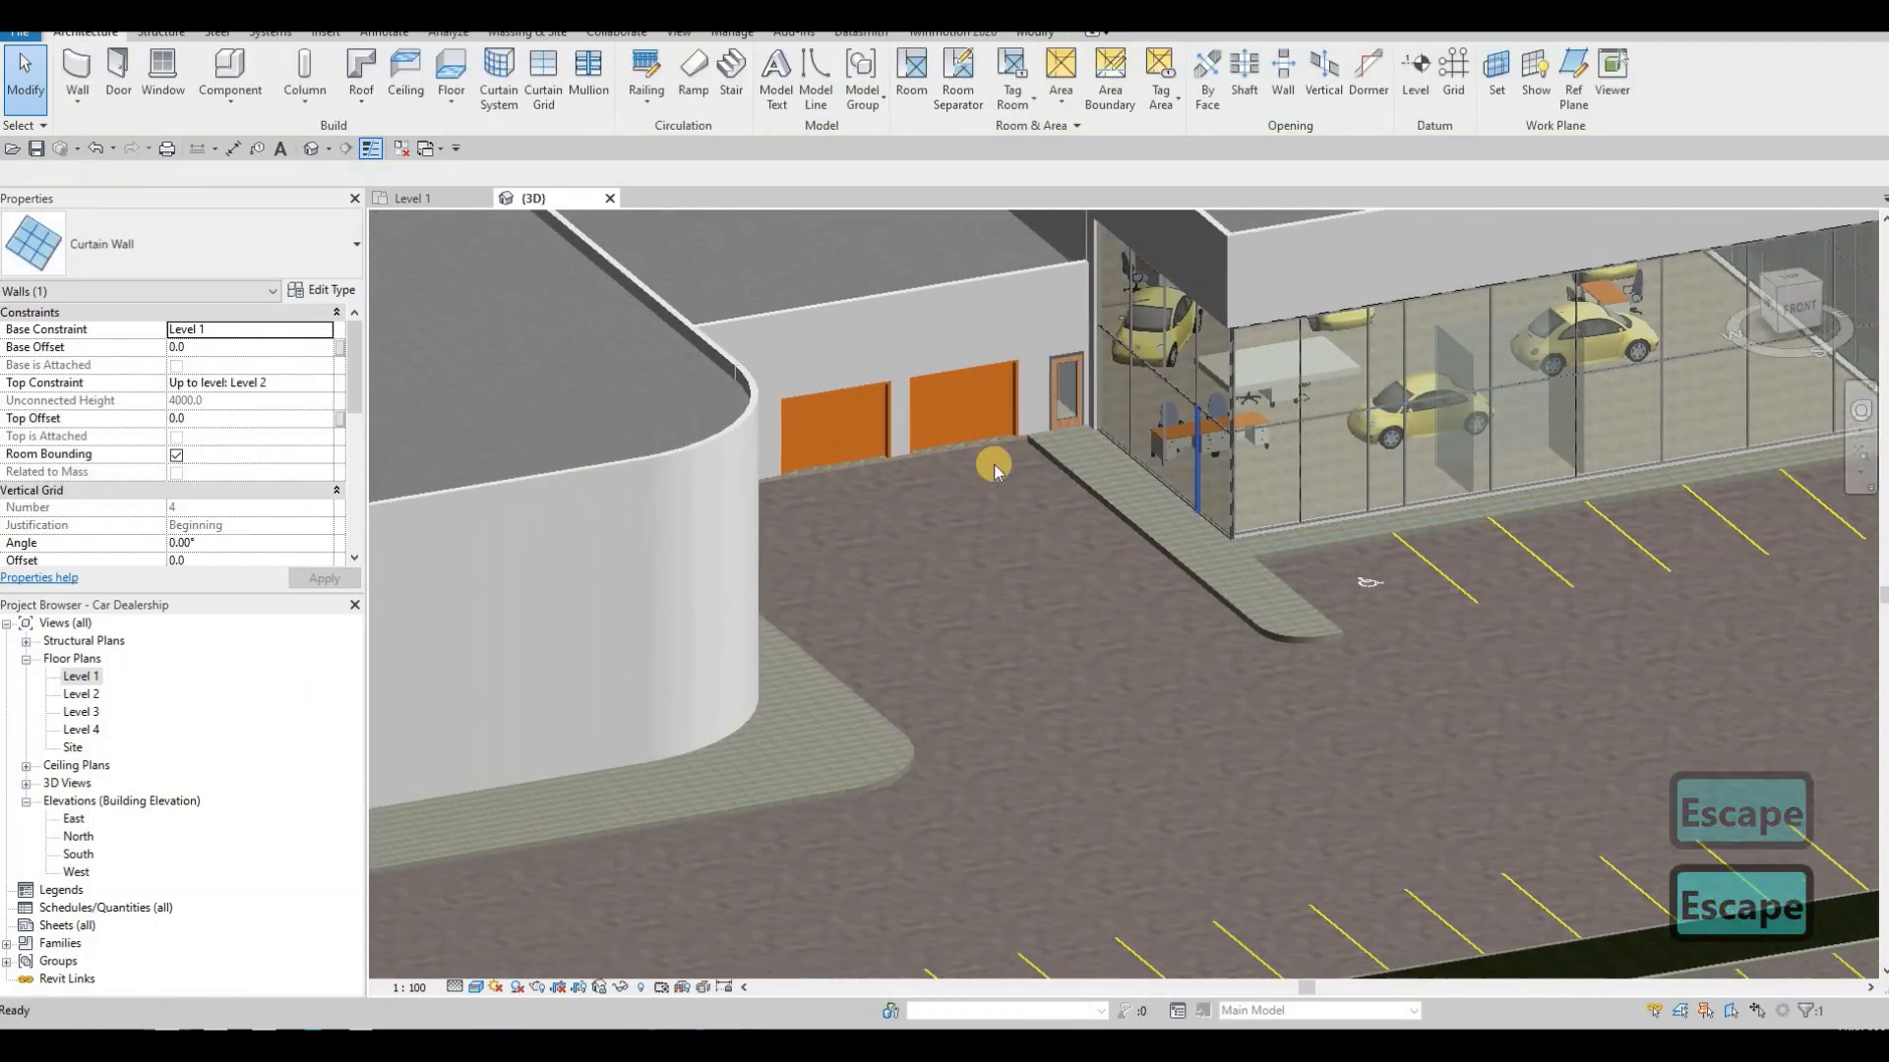
{"action": "scroll", "coordinate": [993, 465], "scroll_direction": "down", "scroll_amount": 1}
{"action": "middle_click_drag", "start_coordinate": [797, 546], "coordinate": [1191, 511]}
{"action": "scroll", "coordinate": [1147, 507], "scroll_direction": "down", "scroll_amount": 1}
{"action": "left_click", "coordinate": [1188, 514]}
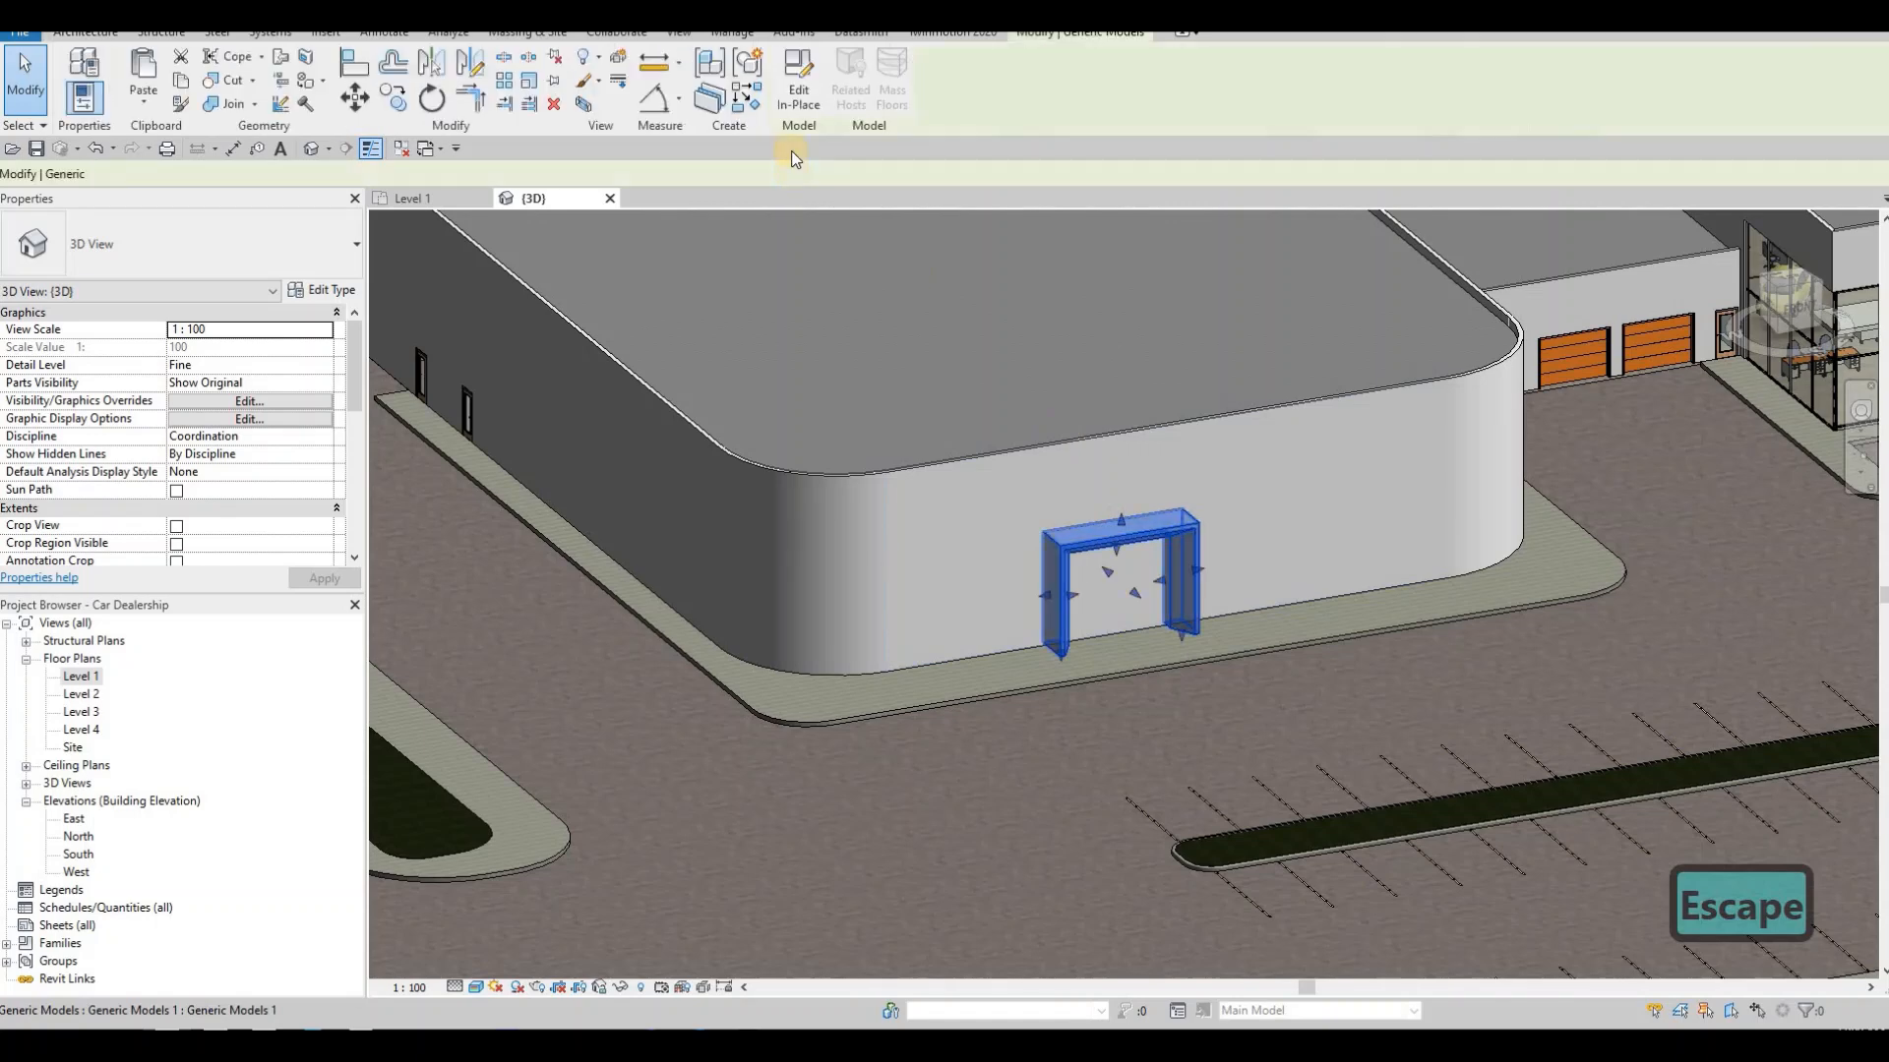
{"action": "left_click", "coordinate": [808, 100]}
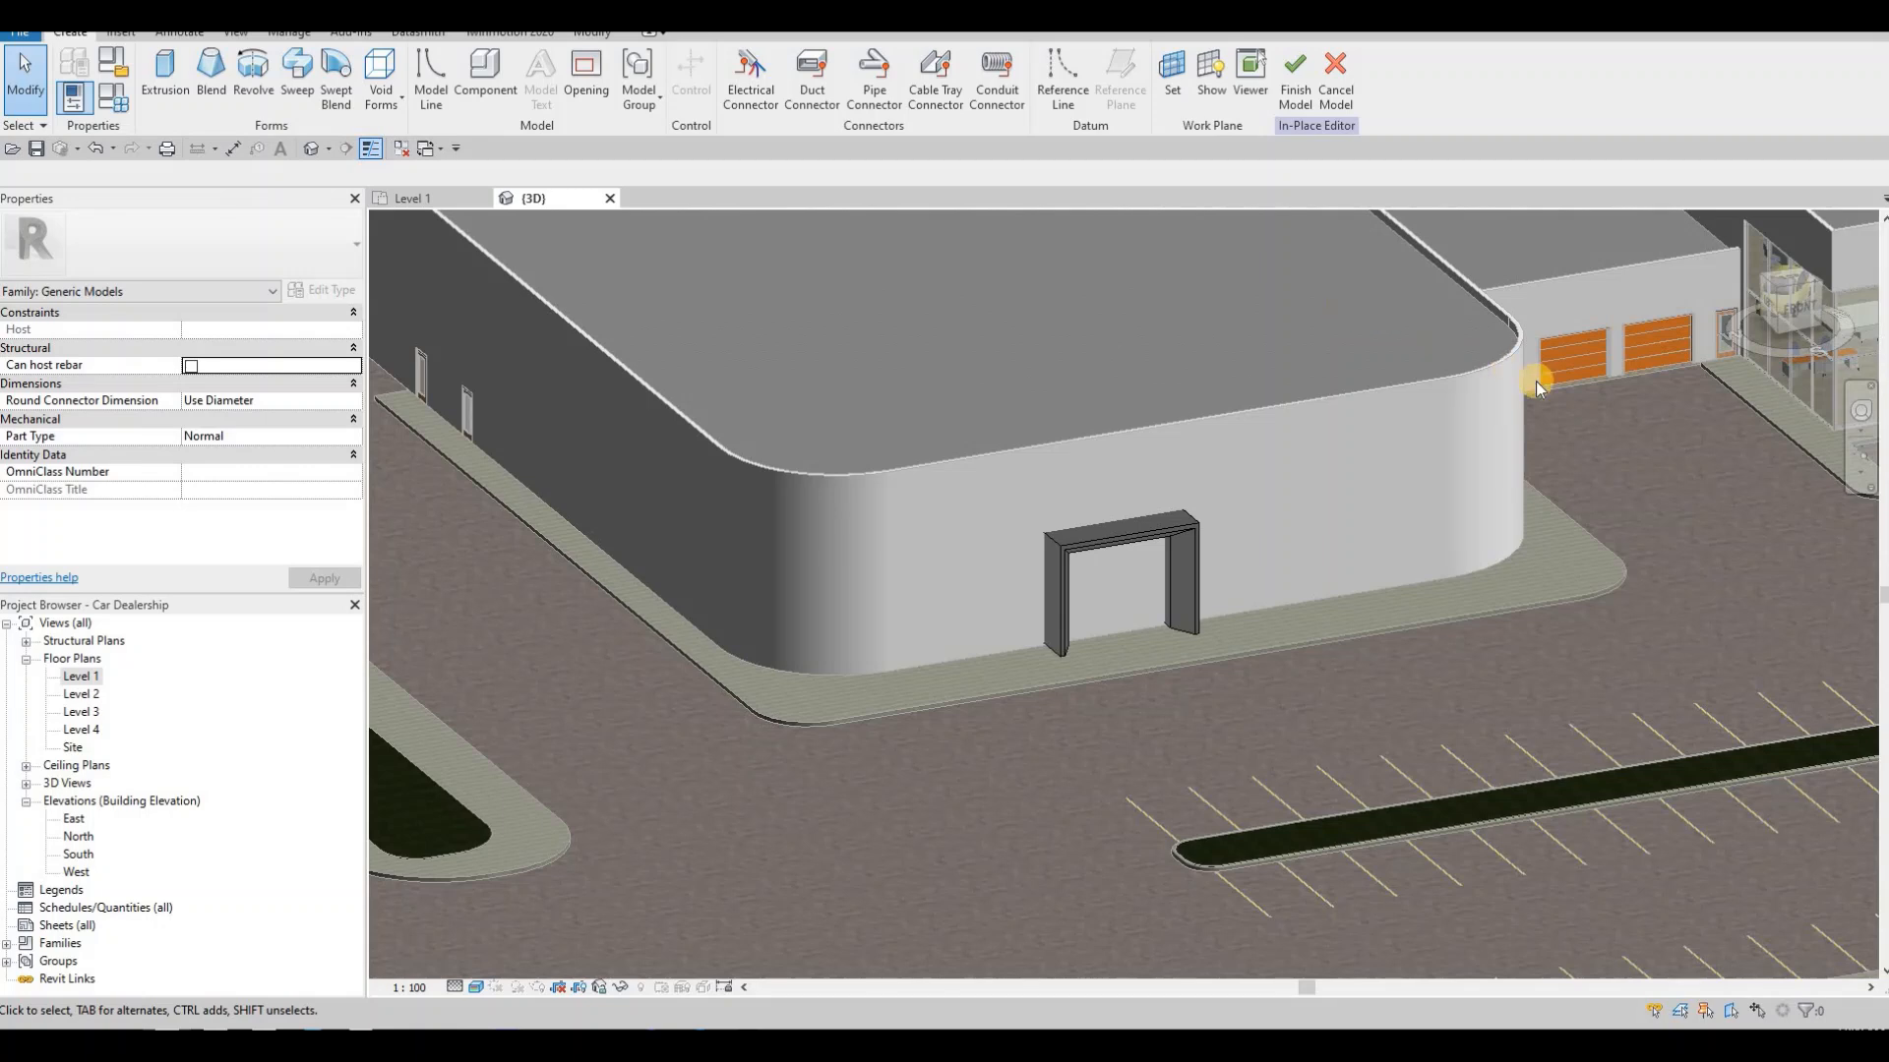
{"action": "middle_click_drag", "start_coordinate": [1297, 279], "coordinate": [920, 330]}
{"action": "left_click", "coordinate": [1332, 84]}
{"action": "key", "text": "Escape"}
{"action": "key", "text": "Escape"}
{"action": "key", "text": "Escape"}
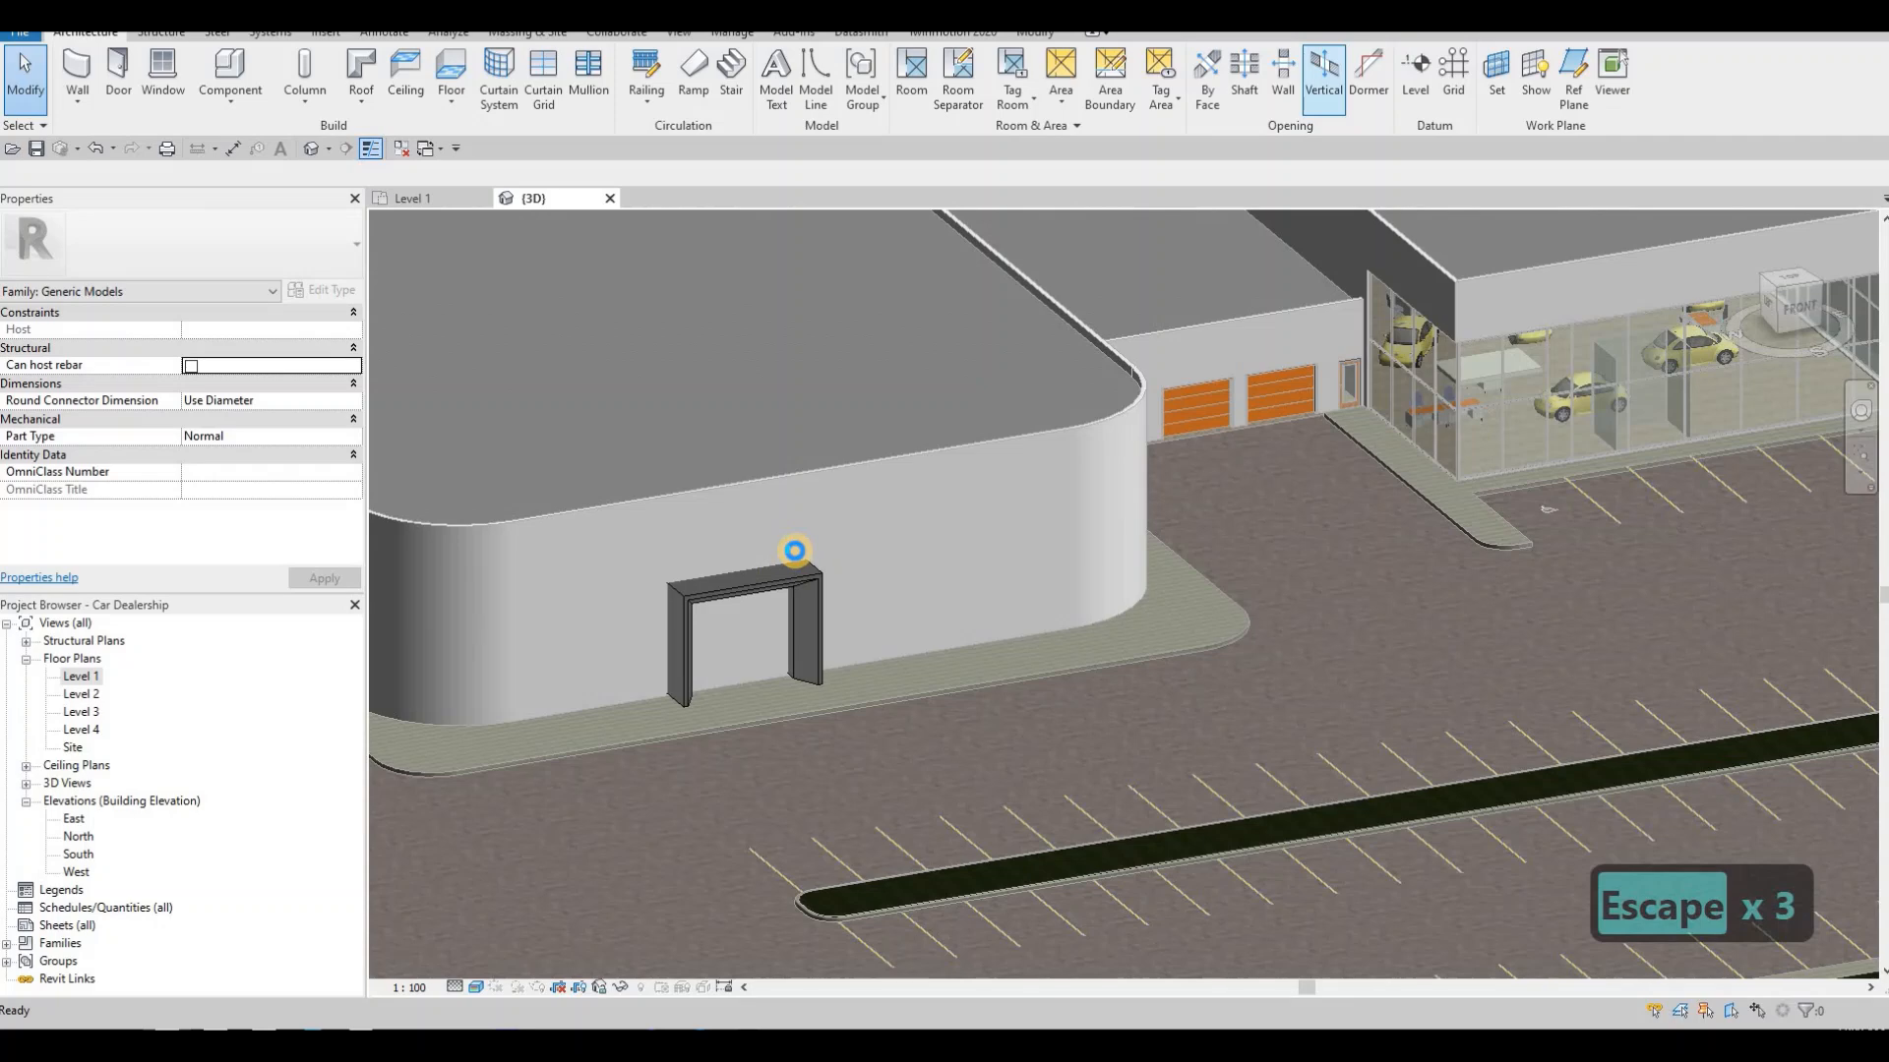
{"action": "middle_click_drag", "start_coordinate": [797, 557], "coordinate": [1065, 552]}
{"action": "left_click", "coordinate": [1040, 549]}
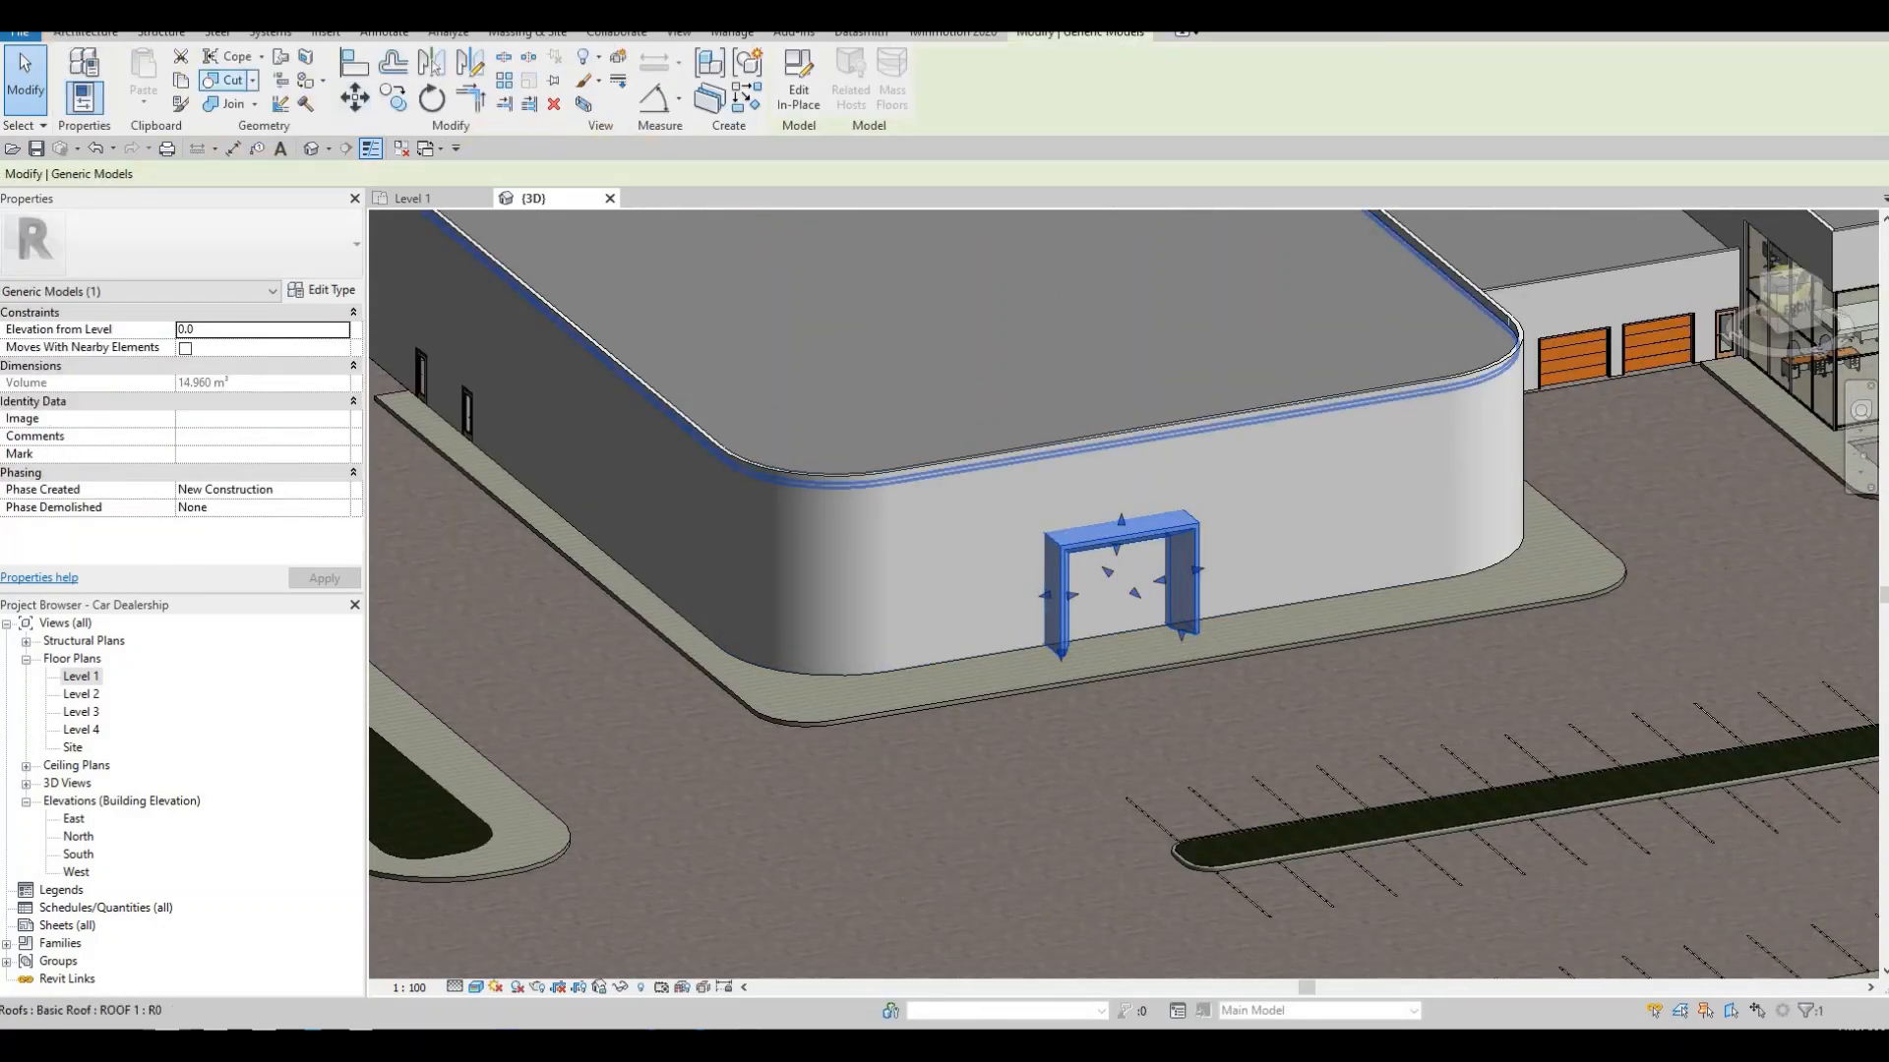
{"action": "left_click", "coordinate": [96, 33]}
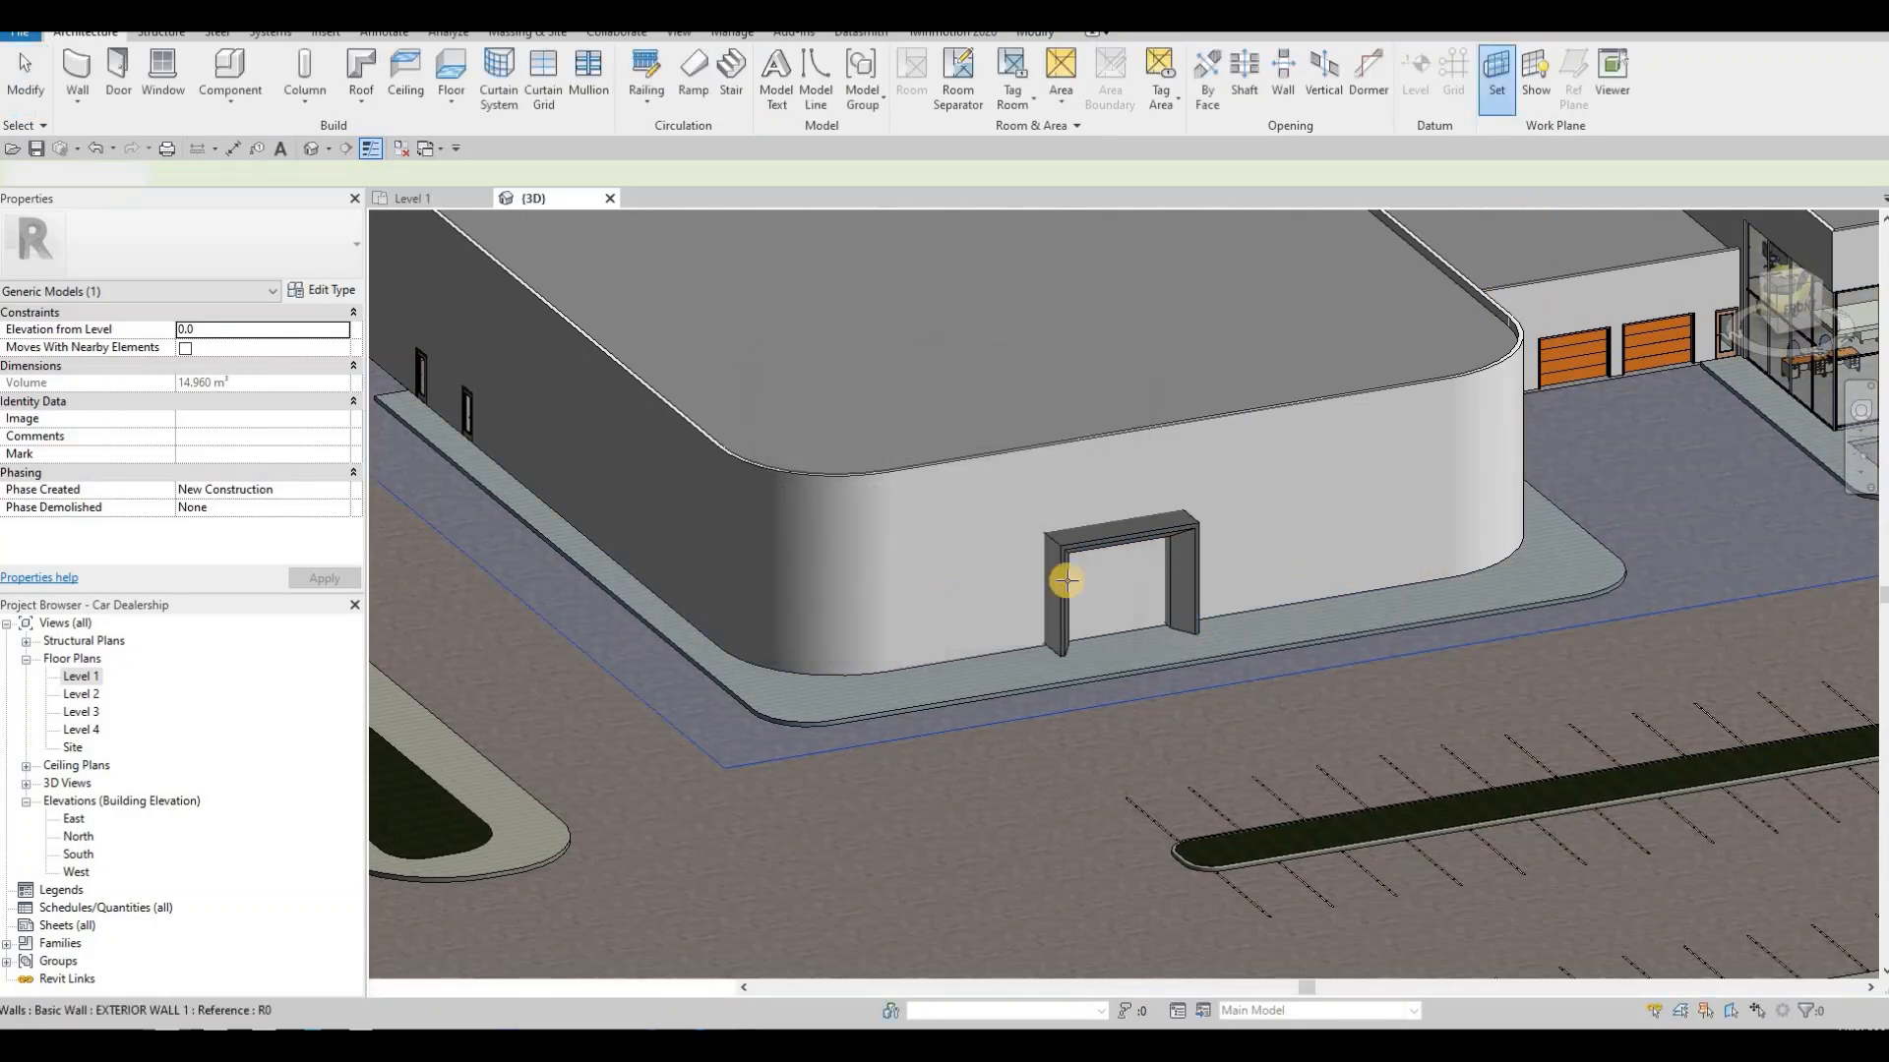
{"action": "middle_click_drag", "start_coordinate": [1756, 390], "coordinate": [1261, 430]}
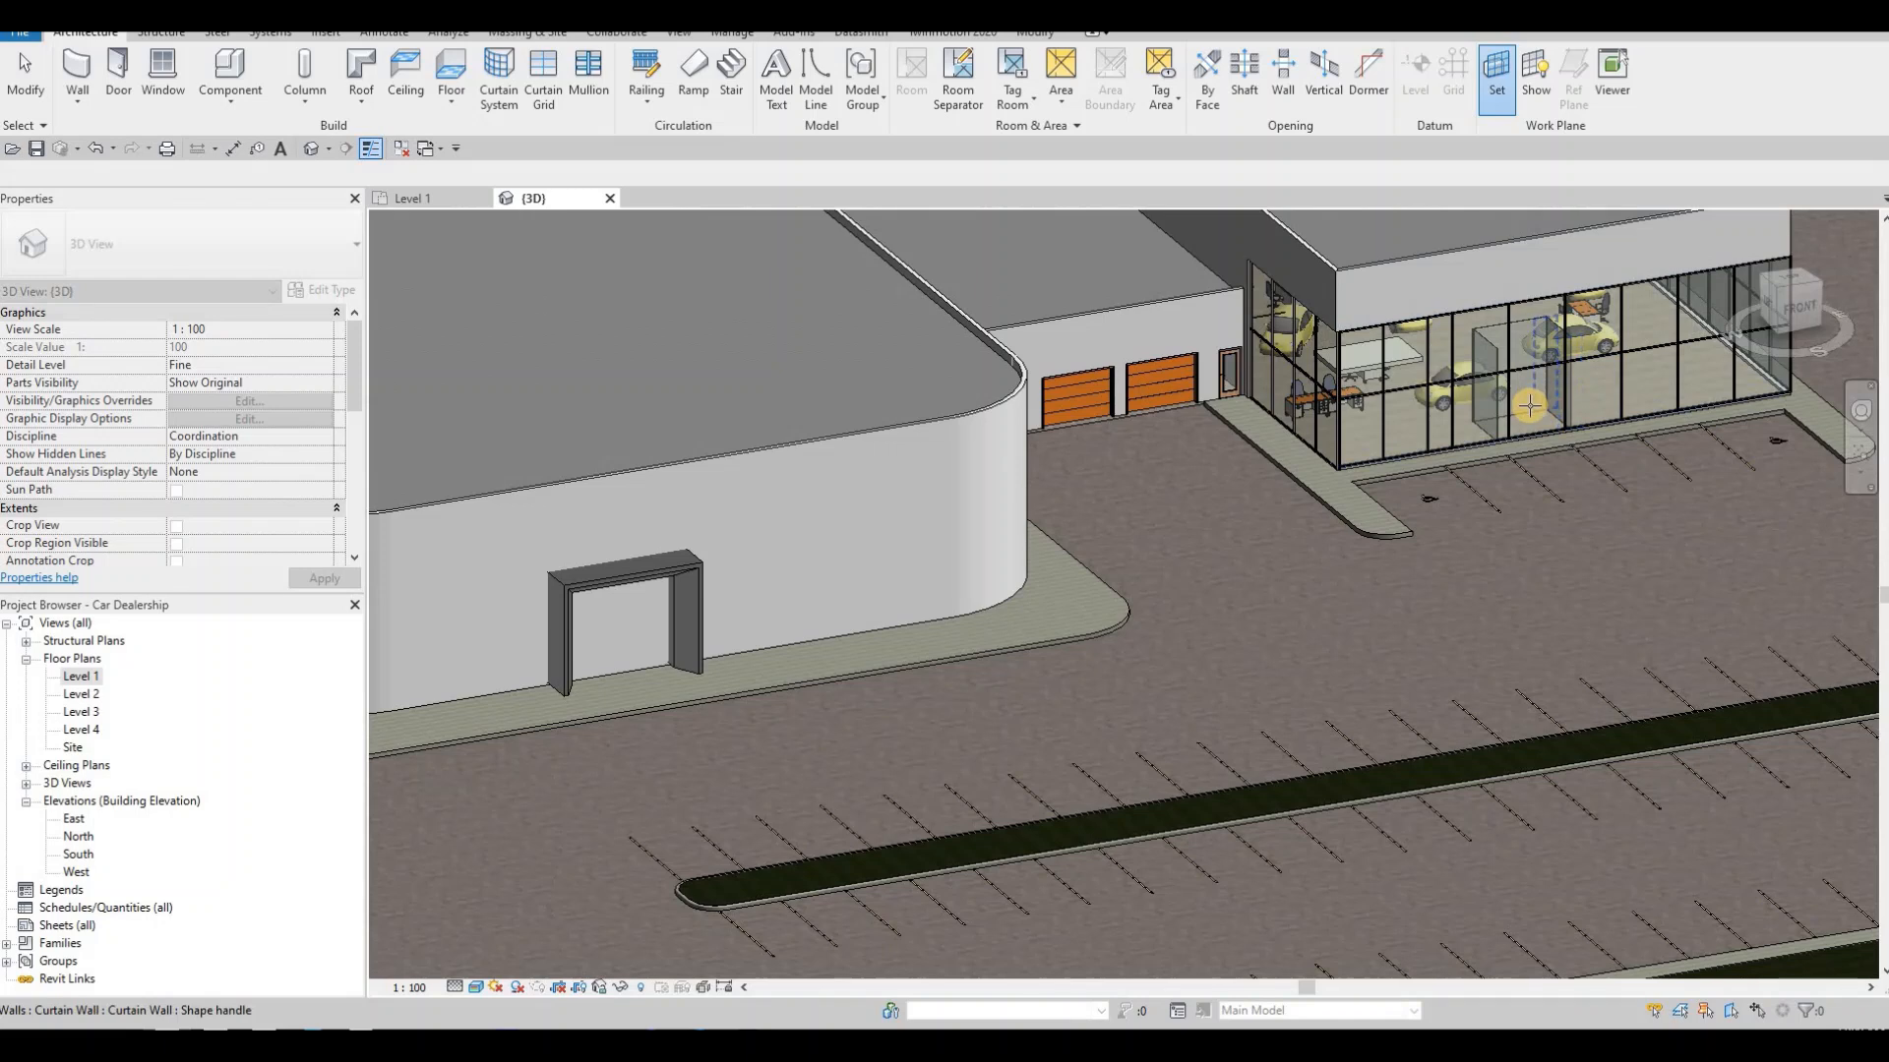
{"action": "key", "text": "Tab"}
{"action": "key", "text": "Tab"}
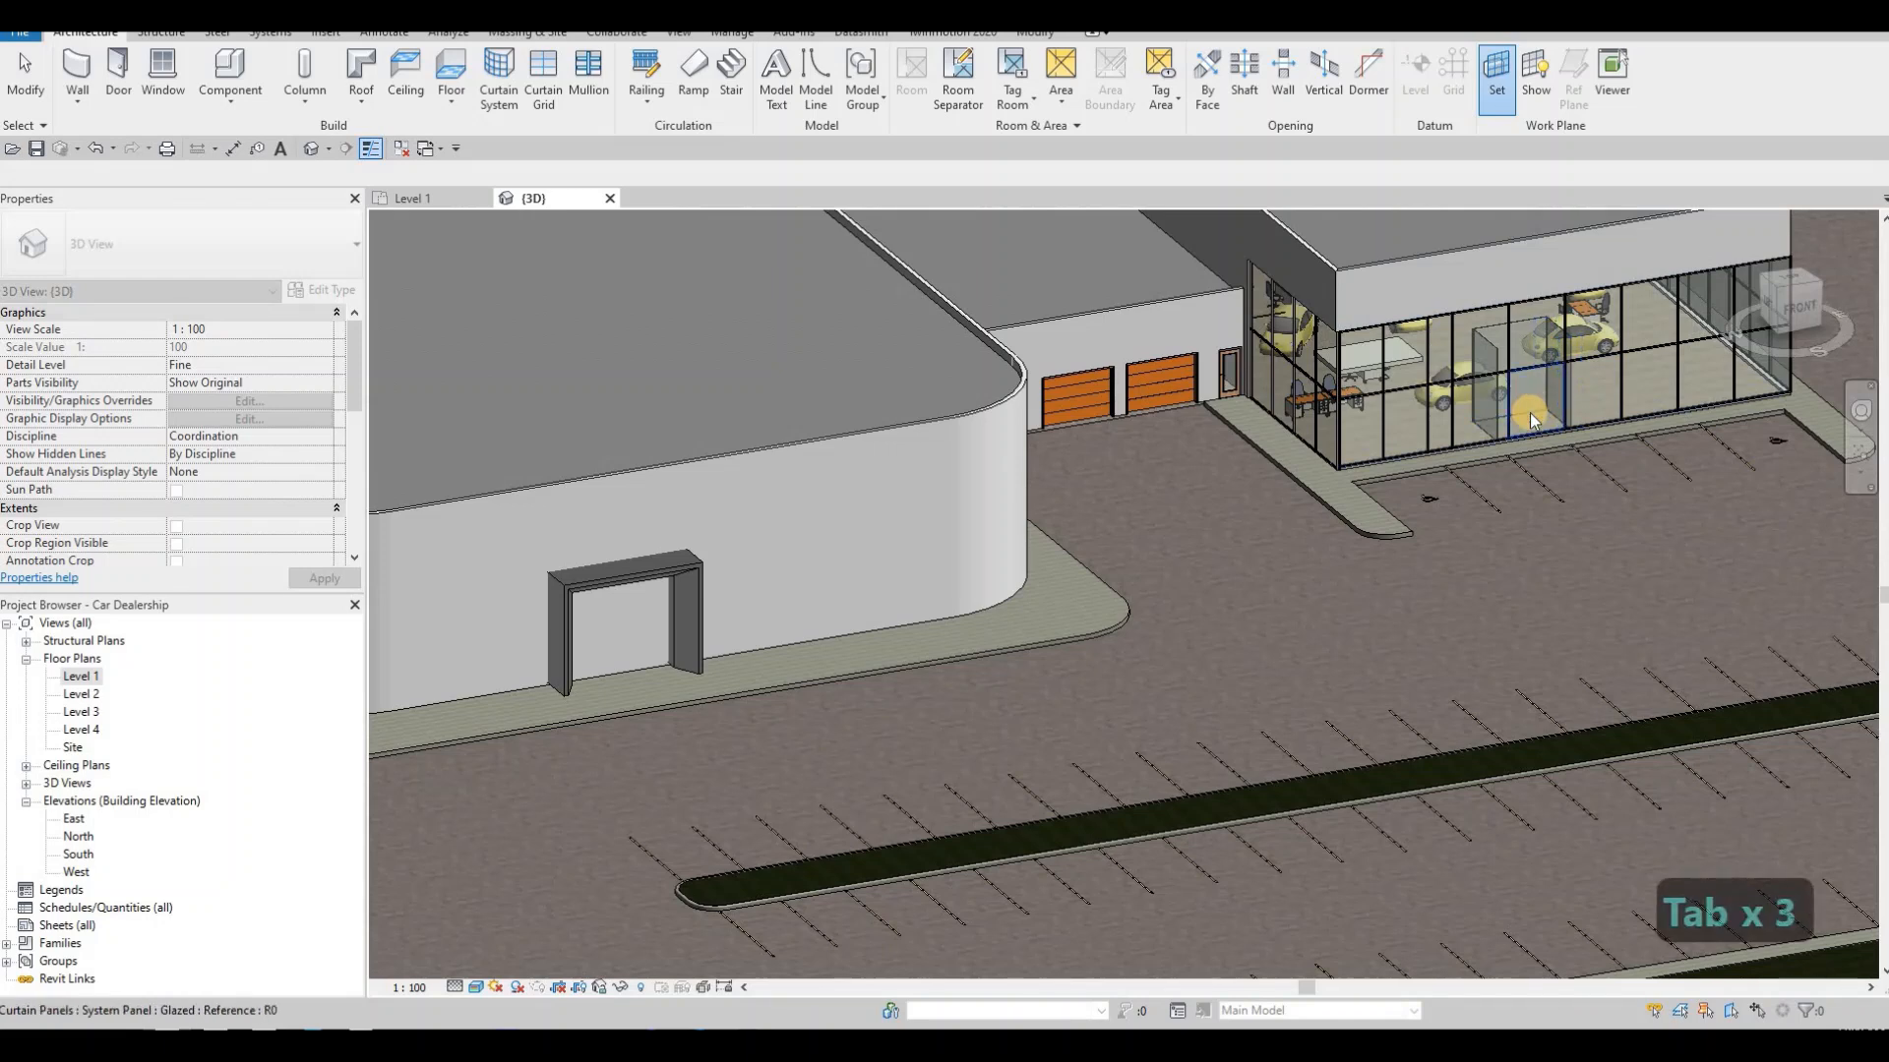
{"action": "key", "text": "Escape"}
{"action": "key", "text": "Escape"}
- Move the projecting entrance portal in the Level 1 plan from vestibule 46 to the front curtain wall at vestibule 66
{"action": "left_click", "coordinate": [593, 582]}
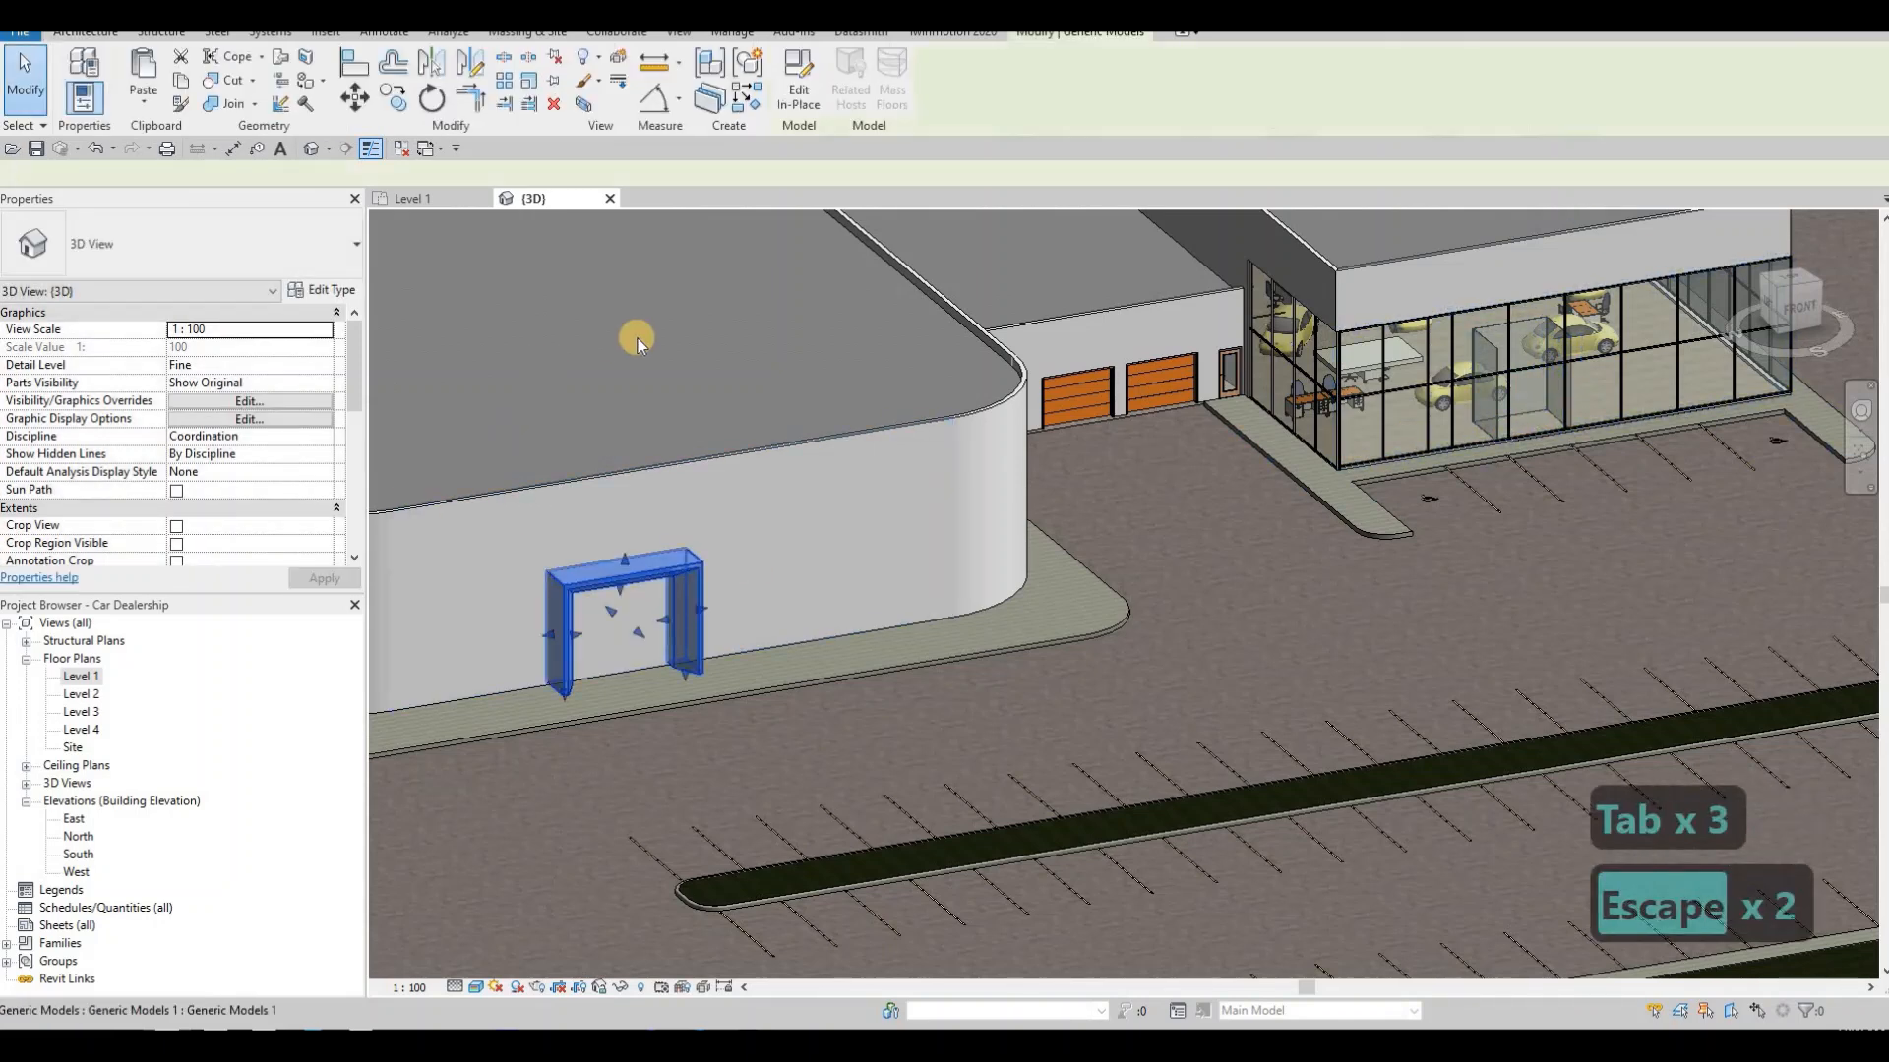
{"action": "double_click", "coordinate": [79, 683]}
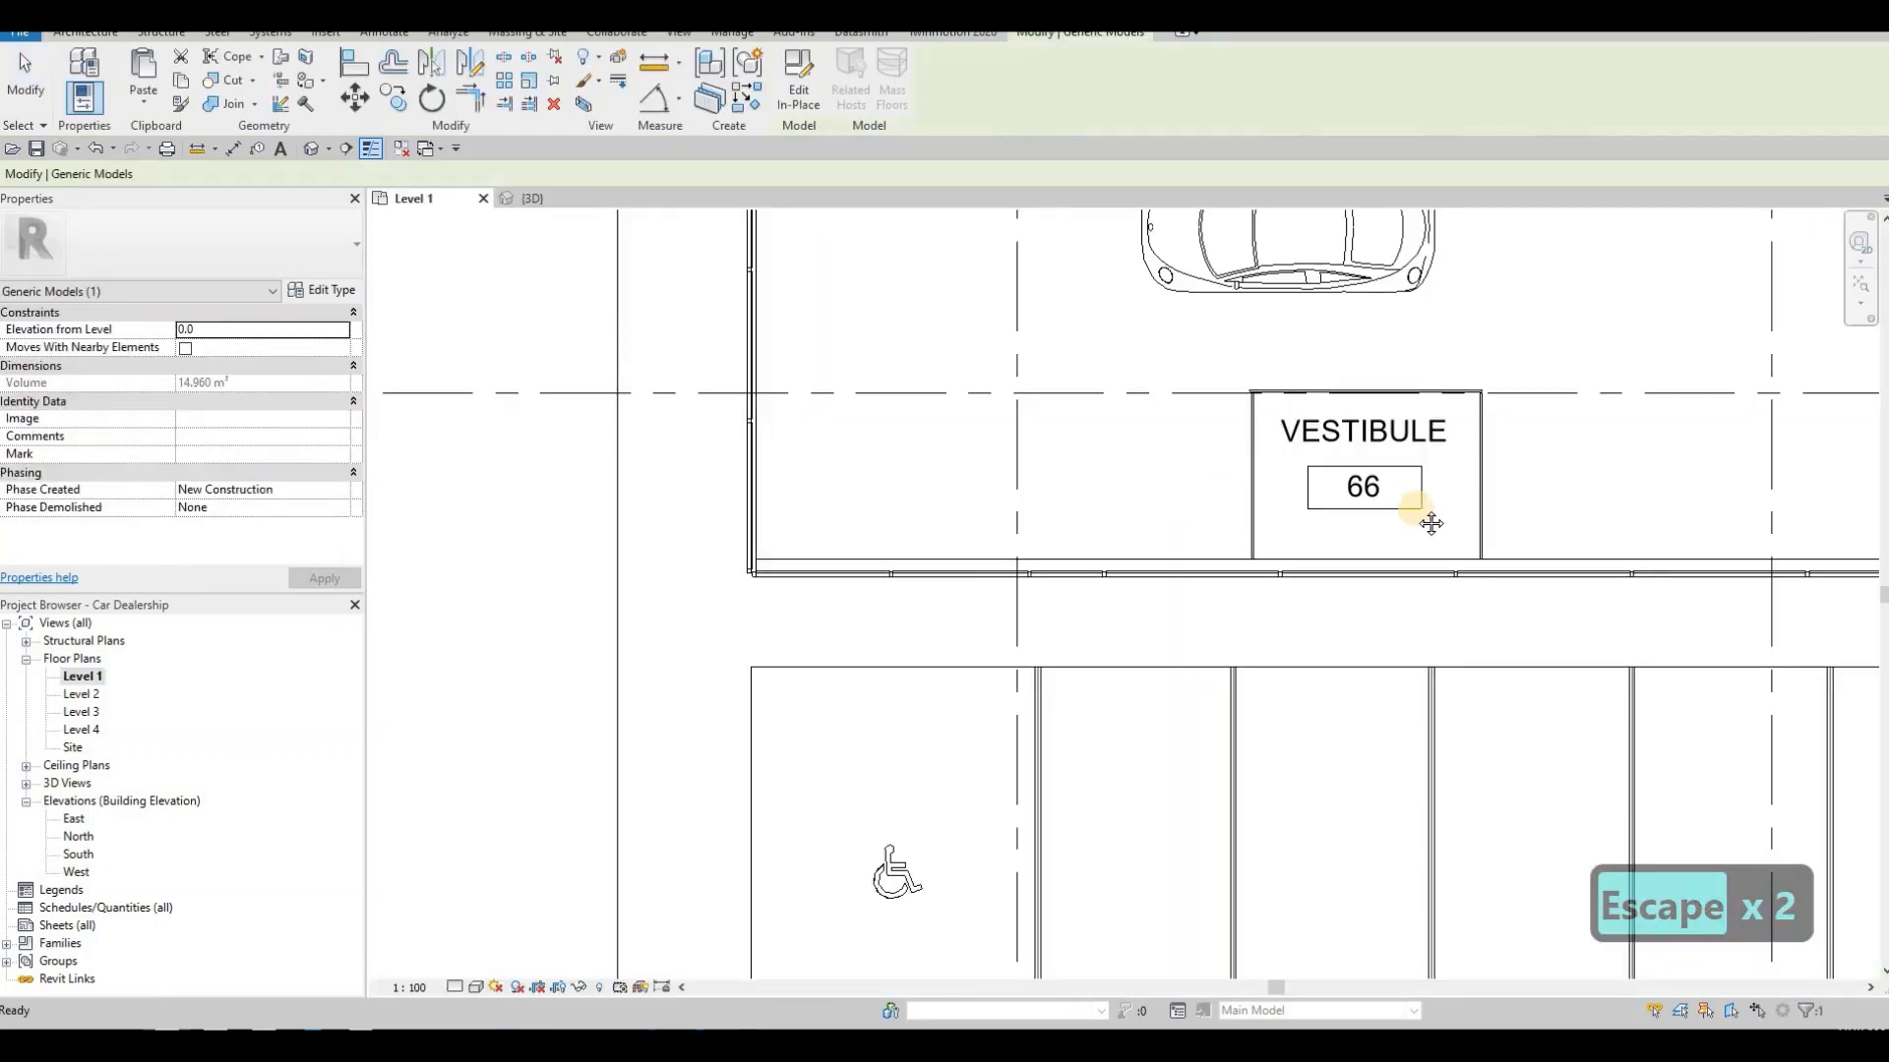
{"action": "middle_click_drag", "start_coordinate": [1213, 525], "coordinate": [1242, 529]}
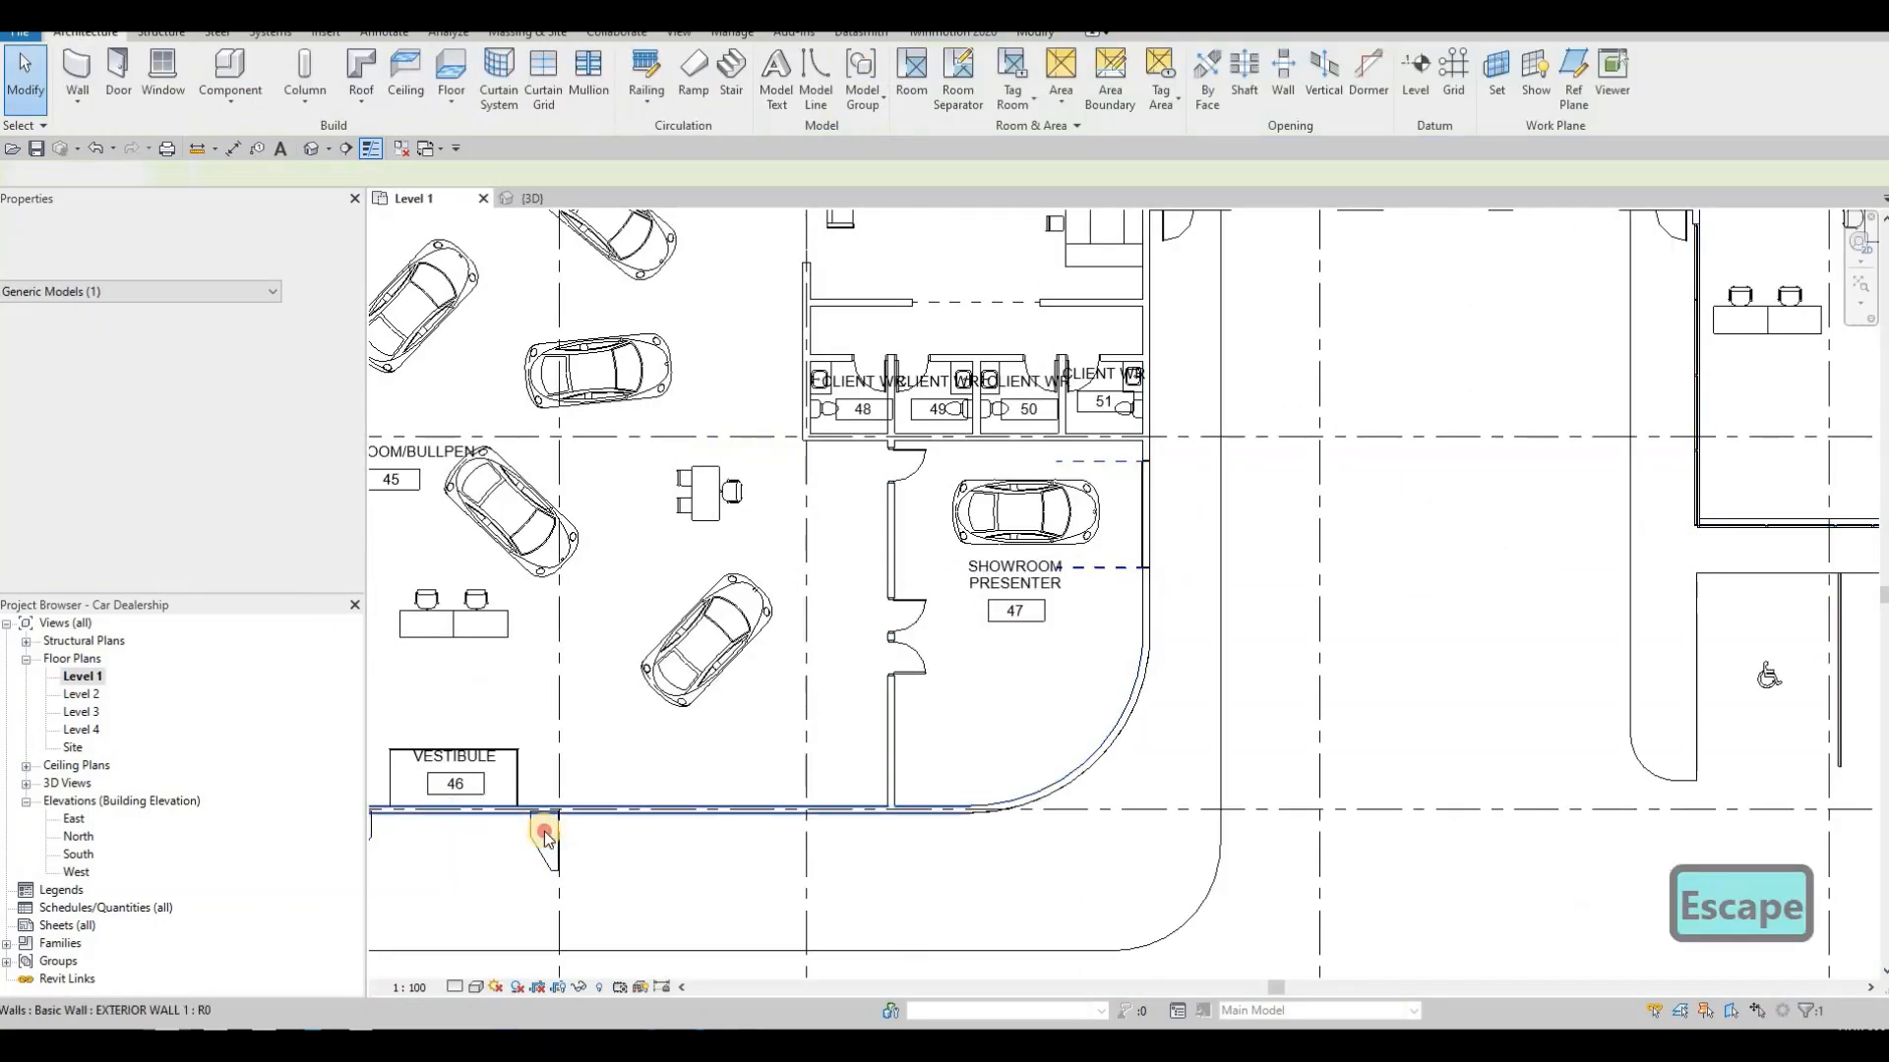
{"action": "key", "text": "Escape"}
{"action": "left_click", "coordinate": [551, 834]}
{"action": "key", "text": "m"}
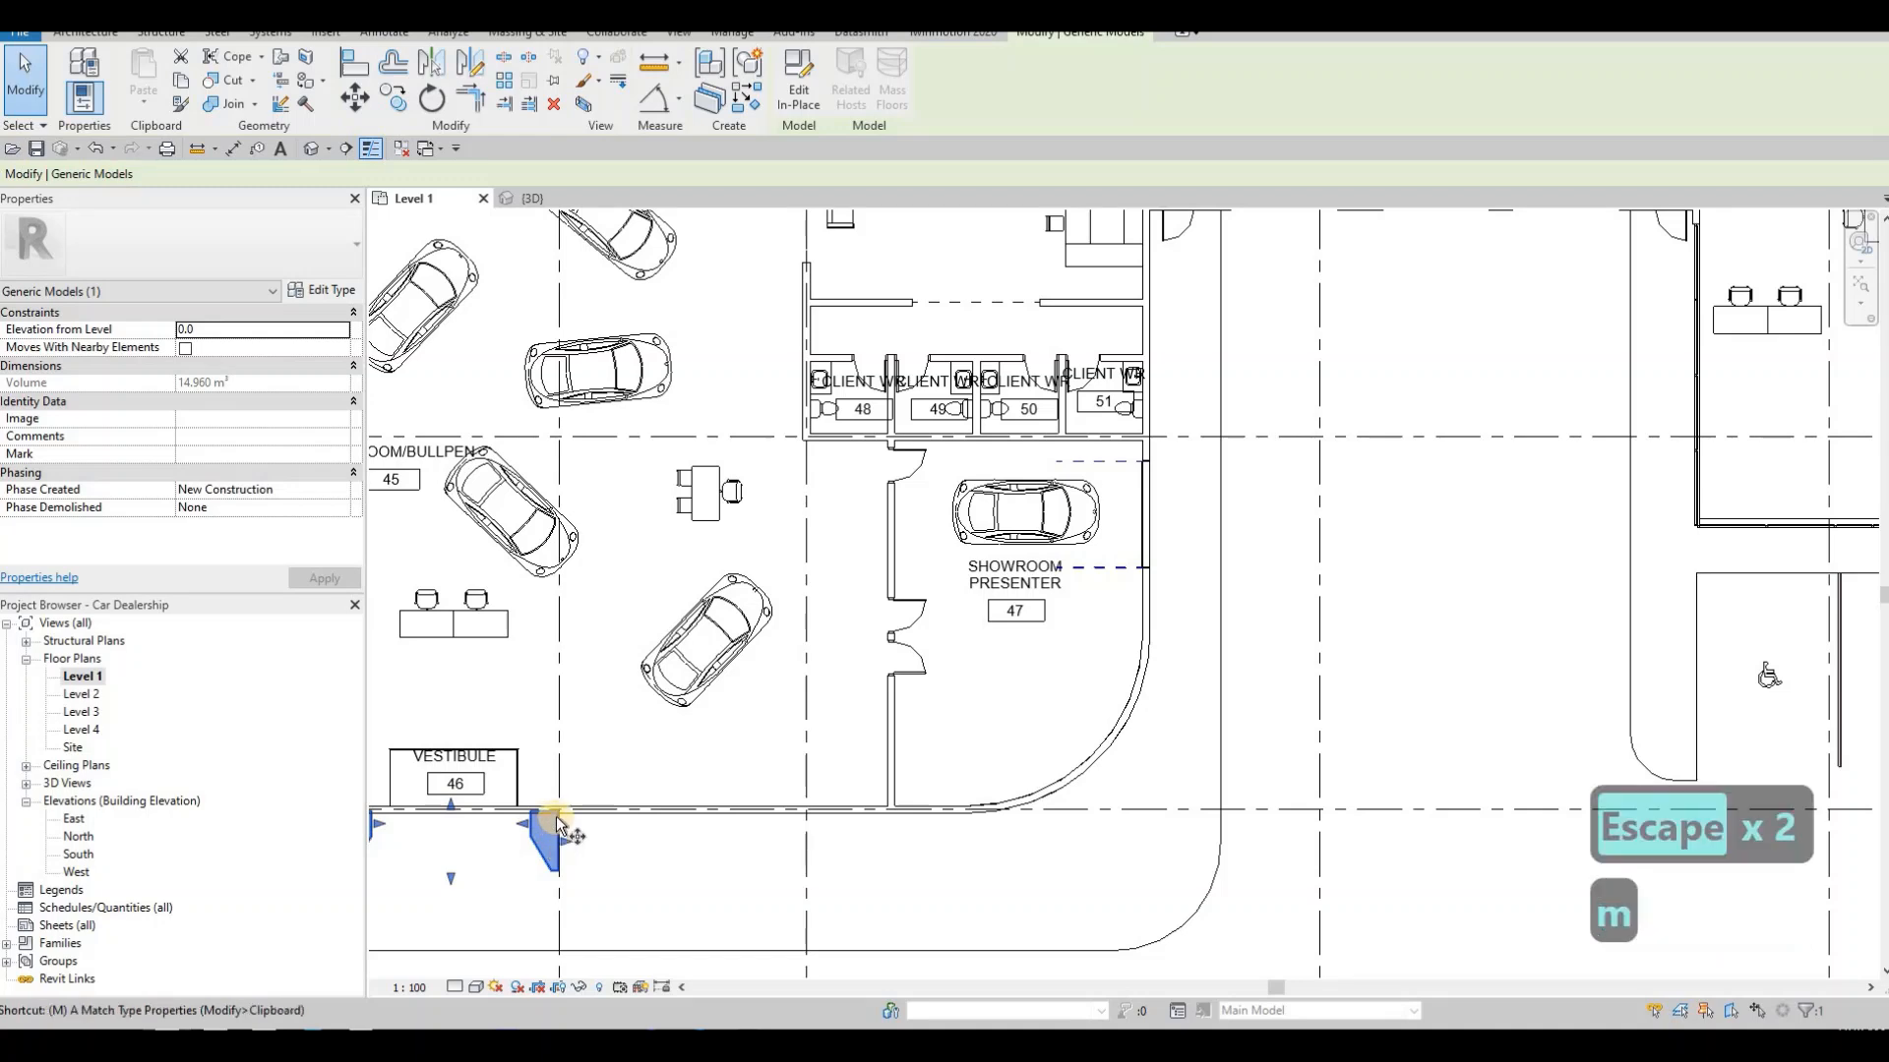
{"action": "key", "text": "v"}
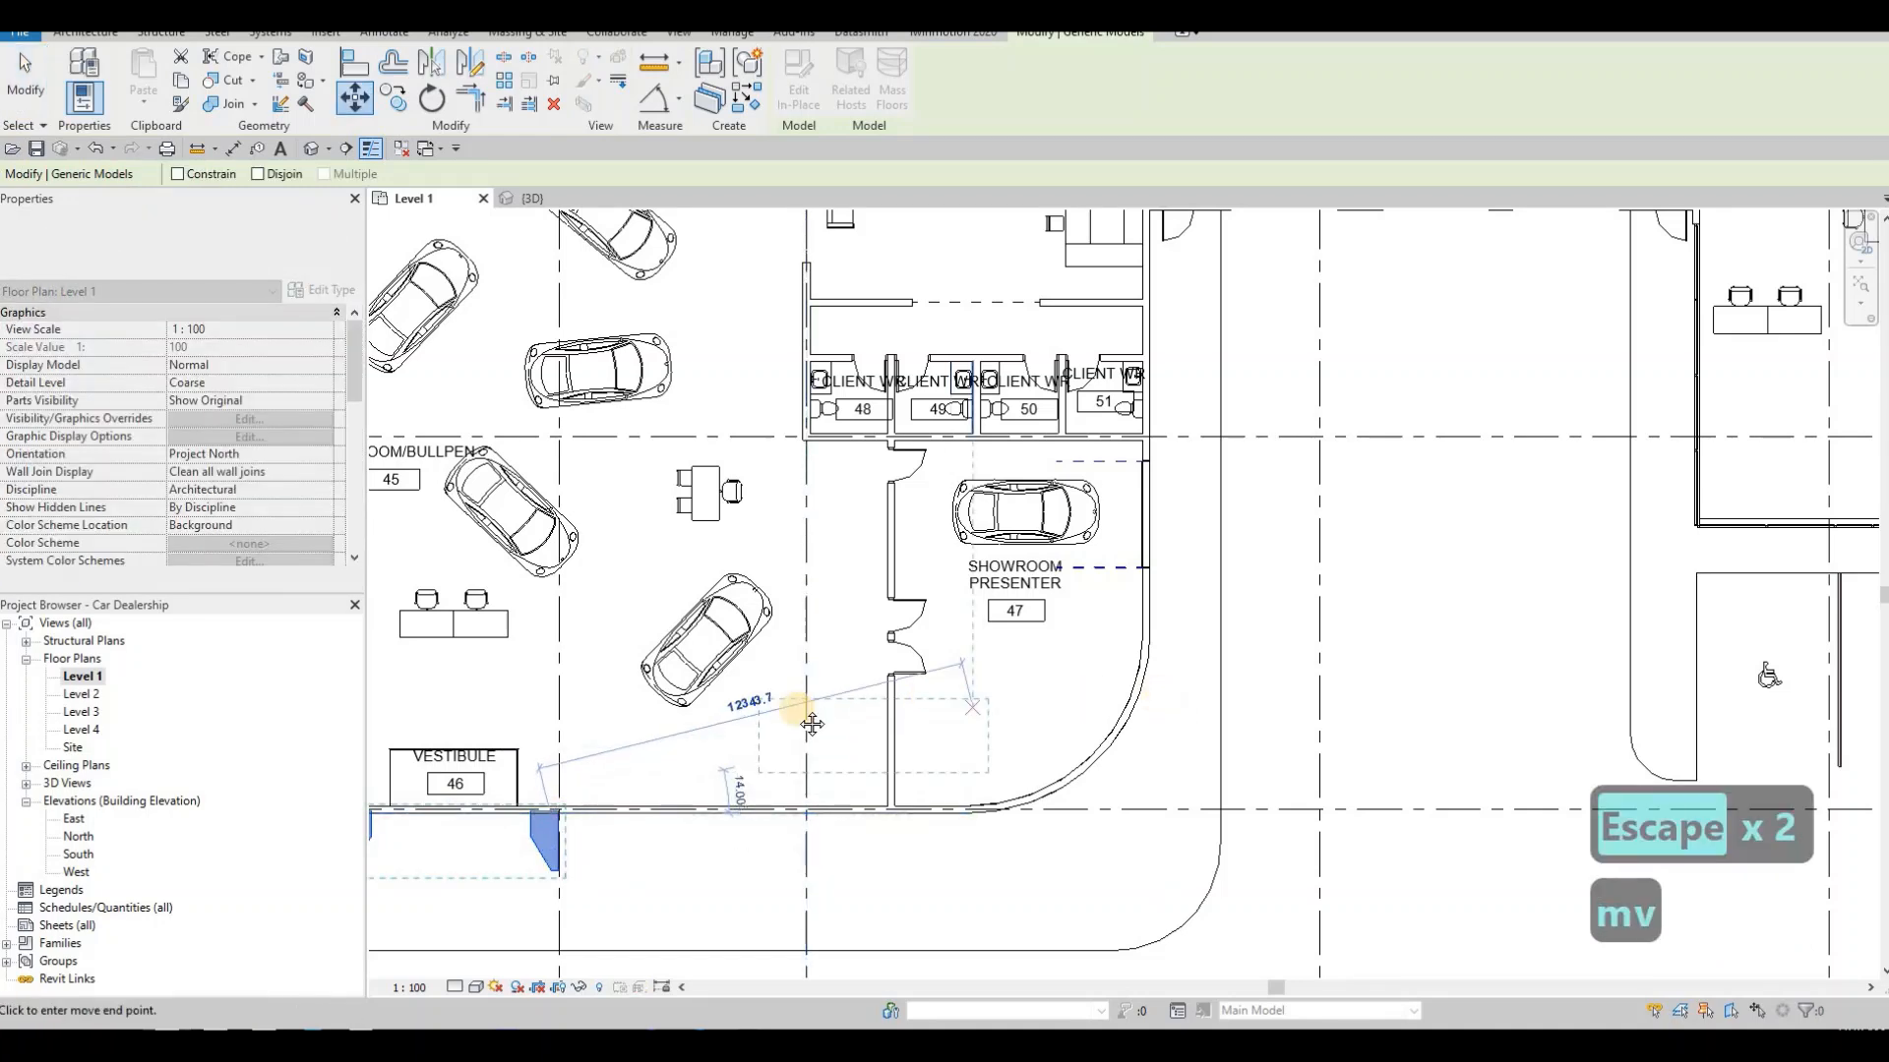
{"action": "middle_click_drag", "start_coordinate": [1721, 551], "coordinate": [992, 548]}
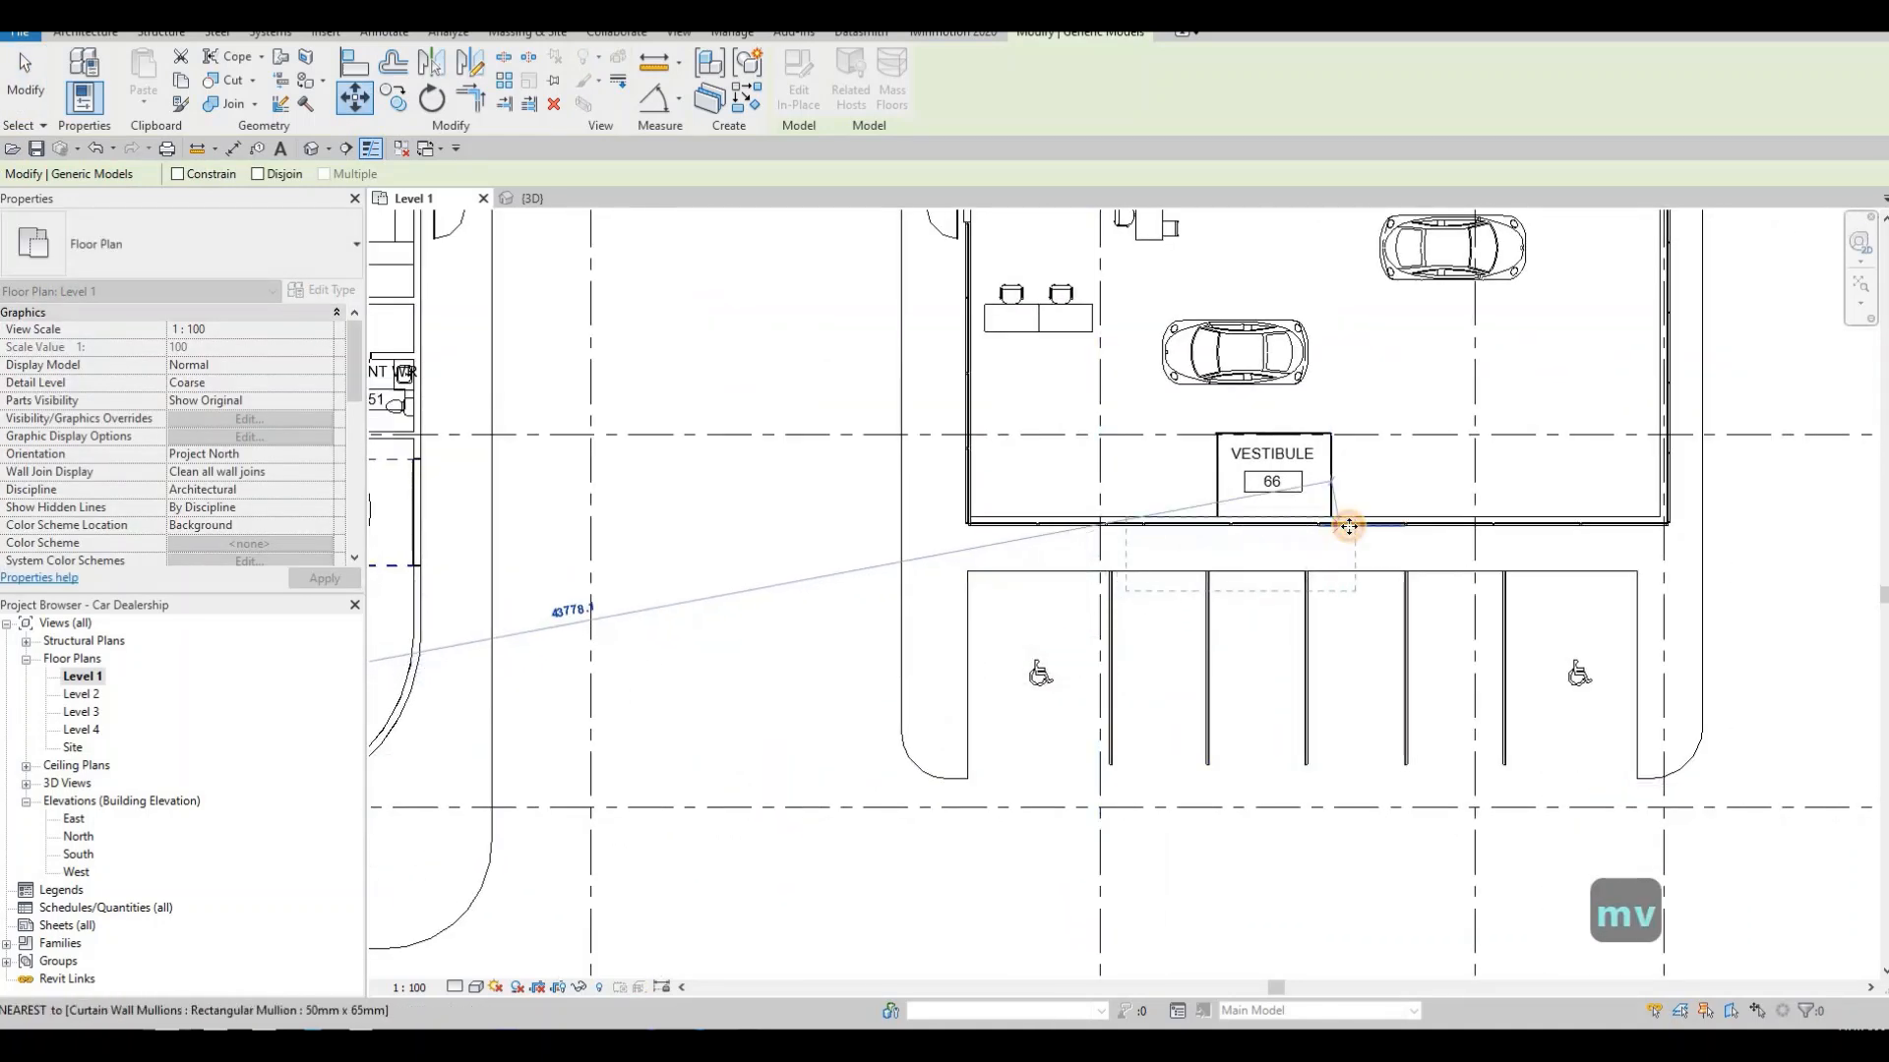
{"action": "left_click", "coordinate": [1326, 587]}
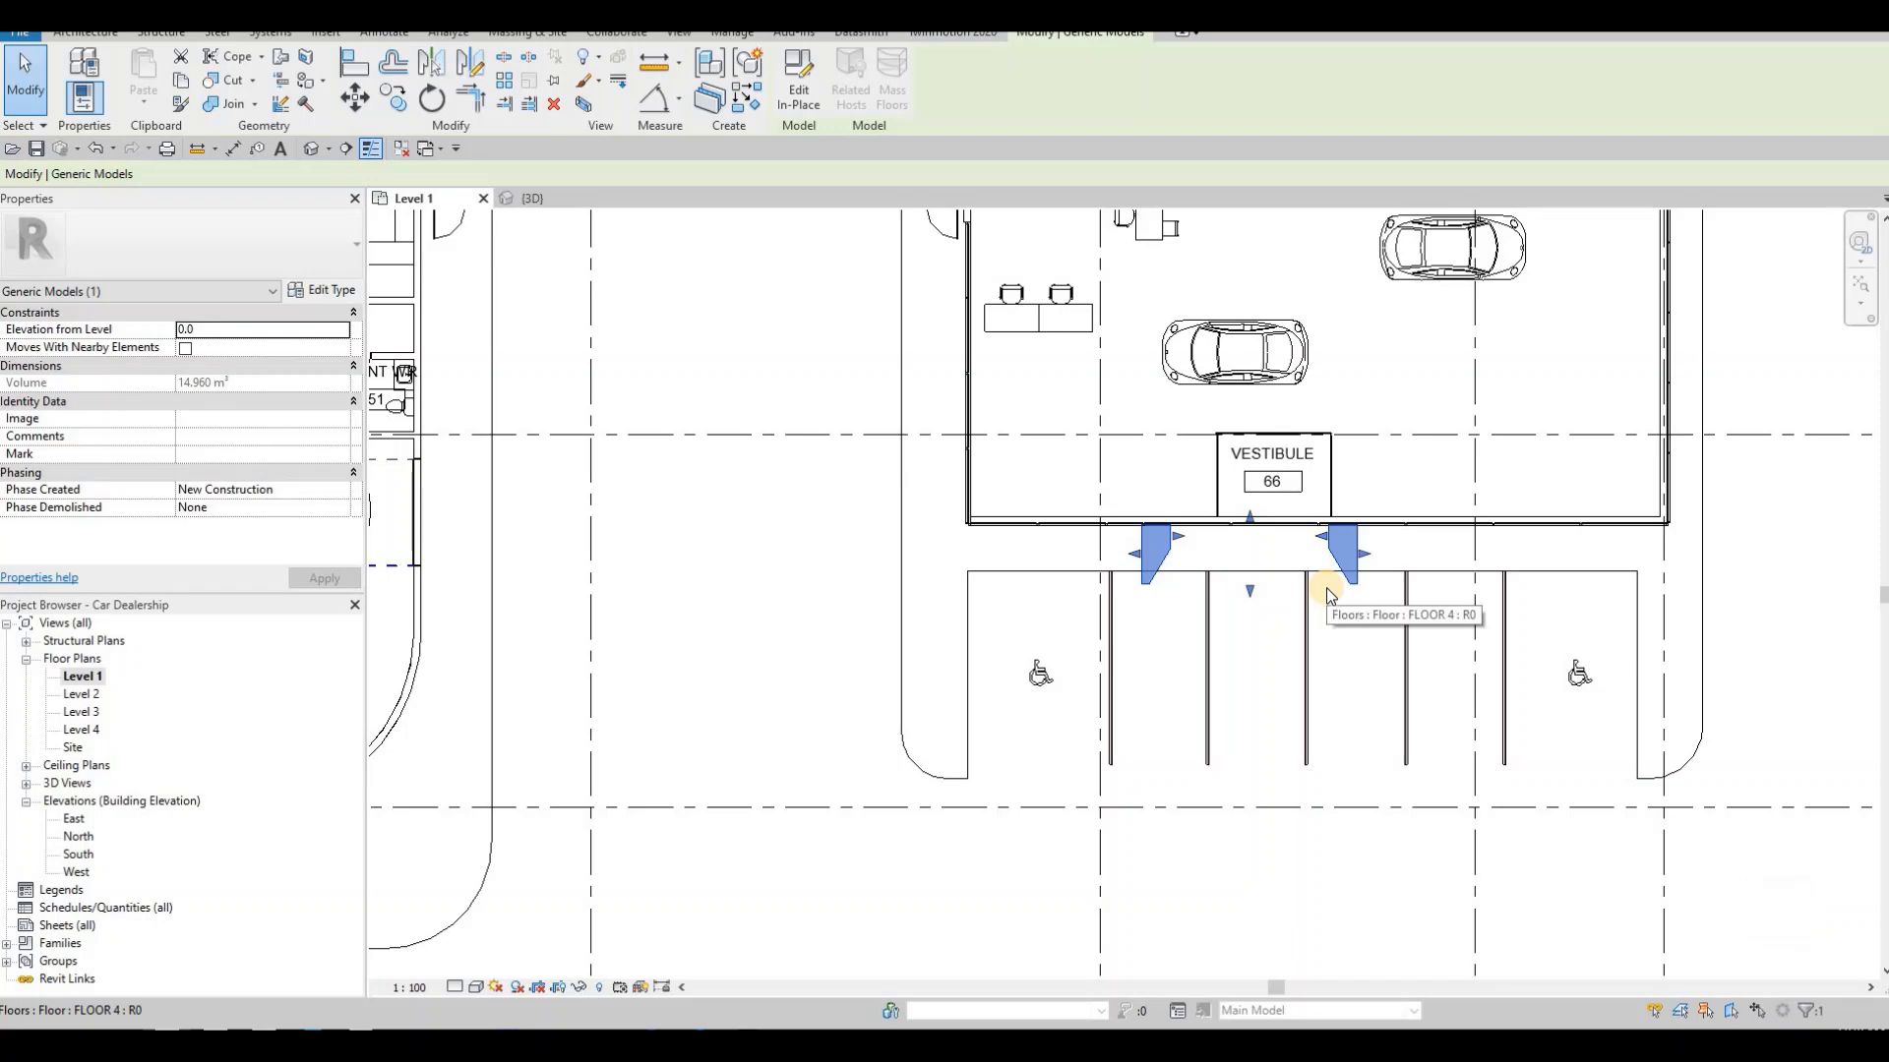
- Nudge the entrance portal east along the curtain wall to centre it on vestibule 66
{"action": "key", "text": "Right"}
{"action": "key", "text": "Right"}
{"action": "key", "text": "Right"}
{"action": "key", "text": "Right"}
{"action": "key", "text": "Right"}
{"action": "key", "text": "Right"}
{"action": "key", "text": "Right"}
{"action": "key", "text": "Right"}
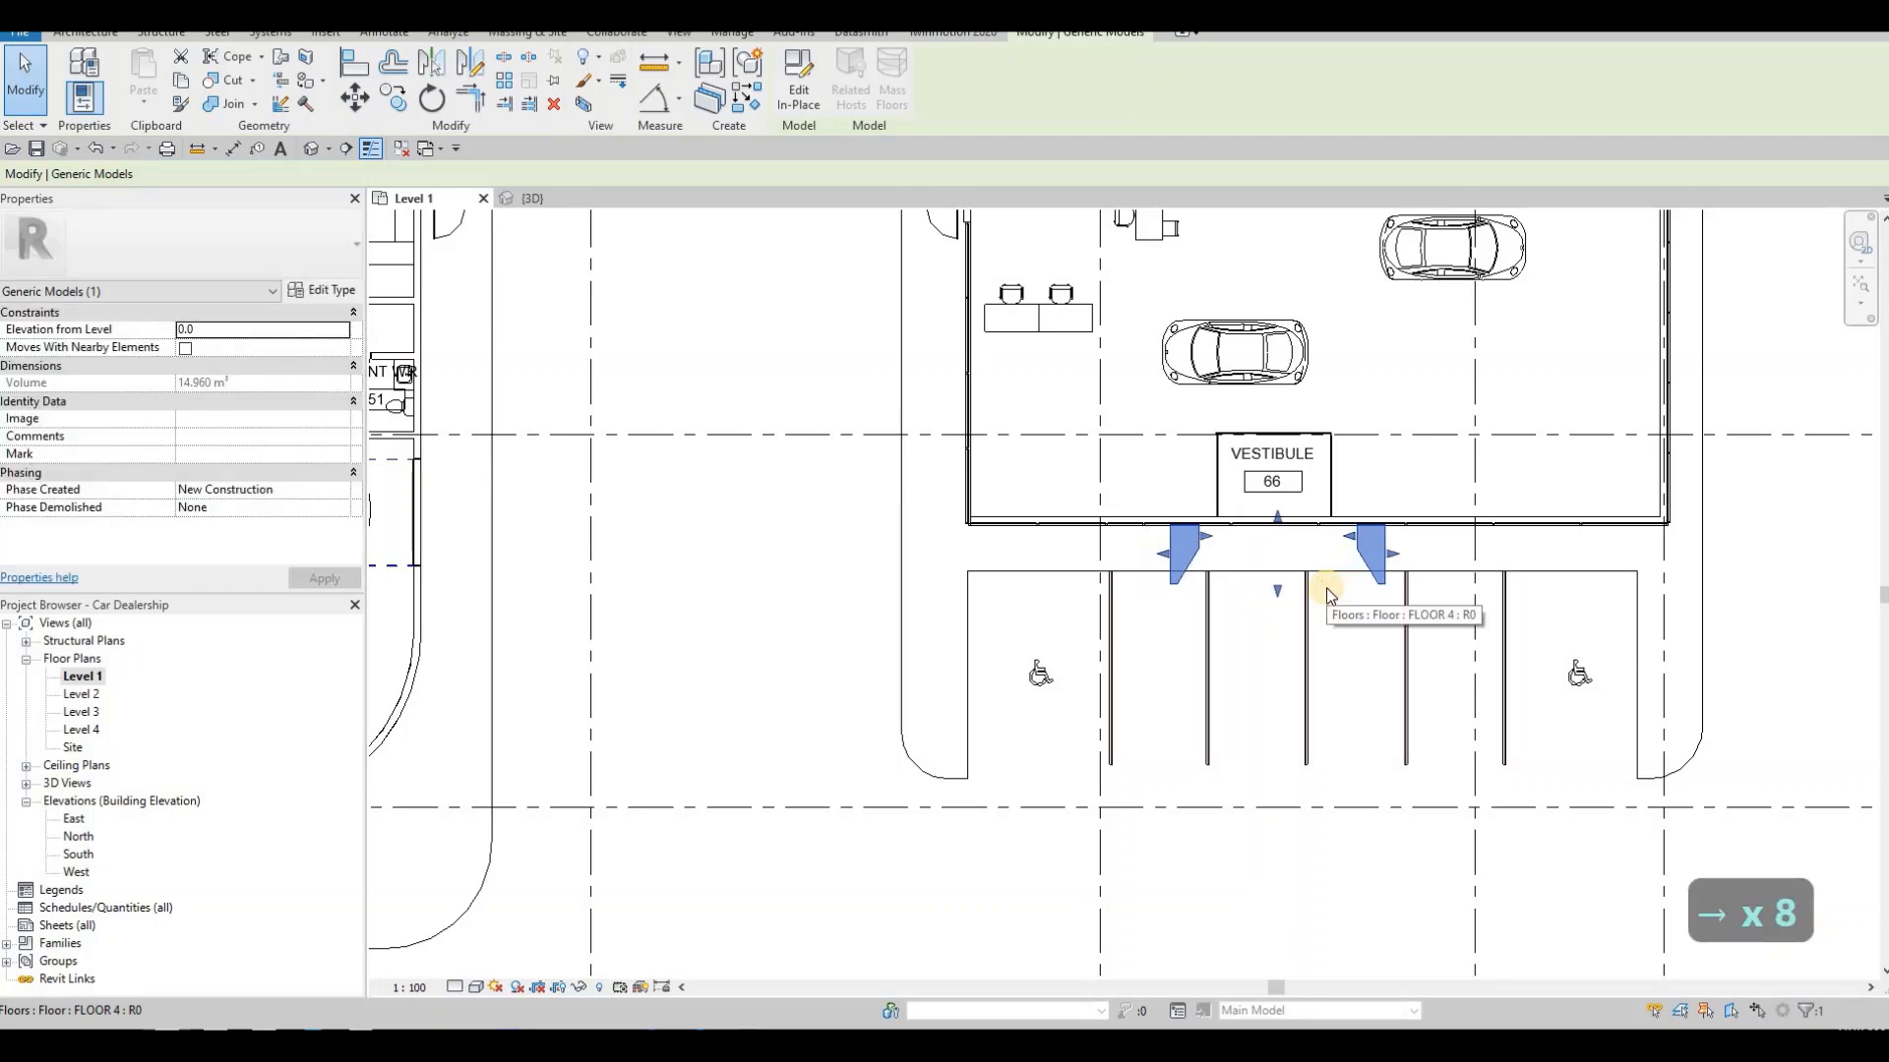
{"action": "key", "text": "Right"}
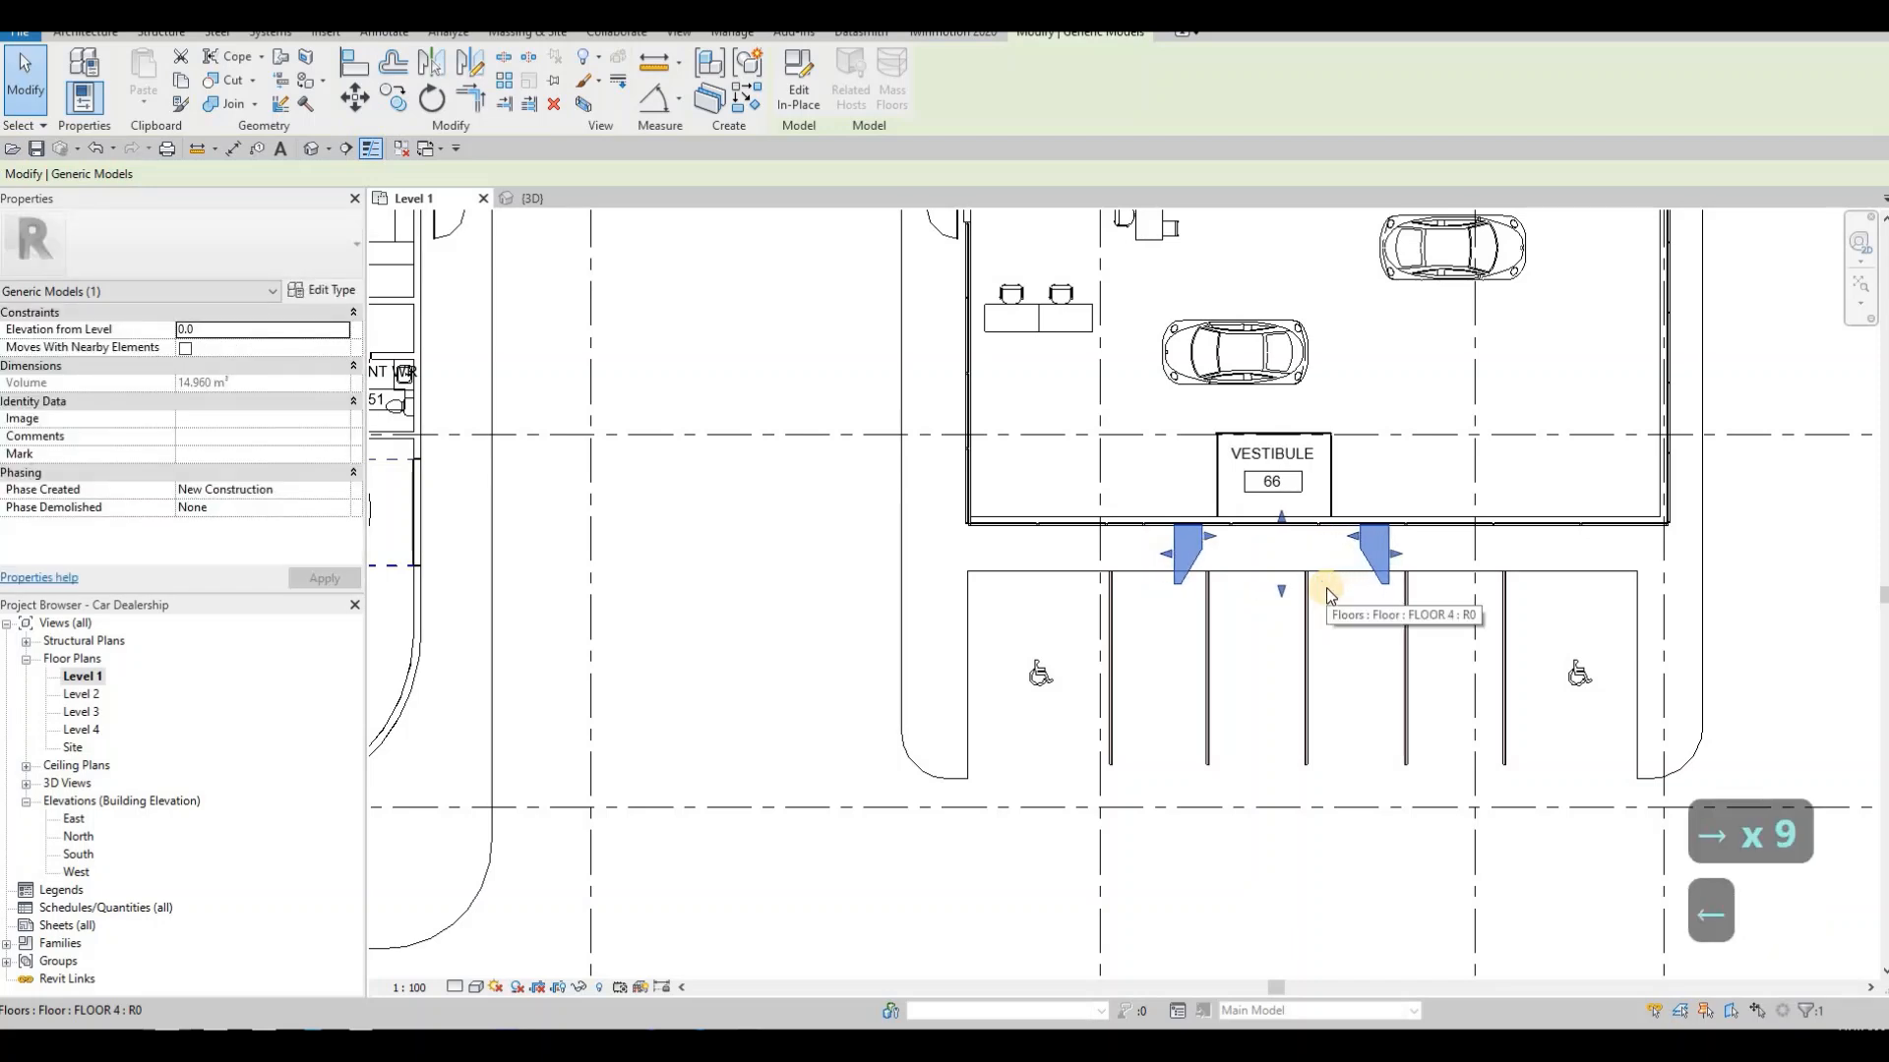
{"action": "key", "text": "Left"}
{"action": "key", "text": "Left"}
{"action": "key", "text": "Escape"}
{"action": "key", "text": "Escape"}
{"action": "key", "text": "Escape"}
{"action": "key", "text": "Escape"}
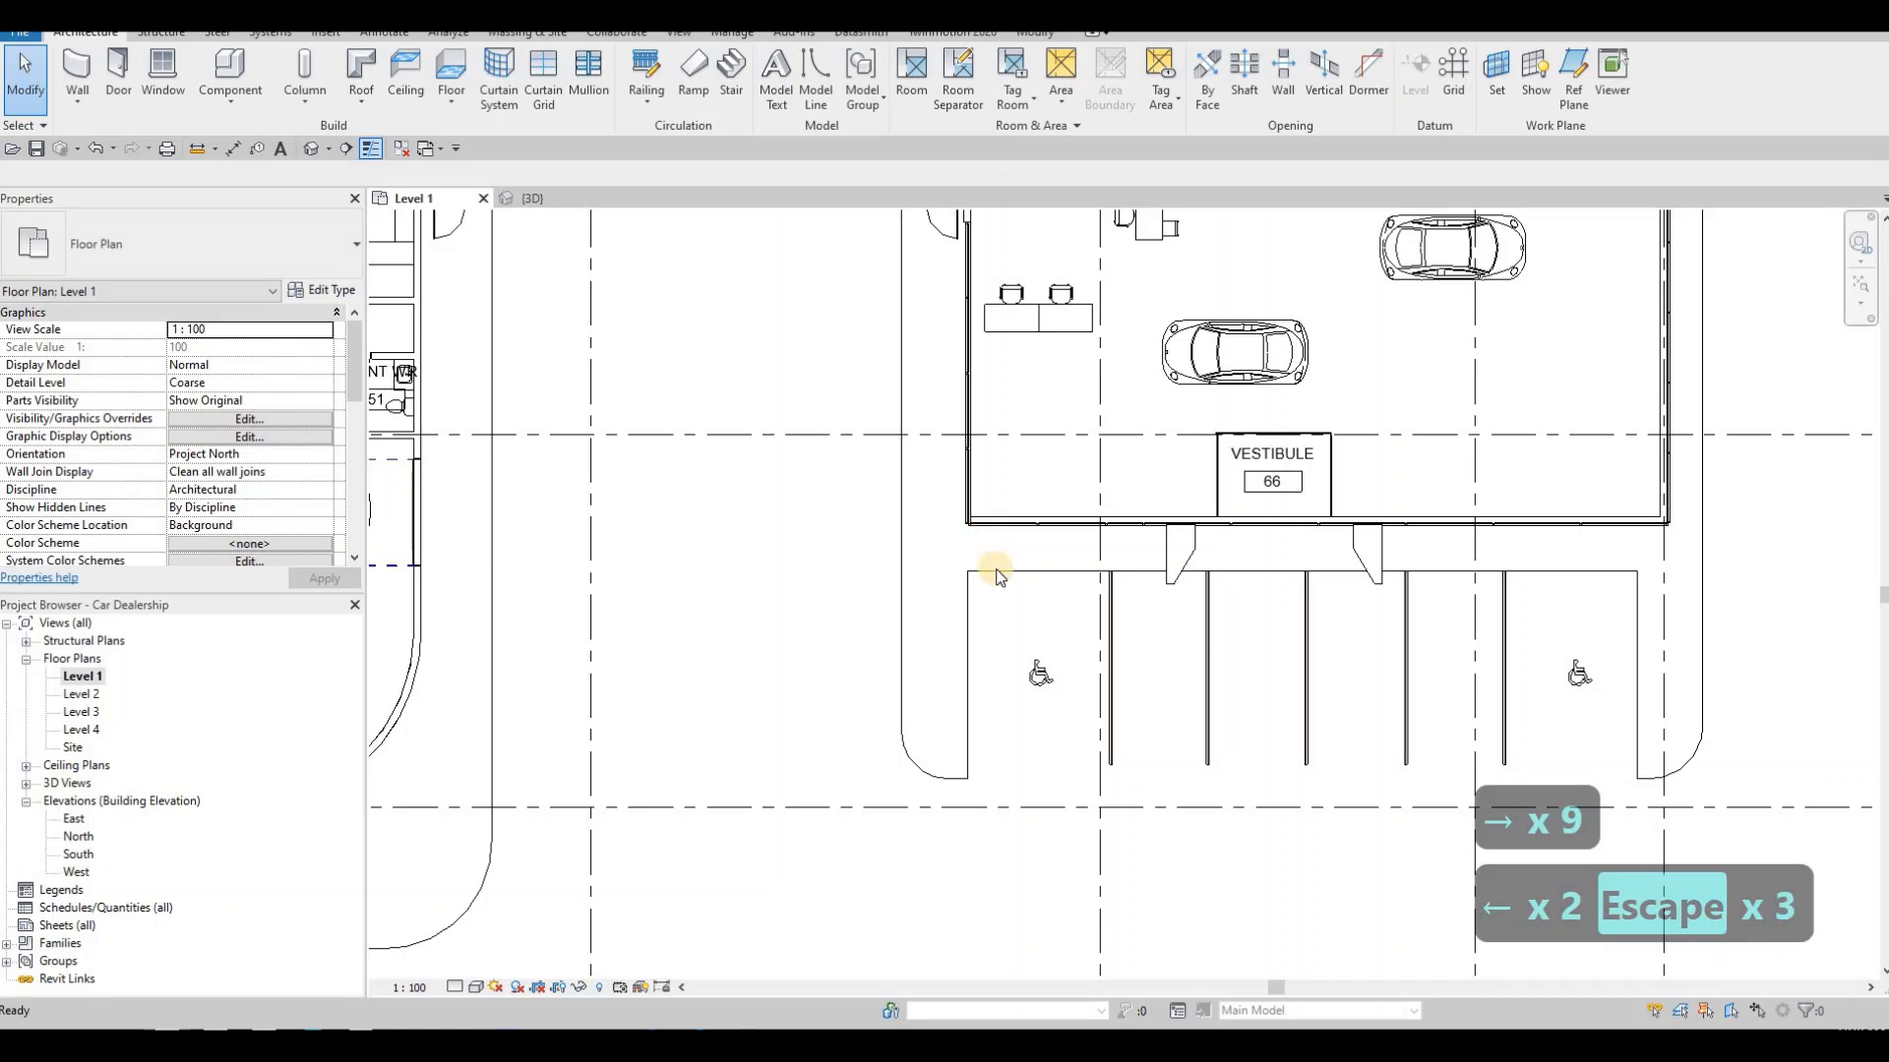
- Edit the FLOOR 3 walkway boundary, shifting its front edge, parking recess sides and rounded ends south to deepen the walkway before the vestibule
{"action": "scroll", "coordinate": [992, 550], "scroll_direction": "down", "scroll_amount": 1}
{"action": "middle_click_drag", "start_coordinate": [990, 580], "coordinate": [952, 509]}
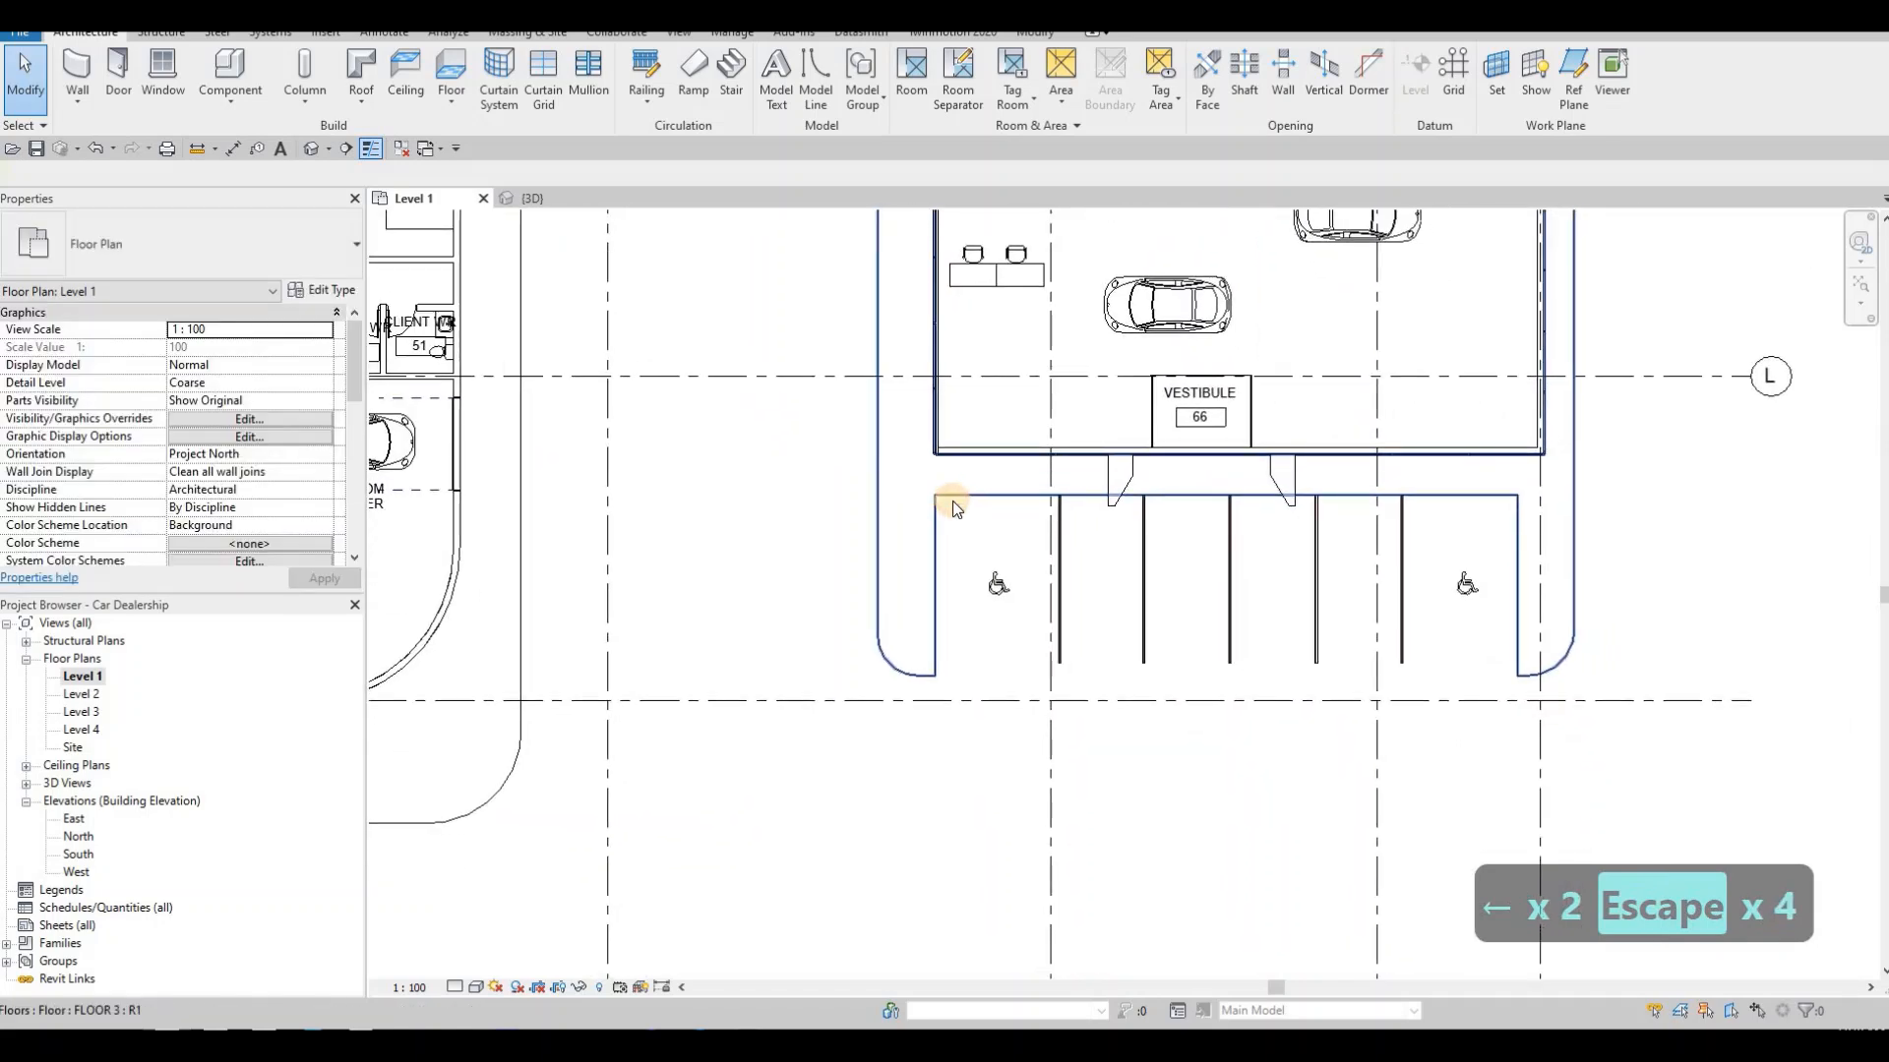
{"action": "left_click", "coordinate": [952, 507]}
{"action": "left_click", "coordinate": [802, 99]}
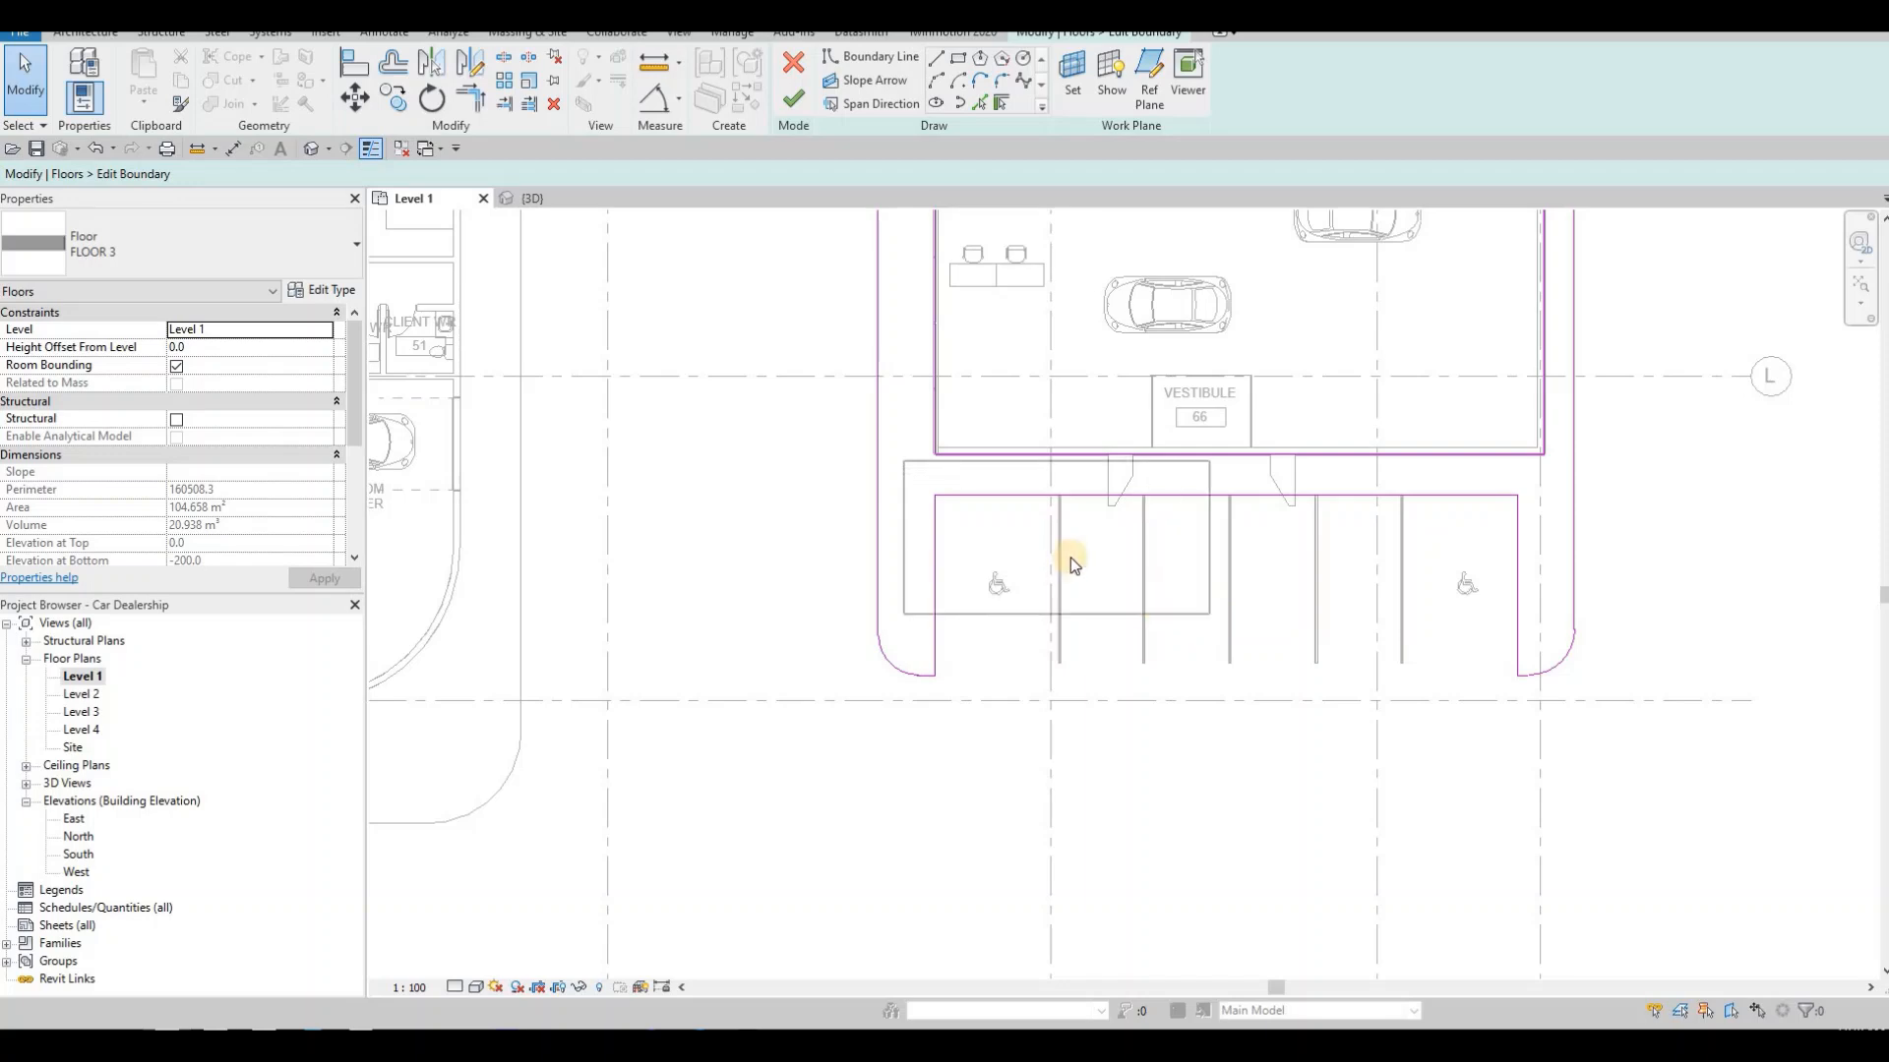
{"action": "left_click_drag", "start_coordinate": [843, 473], "coordinate": [1637, 763]}
{"action": "key", "text": "Down"}
{"action": "key", "text": "Down"}
{"action": "key", "text": "Down"}
{"action": "key", "text": "Down"}
{"action": "key", "text": "Down"}
{"action": "key", "text": "Down"}
{"action": "key", "text": "Down"}
{"action": "key", "text": "Down"}
{"action": "key", "text": "Down"}
{"action": "key", "text": "Down"}
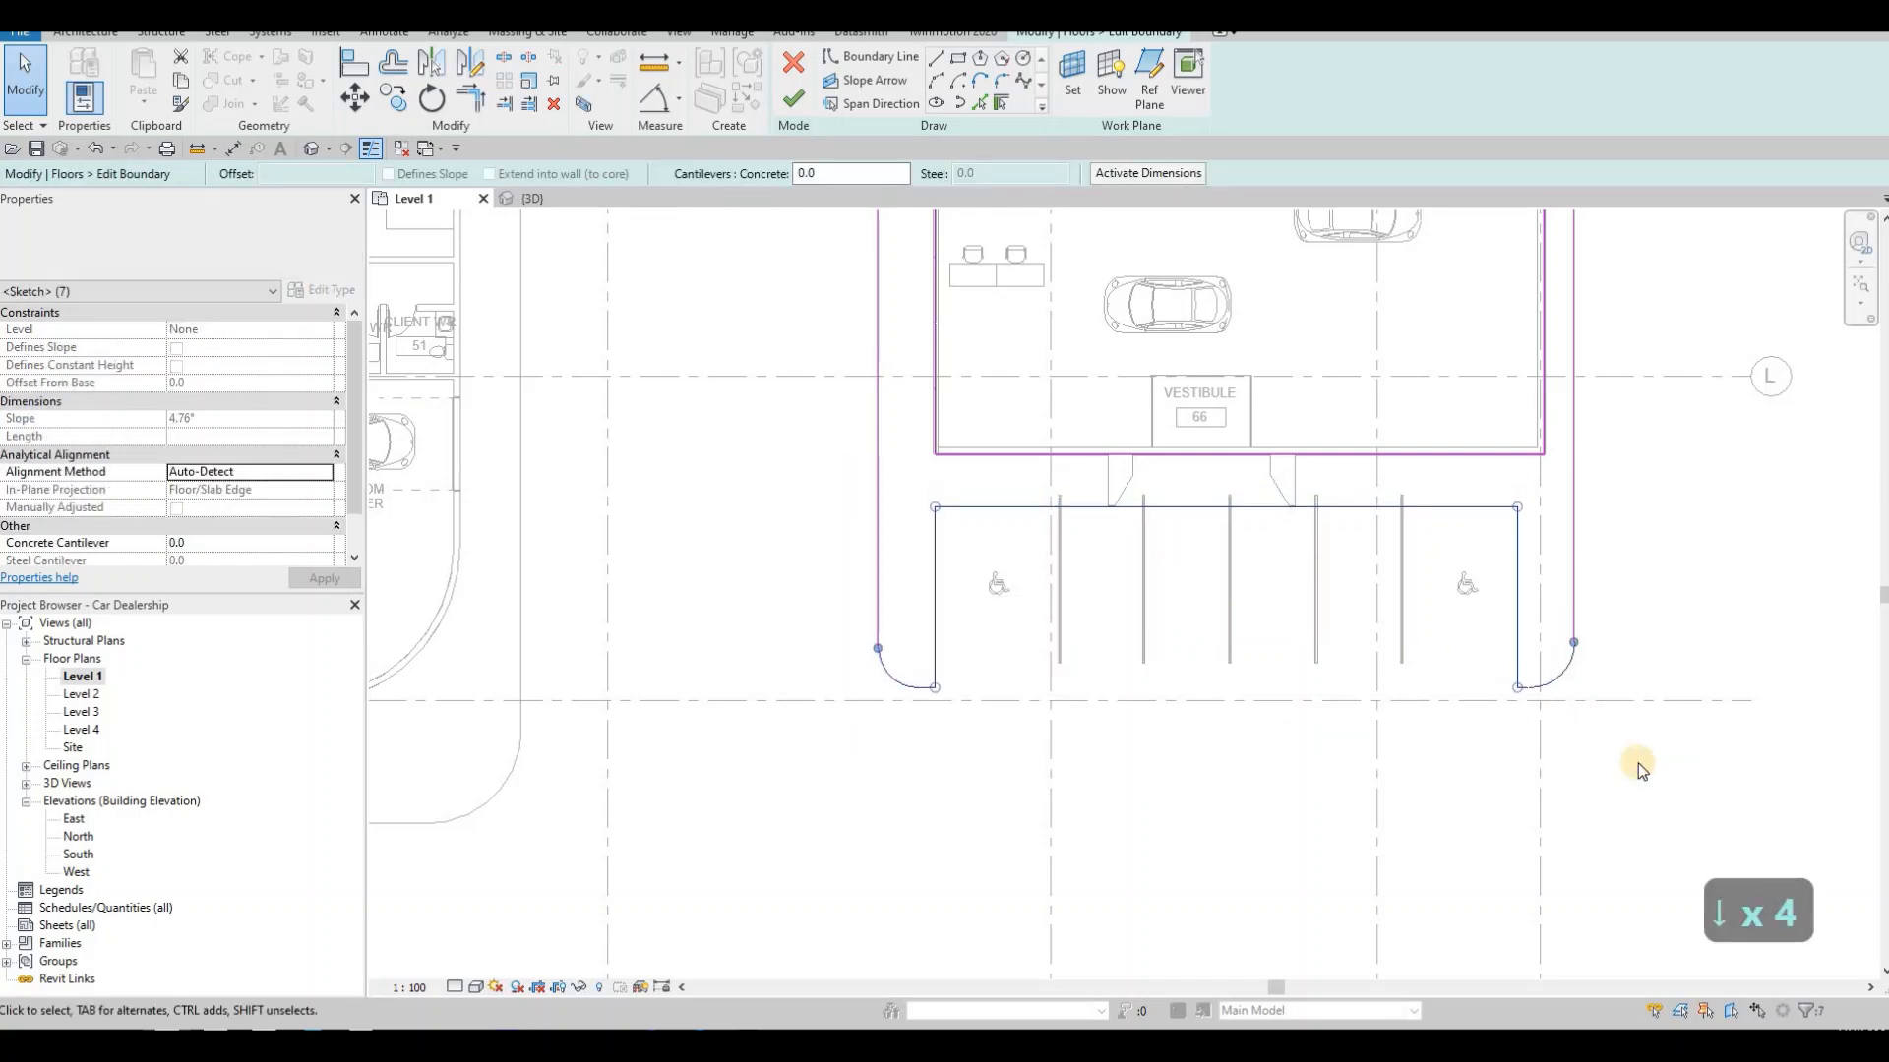
{"action": "key", "text": "Down"}
{"action": "key", "text": "Down"}
{"action": "key", "text": "Down"}
{"action": "key", "text": "Down"}
{"action": "key", "text": "Down"}
{"action": "key", "text": "Down"}
{"action": "key", "text": "Down"}
{"action": "key", "text": "Down"}
{"action": "key", "text": "Down"}
{"action": "key", "text": "Down"}
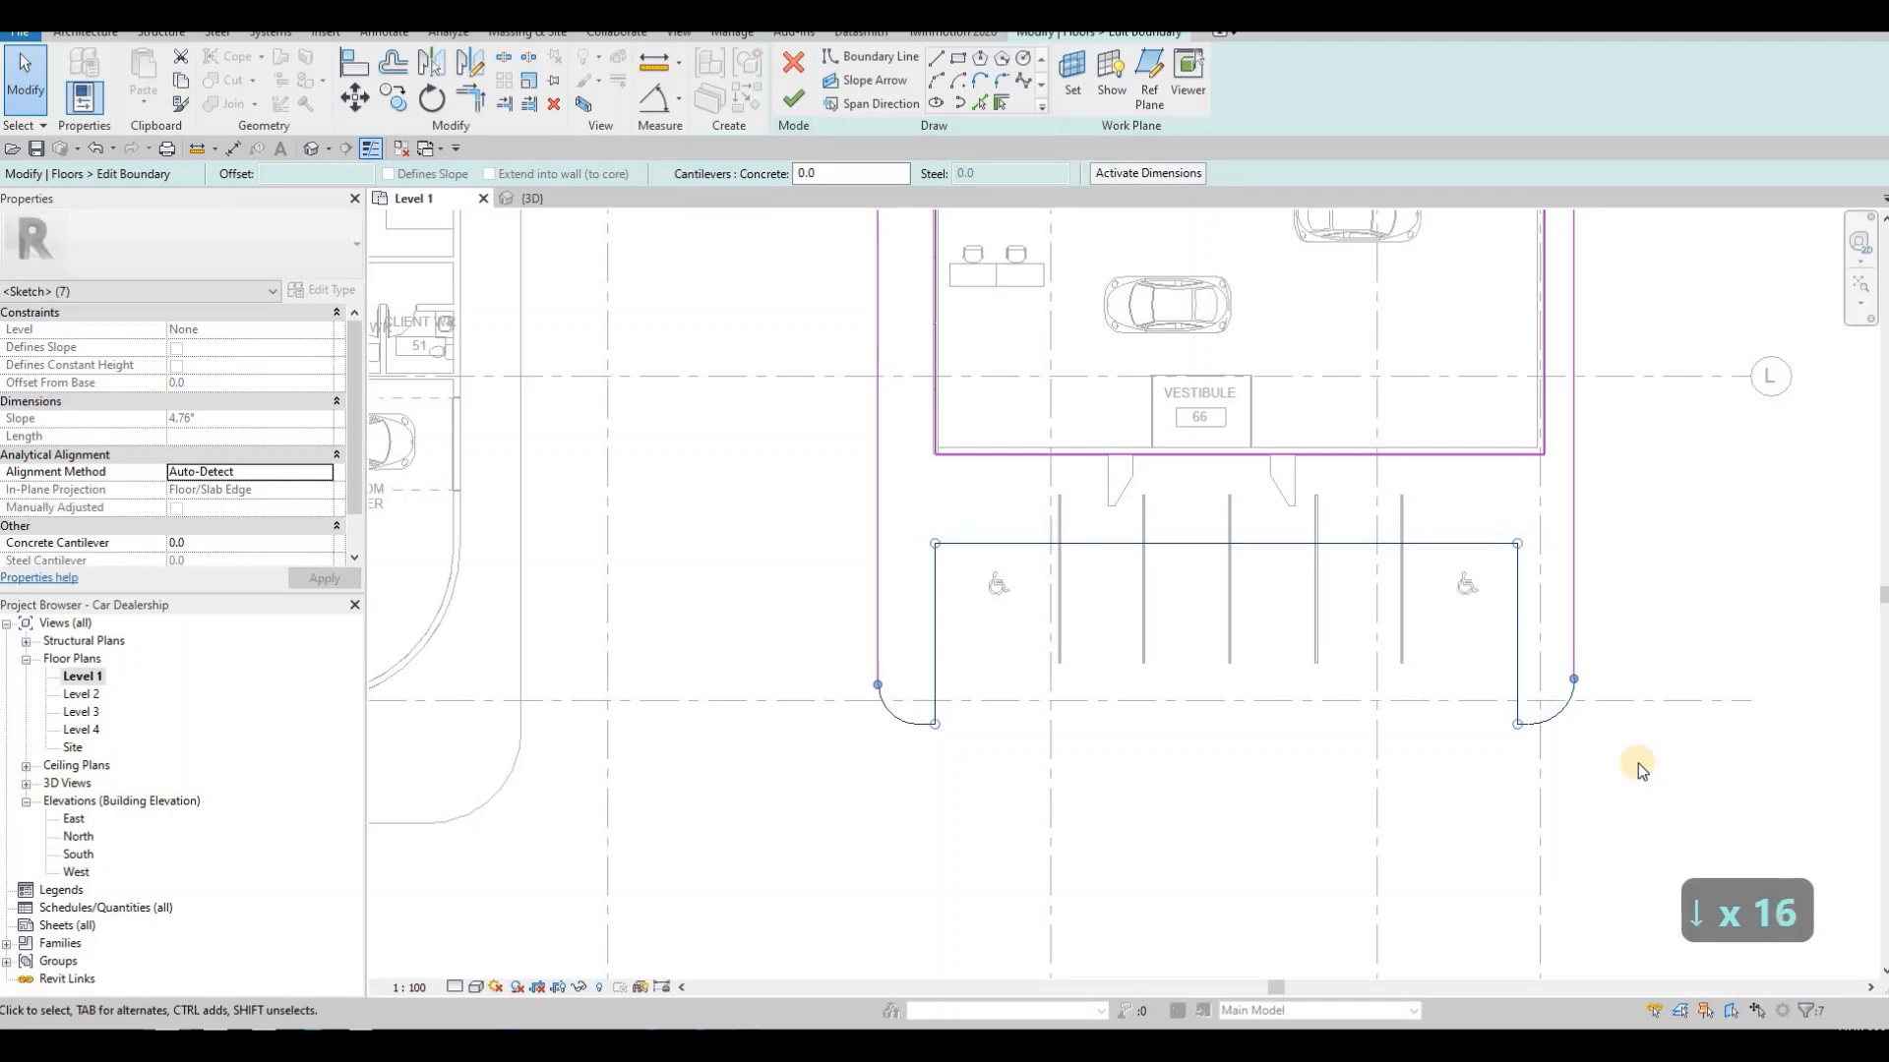
{"action": "key", "text": "Down"}
{"action": "key", "text": "Down"}
{"action": "key", "text": "Down"}
{"action": "key", "text": "Down"}
{"action": "key", "text": "Down"}
{"action": "key", "text": "Down"}
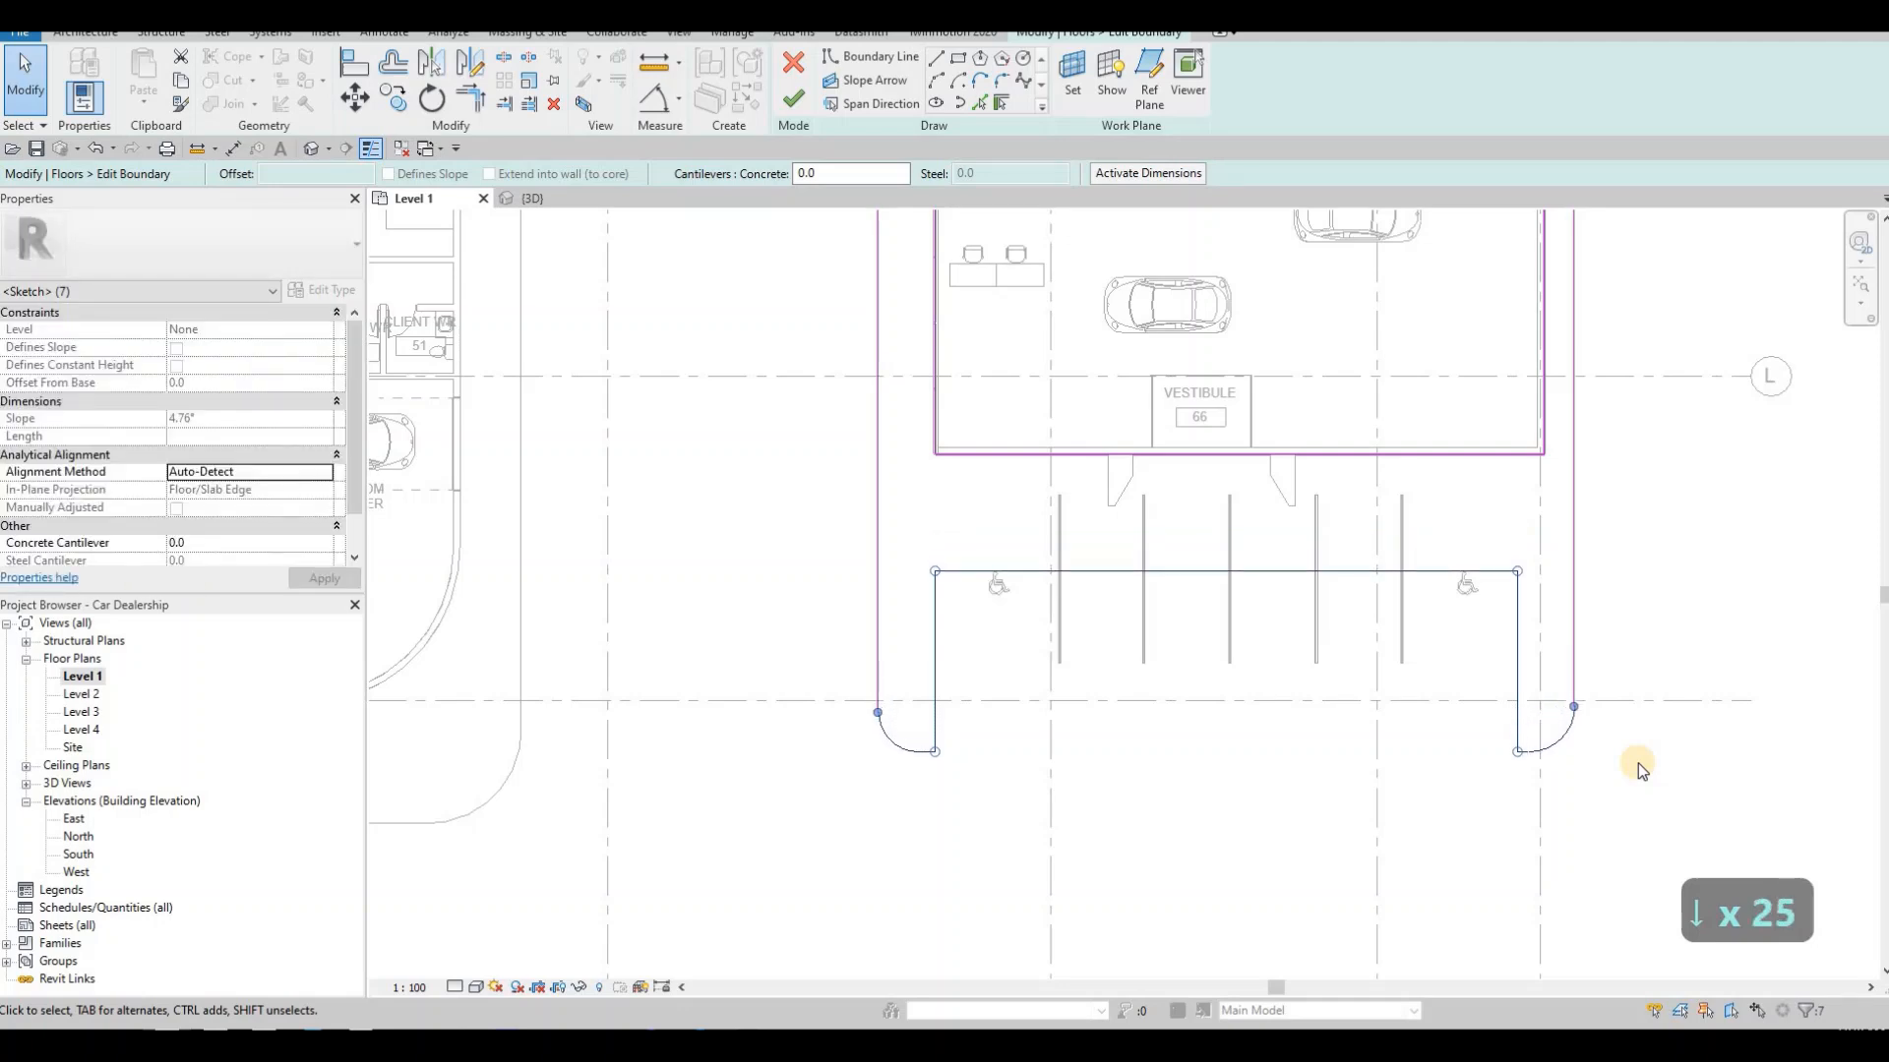
{"action": "key", "text": "Down"}
{"action": "key", "text": "Down"}
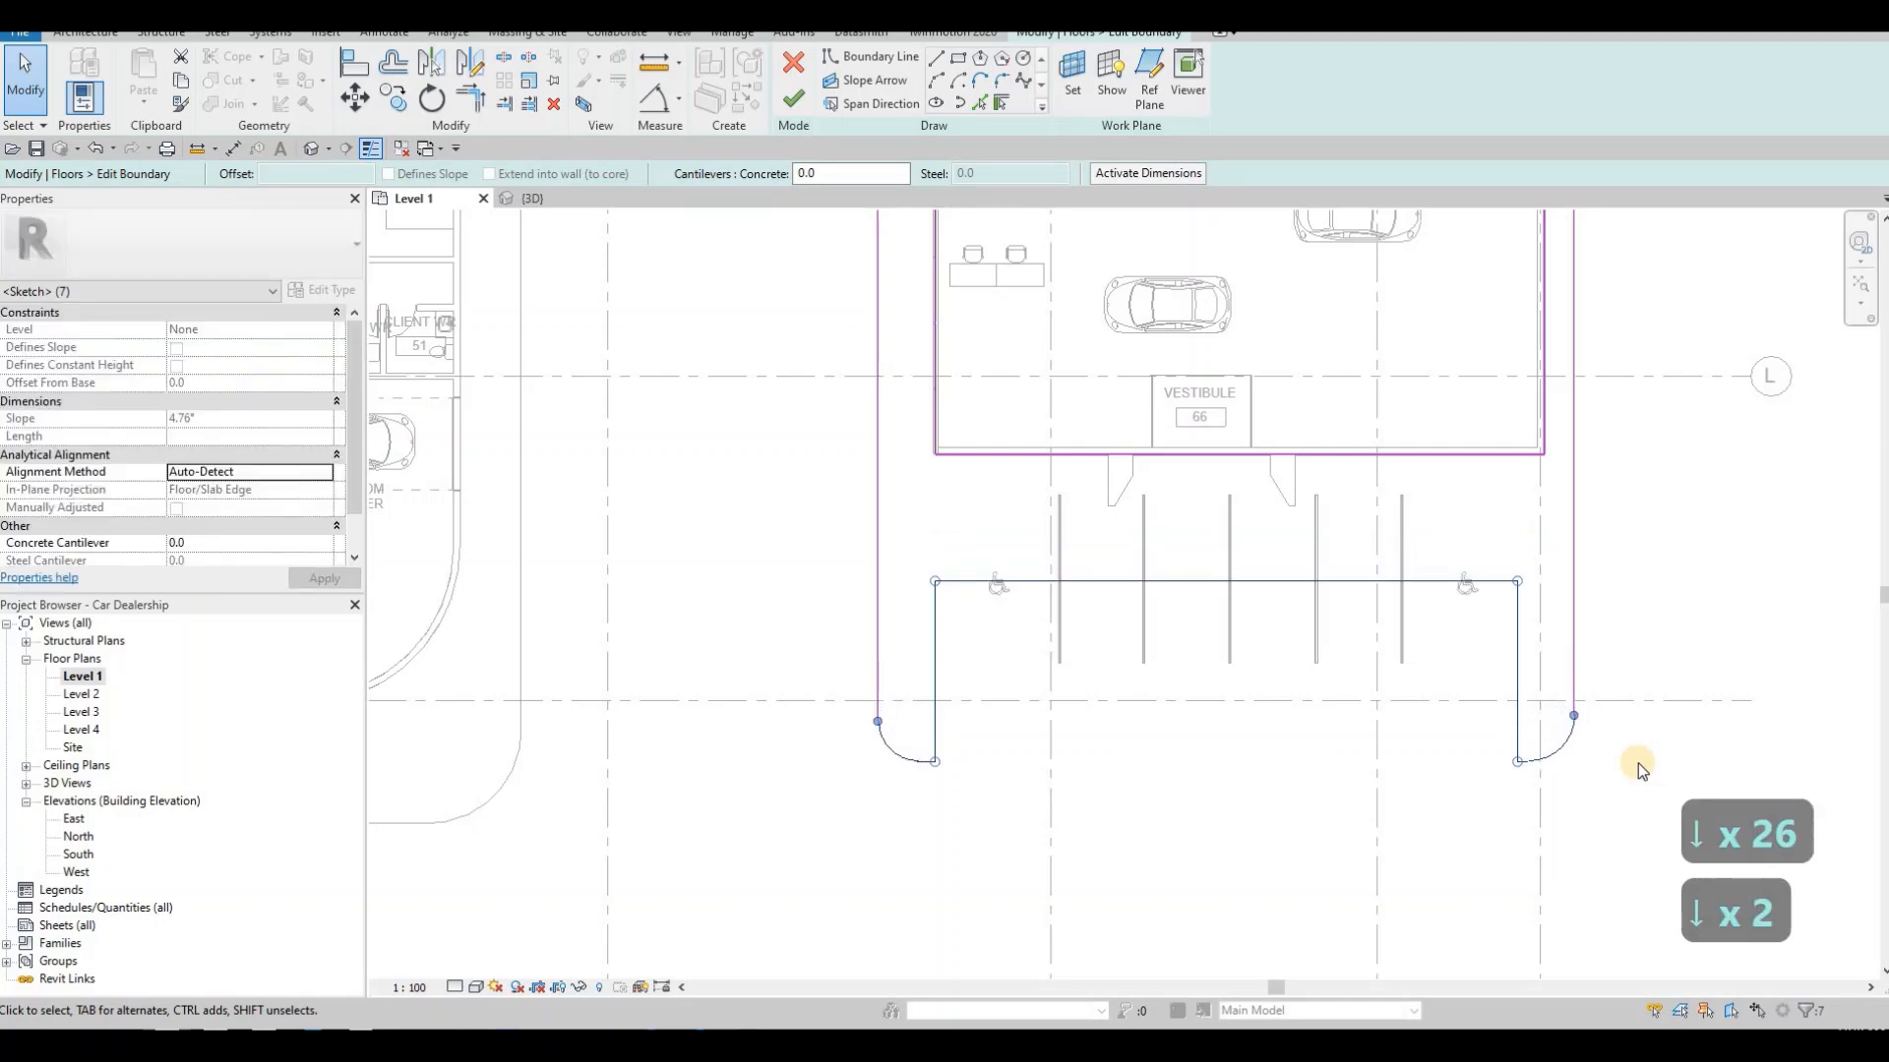
{"action": "key", "text": "Down"}
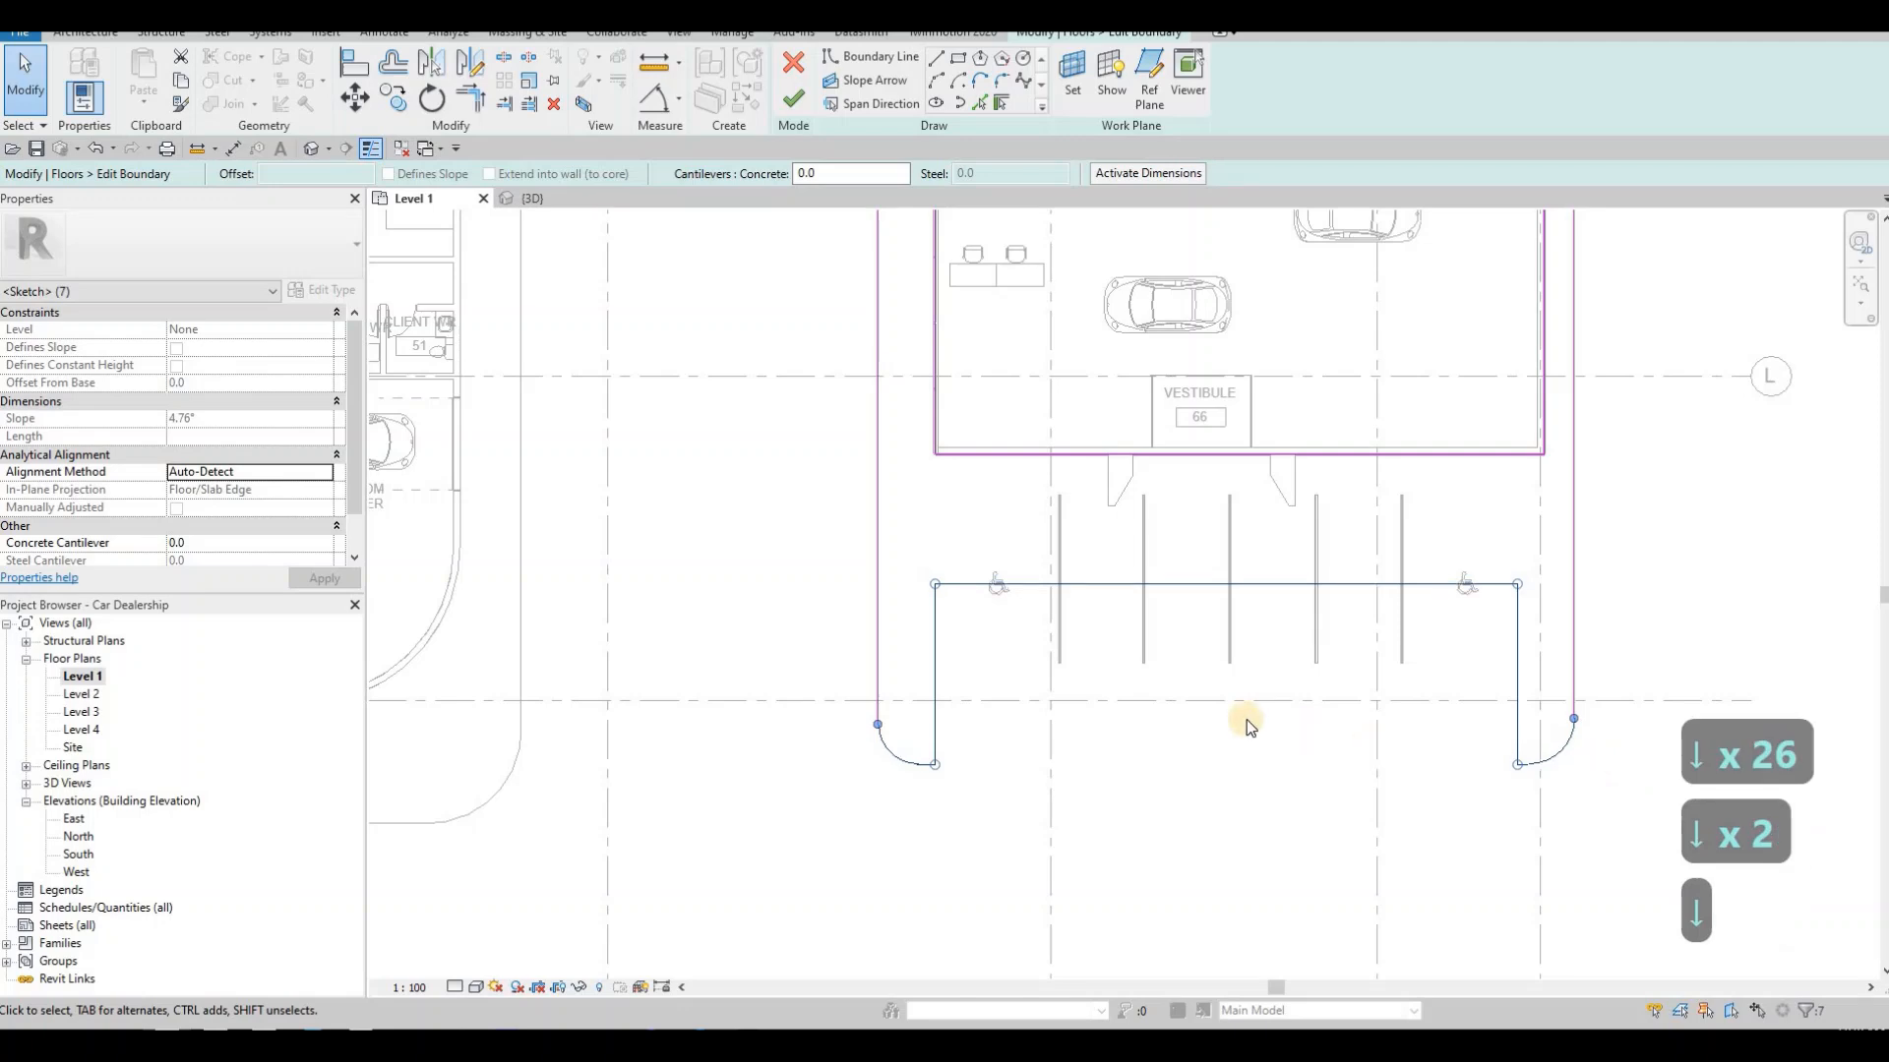
{"action": "left_click", "coordinate": [789, 101]}
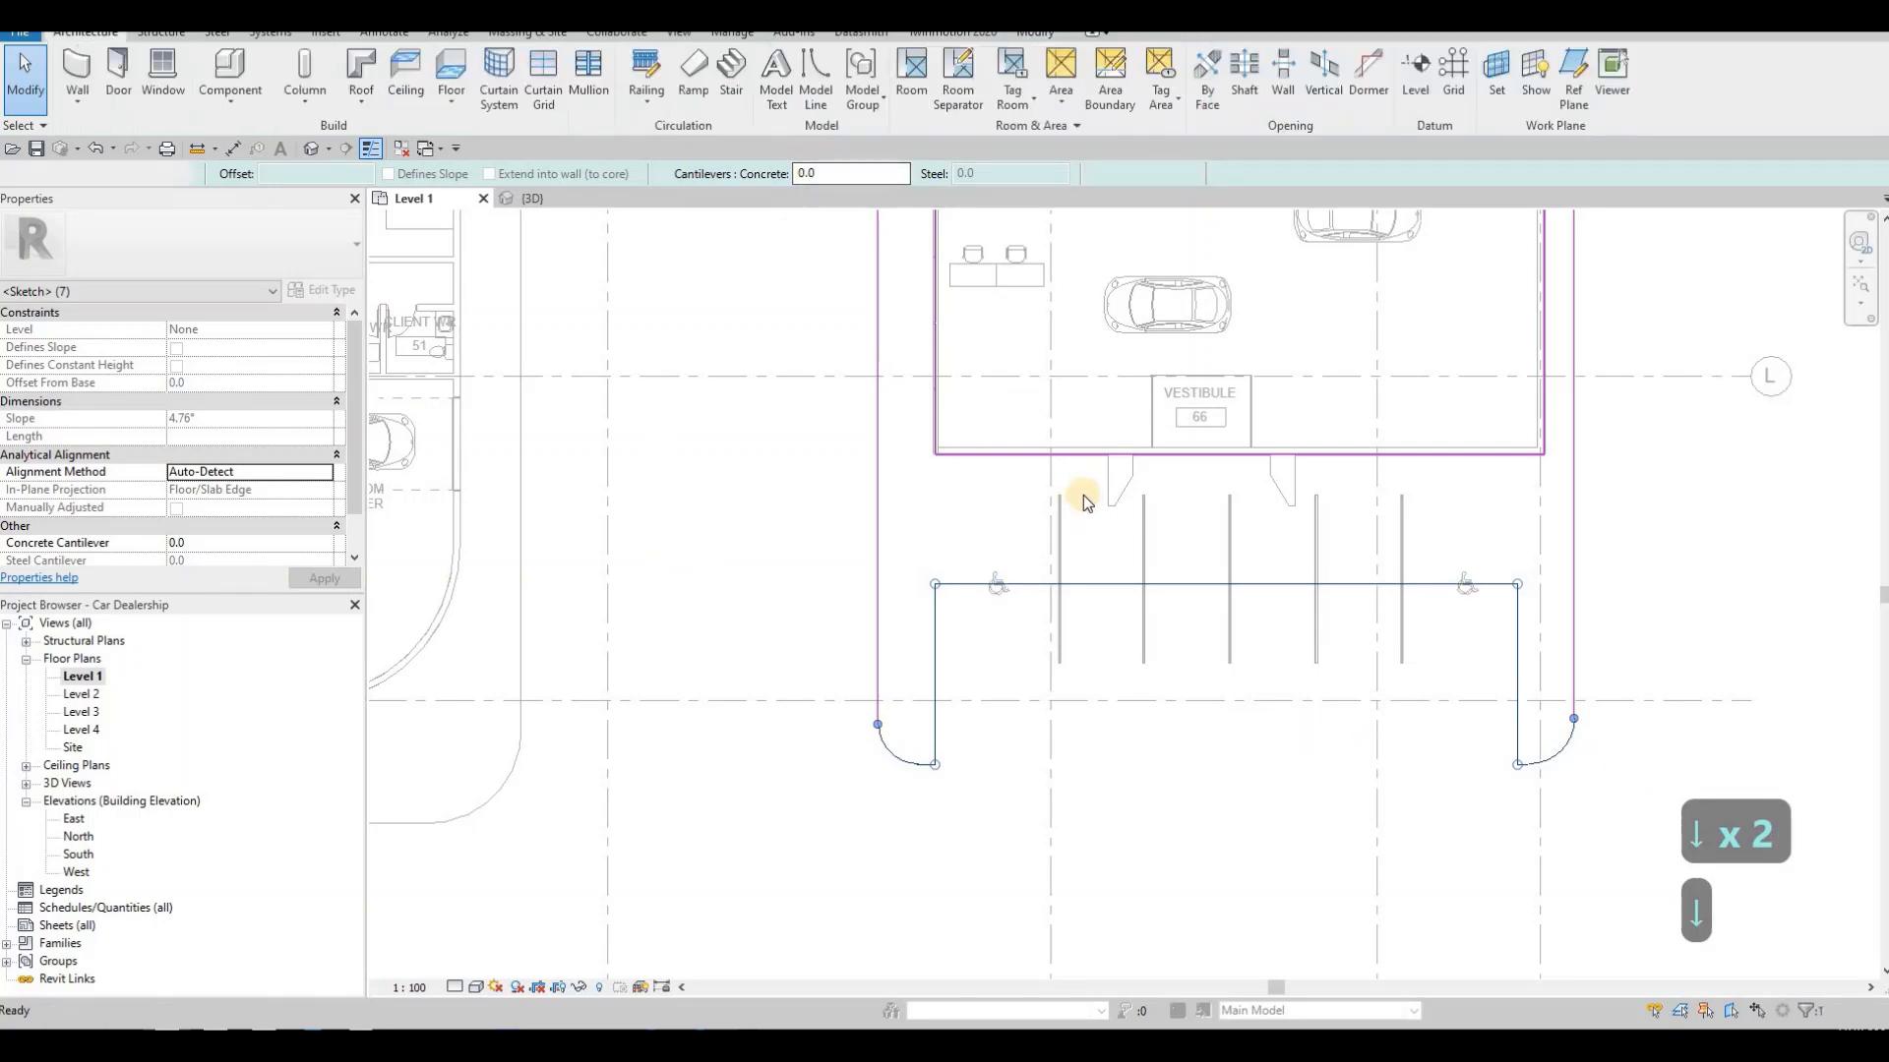
- Move the five front pavement stripes and both accessible parking symbols south so the stripes start at the walkway's front edge
{"action": "key", "text": "Escape"}
{"action": "left_click_drag", "start_coordinate": [905, 470], "coordinate": [1496, 704]}
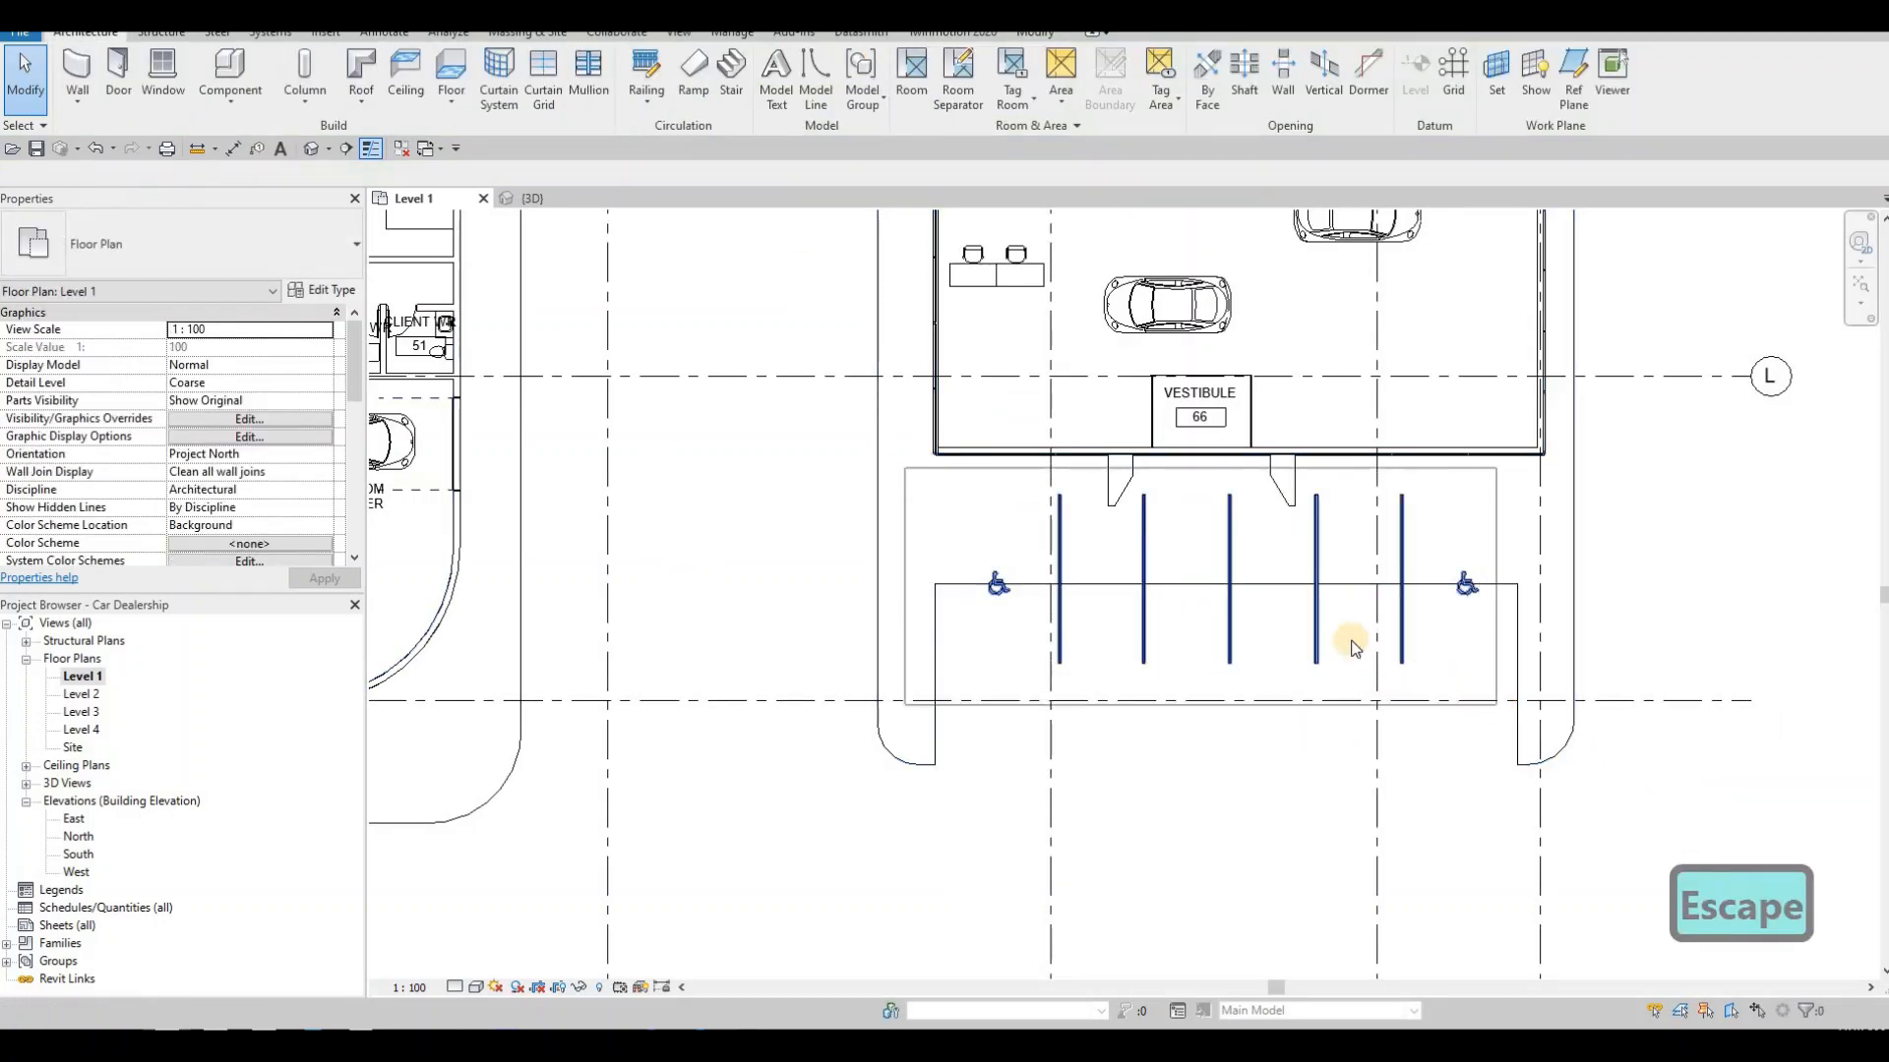
{"action": "key", "text": "m"}
{"action": "key", "text": "v"}
{"action": "left_click", "coordinate": [1056, 513]}
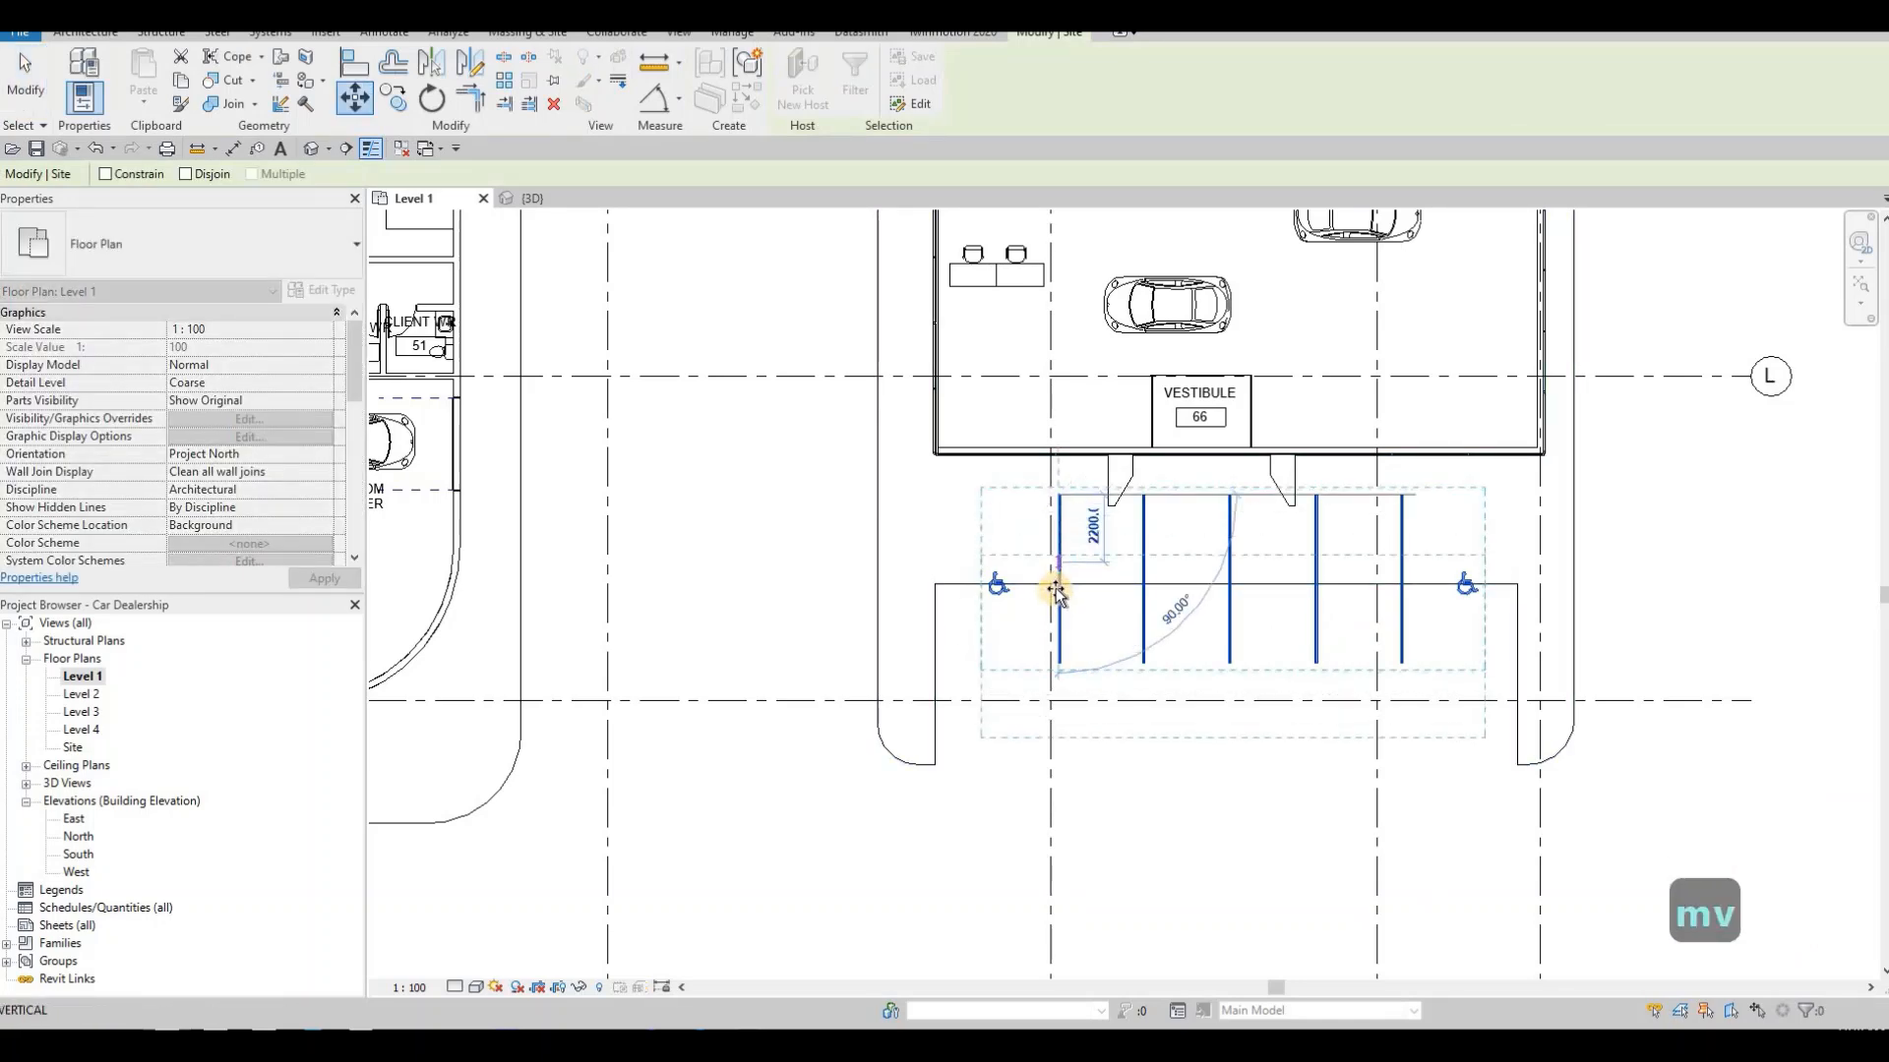
{"action": "left_click", "coordinate": [1060, 605]}
{"action": "key", "text": "Escape"}
{"action": "key", "text": "Escape"}
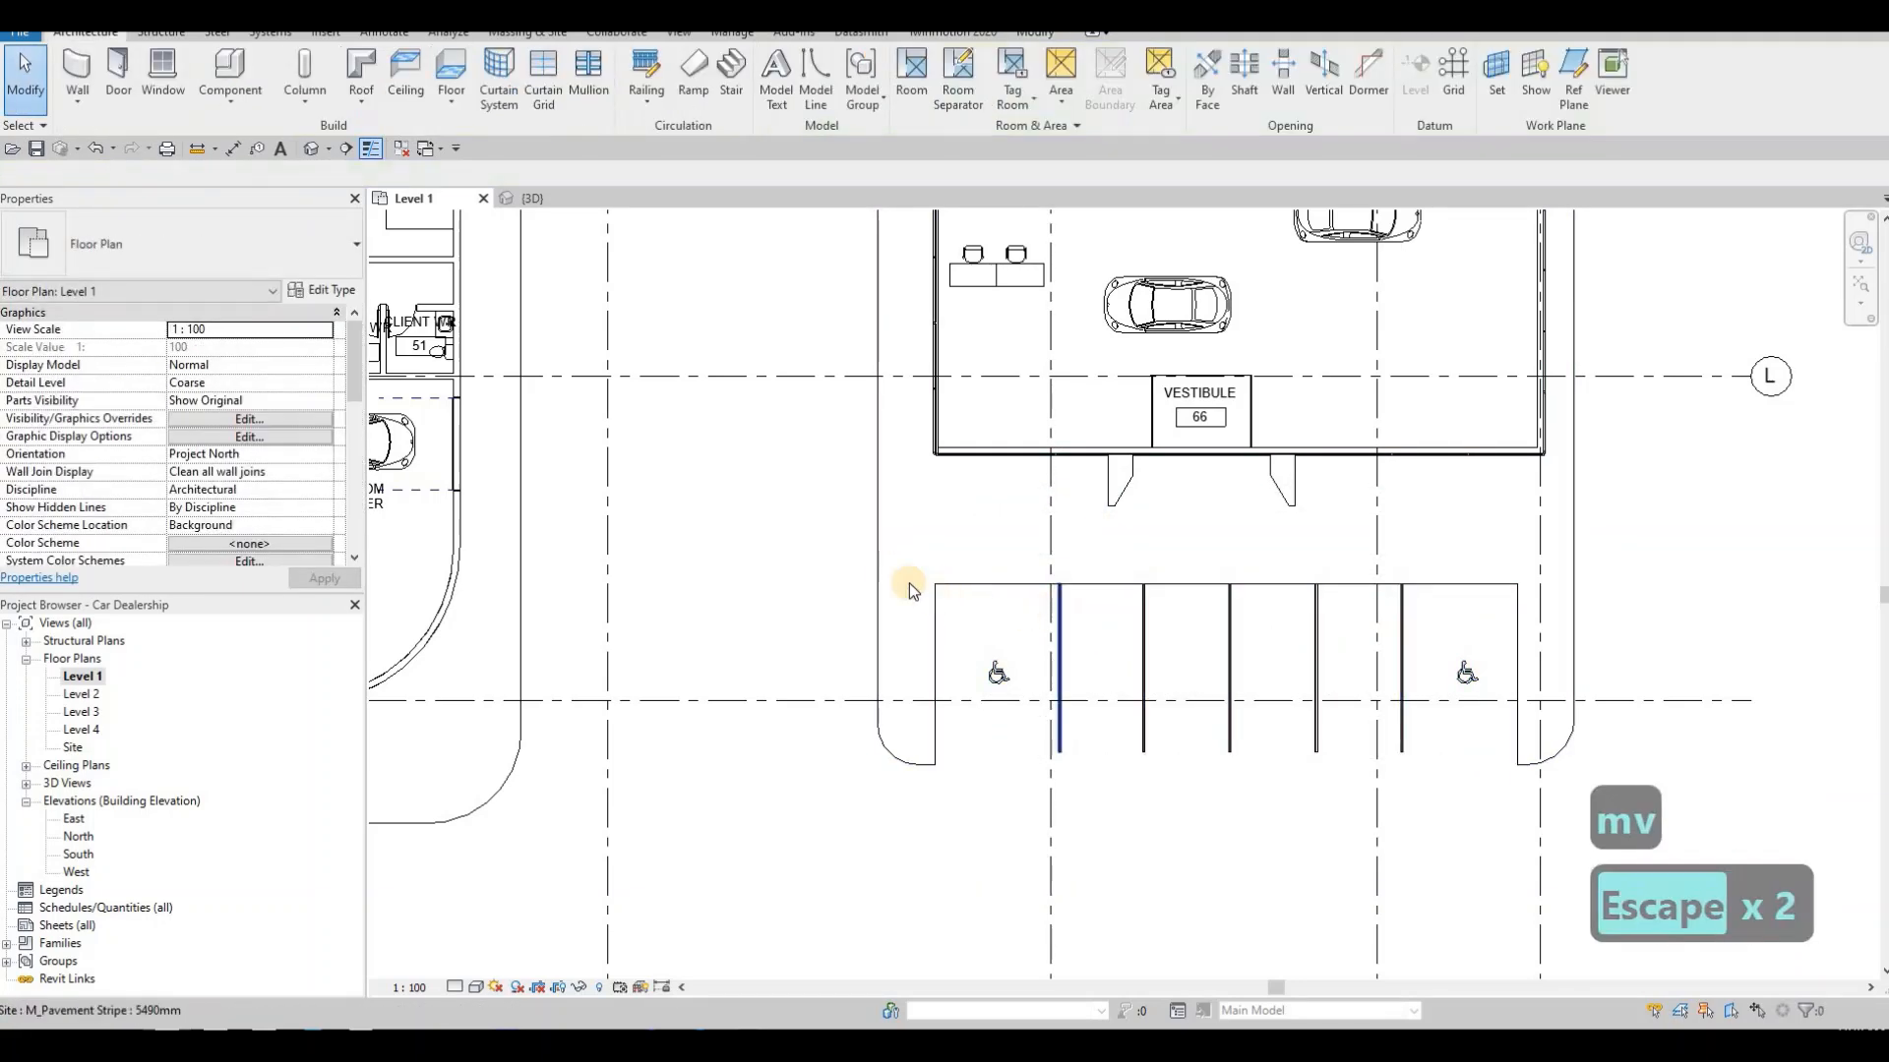
{"action": "key", "text": "Escape"}
- Select all pavement stripe instances in the 3D view and set their offset from host to -200
{"action": "left_click", "coordinate": [531, 199]}
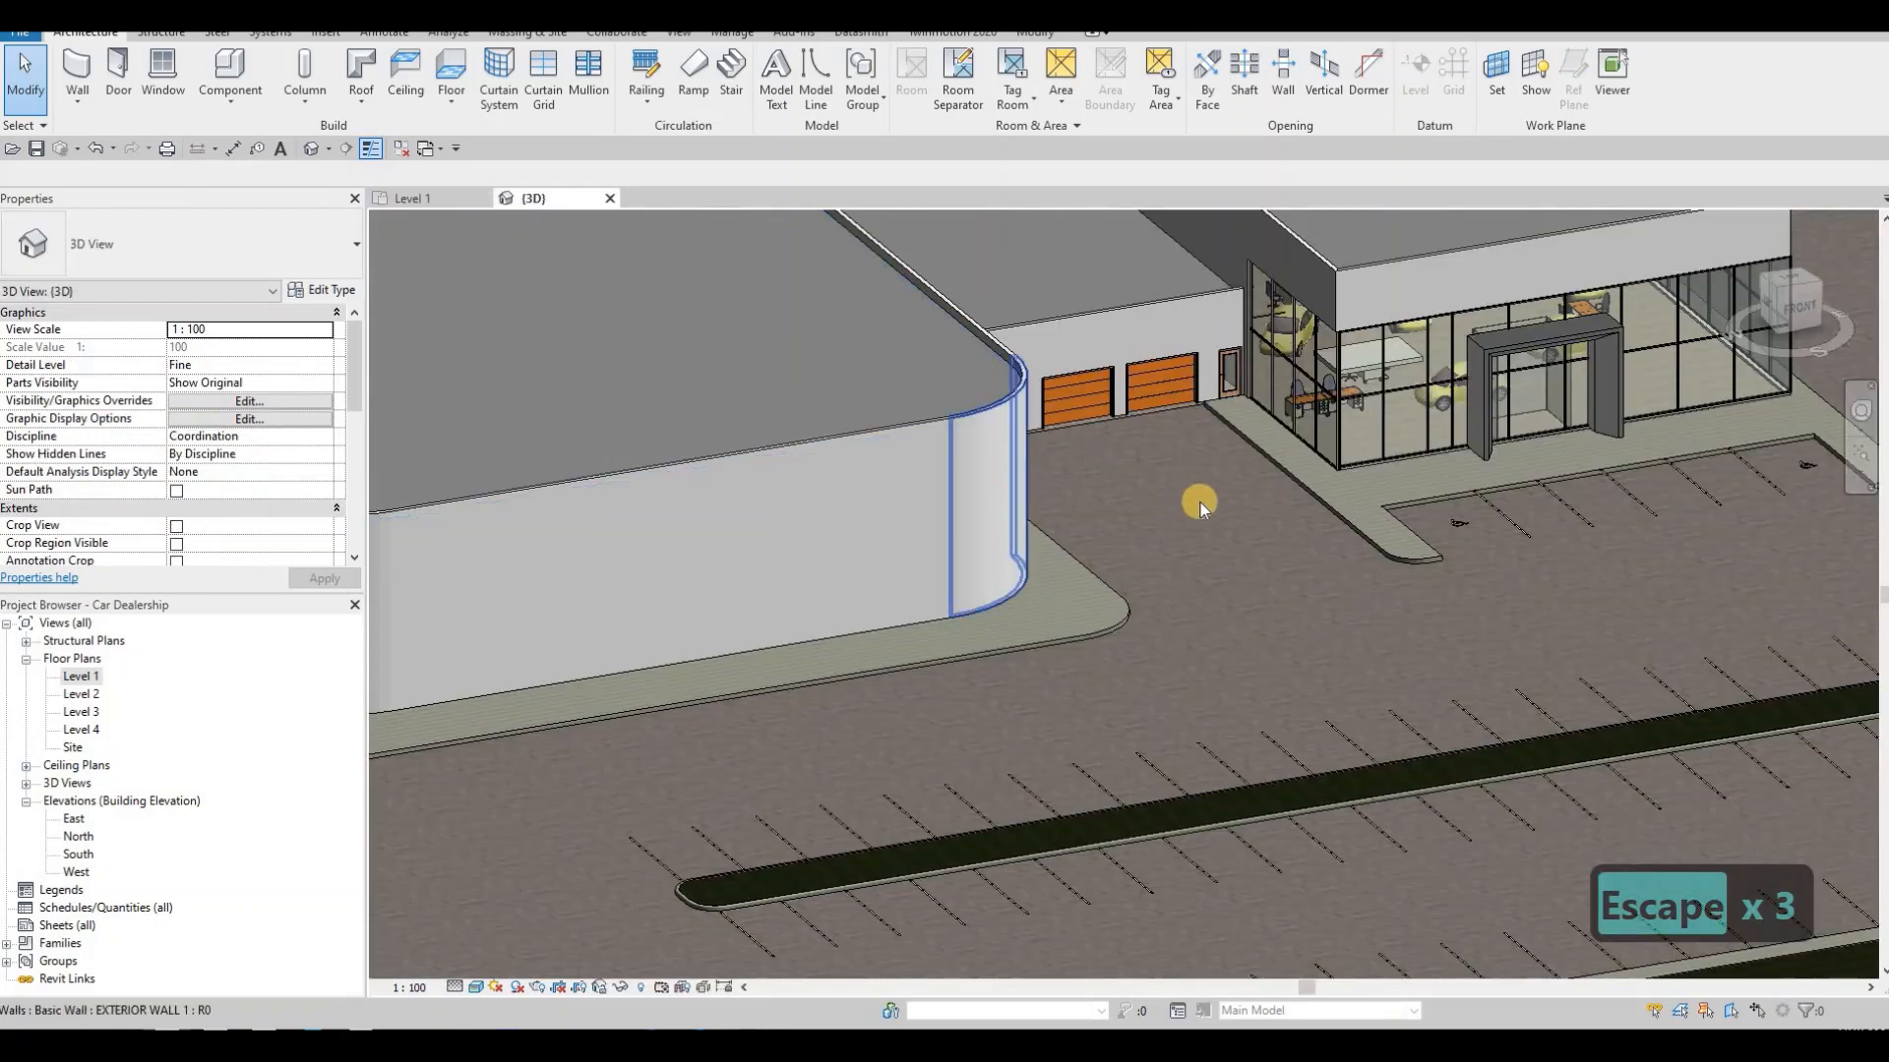
{"action": "scroll", "coordinate": [1200, 503], "scroll_direction": "up", "scroll_amount": 2}
{"action": "scroll", "coordinate": [1336, 541], "scroll_direction": "up", "scroll_amount": 3}
{"action": "scroll", "coordinate": [1336, 541], "scroll_direction": "up", "scroll_amount": 1}
{"action": "left_click", "coordinate": [1332, 539]}
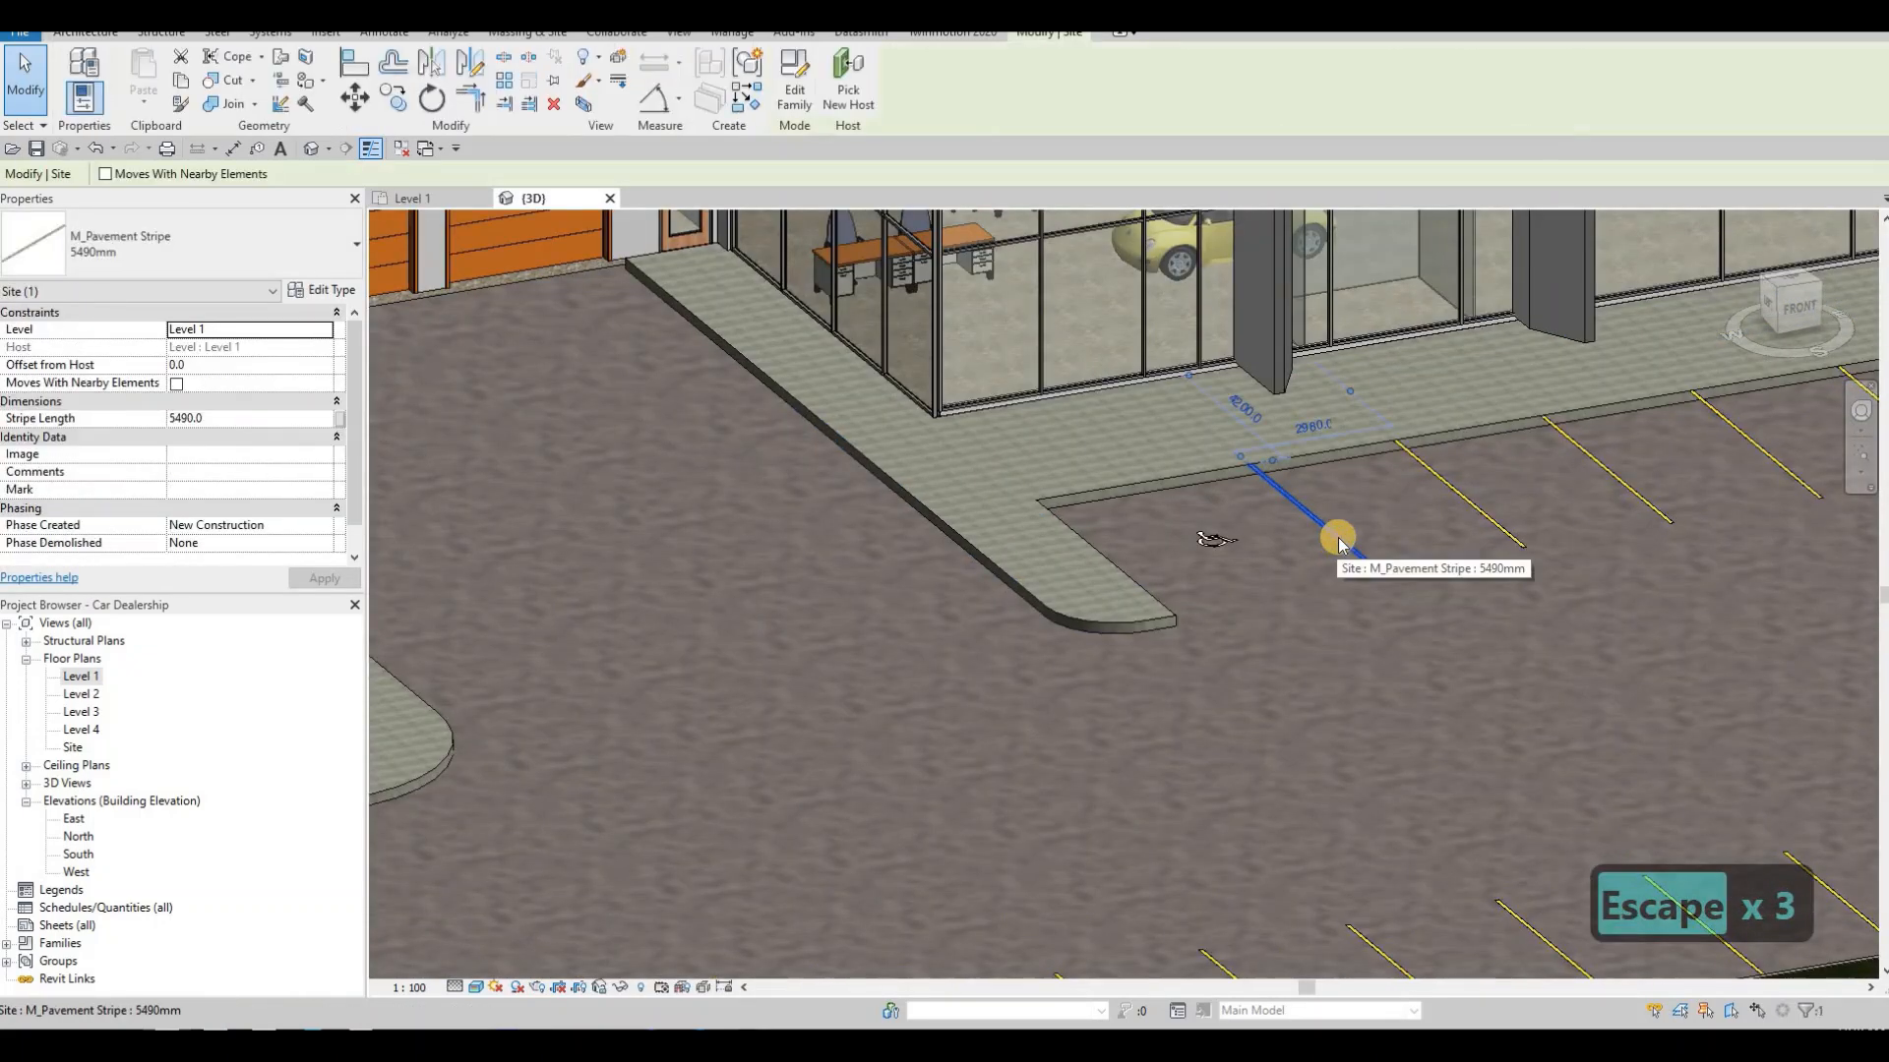
{"action": "right_click", "coordinate": [1333, 538]}
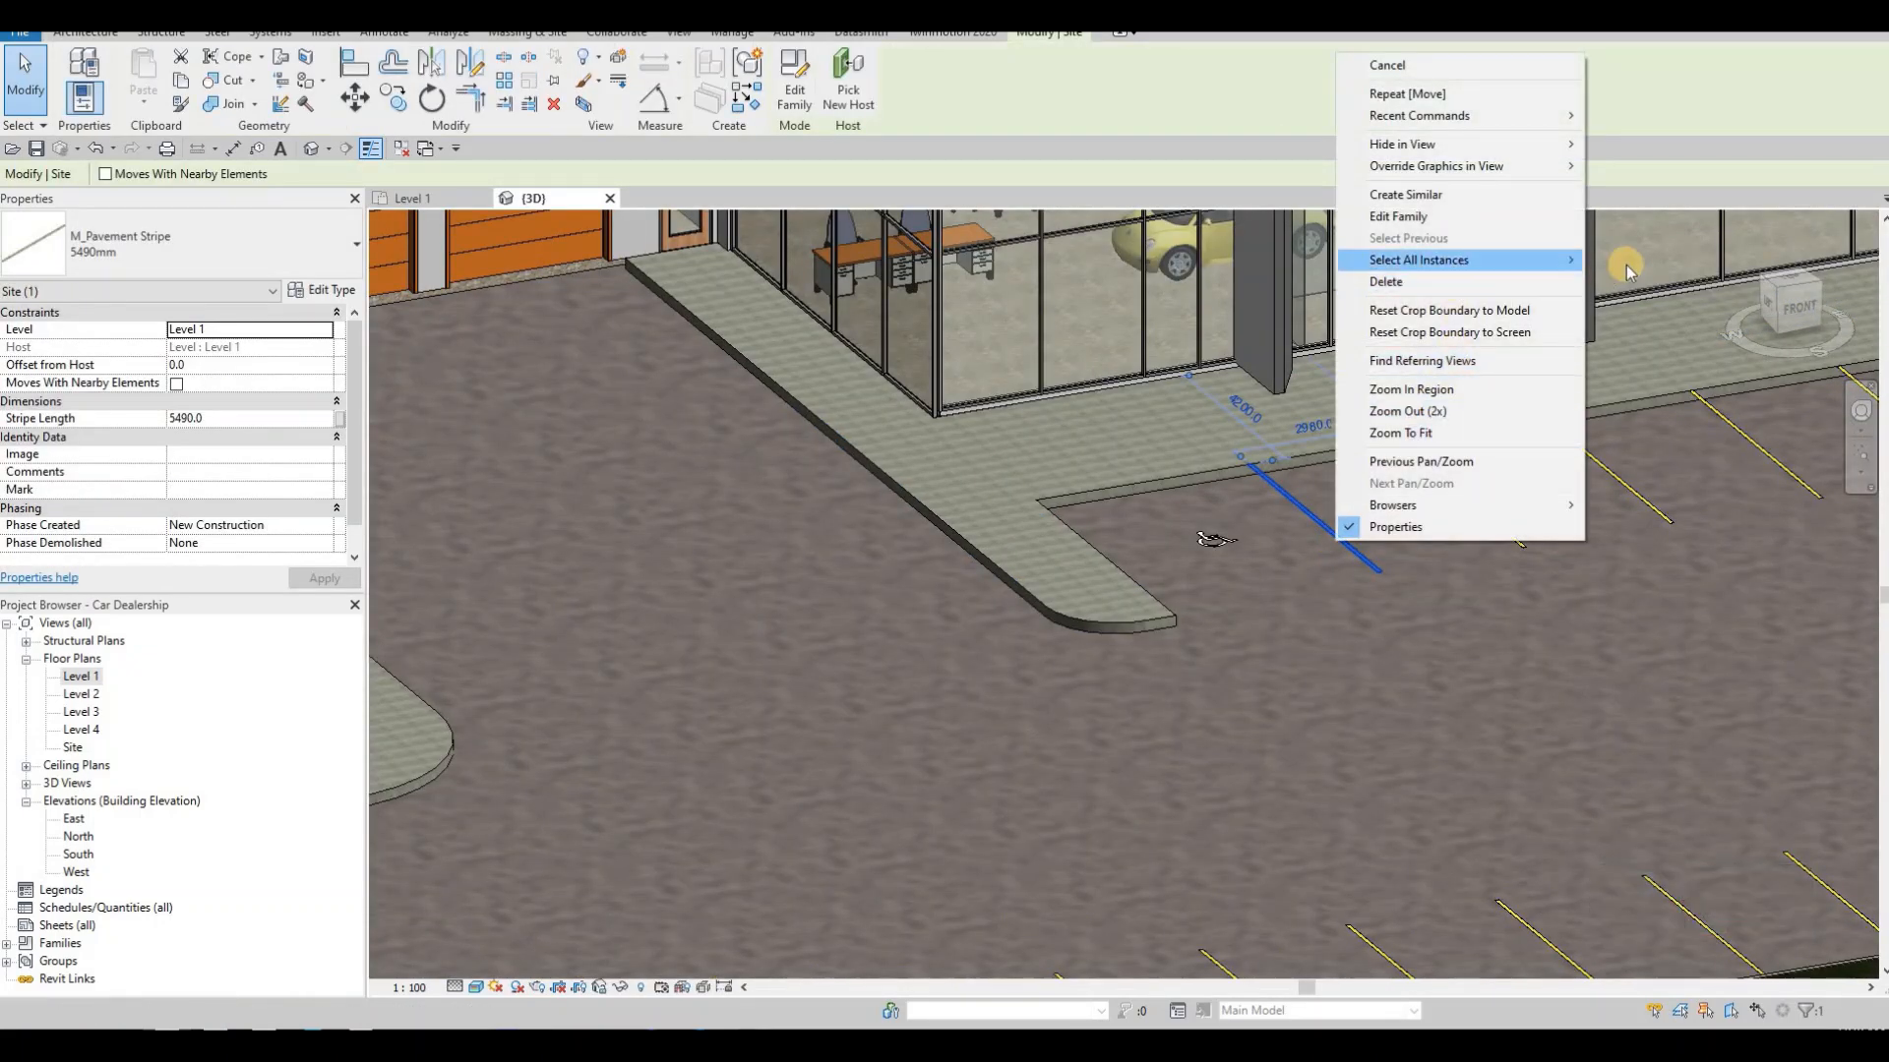
{"action": "mouse_move", "coordinate": [1534, 260]}
{"action": "left_click", "coordinate": [1651, 260]}
{"action": "left_click", "coordinate": [208, 366]}
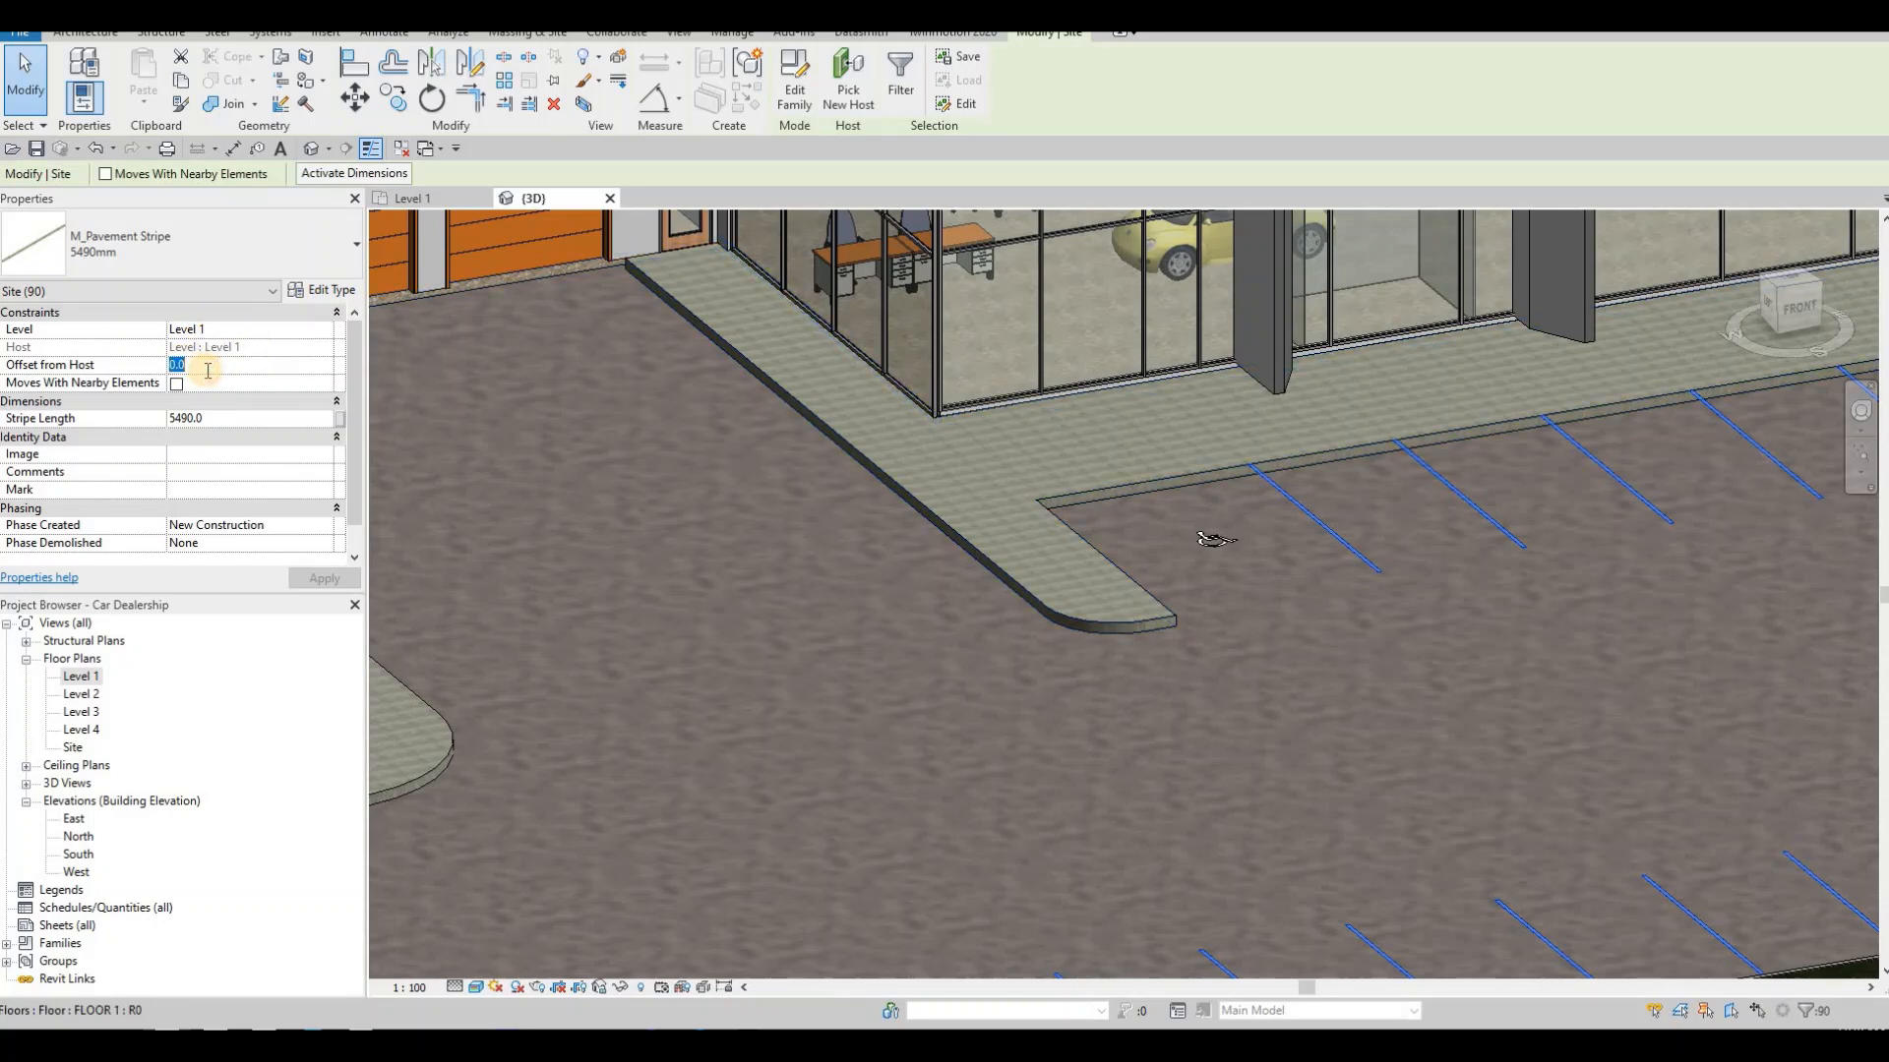
{"action": "type", "text": "-200"}
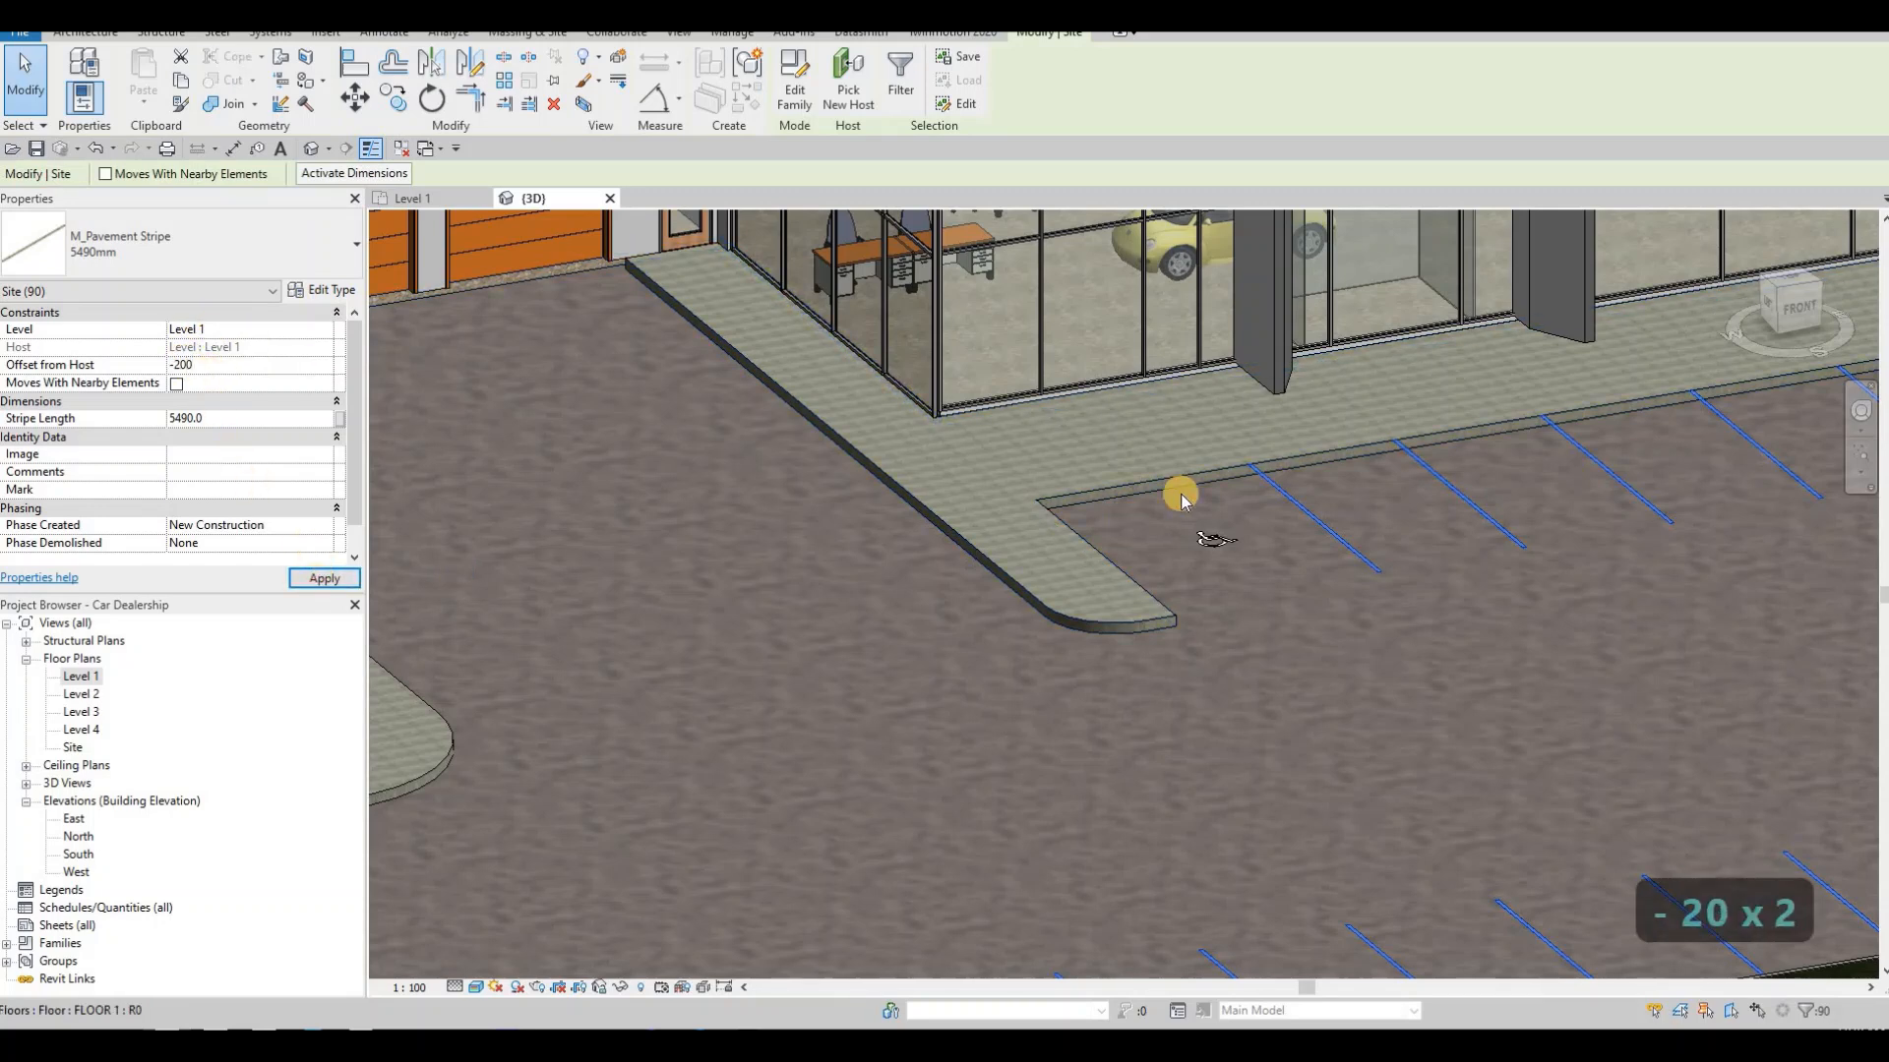
{"action": "key", "text": "Escape"}
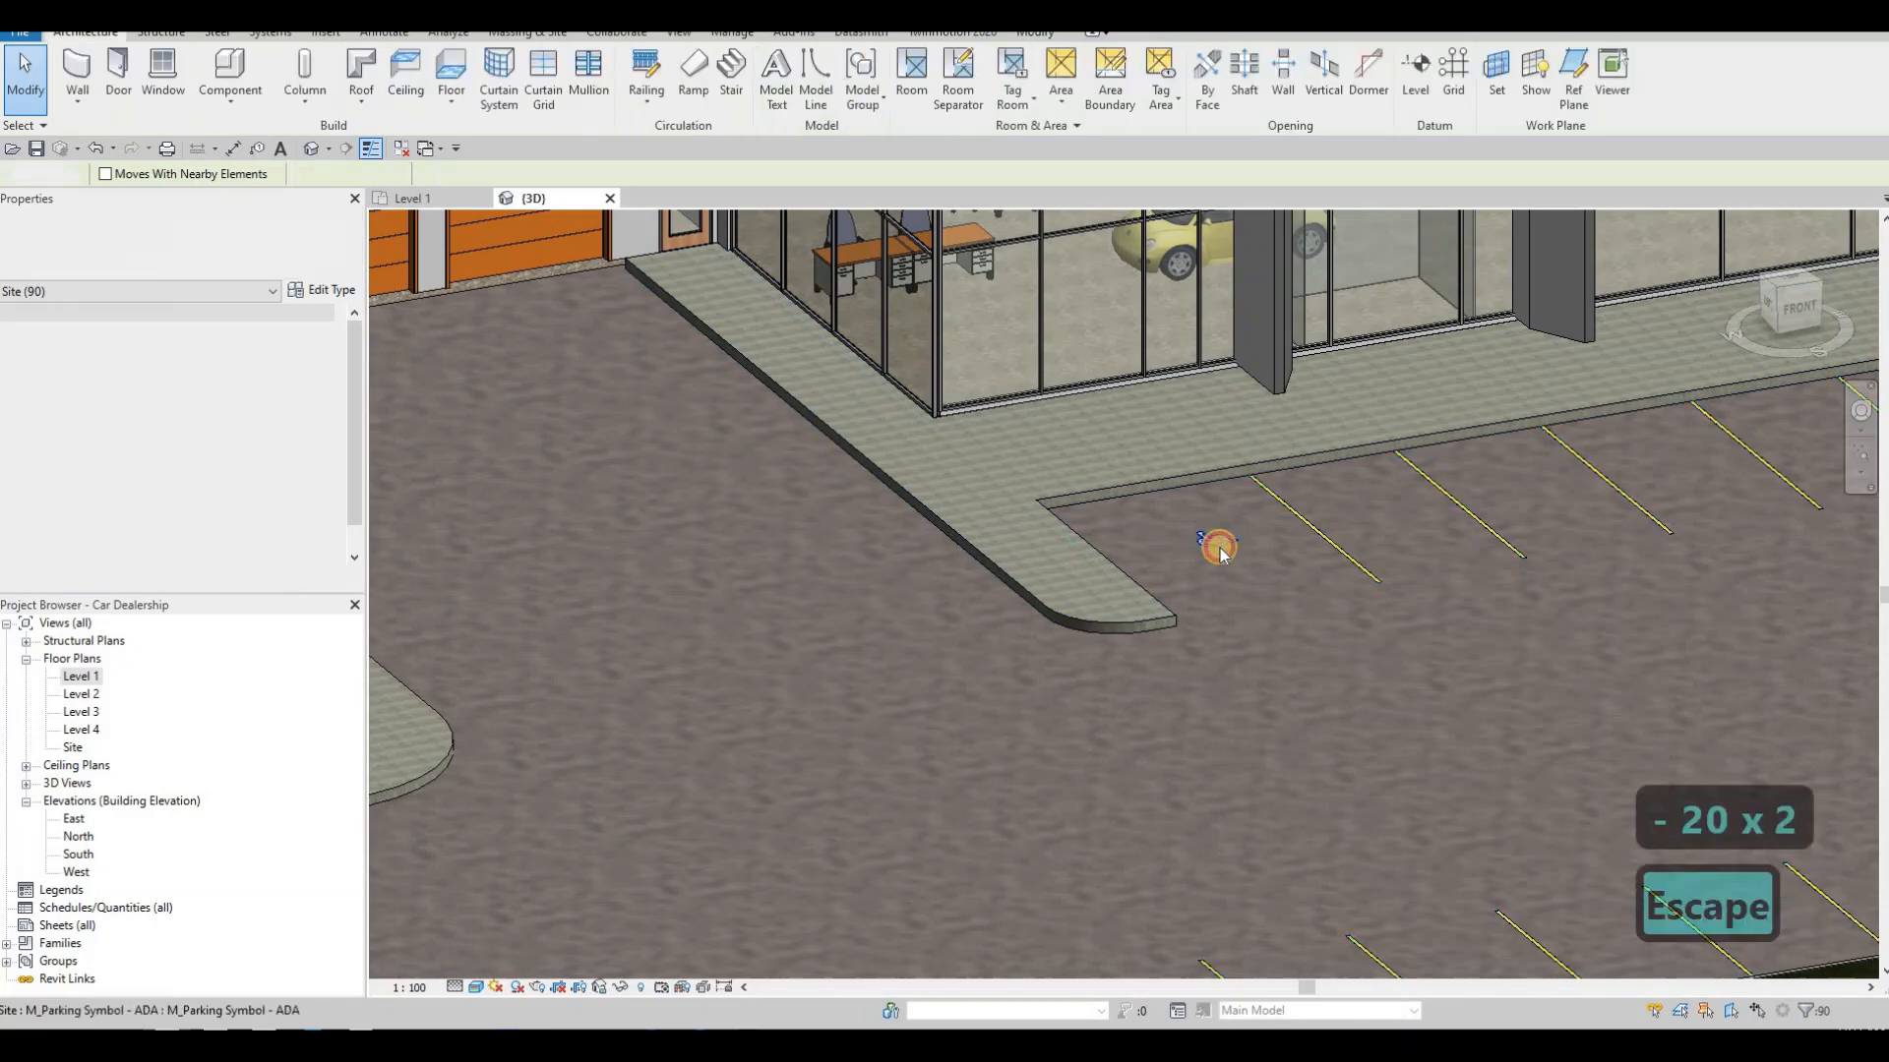
- Select all M_Parking Symbol - ADA instances visible in the 3D view and set their offset from host to -200
{"action": "left_click", "coordinate": [1206, 541]}
{"action": "right_click", "coordinate": [1219, 551]}
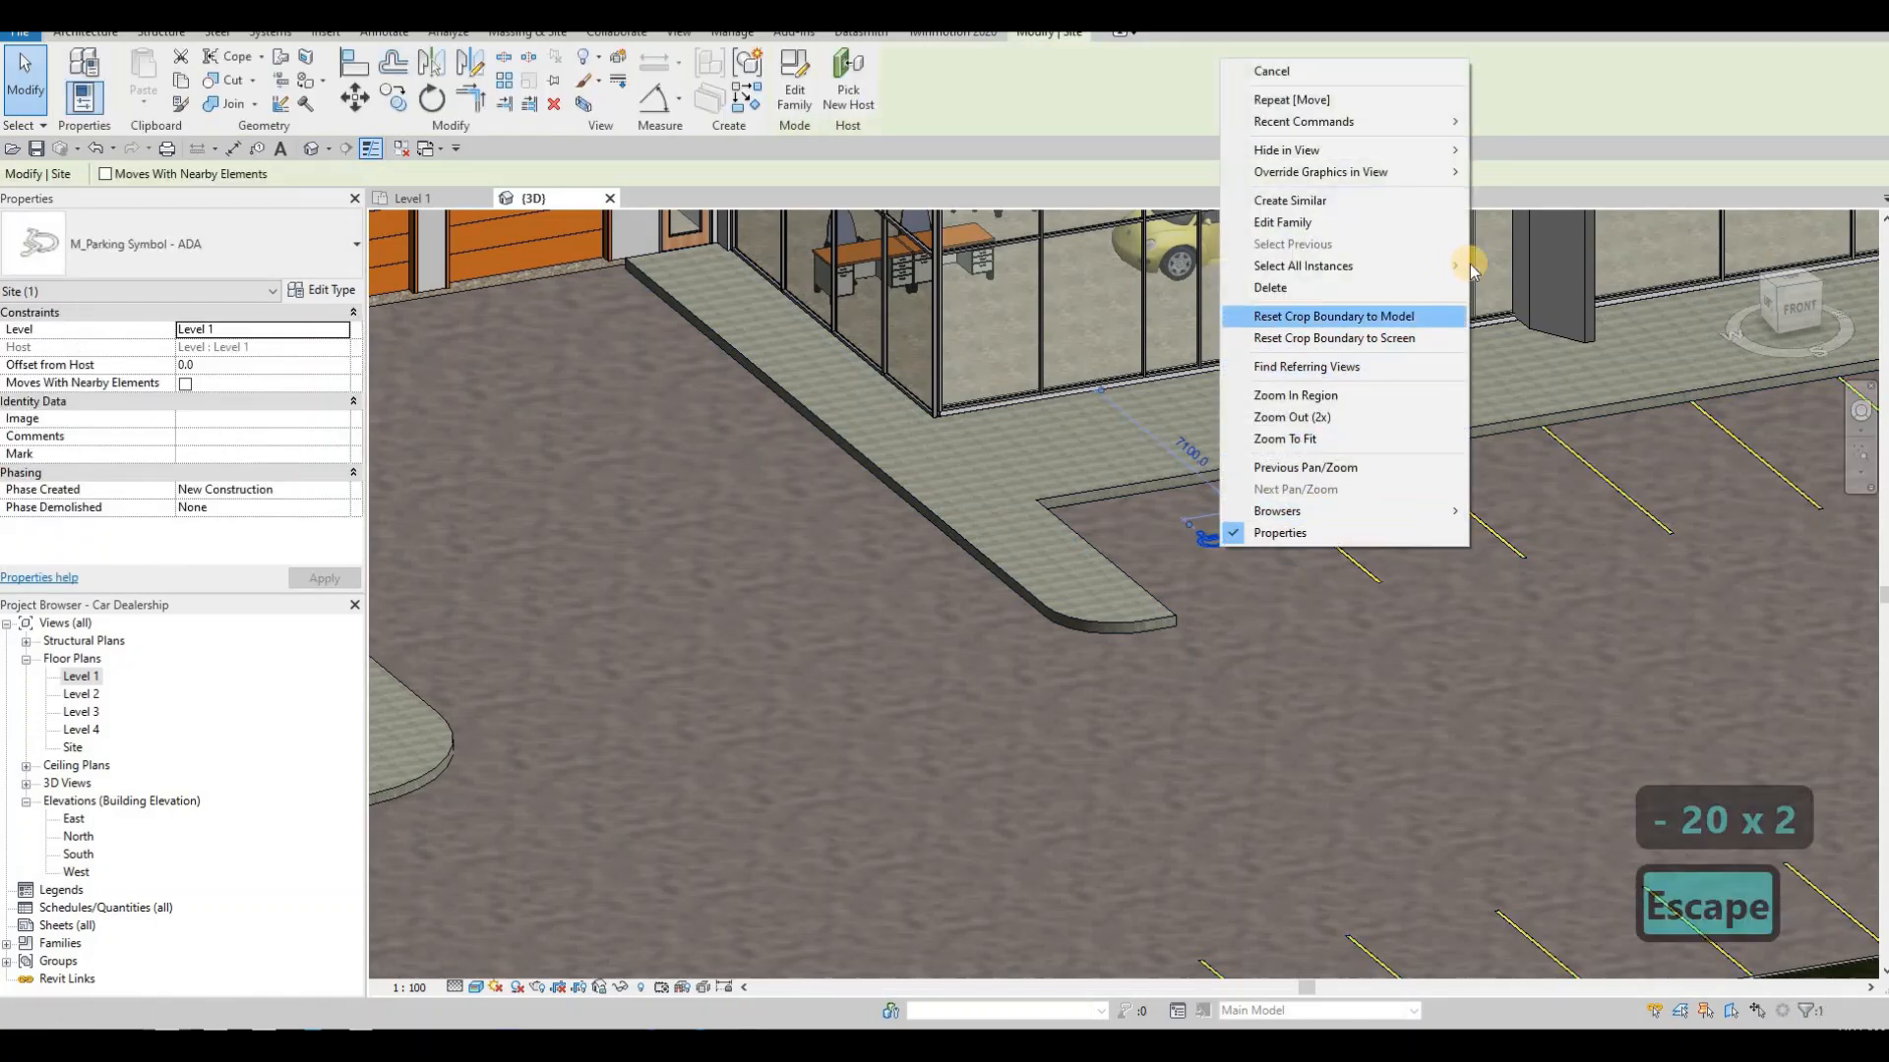
{"action": "mouse_move", "coordinate": [1417, 265]}
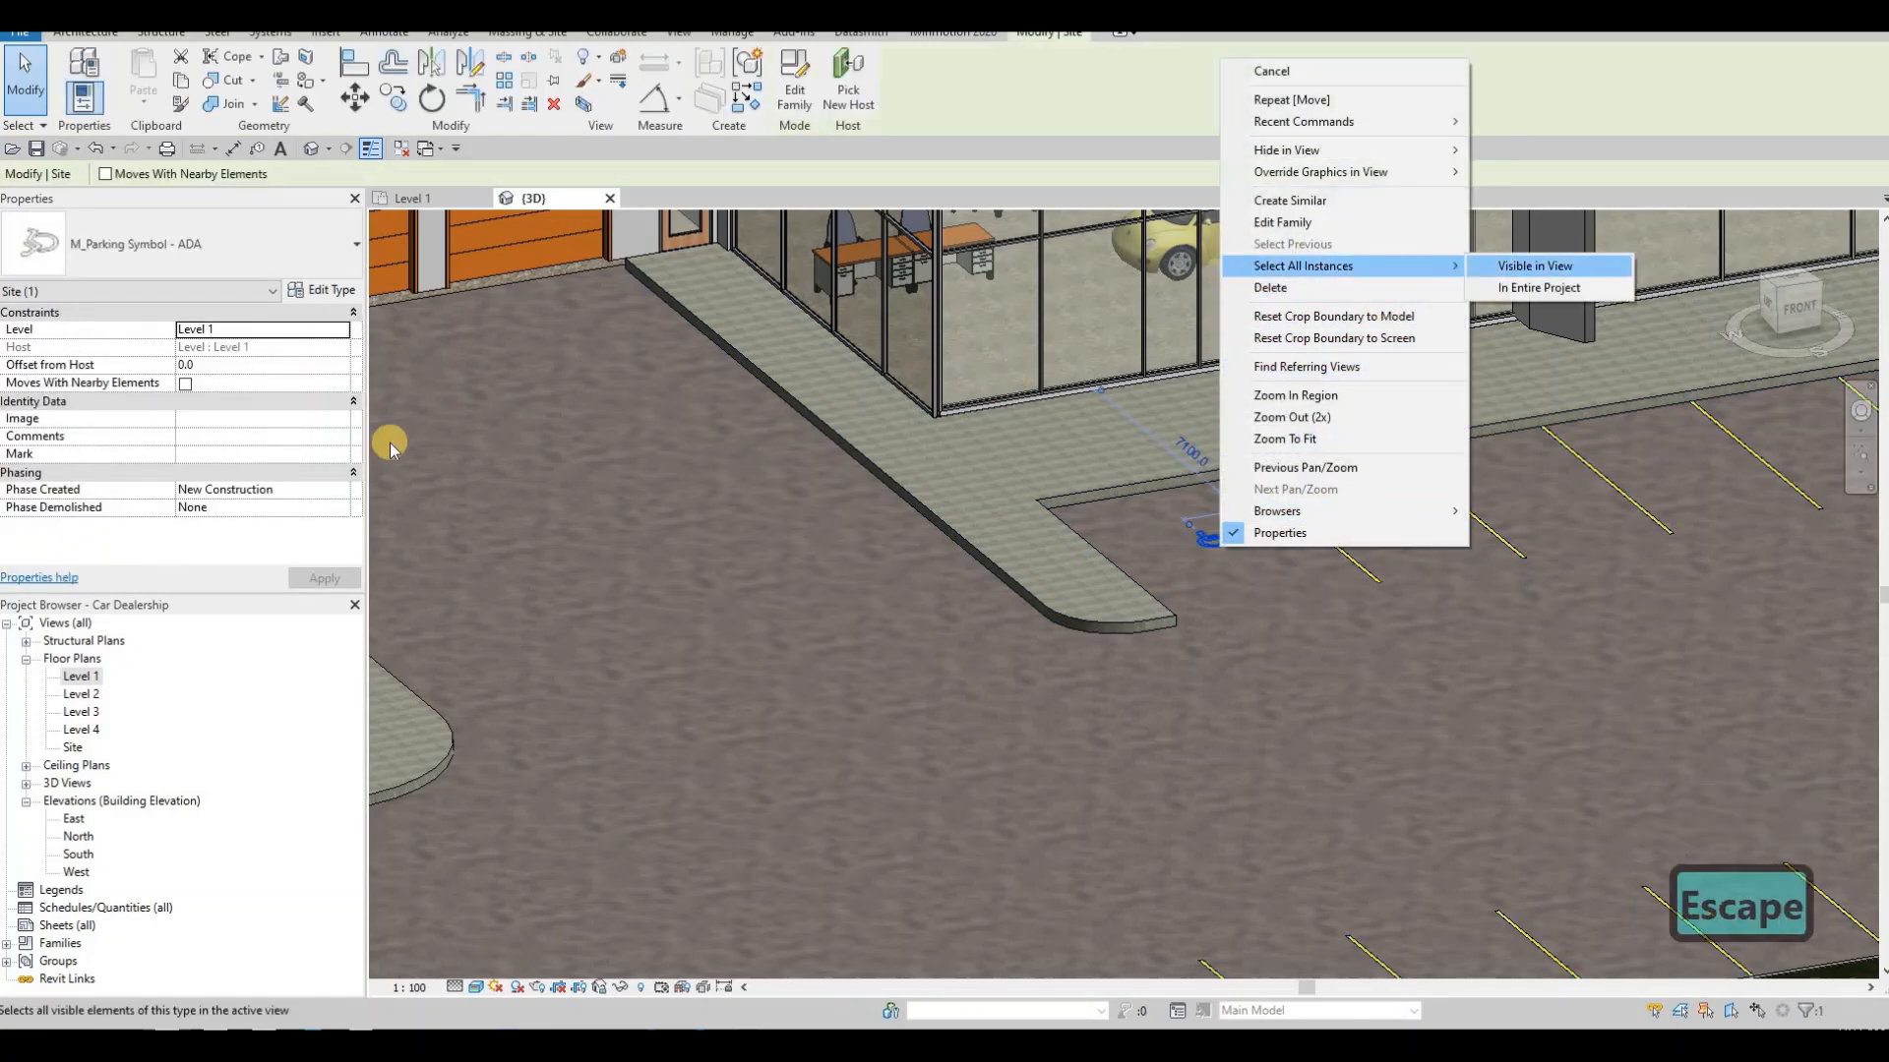
{"action": "left_click", "coordinate": [222, 366]}
{"action": "type", "text": "-20"}
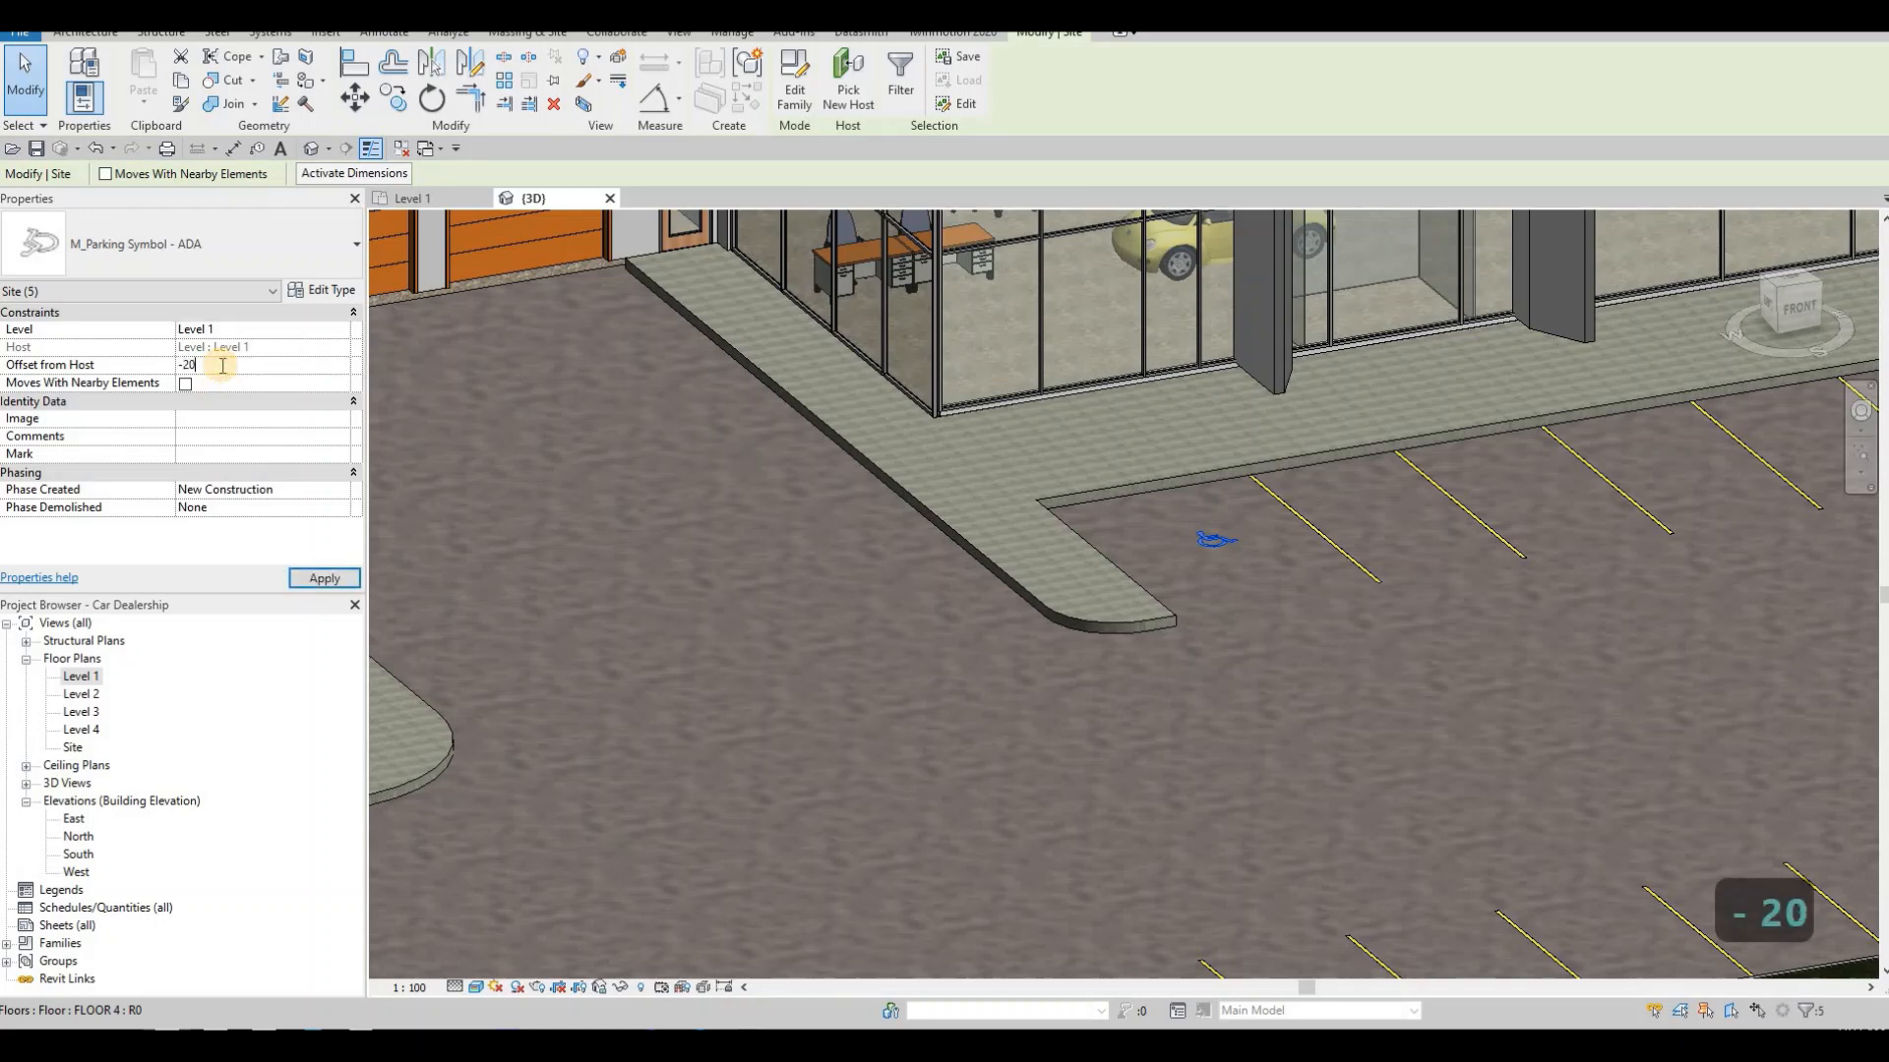
{"action": "type", "text": "0"}
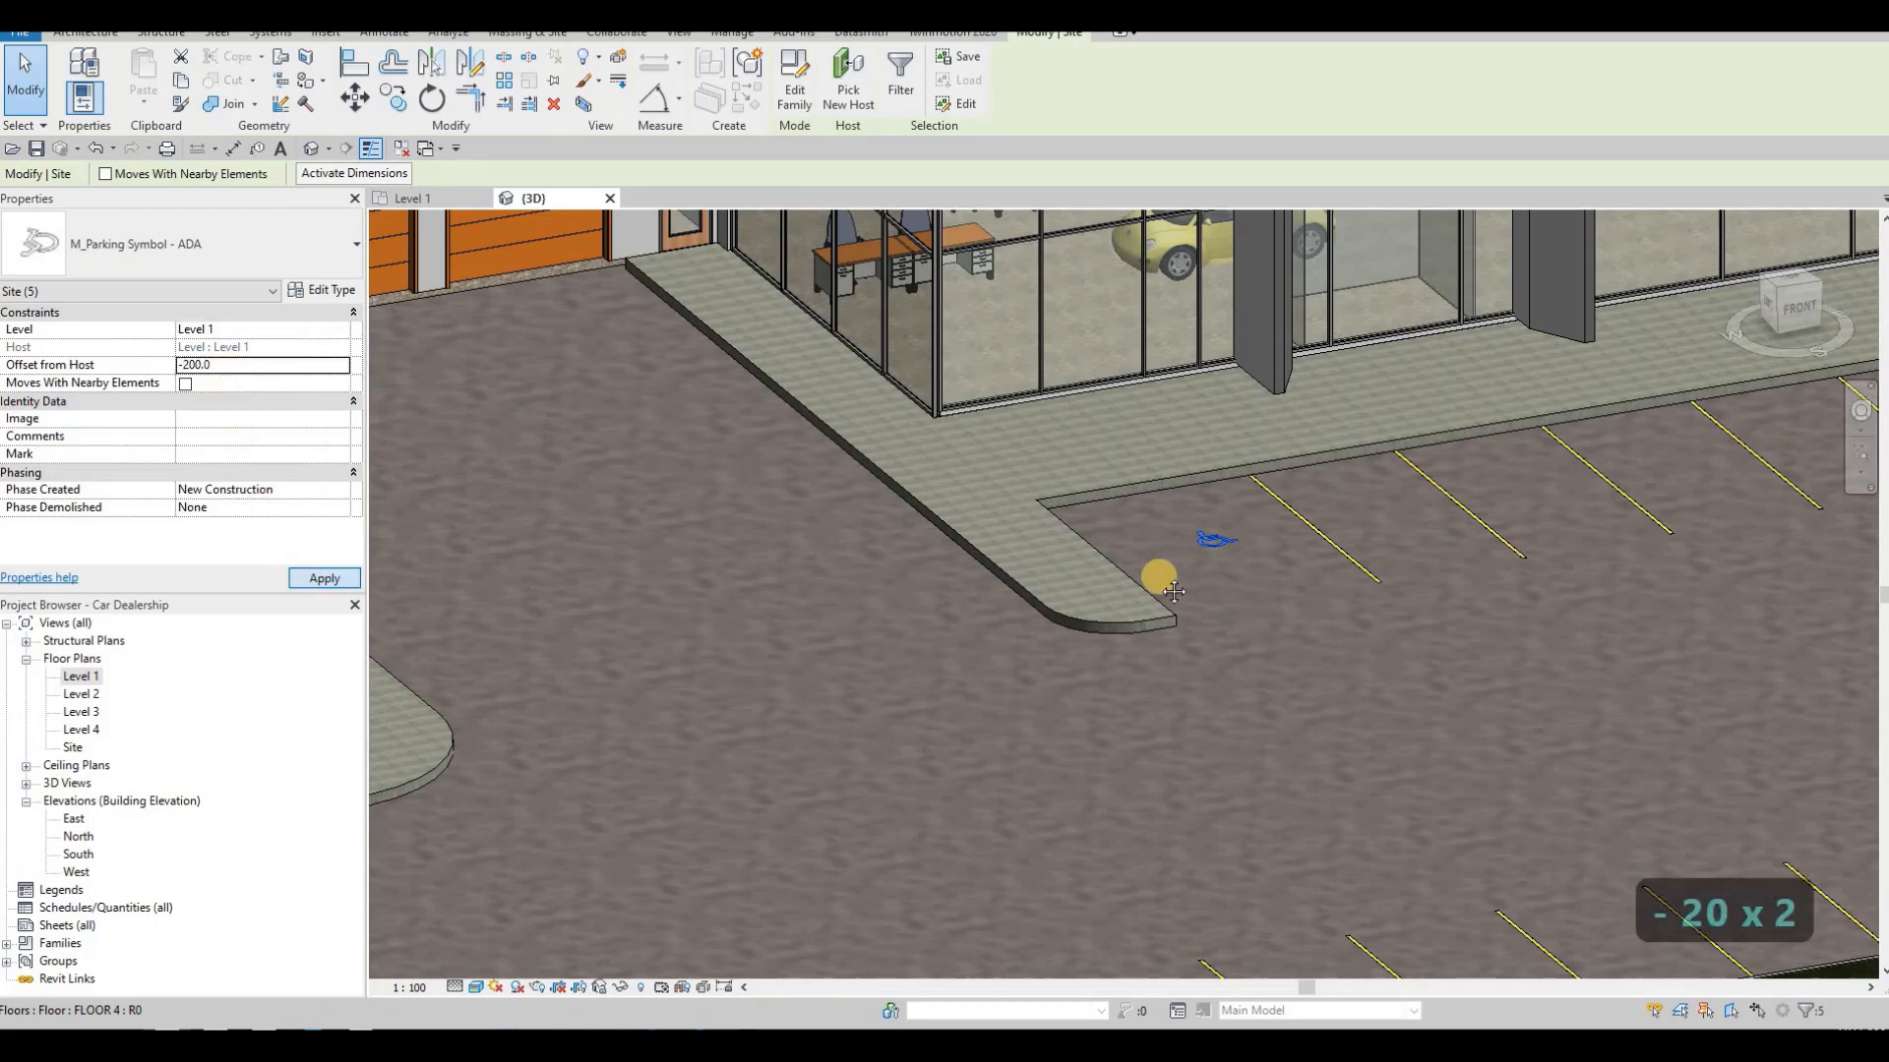
{"action": "scroll", "coordinate": [1012, 548], "scroll_direction": "down", "scroll_amount": 5}
{"action": "key", "text": "Escape"}
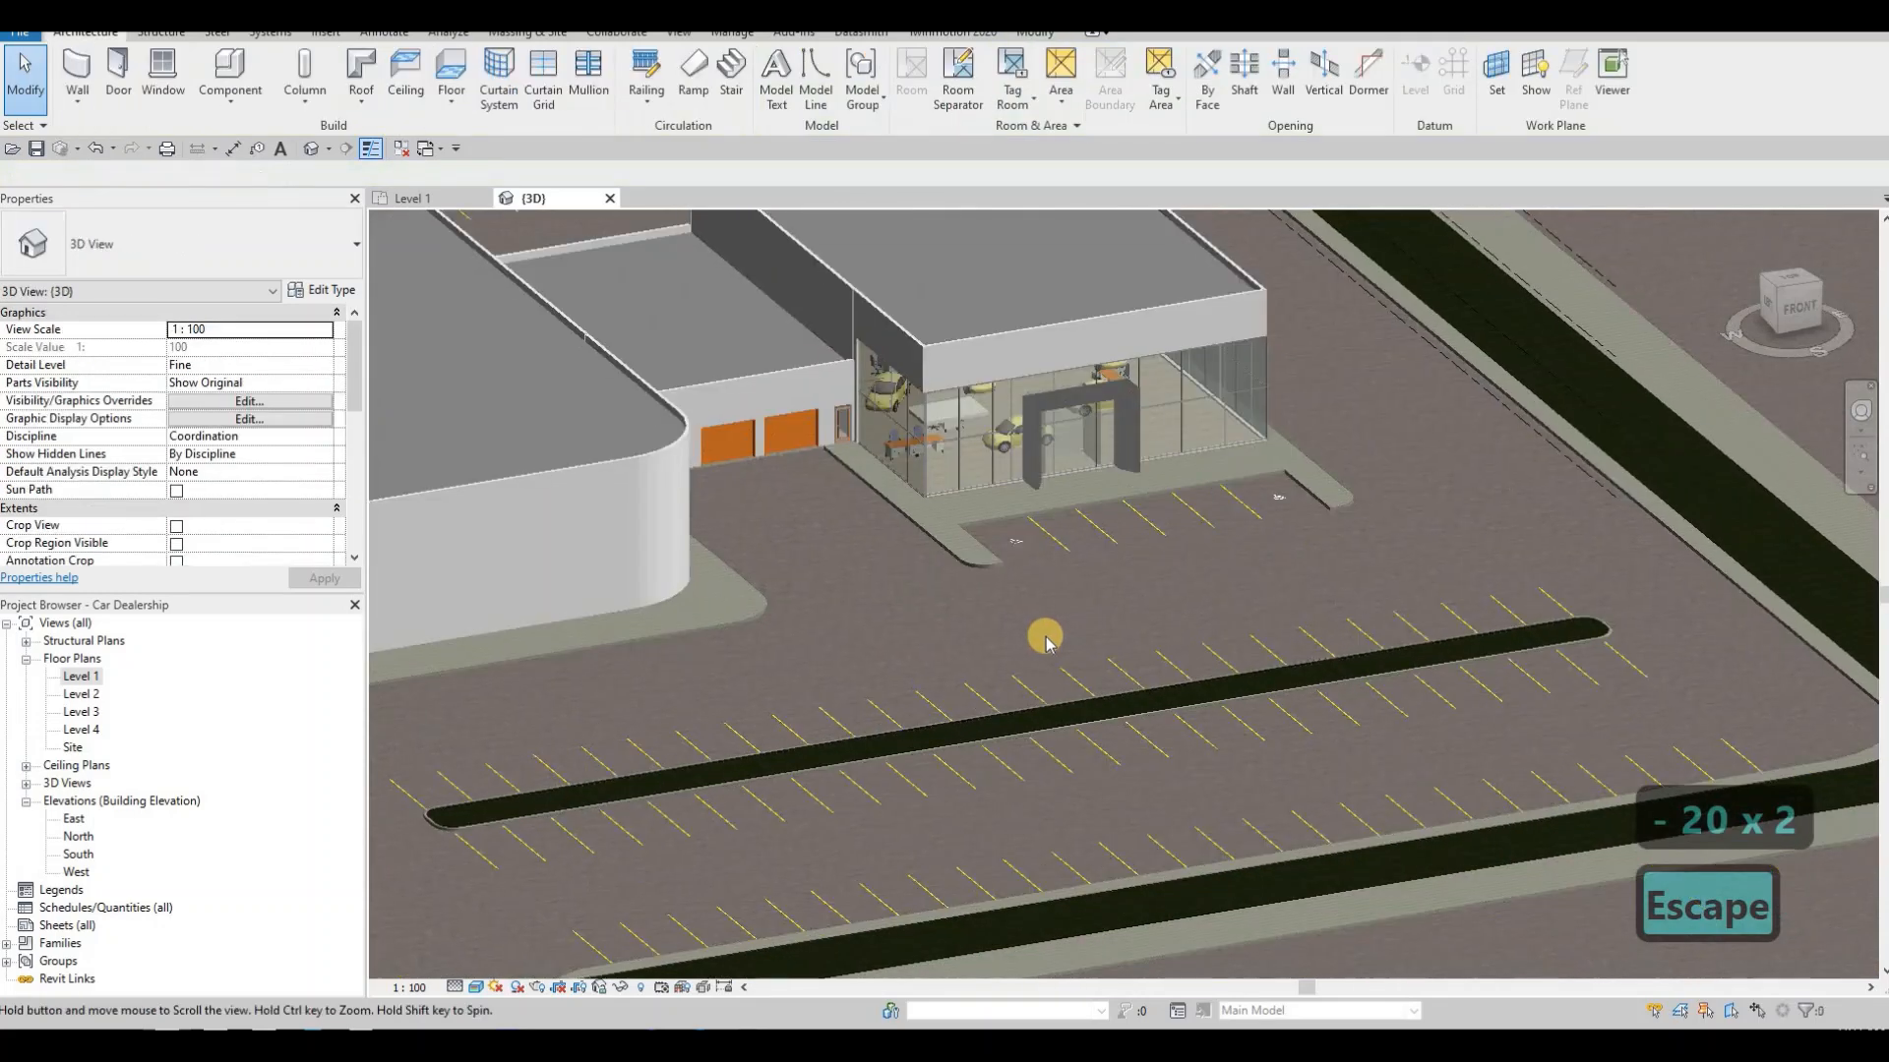
- Try changing the showroom's curved southwest corner wall from EXTERIOR WALL 1 to the Curtain Wall type and undo the change
{"action": "middle_click_drag", "start_coordinate": [1048, 644], "coordinate": [1123, 623]}
{"action": "middle_click_drag", "start_coordinate": [935, 624], "coordinate": [1017, 618]}
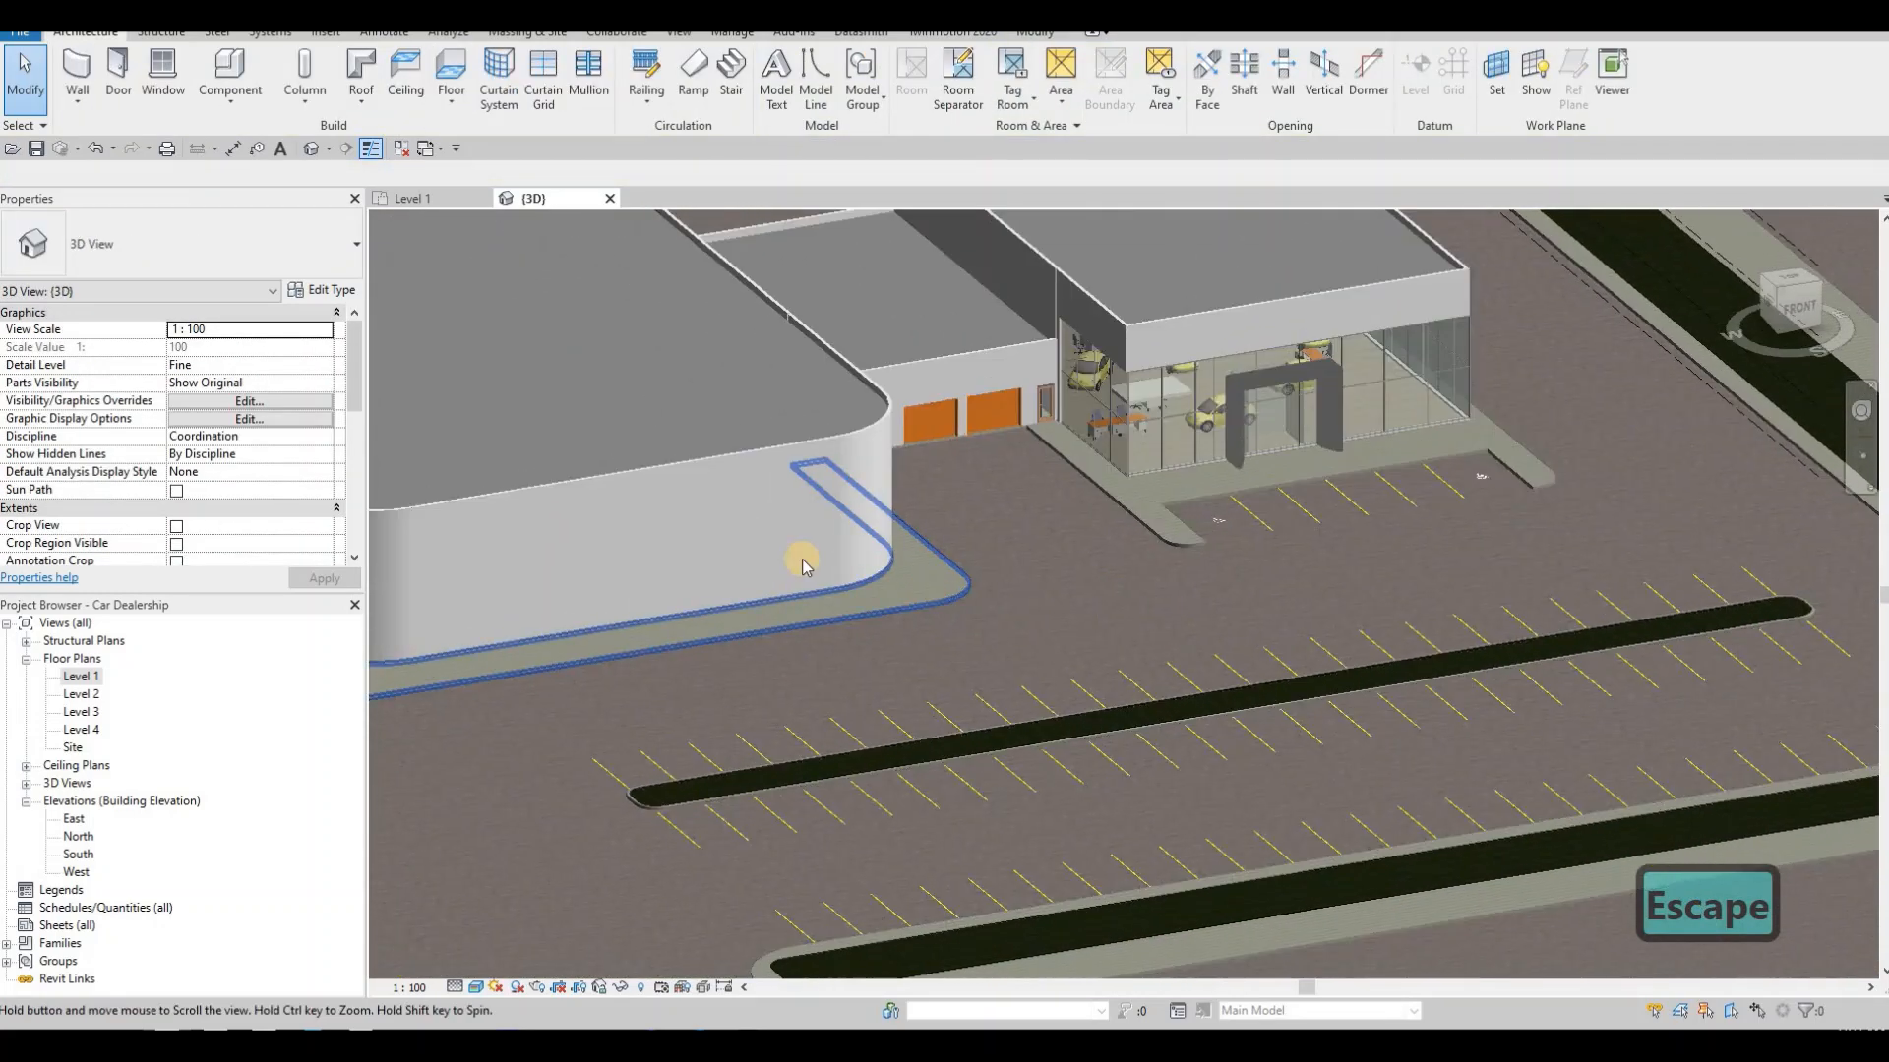
{"action": "middle_click_drag", "start_coordinate": [800, 559], "coordinate": [1042, 553]}
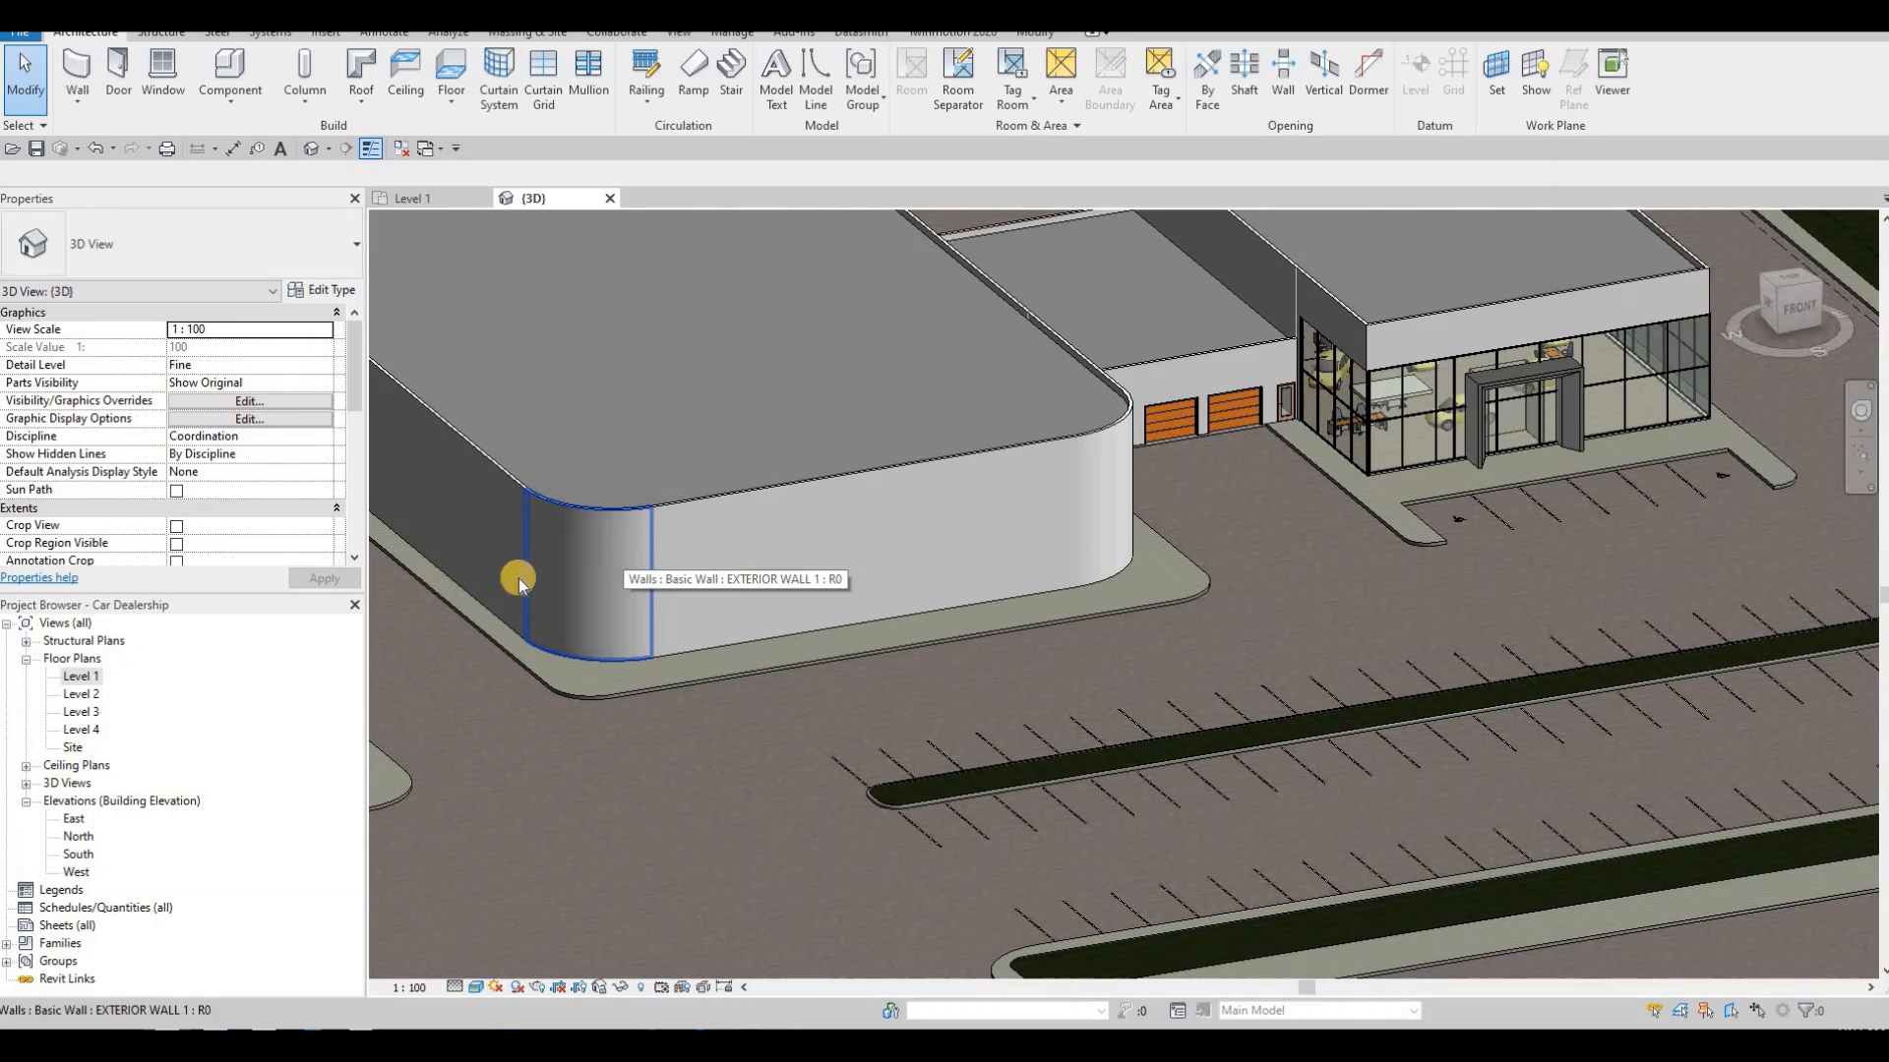
{"action": "left_click", "coordinate": [598, 575]}
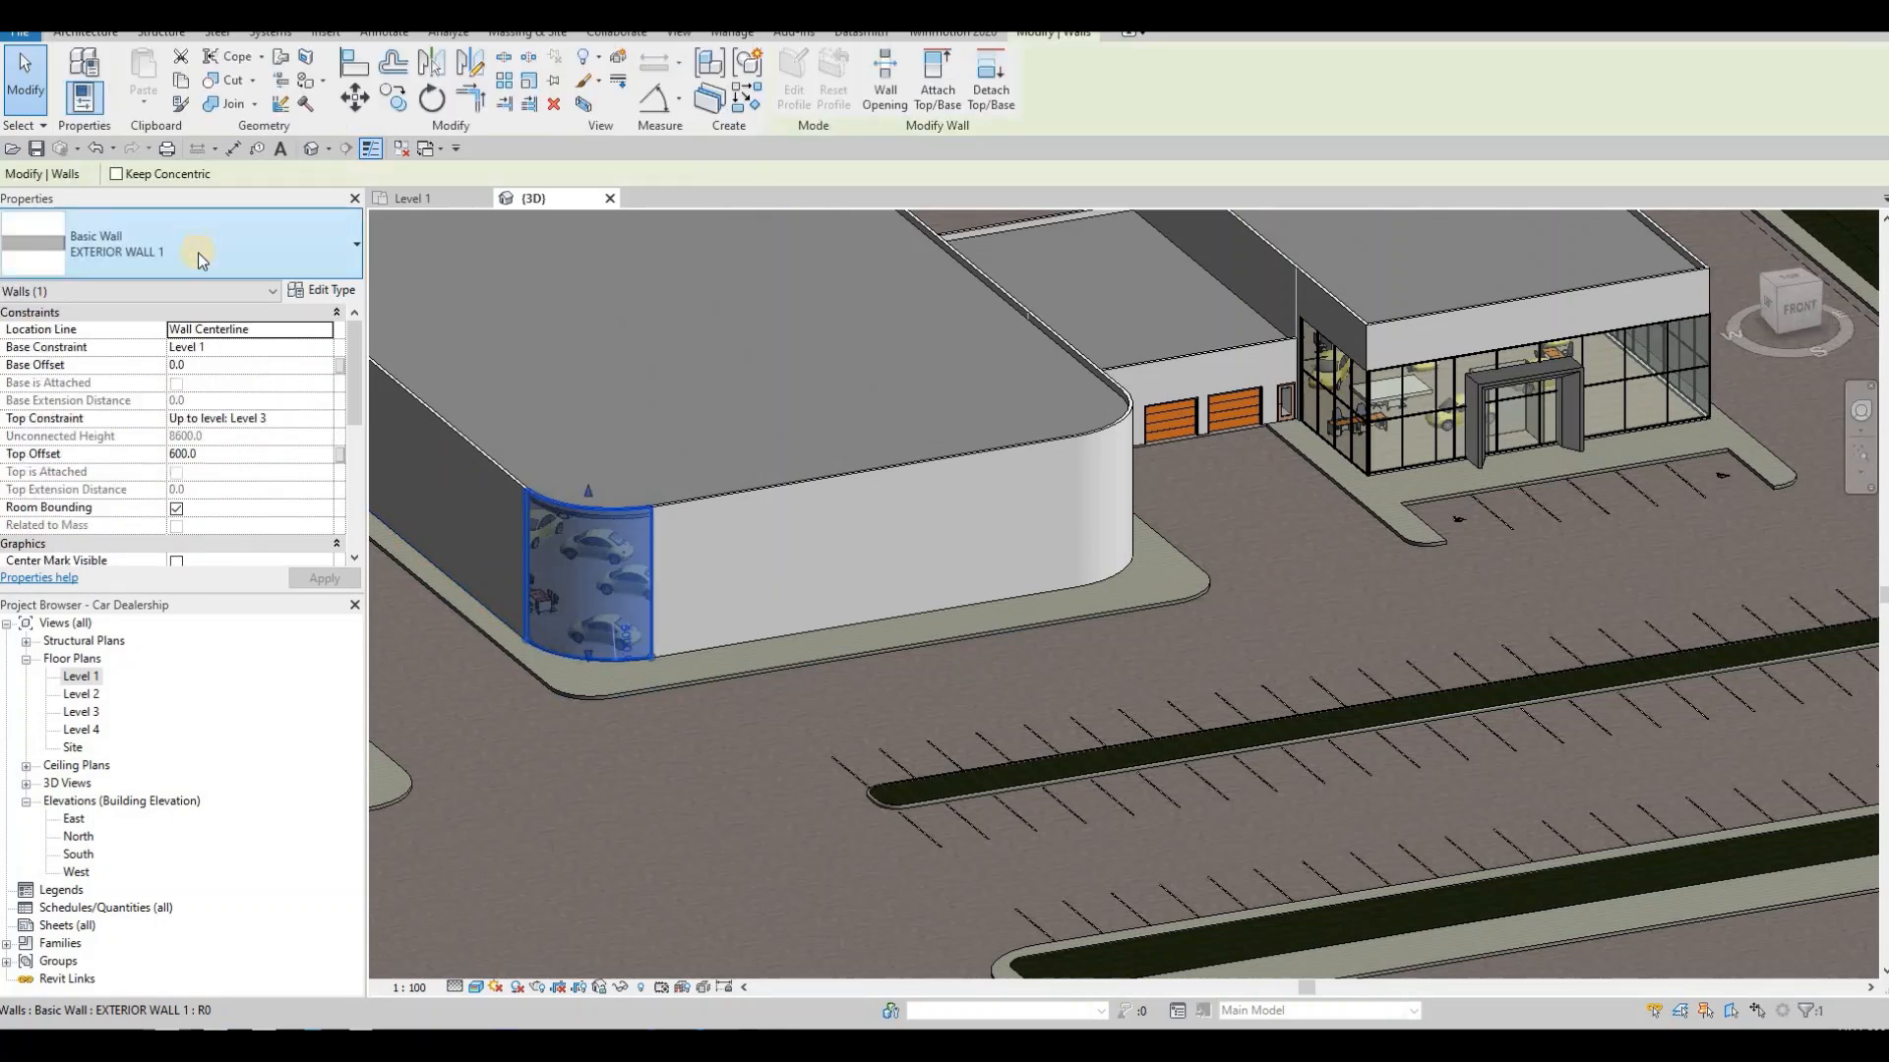
{"action": "left_click", "coordinate": [197, 252]}
{"action": "scroll", "coordinate": [156, 574], "scroll_direction": "down", "scroll_amount": 5}
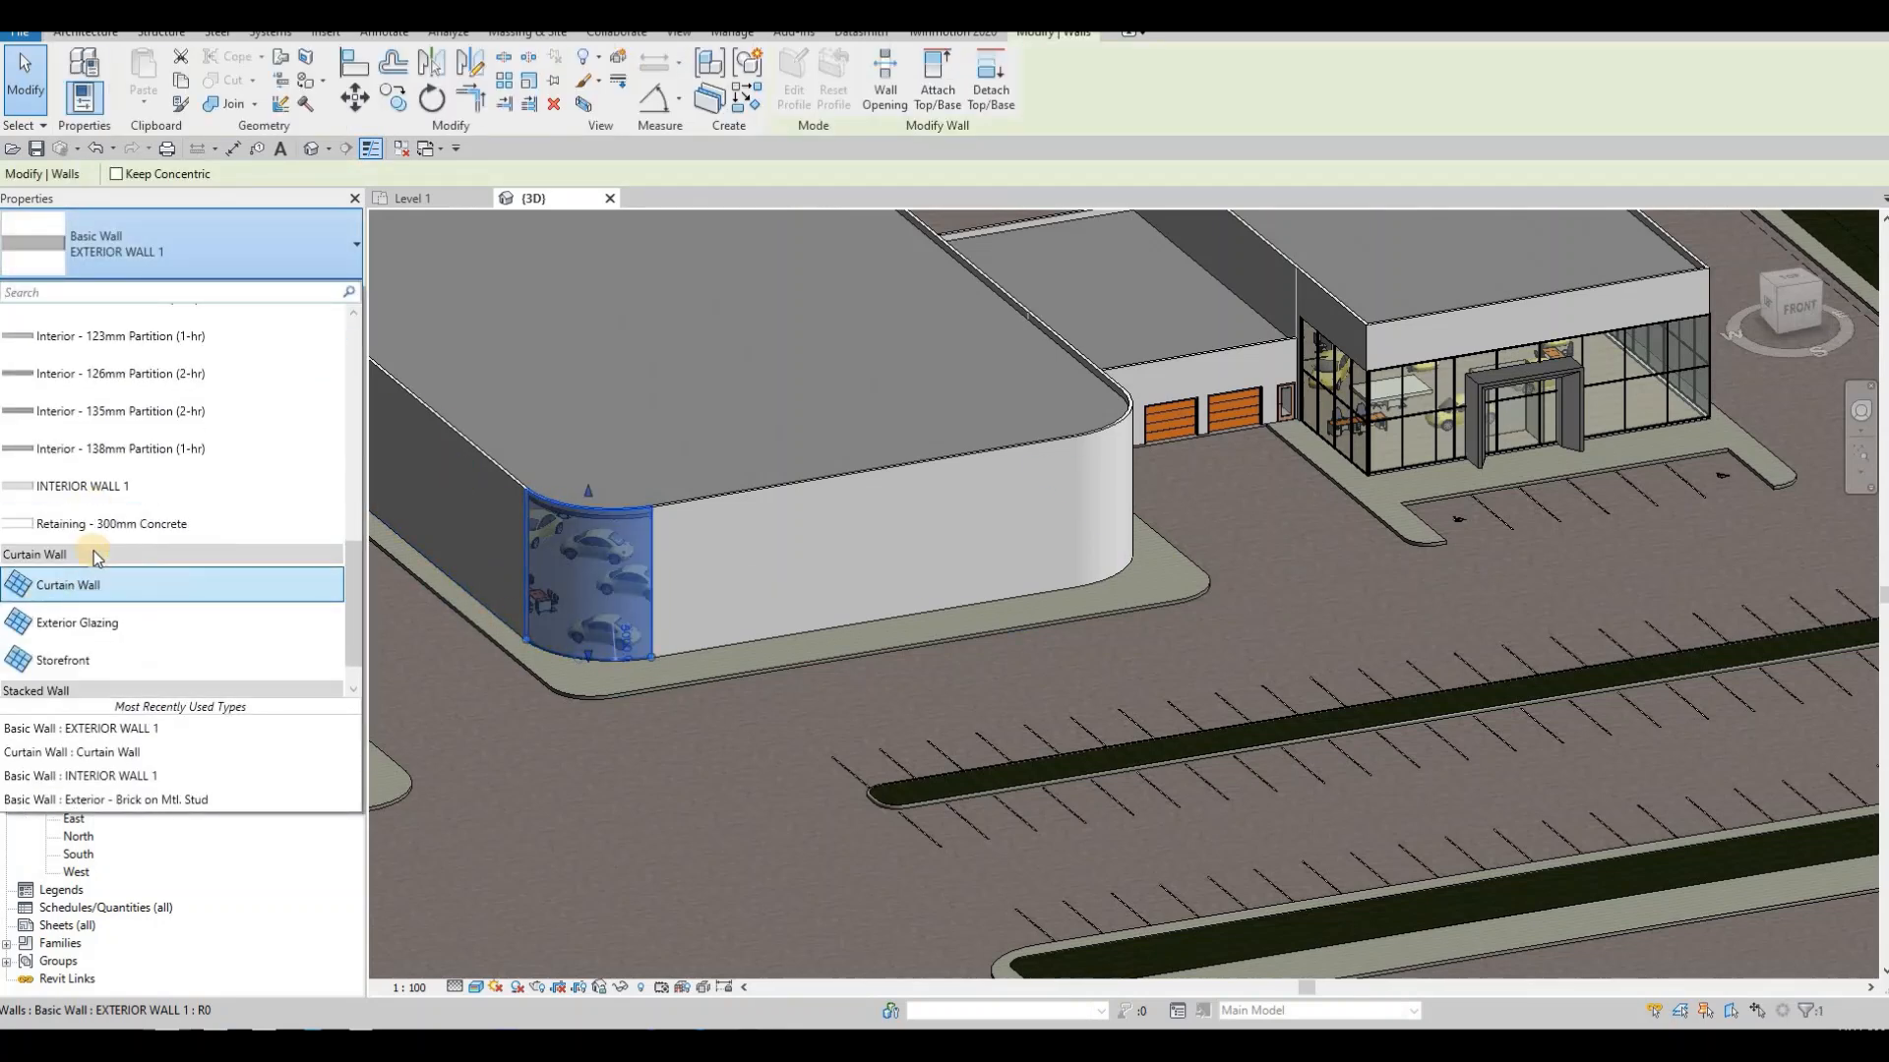
{"action": "scroll", "coordinate": [97, 557], "scroll_direction": "down", "scroll_amount": 1}
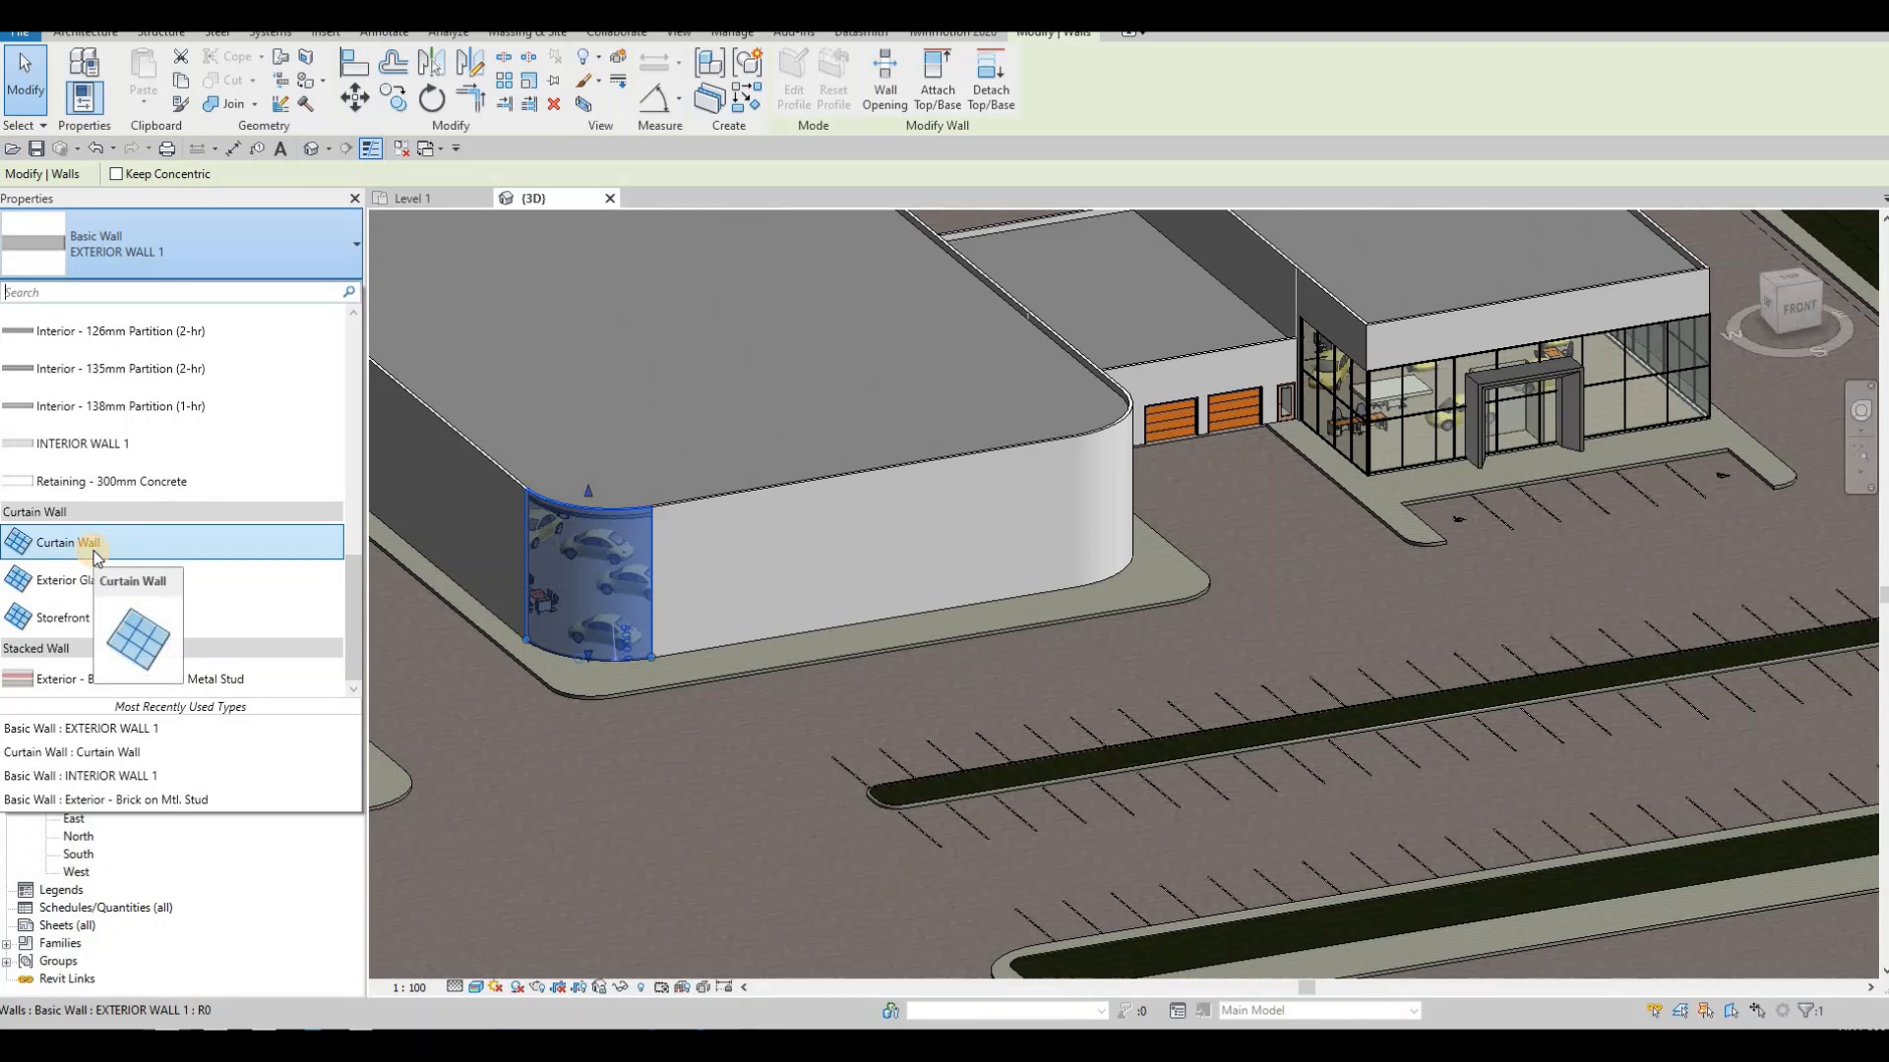
{"action": "left_click", "coordinate": [97, 554]}
{"action": "scroll", "coordinate": [521, 478], "scroll_direction": "up", "scroll_amount": 4}
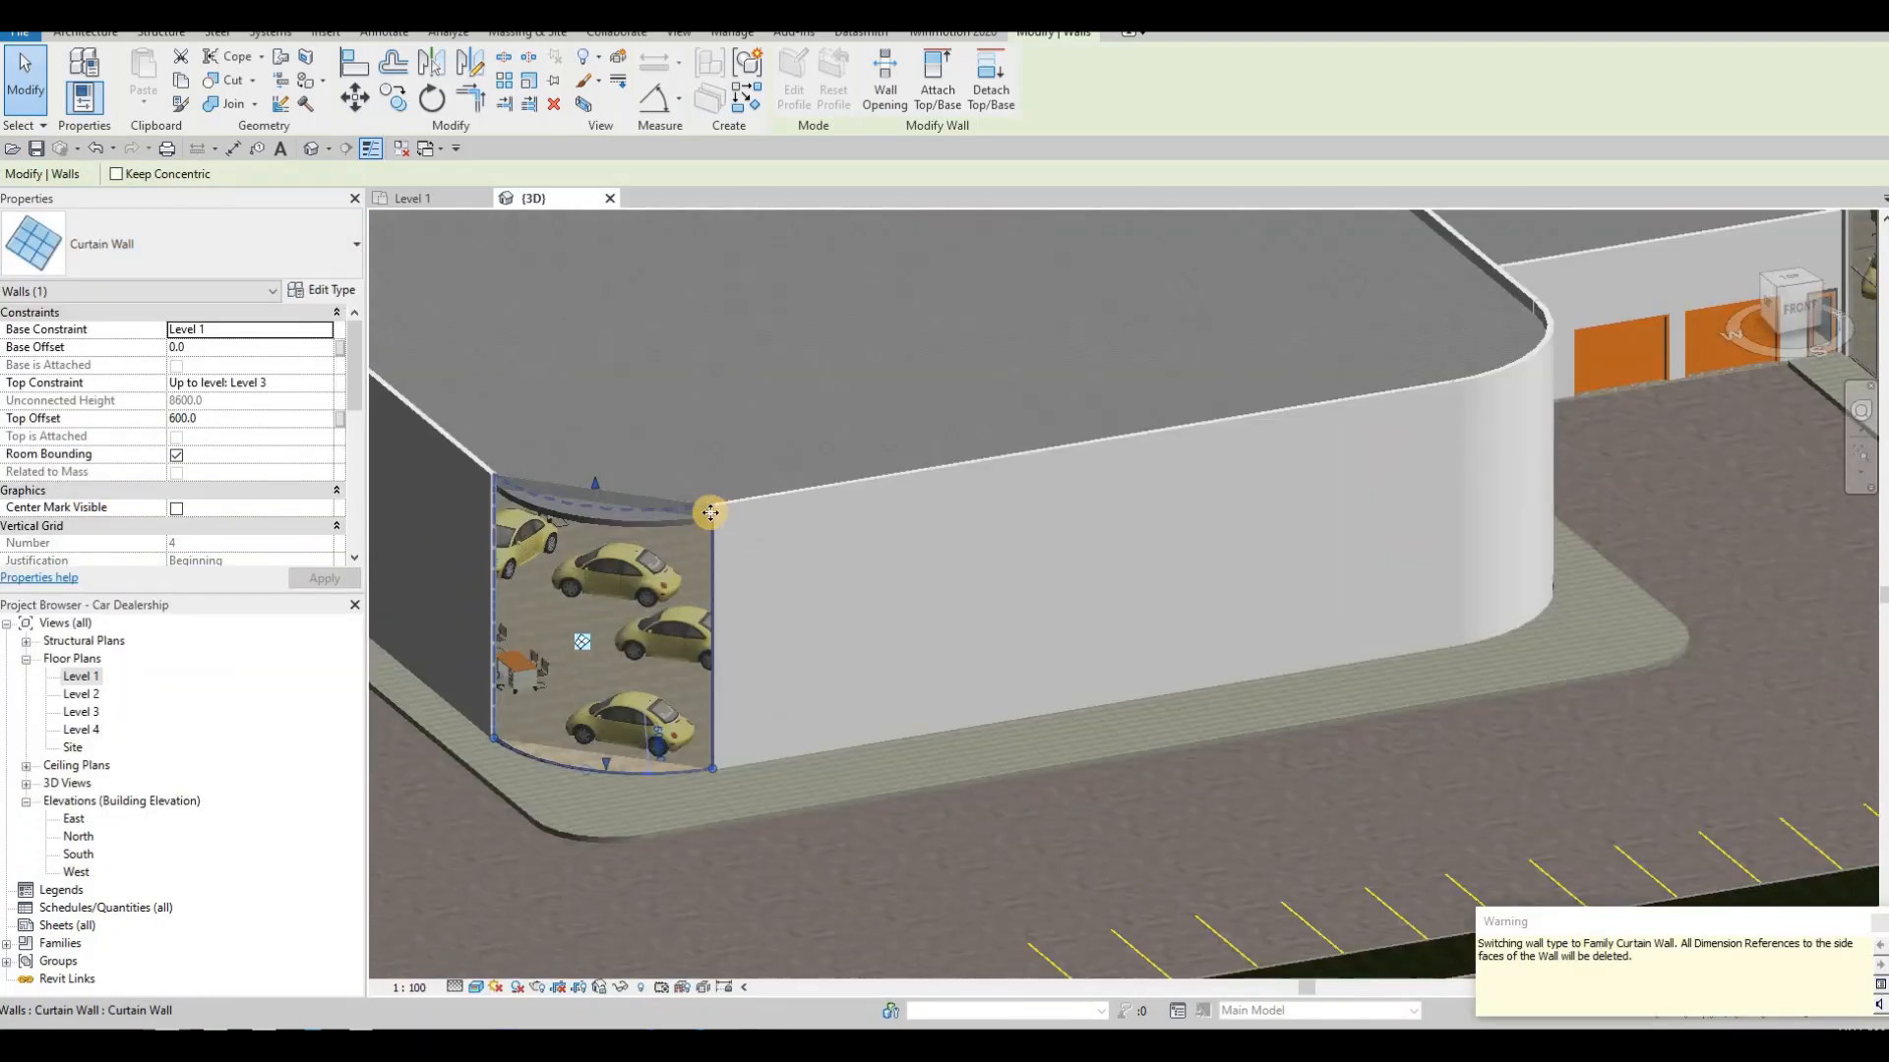
{"action": "key", "text": "ctrl+z"}
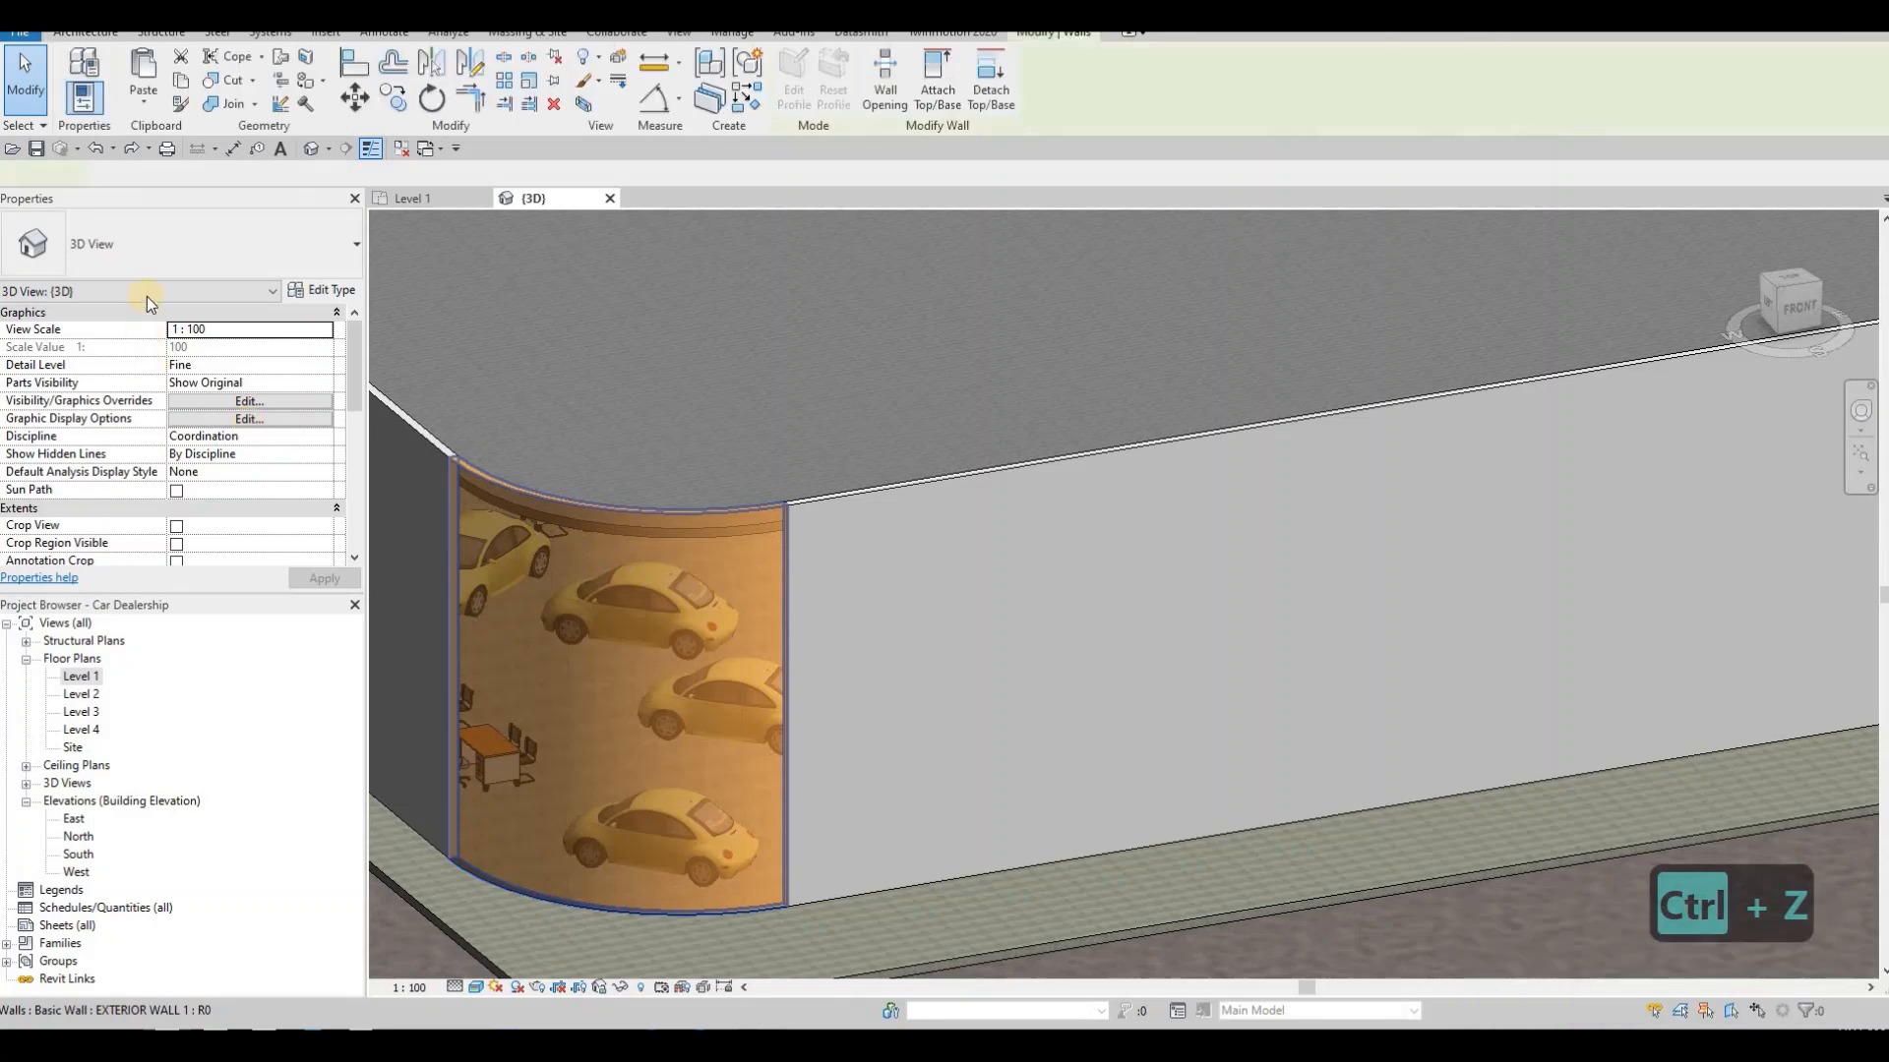
- Try the Storefront curtain wall type on the curved southwest corner wall, inspect its mullions and undo the change
{"action": "scroll", "coordinate": [135, 596], "scroll_direction": "down", "scroll_amount": 11}
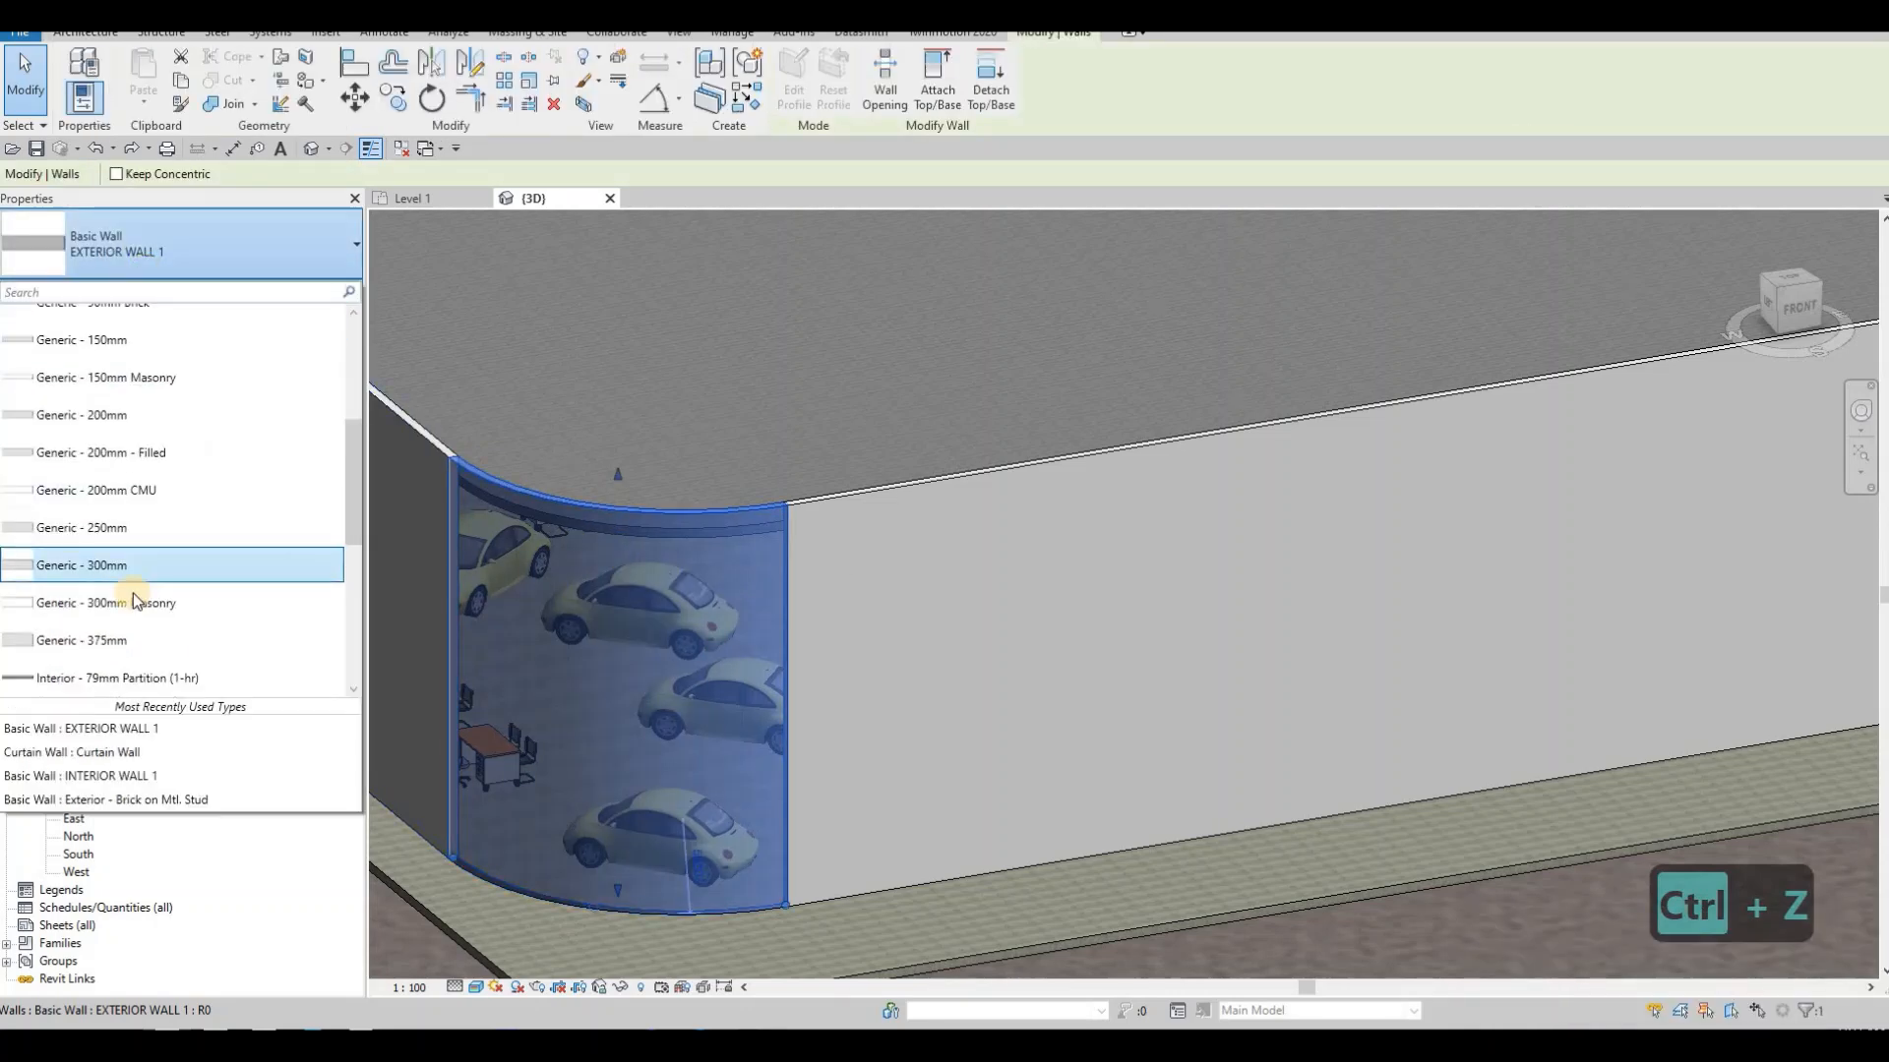
{"action": "left_click", "coordinate": [112, 620]}
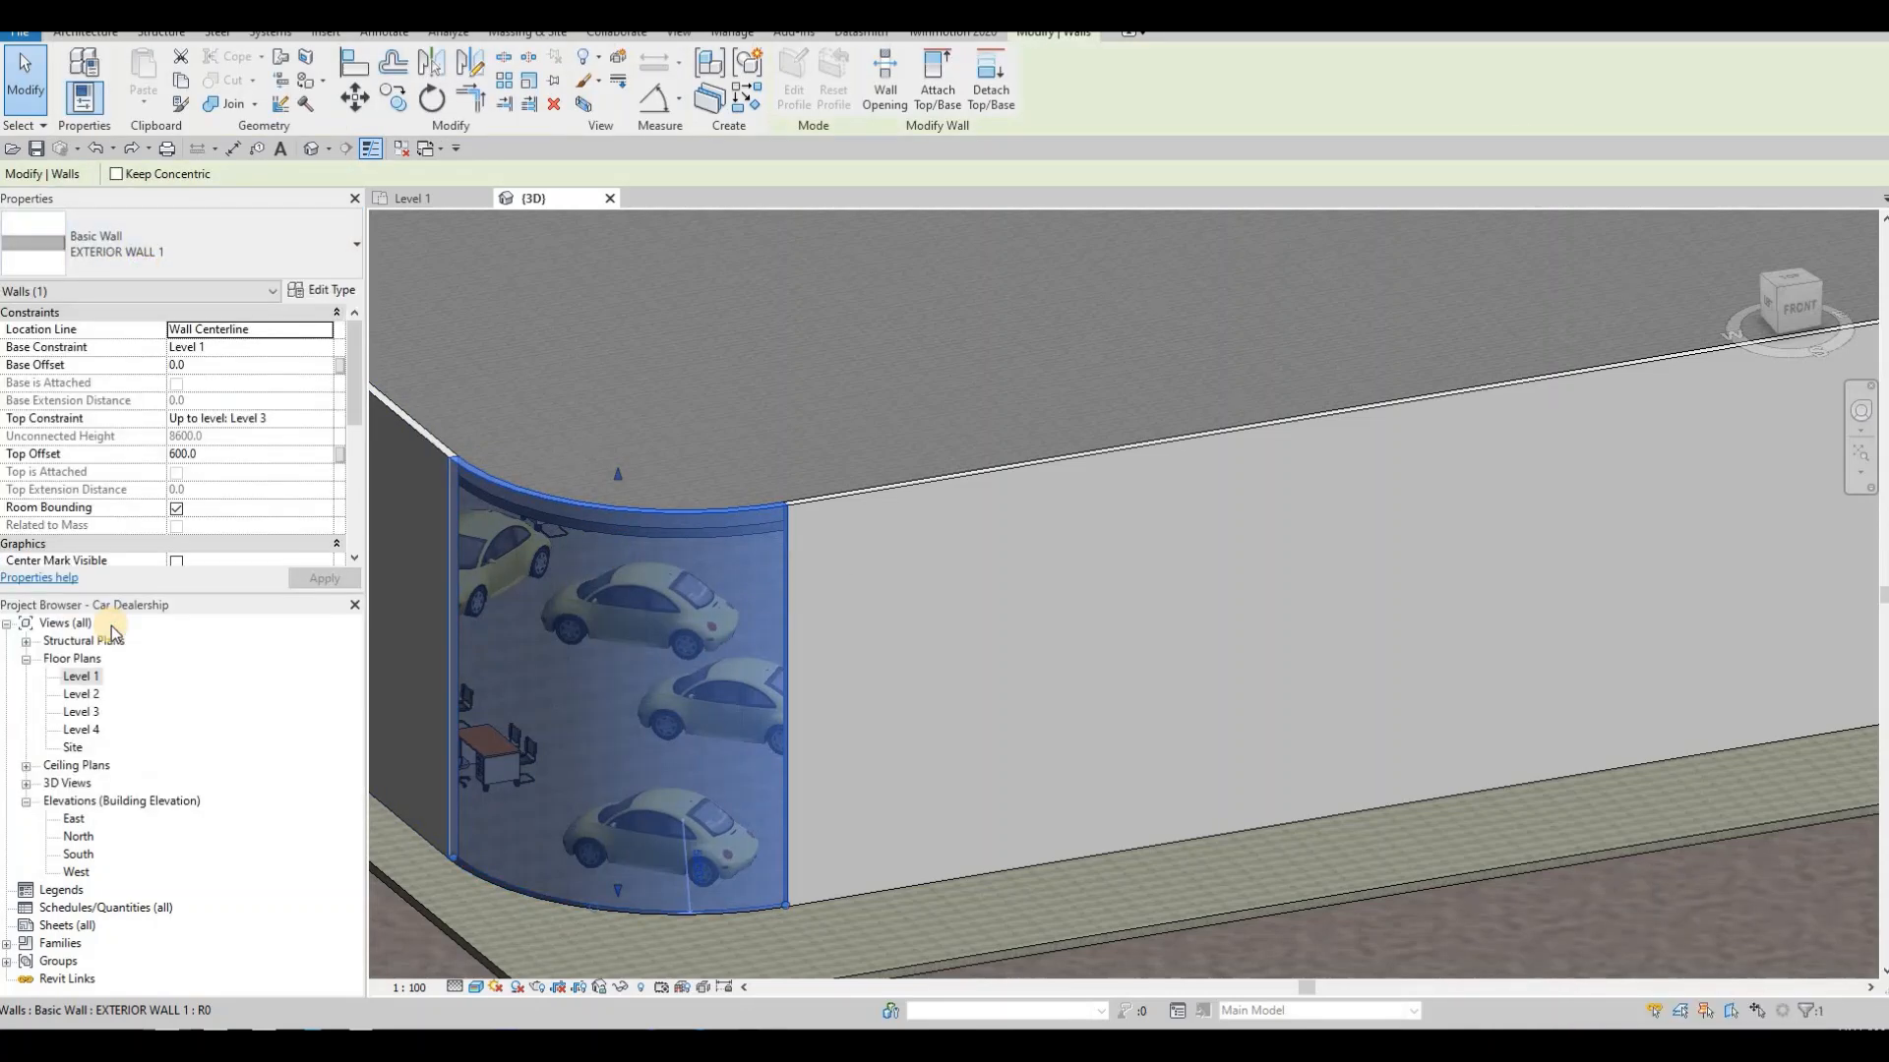
{"action": "middle_click_drag", "start_coordinate": [708, 494], "coordinate": [676, 510], "text": "shift"}
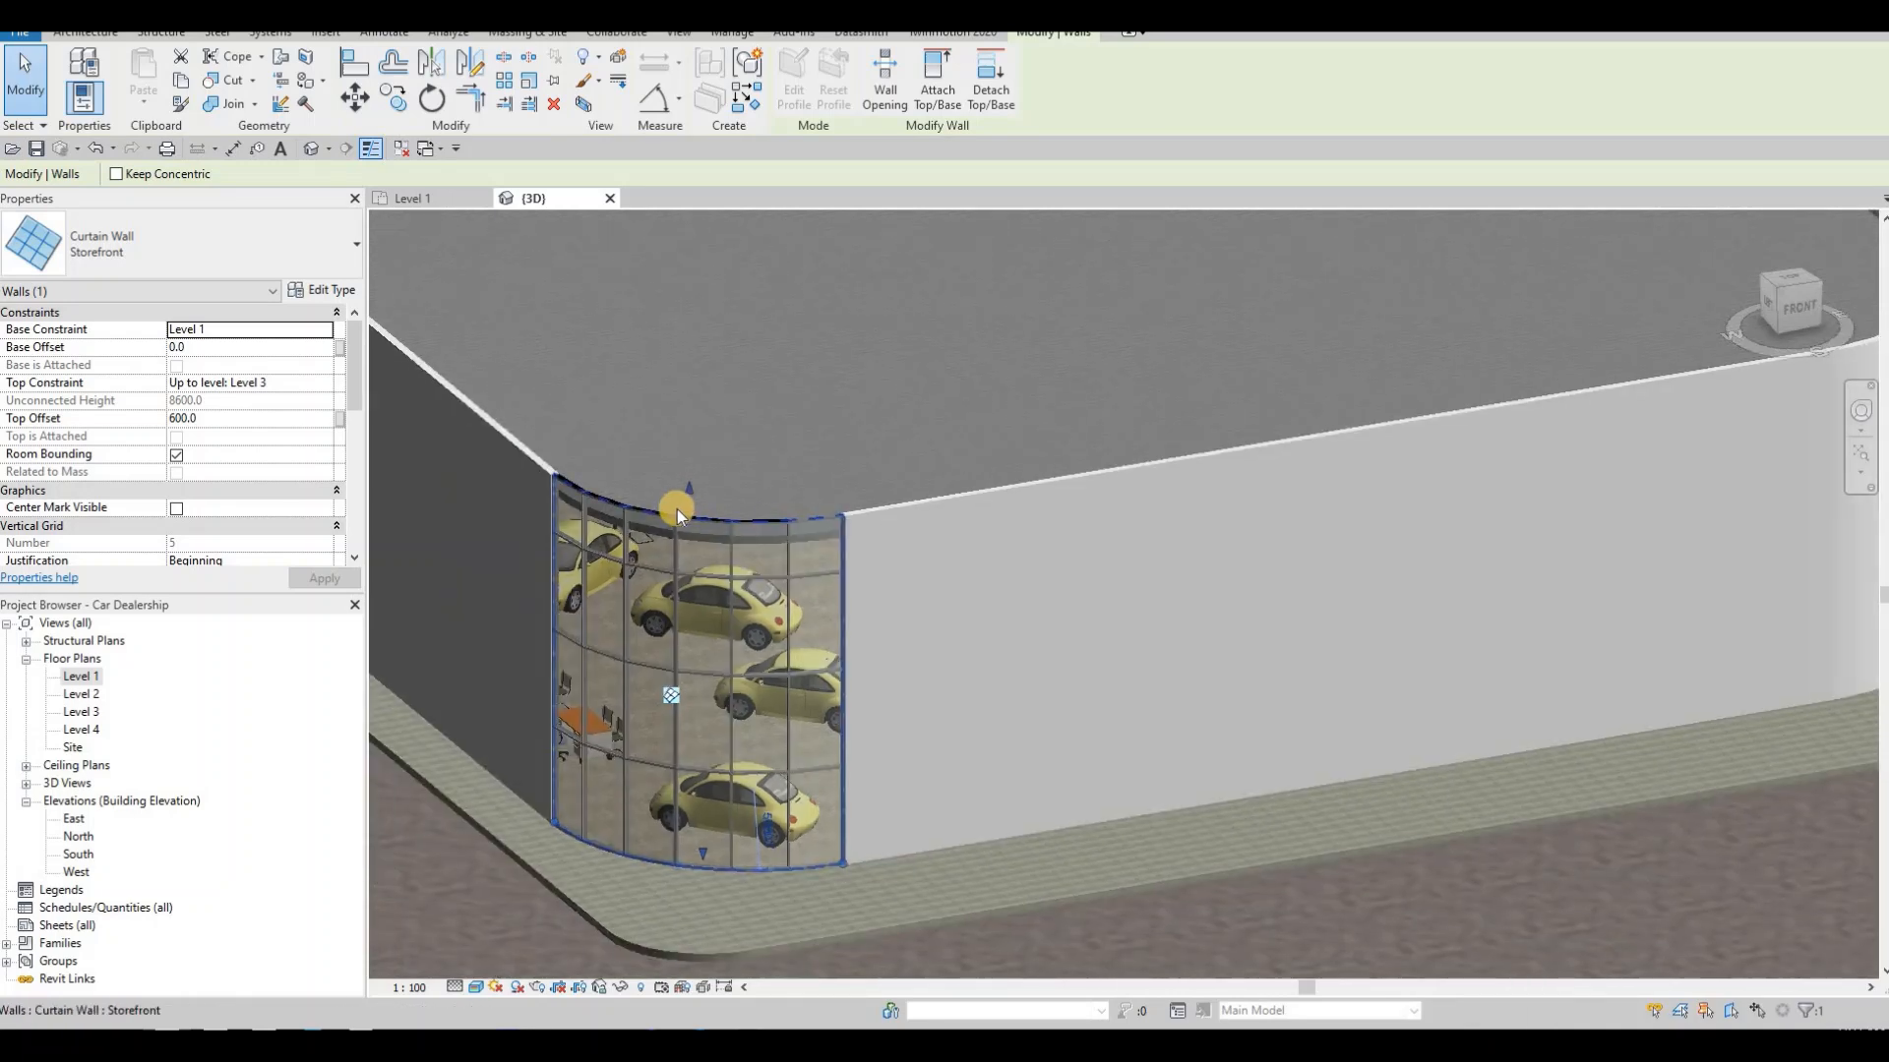
{"action": "scroll", "coordinate": [675, 487], "scroll_direction": "up", "scroll_amount": 3}
{"action": "key", "text": "Escape"}
{"action": "scroll", "coordinate": [883, 470], "scroll_direction": "down", "scroll_amount": 2}
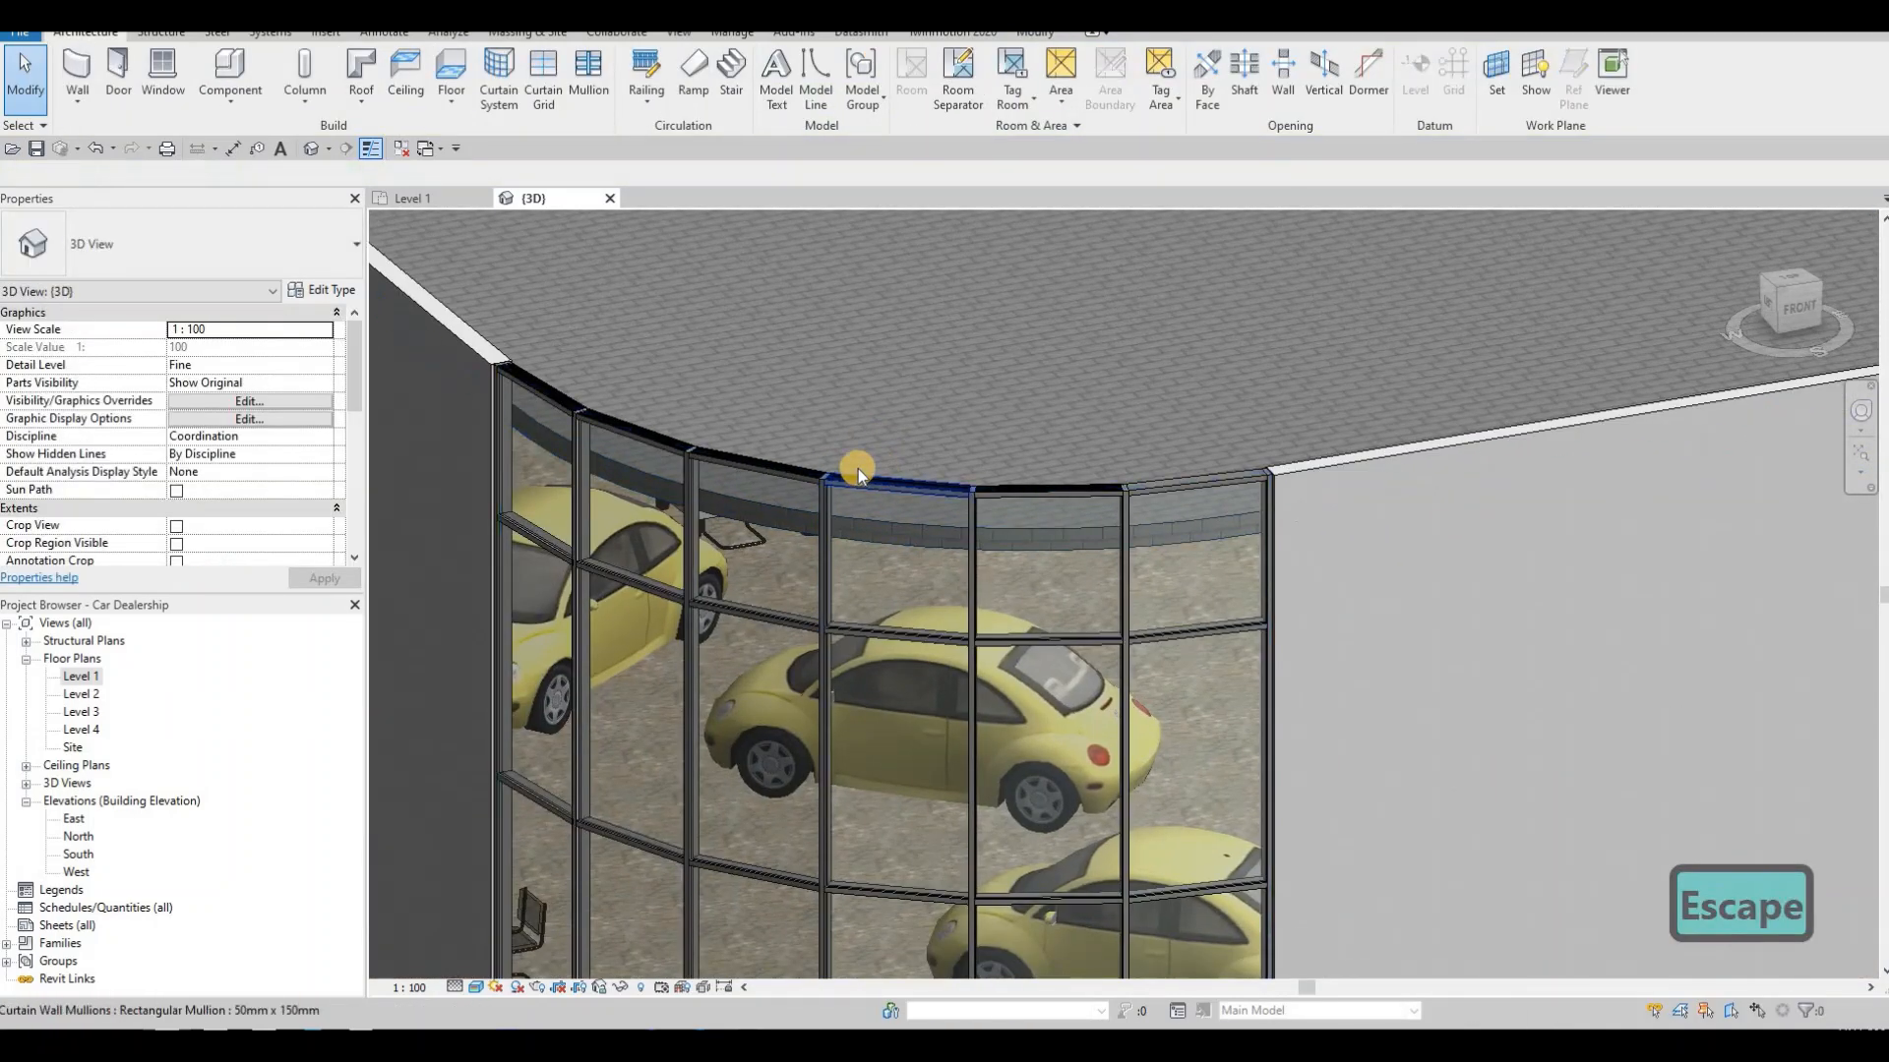
{"action": "middle_click_drag", "start_coordinate": [930, 472], "coordinate": [772, 624], "text": "shift"}
{"action": "scroll", "coordinate": [772, 624], "scroll_direction": "down", "scroll_amount": 1}
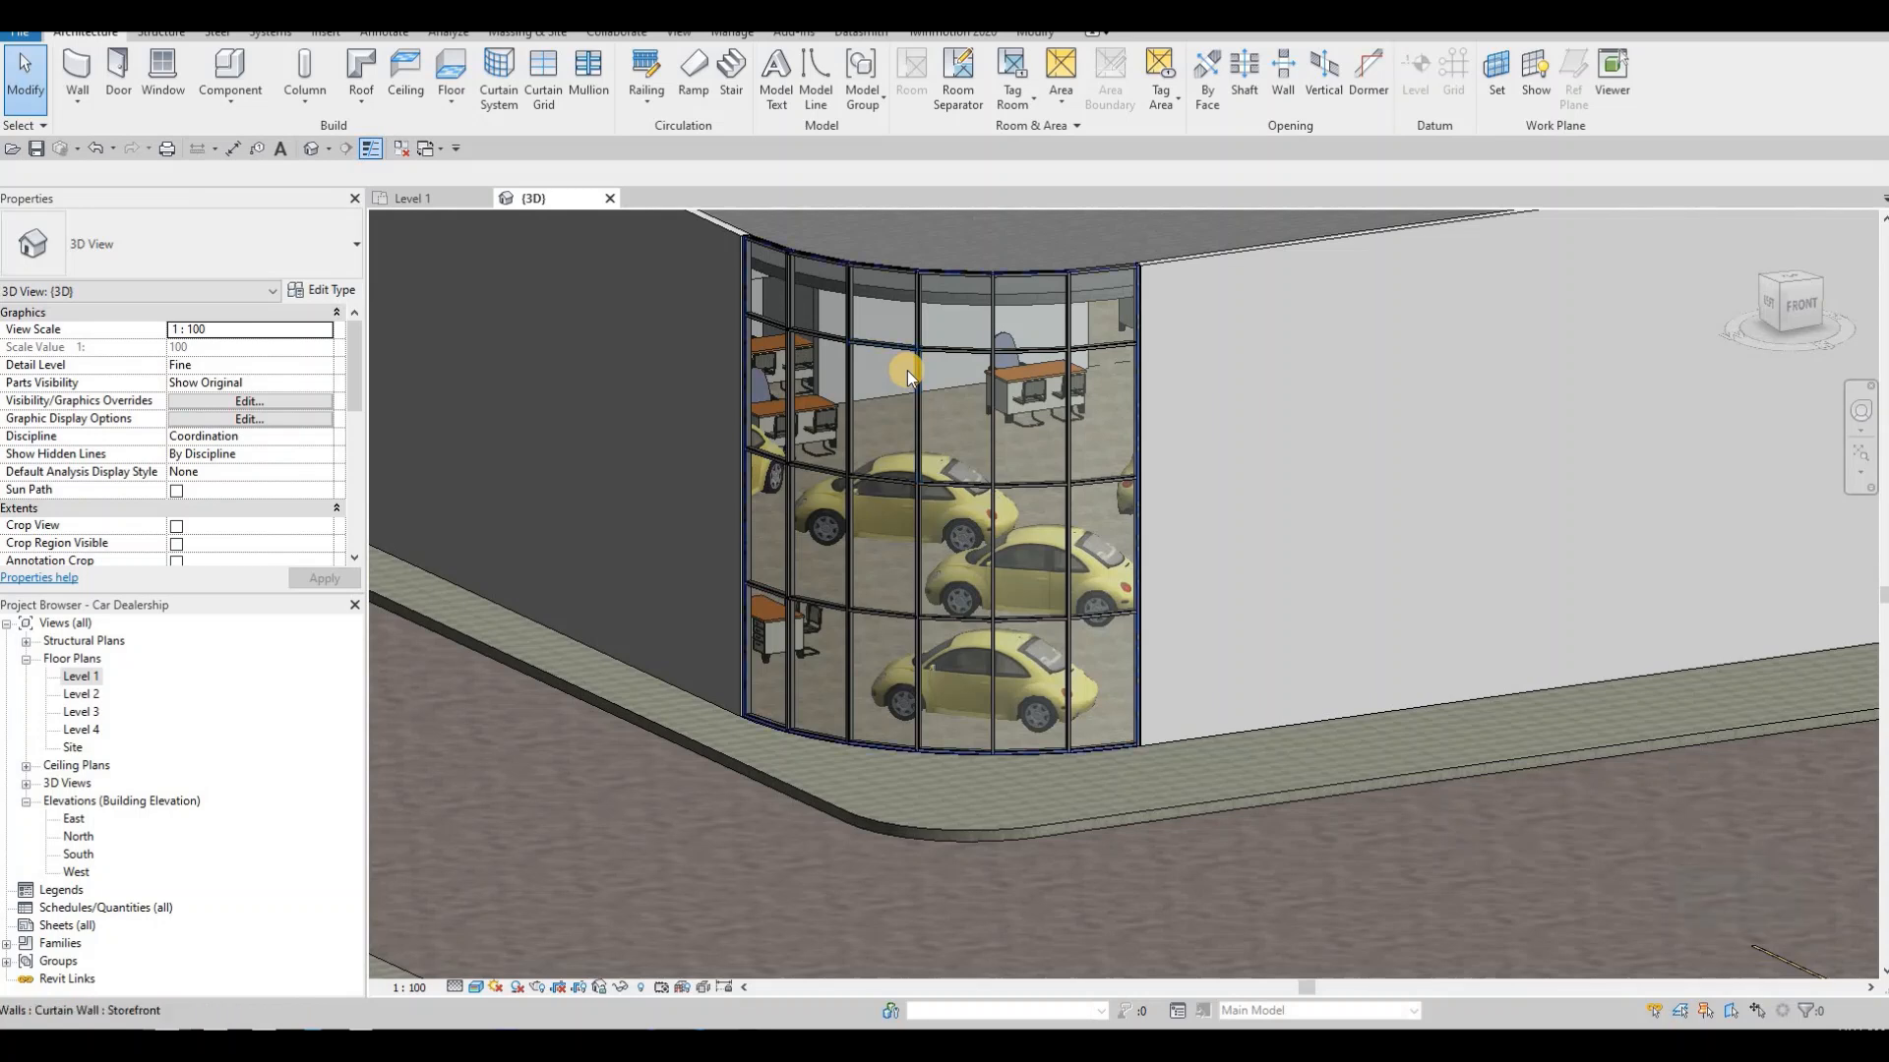
{"action": "key", "text": "ctrl+z"}
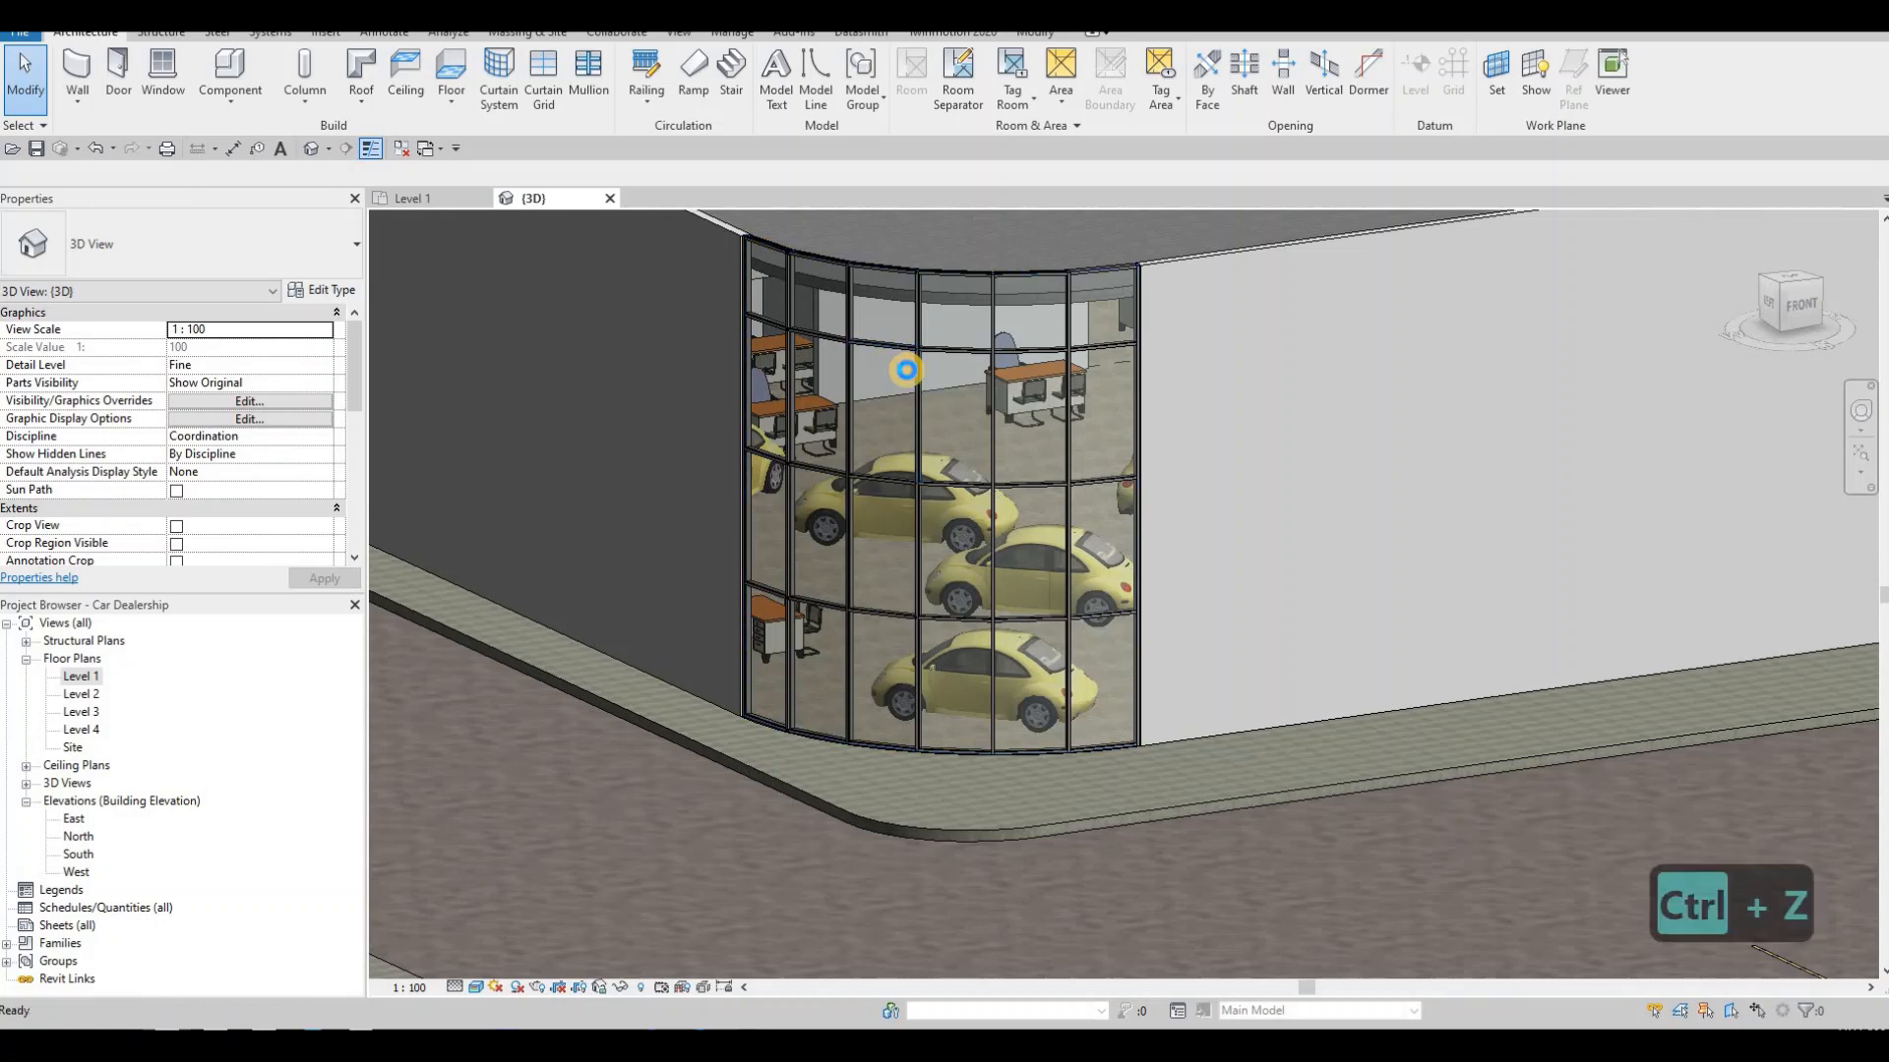
{"action": "left_click", "coordinate": [774, 277]}
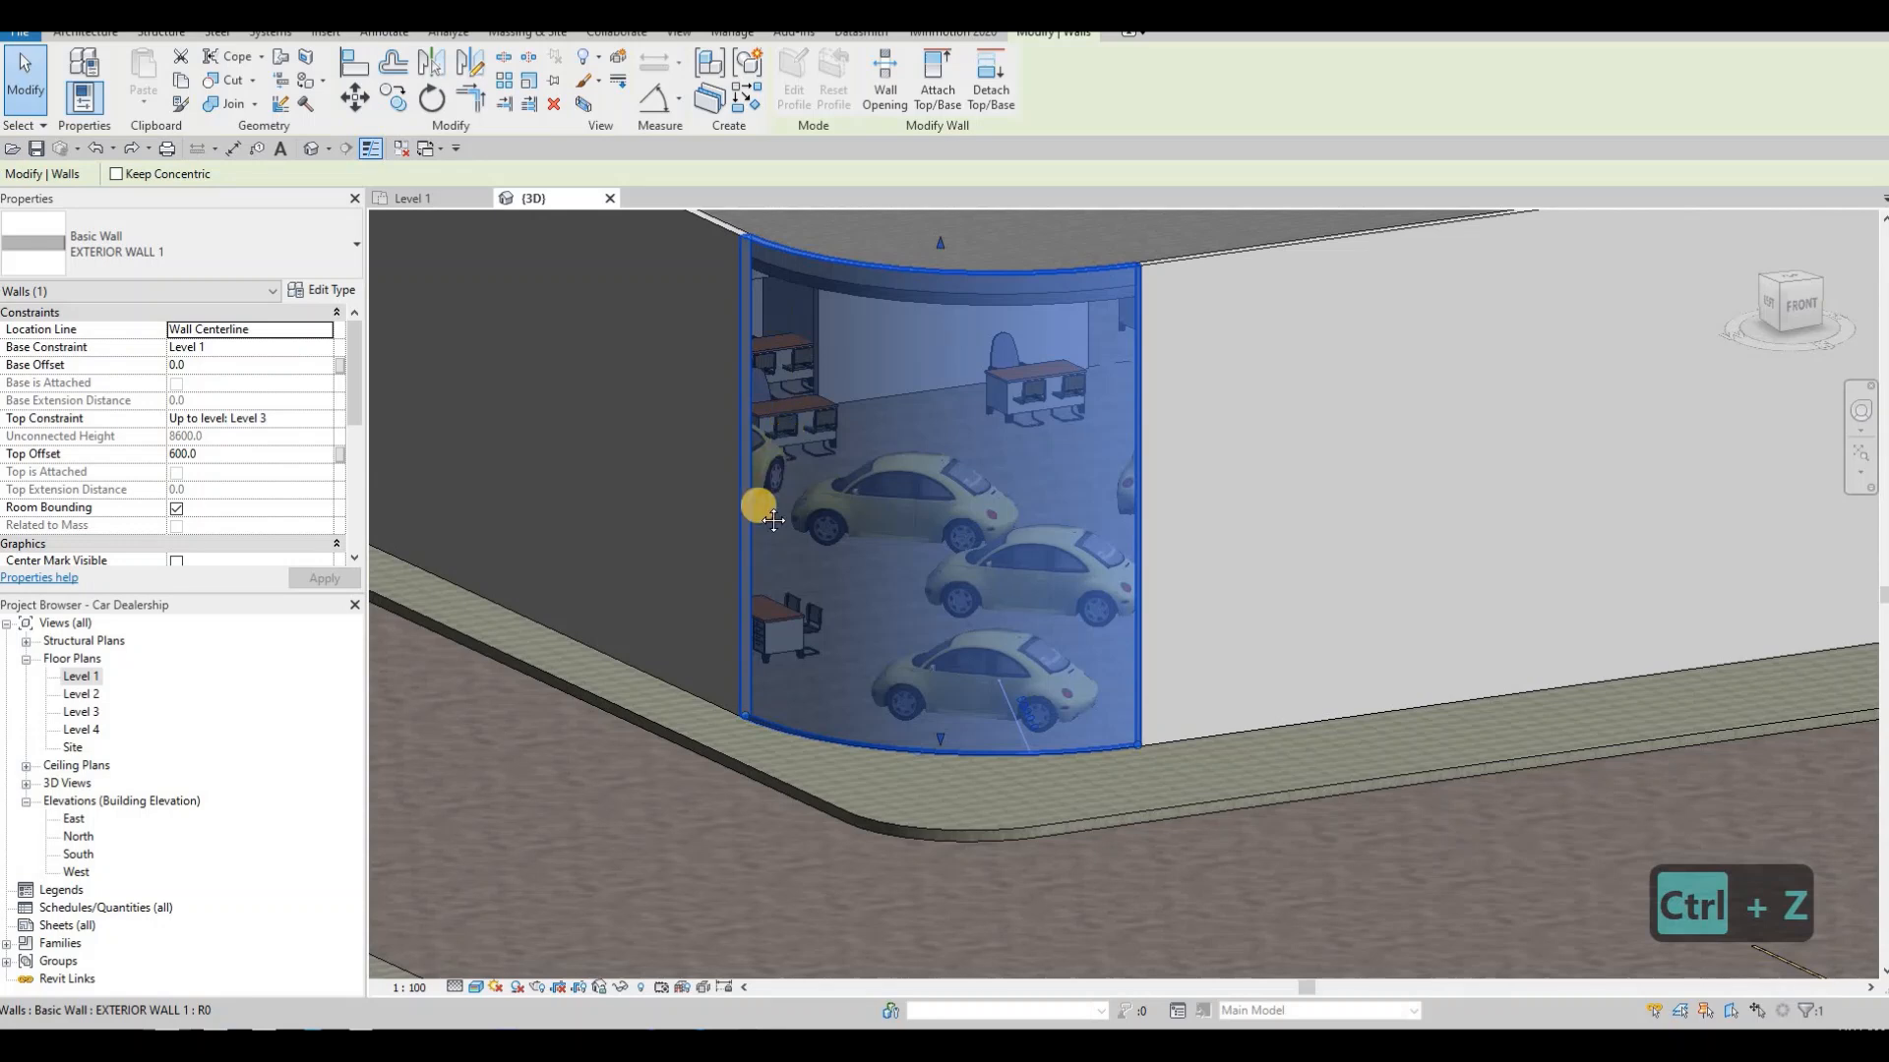
{"action": "middle_click_drag", "start_coordinate": [806, 431], "coordinate": [772, 508]}
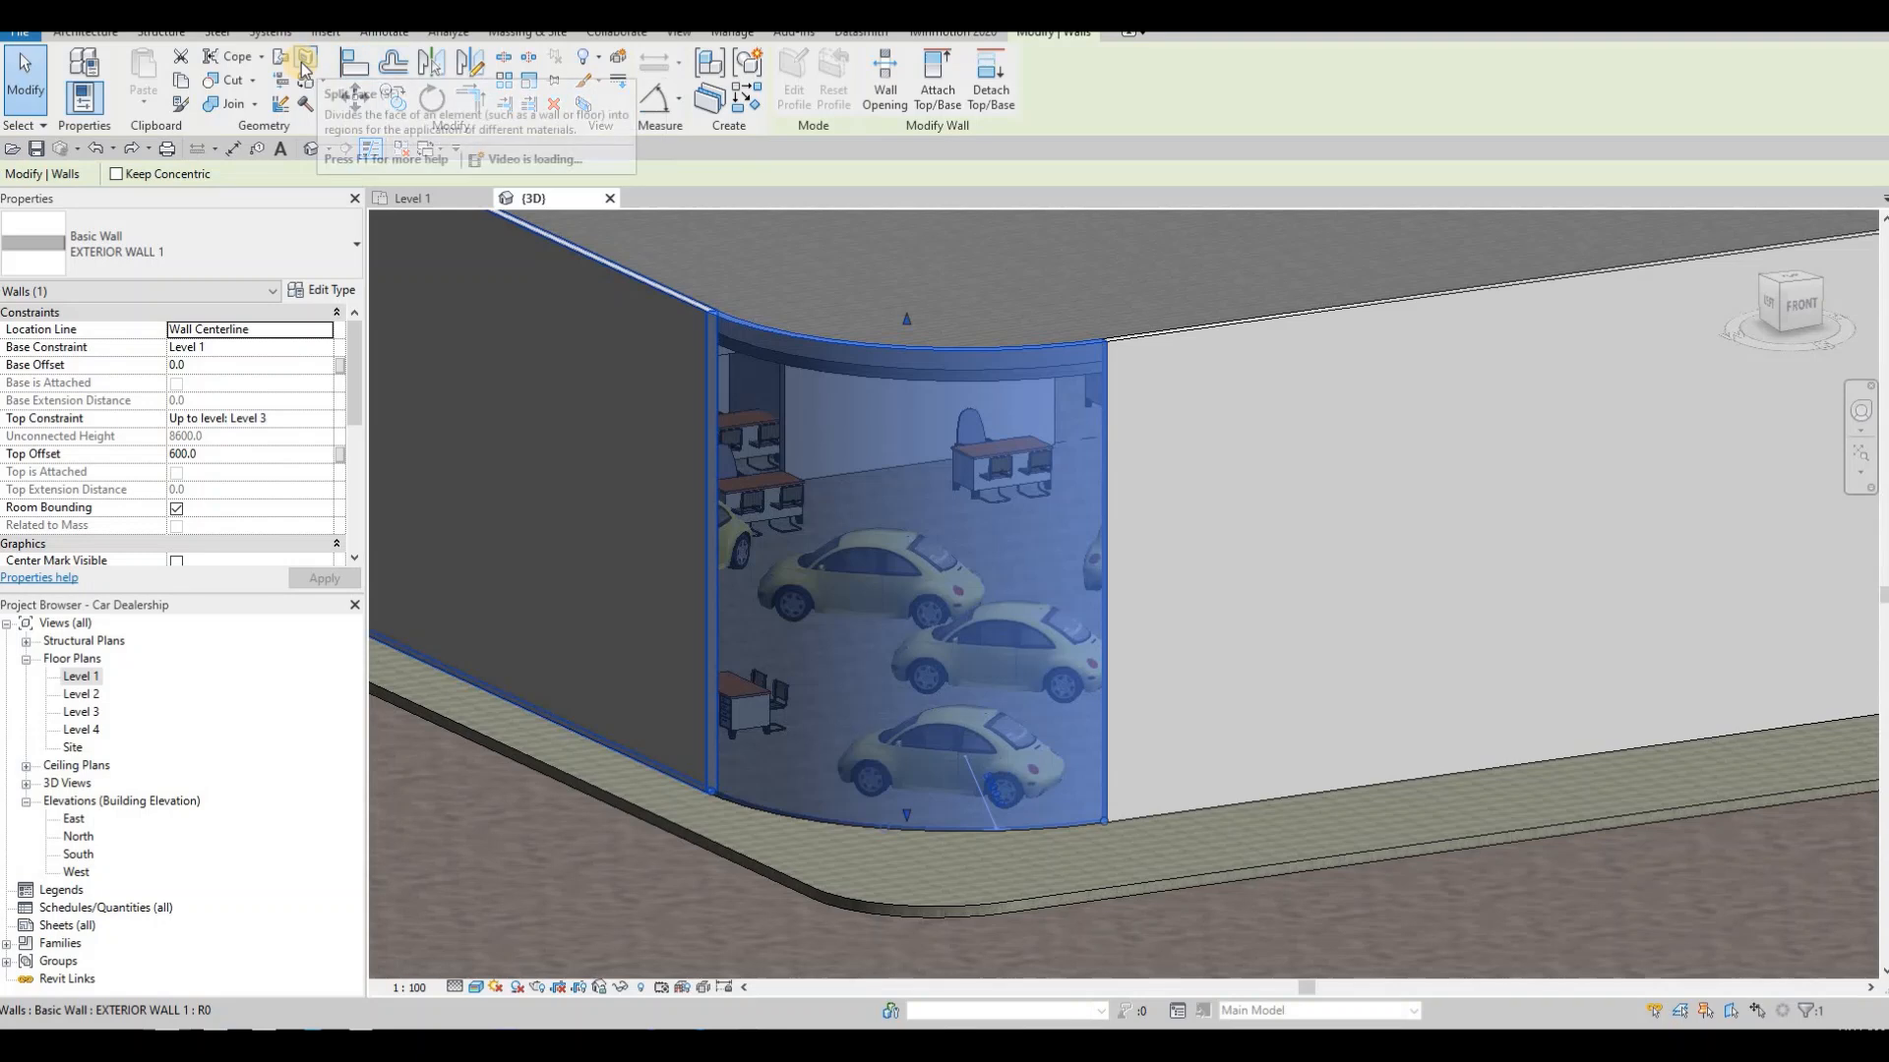
{"action": "left_click", "coordinate": [438, 137]}
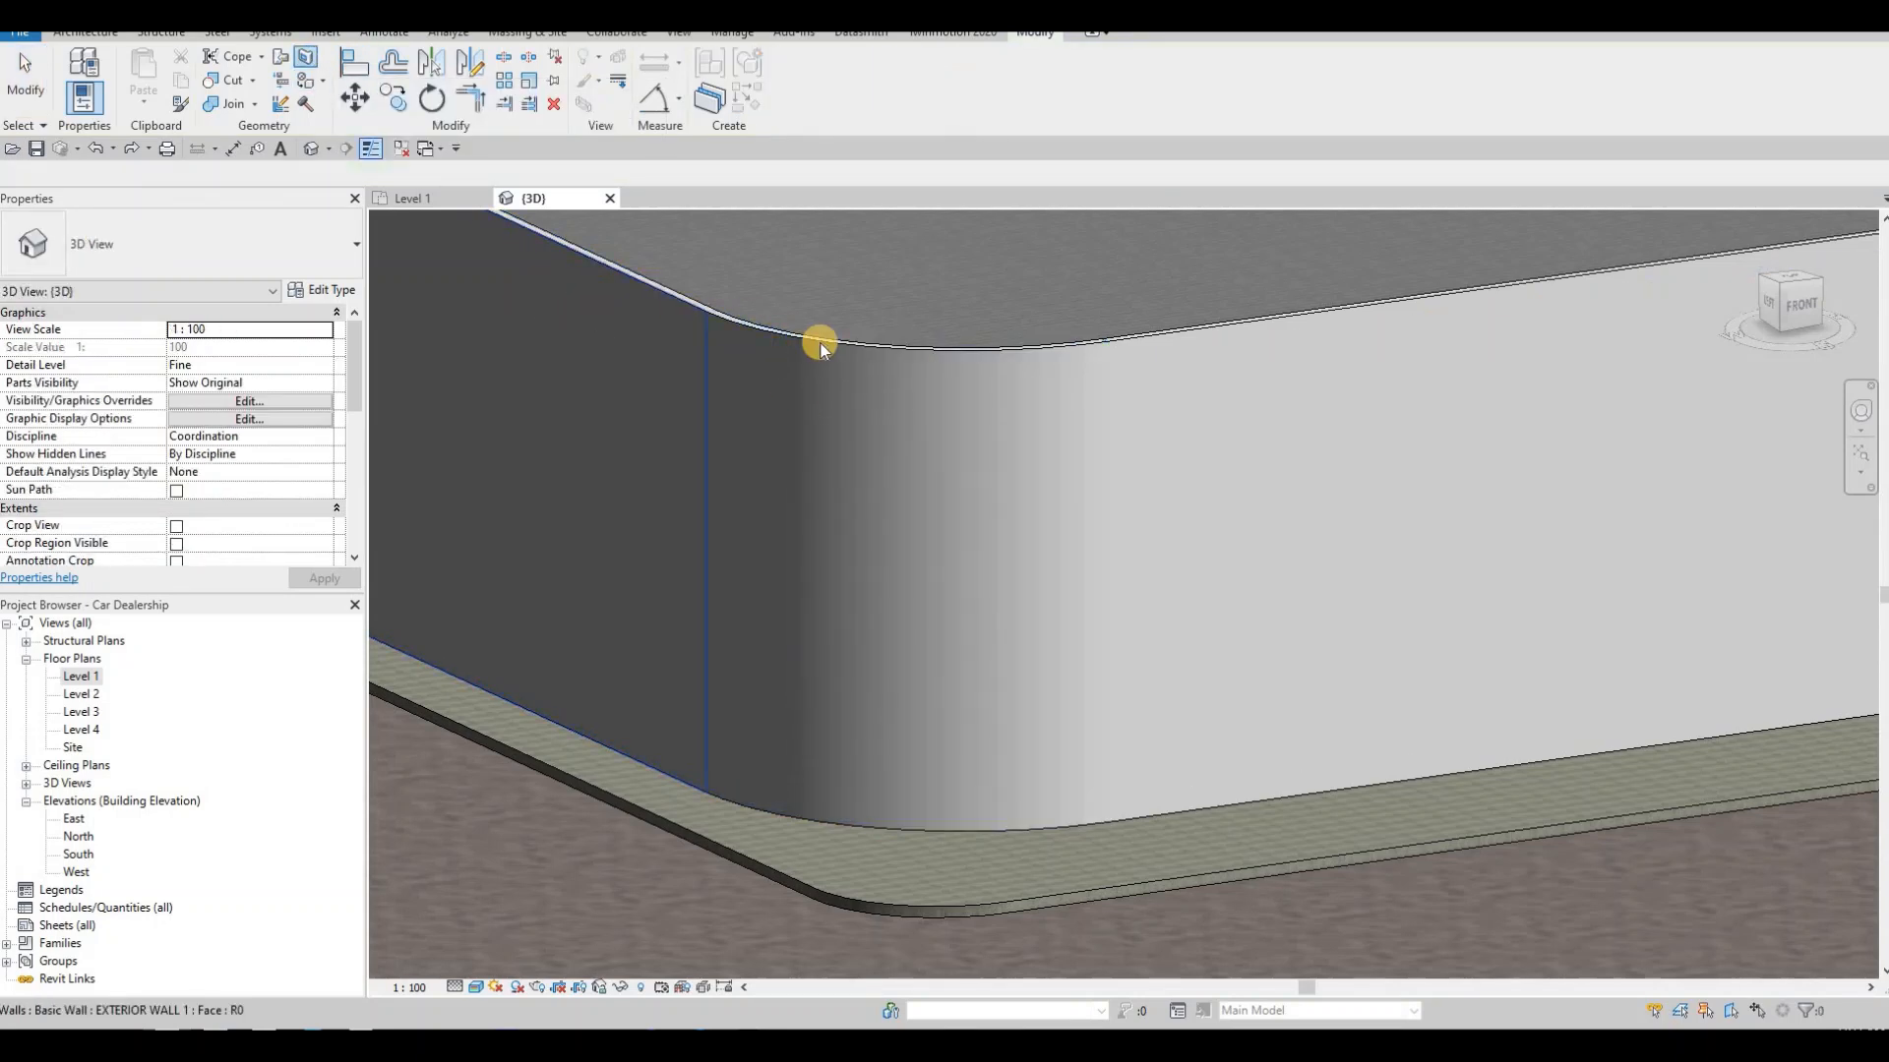
{"action": "key", "text": "Escape"}
{"action": "key", "text": "Escape"}
{"action": "key", "text": "Escape"}
- Lower the top of the curved southwest corner wall below the roof edge, to a top offset of about -721
{"action": "left_click", "coordinate": [871, 356]}
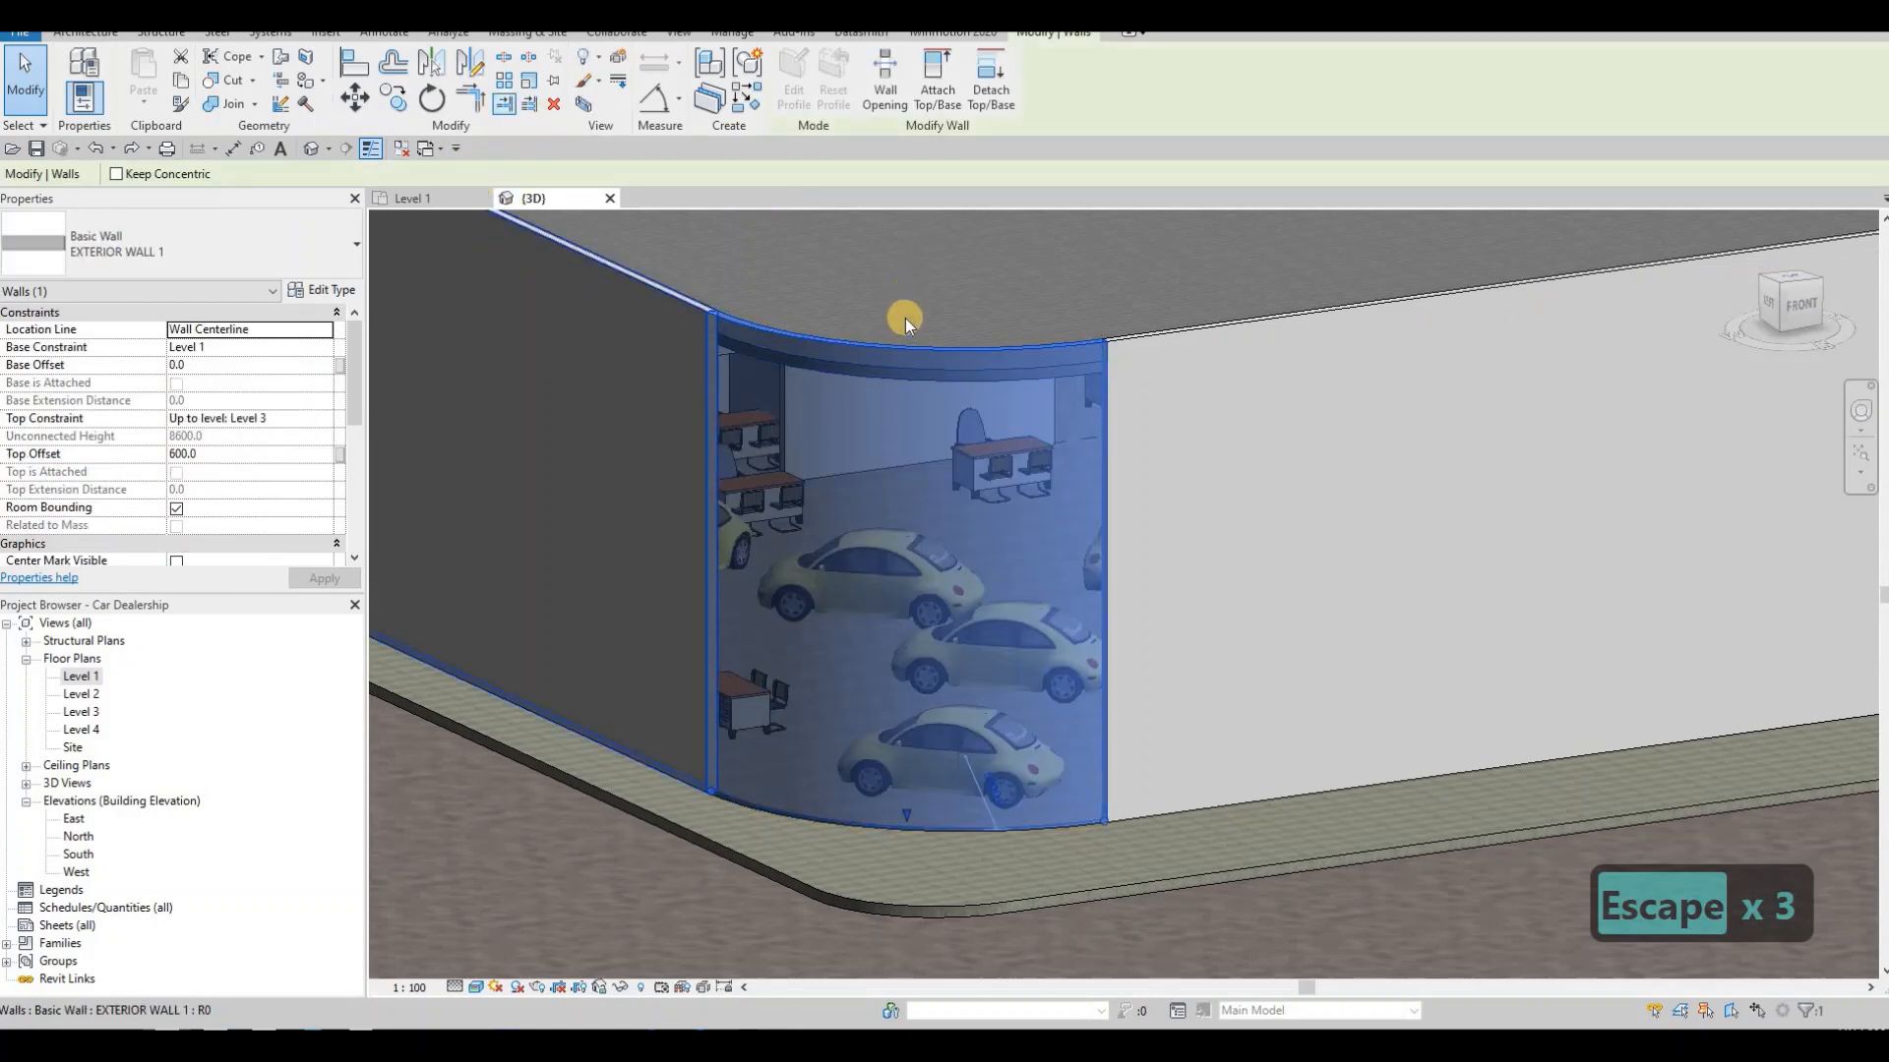
{"action": "left_click_drag", "start_coordinate": [905, 317], "coordinate": [901, 401]}
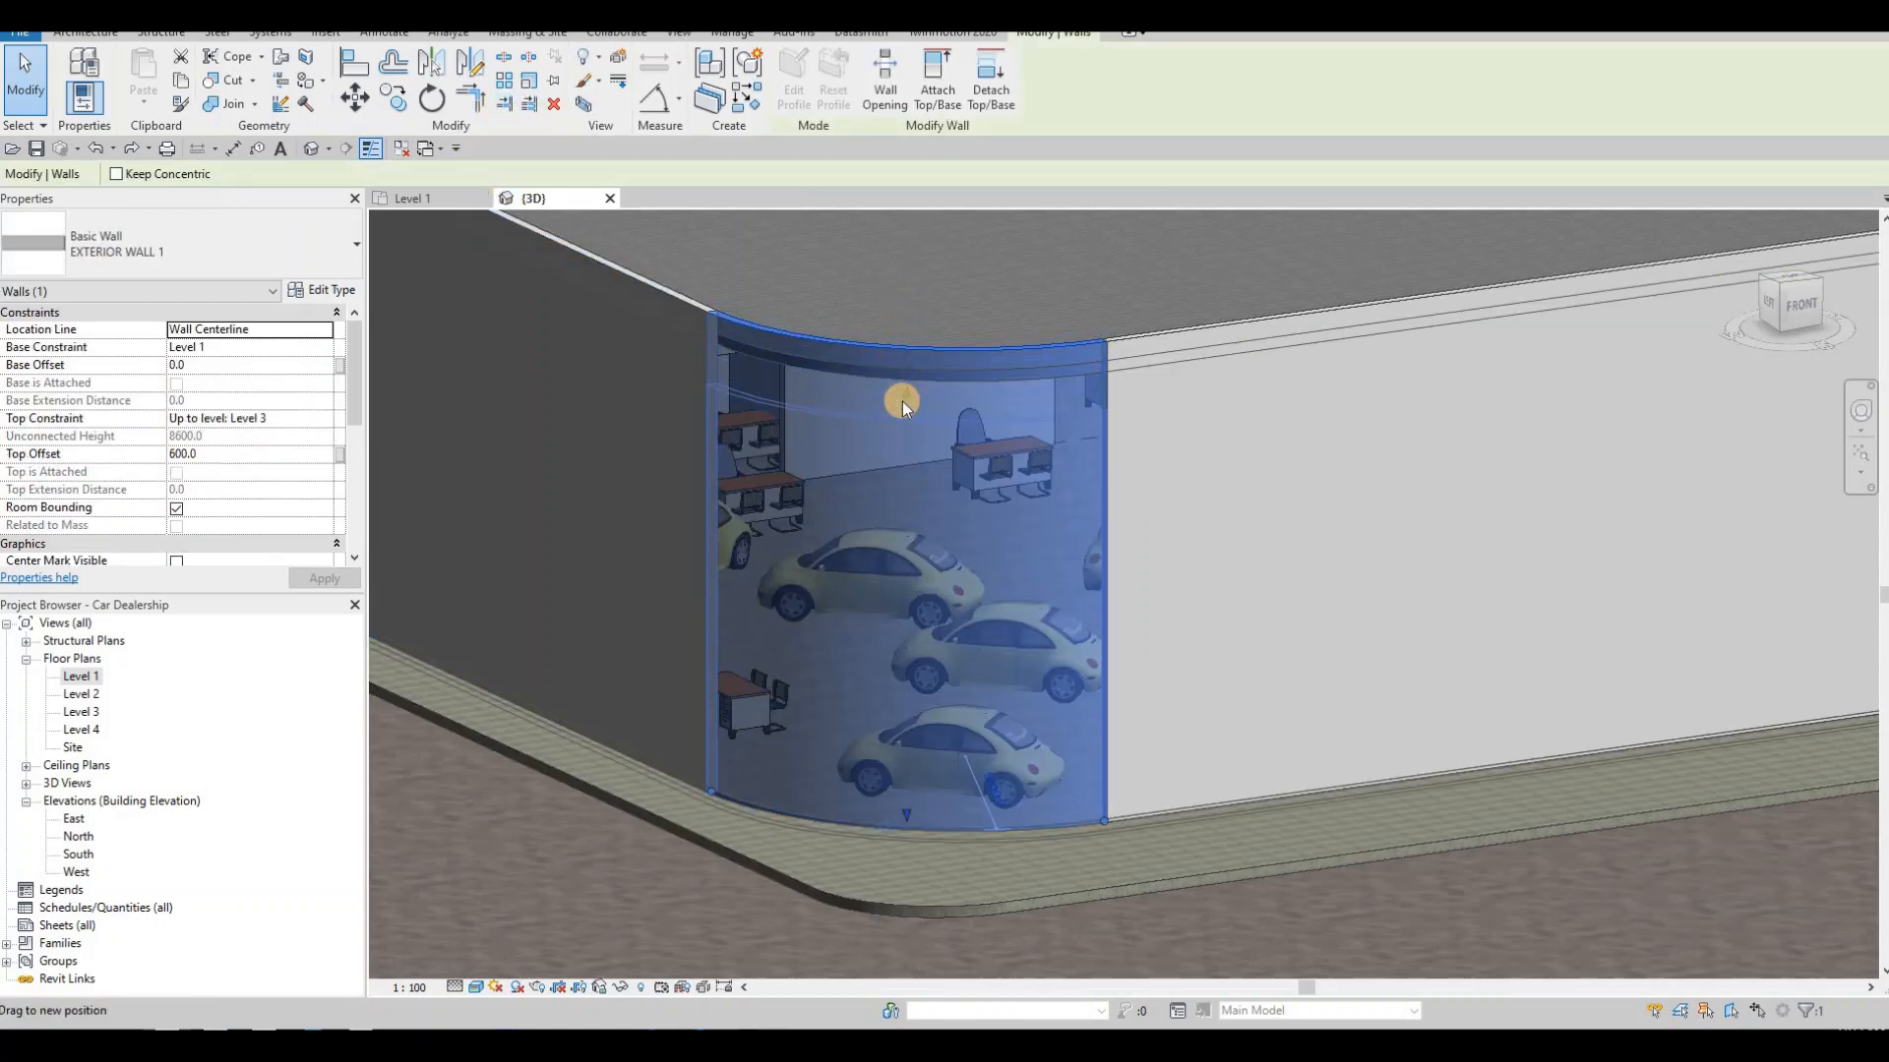
{"action": "key", "text": "Escape"}
{"action": "key", "text": "Escape"}
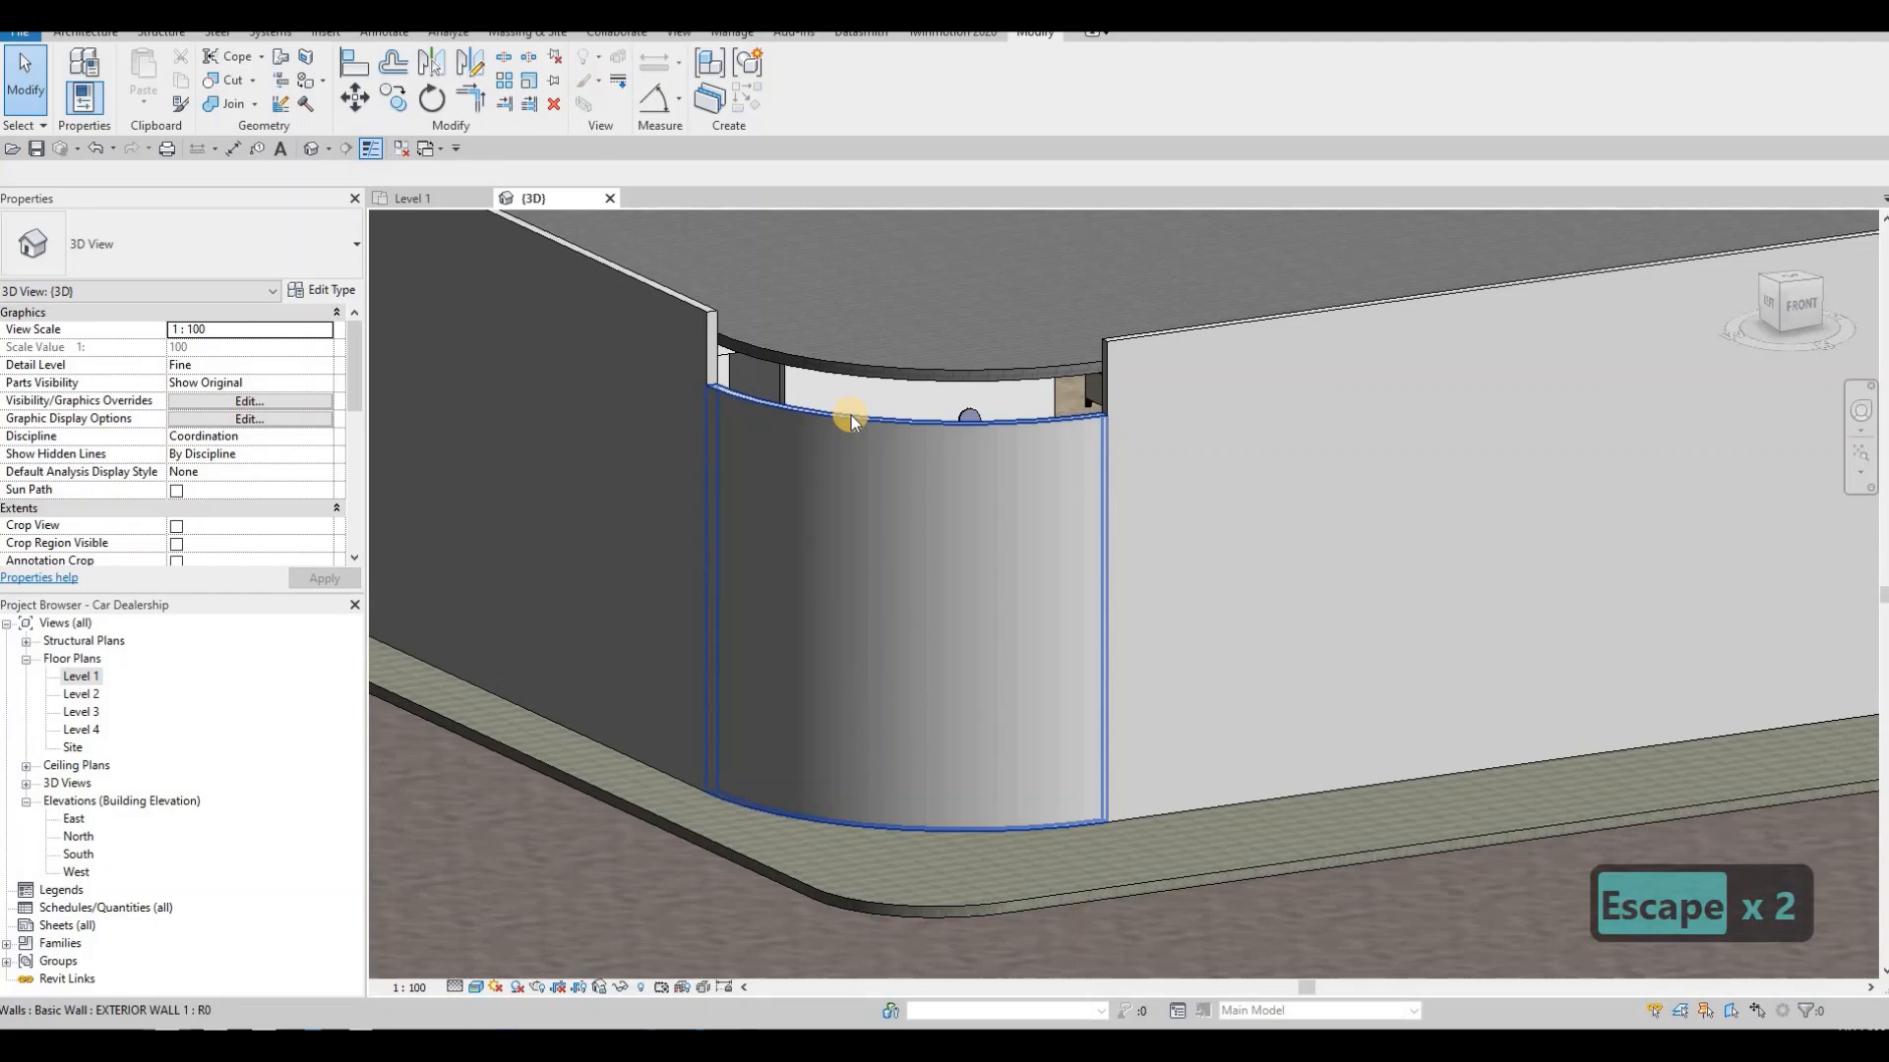
- Set the top offset of the curved southwest corner wall at grid 1 to -700 in the Level 1 plan and check it in 3D
{"action": "double_click", "coordinate": [78, 677]}
{"action": "scroll", "coordinate": [885, 591], "scroll_direction": "up", "scroll_amount": 5}
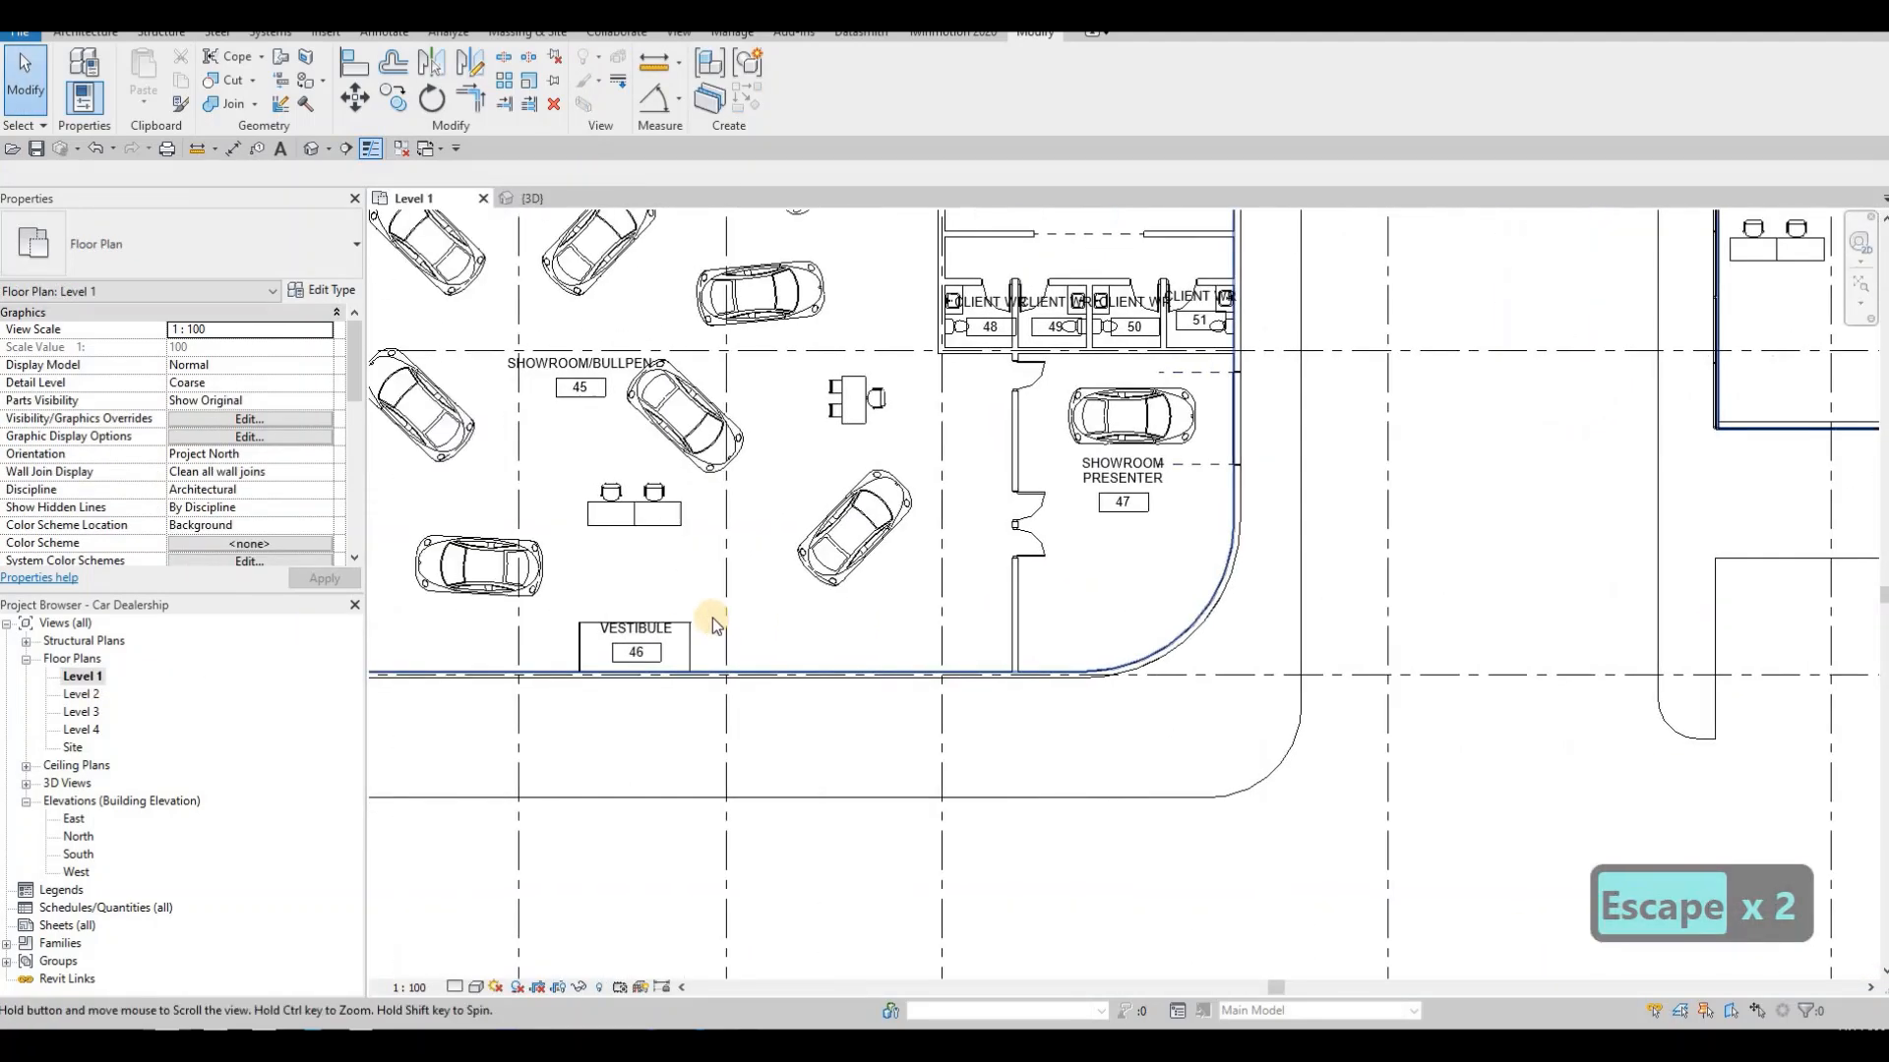
{"action": "scroll", "coordinate": [712, 620], "scroll_direction": "down", "scroll_amount": 3}
{"action": "key", "text": "Tab"}
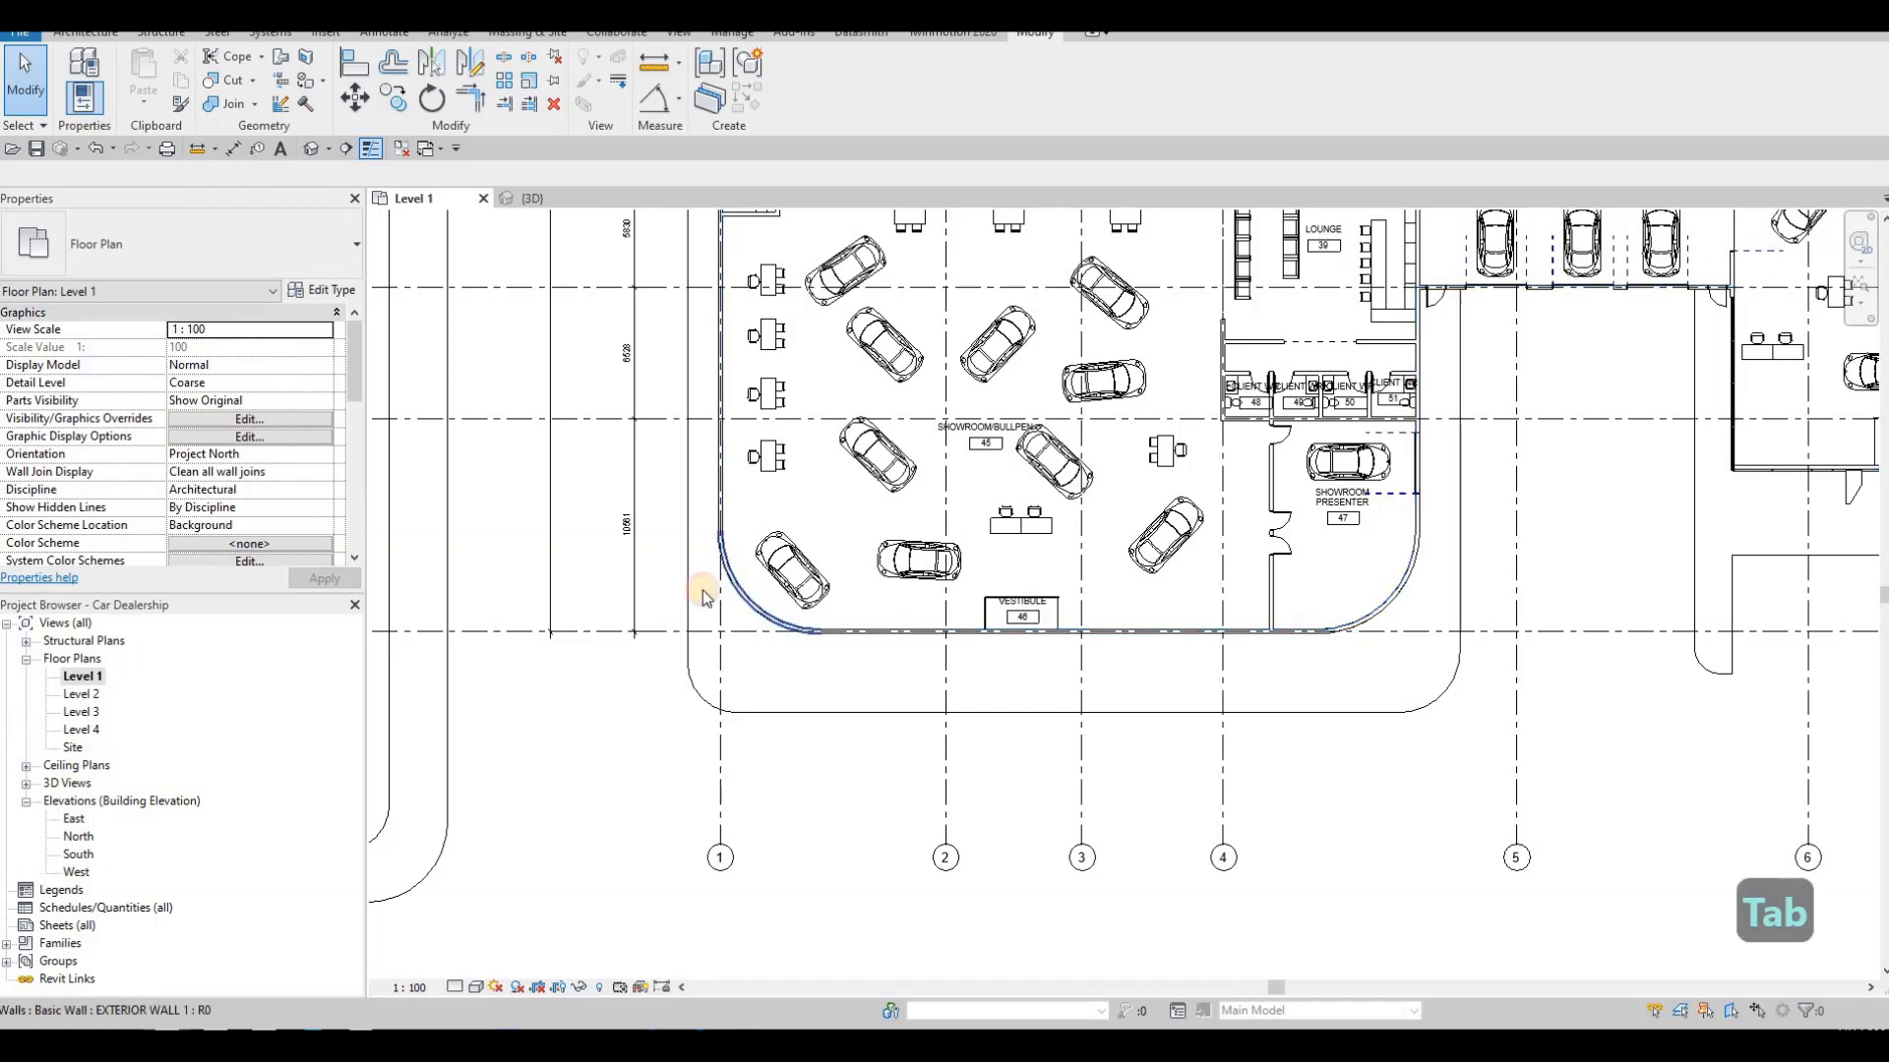
{"action": "left_click", "coordinate": [704, 595]}
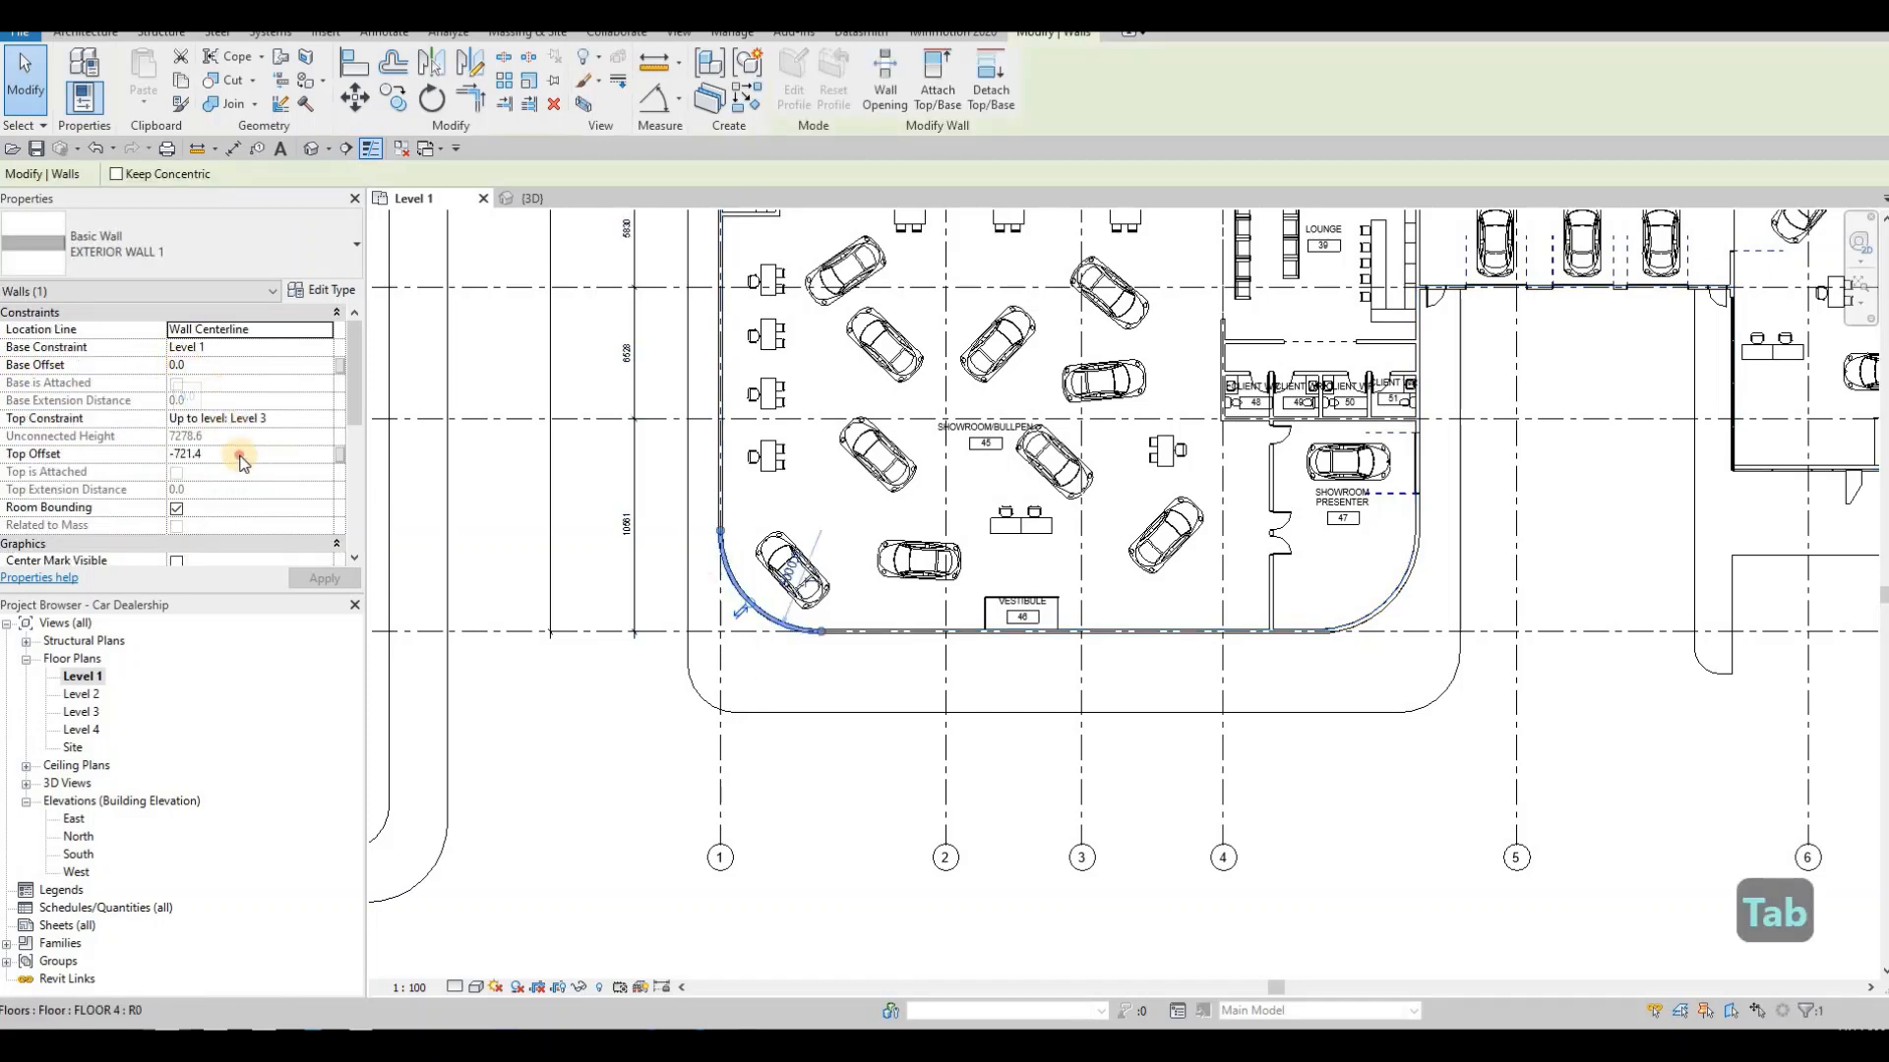
{"action": "type", "text": "-"}
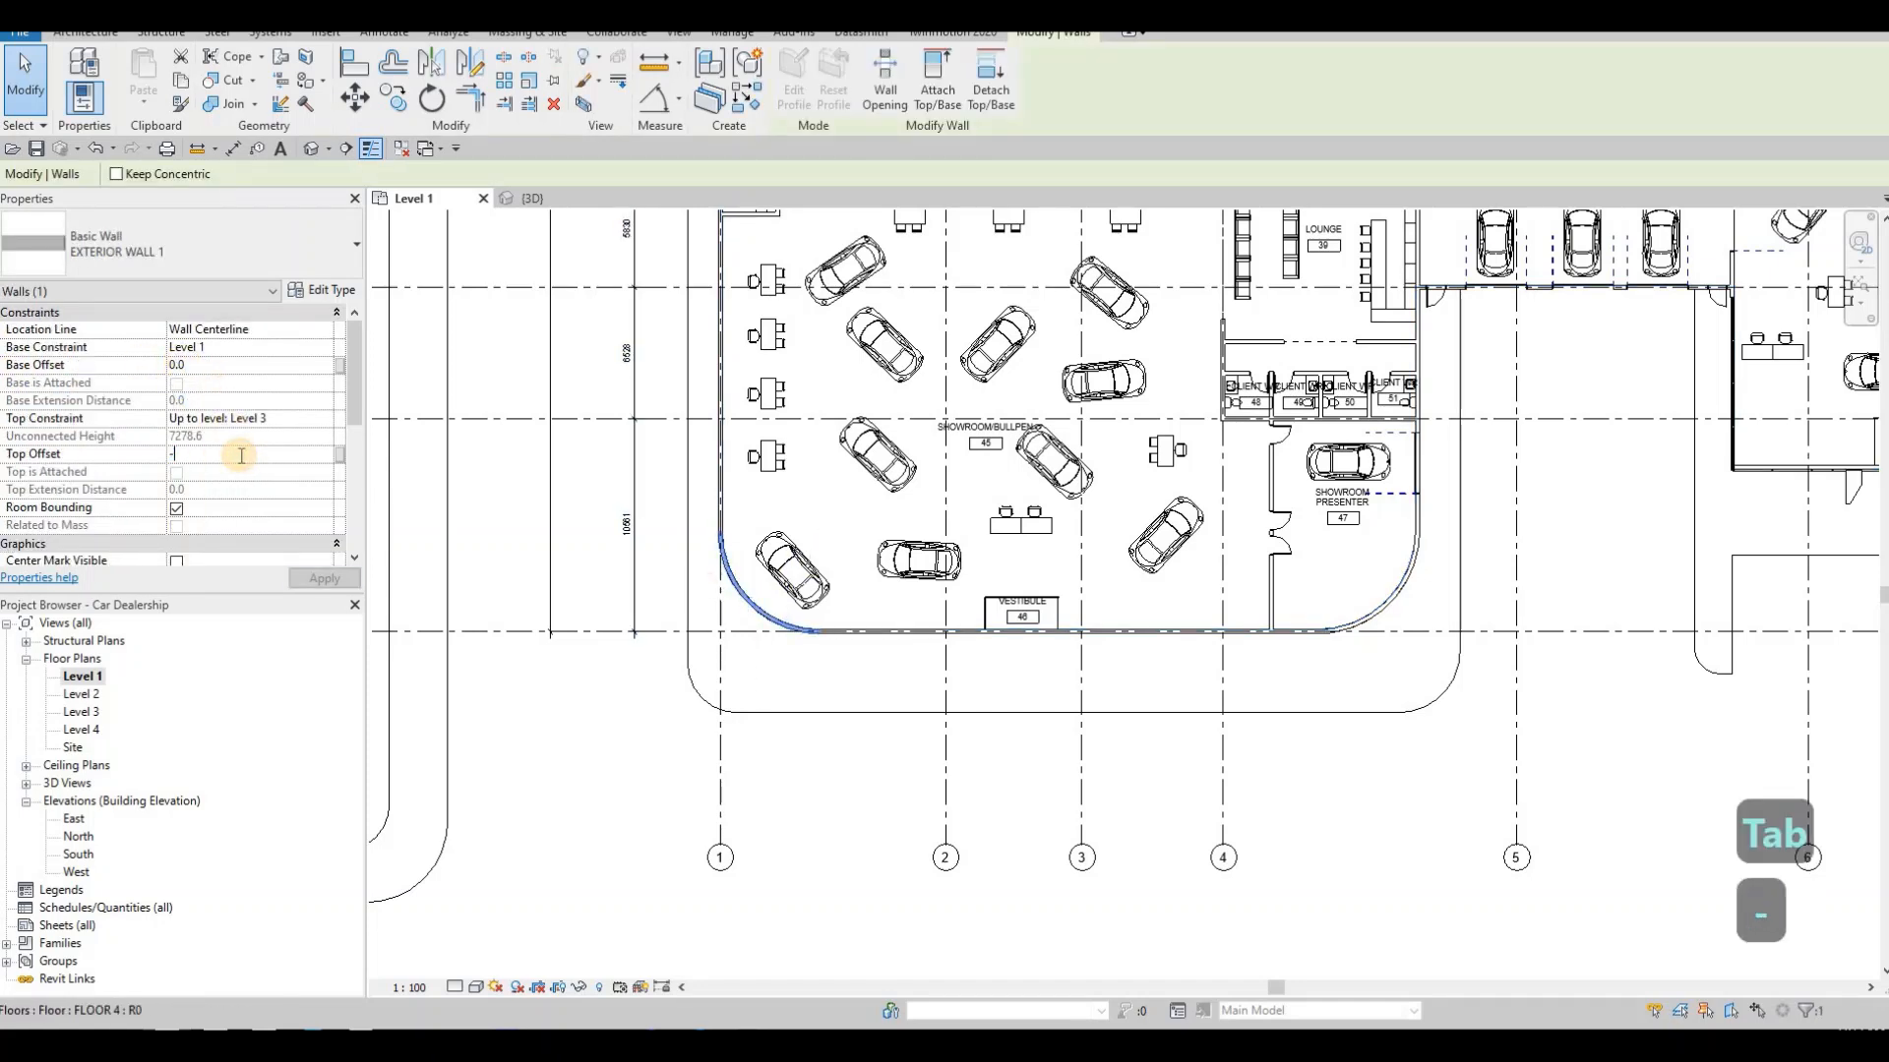
{"action": "type", "text": "700"}
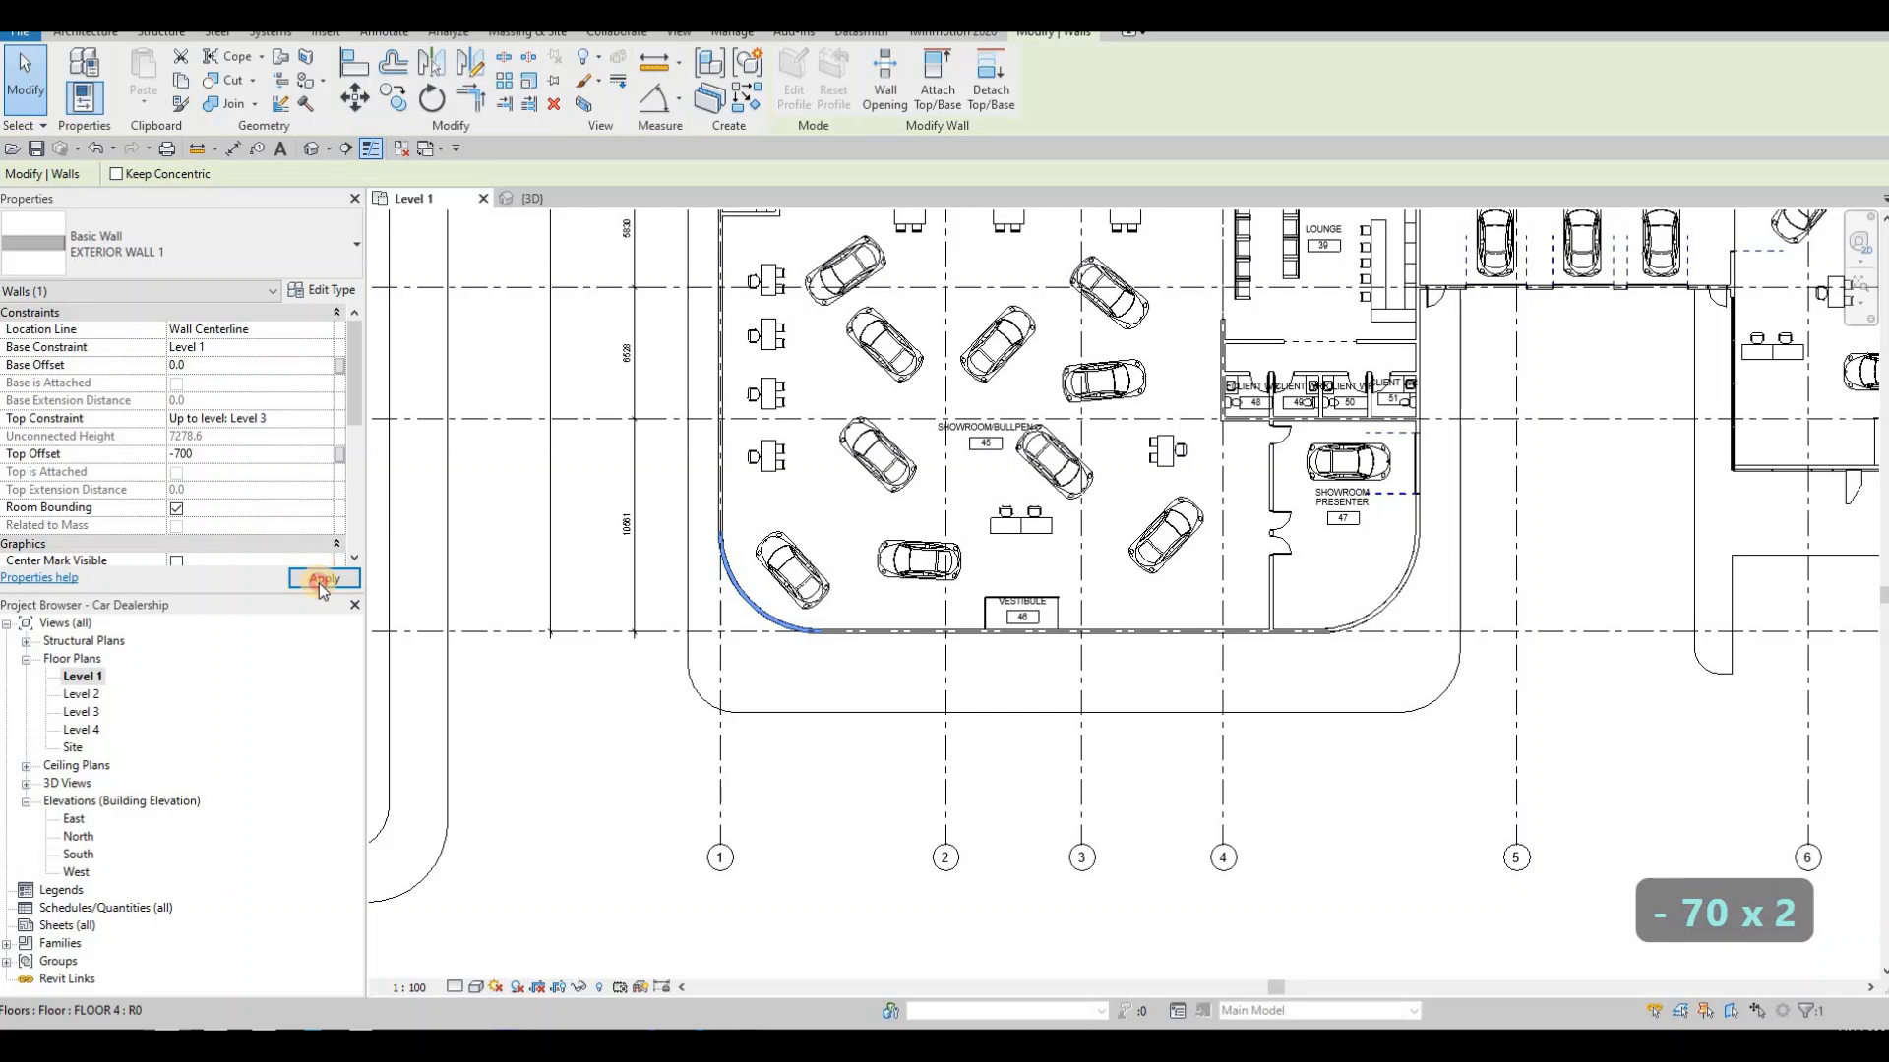
{"action": "left_click", "coordinate": [536, 200]}
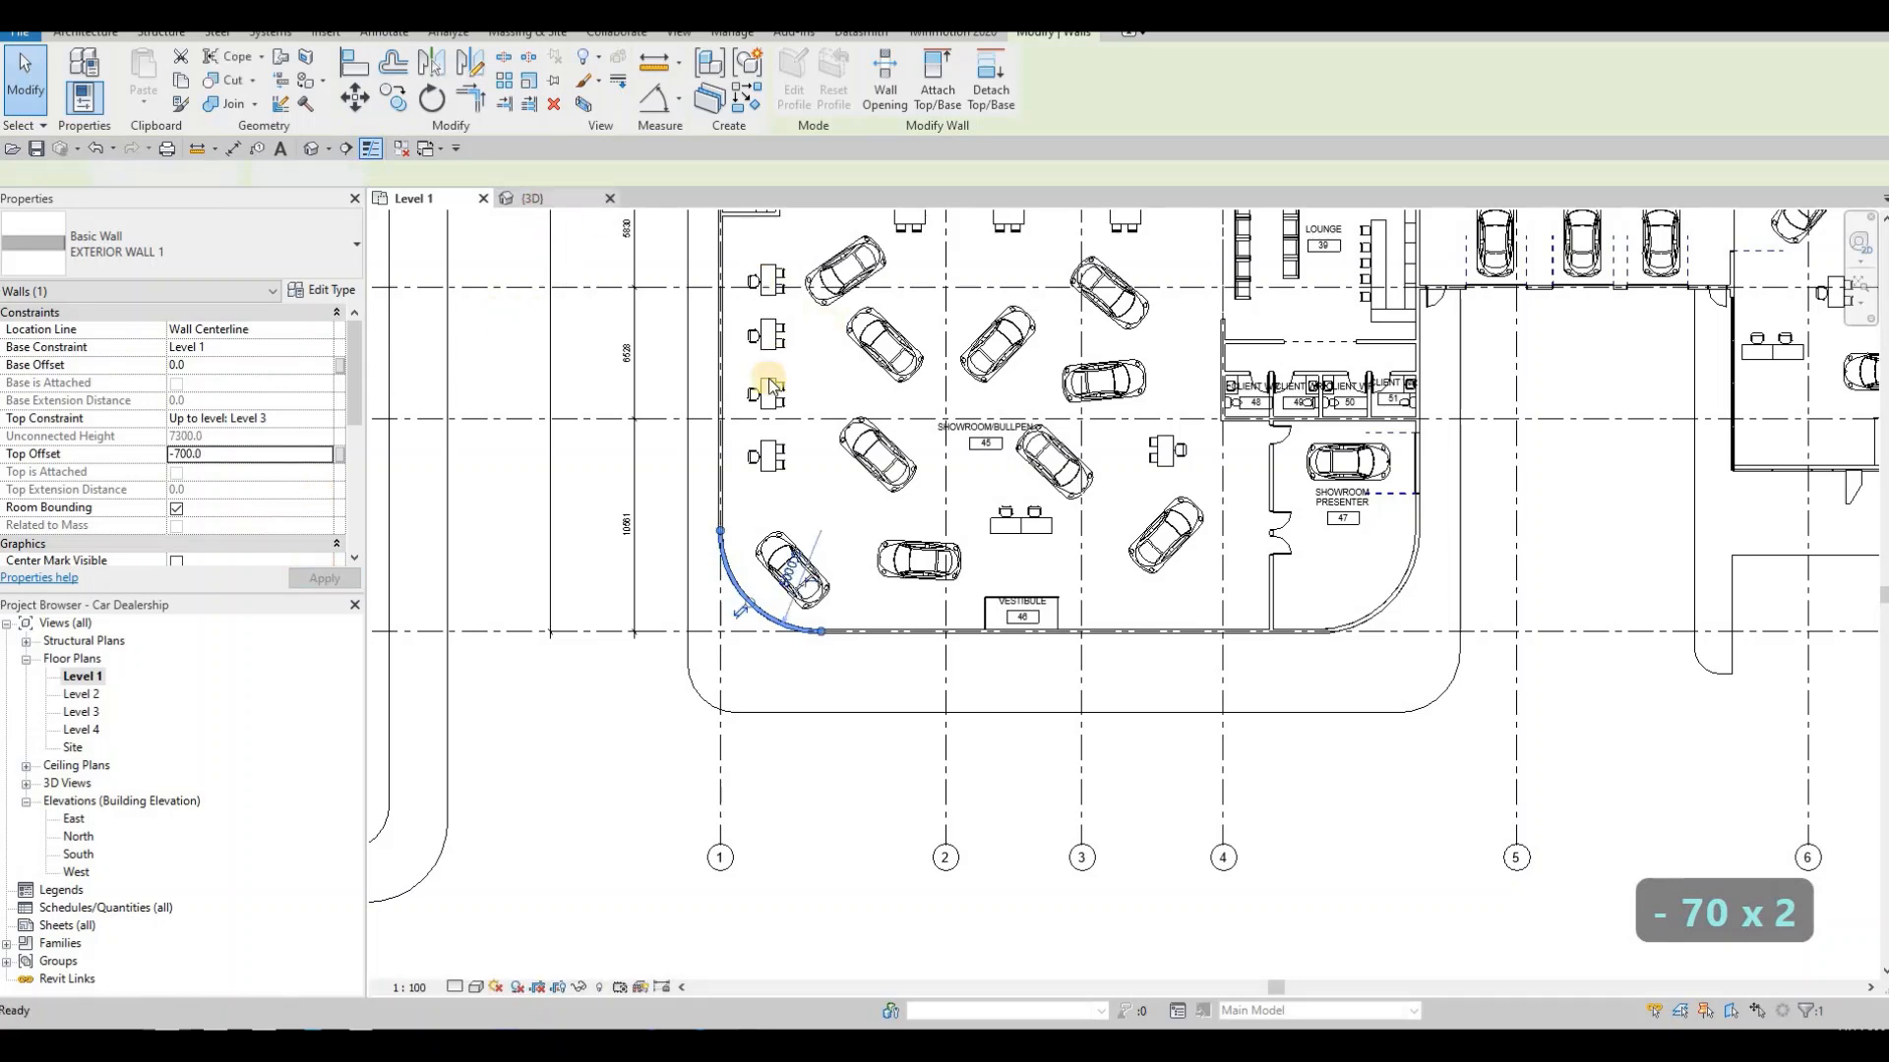
{"action": "key", "text": "Escape"}
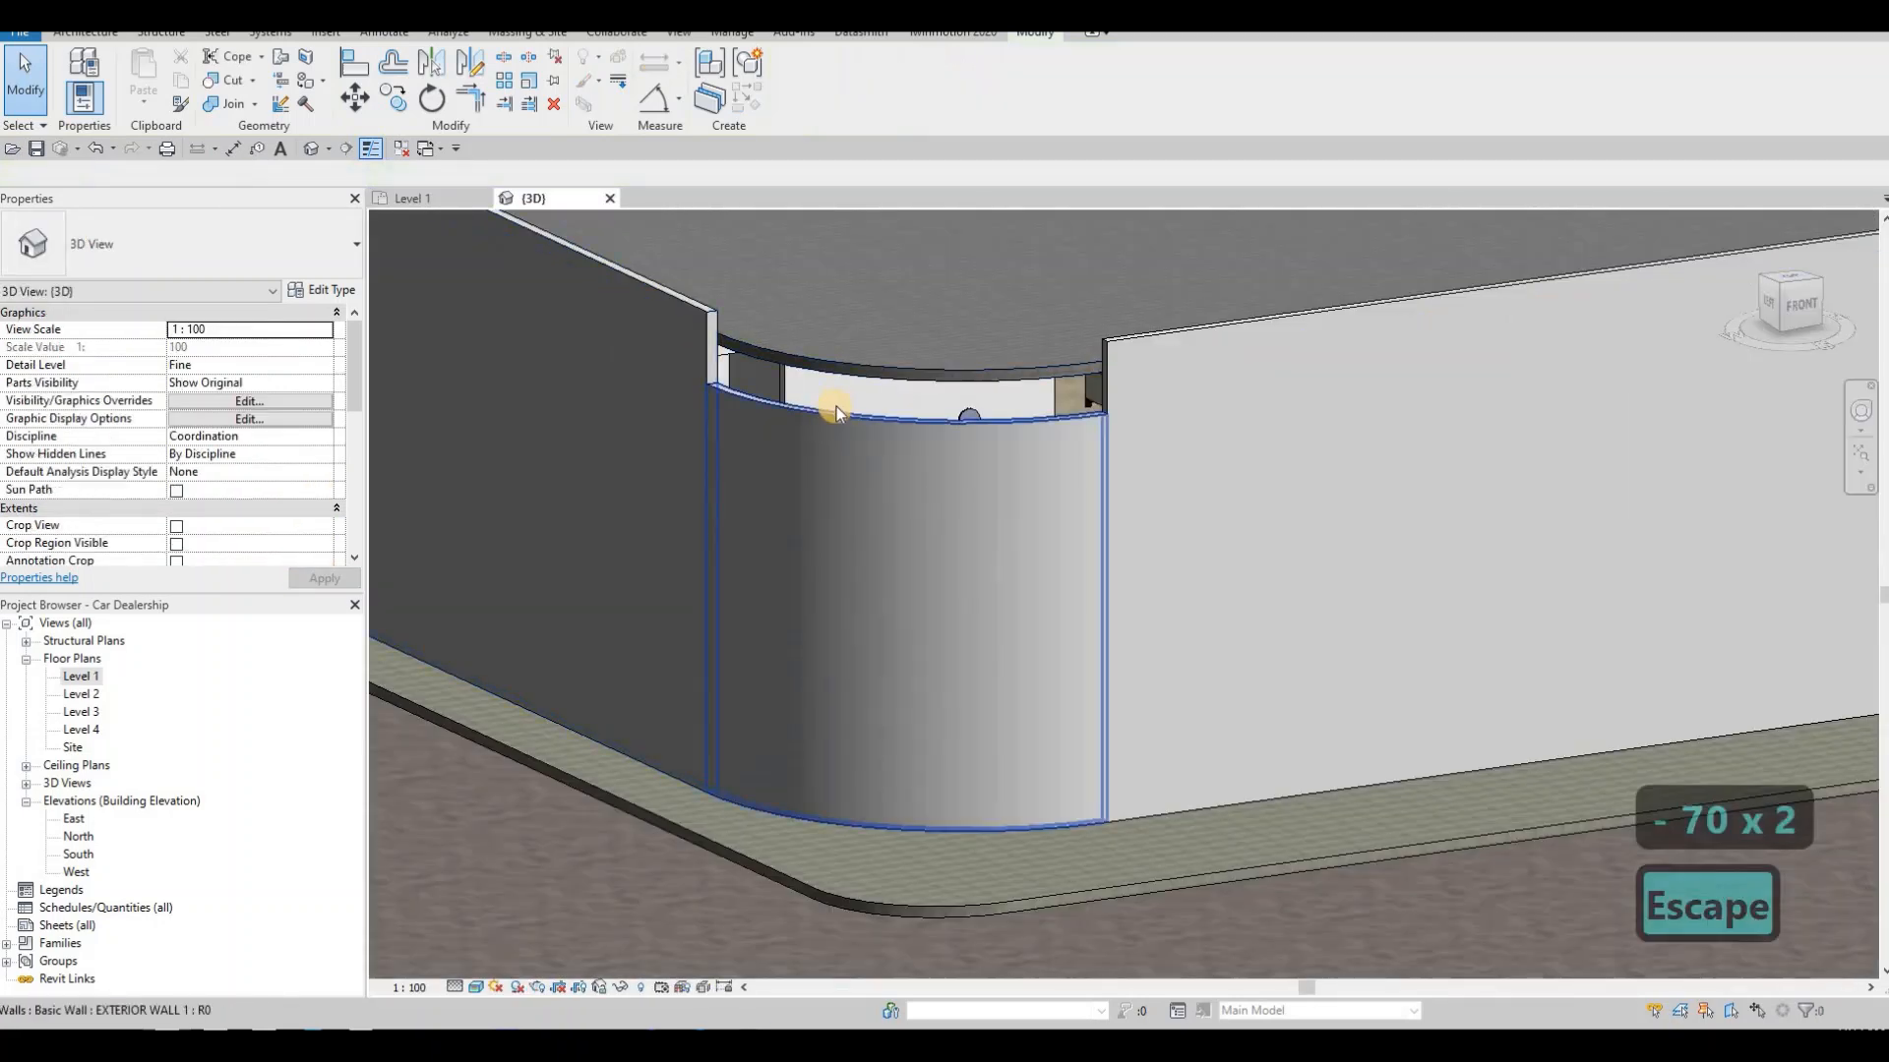
- In the Level 1 plan, set the top offset of the curved southeast corner wall beside Showroom Presenter 47 to -700
{"action": "double_click", "coordinate": [76, 678]}
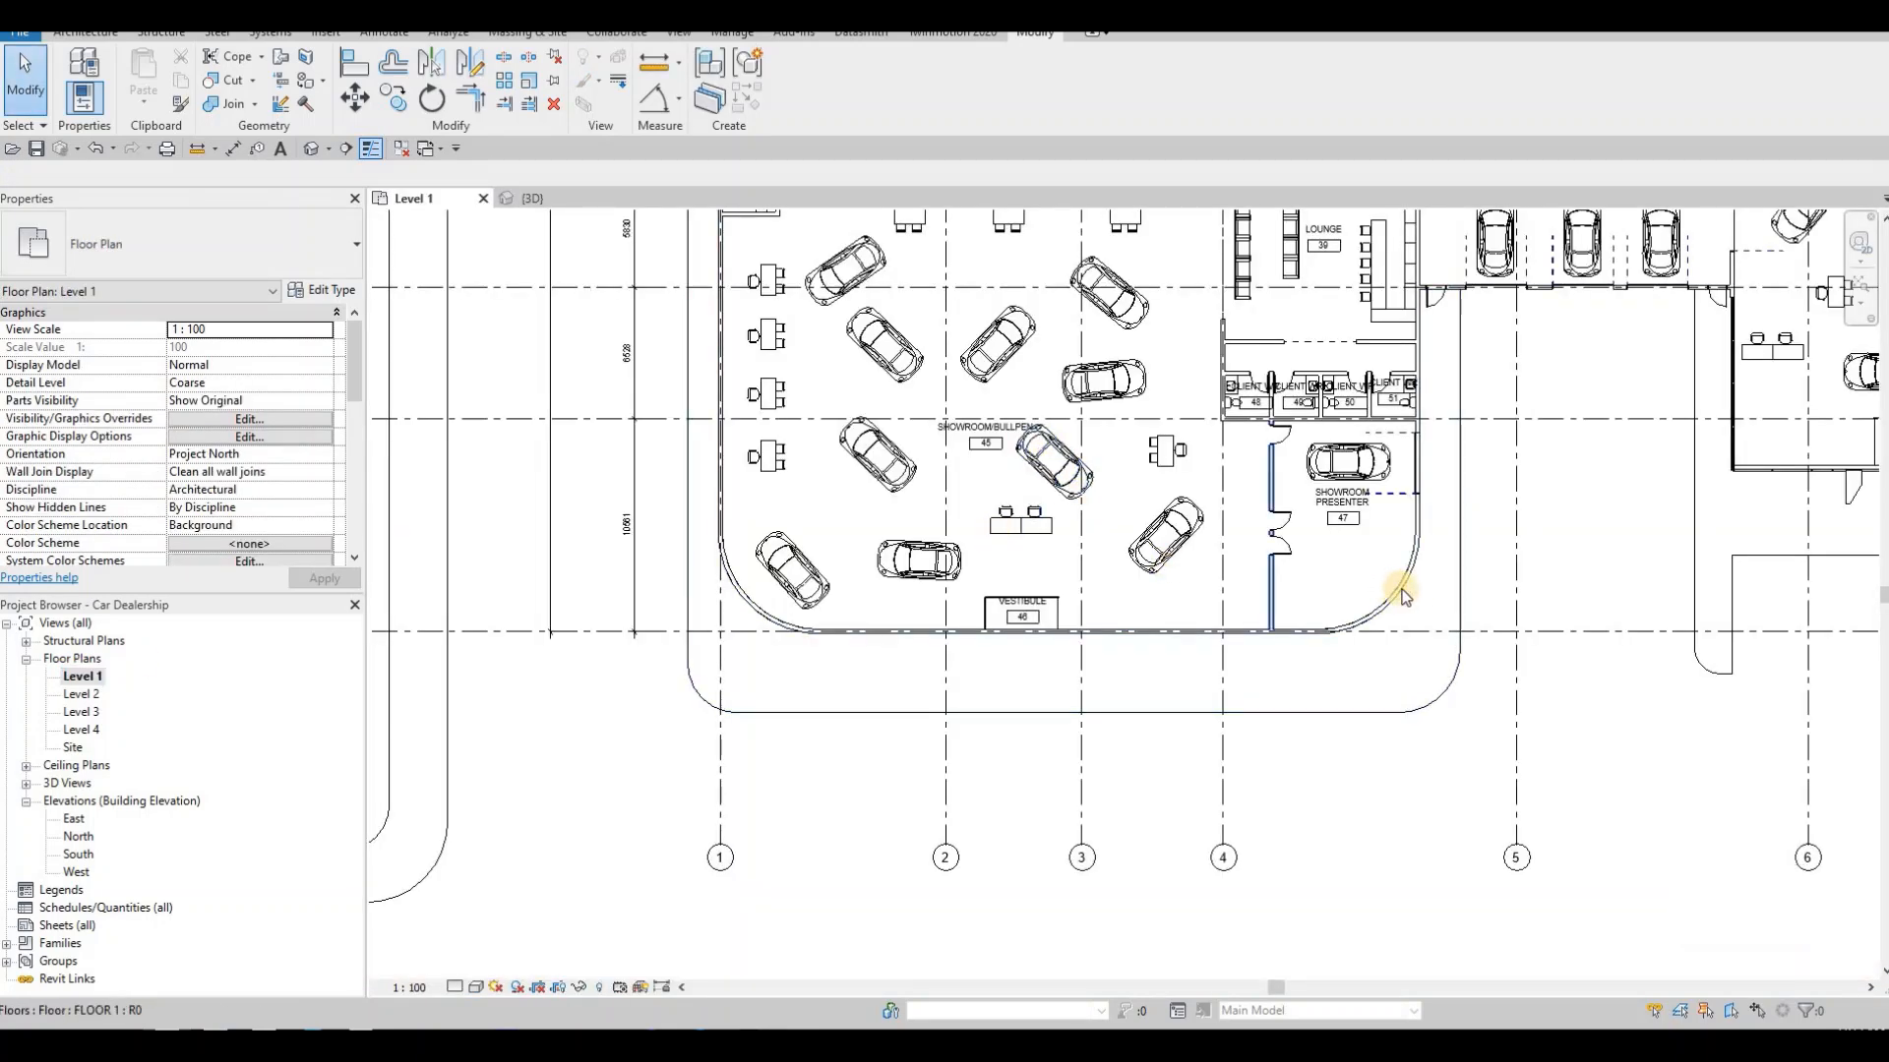
{"action": "key", "text": "Tab"}
{"action": "left_click", "coordinate": [1404, 597]}
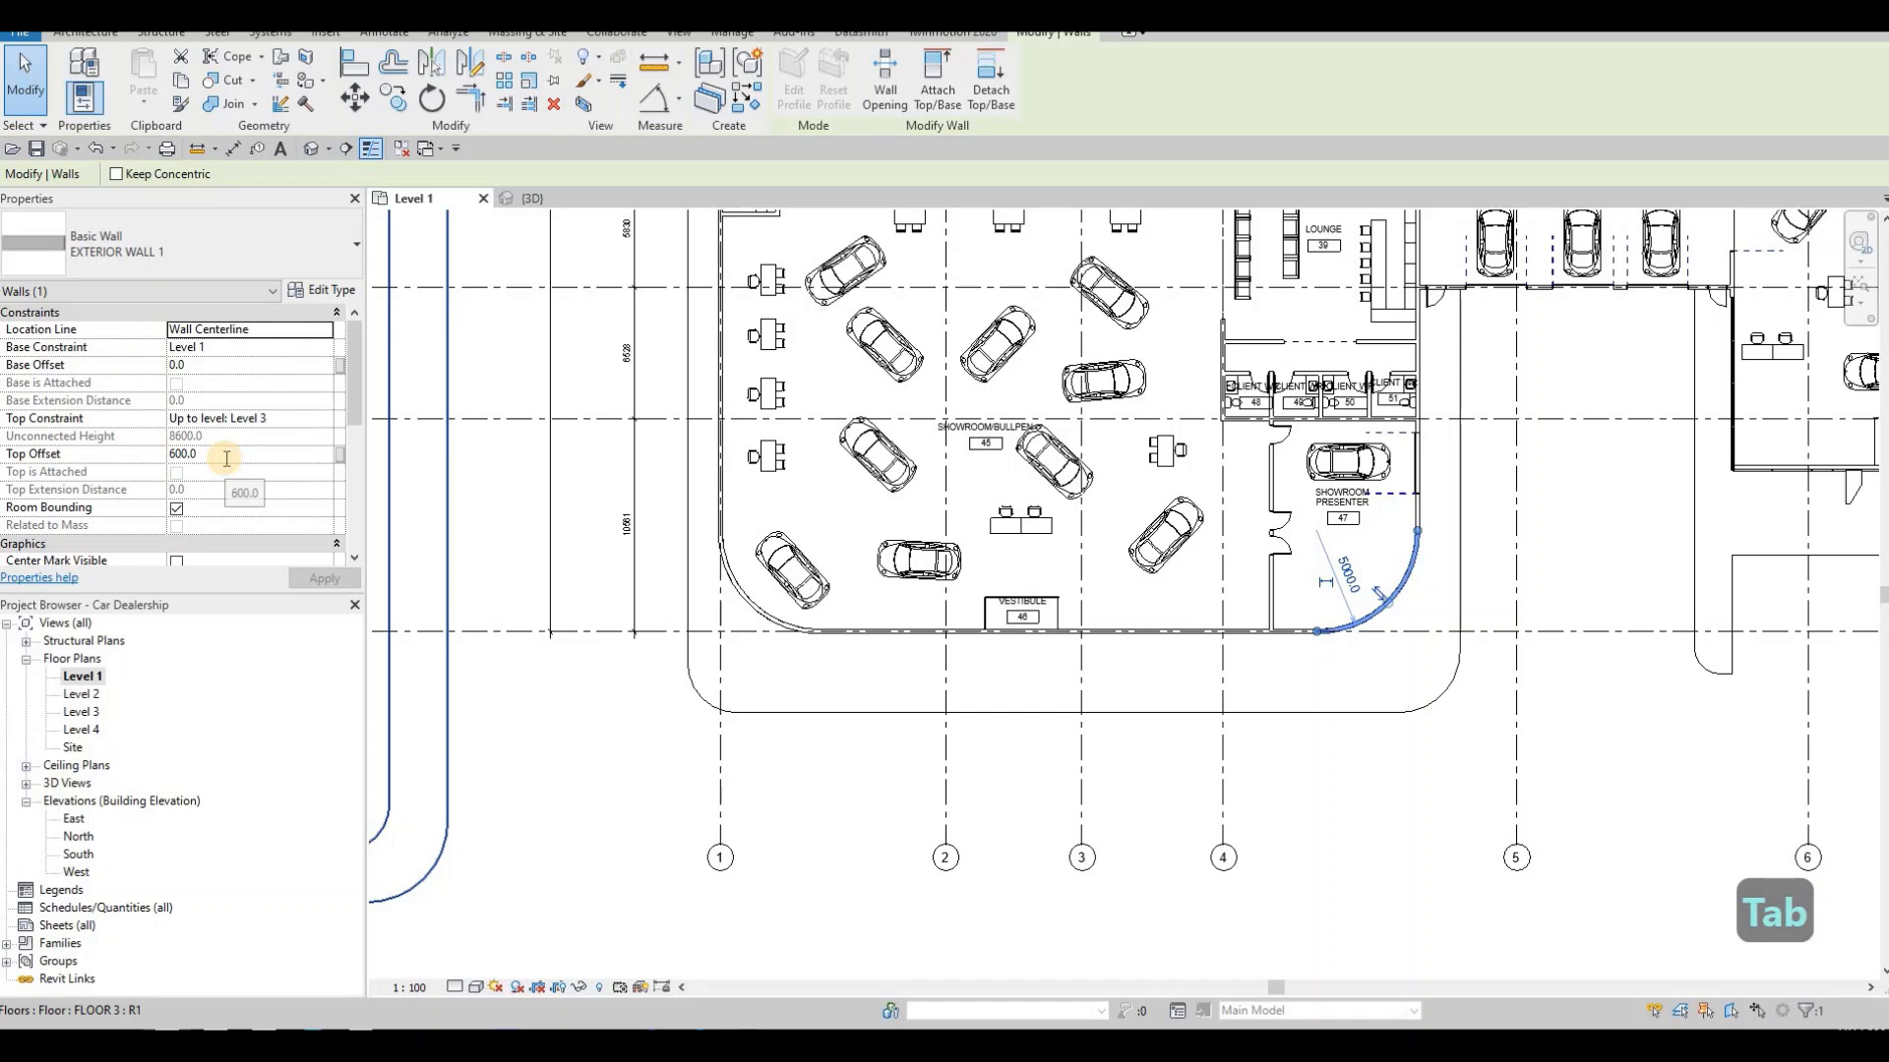
{"action": "left_click", "coordinate": [226, 459]}
{"action": "type", "text": "-700"}
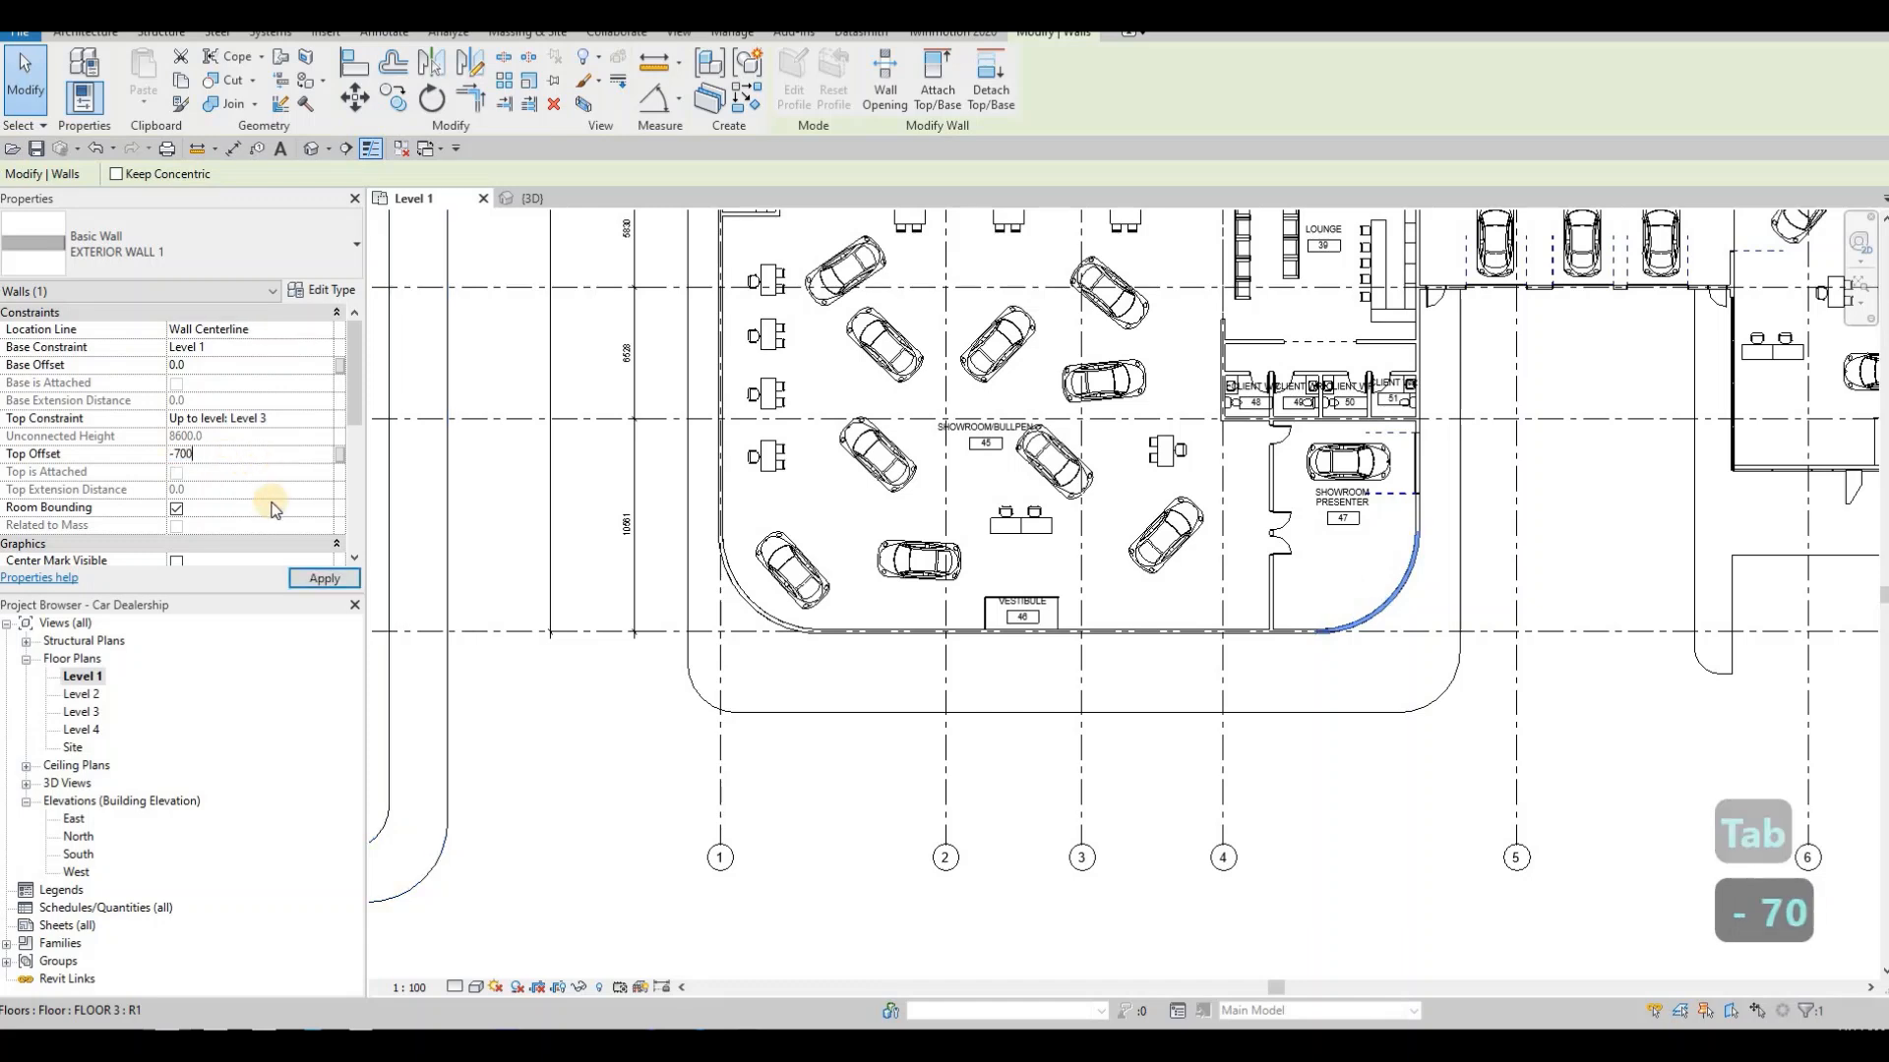
{"action": "left_click", "coordinate": [313, 579]}
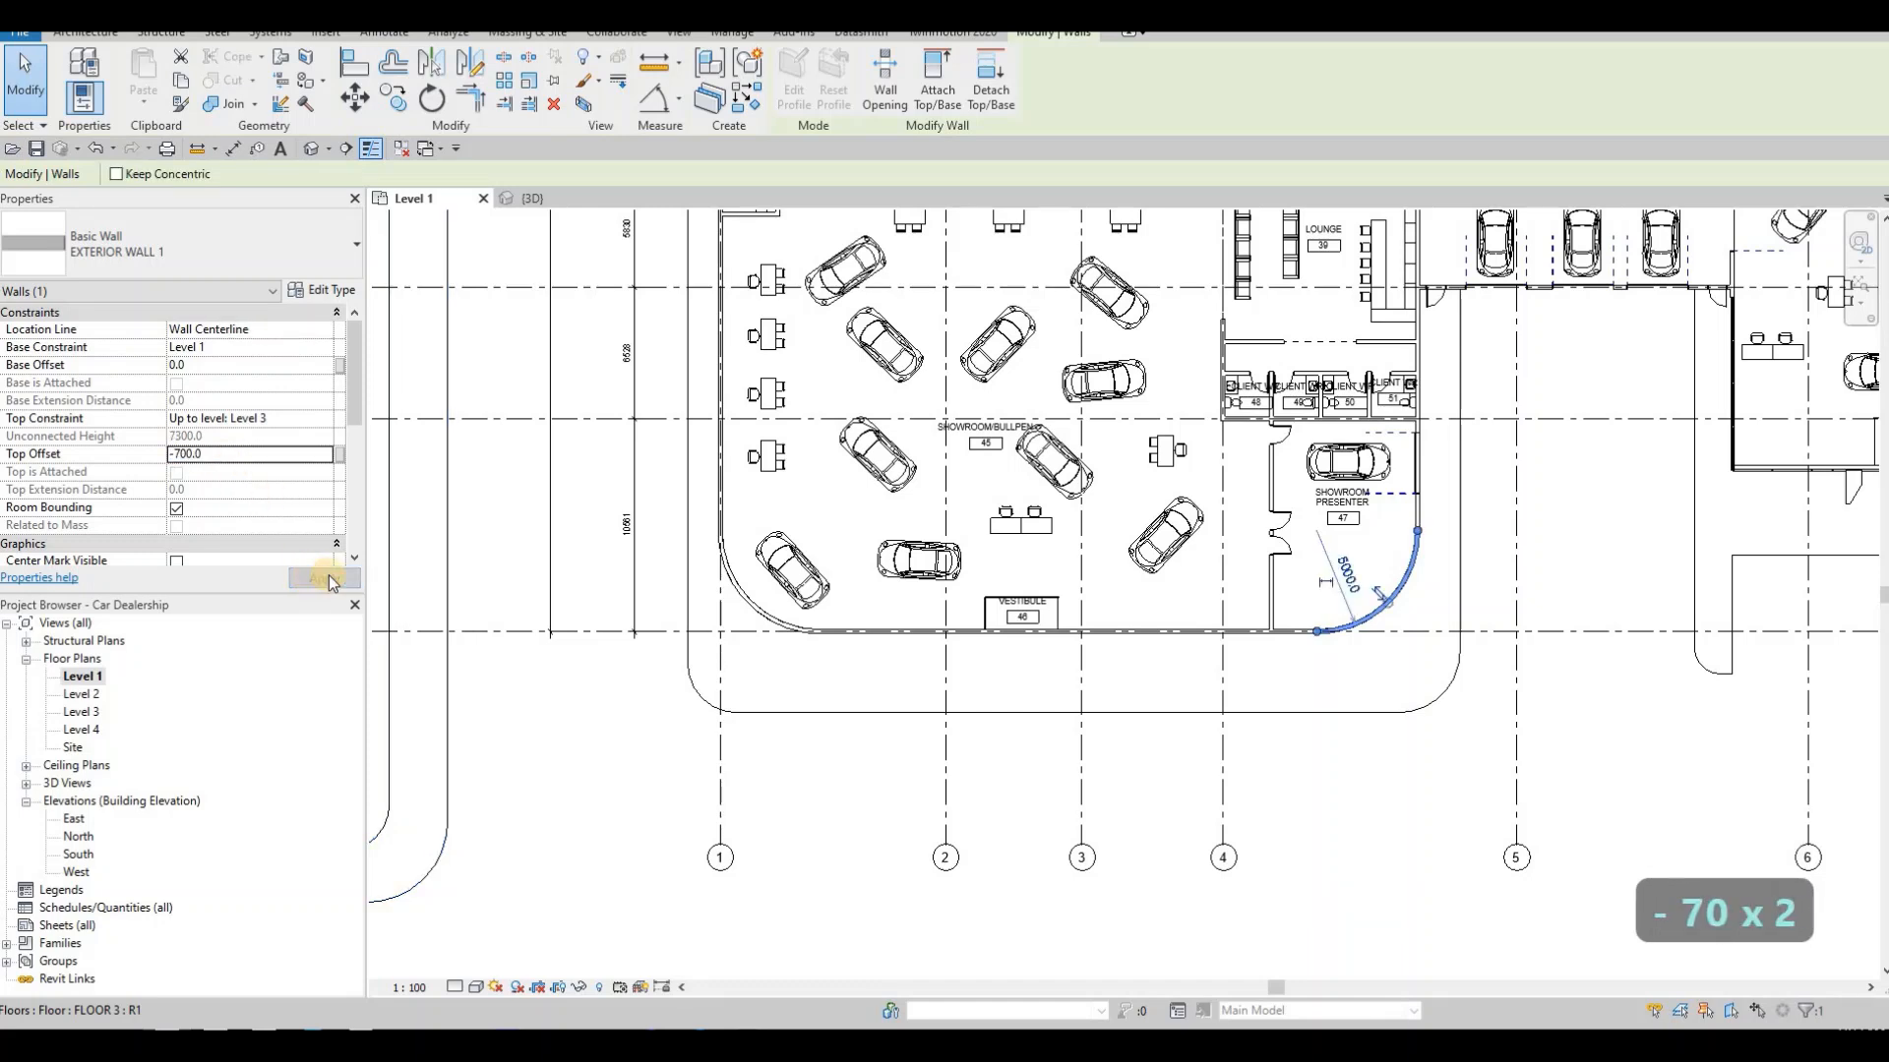
- Copy the curved southwest corner wall at grid 1 onto itself in the Level 1 plan, using its upper inner endpoint
{"action": "key", "text": "Escape"}
{"action": "key", "text": "Escape"}
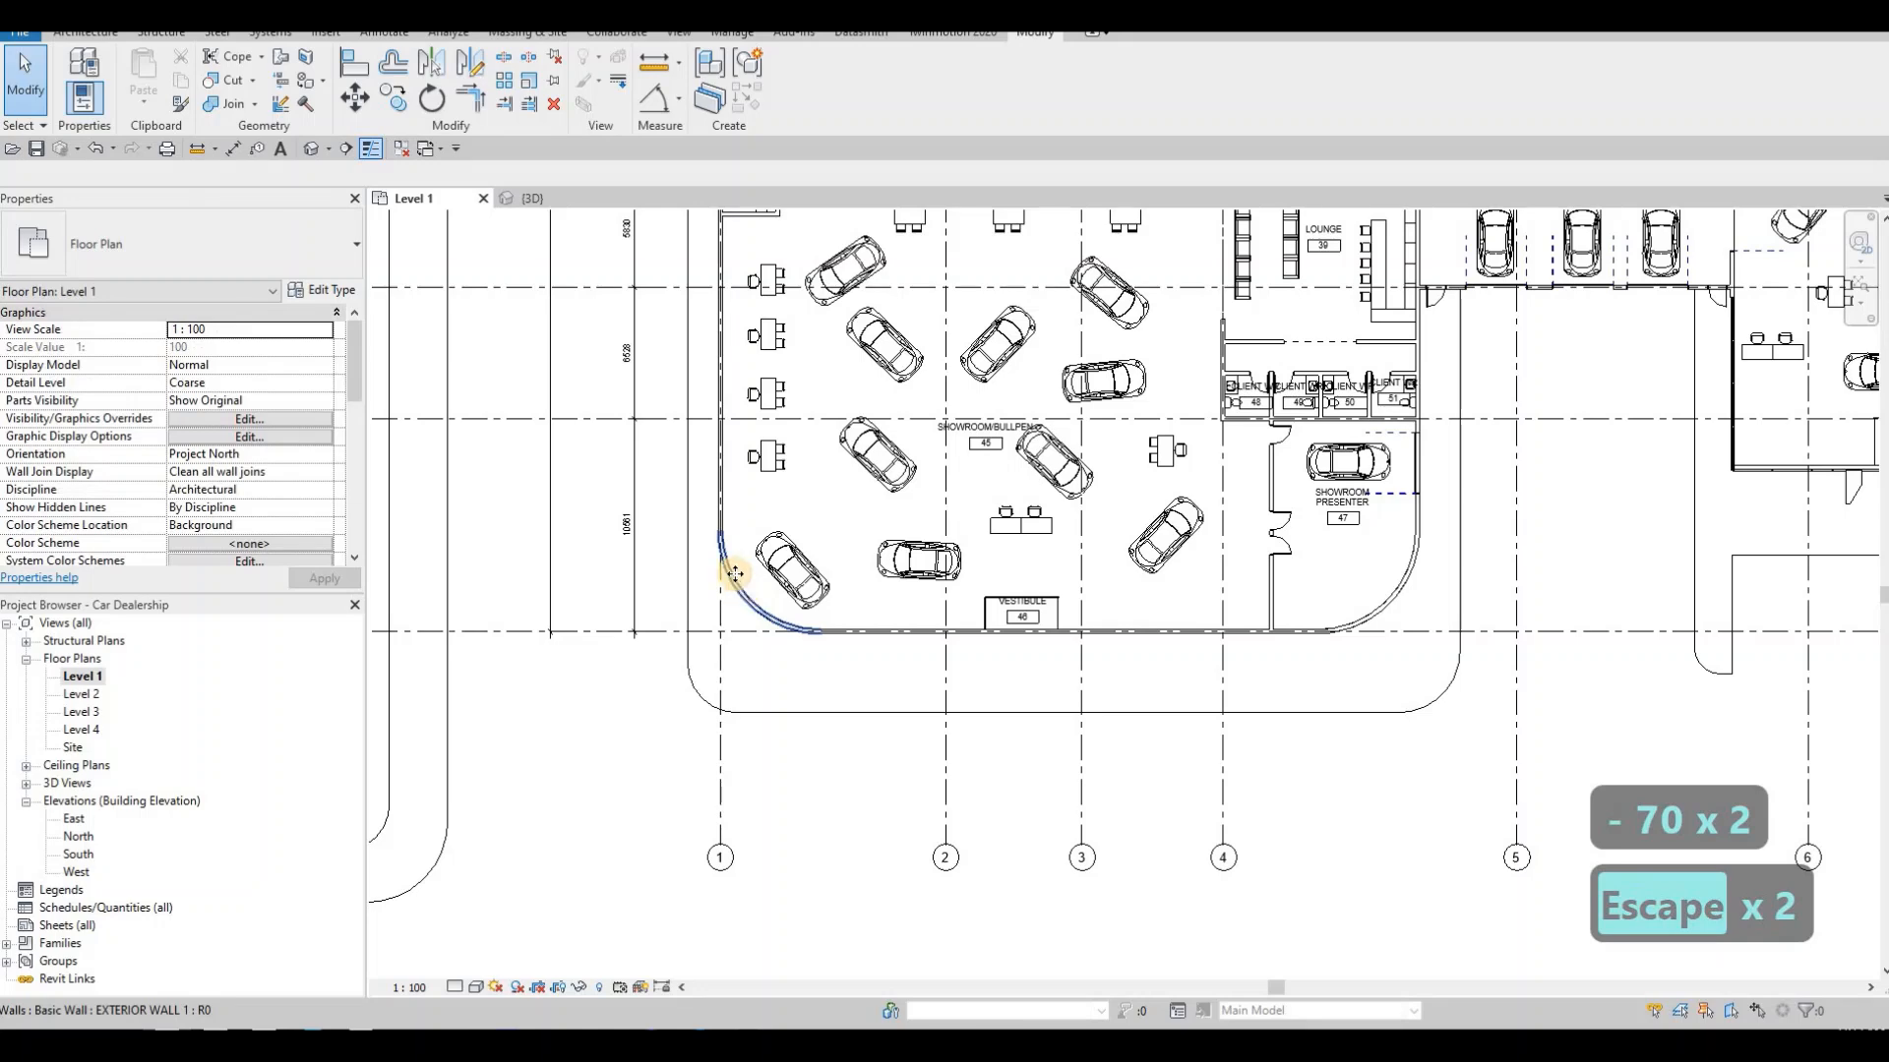
{"action": "left_click", "coordinate": [735, 574]}
{"action": "scroll", "coordinate": [730, 541], "scroll_direction": "up", "scroll_amount": 4}
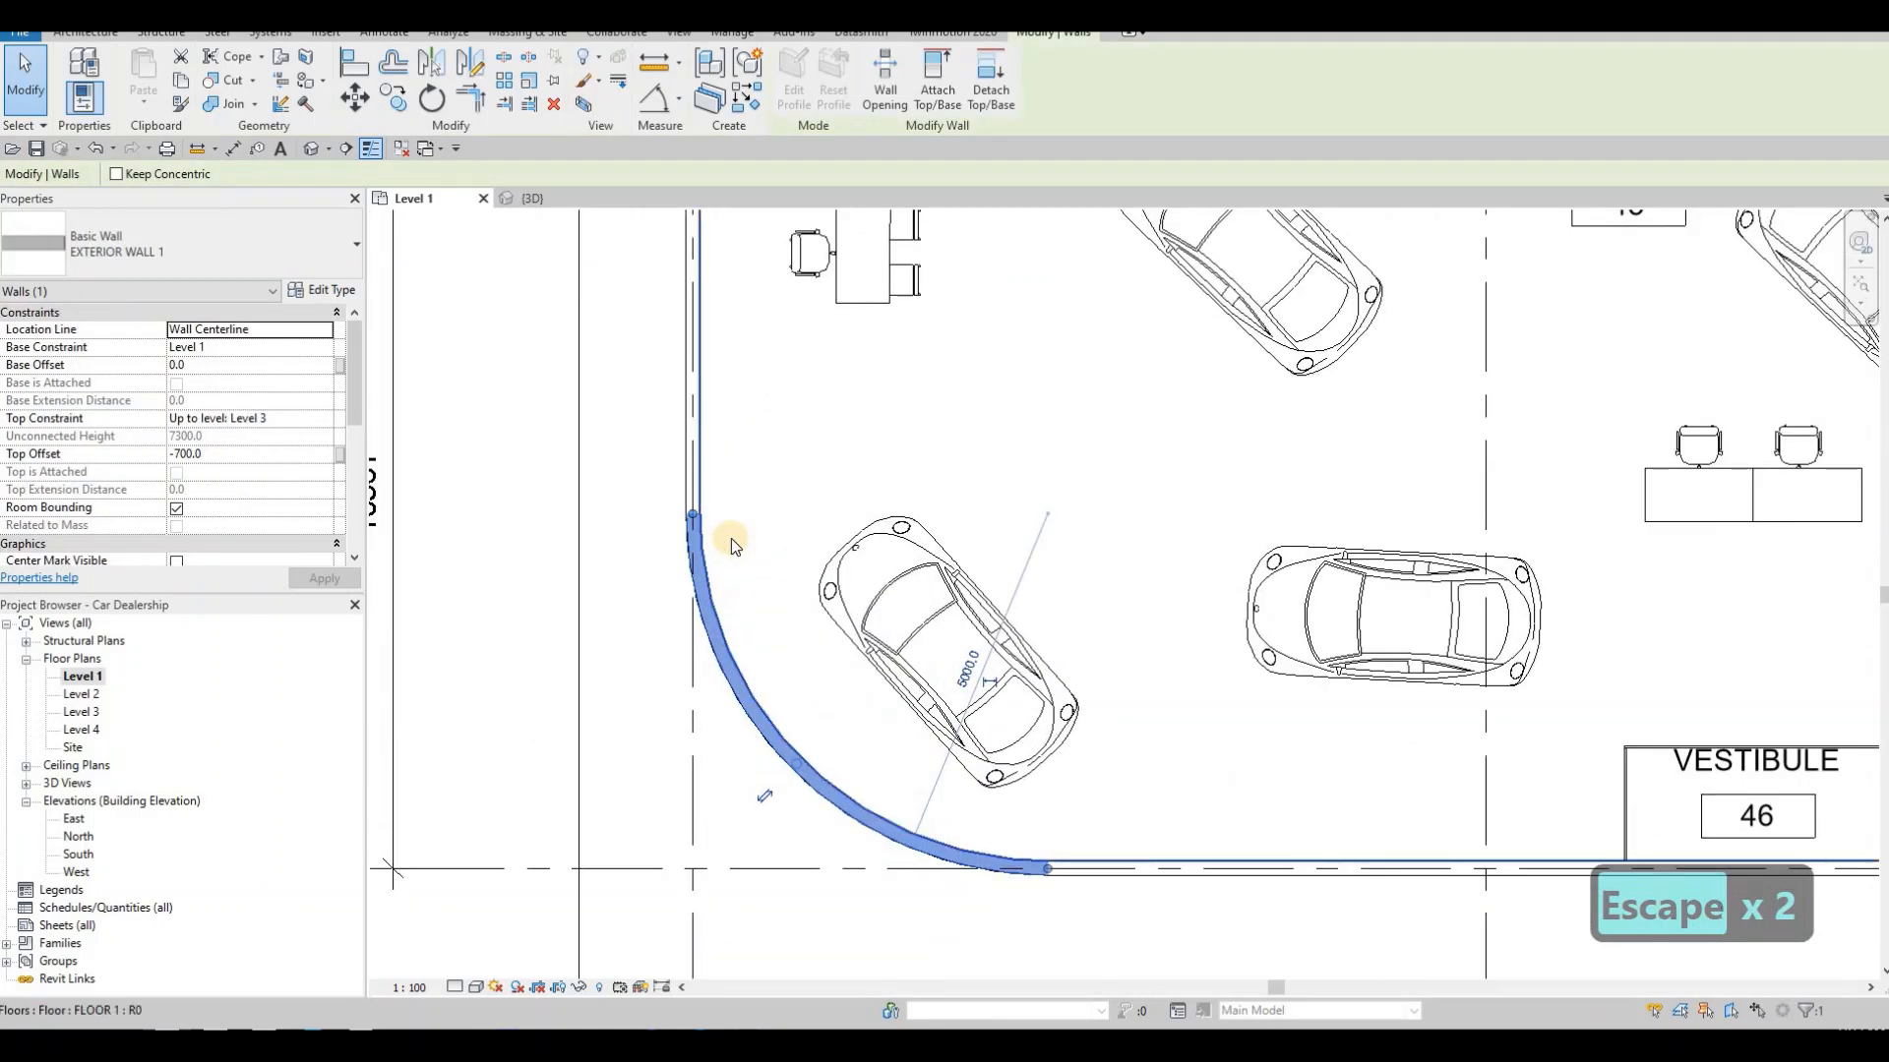
{"action": "key", "text": "c"}
{"action": "key", "text": "o"}
{"action": "scroll", "coordinate": [698, 521], "scroll_direction": "up", "scroll_amount": 5}
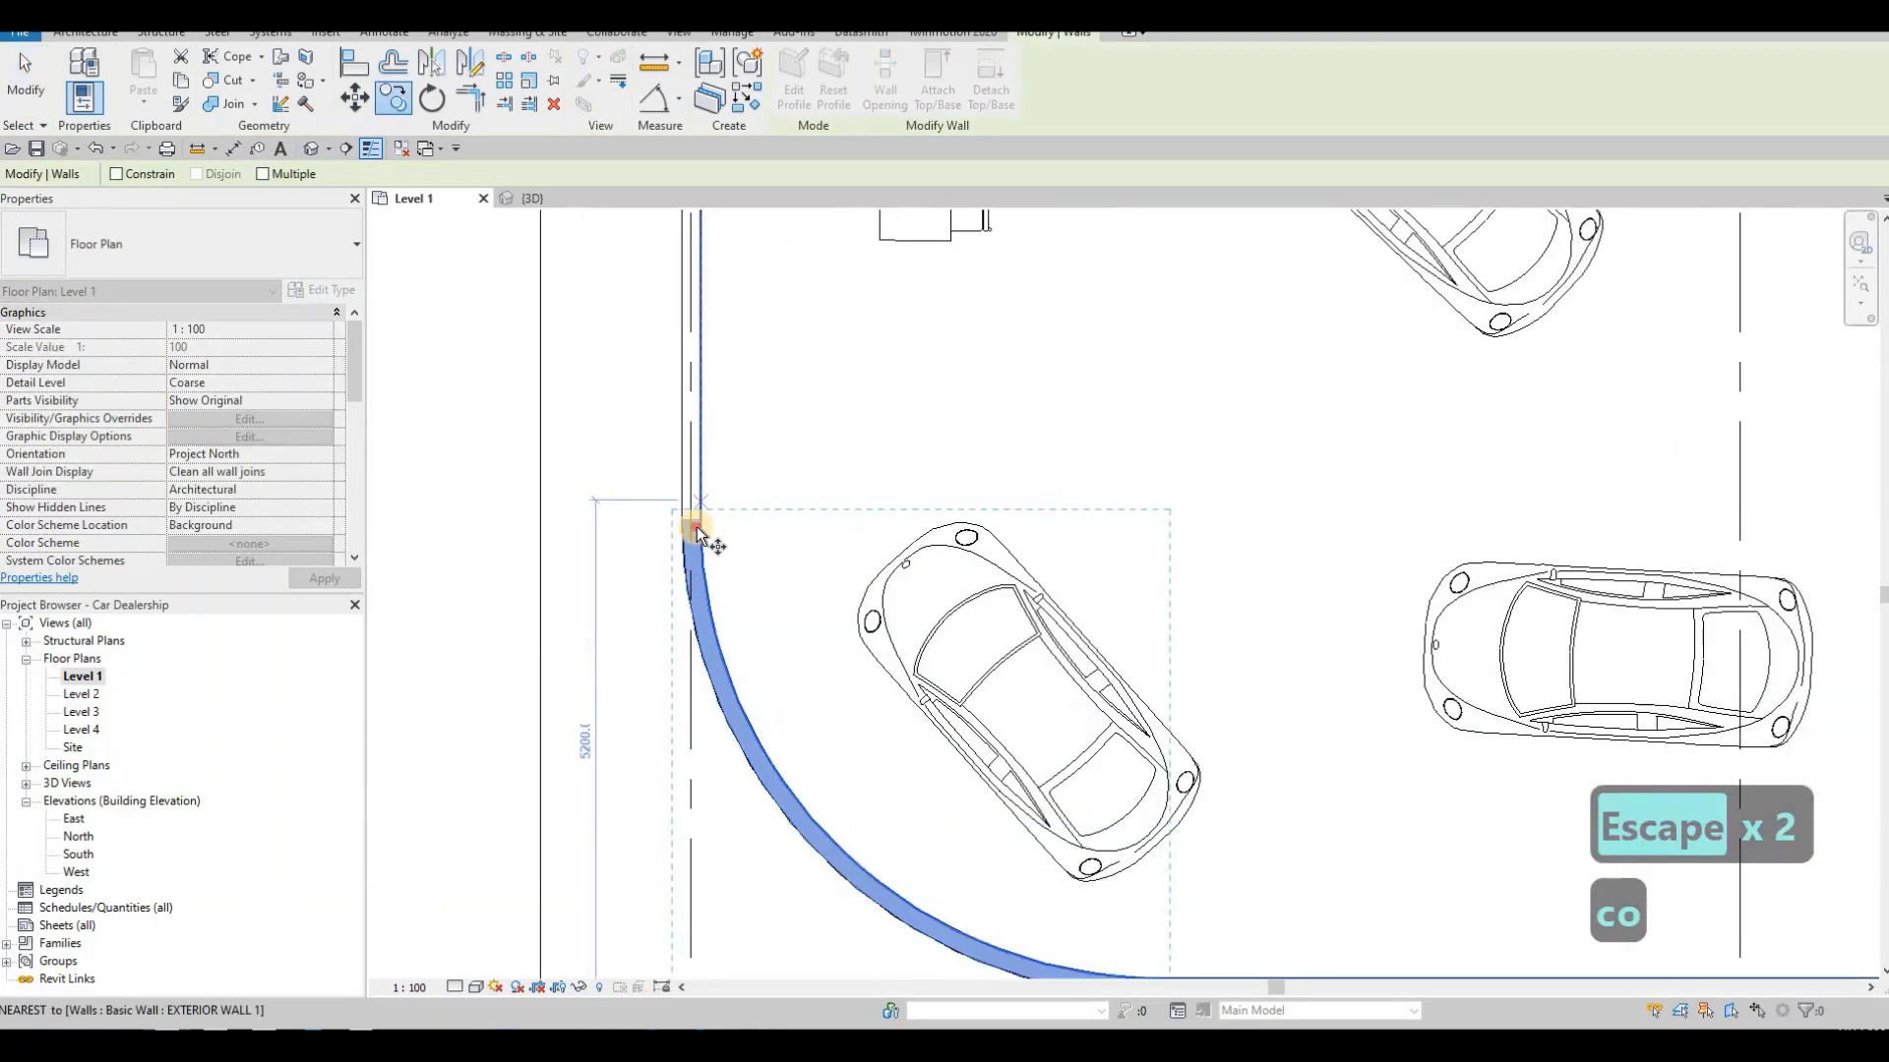
{"action": "left_click", "coordinate": [704, 529]}
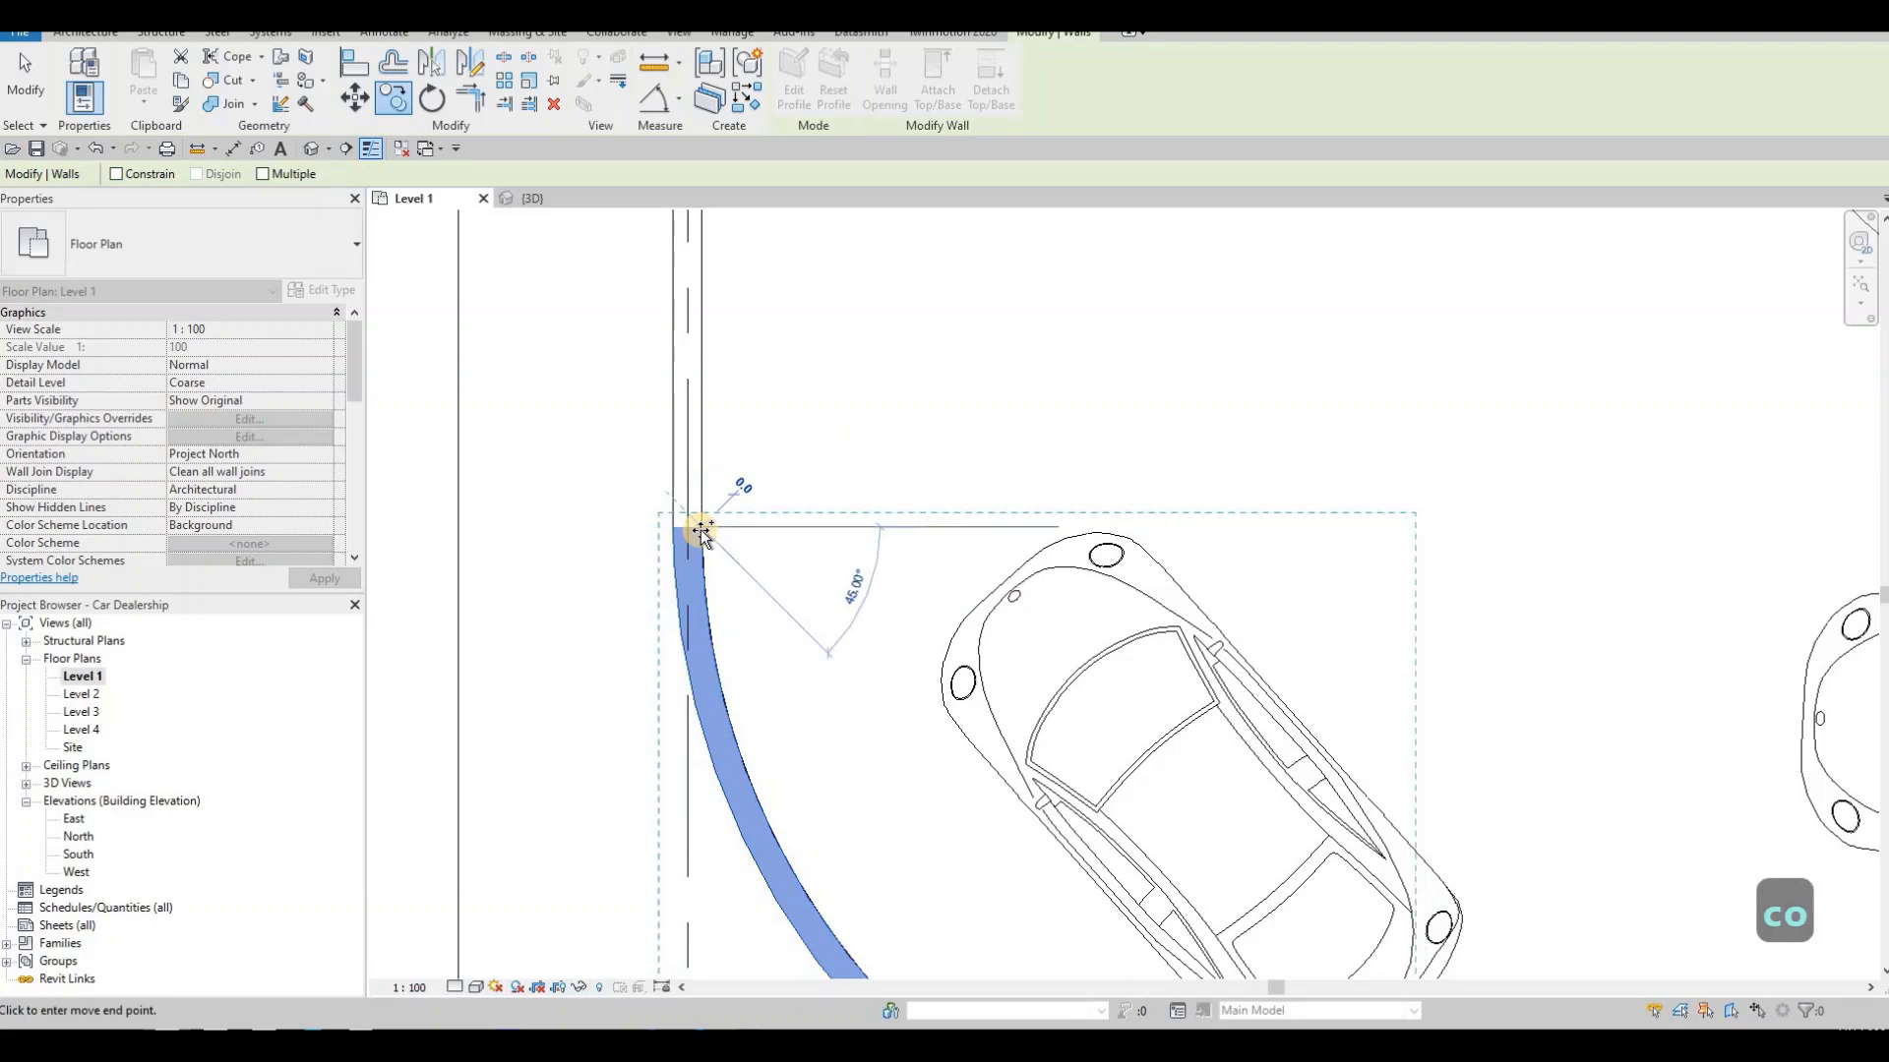
{"action": "key", "text": "Tab"}
{"action": "left_click", "coordinate": [782, 532]}
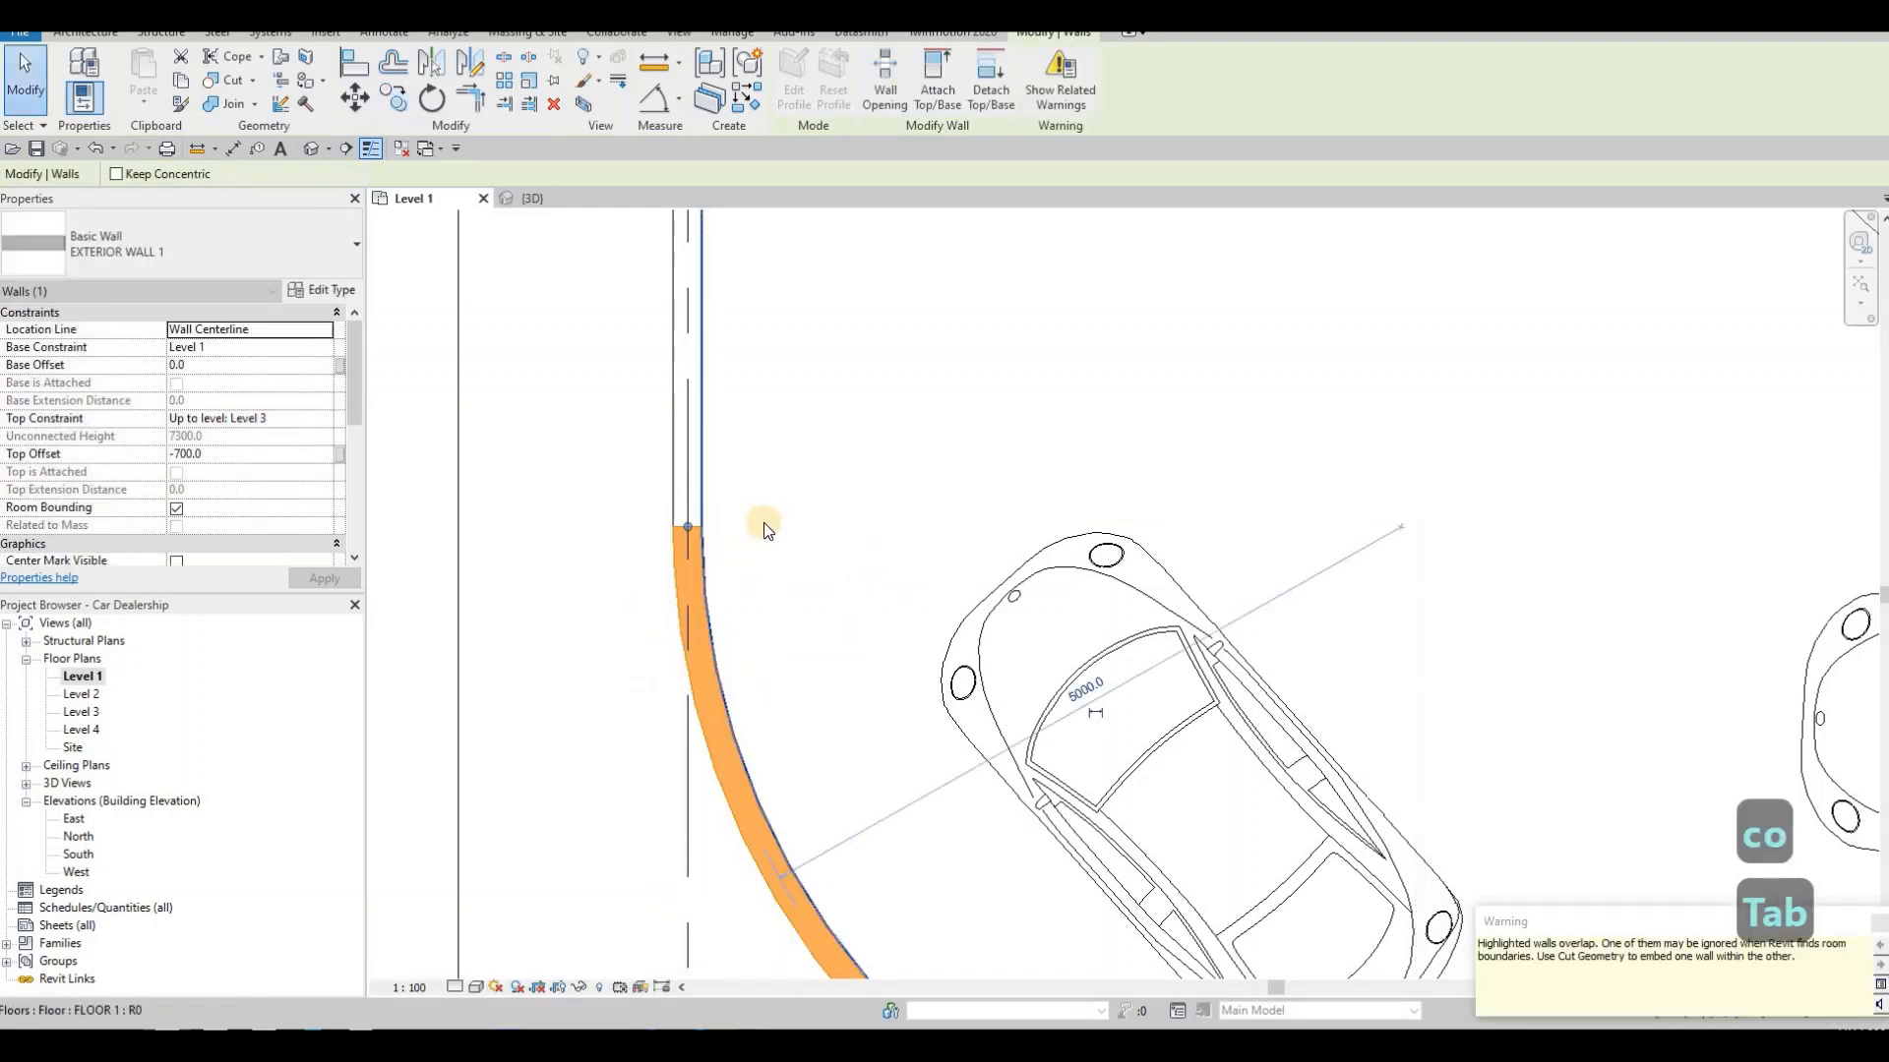
{"action": "scroll", "coordinate": [843, 539], "scroll_direction": "down", "scroll_amount": 6}
{"action": "key", "text": "Escape"}
- Copy the curved southeast corner wall beside Showroom Presenter 47 onto itself, using its upper inner endpoint
{"action": "middle_click_drag", "start_coordinate": [1176, 553], "coordinate": [900, 568]}
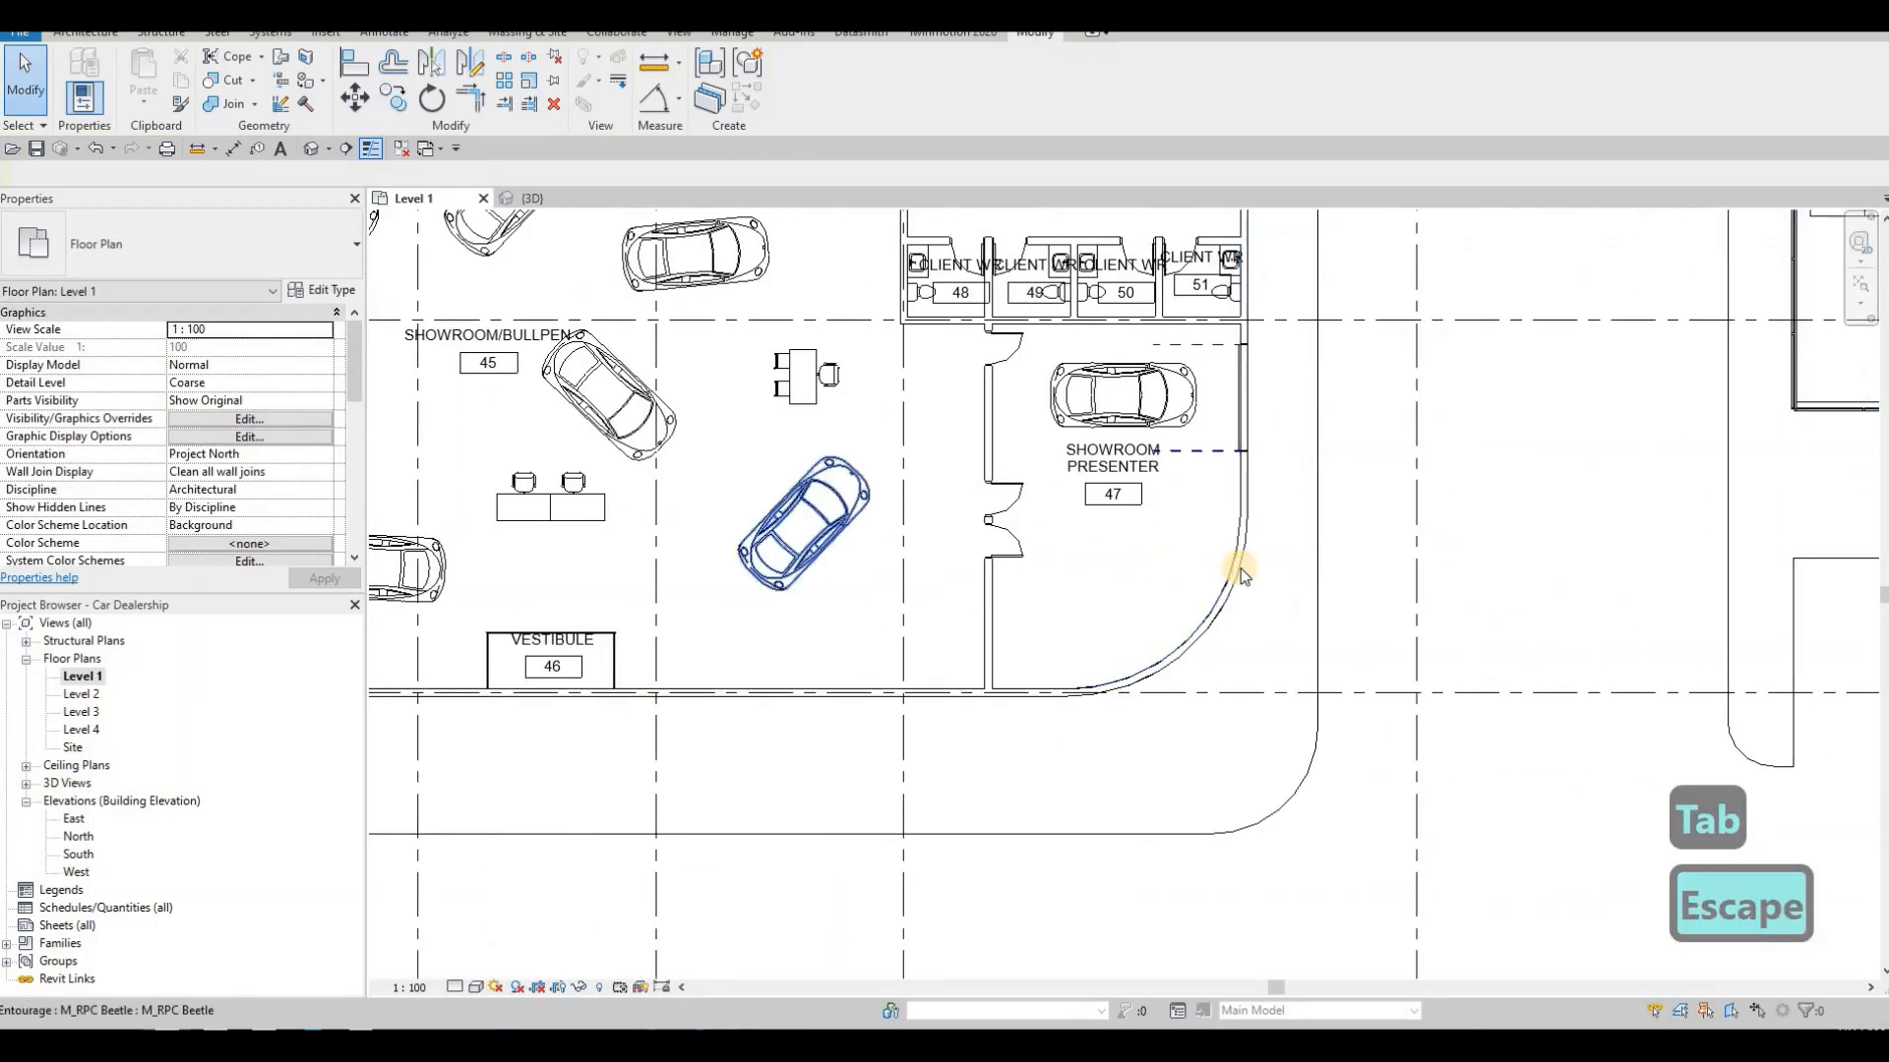
{"action": "key", "text": "Escape"}
{"action": "left_click", "coordinate": [1241, 571]}
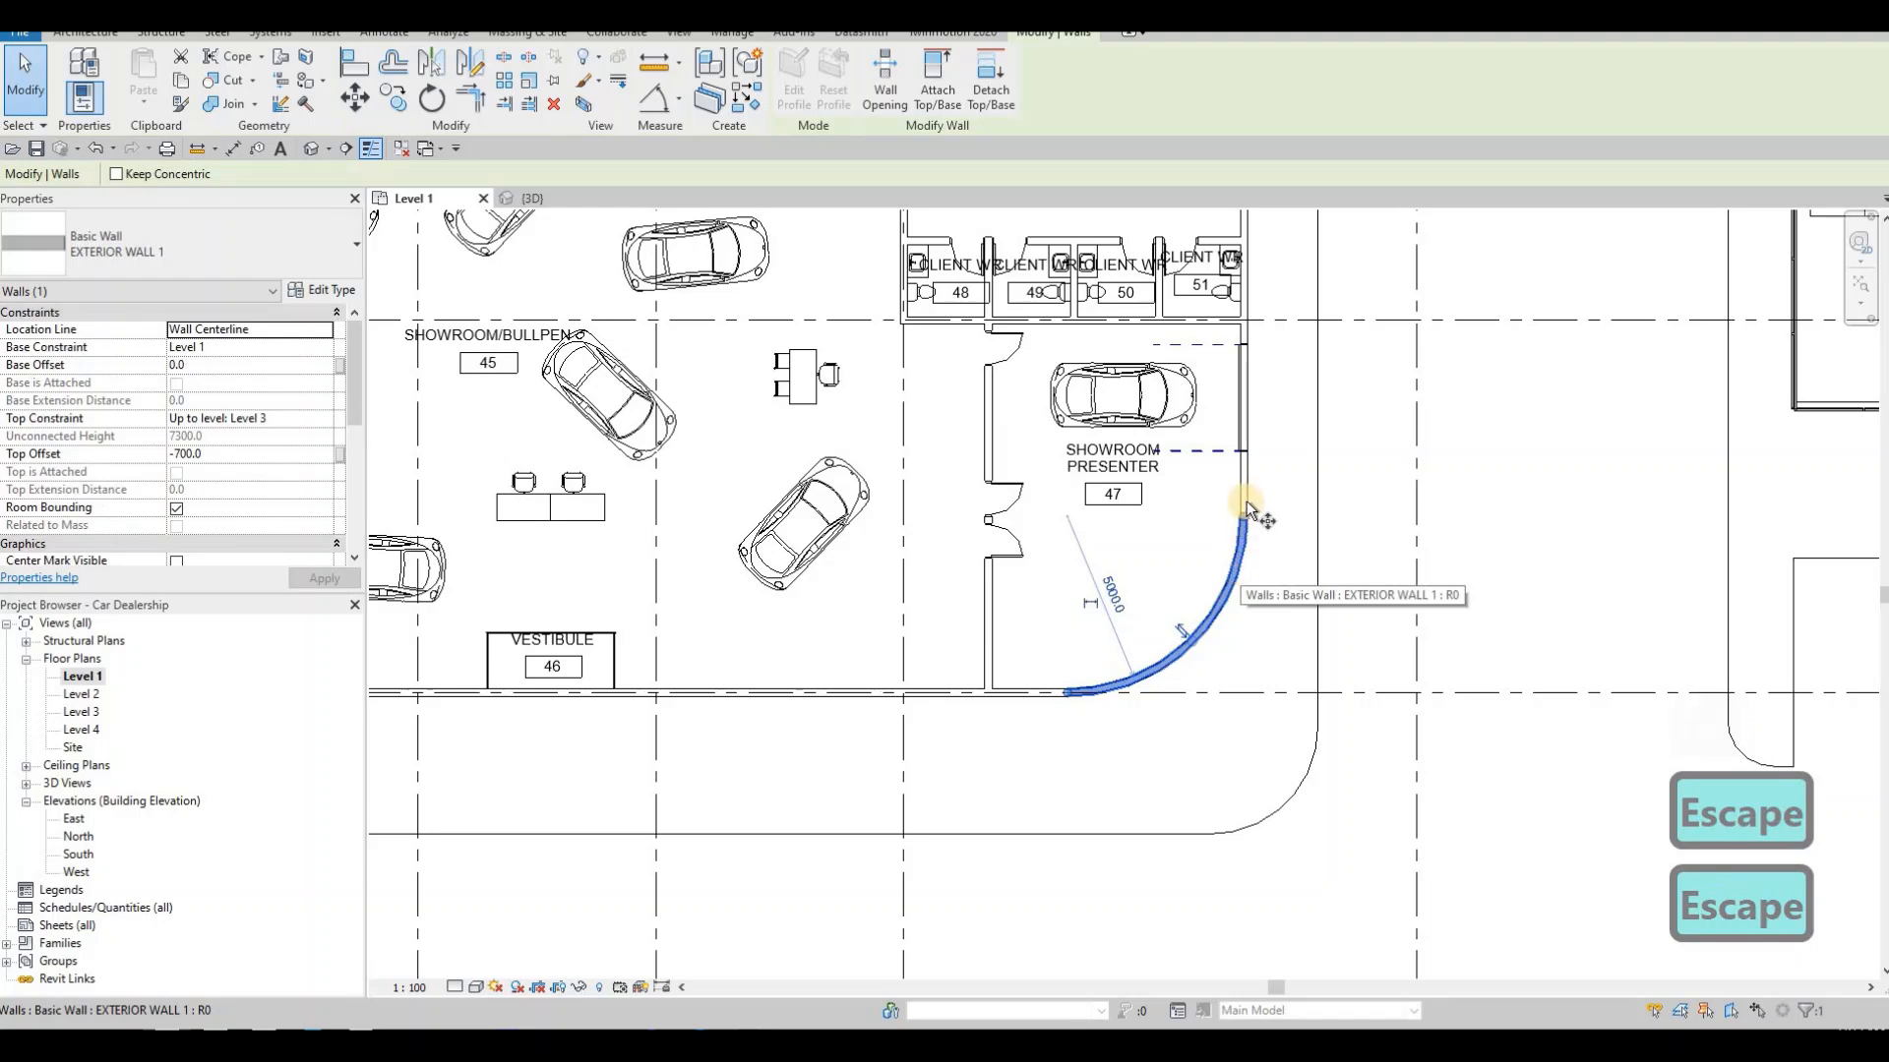
{"action": "key", "text": "c"}
{"action": "key", "text": "o"}
{"action": "scroll", "coordinate": [1242, 566], "scroll_direction": "up", "scroll_amount": 5}
{"action": "scroll", "coordinate": [1262, 553], "scroll_direction": "up", "scroll_amount": 2}
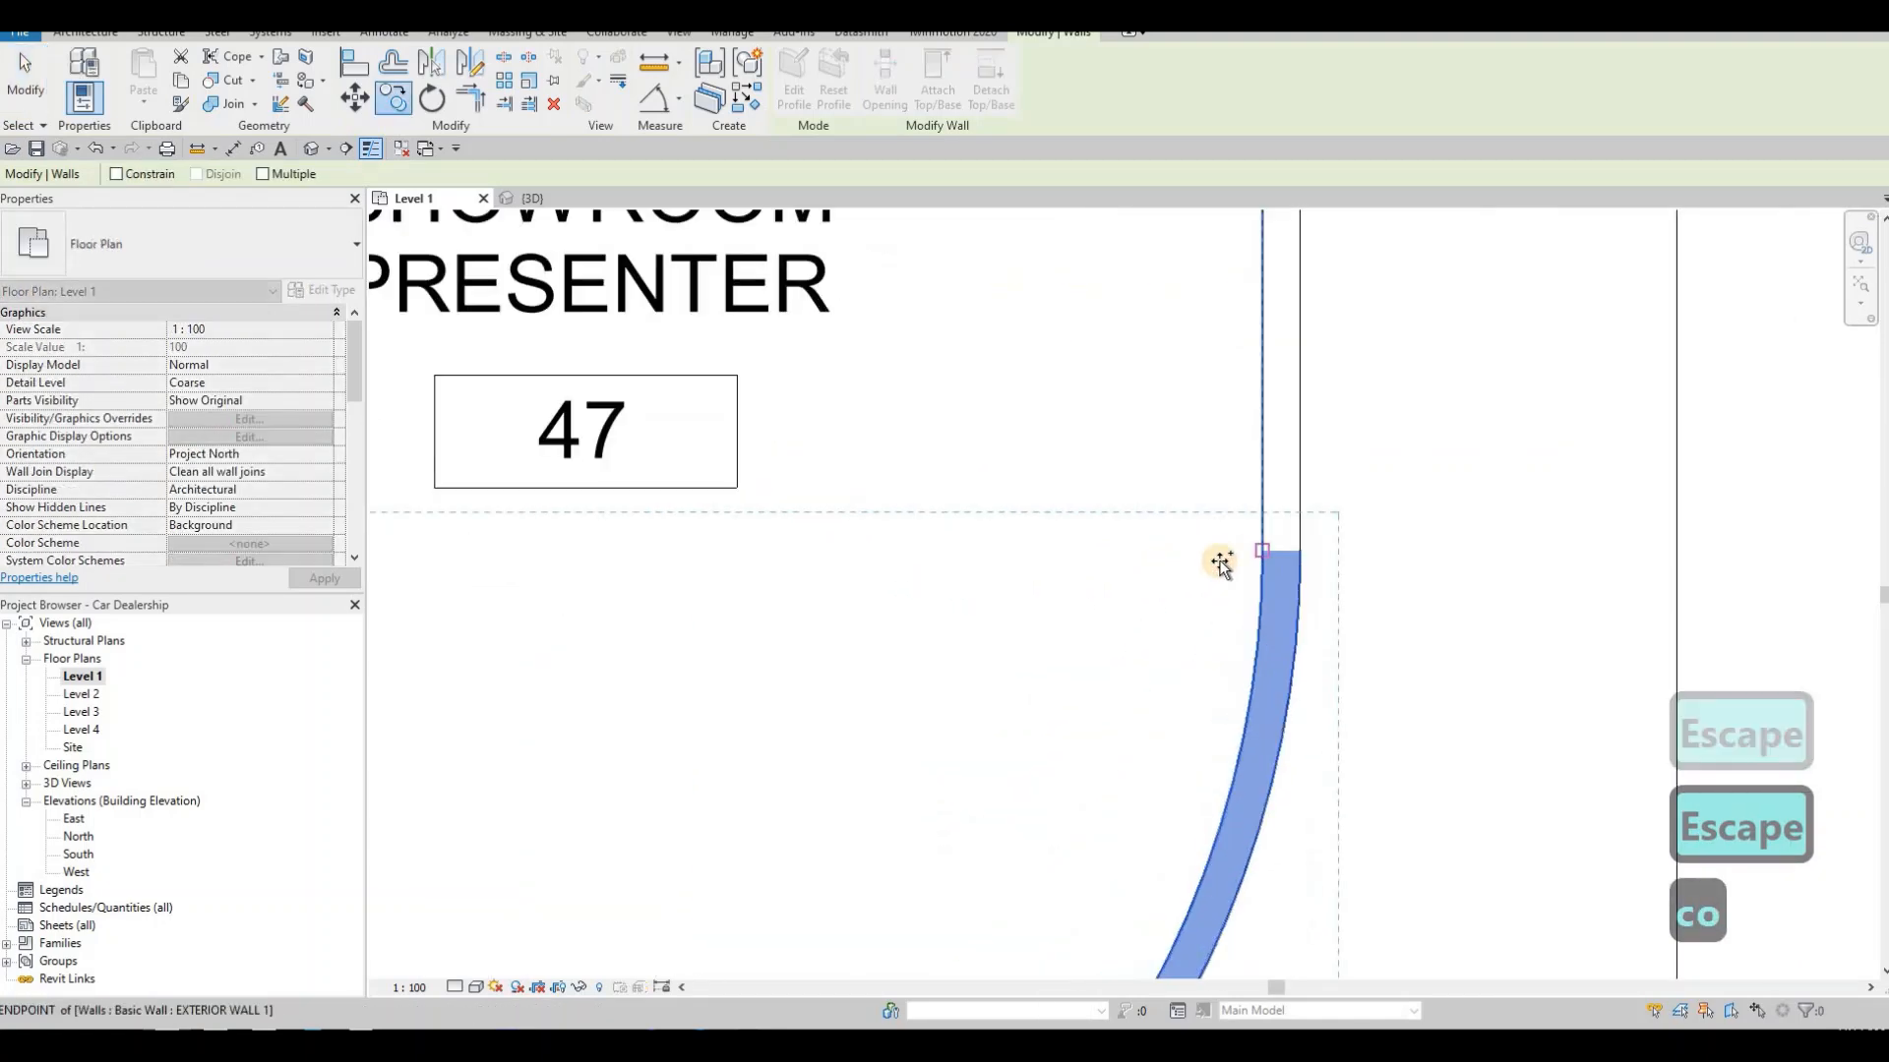
{"action": "left_click", "coordinate": [1264, 551]}
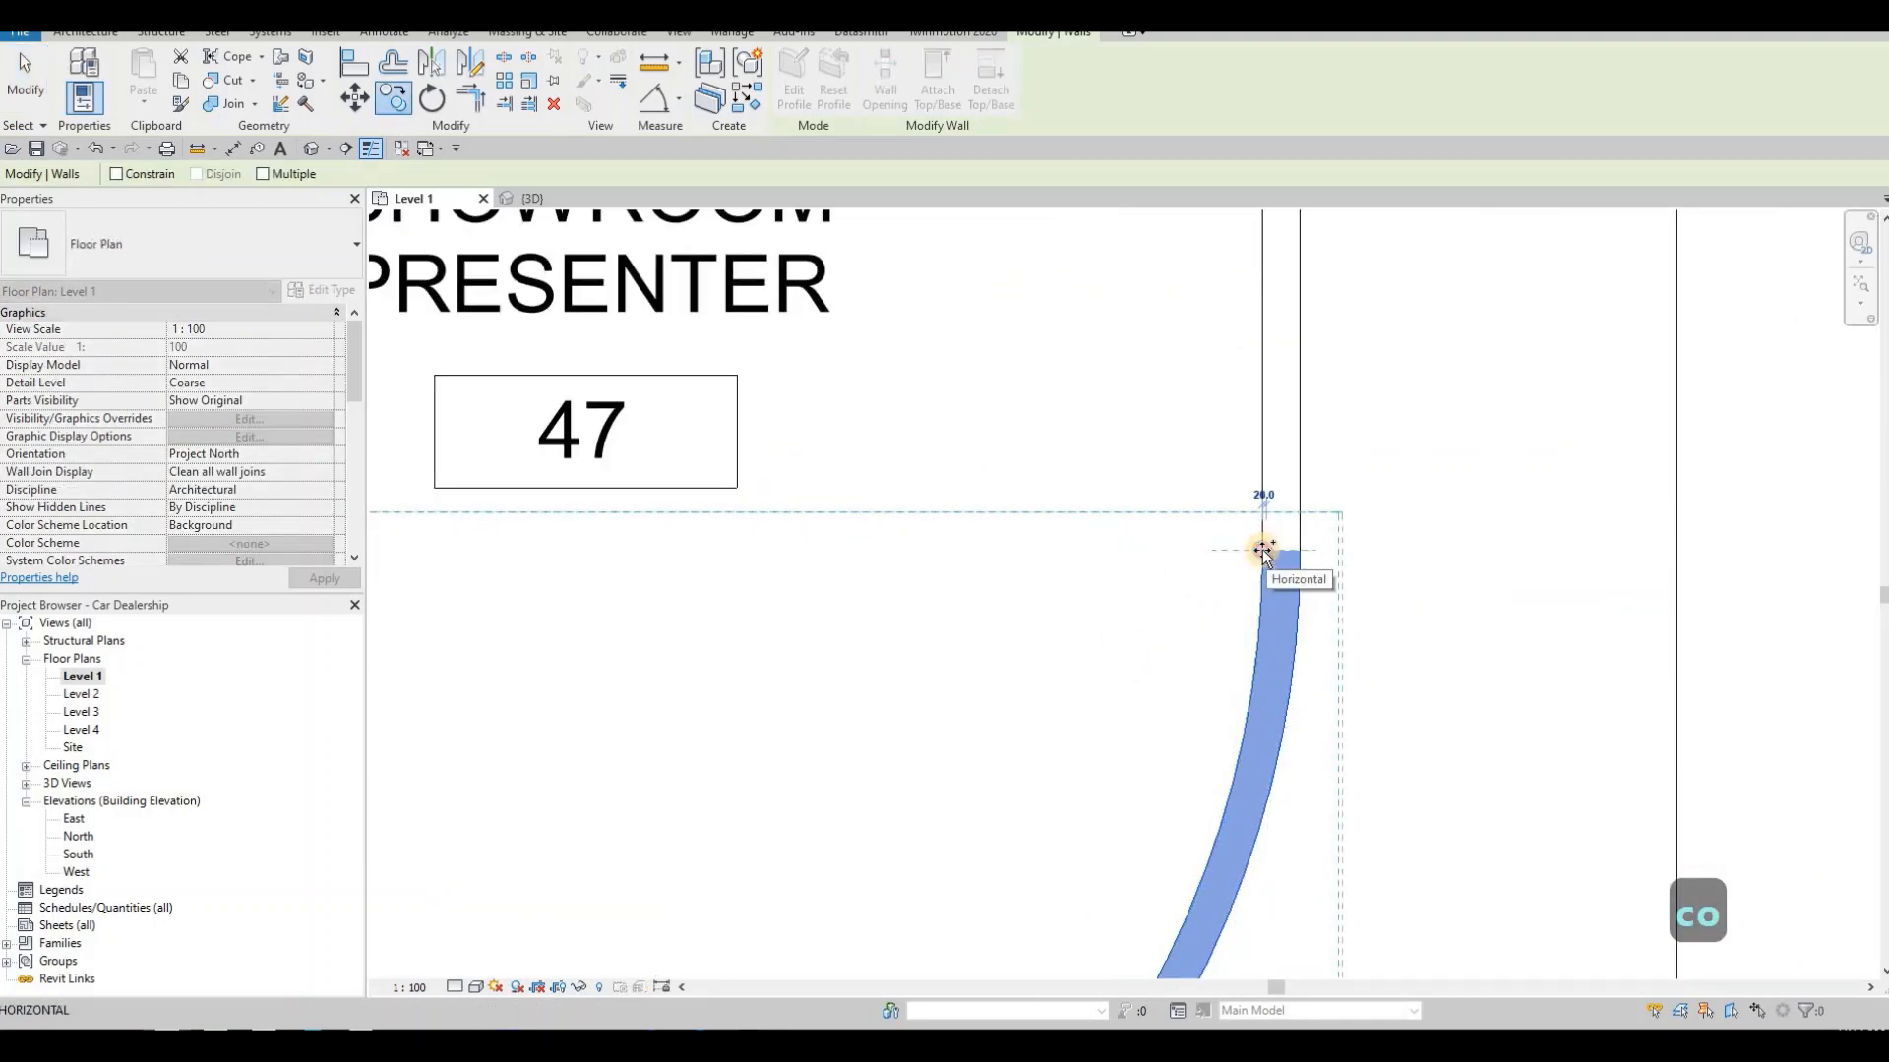
{"action": "key", "text": "Tab"}
{"action": "left_click", "coordinate": [1263, 553]}
{"action": "scroll", "coordinate": [1181, 551], "scroll_direction": "down", "scroll_amount": 3}
{"action": "middle_click_drag", "start_coordinate": [1227, 538], "coordinate": [1345, 531]}
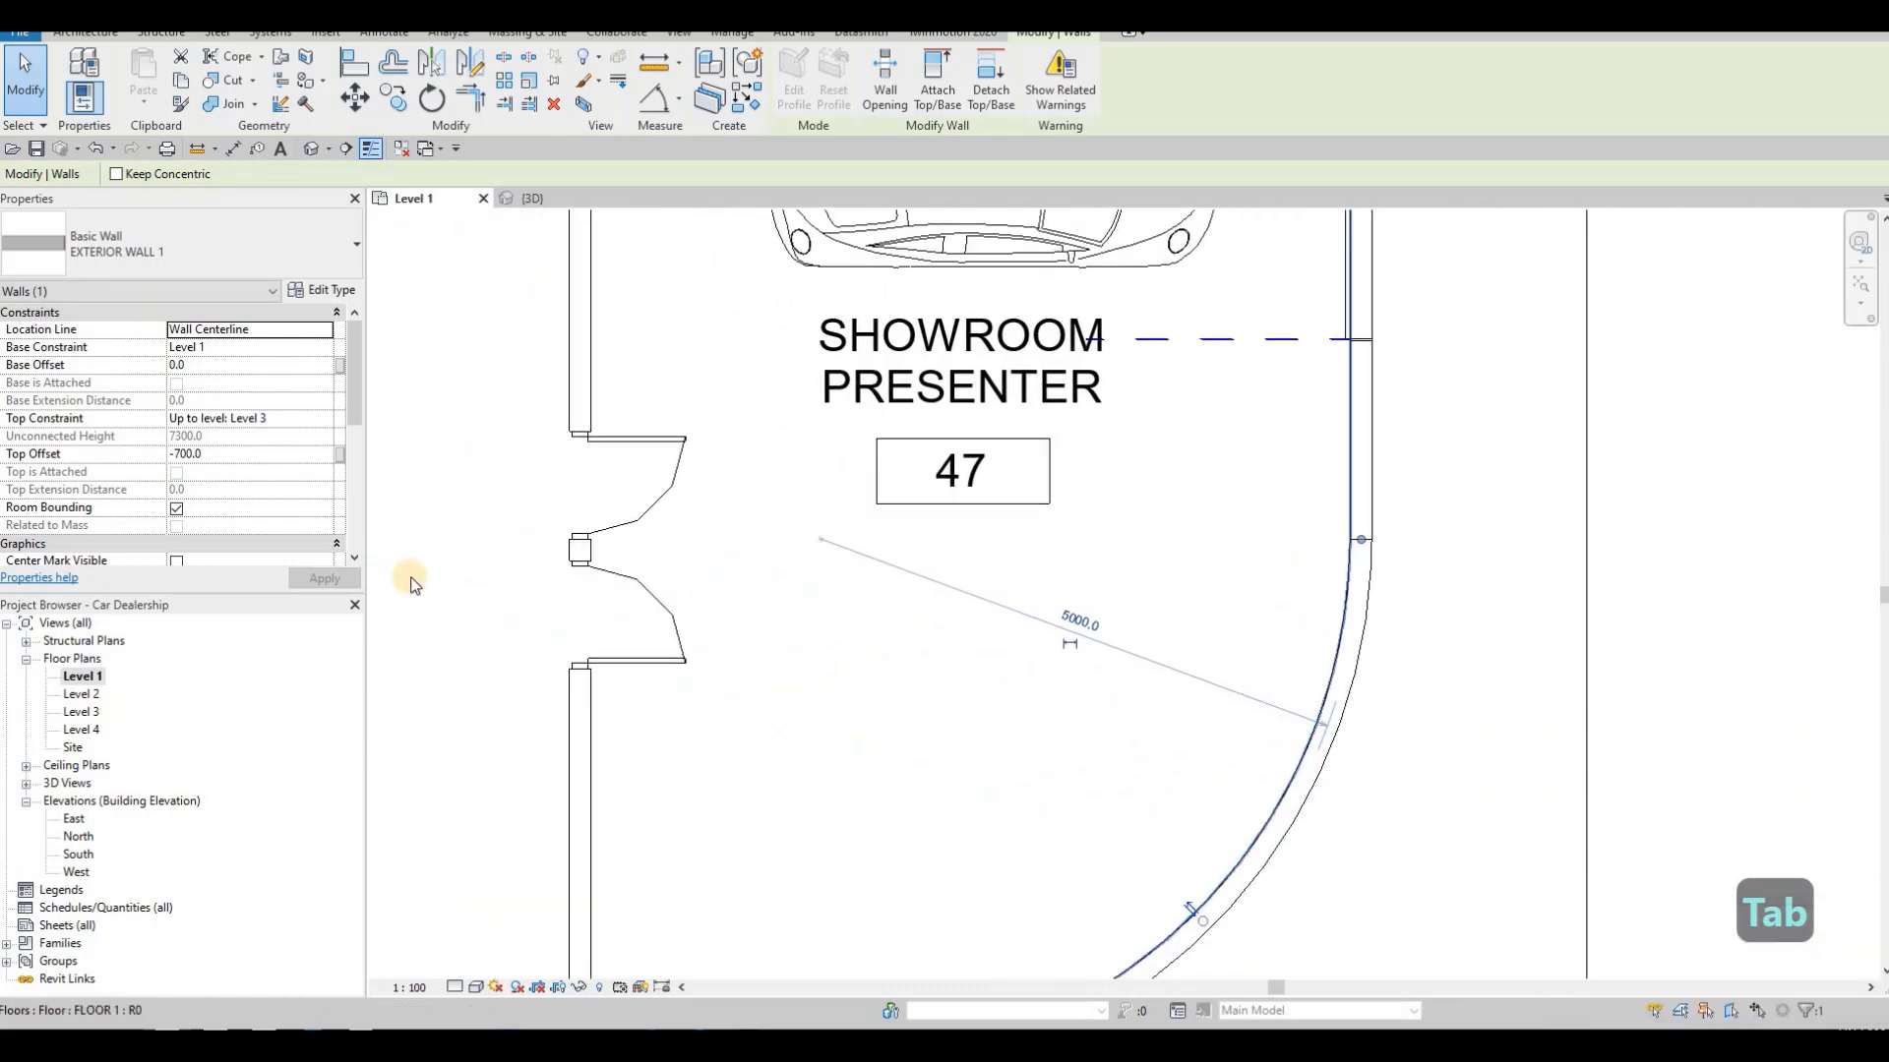
{"action": "key", "text": "Escape"}
{"action": "key", "text": "Escape"}
{"action": "key", "text": "Escape"}
- In 3D, stretch one southwest corner wall copy up to the roof edge, top offset about 605, and raise its base to about 7473
{"action": "left_click", "coordinate": [527, 199]}
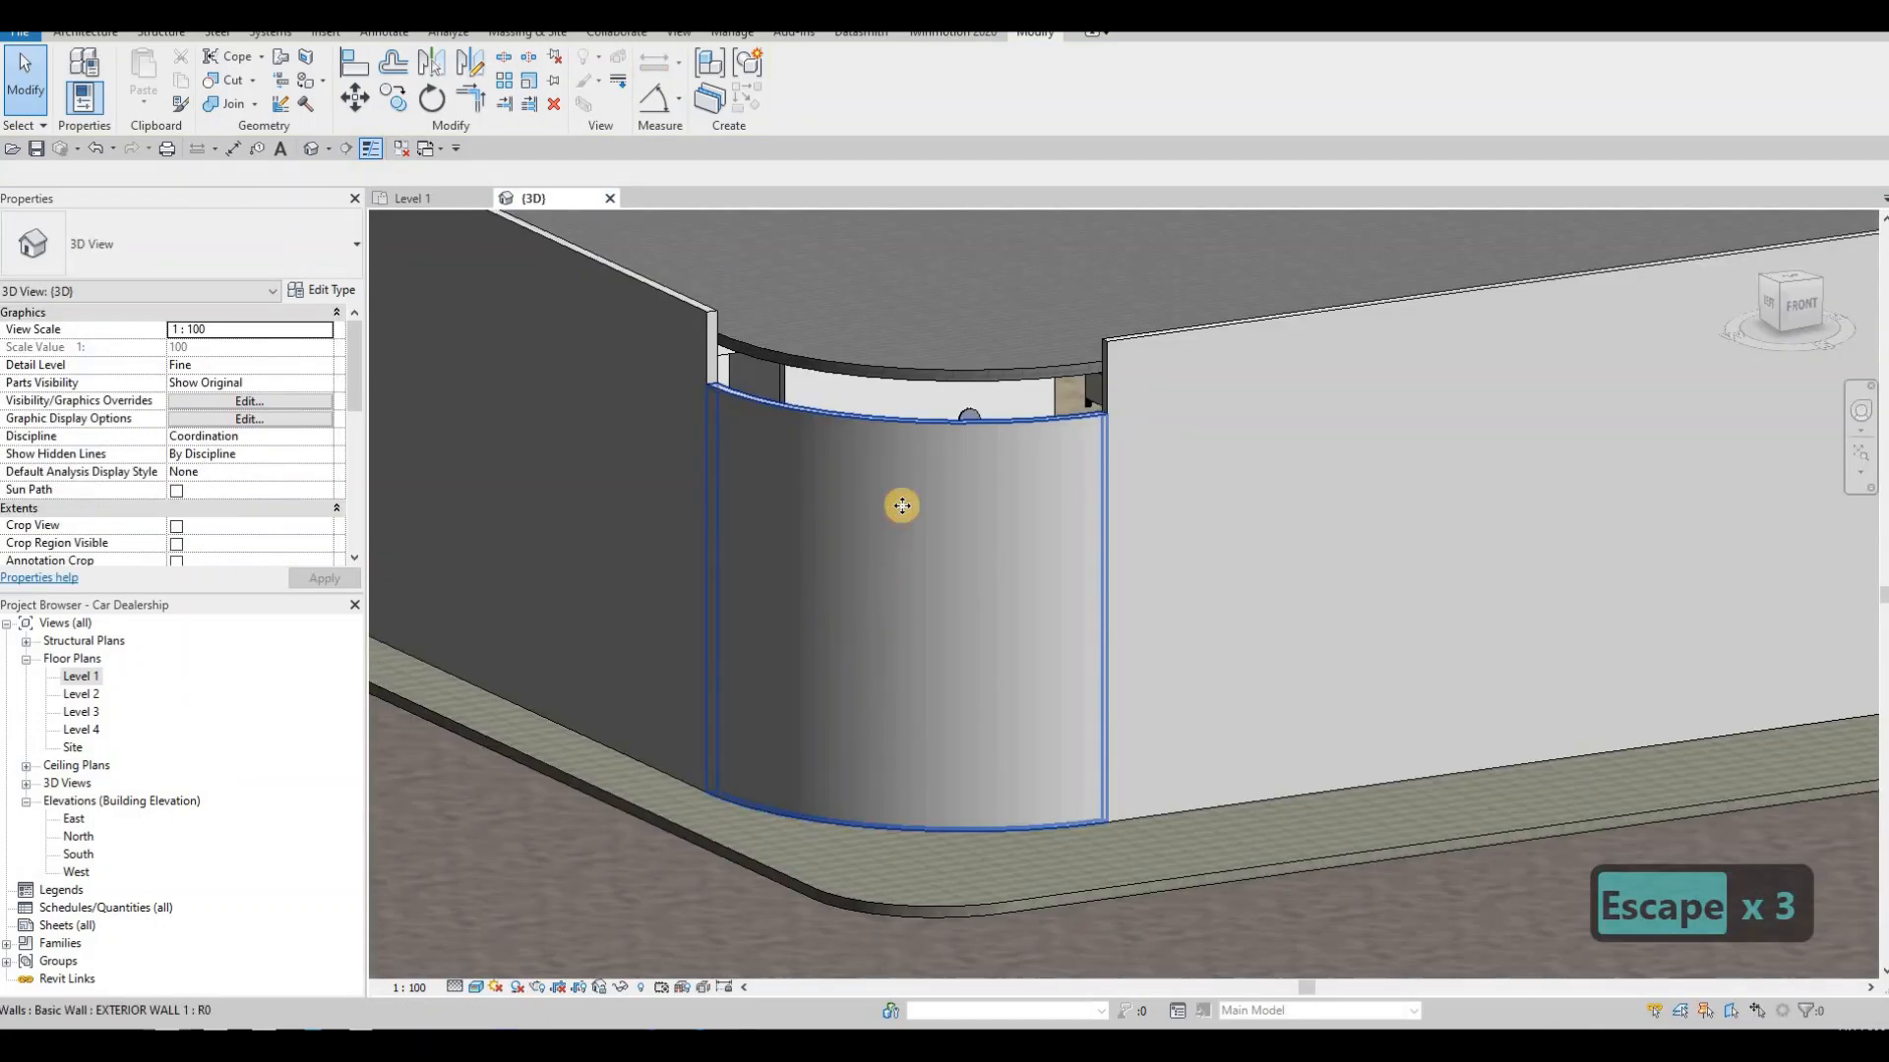
{"action": "left_click", "coordinate": [906, 393]}
{"action": "left_click_drag", "start_coordinate": [907, 391], "coordinate": [919, 327]}
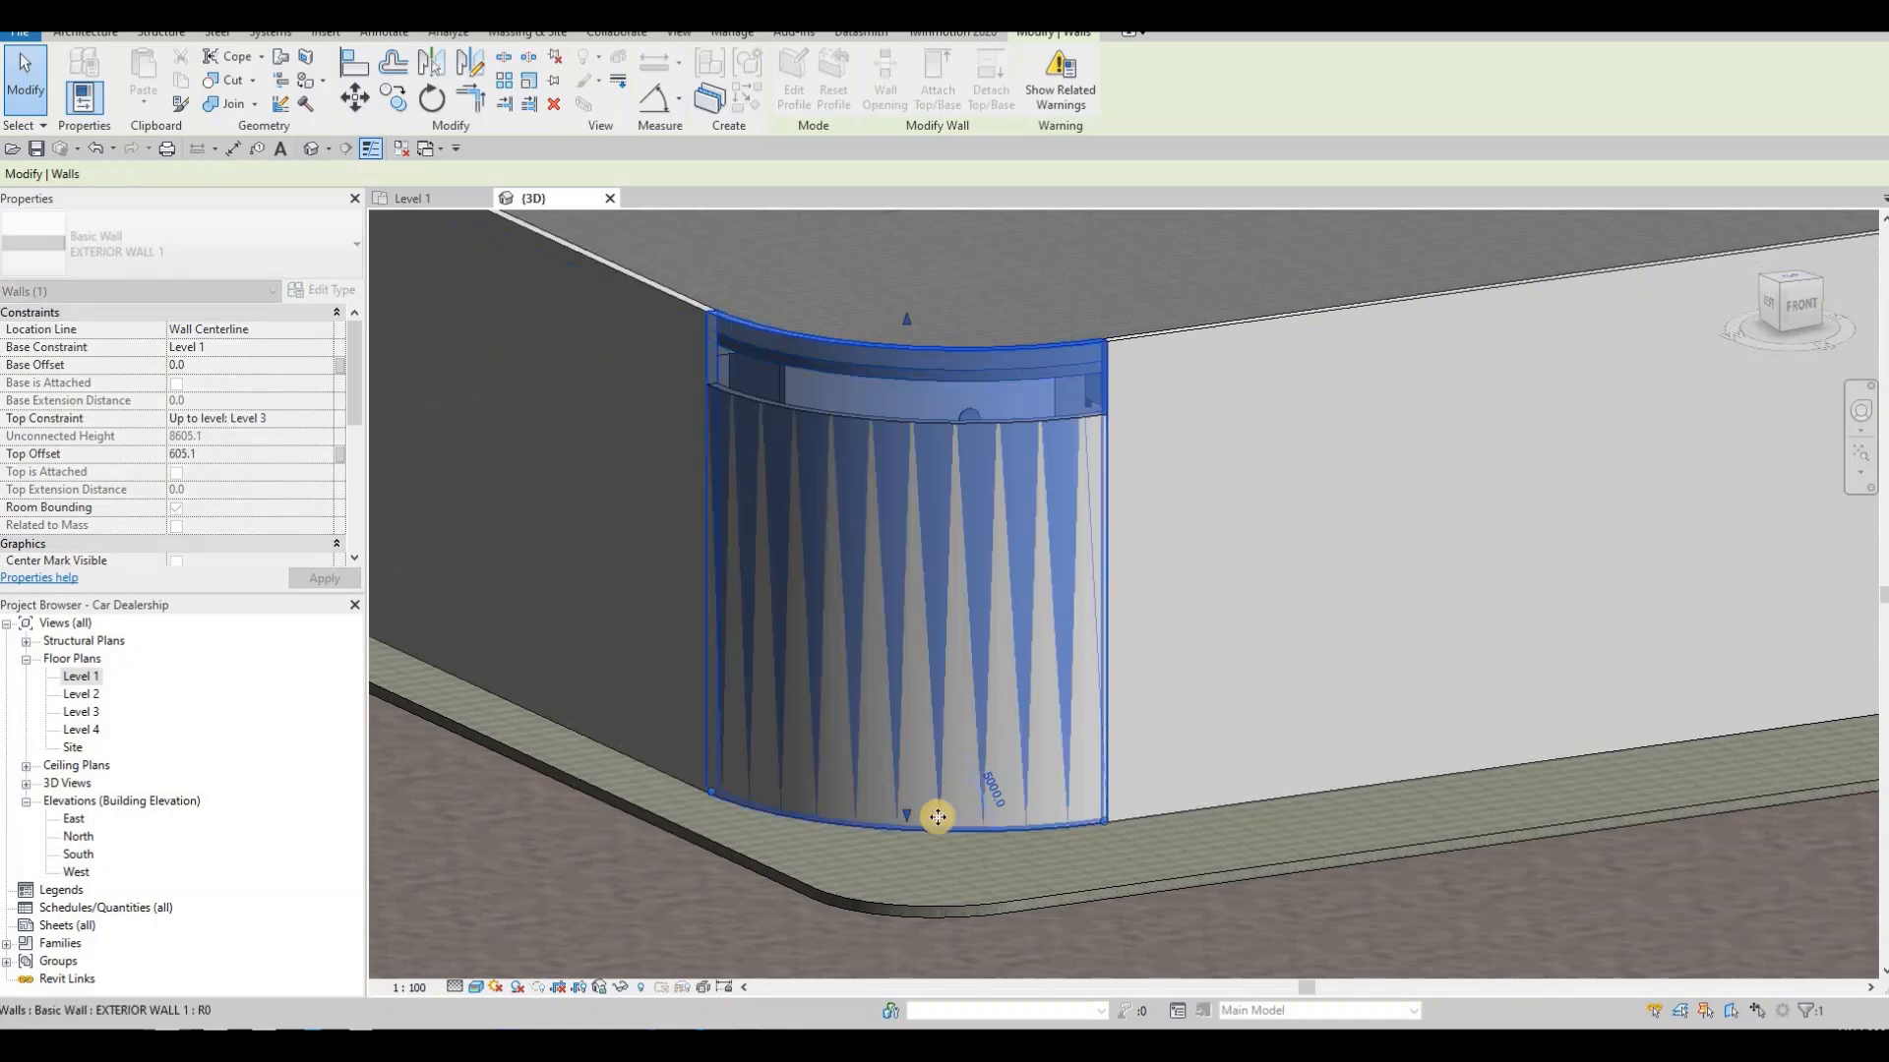
{"action": "left_click_drag", "start_coordinate": [905, 824], "coordinate": [886, 388]}
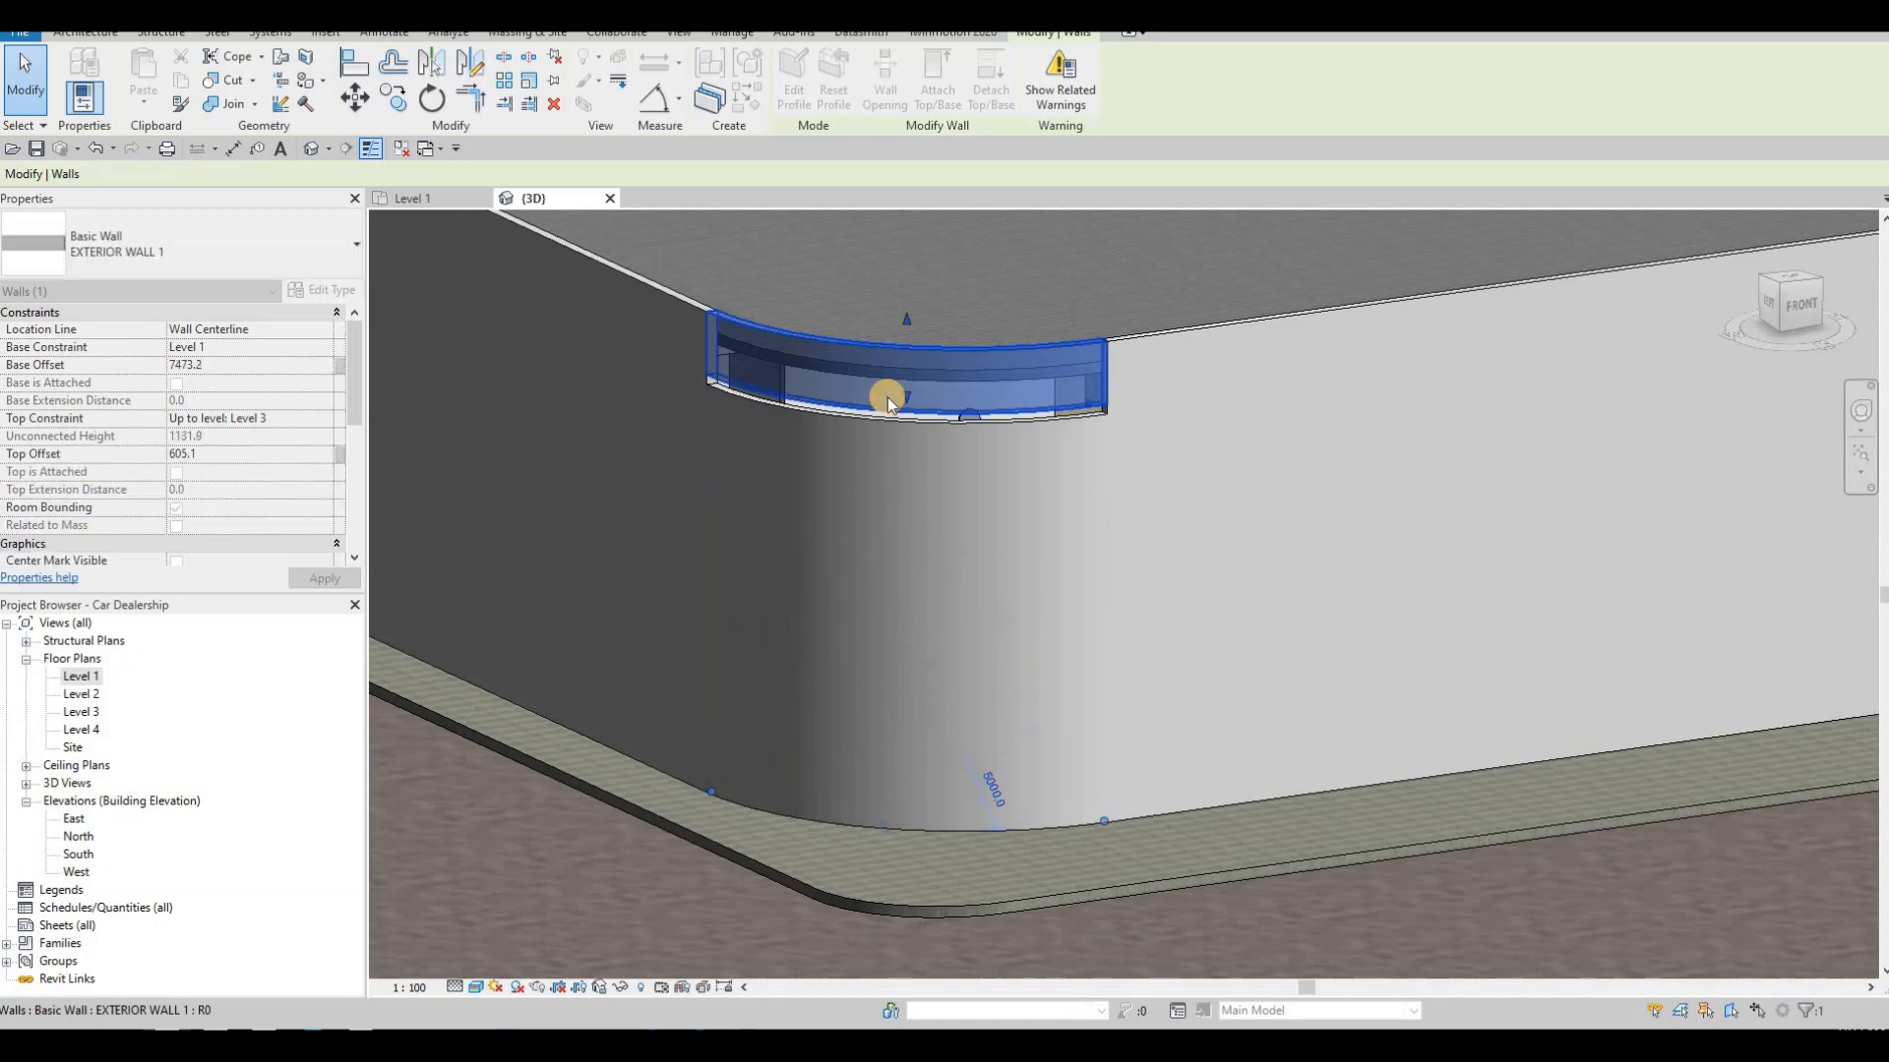
{"action": "key", "text": "Escape"}
- Align the top of the curved southwest upper wall band with the top of the adjoining straight wall
{"action": "scroll", "coordinate": [887, 398], "scroll_direction": "up", "scroll_amount": 3}
{"action": "key", "text": "Escape"}
{"action": "key", "text": "a"}
{"action": "key", "text": "l"}
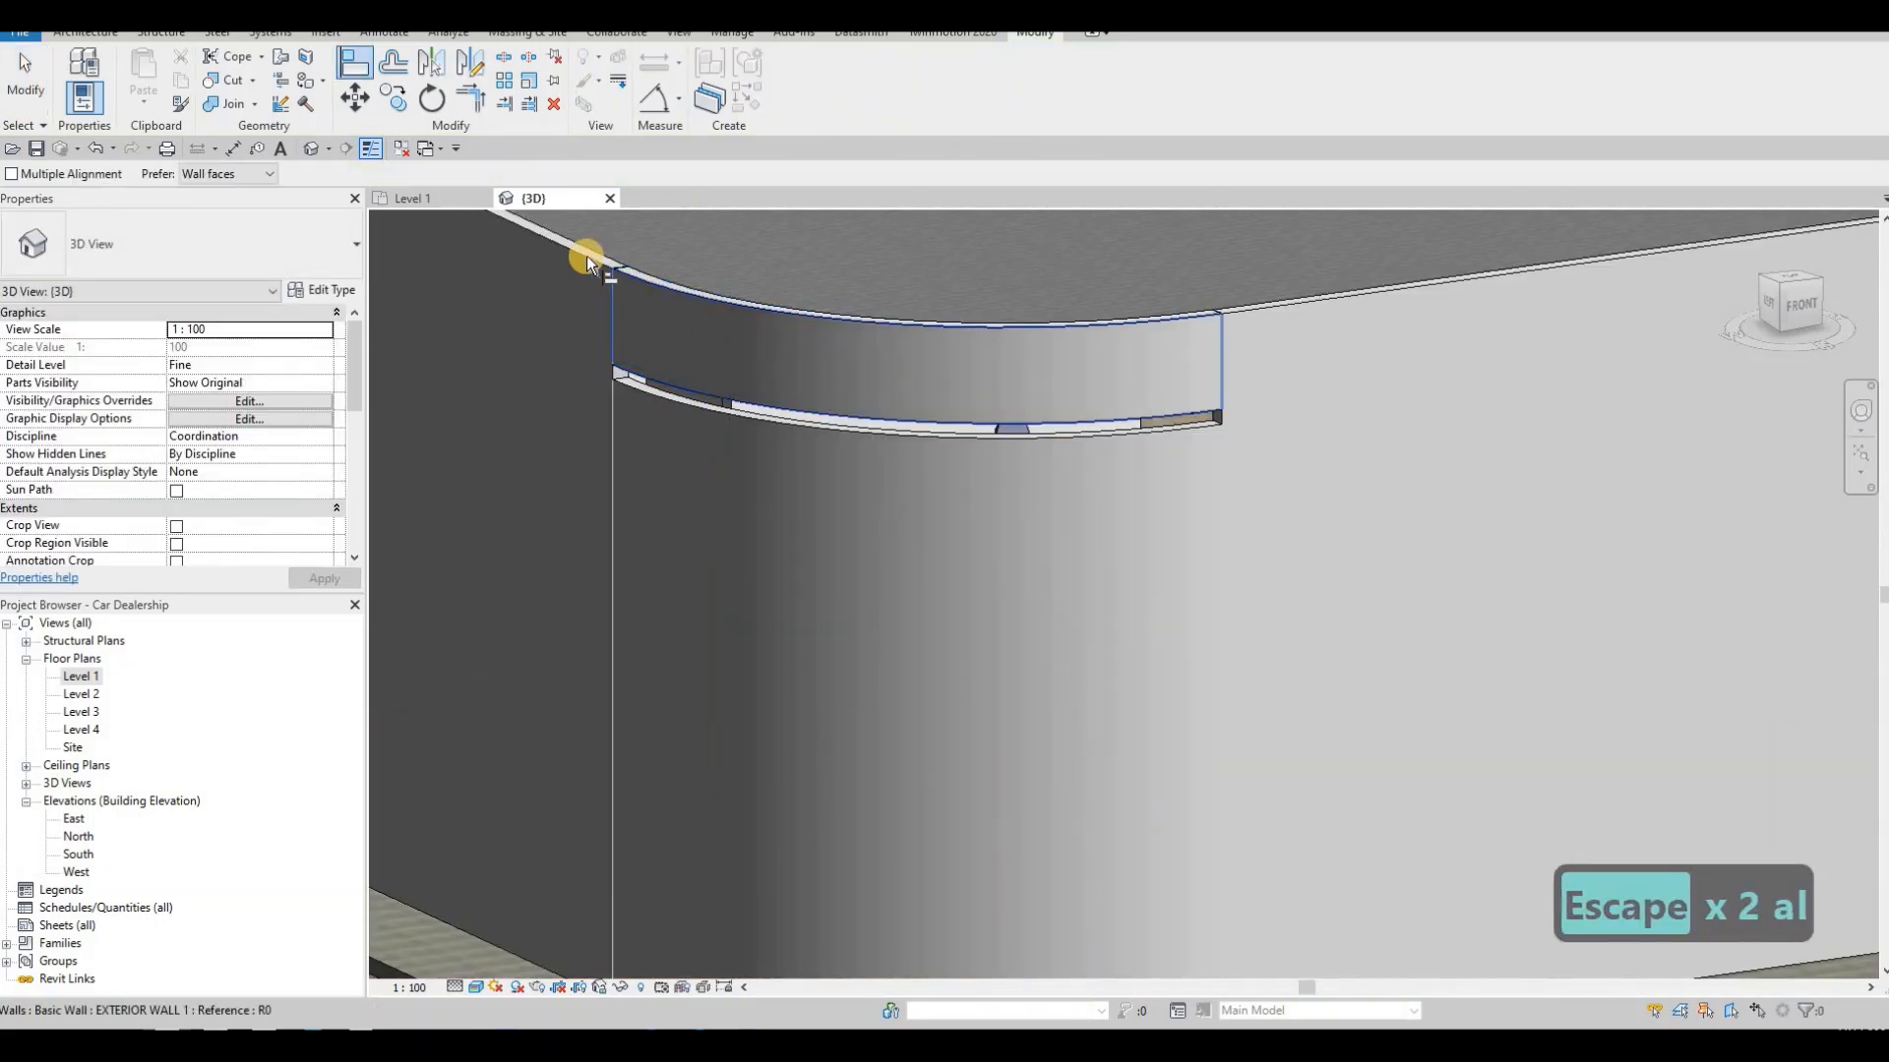
{"action": "key", "text": "Tab"}
{"action": "key", "text": "Tab"}
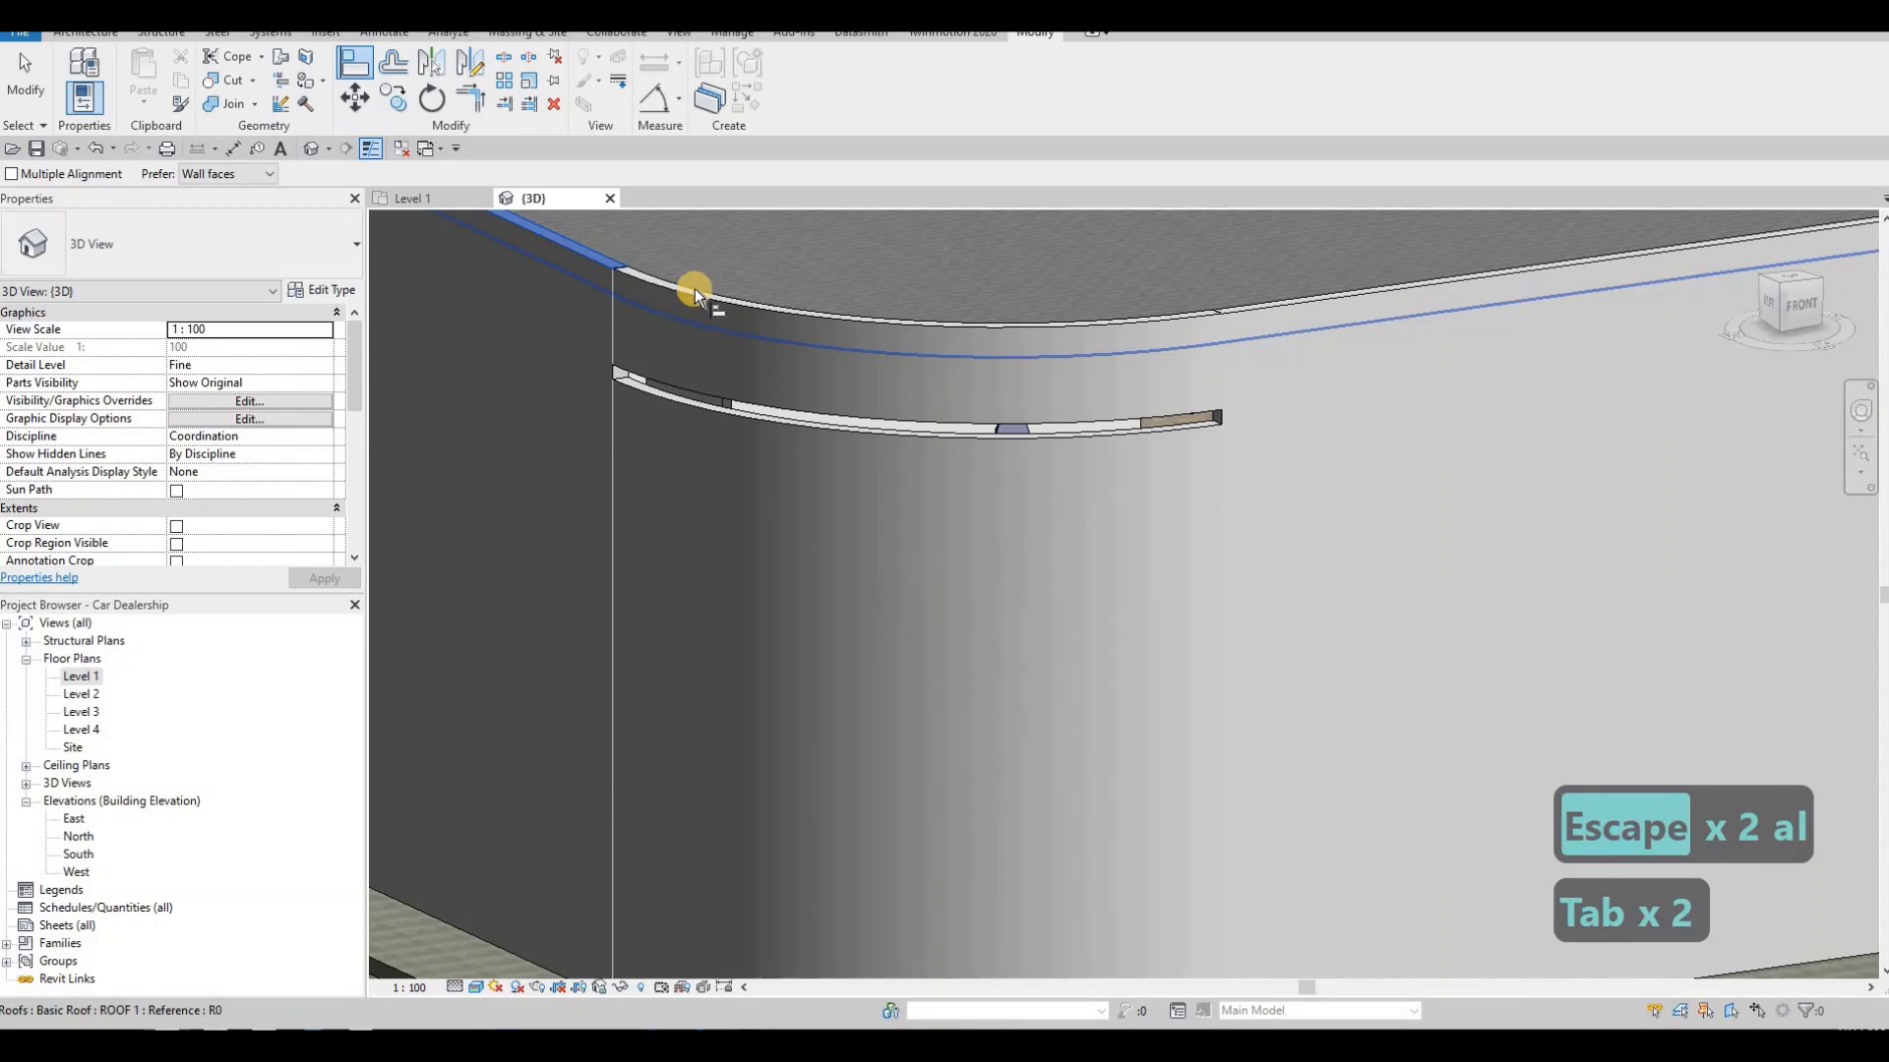
- Align the base of the southwest upper wall band with the top of the lower curved wall to close the gap
{"action": "left_click", "coordinate": [656, 384]}
{"action": "key", "text": "Tab"}
{"action": "key", "text": "Tab"}
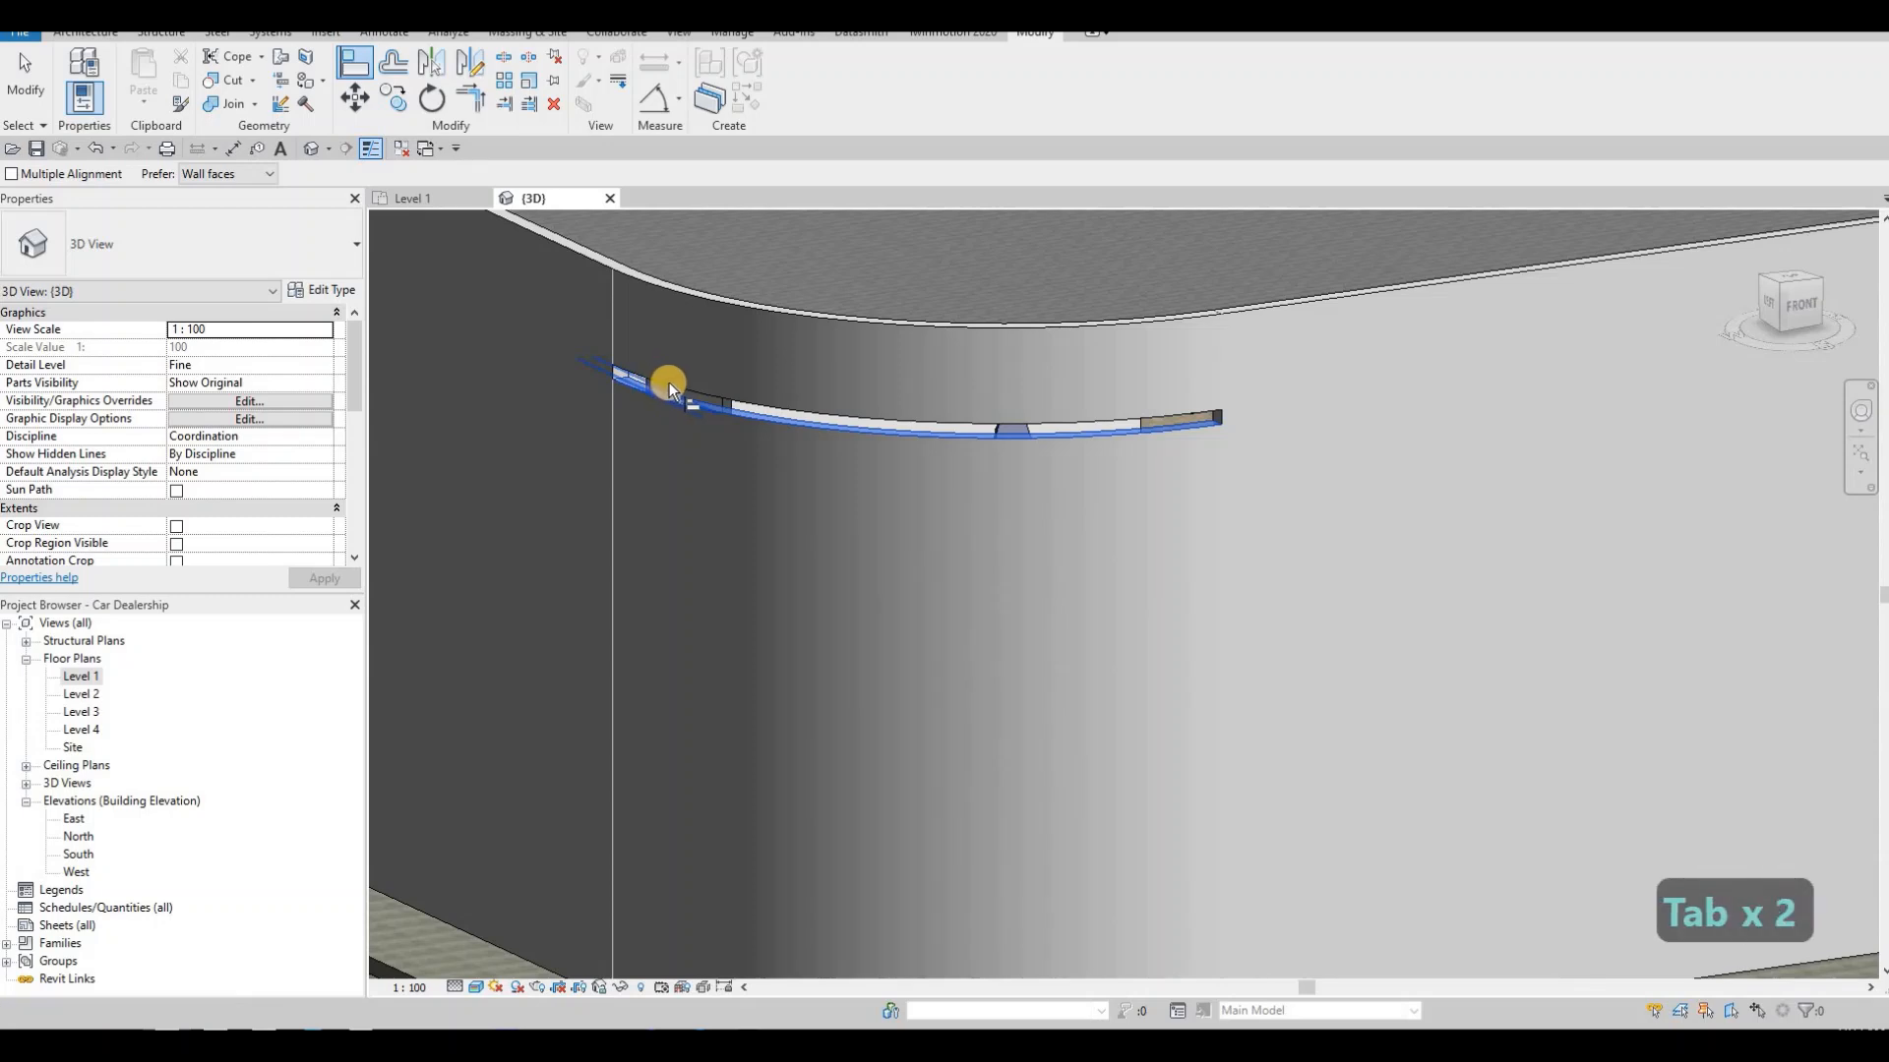
{"action": "key", "text": "Tab"}
{"action": "key", "text": "Tab"}
{"action": "key", "text": "Tab"}
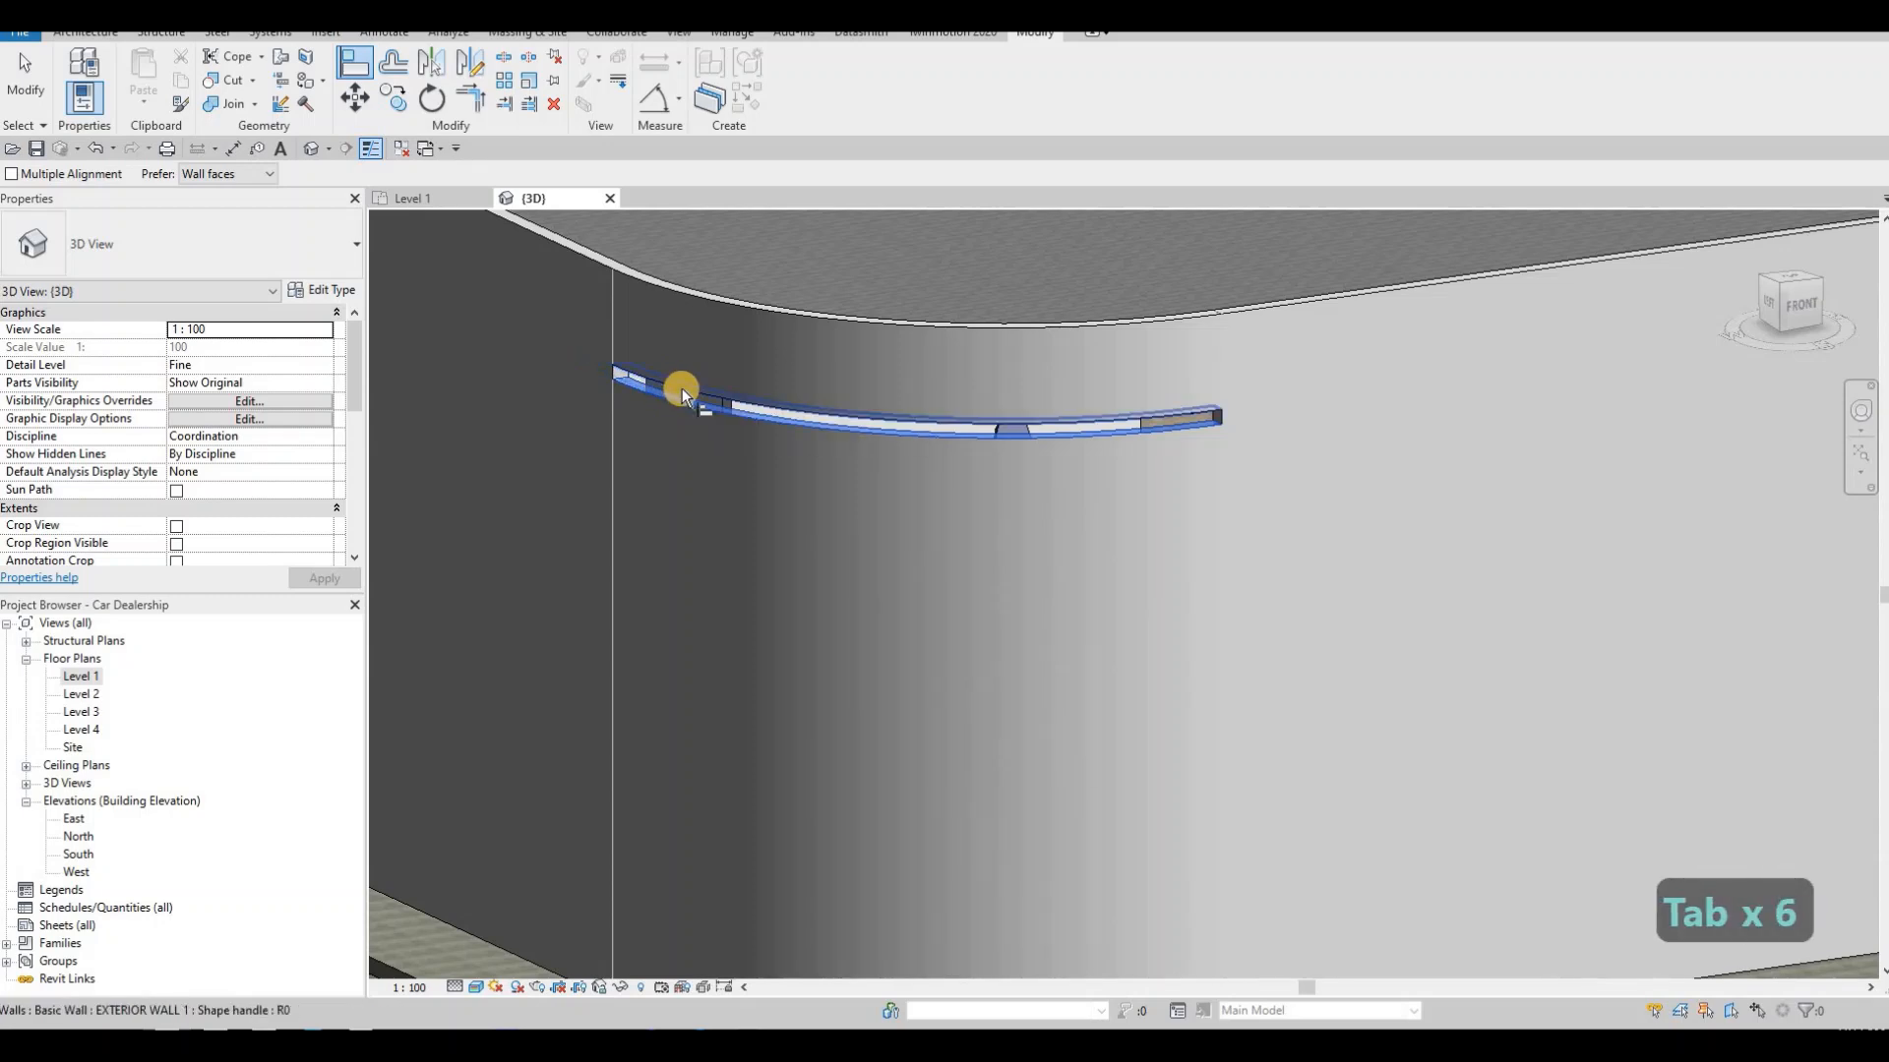
{"action": "key", "text": "Tab"}
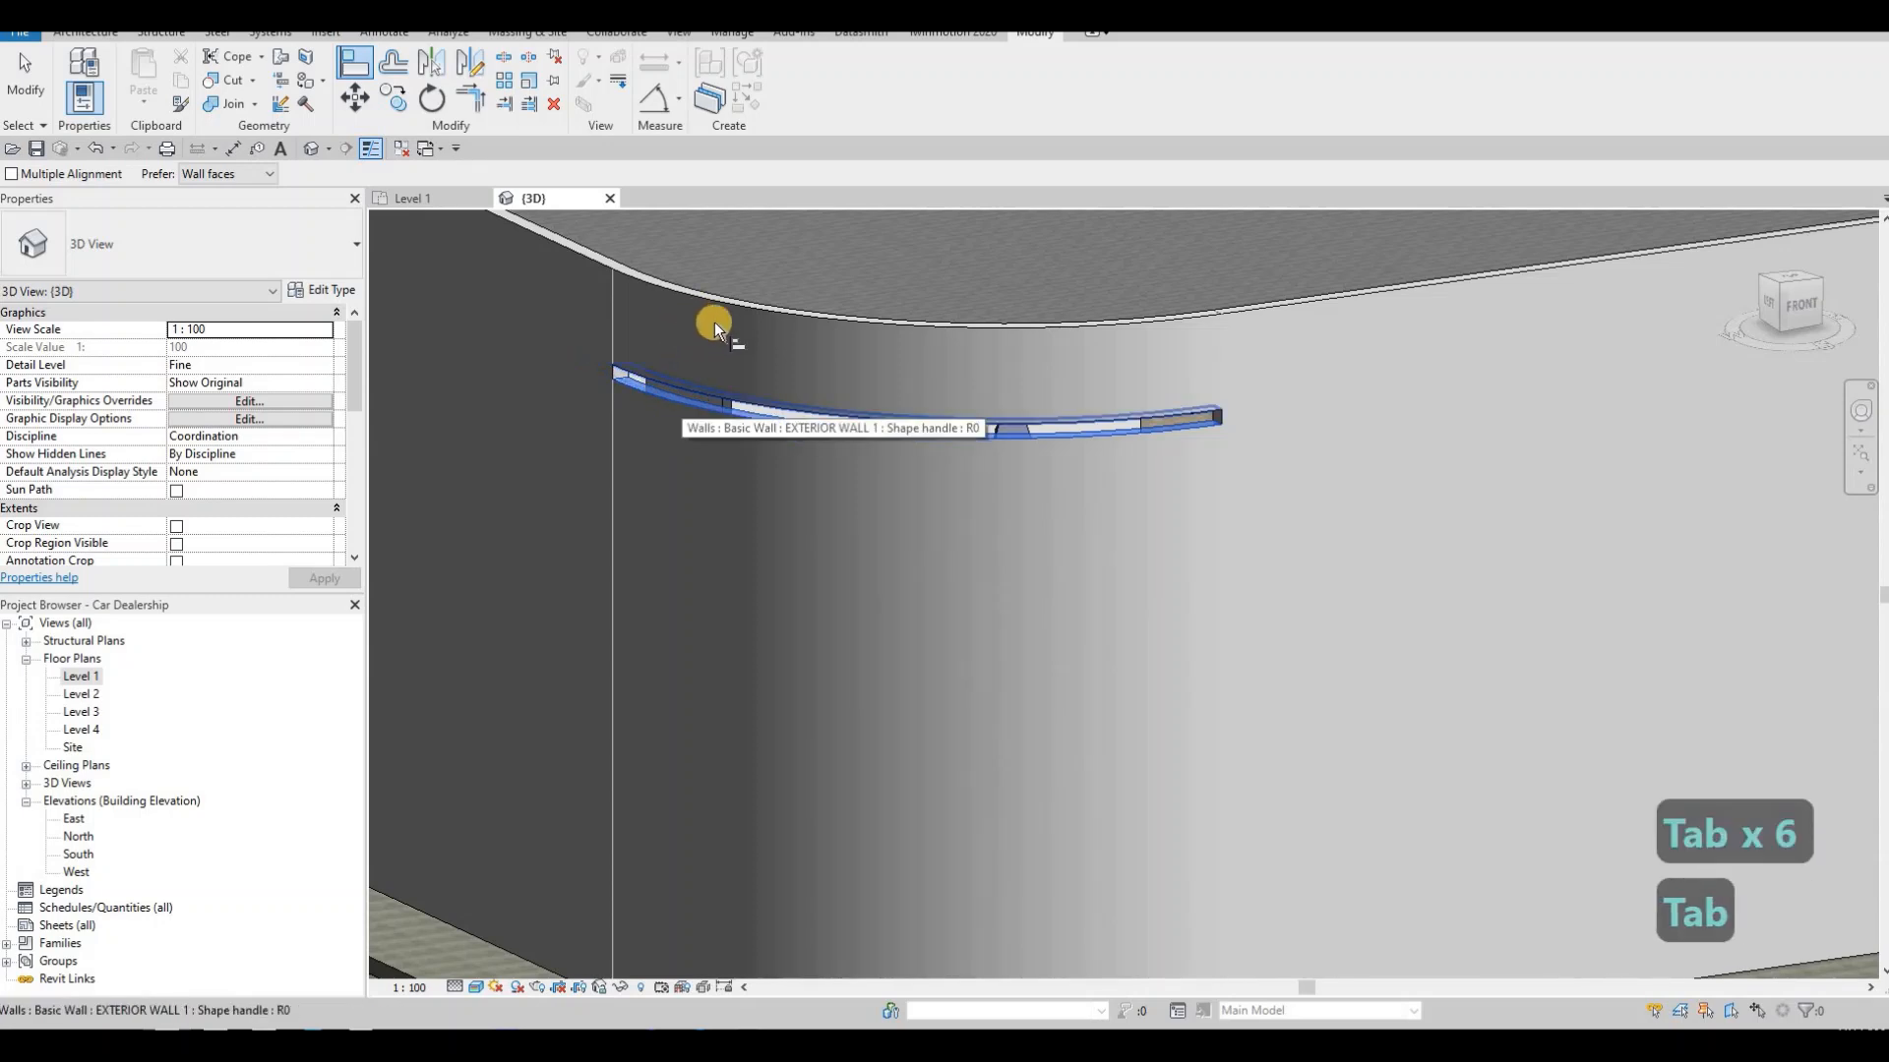
{"action": "middle_click_drag", "start_coordinate": [717, 317], "coordinate": [664, 610], "text": "shift"}
{"action": "scroll", "coordinate": [618, 466], "scroll_direction": "up", "scroll_amount": 3}
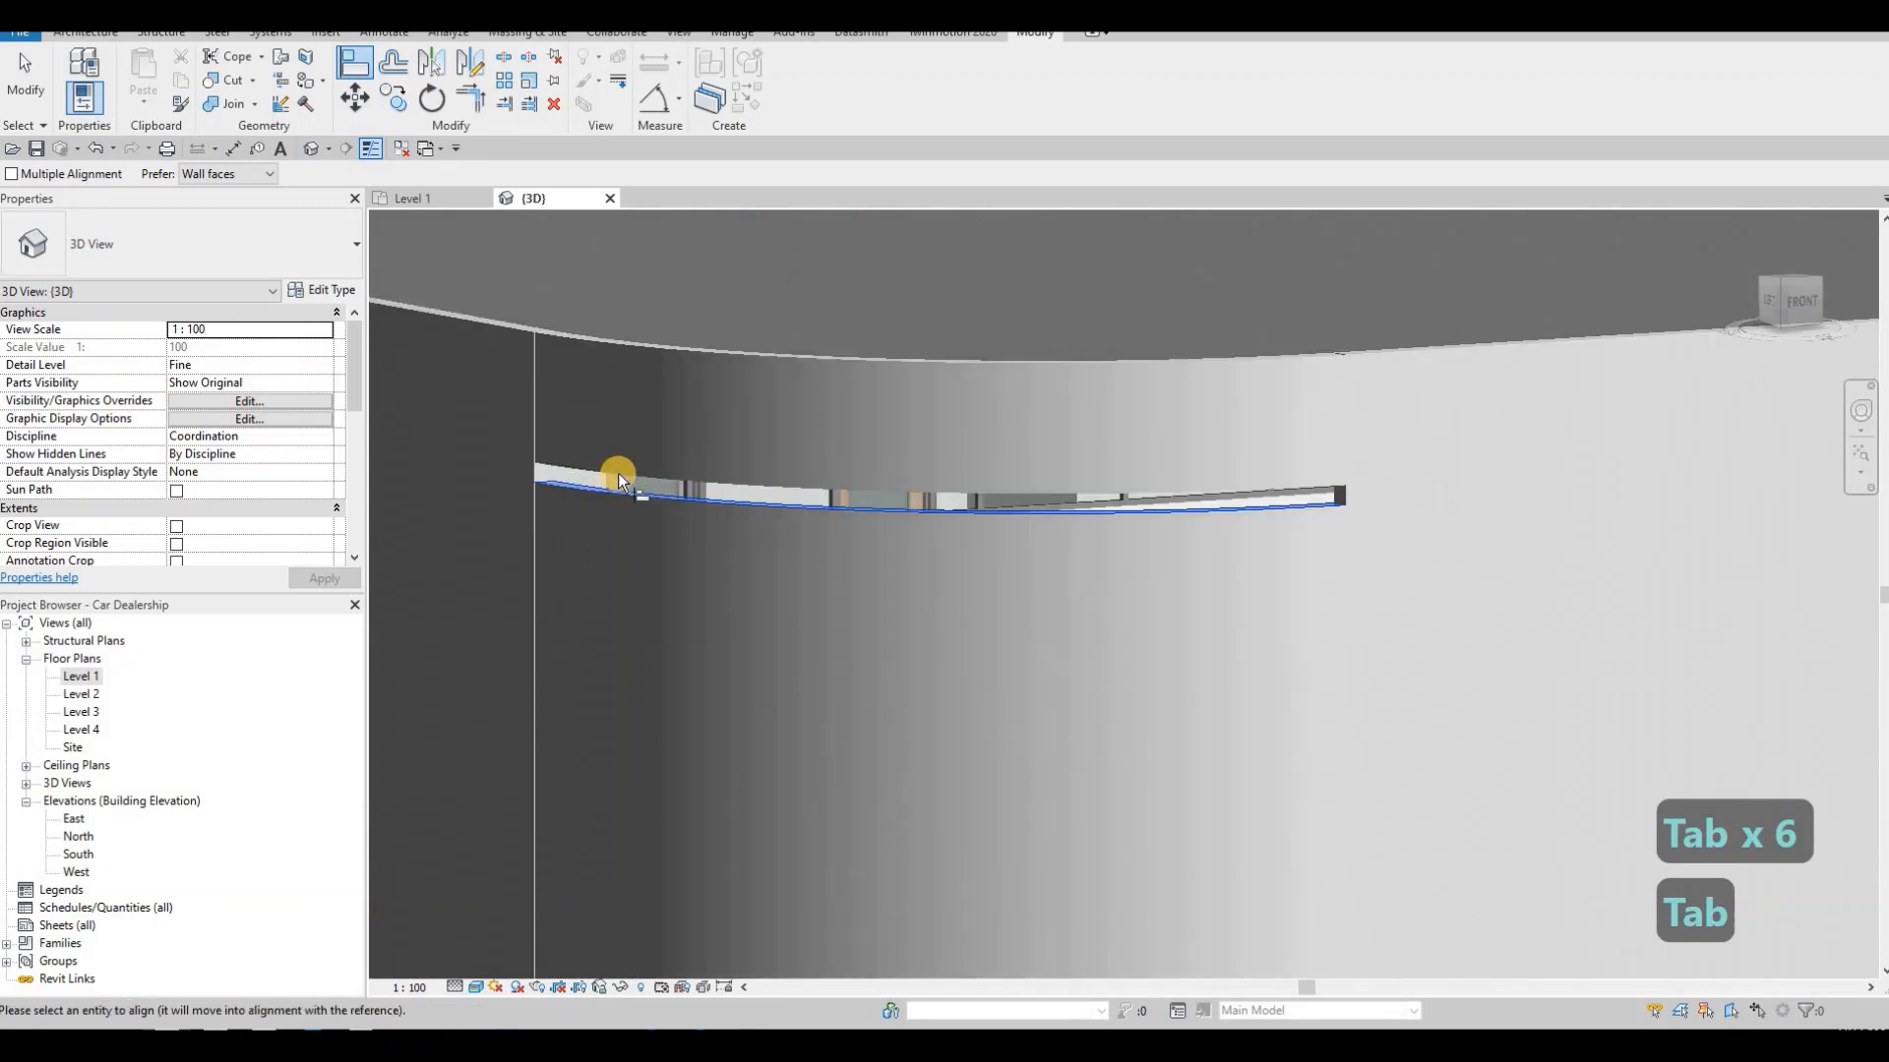
{"action": "left_click", "coordinate": [623, 478]}
{"action": "key", "text": "Escape"}
{"action": "scroll", "coordinate": [1060, 547], "scroll_direction": "down", "scroll_amount": 4}
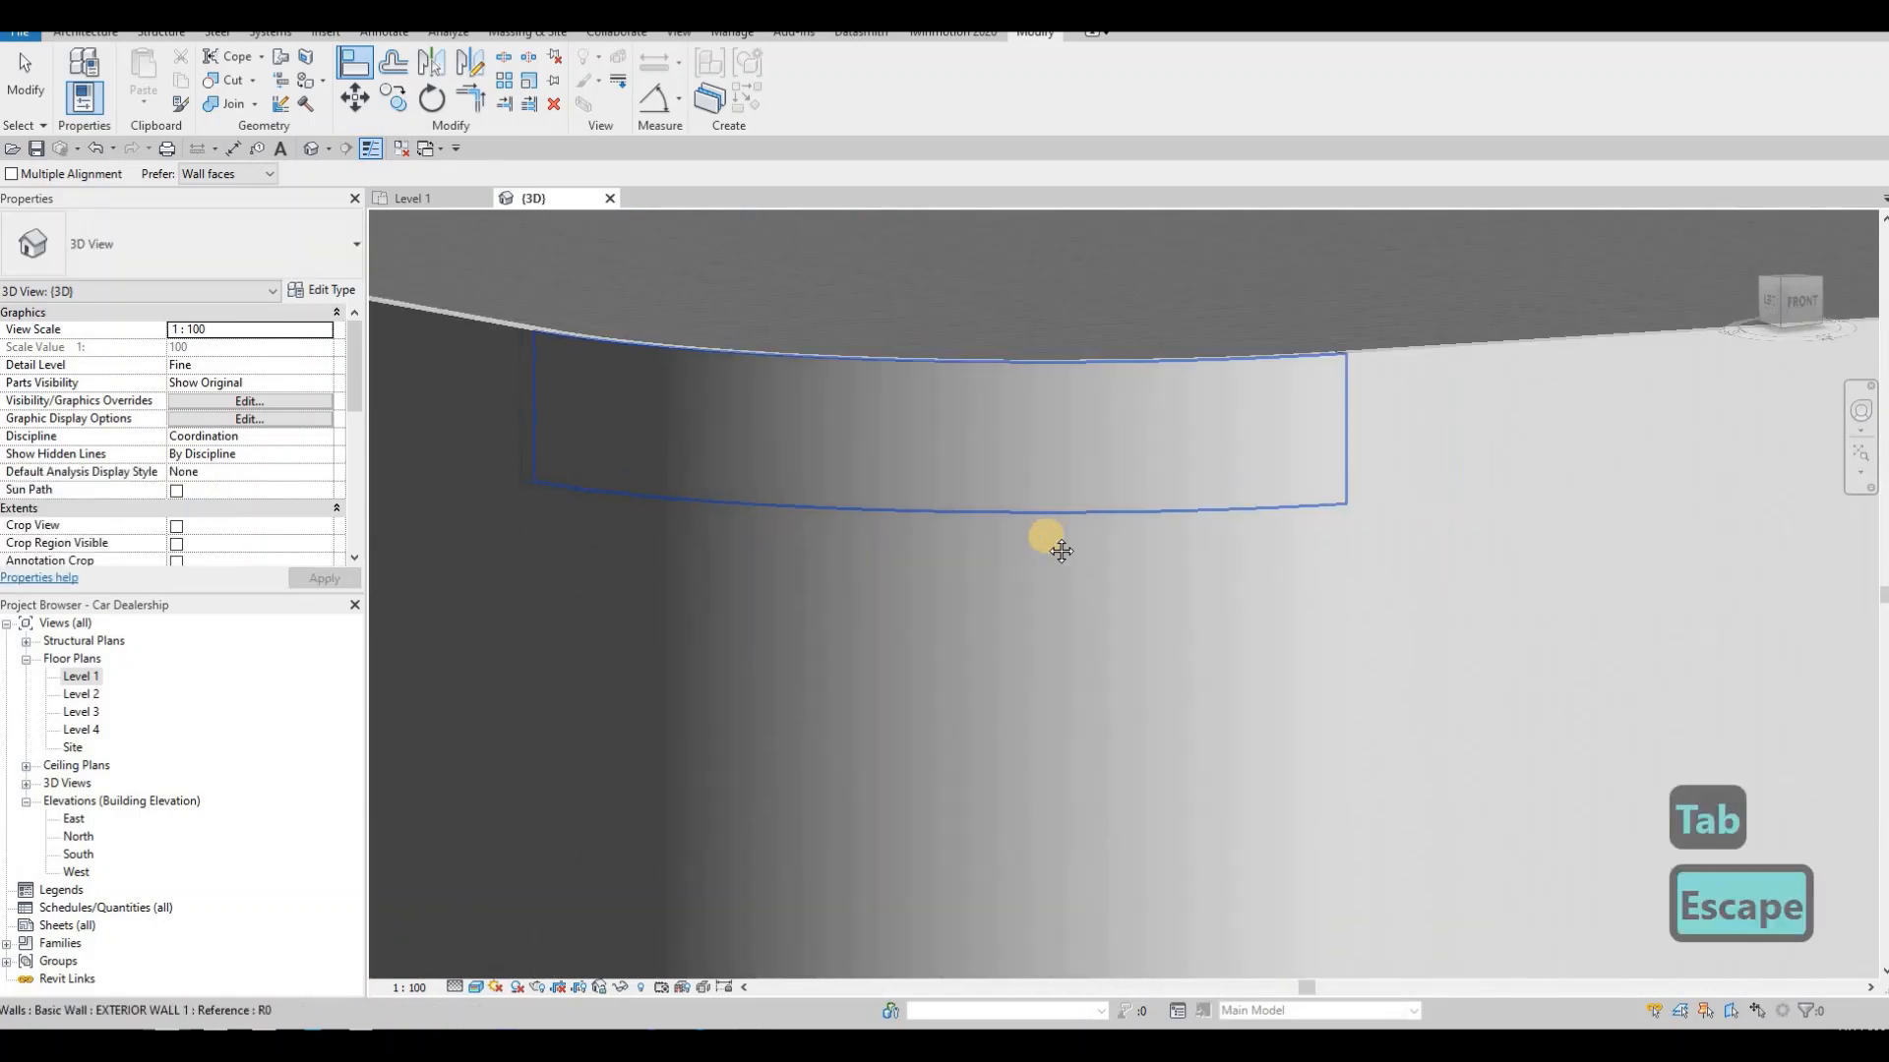
{"action": "key", "text": "Escape"}
- Examine the gap between the curved southeast corner wall and the roof edge in the 3D view
{"action": "middle_click_drag", "start_coordinate": [1111, 571], "coordinate": [1678, 605]}
{"action": "scroll", "coordinate": [866, 587], "scroll_direction": "down", "scroll_amount": 1}
{"action": "key", "text": "Escape"}
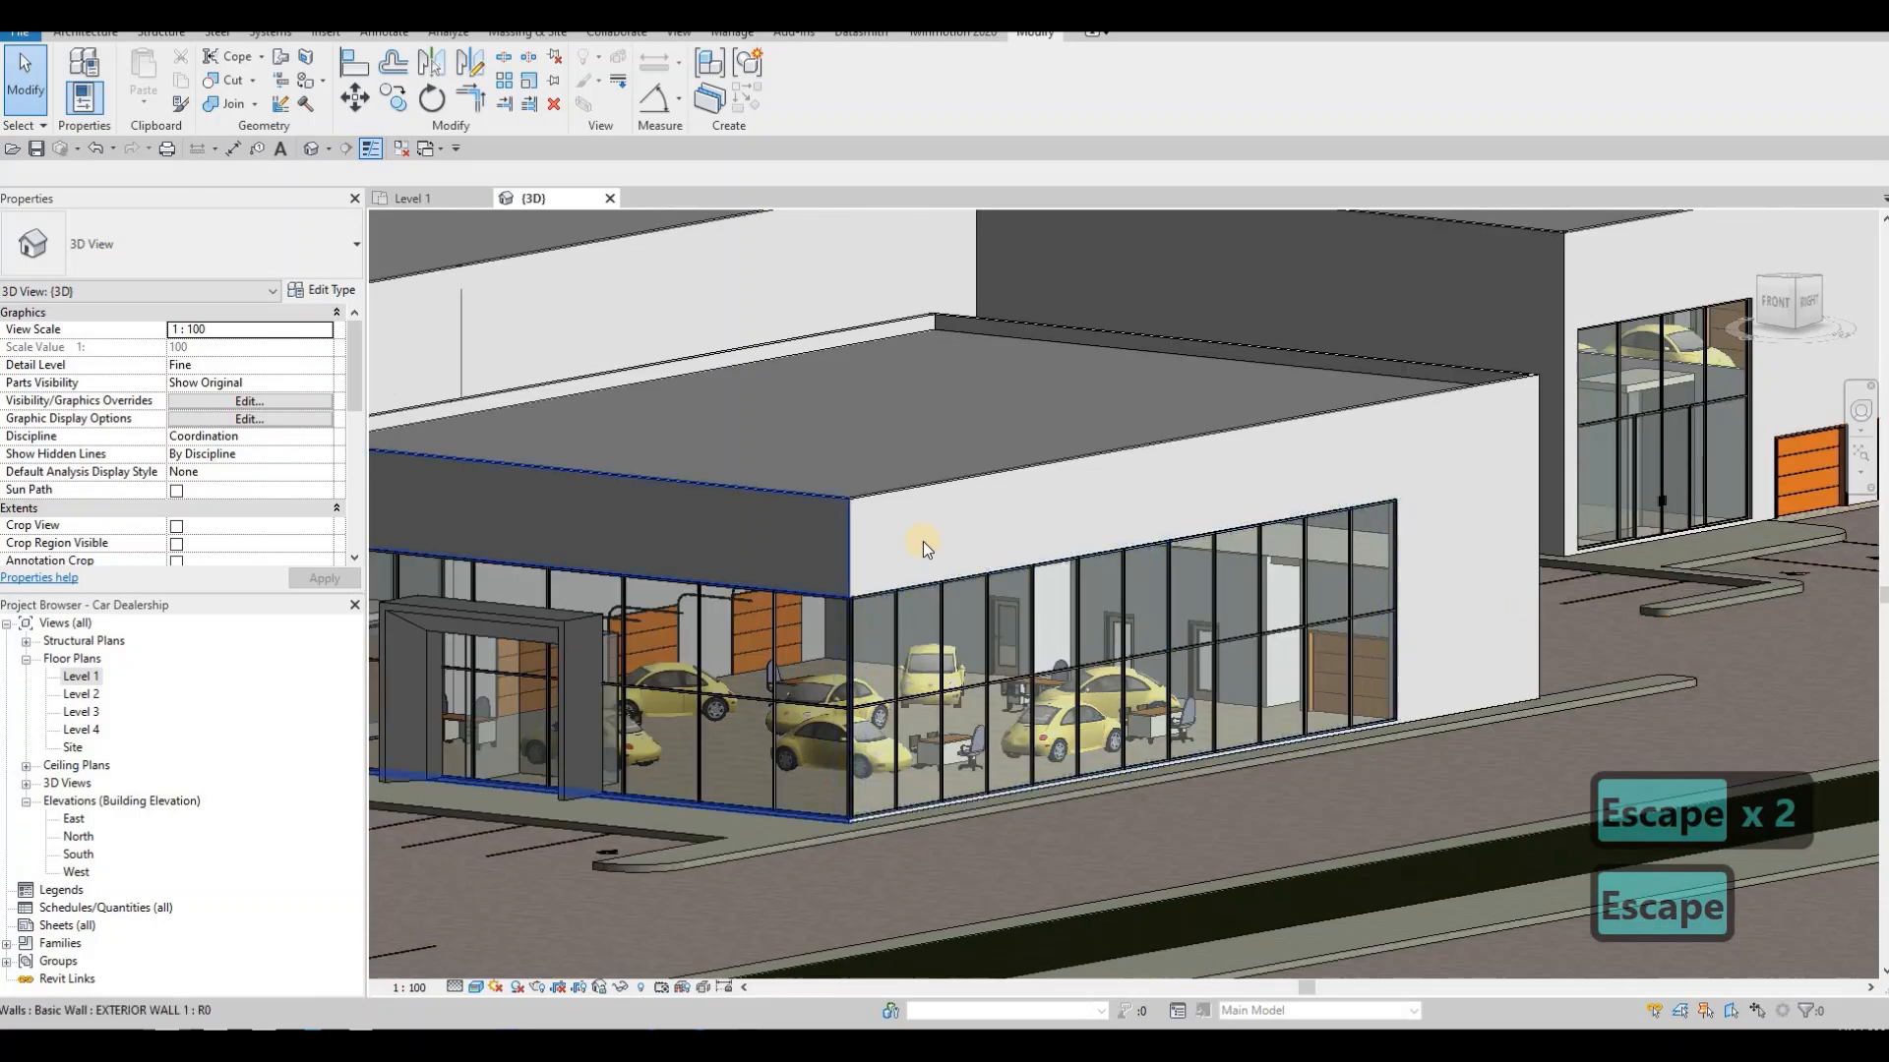
{"action": "middle_click_drag", "start_coordinate": [811, 539], "coordinate": [1060, 553]}
{"action": "scroll", "coordinate": [1060, 553], "scroll_direction": "up", "scroll_amount": 4}
{"action": "key", "text": "Escape"}
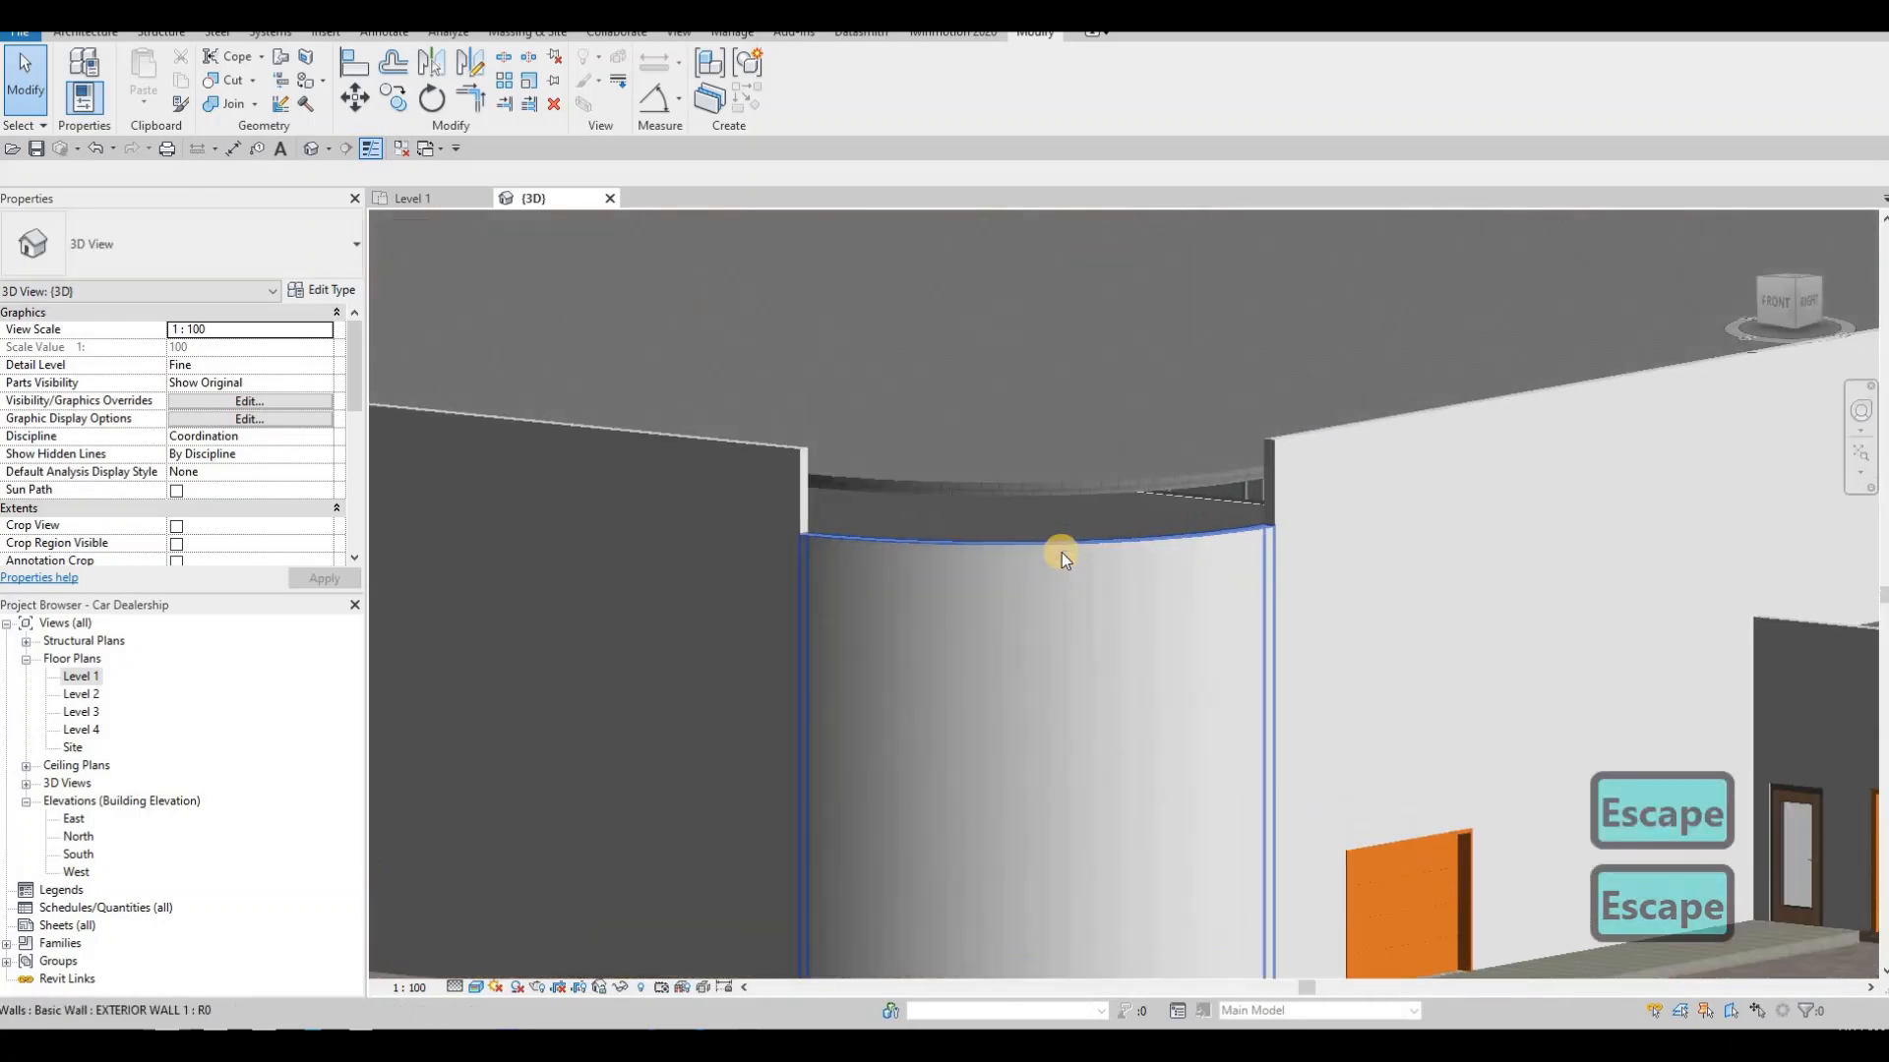
- Align the top edge of the lower curved corner wall with the top of the adjacent straight wall
{"action": "key", "text": "a"}
{"action": "key", "text": "l"}
{"action": "key", "text": "l"}
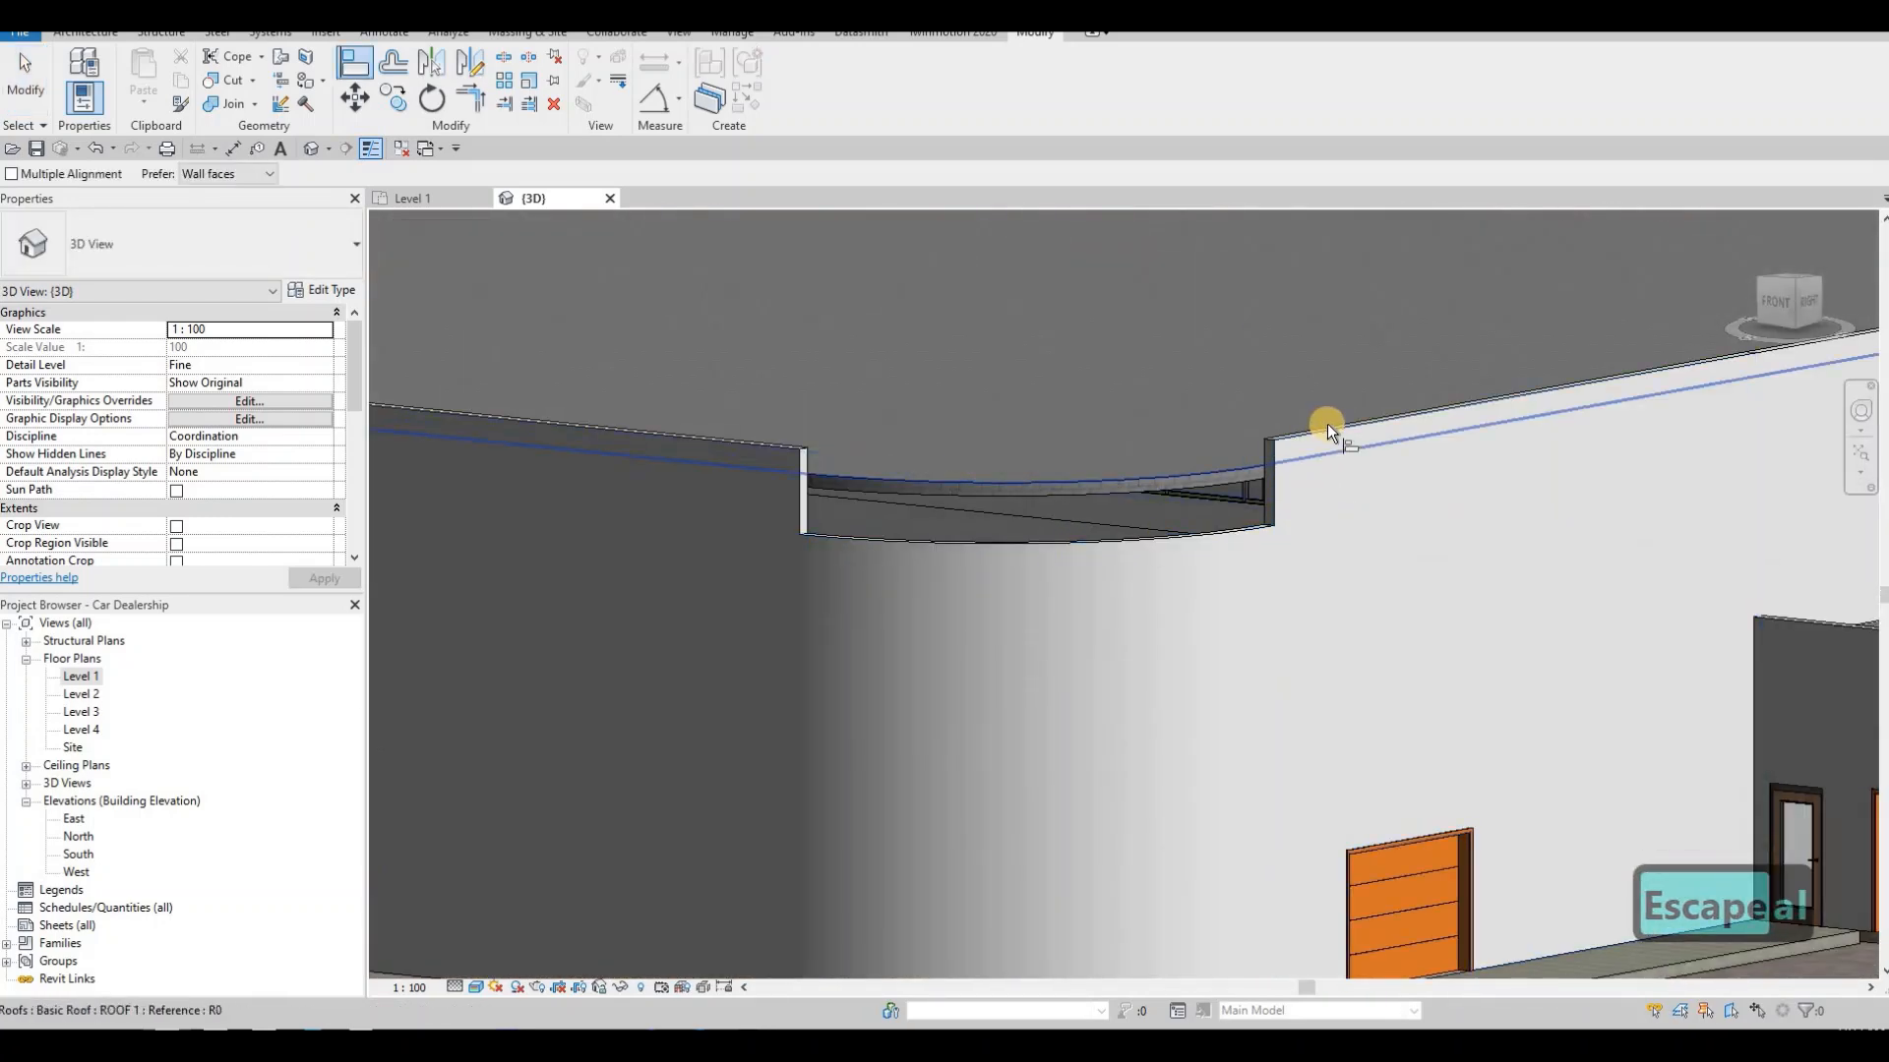
{"action": "key", "text": "Tab"}
{"action": "key", "text": "Tab"}
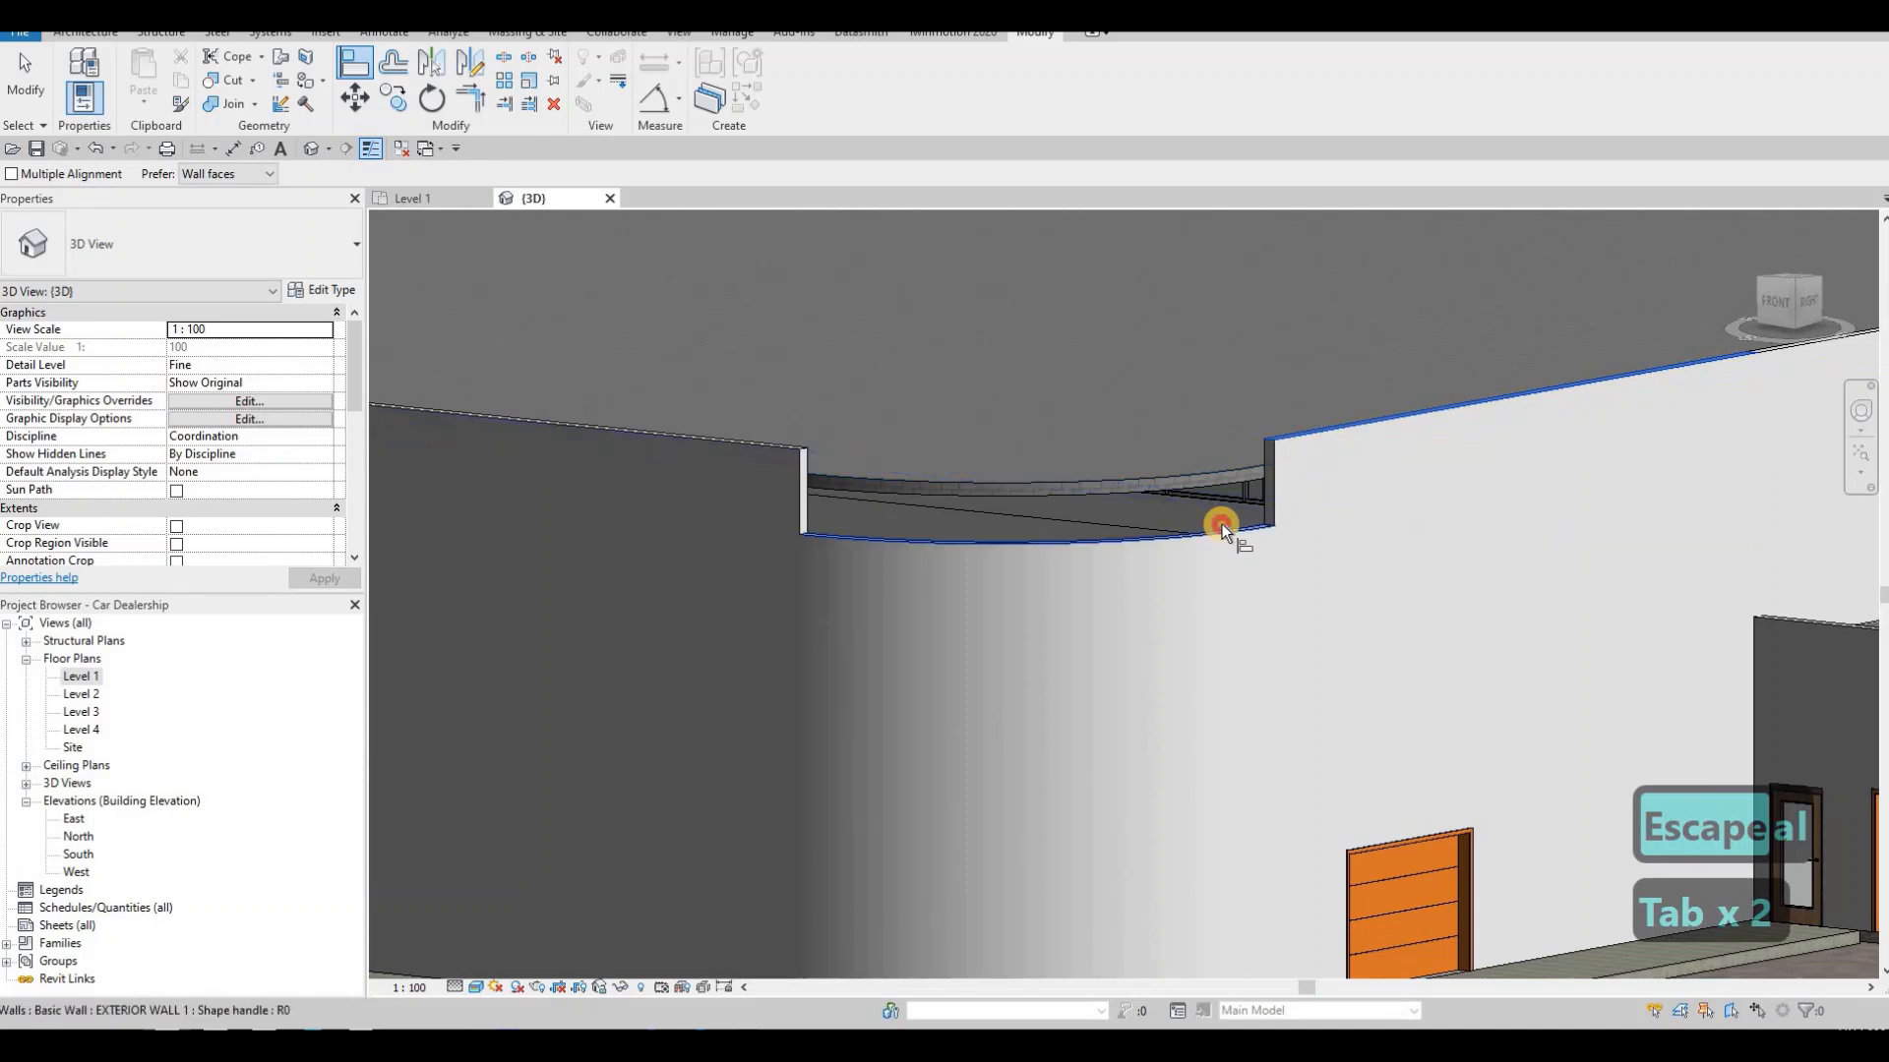
{"action": "left_click", "coordinate": [1220, 521]}
{"action": "scroll", "coordinate": [1077, 687], "scroll_direction": "down", "scroll_amount": 3}
{"action": "key", "text": "Escape"}
{"action": "key", "text": "Escape"}
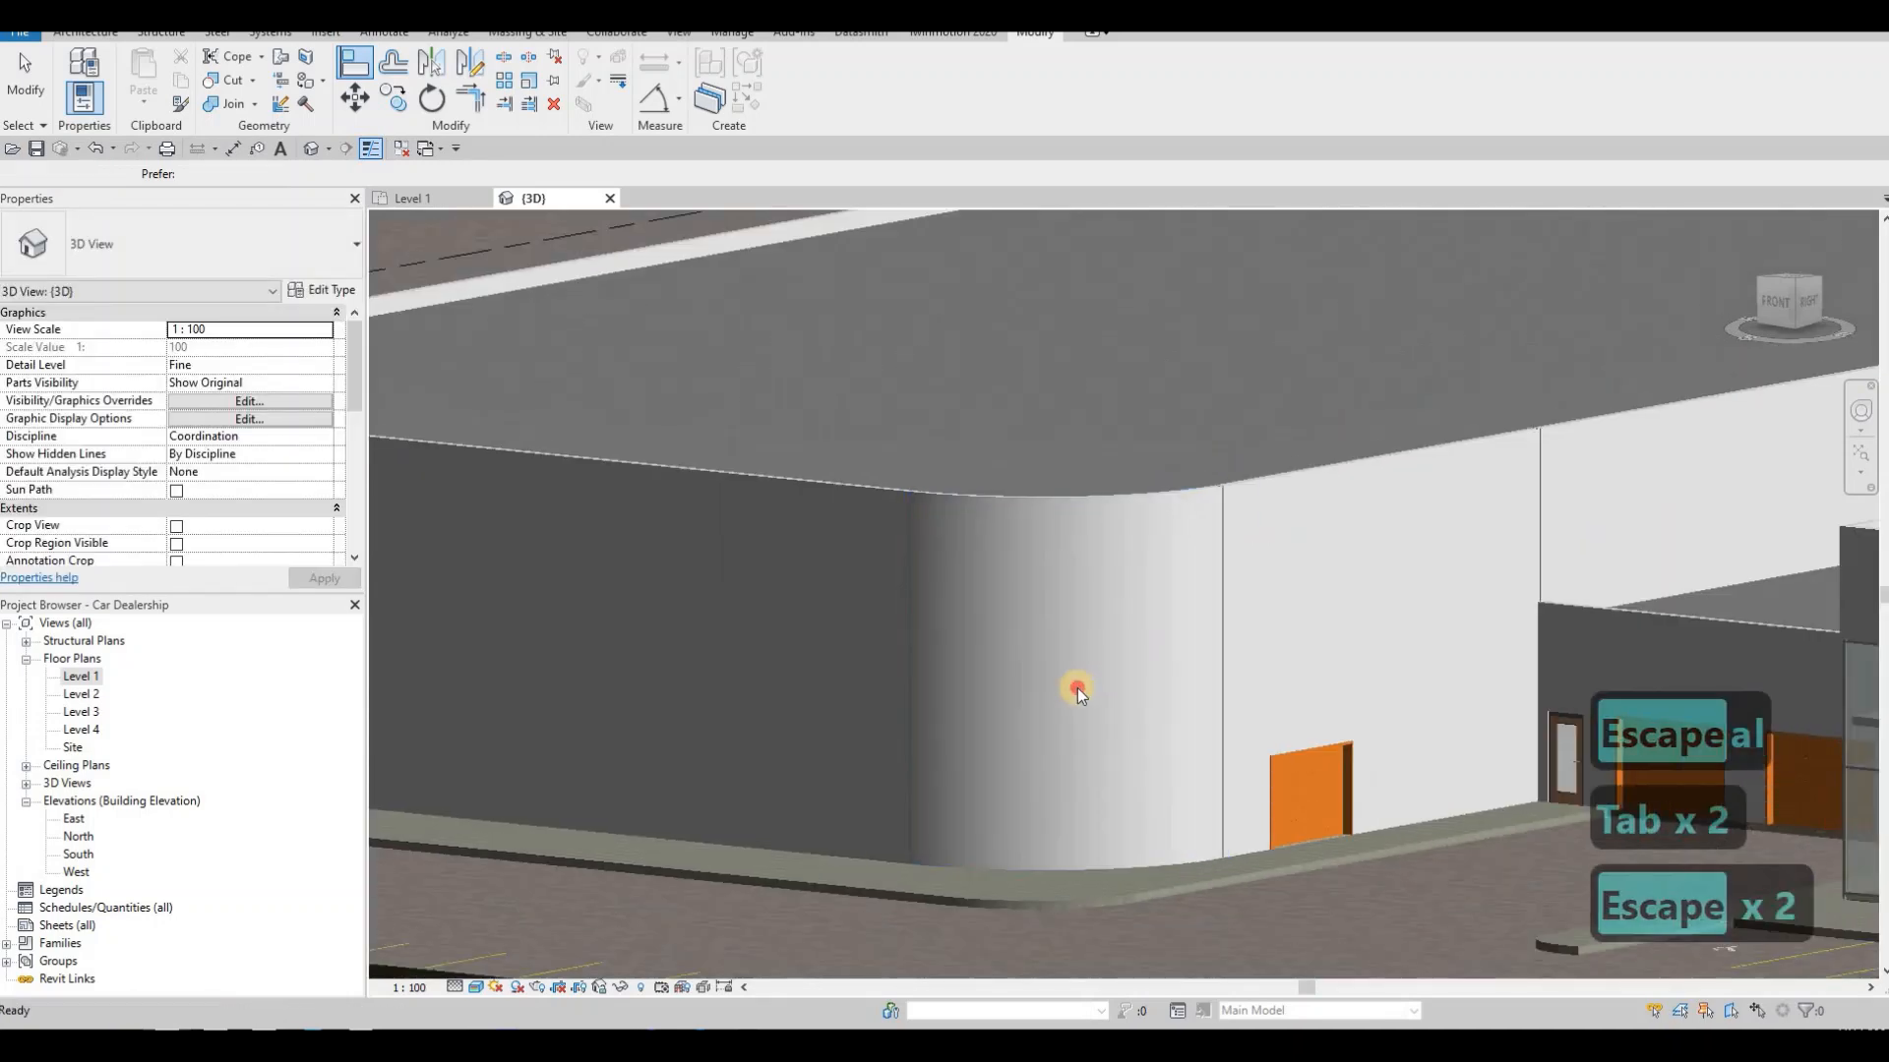
- Try to raise the base of the full-height curved corner wall, and undo the change
{"action": "left_click", "coordinate": [1062, 863]}
{"action": "left_click_drag", "start_coordinate": [1064, 855], "coordinate": [1077, 587]}
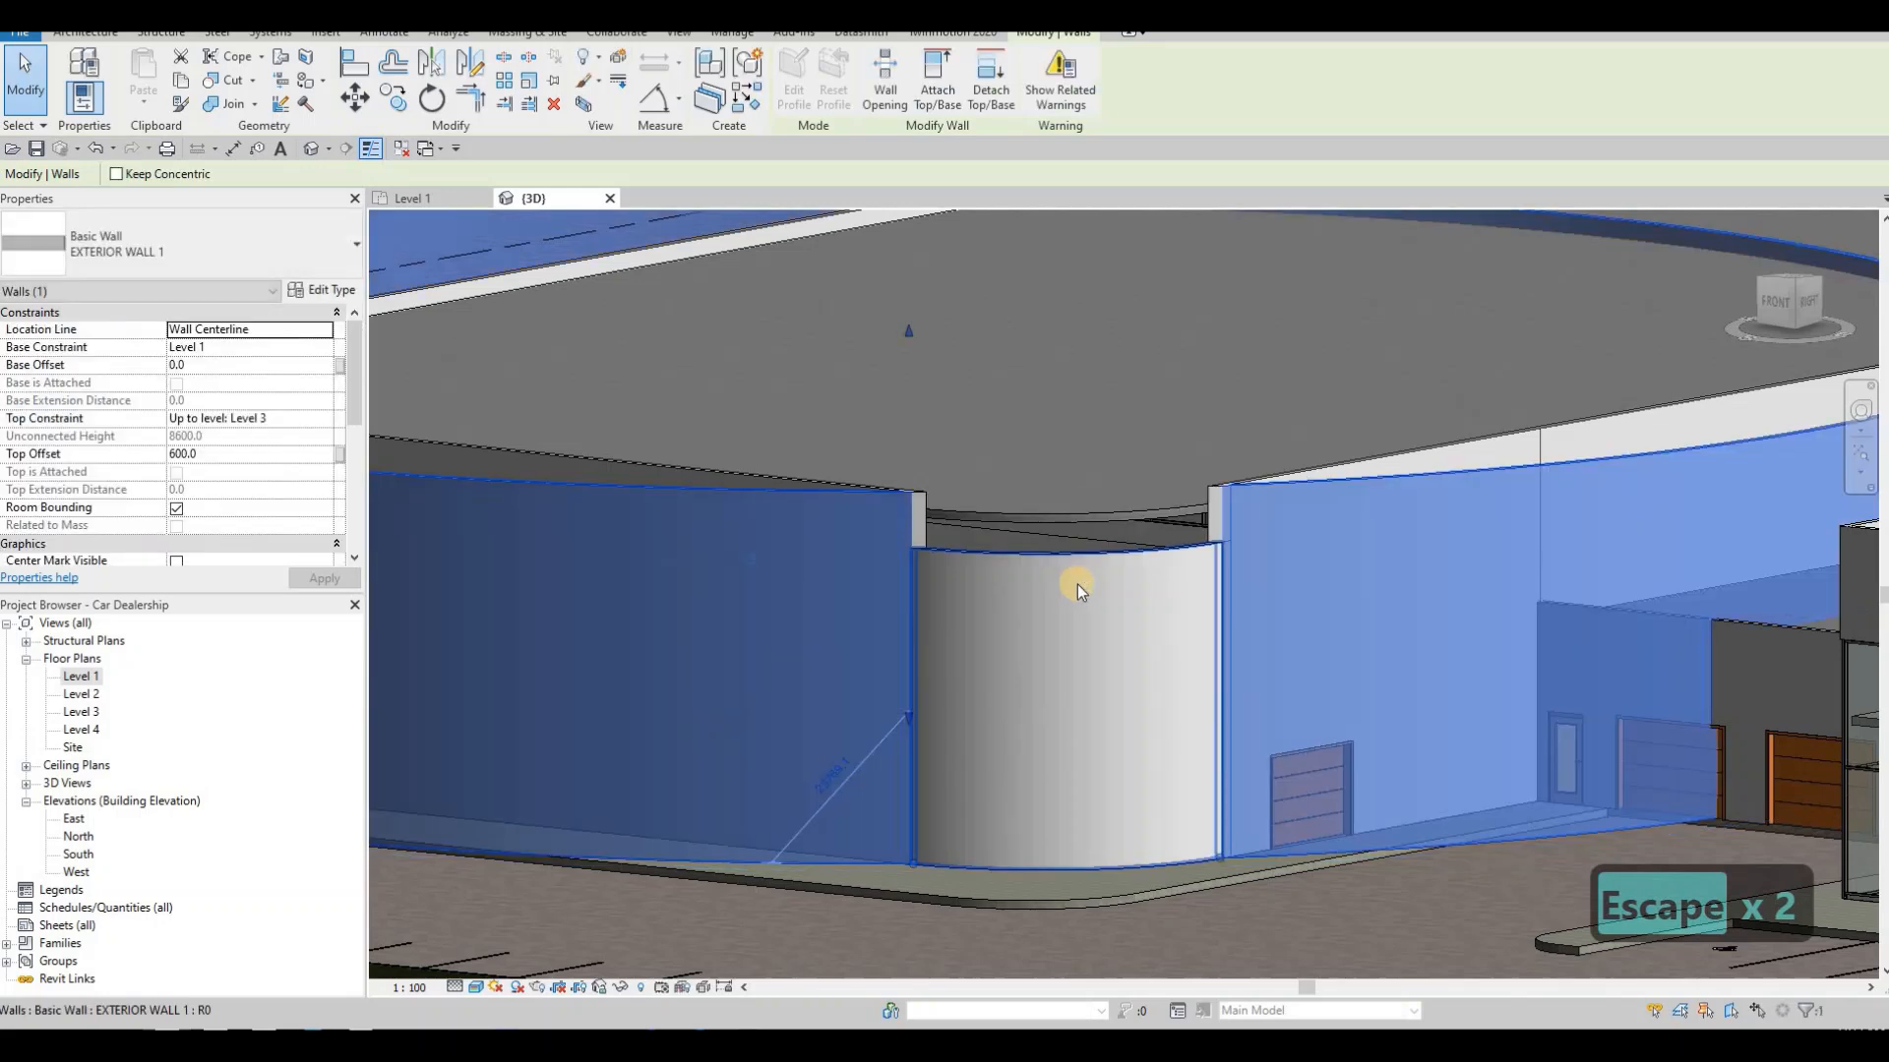
{"action": "key", "text": "ctrl+z"}
{"action": "key", "text": "Escape"}
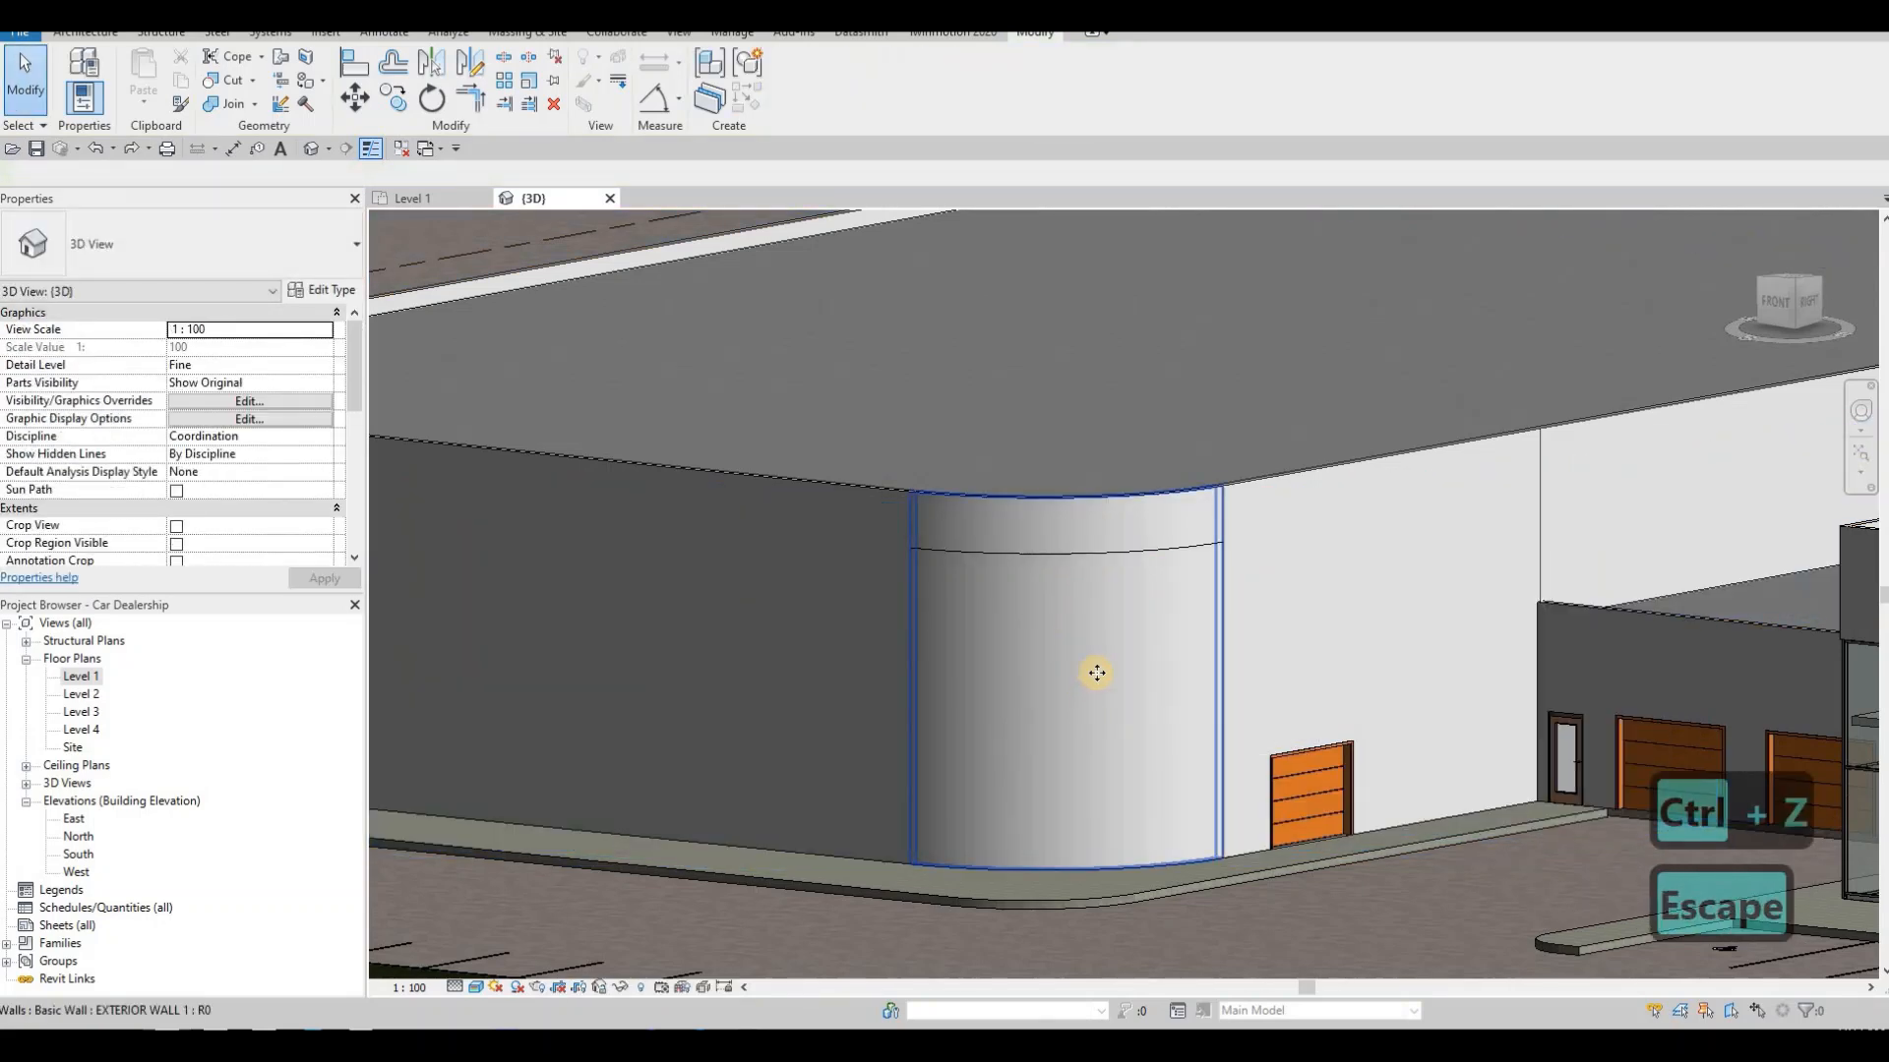
- Raise the base of the full-height curved corner wall to the shorter wall's top edge, a base offset of about 7260
{"action": "left_click", "coordinate": [1090, 688]}
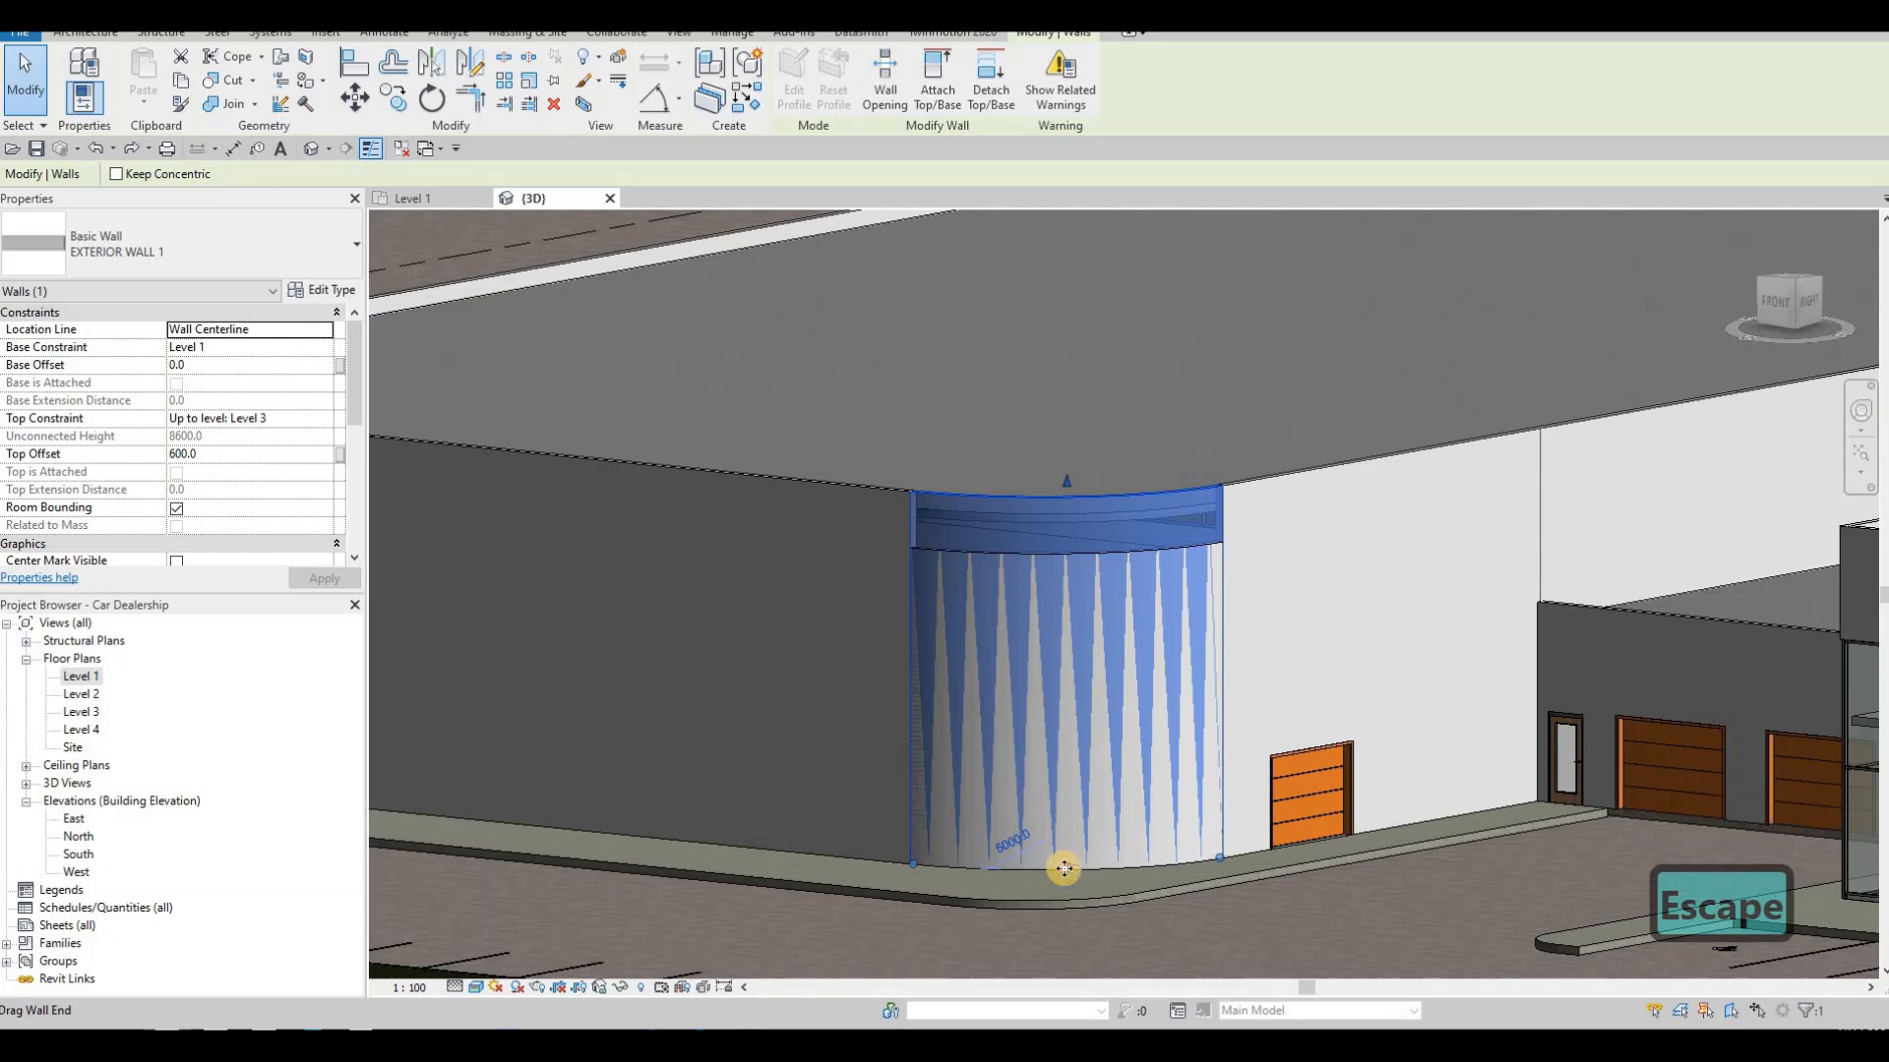
{"action": "scroll", "coordinate": [1069, 871], "scroll_direction": "up", "scroll_amount": 4}
{"action": "left_click_drag", "start_coordinate": [1082, 730], "coordinate": [1104, 342]}
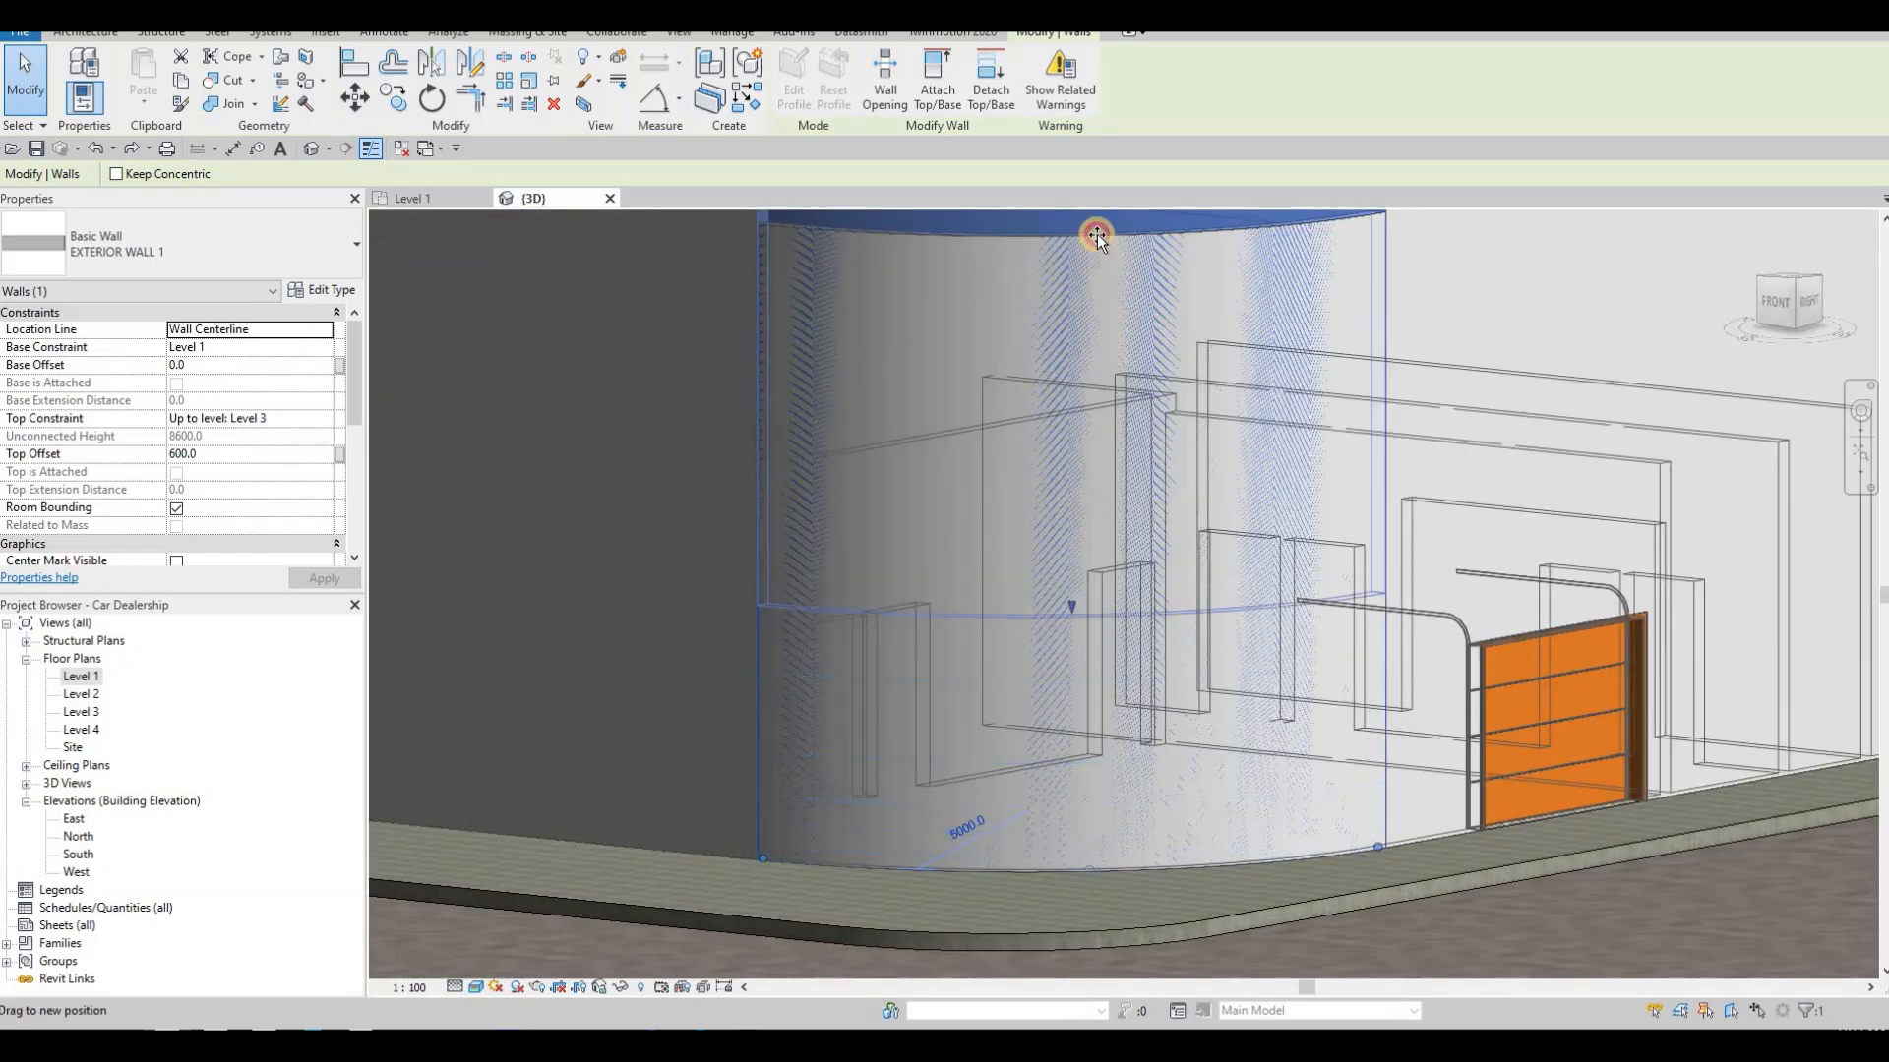
{"action": "left_click_drag", "start_coordinate": [1095, 234], "coordinate": [1095, 215]}
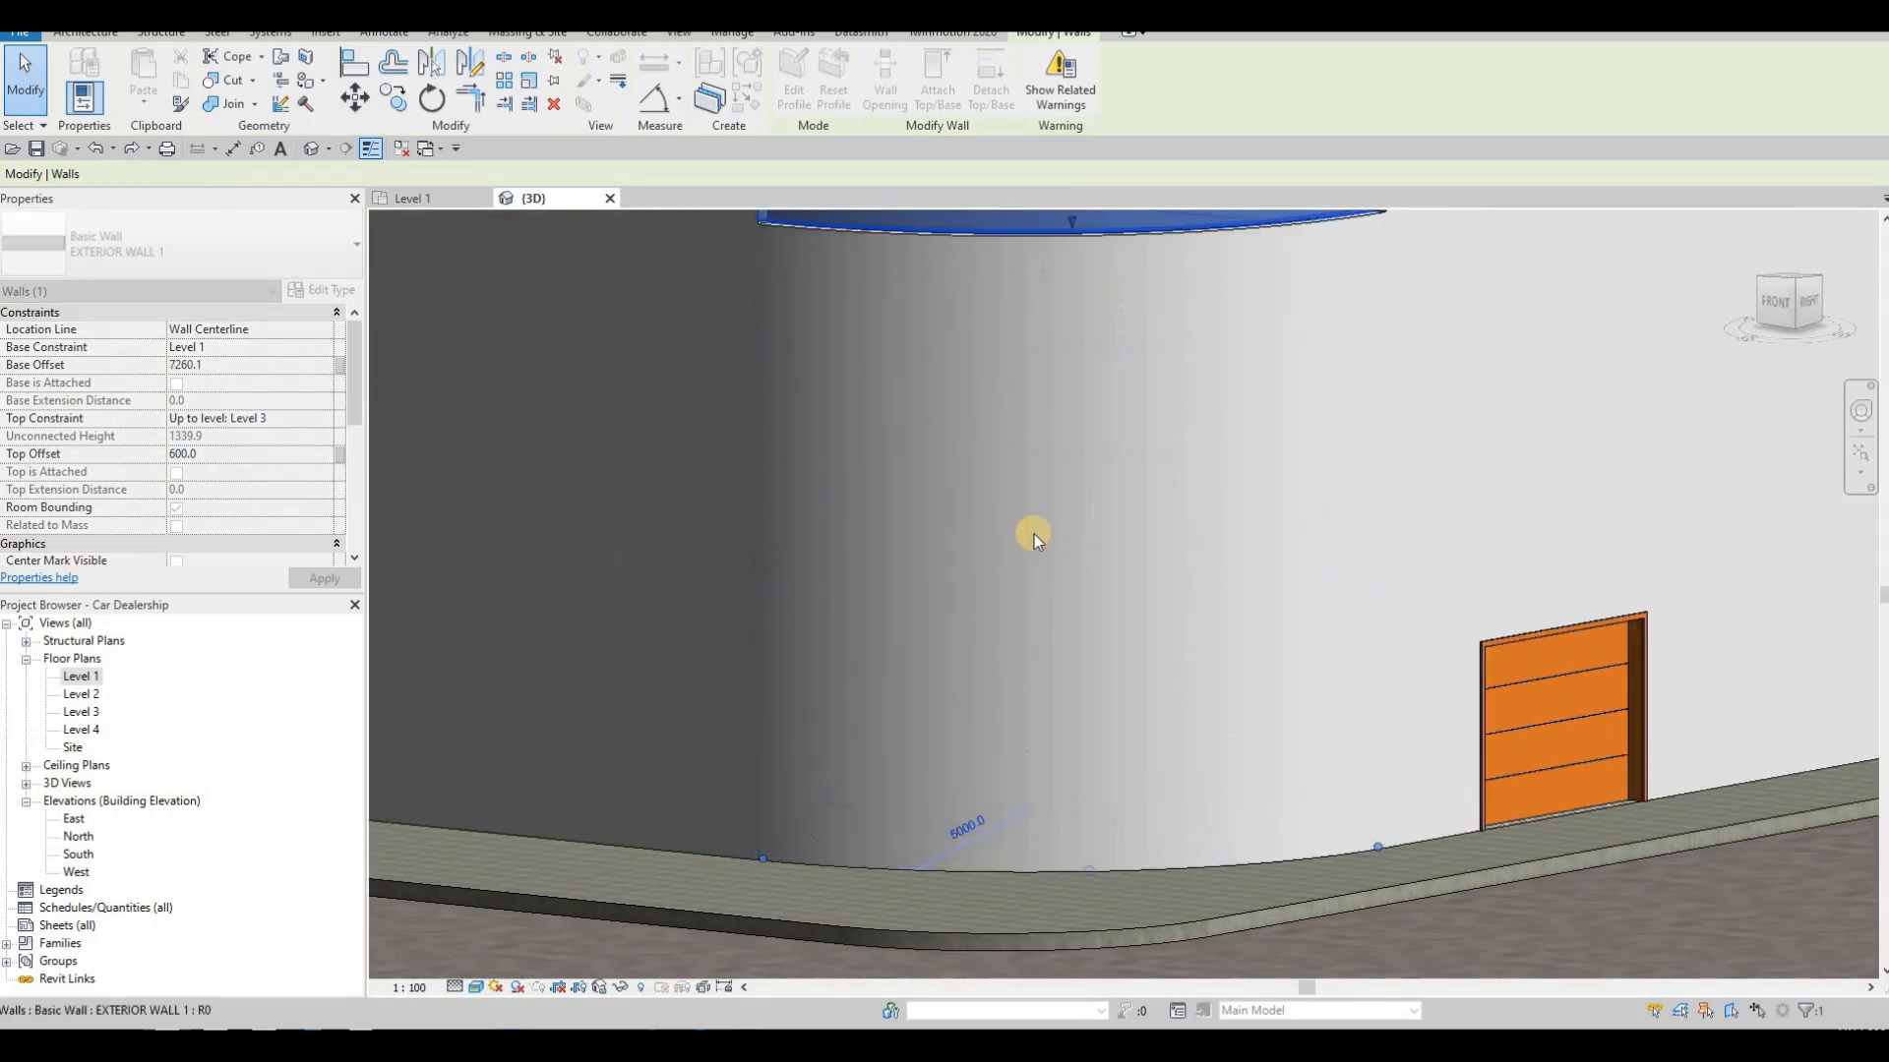
{"action": "middle_click_drag", "start_coordinate": [1158, 236], "coordinate": [1137, 487]}
{"action": "key", "text": "Escape"}
- Align the bottom edge of the upper curved wall band with the top edge of the curved wall below it
{"action": "scroll", "coordinate": [1139, 487], "scroll_direction": "up", "scroll_amount": 2}
{"action": "middle_click_drag", "start_coordinate": [1084, 548], "coordinate": [1065, 550], "text": "shift"}
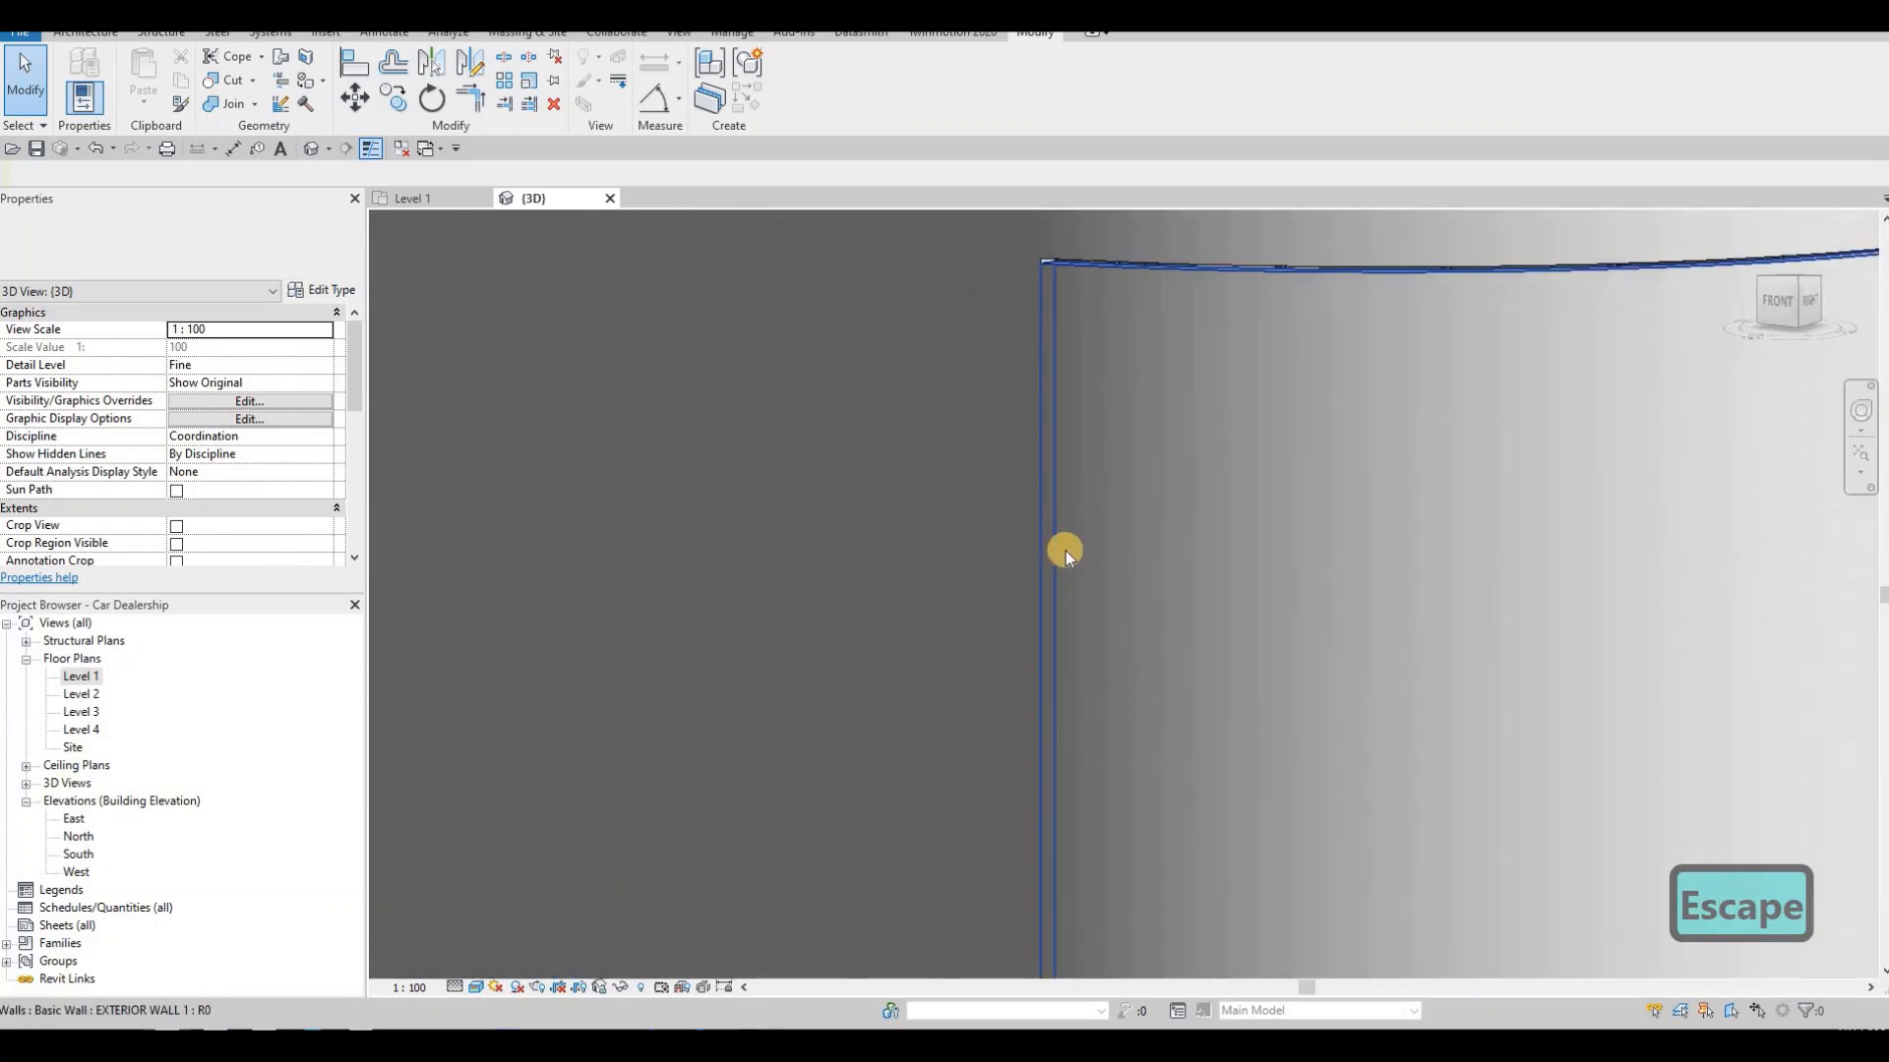
{"action": "key", "text": "a"}
{"action": "key", "text": "l"}
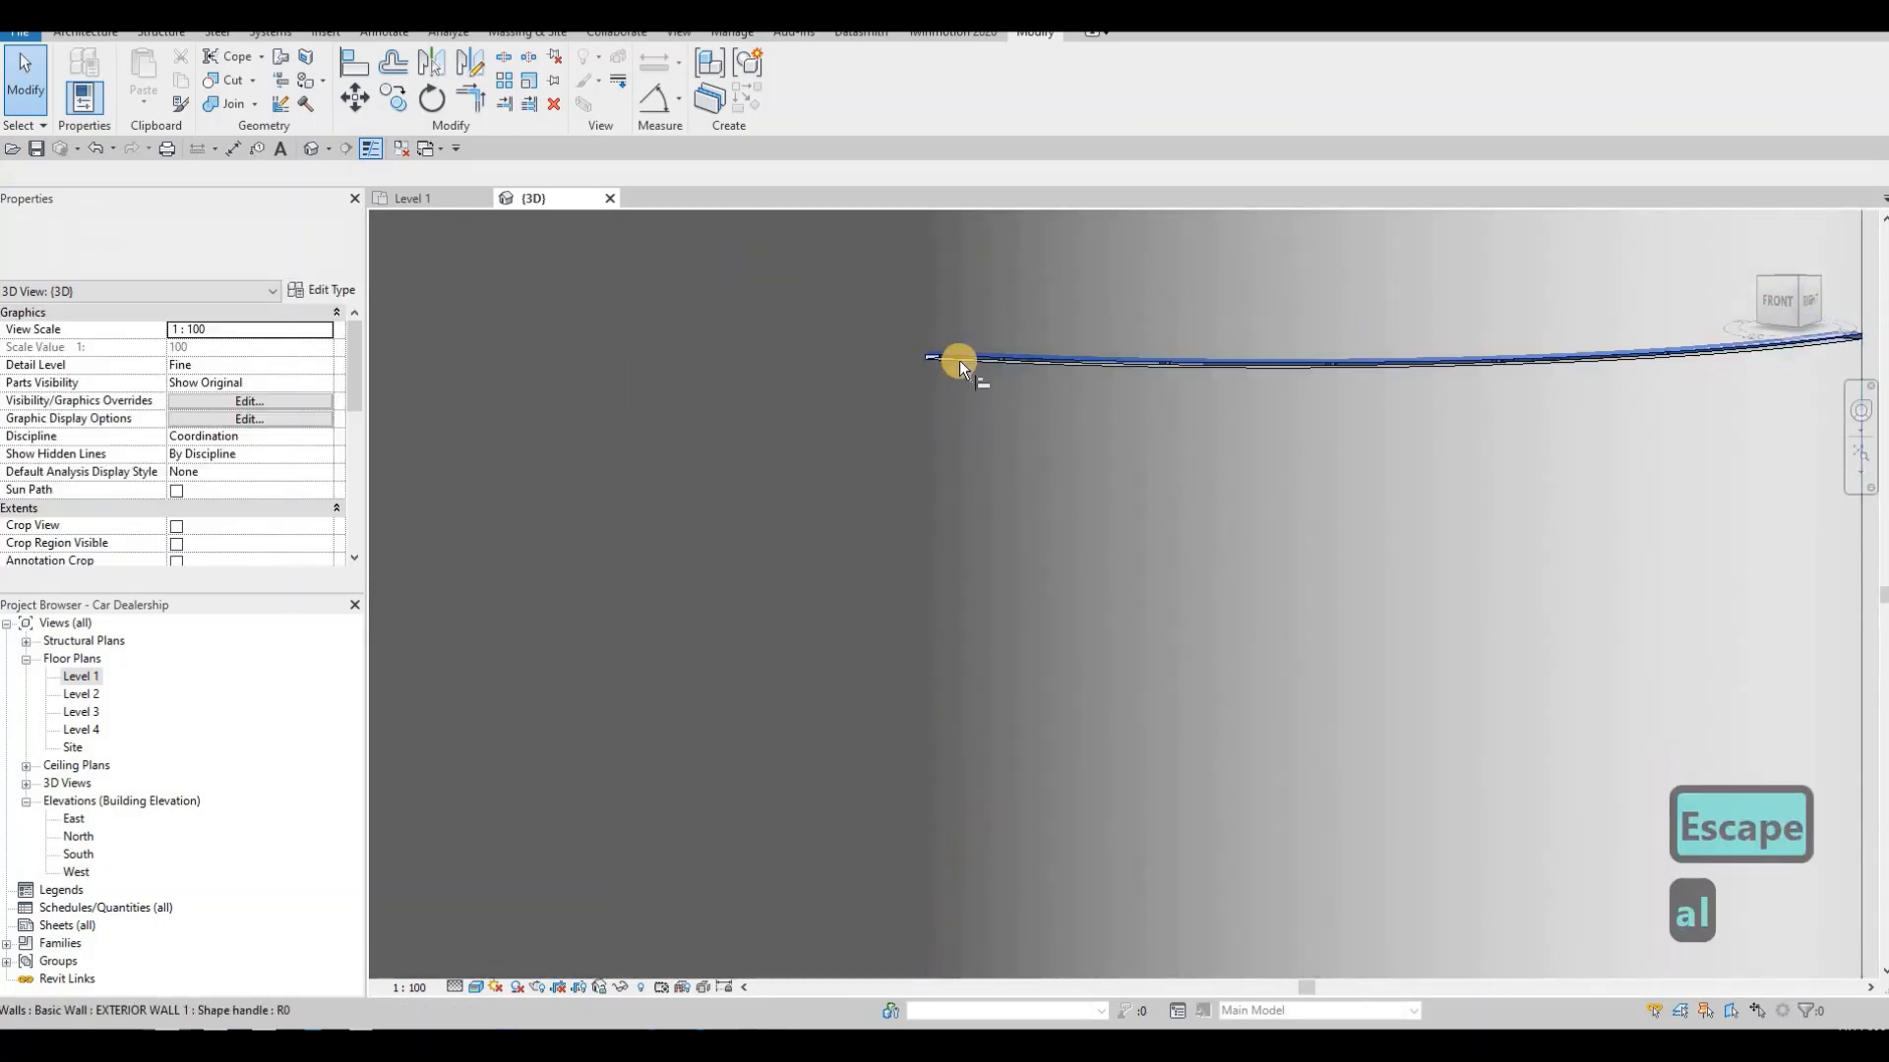
{"action": "key", "text": "Tab"}
{"action": "key", "text": "Tab"}
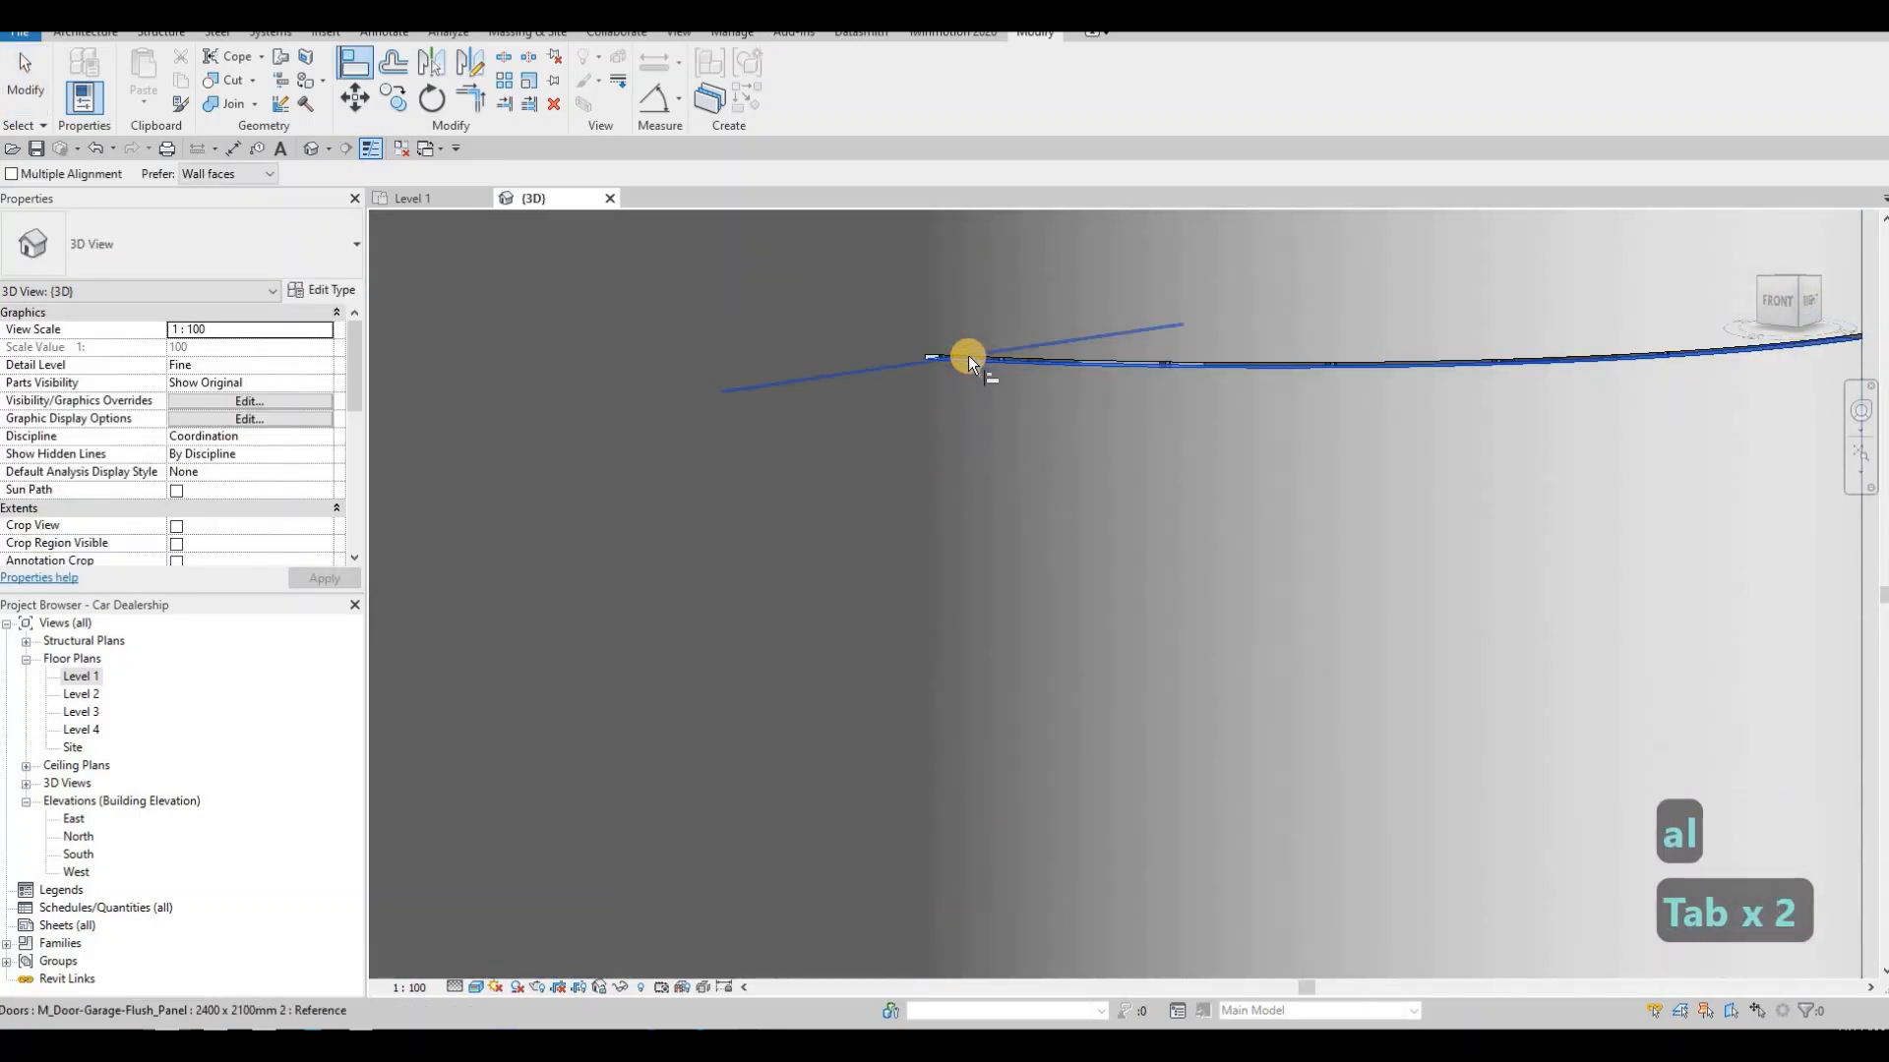
{"action": "key", "text": "Tab"}
{"action": "key", "text": "Tab"}
{"action": "key", "text": "Tab"}
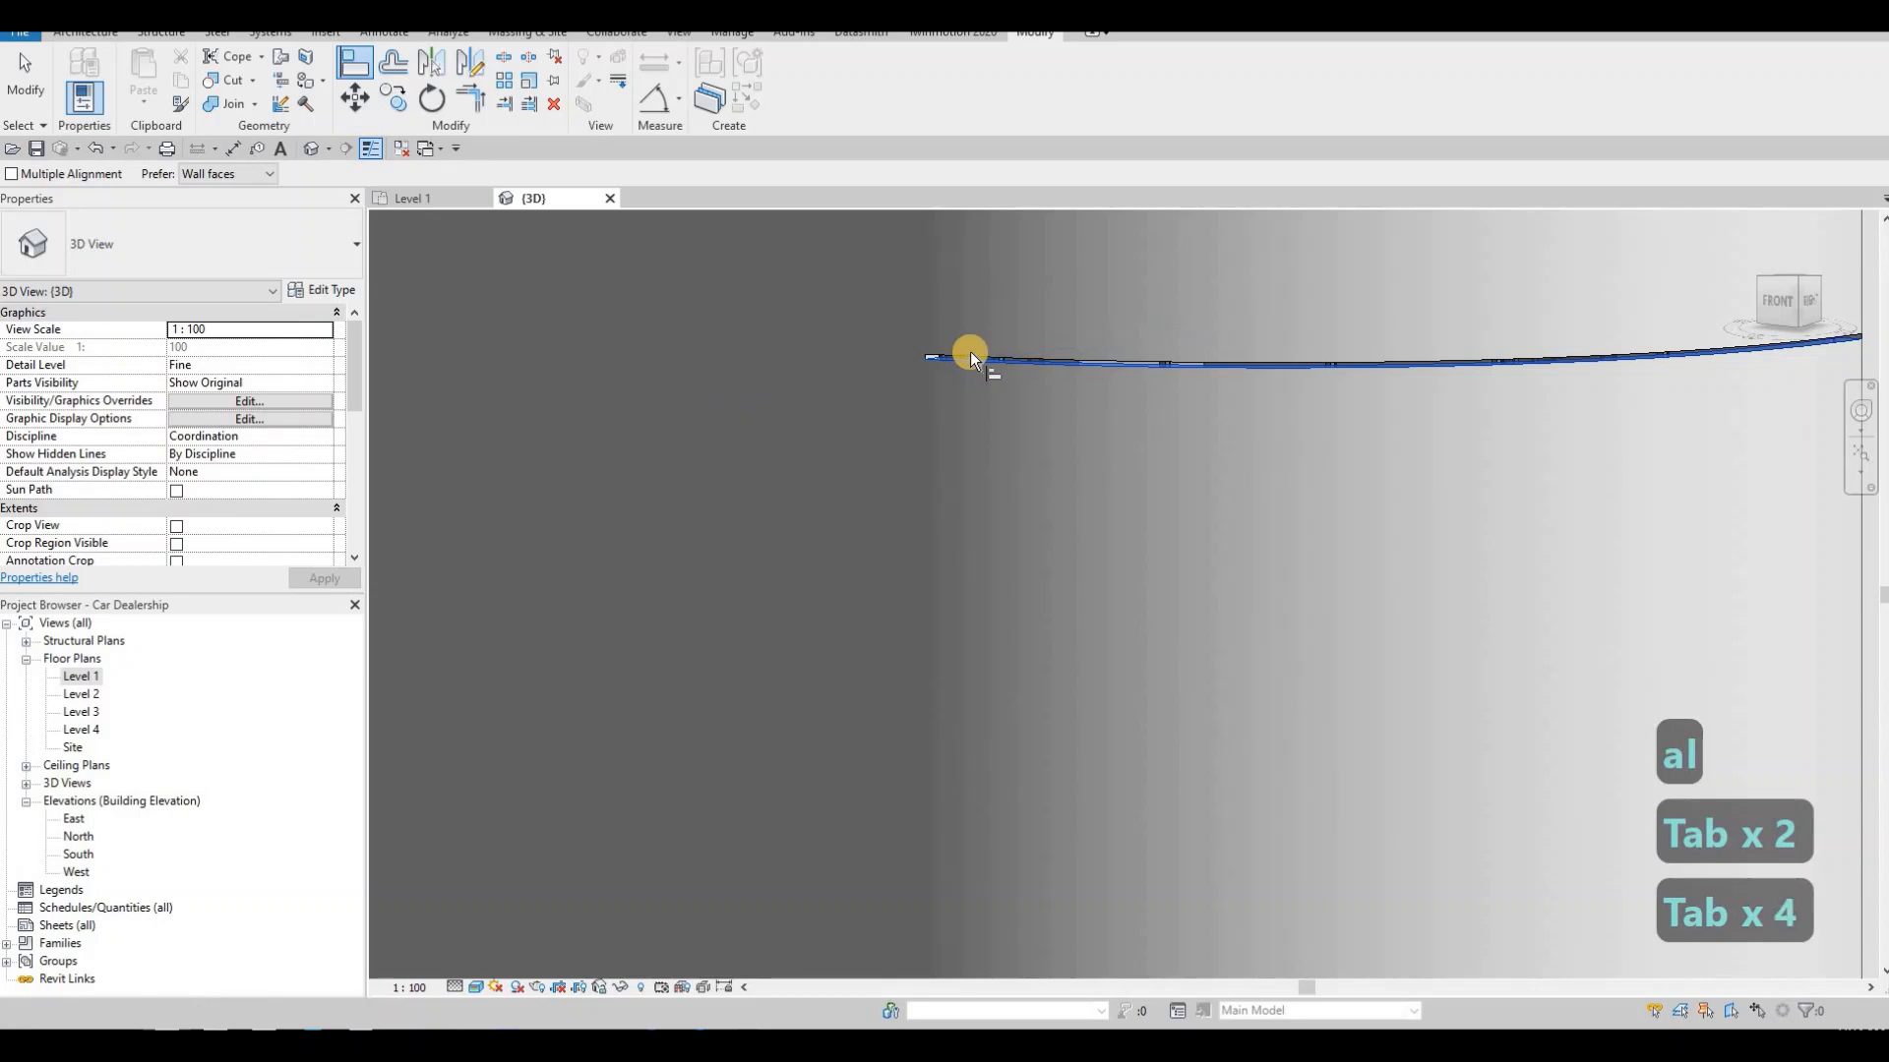
{"action": "key", "text": "Tab"}
{"action": "left_click", "coordinate": [969, 354]}
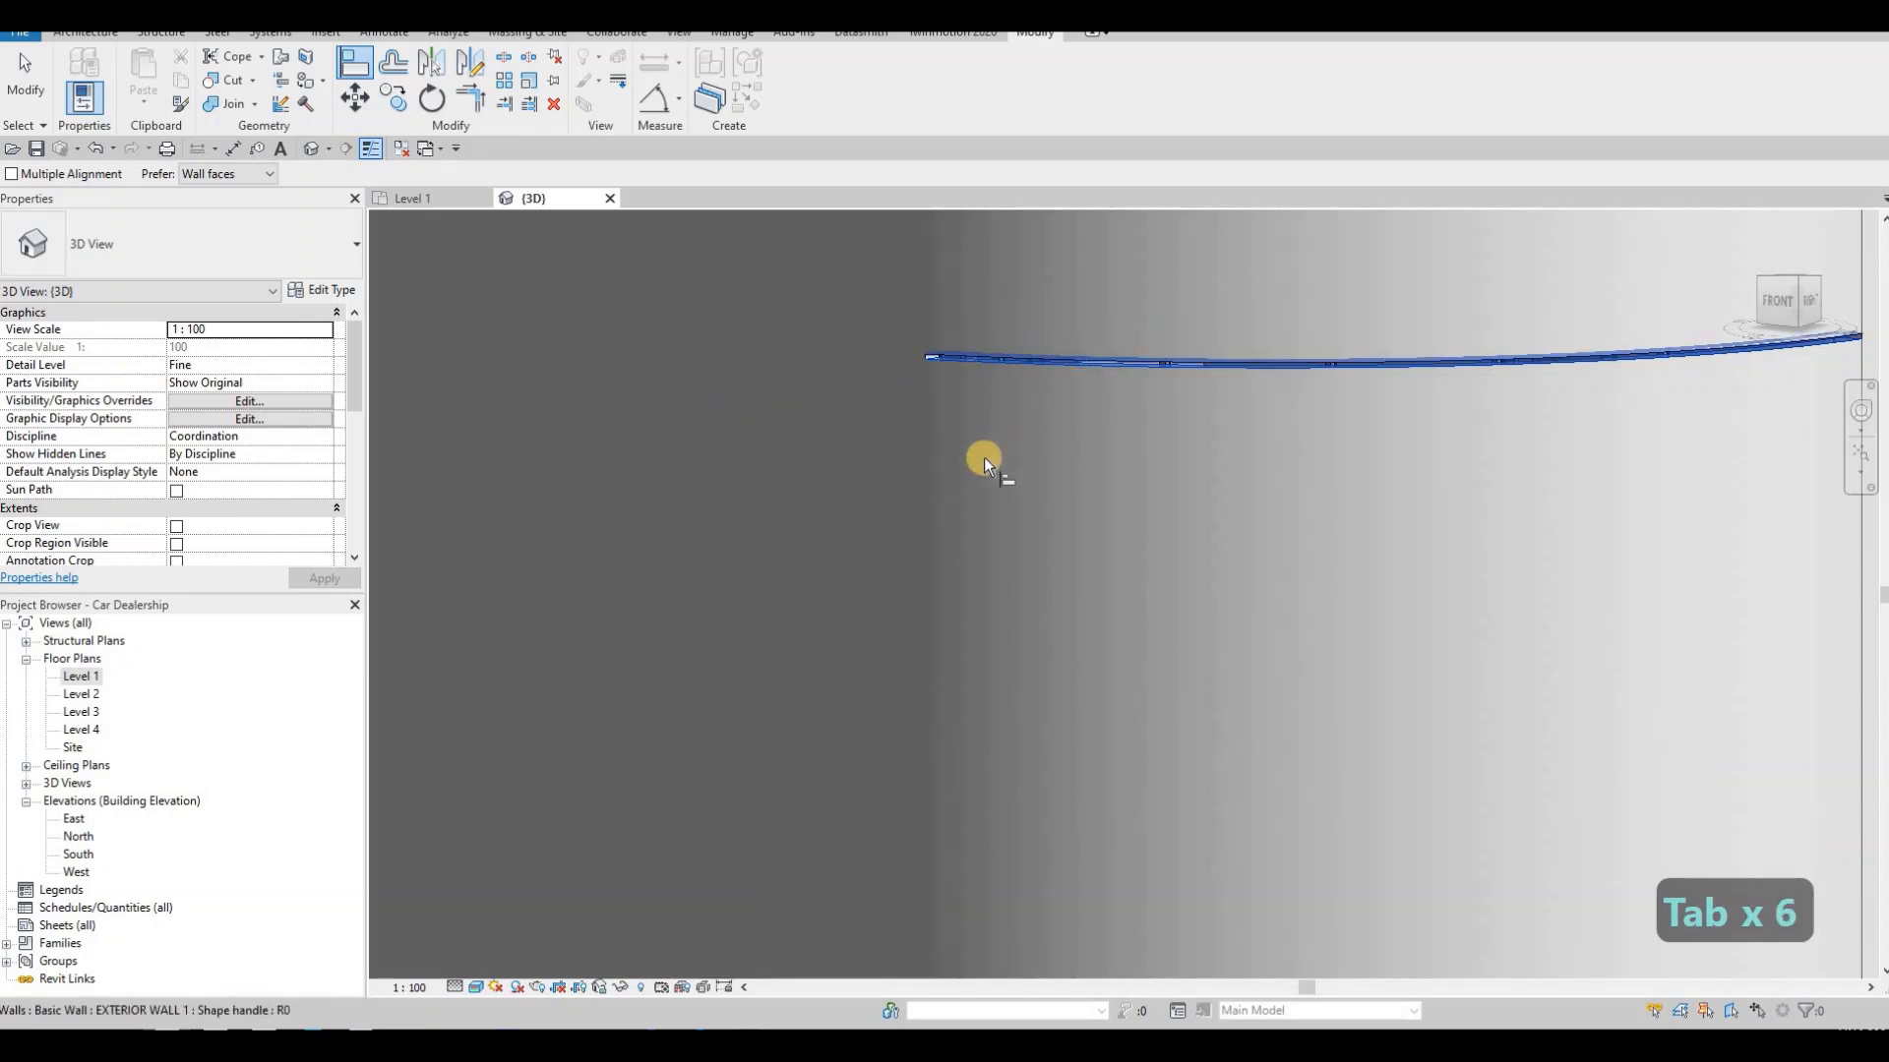
{"action": "key", "text": "Escape"}
{"action": "key", "text": "Escape"}
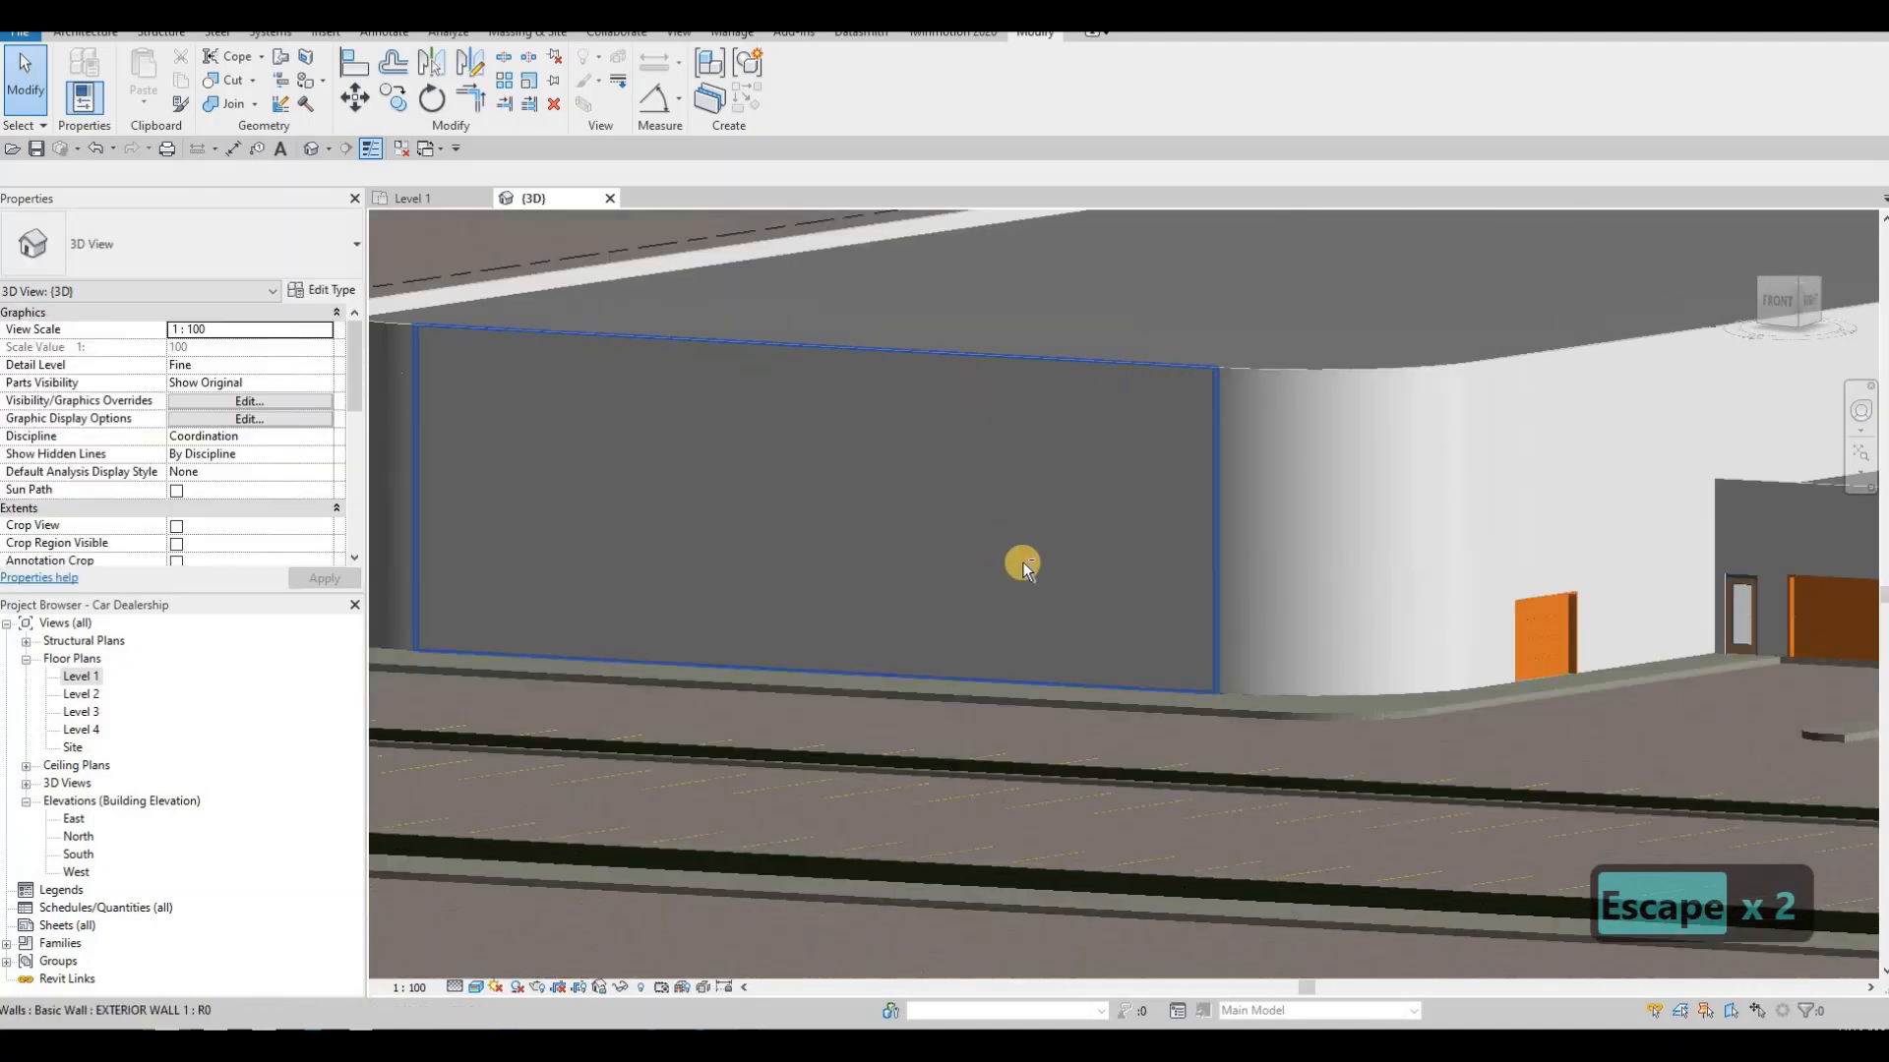
- Change the lower curved wall at the building's opposite front corner to the Storefront curtain wall type
{"action": "scroll", "coordinate": [1023, 563], "scroll_direction": "down", "scroll_amount": 5}
{"action": "middle_click_drag", "start_coordinate": [945, 557], "coordinate": [869, 577], "text": "shift"}
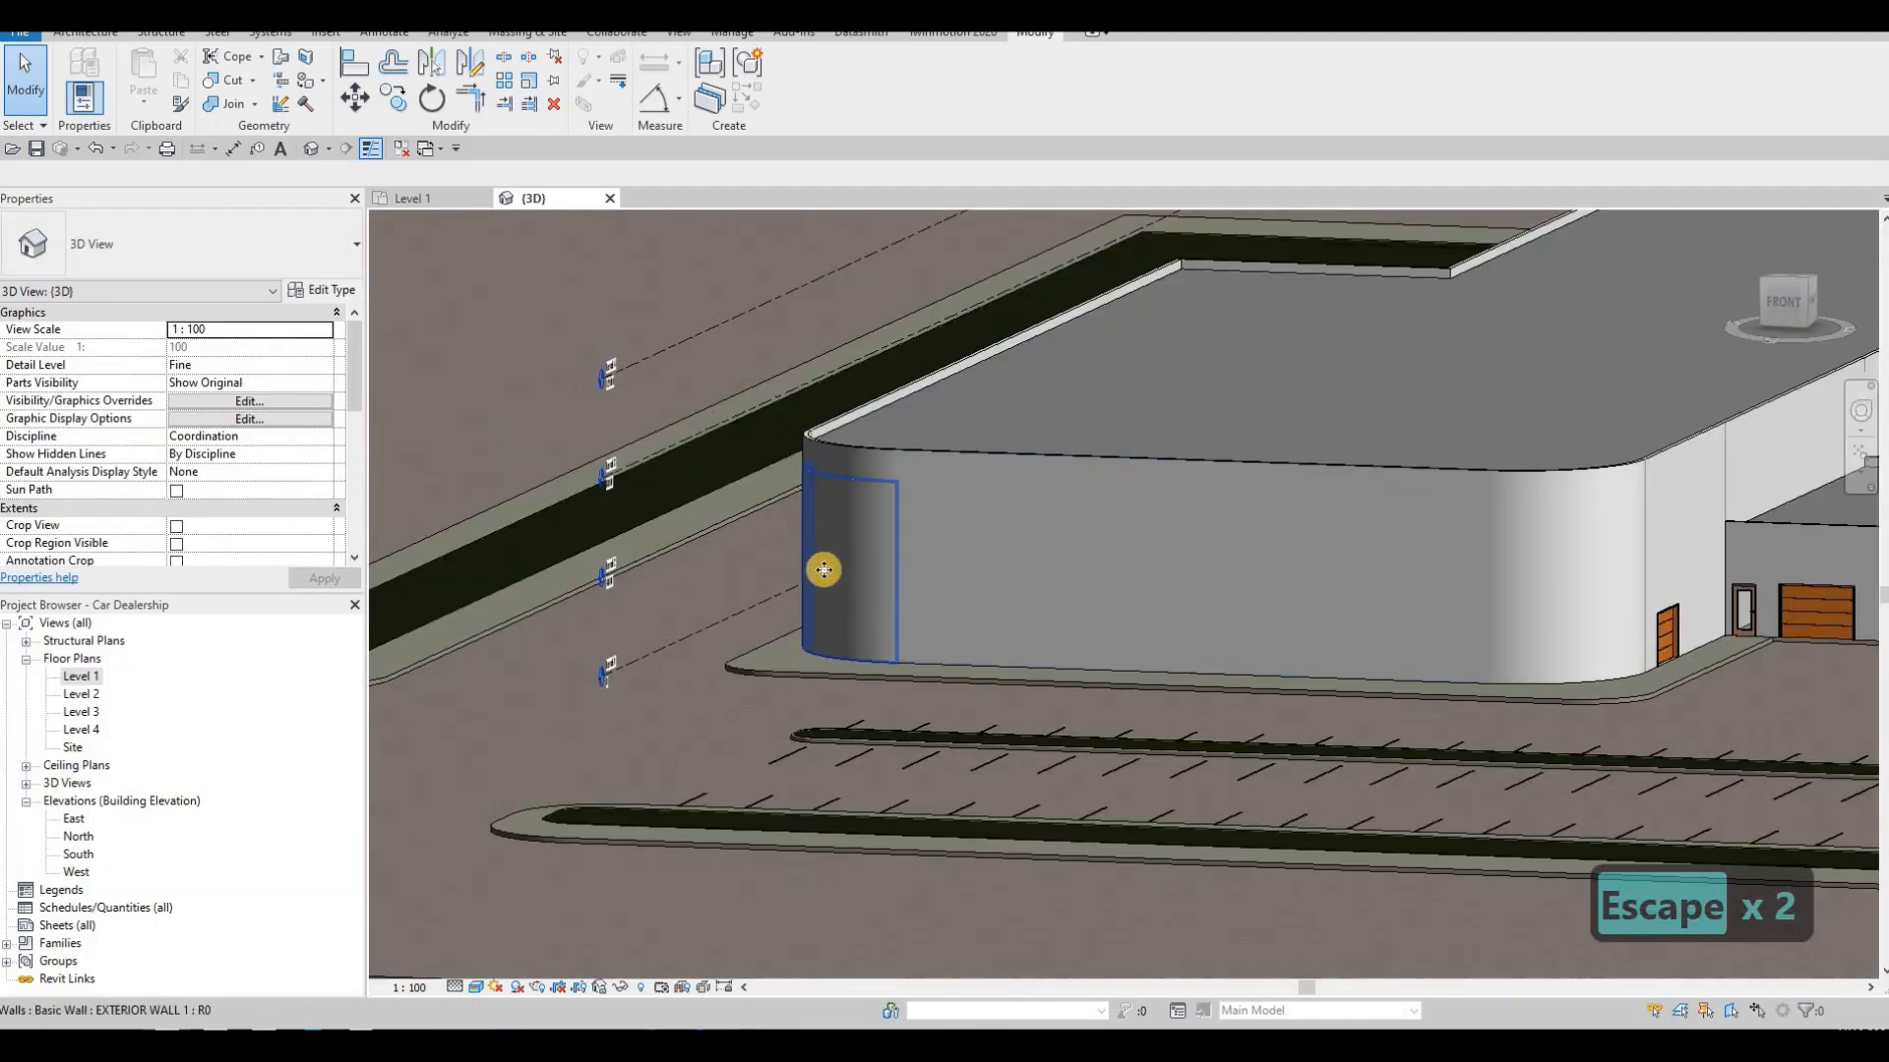
{"action": "left_click", "coordinate": [823, 569]}
{"action": "left_click", "coordinate": [187, 239]}
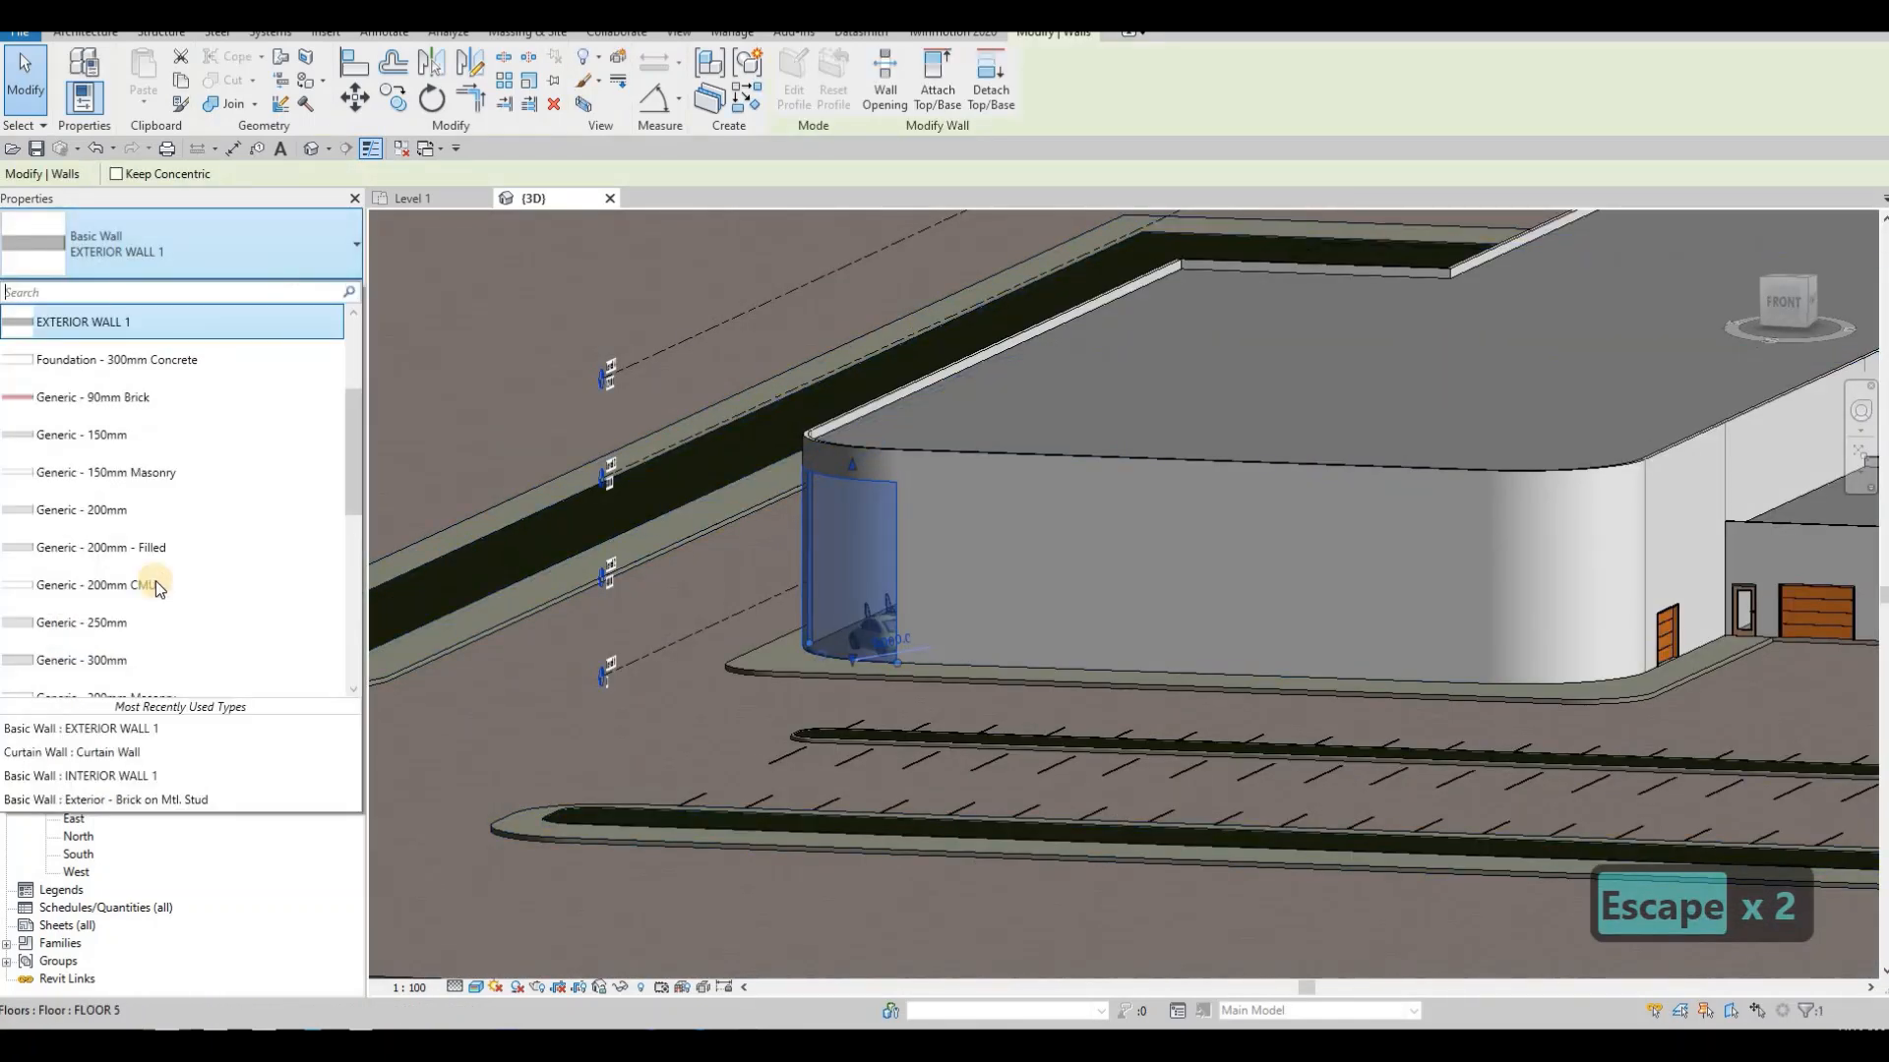
{"action": "scroll", "coordinate": [155, 586], "scroll_direction": "down", "scroll_amount": 10}
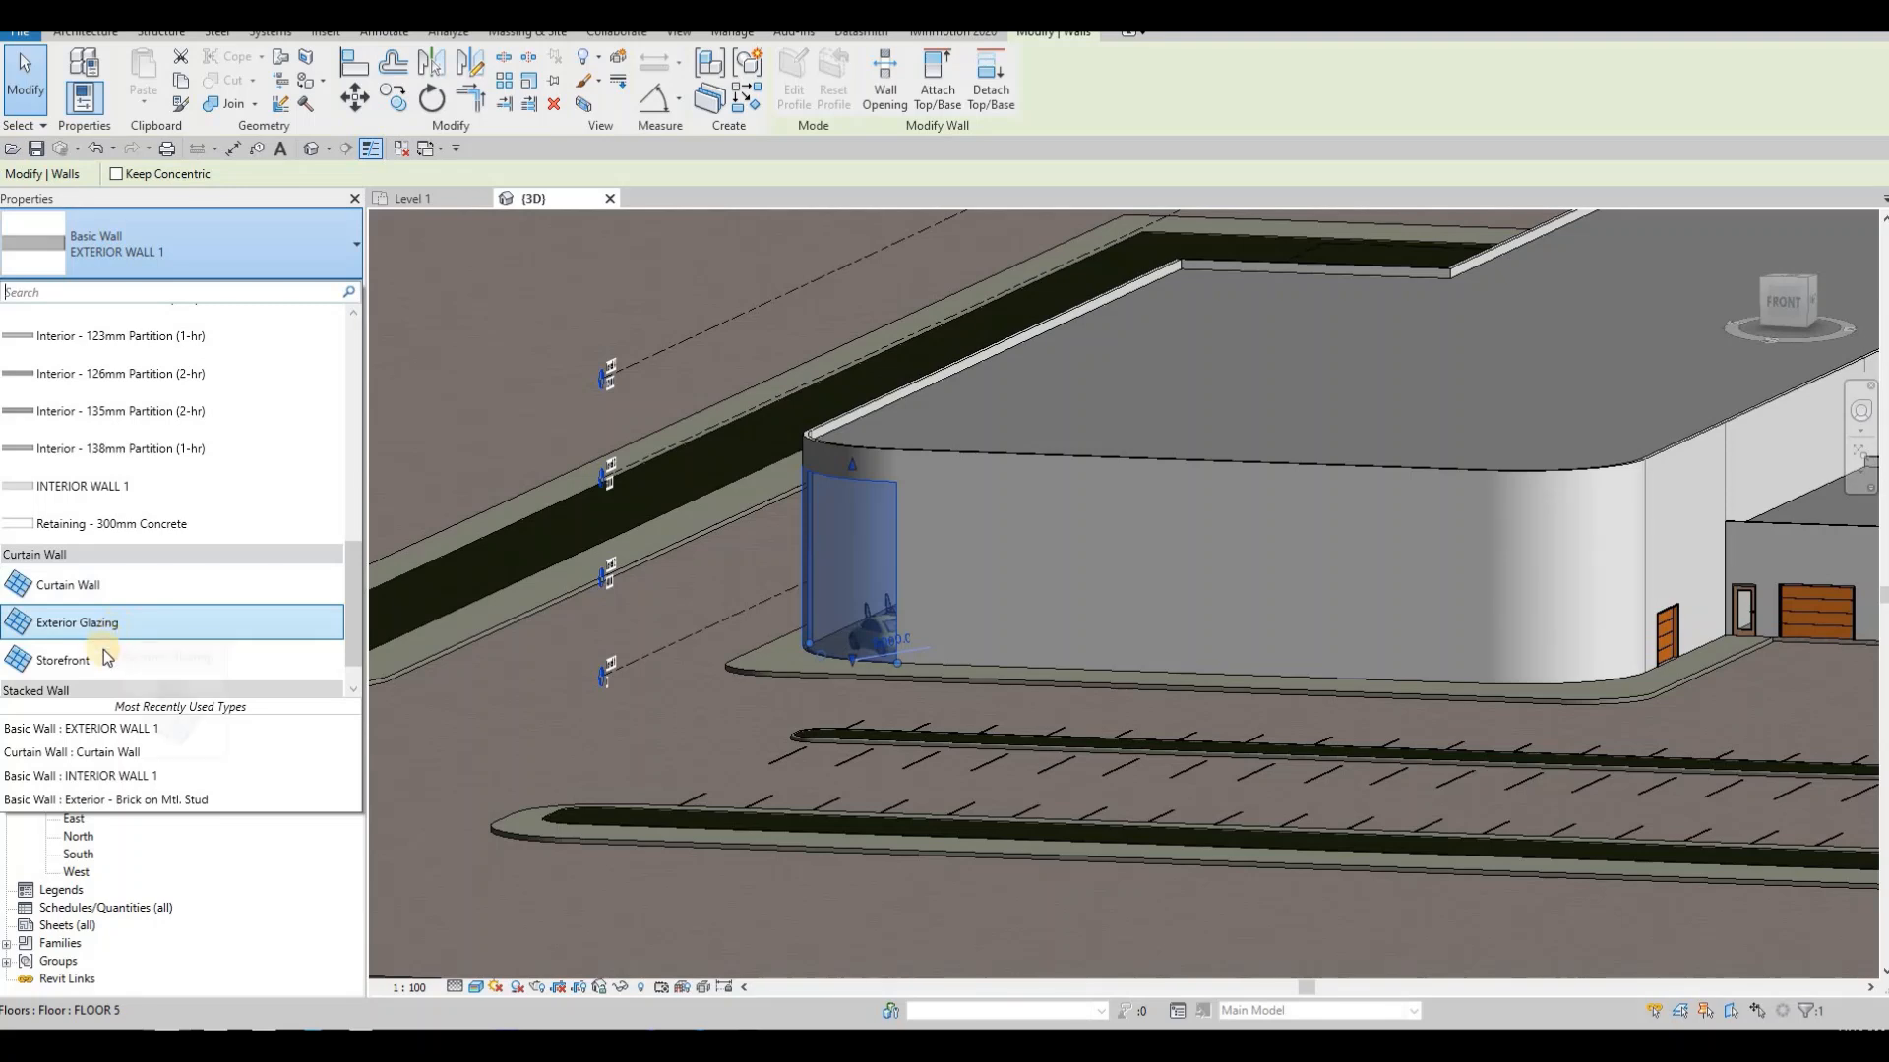
{"action": "left_click", "coordinate": [283, 659]}
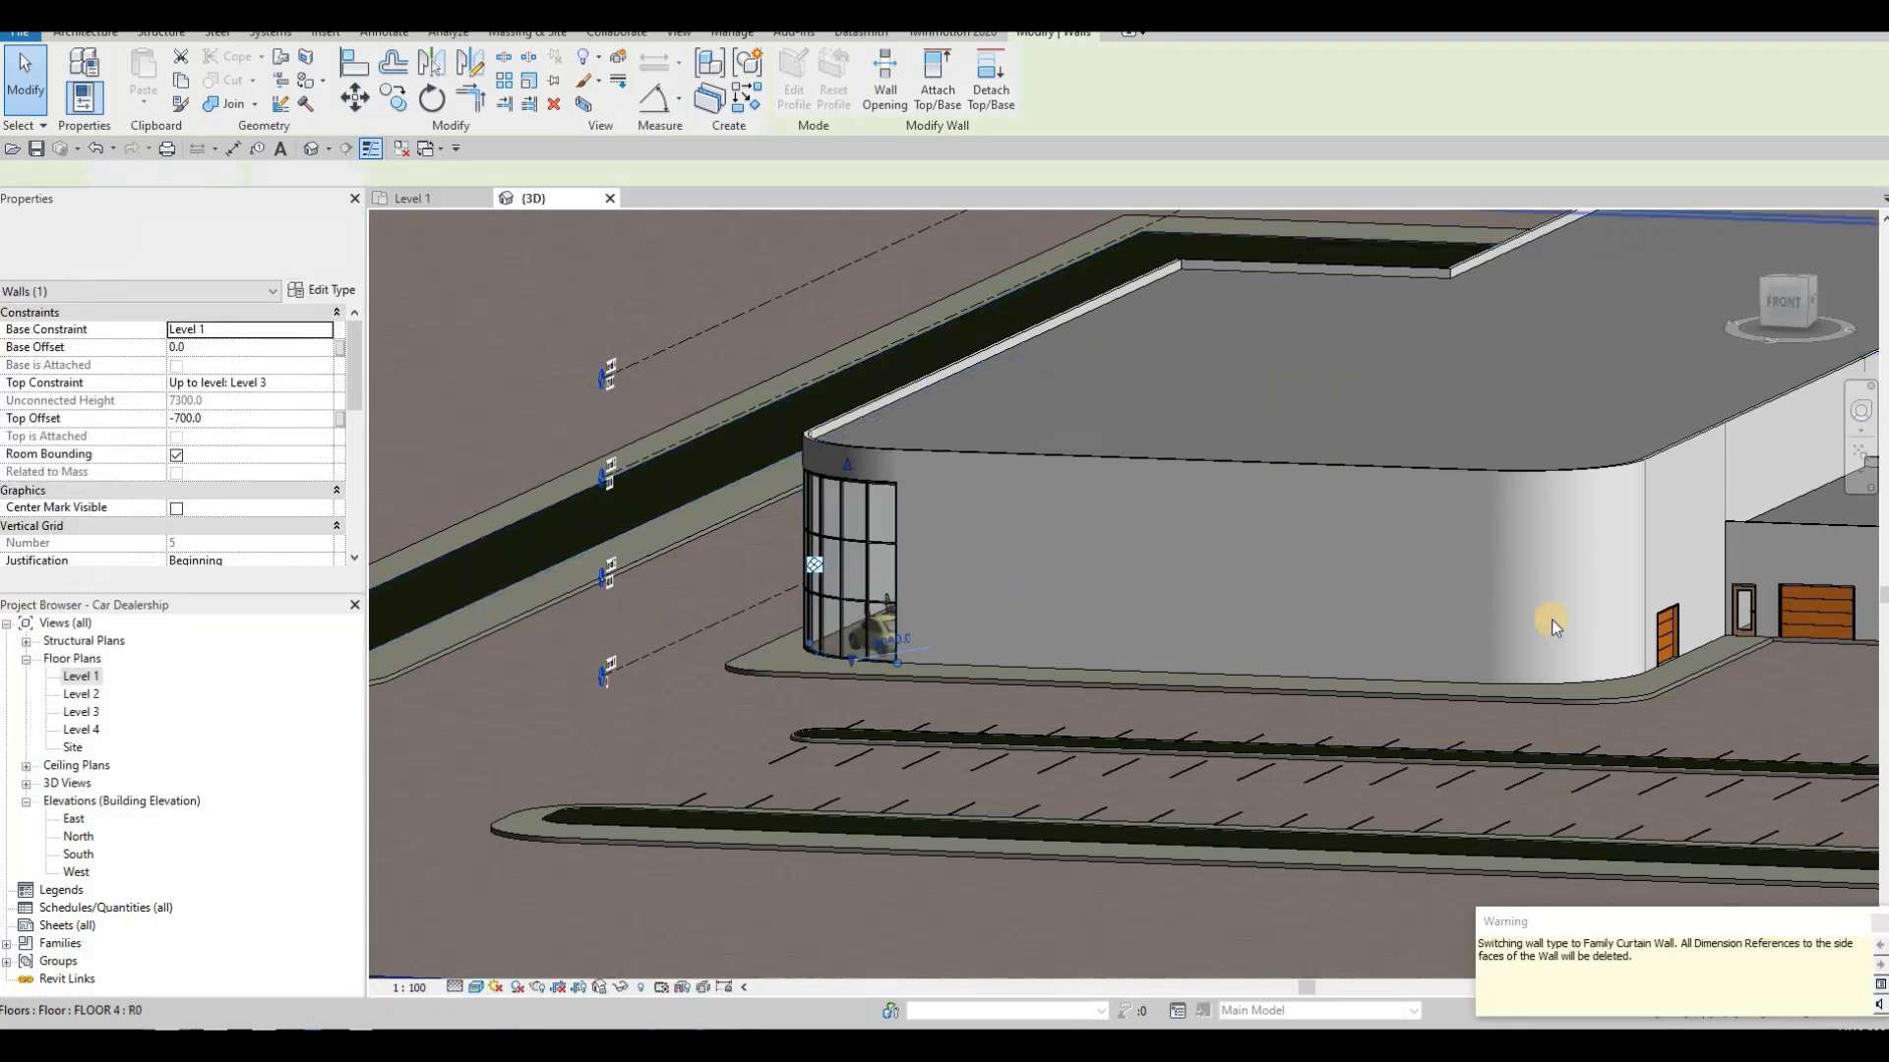
- Change the lower curved wall at the front corner beside the orange garage door to the Storefront curtain wall type
{"action": "left_click", "coordinate": [1590, 618]}
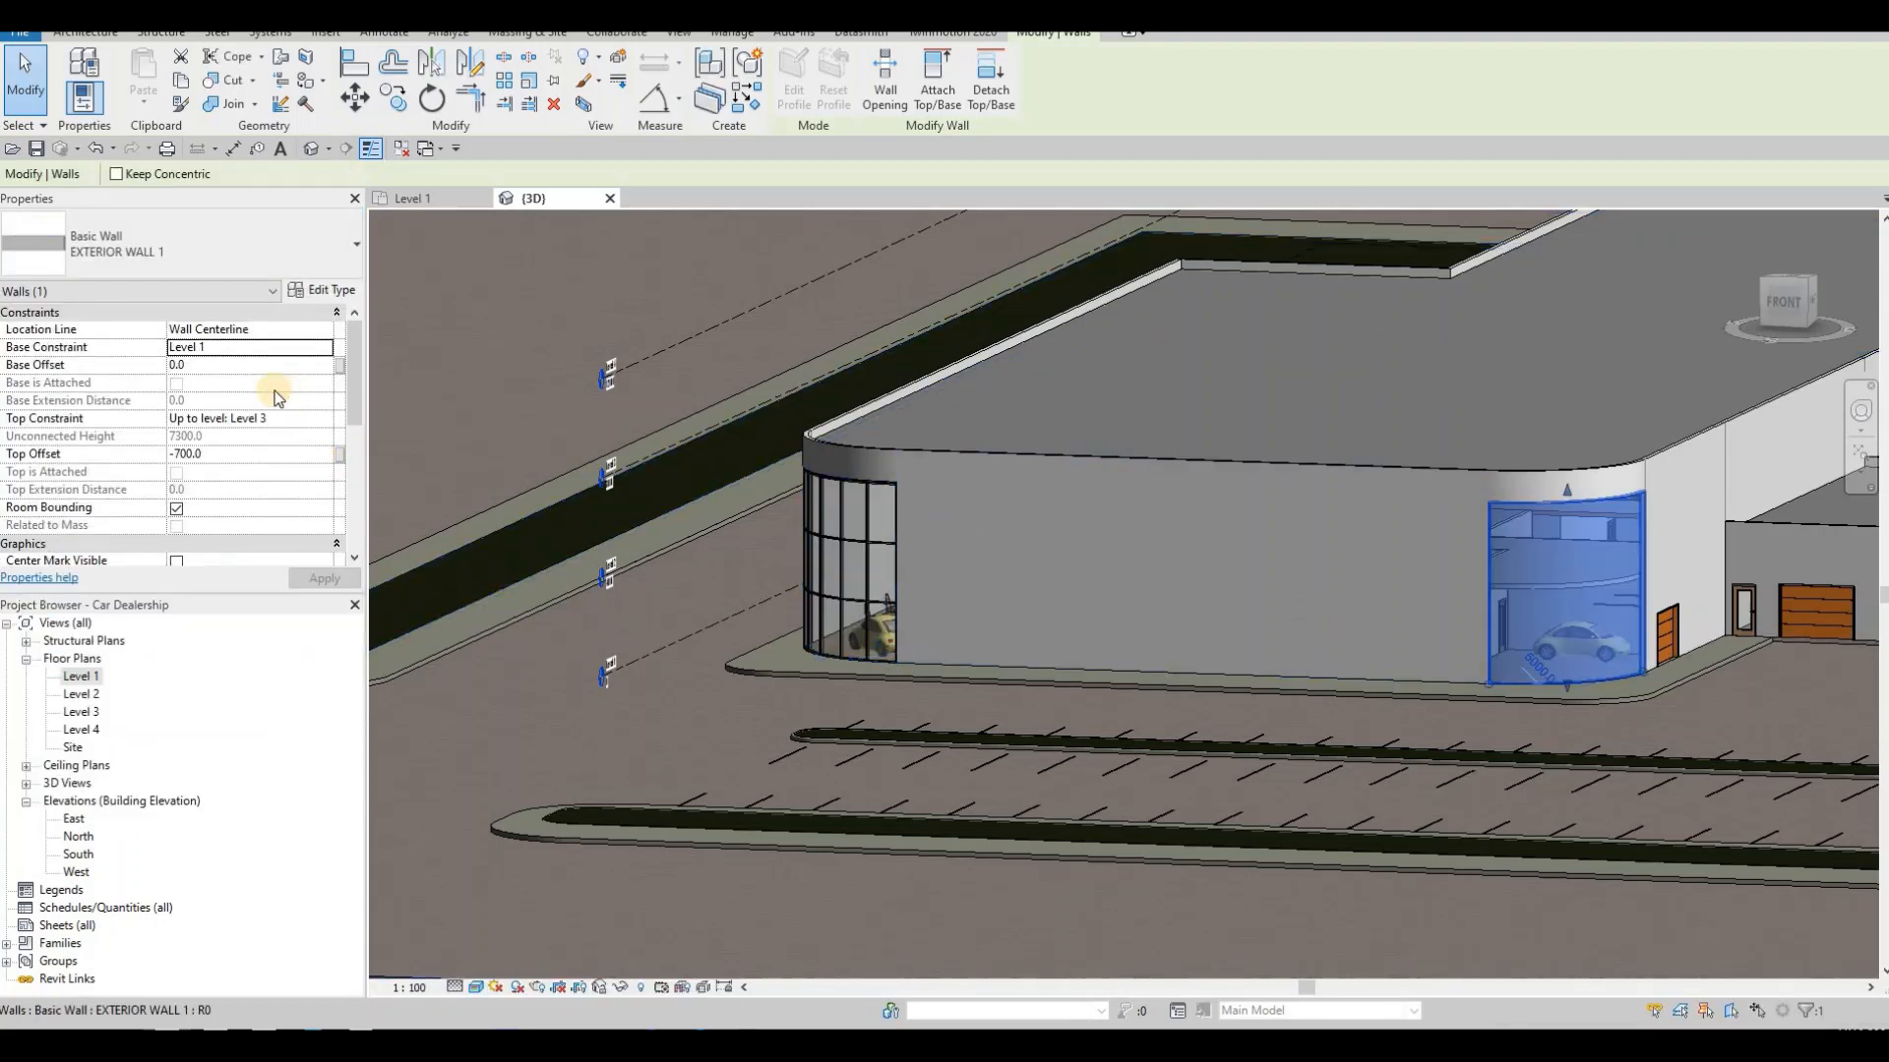
{"action": "left_click", "coordinate": [232, 240]}
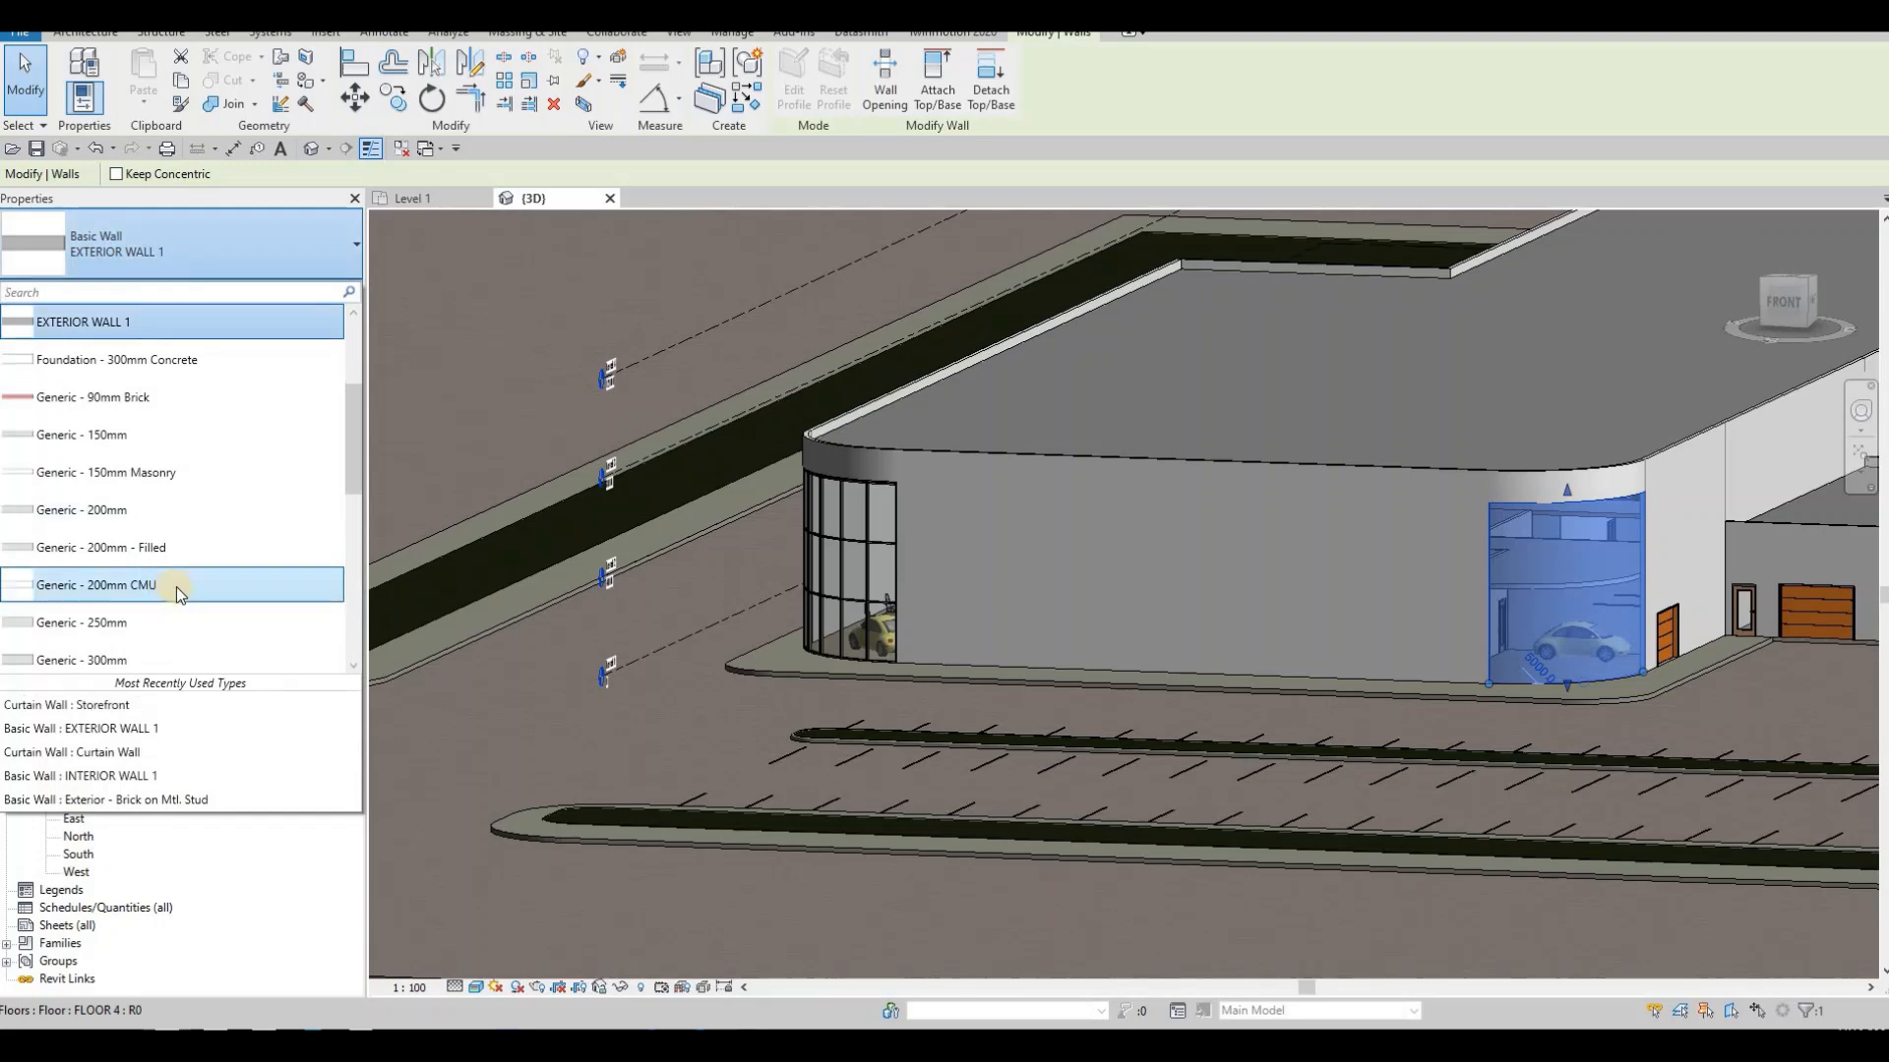
{"action": "scroll", "coordinate": [148, 609], "scroll_direction": "down", "scroll_amount": 5}
{"action": "left_click", "coordinate": [105, 651]}
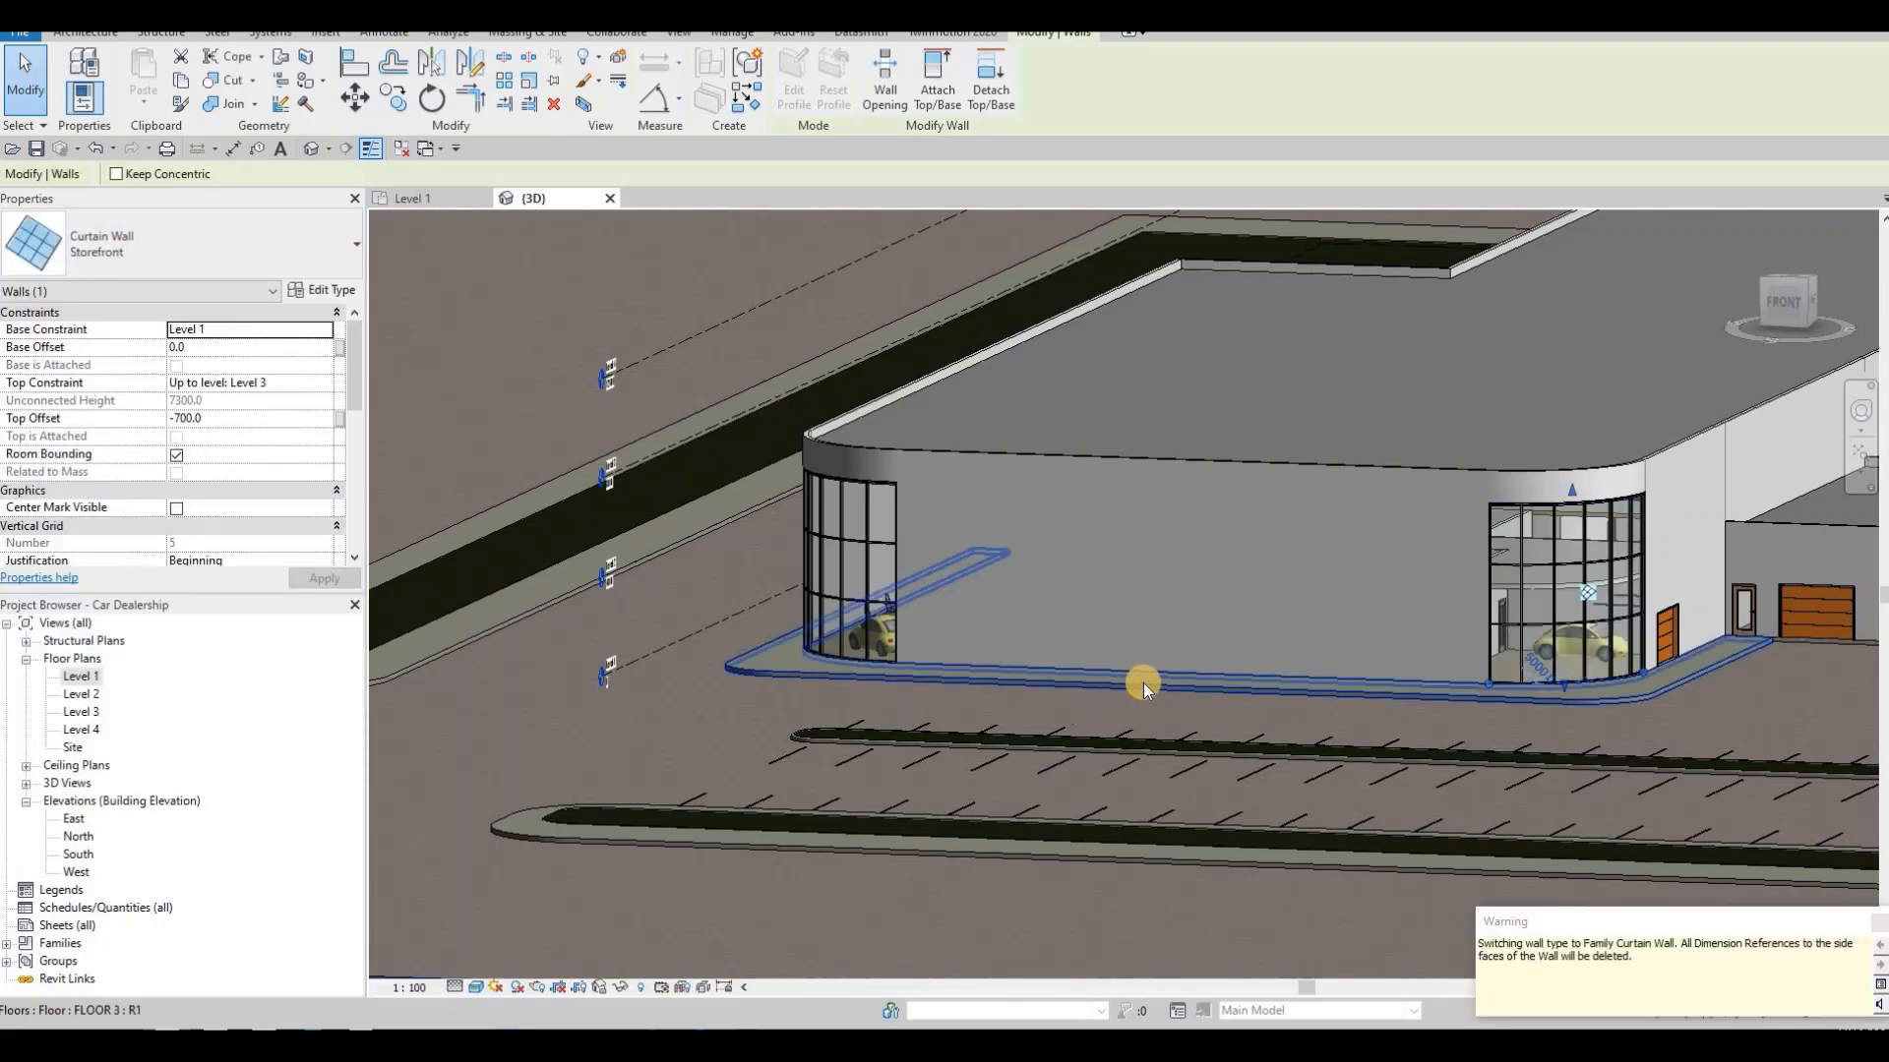
{"action": "key", "text": "Escape"}
- Set the top offset of the straight front exterior wall between the glazed corners to -700
{"action": "middle_click_drag", "start_coordinate": [1377, 723], "coordinate": [1276, 630], "text": "shift"}
{"action": "left_click", "coordinate": [1277, 630]}
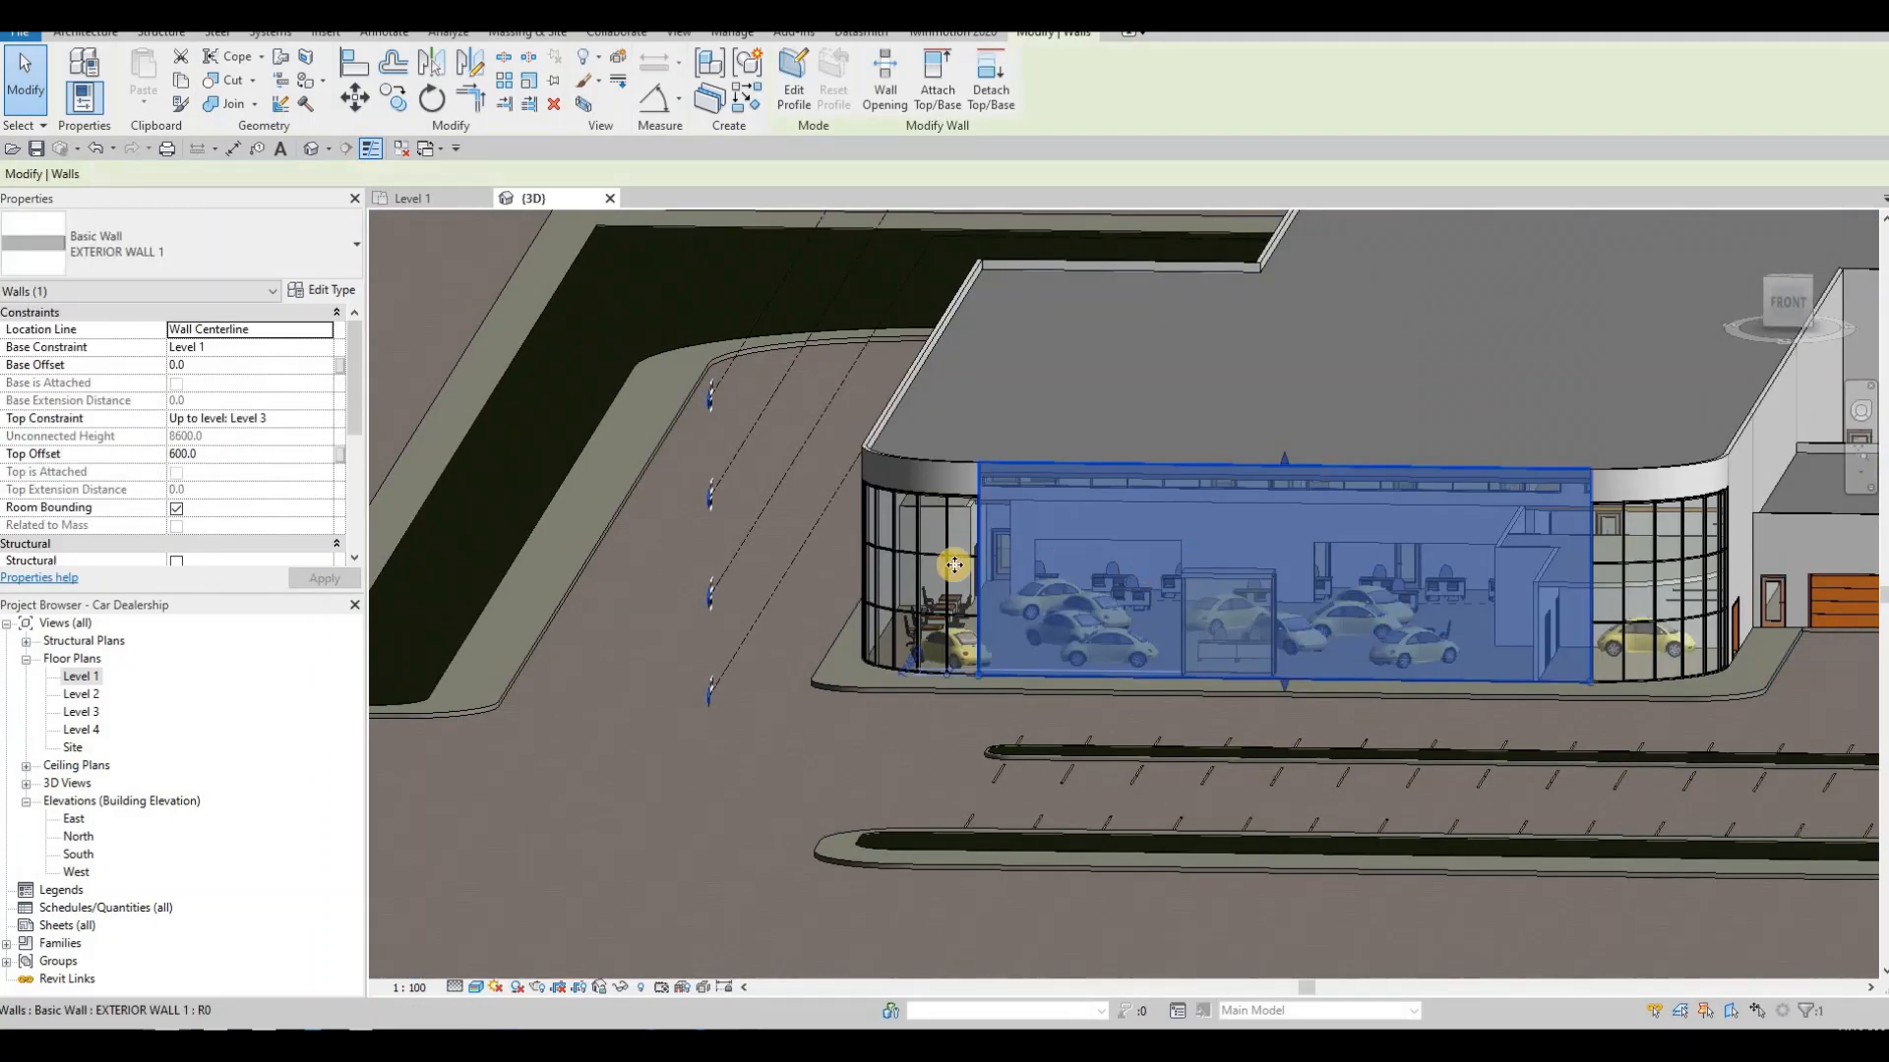
{"action": "middle_click_drag", "start_coordinate": [1099, 585], "coordinate": [1254, 607], "text": "shift"}
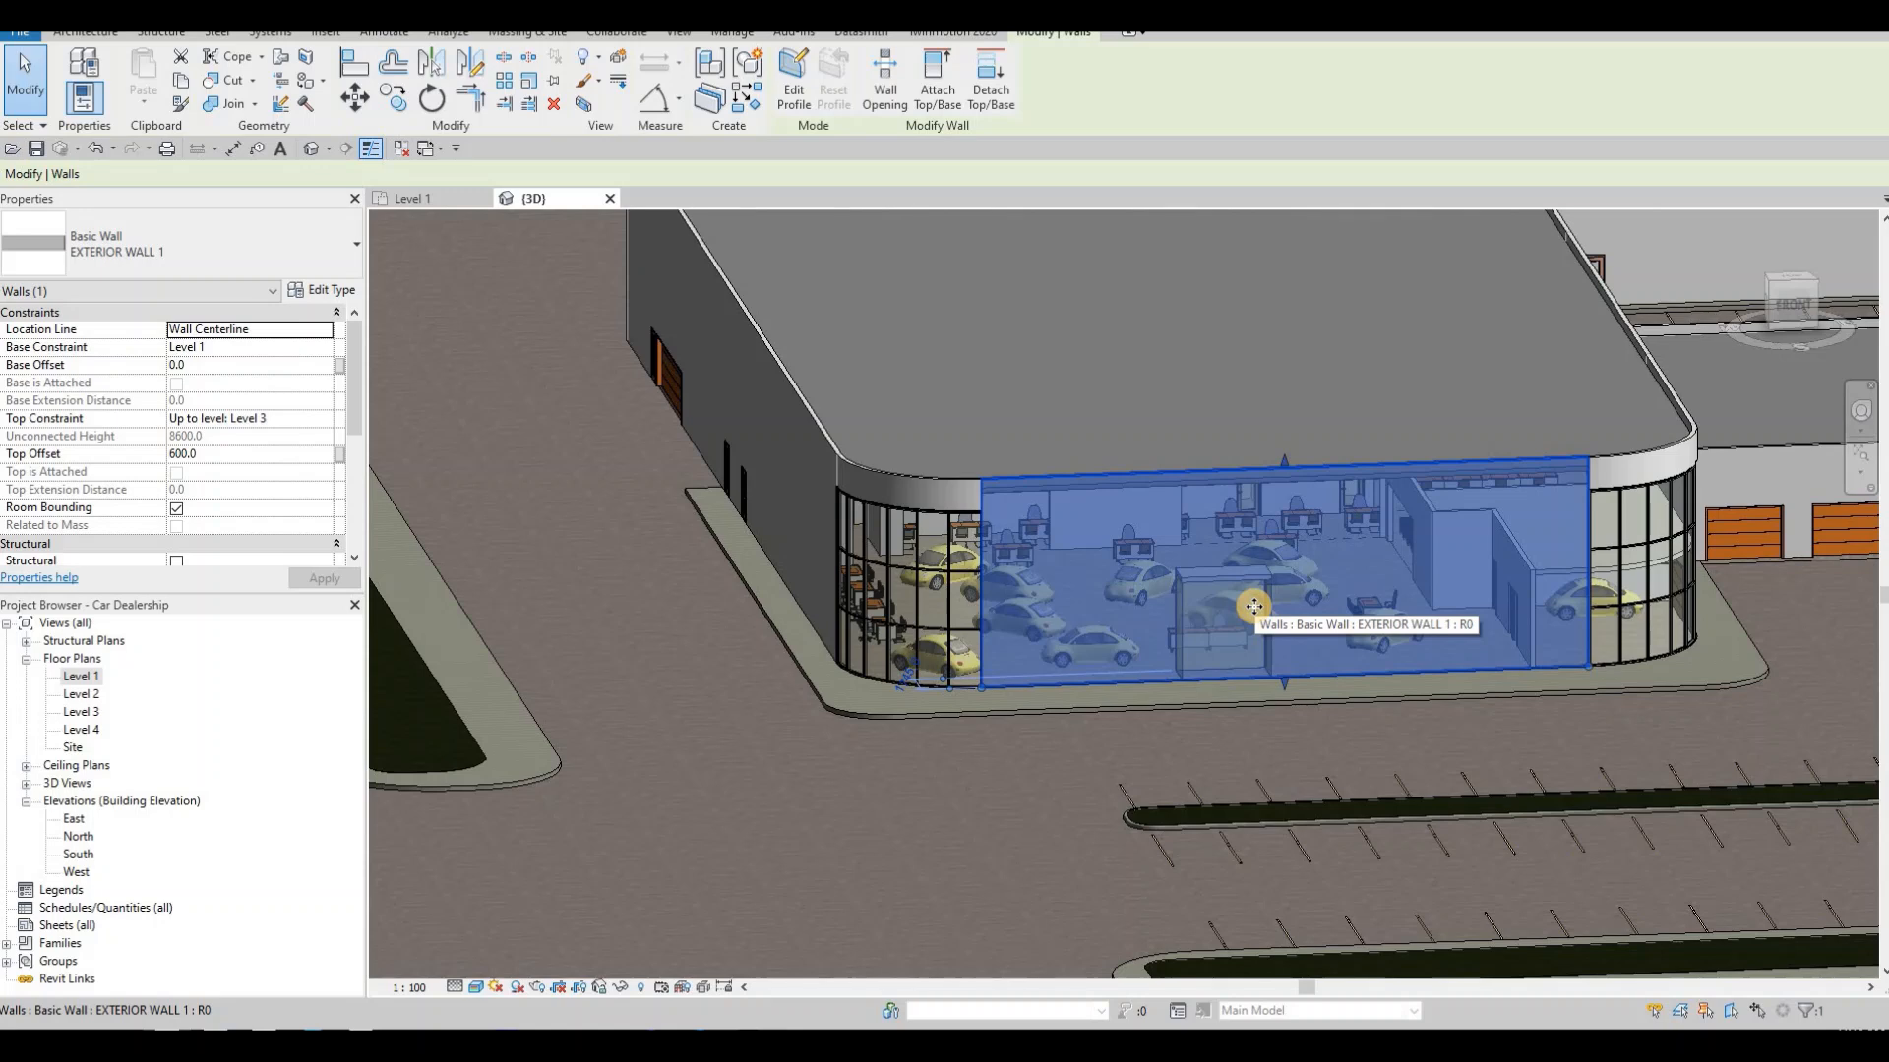
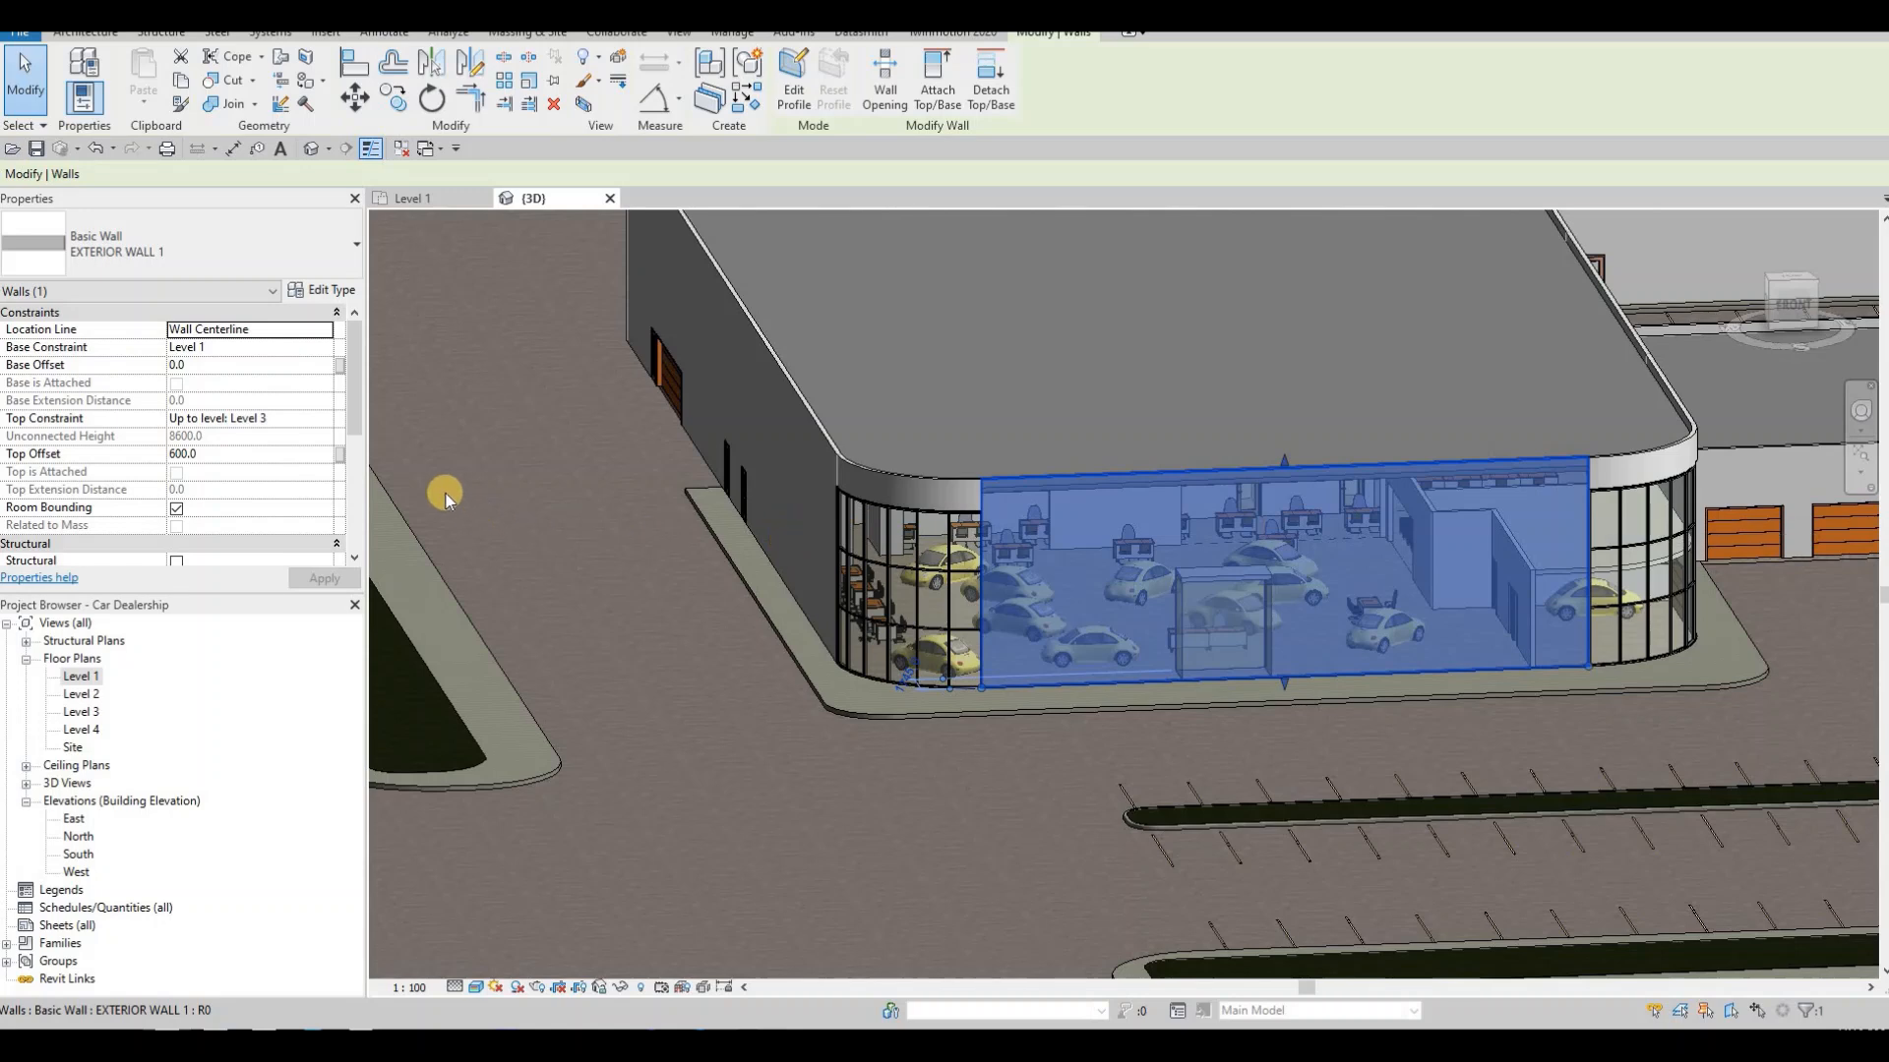
{"action": "left_click", "coordinate": [220, 455]}
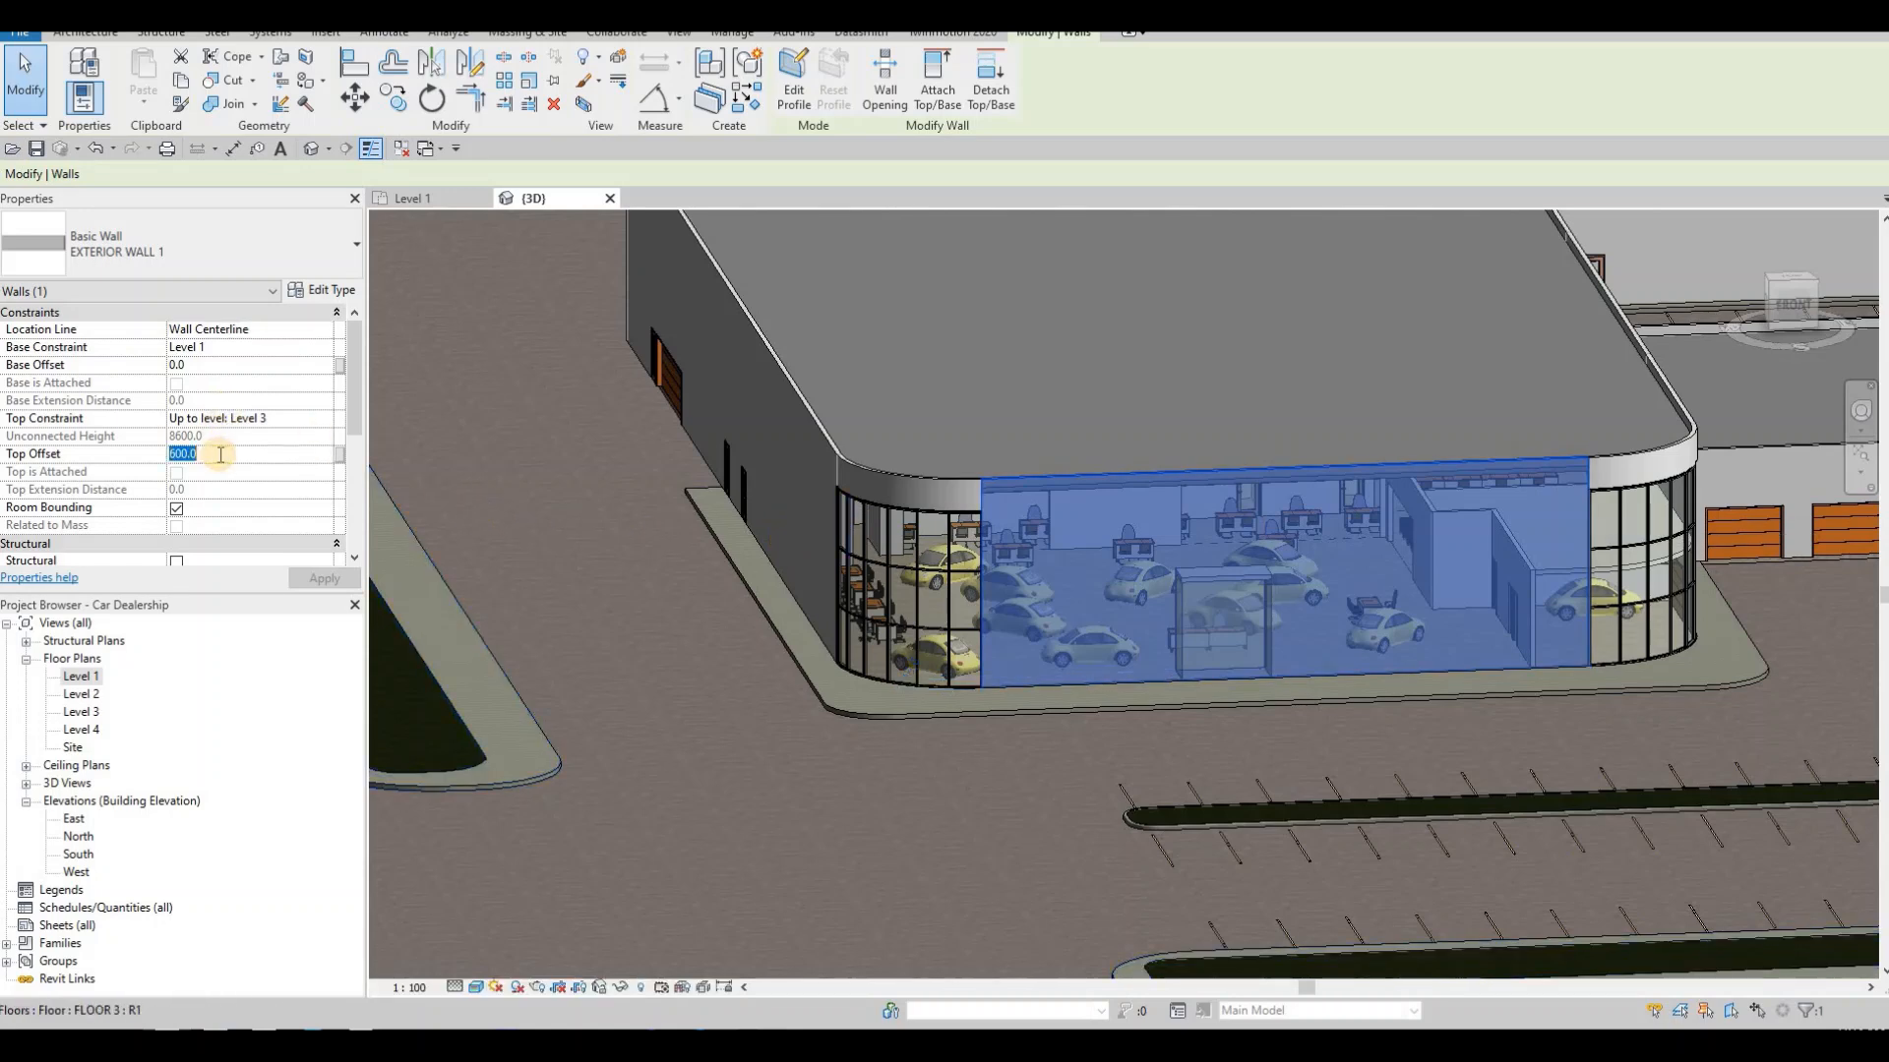
{"action": "type", "text": "-70"}
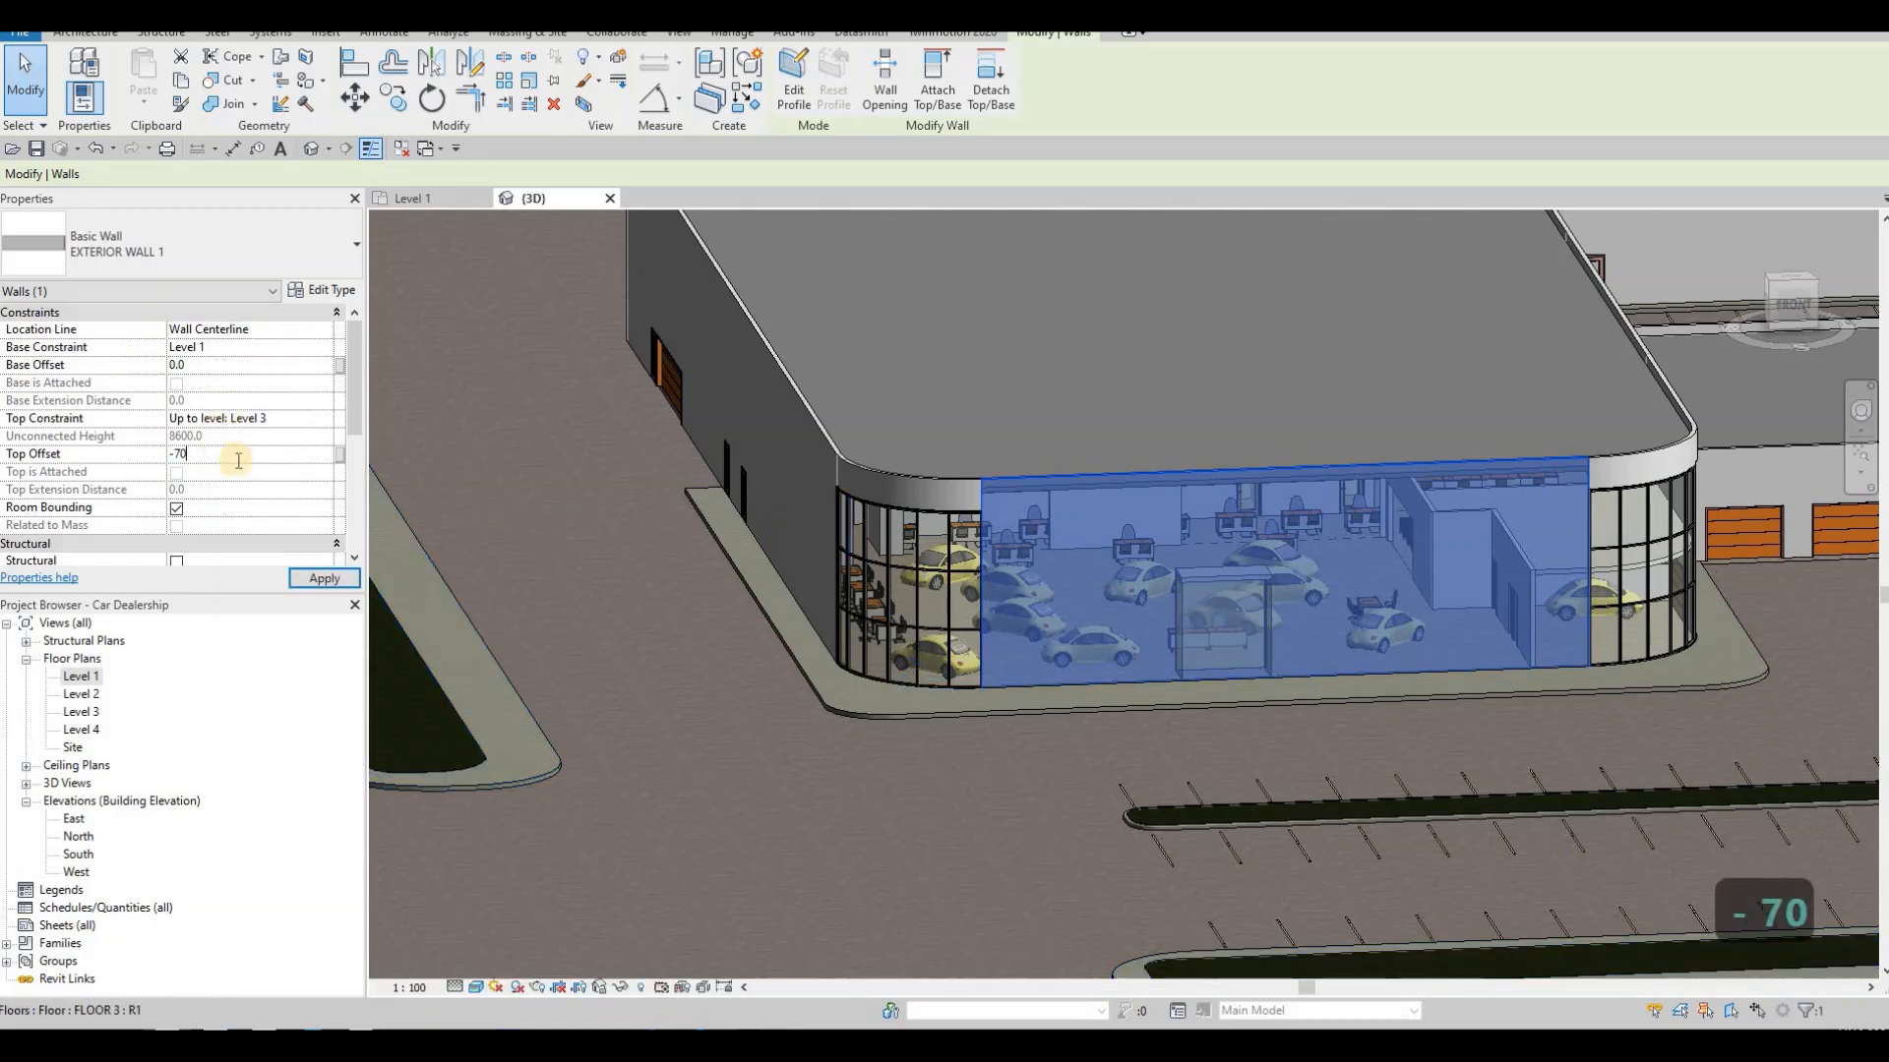
{"action": "type", "text": "0"}
{"action": "left_click", "coordinate": [334, 579]}
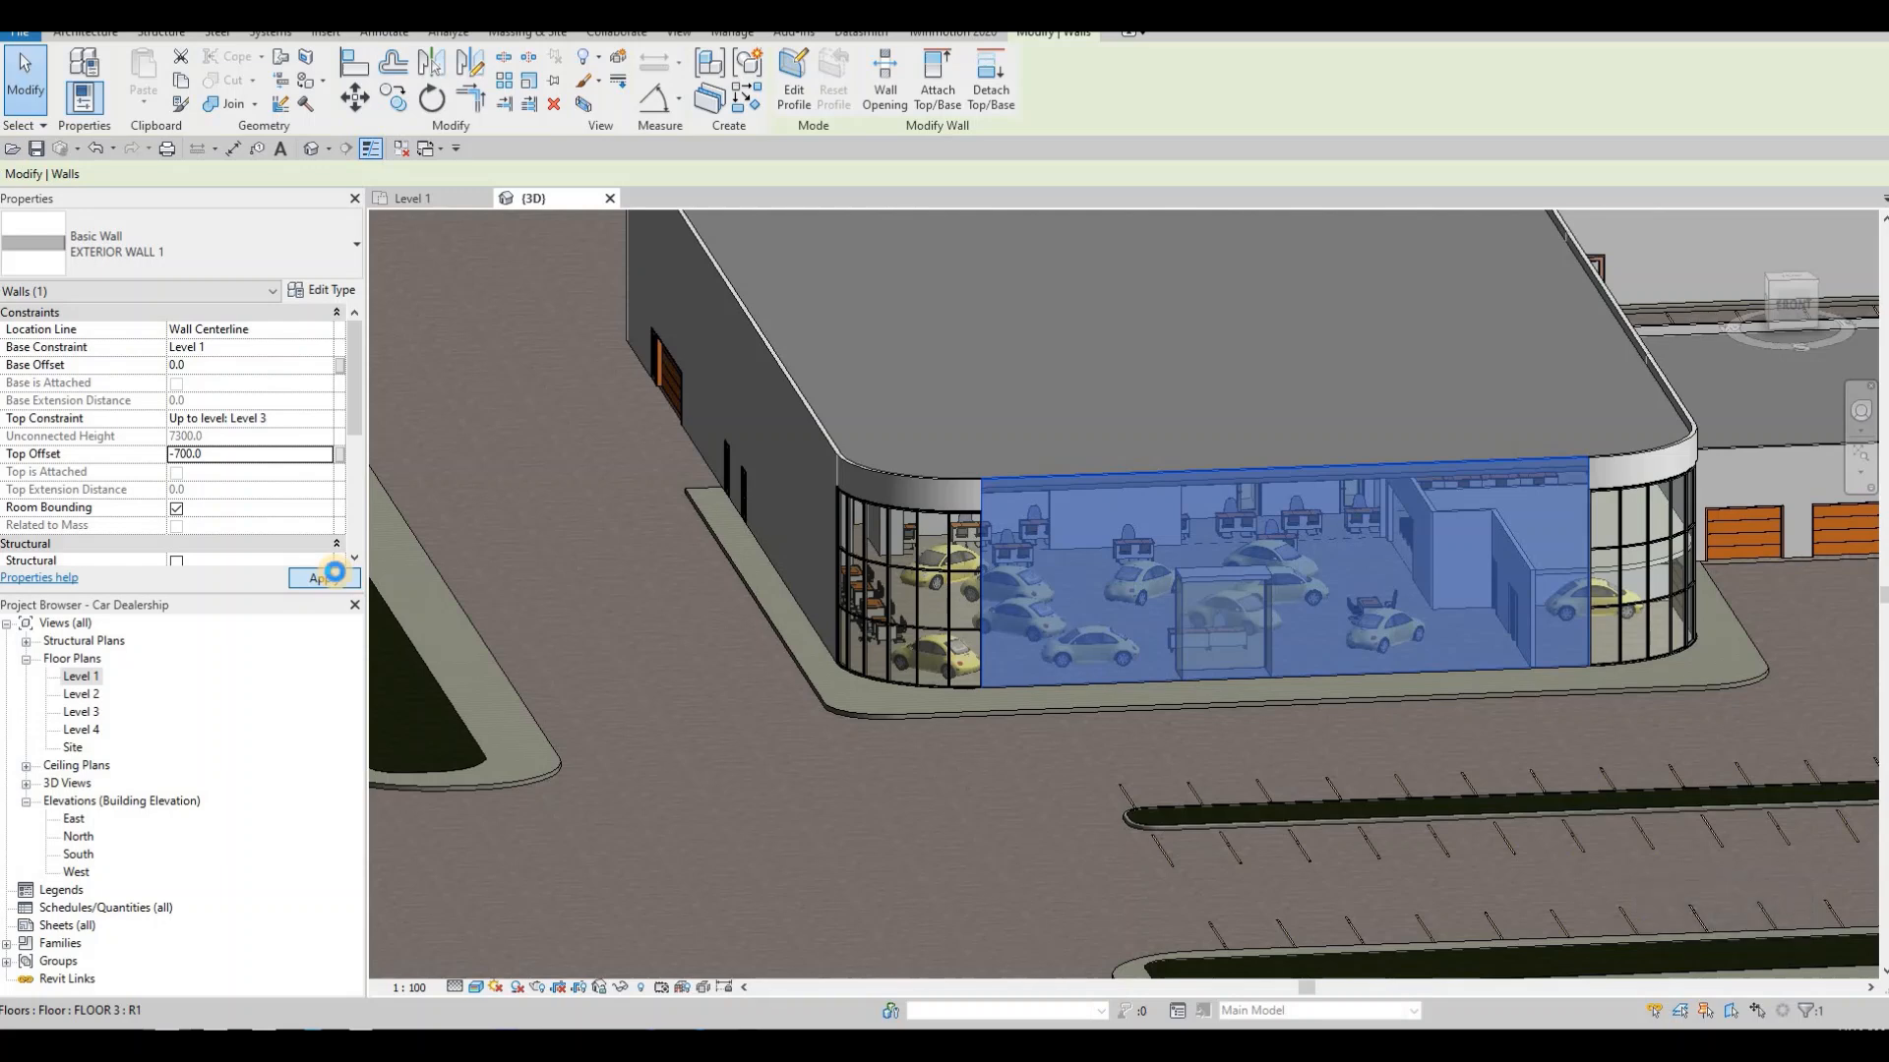
{"action": "key", "text": "Escape"}
{"action": "key", "text": "Escape"}
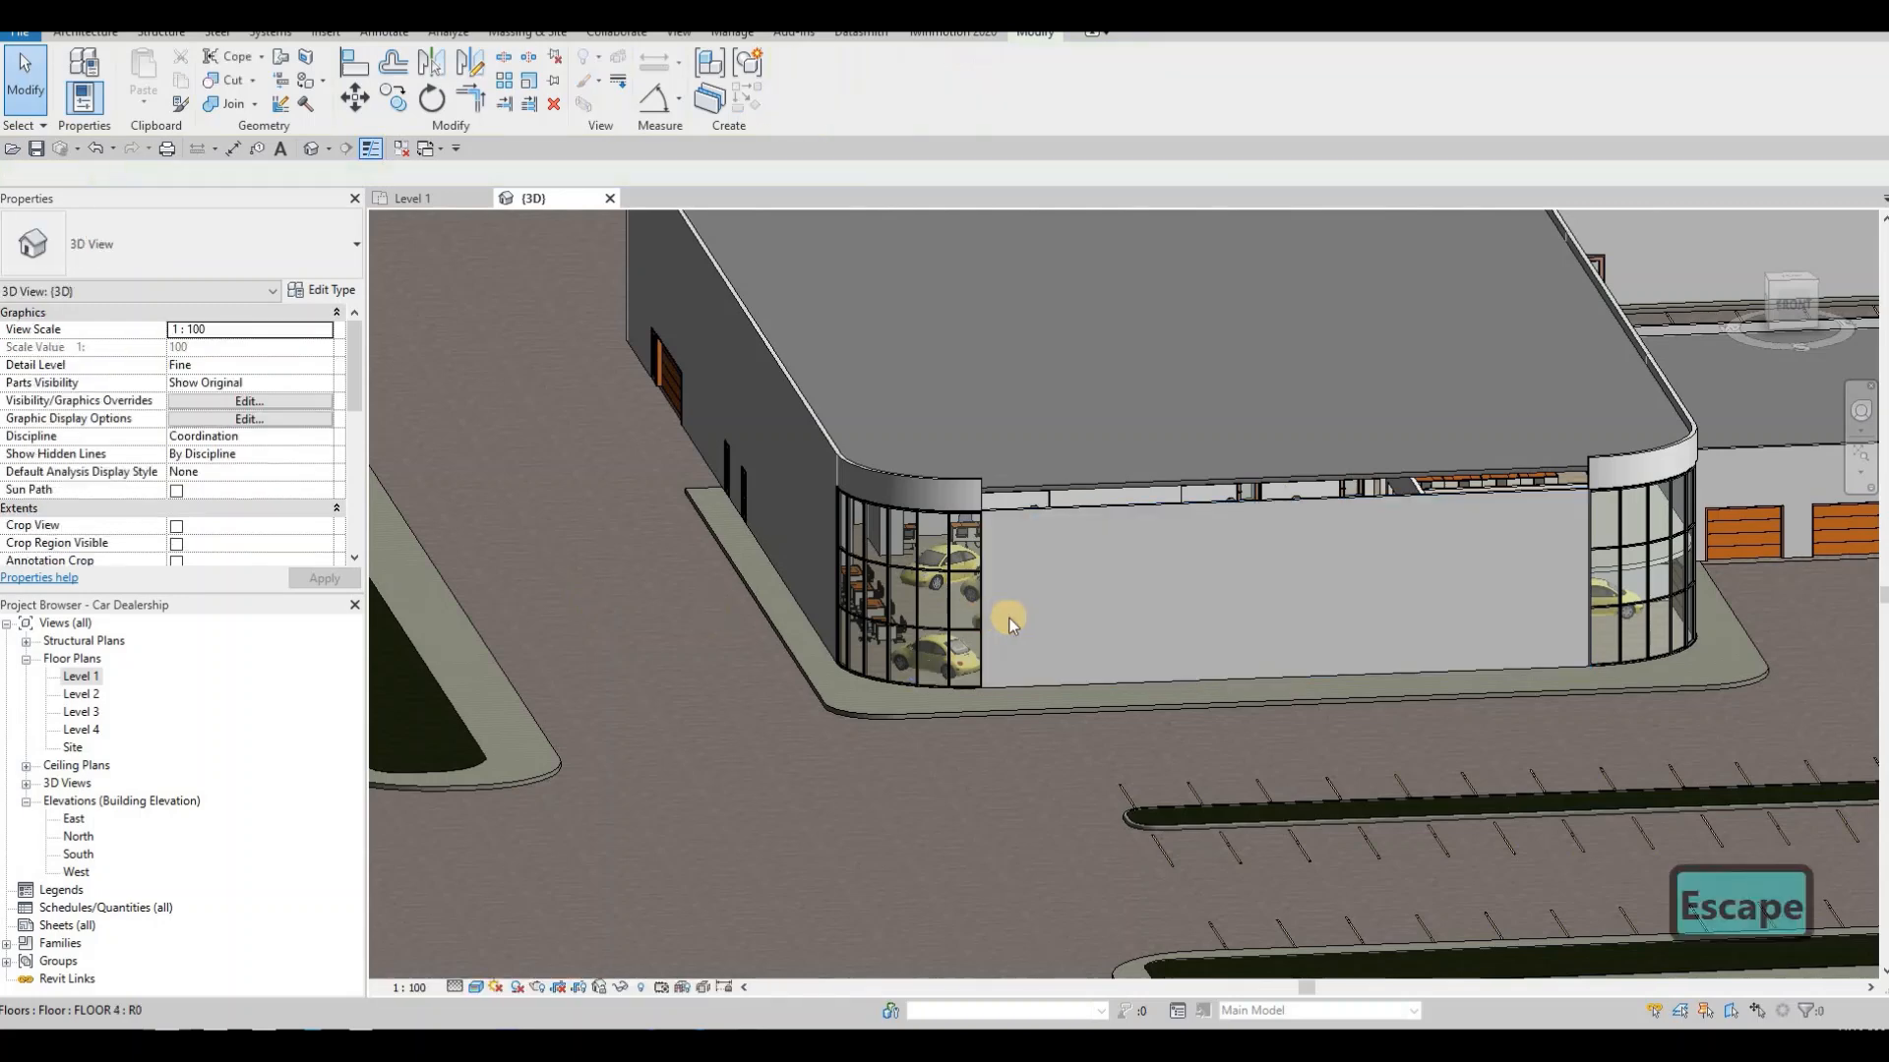
- In the Level 1 floor plan, copy the straight front exterior wall in place onto itself, using its end corner as reference
{"action": "double_click", "coordinate": [88, 677]}
{"action": "scroll", "coordinate": [1139, 642], "scroll_direction": "down", "scroll_amount": 4}
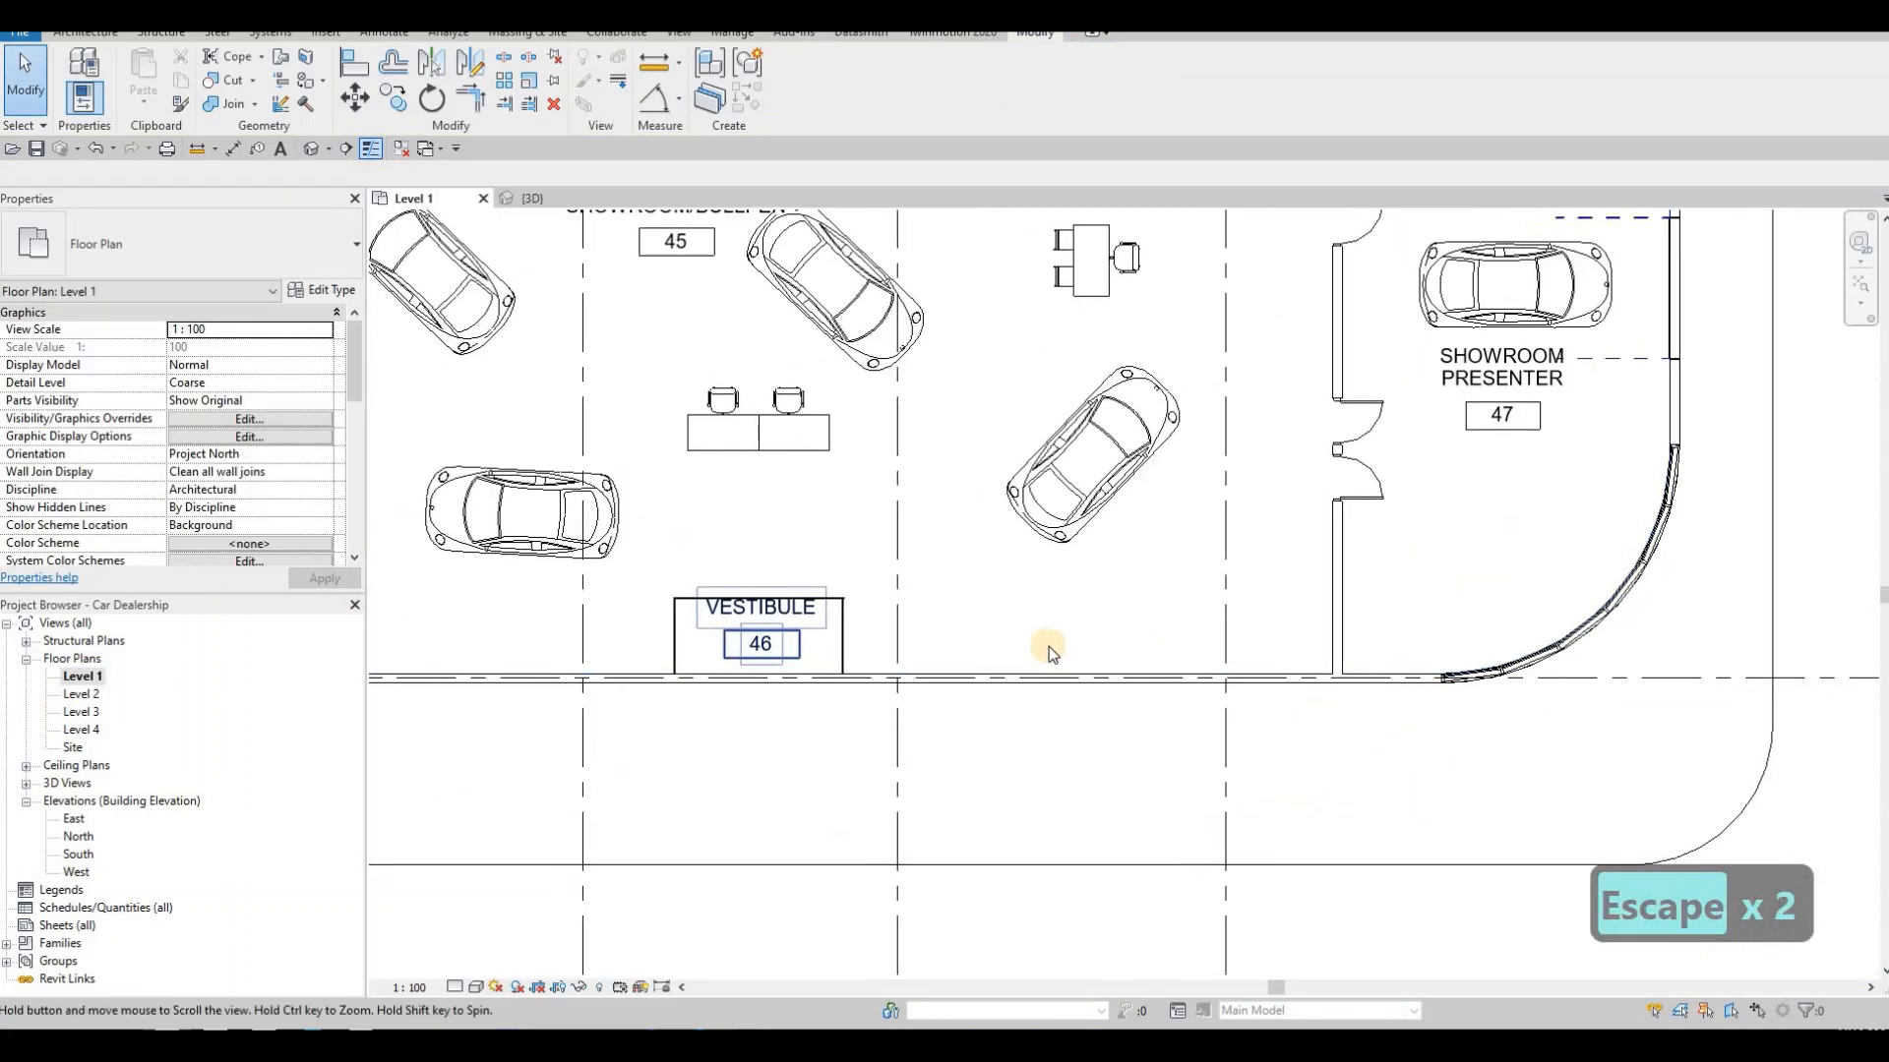
{"action": "key", "text": "Escape"}
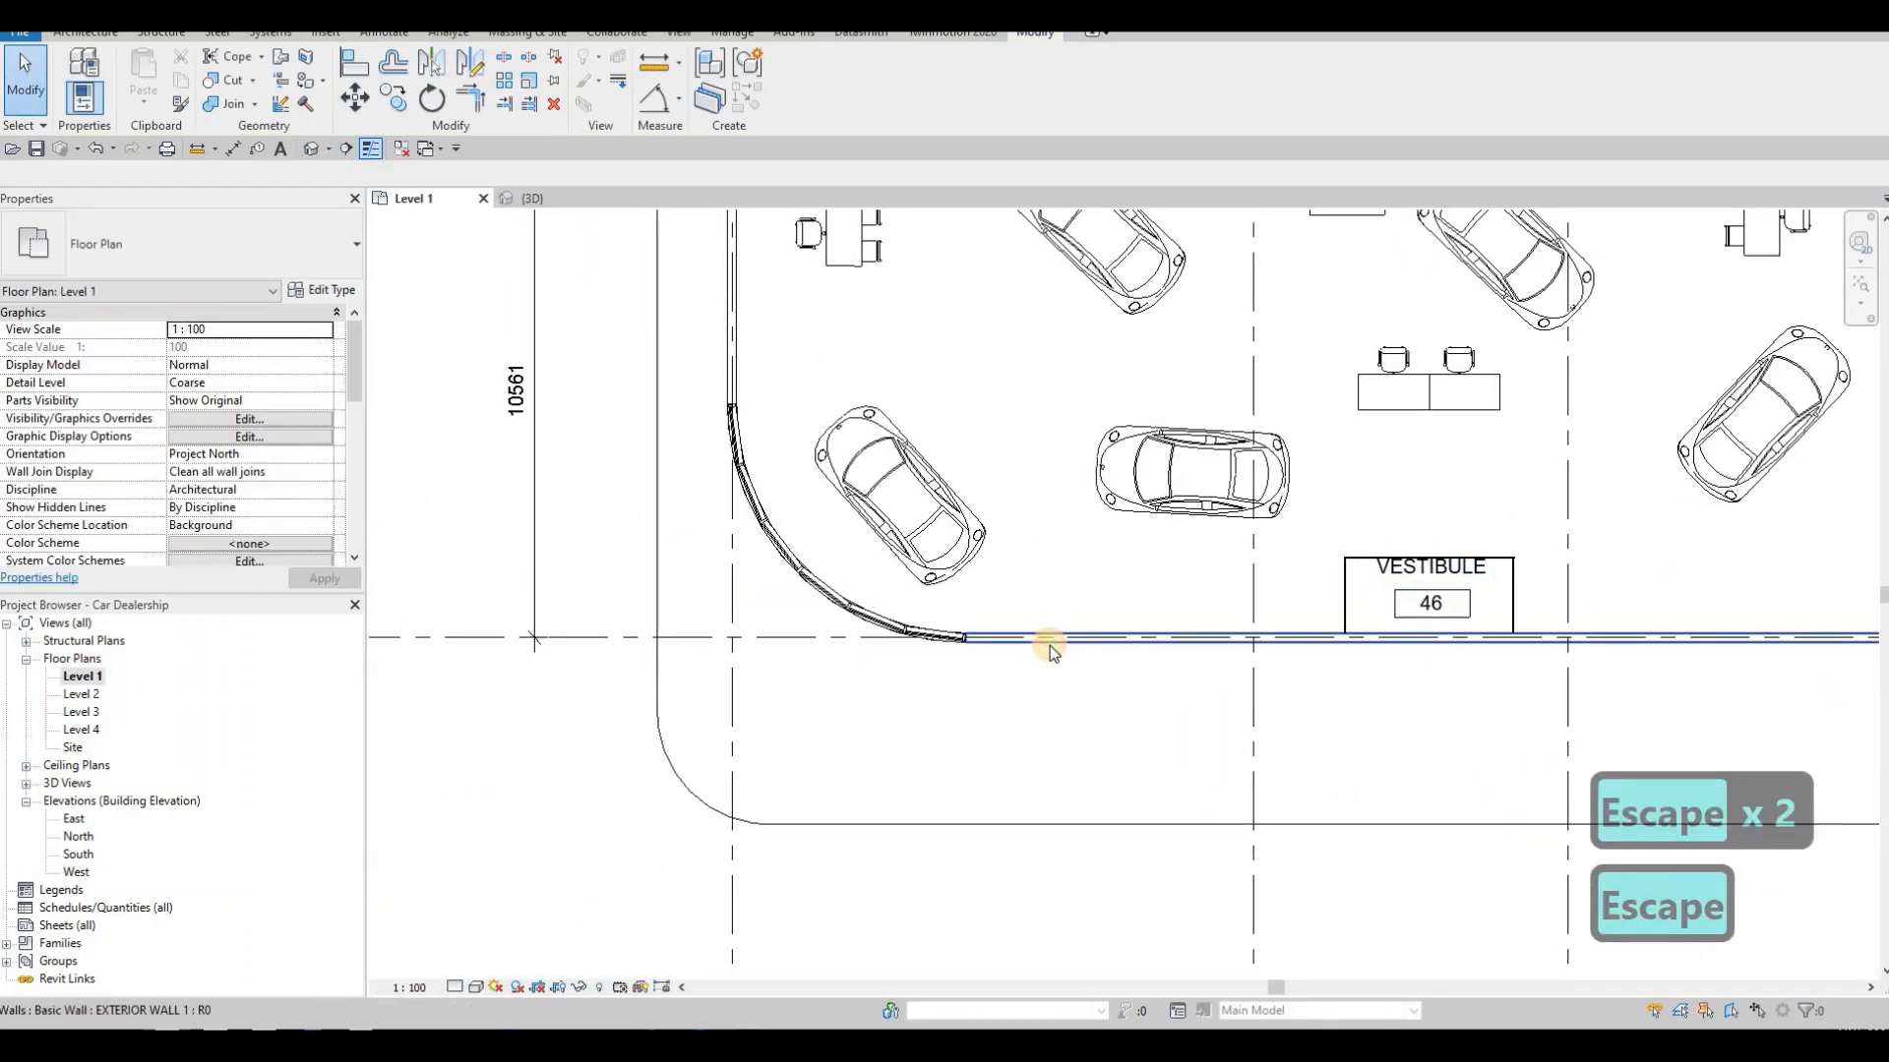
{"action": "left_click", "coordinate": [987, 636]}
{"action": "key", "text": "c"}
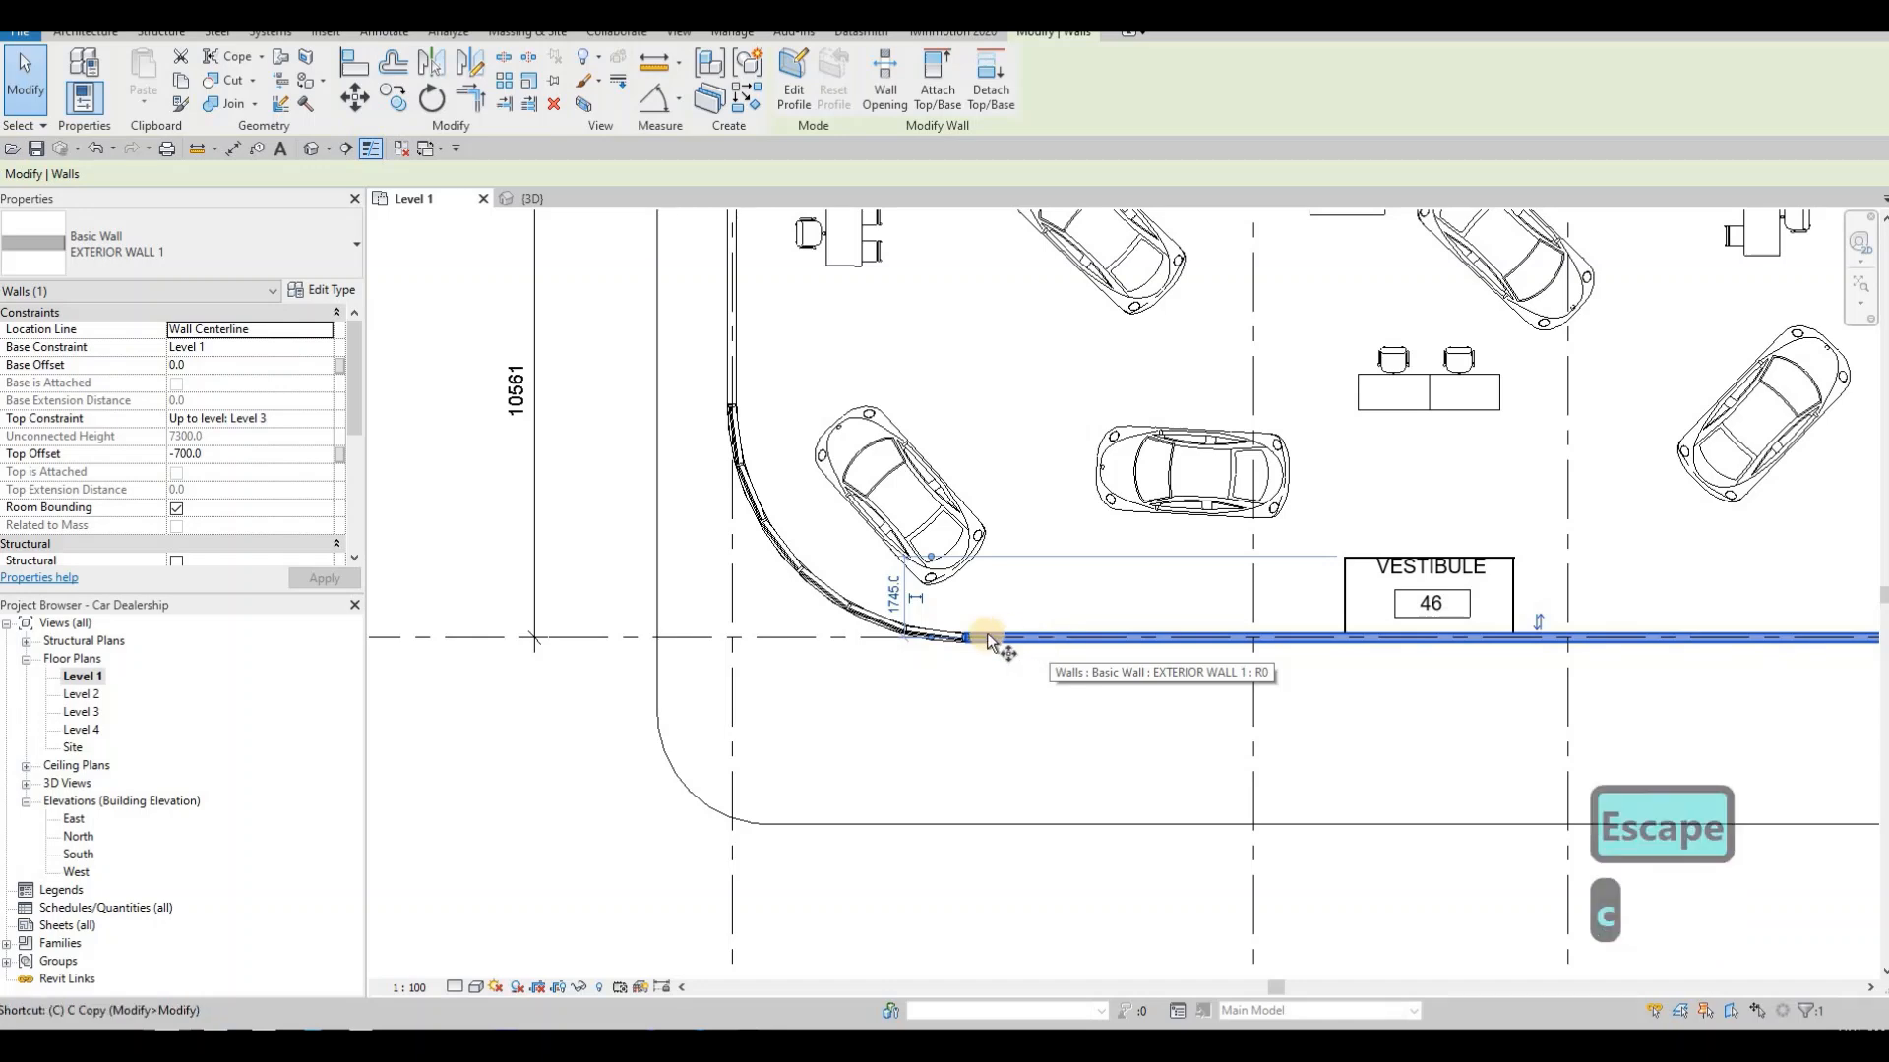
{"action": "key", "text": "o"}
{"action": "scroll", "coordinate": [956, 629], "scroll_direction": "up", "scroll_amount": 5}
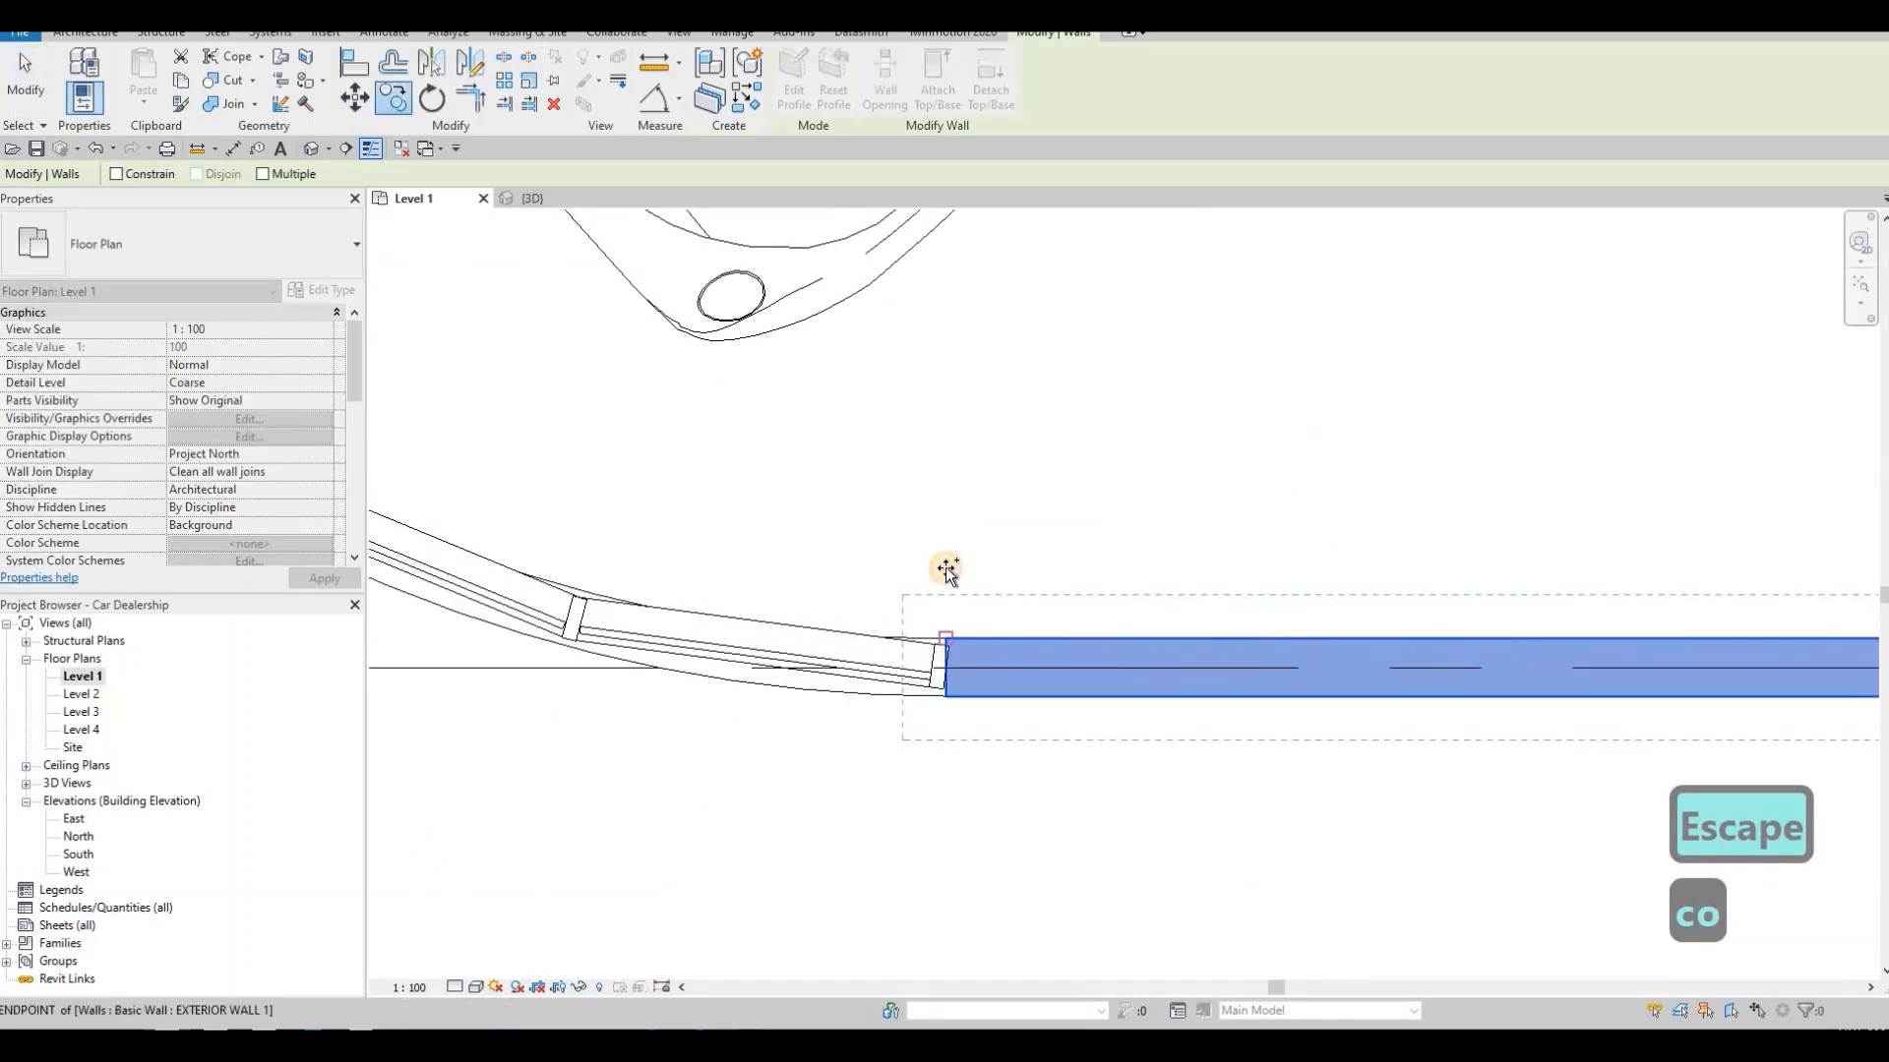
{"action": "left_click", "coordinate": [945, 637]}
{"action": "key", "text": "Tab"}
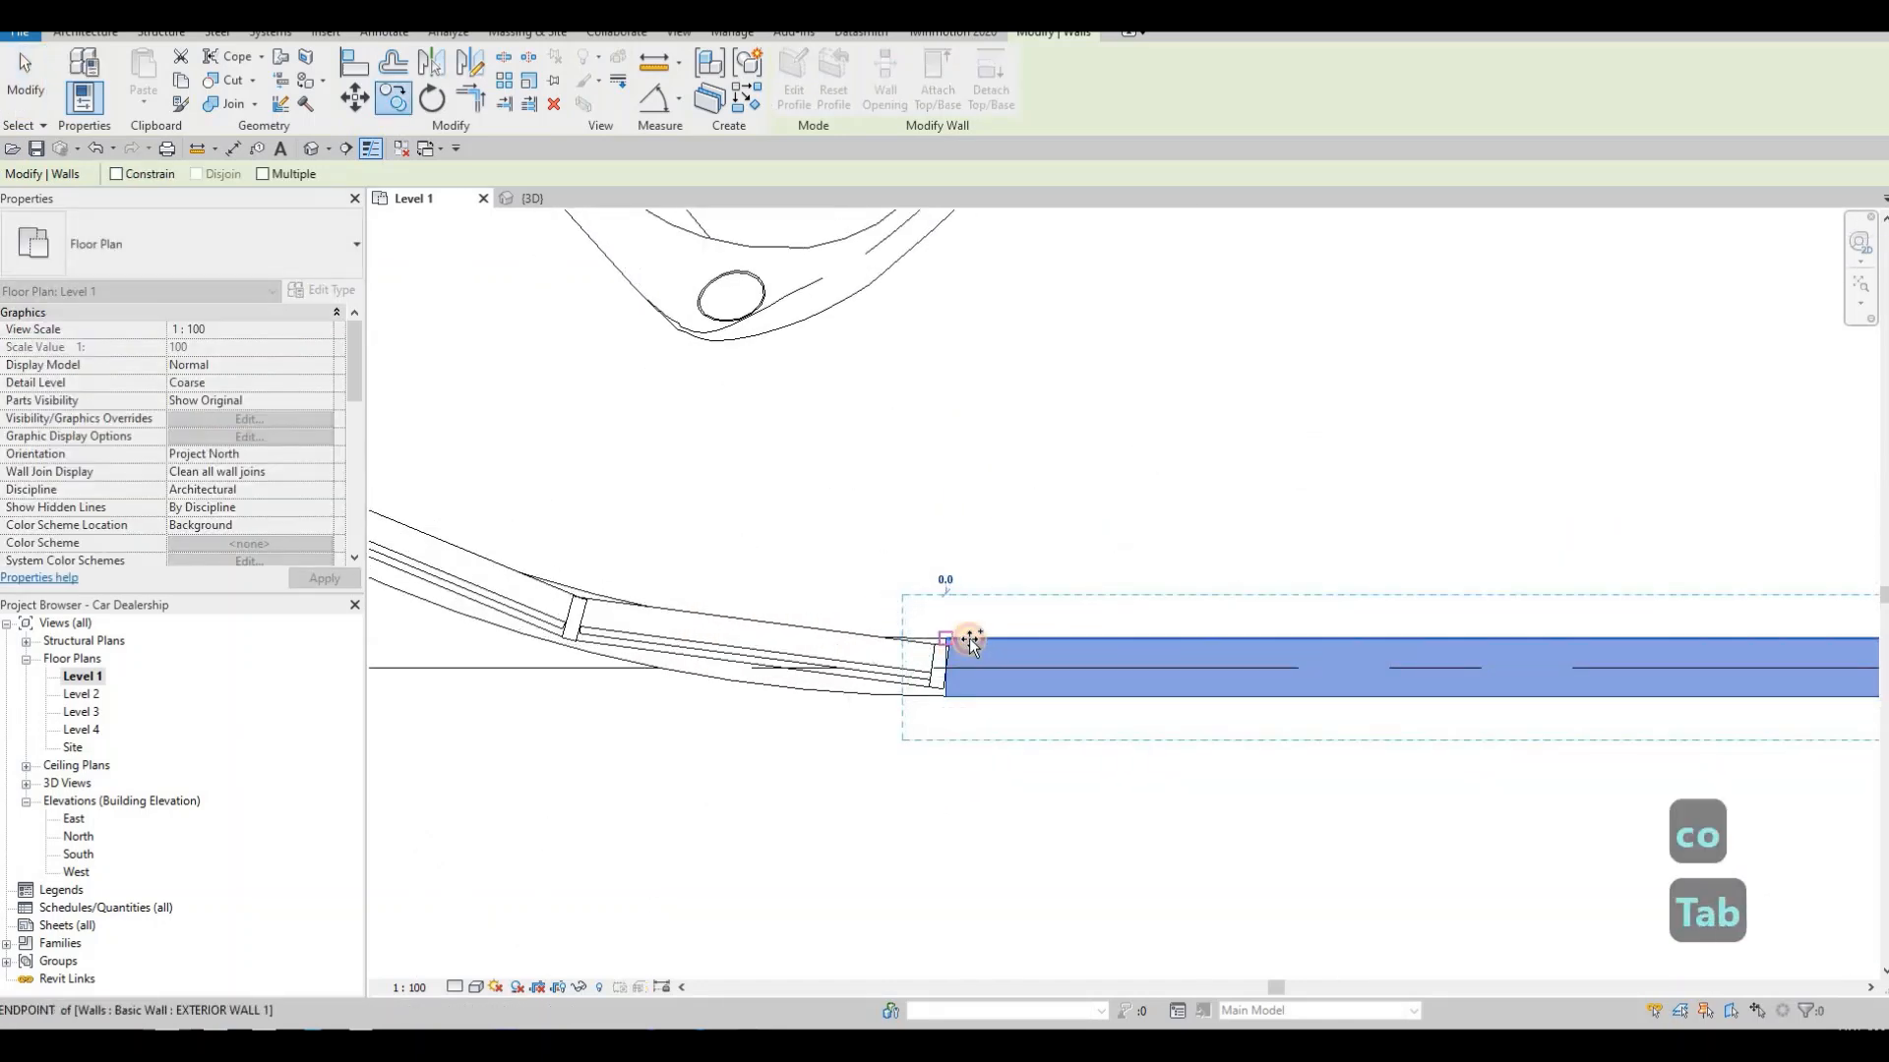
{"action": "left_click", "coordinate": [948, 637]}
{"action": "key", "text": "Escape"}
{"action": "key", "text": "Escape"}
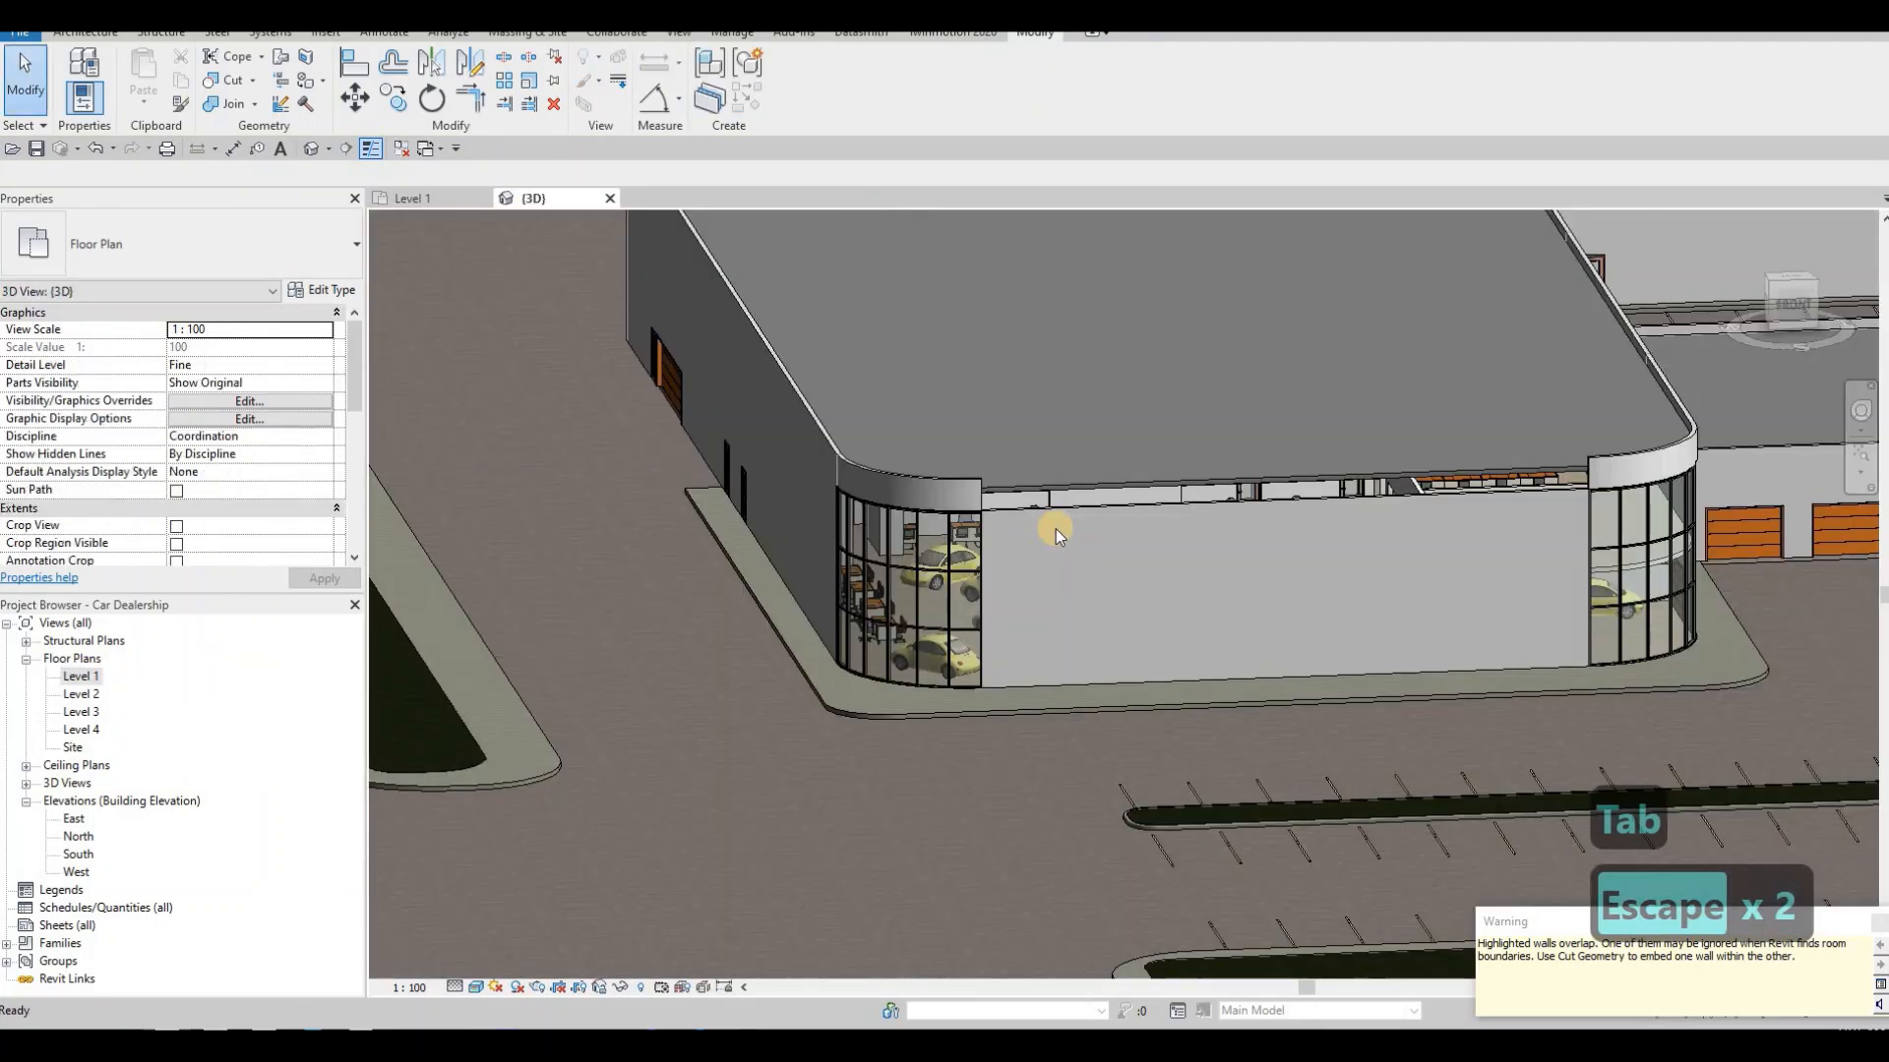
- Align the top edge of one of the overlapping straight front walls with the top of the curved corner band
{"action": "key", "text": "Escape"}
{"action": "left_click", "coordinate": [1058, 512]}
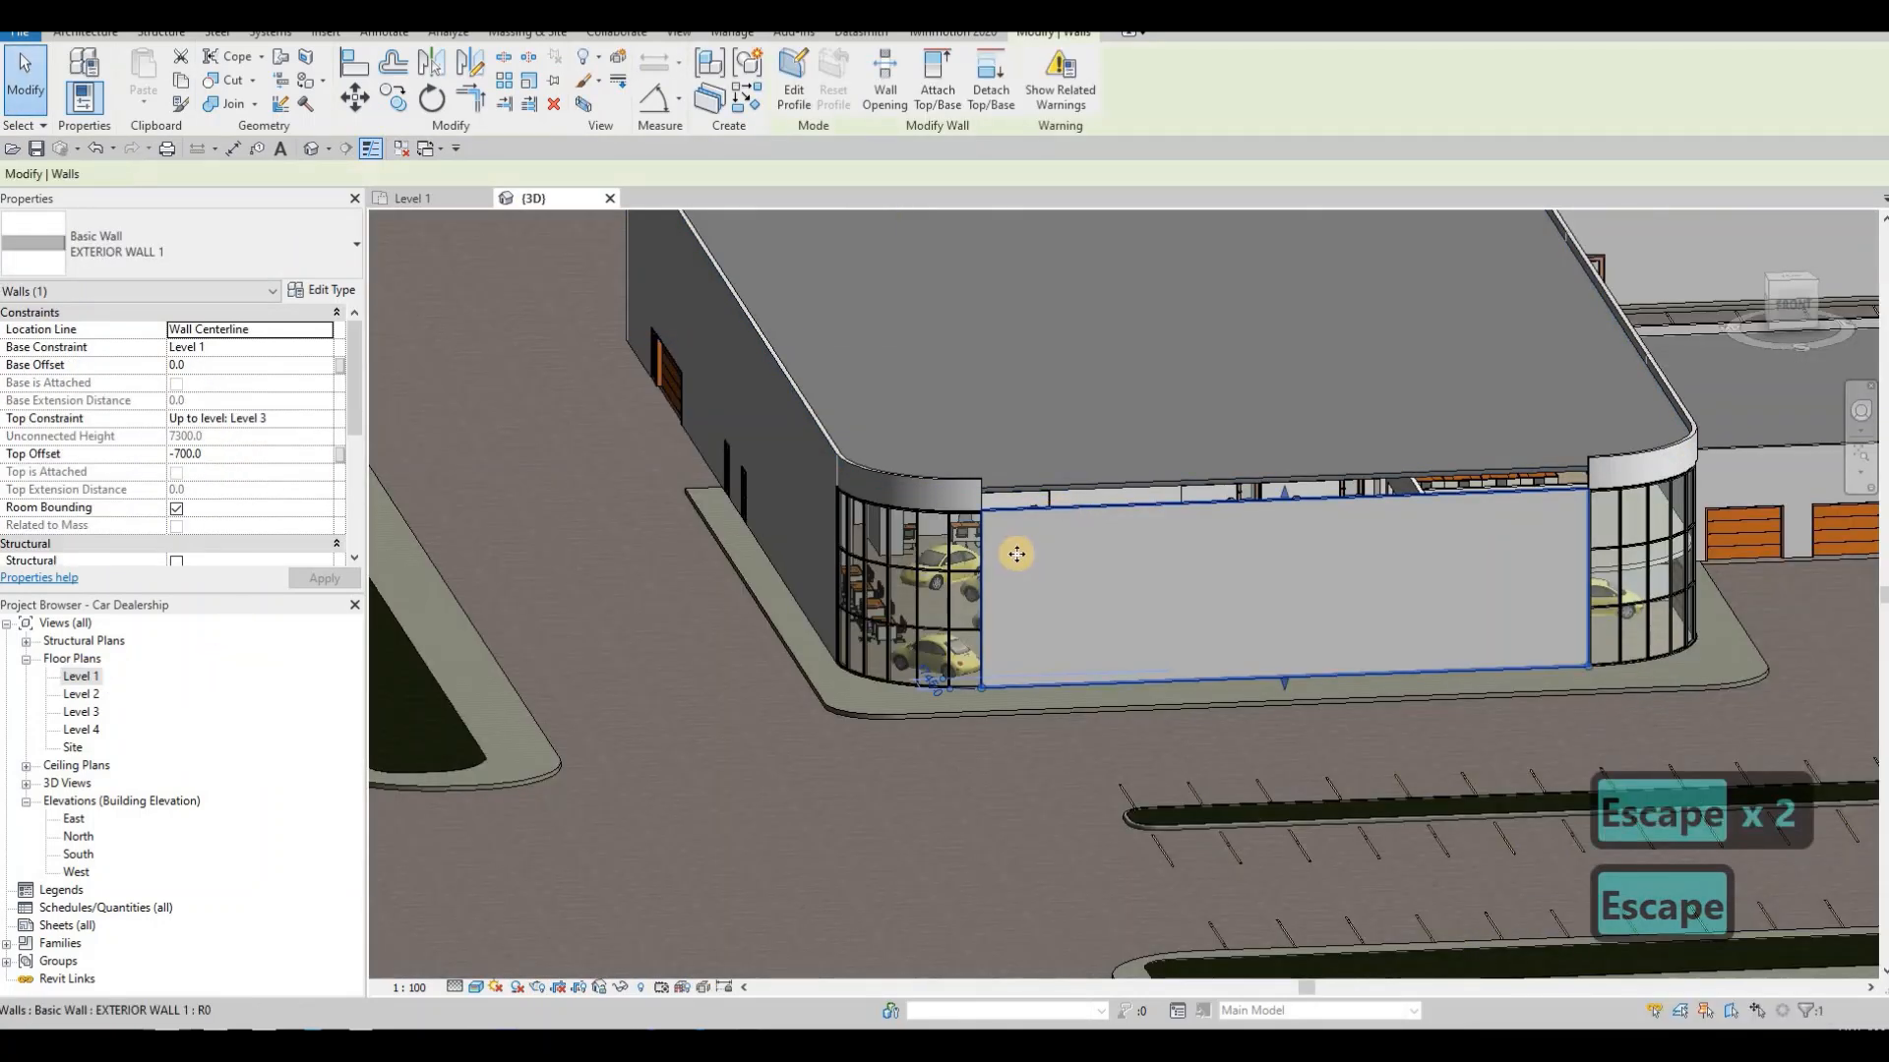
{"action": "scroll", "coordinate": [906, 531], "scroll_direction": "up", "scroll_amount": 2}
{"action": "key", "text": "a"}
{"action": "key", "text": "l"}
{"action": "scroll", "coordinate": [873, 508], "scroll_direction": "up", "scroll_amount": 3}
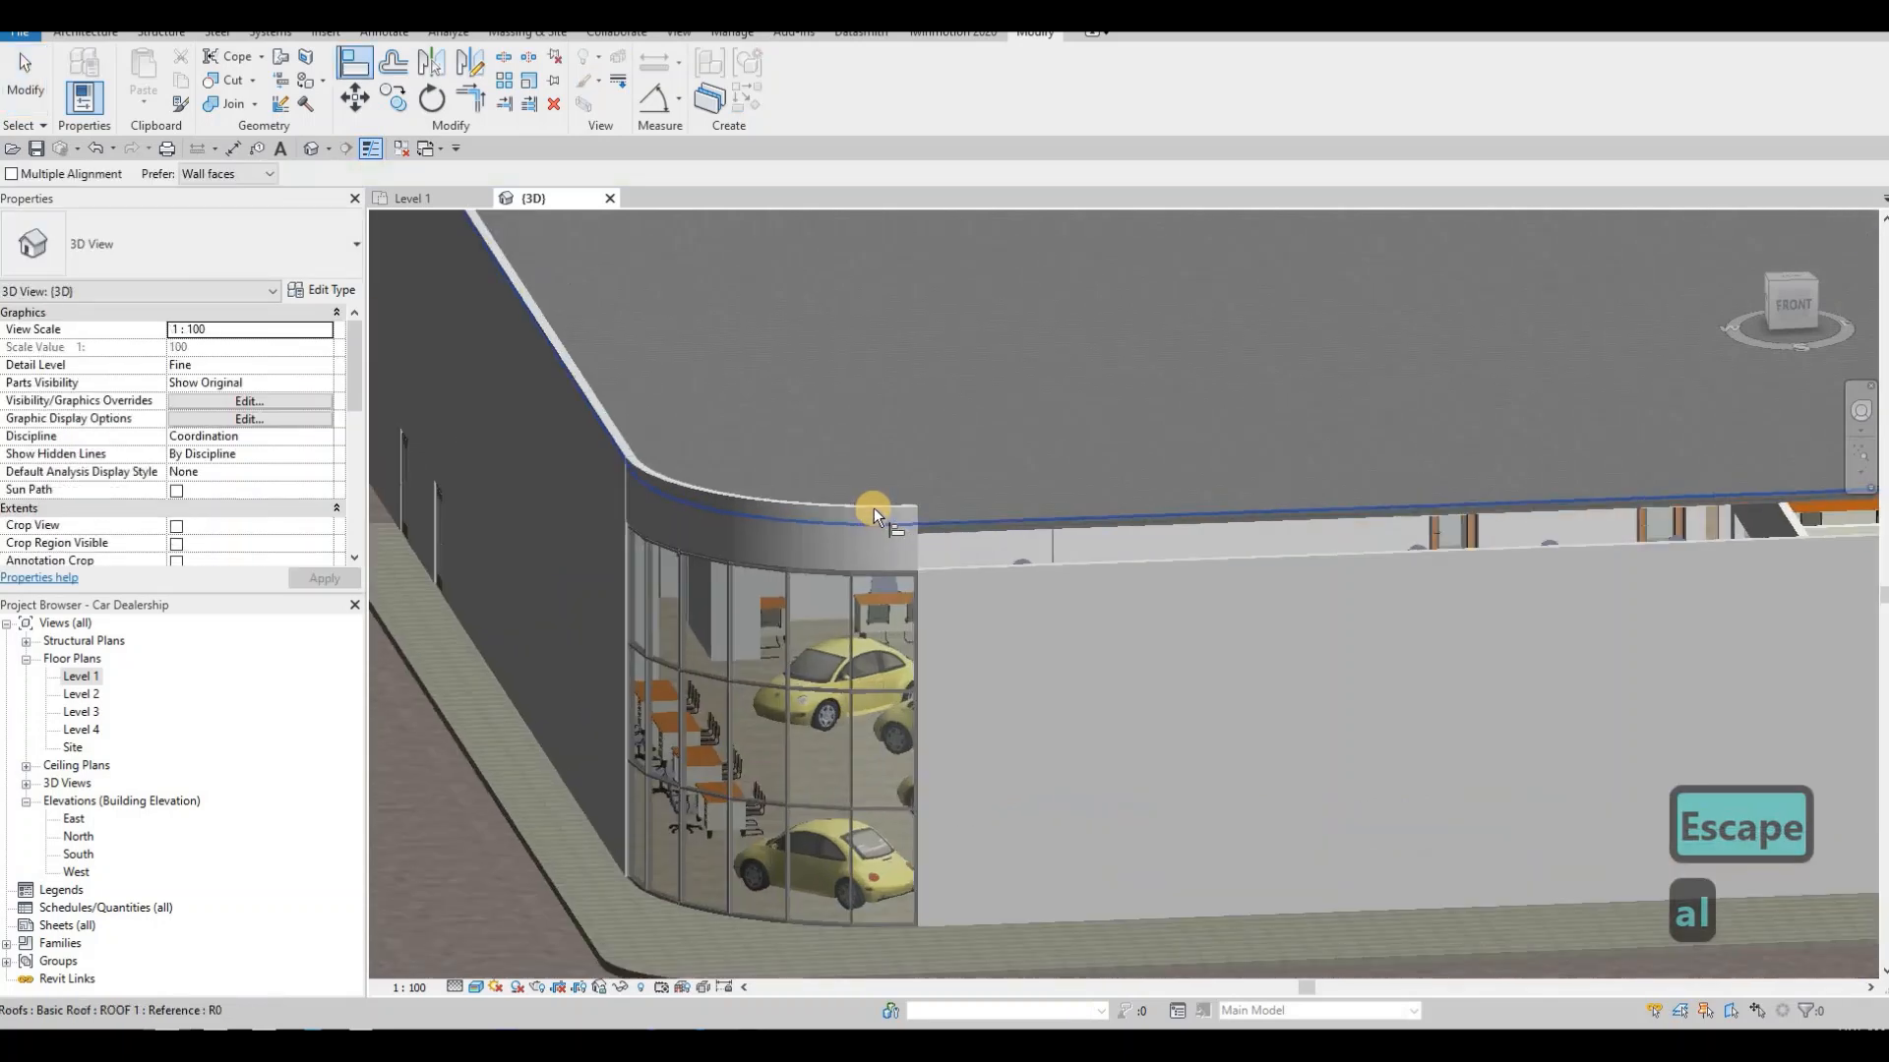
{"action": "scroll", "coordinate": [873, 508], "scroll_direction": "up", "scroll_amount": 1}
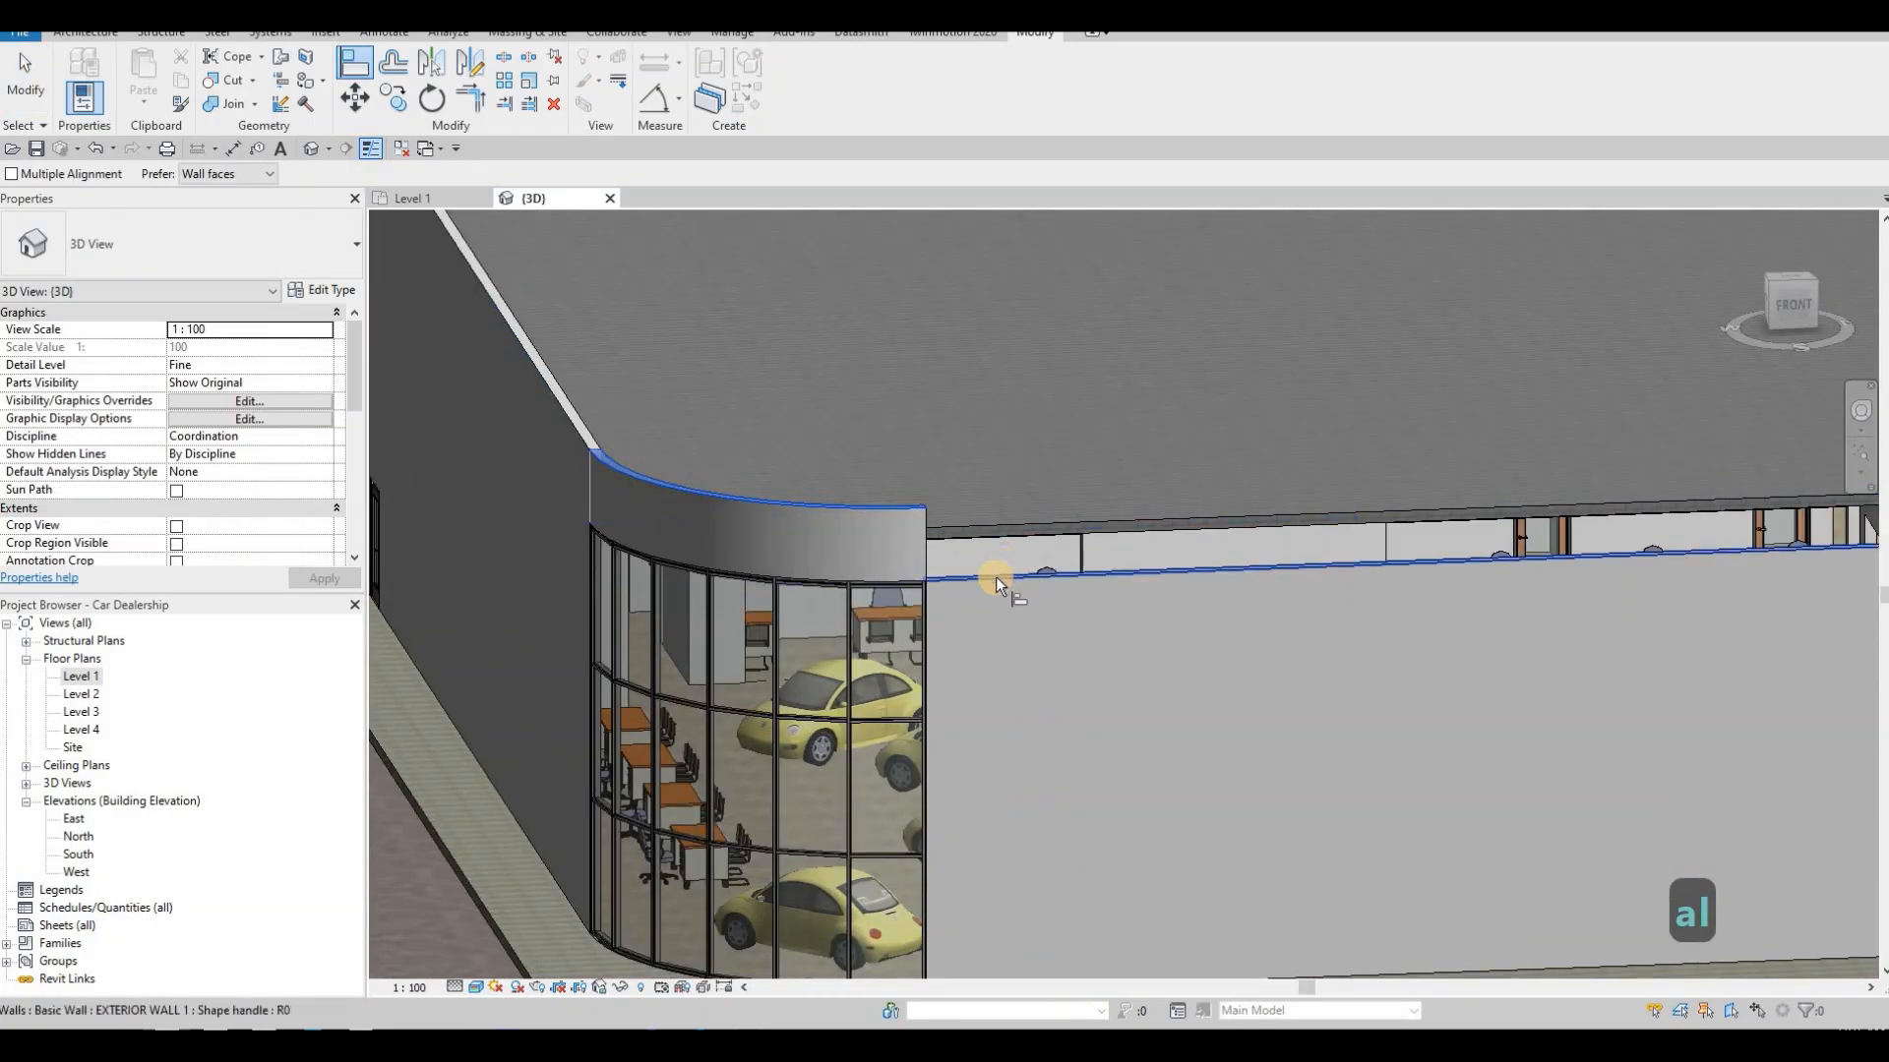
{"action": "left_click", "coordinate": [995, 577]}
{"action": "scroll", "coordinate": [983, 578], "scroll_direction": "down", "scroll_amount": 1}
{"action": "middle_click_drag", "start_coordinate": [1526, 857], "coordinate": [1173, 781]}
{"action": "key", "text": "Escape"}
{"action": "key", "text": "Escape"}
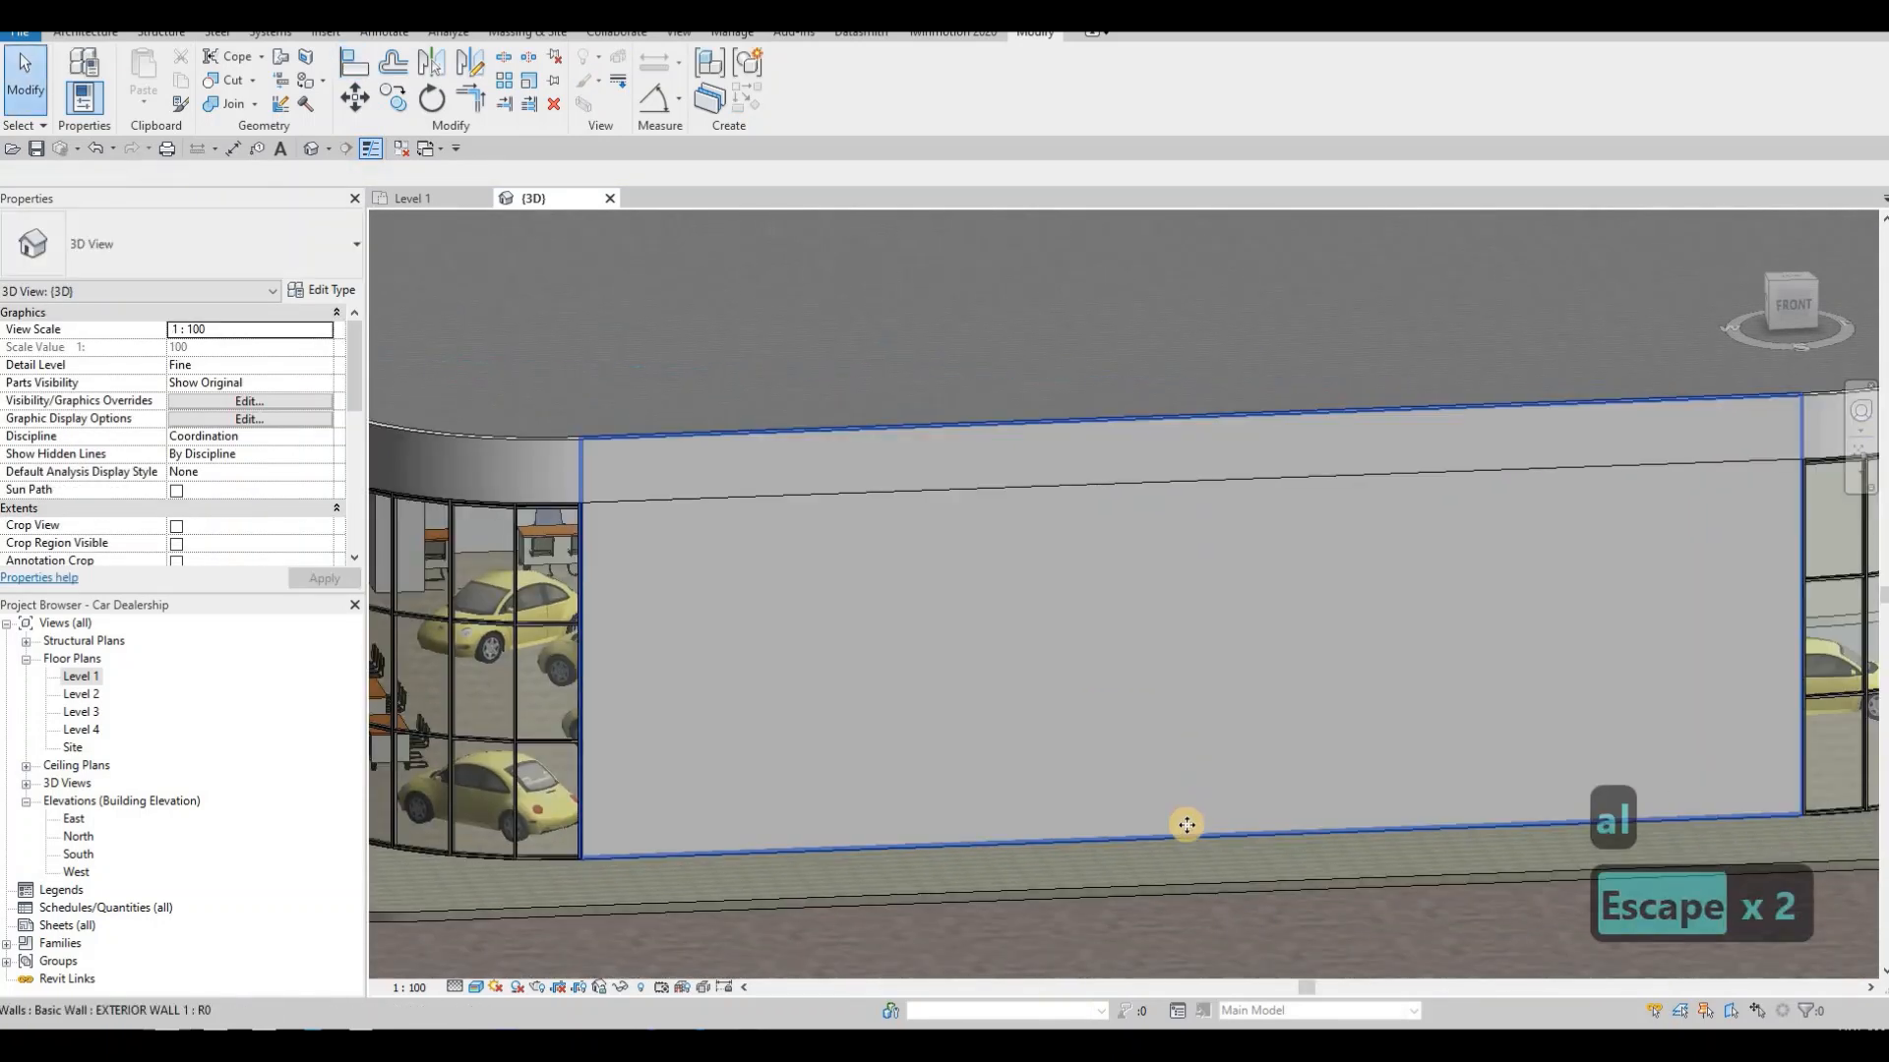
- Raise the base of the taller straight front wall to a base offset of about 7907, near the roof edge
{"action": "left_click", "coordinate": [1186, 825]}
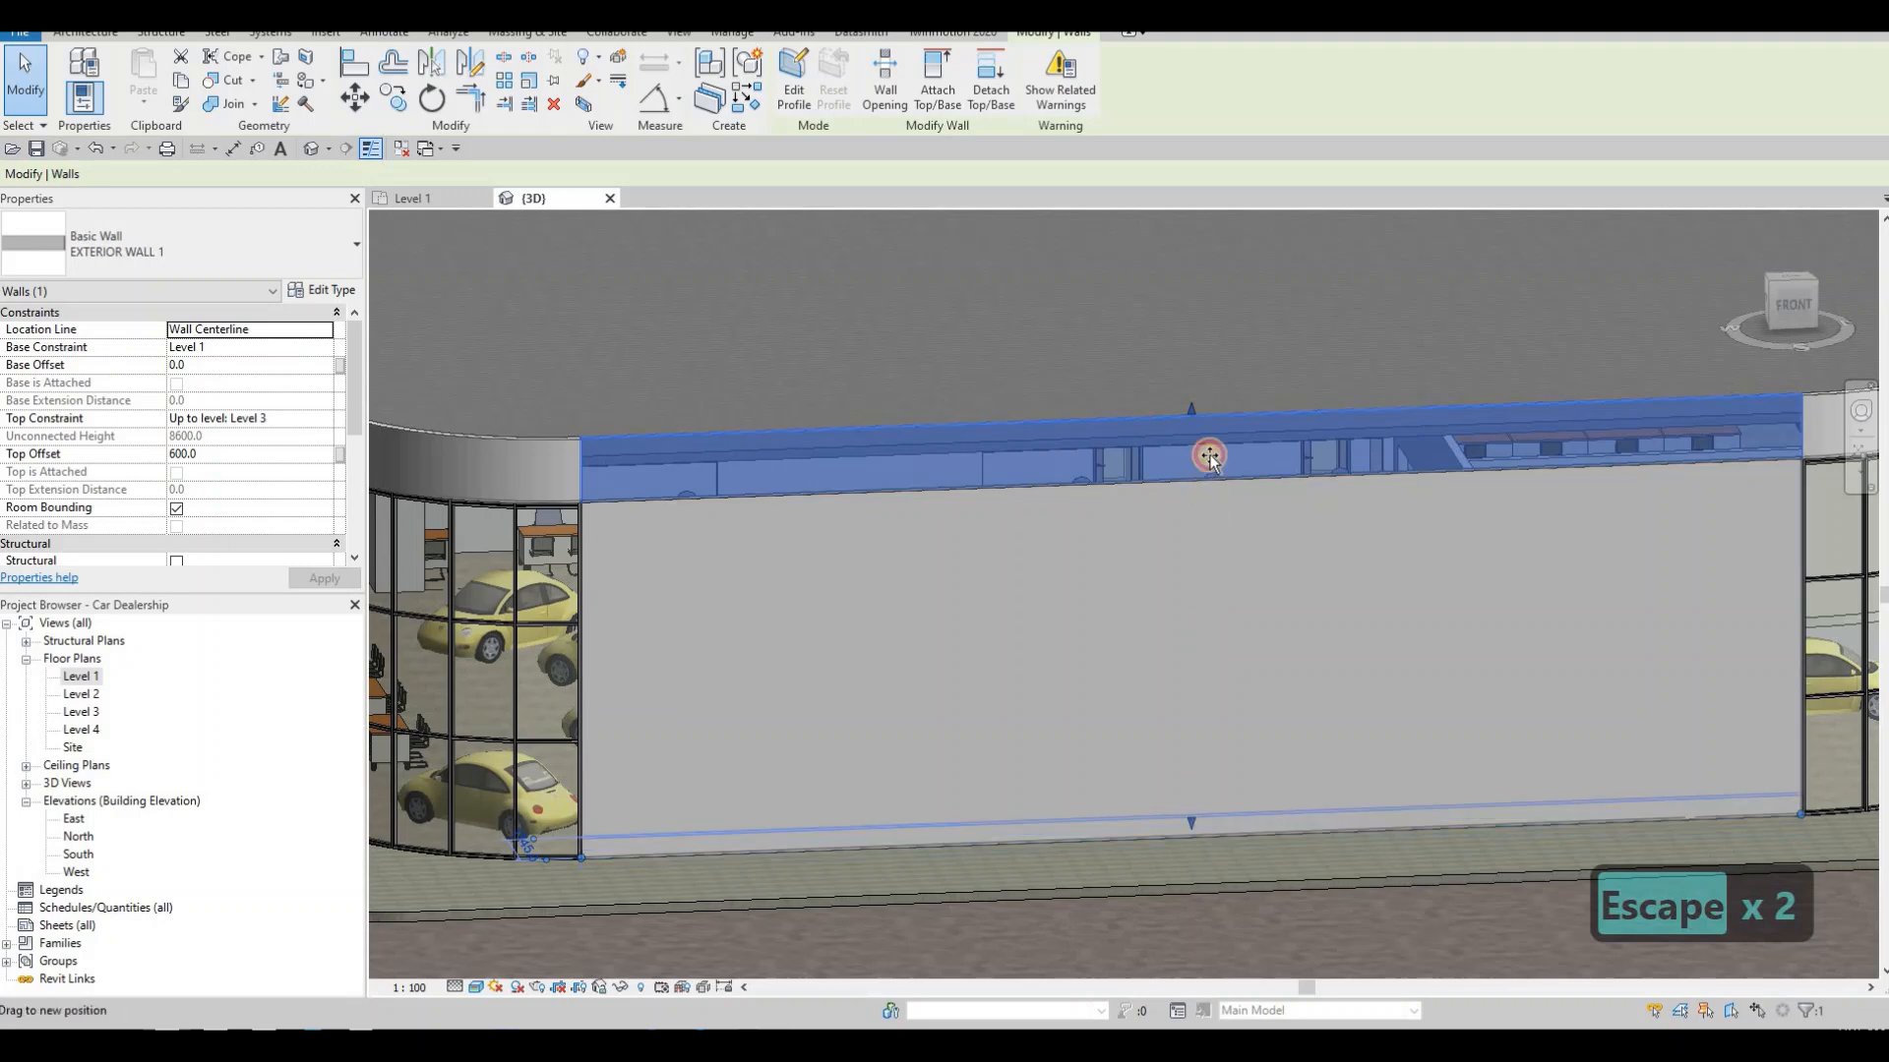
{"action": "left_click_drag", "start_coordinate": [1209, 457], "coordinate": [906, 482]}
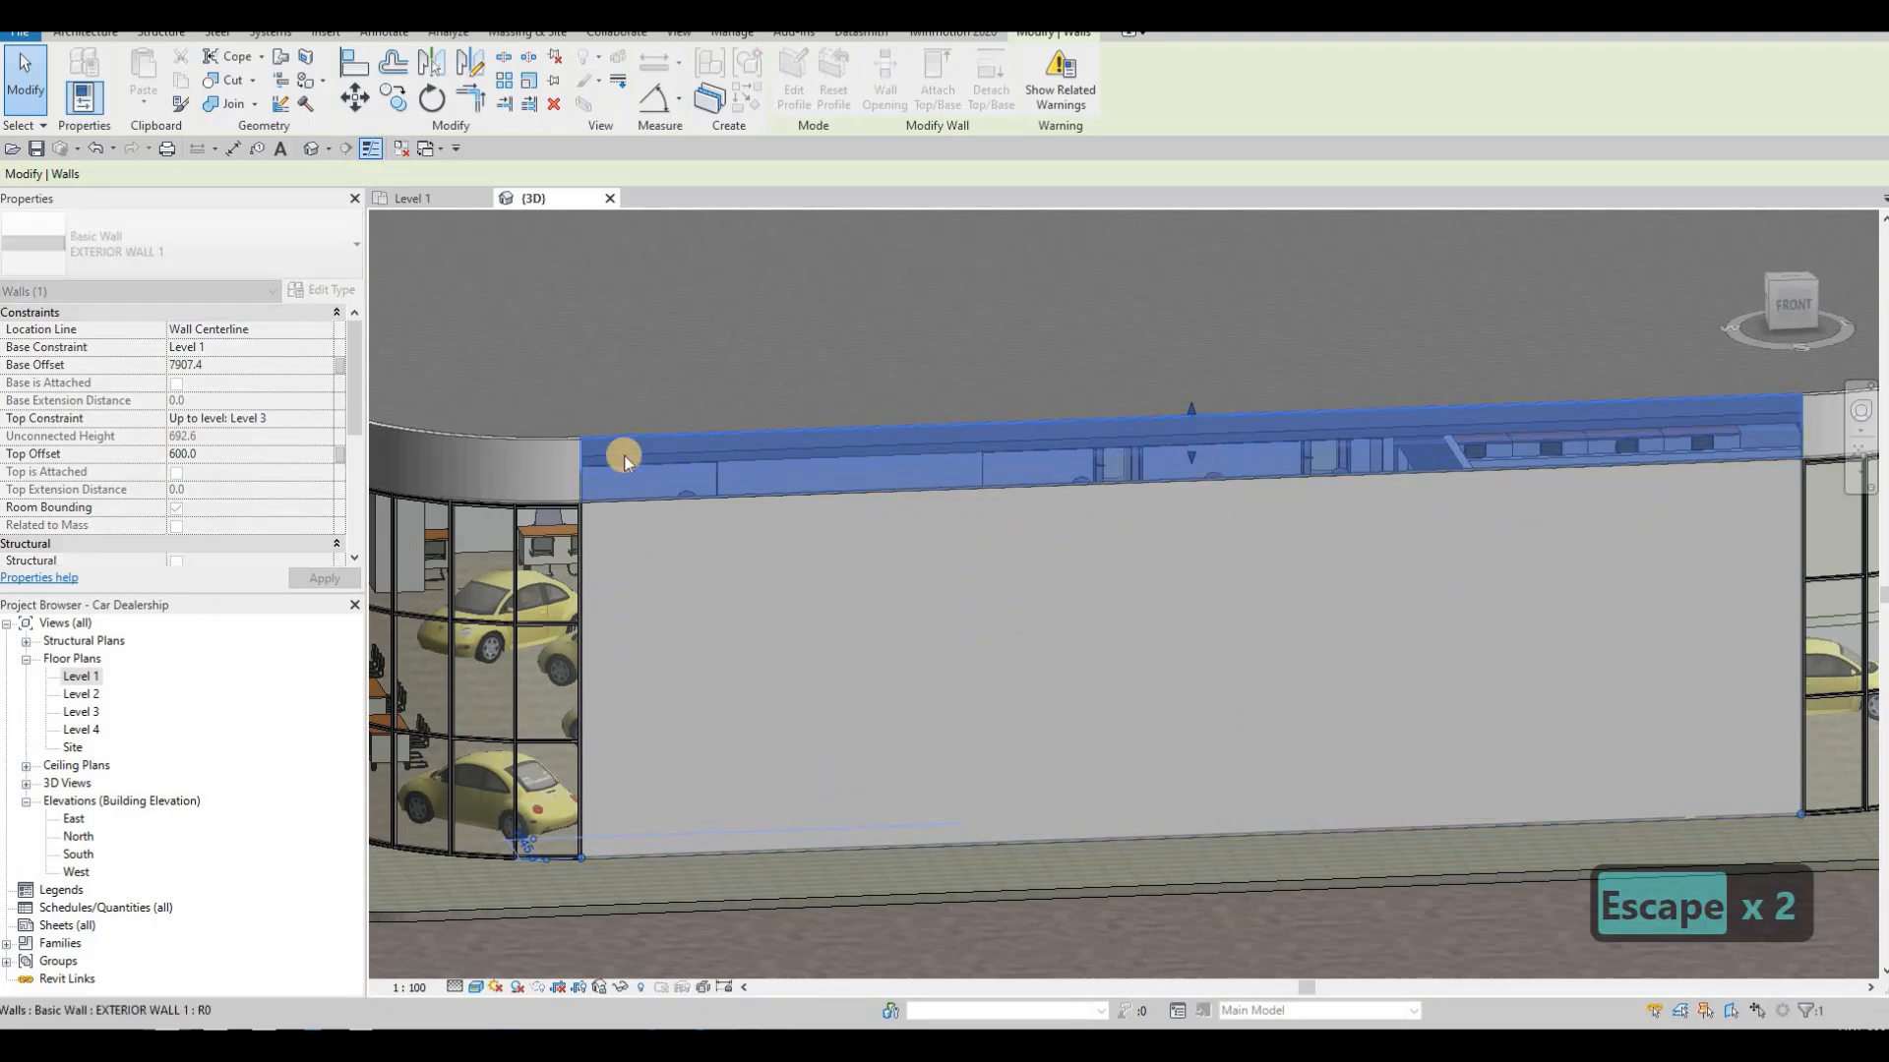
{"action": "scroll", "coordinate": [623, 456], "scroll_direction": "up", "scroll_amount": 3}
{"action": "key", "text": "Escape"}
- Align the bottom edge of the upper straight wall band with the top edge of the lower straight wall
{"action": "key", "text": "a"}
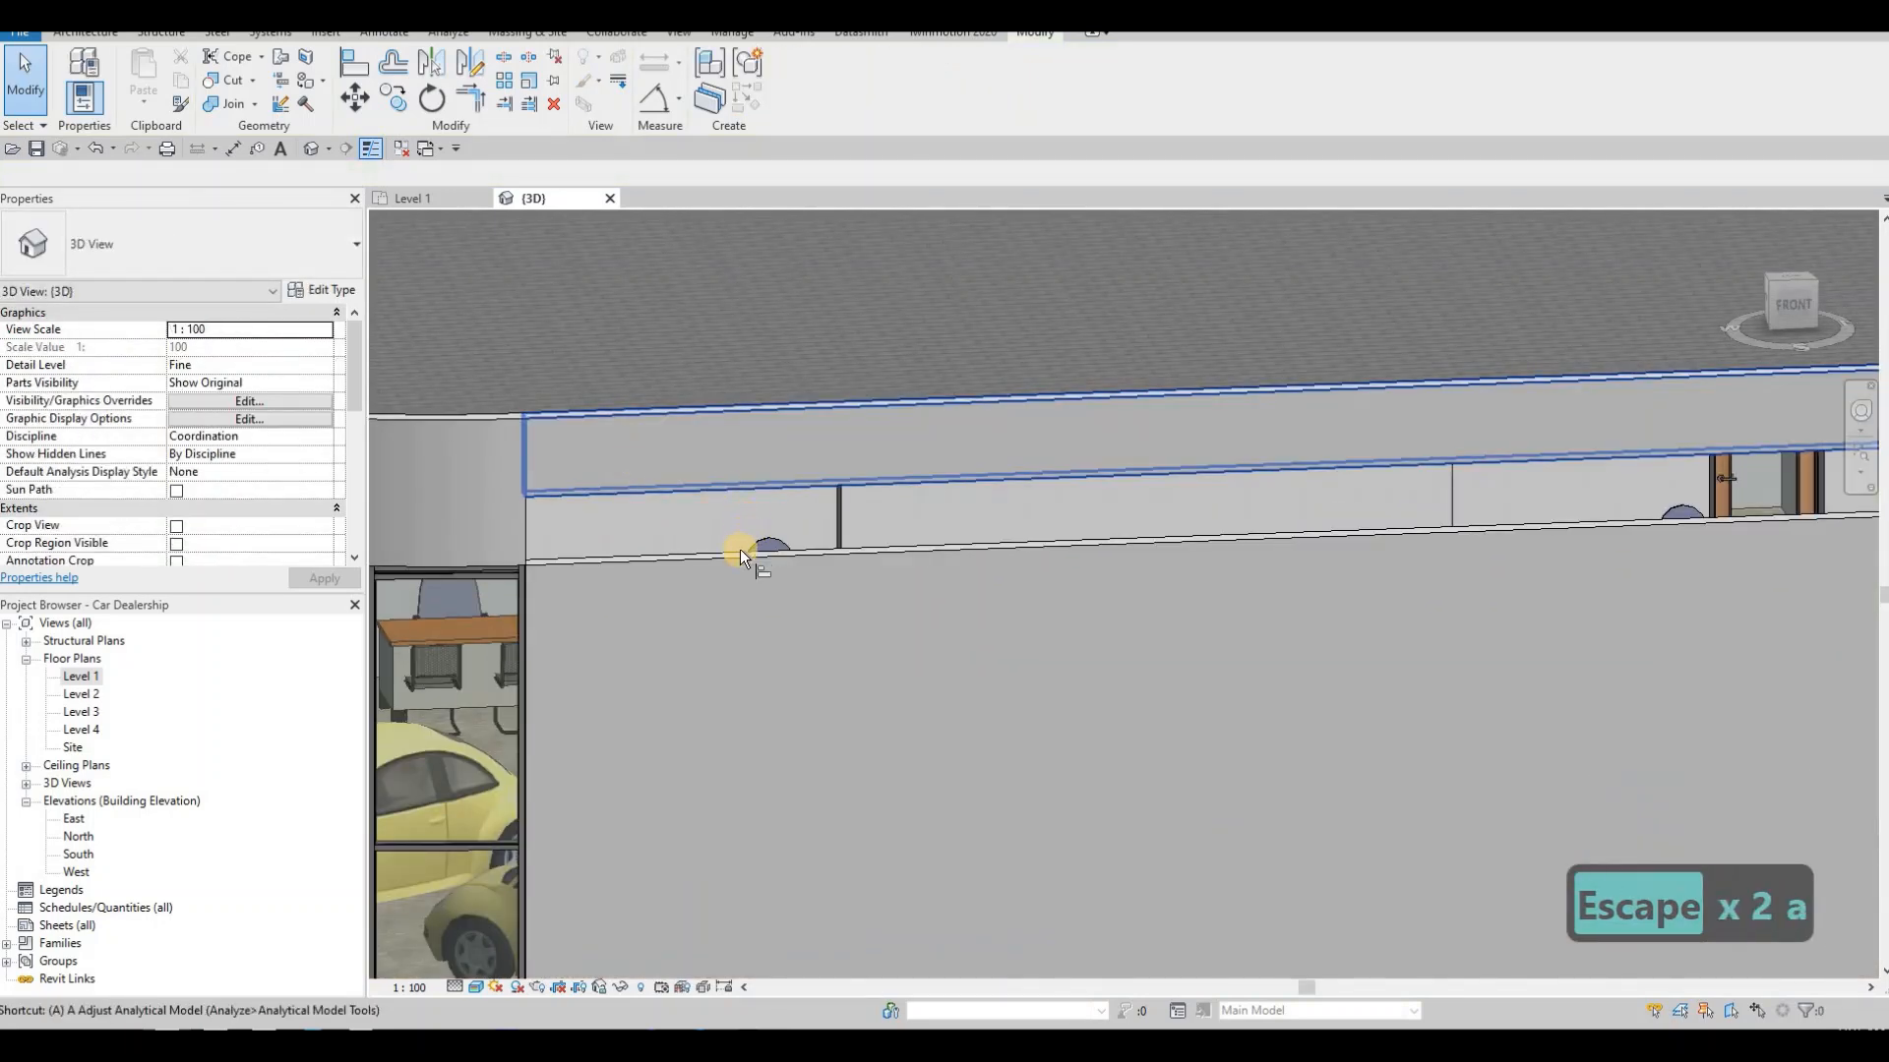
{"action": "key", "text": "l"}
{"action": "left_click", "coordinate": [734, 555]}
{"action": "key", "text": "Tab"}
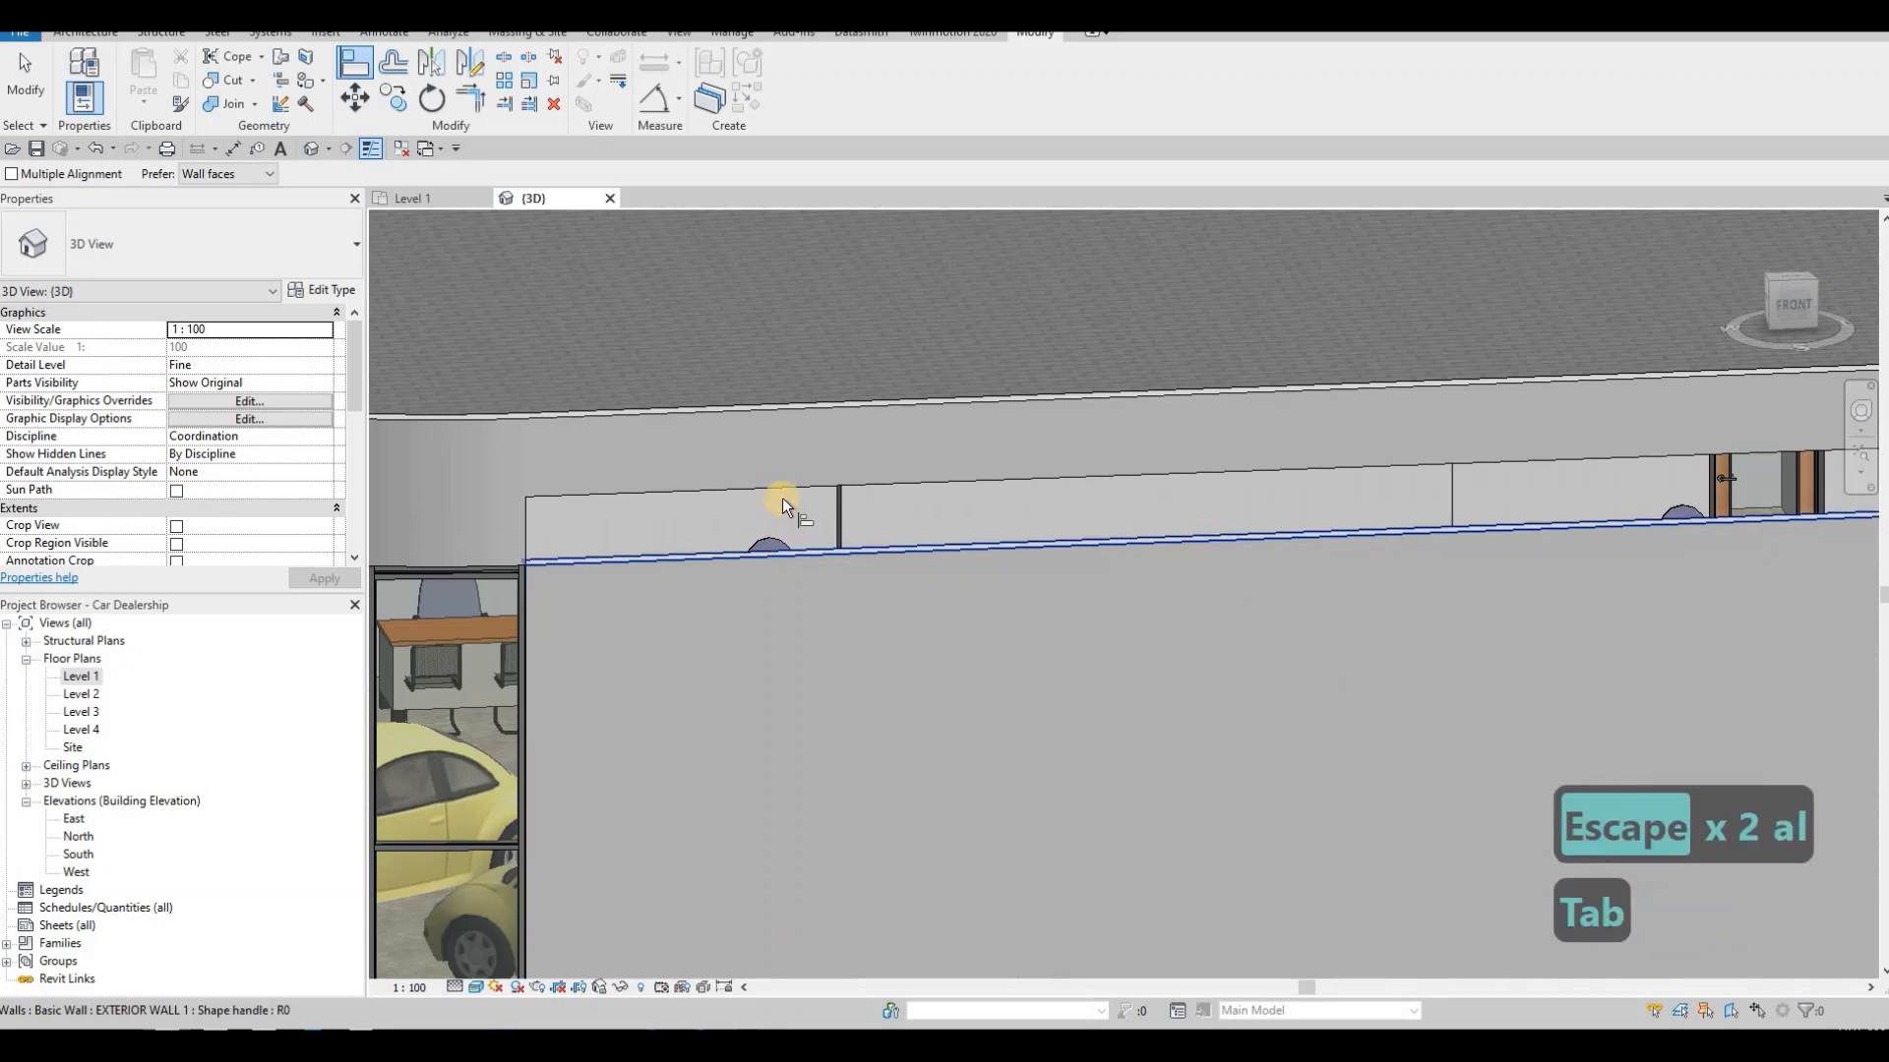
{"action": "left_click", "coordinate": [758, 537]}
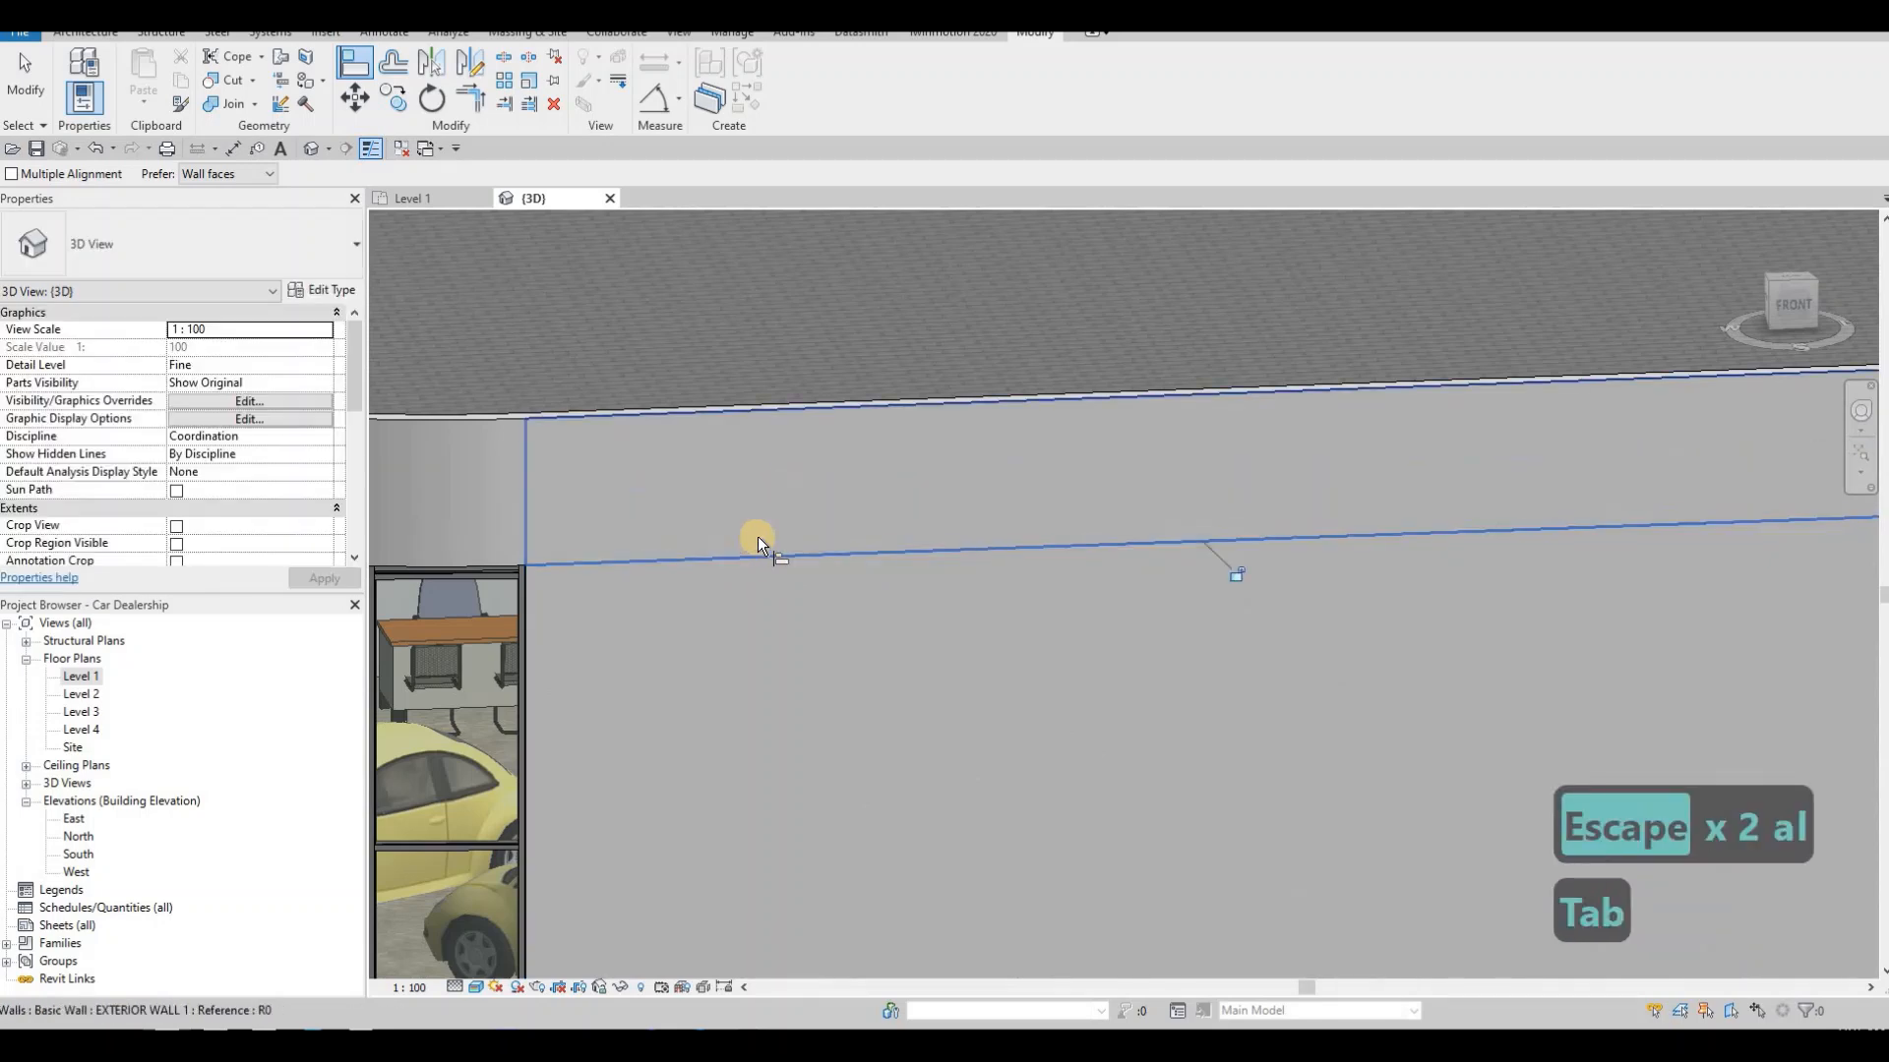
{"action": "key", "text": "Escape"}
{"action": "key", "text": "Escape"}
- Change the lower straight front wall between the glazed corners to the Storefront curtain wall type
{"action": "left_click", "coordinate": [801, 598]}
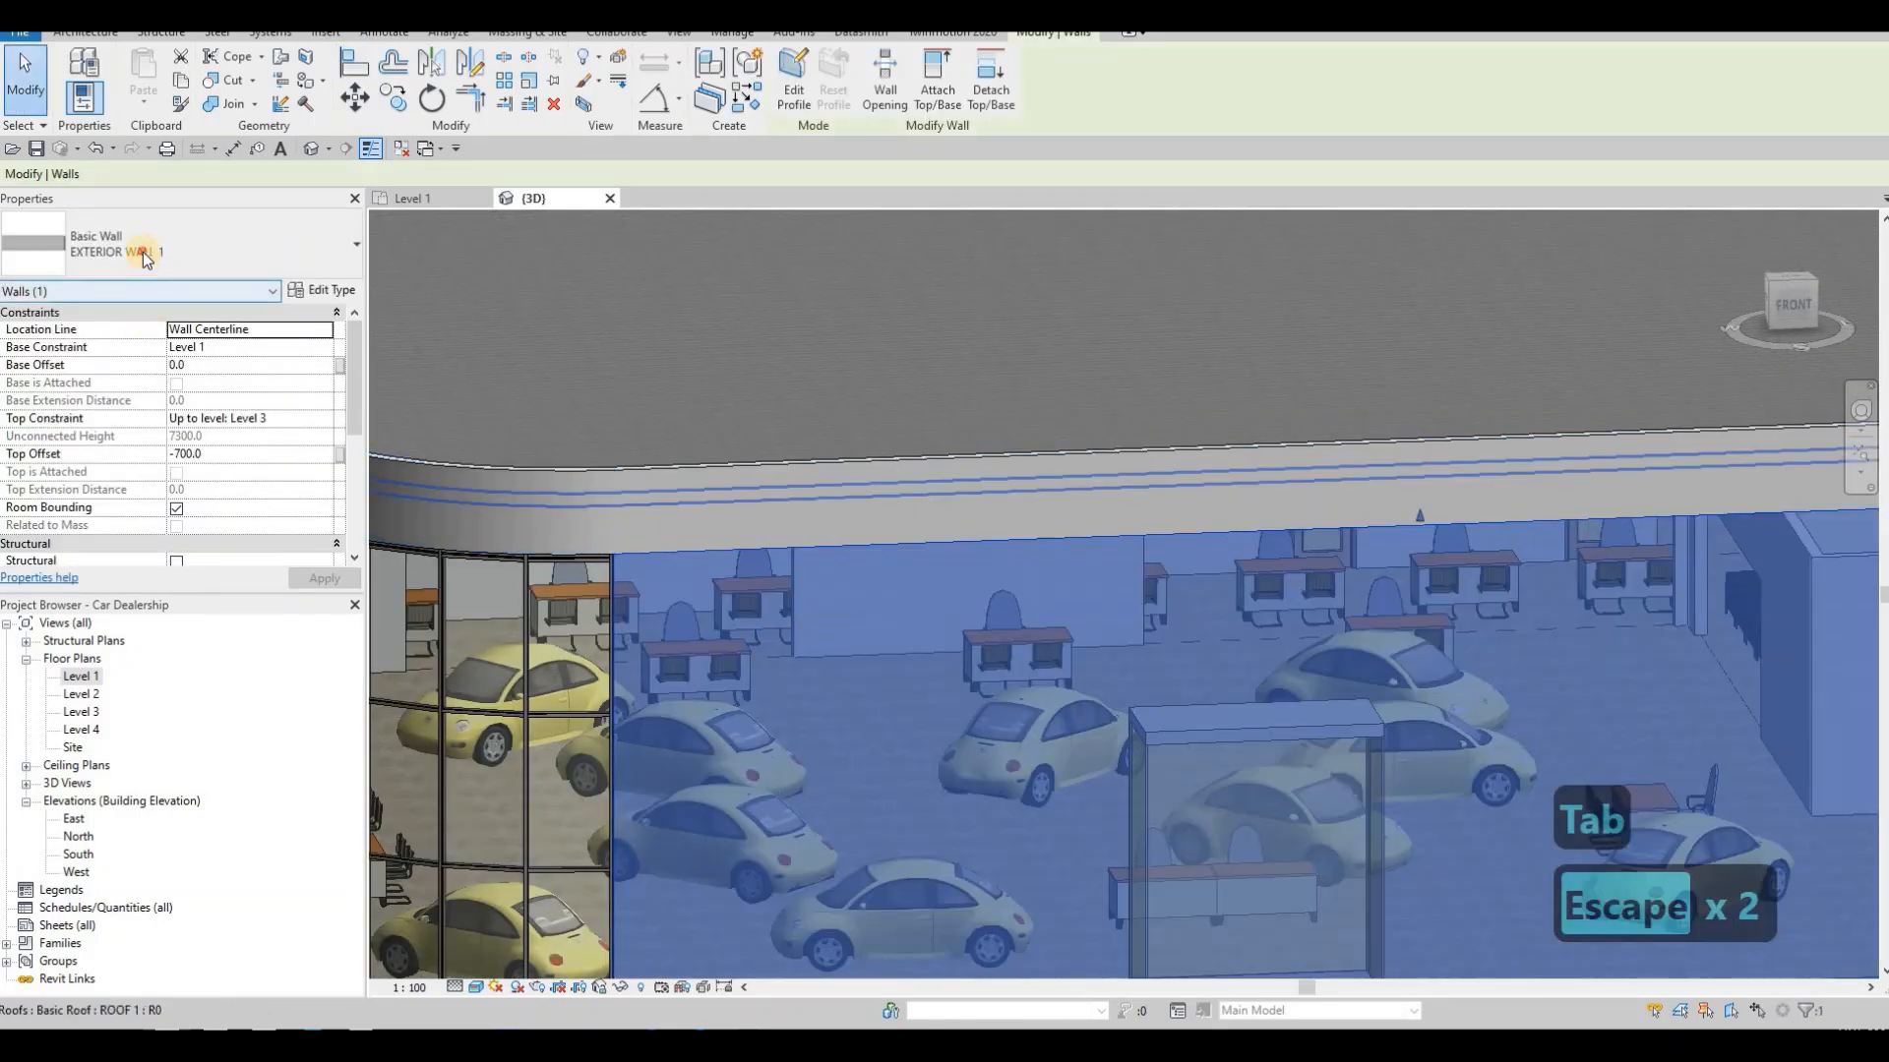
{"action": "left_click", "coordinate": [147, 246]}
{"action": "scroll", "coordinate": [91, 608], "scroll_direction": "down", "scroll_amount": 6}
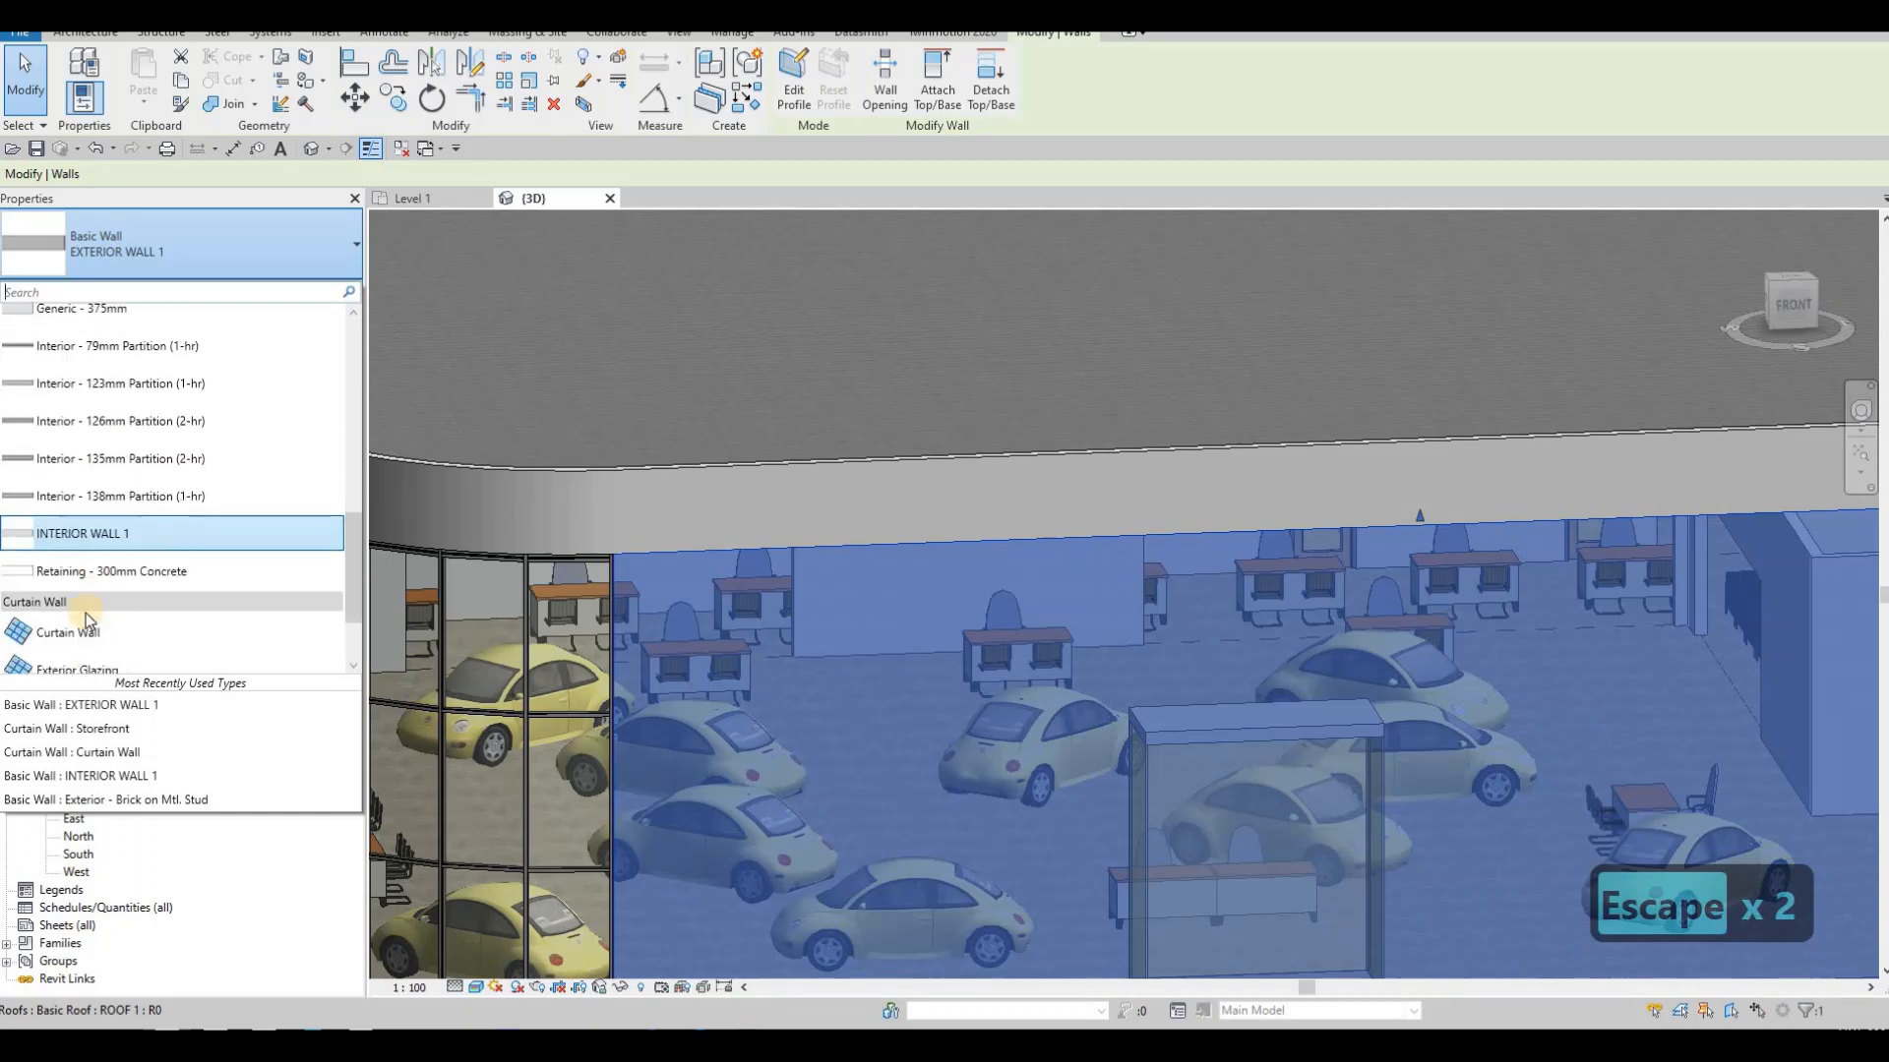
{"action": "left_click", "coordinate": [91, 612]}
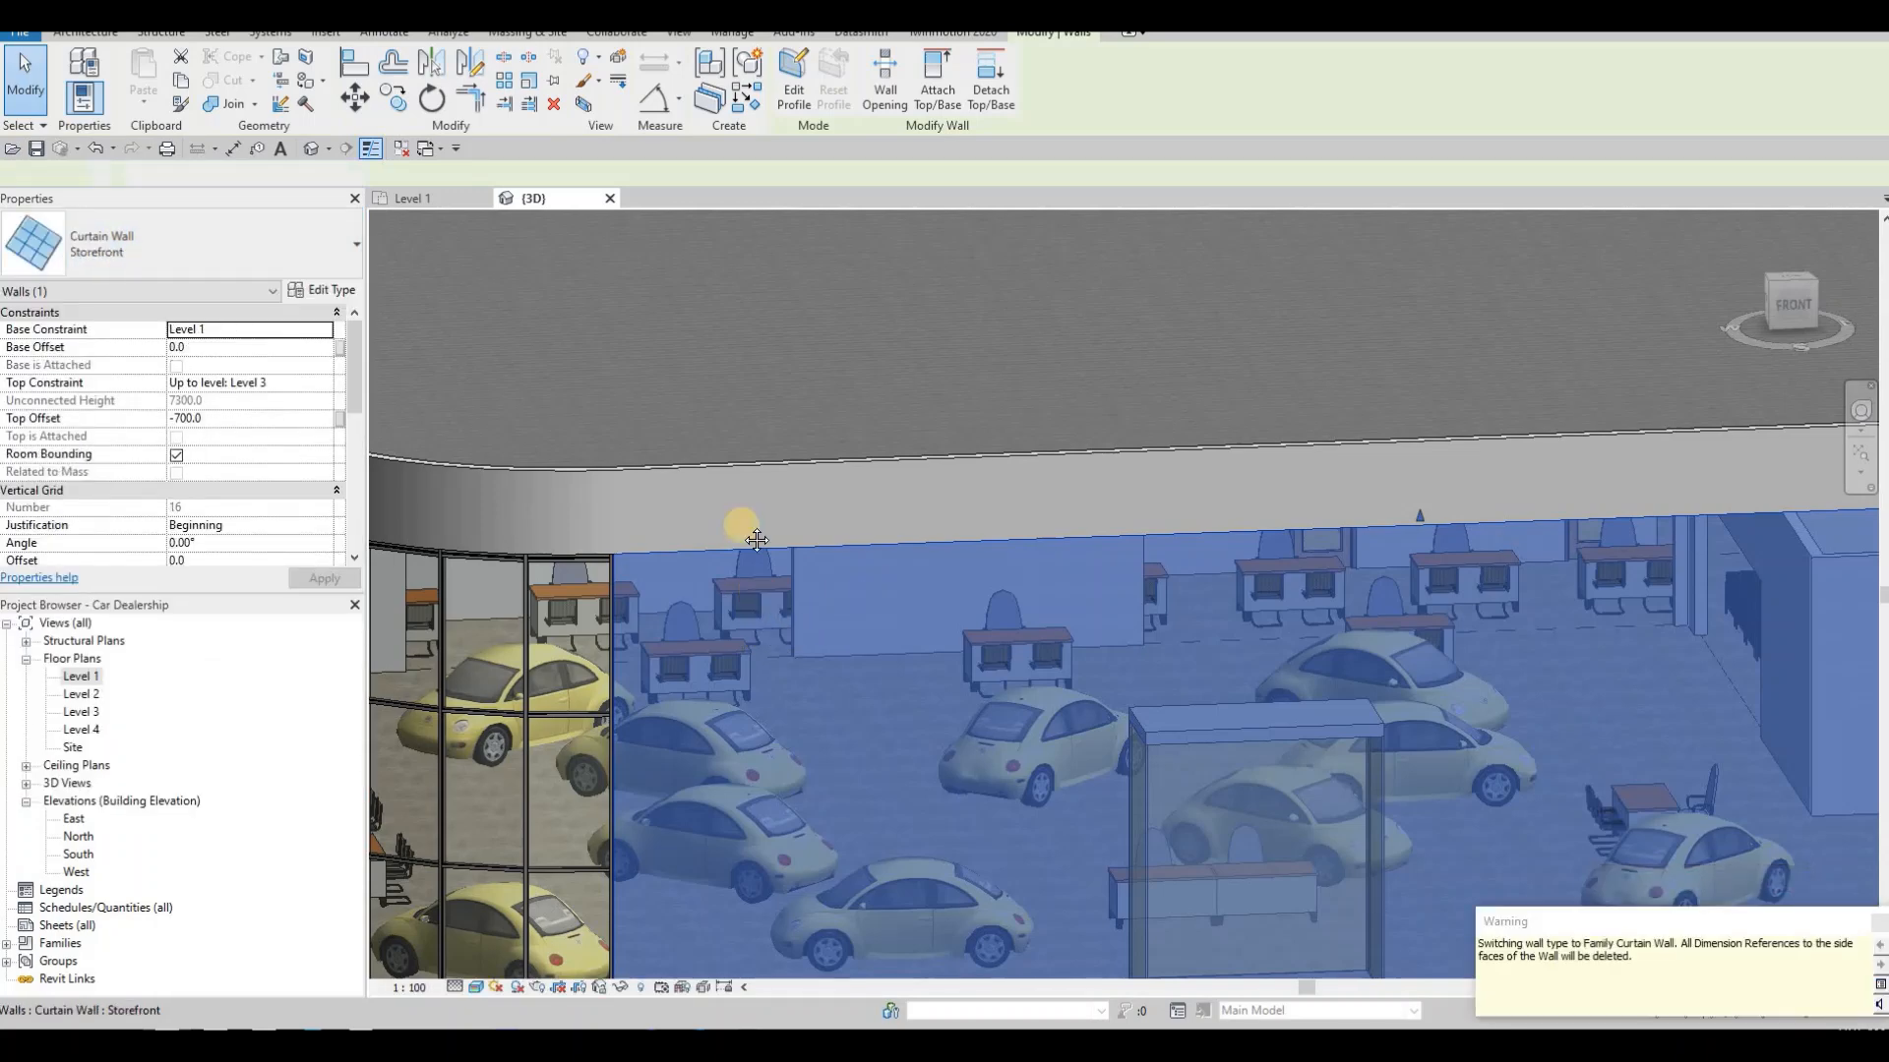
{"action": "middle_click_drag", "start_coordinate": [738, 542], "coordinate": [721, 438]}
{"action": "scroll", "coordinate": [721, 437], "scroll_direction": "down", "scroll_amount": 1}
{"action": "key", "text": "Escape"}
{"action": "key", "text": "Escape"}
{"action": "key", "text": "Escape"}
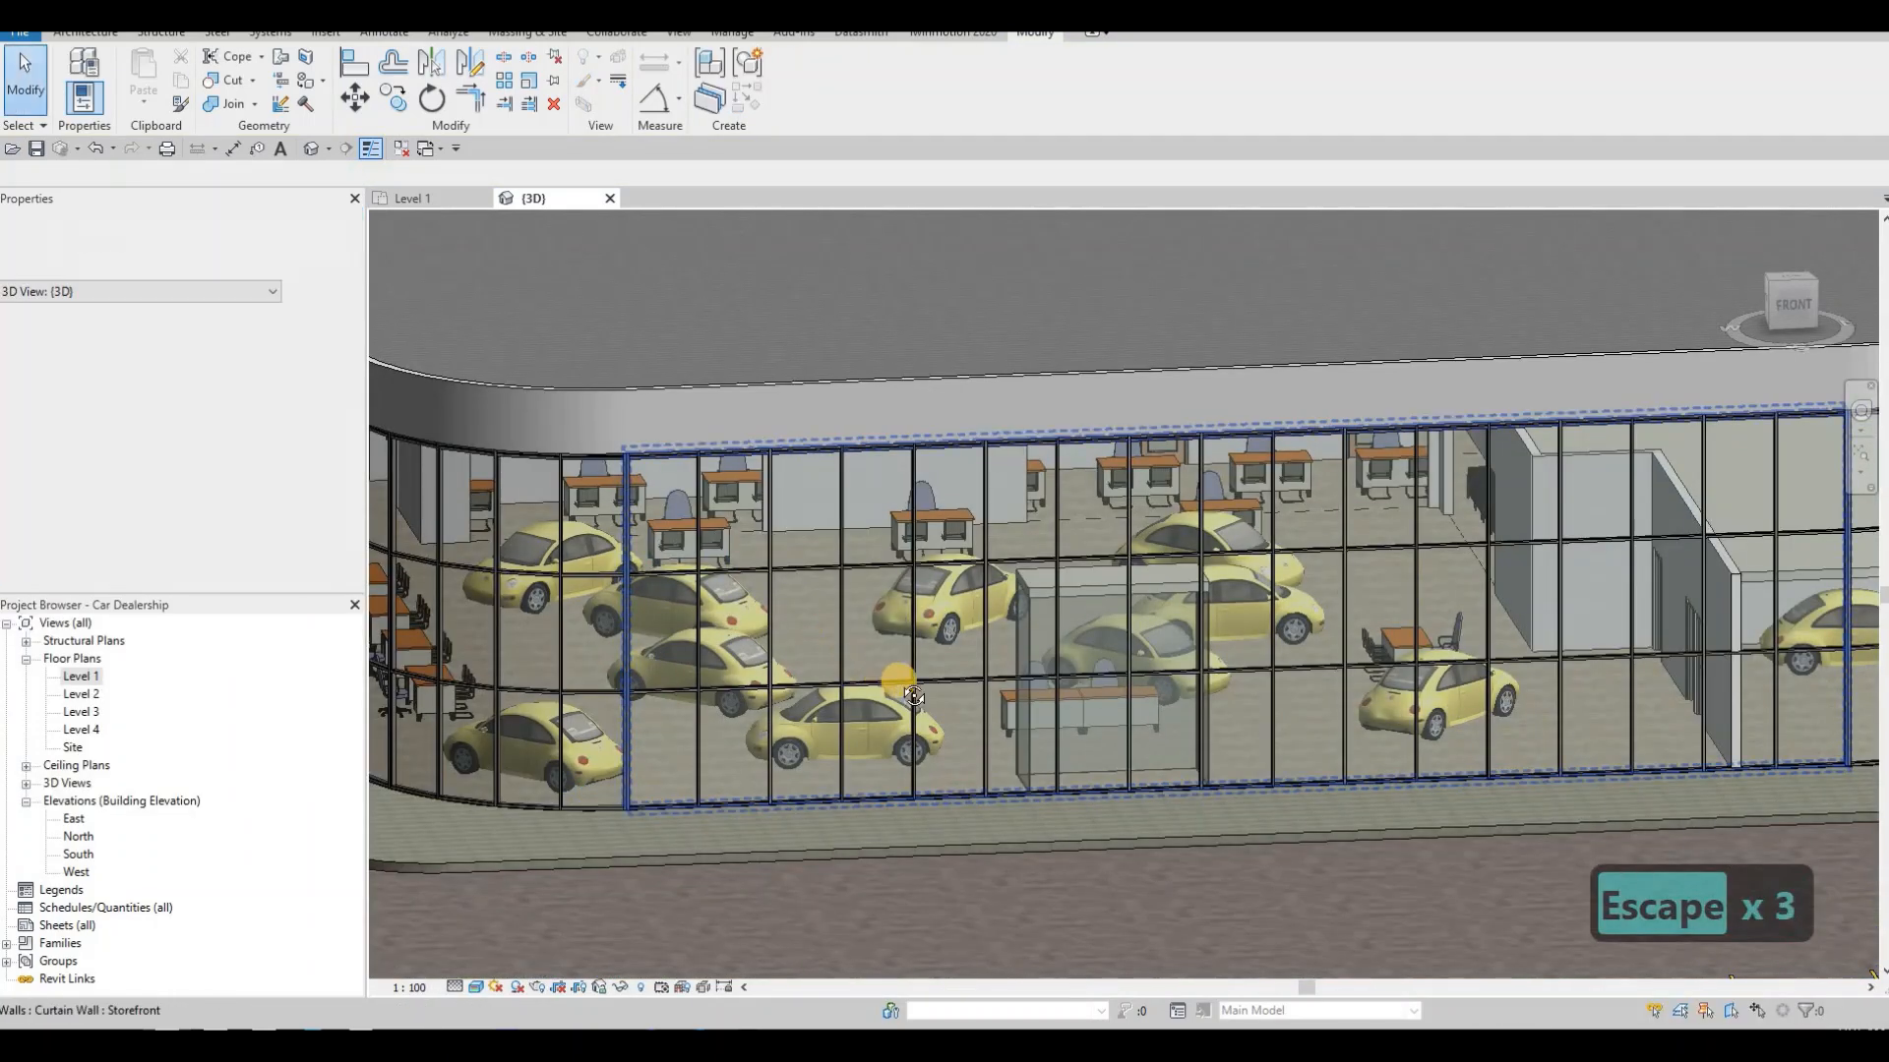
{"action": "middle_click_drag", "start_coordinate": [847, 658], "coordinate": [1176, 586], "text": "shift"}
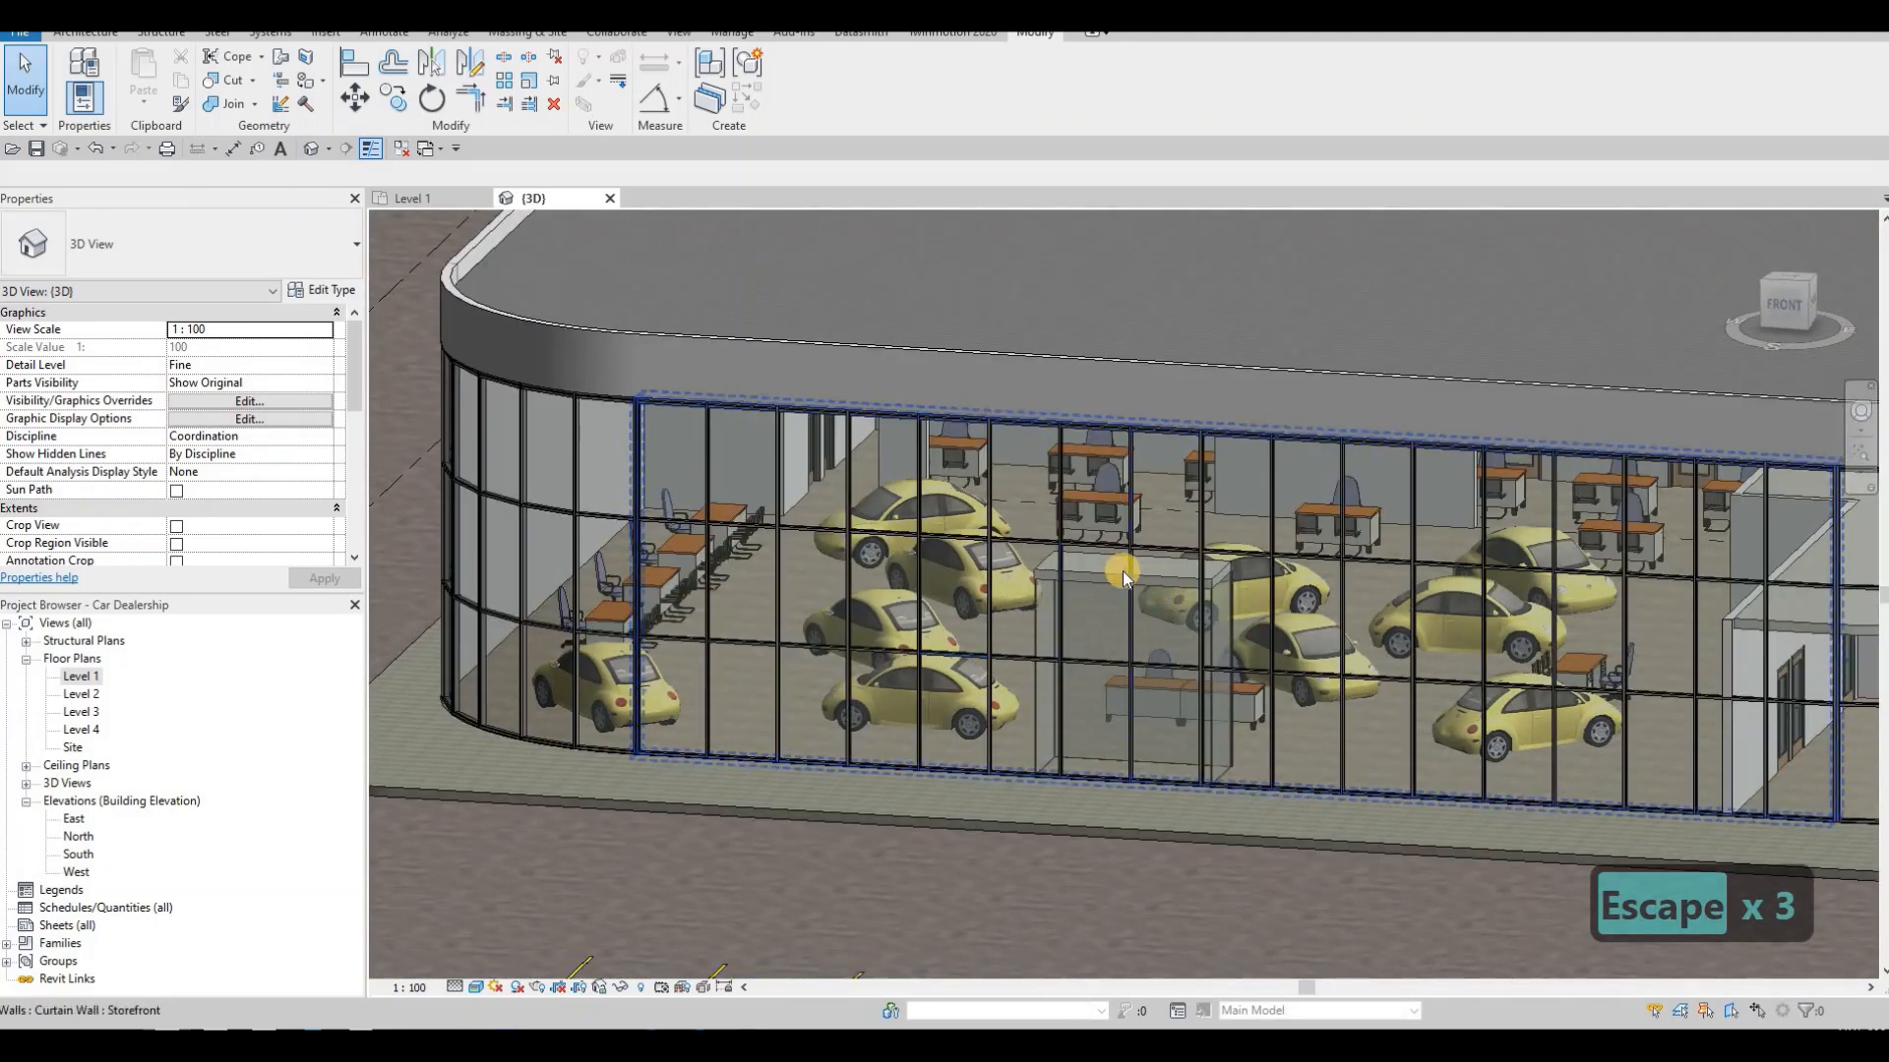
{"action": "left_click", "coordinate": [1106, 575]}
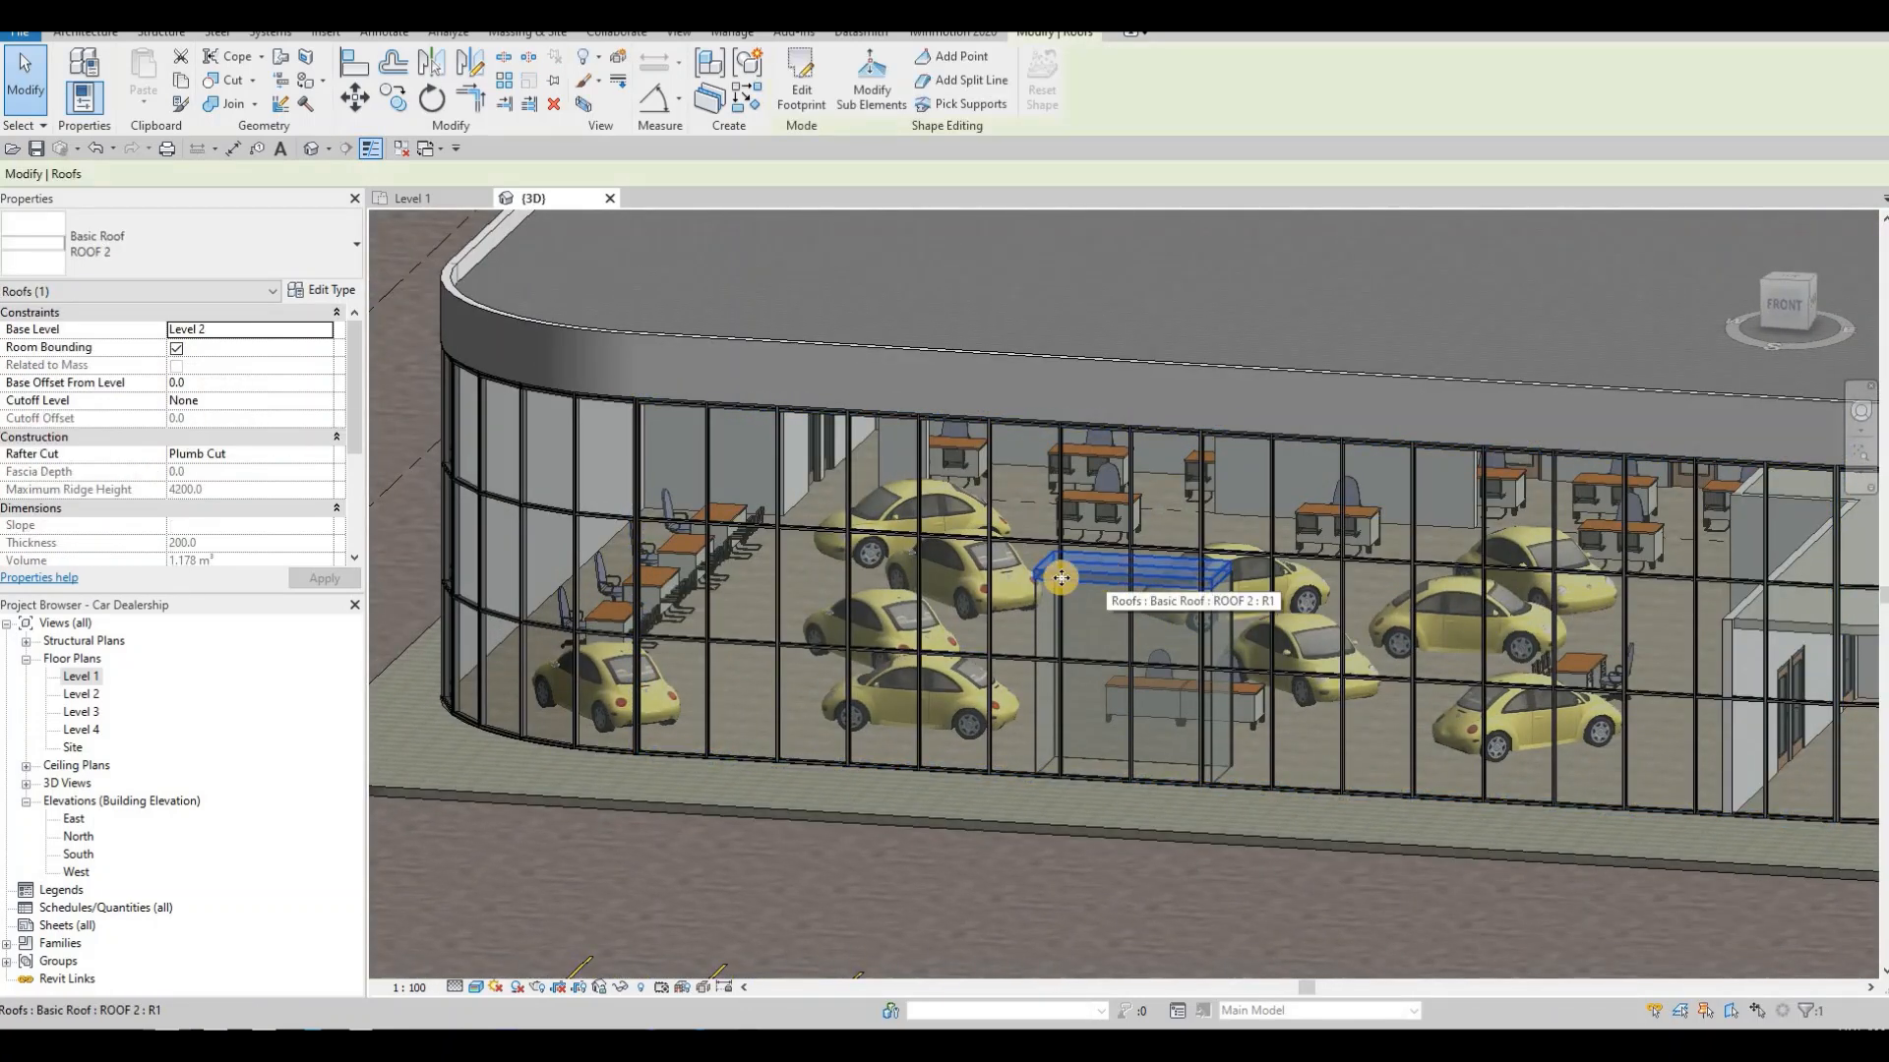
{"action": "key", "text": "c"}
{"action": "key", "text": "o"}
{"action": "key", "text": "ctrl+Tab"}
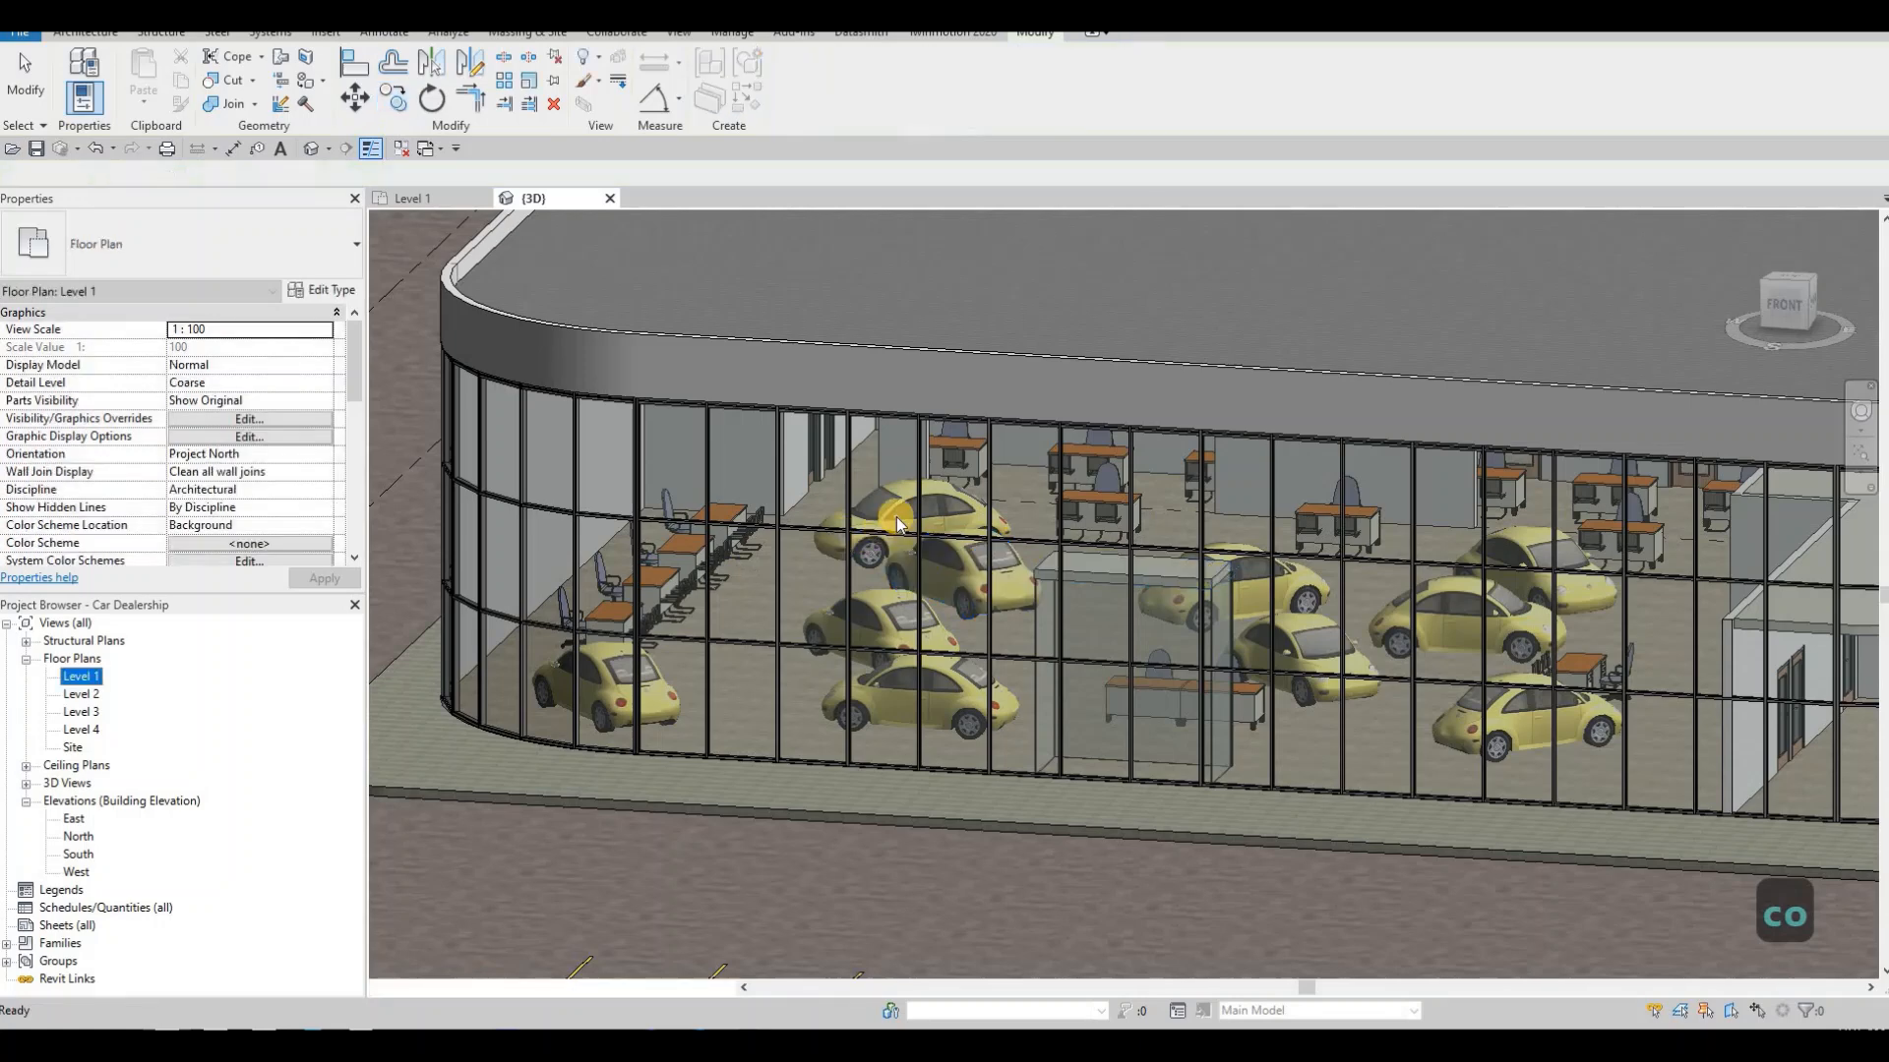
{"action": "scroll", "coordinate": [897, 521], "scroll_direction": "down", "scroll_amount": 7}
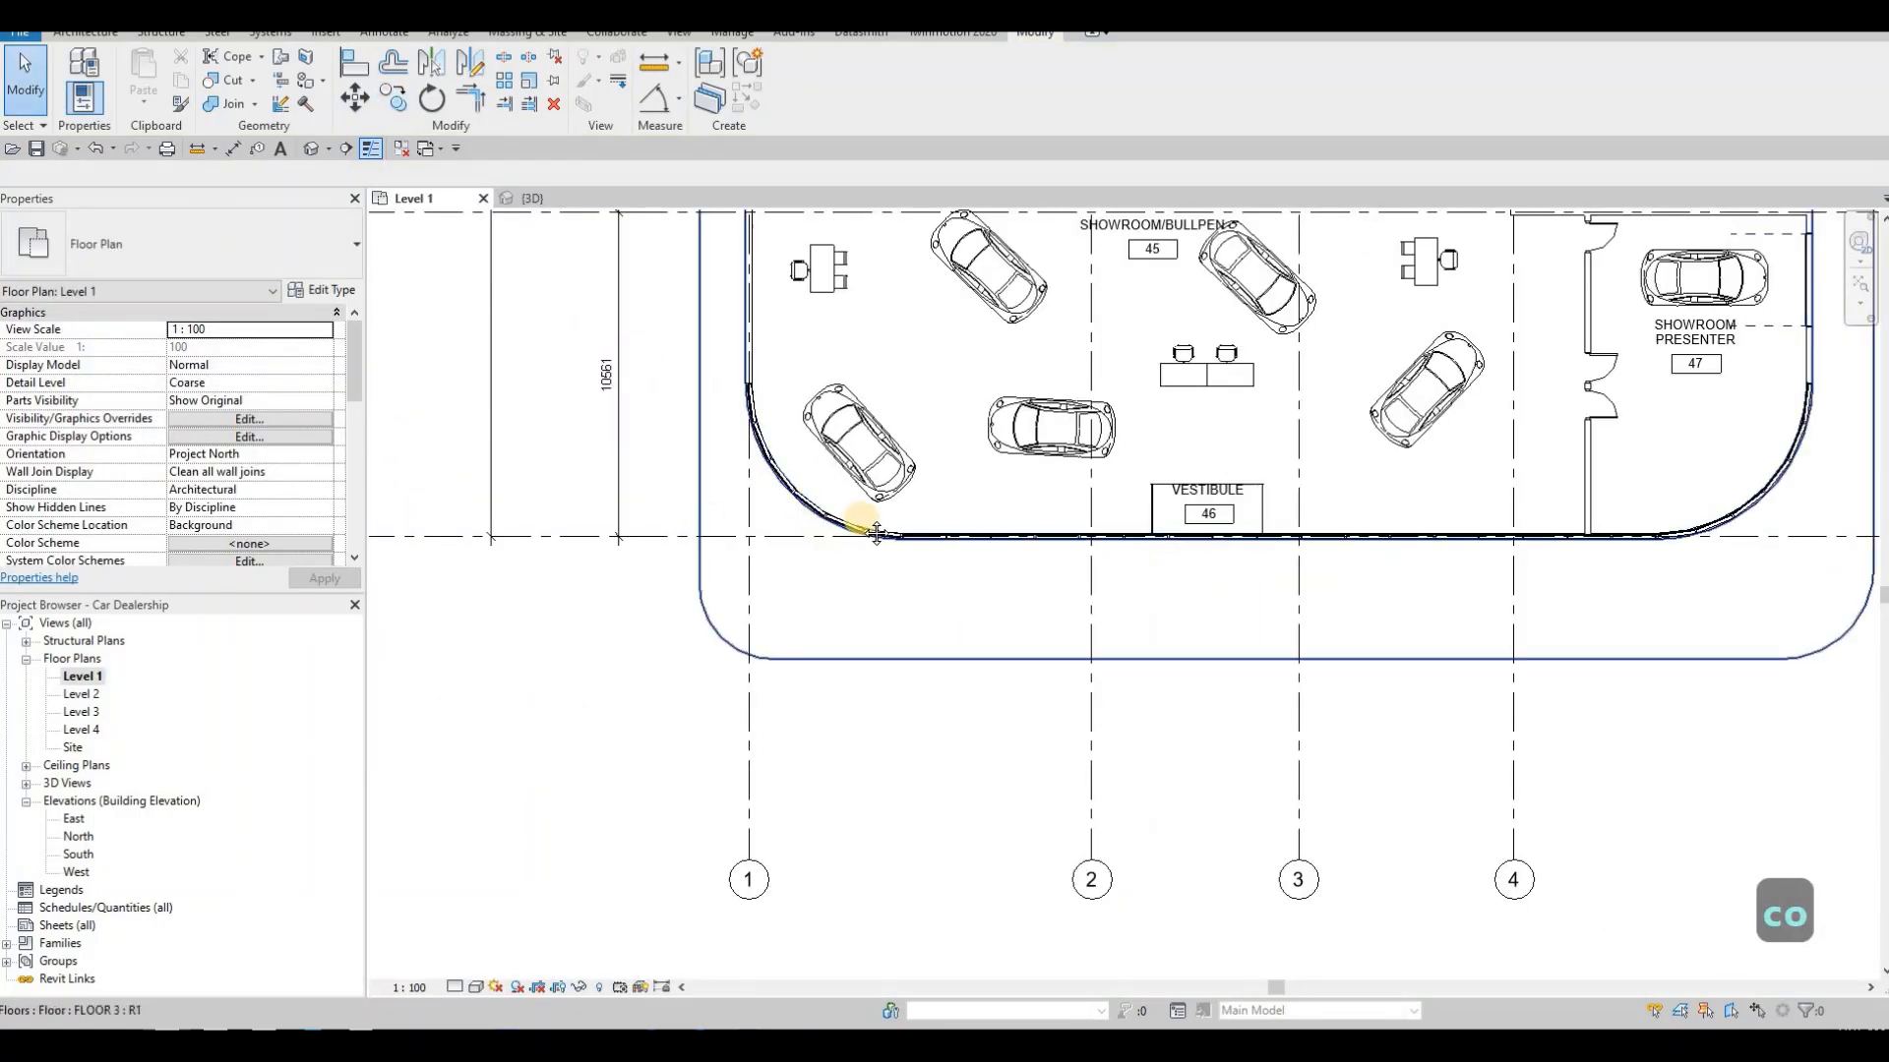
{"action": "middle_click_drag", "start_coordinate": [417, 500], "coordinate": [831, 523]}
{"action": "scroll", "coordinate": [1023, 523], "scroll_direction": "down", "scroll_amount": 2}
{"action": "scroll", "coordinate": [1195, 526], "scroll_direction": "up", "scroll_amount": 4}
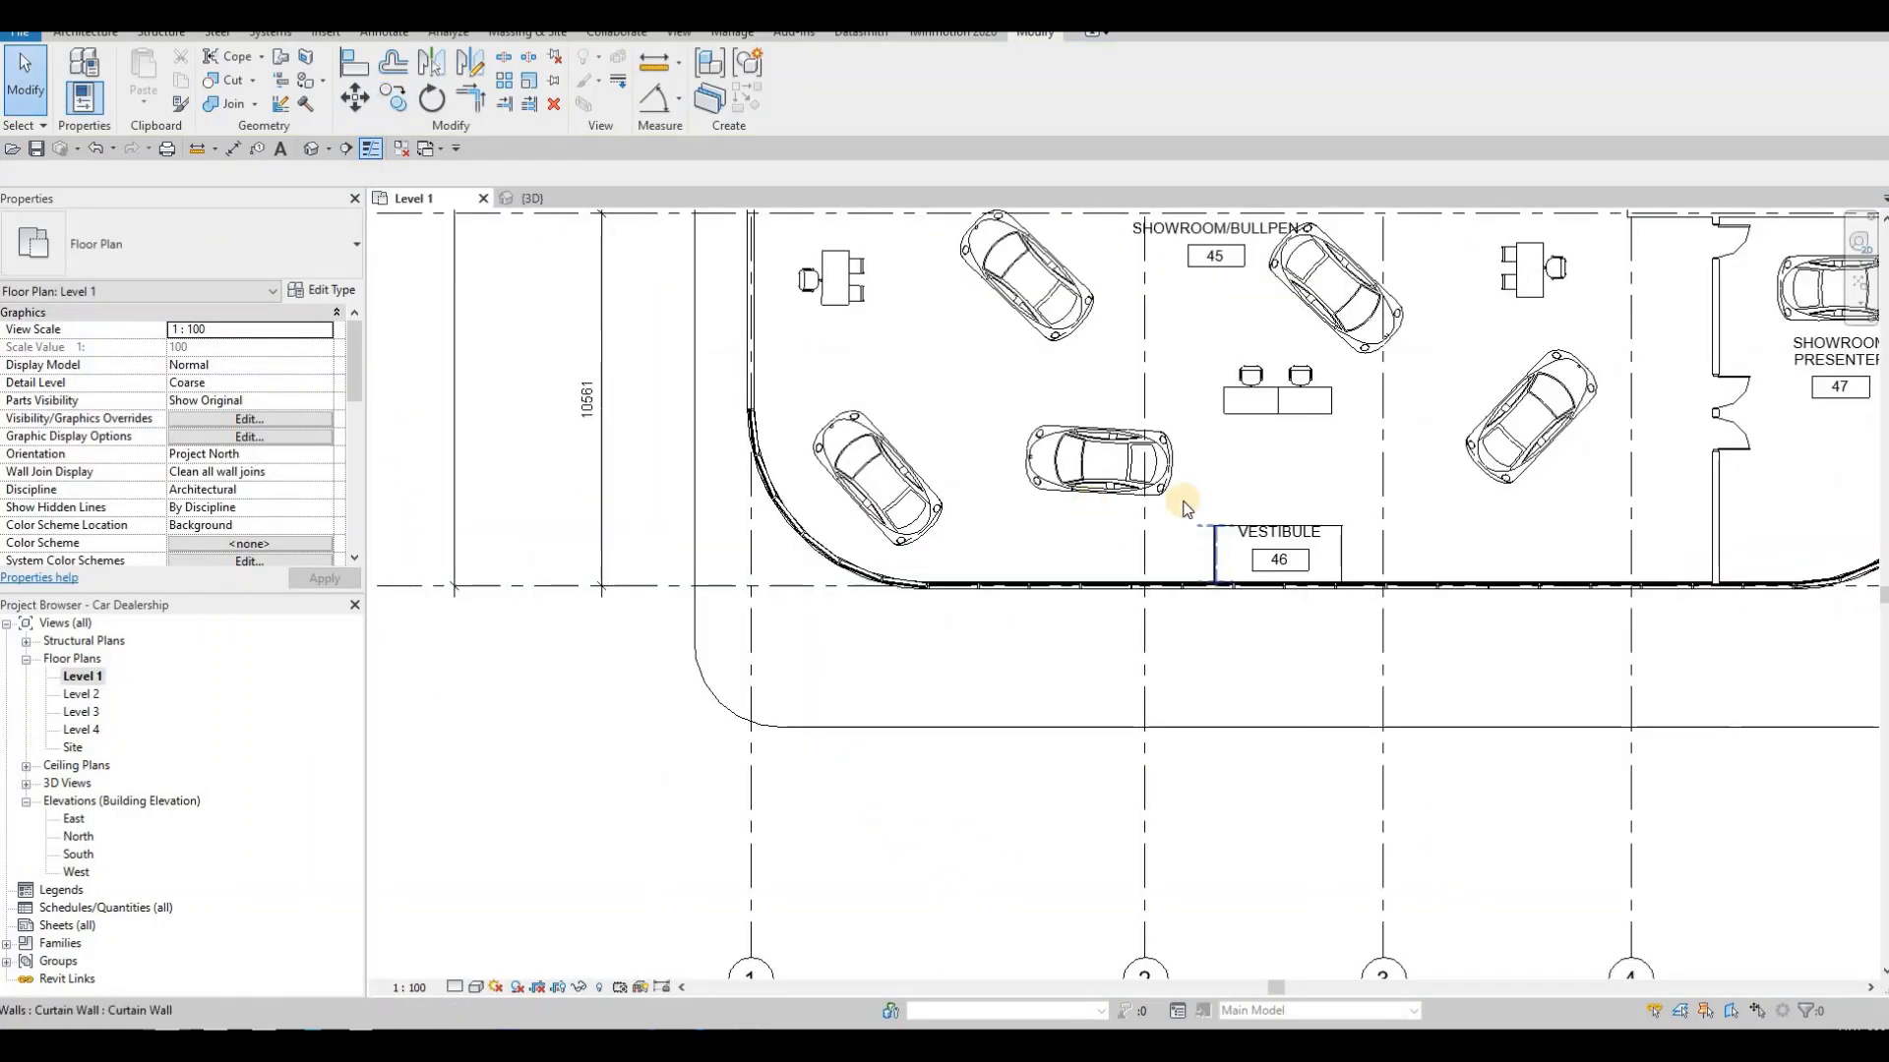
{"action": "middle_click_drag", "start_coordinate": [1219, 536], "coordinate": [753, 521]}
{"action": "scroll", "coordinate": [767, 524], "scroll_direction": "down", "scroll_amount": 3}
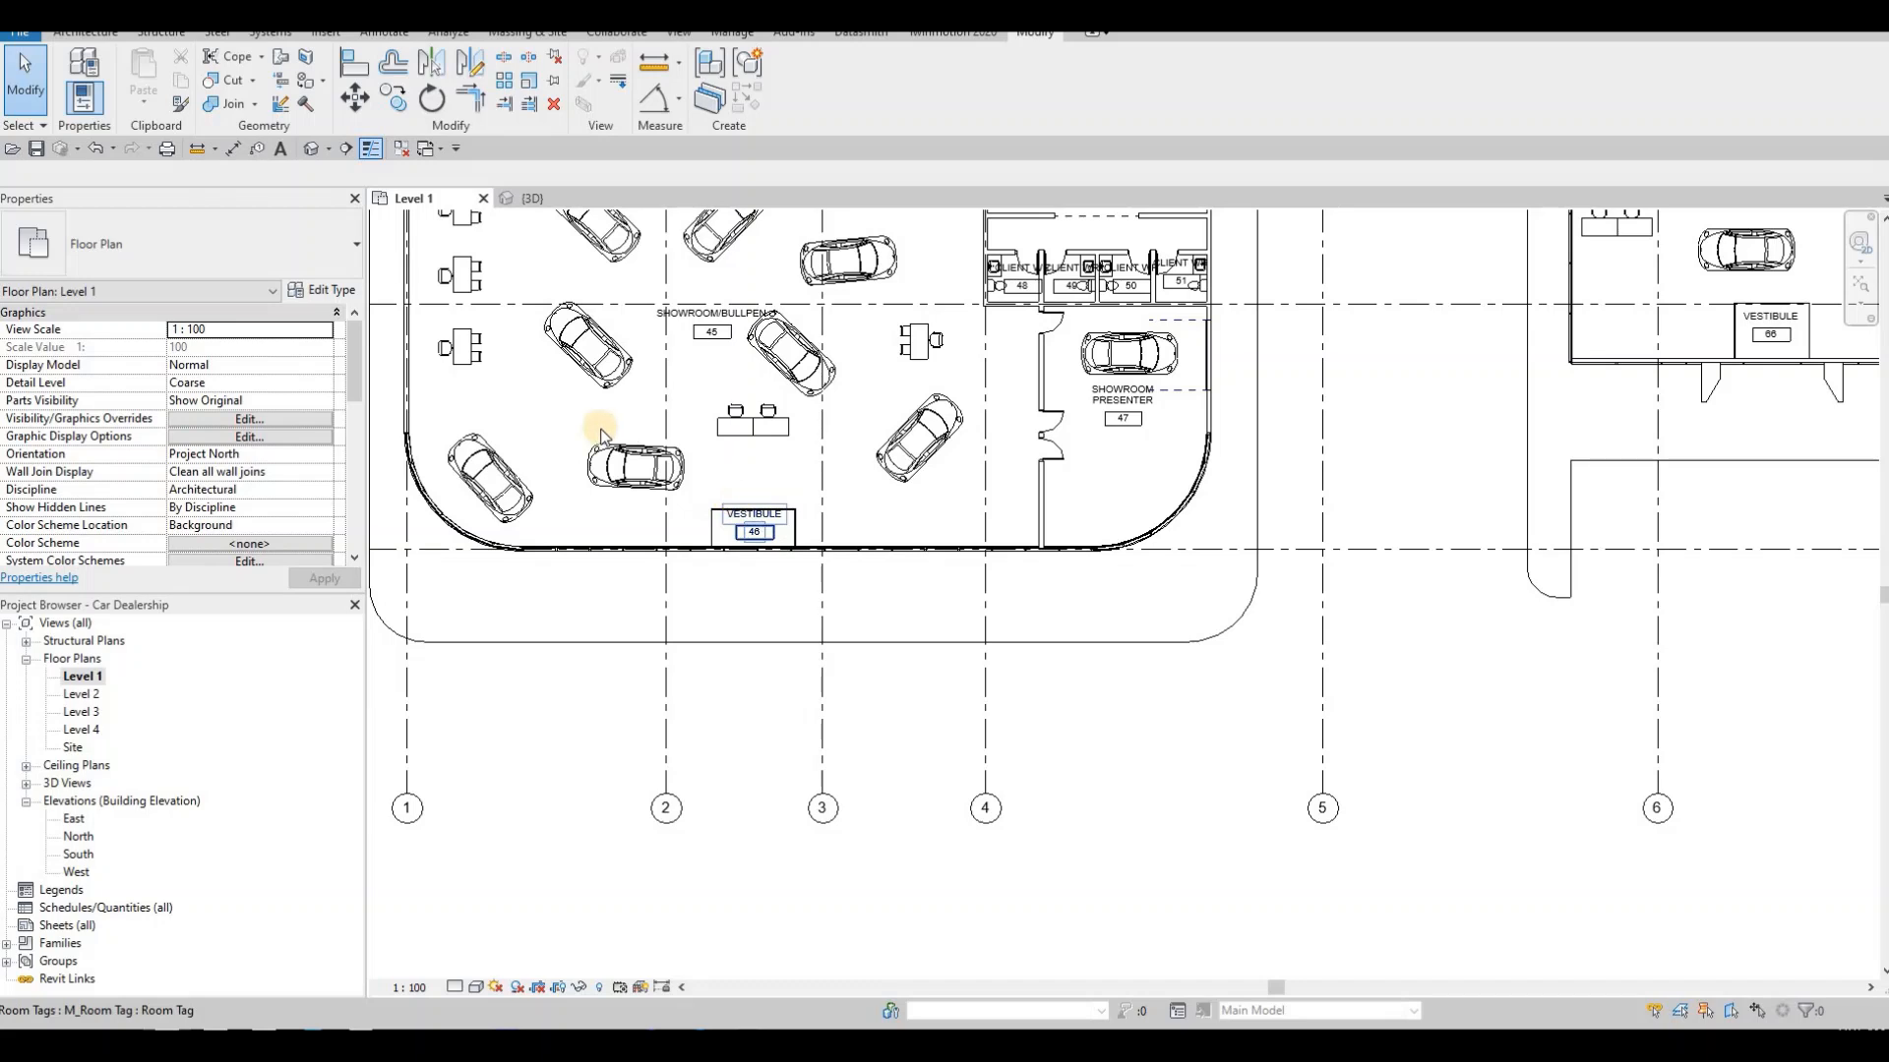
{"action": "key", "text": "Escape"}
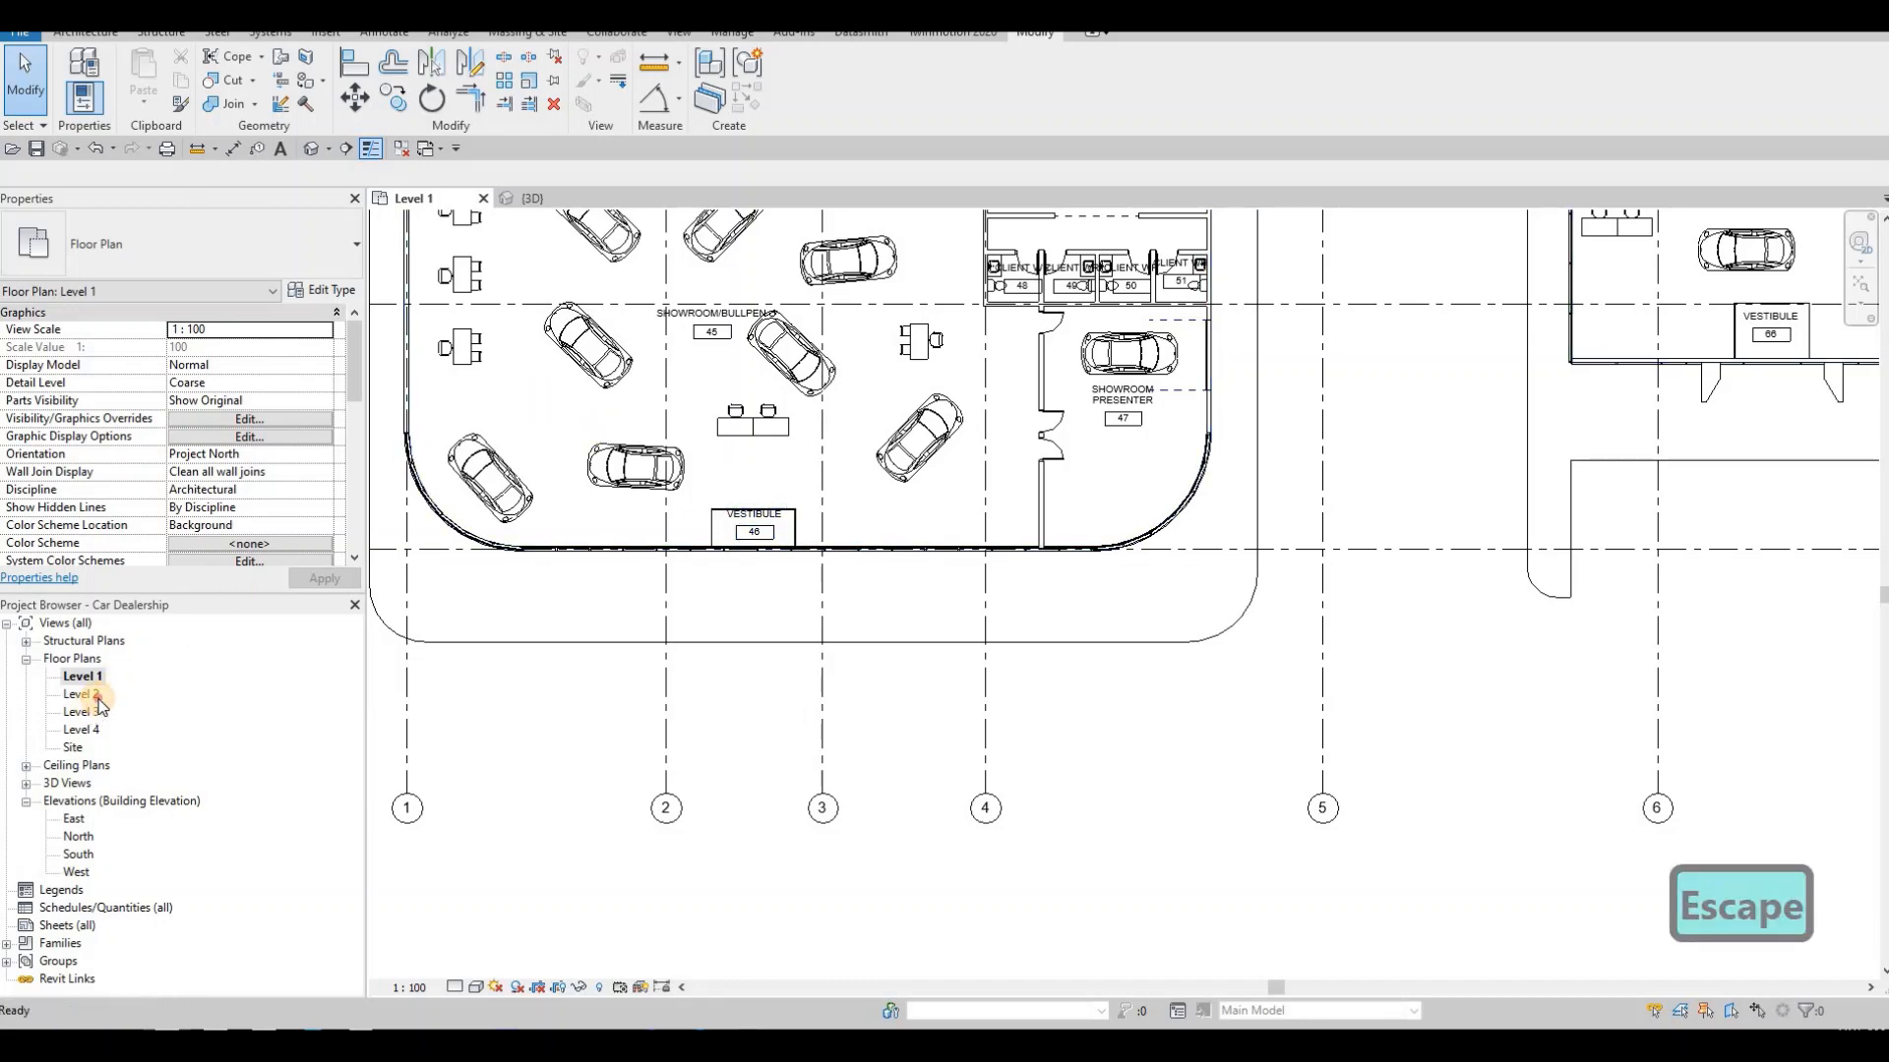
- In the Level 2 floor plan, copy the showroom vestibule roof to the entrance of the neighbouring building
{"action": "left_click", "coordinate": [96, 695]}
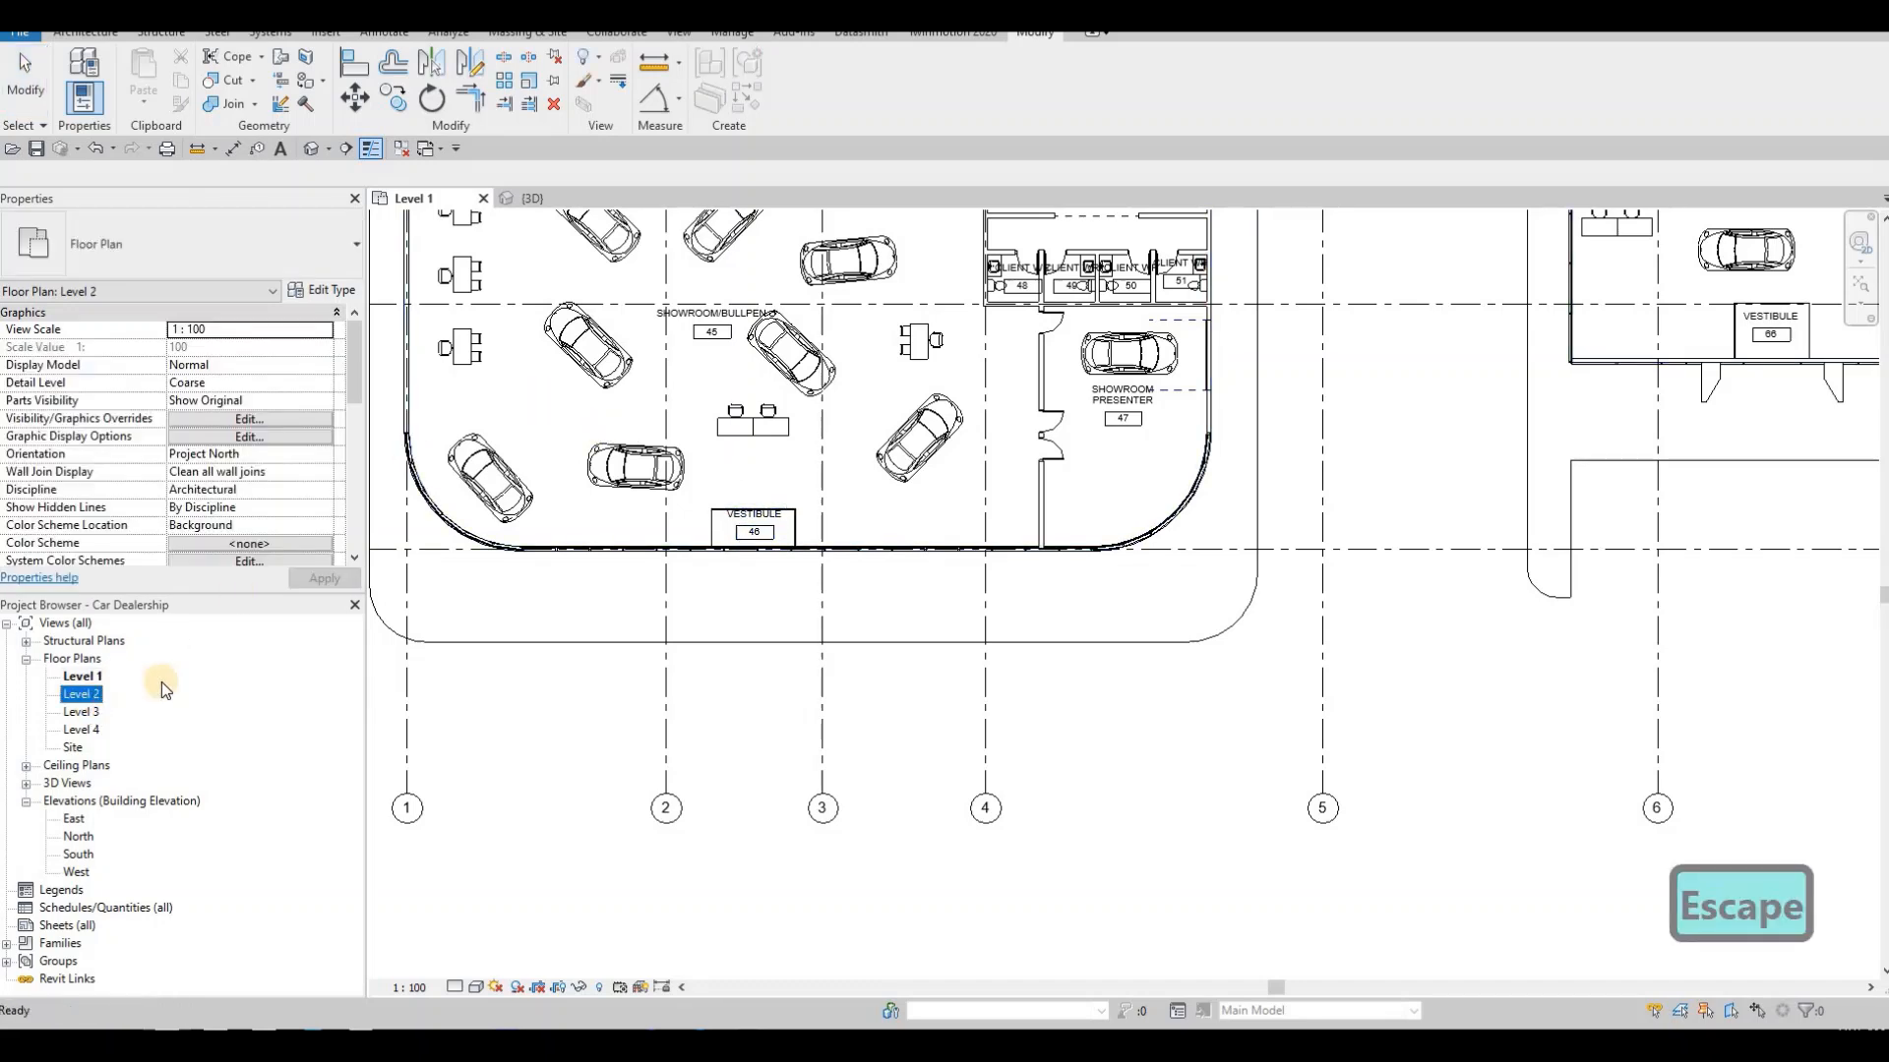
{"action": "left_click", "coordinate": [790, 526]}
{"action": "key", "text": "c"}
{"action": "key", "text": "o"}
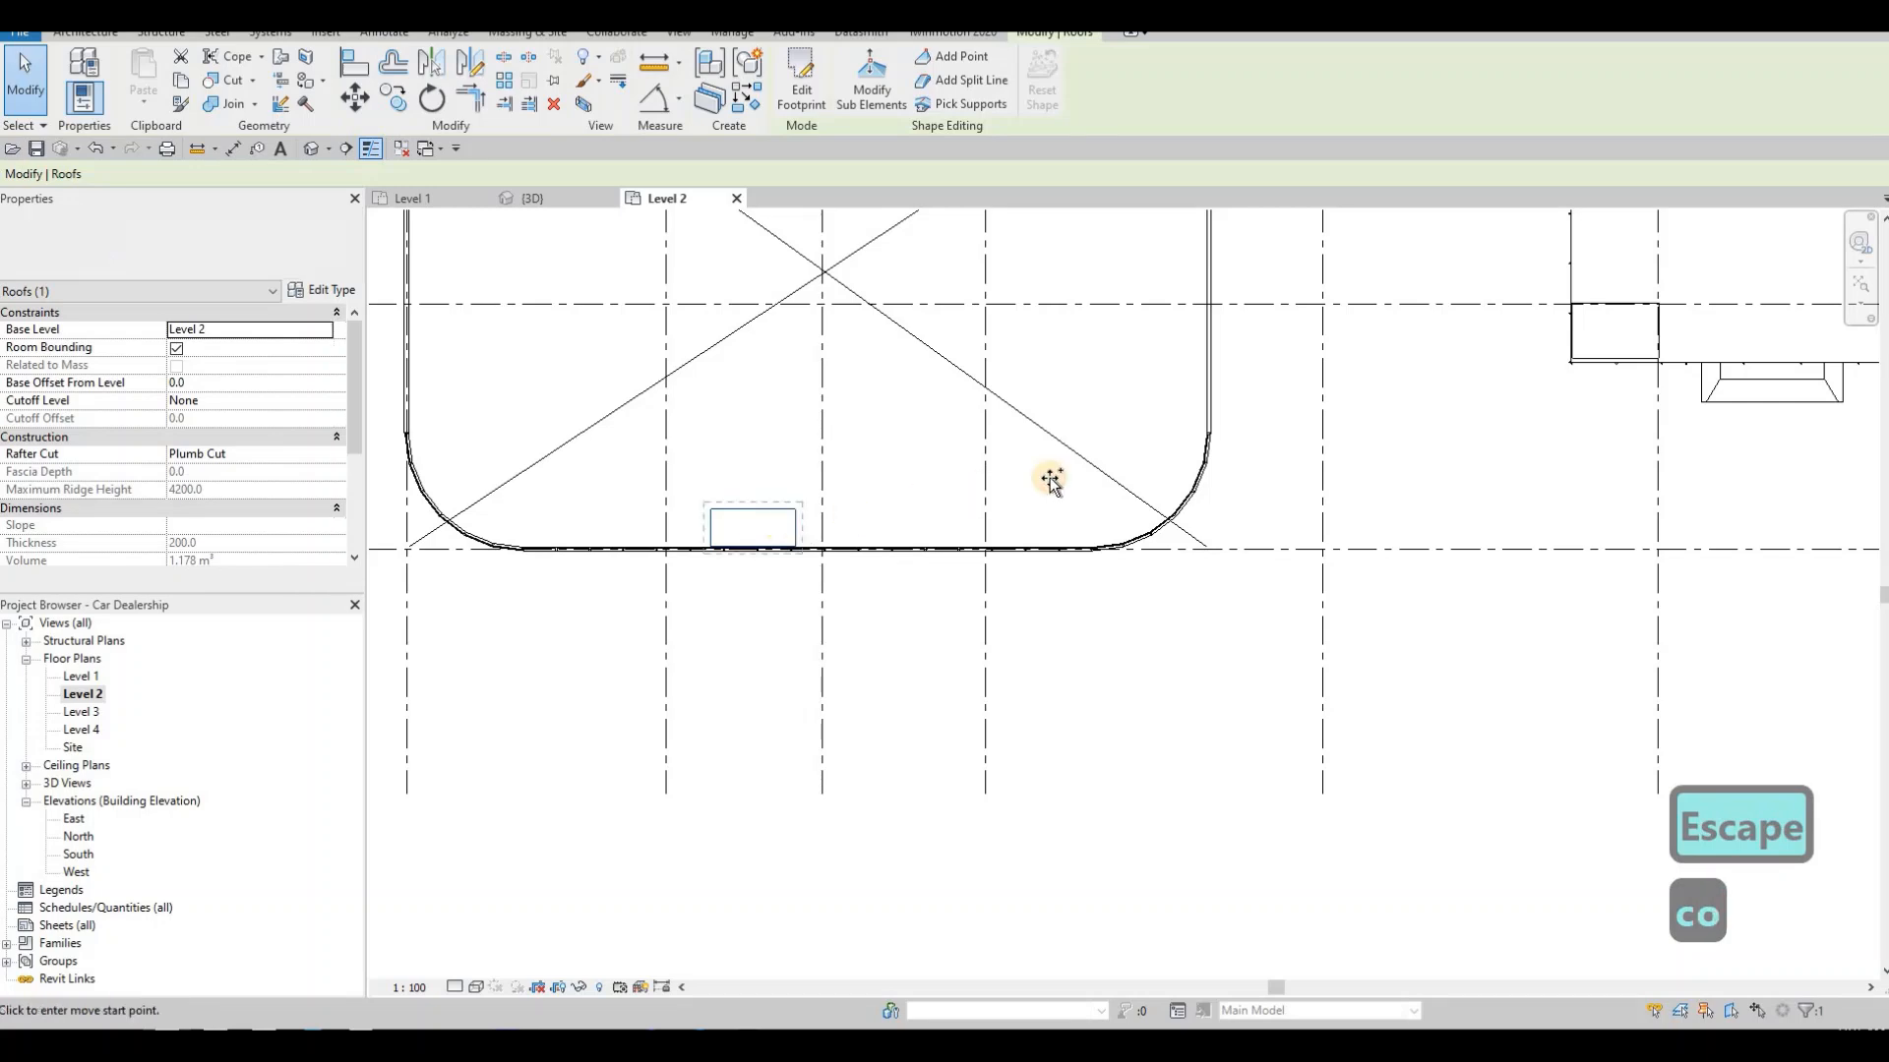
{"action": "left_click", "coordinate": [787, 521]}
{"action": "middle_click_drag", "start_coordinate": [1738, 358], "coordinate": [1025, 455]}
{"action": "scroll", "coordinate": [1112, 435], "scroll_direction": "up", "scroll_amount": 2}
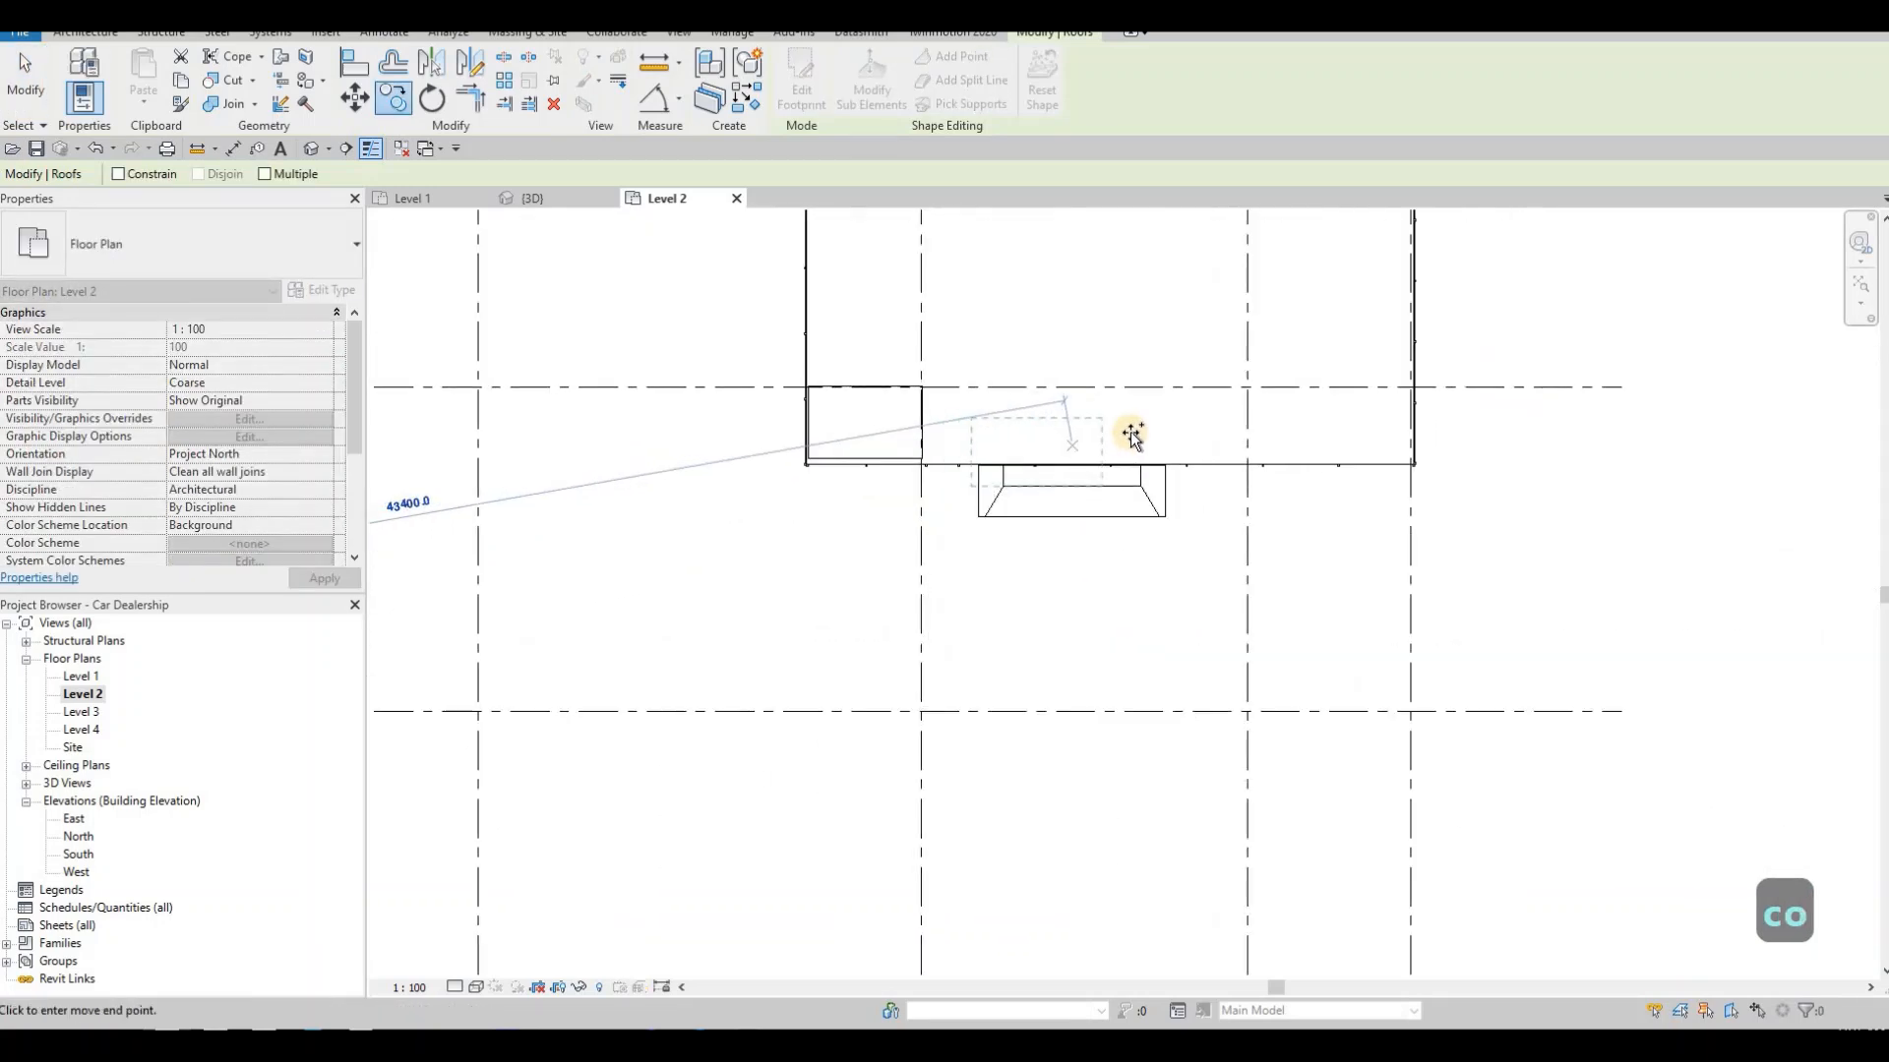
{"action": "left_click", "coordinate": [1024, 478]}
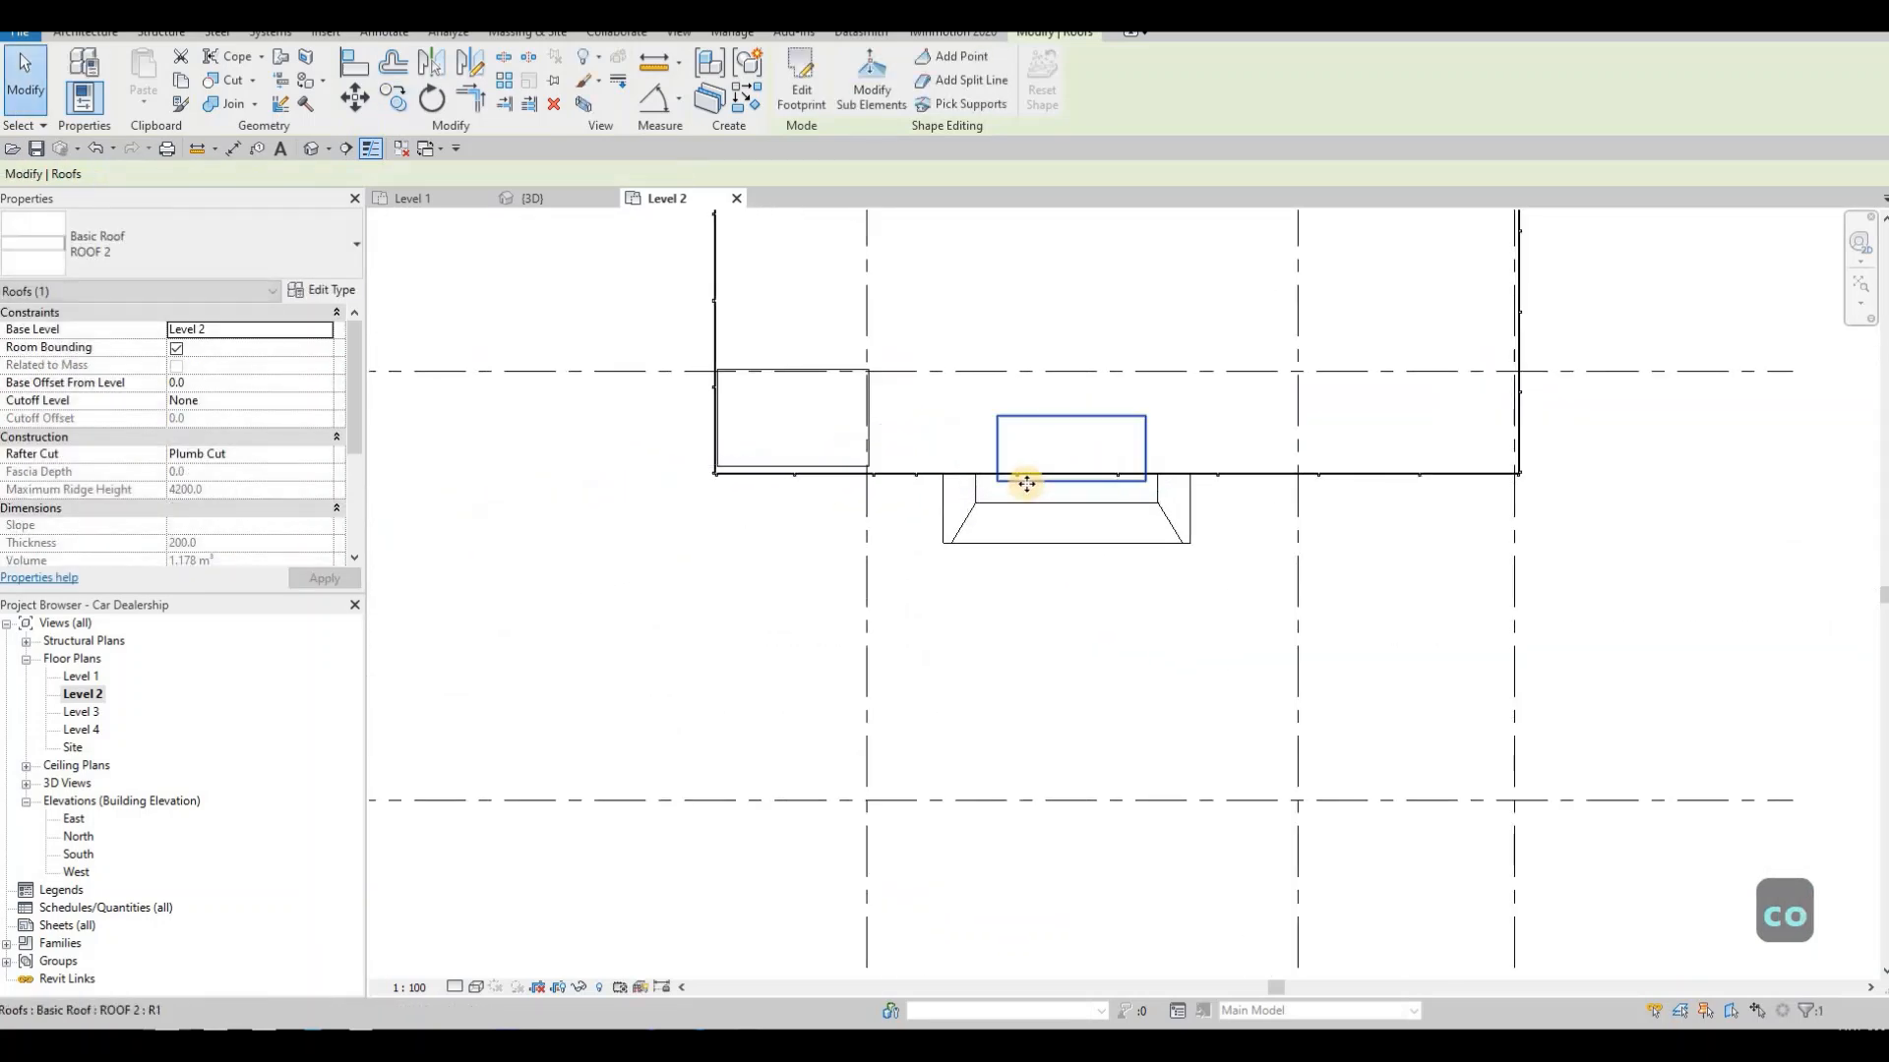
{"action": "scroll", "coordinate": [1024, 482], "scroll_direction": "up", "scroll_amount": 1}
{"action": "key", "text": "Escape"}
{"action": "key", "text": "Escape"}
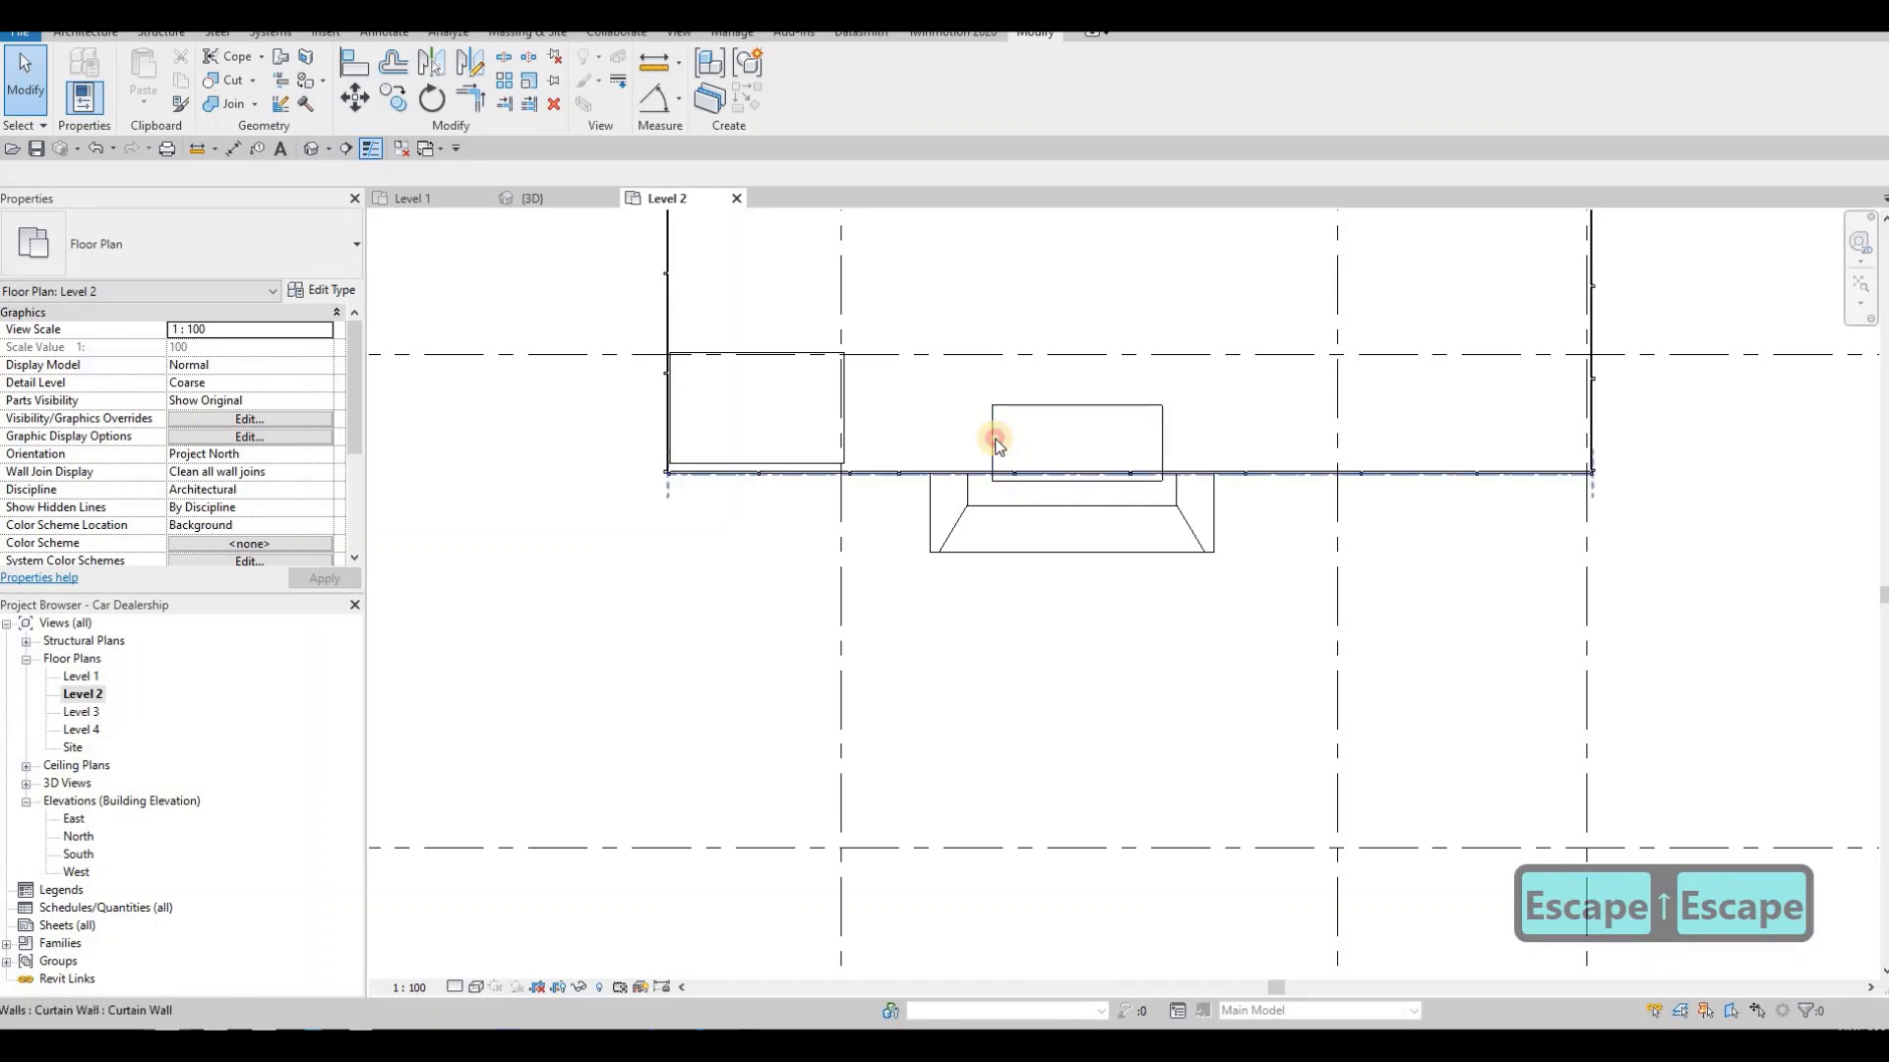
- Nudge the copied vestibule roof inside the neighbouring building's front wall and slightly sideways to centre it on the entrance
{"action": "left_click", "coordinate": [994, 439]}
{"action": "key", "text": "Up"}
{"action": "key", "text": "Up"}
{"action": "key", "text": "Up"}
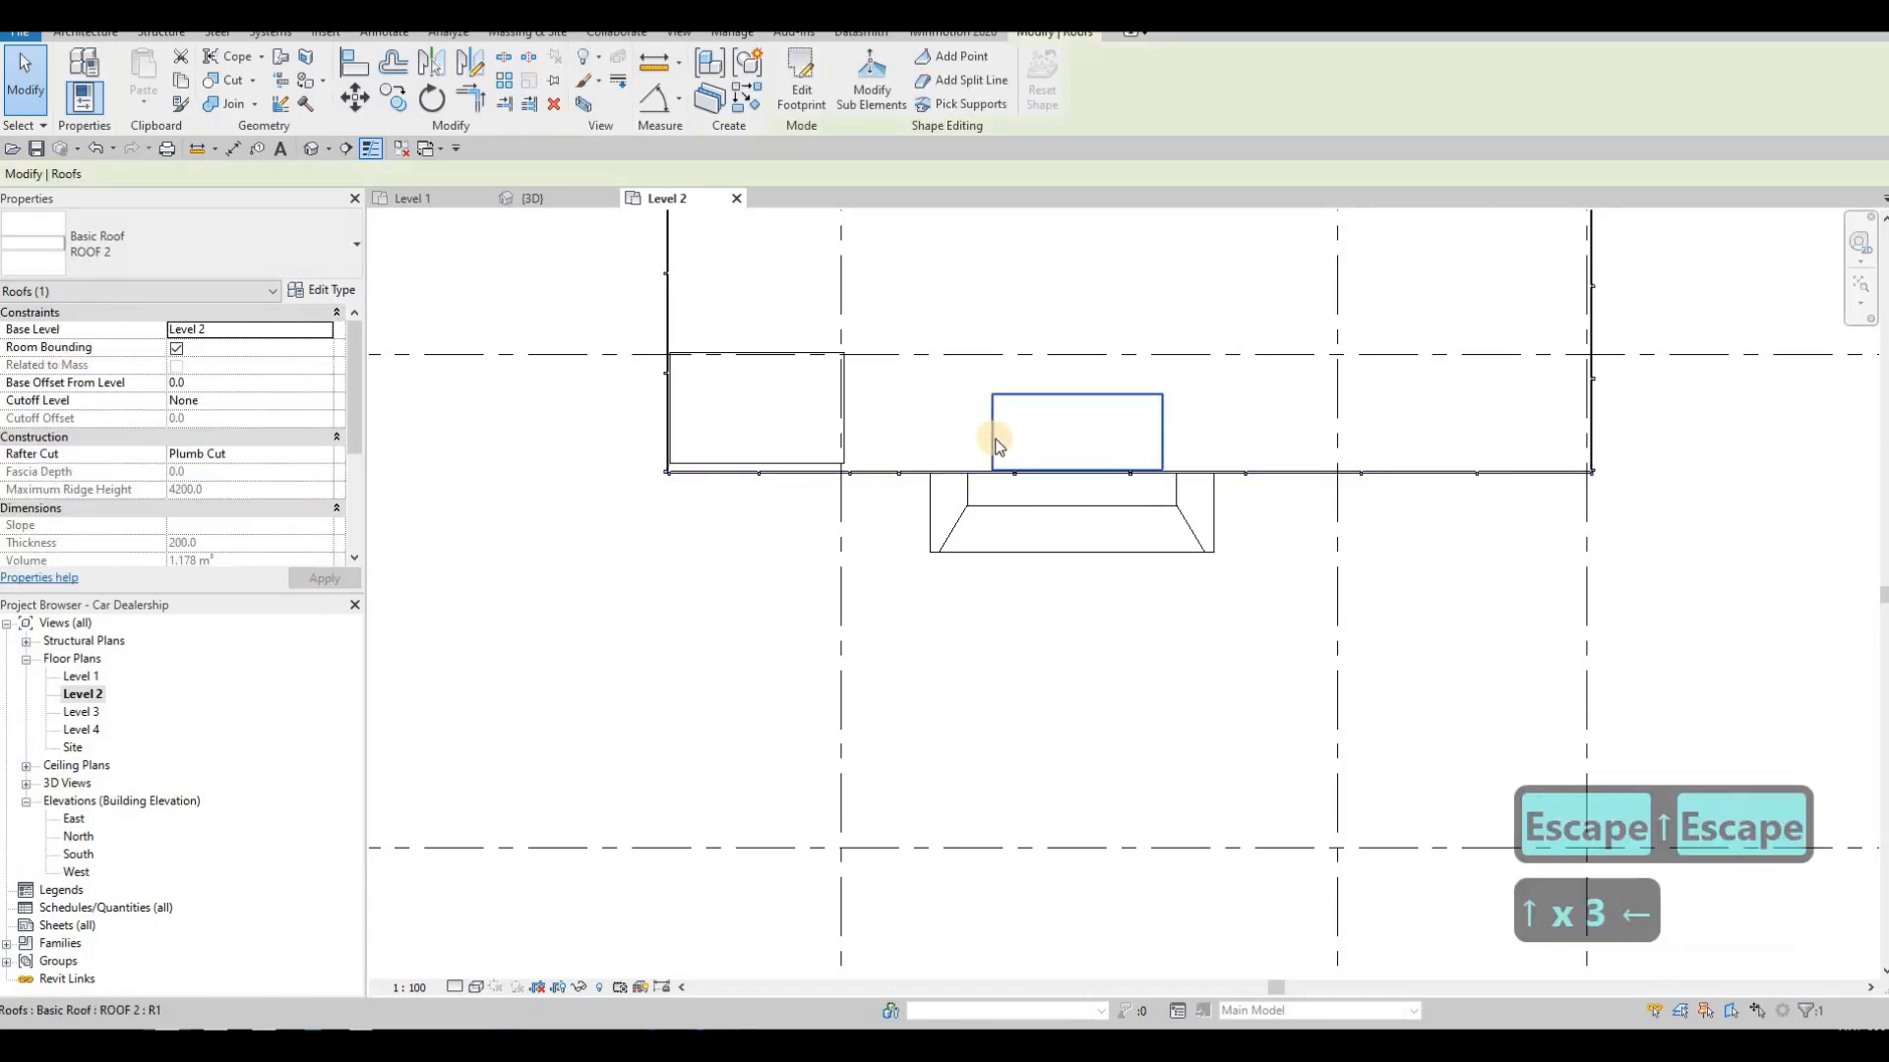
{"action": "key", "text": "Left"}
{"action": "key", "text": "Left"}
{"action": "key", "text": "Up"}
{"action": "key", "text": "Down"}
{"action": "key", "text": "Escape"}
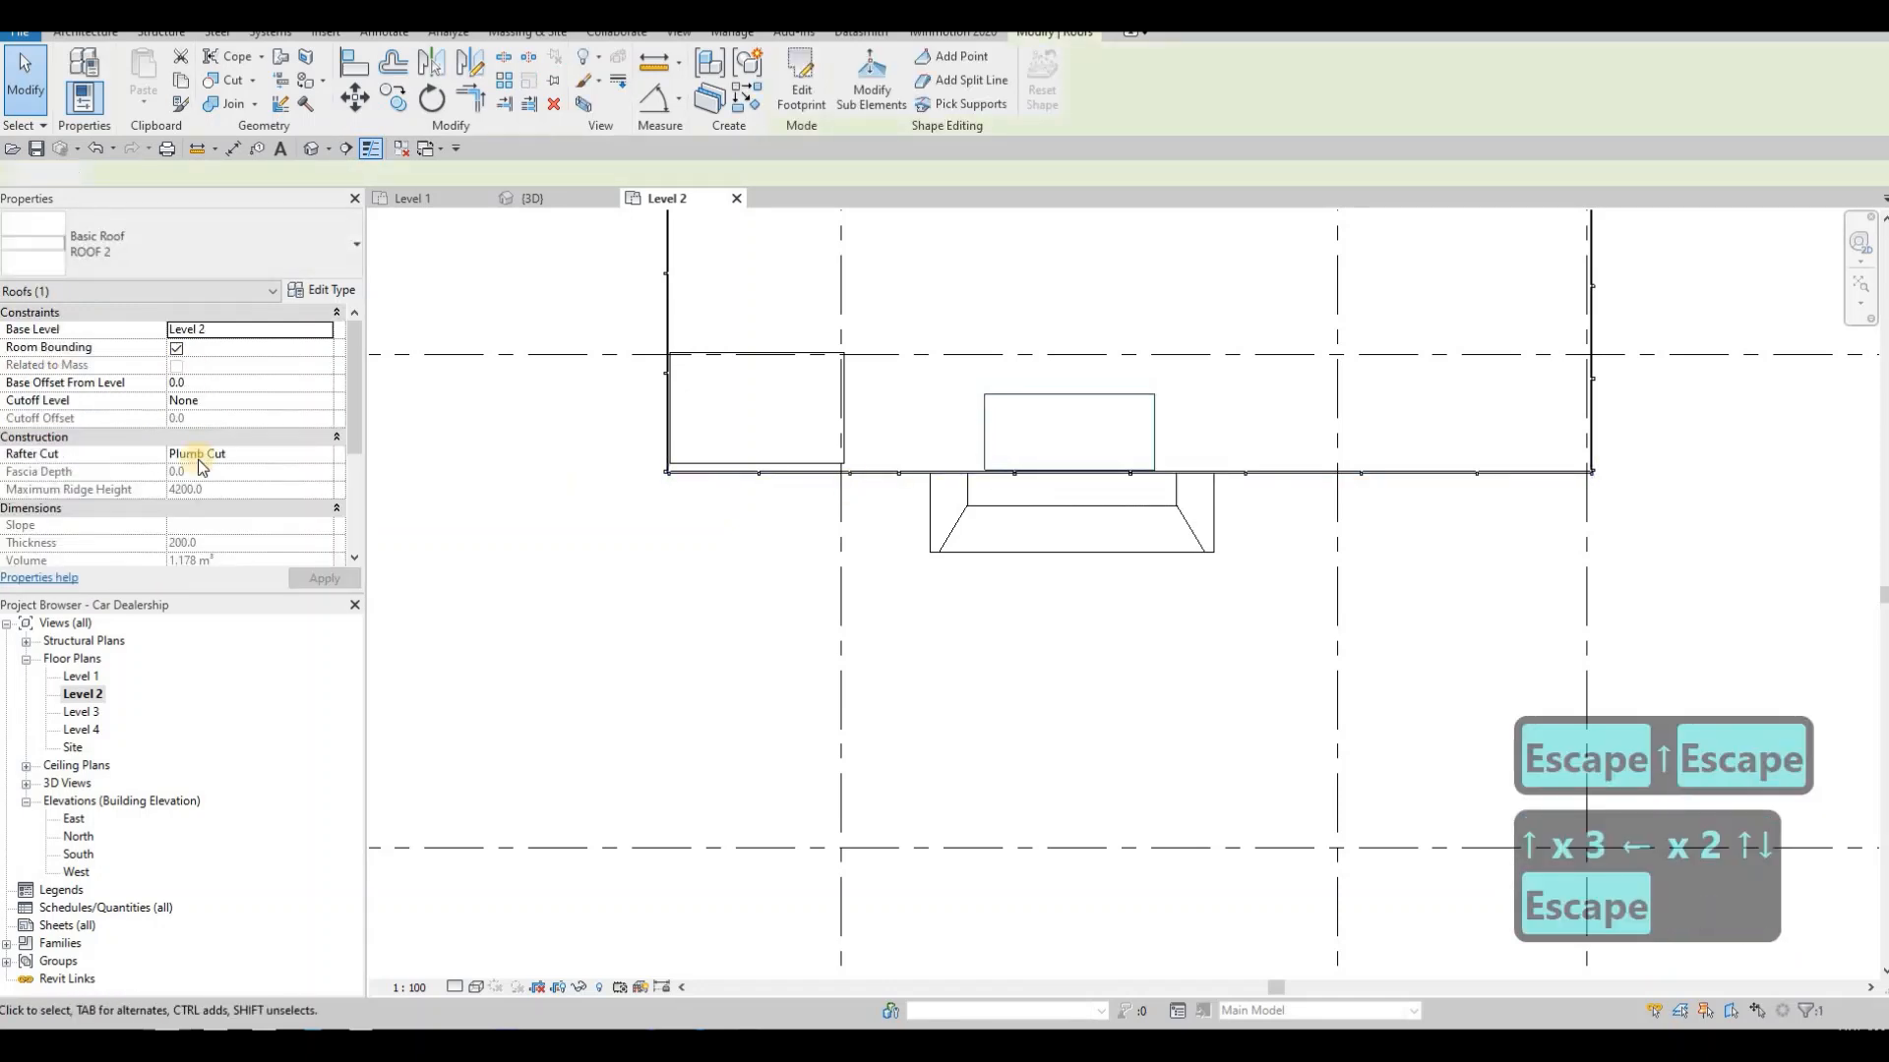
- Set the Level 2 plan's underlay base level to Level 1
{"action": "scroll", "coordinate": [197, 443], "scroll_direction": "down", "scroll_amount": 6}
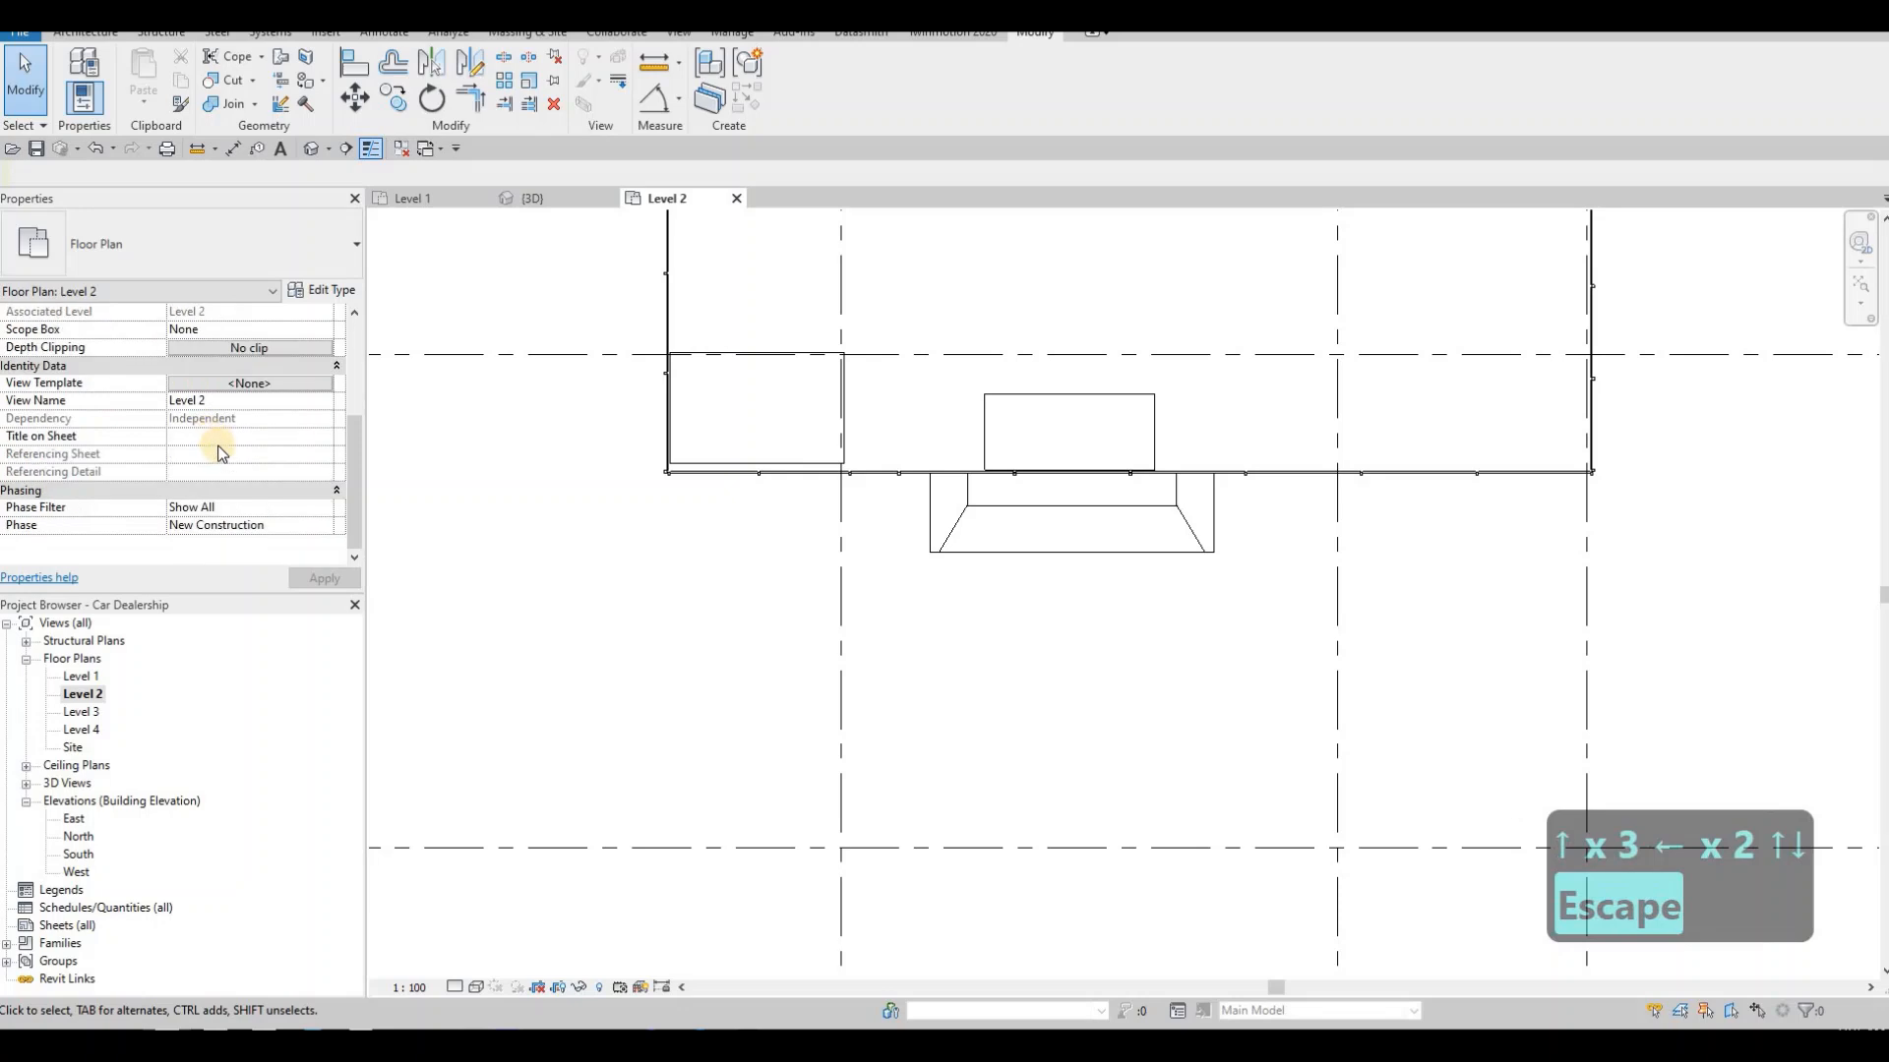
{"action": "scroll", "coordinate": [215, 482], "scroll_direction": "down", "scroll_amount": 2}
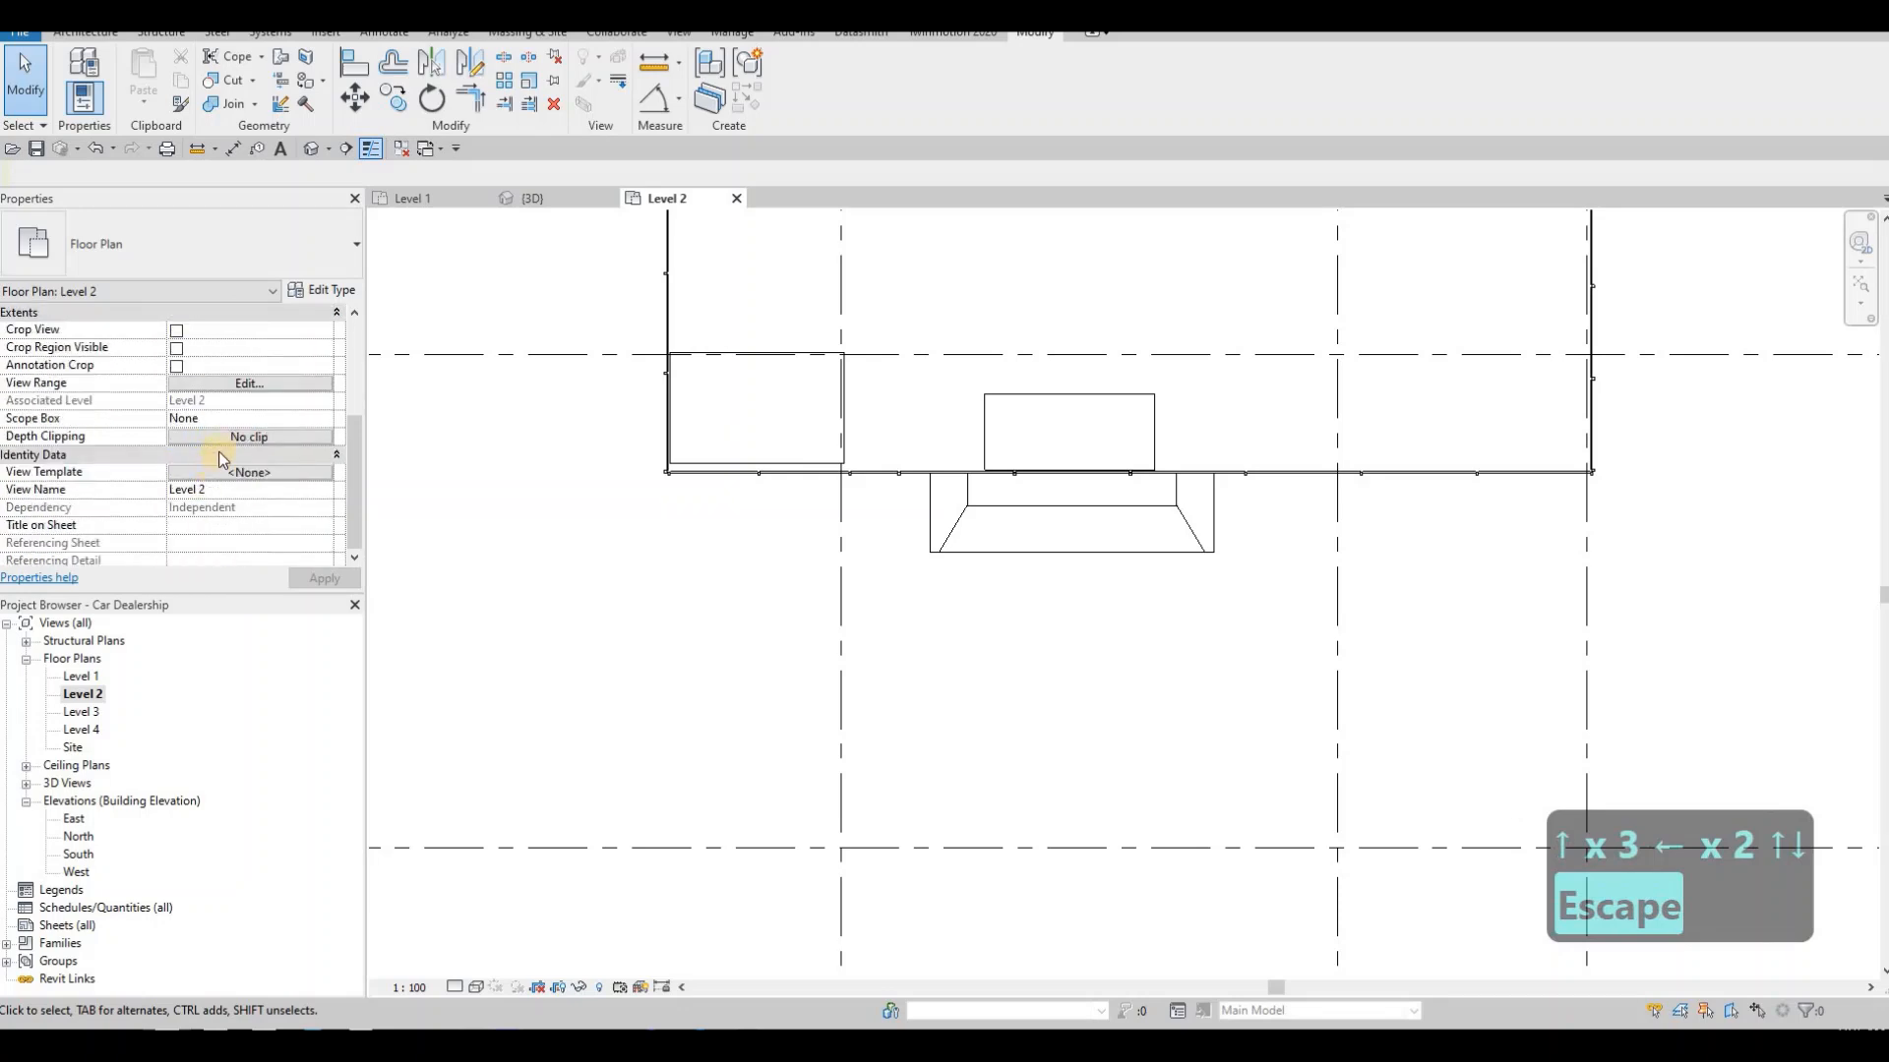
{"action": "scroll", "coordinate": [221, 448], "scroll_direction": "up", "scroll_amount": 5}
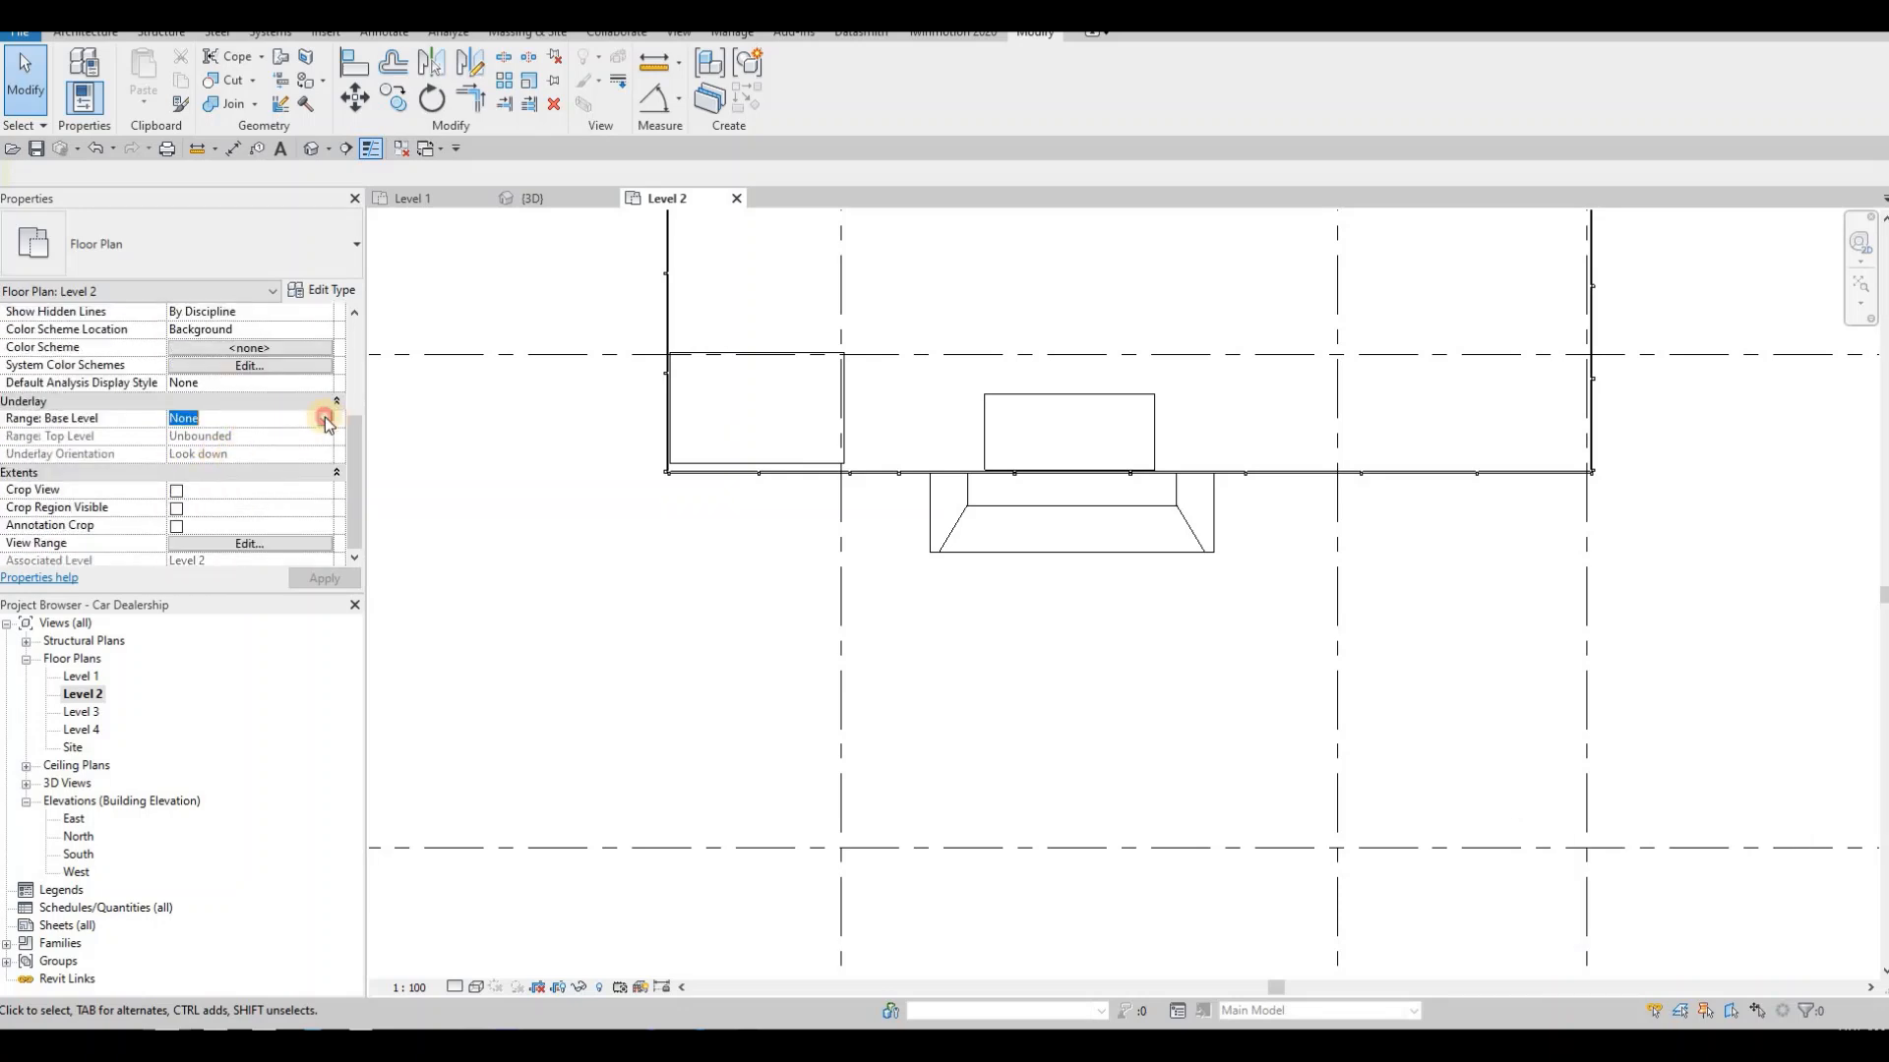
{"action": "left_click", "coordinate": [197, 452]}
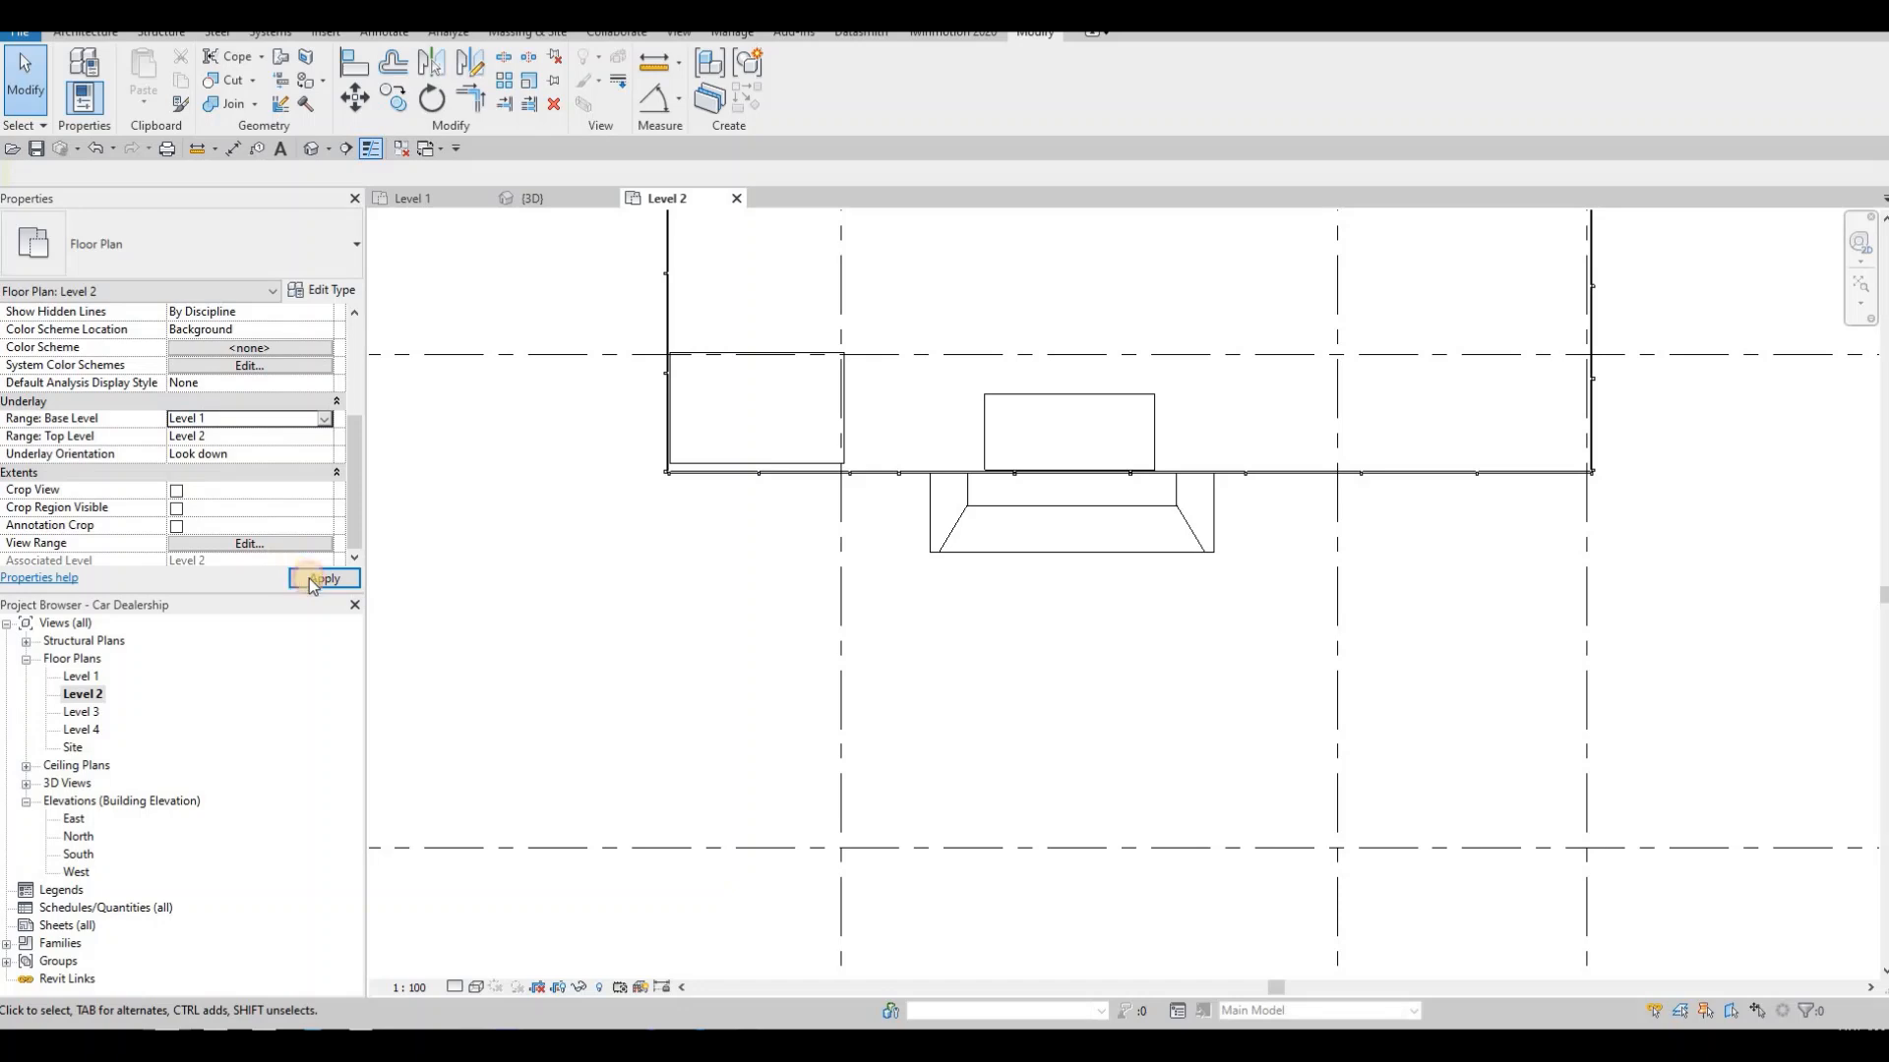
- Edit the copied roof's footprint, moving its inner edge back and aligning it with the vestibule's rear wall
{"action": "scroll", "coordinate": [1090, 403], "scroll_direction": "up", "scroll_amount": 3}
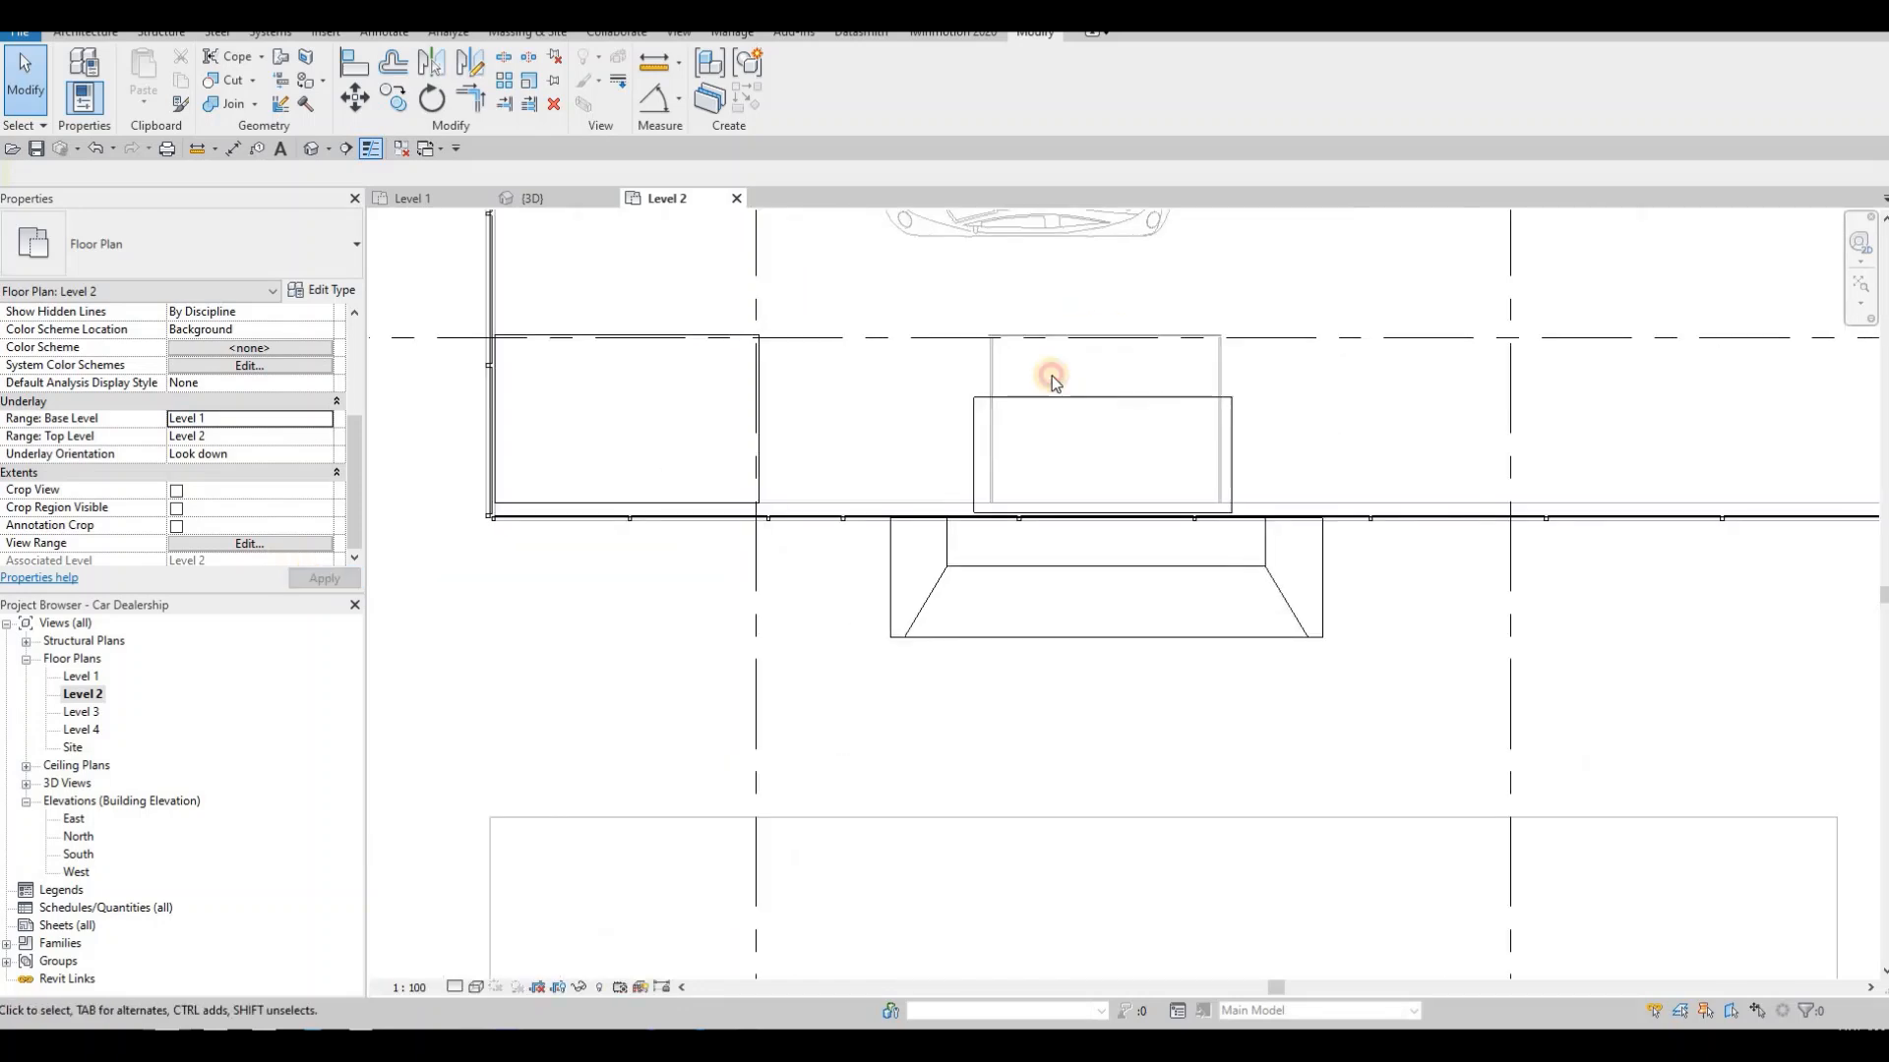
{"action": "left_click", "coordinate": [1033, 313]}
{"action": "double_click", "coordinate": [1077, 401]}
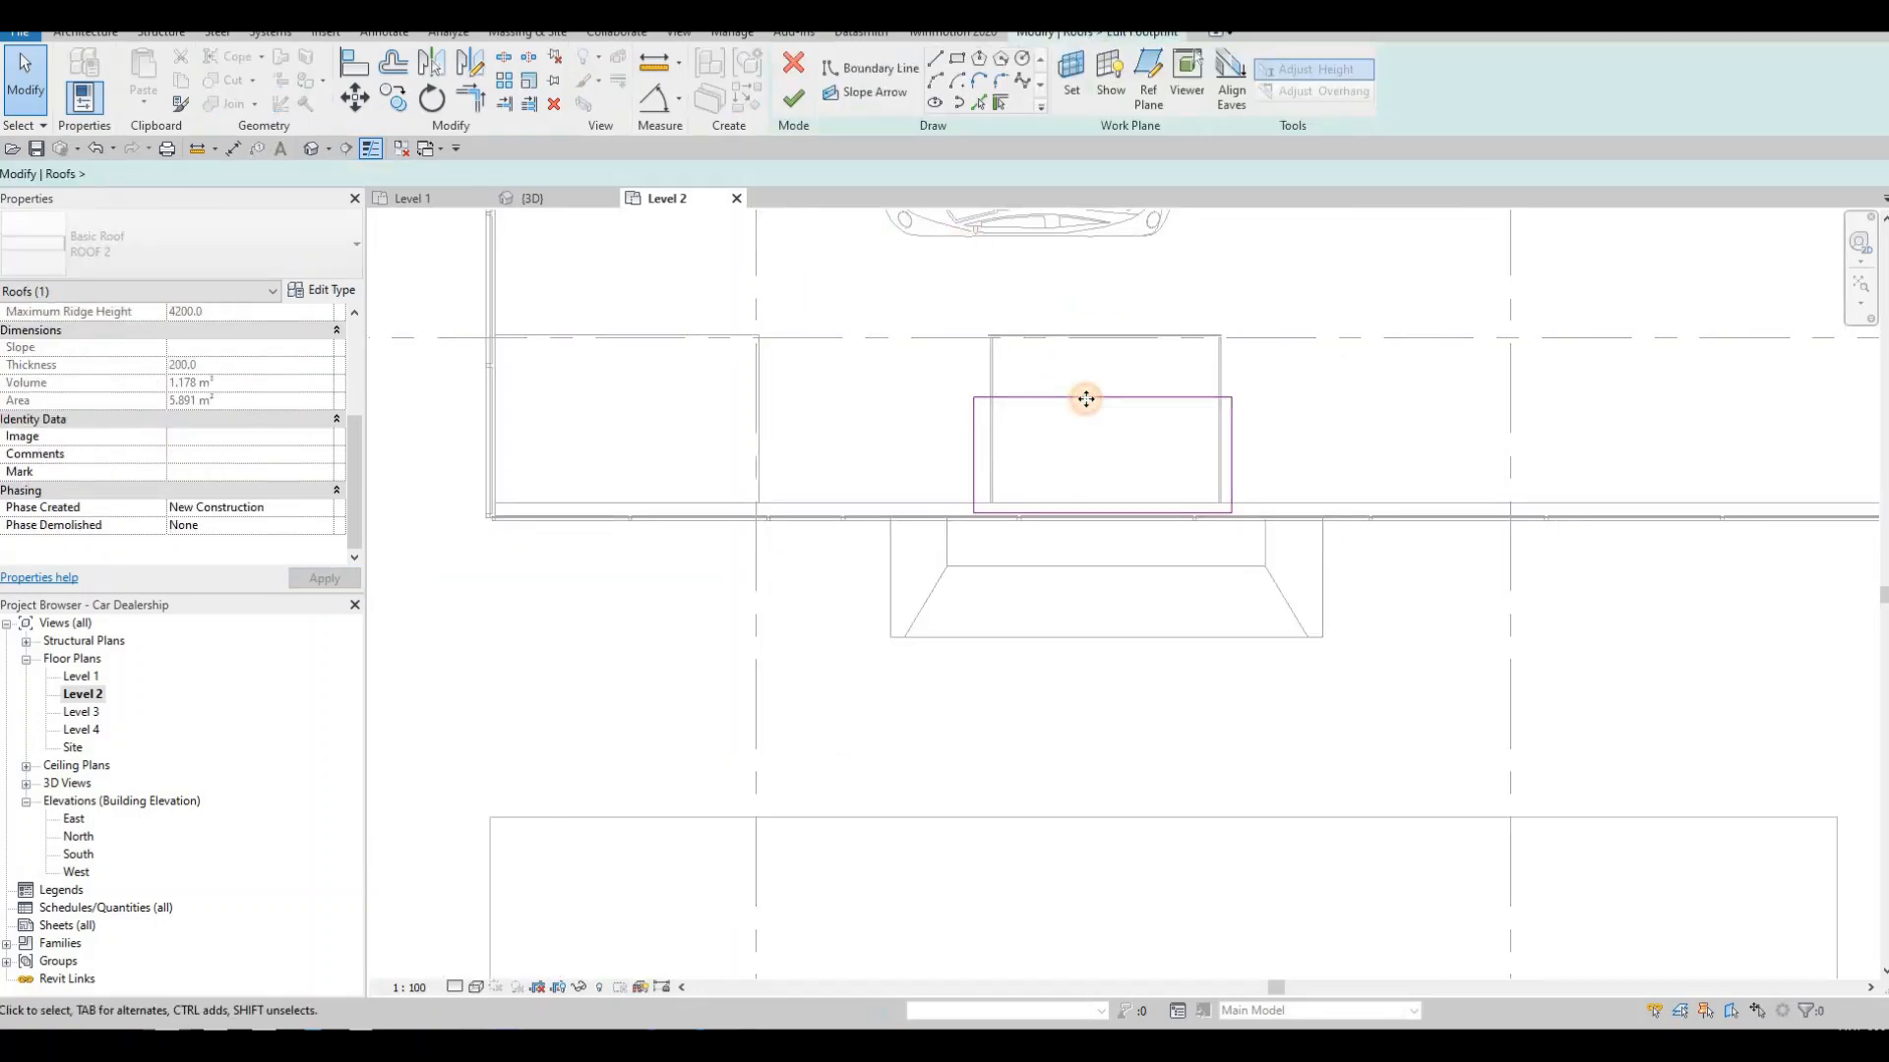
{"action": "left_click", "coordinate": [1087, 335]}
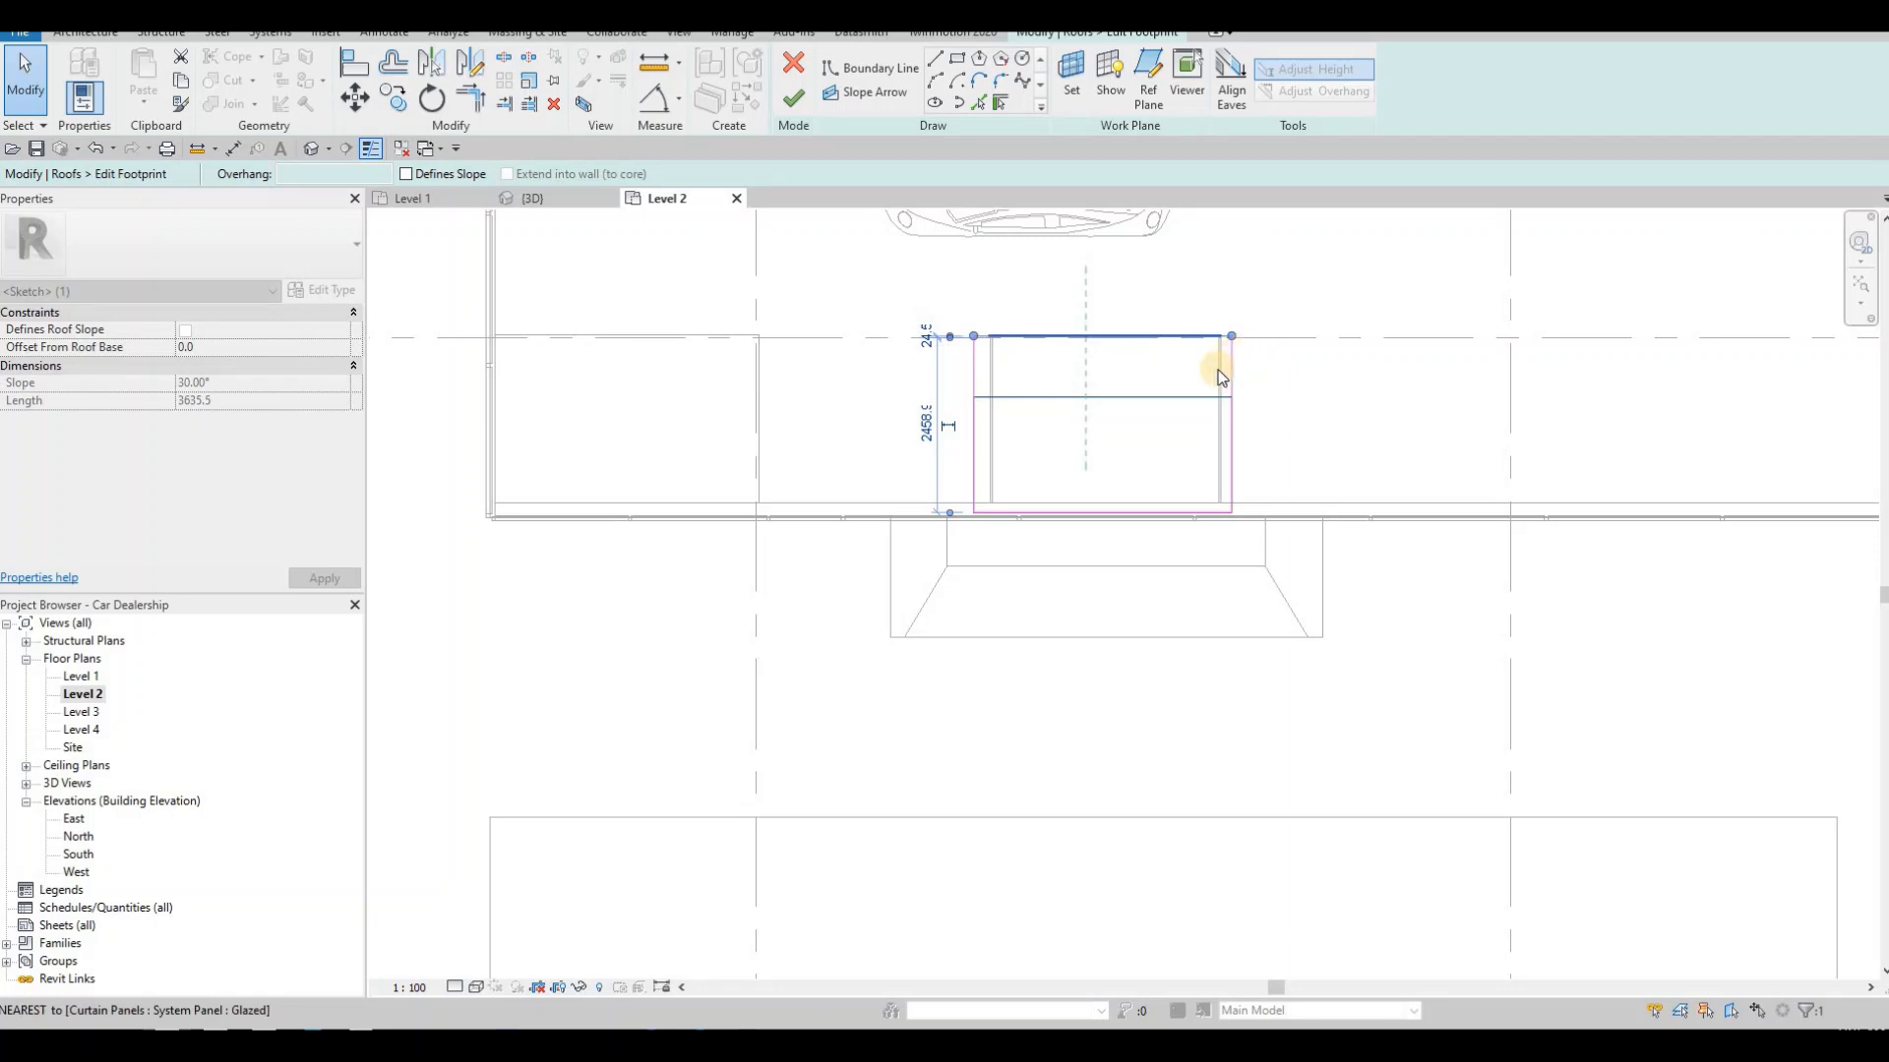
{"action": "scroll", "coordinate": [1220, 378], "scroll_direction": "up", "scroll_amount": 5}
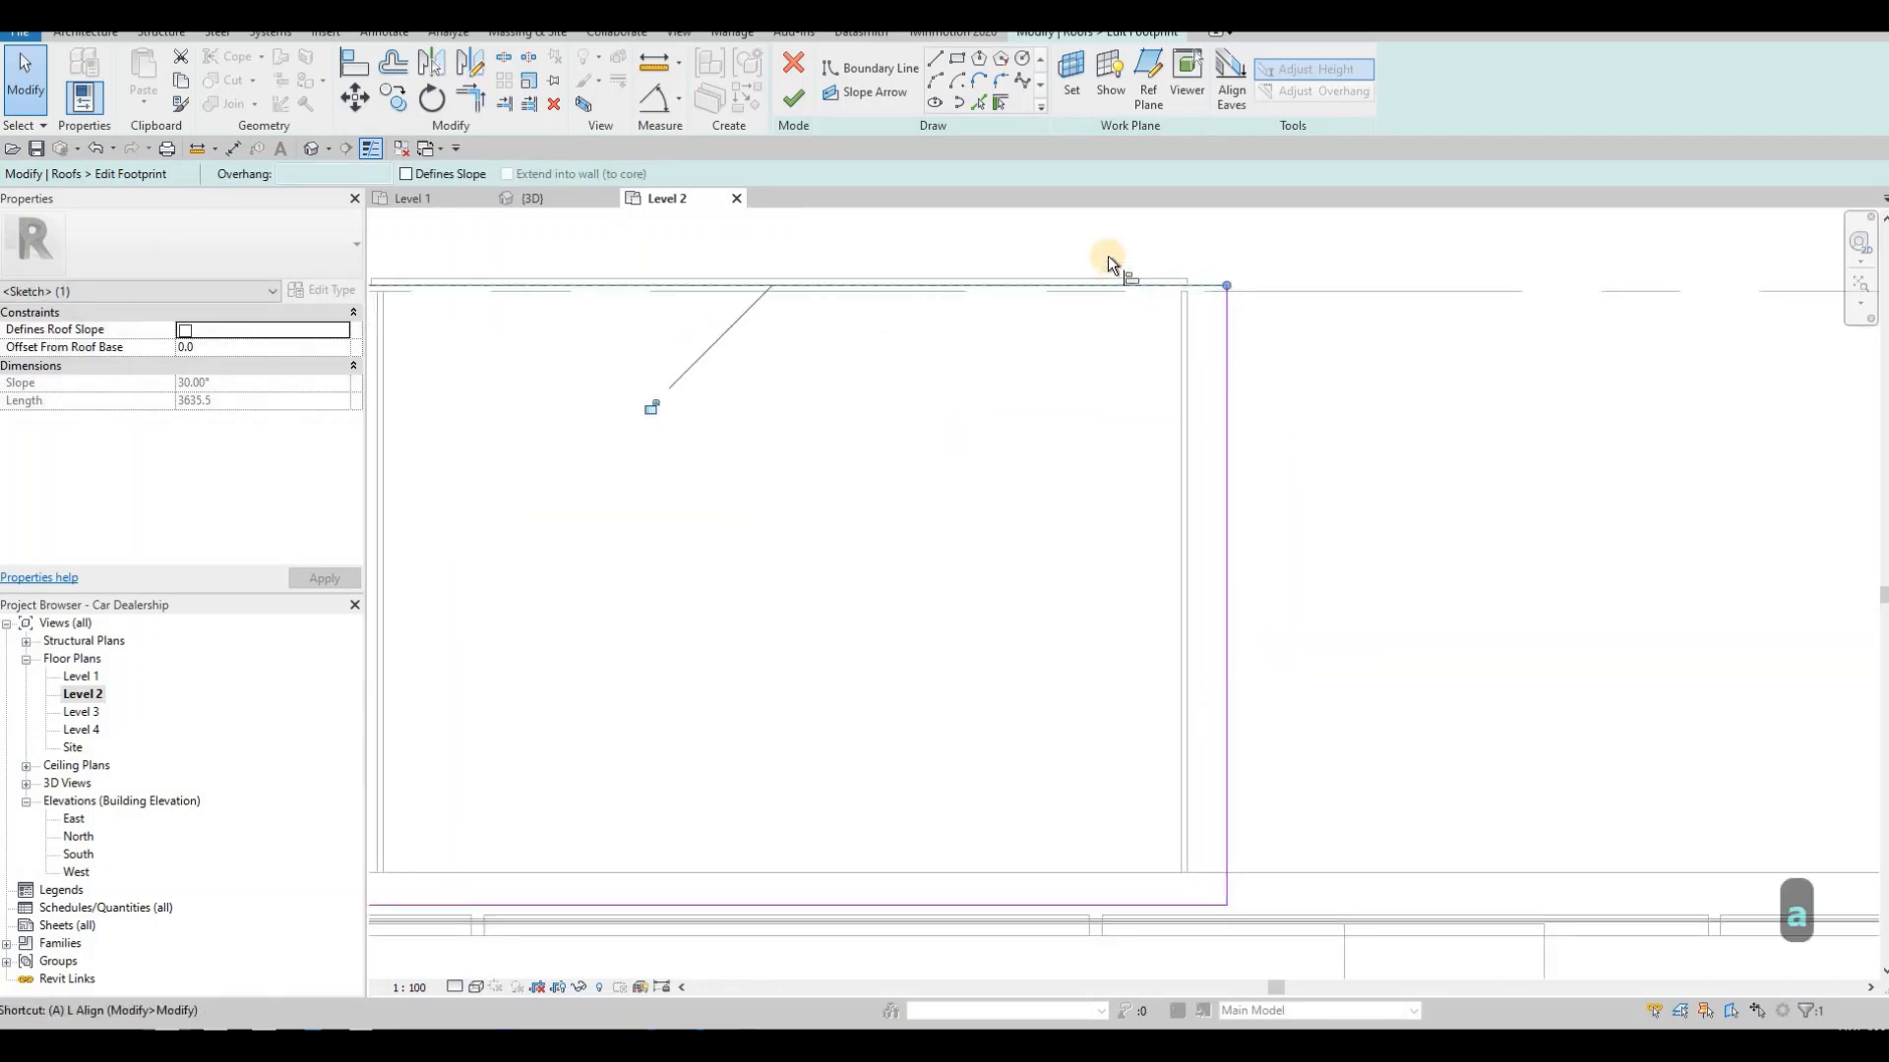
{"action": "key", "text": "l"}
{"action": "left_click", "coordinate": [1107, 283]}
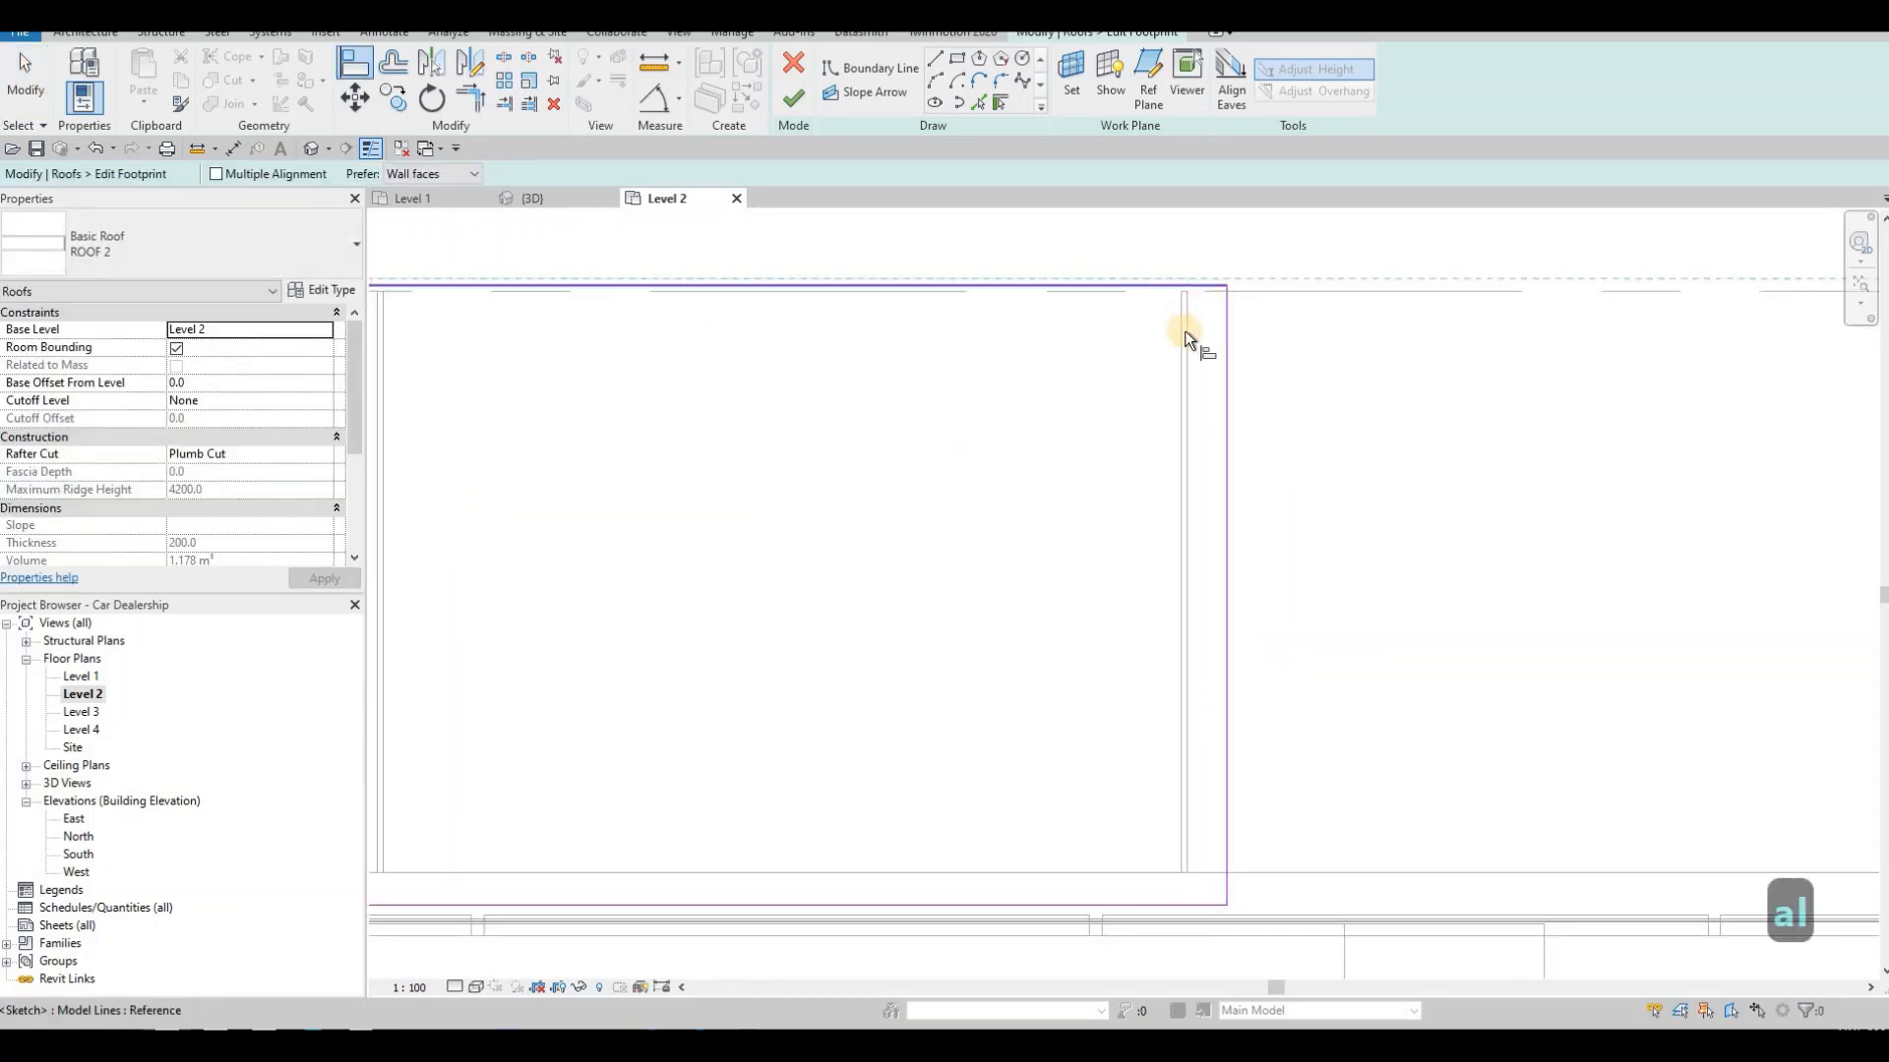
- Align the roof footprint's east edge with the outer face of the vestibule's east side wall
{"action": "key", "text": "Escape"}
{"action": "key", "text": "Escape"}
{"action": "key", "text": "a"}
{"action": "key", "text": "l"}
{"action": "left_click", "coordinate": [1188, 382]}
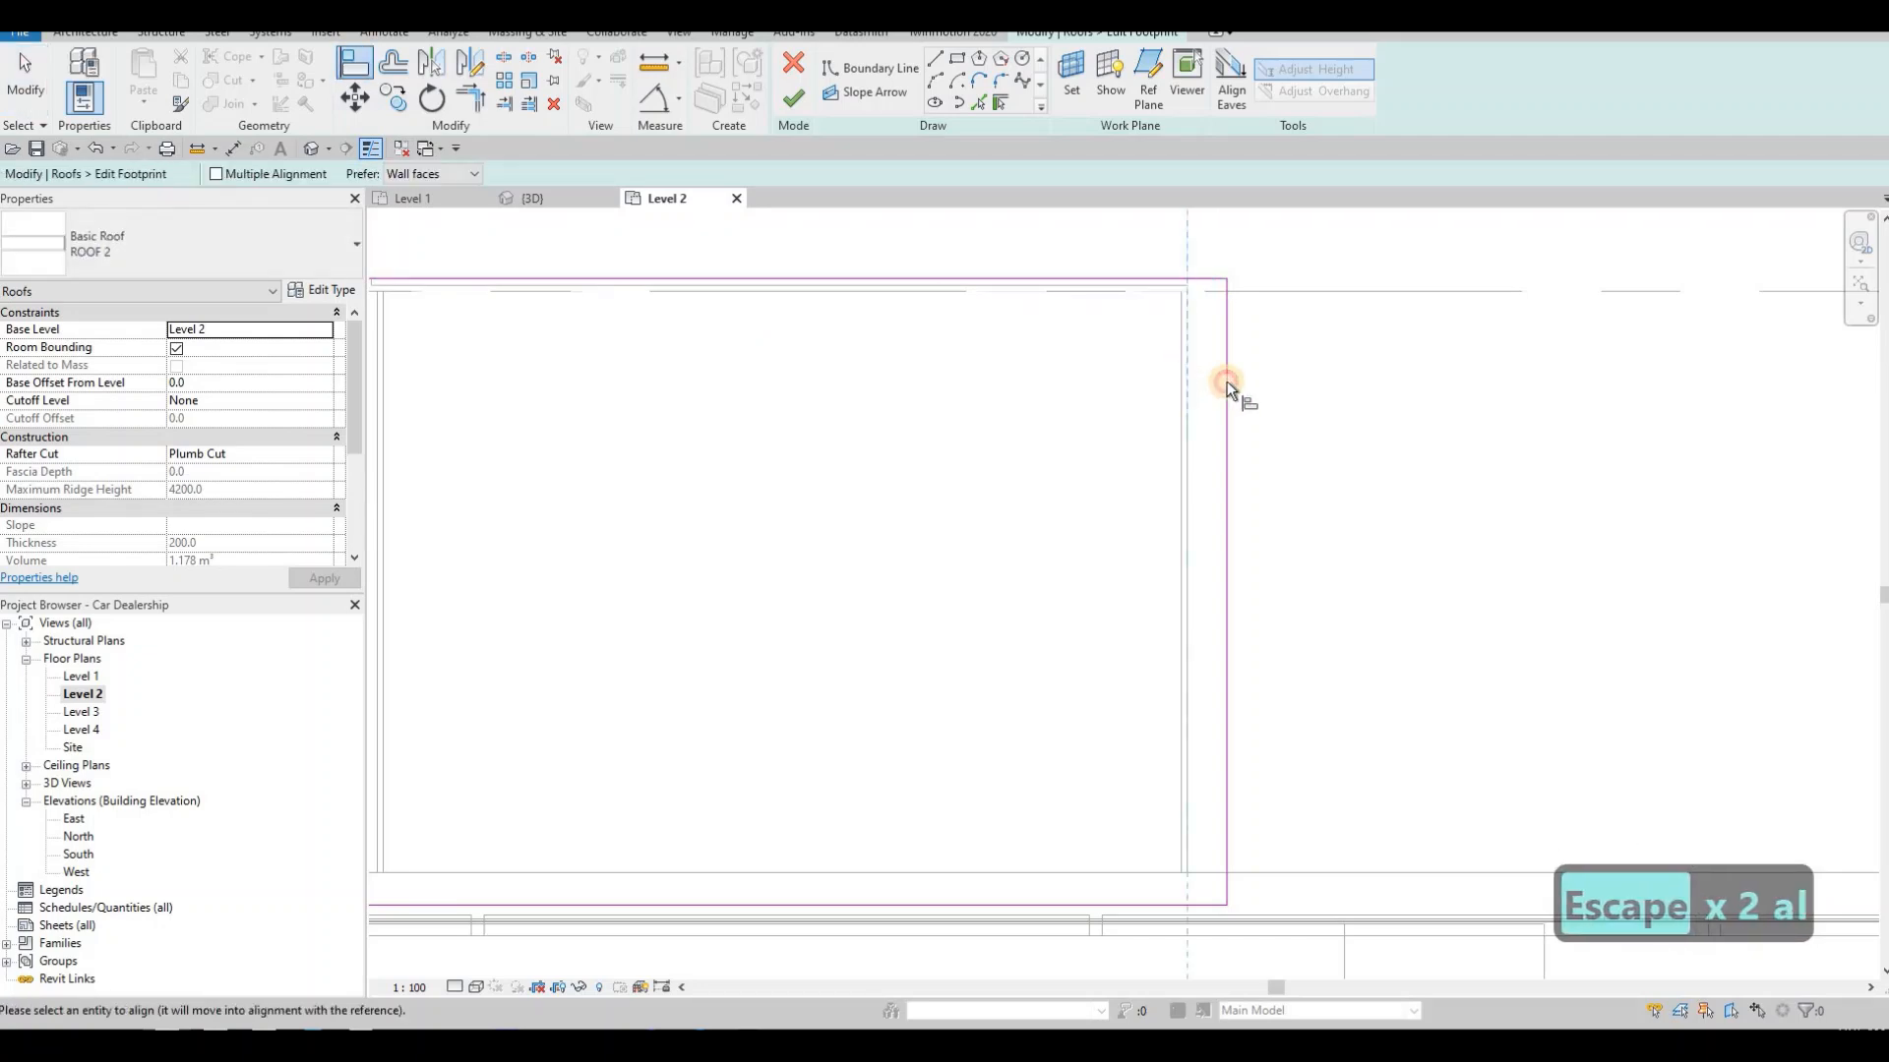
{"action": "left_click", "coordinate": [1225, 381]}
- Align the roof footprint's west edge with the vestibule's west side wall and finish the footprint edit
{"action": "key", "text": "Escape"}
{"action": "key", "text": "Escape"}
{"action": "key", "text": "a"}
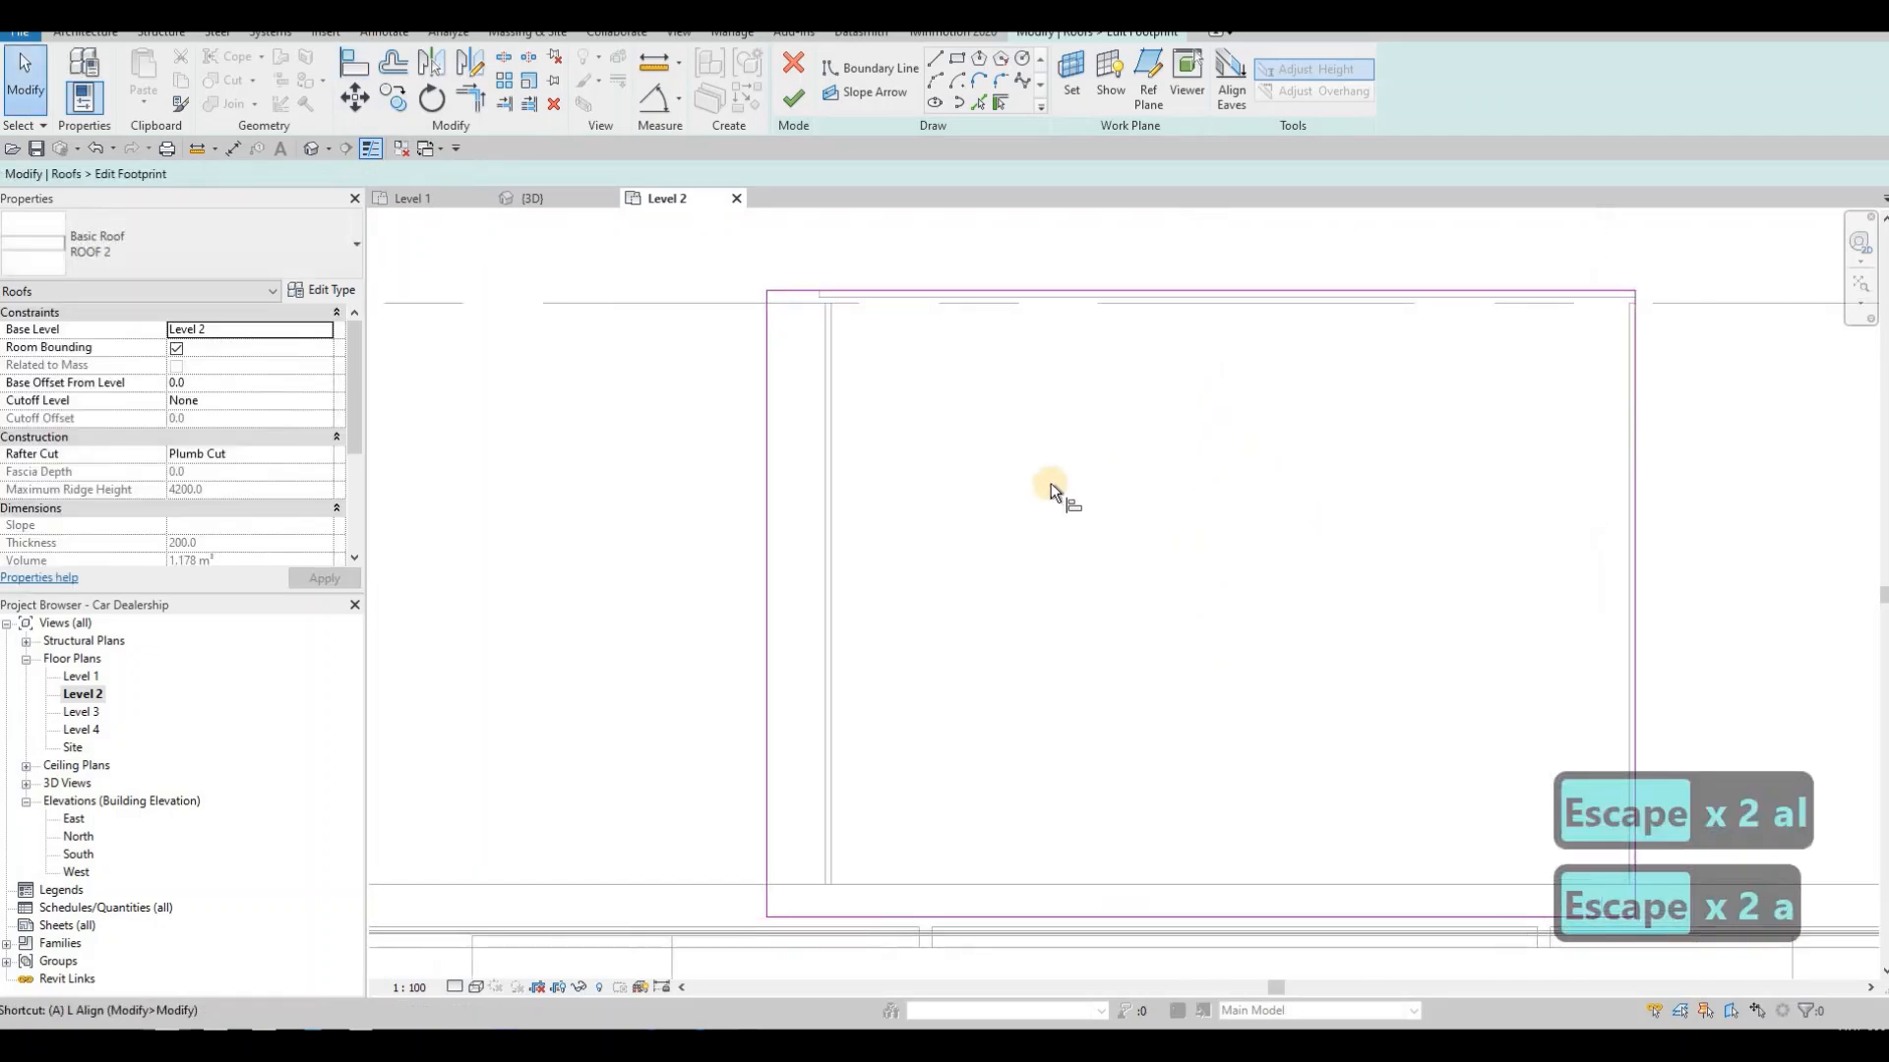
{"action": "key", "text": "l"}
{"action": "left_click", "coordinate": [822, 455]}
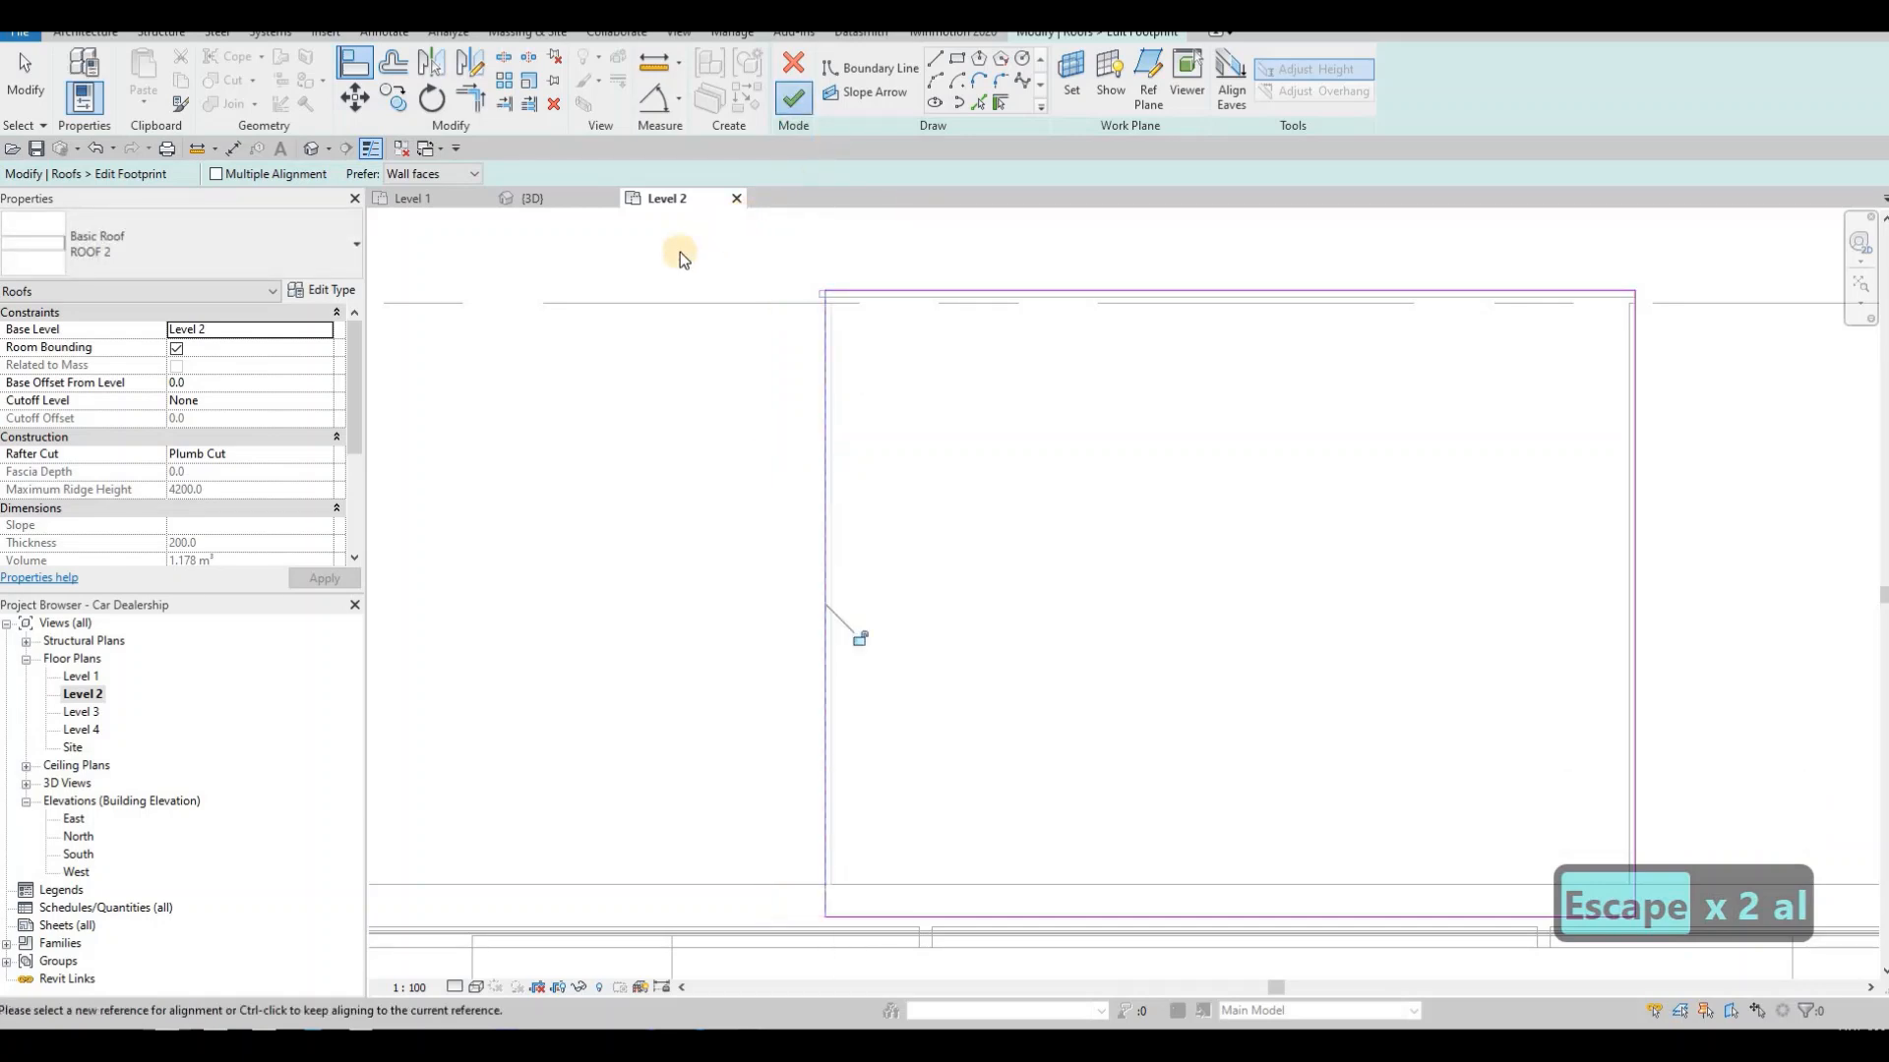
{"action": "key", "text": "Escape"}
{"action": "key", "text": "Escape"}
- Set the Level 2 plan's underlay base level to None
{"action": "scroll", "coordinate": [220, 452], "scroll_direction": "down", "scroll_amount": 5}
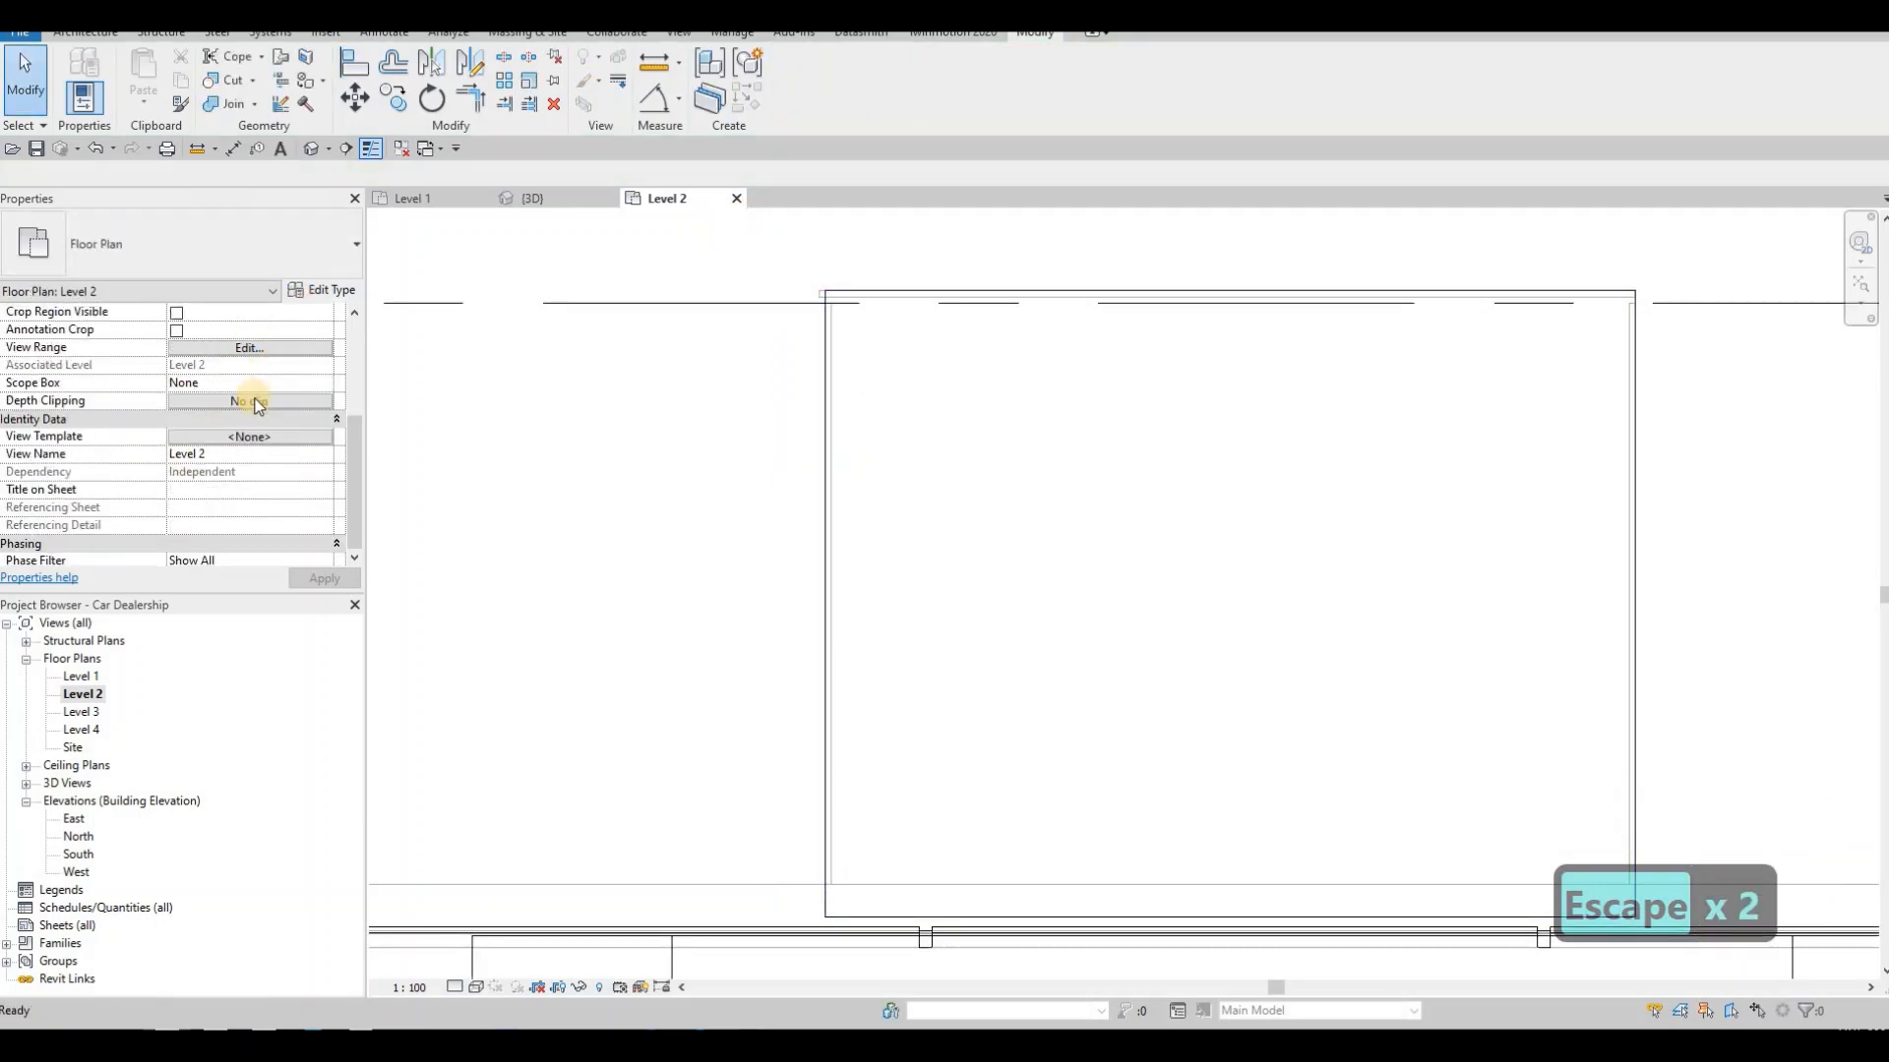
{"action": "scroll", "coordinate": [257, 406], "scroll_direction": "up", "scroll_amount": 2}
{"action": "scroll", "coordinate": [295, 376], "scroll_direction": "up", "scroll_amount": 2}
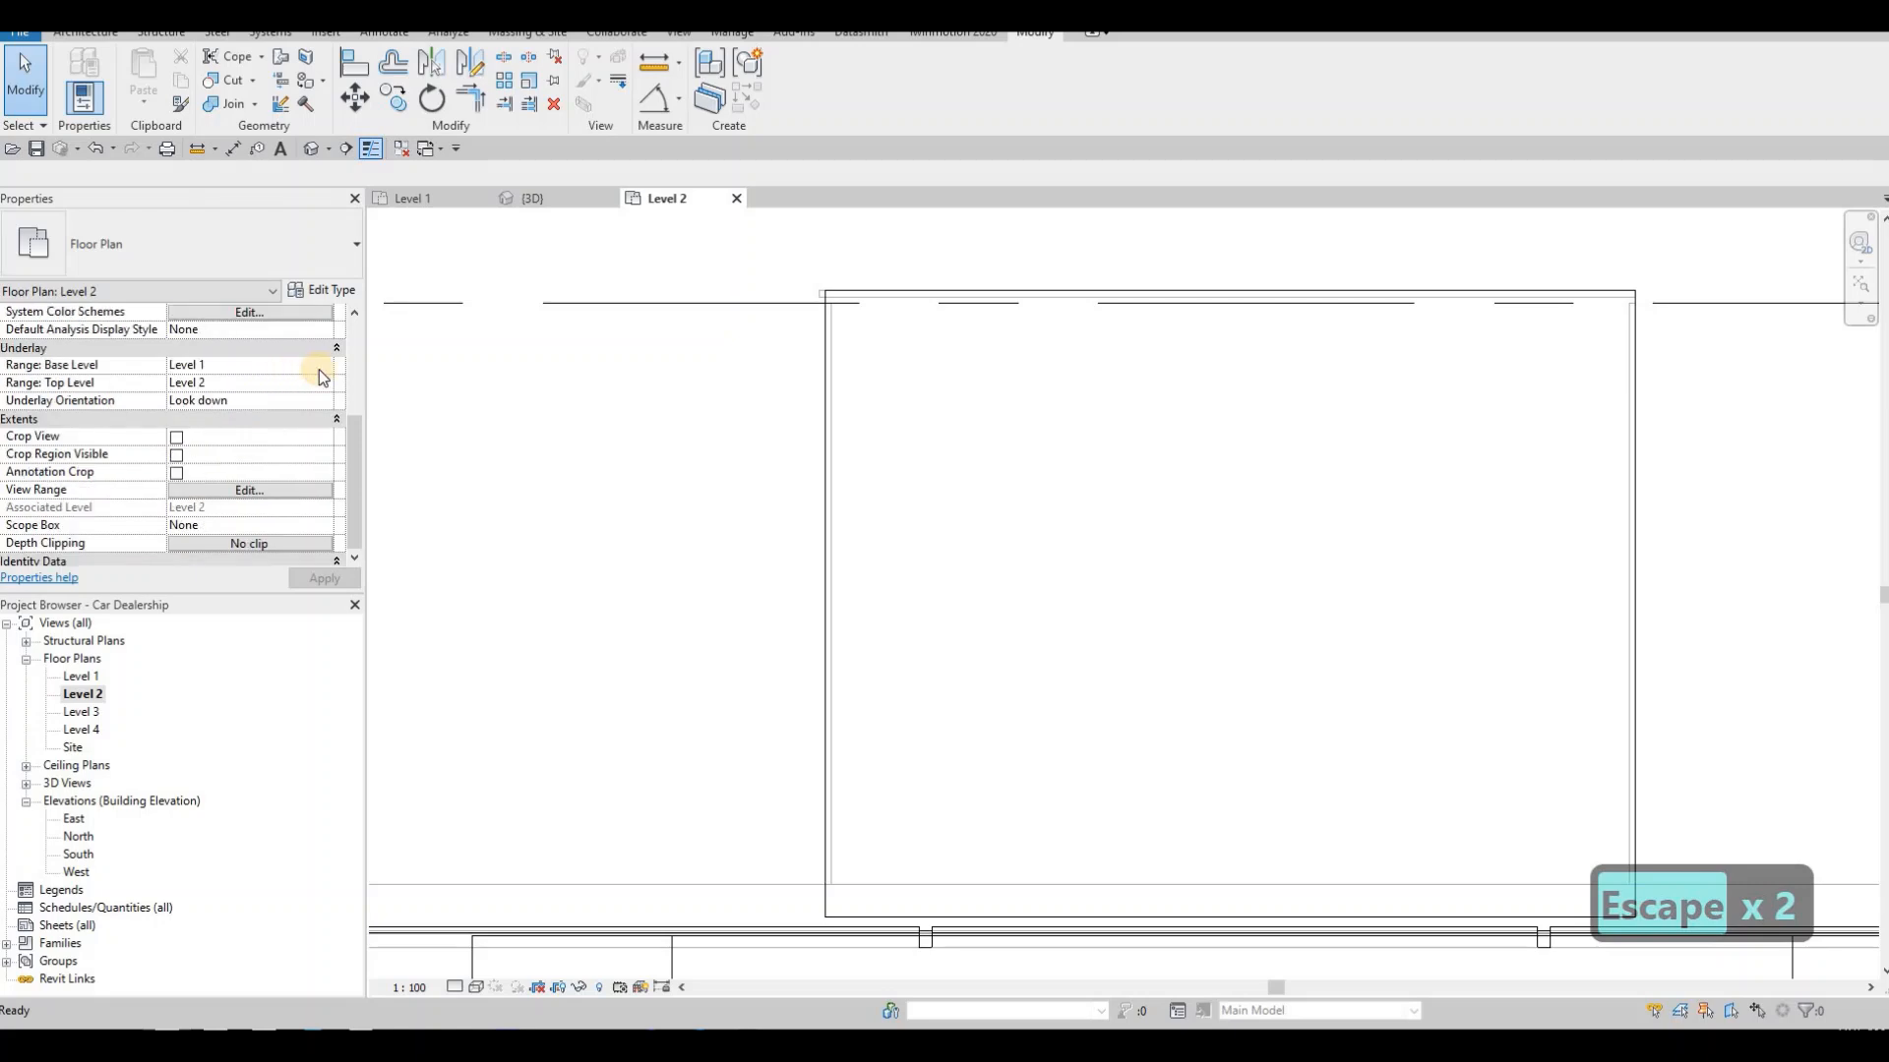
{"action": "left_click", "coordinate": [197, 385]}
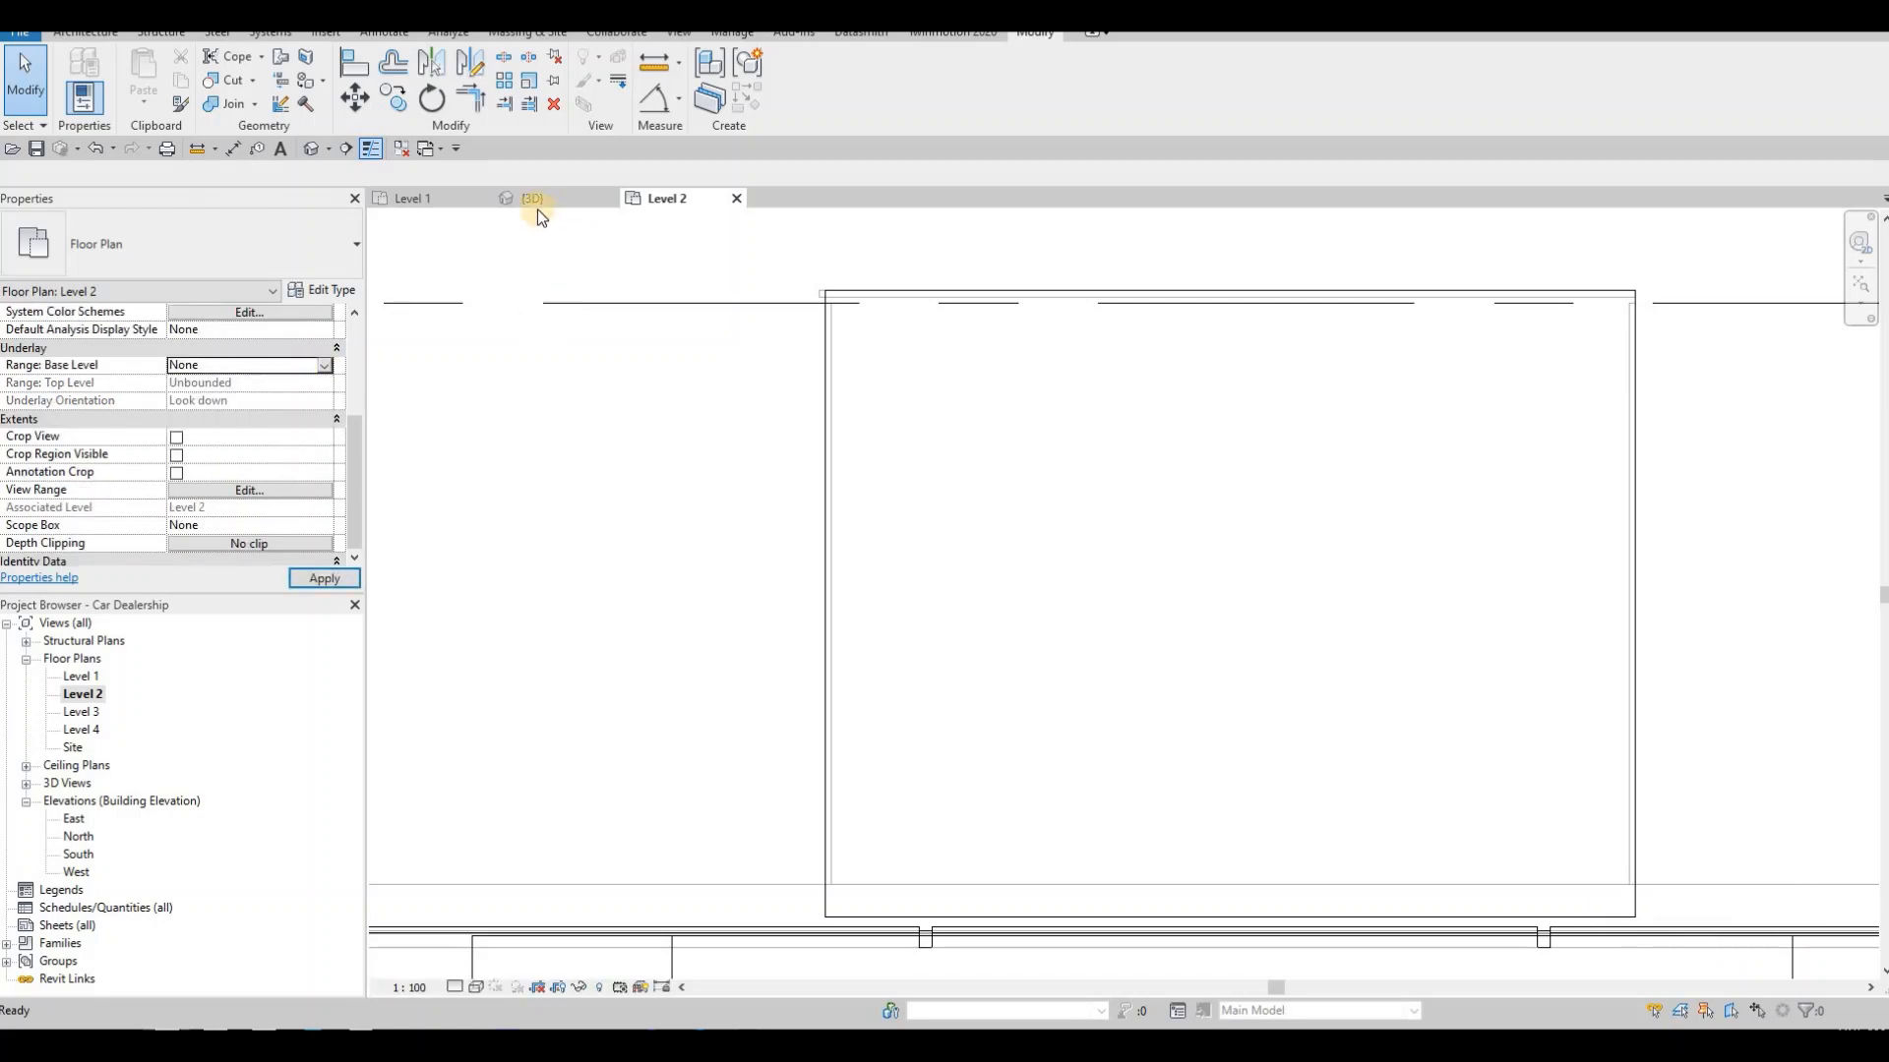
- Examine the glazed front facades of both buildings and the showroom's solid side wall in the 3D view
{"action": "left_click", "coordinate": [527, 203]}
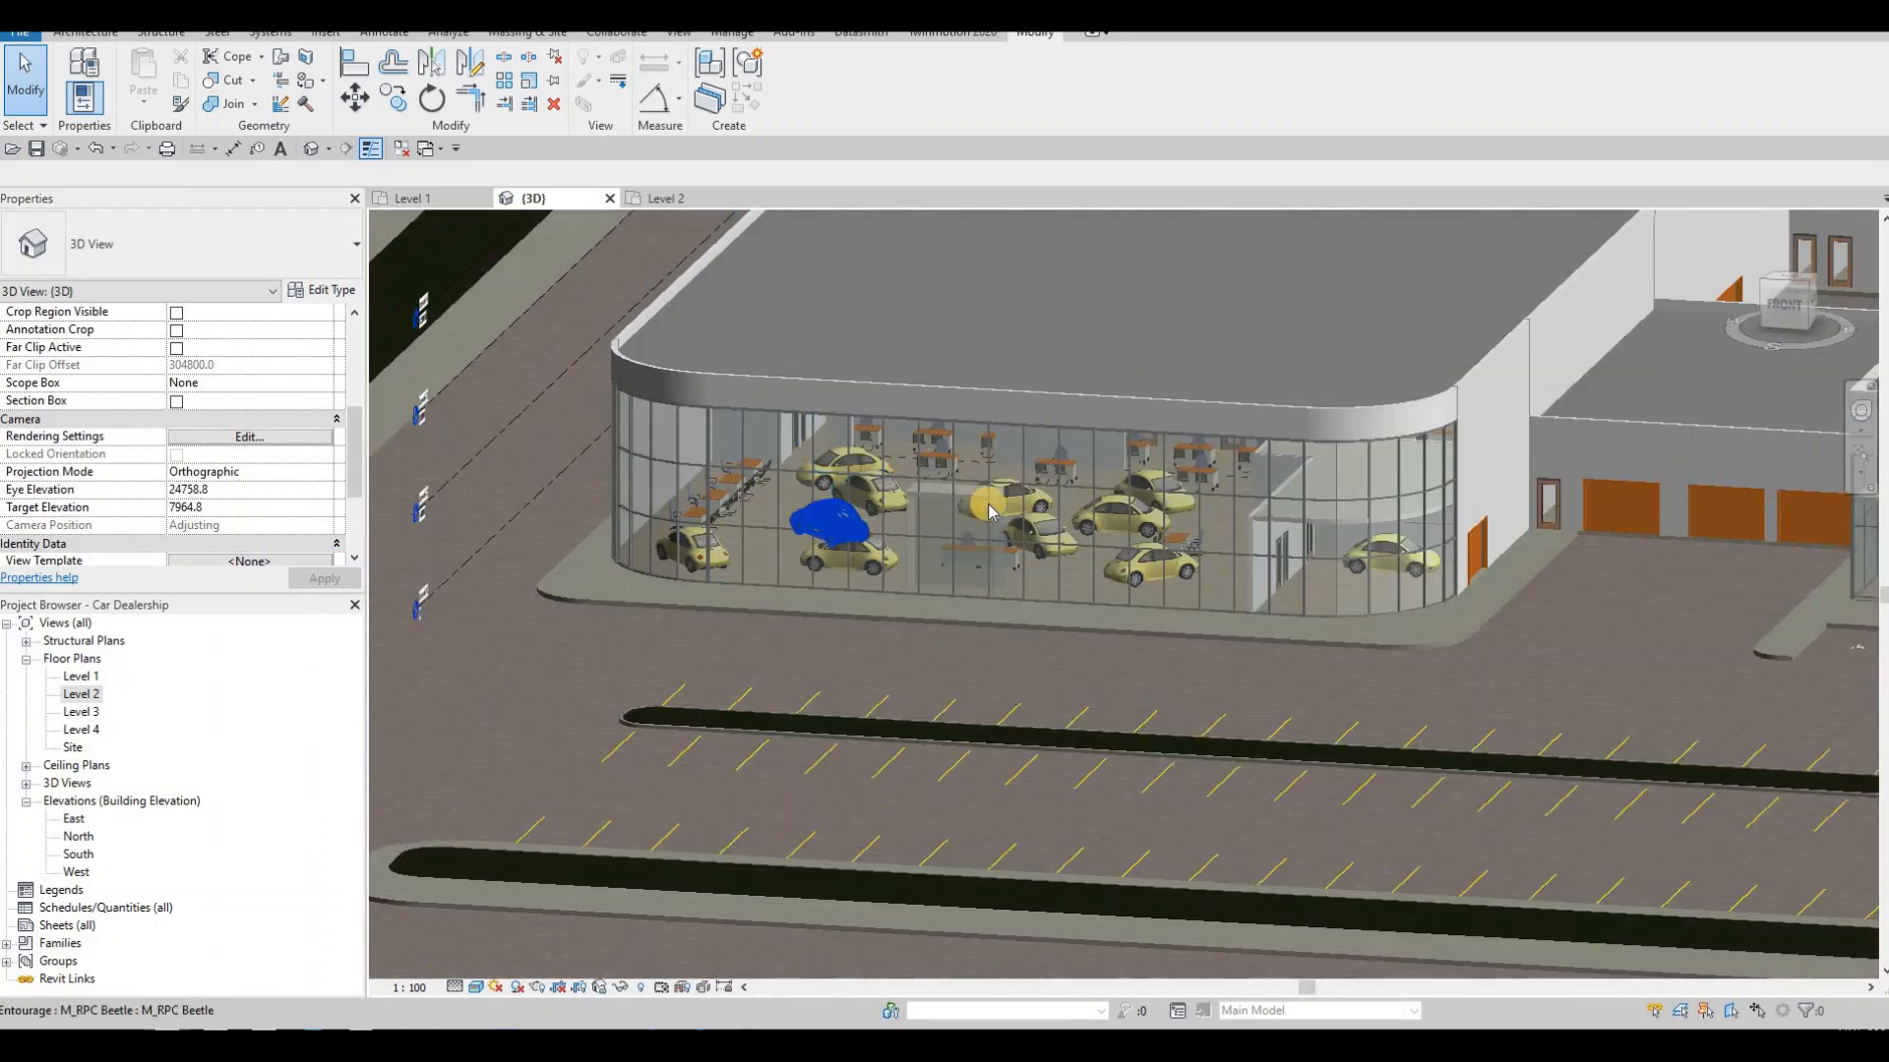
{"action": "middle_click_drag", "start_coordinate": [988, 511], "coordinate": [1431, 484], "text": "shift"}
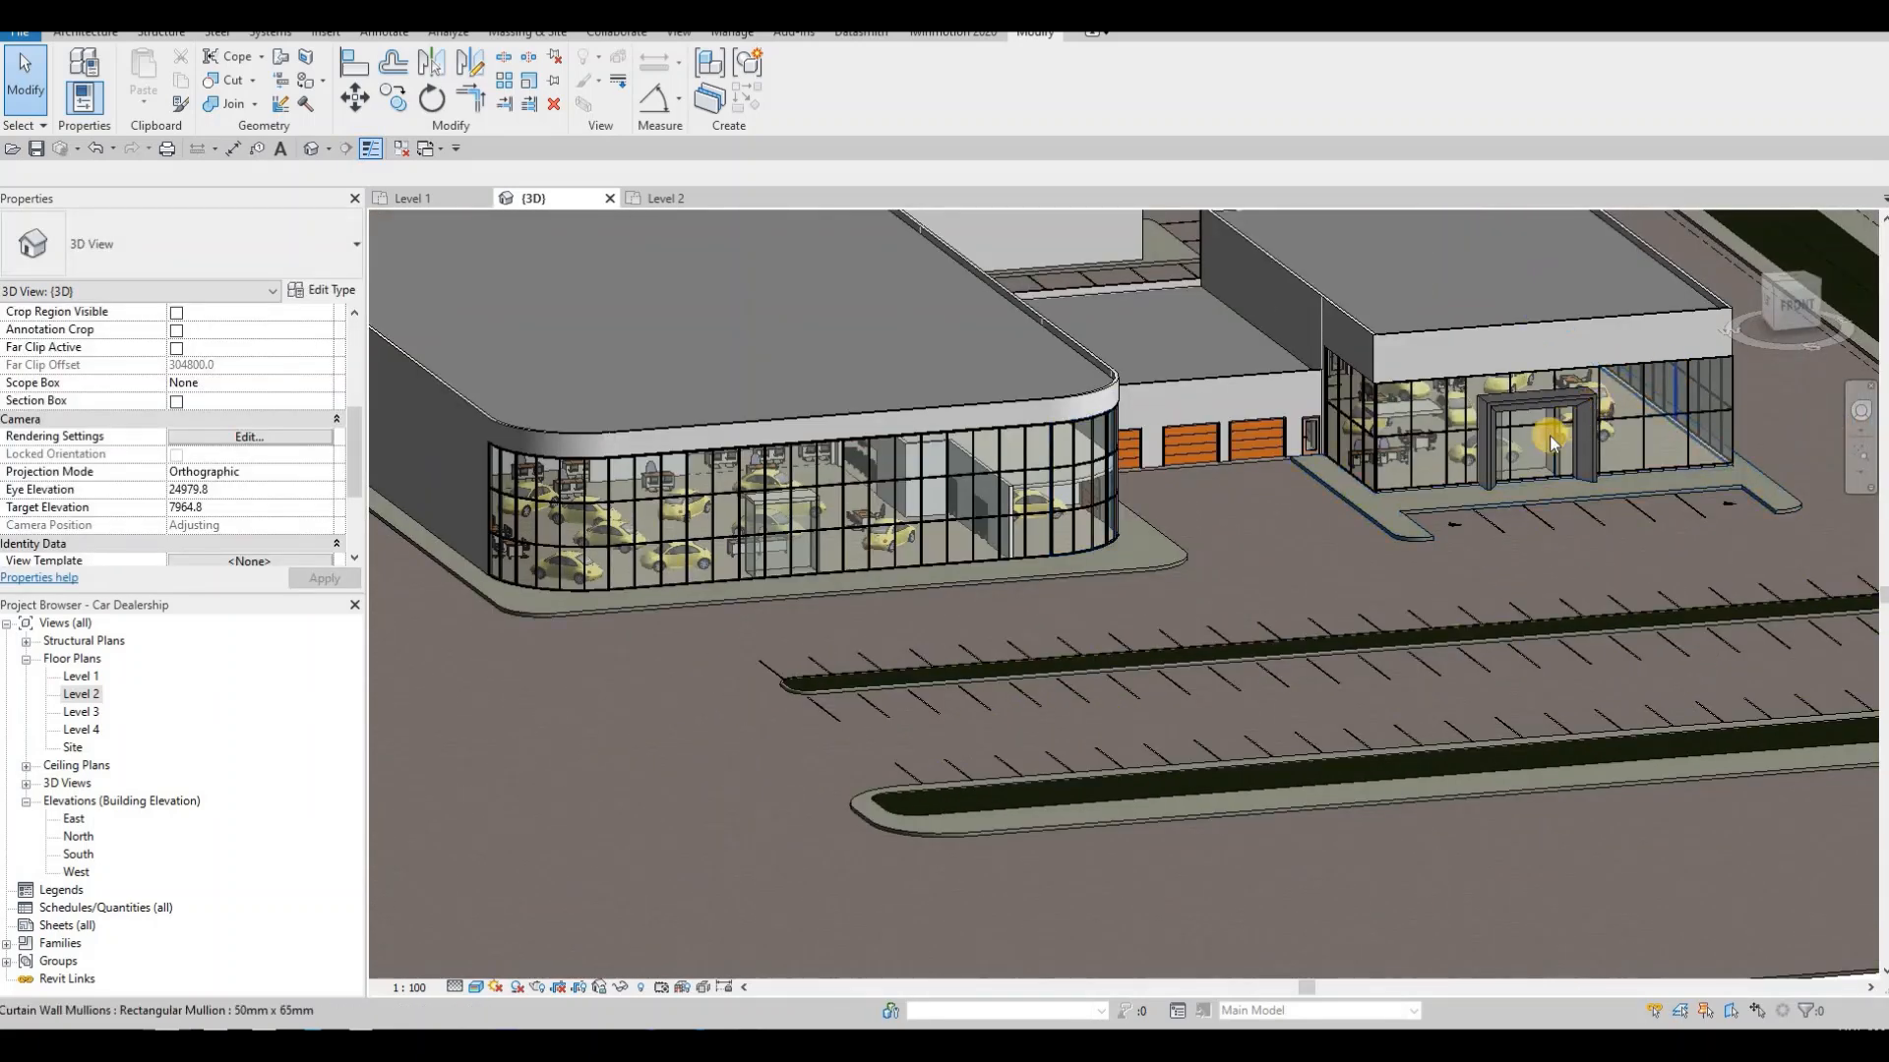
{"action": "scroll", "coordinate": [1614, 405], "scroll_direction": "up", "scroll_amount": 3}
{"action": "scroll", "coordinate": [1446, 480], "scroll_direction": "down", "scroll_amount": 3}
{"action": "middle_click_drag", "start_coordinate": [996, 498], "coordinate": [889, 502], "text": "shift"}
{"action": "scroll", "coordinate": [824, 534], "scroll_direction": "up", "scroll_amount": 4}
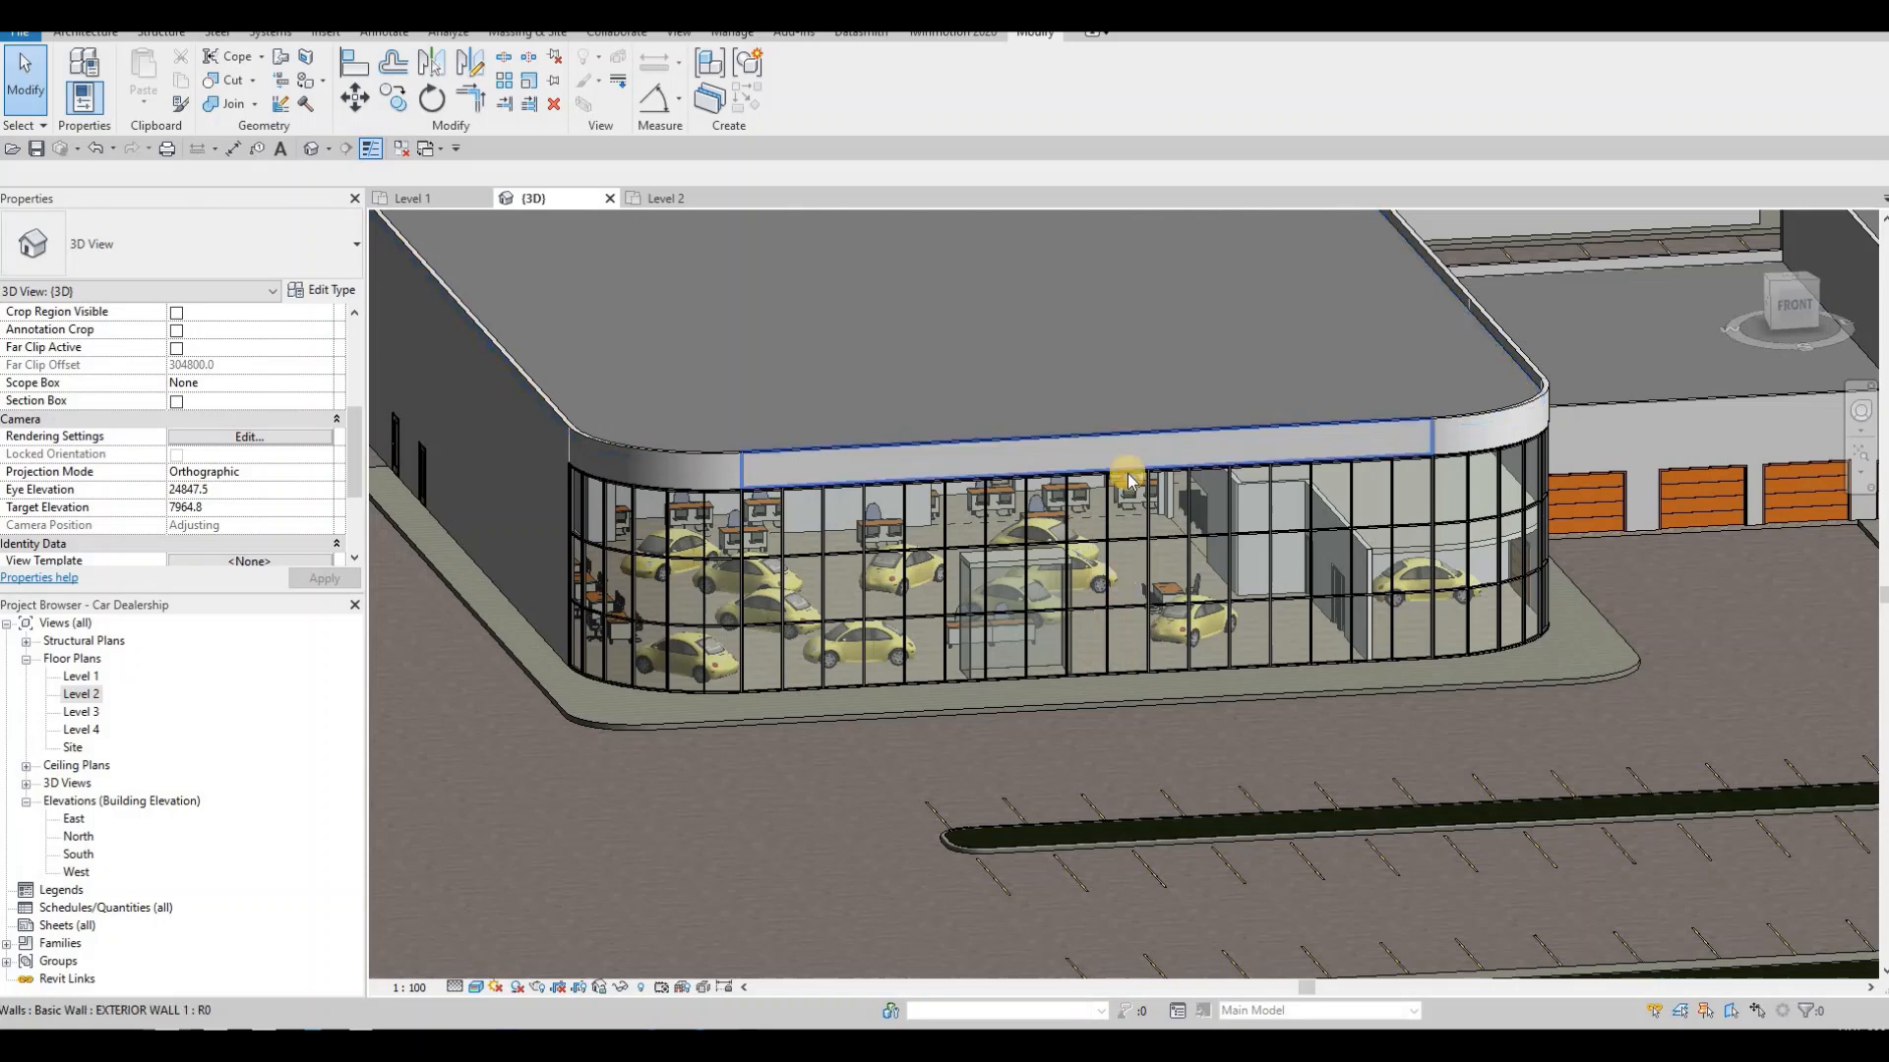
{"action": "middle_click_drag", "start_coordinate": [1015, 616], "coordinate": [853, 531]}
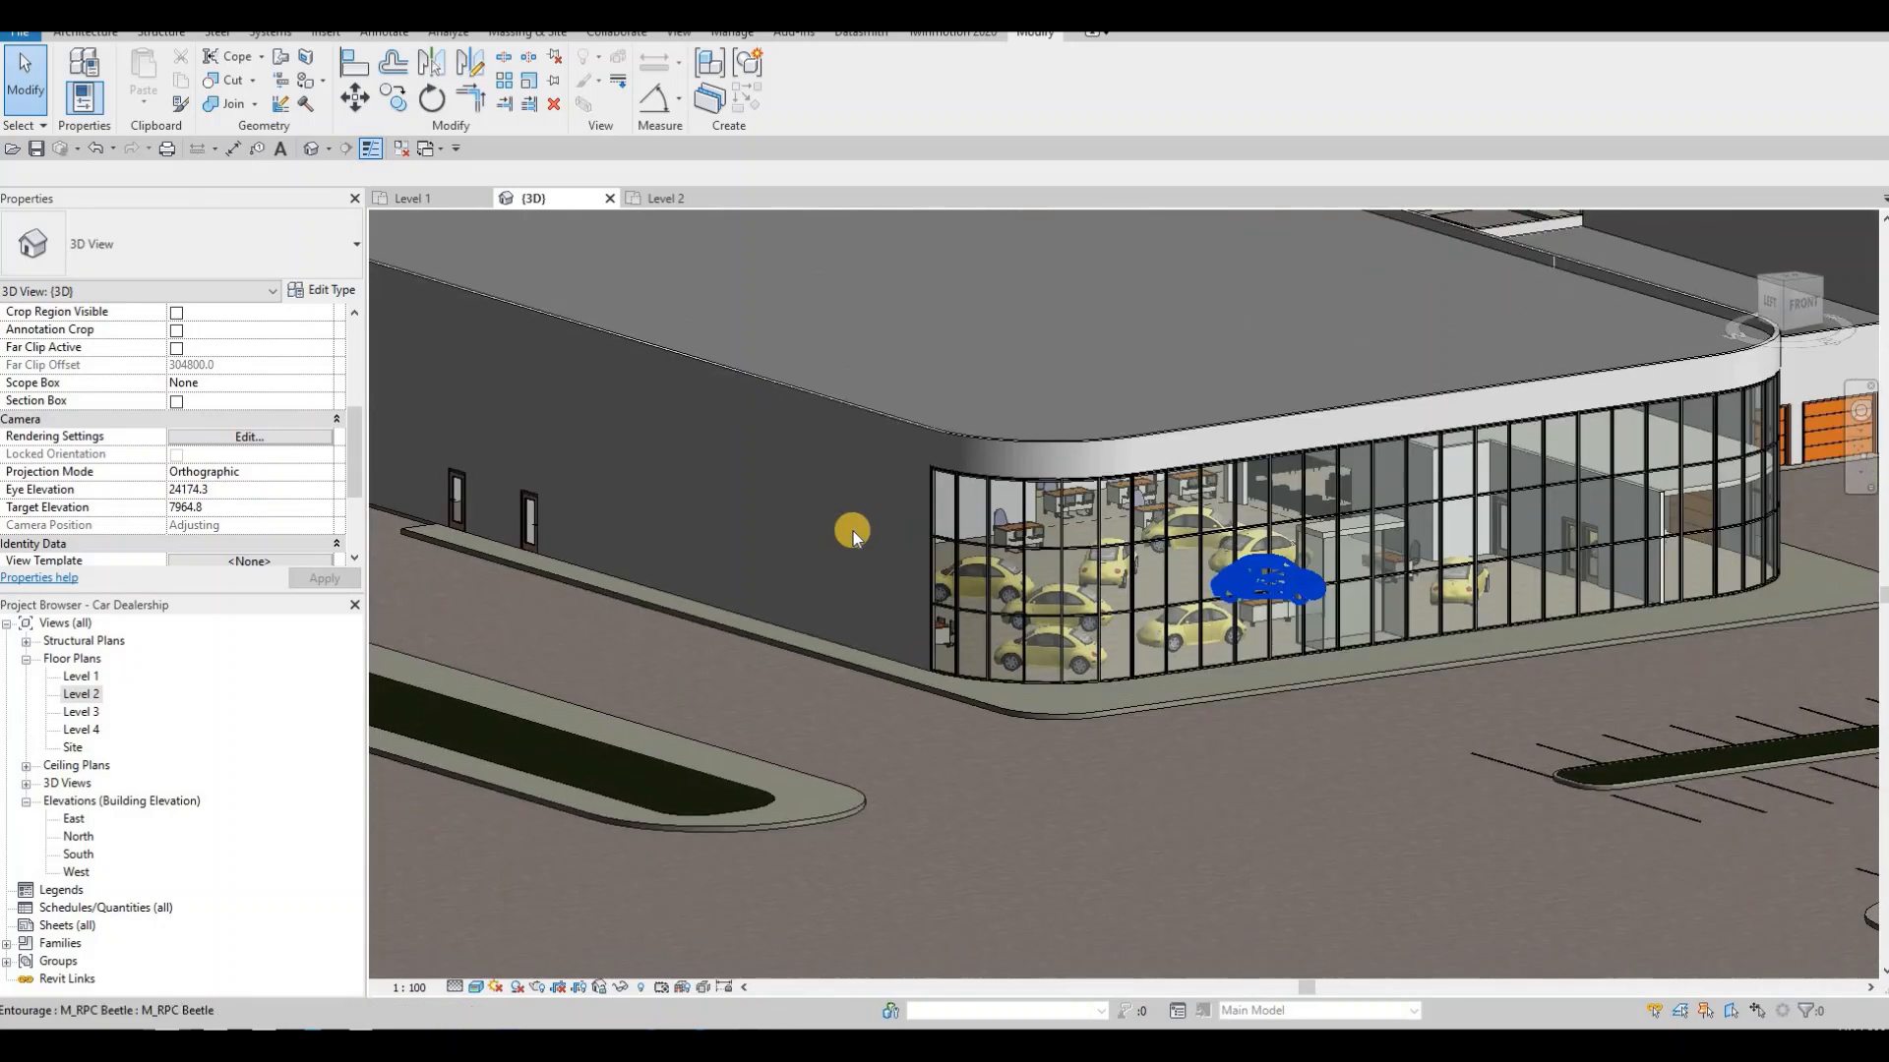
- In the Level 1 floor plan, split the showroom's west exterior wall at the lower face of Washroom 3's partition
{"action": "left_click", "coordinate": [852, 532]}
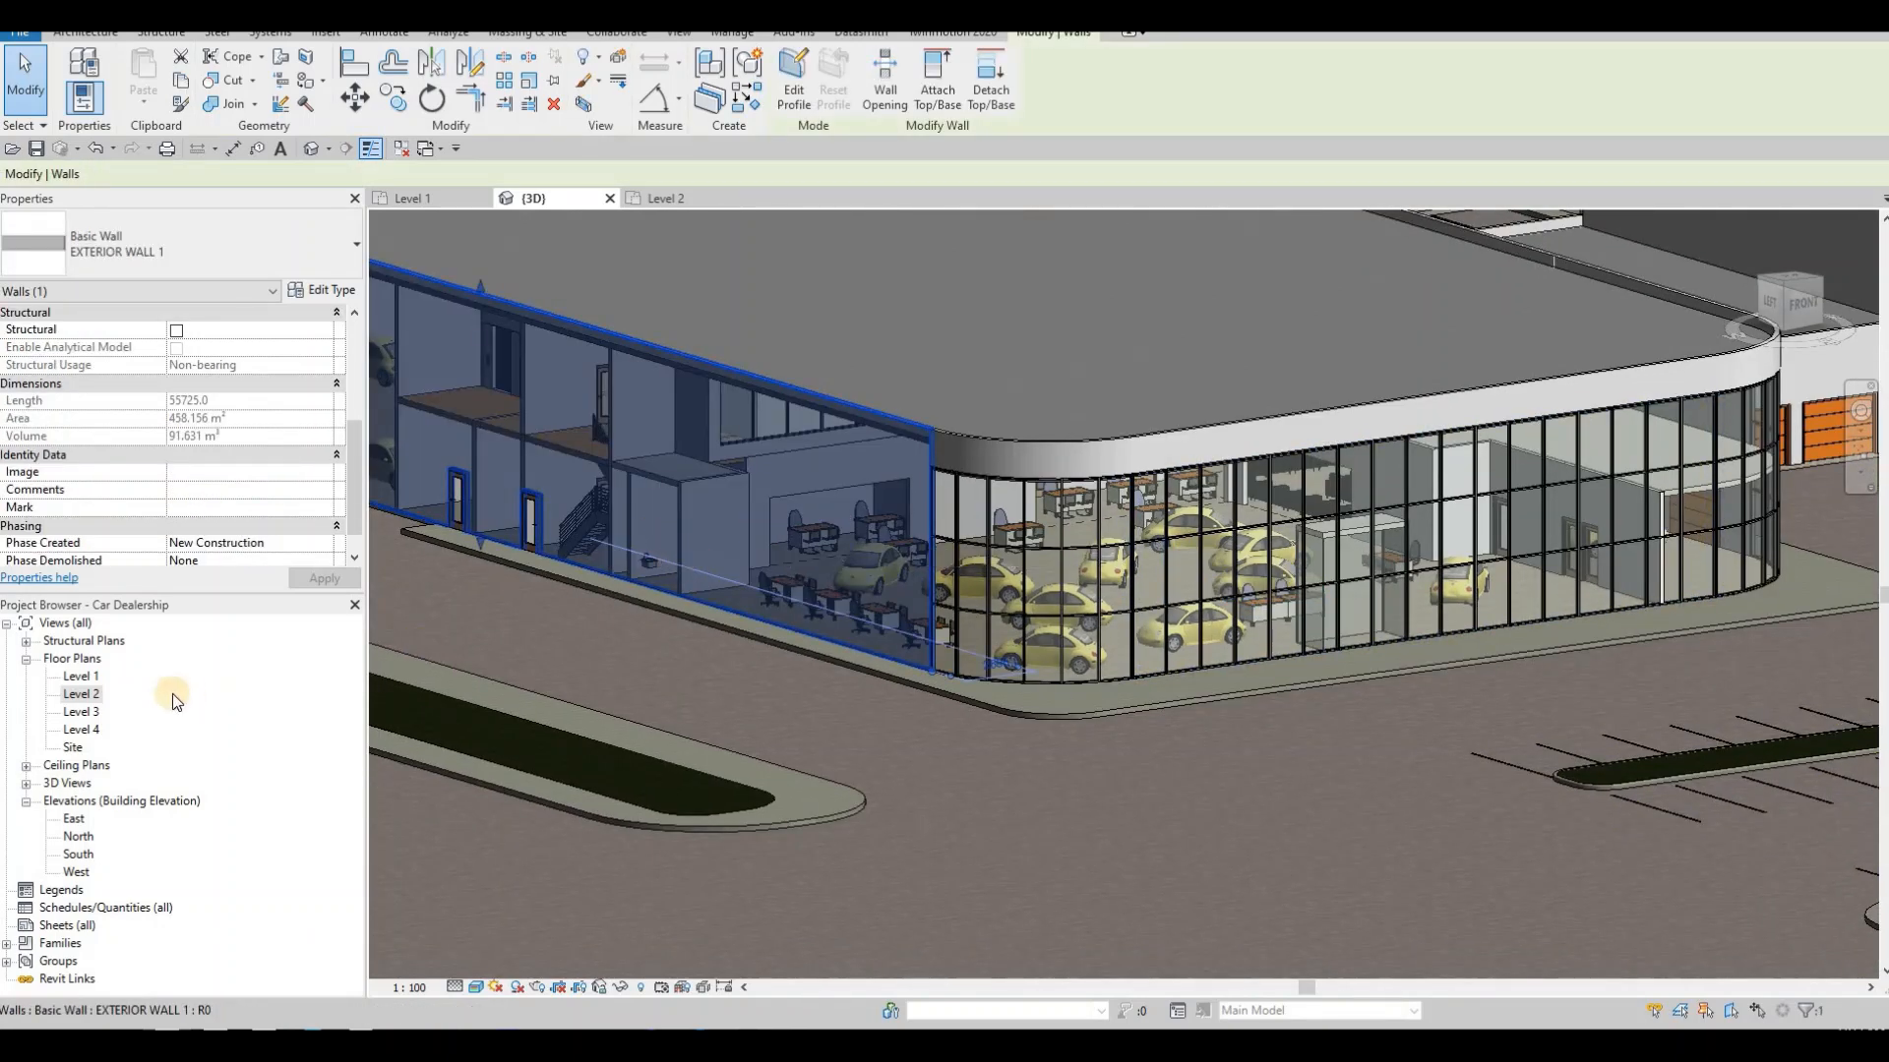
{"action": "double_click", "coordinate": [83, 677]}
{"action": "scroll", "coordinate": [742, 462], "scroll_direction": "up", "scroll_amount": 2}
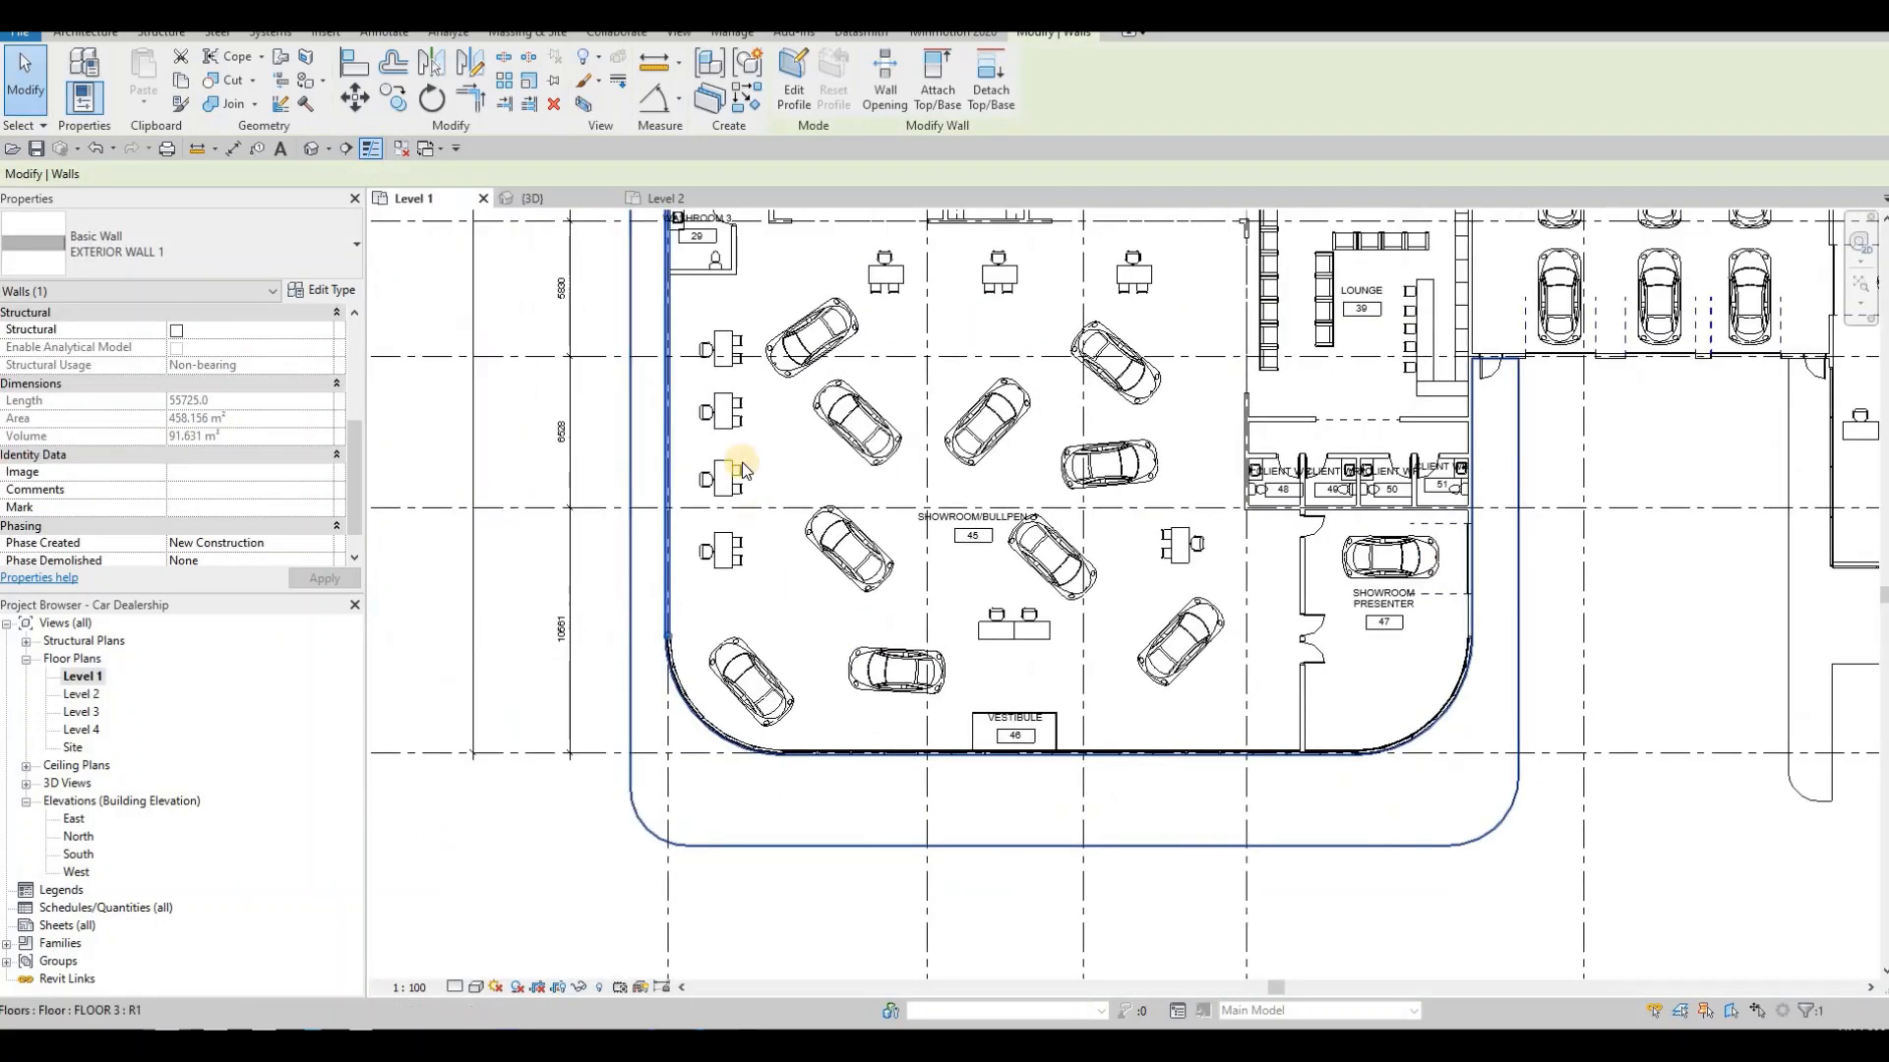
{"action": "scroll", "coordinate": [742, 463], "scroll_direction": "down", "scroll_amount": 1}
{"action": "scroll", "coordinate": [764, 443], "scroll_direction": "up", "scroll_amount": 3}
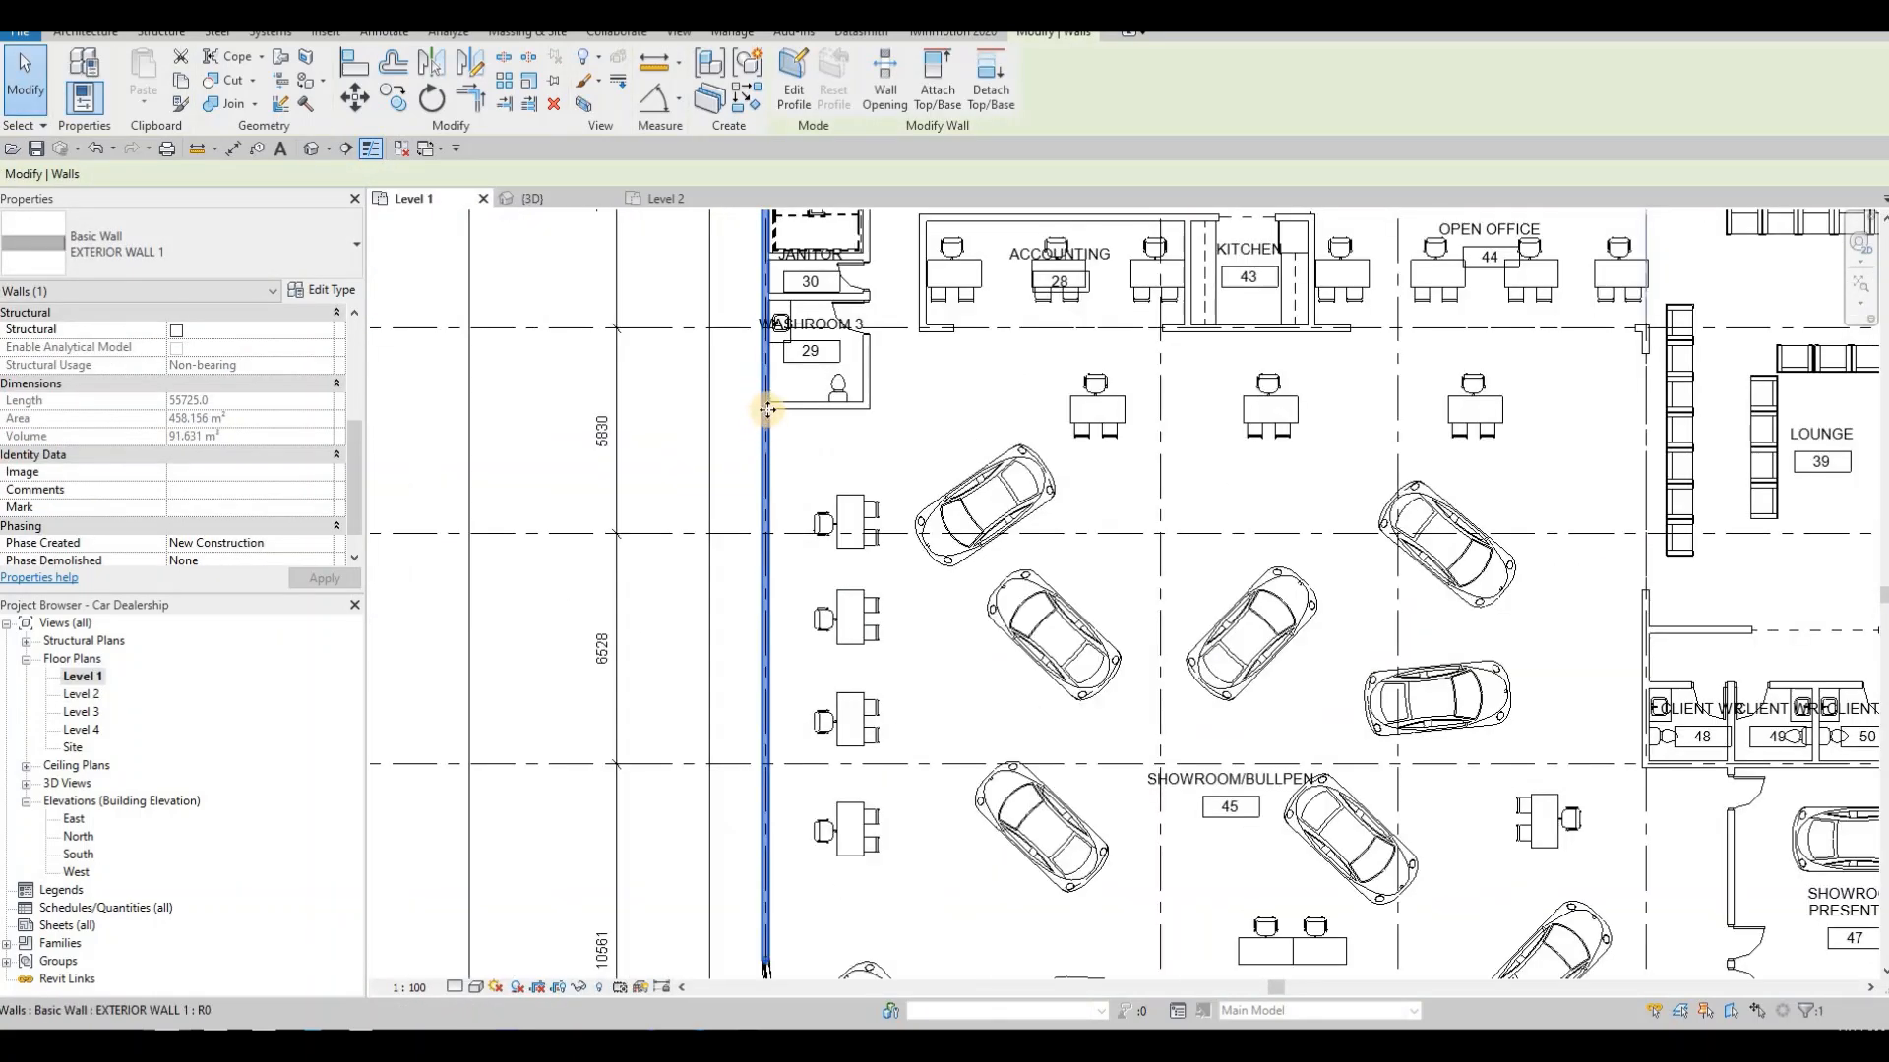
{"action": "scroll", "coordinate": [775, 405], "scroll_direction": "up", "scroll_amount": 4}
{"action": "key", "text": "Escape"}
{"action": "key", "text": "Escape"}
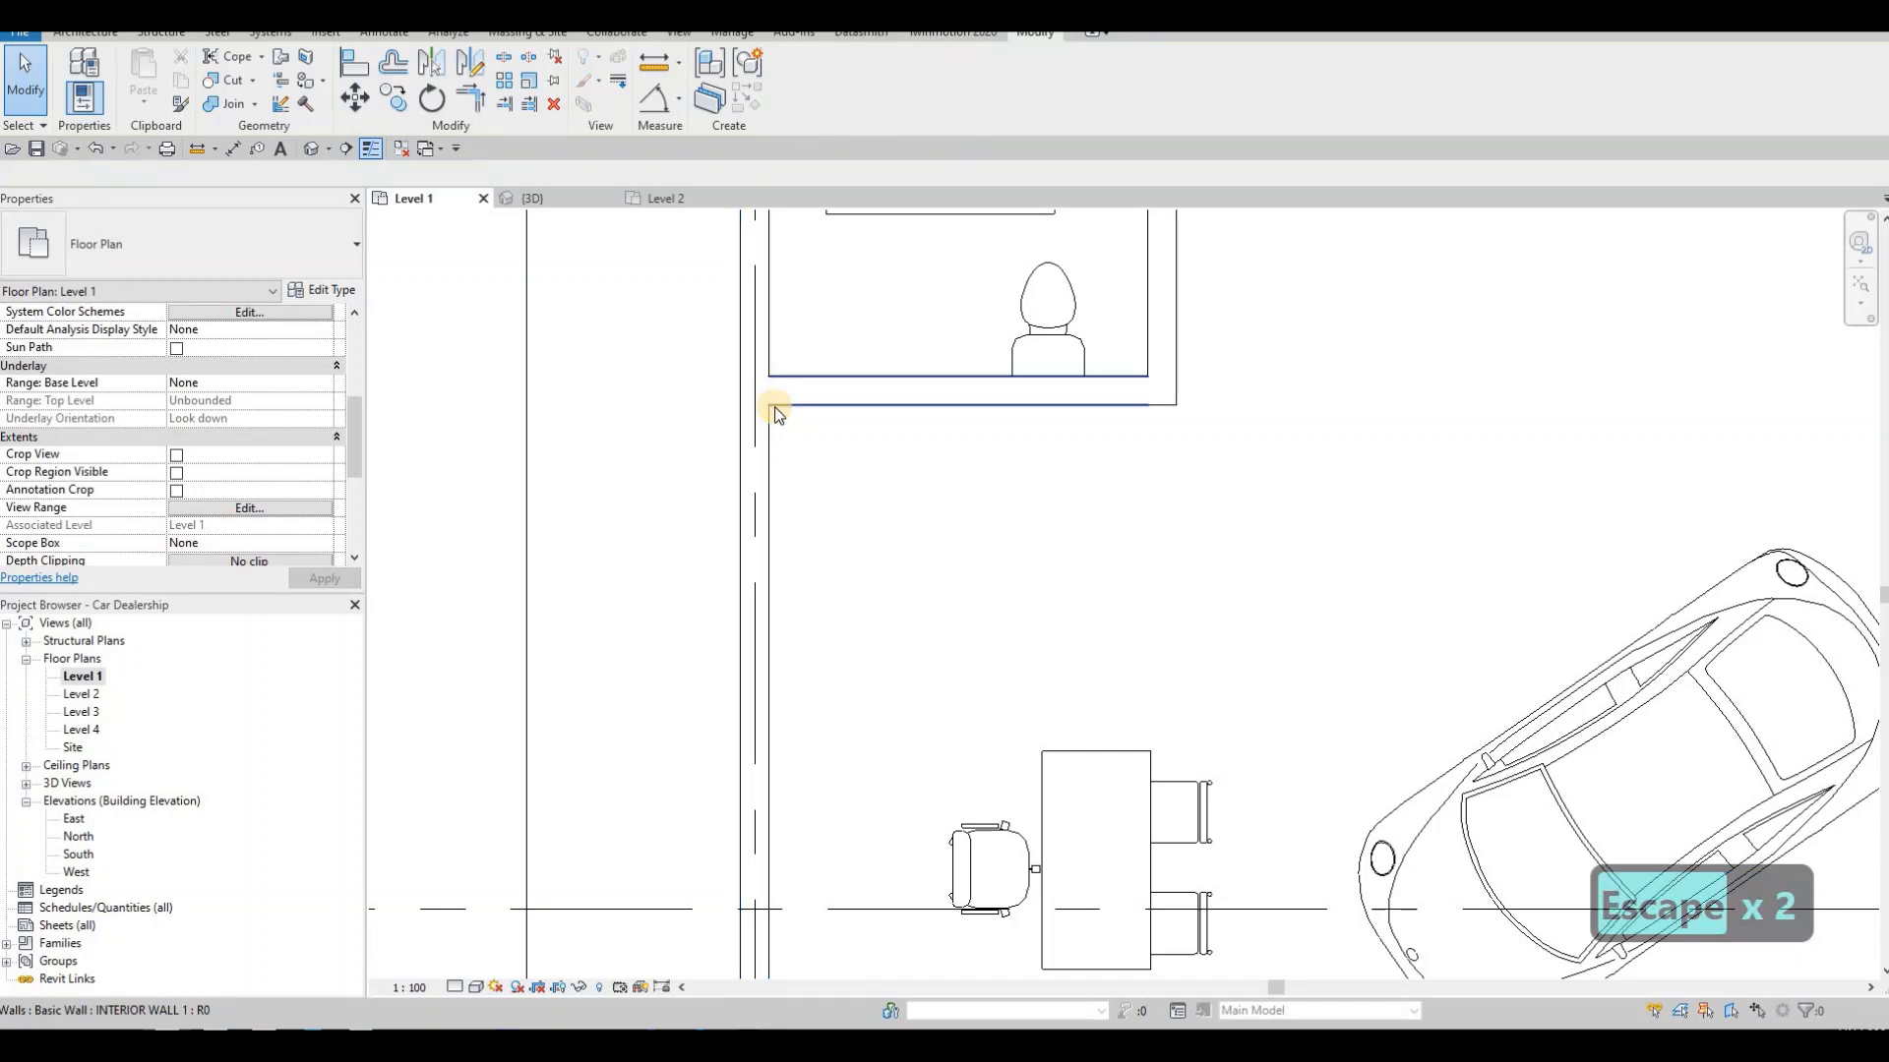
{"action": "key", "text": "s"}
{"action": "key", "text": "l"}
{"action": "scroll", "coordinate": [765, 404], "scroll_direction": "up", "scroll_amount": 3}
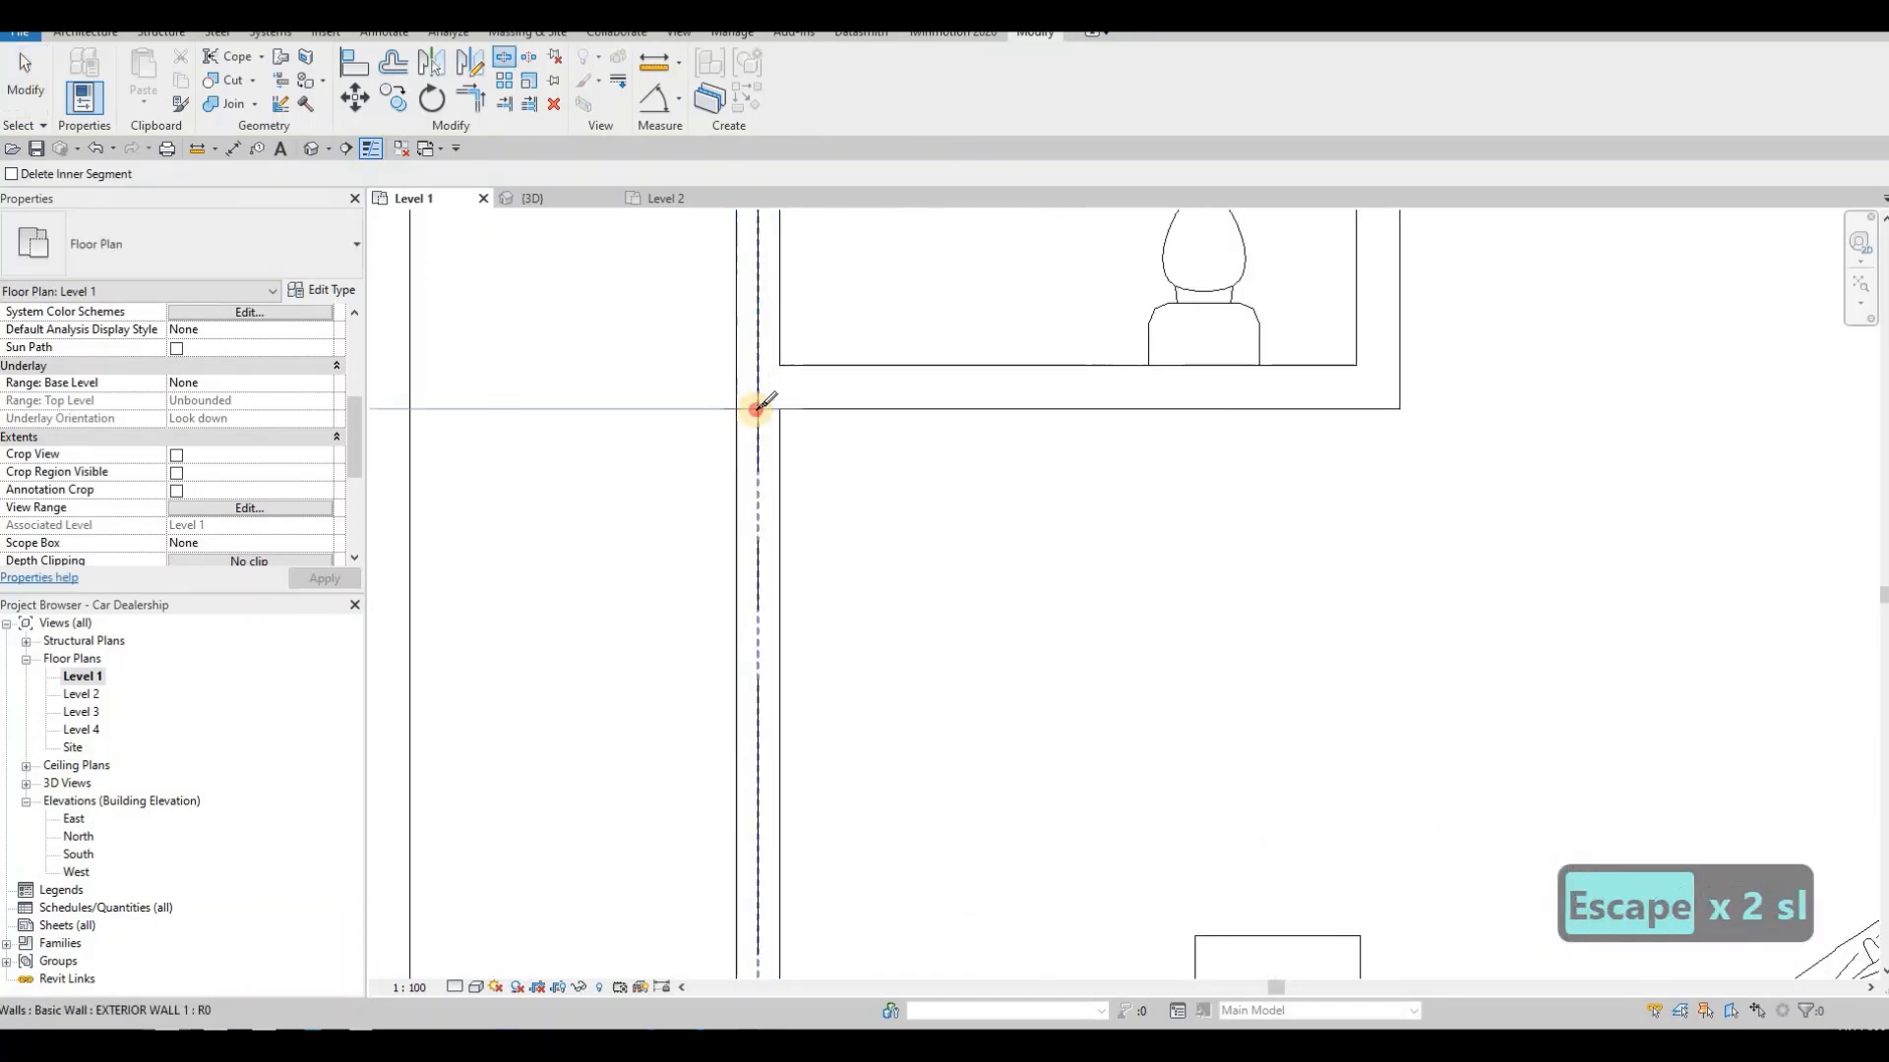
{"action": "left_click", "coordinate": [745, 469]}
{"action": "key", "text": "Escape"}
{"action": "key", "text": "Escape"}
- Set the top offset of the split-off wall segment beside the showroom to -700
{"action": "left_click", "coordinate": [746, 469]}
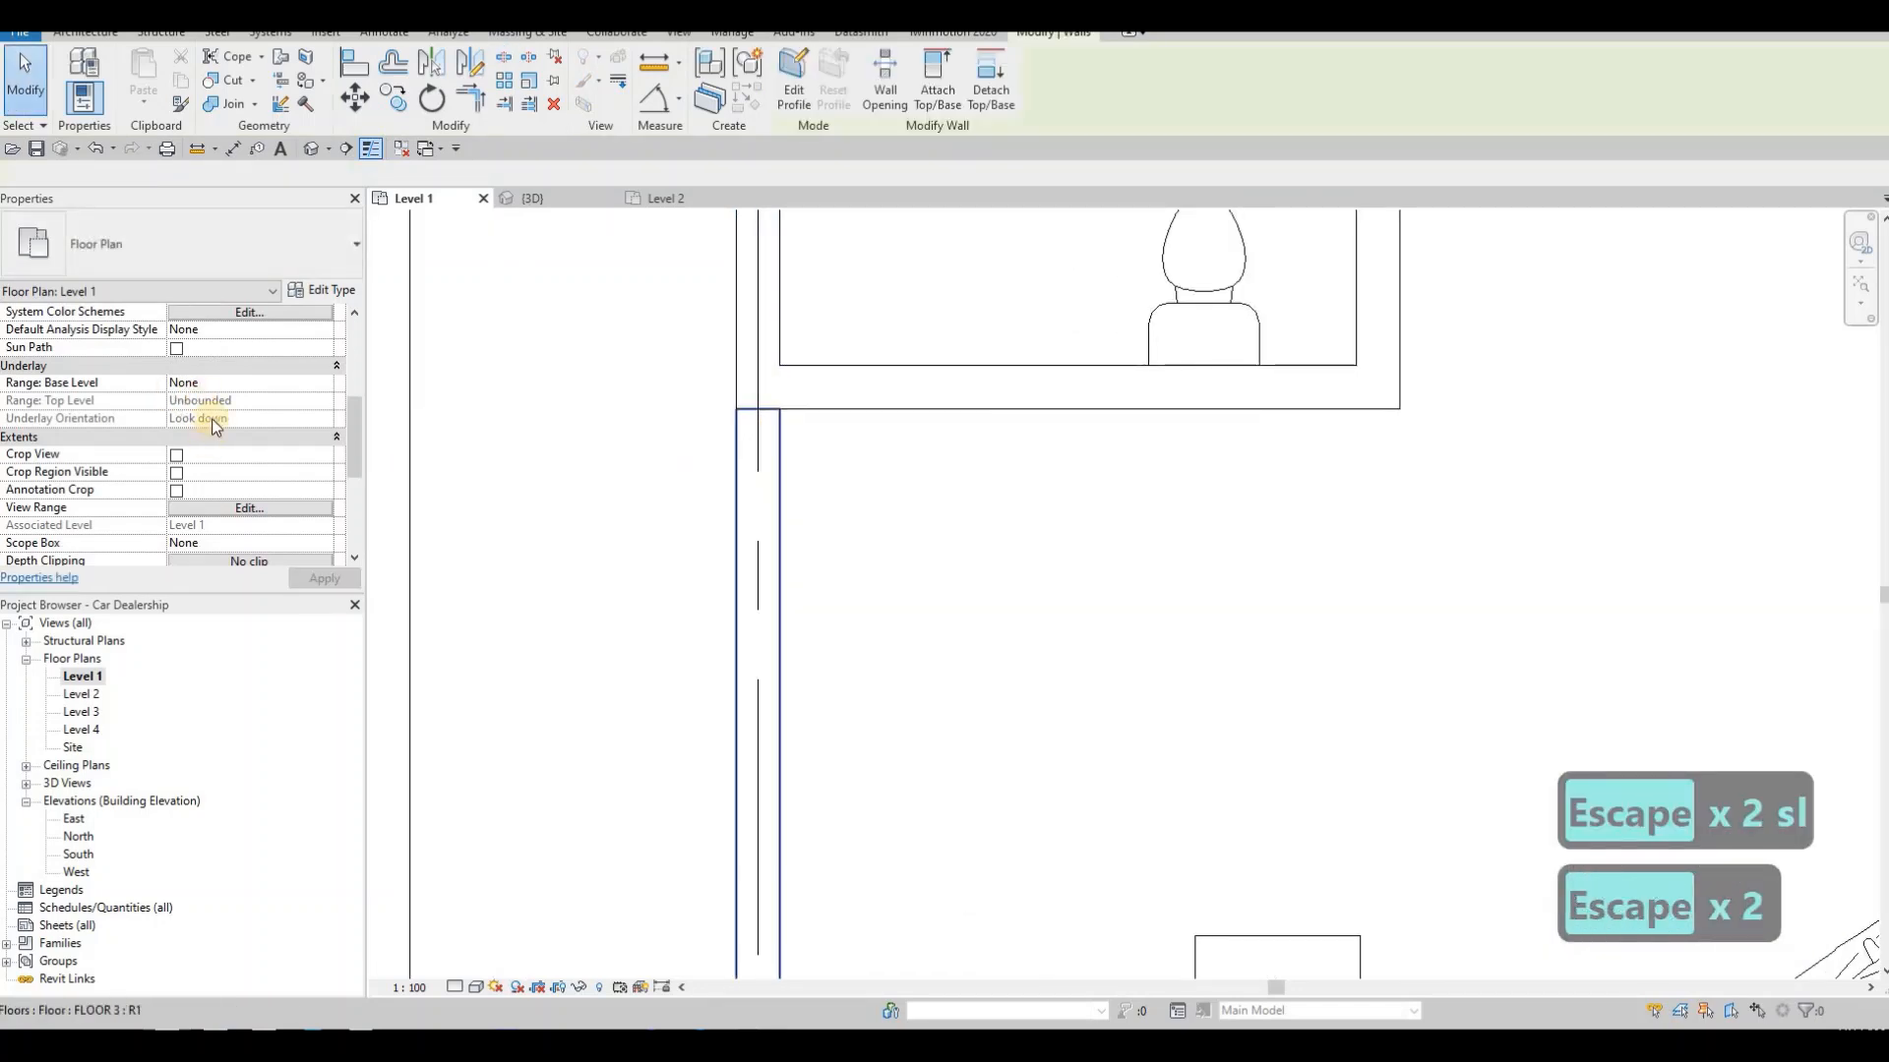
{"action": "scroll", "coordinate": [226, 433], "scroll_direction": "down", "scroll_amount": 1}
{"action": "scroll", "coordinate": [225, 445], "scroll_direction": "up", "scroll_amount": 5}
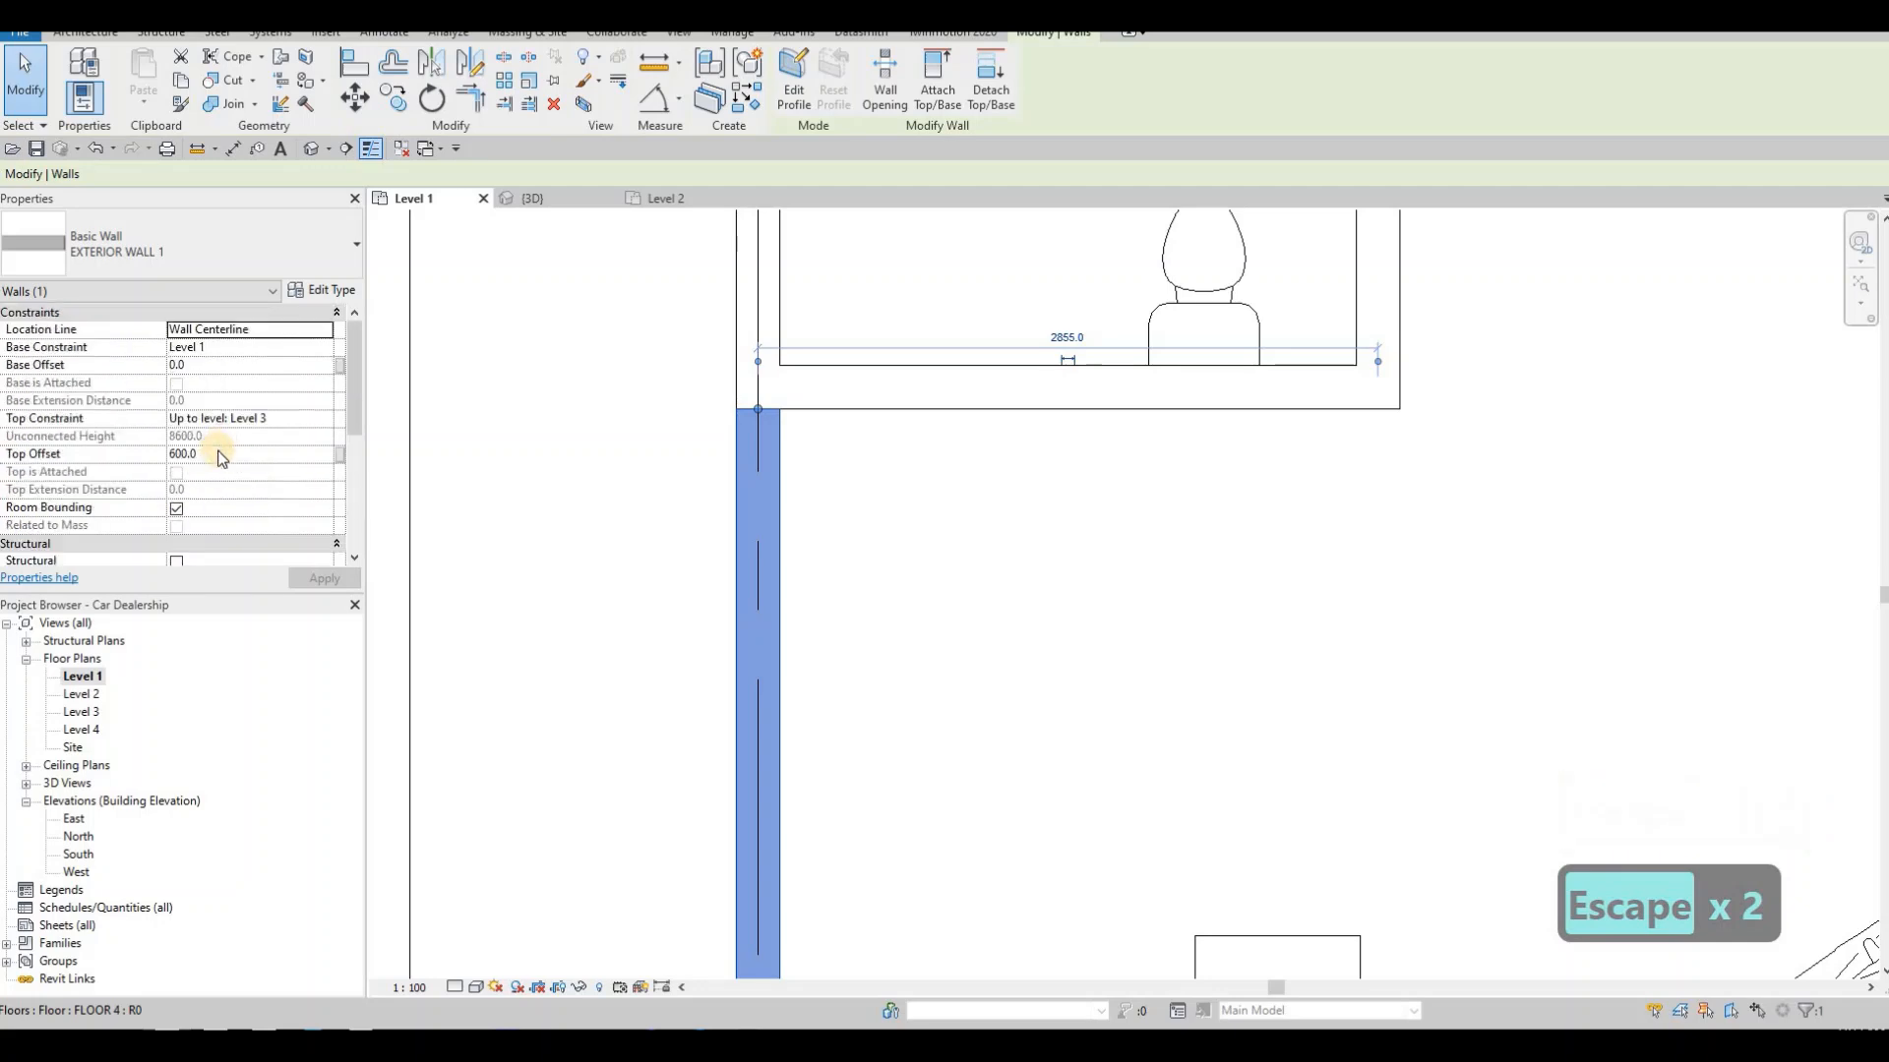
{"action": "left_click", "coordinate": [216, 452]}
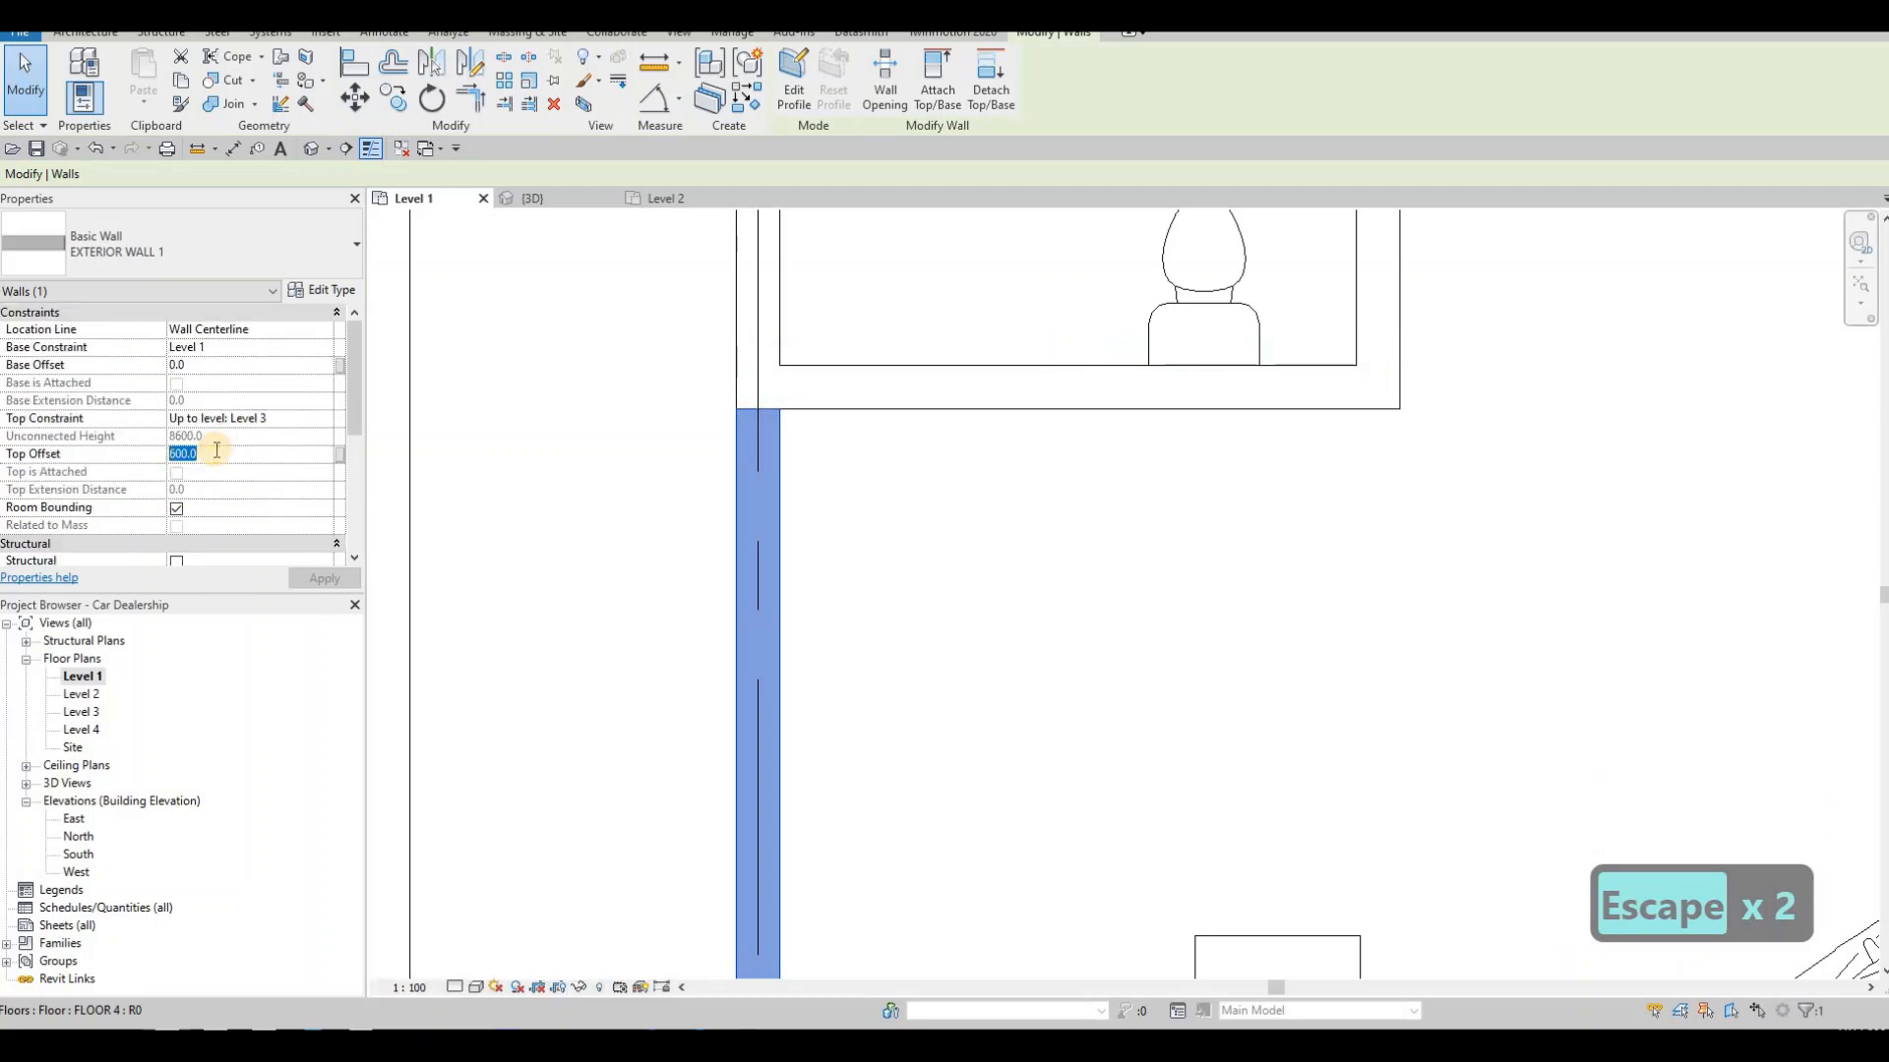
{"action": "type", "text": "-700"}
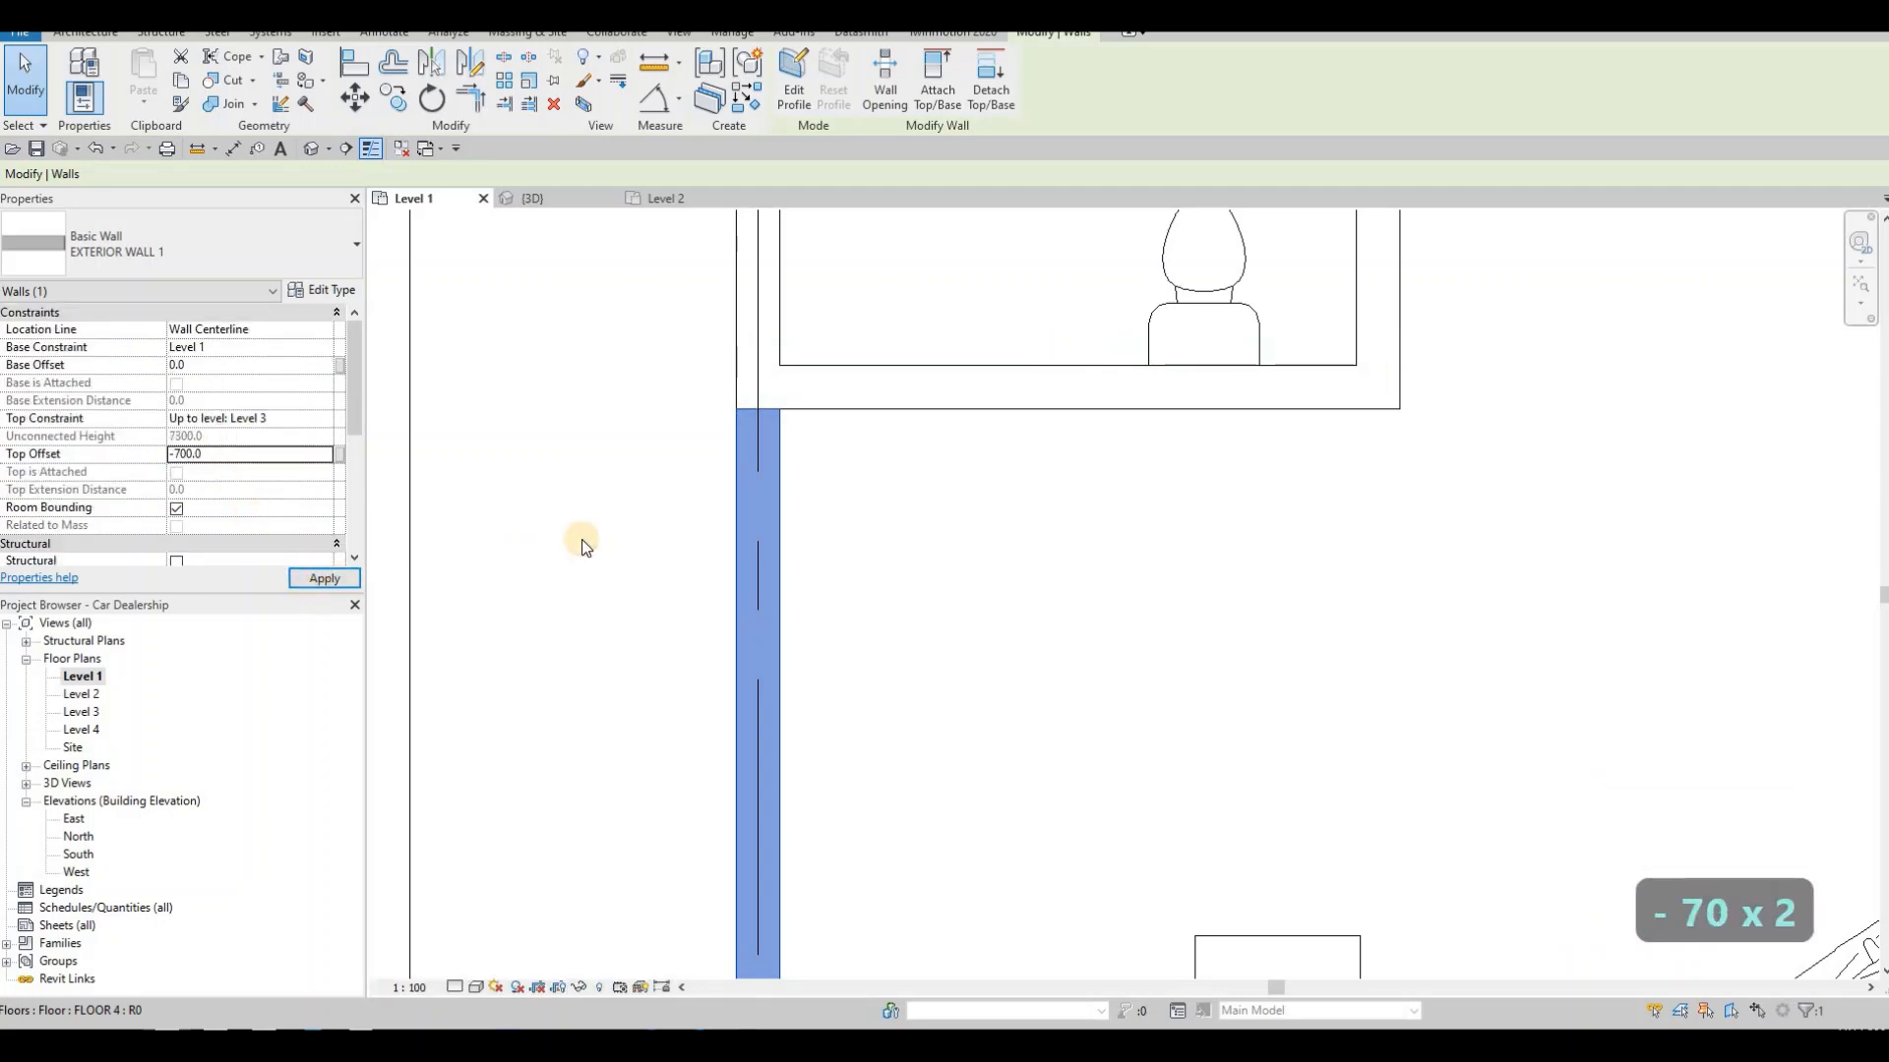
{"action": "key", "text": "Escape"}
{"action": "key", "text": "Escape"}
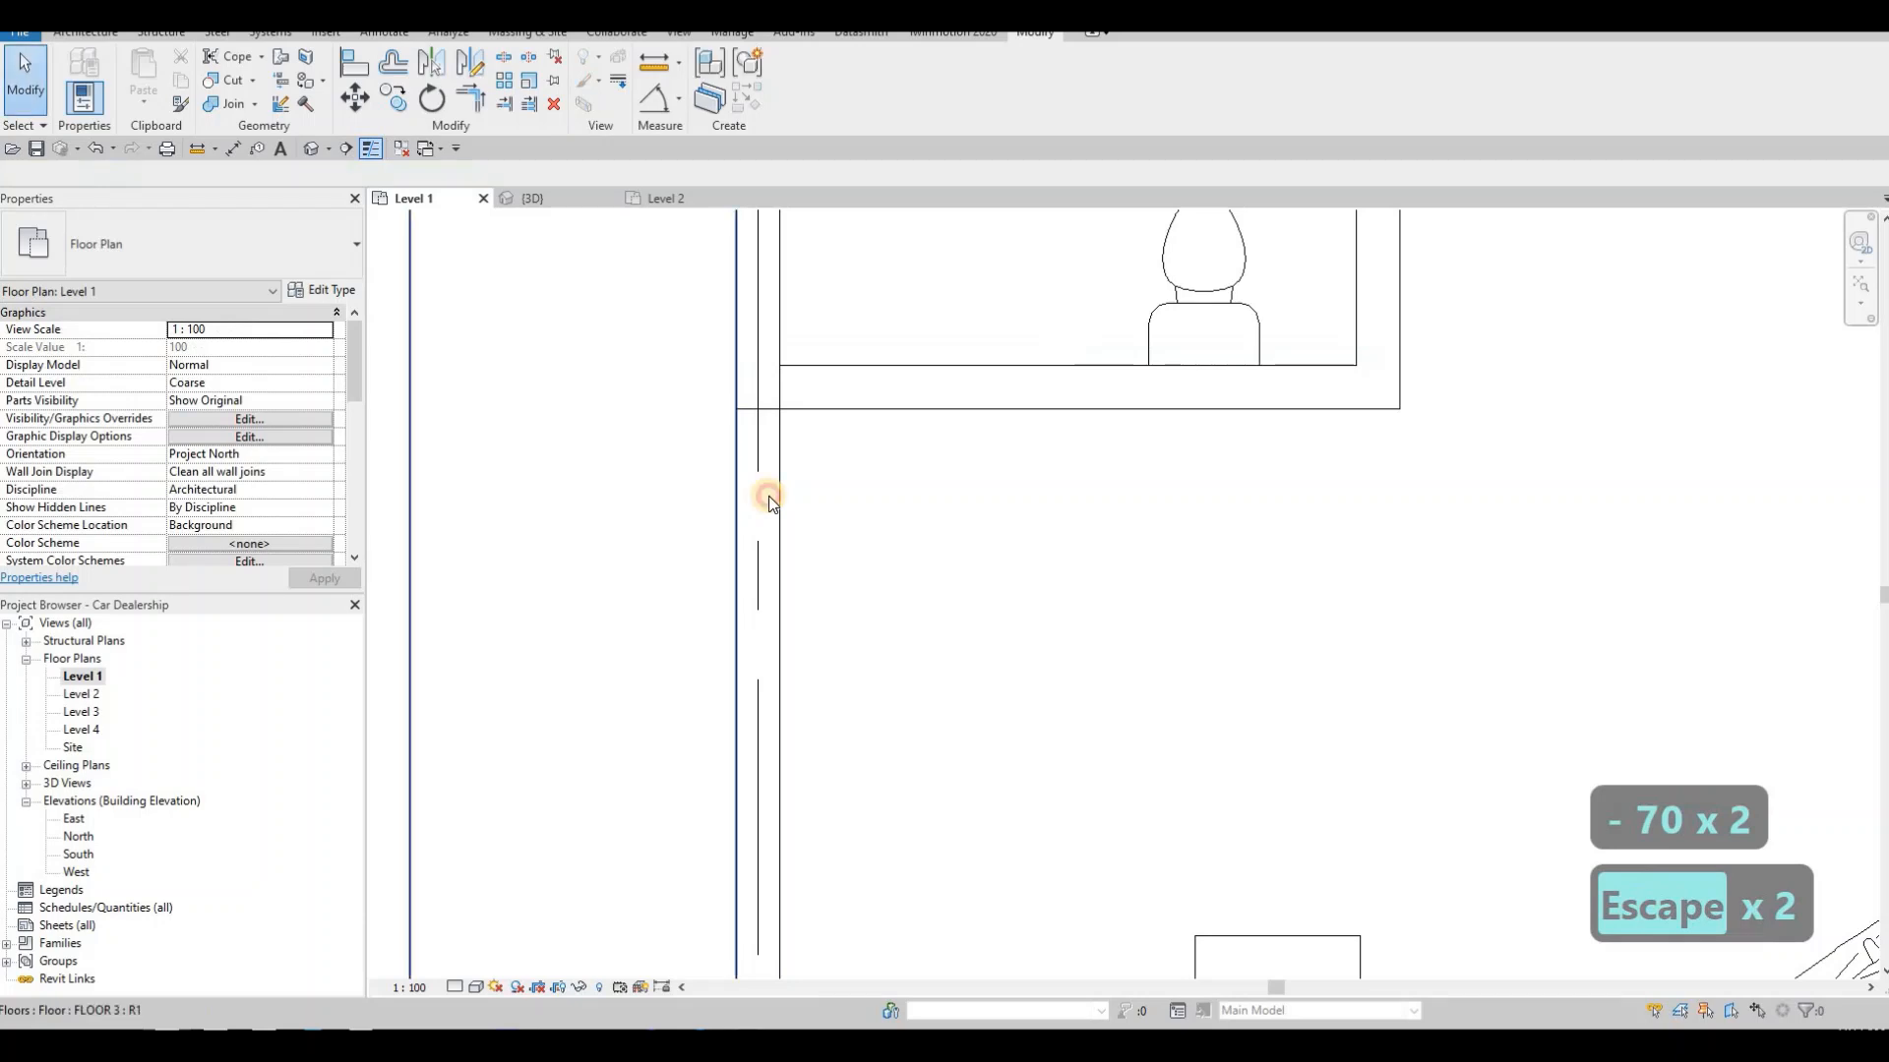
- Copy the shortened west wall segment onto itself in exactly the same position
{"action": "left_click", "coordinate": [769, 501]}
{"action": "key", "text": "c"}
{"action": "key", "text": "o"}
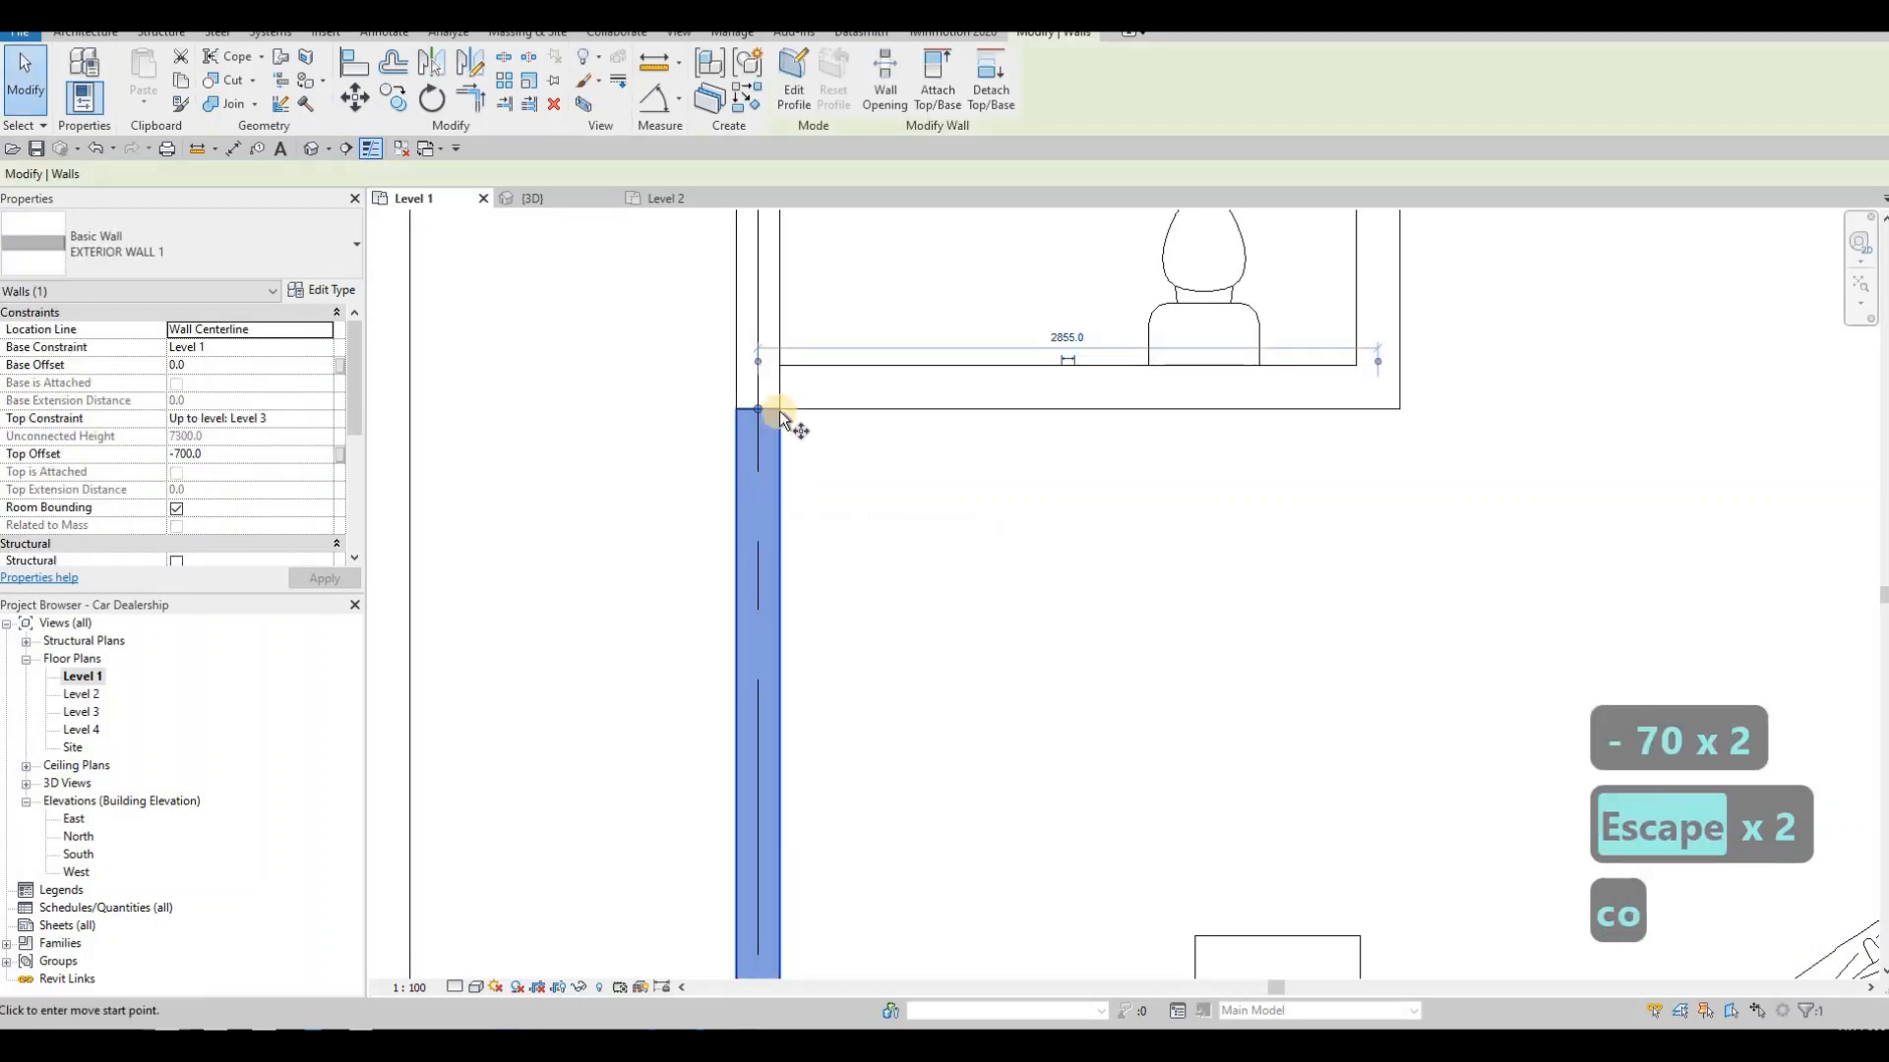
{"action": "left_click", "coordinate": [782, 409]}
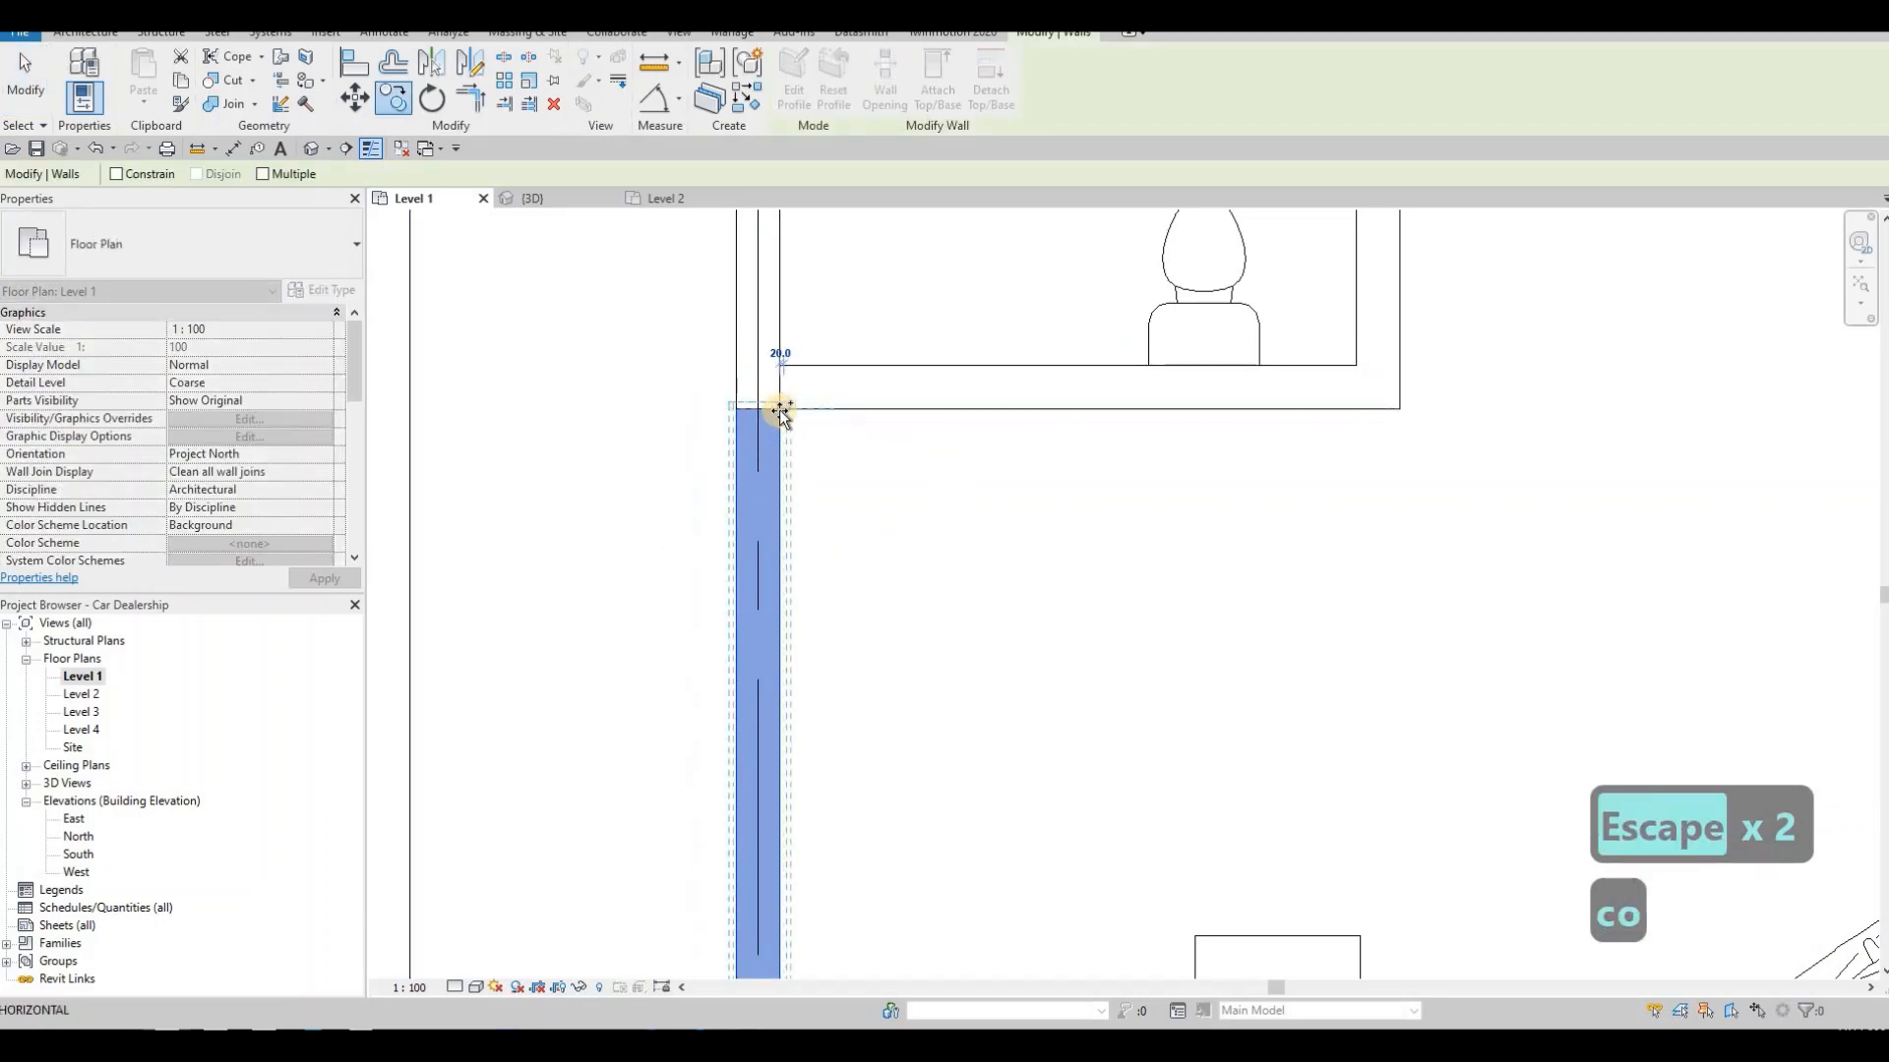
{"action": "key", "text": "Tab"}
{"action": "left_click", "coordinate": [780, 410]}
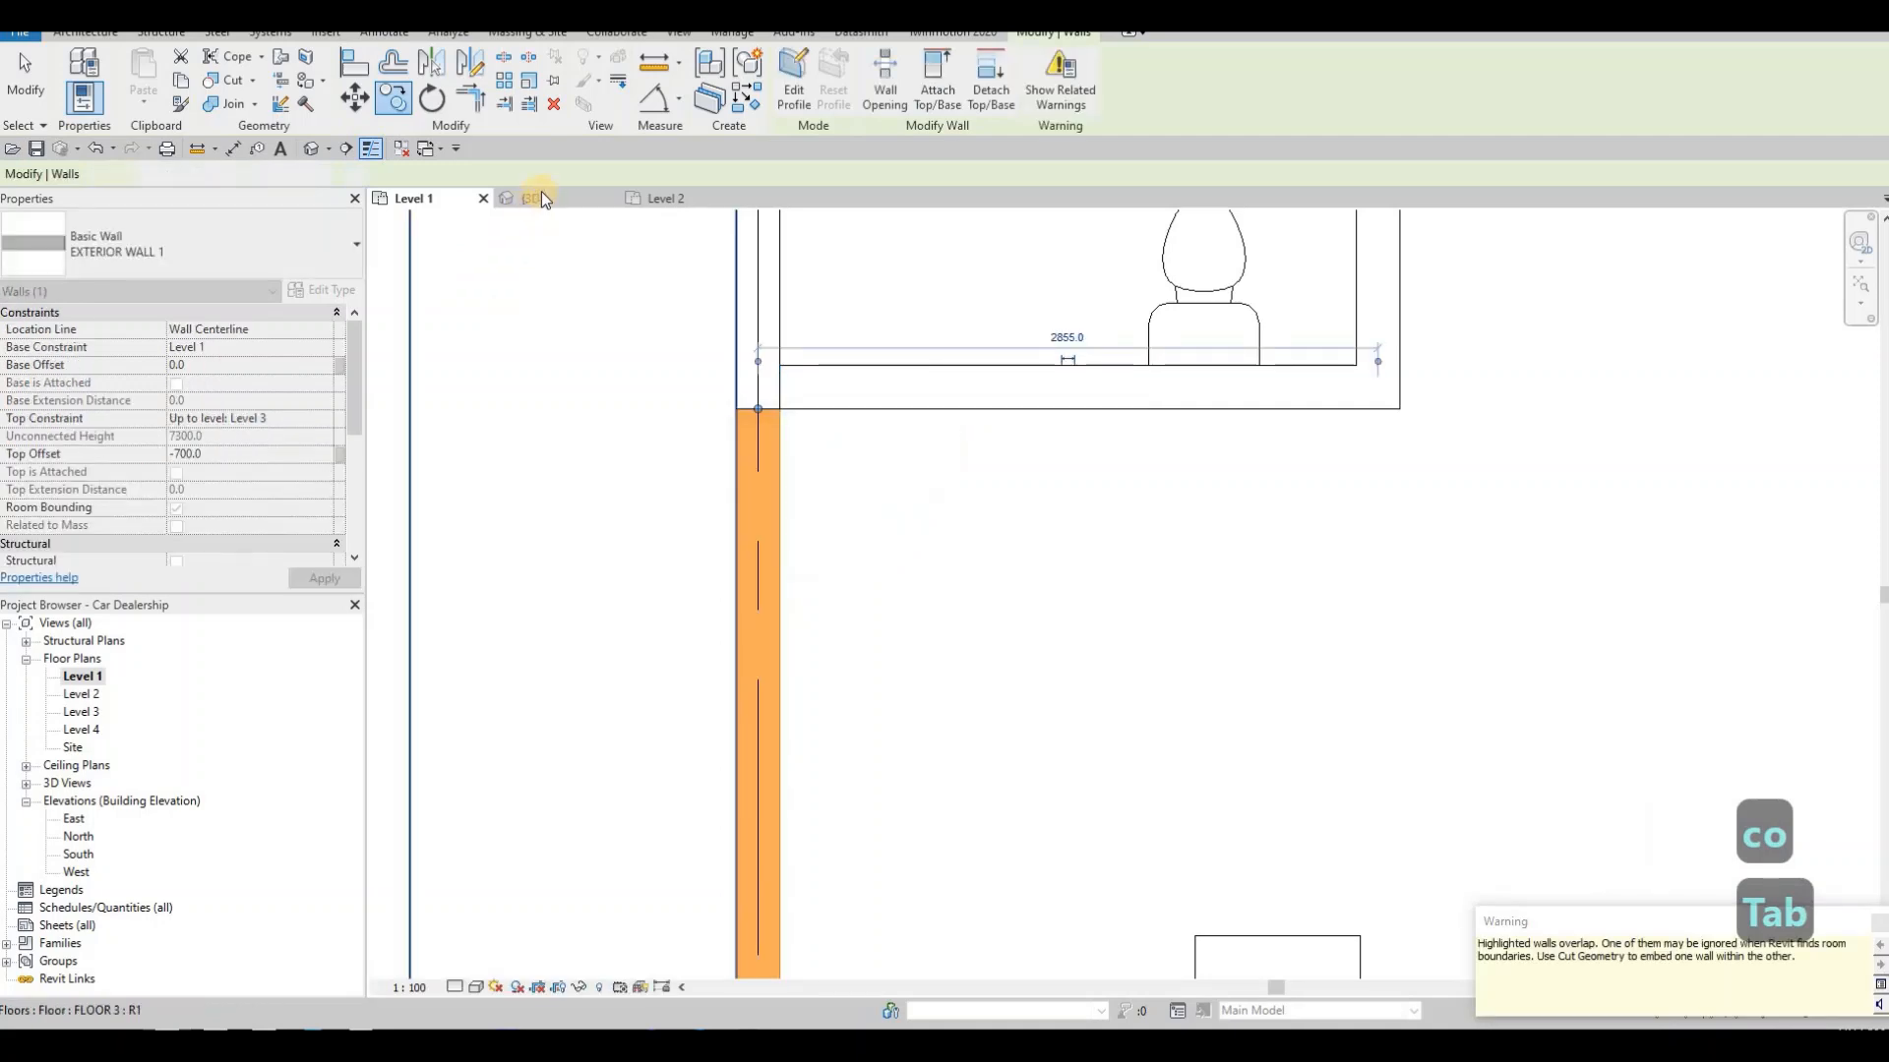
{"action": "key", "text": "Escape"}
{"action": "key", "text": "Escape"}
- In the 3D view, align the top of one of the overlapping side wall segments with the top of the curved corner band
{"action": "left_click", "coordinate": [541, 198]}
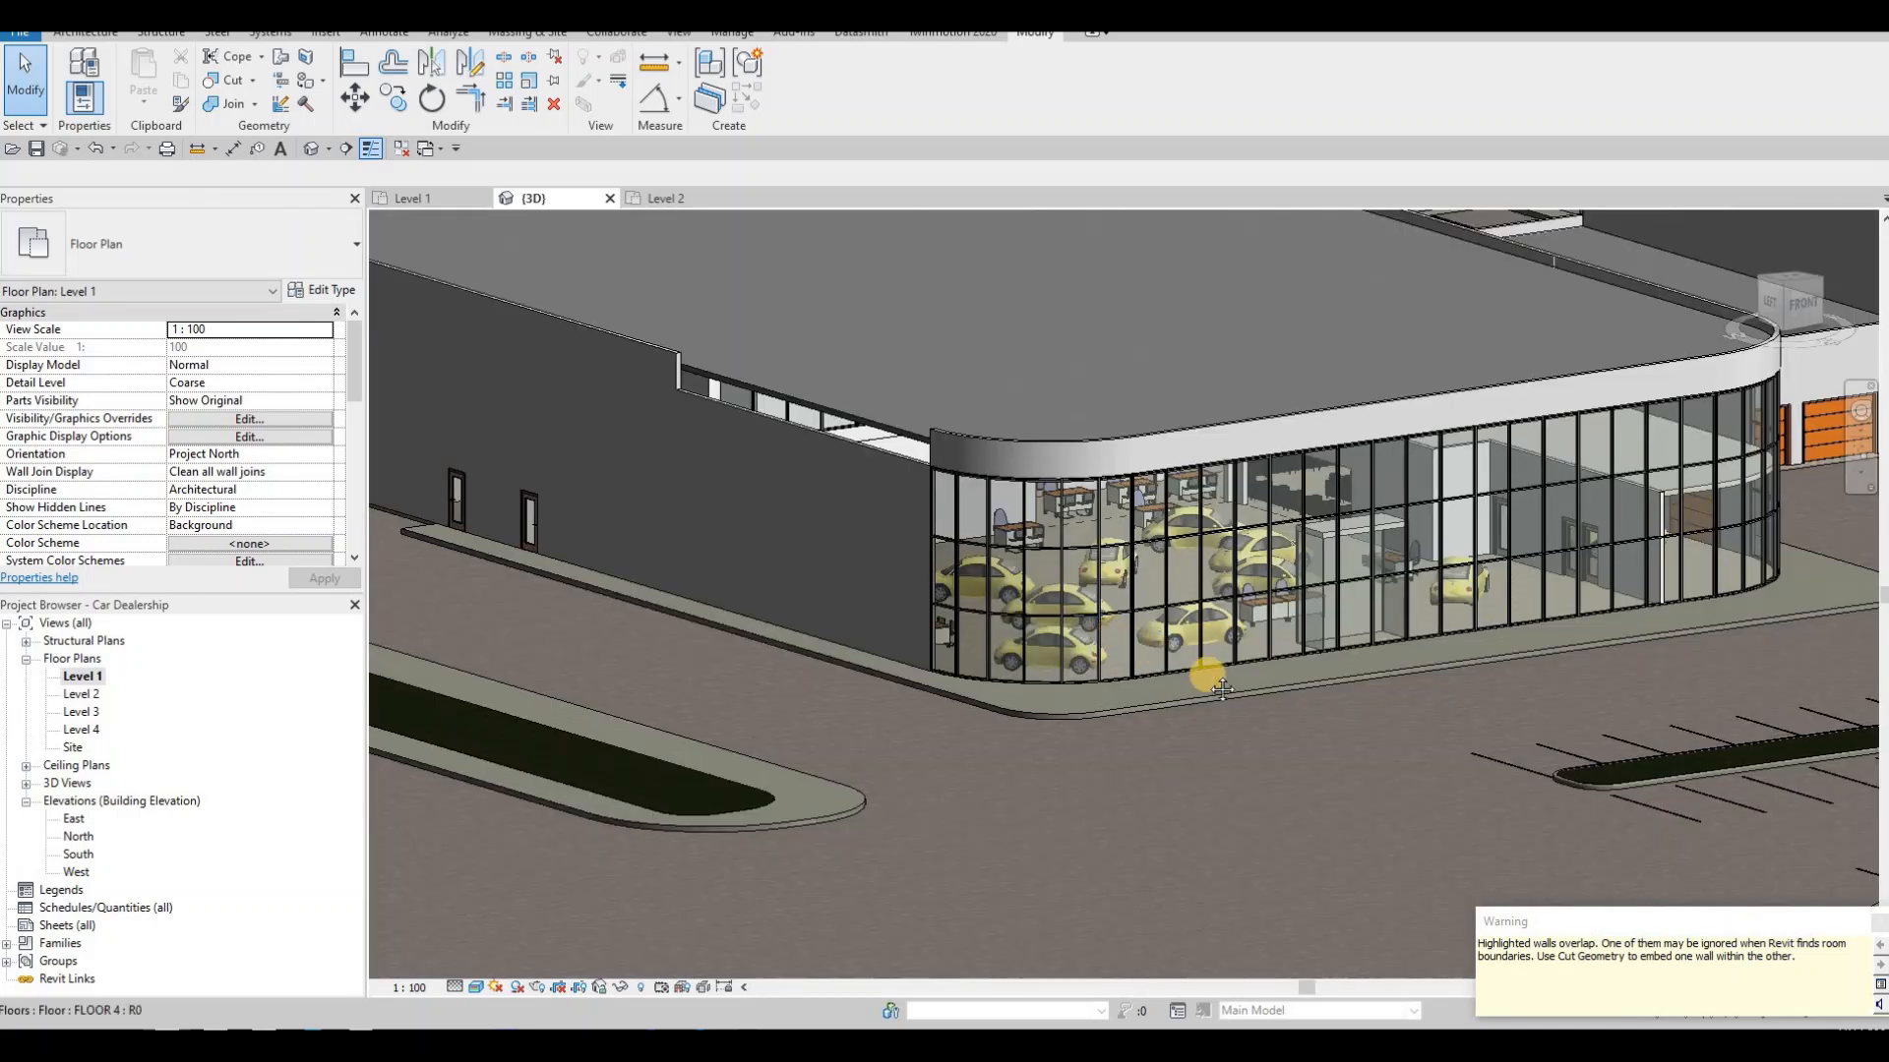
{"action": "scroll", "coordinate": [1039, 580], "scroll_direction": "up", "scroll_amount": 2}
{"action": "key", "text": "Escape"}
{"action": "key", "text": "Escape"}
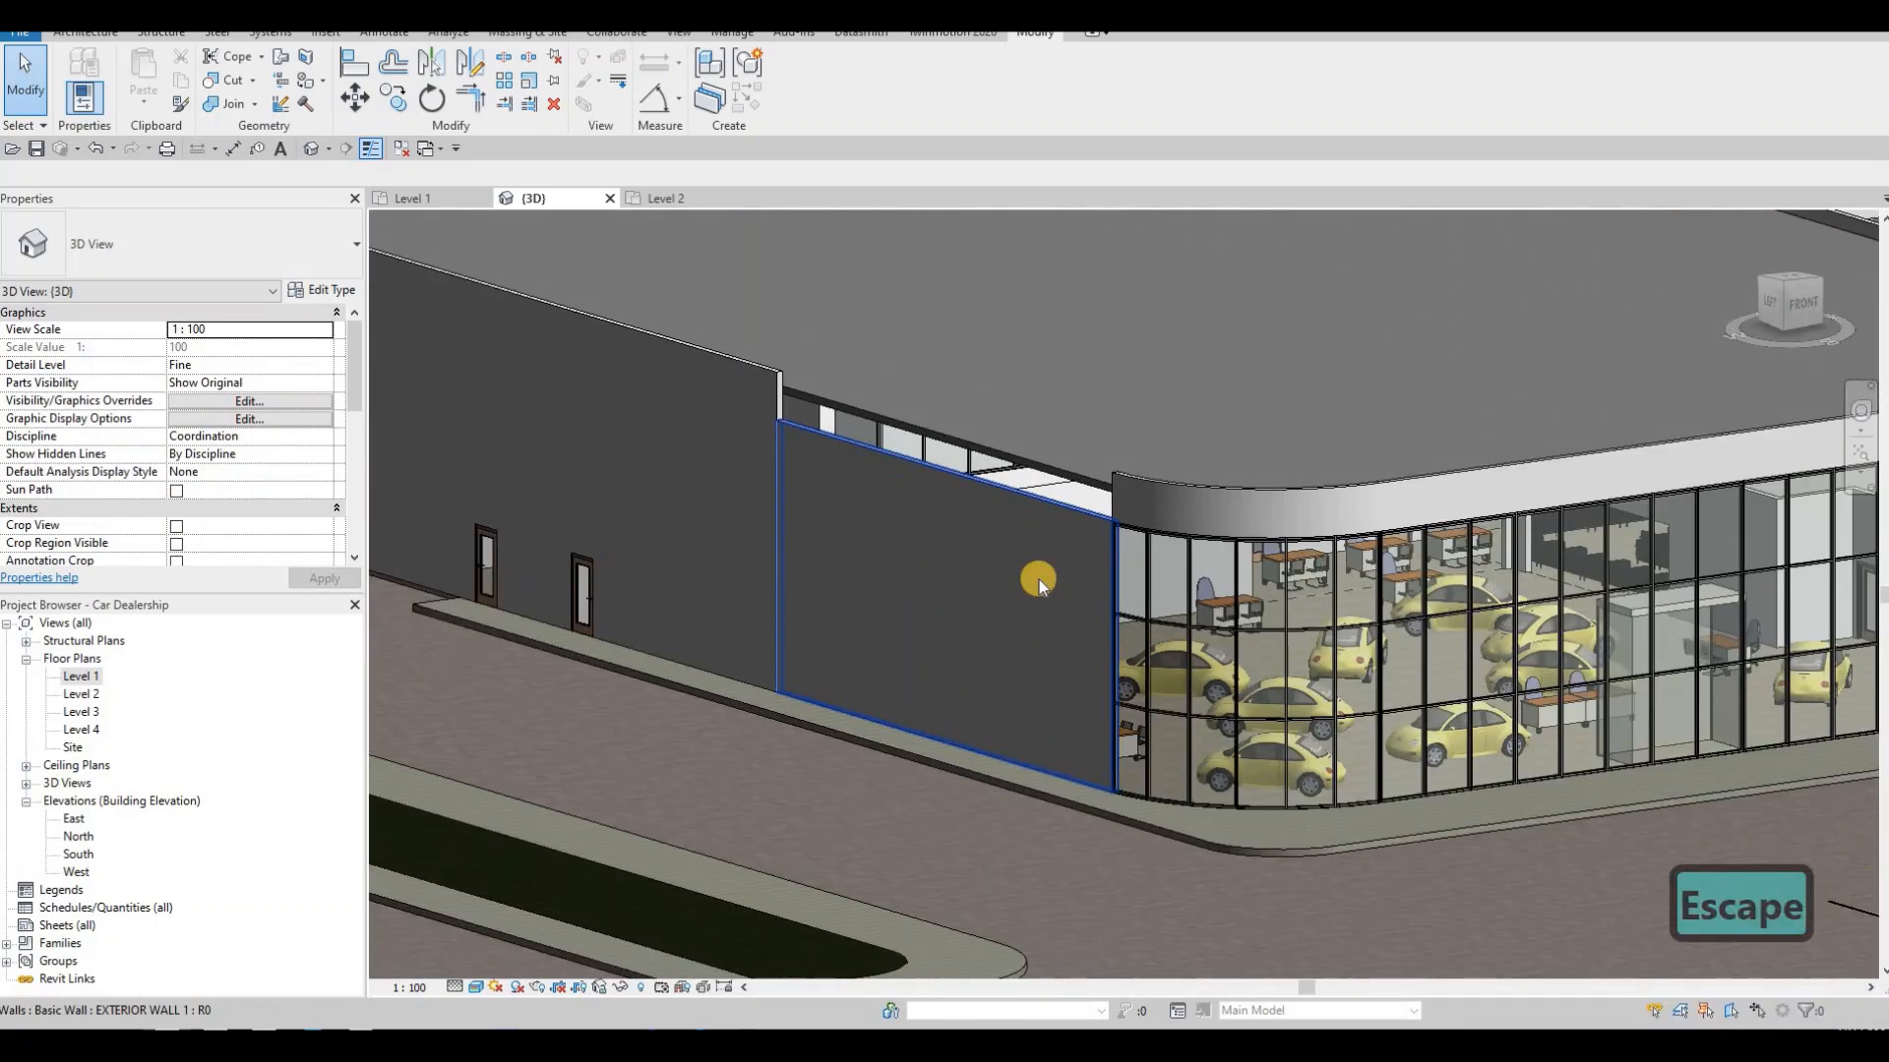
{"action": "key", "text": "a"}
{"action": "key", "text": "l"}
{"action": "scroll", "coordinate": [1082, 511], "scroll_direction": "up", "scroll_amount": 2}
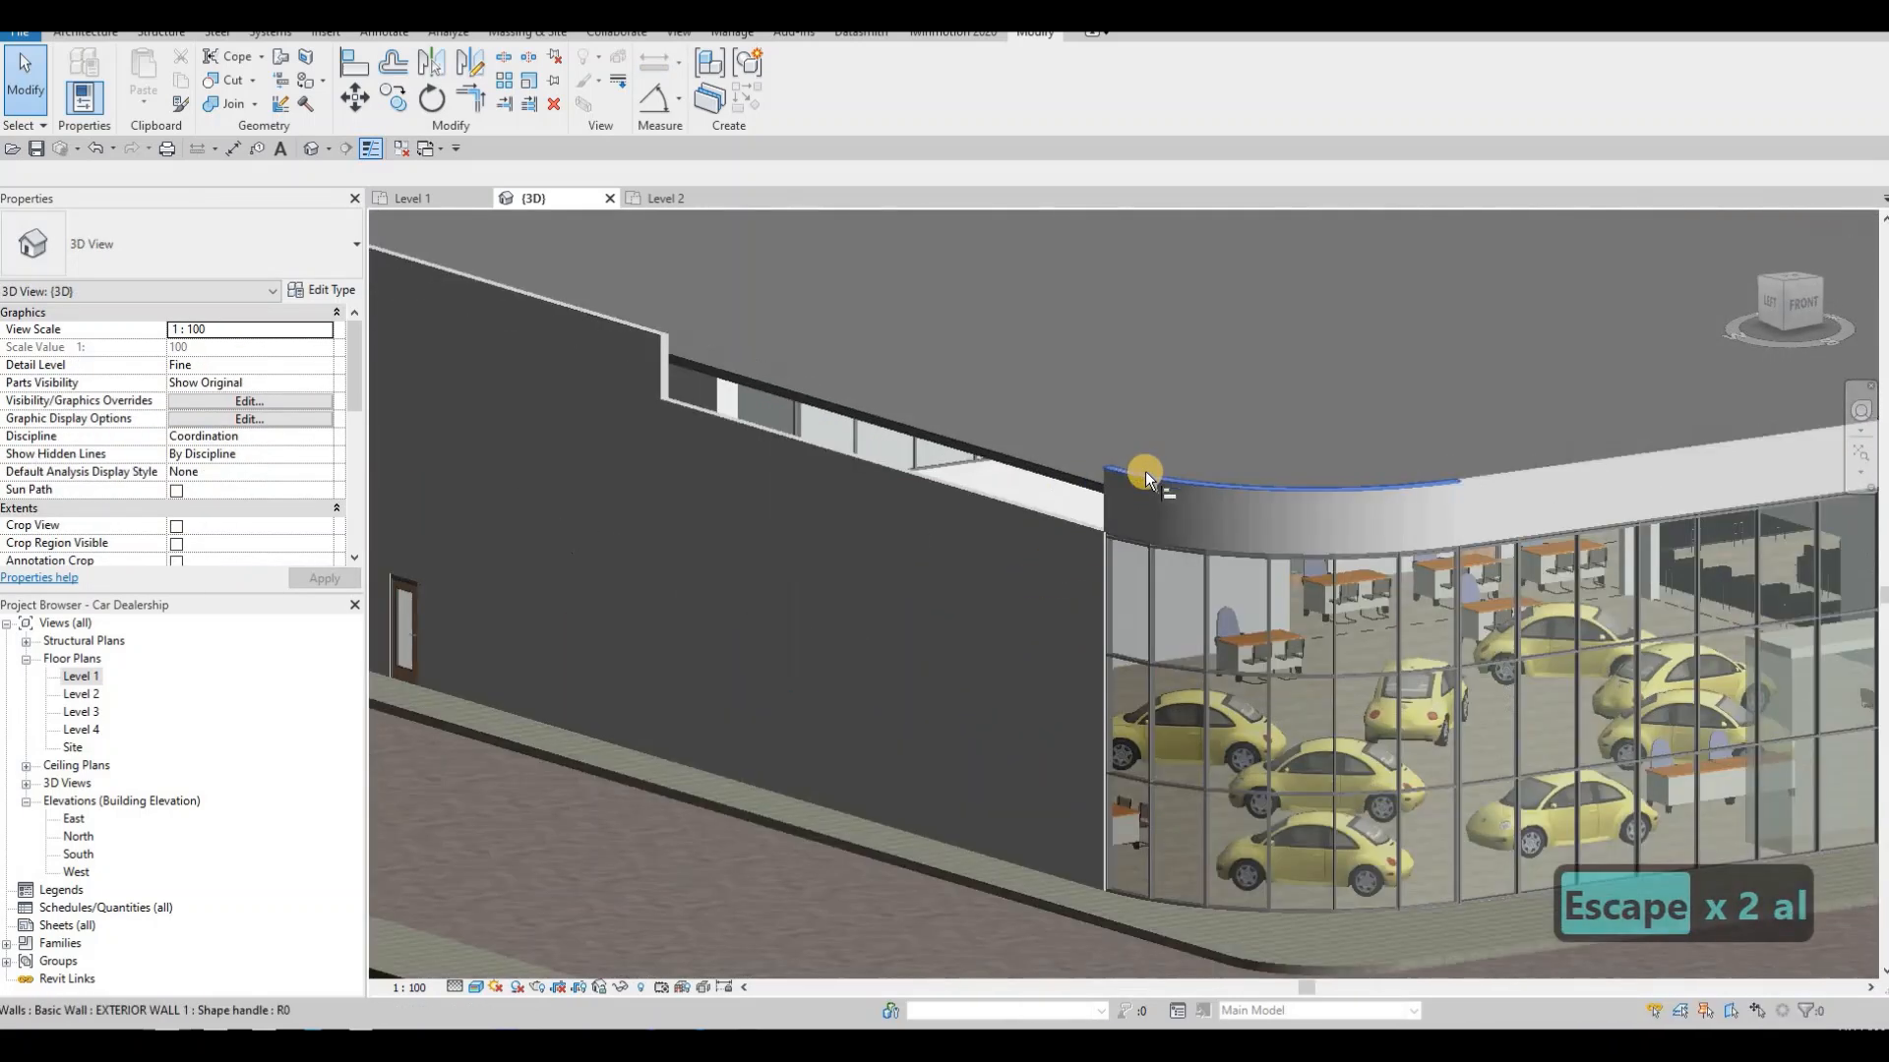
{"action": "left_click", "coordinate": [1047, 525]}
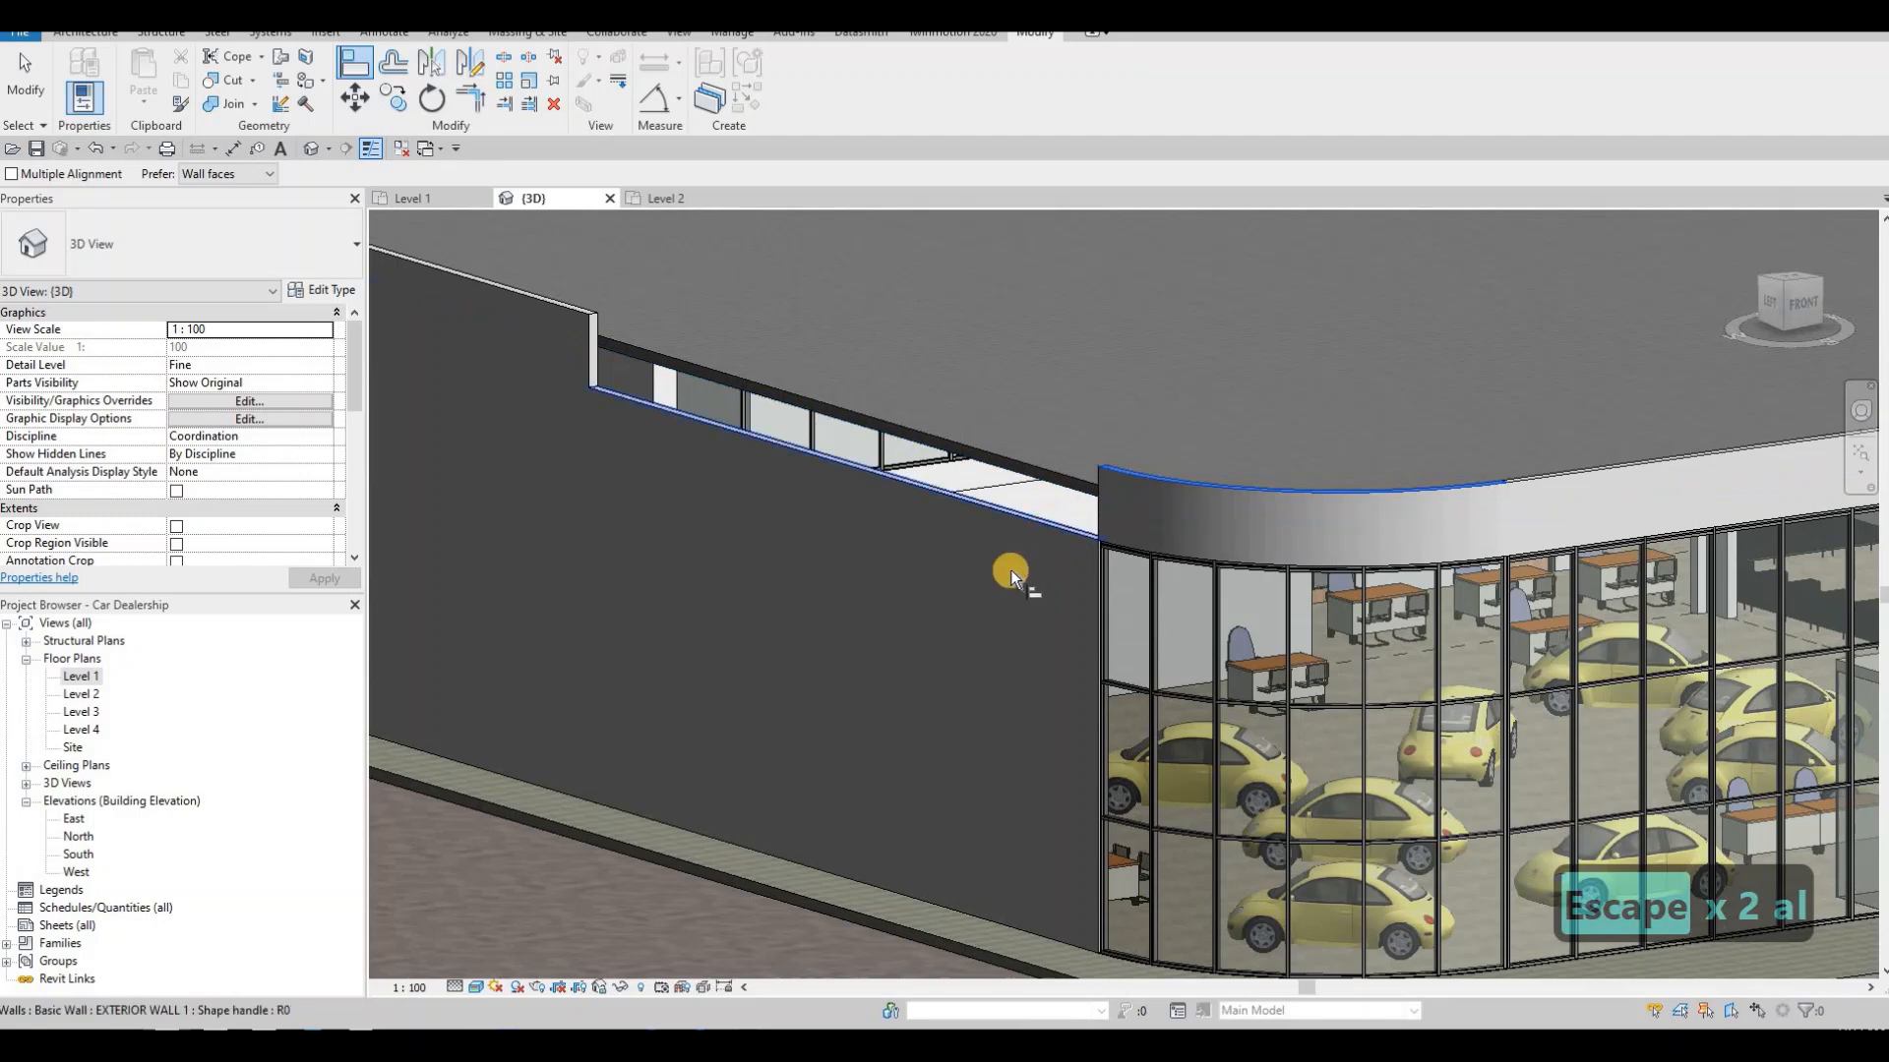
{"action": "key", "text": "Escape"}
{"action": "key", "text": "Escape"}
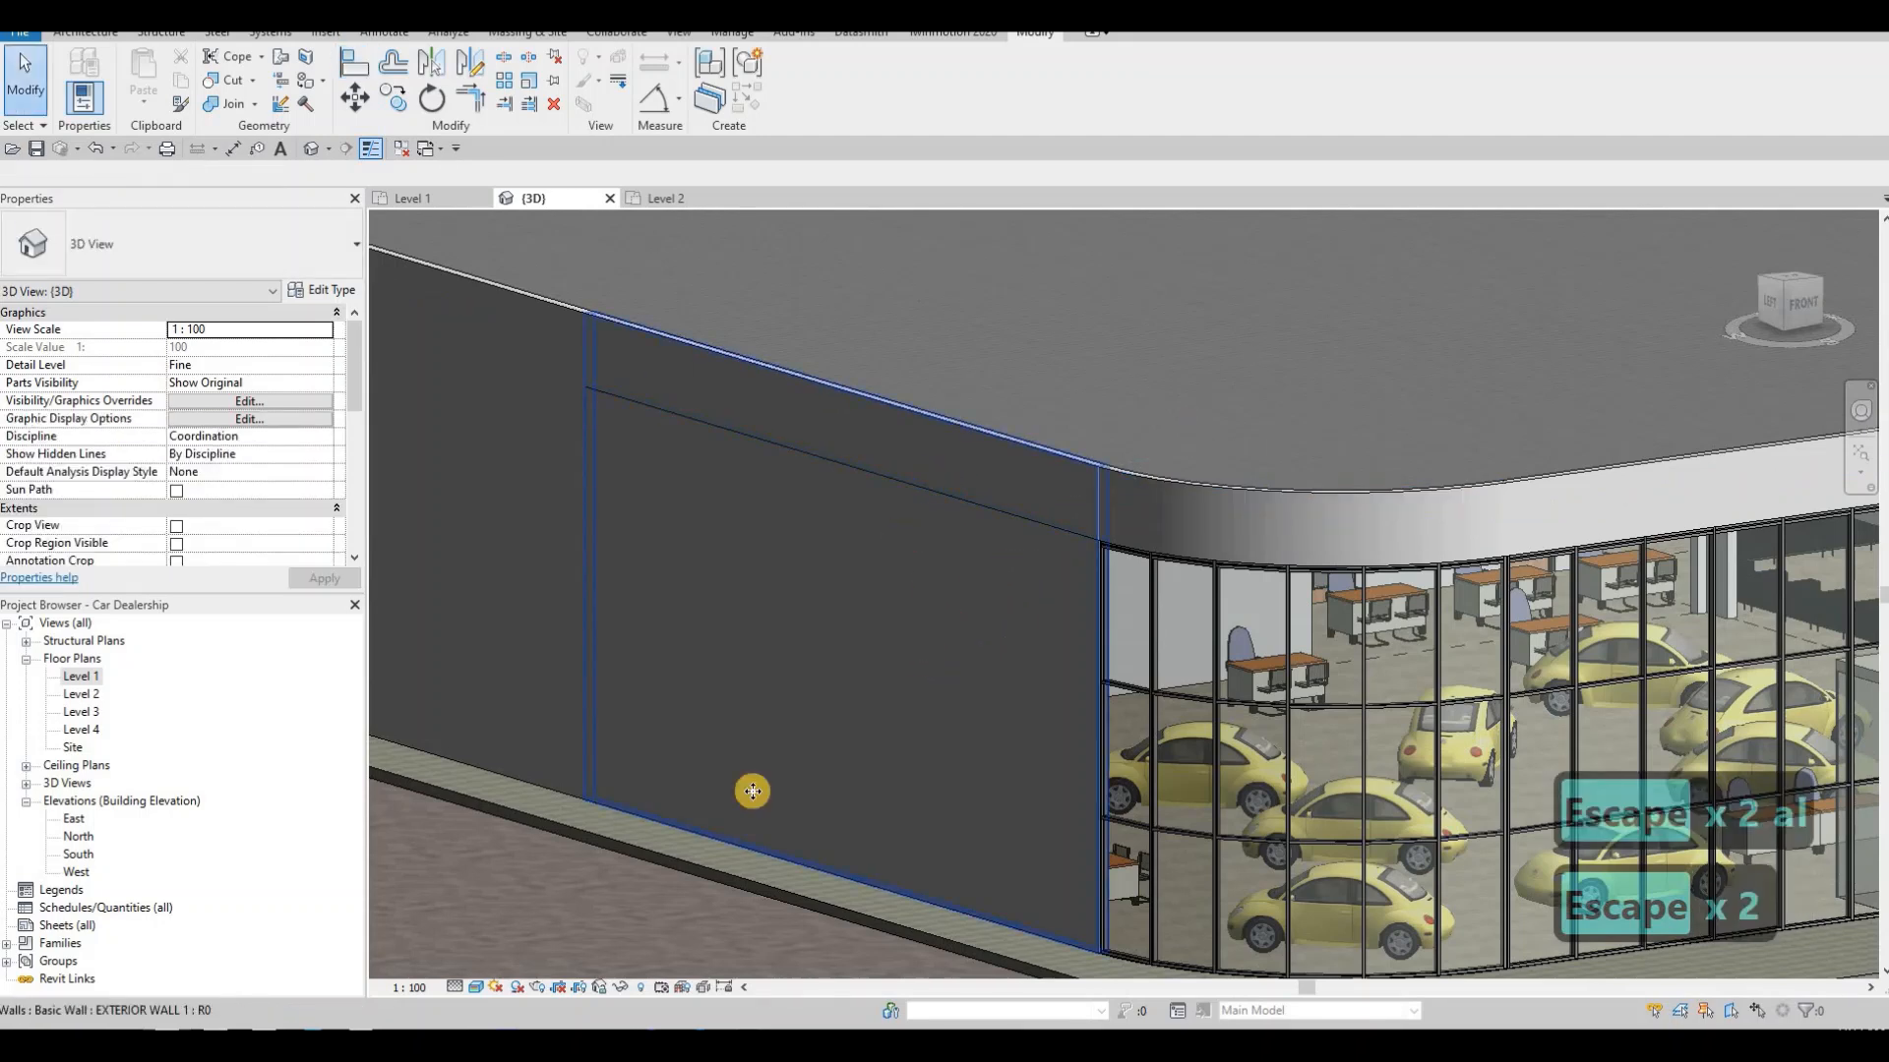
- Raise the base of the taller side wall segment to just above the top of the lower segment
{"action": "left_click", "coordinate": [841, 883]}
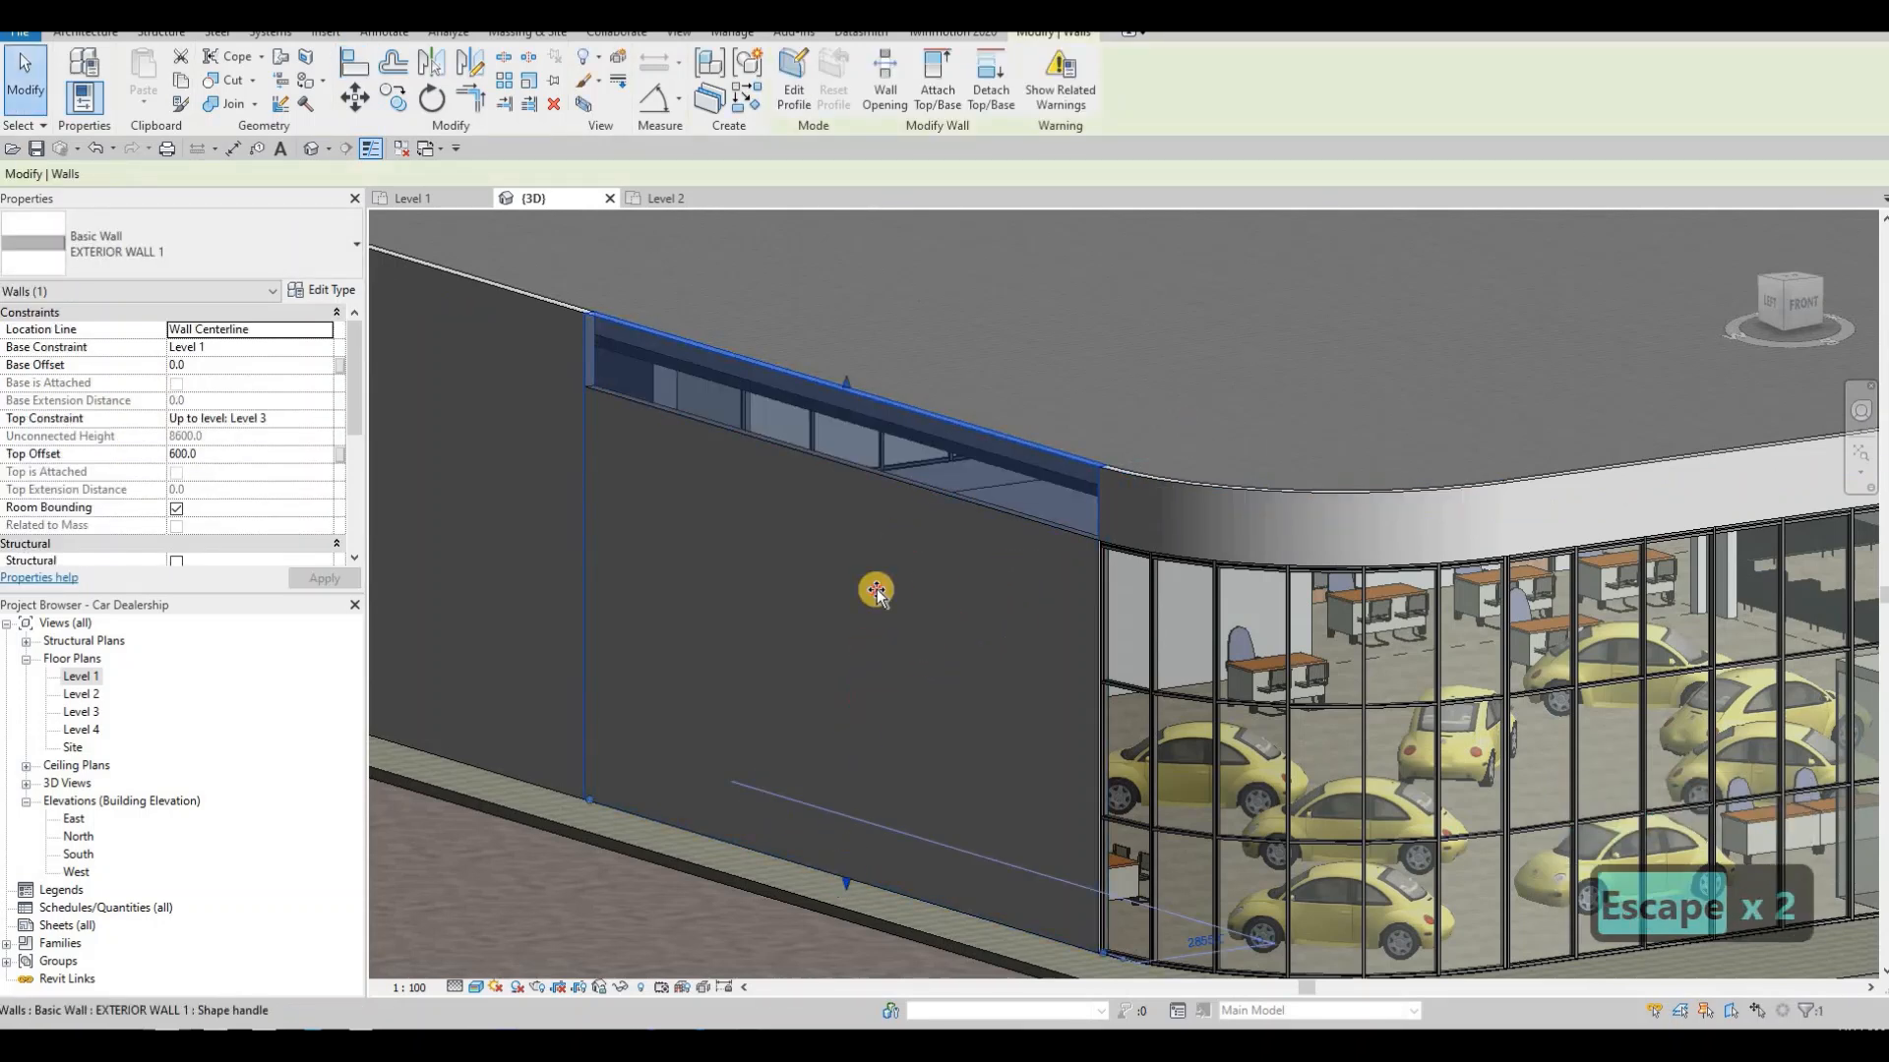
{"action": "left_click_drag", "start_coordinate": [875, 590], "coordinate": [907, 467]}
{"action": "key", "text": "Escape"}
{"action": "key", "text": "Escape"}
{"action": "key", "text": "Escape"}
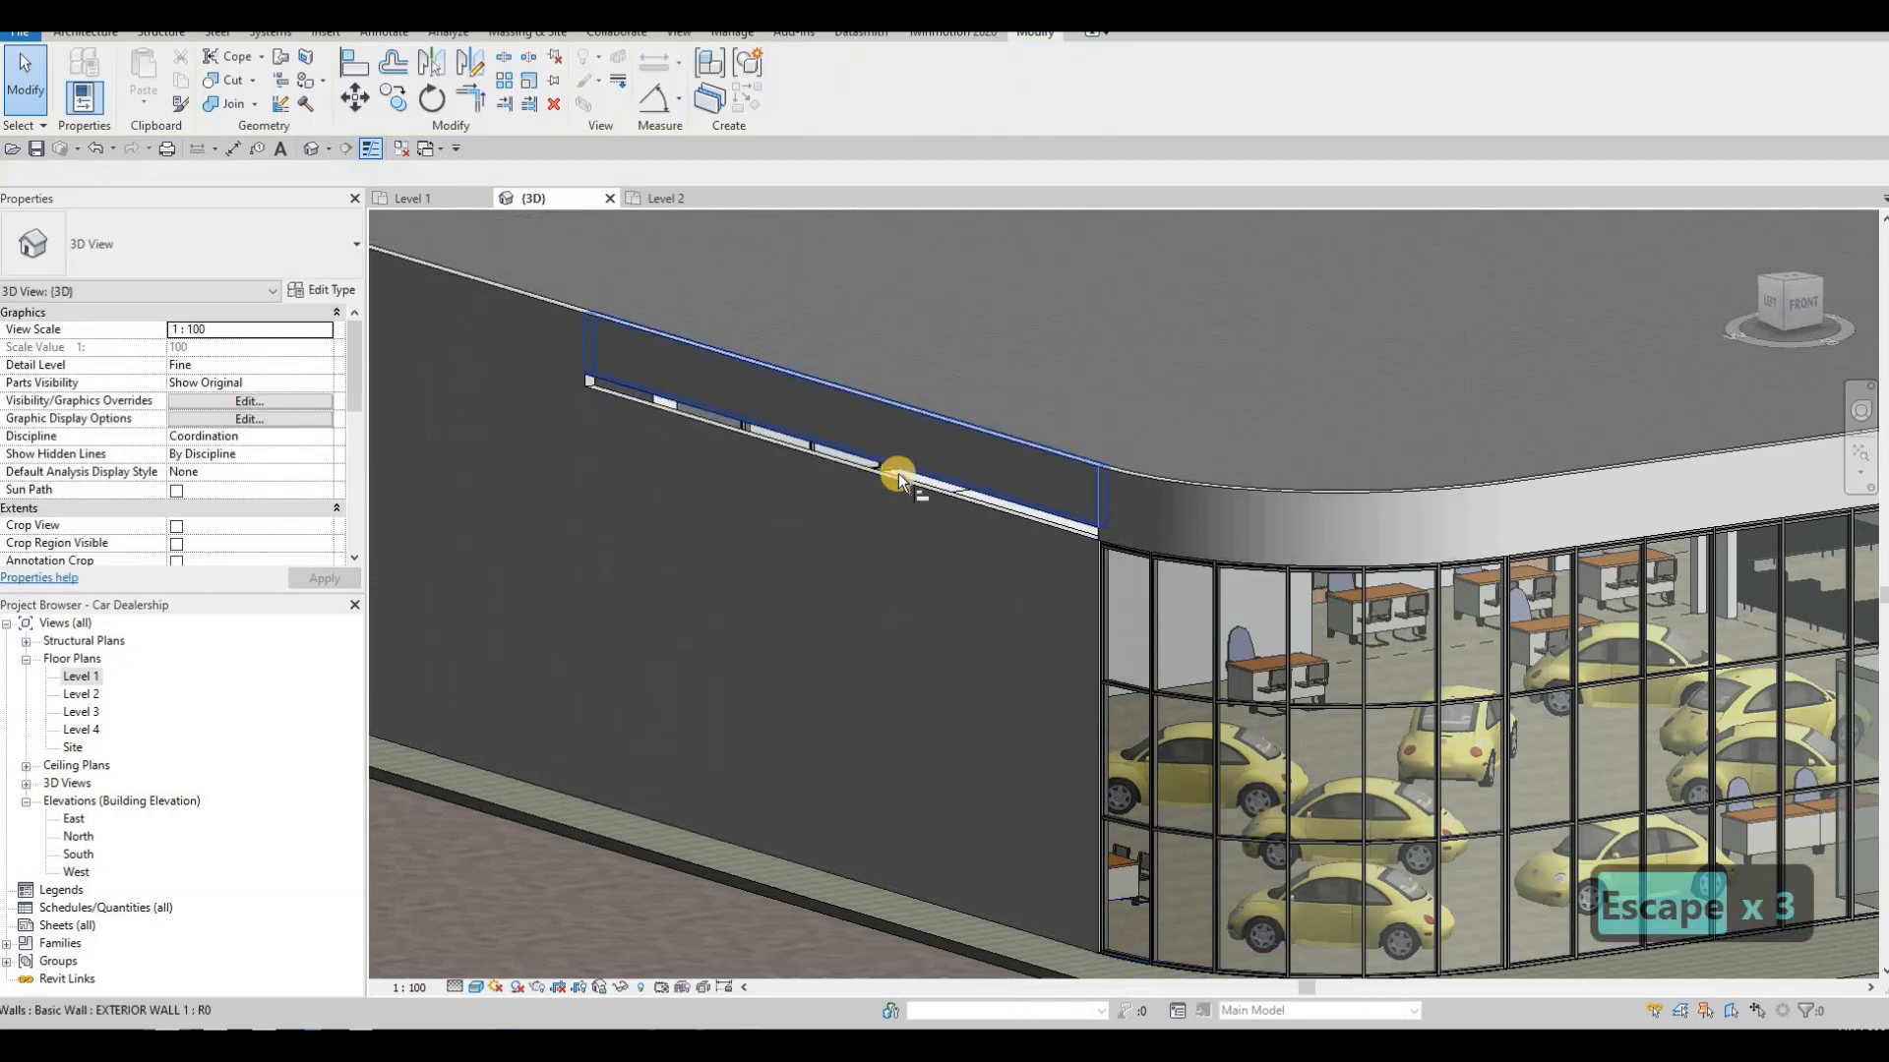
- Align the bottom of the raised side band with the top of the lower wall segment to close the gap
{"action": "key", "text": "a"}
{"action": "key", "text": "l"}
{"action": "scroll", "coordinate": [907, 491], "scroll_direction": "up", "scroll_amount": 3}
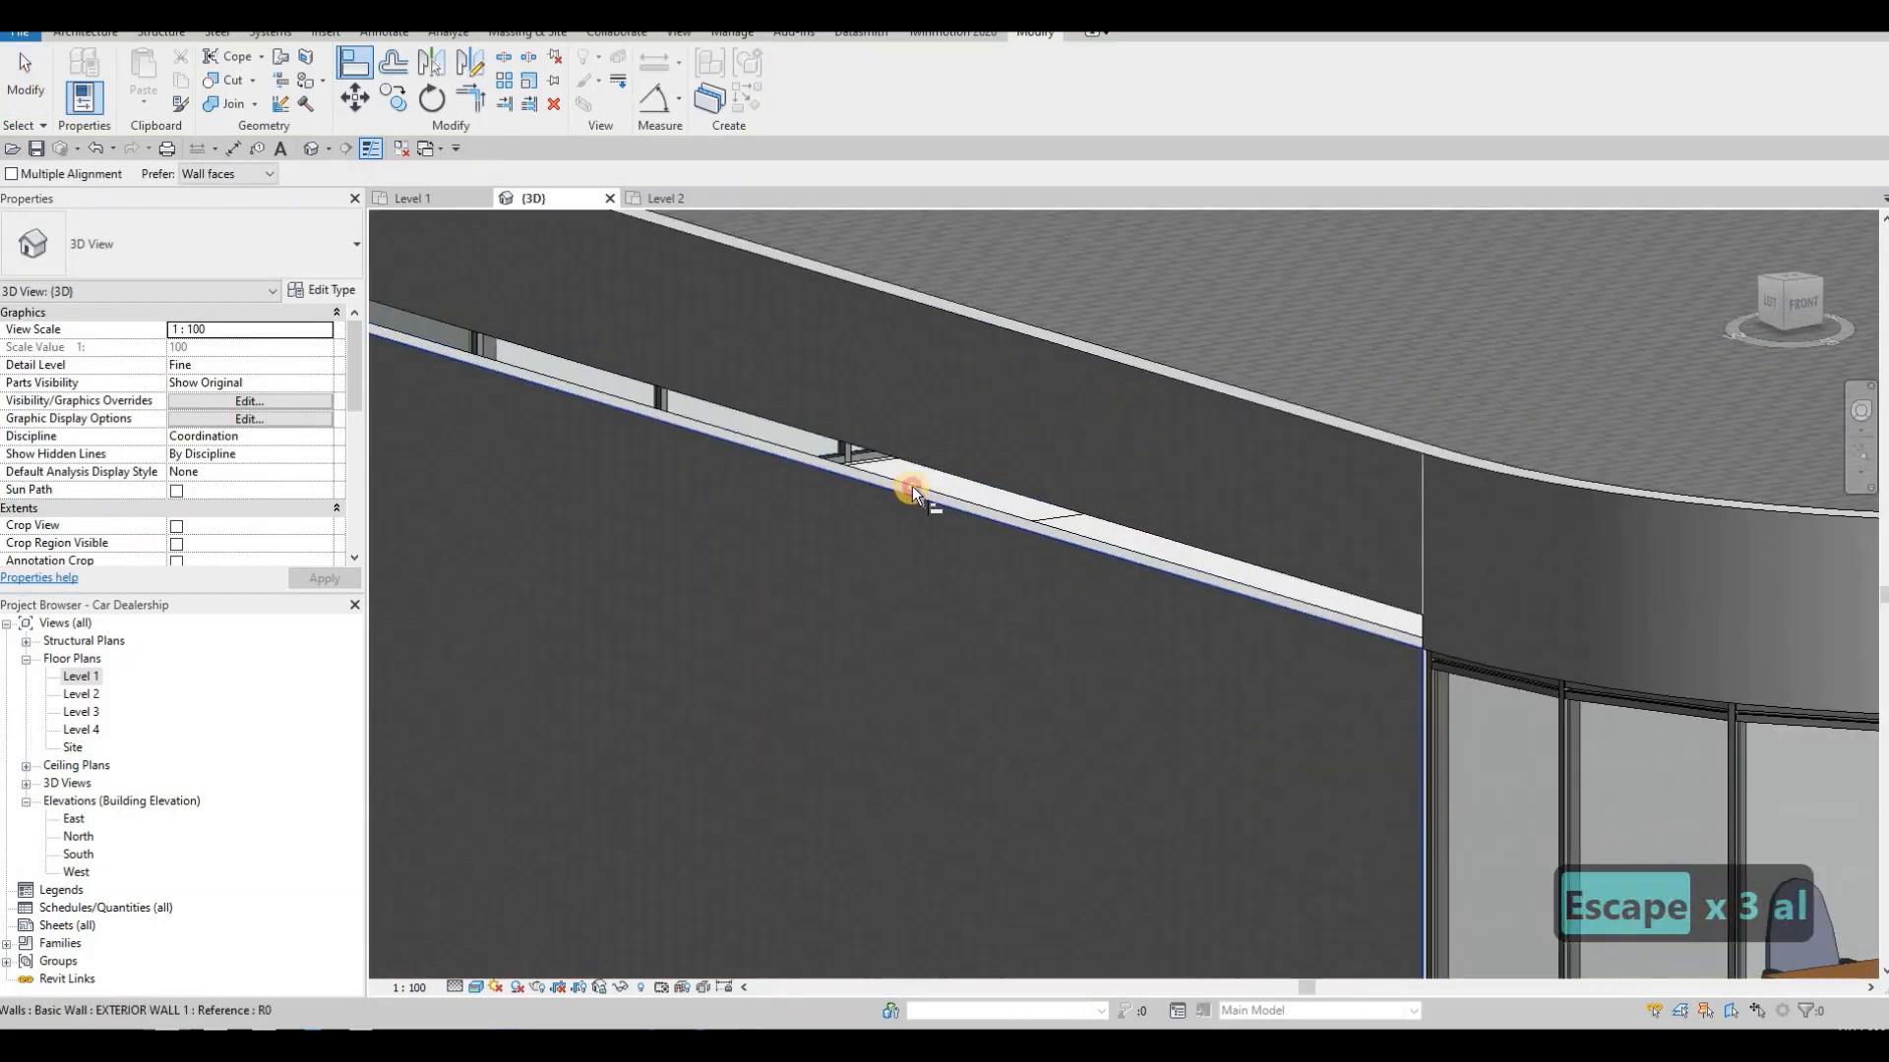
{"action": "key", "text": "Tab"}
{"action": "left_click", "coordinate": [923, 466]}
{"action": "left_click", "coordinate": [938, 510]}
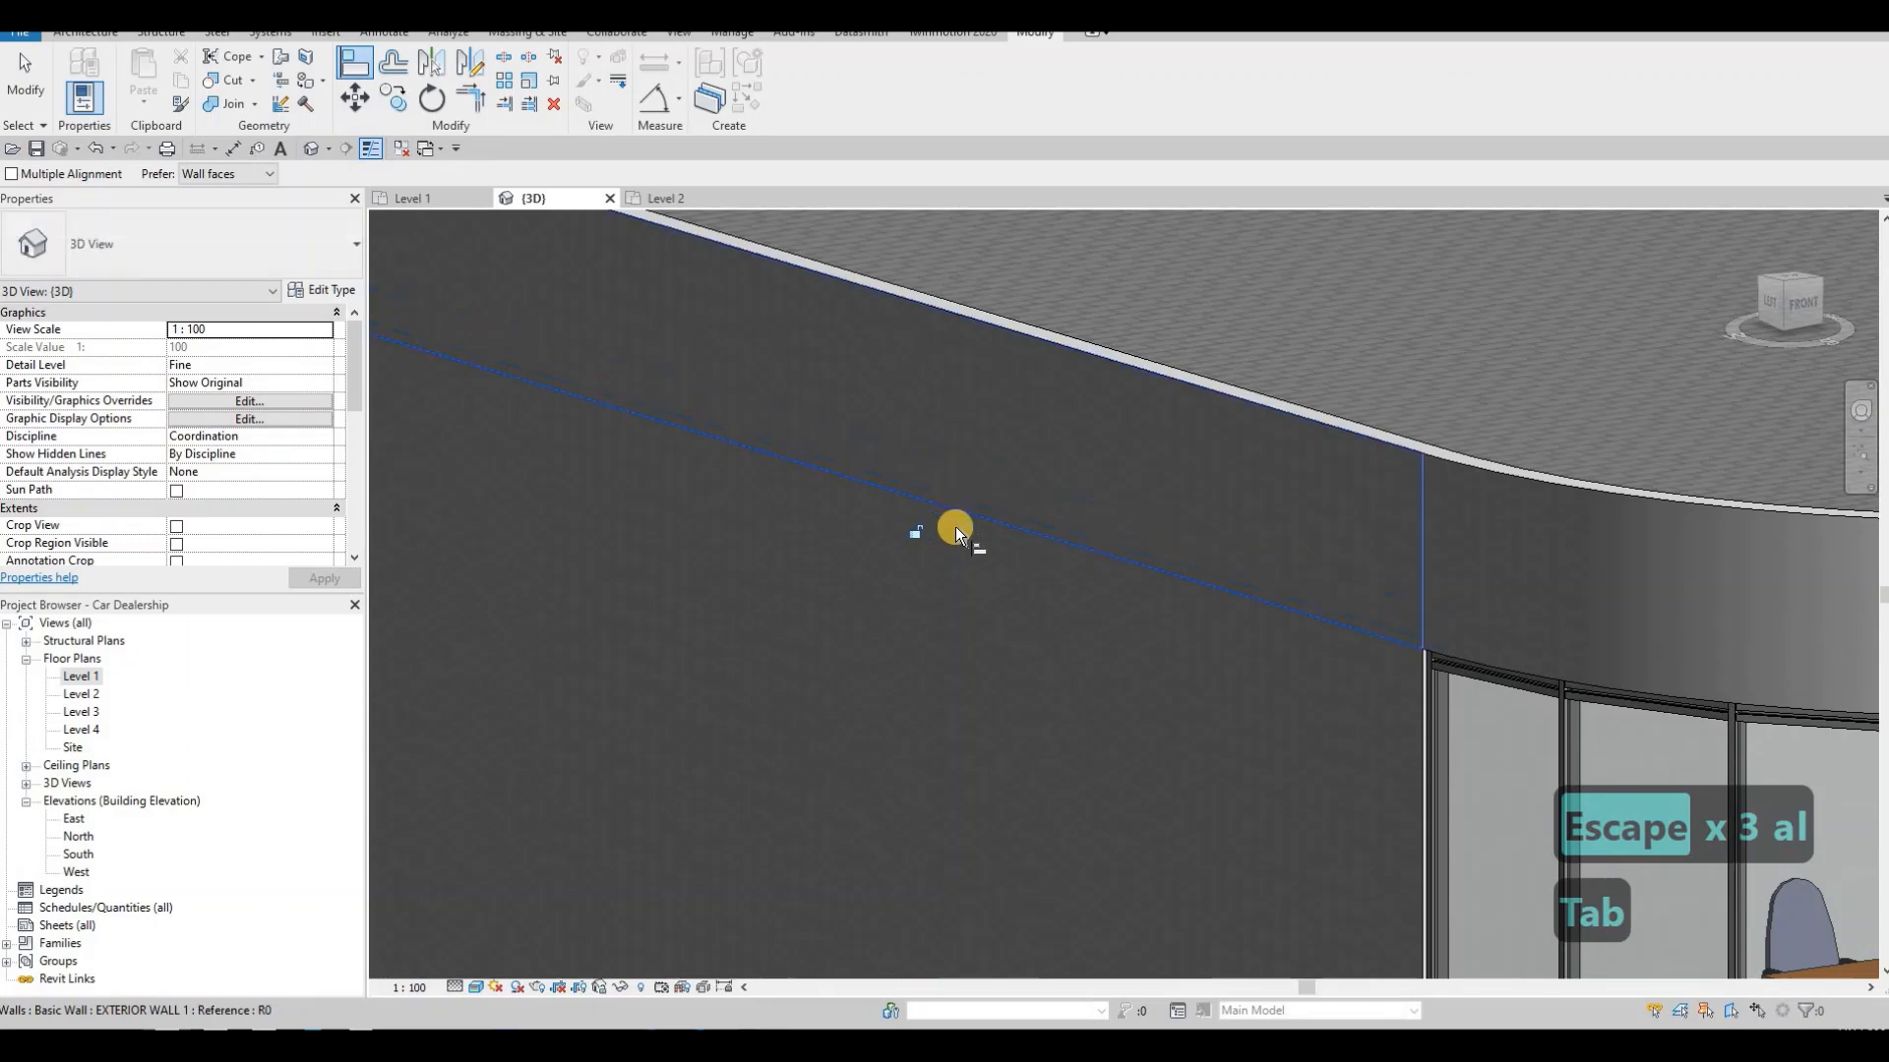
{"action": "scroll", "coordinate": [956, 536], "scroll_direction": "down", "scroll_amount": 3}
{"action": "key", "text": "Escape"}
{"action": "key", "text": "Escape"}
{"action": "middle_click_drag", "start_coordinate": [687, 480], "coordinate": [659, 455]}
- Change the lower side wall segment beside the showroom to the Storefront curtain wall type
{"action": "left_click", "coordinate": [610, 410]}
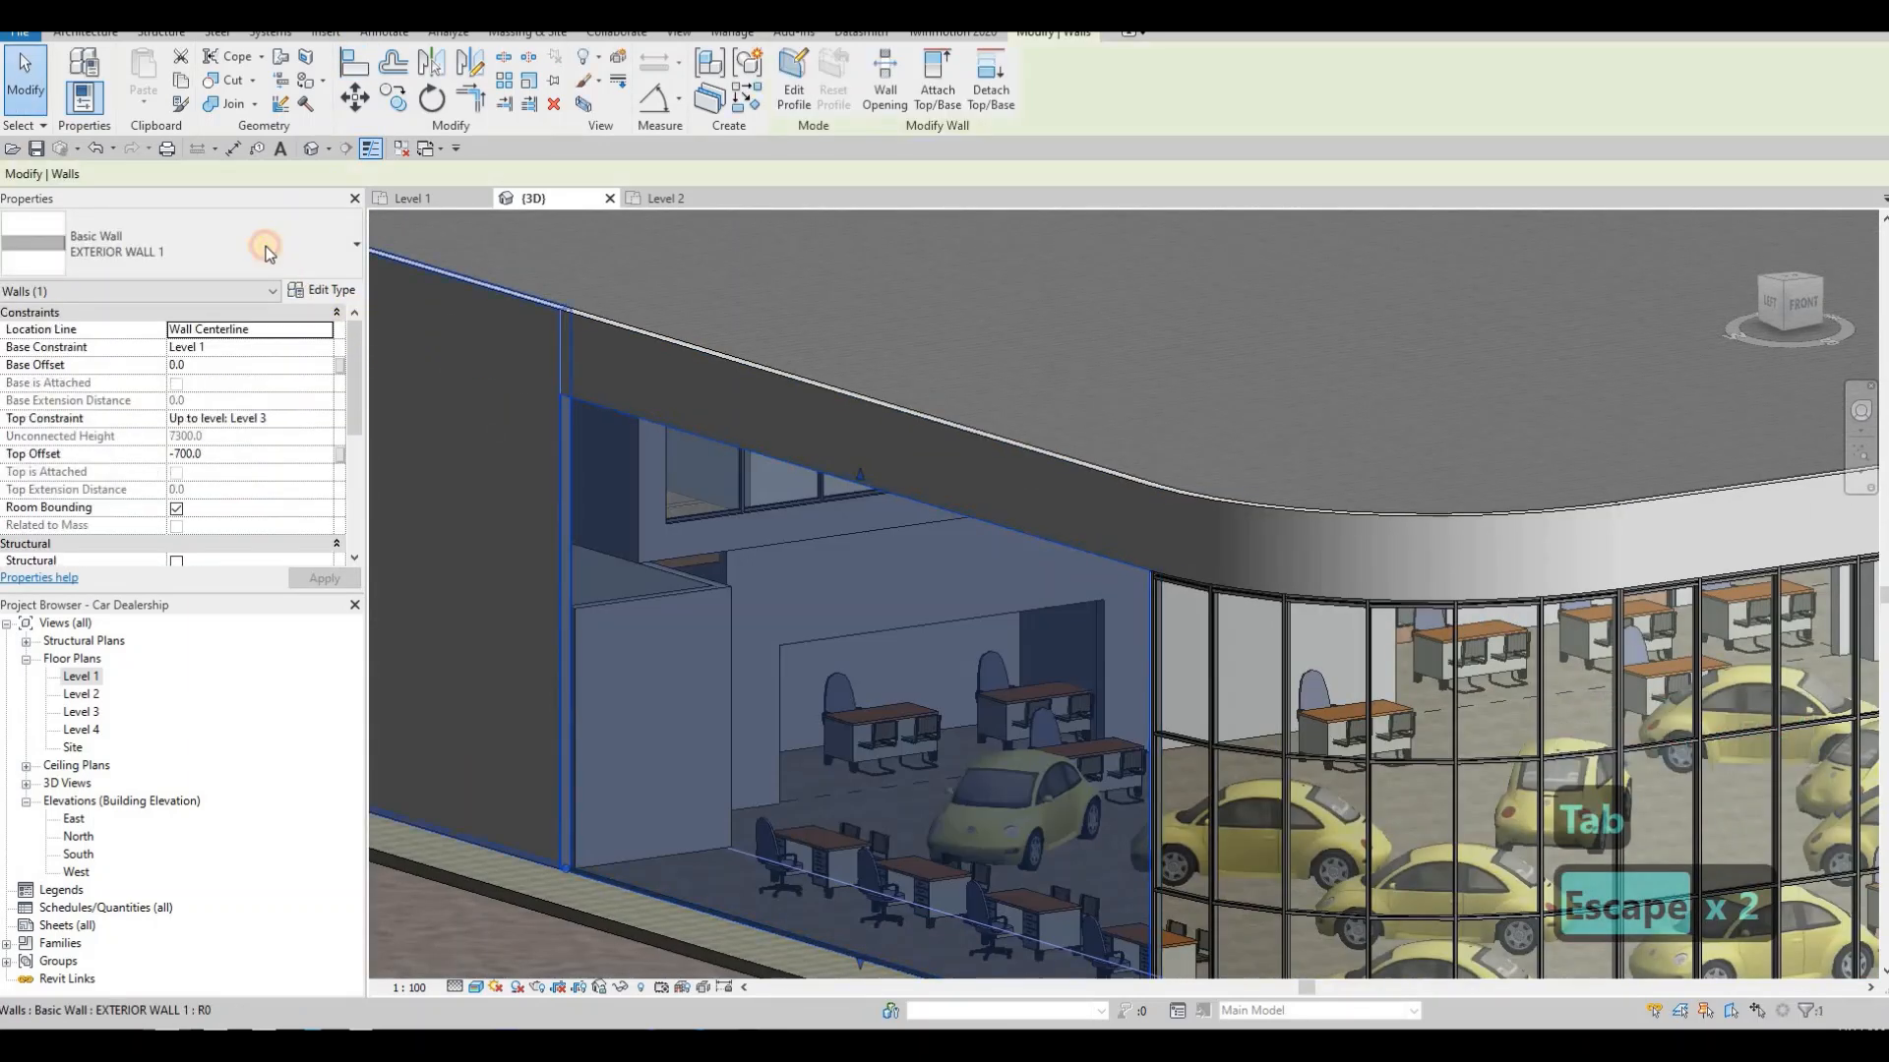
{"action": "left_click", "coordinate": [266, 246]}
{"action": "scroll", "coordinate": [228, 562], "scroll_direction": "down", "scroll_amount": 8}
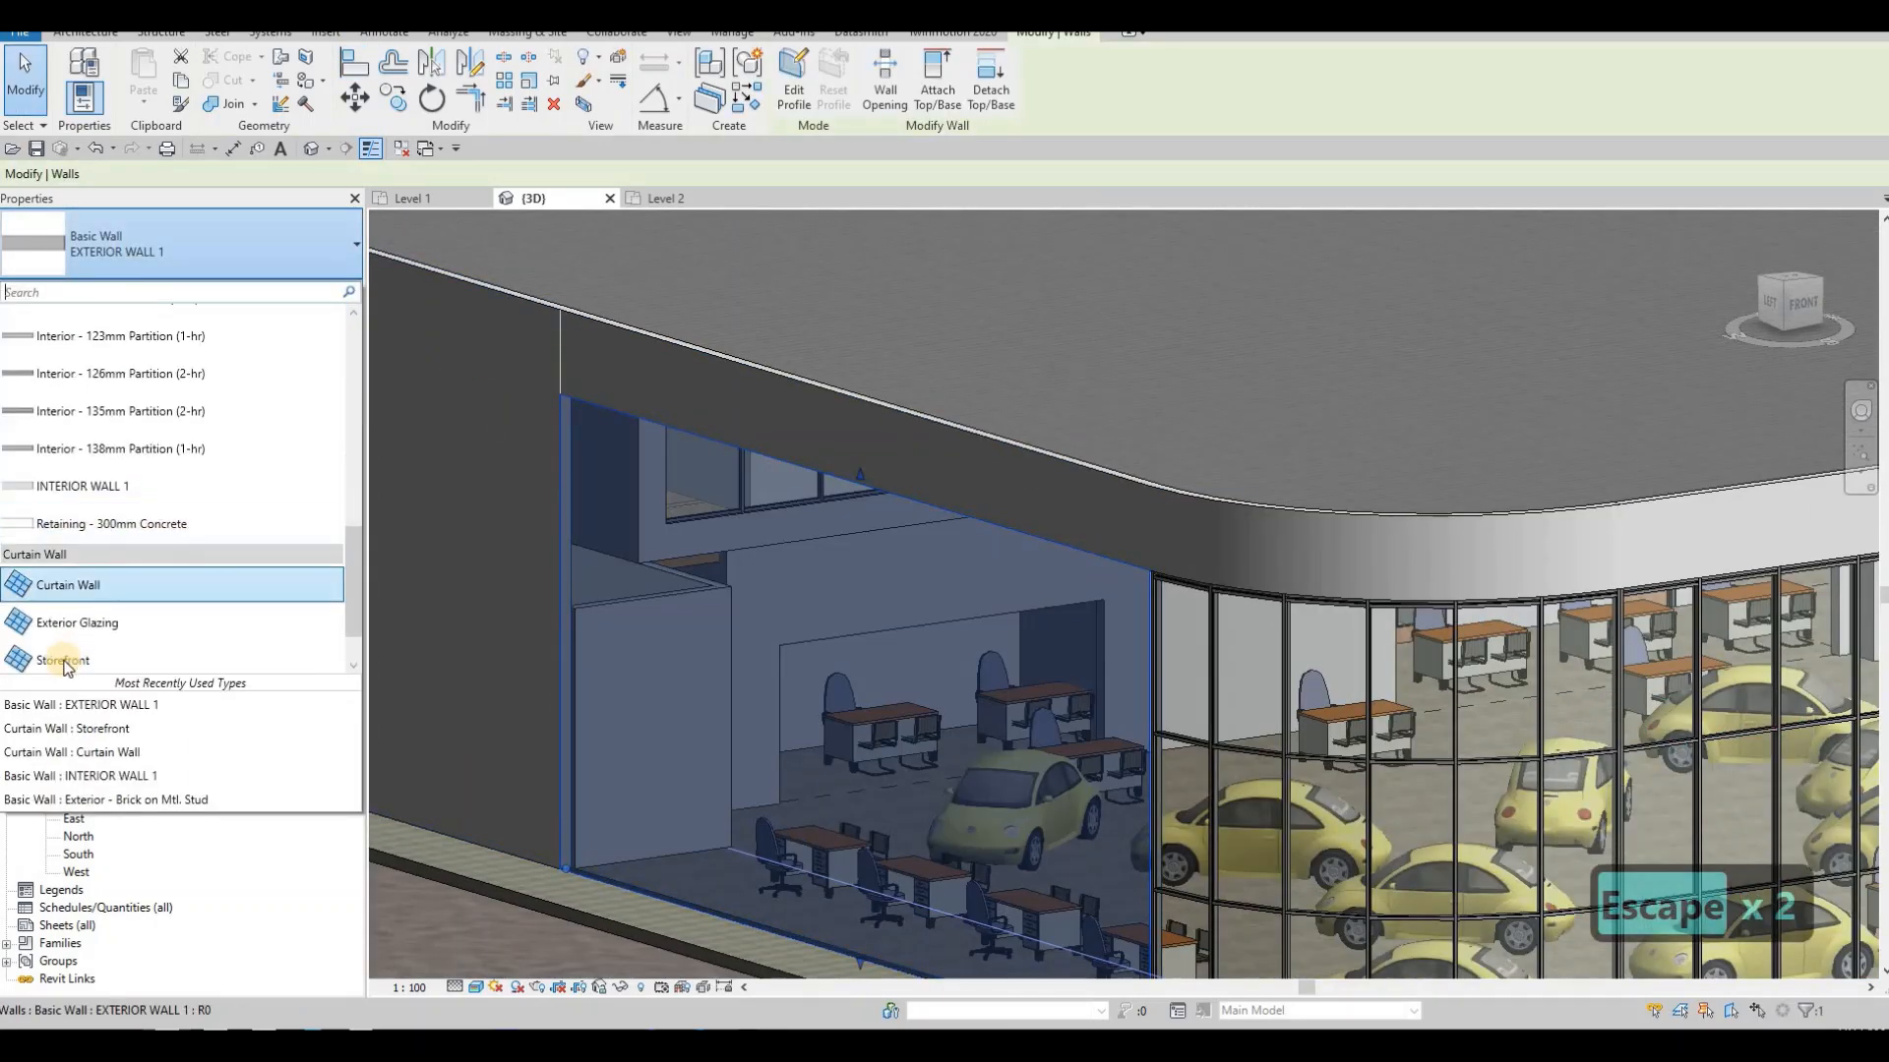
{"action": "left_click", "coordinate": [654, 593]}
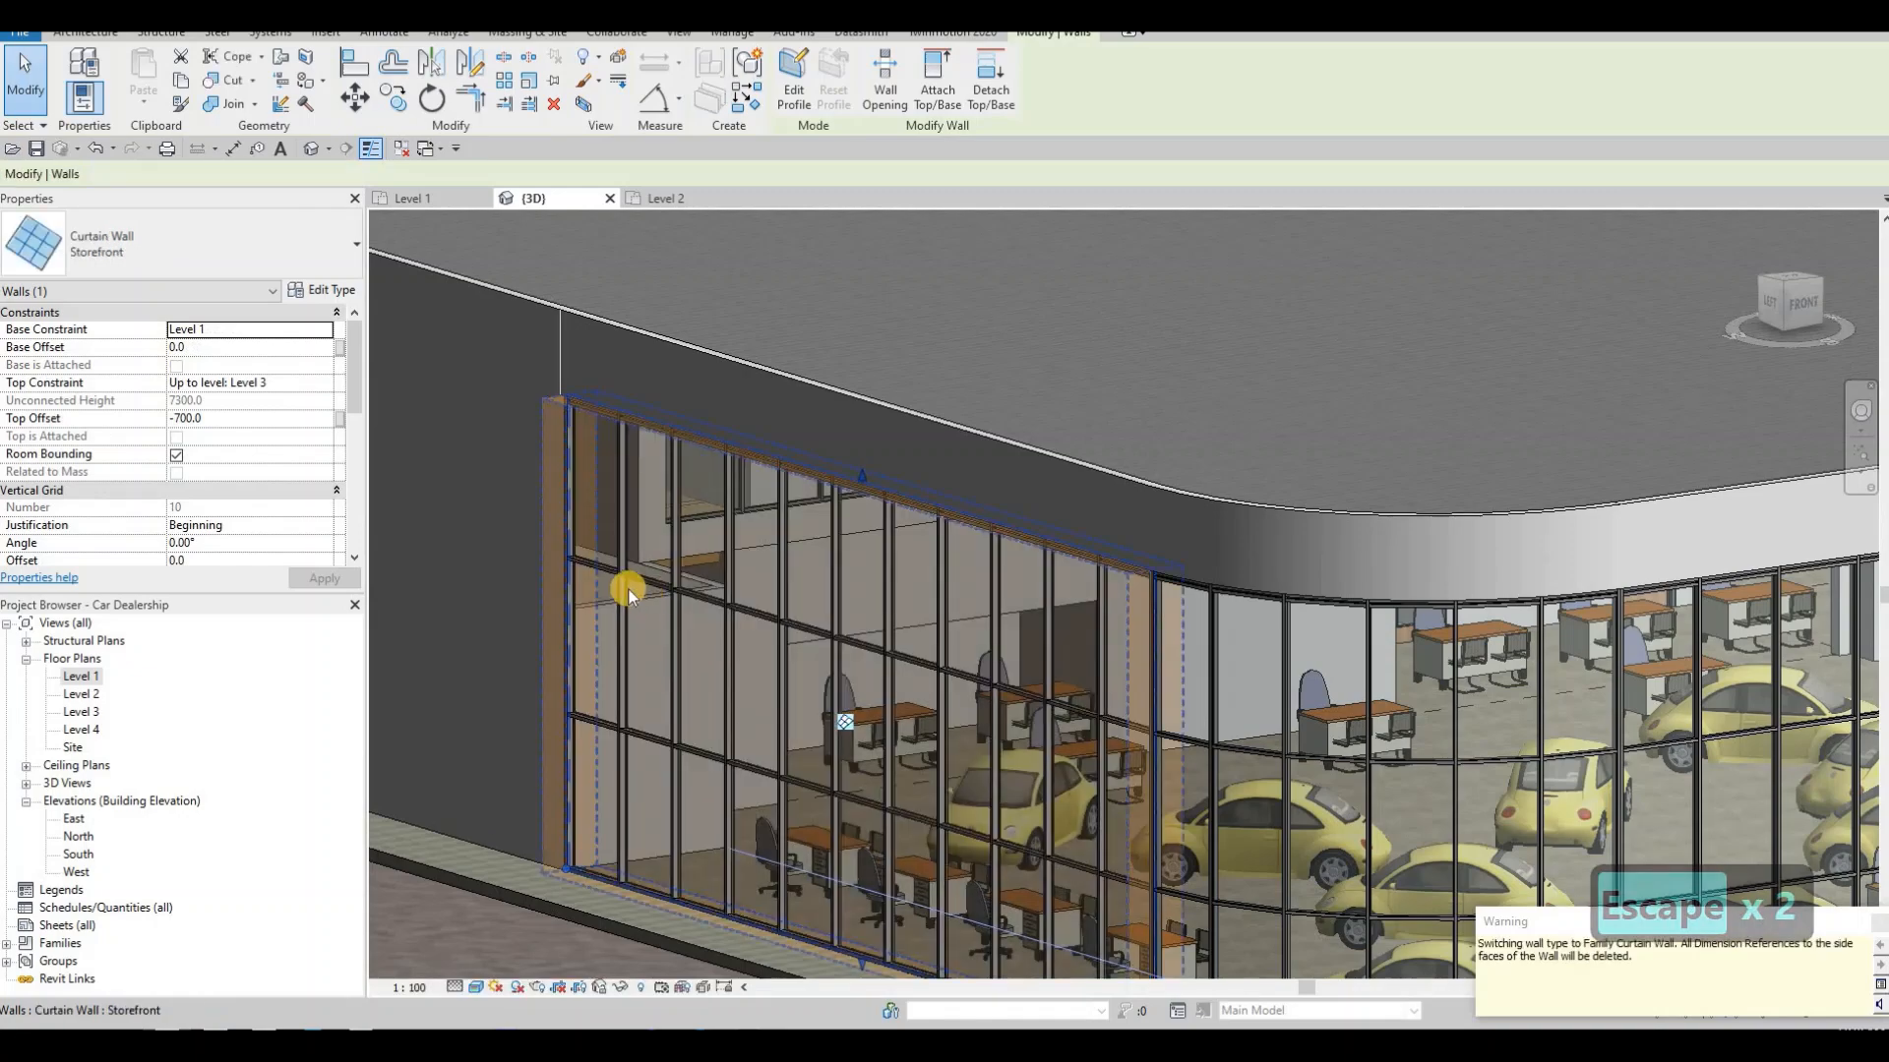
{"action": "key", "text": "Escape"}
{"action": "key", "text": "Escape"}
- Examine the showroom's front, curved corners and neighbouring garage facades from several angles in the 3D view
{"action": "scroll", "coordinate": [703, 597], "scroll_direction": "down", "scroll_amount": 3}
{"action": "middle_click_drag", "start_coordinate": [710, 598], "coordinate": [1259, 605], "text": "shift"}
{"action": "scroll", "coordinate": [1342, 553], "scroll_direction": "up", "scroll_amount": 2}
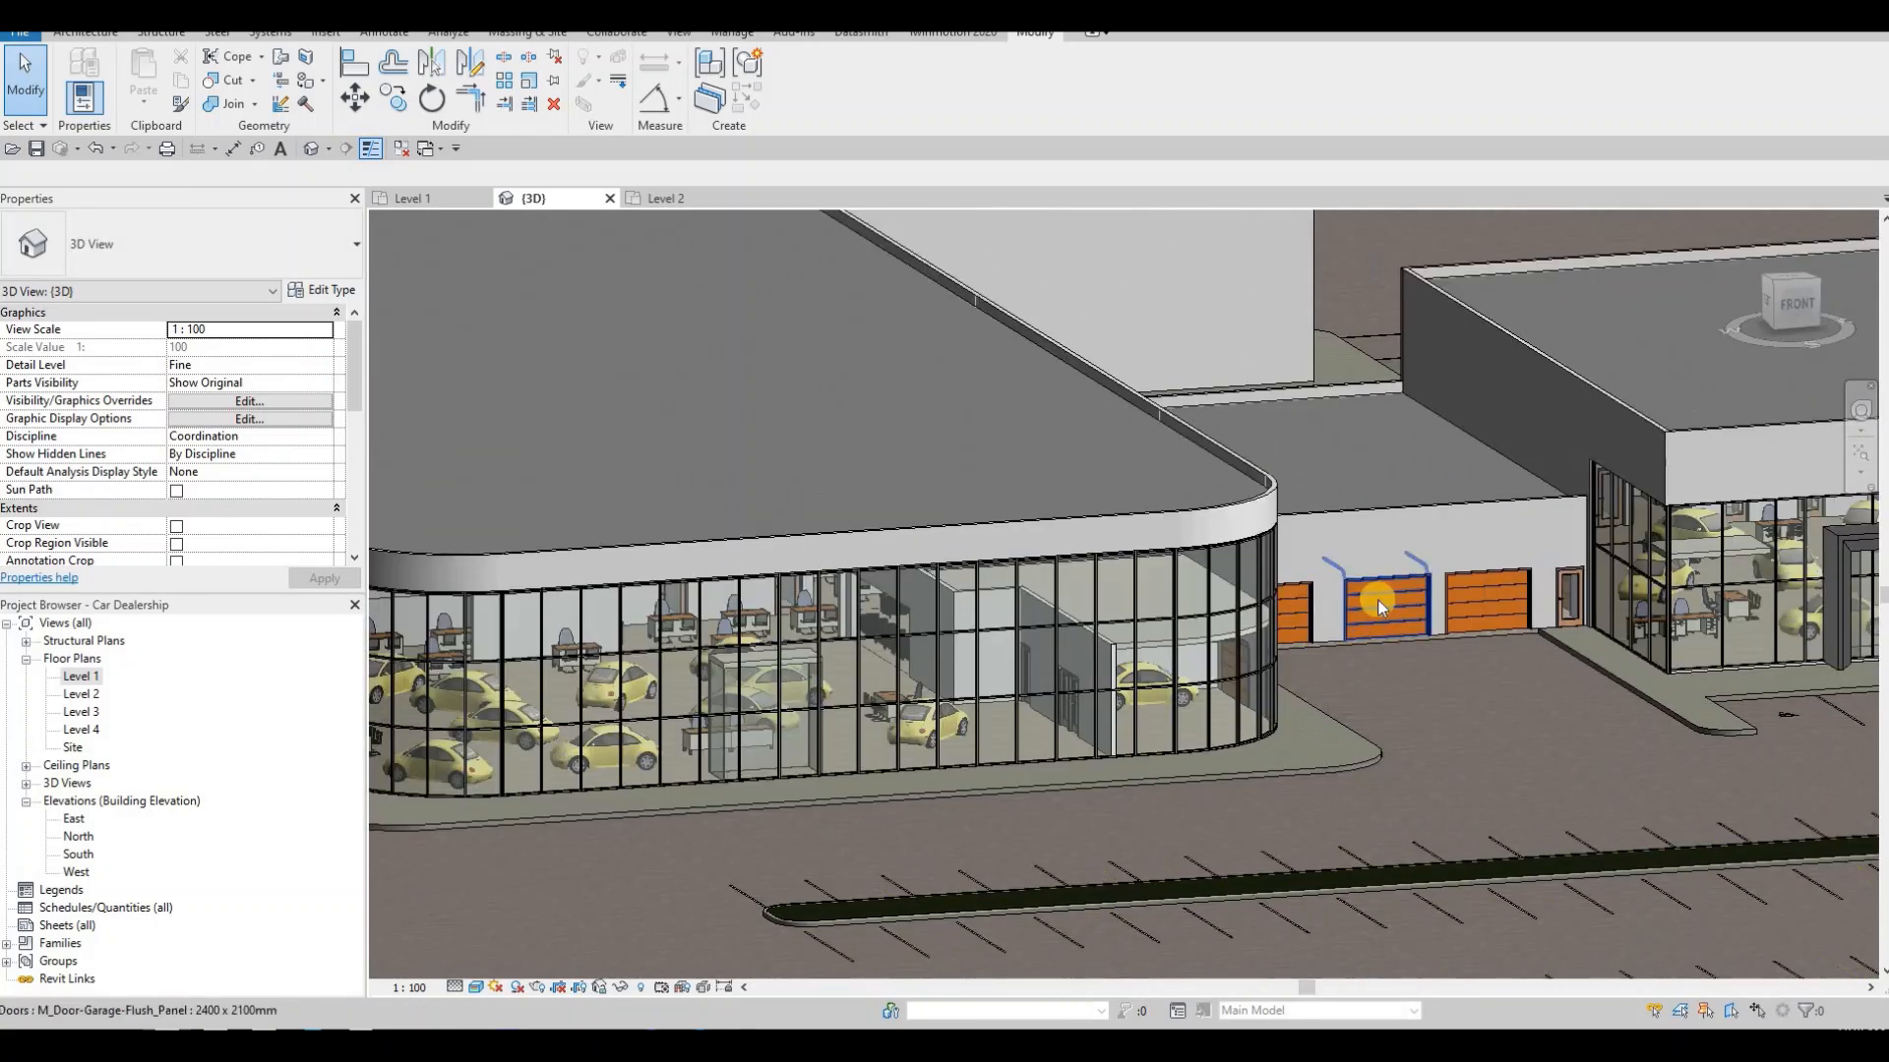
{"action": "middle_click_drag", "start_coordinate": [1377, 600], "coordinate": [1421, 610], "text": "shift"}
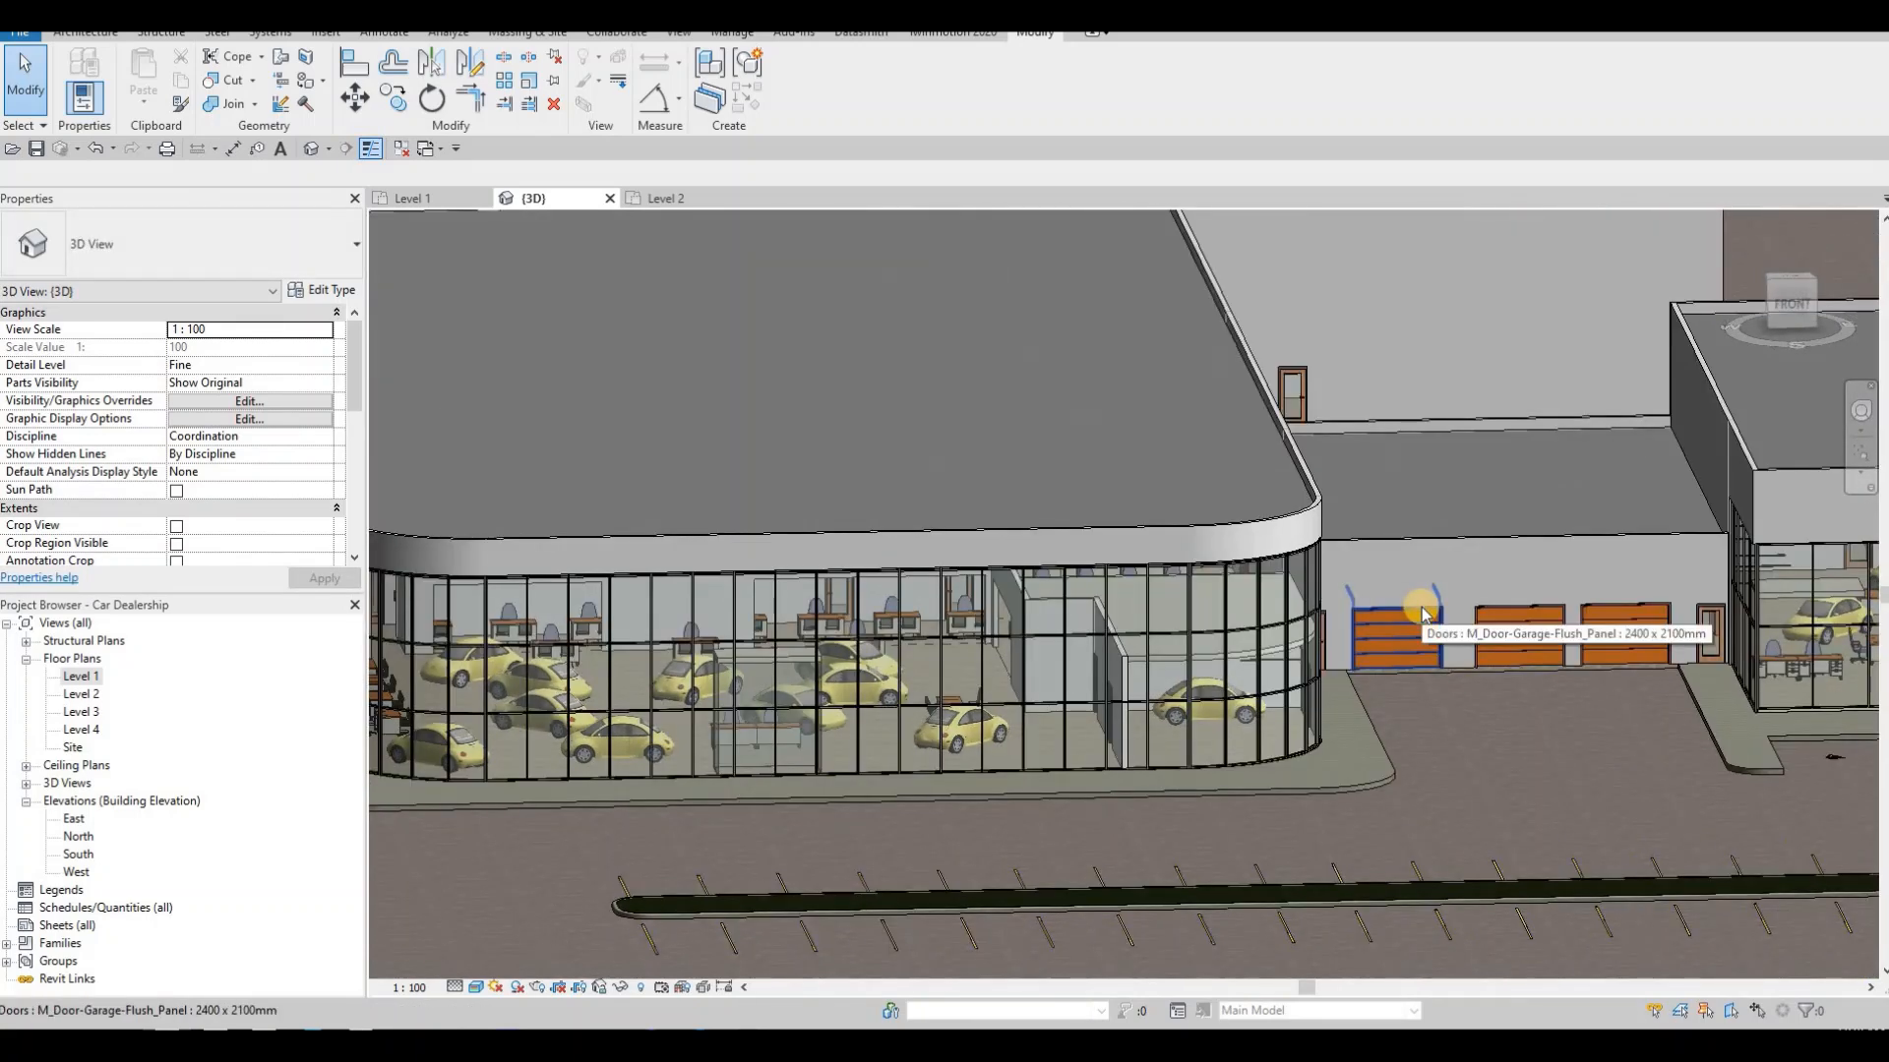
{"action": "middle_click_drag", "start_coordinate": [1269, 615], "coordinate": [1278, 540], "text": "shift"}
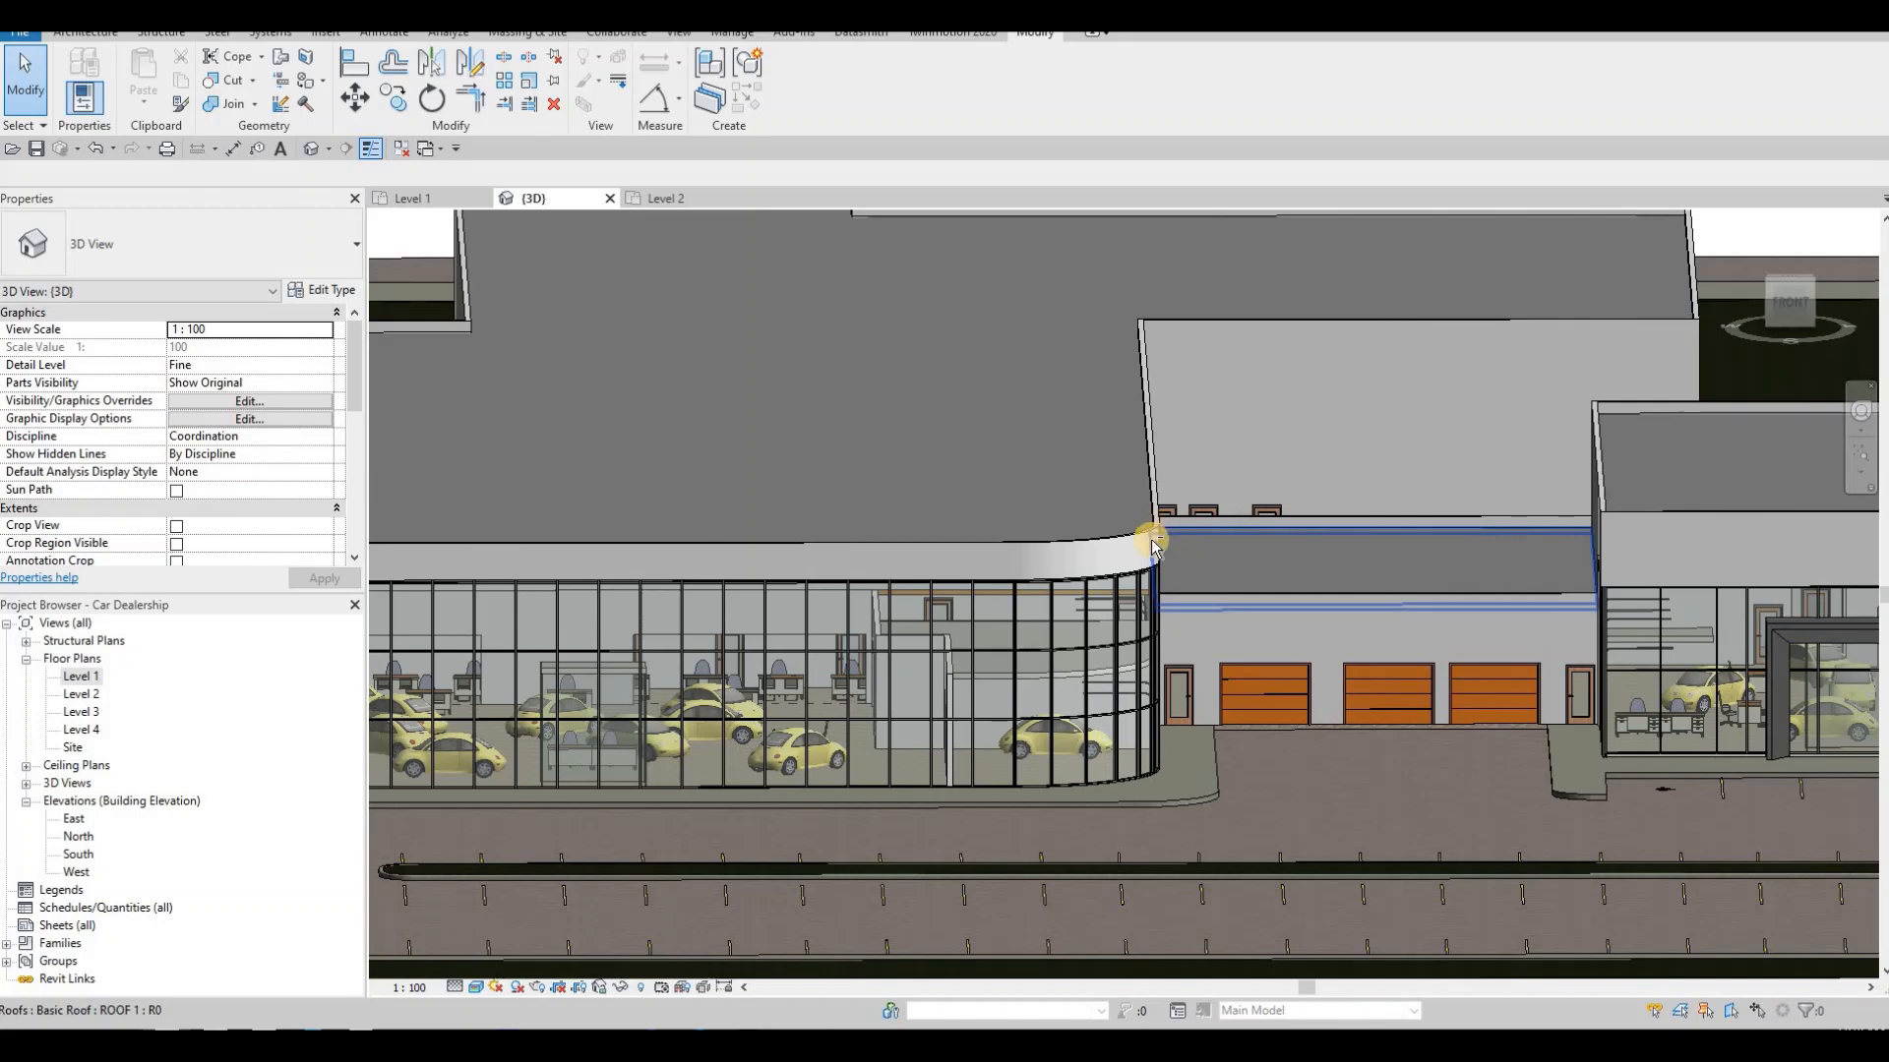
{"action": "middle_click_drag", "start_coordinate": [1149, 561], "coordinate": [1459, 514], "text": "shift"}
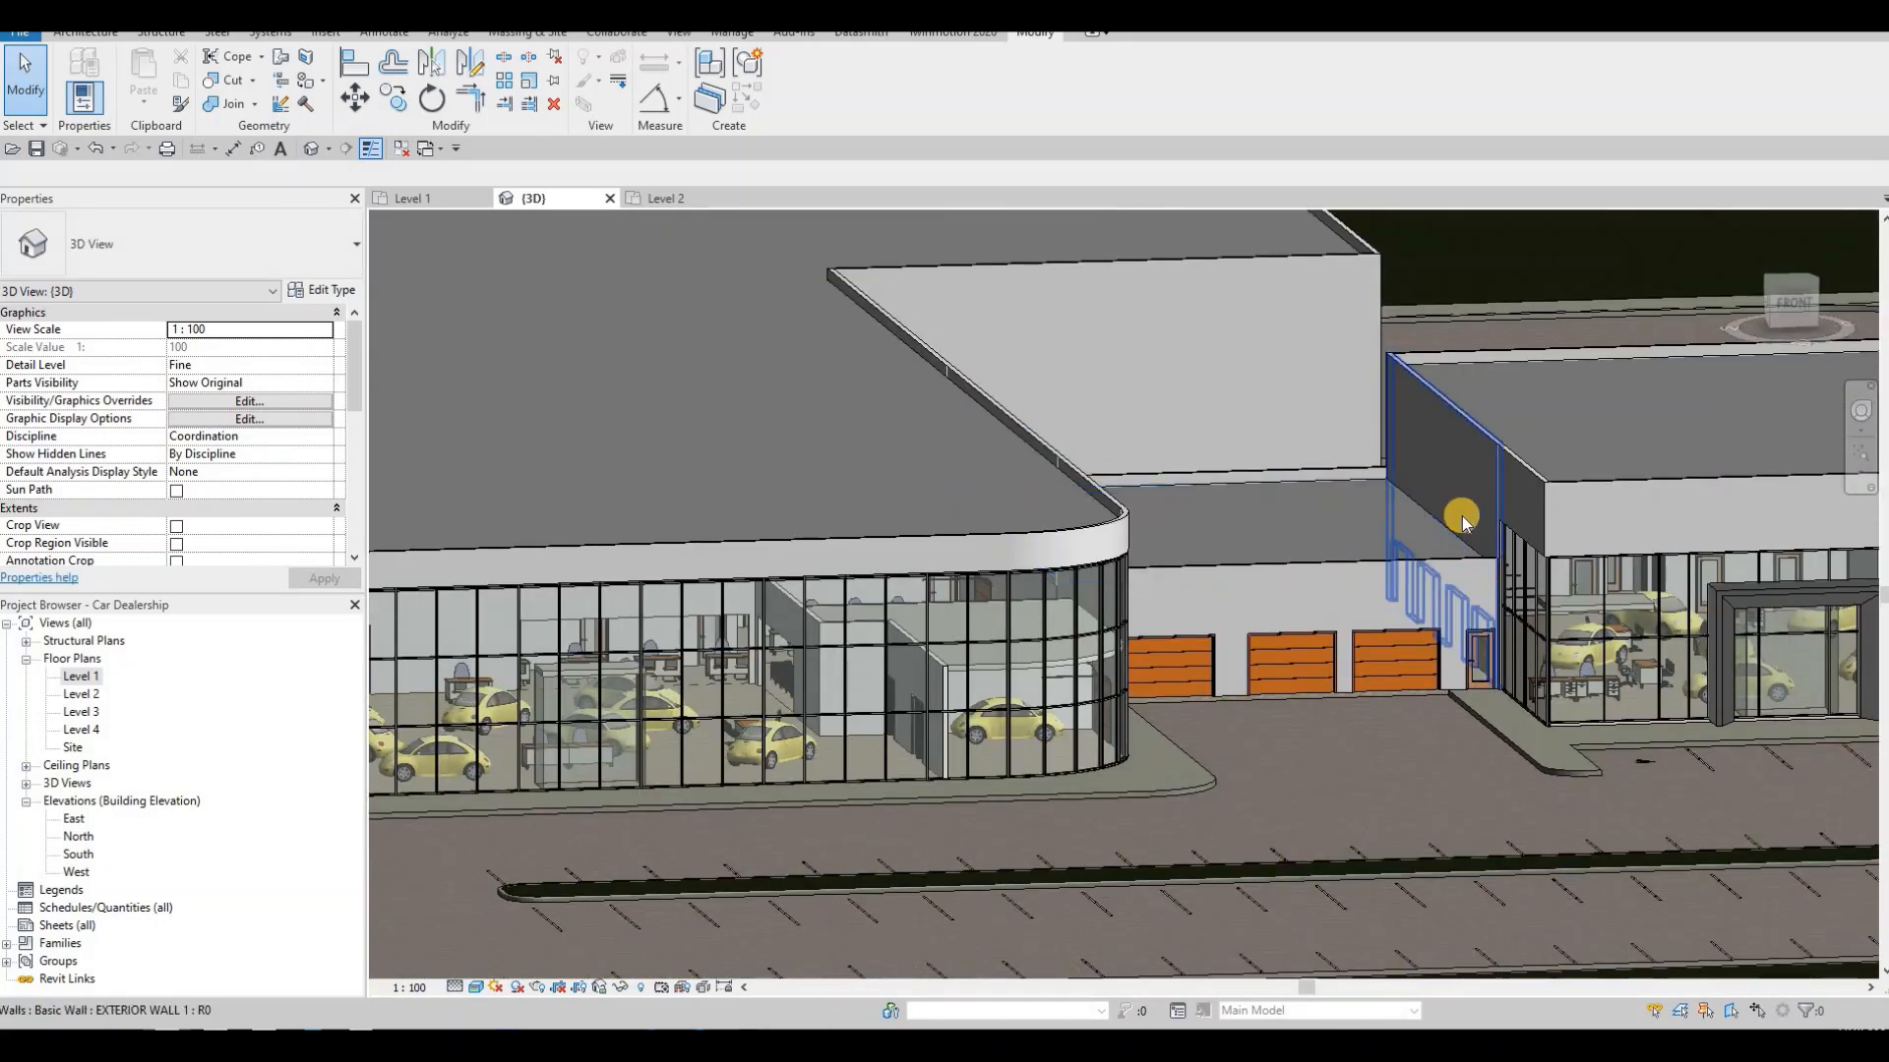
{"action": "middle_click_drag", "start_coordinate": [1285, 536], "coordinate": [994, 541], "text": "shift"}
{"action": "middle_click_drag", "start_coordinate": [619, 541], "coordinate": [815, 517]}
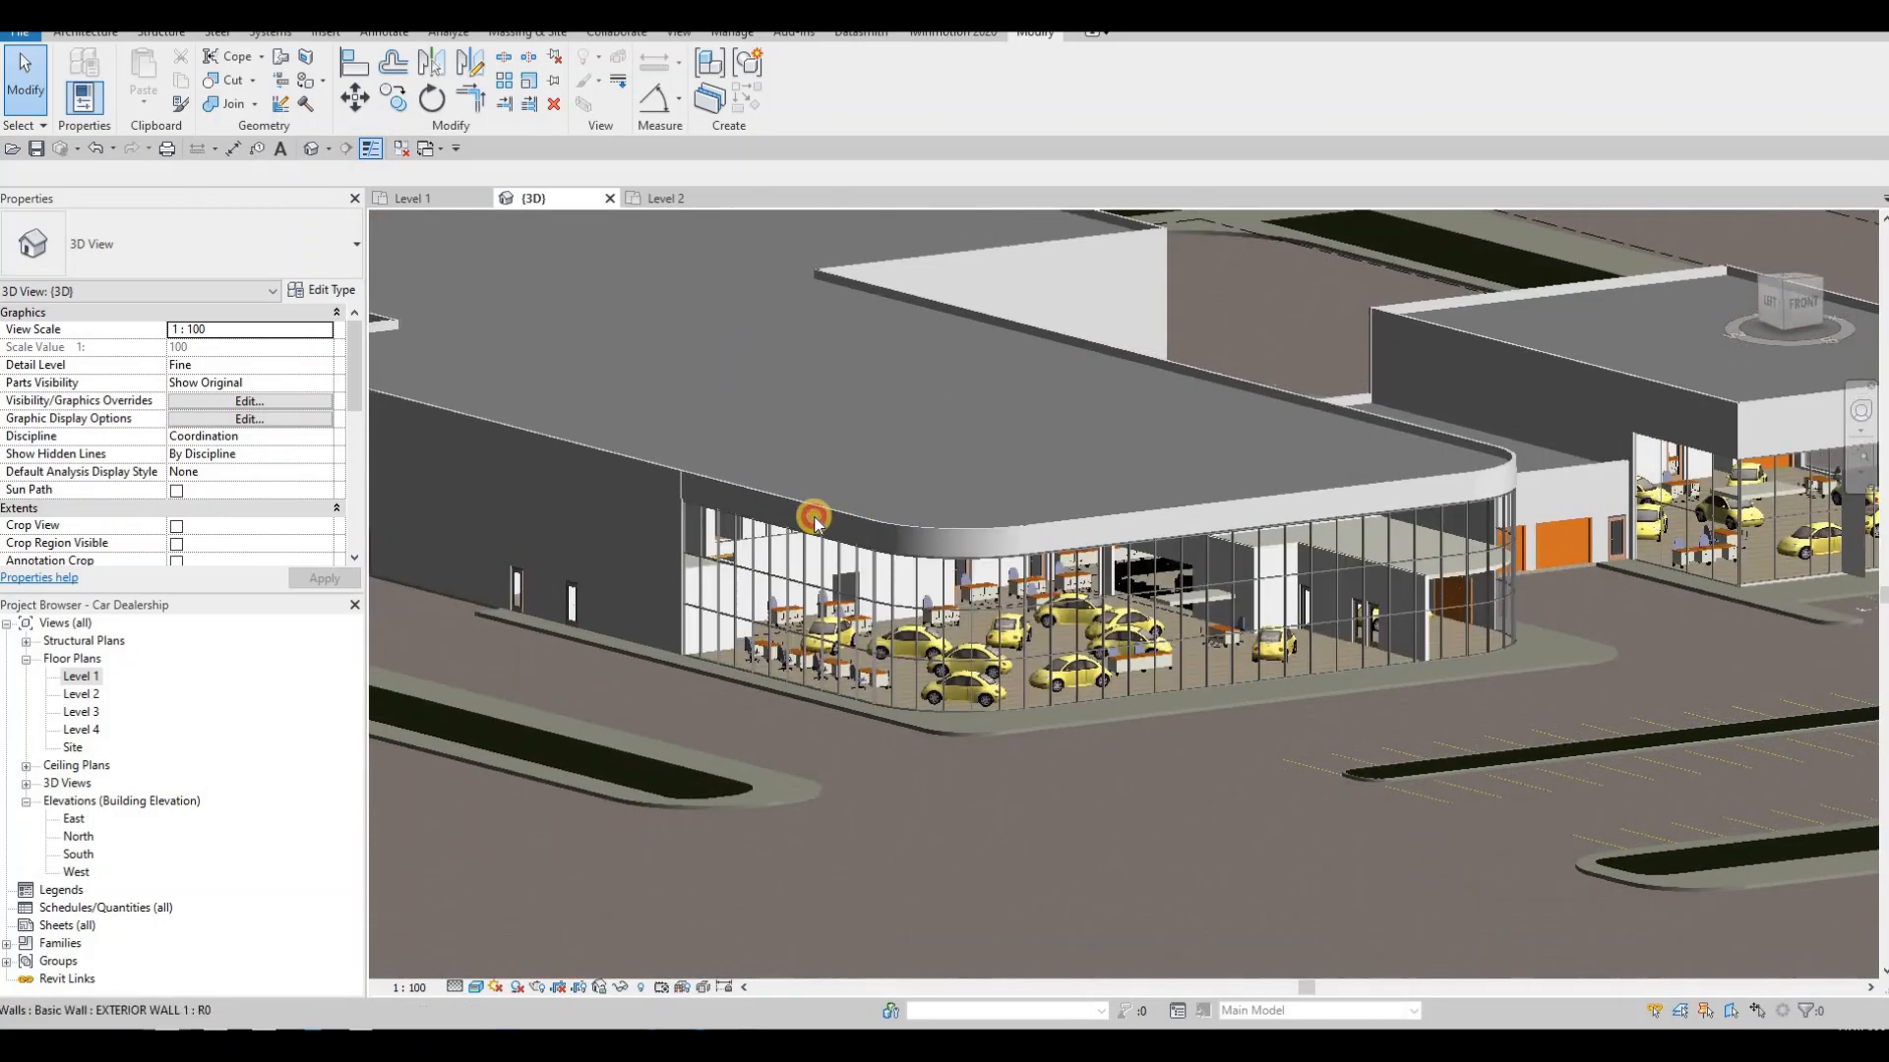
- Duplicate the side band's EXTERIOR WALL 1 type as EXTERIOR WALL 2
{"action": "left_click", "coordinate": [814, 516]}
{"action": "left_click", "coordinate": [325, 290]}
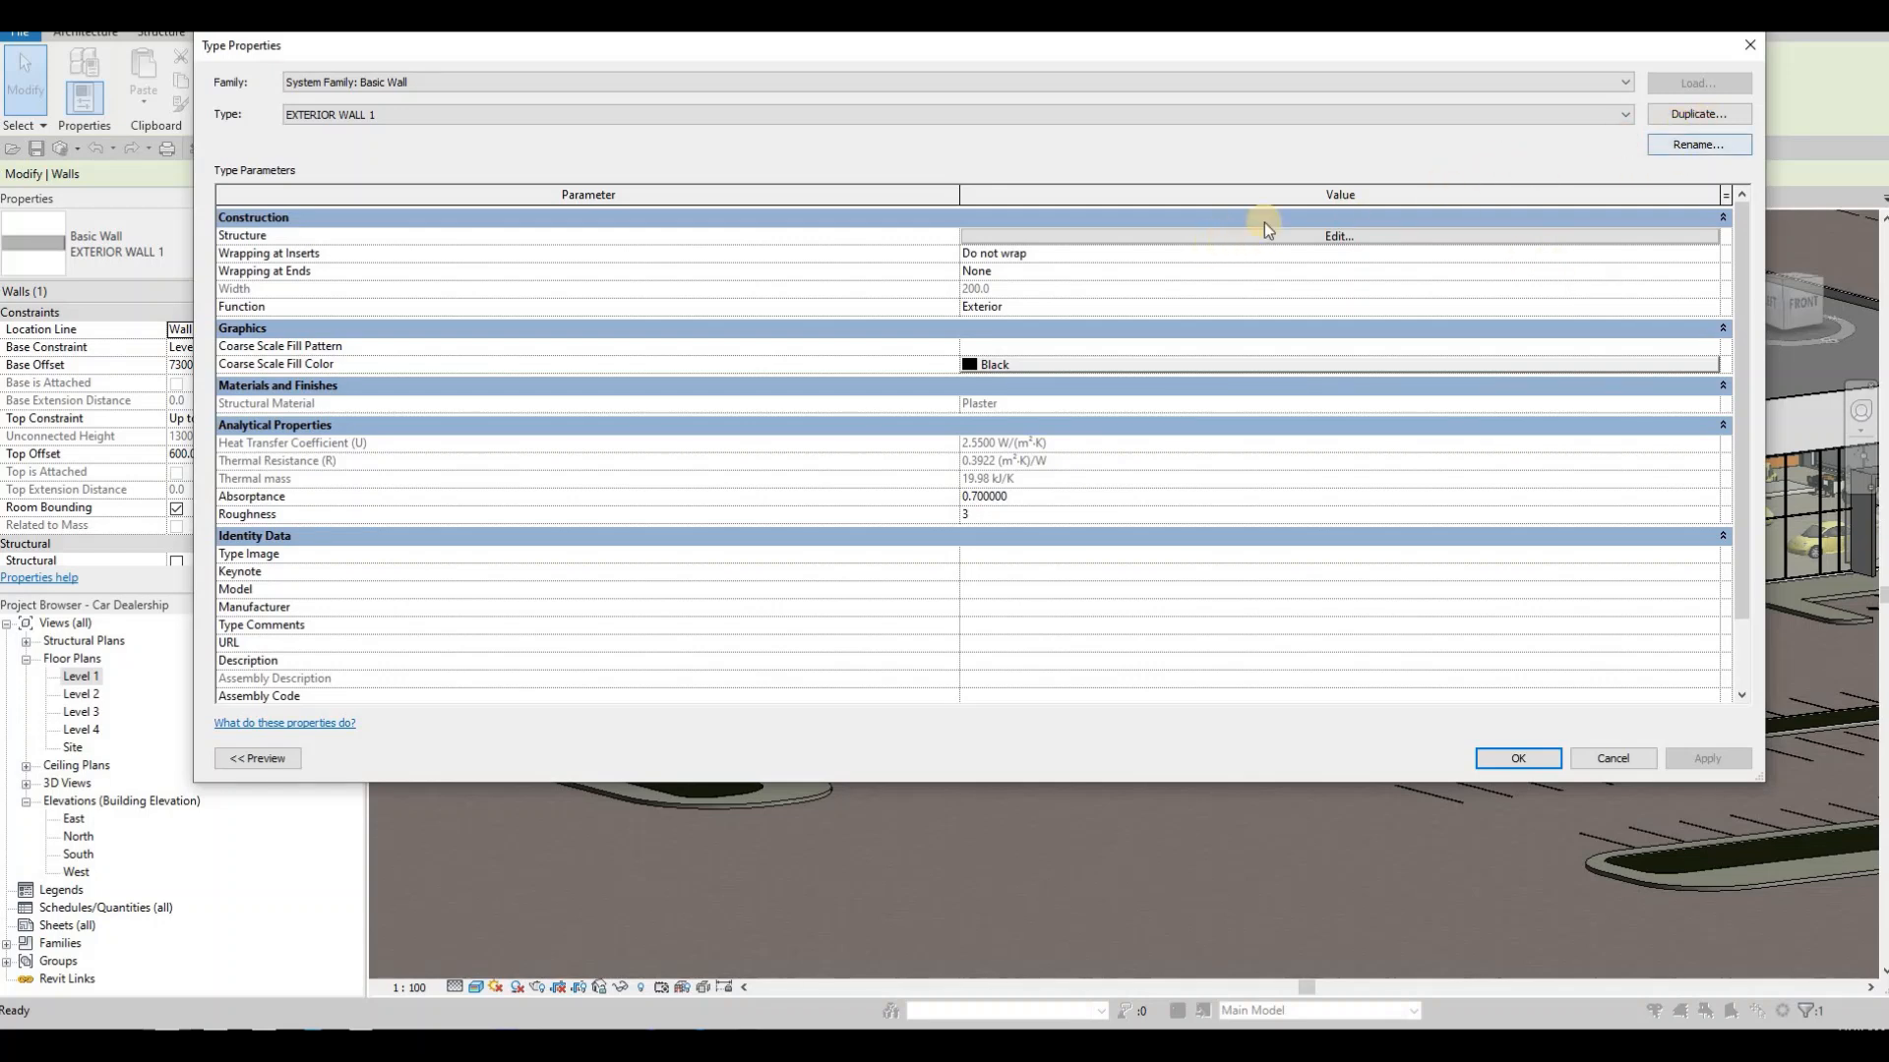
{"action": "left_click", "coordinate": [1698, 114]}
{"action": "key", "text": "Return"}
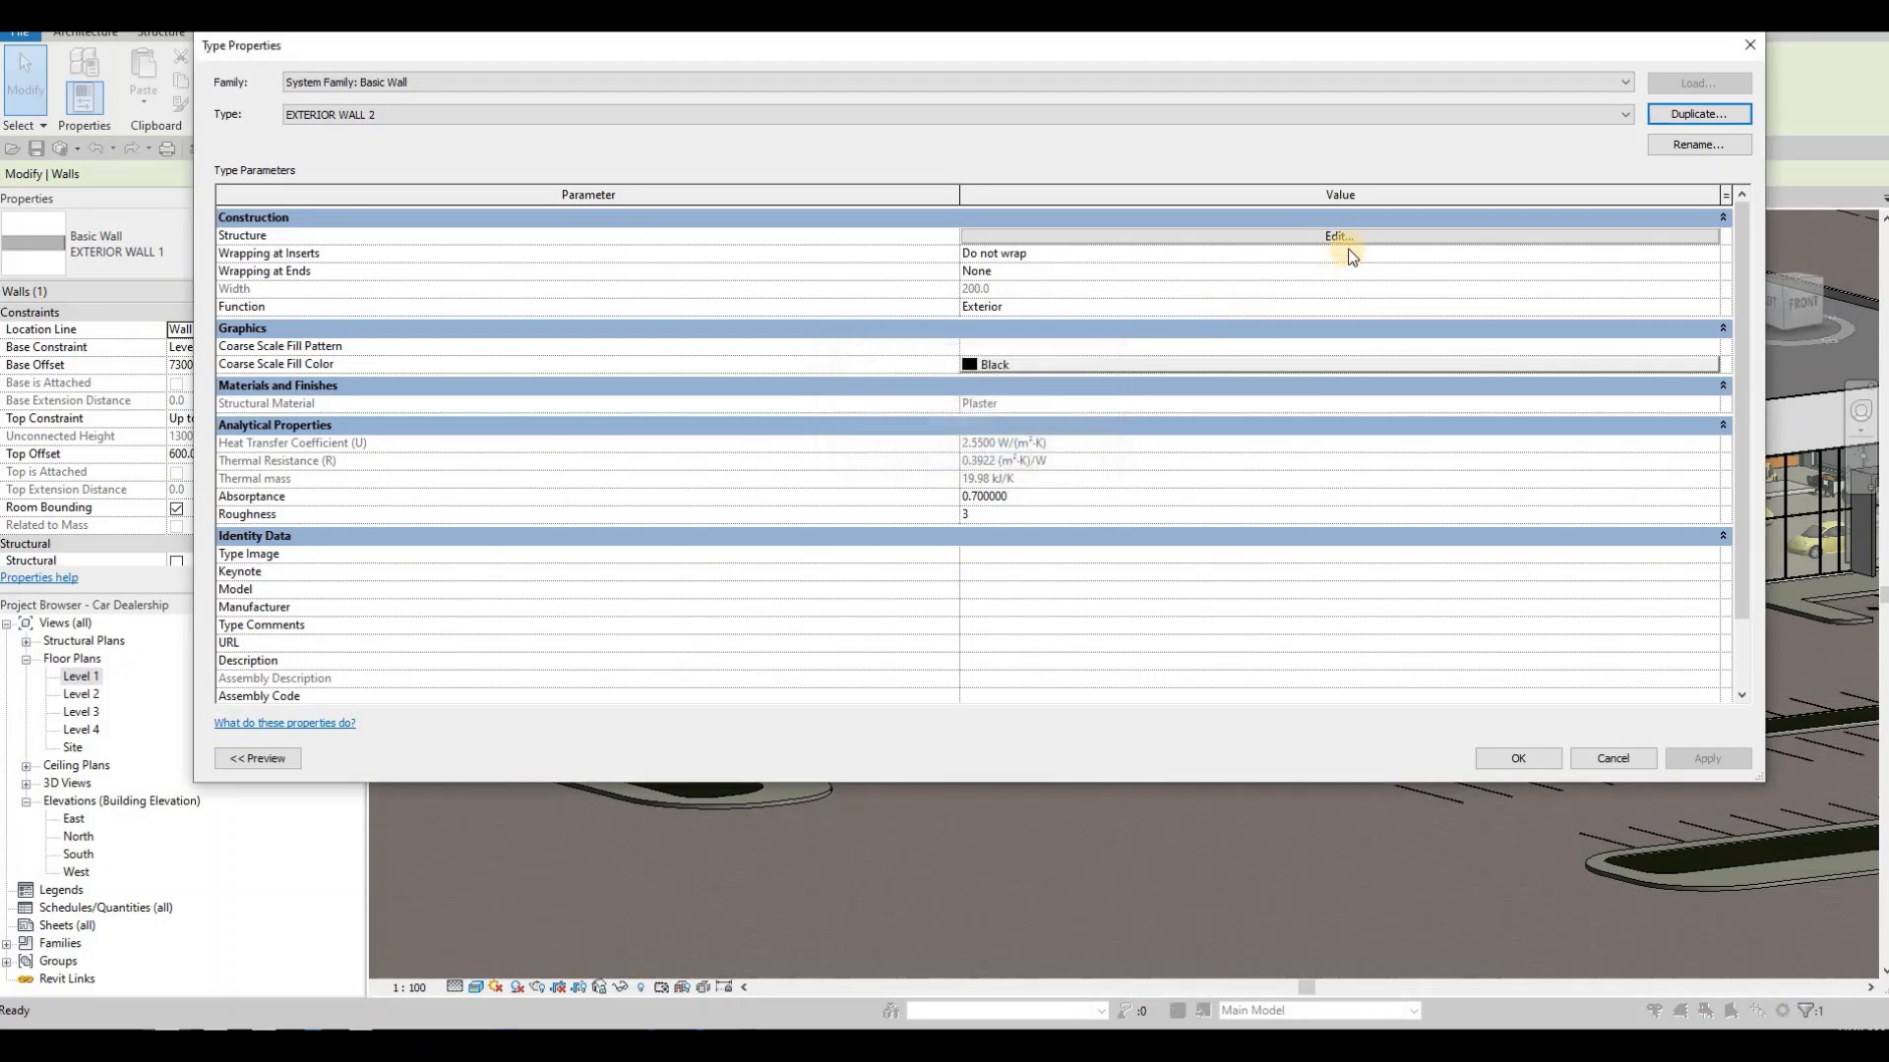
- Duplicate the Plaster material and assign the copy, Plaster(1), to the structure layer of EXTERIOR WALL 2
{"action": "left_click", "coordinate": [966, 236]}
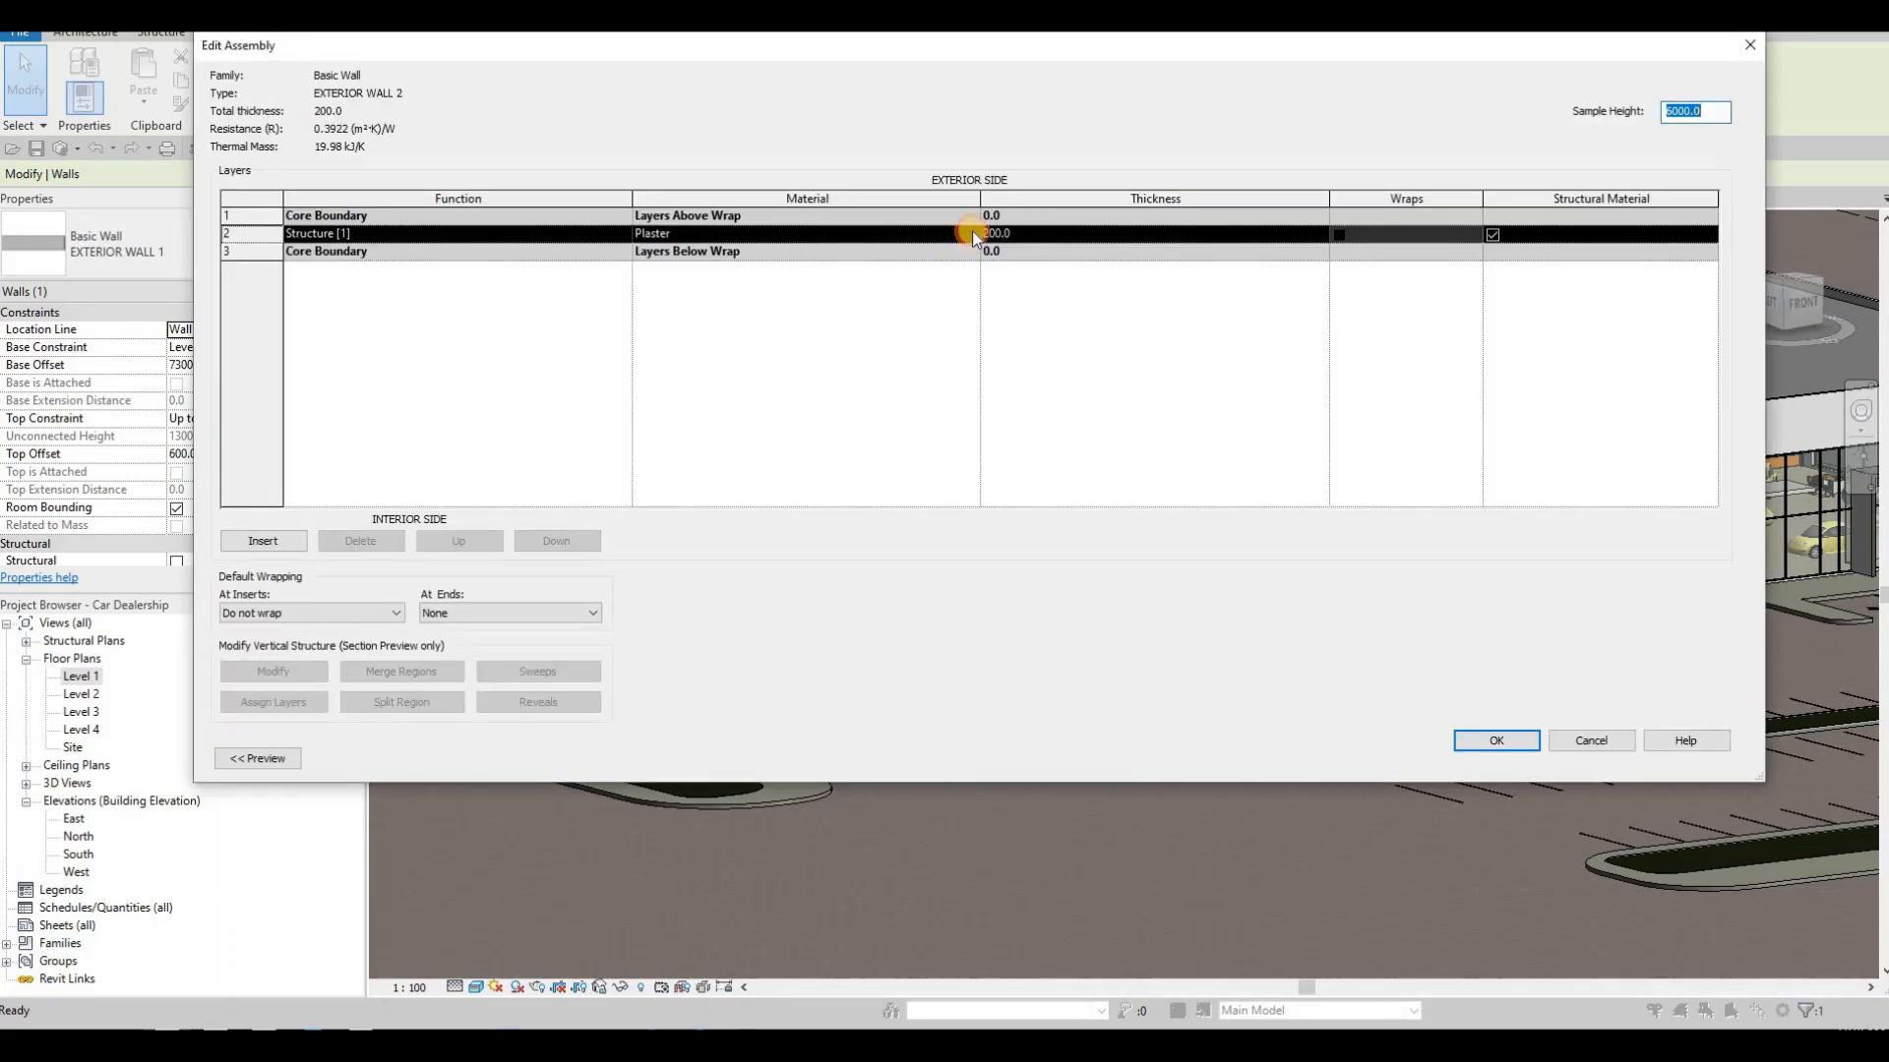
{"action": "left_click", "coordinate": [971, 234]}
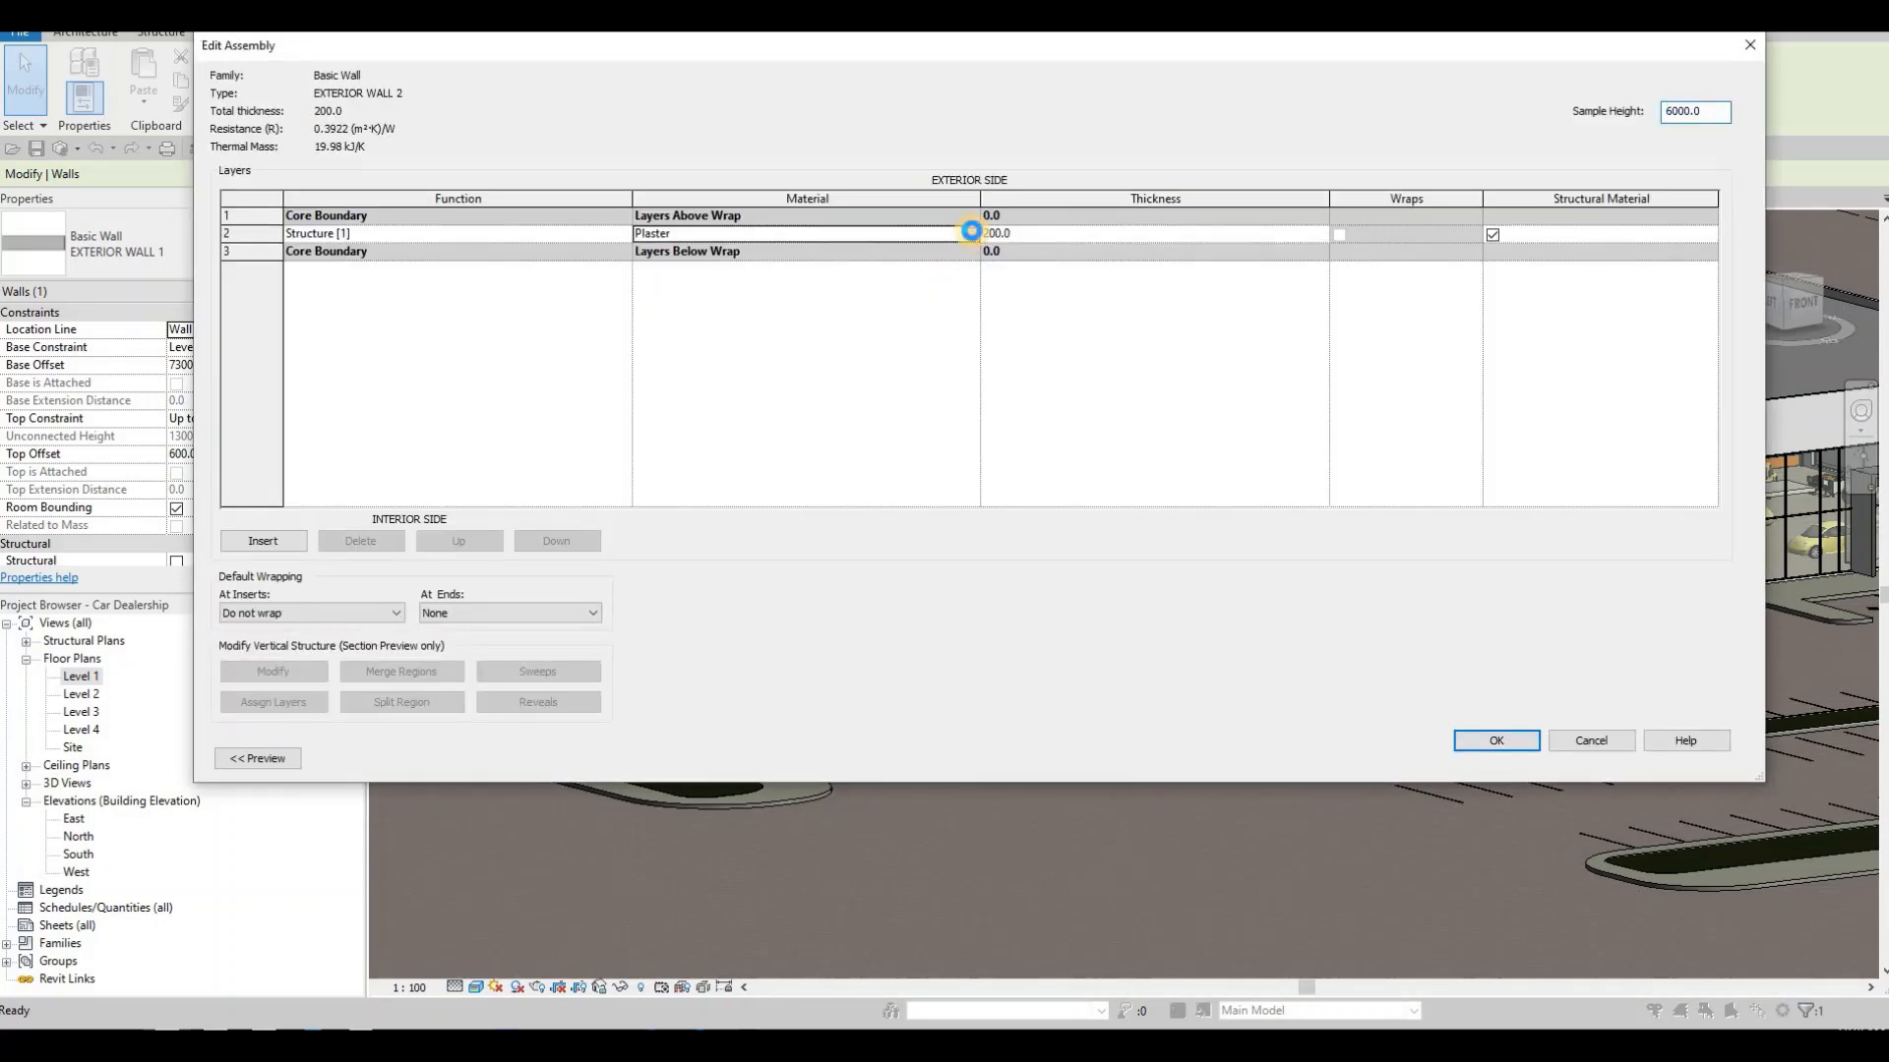
{"action": "left_click", "coordinate": [969, 234]}
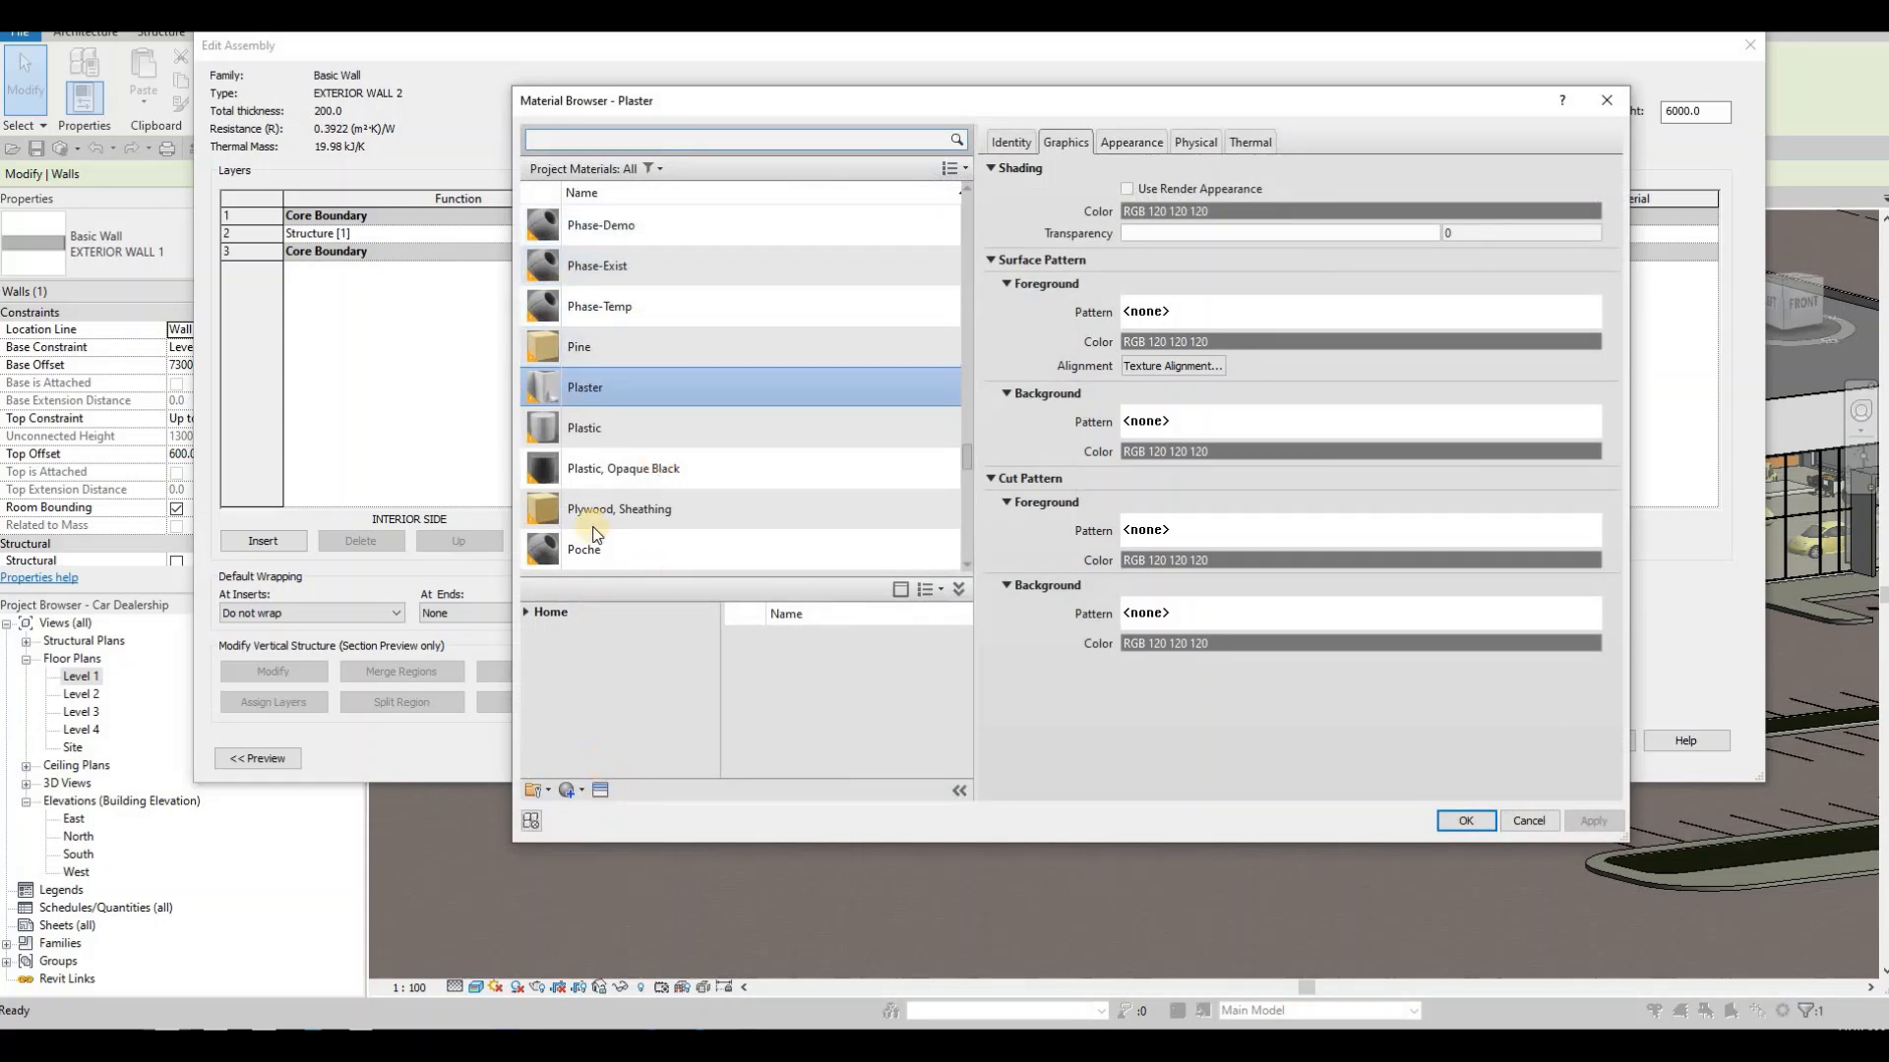
{"action": "scroll", "coordinate": [596, 535], "scroll_direction": "down", "scroll_amount": 1}
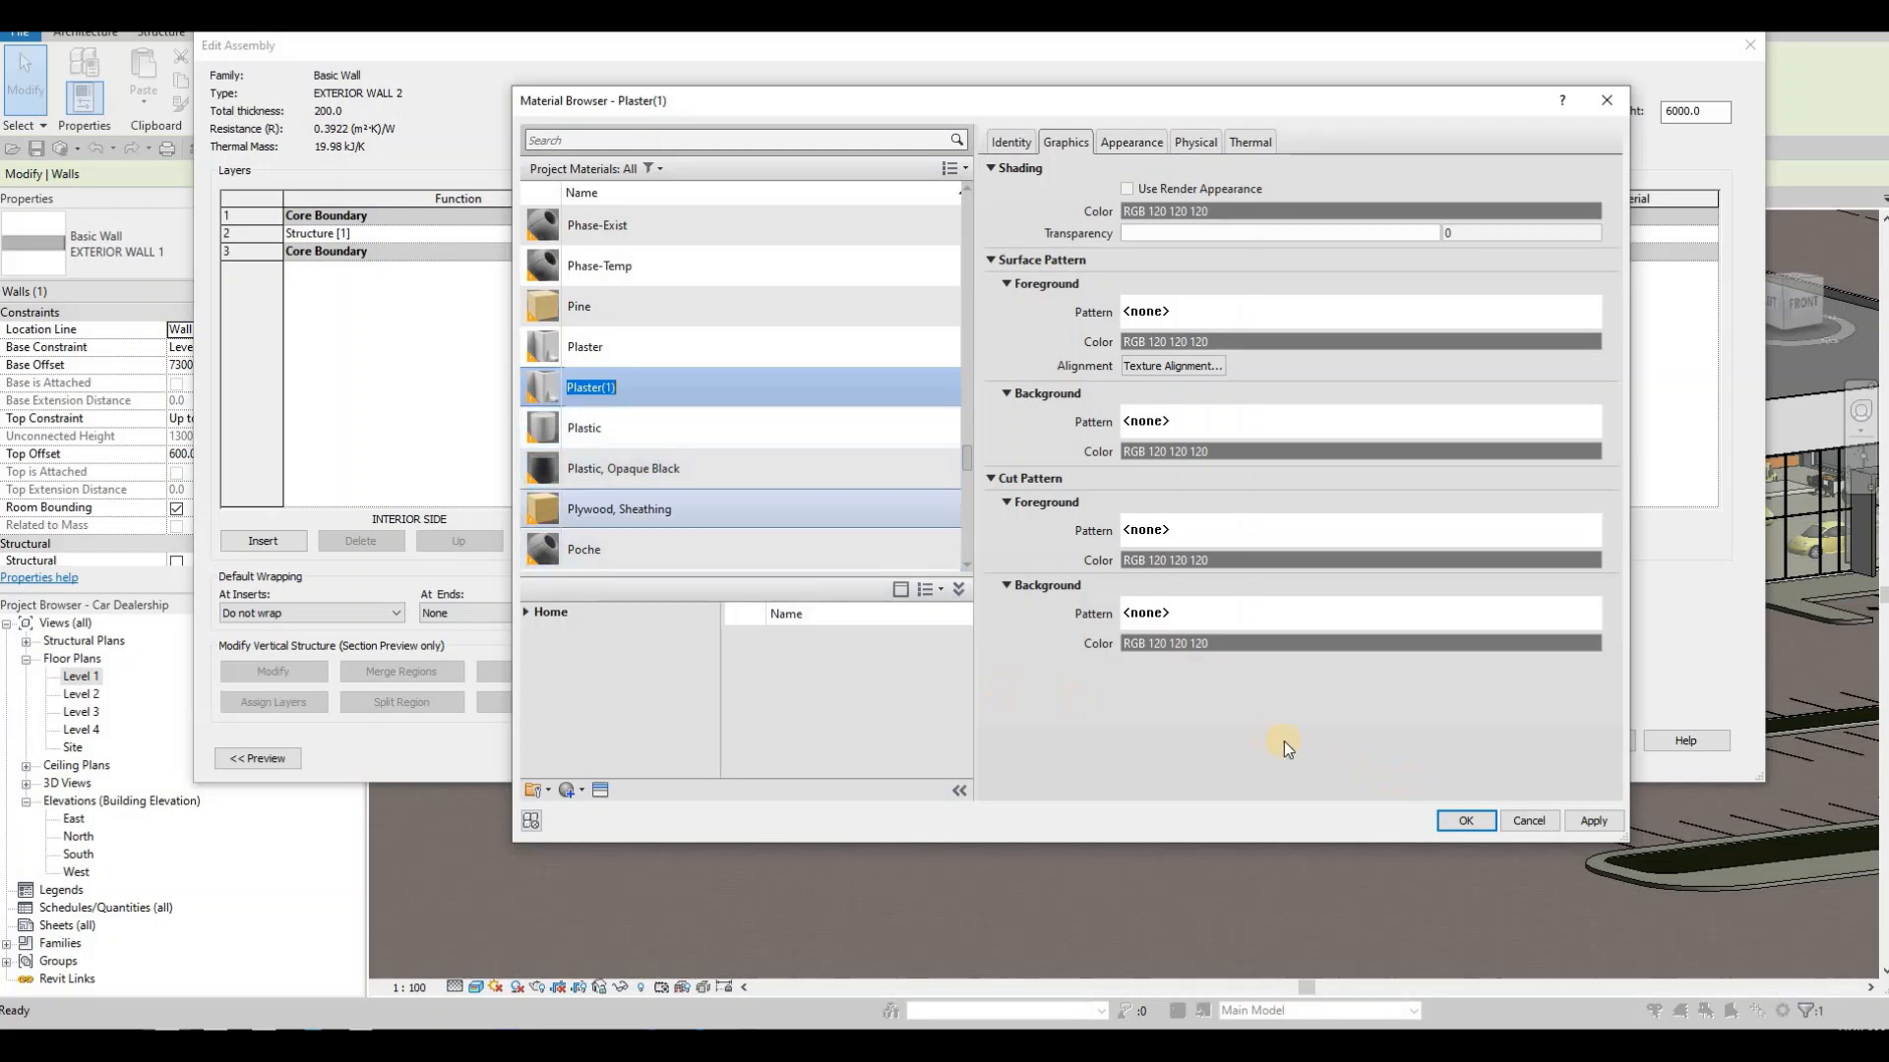
{"action": "left_click", "coordinate": [1461, 825]}
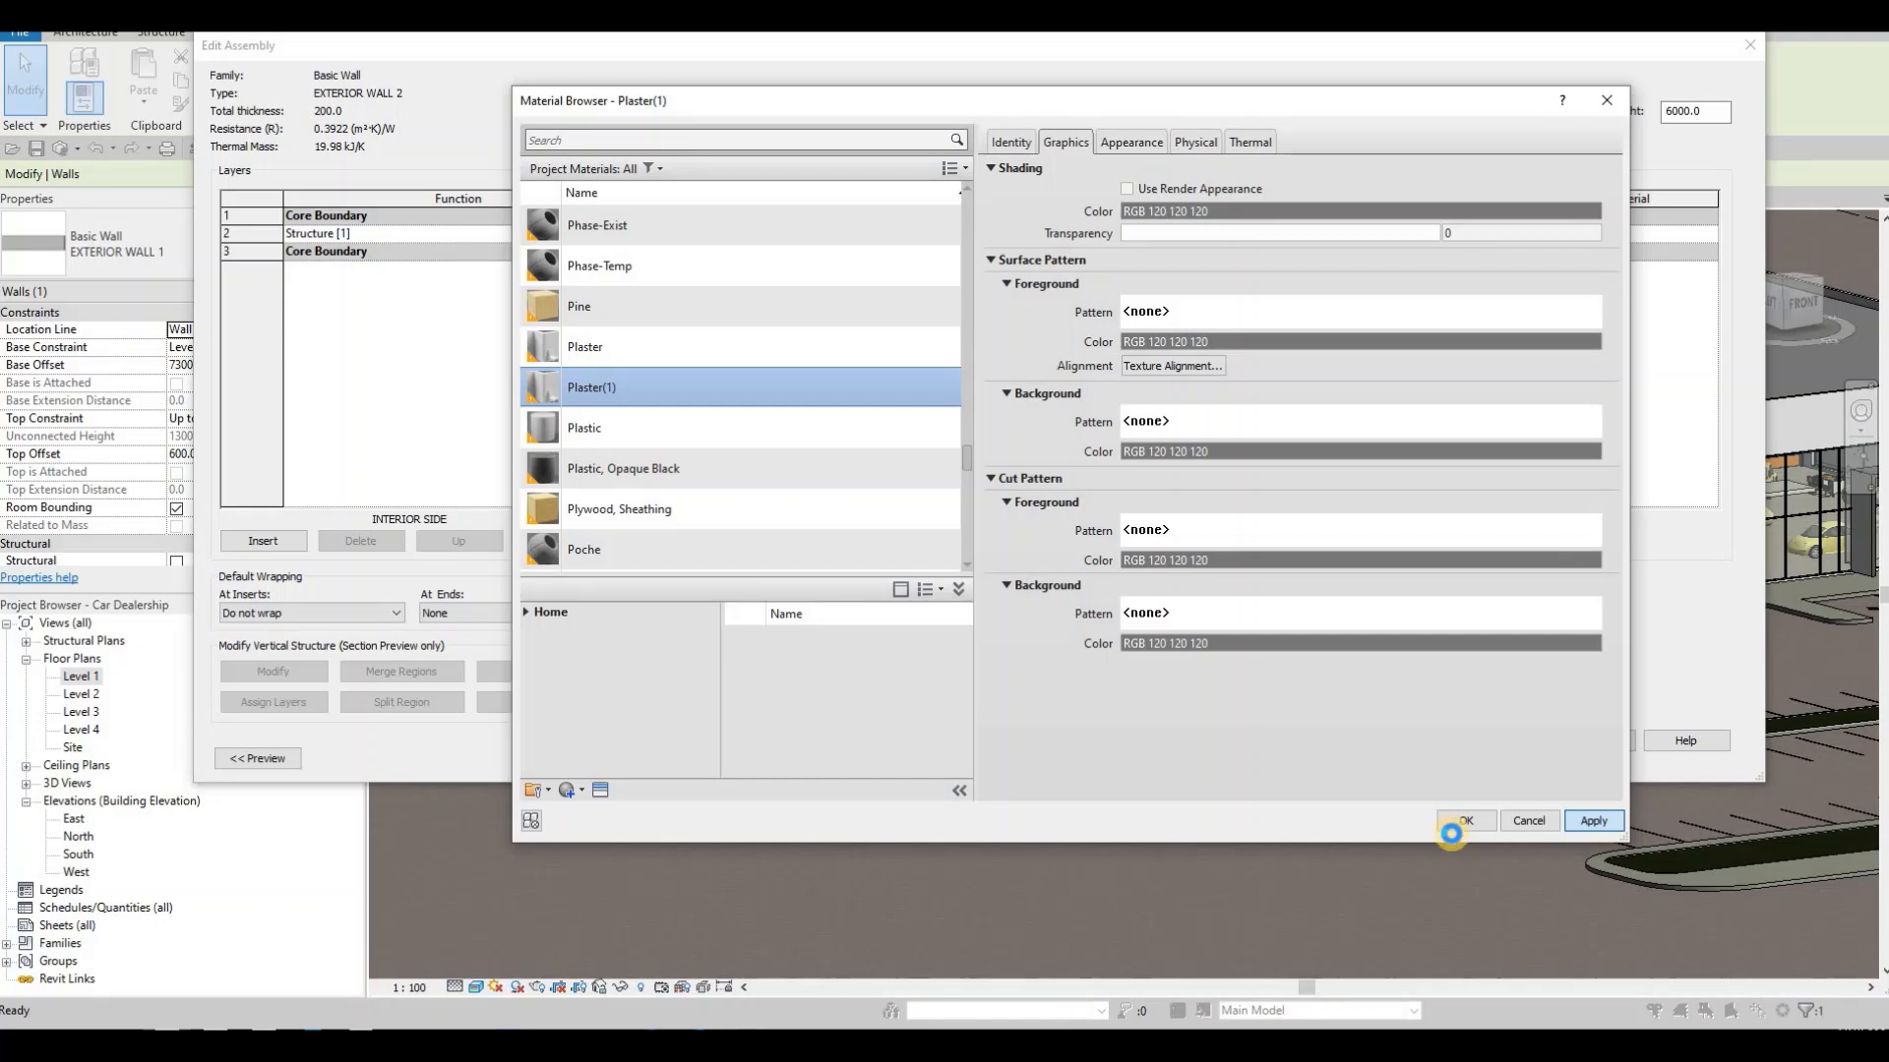
{"action": "left_click", "coordinate": [1452, 834]}
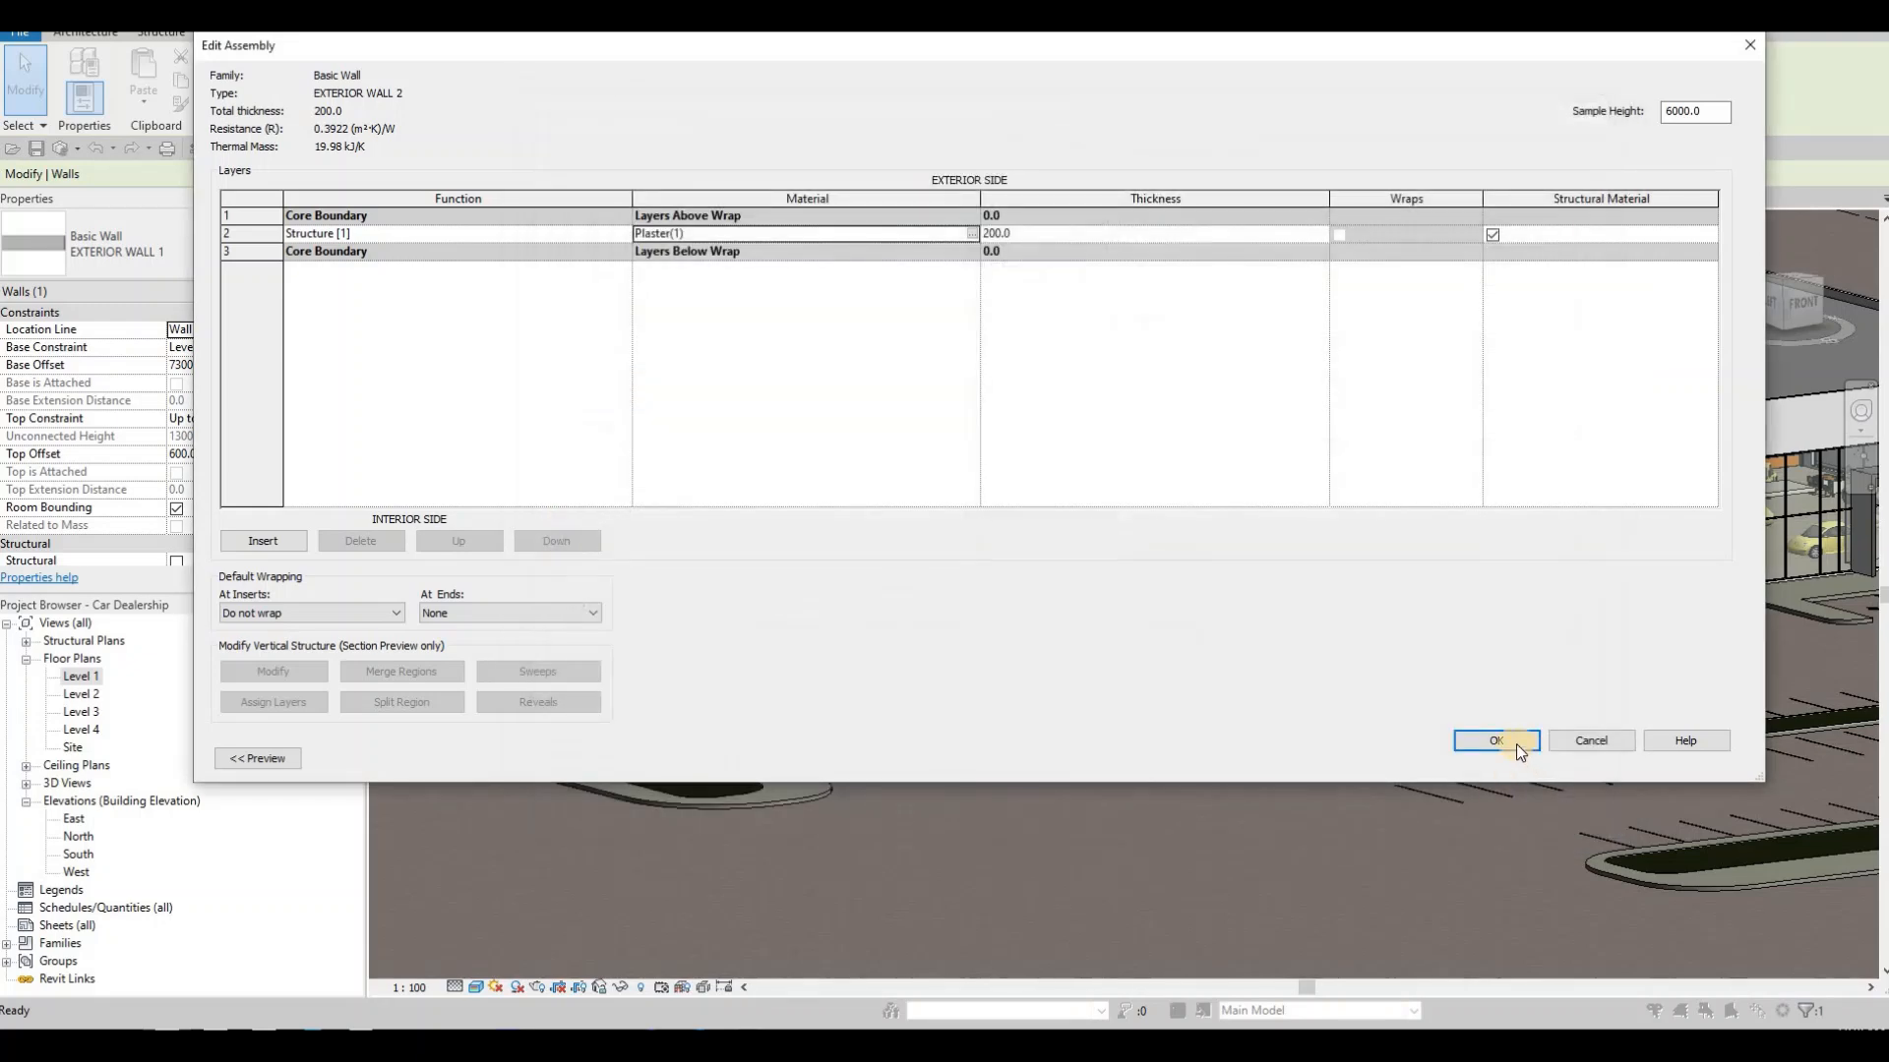
{"action": "left_click", "coordinate": [1495, 740]}
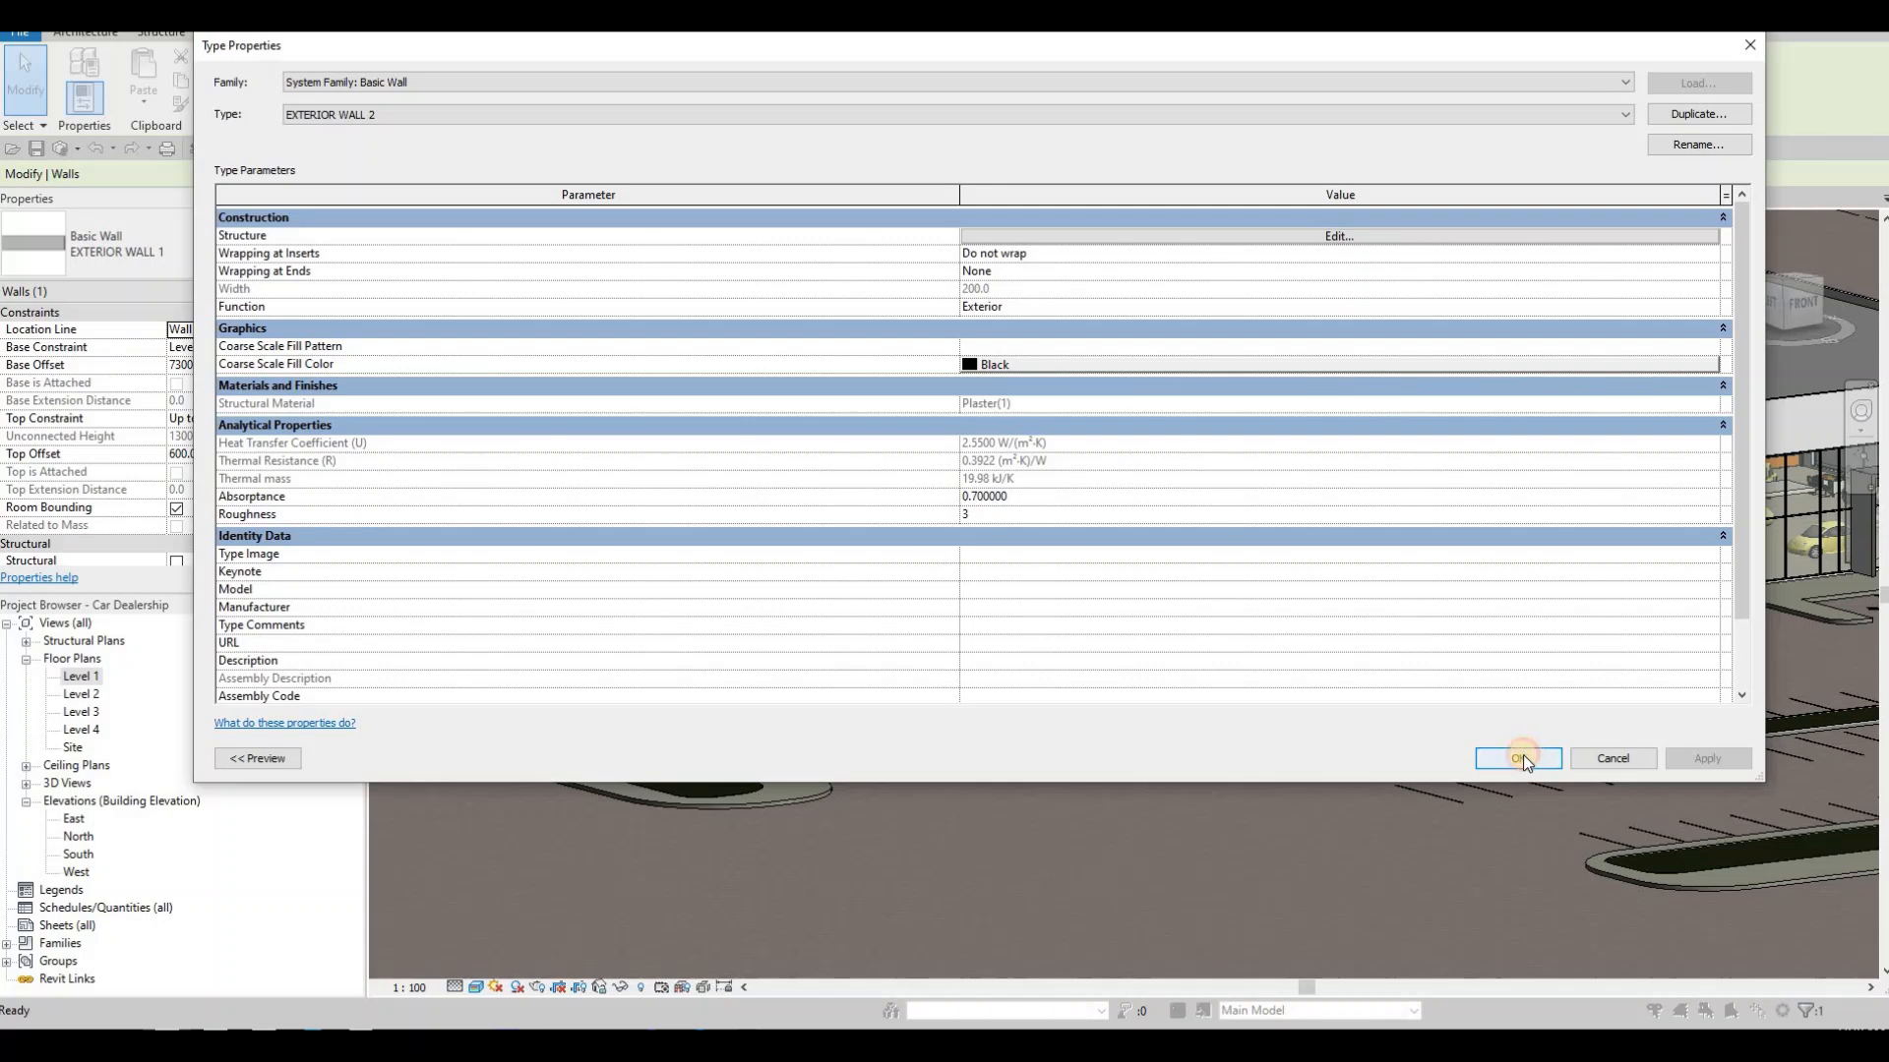
{"action": "key", "text": "Return"}
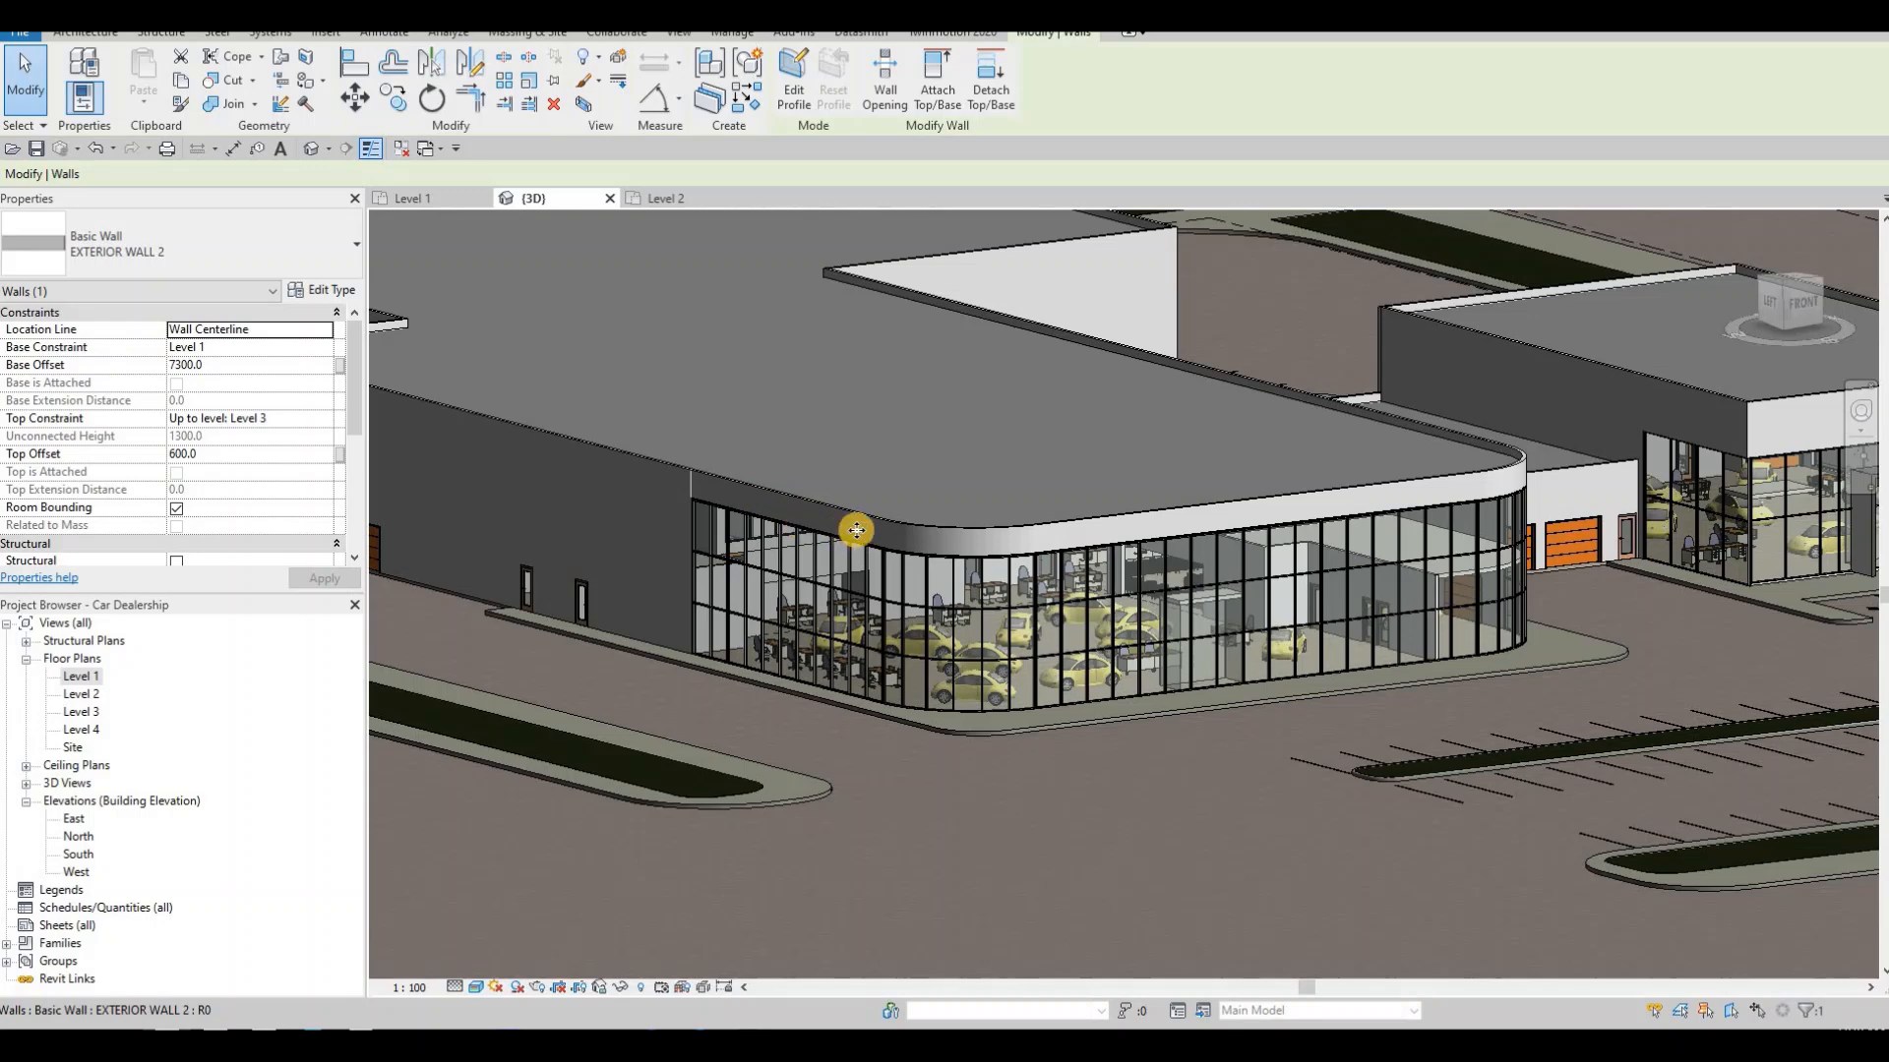
- Change the showroom's front band and both curved corner bands to the EXTERIOR WALL 2 type
{"action": "scroll", "coordinate": [1017, 545], "scroll_direction": "up", "scroll_amount": 3}
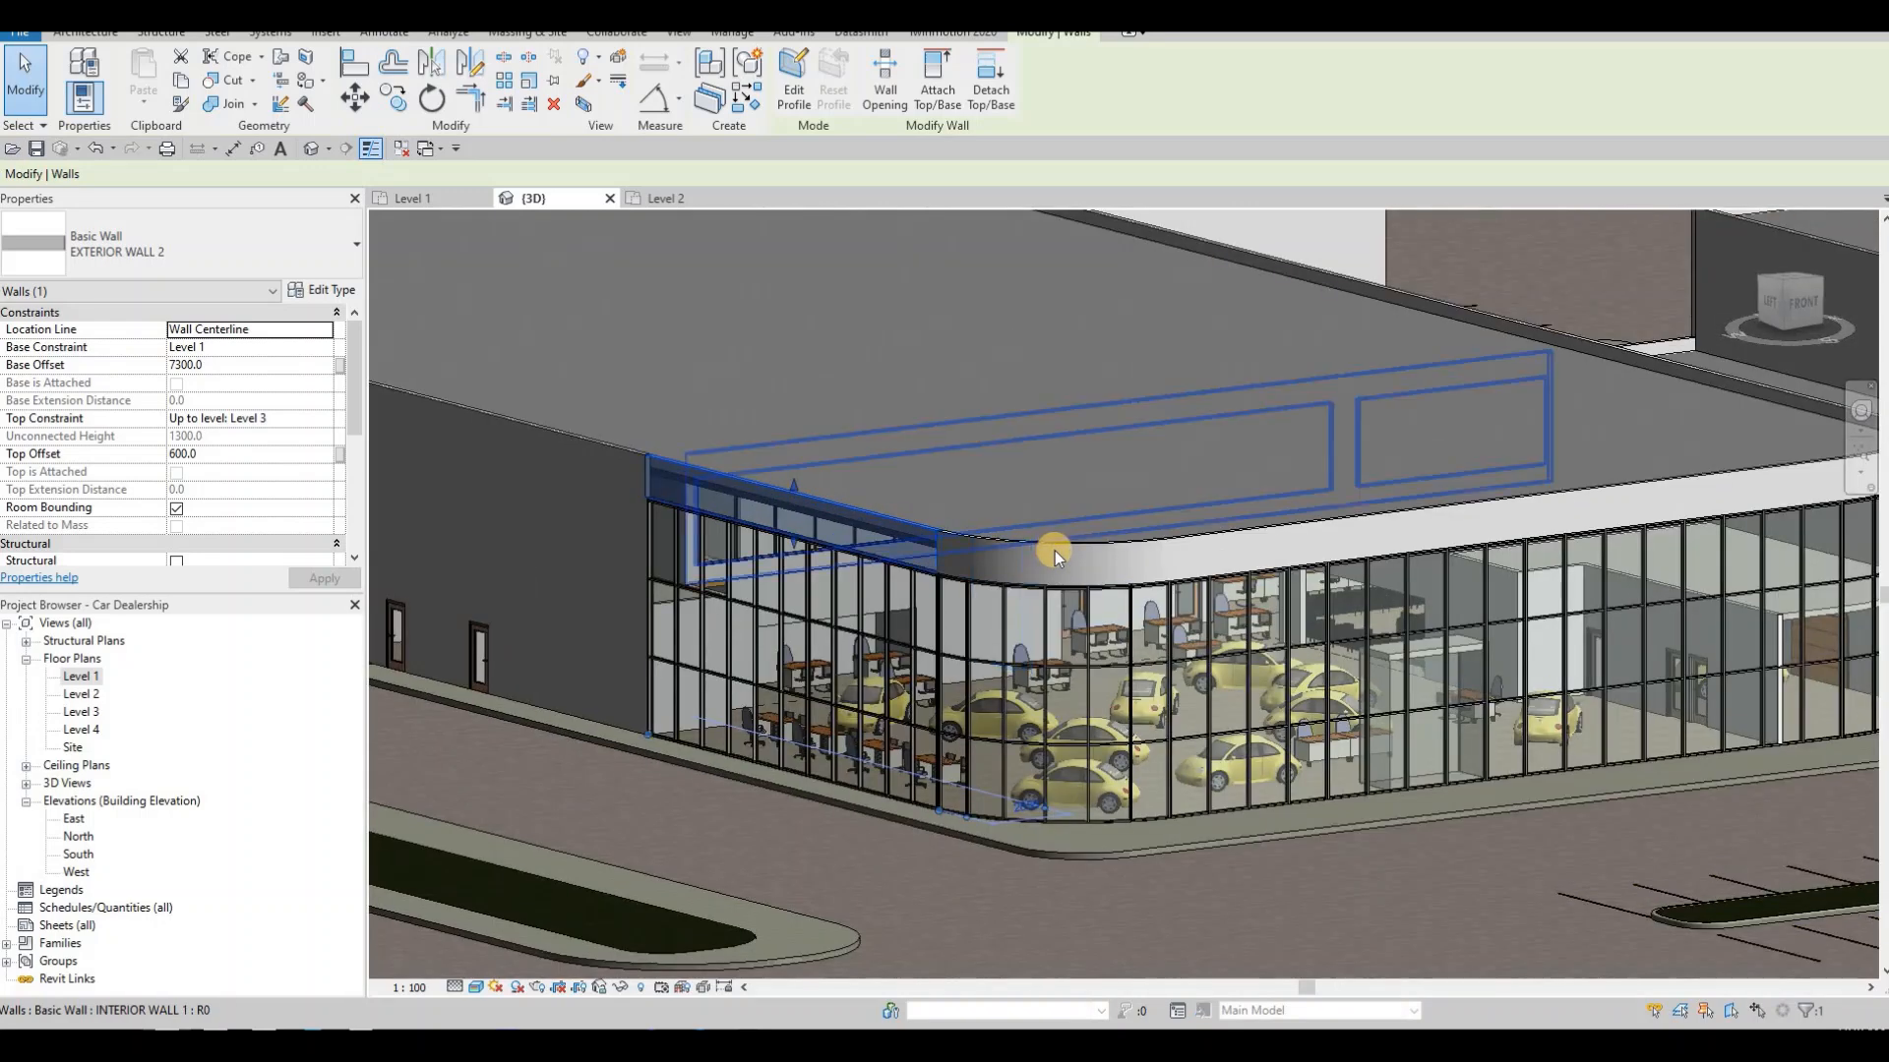
{"action": "left_click", "coordinate": [1237, 540]}
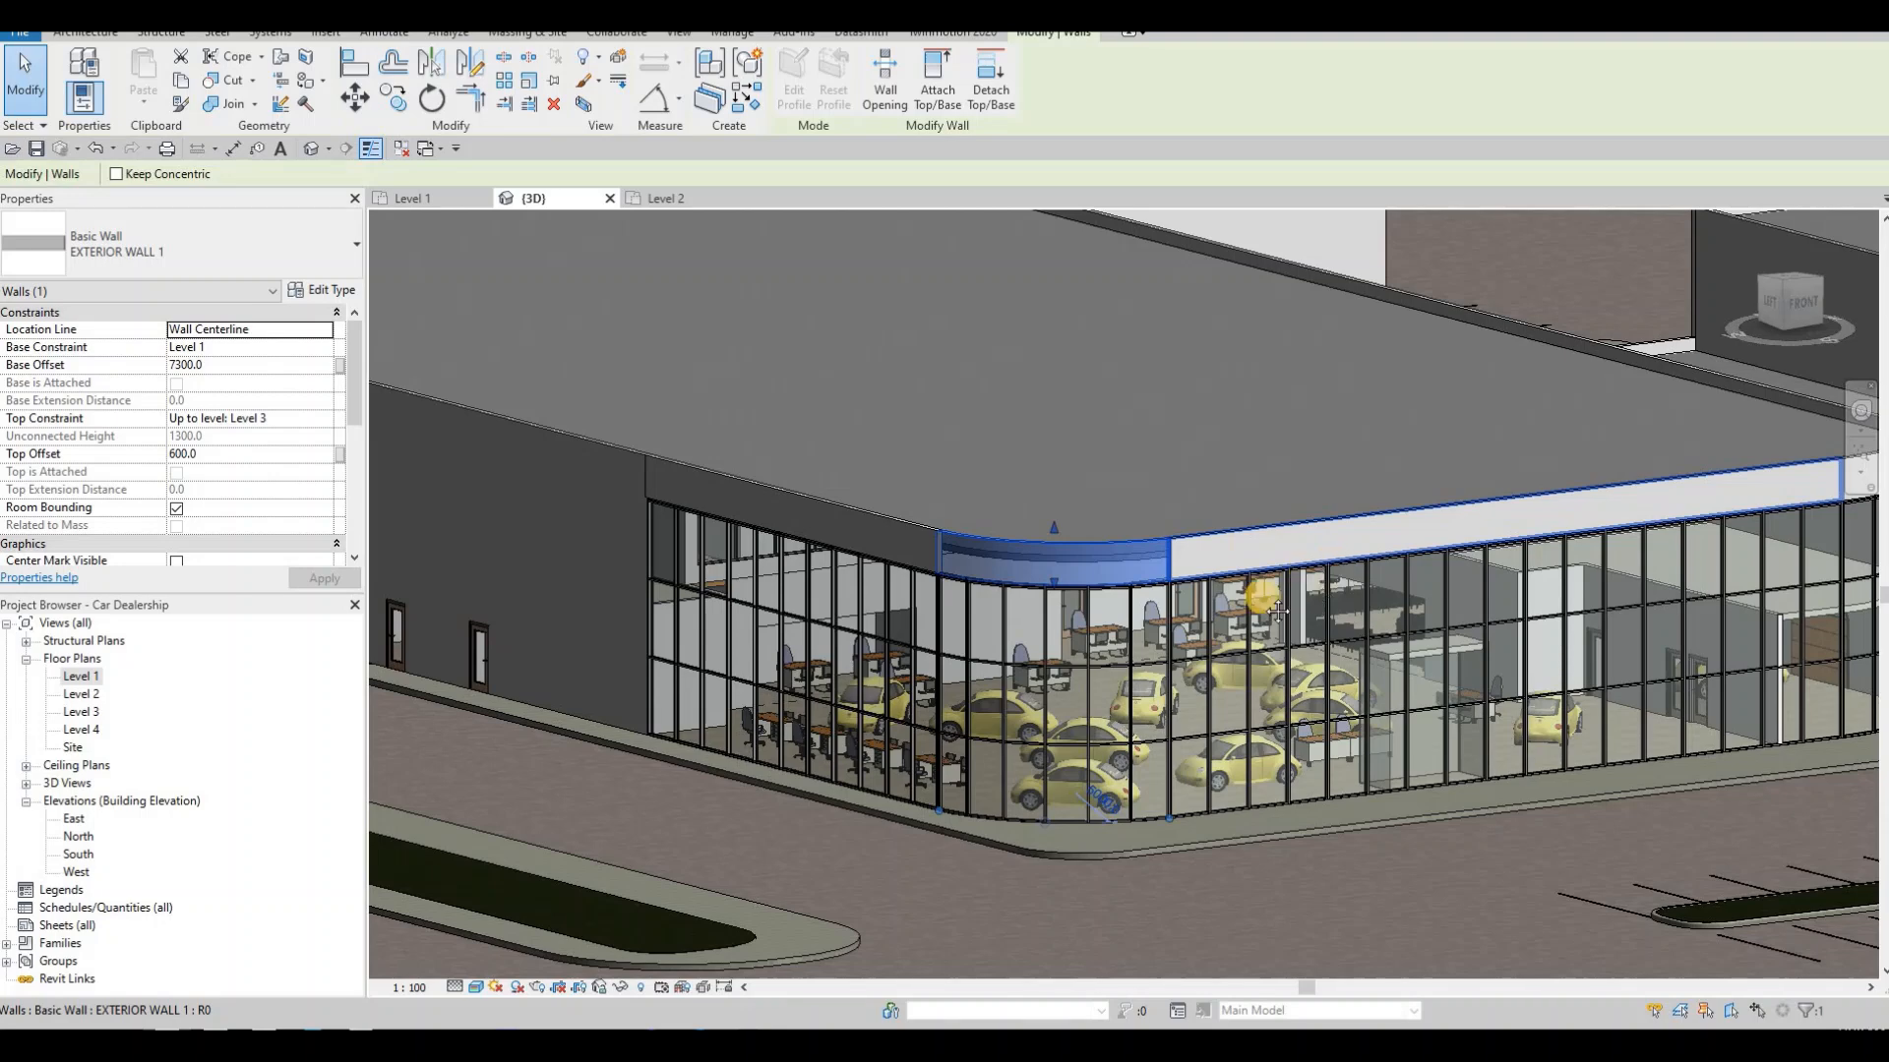
{"action": "left_click", "coordinate": [1278, 551], "text": "ctrl"}
{"action": "middle_click_drag", "start_coordinate": [1279, 551], "coordinate": [1540, 633], "text": "shift"}
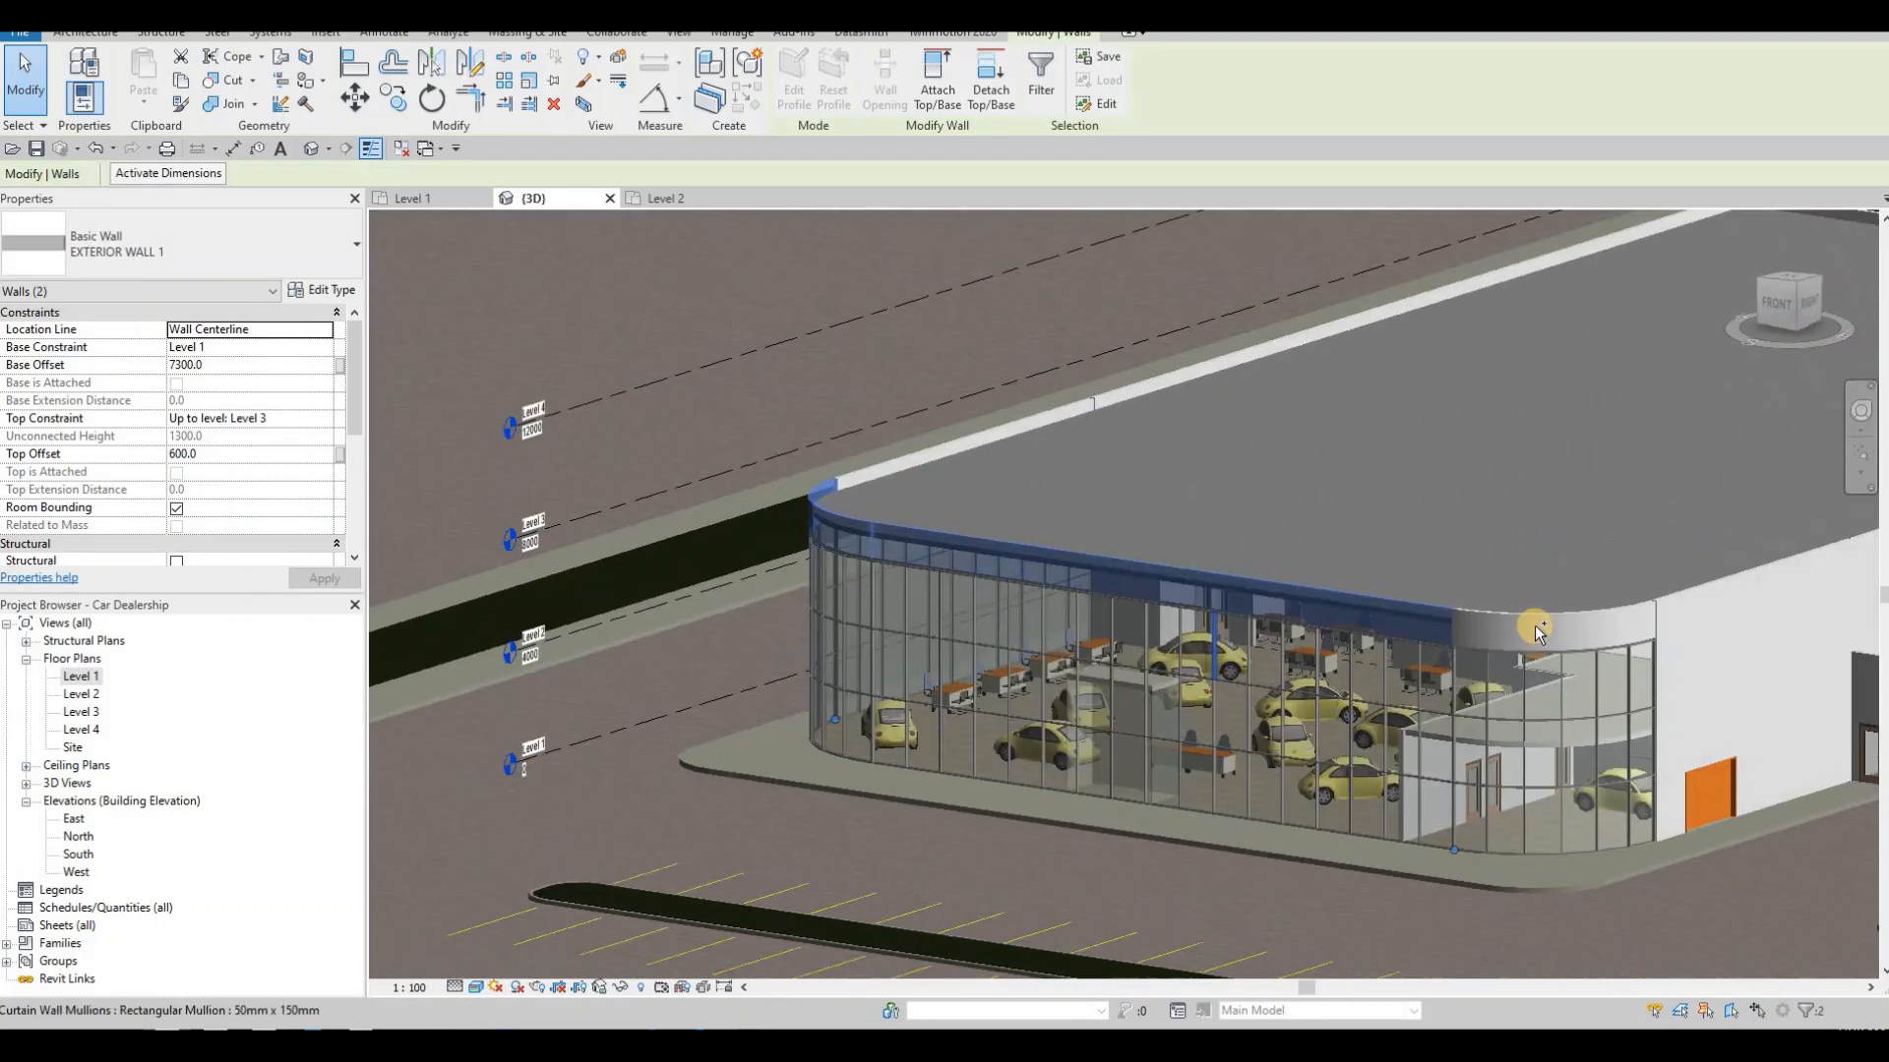
{"action": "left_click", "coordinate": [1540, 629], "text": "ctrl"}
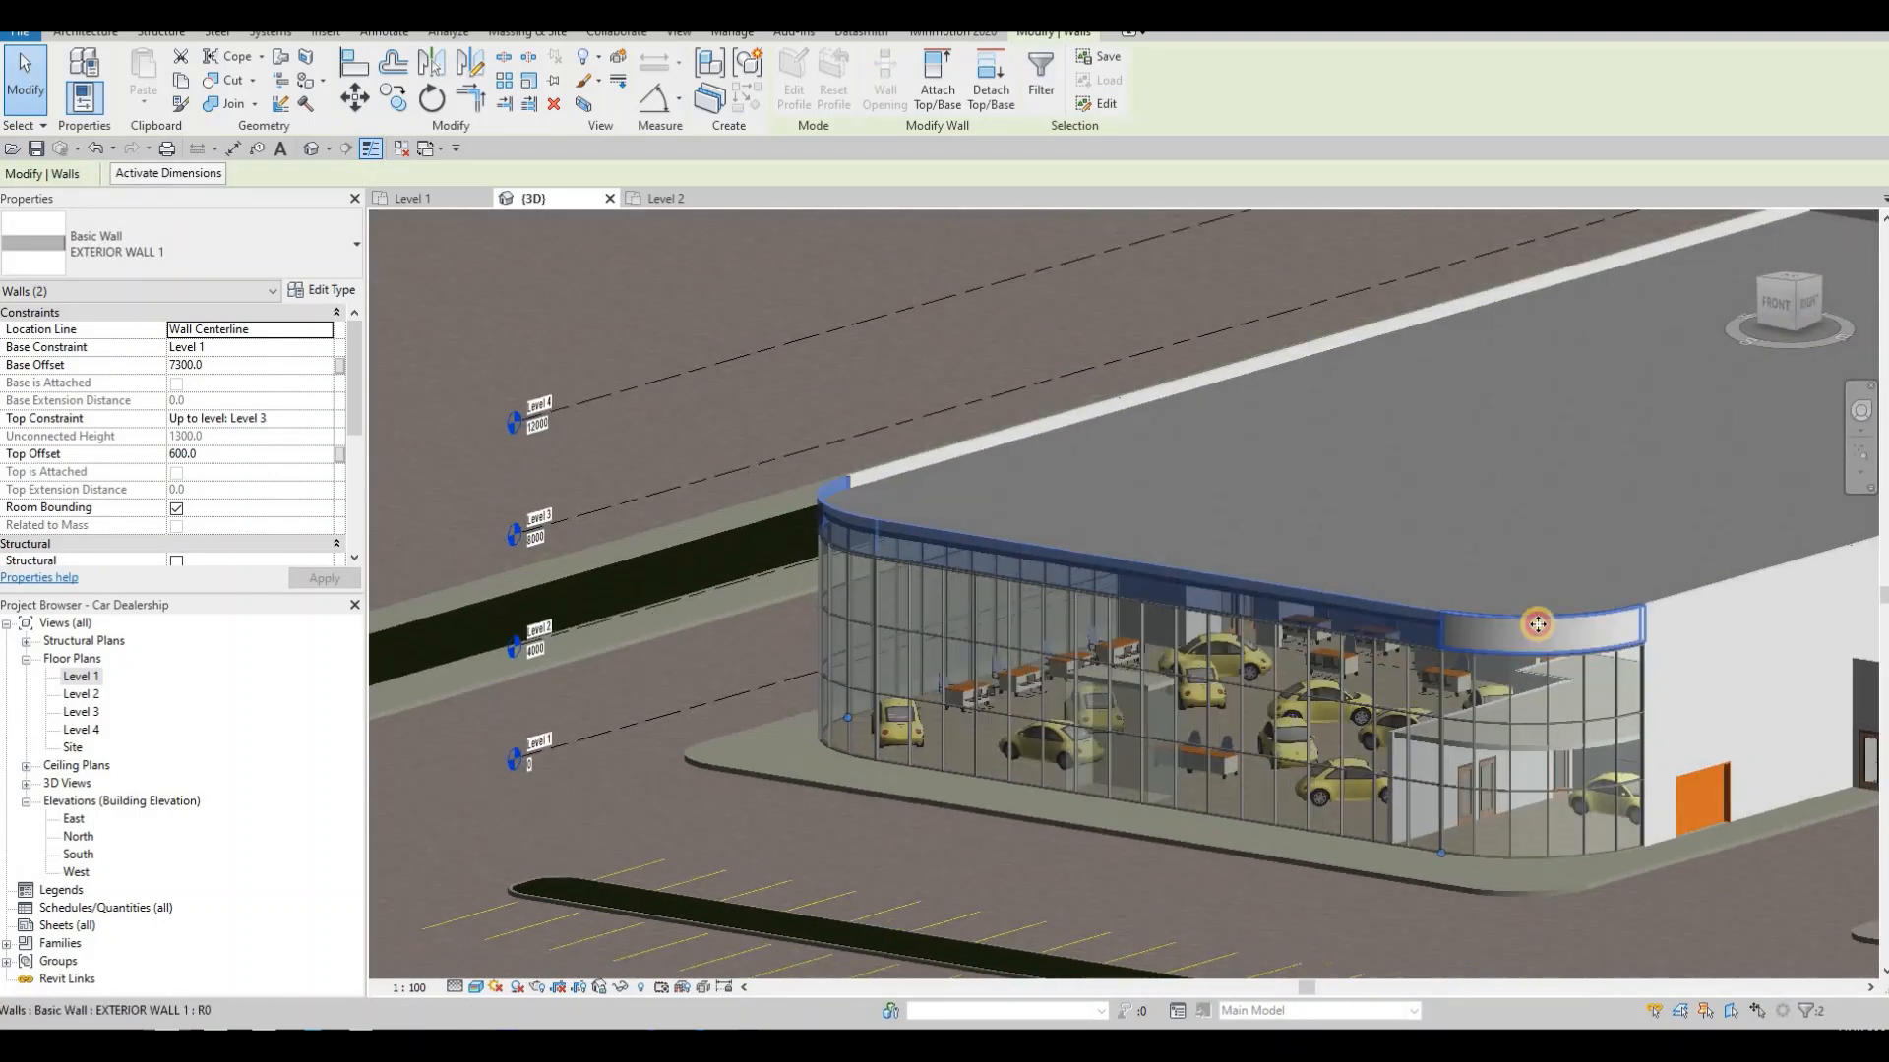
{"action": "left_click", "coordinate": [233, 262]}
{"action": "left_click", "coordinate": [186, 356]}
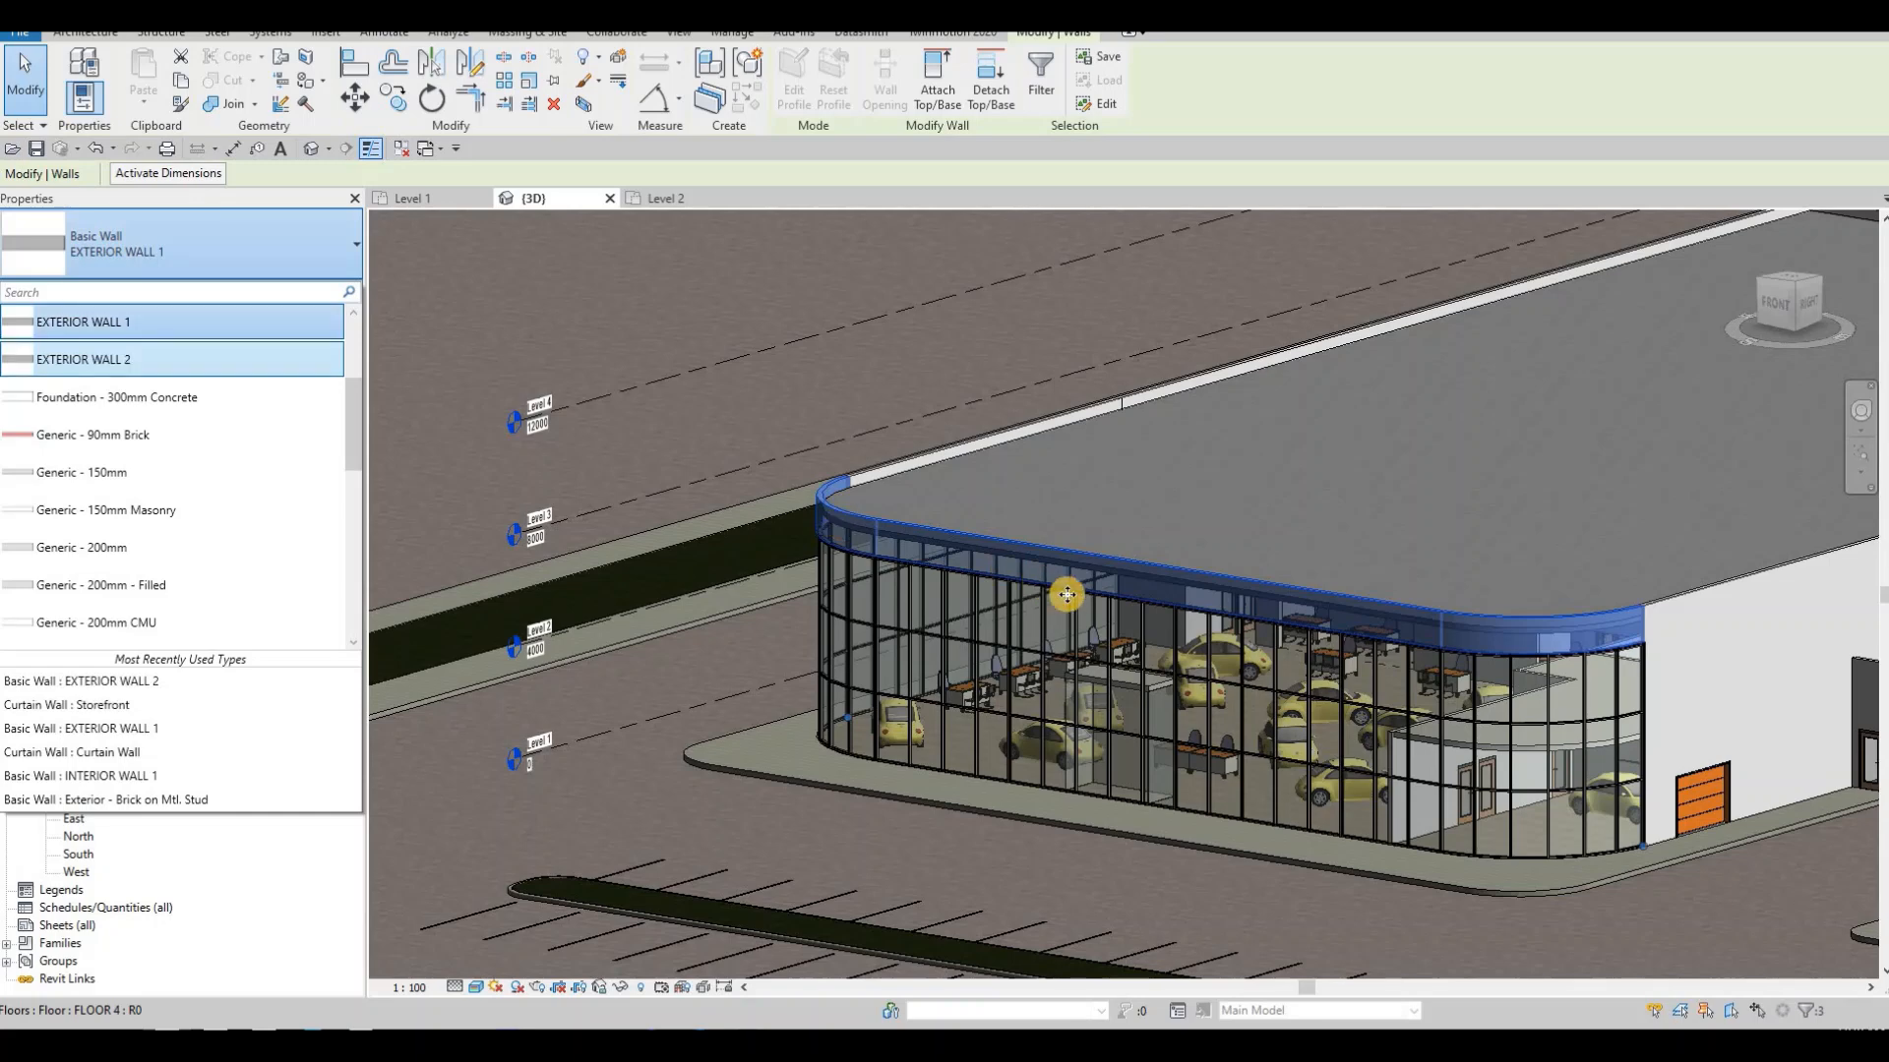
{"action": "middle_click_drag", "start_coordinate": [1695, 594], "coordinate": [1225, 541]}
{"action": "key", "text": "Escape"}
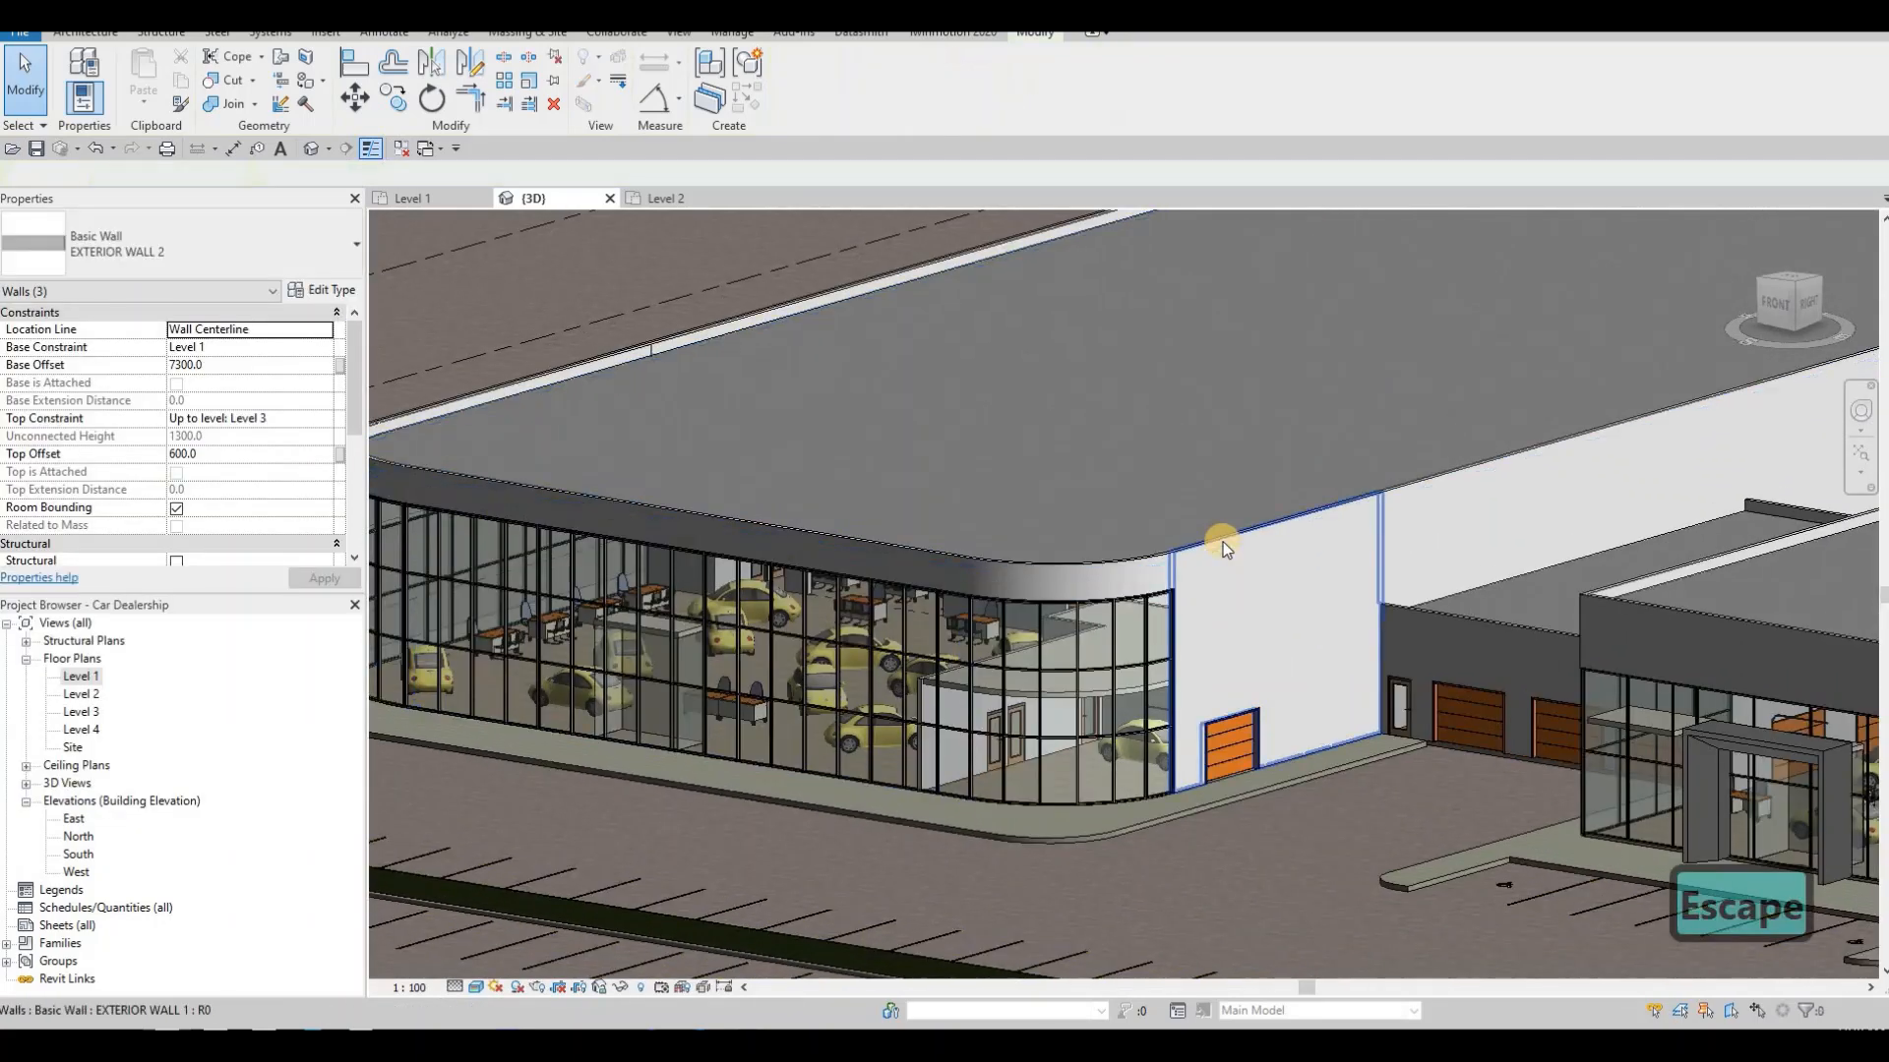
- Change the full-height wall with the garage door beside the curved corner to the EXTERIOR WALL 2 type
{"action": "left_click", "coordinate": [1226, 541]}
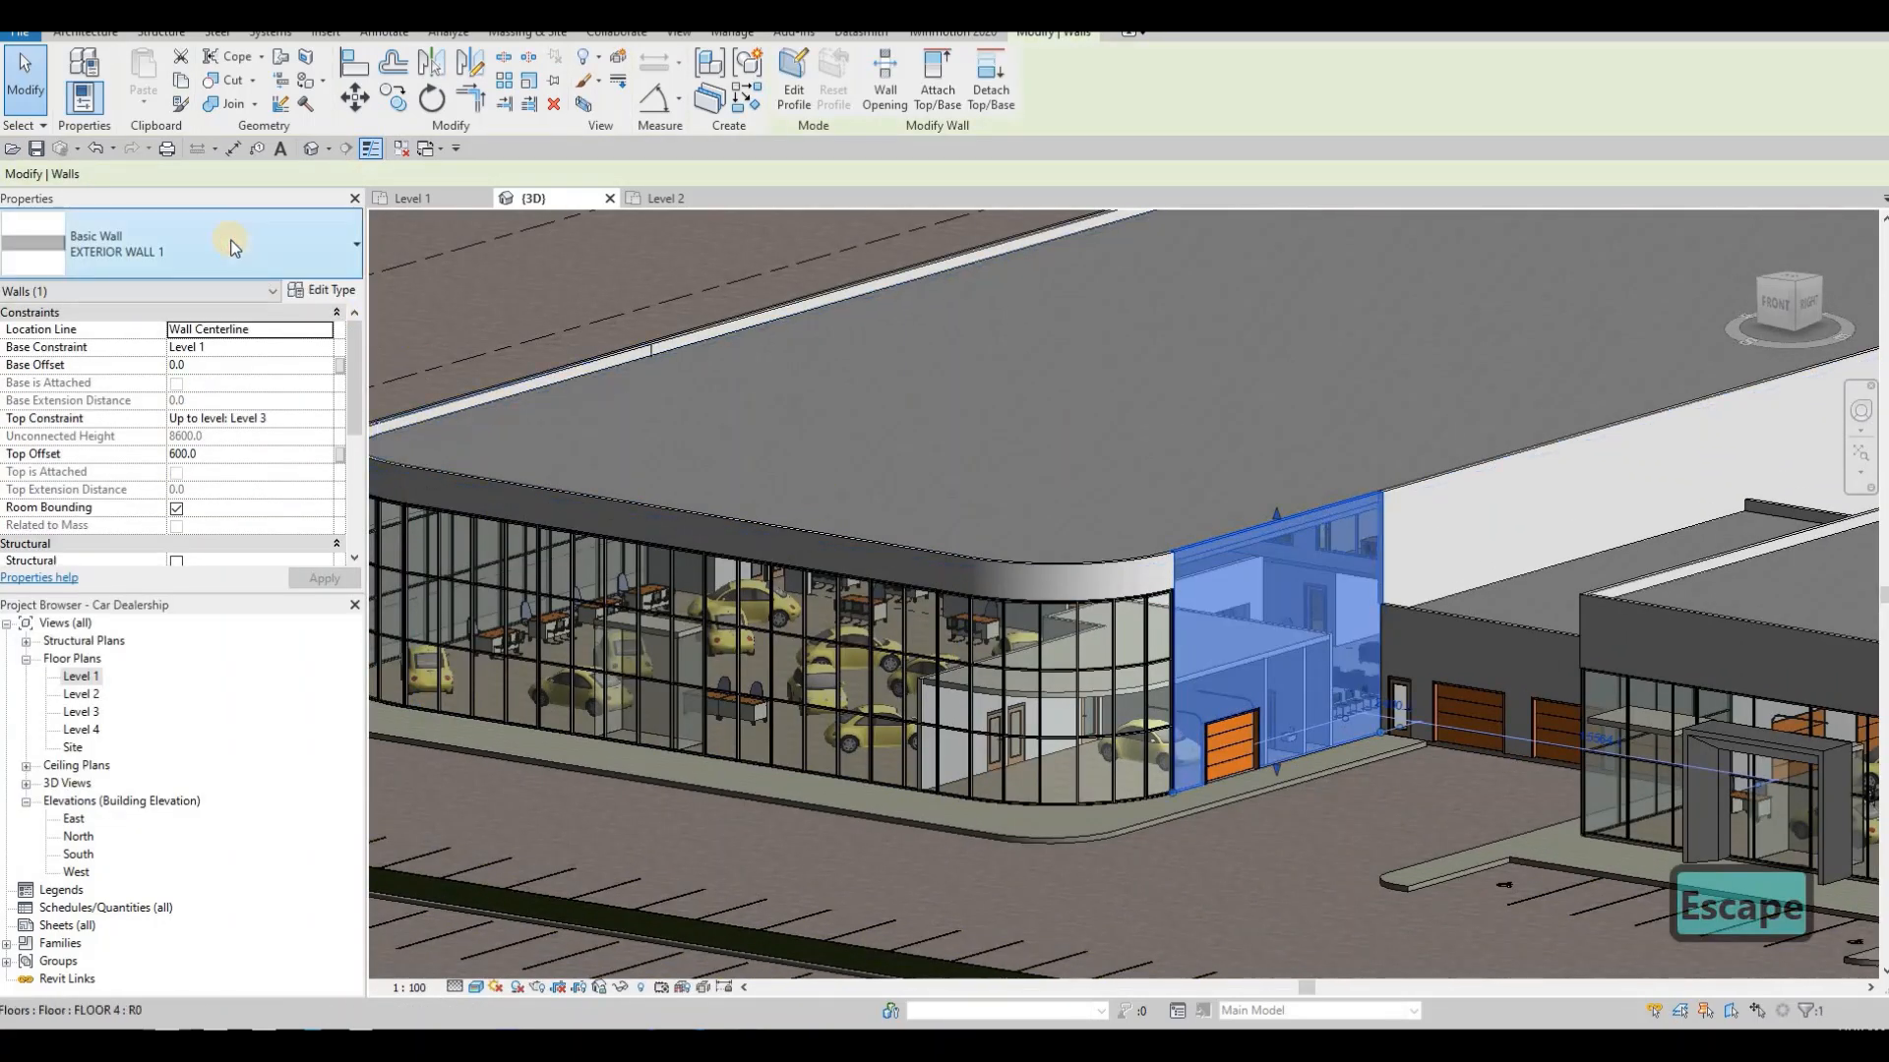
{"action": "left_click", "coordinate": [236, 248]}
{"action": "left_click", "coordinate": [181, 360]}
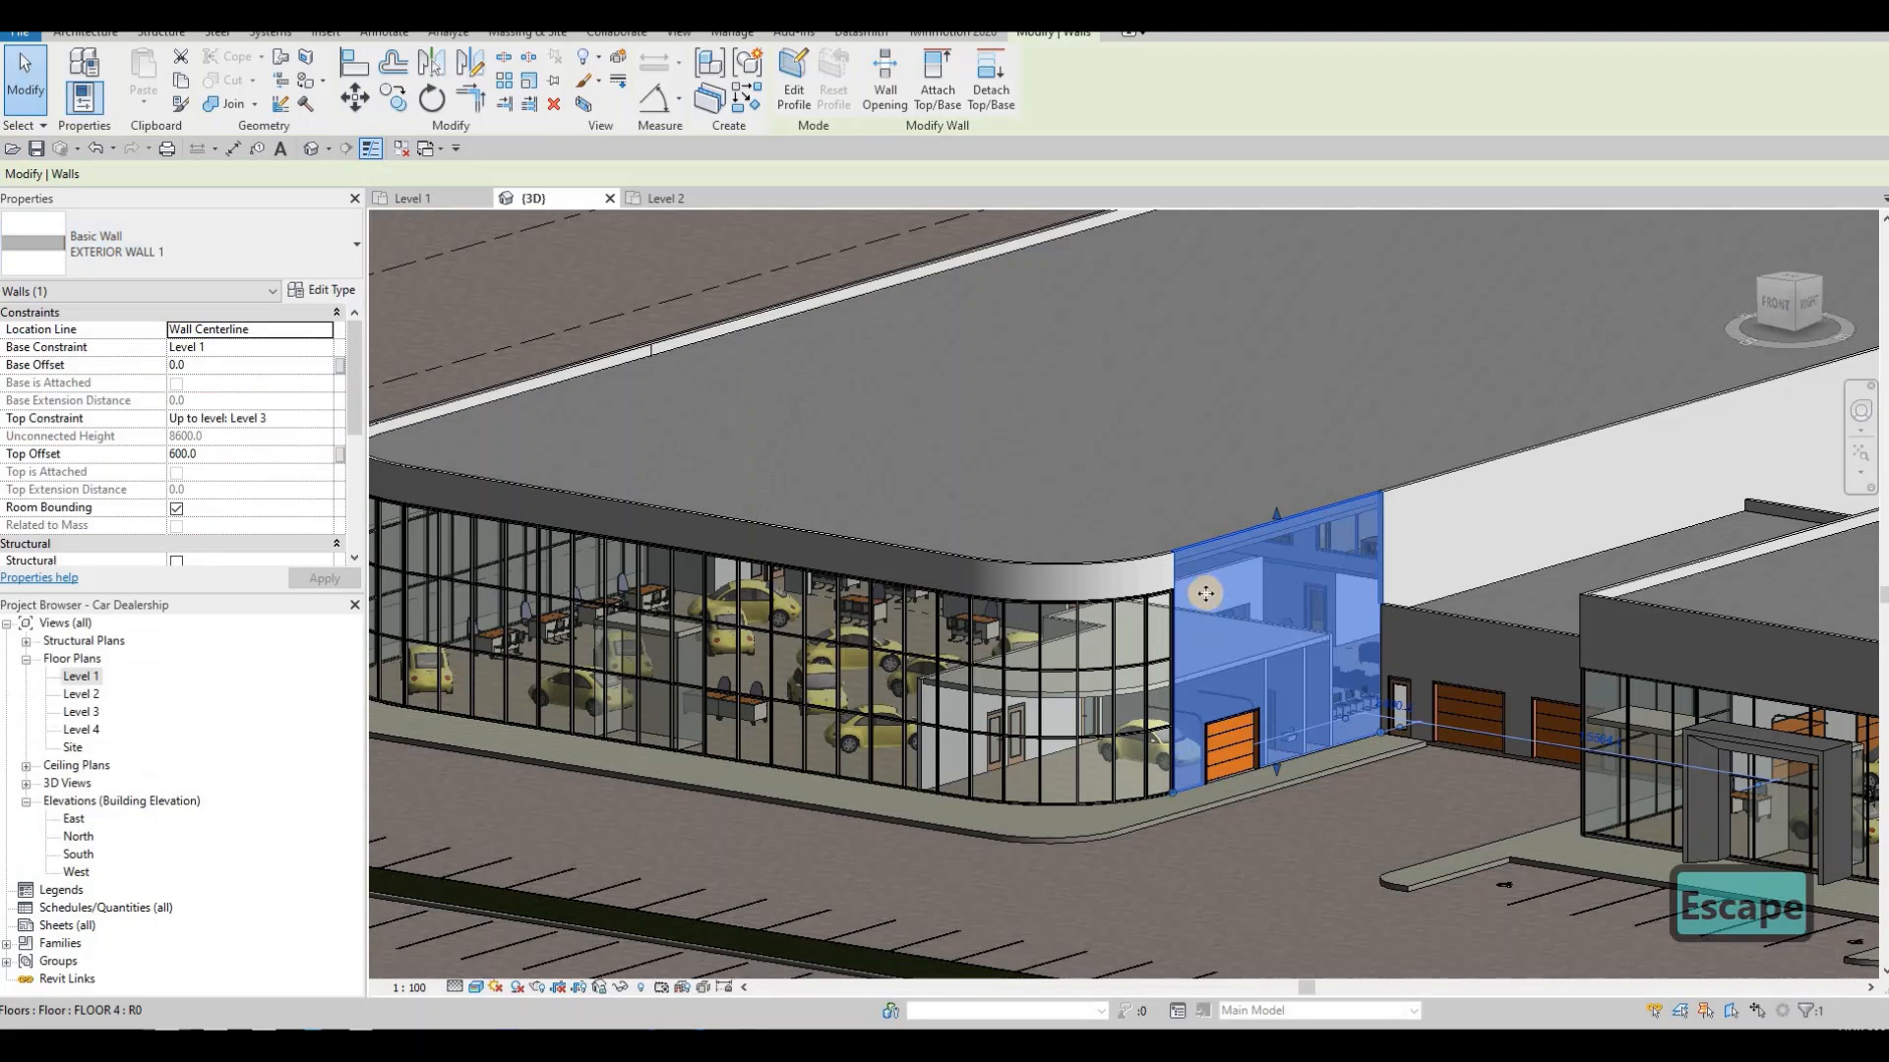
{"action": "key", "text": "Escape"}
{"action": "key", "text": "Escape"}
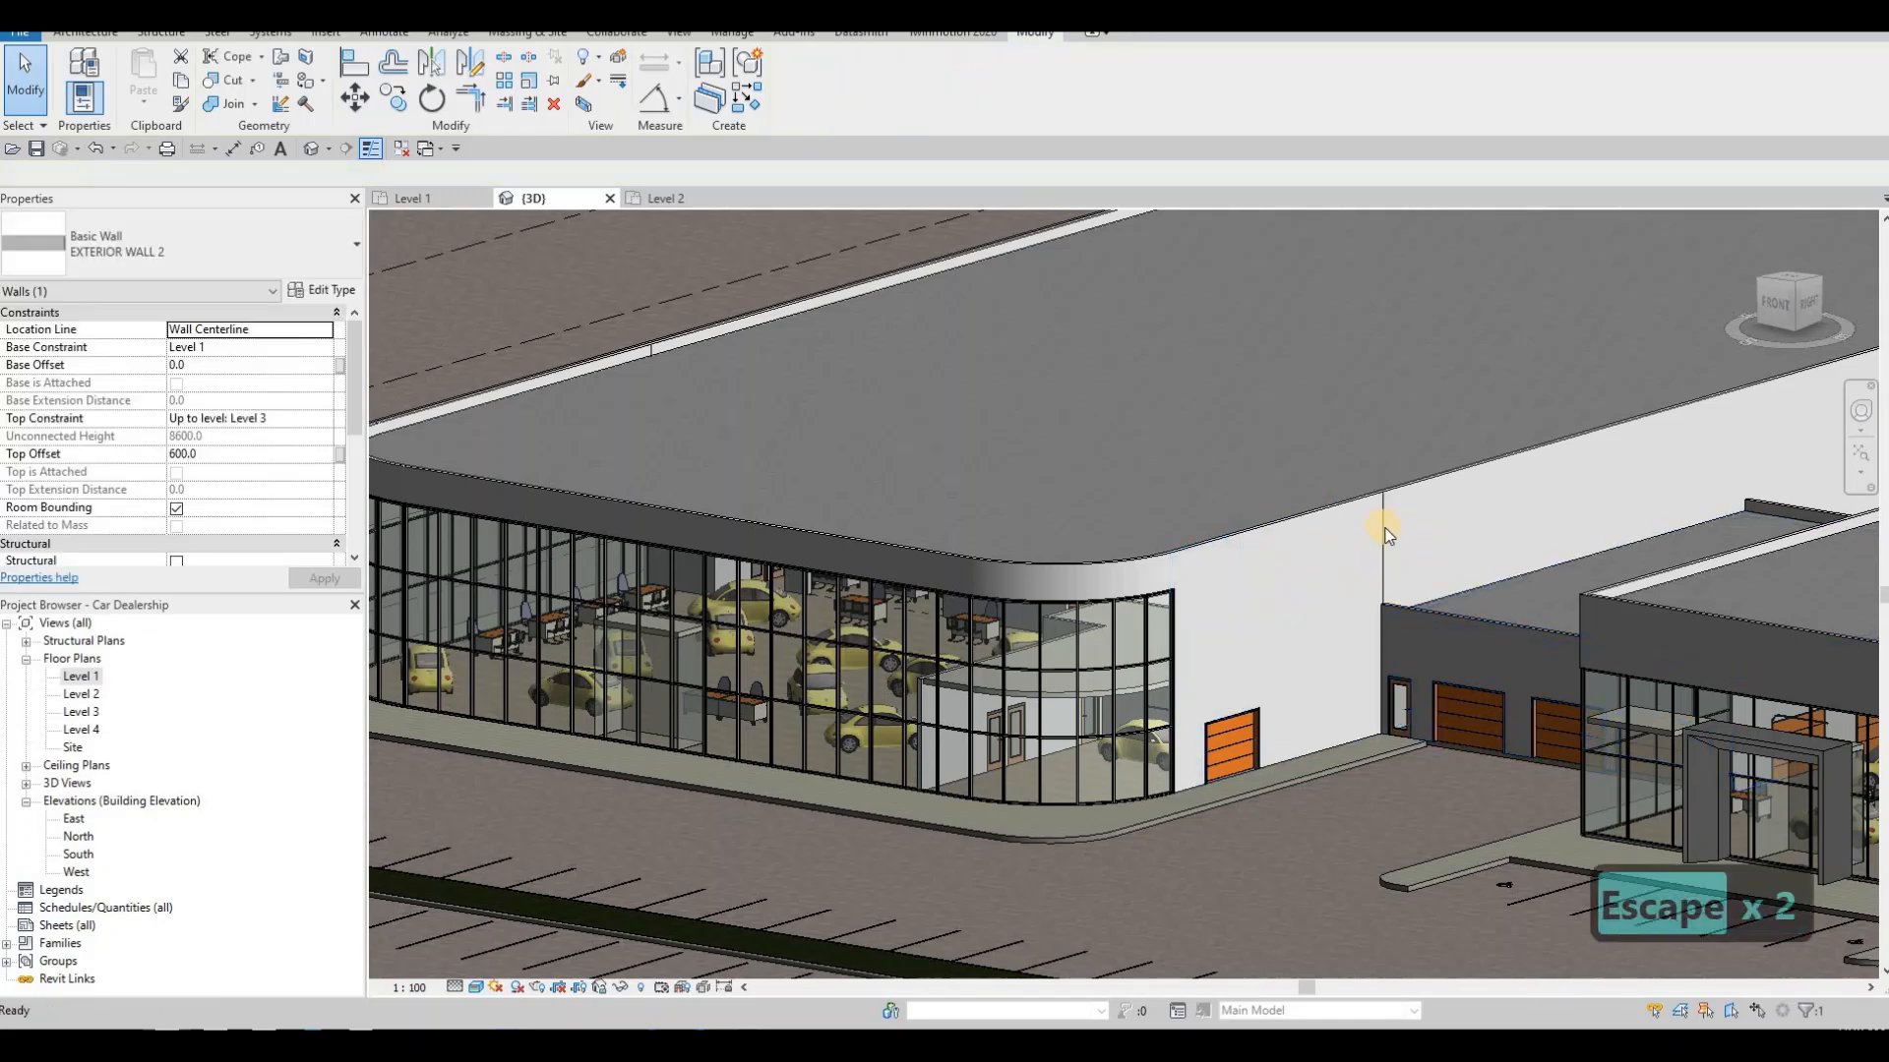
- In the Level 1 plan, place another M_RPC Beetle car at an angle on the walkway outside the showroom's left curved corner
{"action": "middle_click_drag", "start_coordinate": [1106, 603], "coordinate": [720, 464], "text": "shift"}
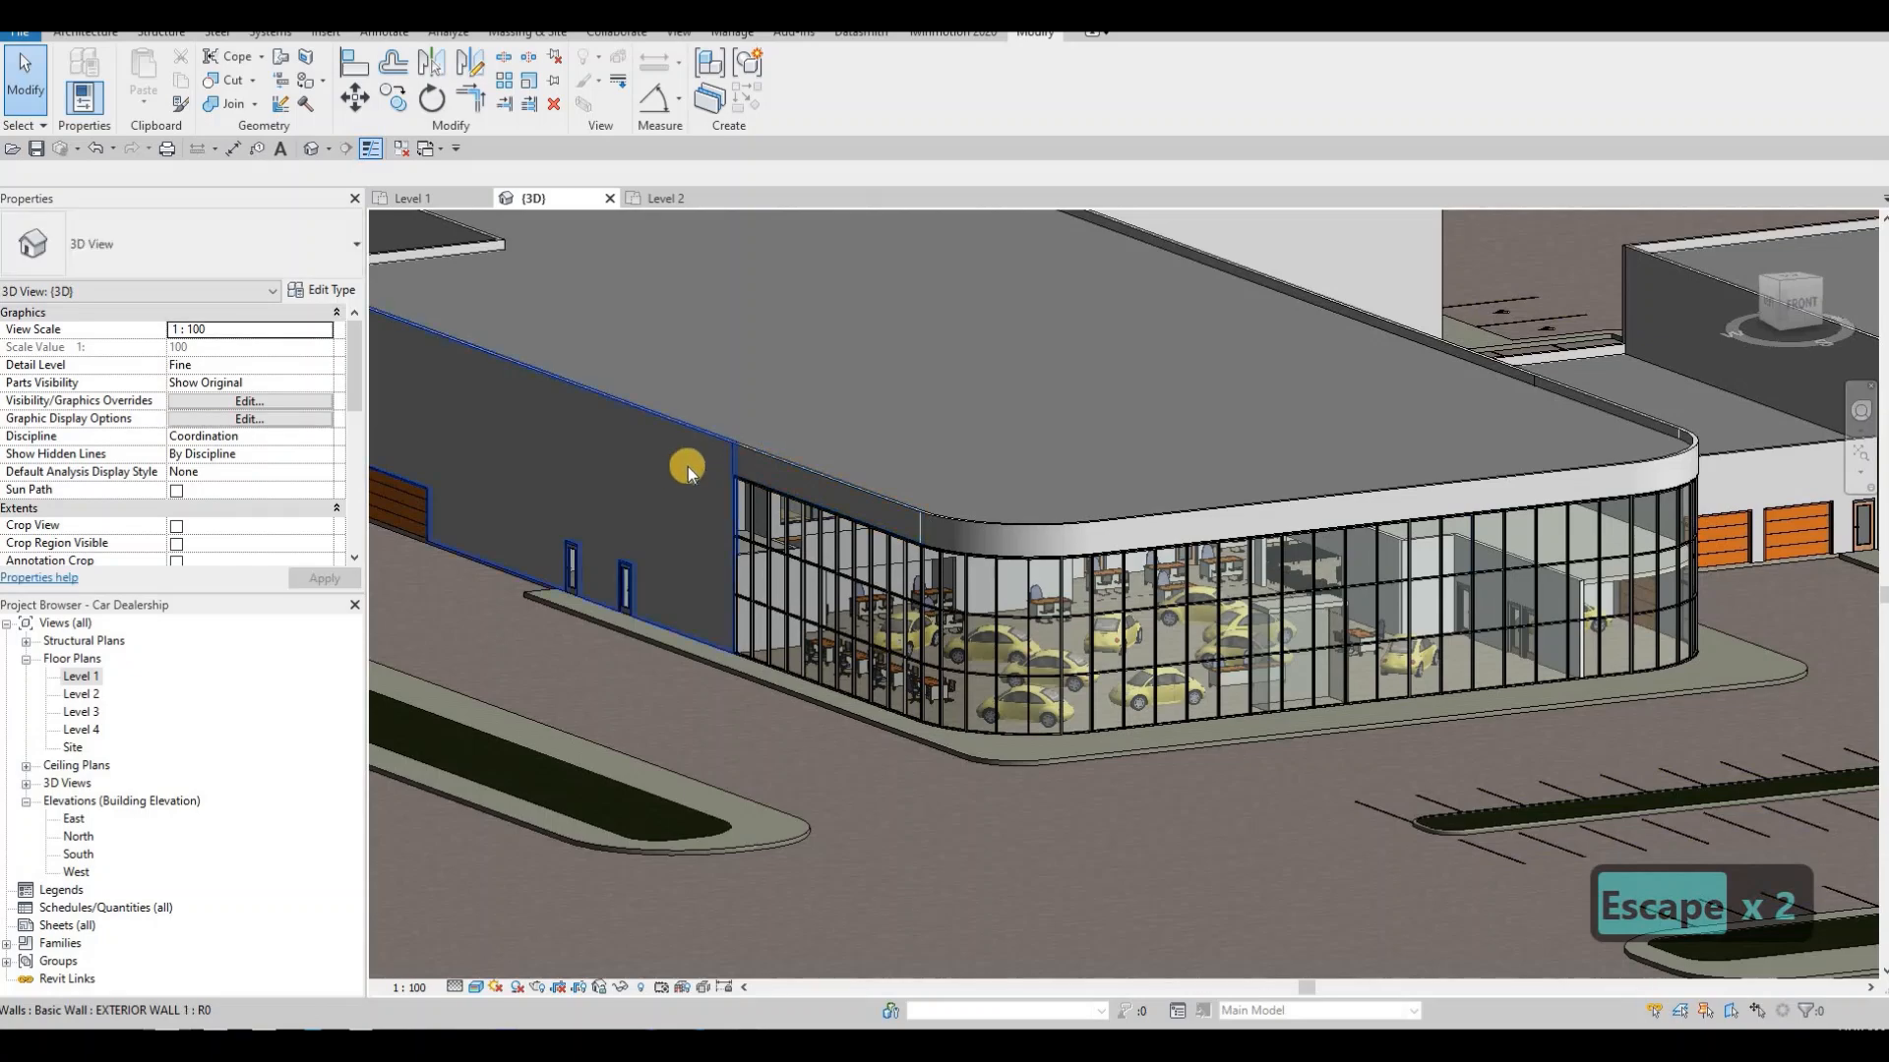
{"action": "middle_click_drag", "start_coordinate": [1051, 610], "coordinate": [678, 728], "text": "shift"}
{"action": "double_click", "coordinate": [97, 678]}
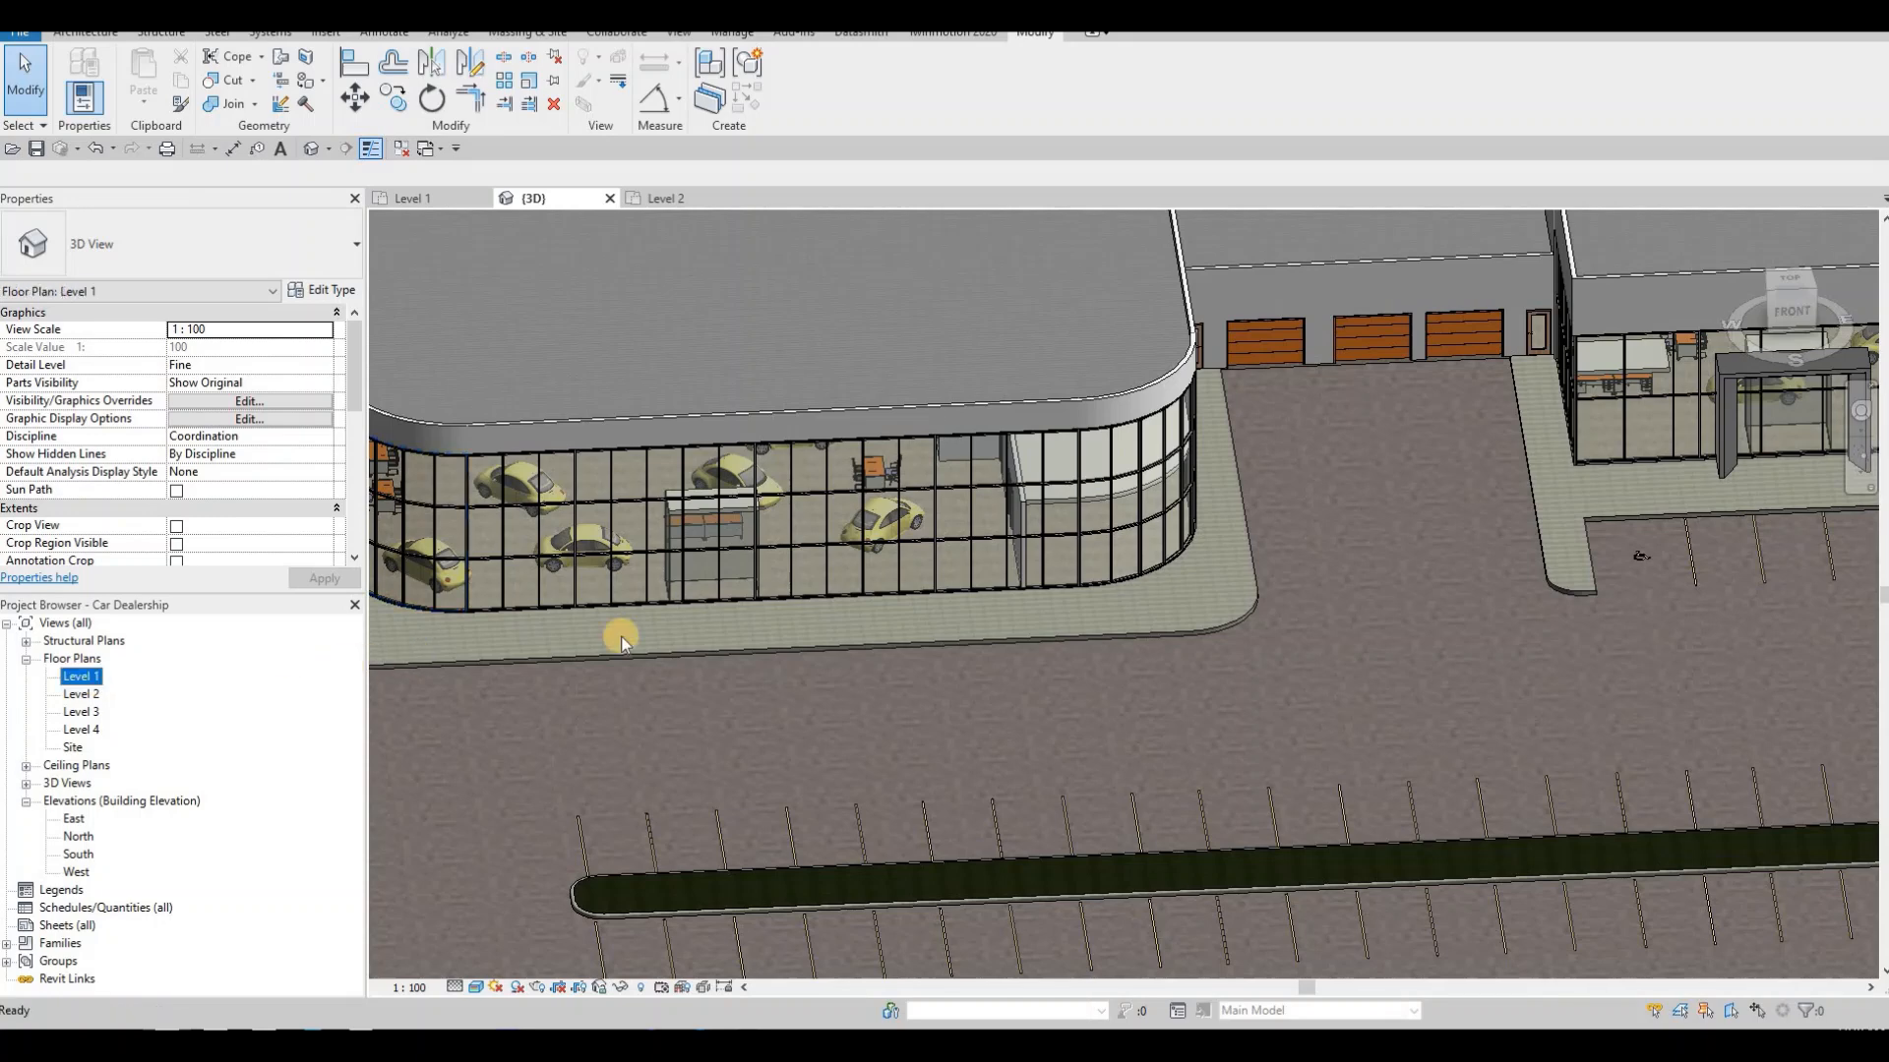
{"action": "scroll", "coordinate": [816, 580], "scroll_direction": "down", "scroll_amount": 5}
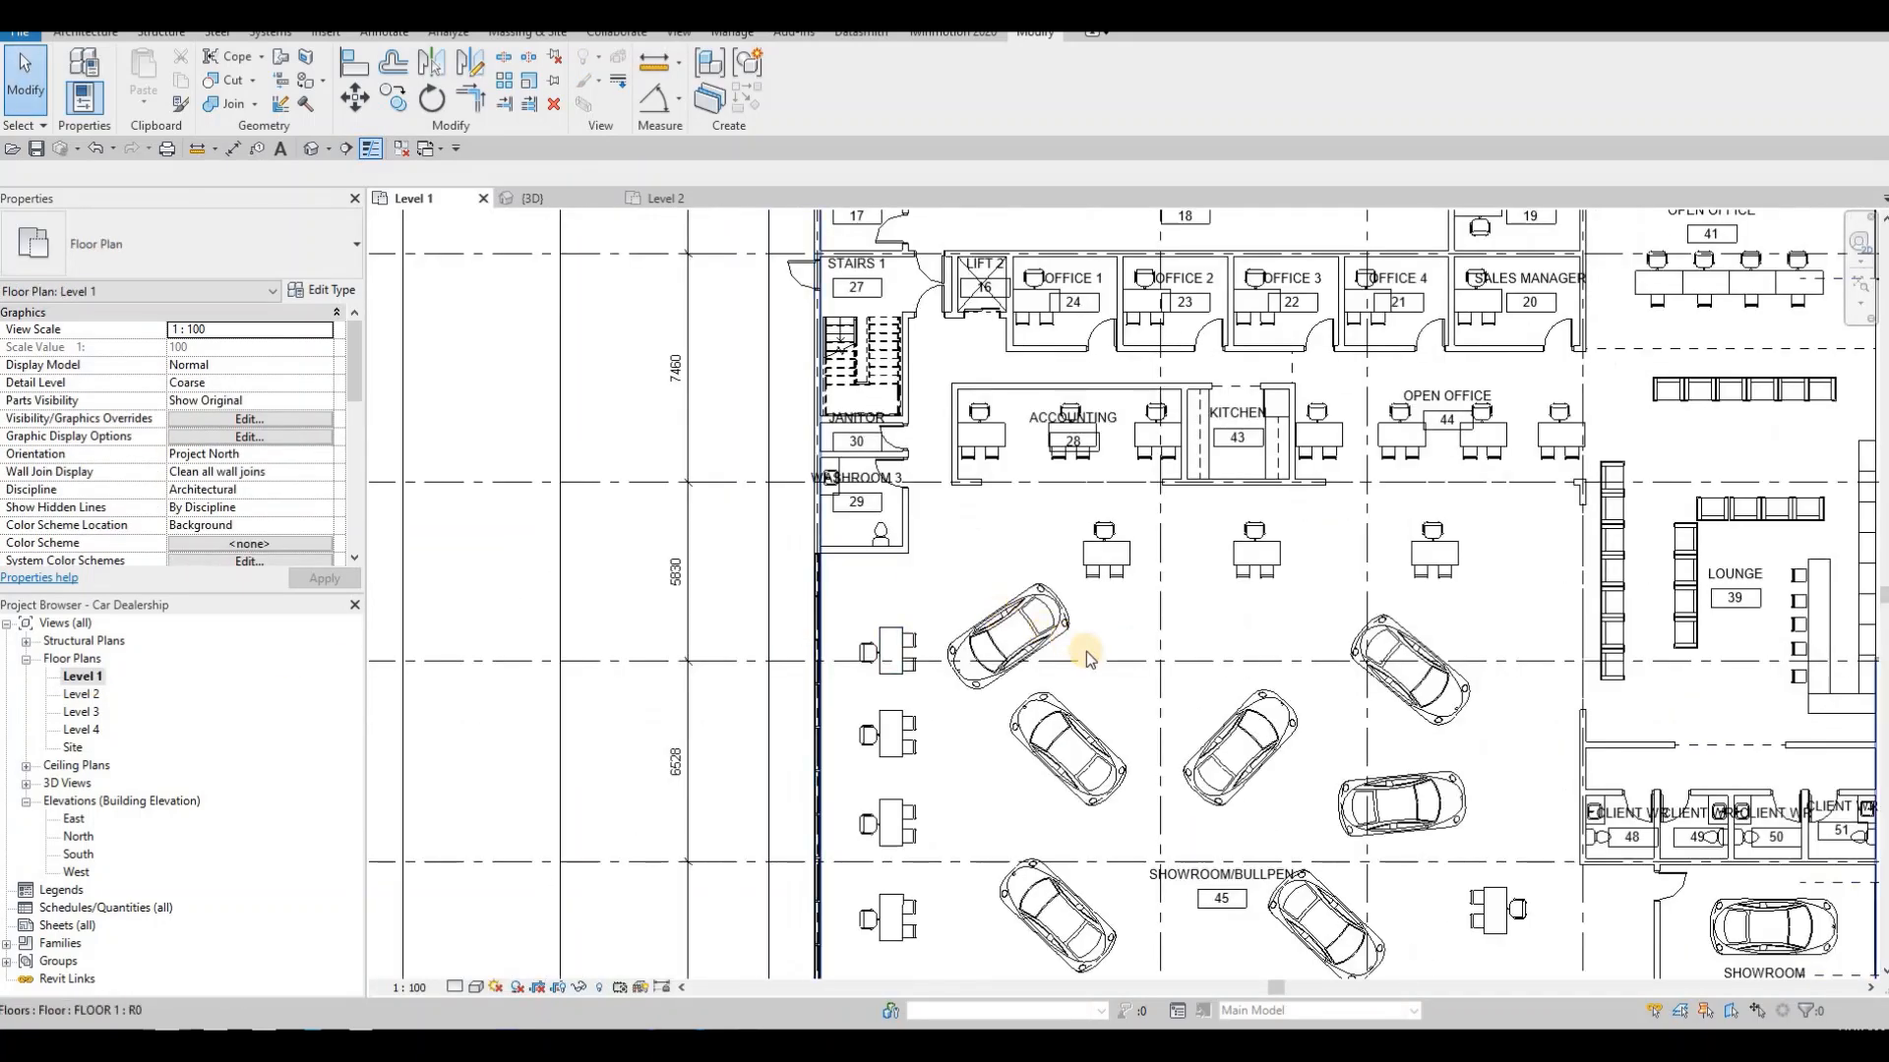
{"action": "middle_click_drag", "start_coordinate": [1086, 654], "coordinate": [1057, 544]}
{"action": "key", "text": "Escape"}
{"action": "key", "text": "Escape"}
{"action": "left_click", "coordinate": [1013, 791]}
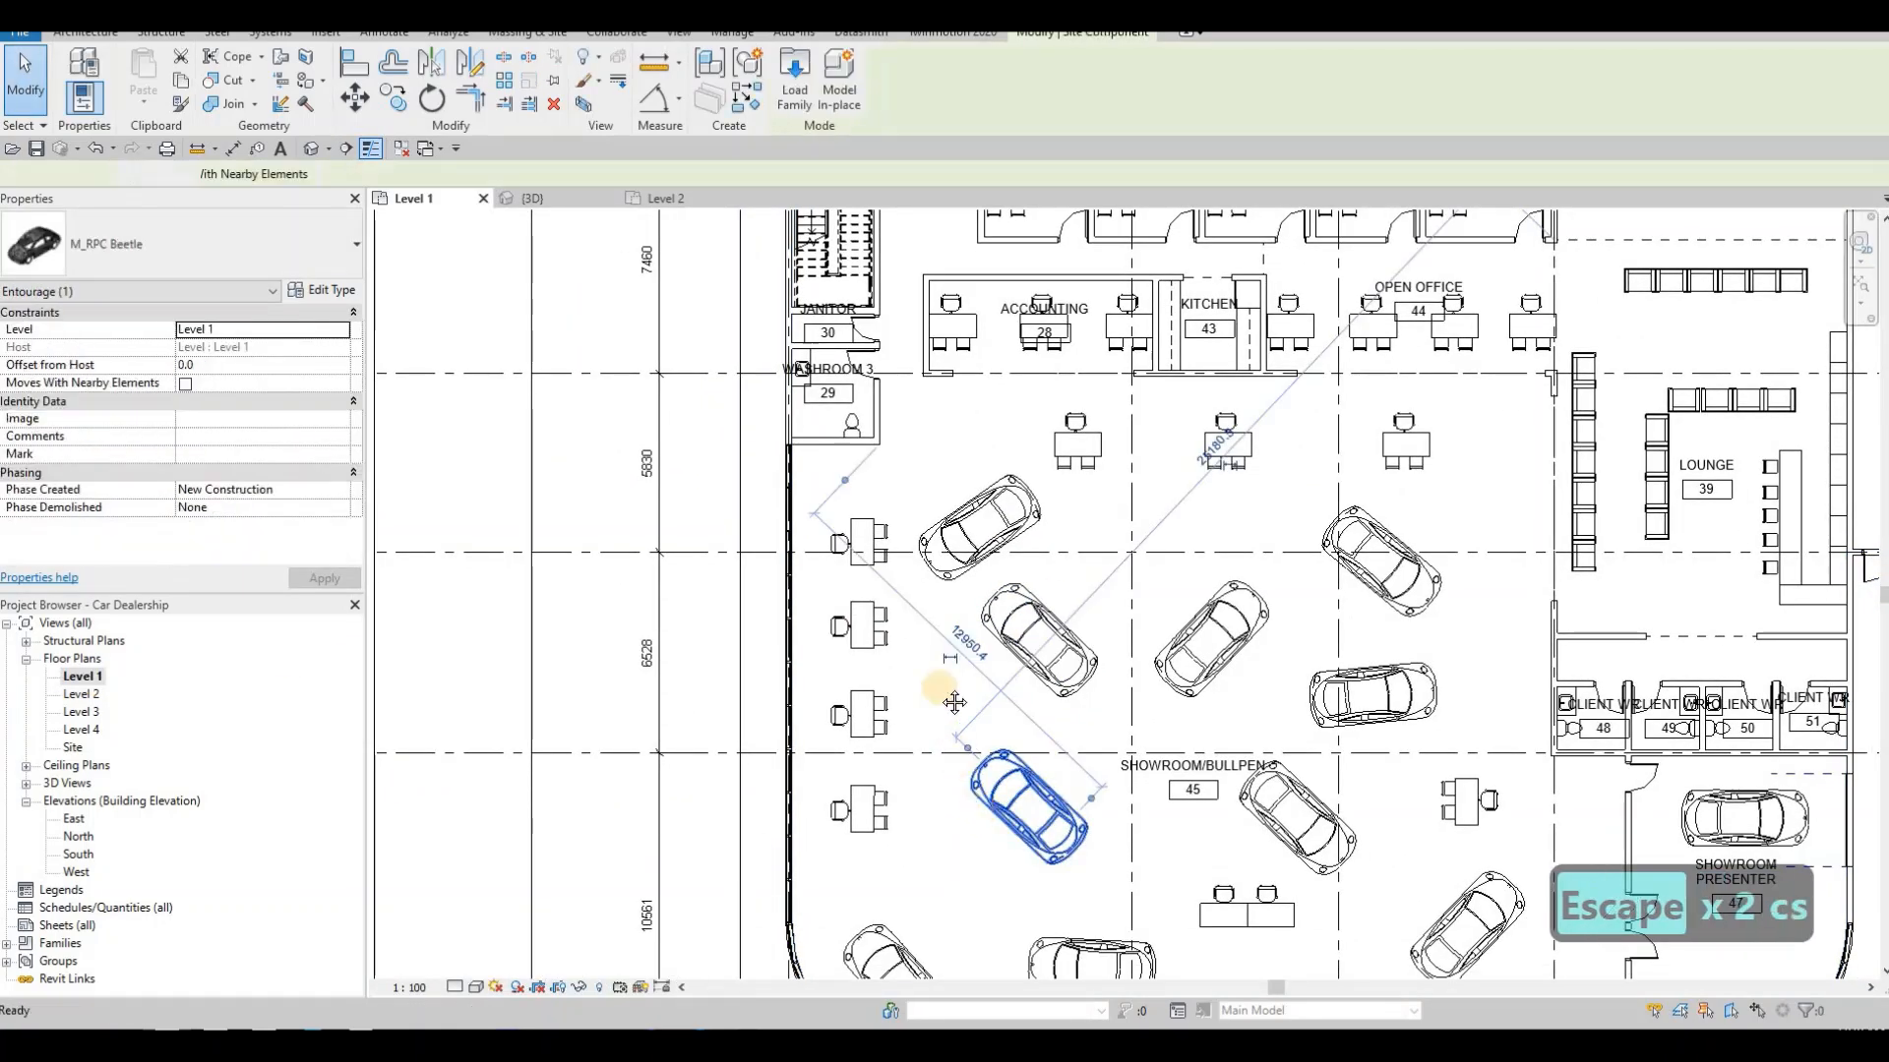
{"action": "middle_click_drag", "start_coordinate": [972, 781], "coordinate": [865, 556]}
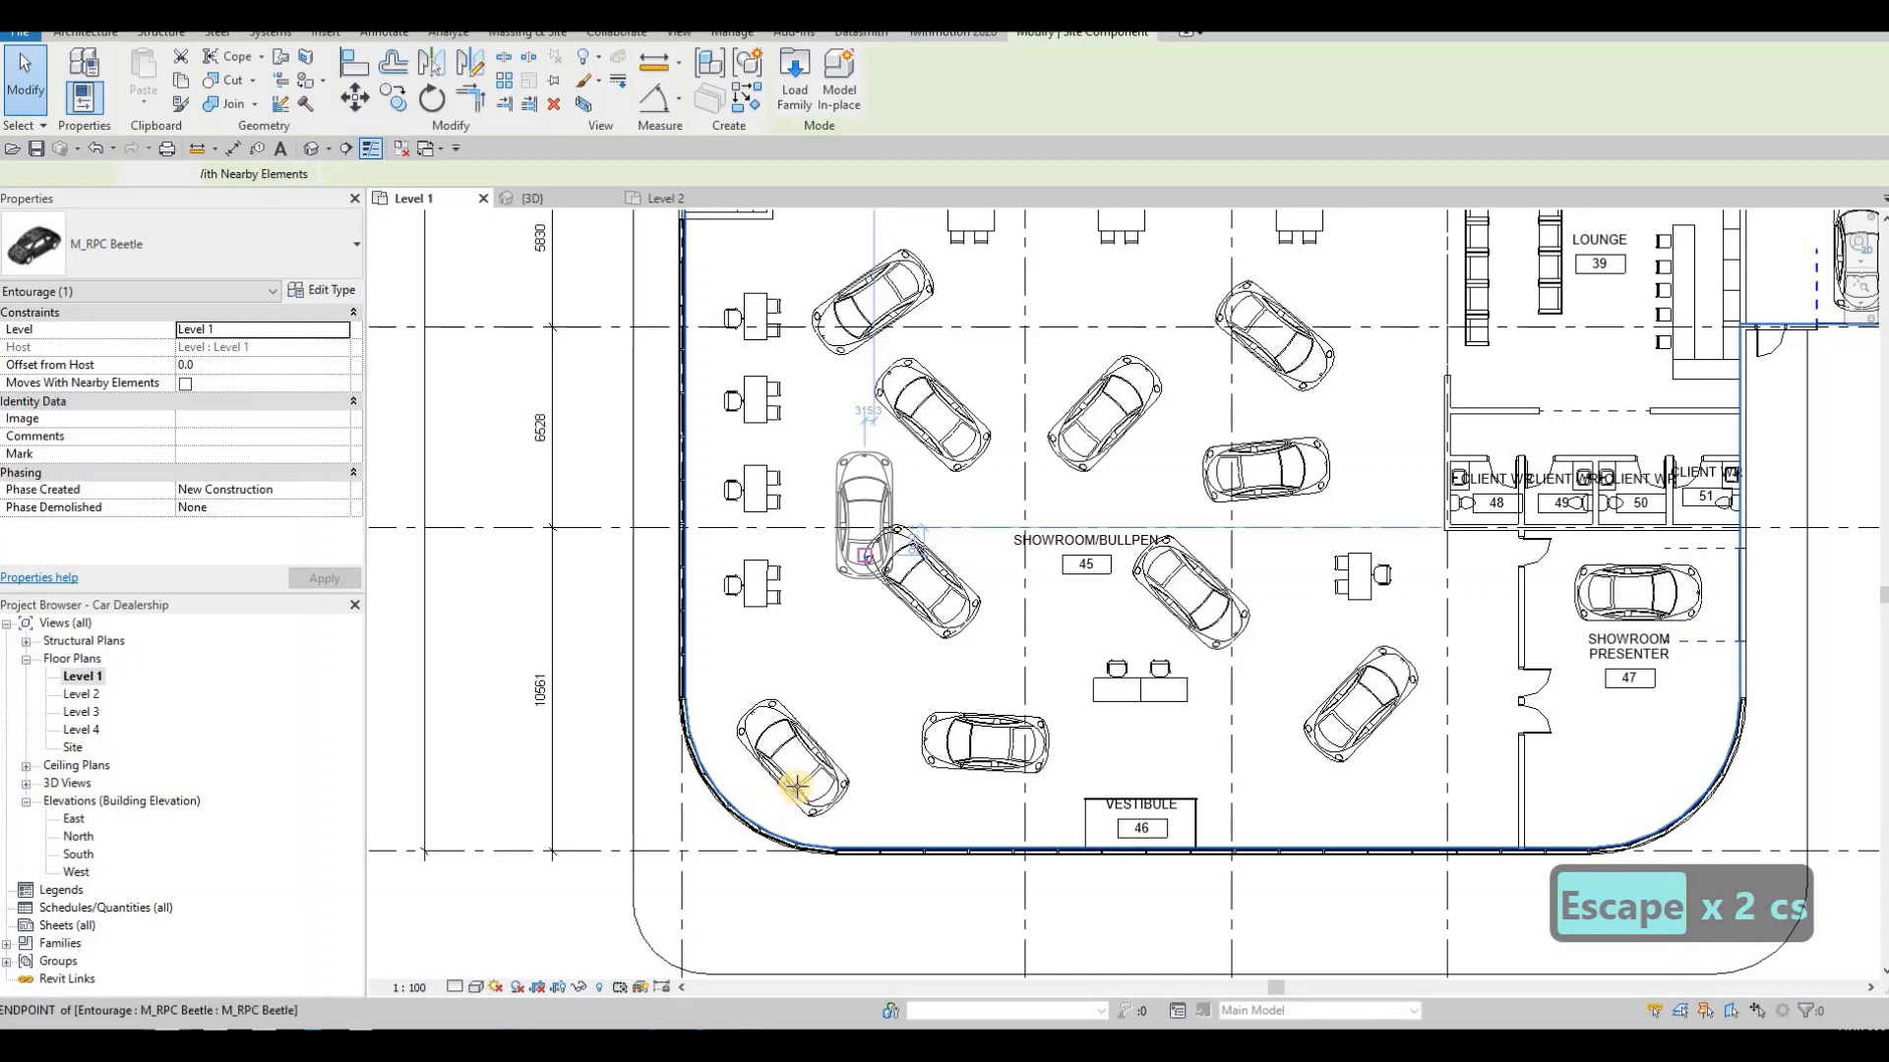
{"action": "middle_click_drag", "start_coordinate": [797, 796], "coordinate": [788, 789]}
{"action": "key", "text": "space"}
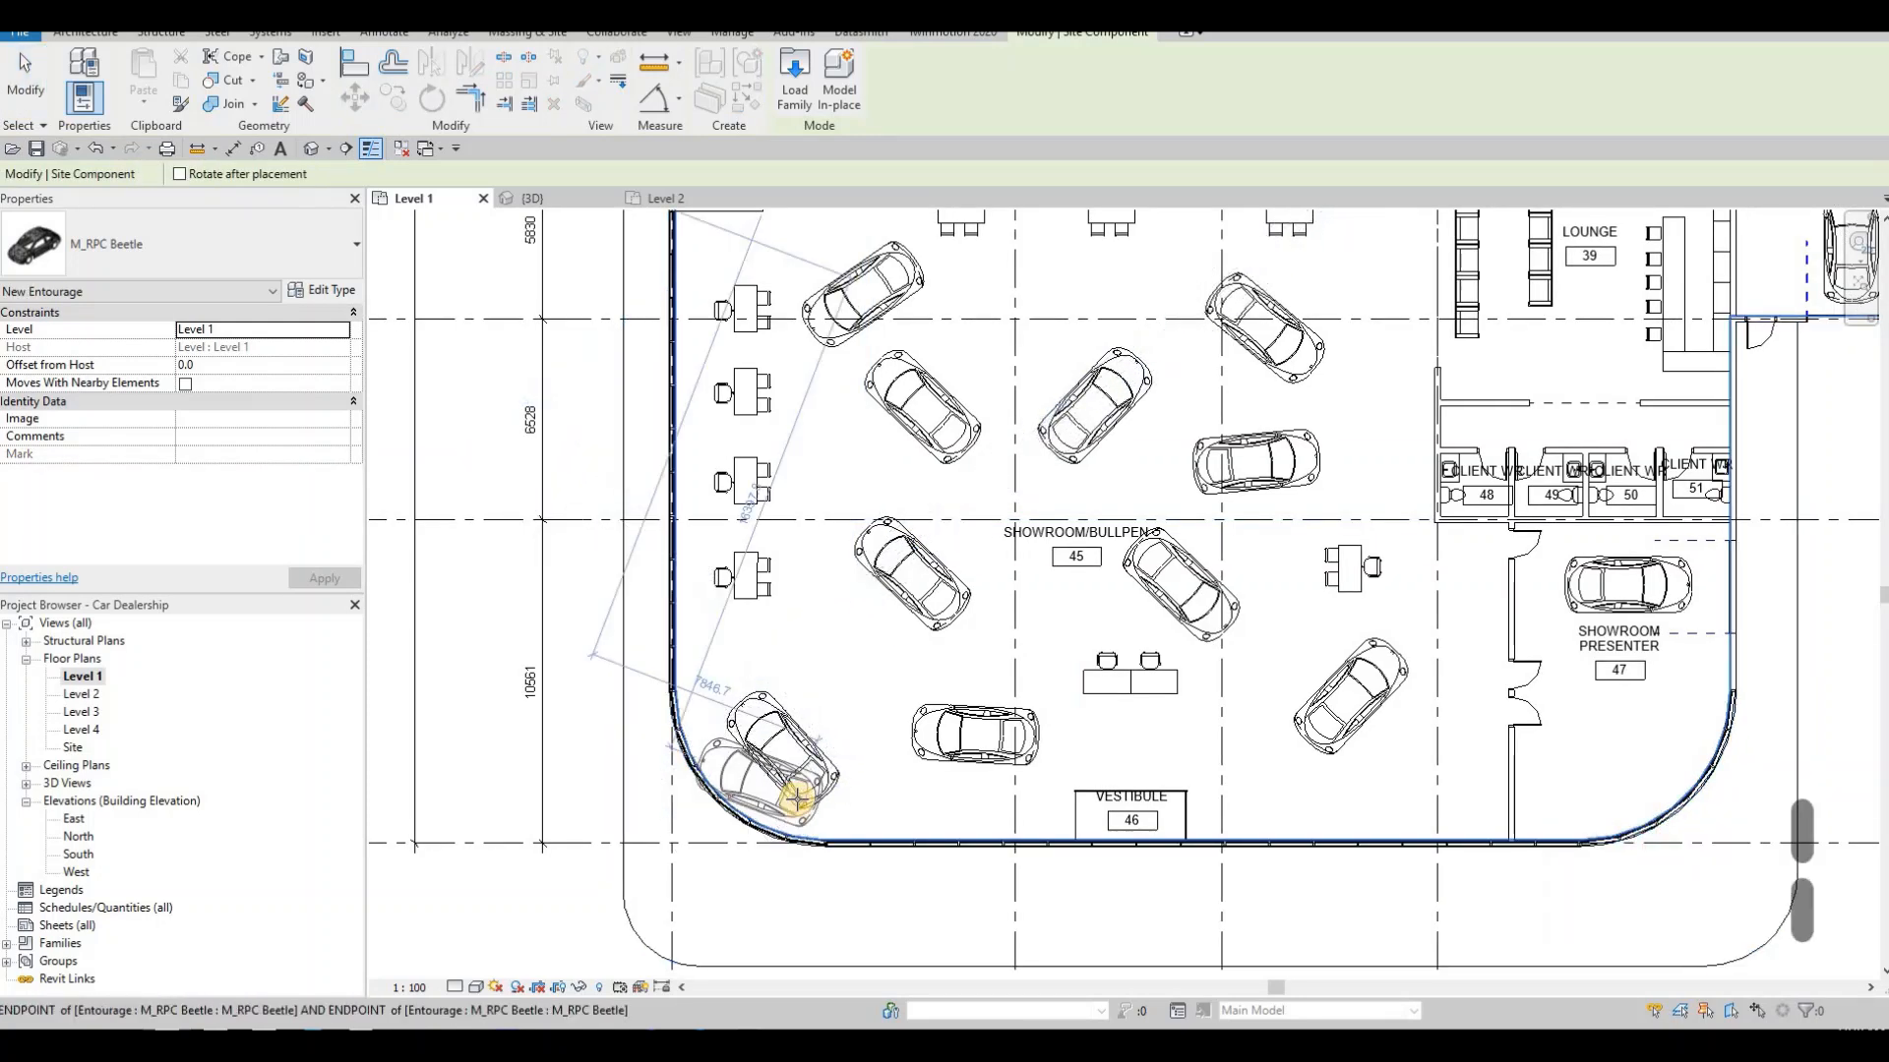
{"action": "key", "text": "space"}
{"action": "key", "text": "space"}
{"action": "key", "text": "space"}
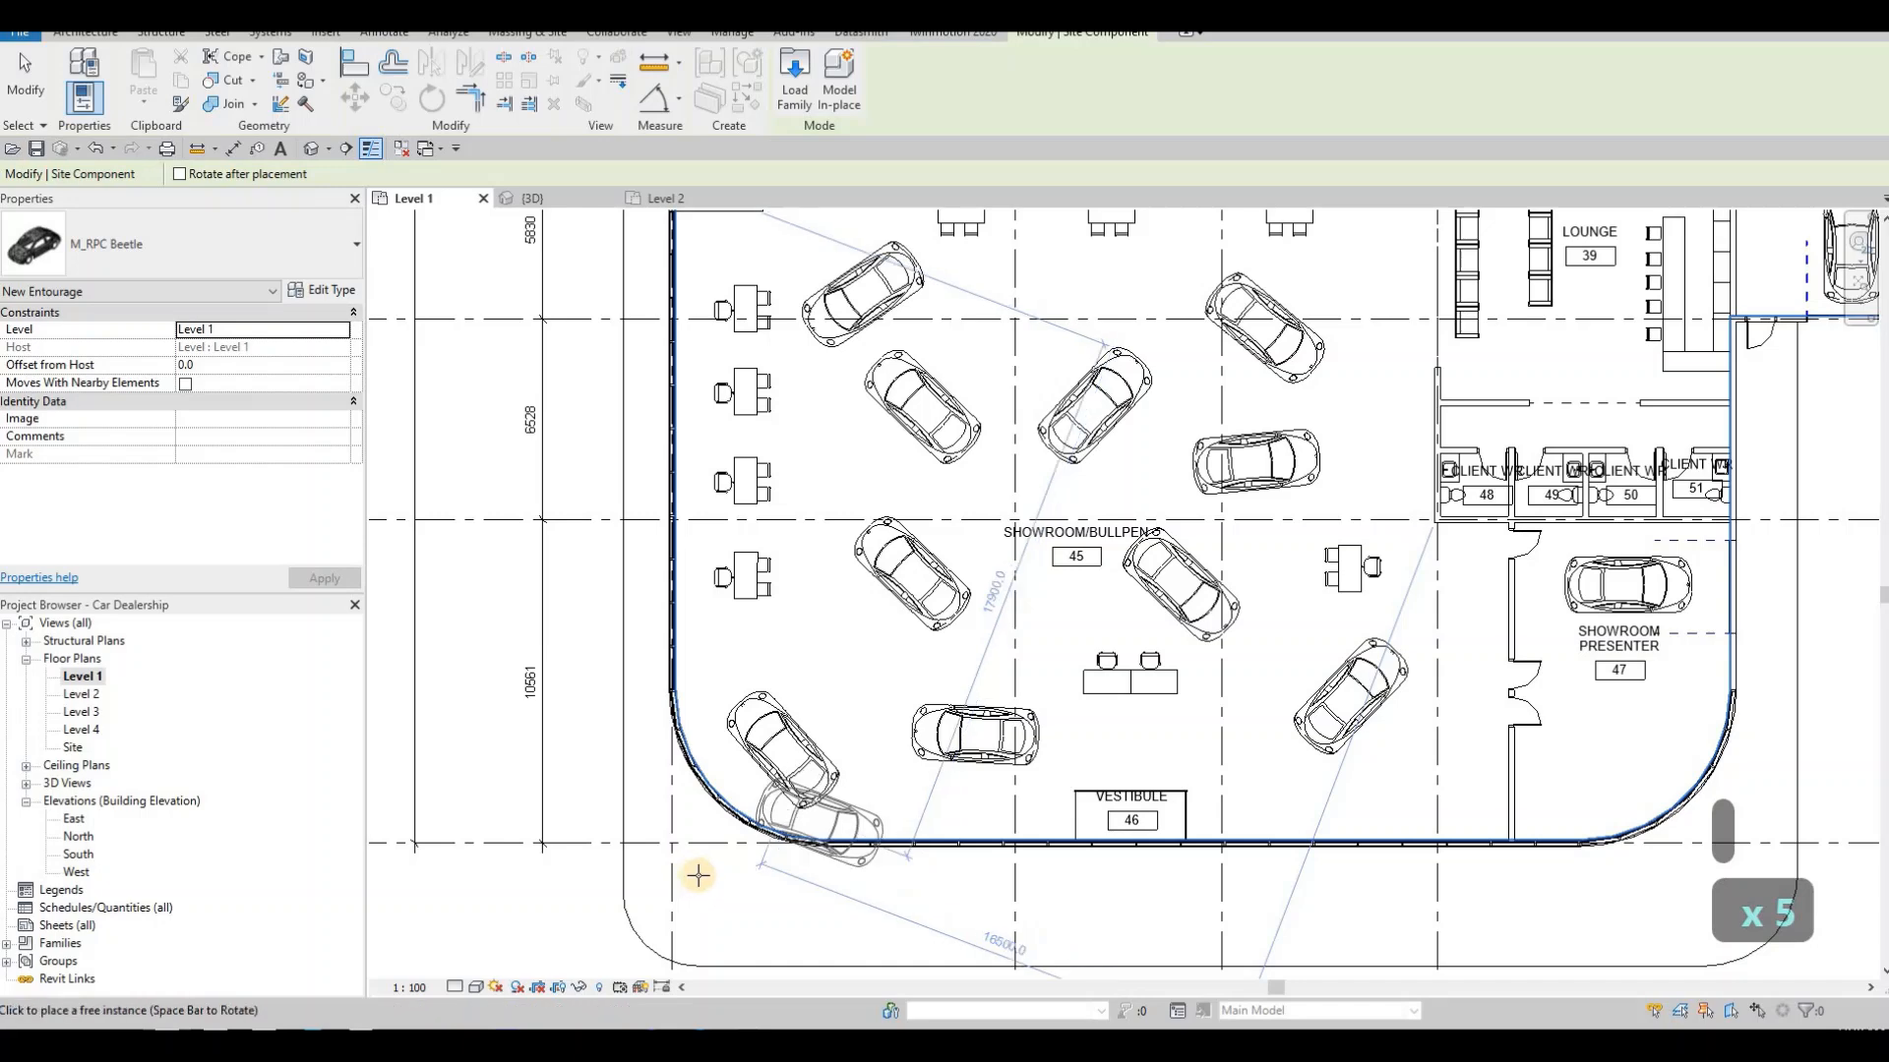
{"action": "left_click", "coordinate": [698, 876]}
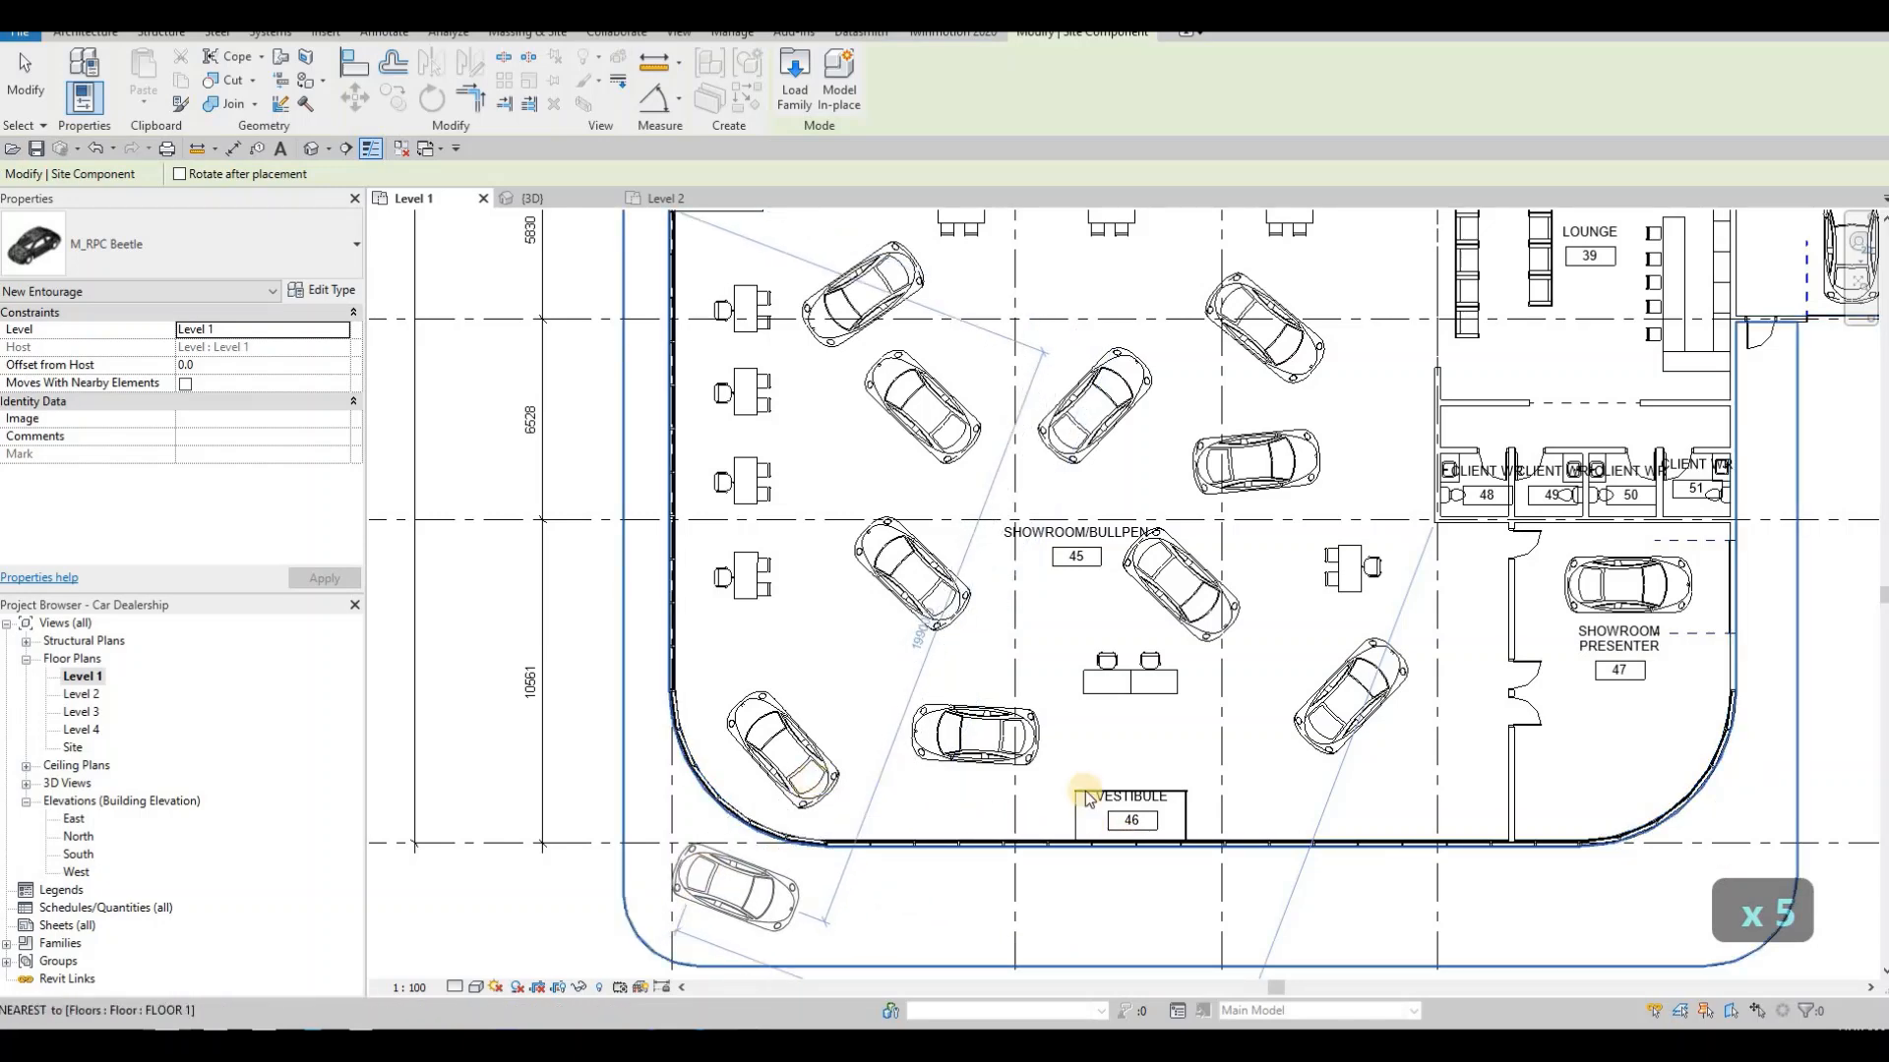
- Rotate another Beetle car and place it on the walkway outside the curved corner by the showroom presenter room
{"action": "middle_click_drag", "start_coordinate": [1405, 779], "coordinate": [1121, 721]}
{"action": "middle_click_drag", "start_coordinate": [1075, 655], "coordinate": [1078, 655]}
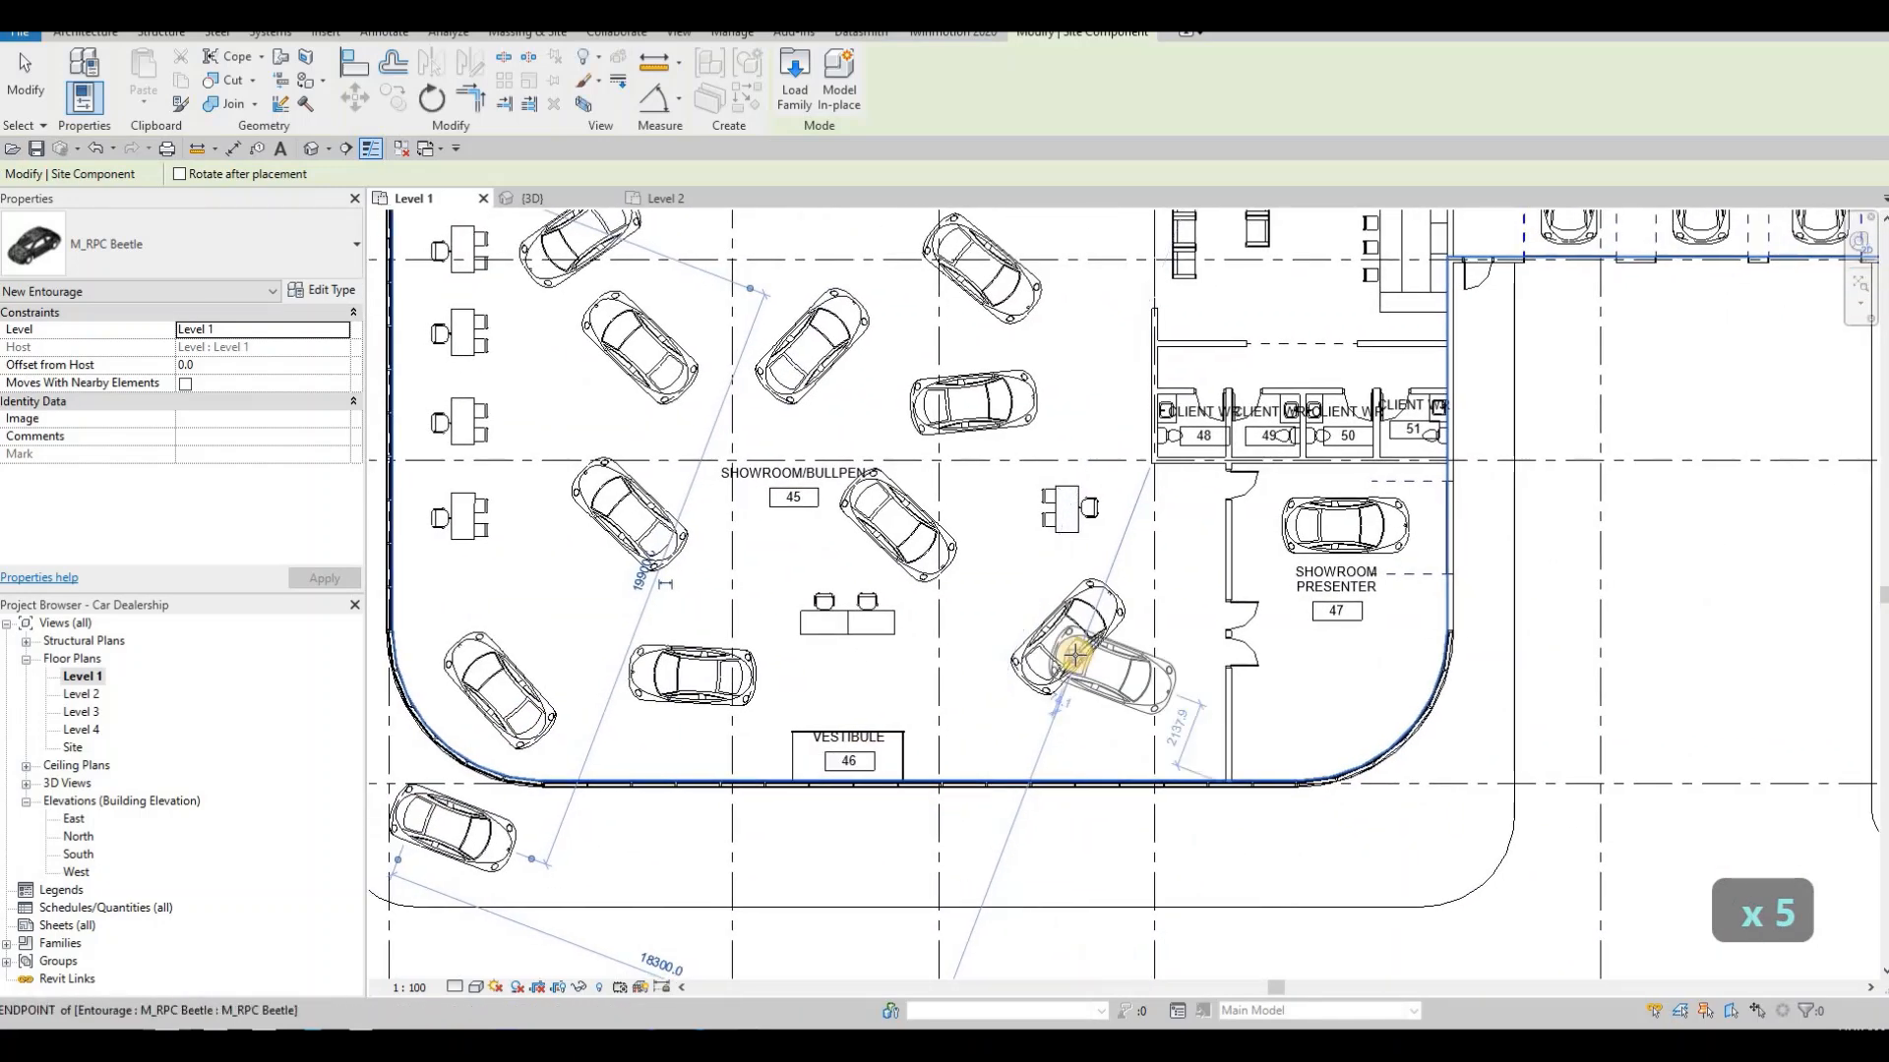
{"action": "key", "text": "space"}
{"action": "key", "text": "space"}
{"action": "key", "text": "space"}
{"action": "key", "text": "space"}
{"action": "key", "text": "space"}
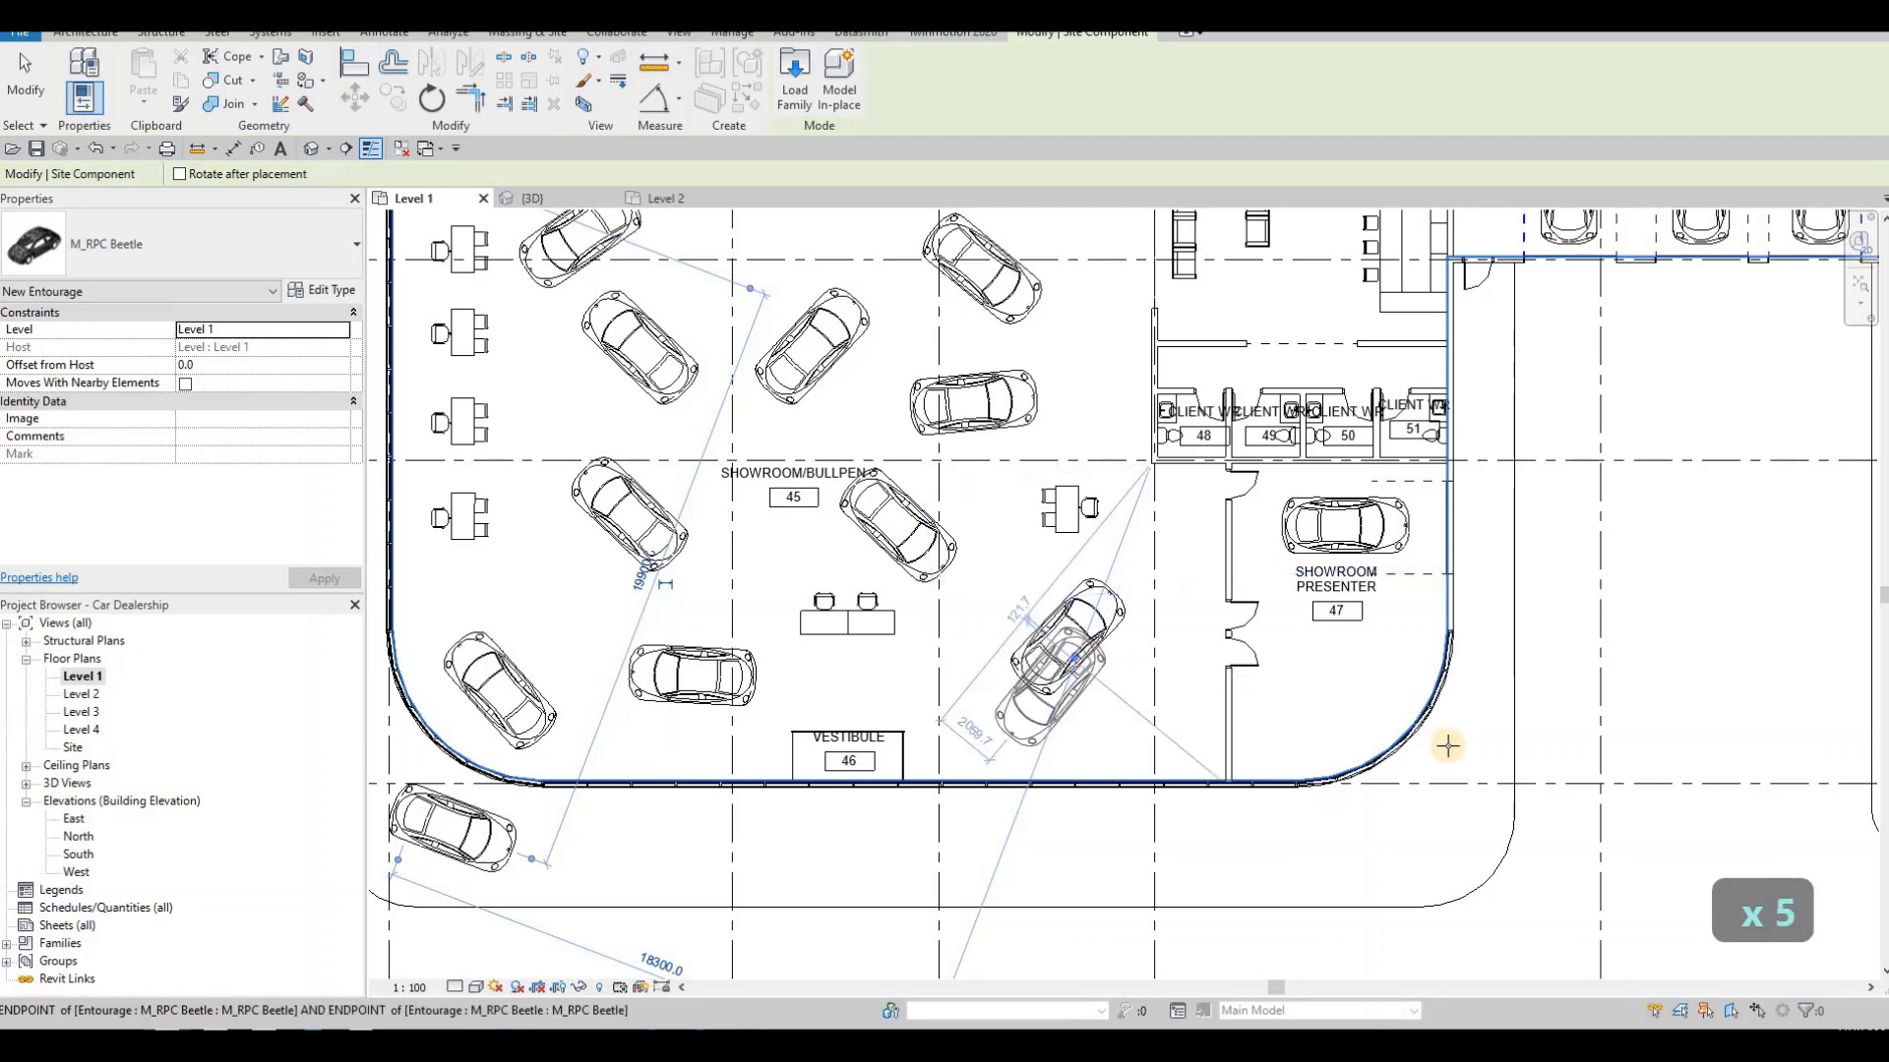
{"action": "left_click", "coordinate": [1159, 801]}
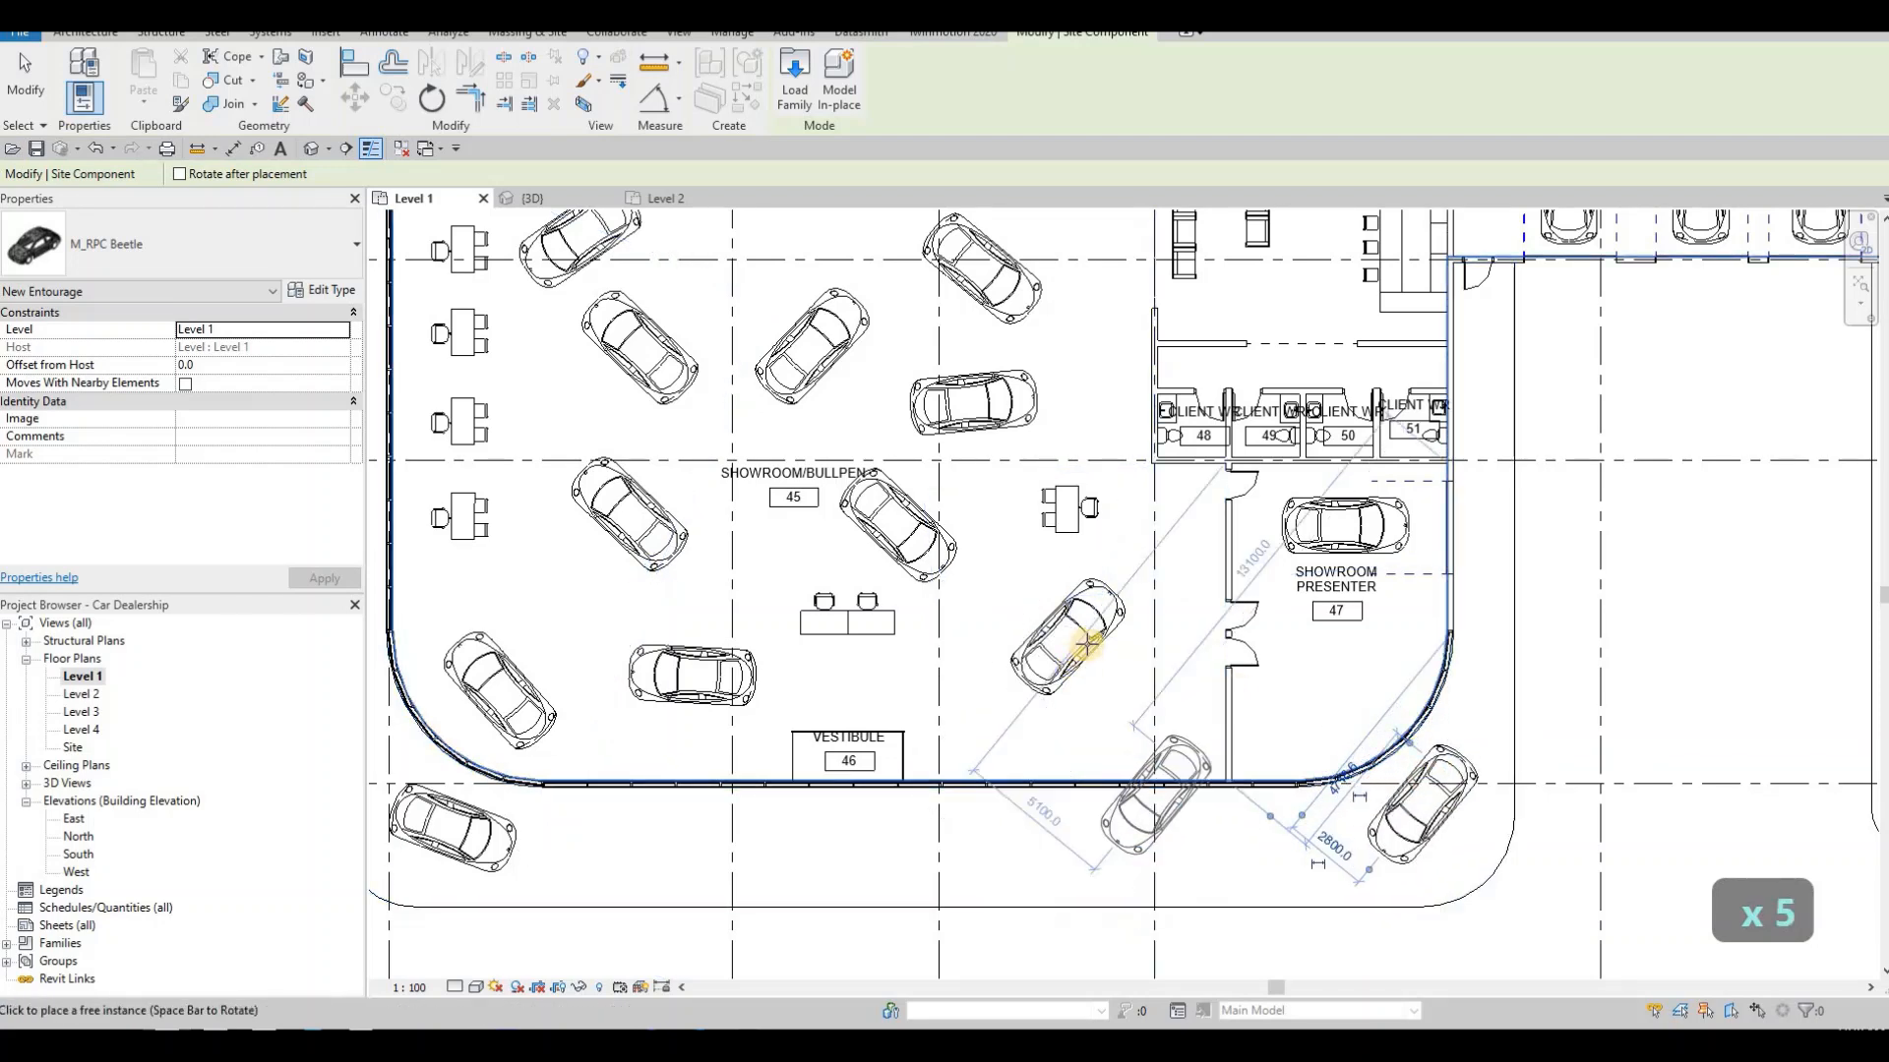
- Place another rotated Beetle car on the front walkway between the vestibule and the presenter room's curved corner
{"action": "key", "text": "space"}
{"action": "key", "text": "space"}
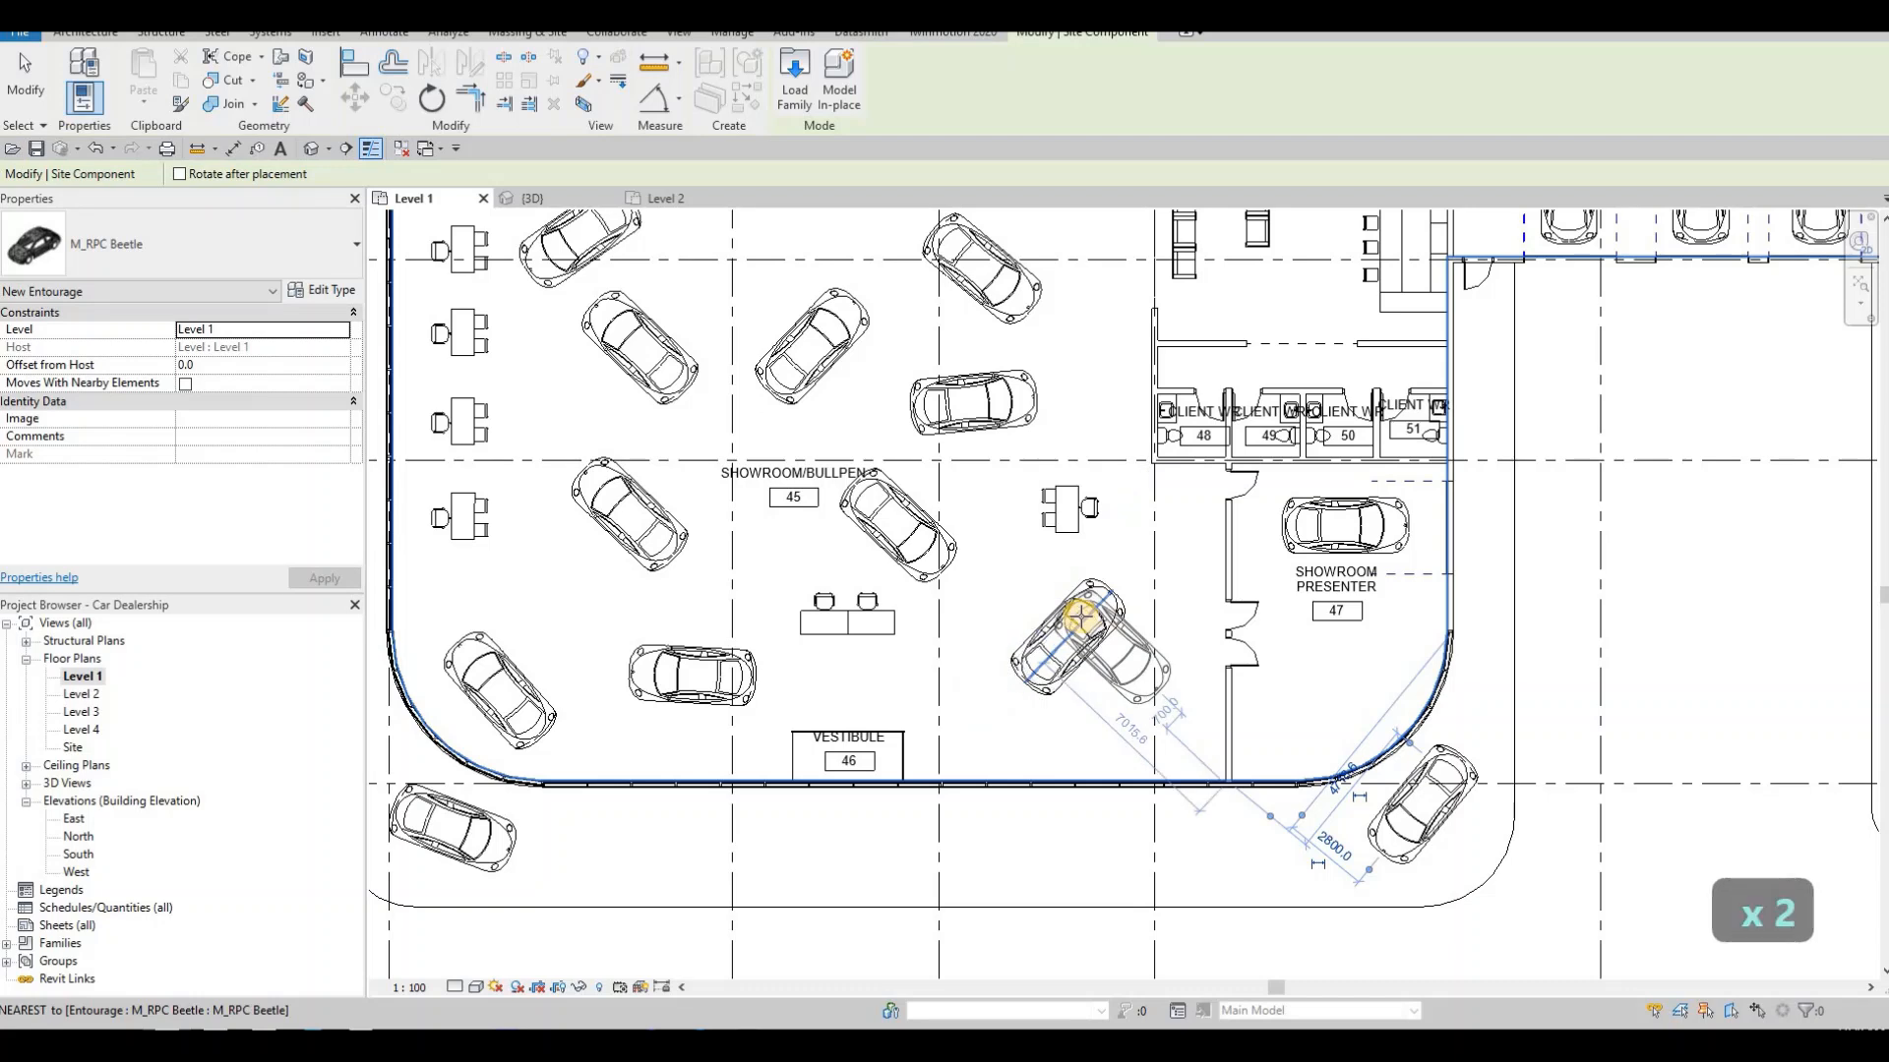
{"action": "key", "text": "space"}
{"action": "key", "text": "space"}
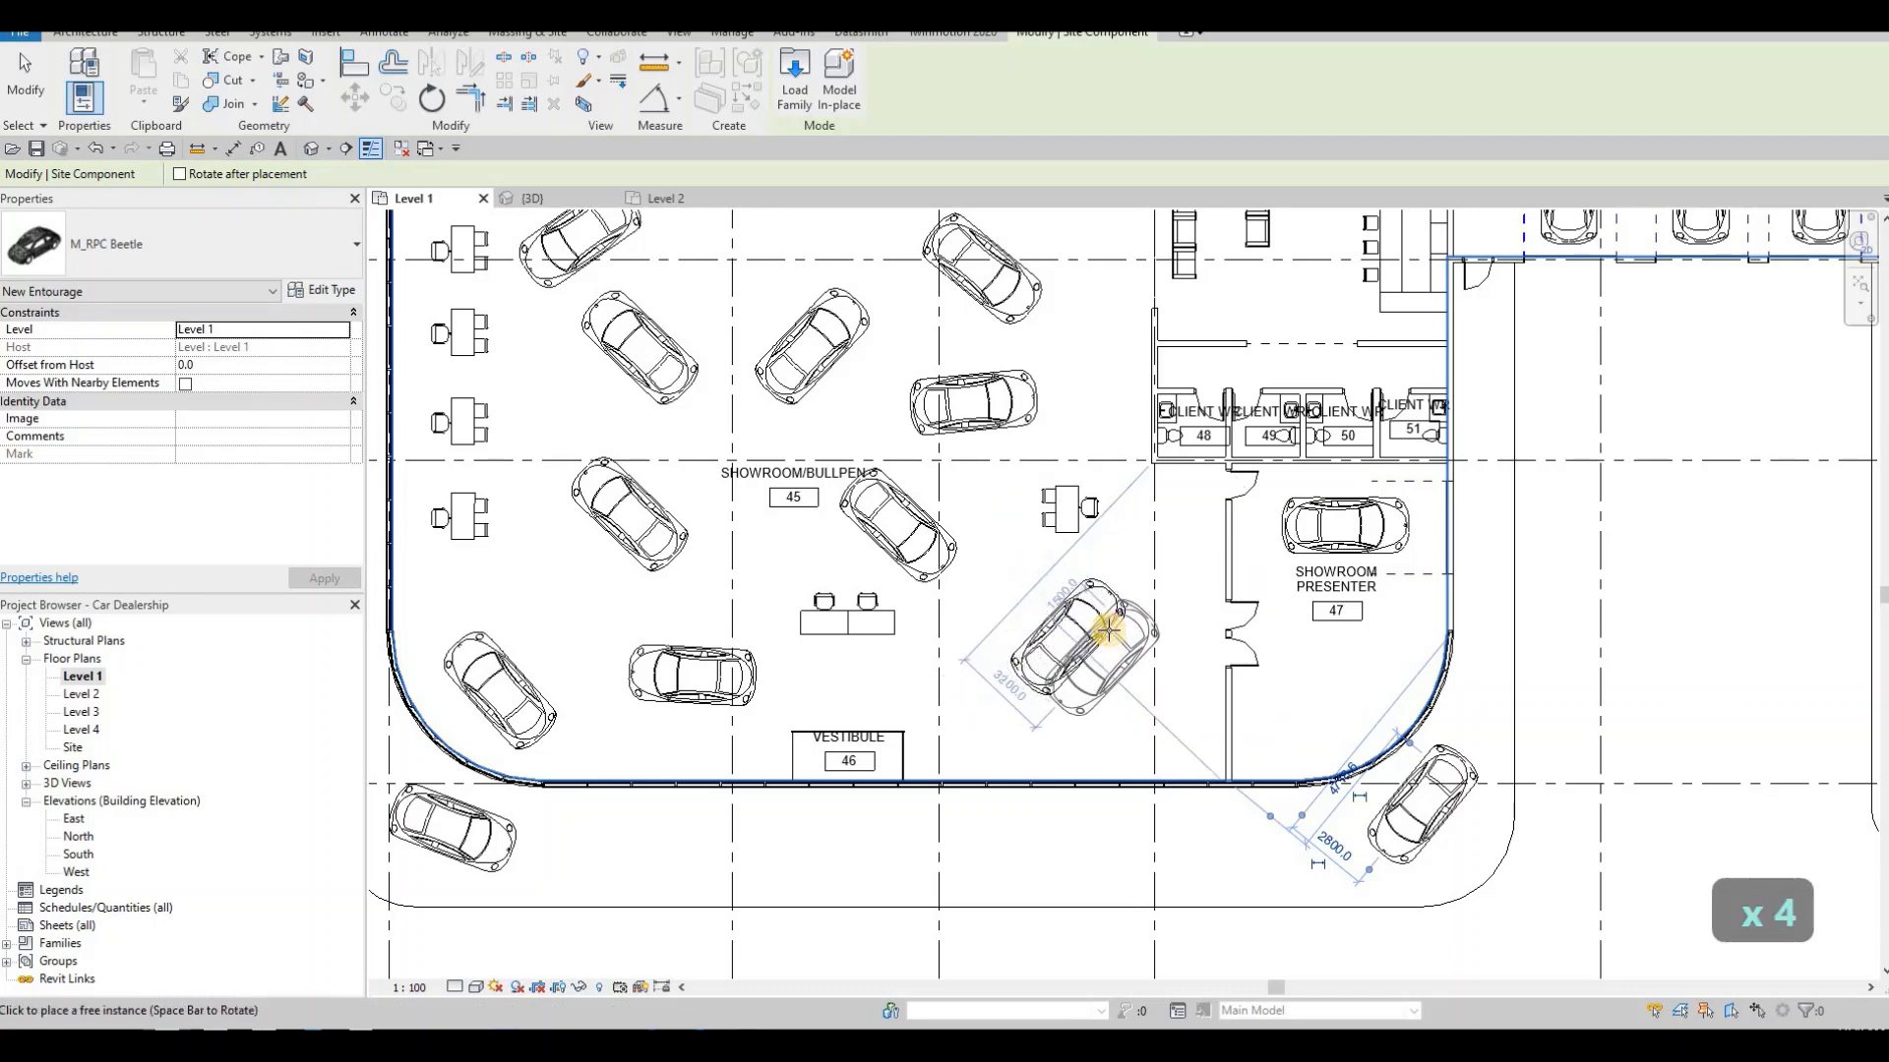
{"action": "key", "text": "space"}
{"action": "key", "text": "space"}
{"action": "key", "text": "space"}
{"action": "key", "text": "space"}
{"action": "key", "text": "space"}
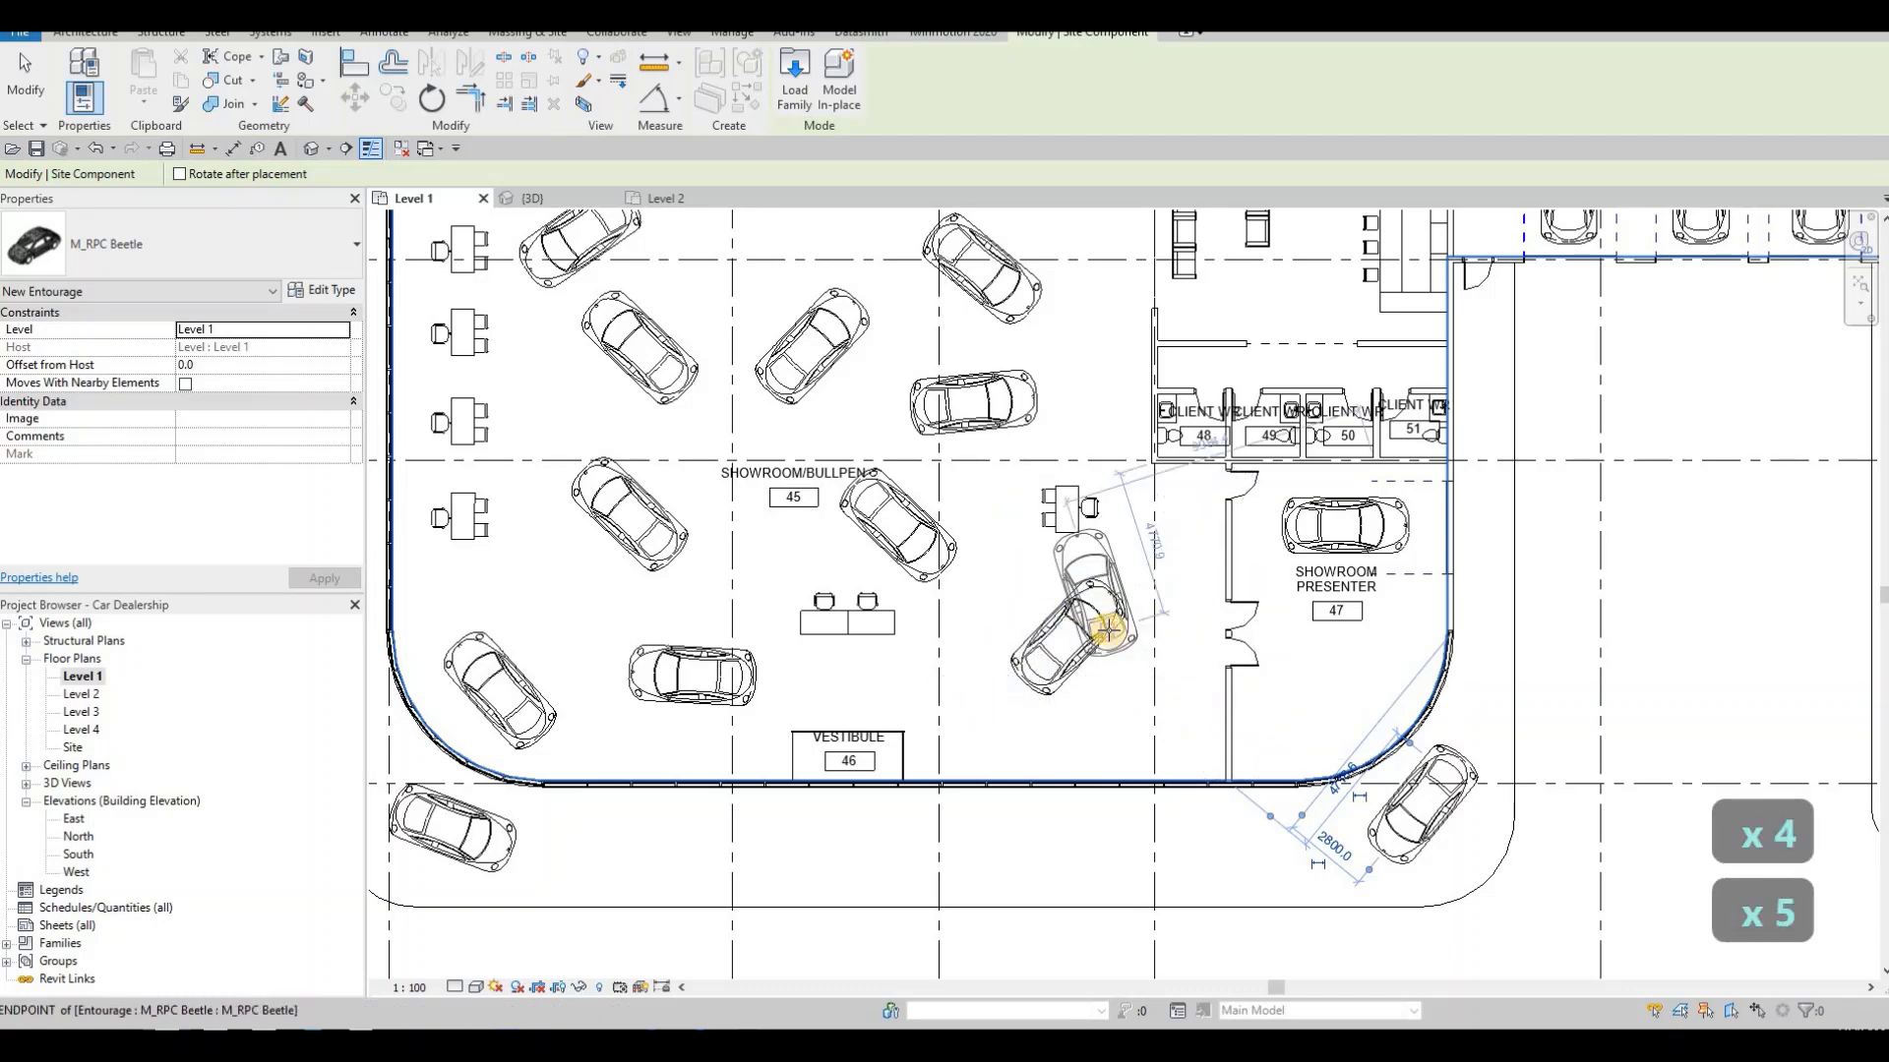
{"action": "left_click", "coordinate": [1169, 827]}
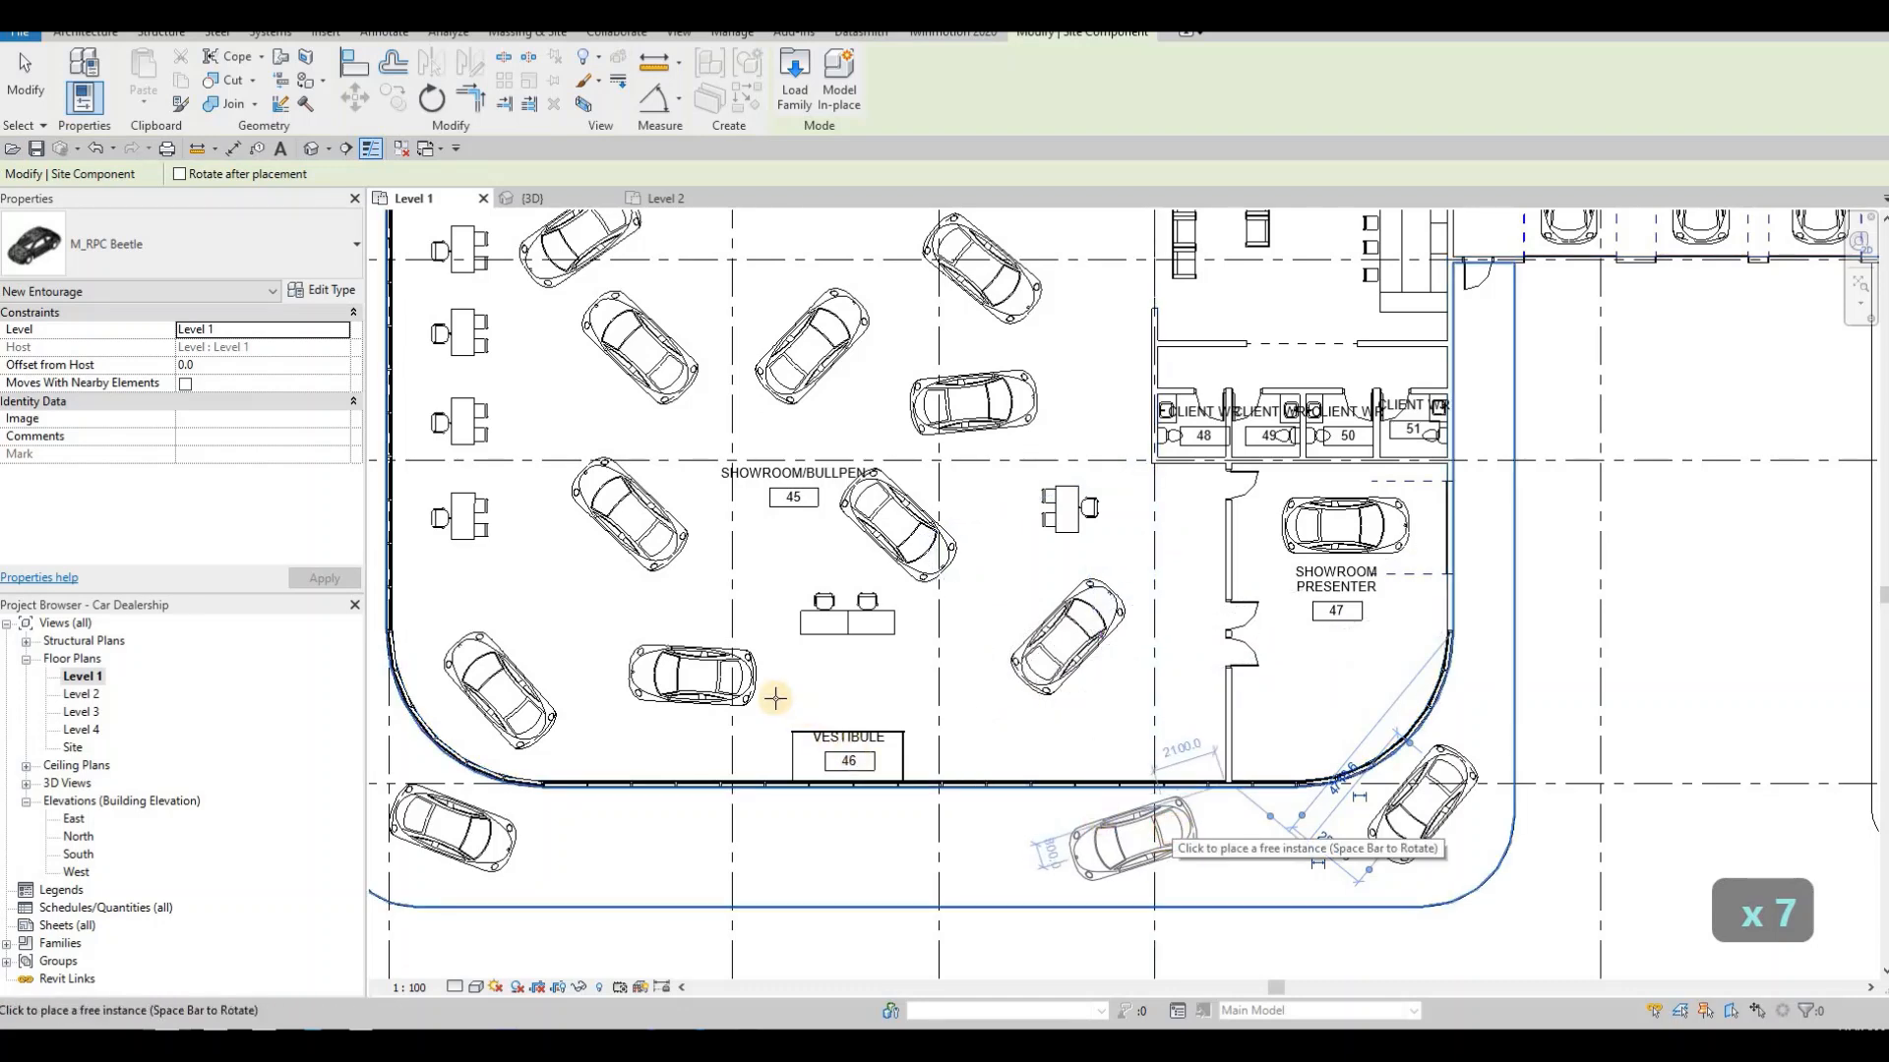
- Rotate one more Beetle car and place it on the front walkway to the left of the vestibule
{"action": "key", "text": "space"}
{"action": "key", "text": "space"}
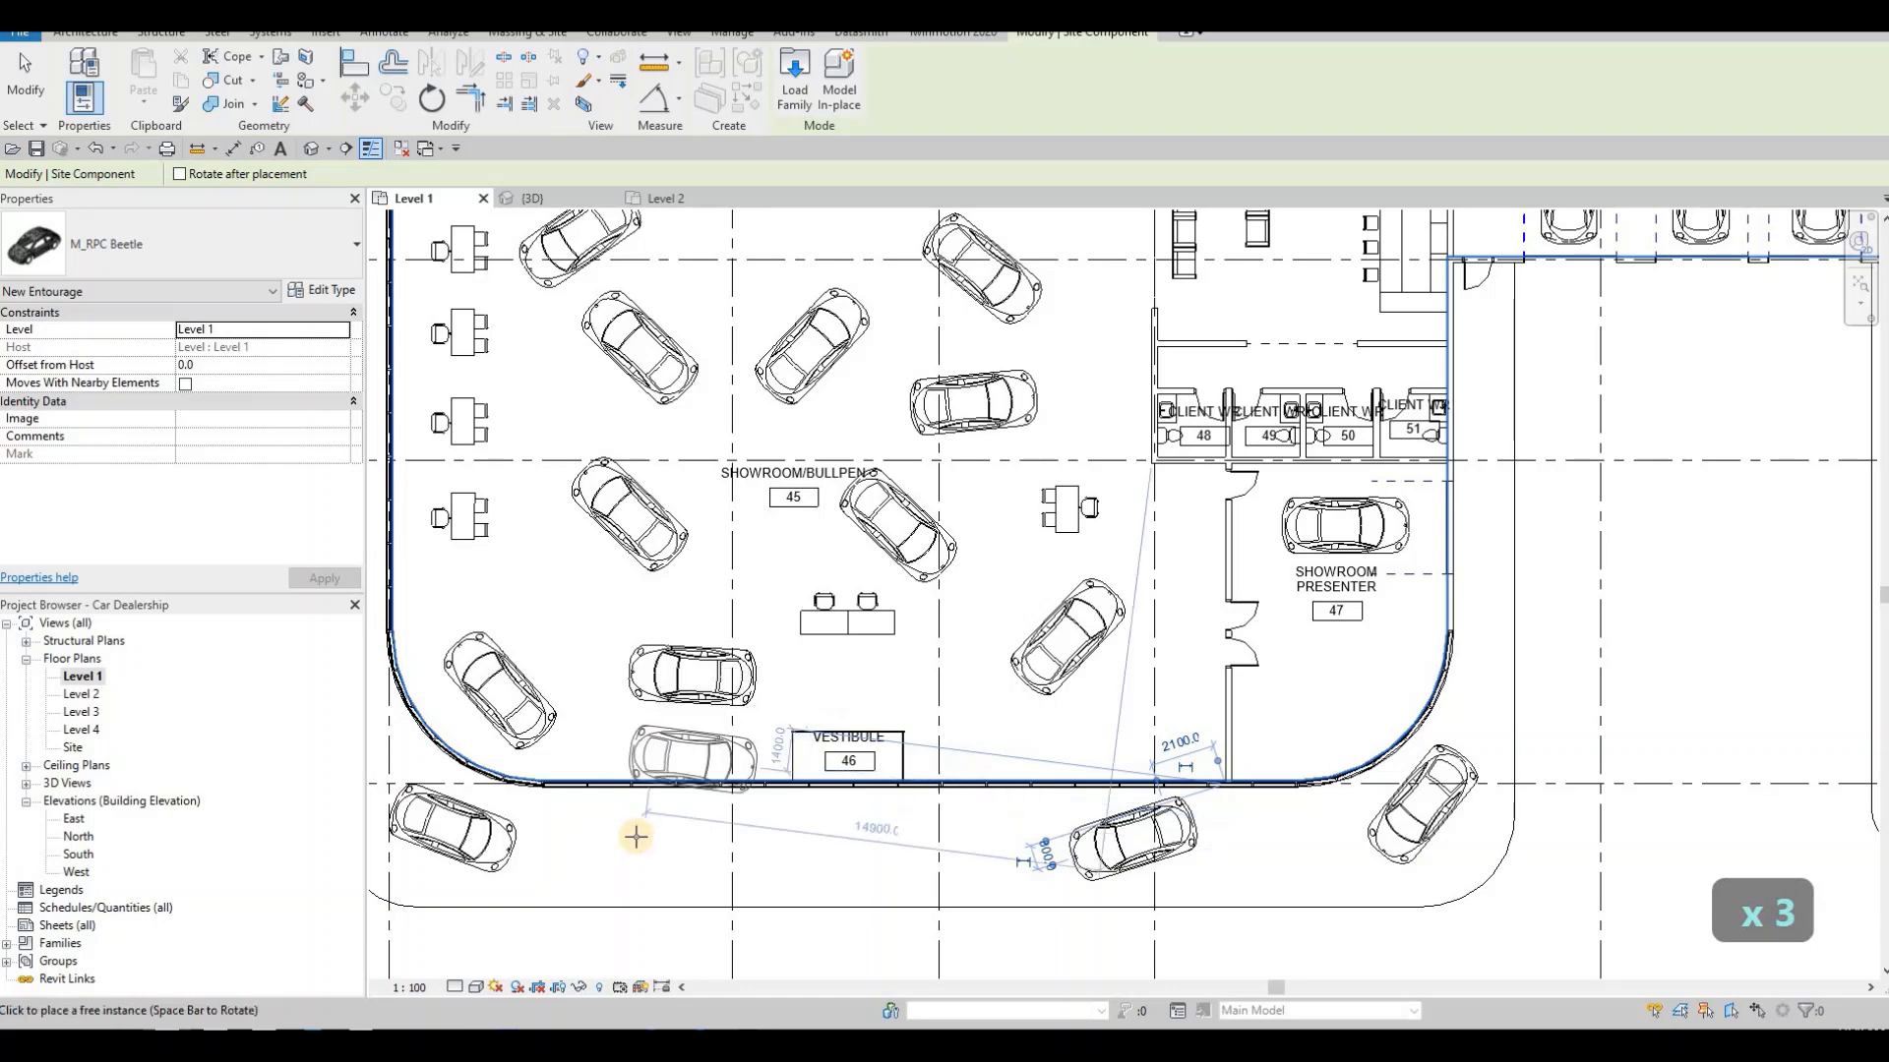
{"action": "left_click", "coordinate": [671, 772]}
{"action": "key", "text": "Escape"}
{"action": "key", "text": "Escape"}
{"action": "key", "text": "Escape"}
{"action": "key", "text": "Escape"}
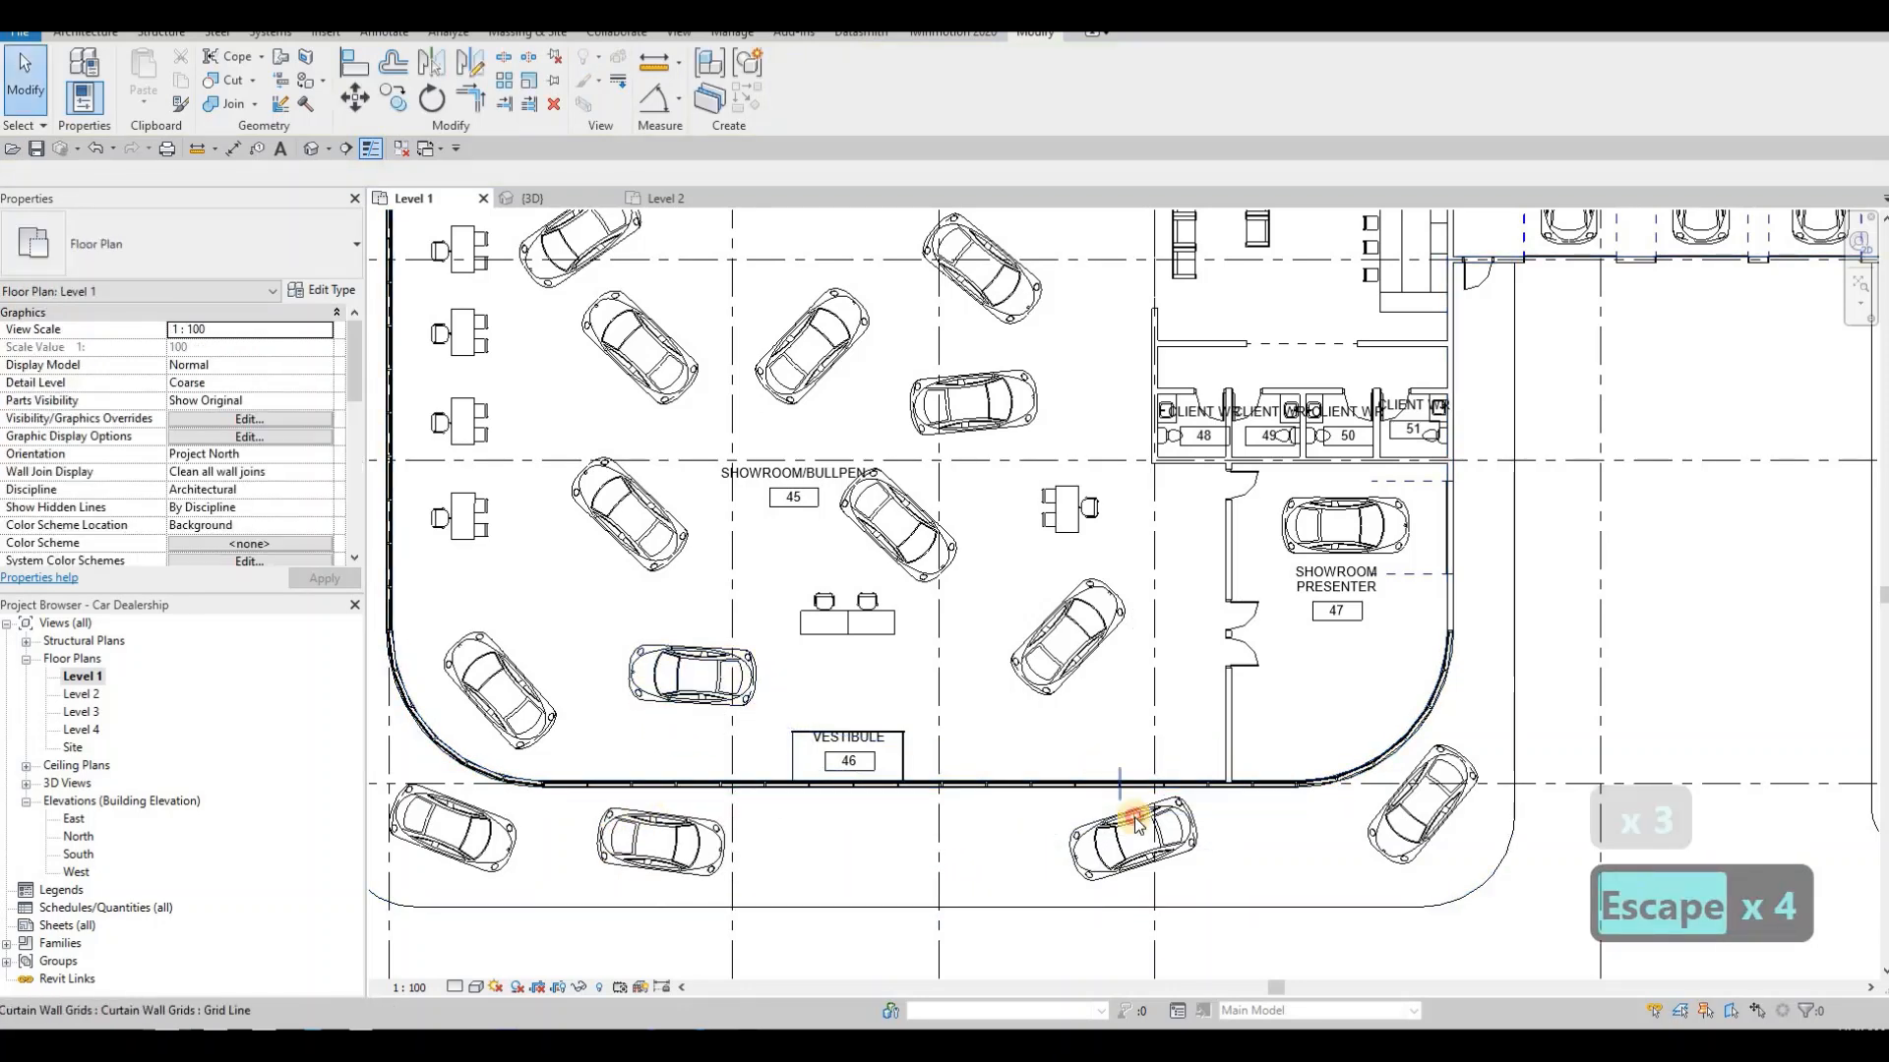
- Copy the walkway car to the right of the vestibule a short distance towards the presenter room's corner
{"action": "left_click", "coordinate": [1136, 822]}
{"action": "key", "text": "c"}
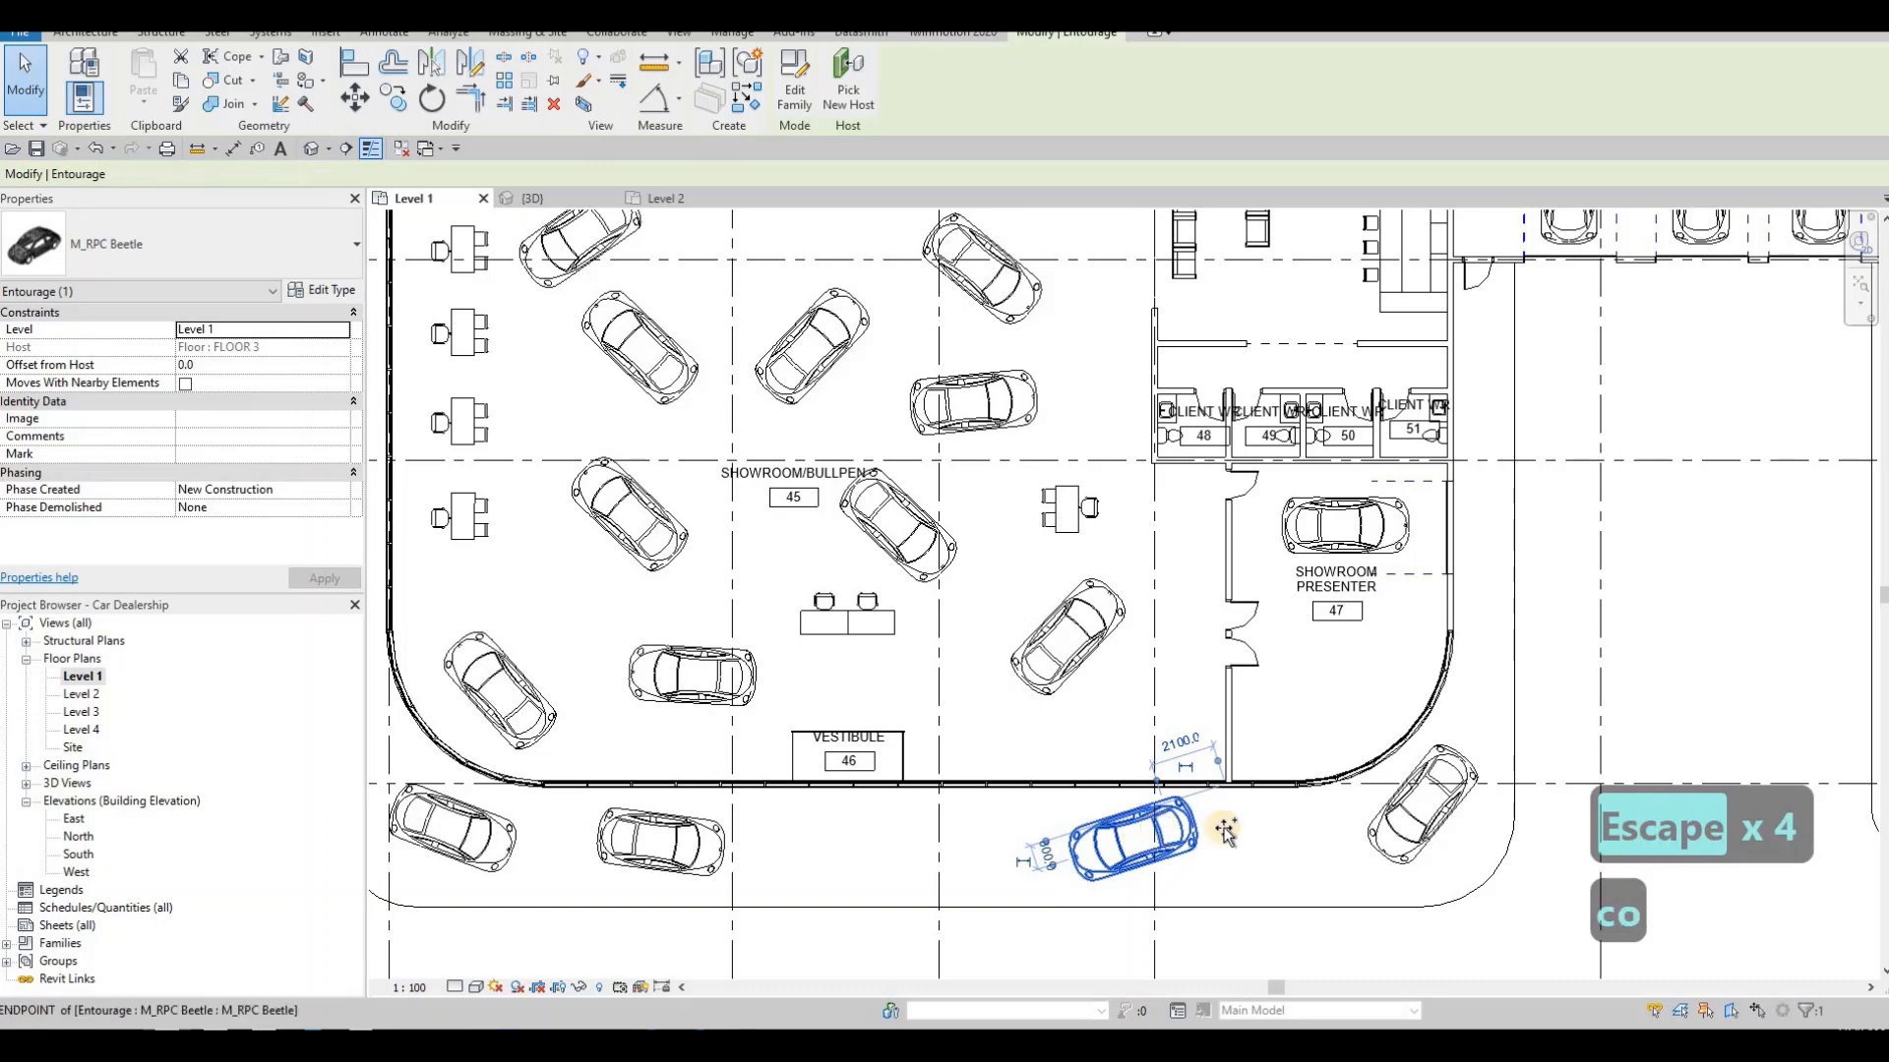
{"action": "left_click", "coordinate": [1222, 827]}
{"action": "key", "text": "Escape"}
{"action": "left_click", "coordinate": [1102, 828]}
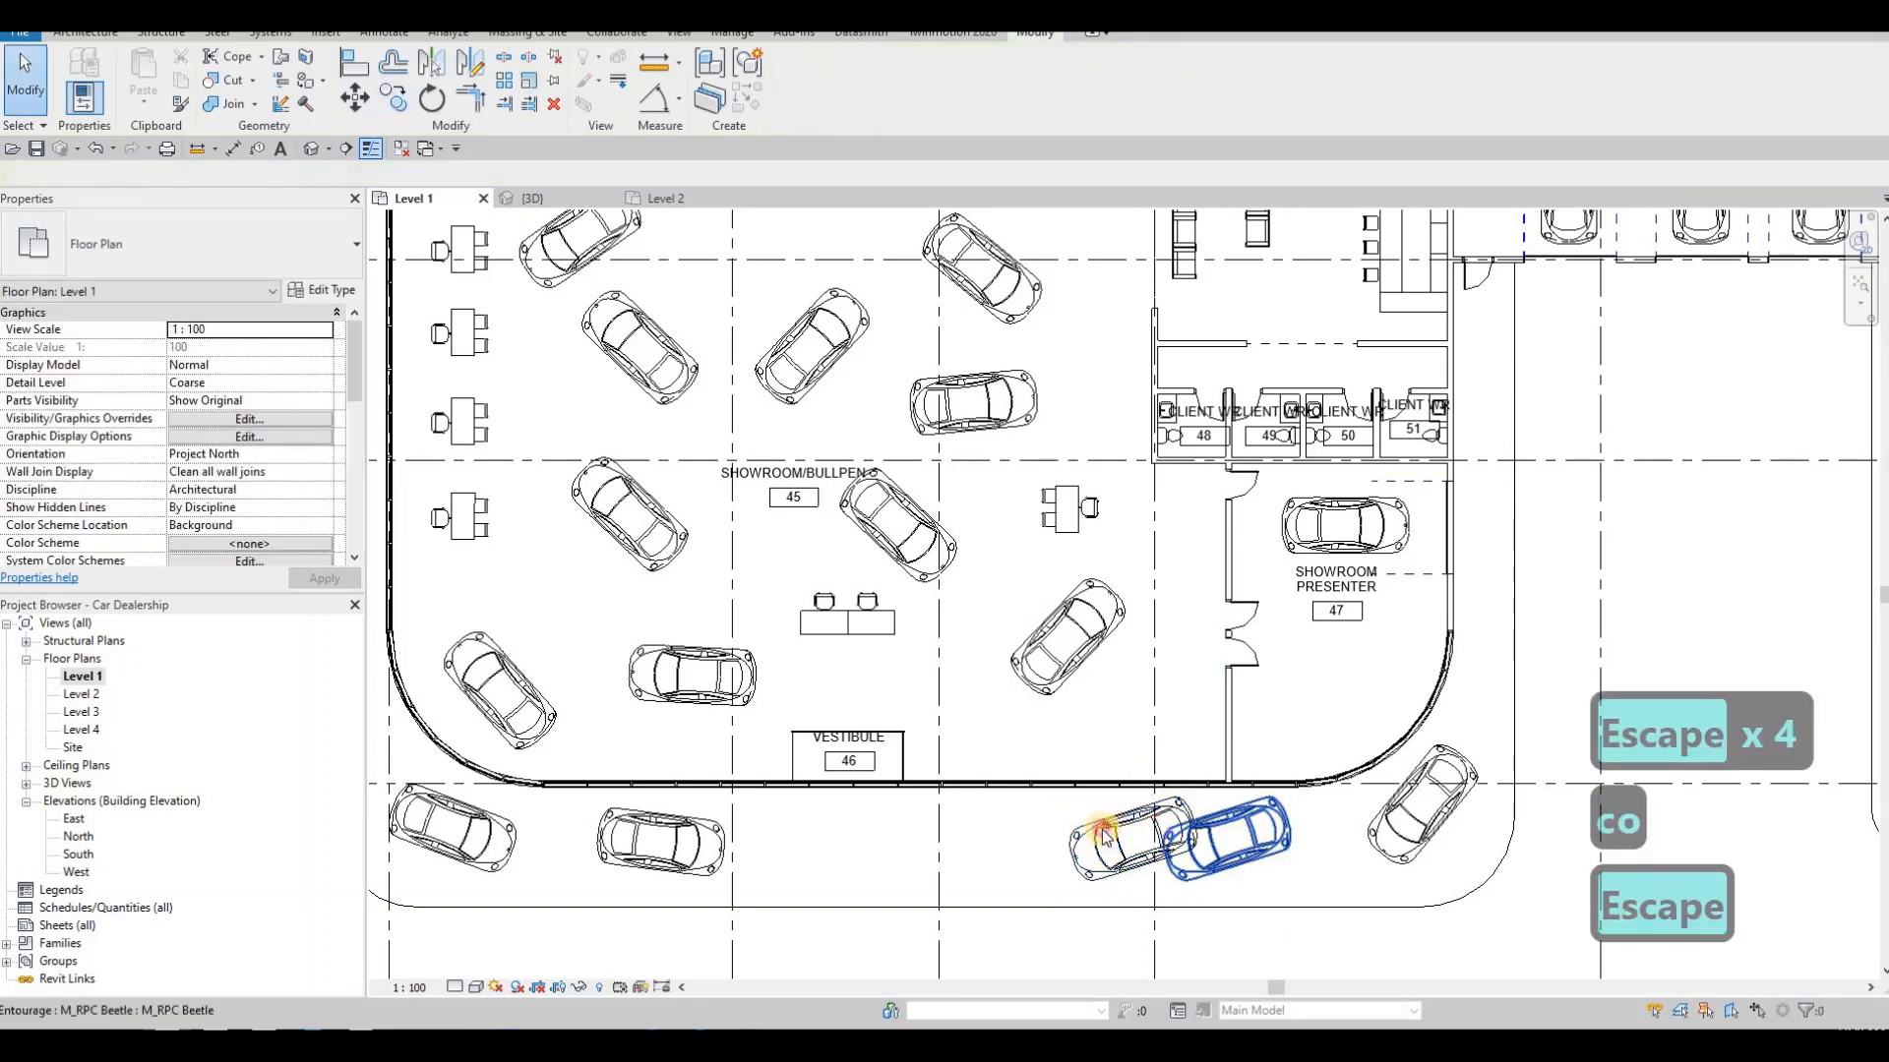
{"action": "key", "text": "Escape"}
- Move the original car left towards the vestibule so it stands clear of its copy
{"action": "left_click", "coordinate": [1106, 832]}
{"action": "key", "text": "m"}
{"action": "key", "text": "v"}
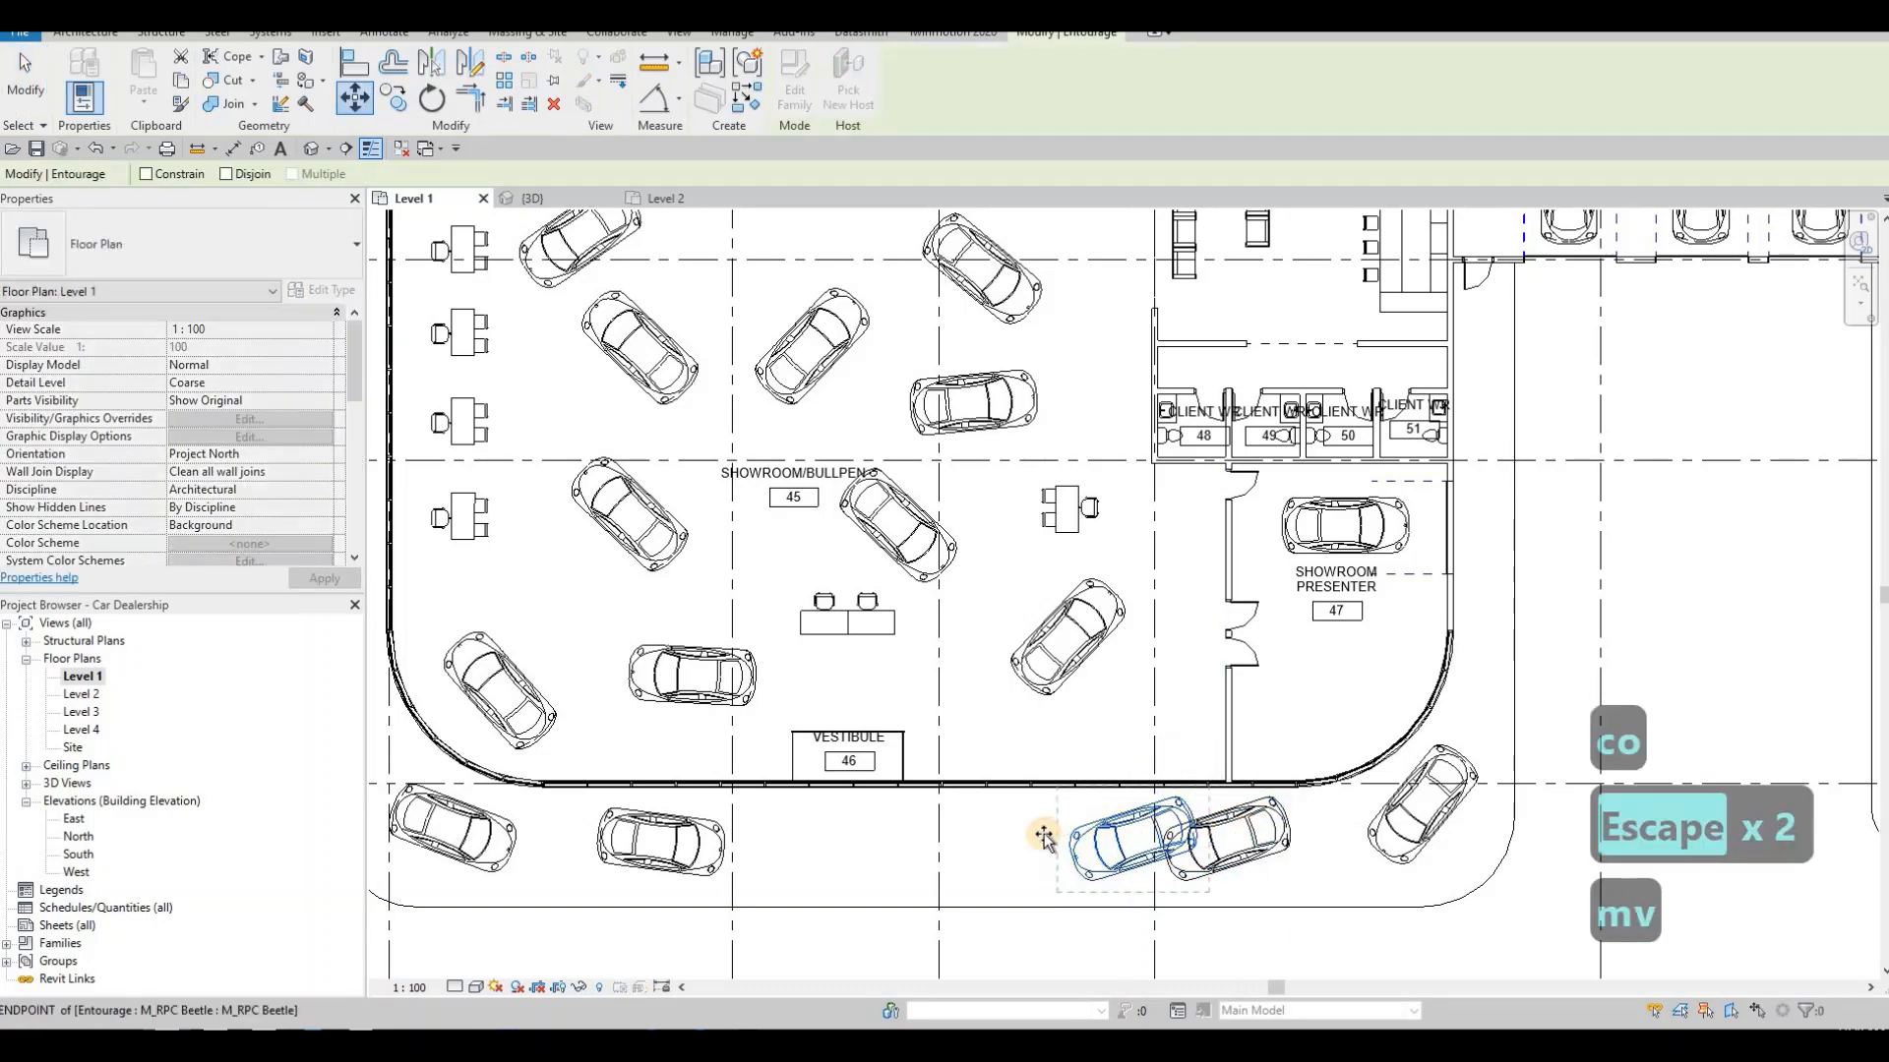
{"action": "left_click", "coordinate": [1025, 841]}
{"action": "key", "text": "Escape"}
{"action": "key", "text": "Escape"}
{"action": "key", "text": "Escape"}
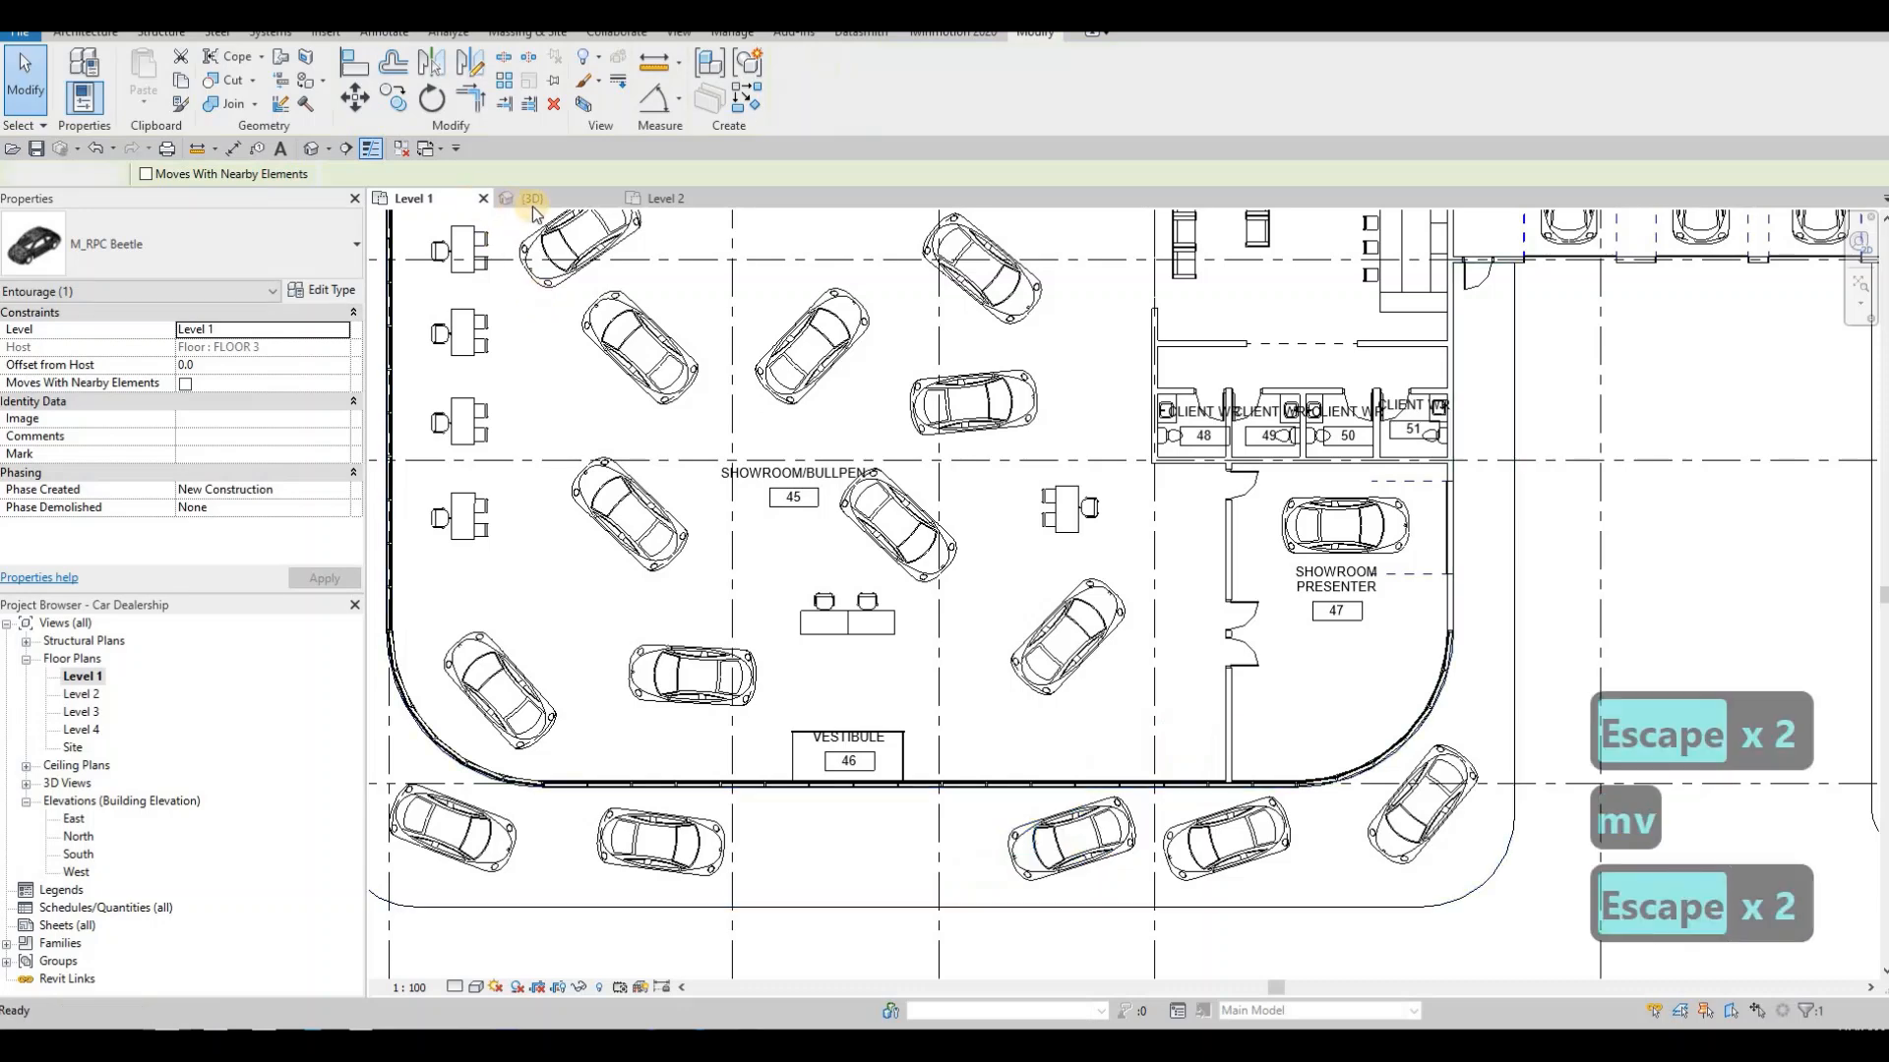
- Examine the new walkway cars, the glazed showroom front and the entrance portal in the 3D view
{"action": "left_click", "coordinate": [534, 202]}
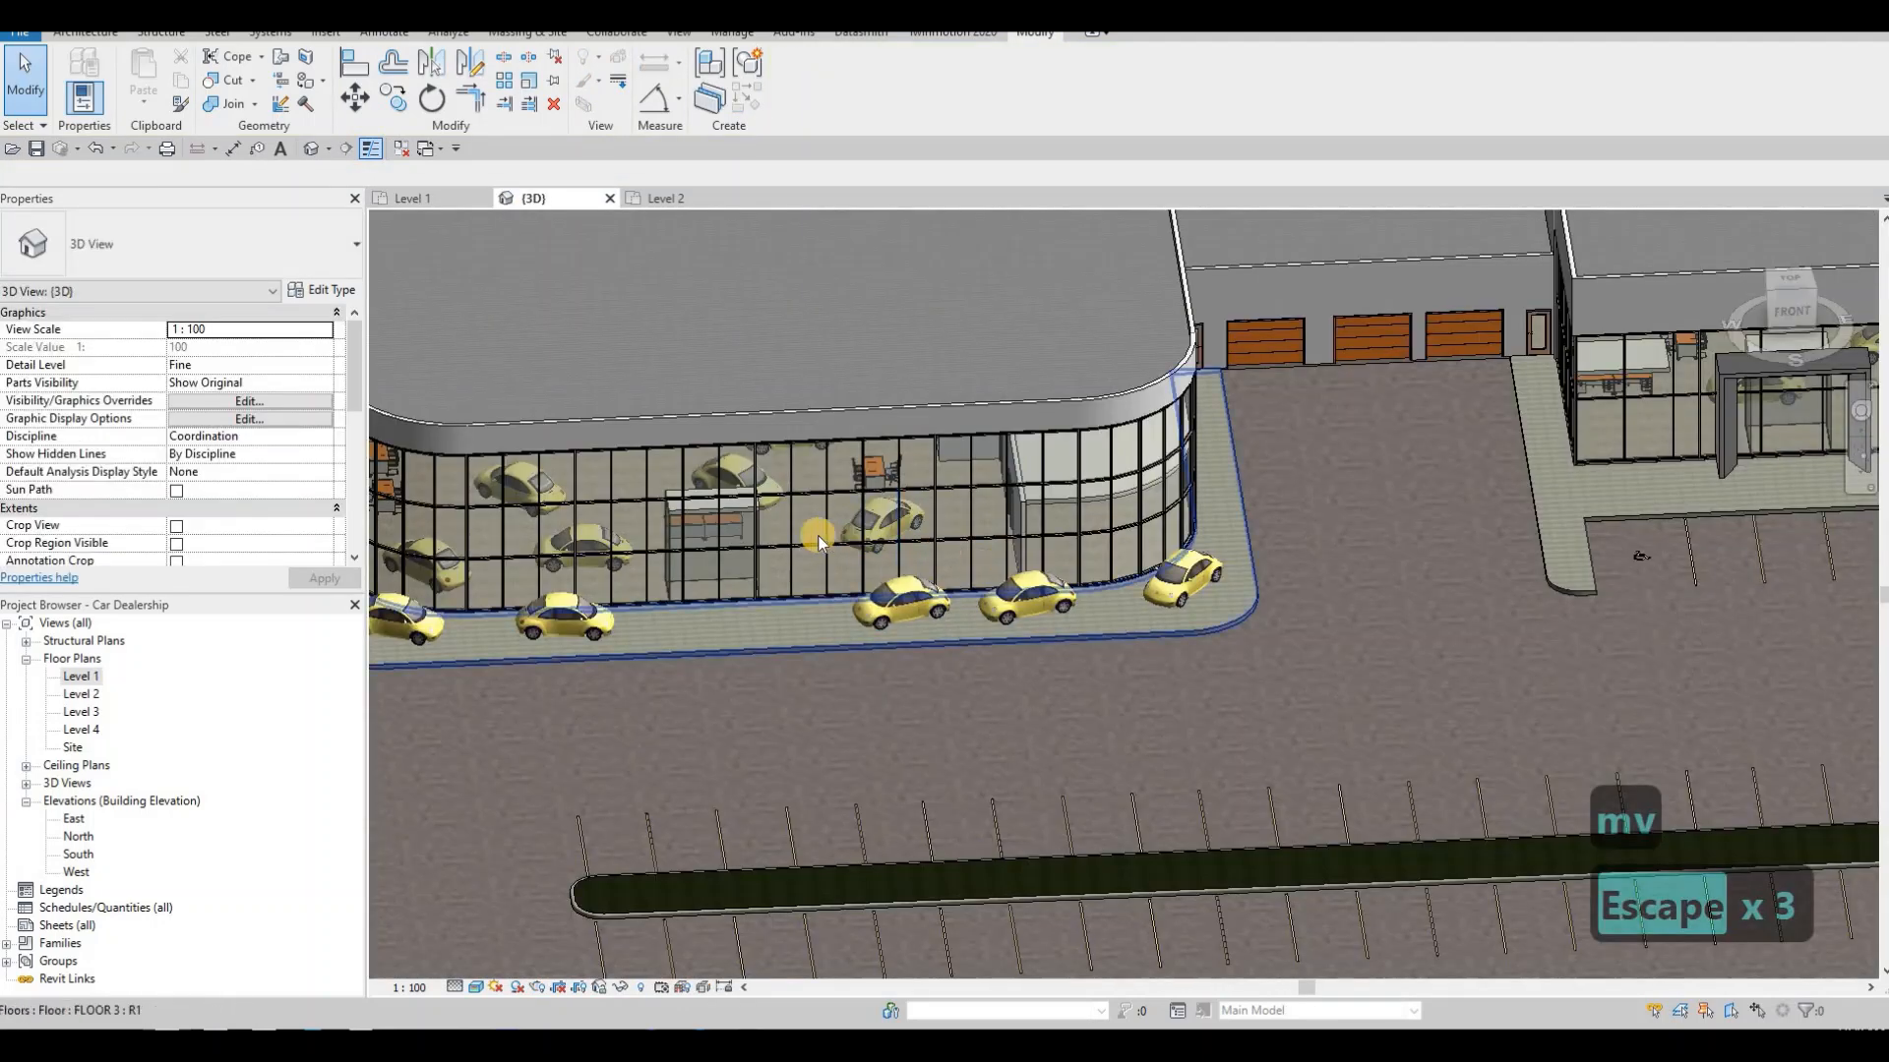
{"action": "middle_click_drag", "start_coordinate": [826, 535], "coordinate": [1101, 647], "text": "shift"}
{"action": "scroll", "coordinate": [1153, 640], "scroll_direction": "up", "scroll_amount": 3}
{"action": "scroll", "coordinate": [1089, 643], "scroll_direction": "up", "scroll_amount": 2}
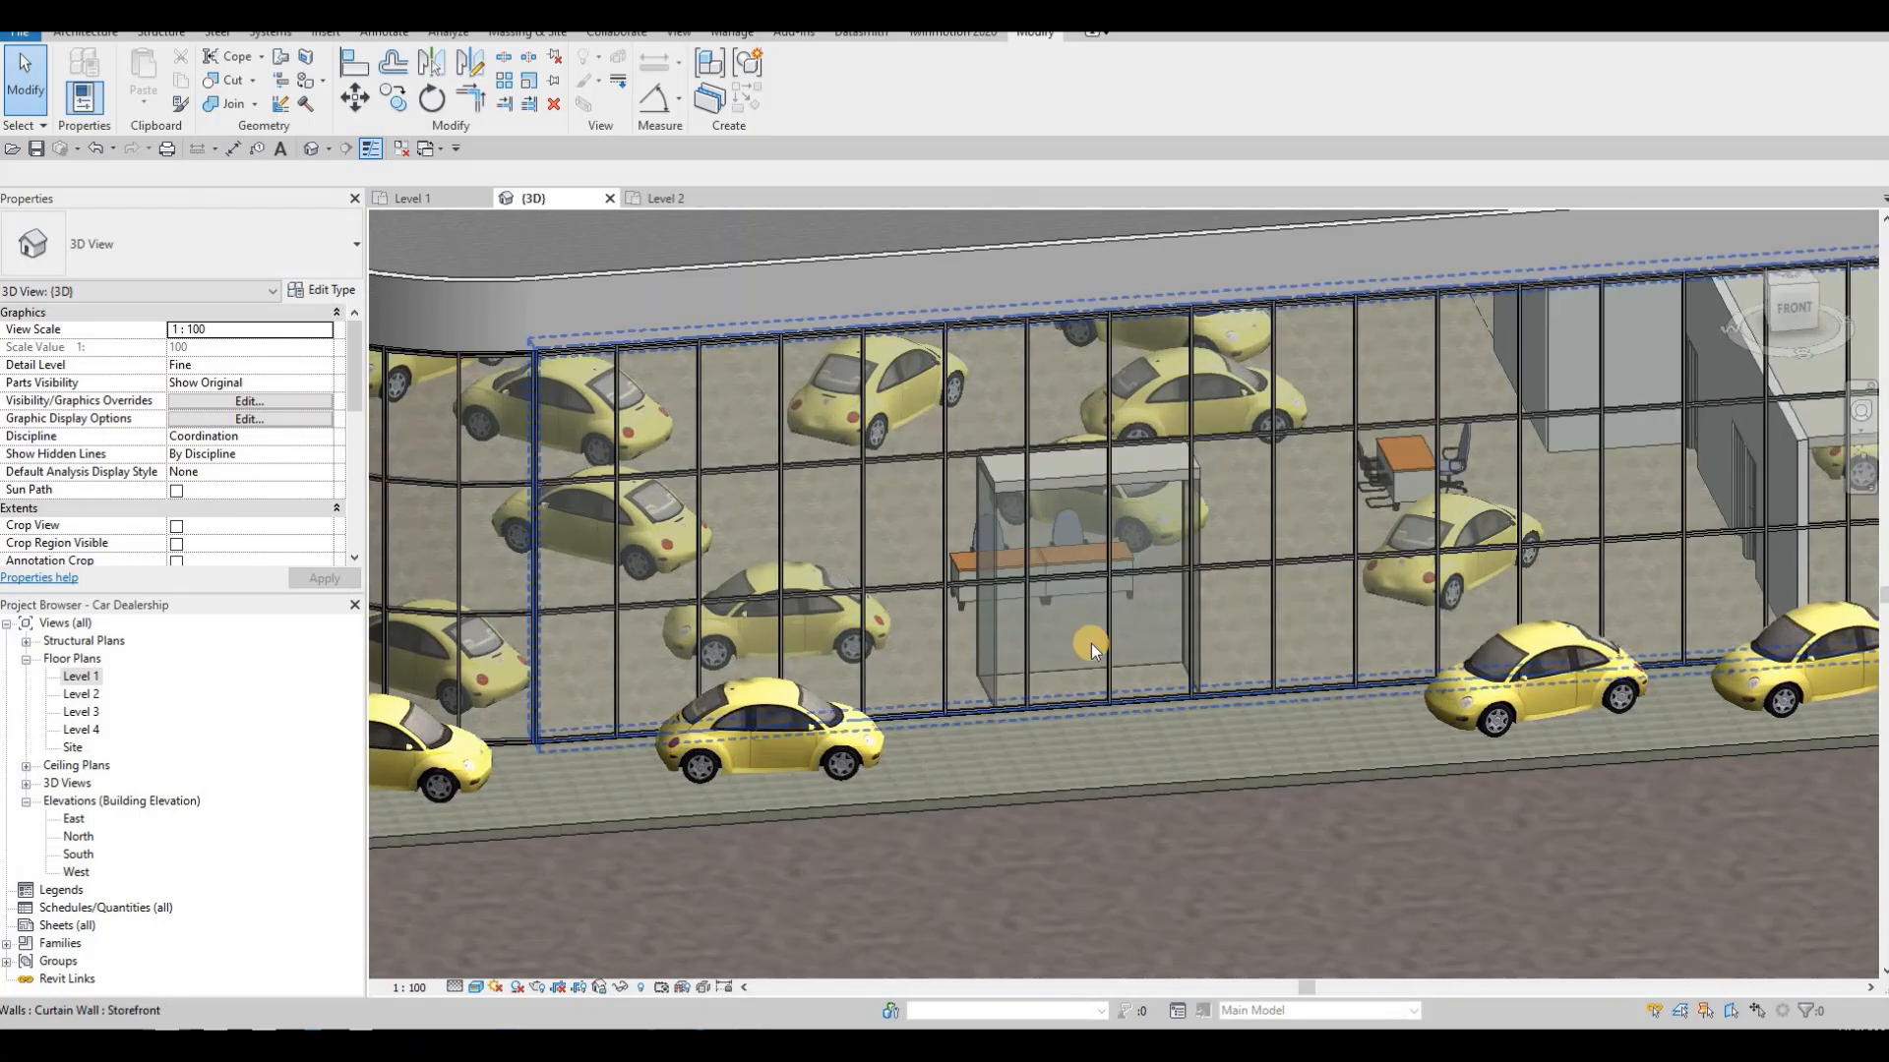
{"action": "middle_click_drag", "start_coordinate": [958, 616], "coordinate": [1029, 624], "text": "shift"}
{"action": "scroll", "coordinate": [915, 617], "scroll_direction": "down", "scroll_amount": 3}
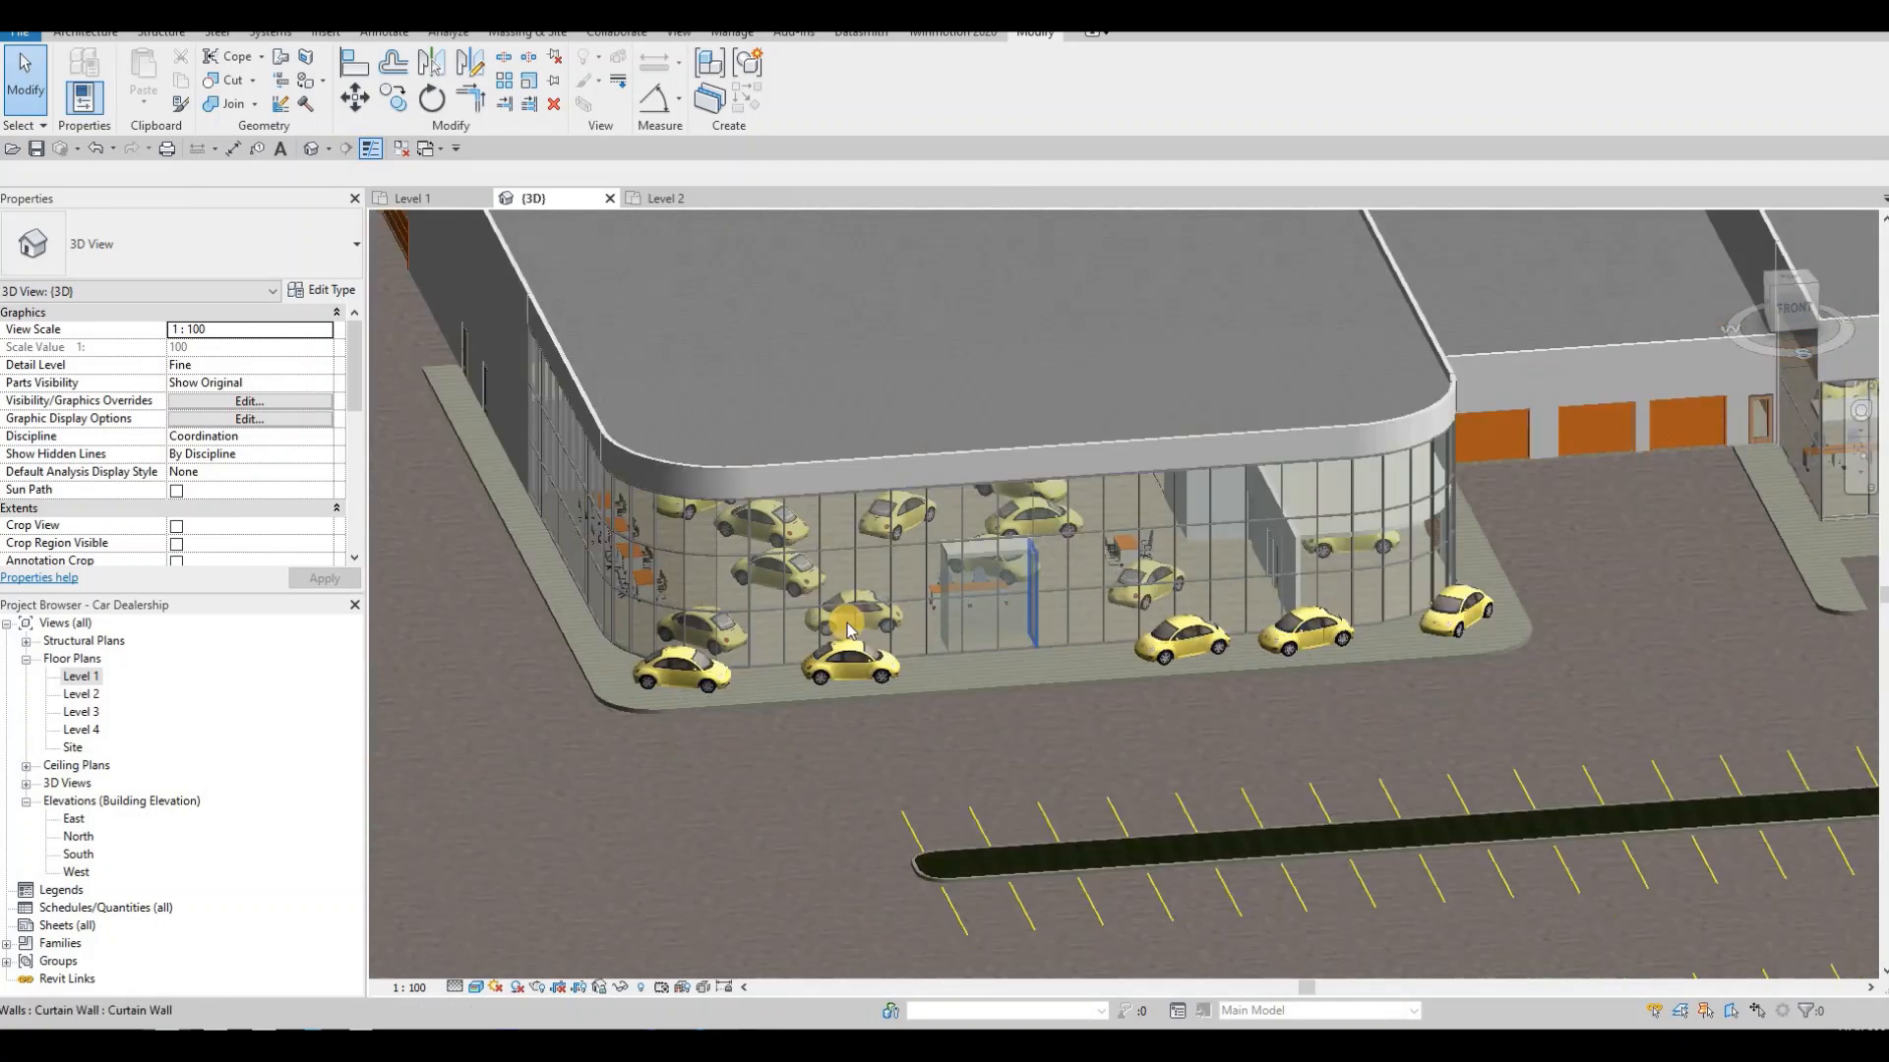
{"action": "middle_click_drag", "start_coordinate": [843, 624], "coordinate": [699, 636]}
{"action": "middle_click_drag", "start_coordinate": [1397, 493], "coordinate": [964, 523]}
{"action": "scroll", "coordinate": [1361, 521], "scroll_direction": "up", "scroll_amount": 4}
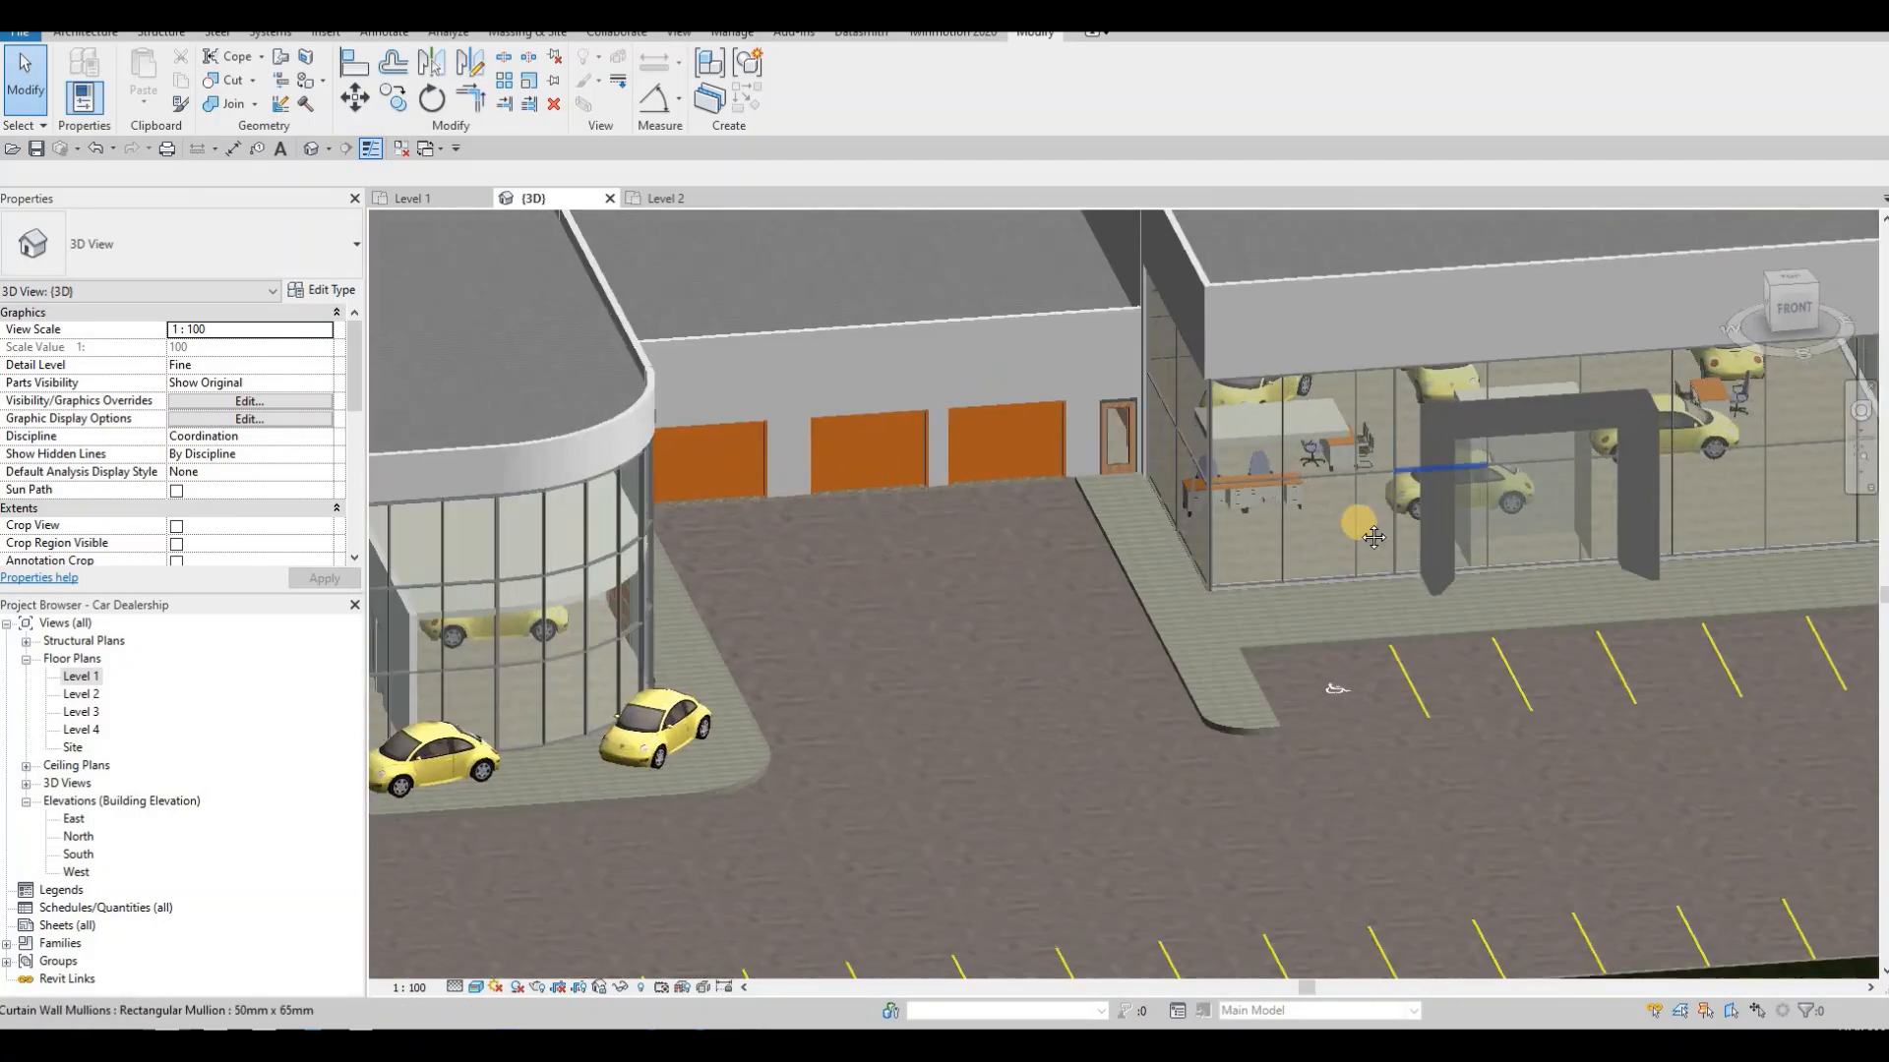
{"action": "middle_click_drag", "start_coordinate": [1426, 563], "coordinate": [1183, 607]}
{"action": "middle_click_drag", "start_coordinate": [1414, 645], "coordinate": [1357, 768], "text": "shift"}
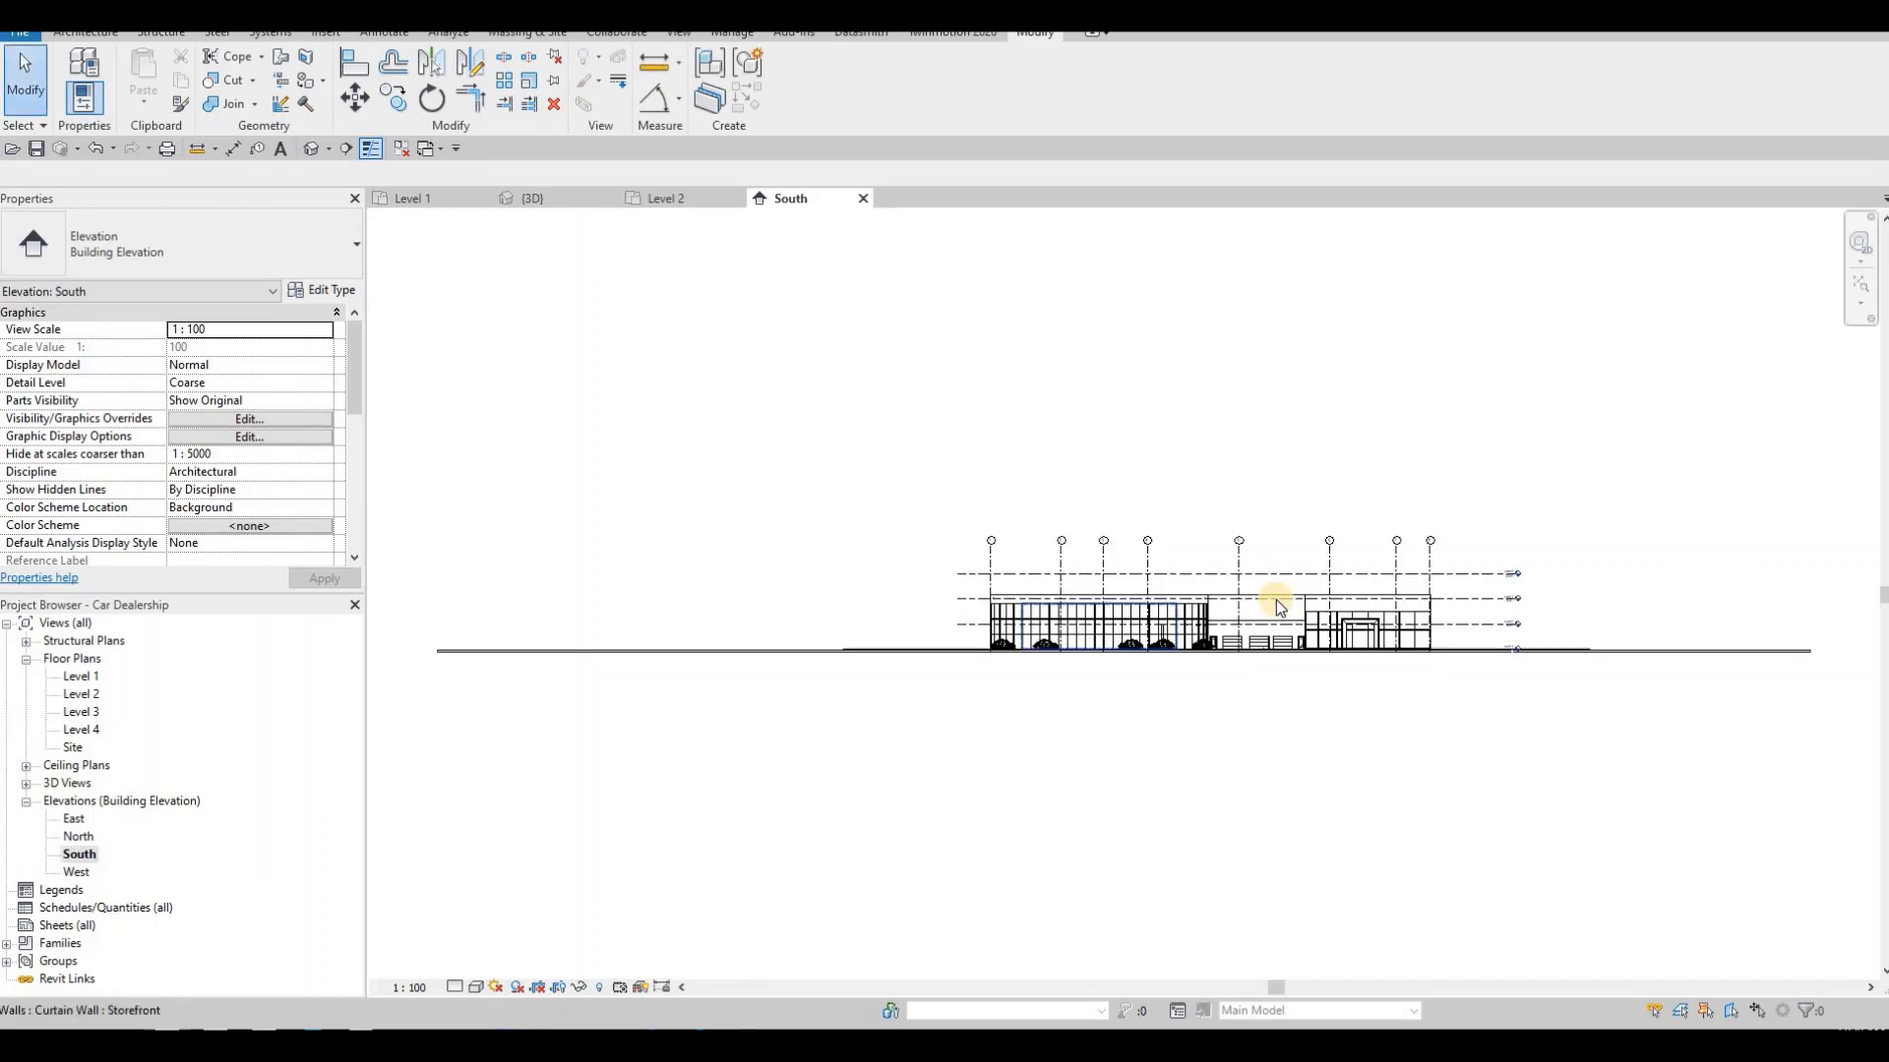
- In the South elevation, nudge the curtain grid line left of the entrance portal to the portal's edge, about 1773 mm from the previous grid line
{"action": "scroll", "coordinate": [1446, 652], "scroll_direction": "up", "scroll_amount": 6}
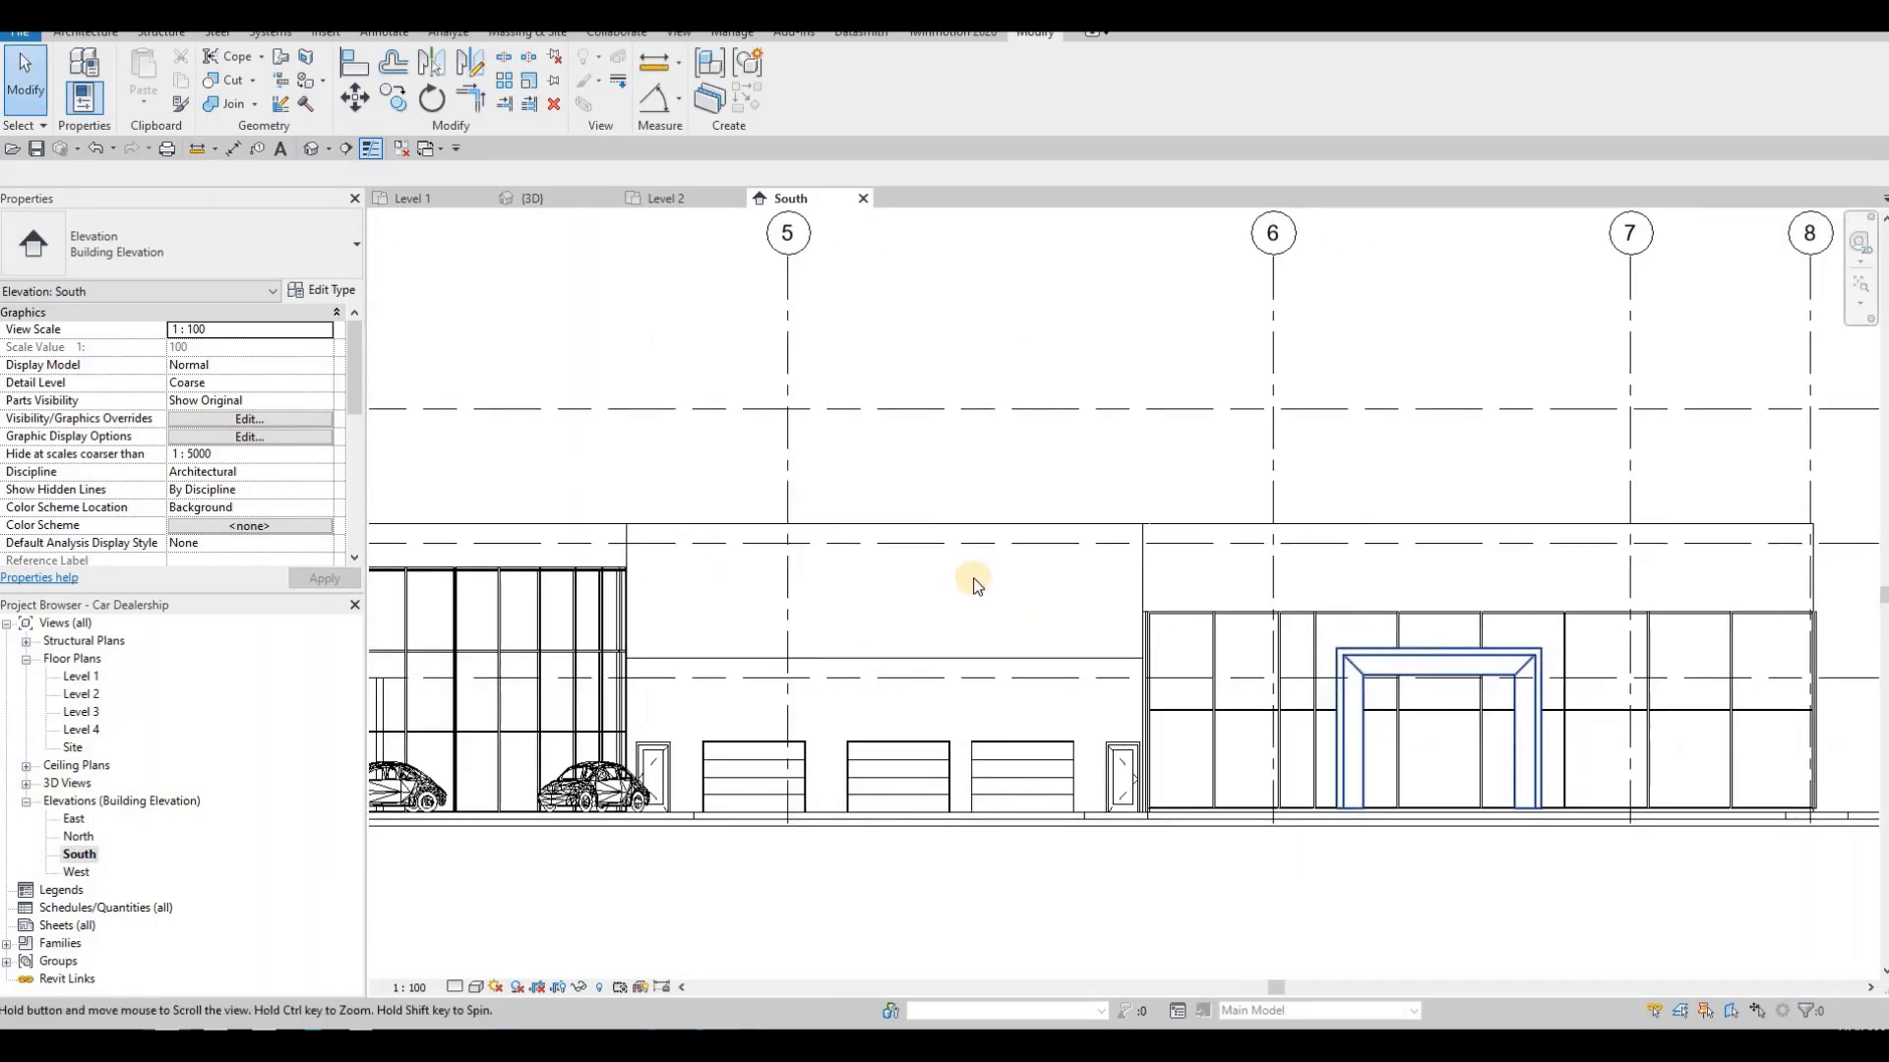
{"action": "scroll", "coordinate": [986, 572], "scroll_direction": "up", "scroll_amount": 1}
{"action": "key", "text": "Tab"}
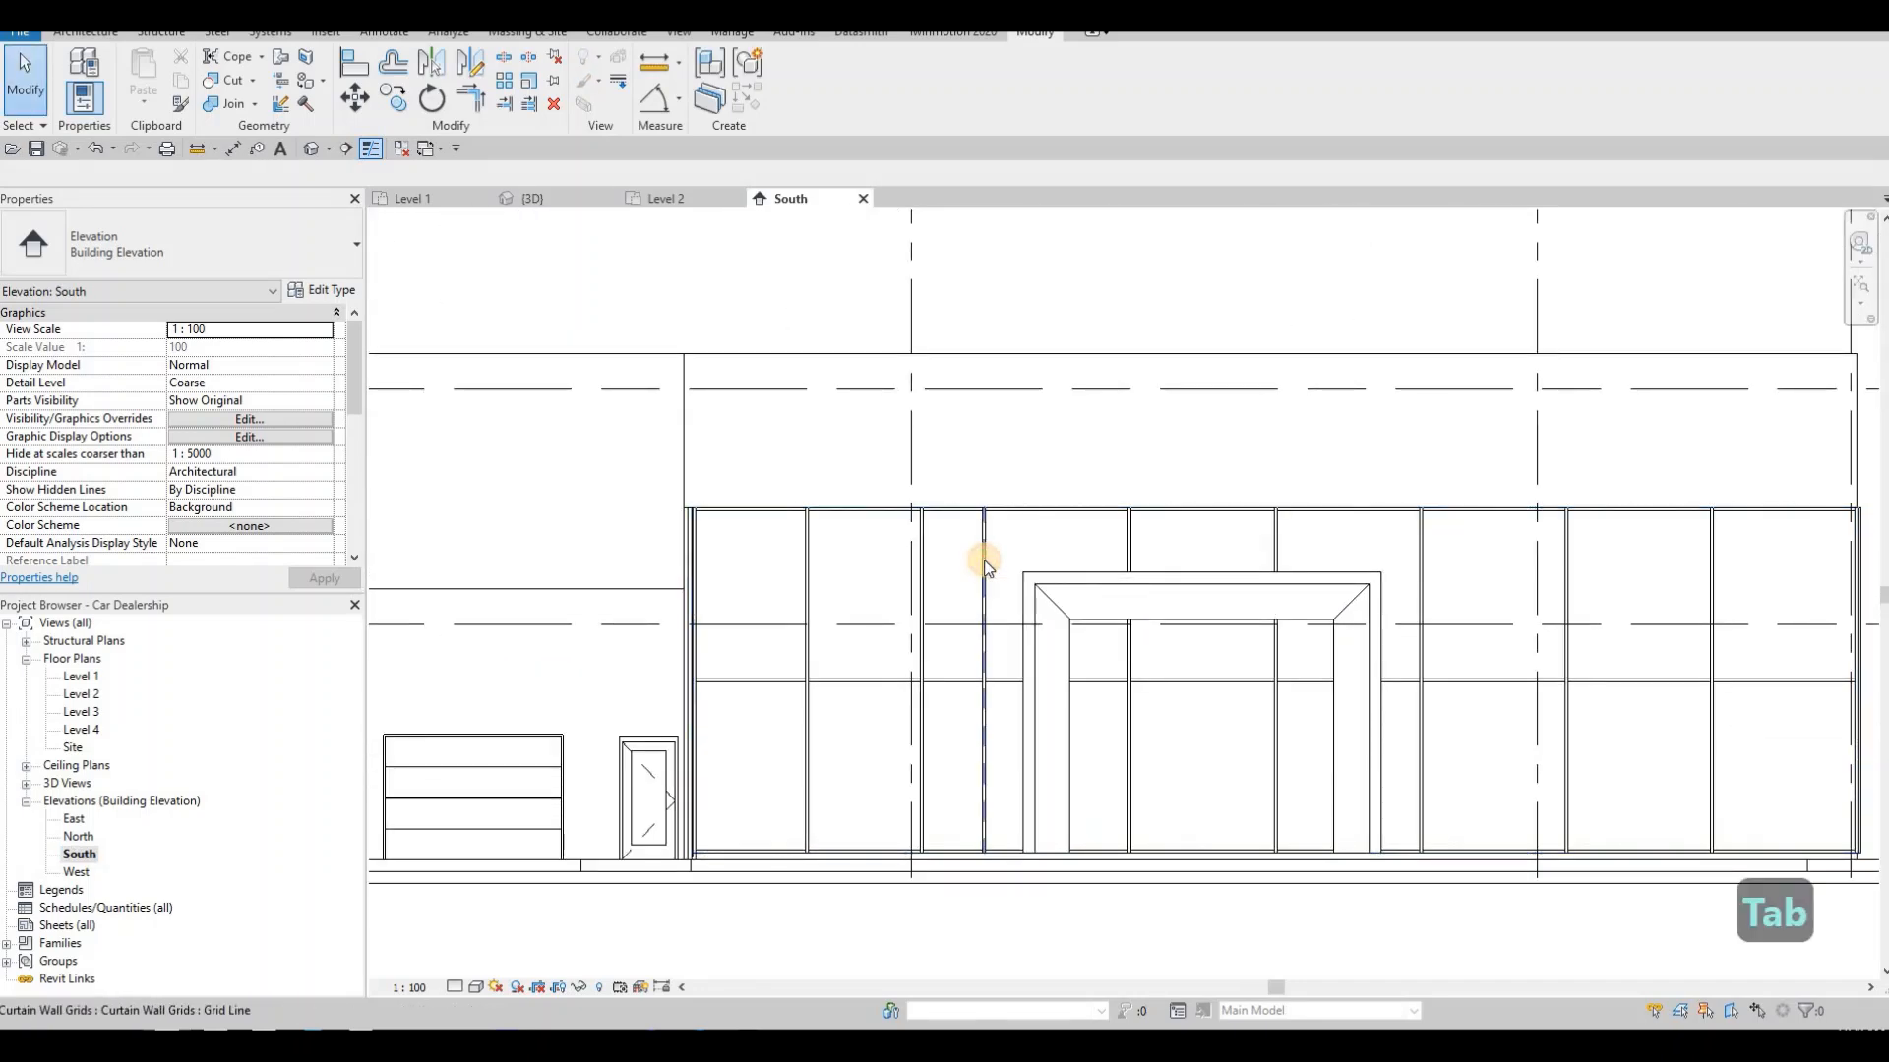
{"action": "left_click", "coordinate": [984, 562]}
{"action": "key", "text": "Right"}
{"action": "key", "text": "Right"}
{"action": "key", "text": "Right"}
{"action": "key", "text": "Right"}
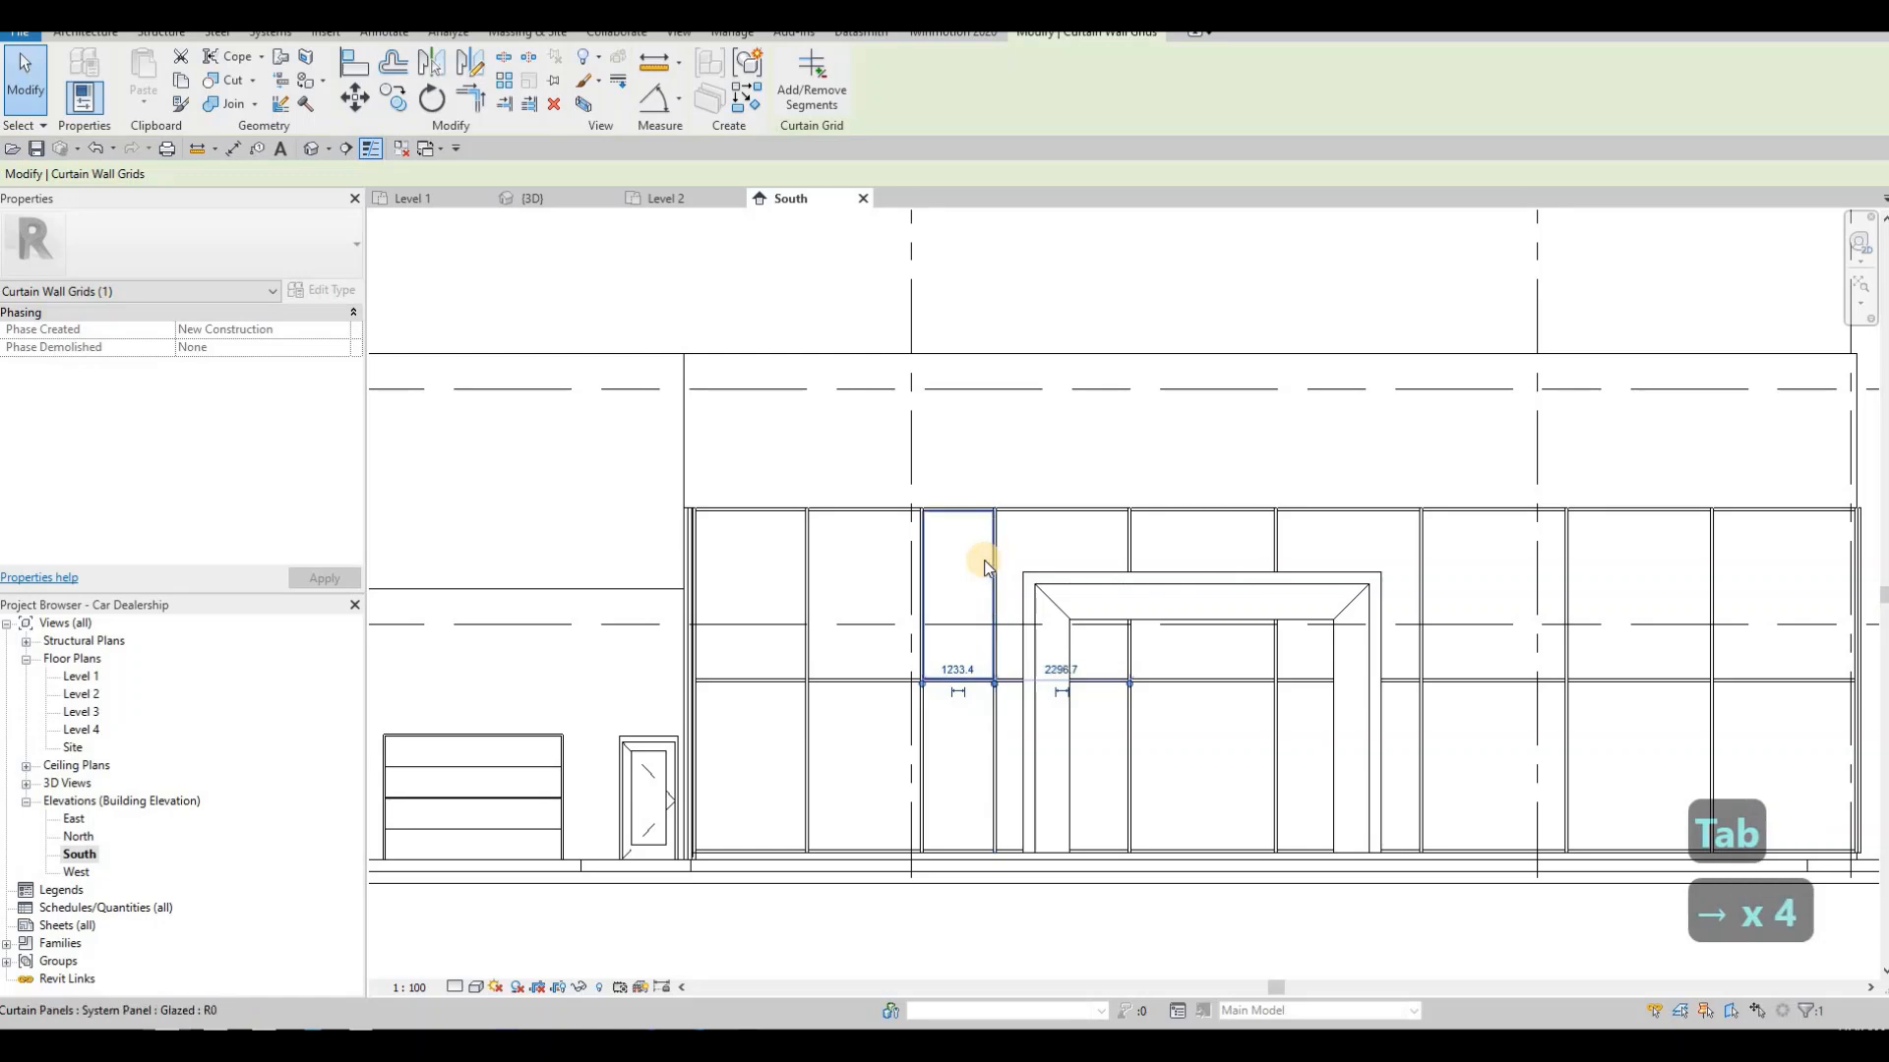
{"action": "key", "text": "Right"}
{"action": "key", "text": "Right"}
{"action": "key", "text": "Right"}
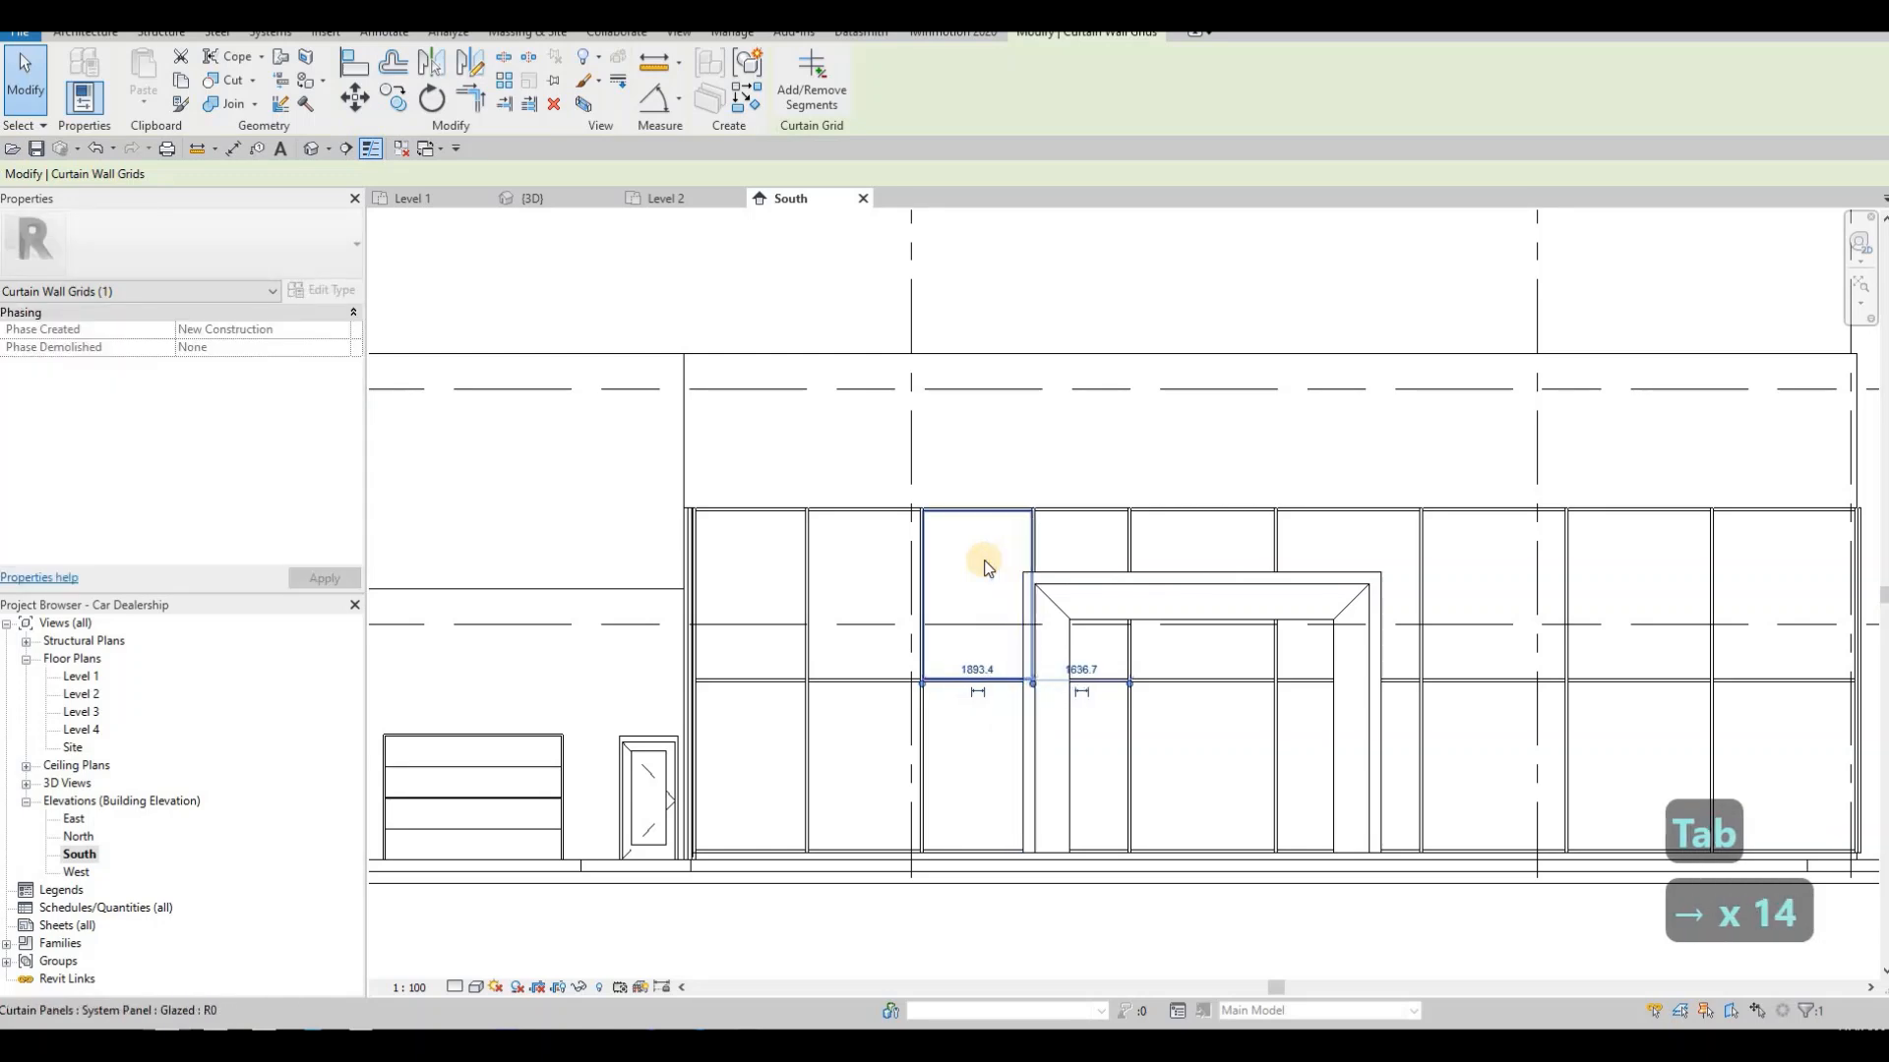
{"action": "key", "text": "Left"}
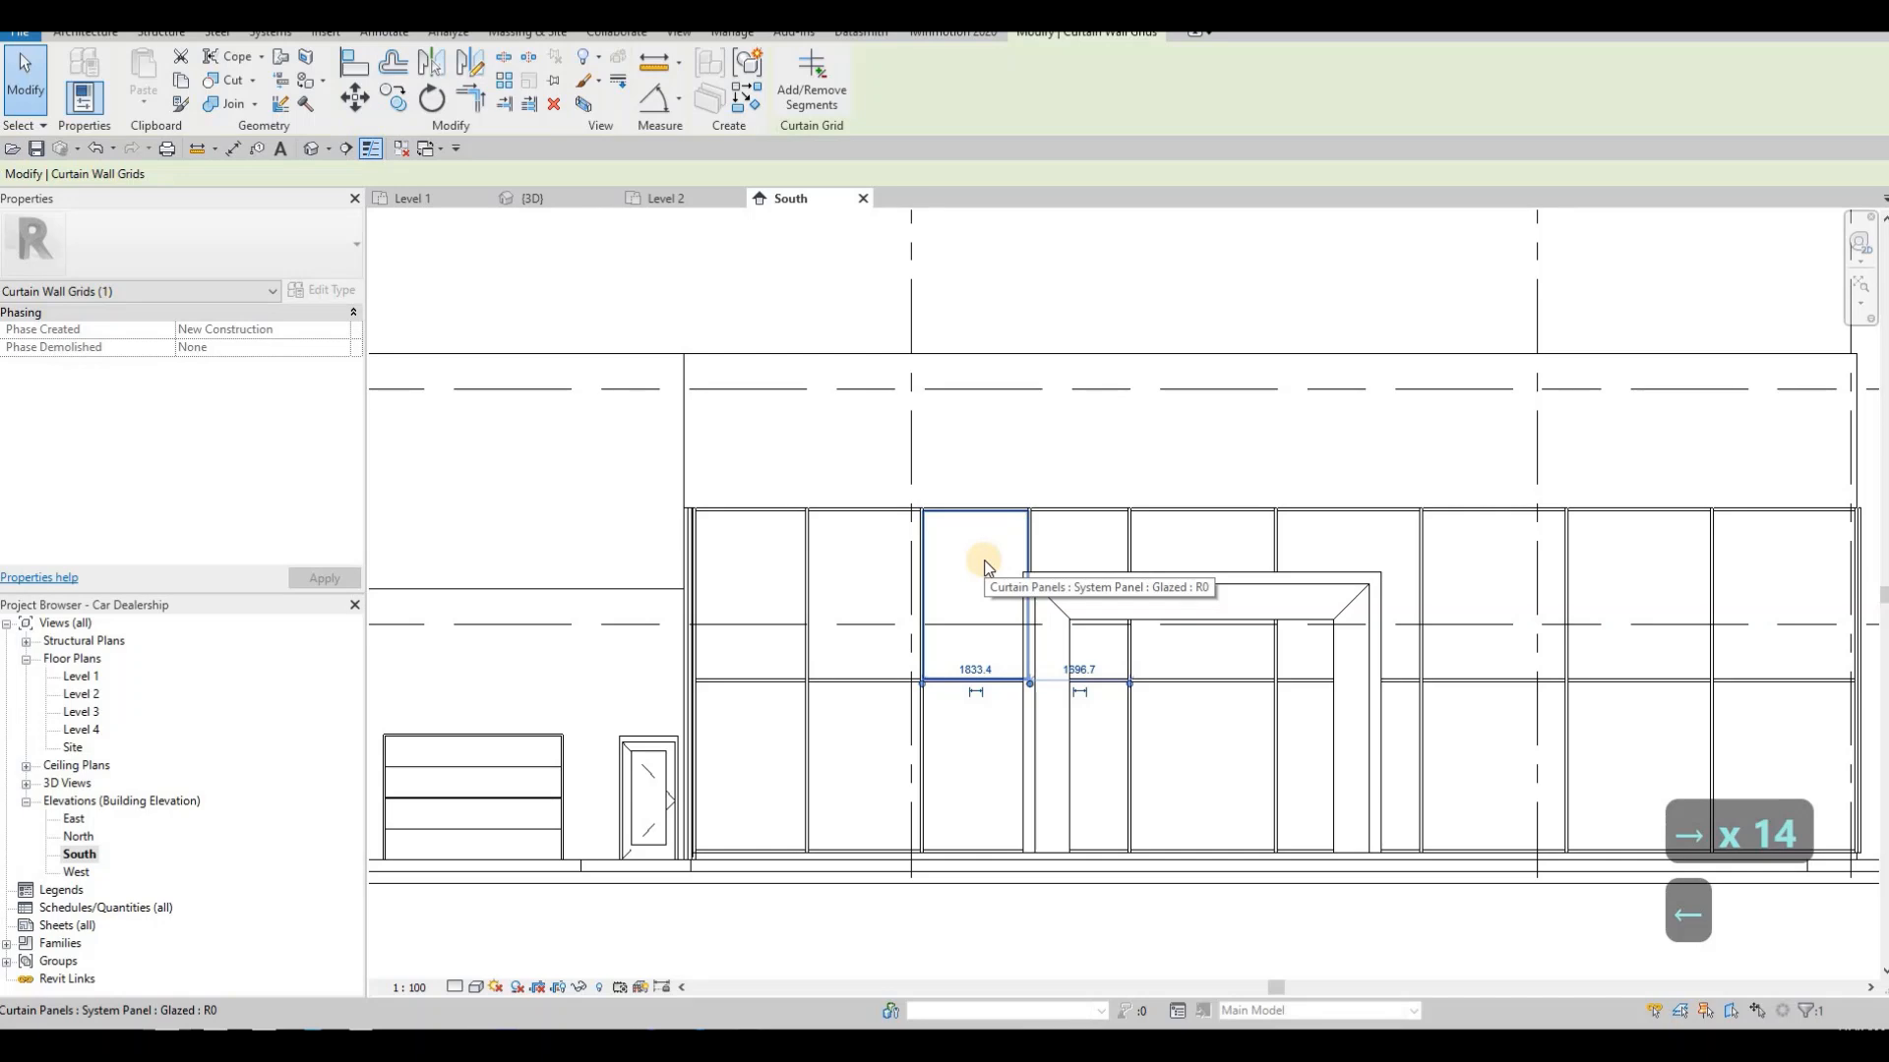
{"action": "key", "text": "Left"}
{"action": "key", "text": "Escape"}
{"action": "key", "text": "Escape"}
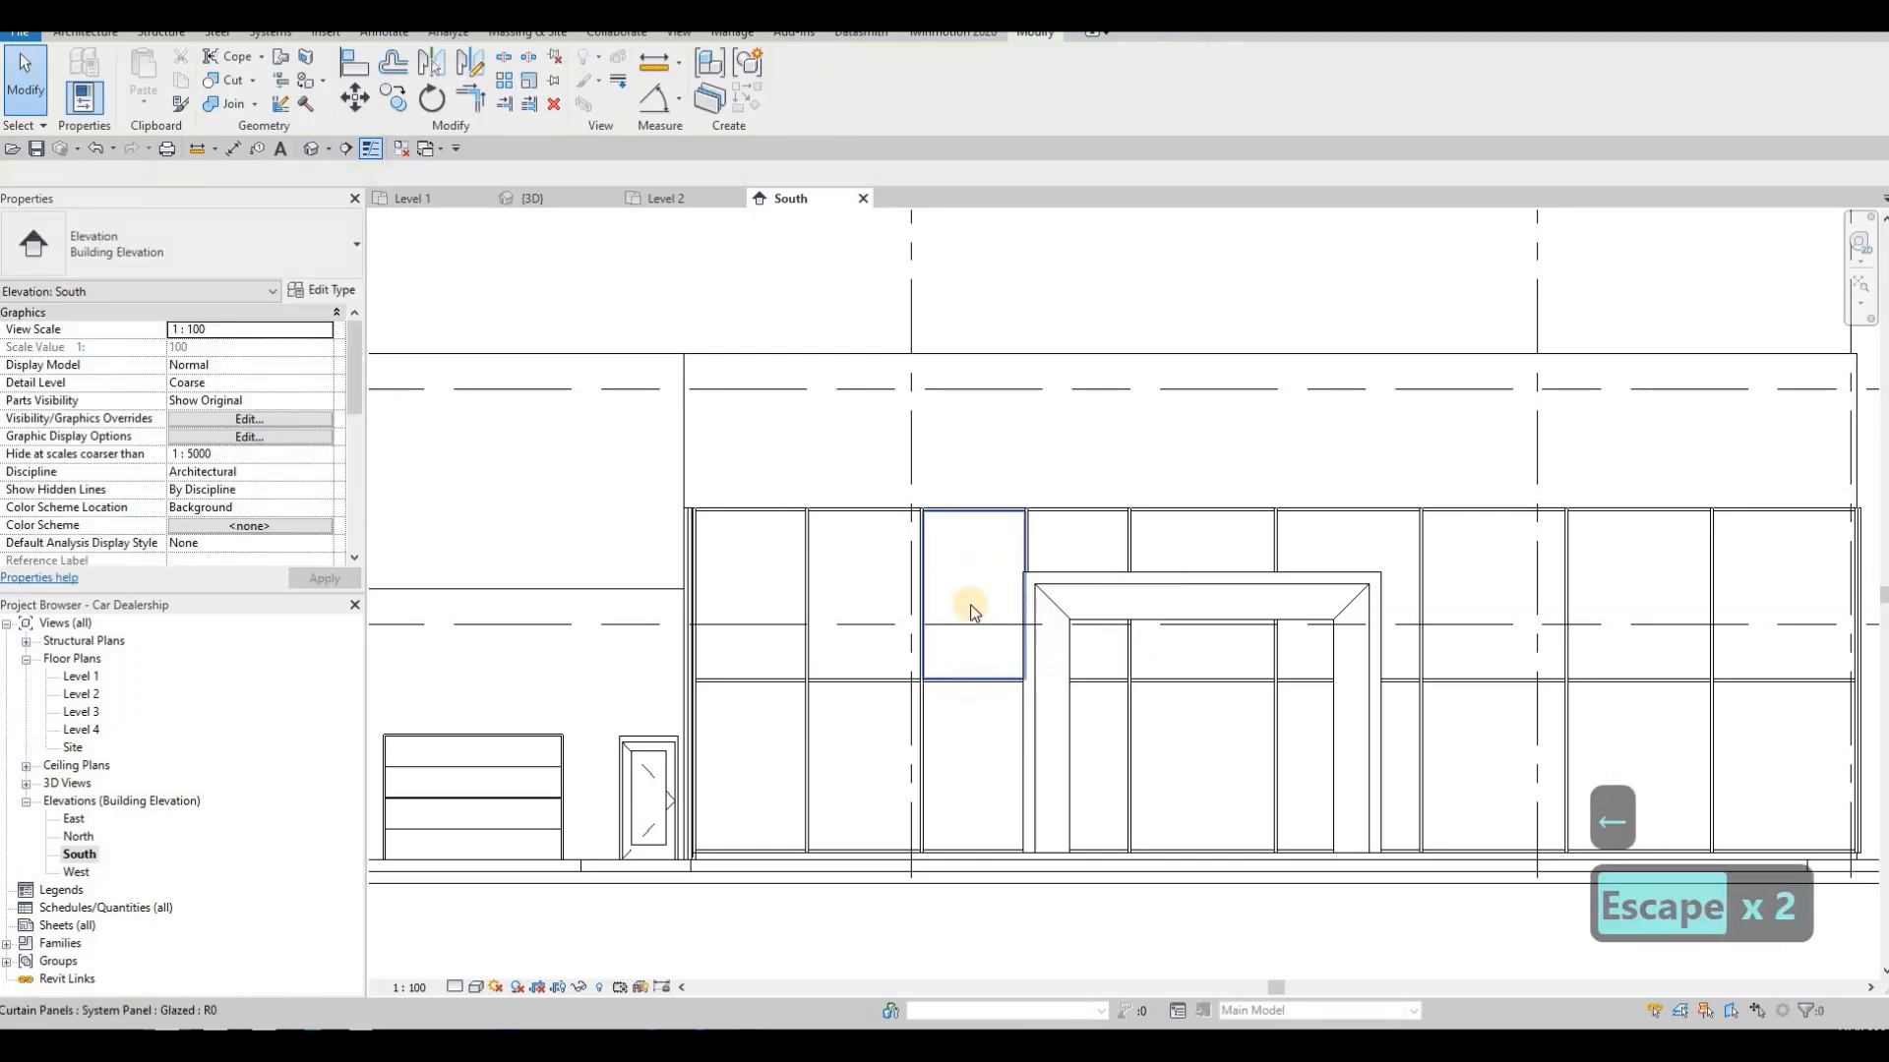
- Check the spacing between the curtain grid line at the portal's left edge and the grid lines beside it
{"action": "middle_click_drag", "start_coordinate": [969, 603], "coordinate": [807, 559]}
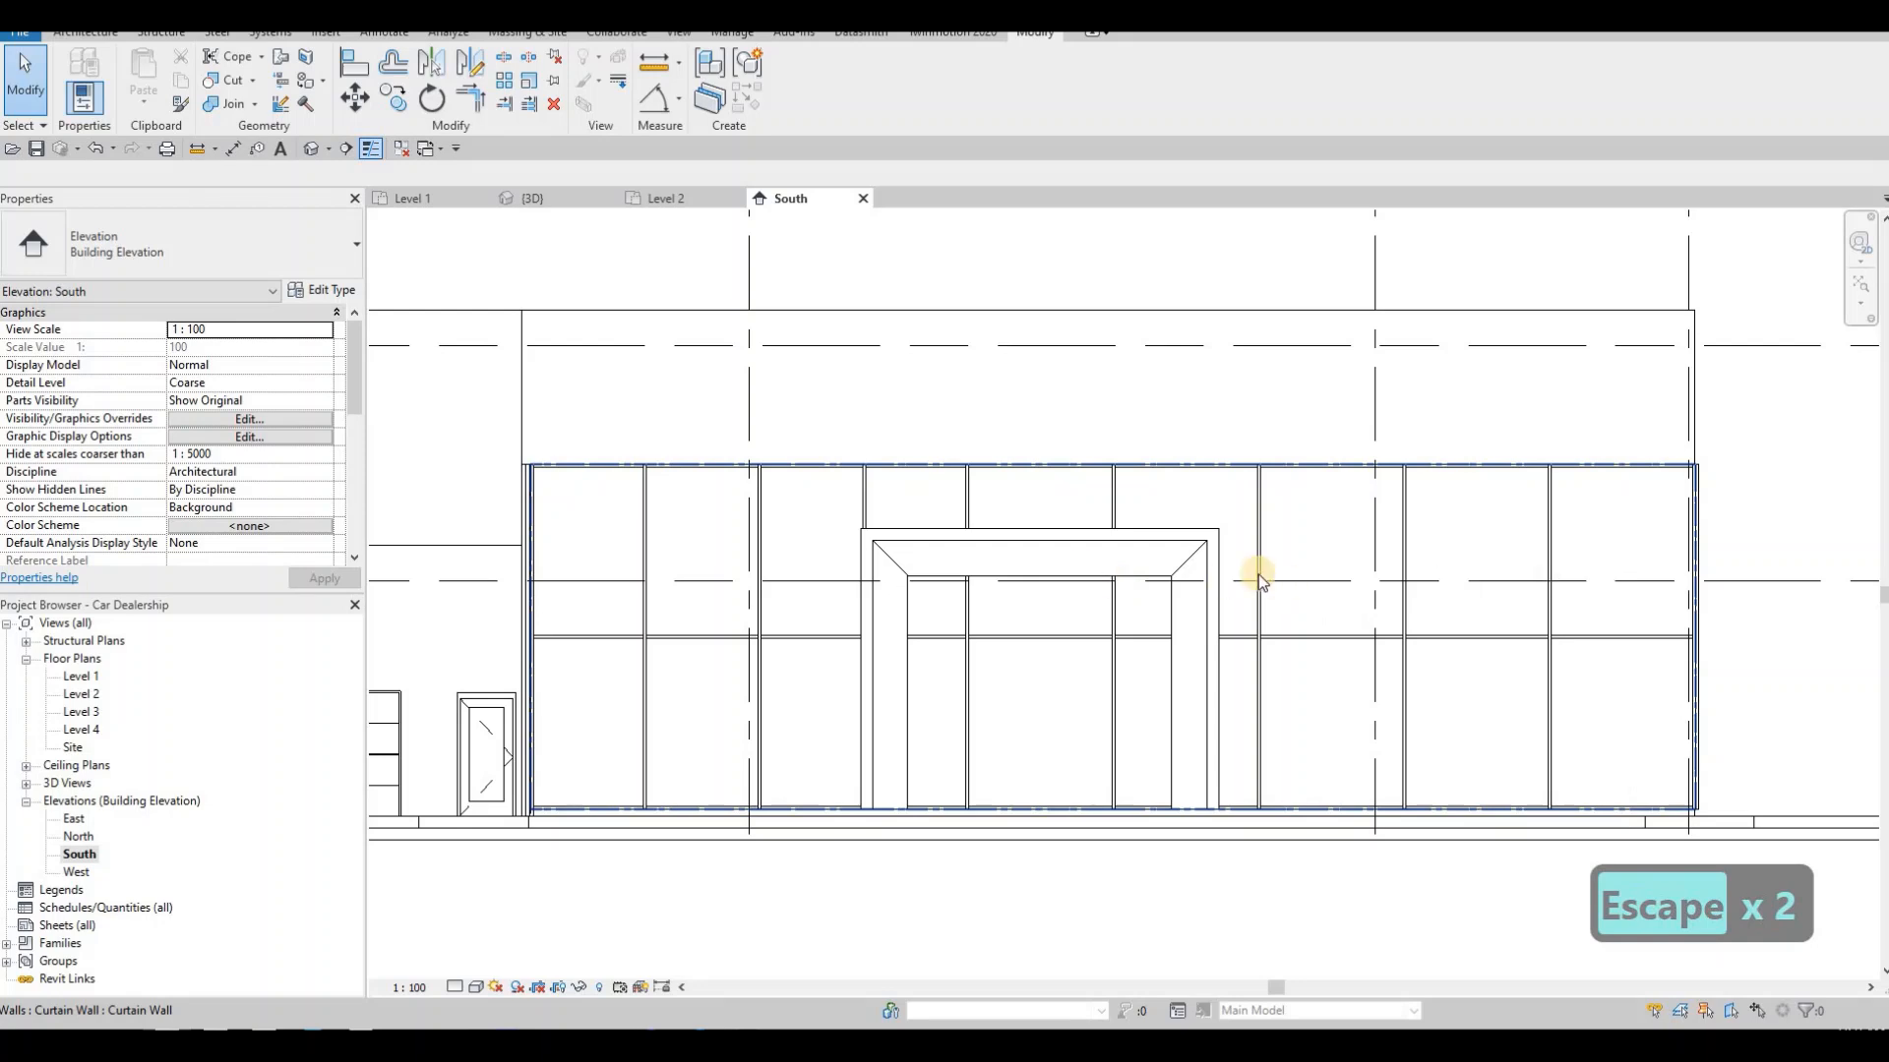
{"action": "key", "text": "Tab"}
{"action": "key", "text": "Tab"}
{"action": "left_click", "coordinate": [858, 498]}
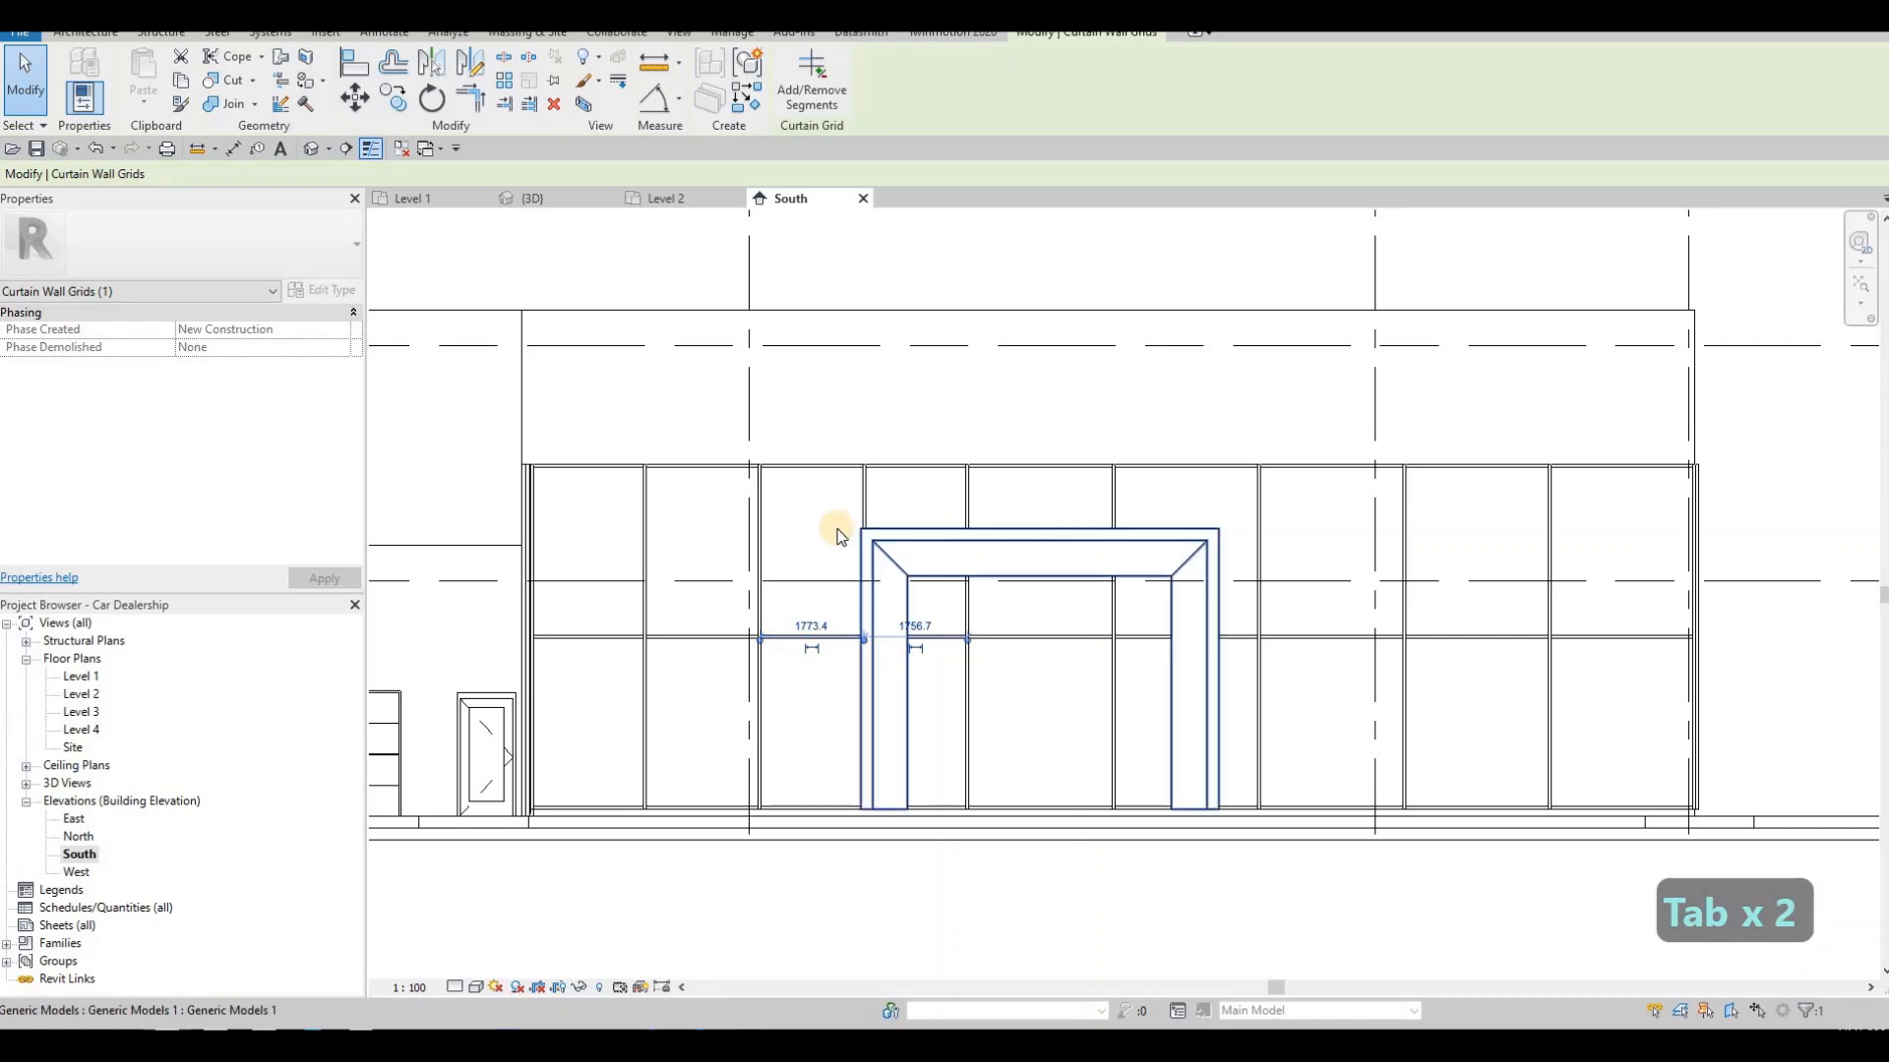
{"action": "key", "text": "Escape"}
{"action": "key", "text": "Escape"}
{"action": "key", "text": "Escape"}
{"action": "middle_click_drag", "start_coordinate": [677, 459], "coordinate": [615, 432]}
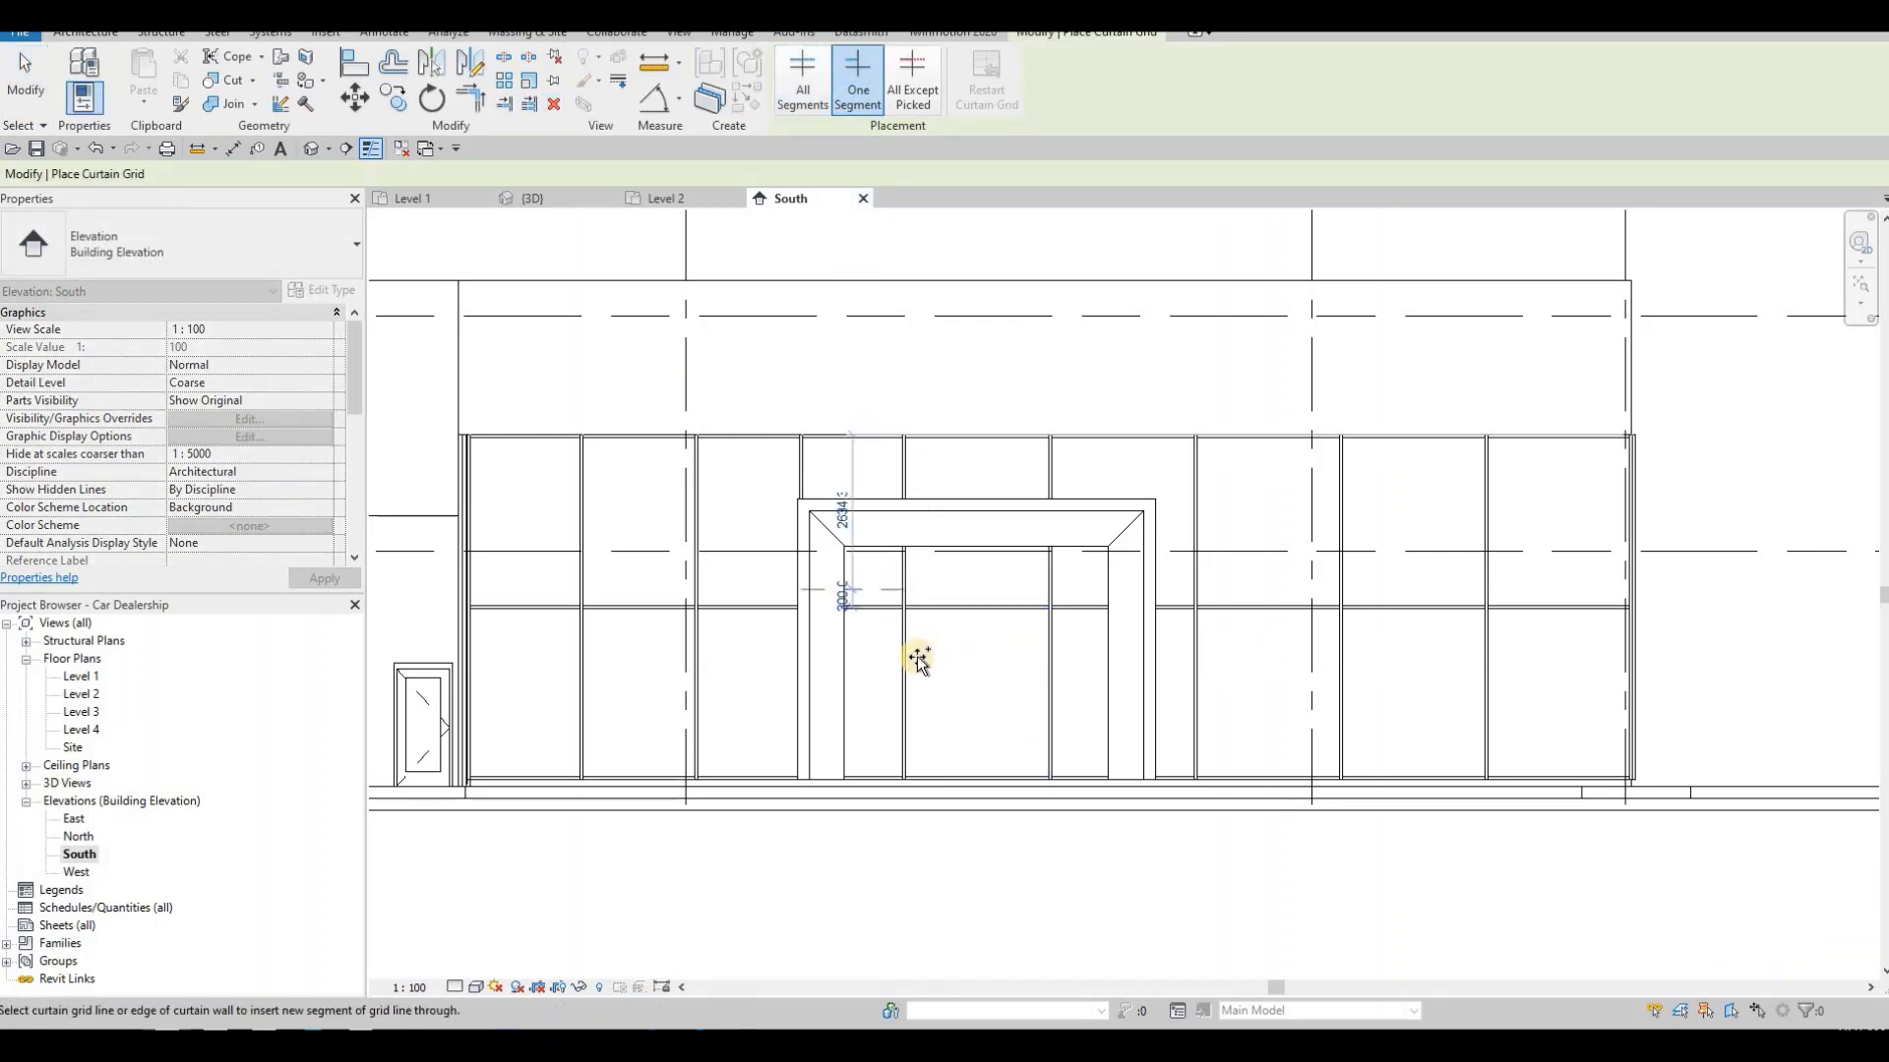
- Try to divide the lower central panel inside the entrance portal with one-segment grid lines 400 mm from its edge and midway between the side divisions
{"action": "left_click", "coordinate": [1027, 630]}
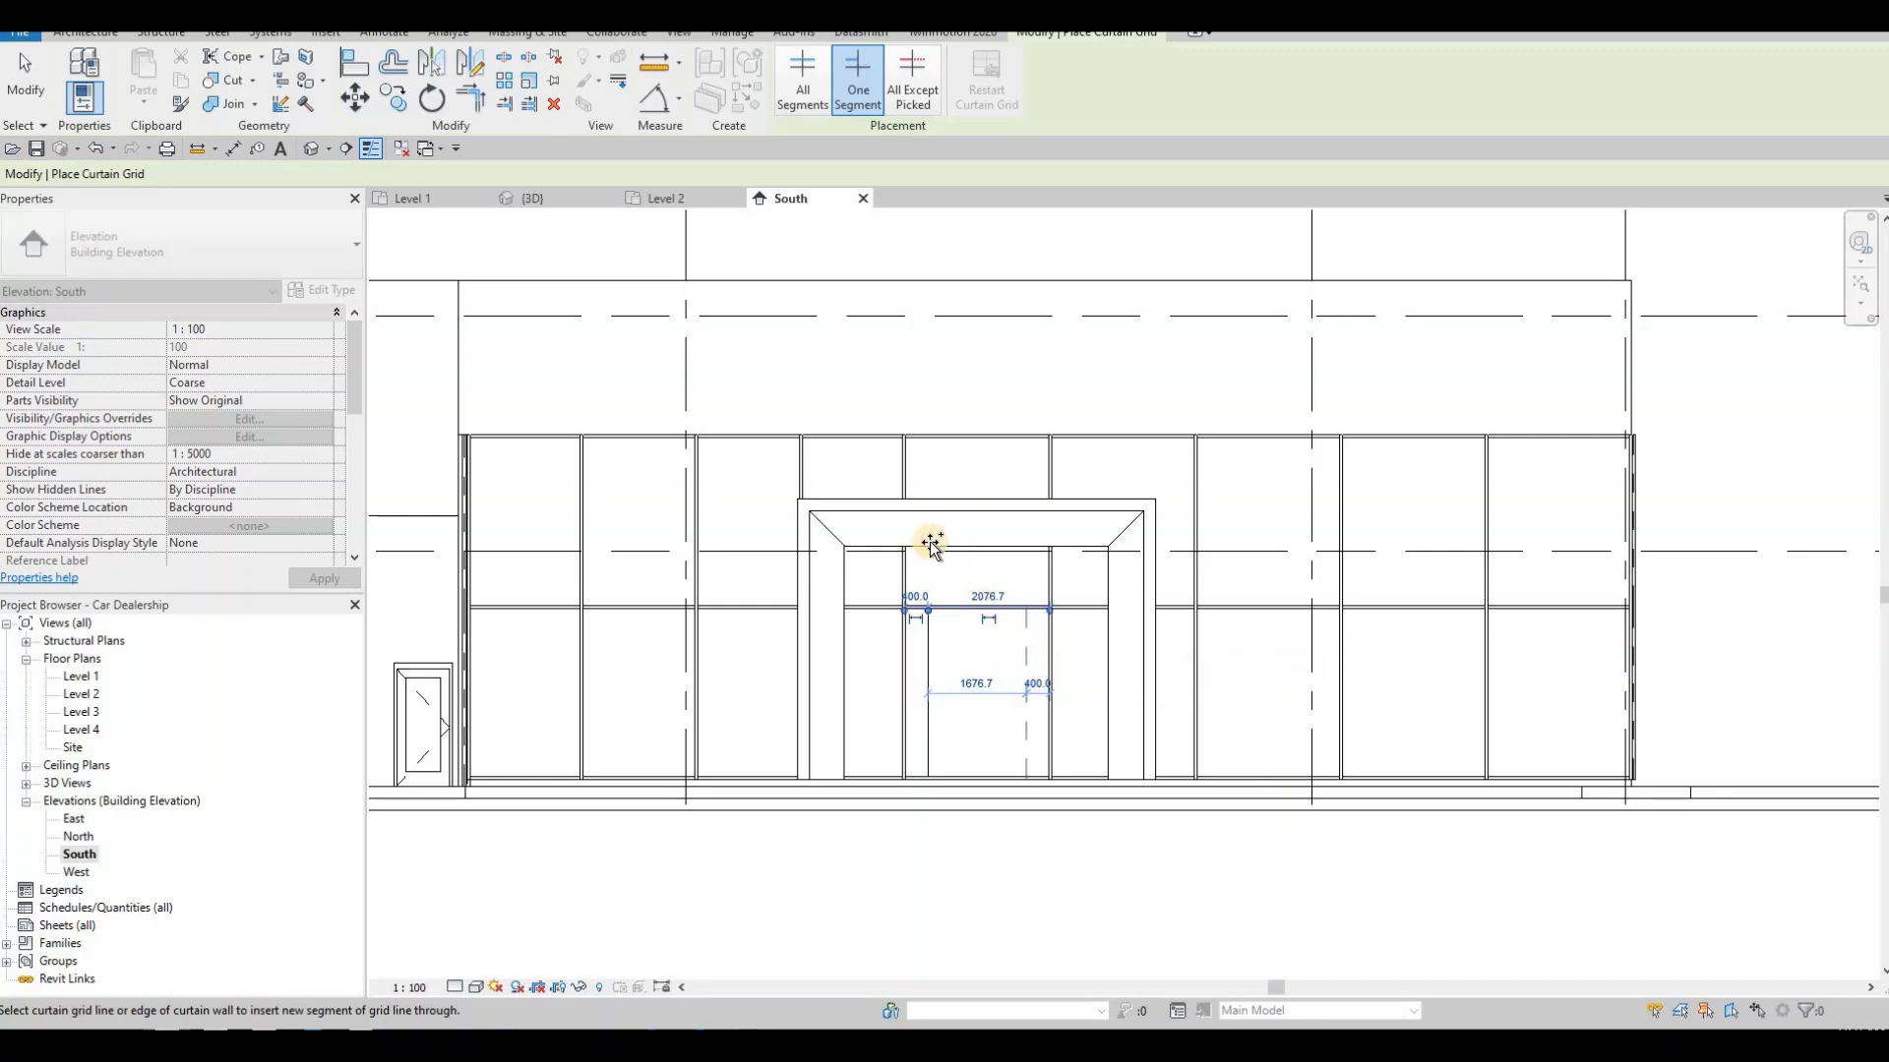
{"action": "scroll", "coordinate": [981, 700], "scroll_direction": "up", "scroll_amount": 3}
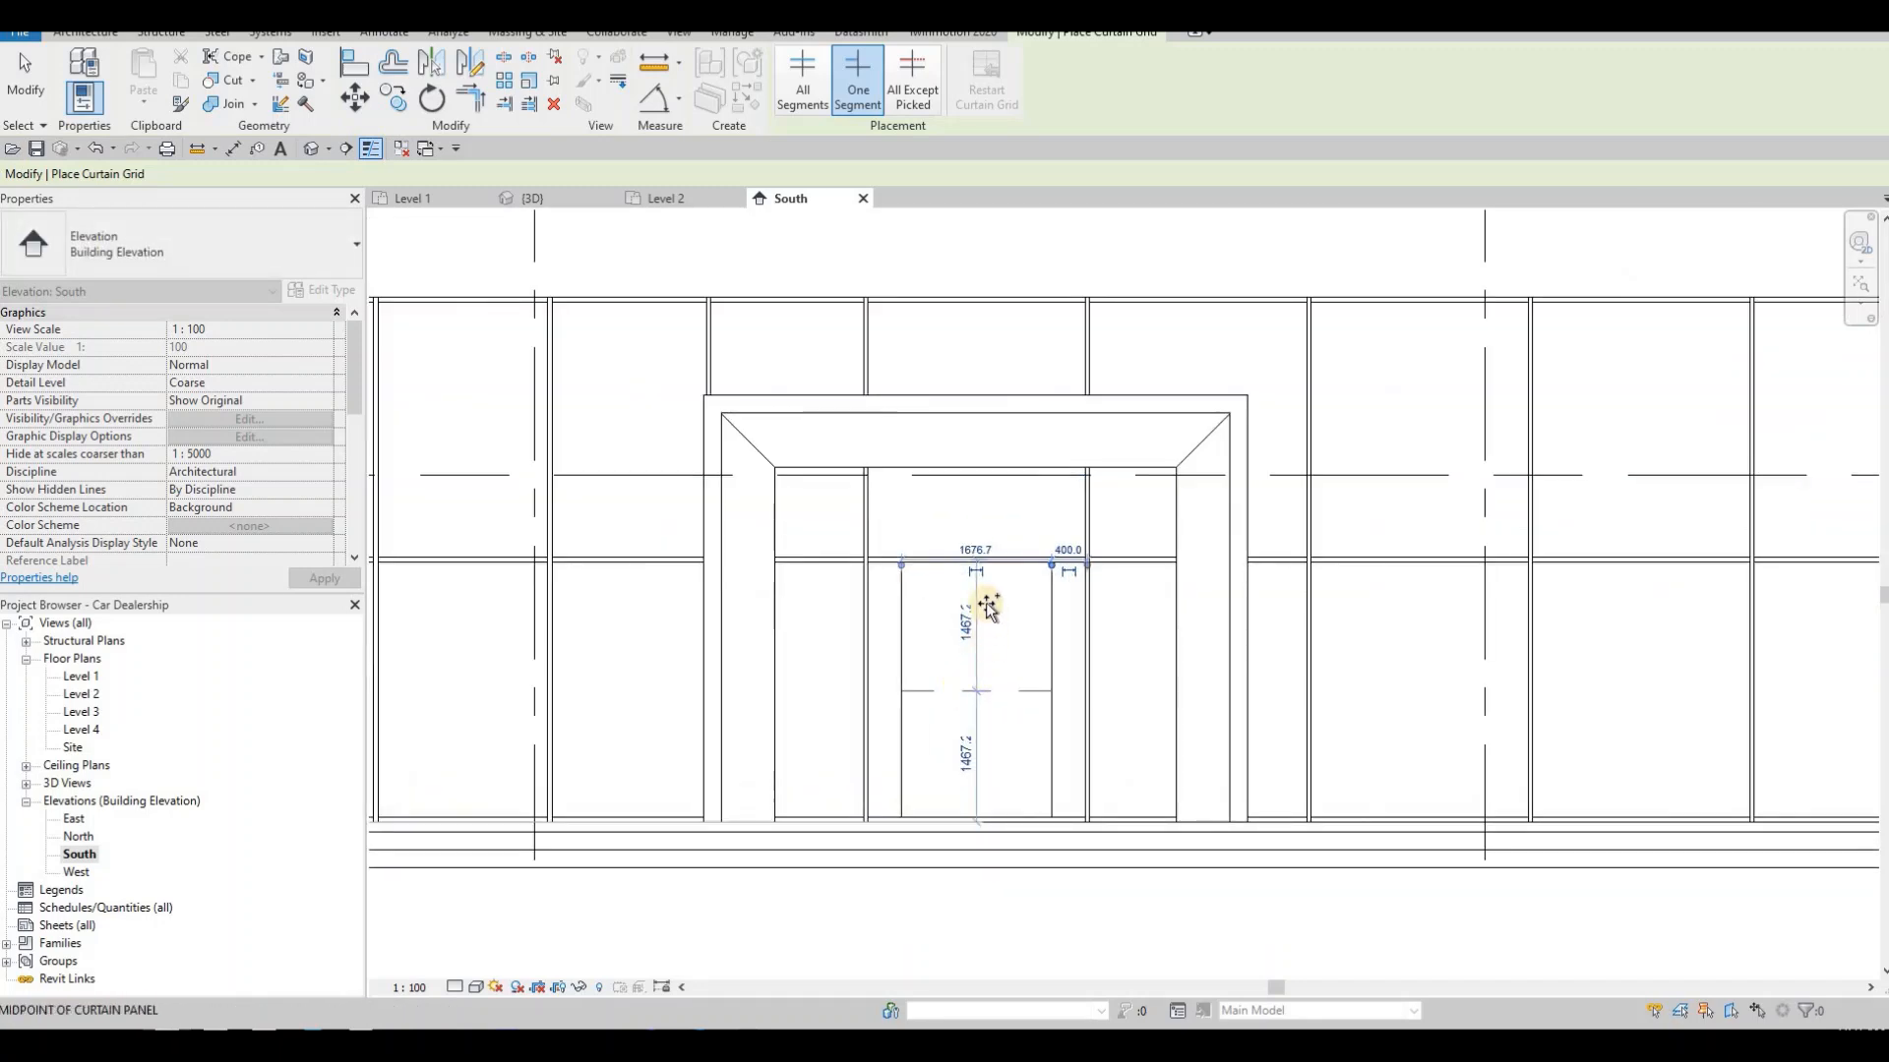
{"action": "key", "text": "Escape"}
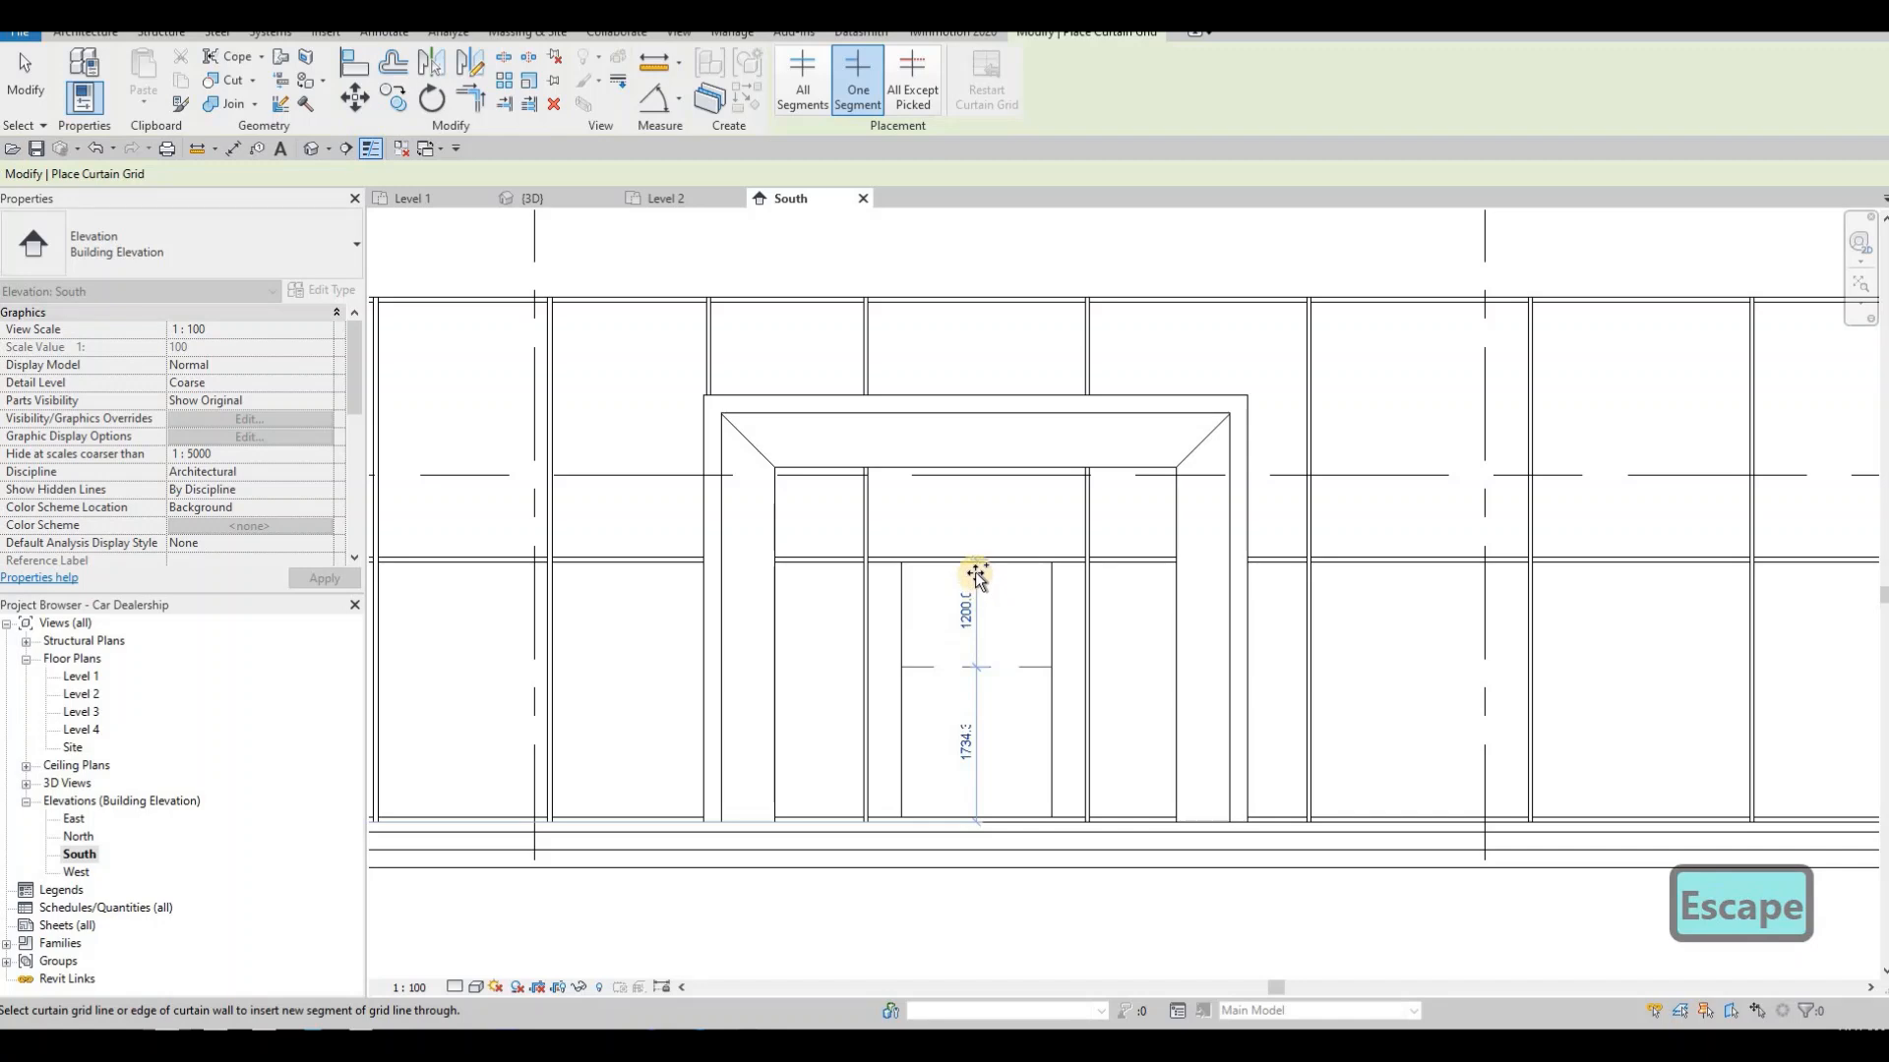
{"action": "left_click", "coordinate": [977, 575]}
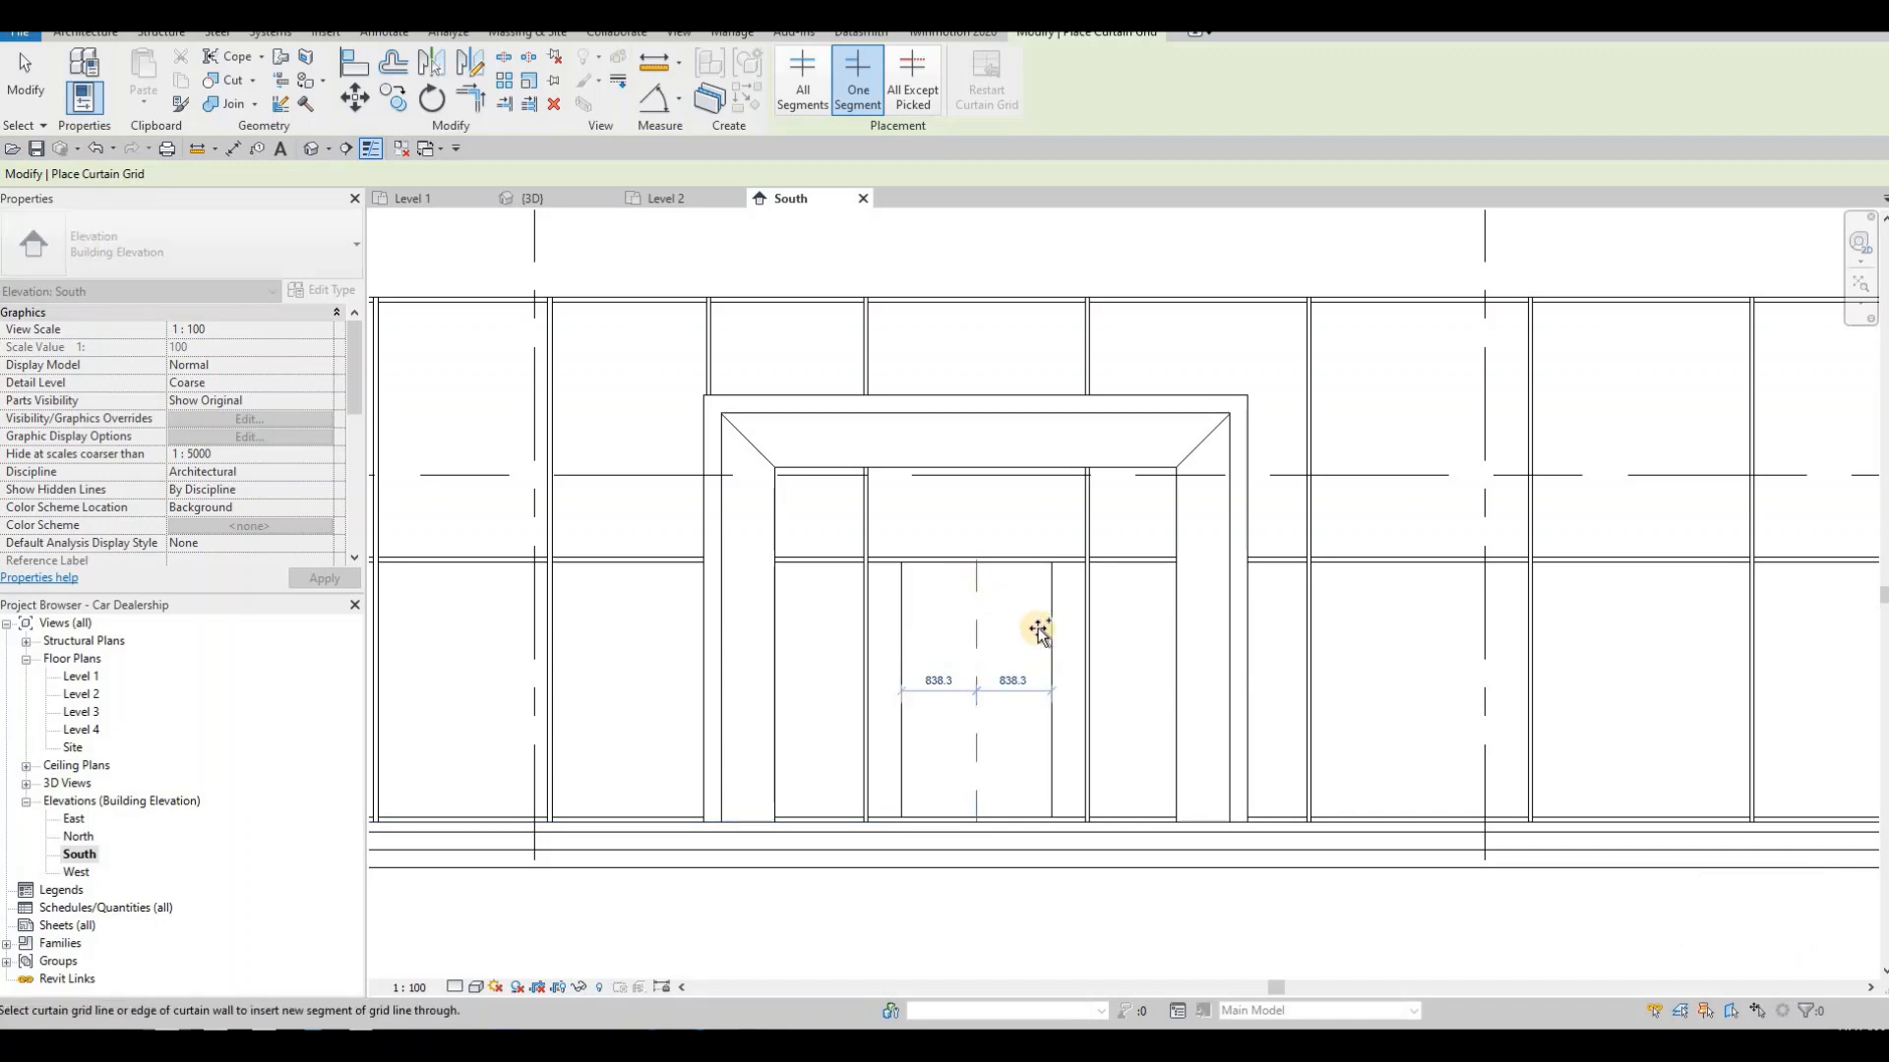
{"action": "key", "text": "Escape"}
{"action": "key", "text": "Escape"}
{"action": "key", "text": "Escape"}
{"action": "key", "text": "Escape"}
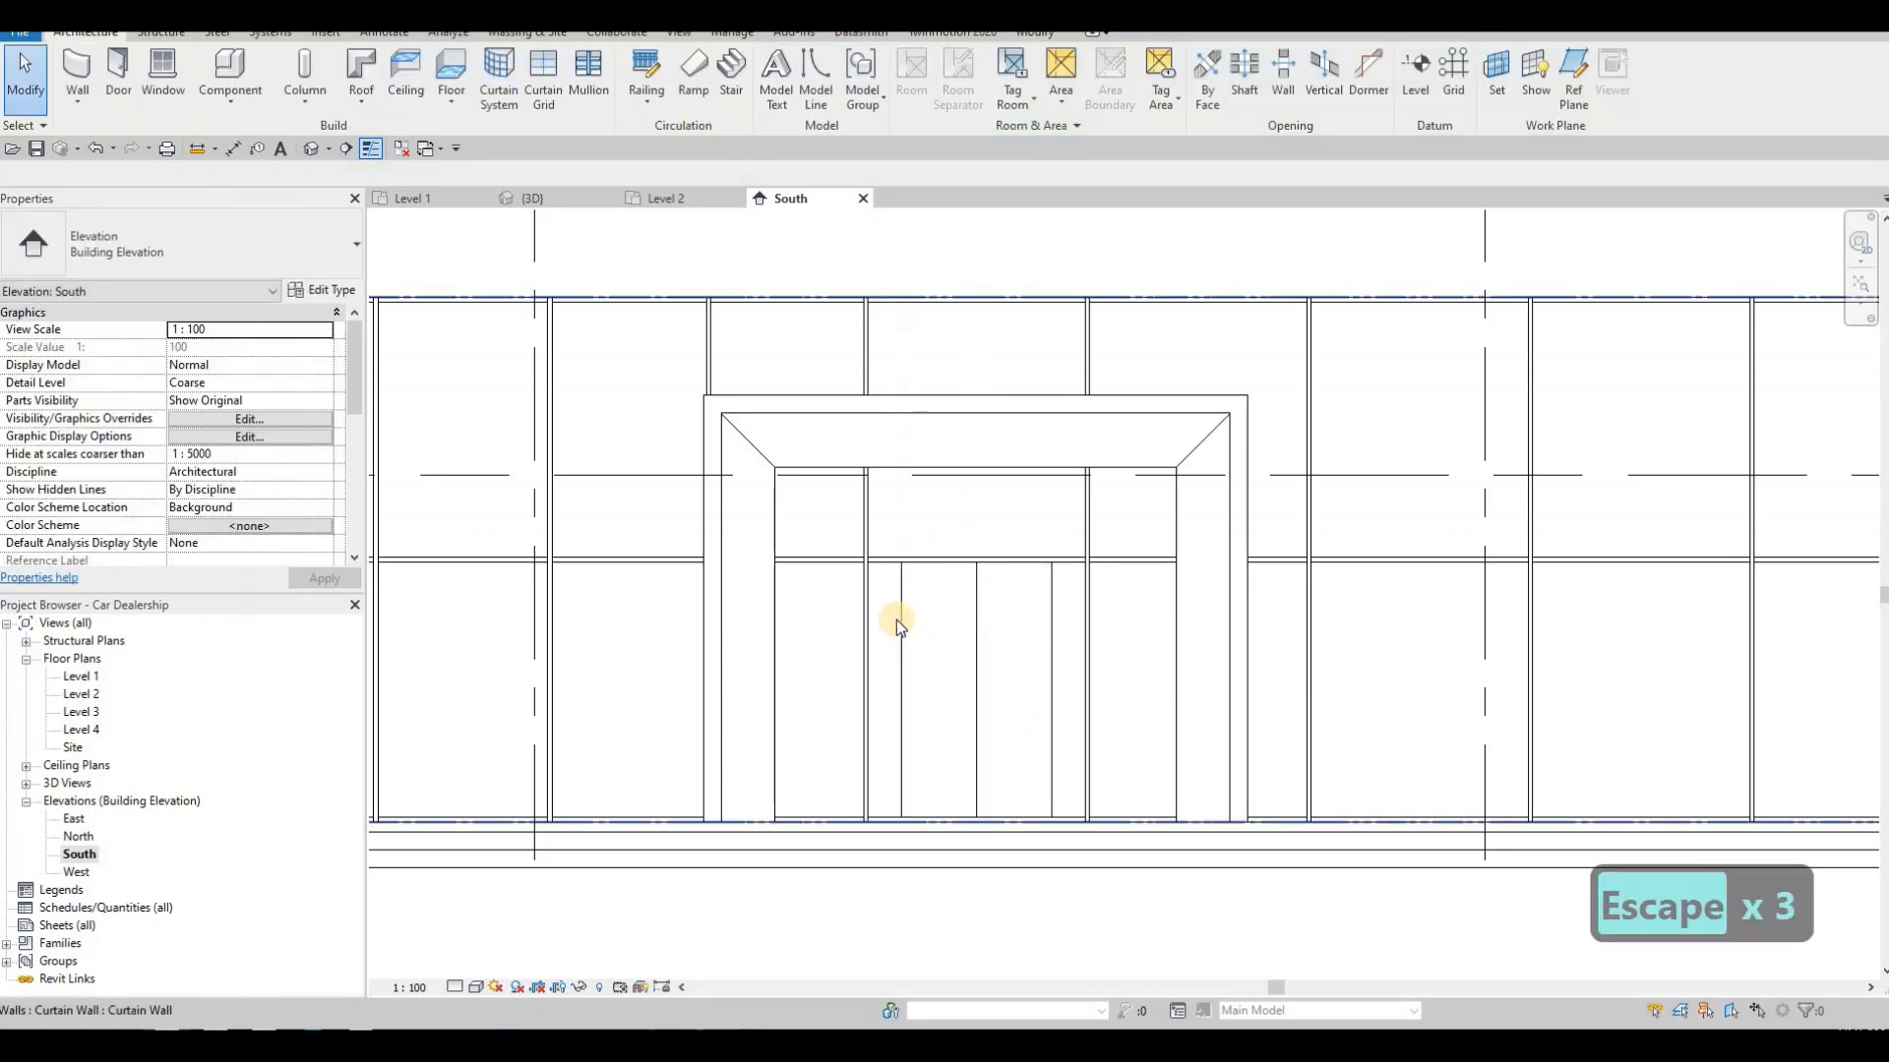
- Undo the vertical grid segments added to the lower central panel inside the entrance portal
{"action": "key", "text": "Tab"}
{"action": "key", "text": "Tab"}
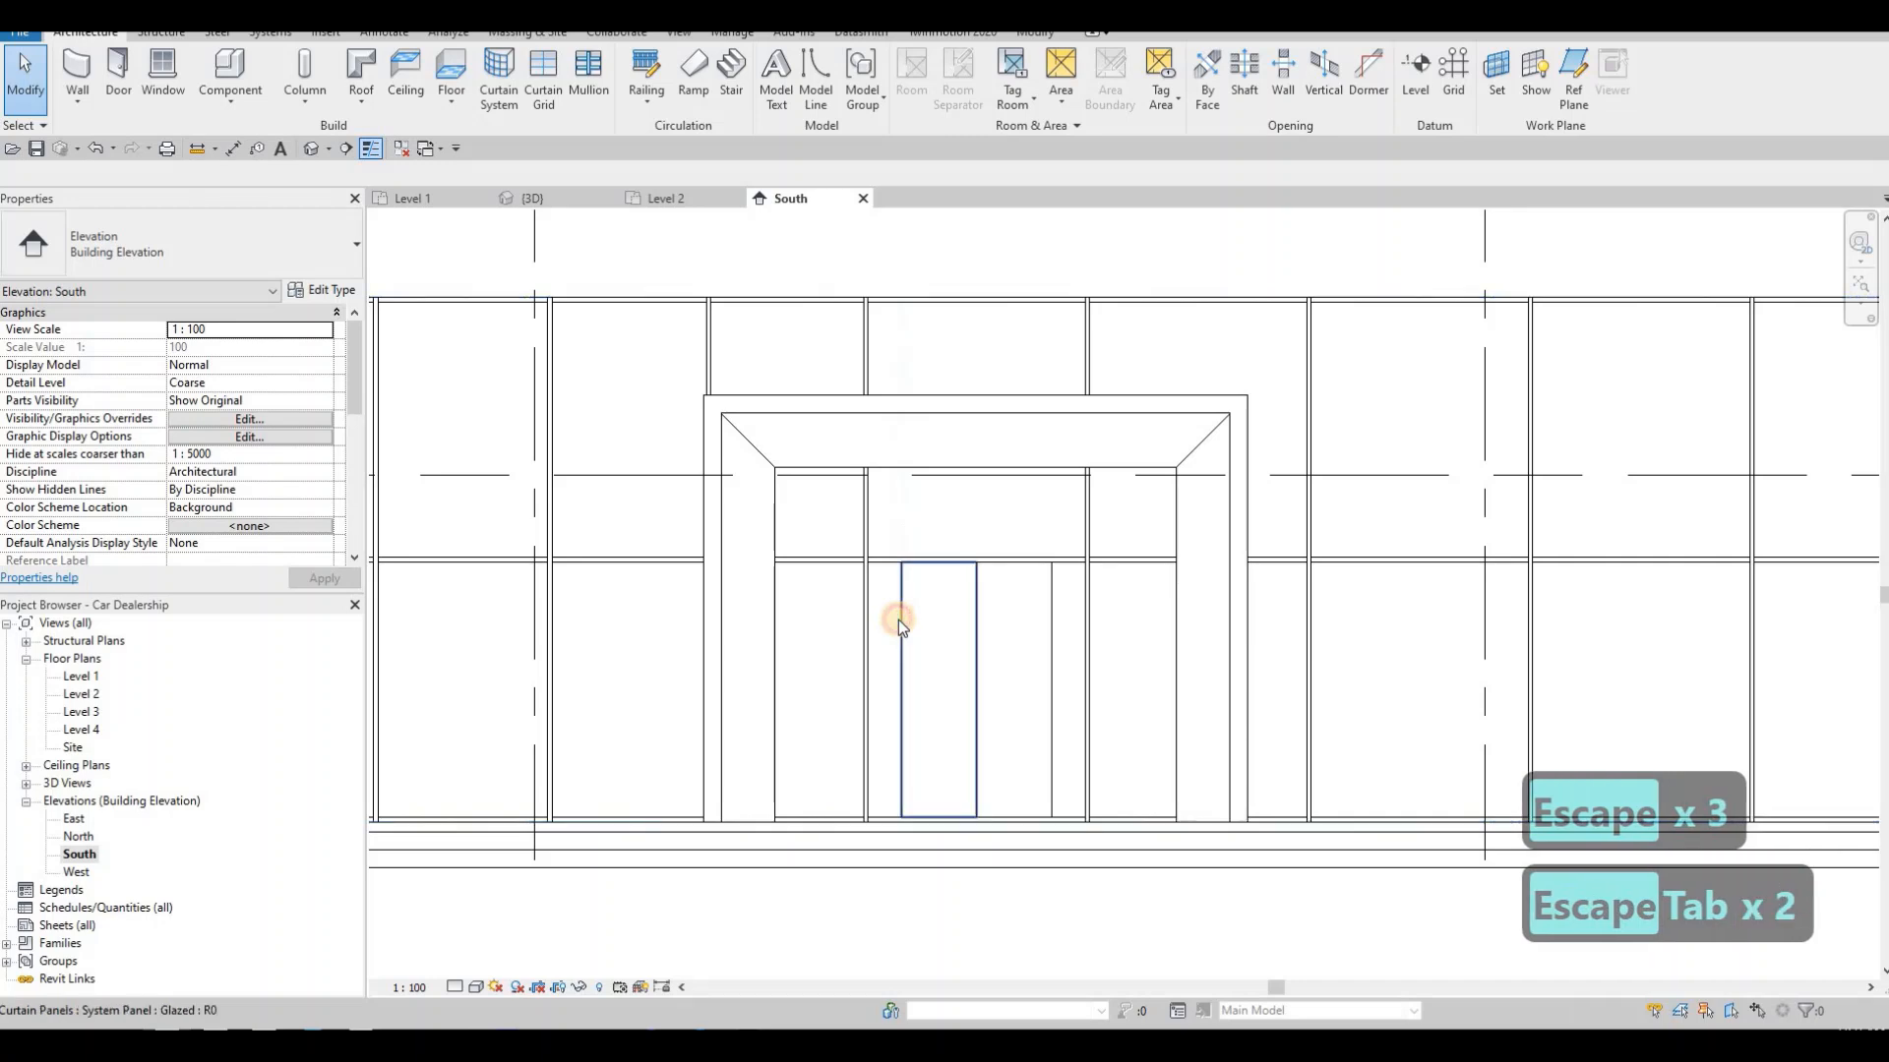
{"action": "left_click", "coordinate": [898, 621]}
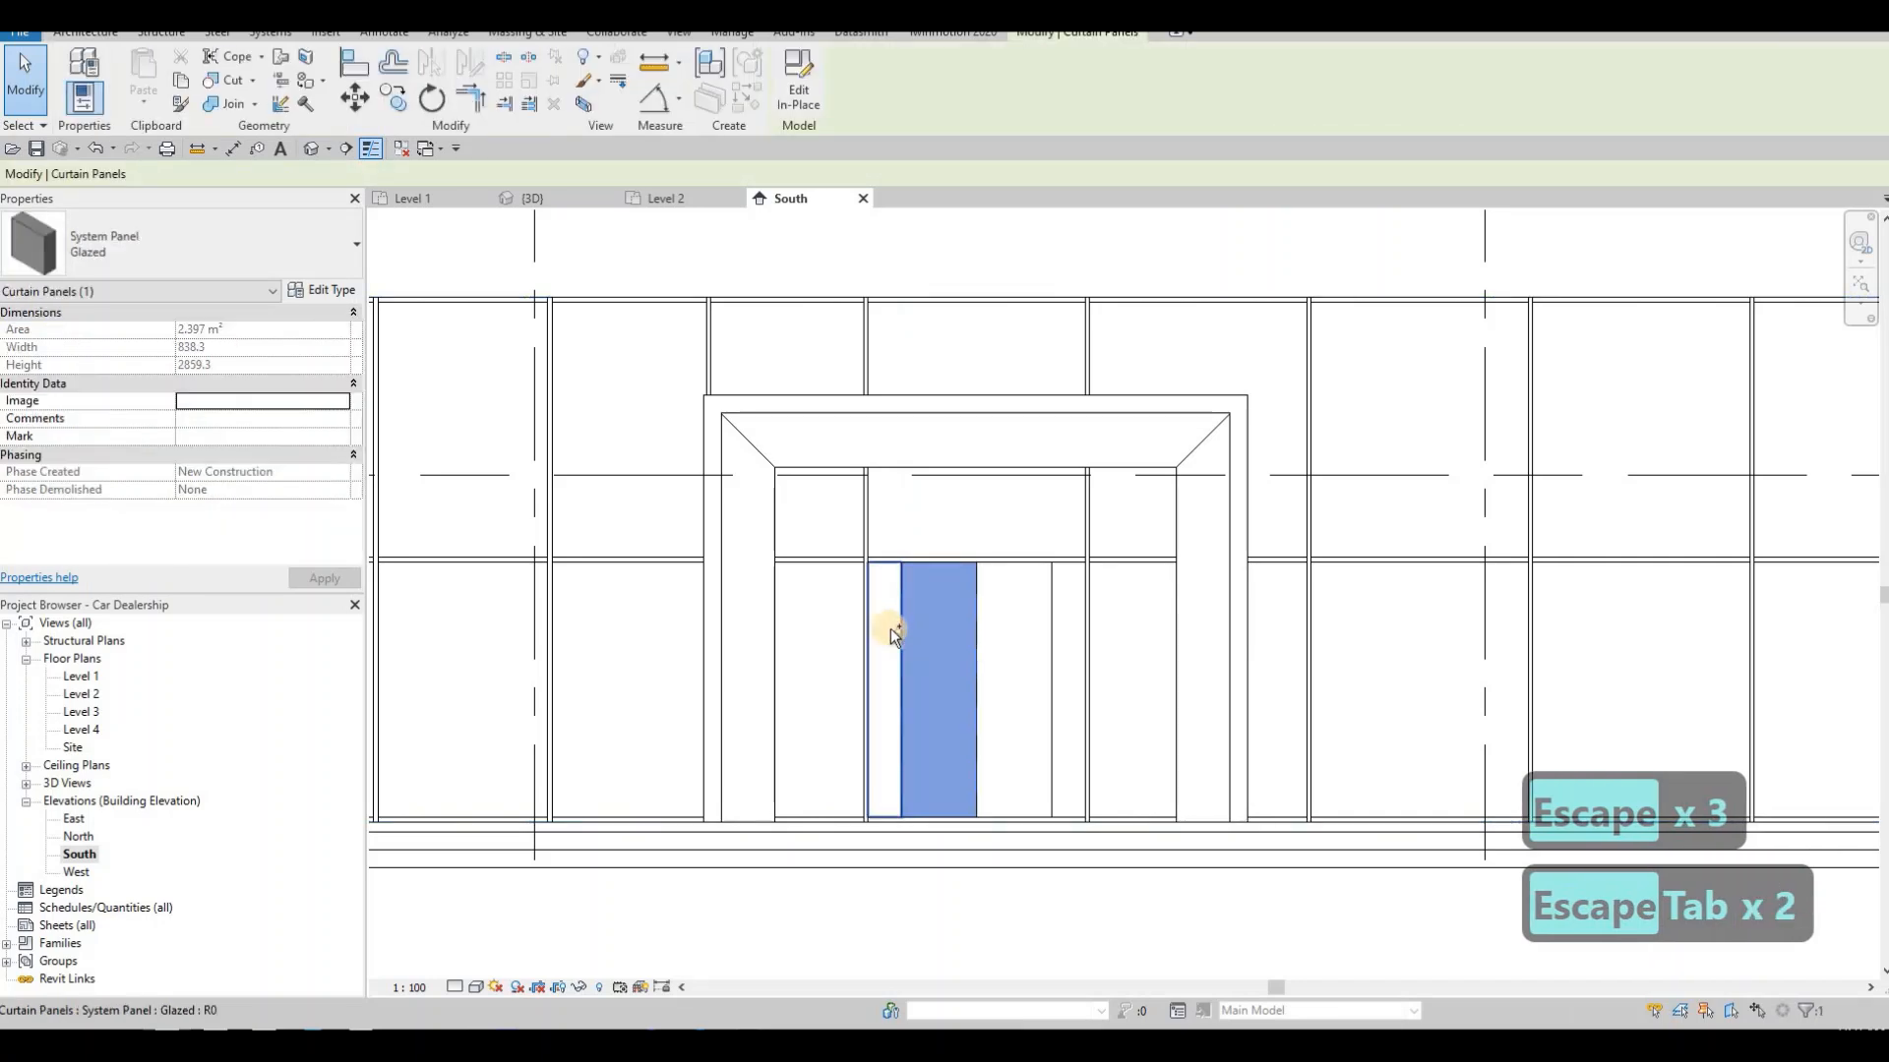
{"action": "key", "text": "ctrl+z"}
{"action": "key", "text": "ctrl+z"}
{"action": "scroll", "coordinate": [944, 644], "scroll_direction": "down", "scroll_amount": 2}
{"action": "key", "text": "ctrl+z"}
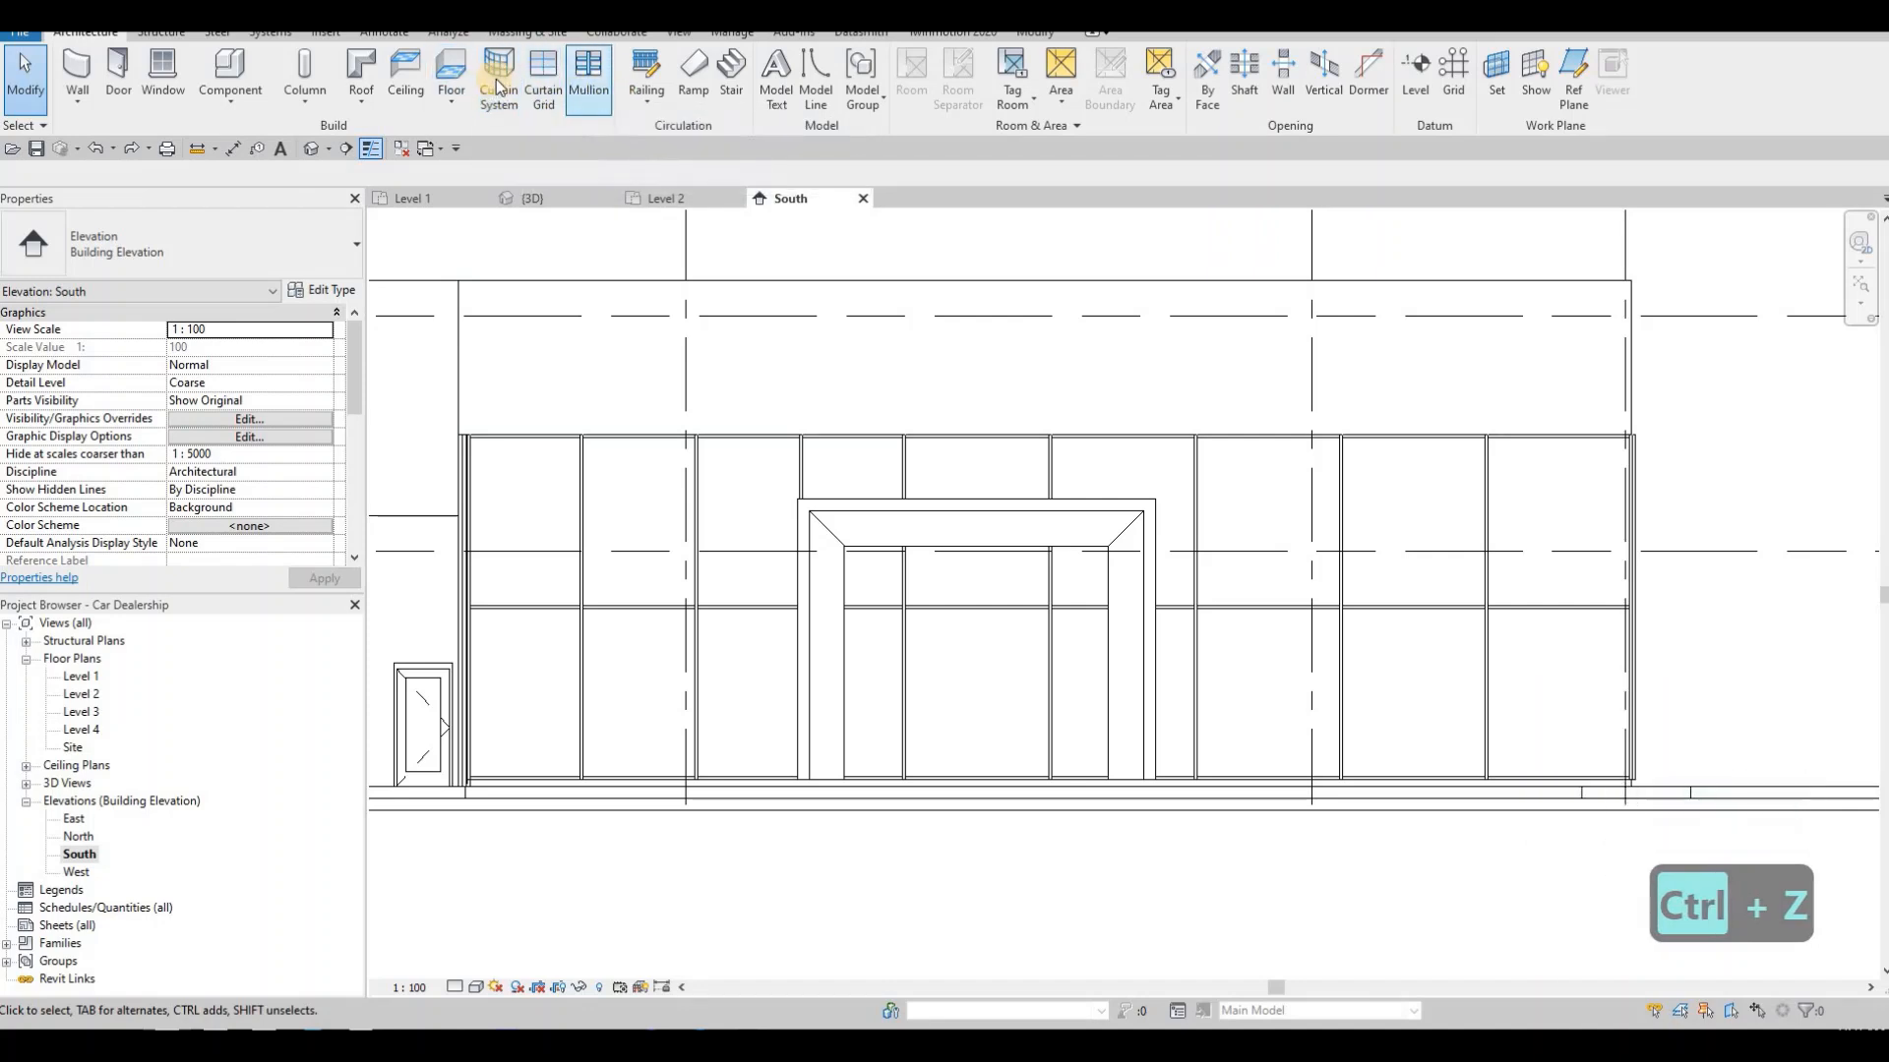
- Split the lower central panel inside the entrance portal with a one-segment vertical grid line at its midpoint
{"action": "left_click", "coordinate": [543, 80]}
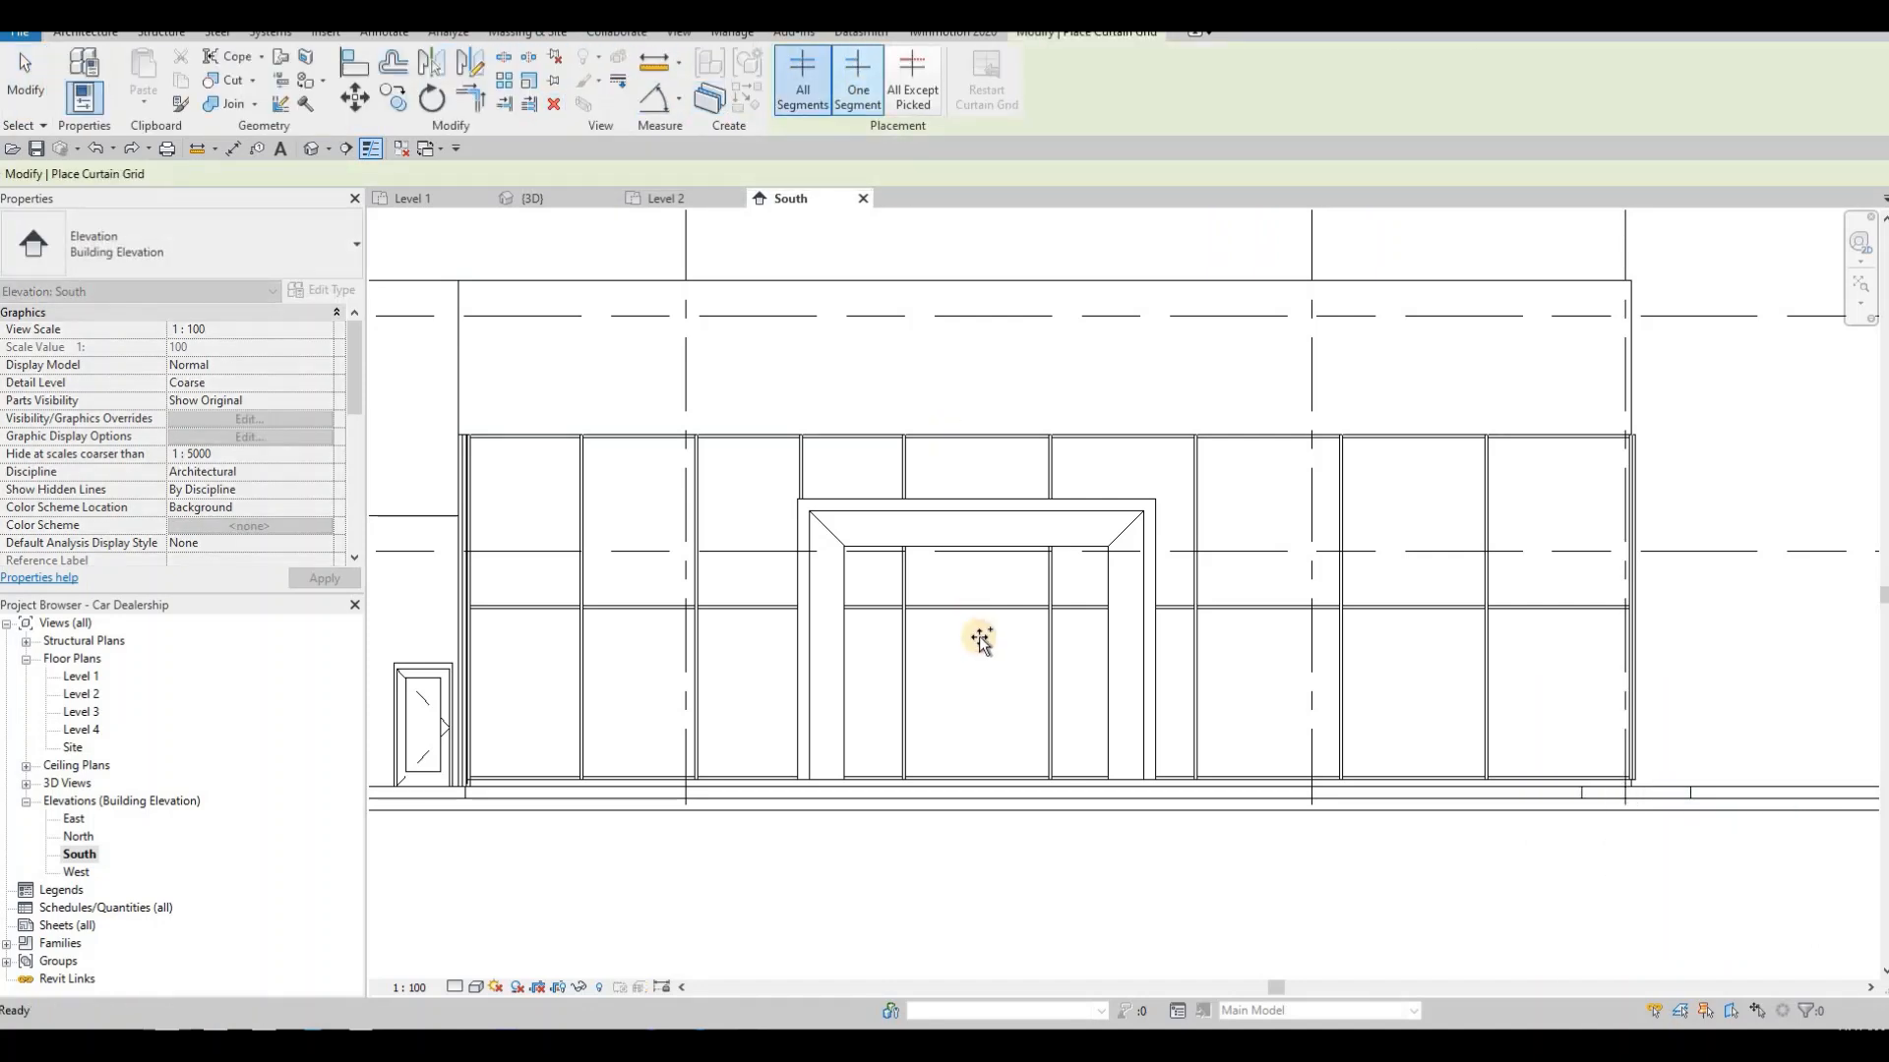
{"action": "key", "text": "Escape"}
{"action": "key", "text": "Escape"}
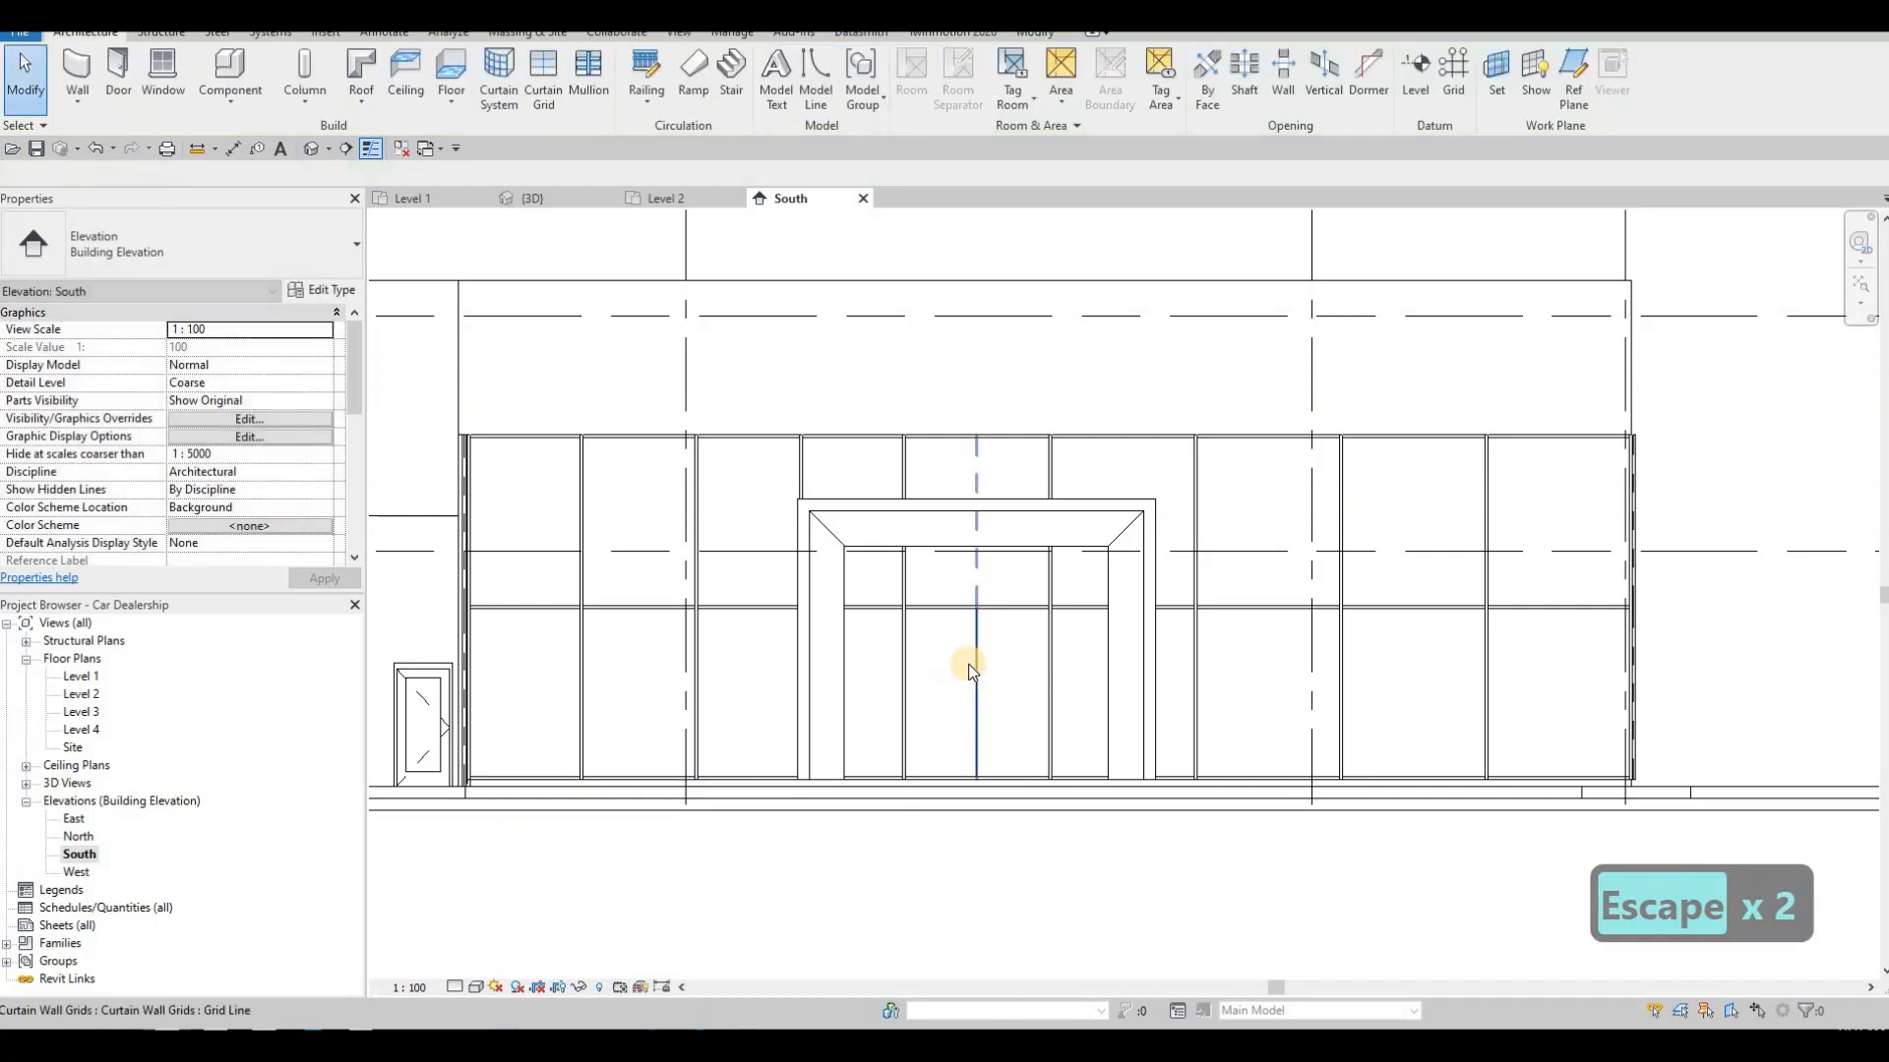
- Change the left half of the split entrance panel to the M_Door-Curtain-Wall-Single-Glass type
{"action": "key", "text": "Tab"}
{"action": "left_click", "coordinate": [968, 664]}
{"action": "left_click", "coordinate": [258, 263]}
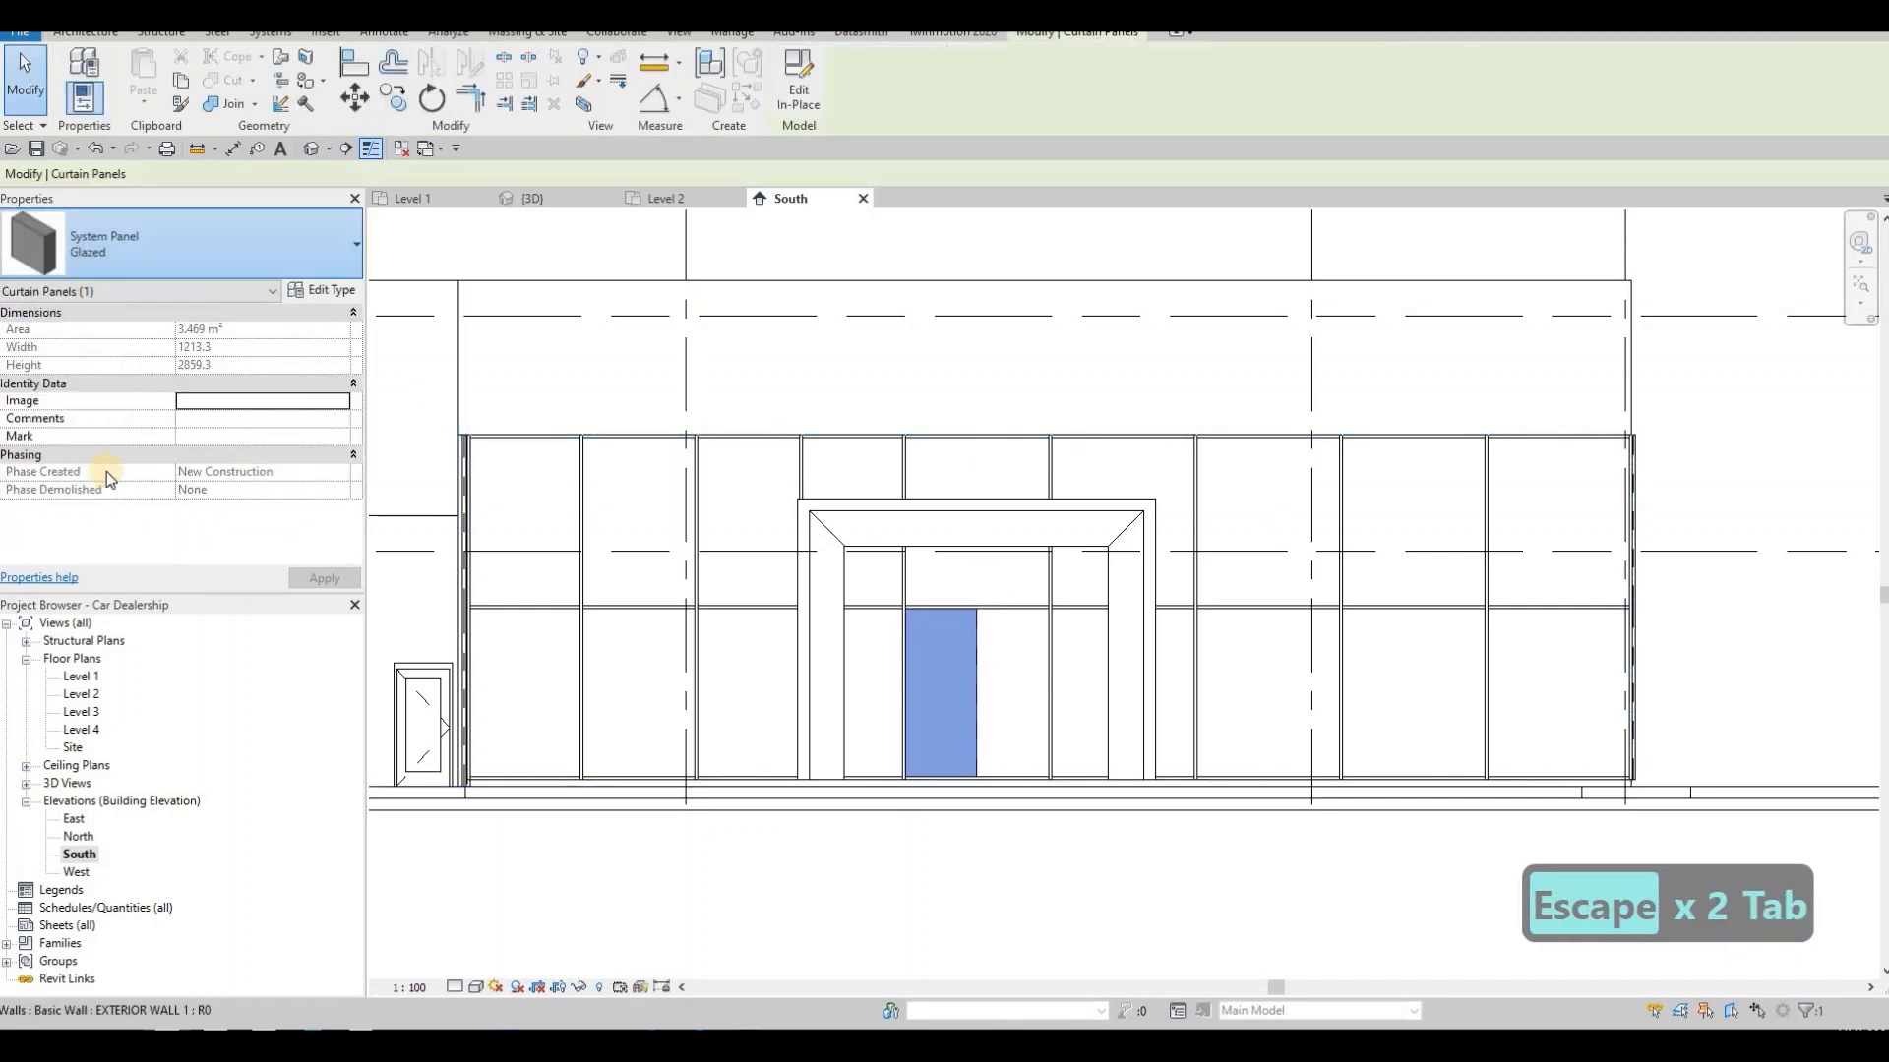
{"action": "left_click", "coordinate": [126, 468]}
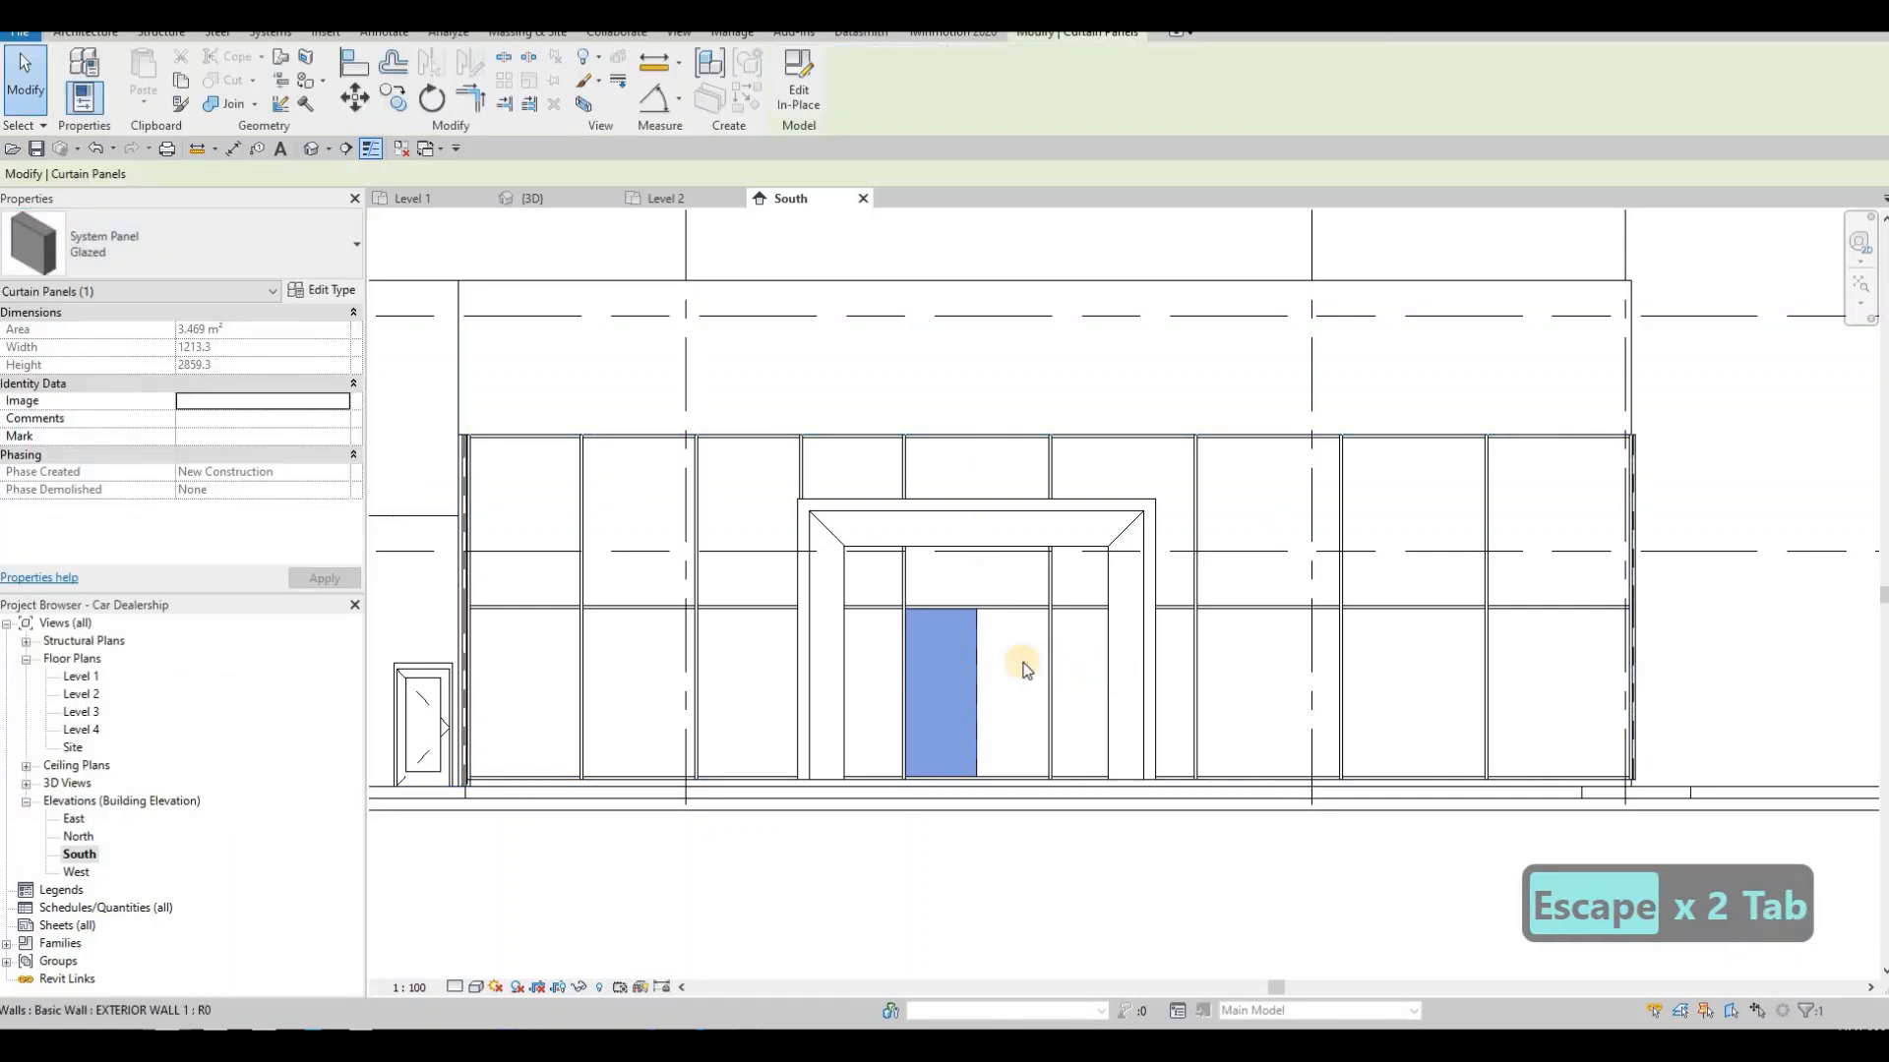
- Change the right half of the split entrance panel to M_Door-Curtain-Wall-Single-Glass, completing the pair of doors
{"action": "key", "text": "Escape"}
{"action": "key", "text": "Tab"}
{"action": "left_click", "coordinate": [1023, 668]}
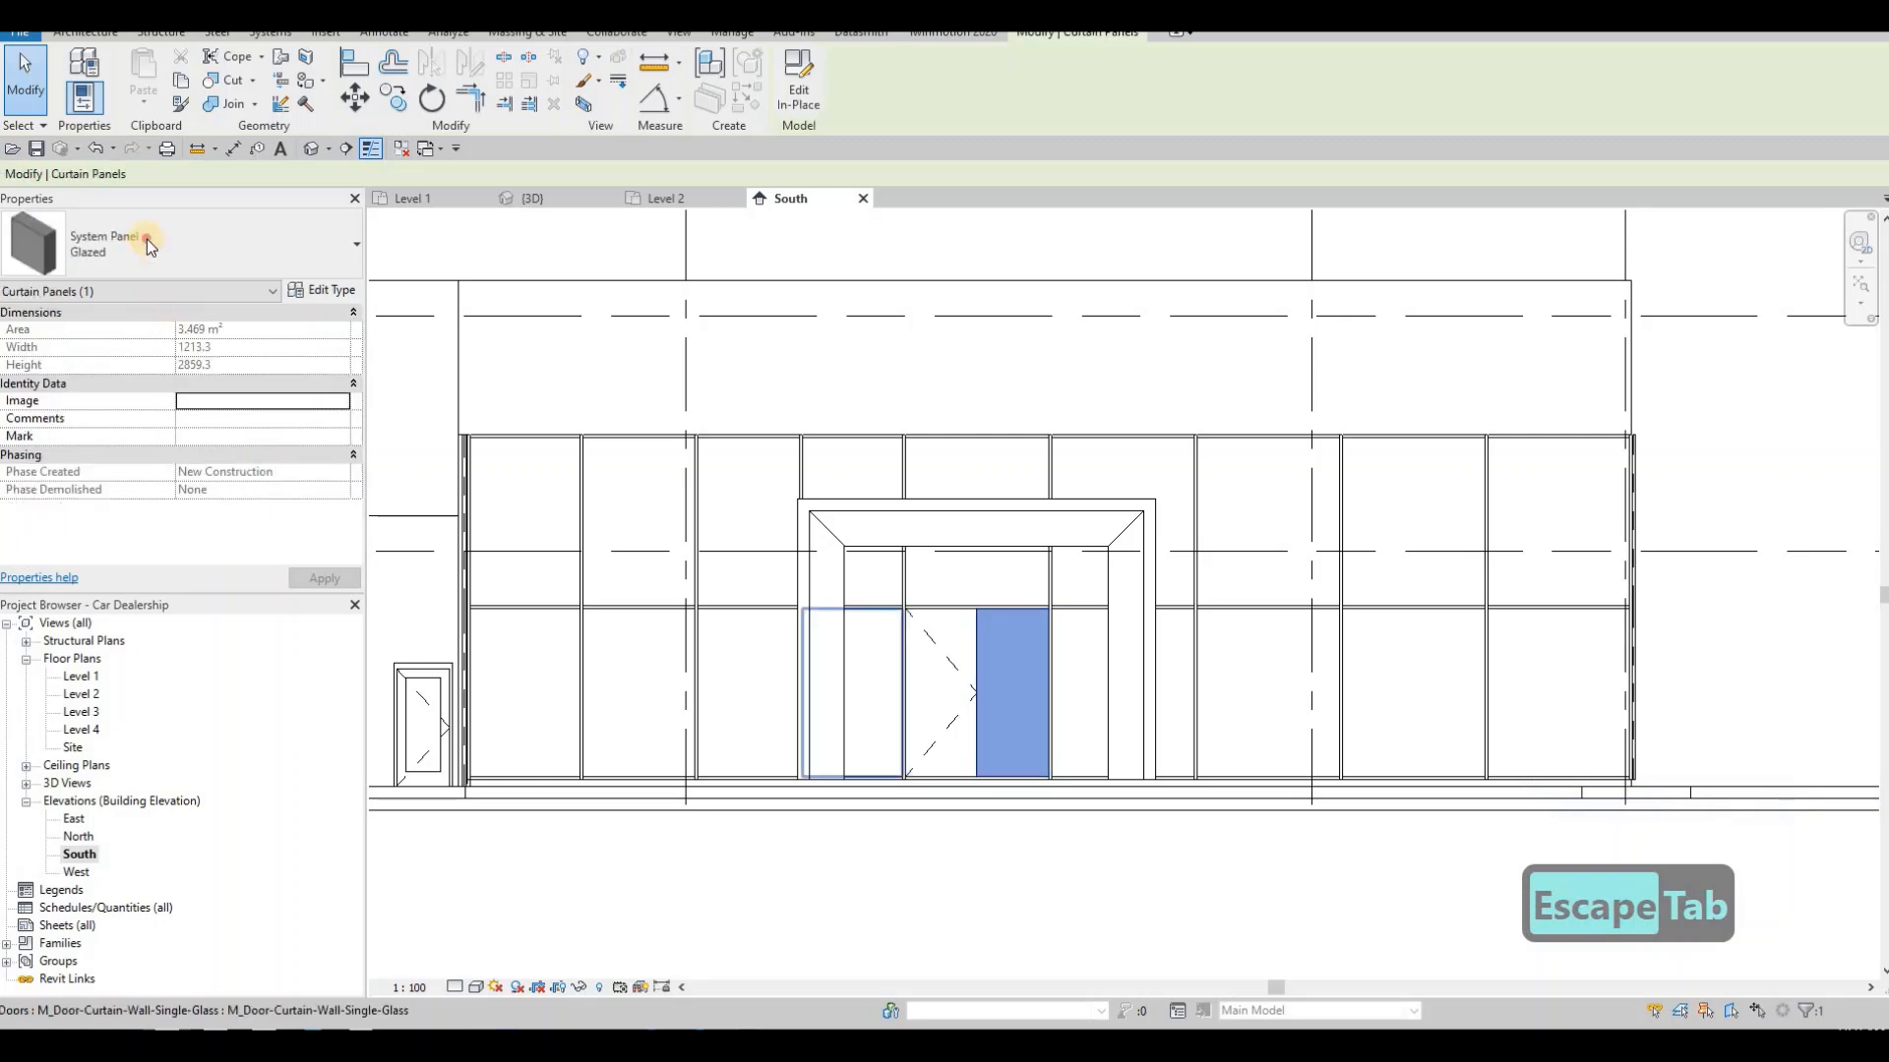
{"action": "left_click", "coordinate": [177, 248]}
{"action": "left_click", "coordinate": [110, 468]}
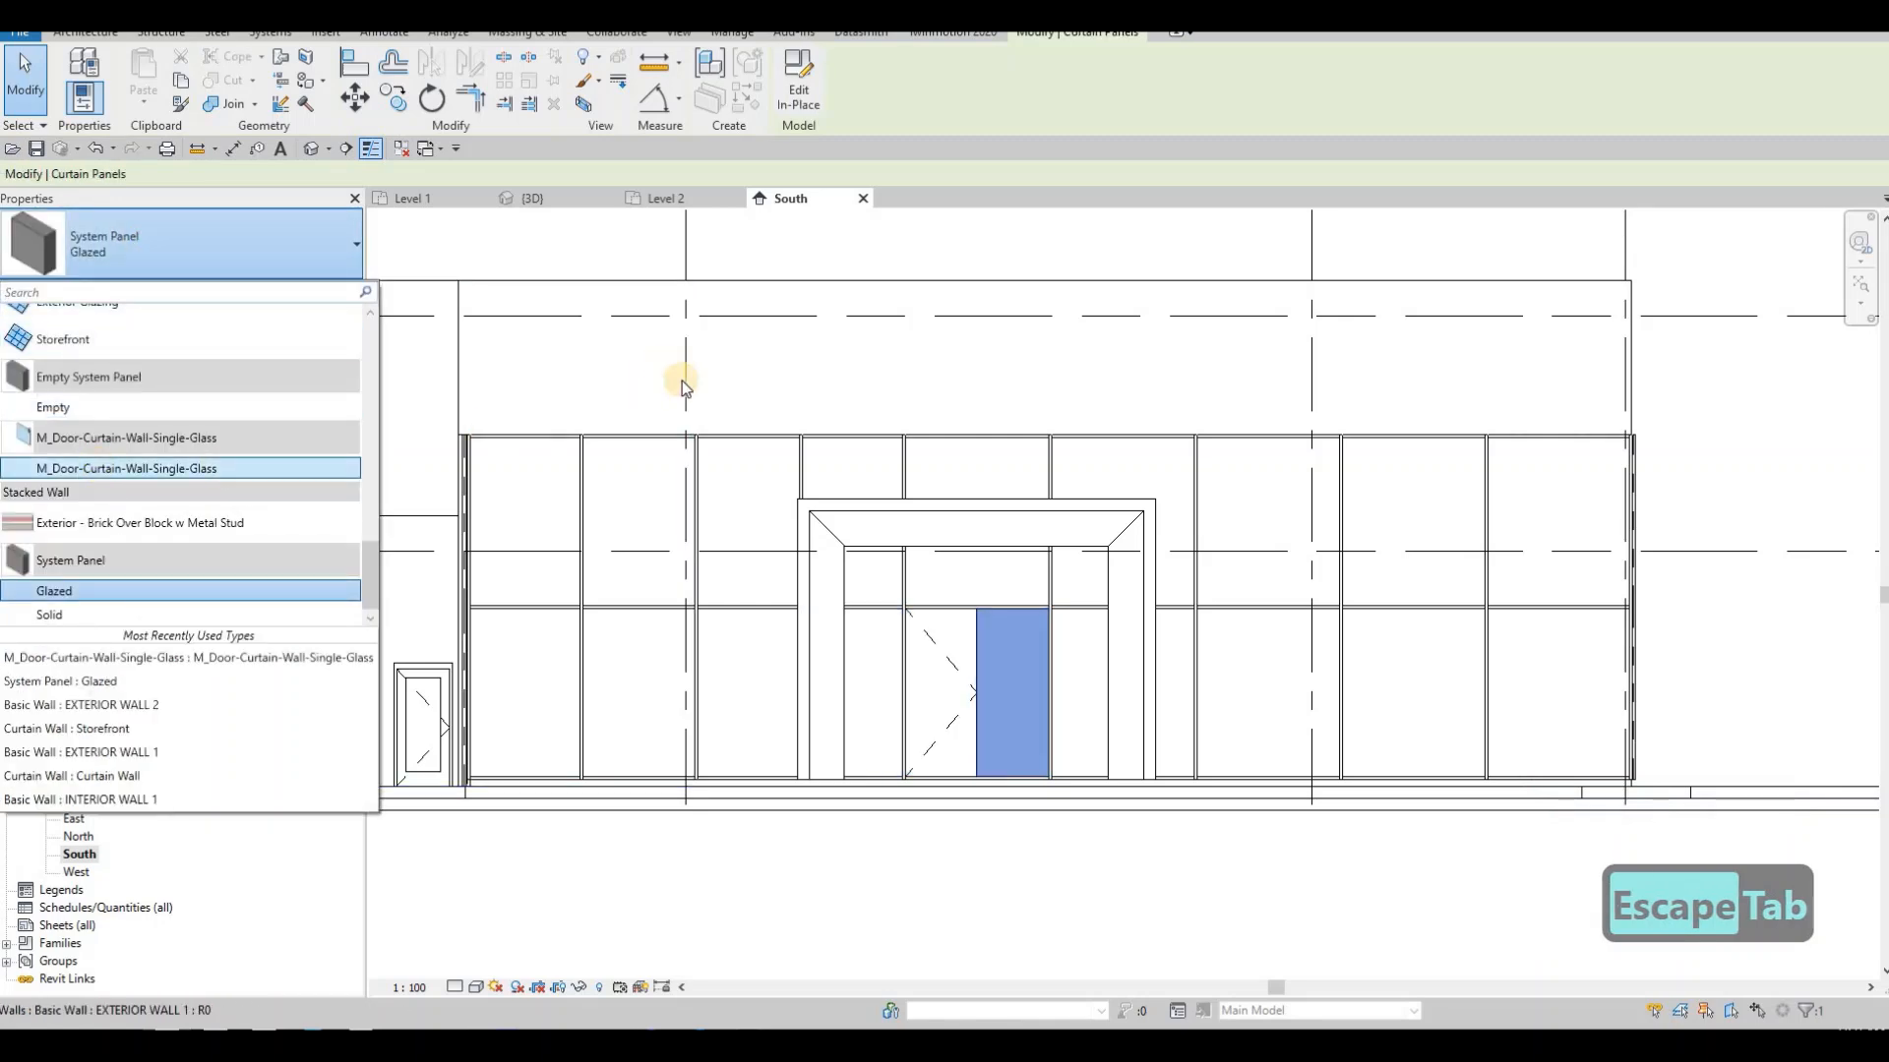
{"action": "key", "text": "Escape"}
{"action": "key", "text": "Escape"}
{"action": "key", "text": "Escape"}
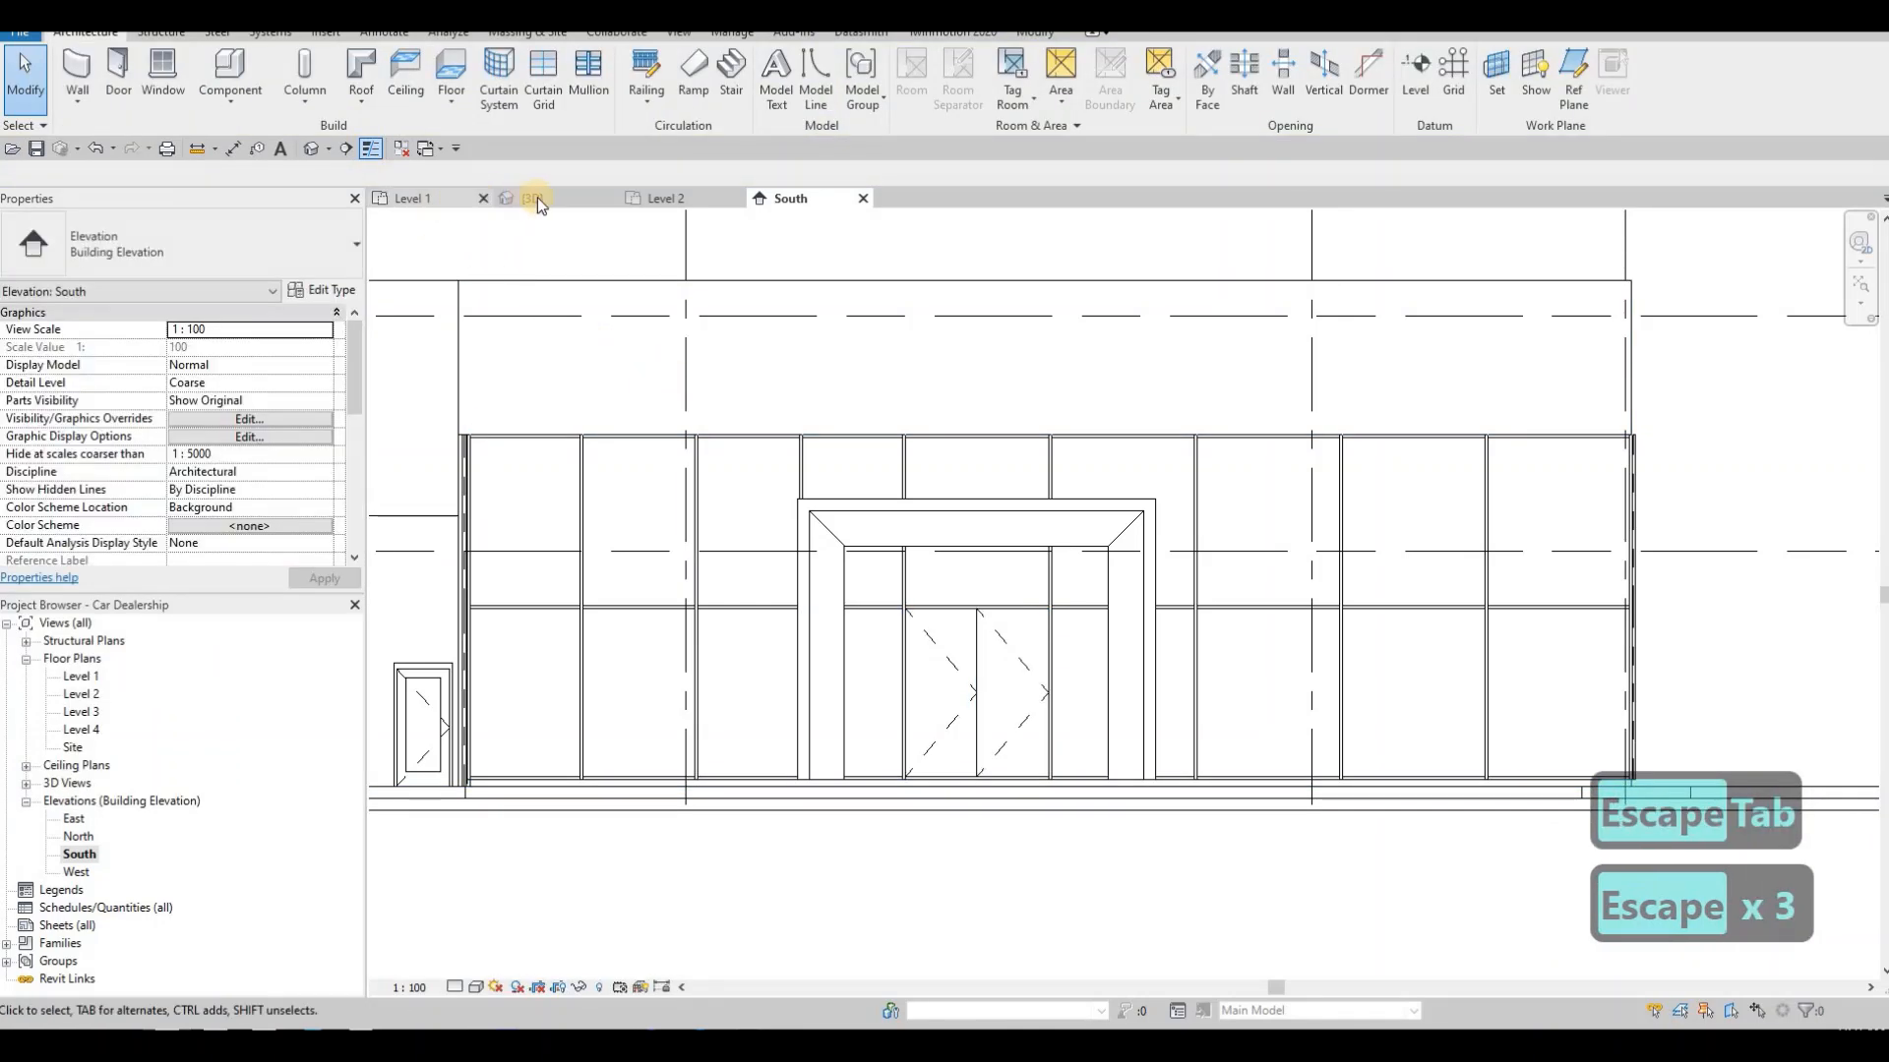
- In the Level 1 plan, flip the curtain wall doors at vestibule 66 so both leaves open outward as a mirrored pair
{"action": "left_click", "coordinate": [451, 197]}
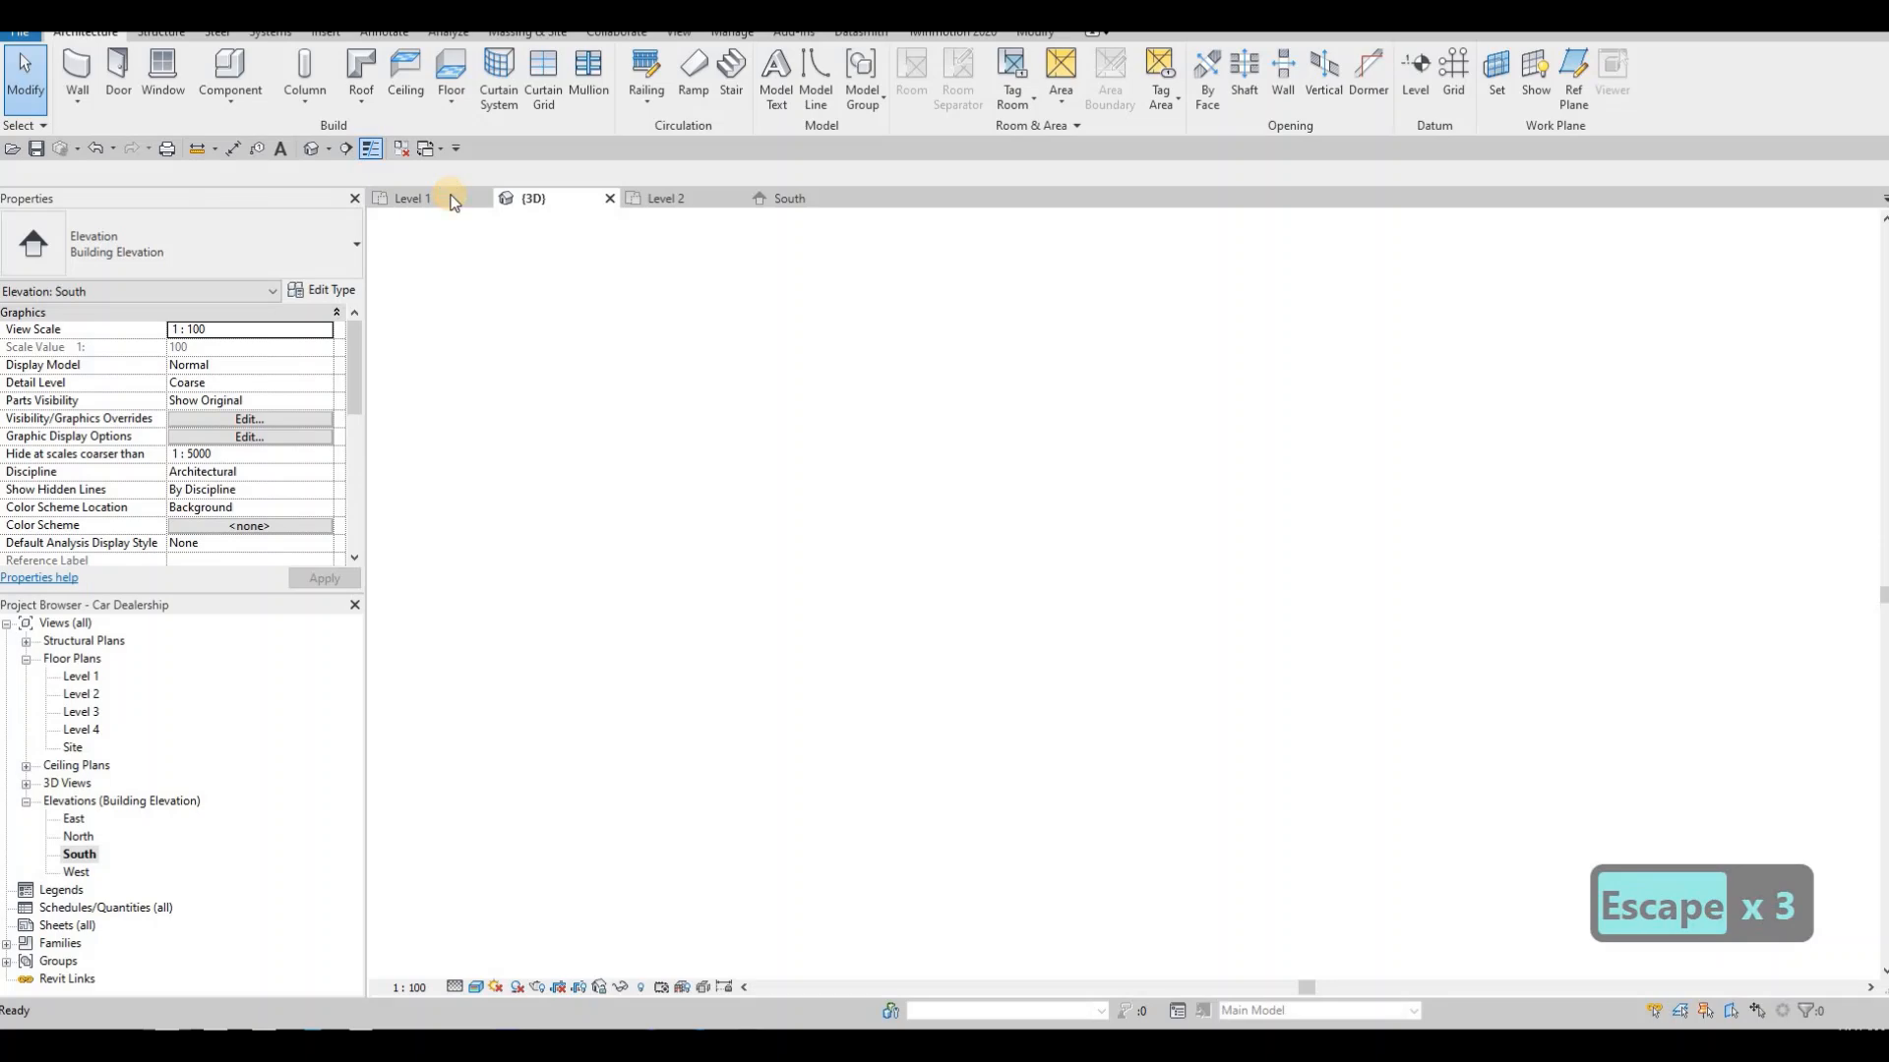
{"action": "scroll", "coordinate": [1079, 570], "scroll_direction": "down", "scroll_amount": 1}
{"action": "middle_click_drag", "start_coordinate": [1079, 571], "coordinate": [603, 567]}
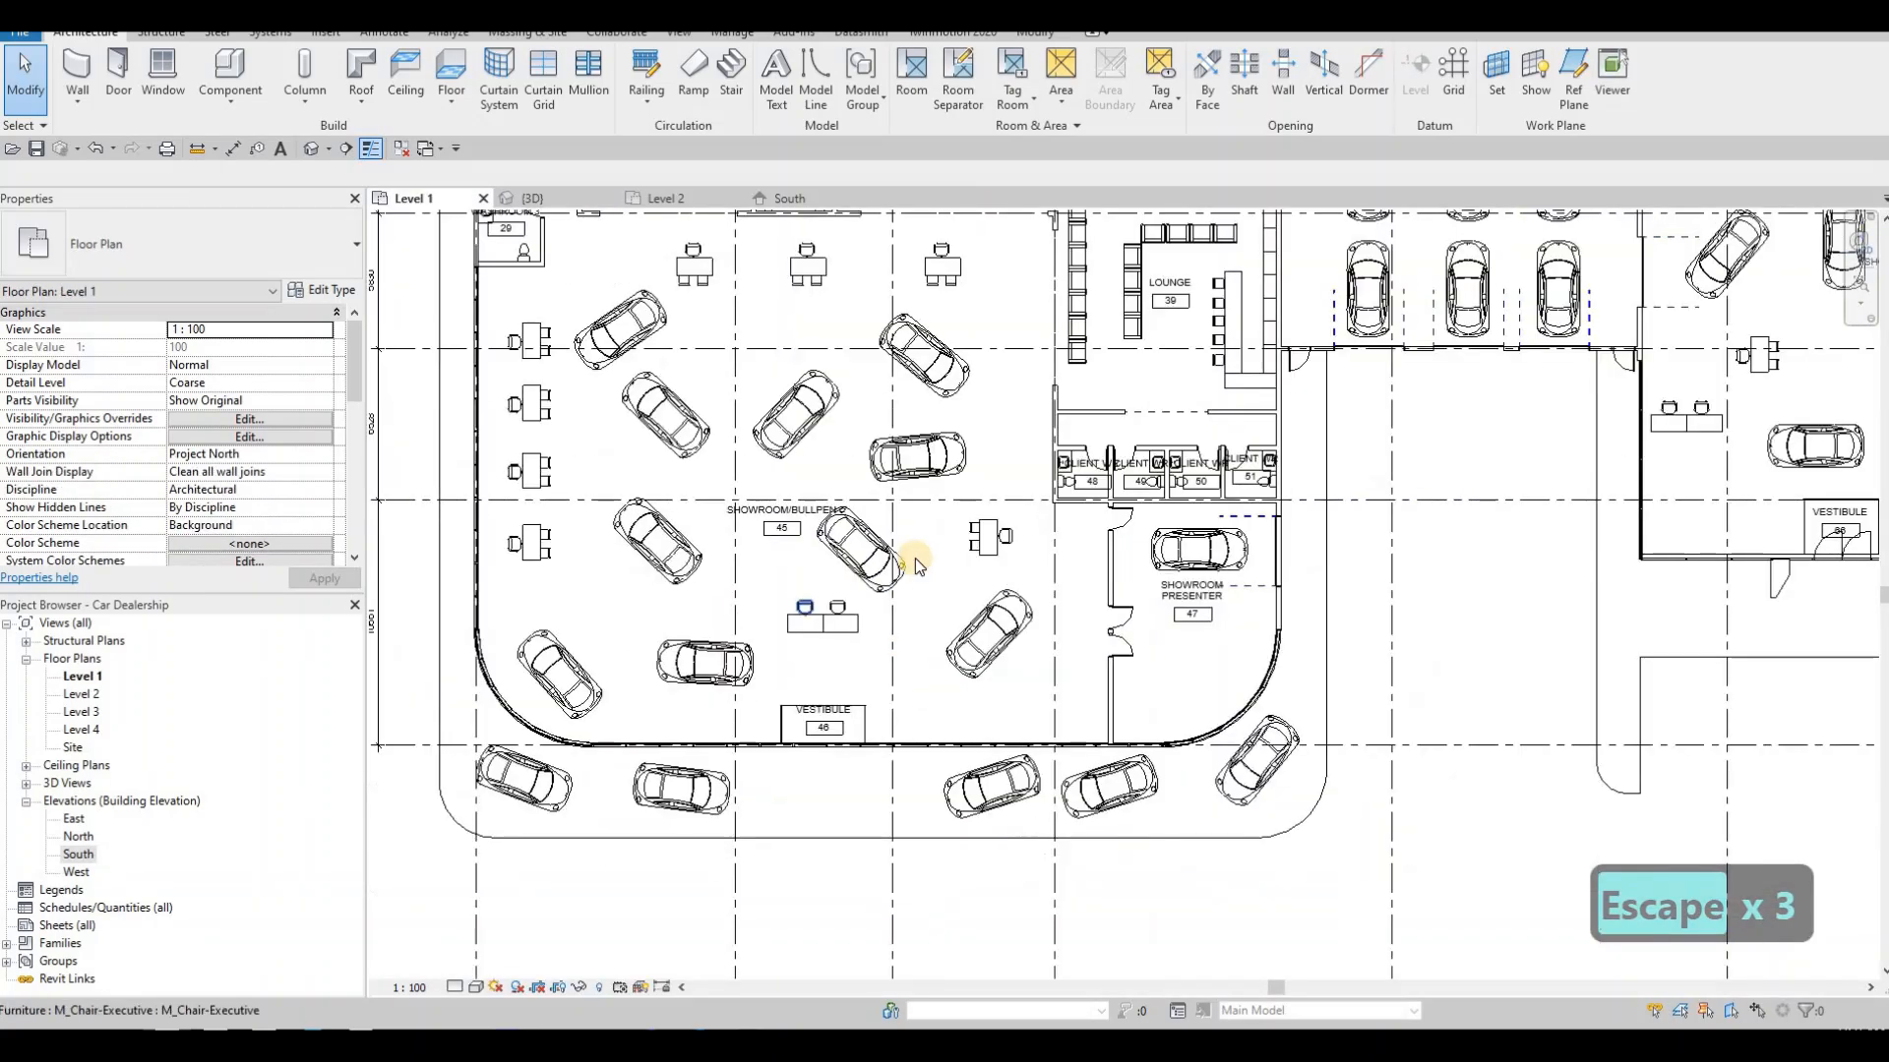
{"action": "scroll", "coordinate": [1389, 551], "scroll_direction": "up", "scroll_amount": 3}
{"action": "left_click", "coordinate": [1404, 571]}
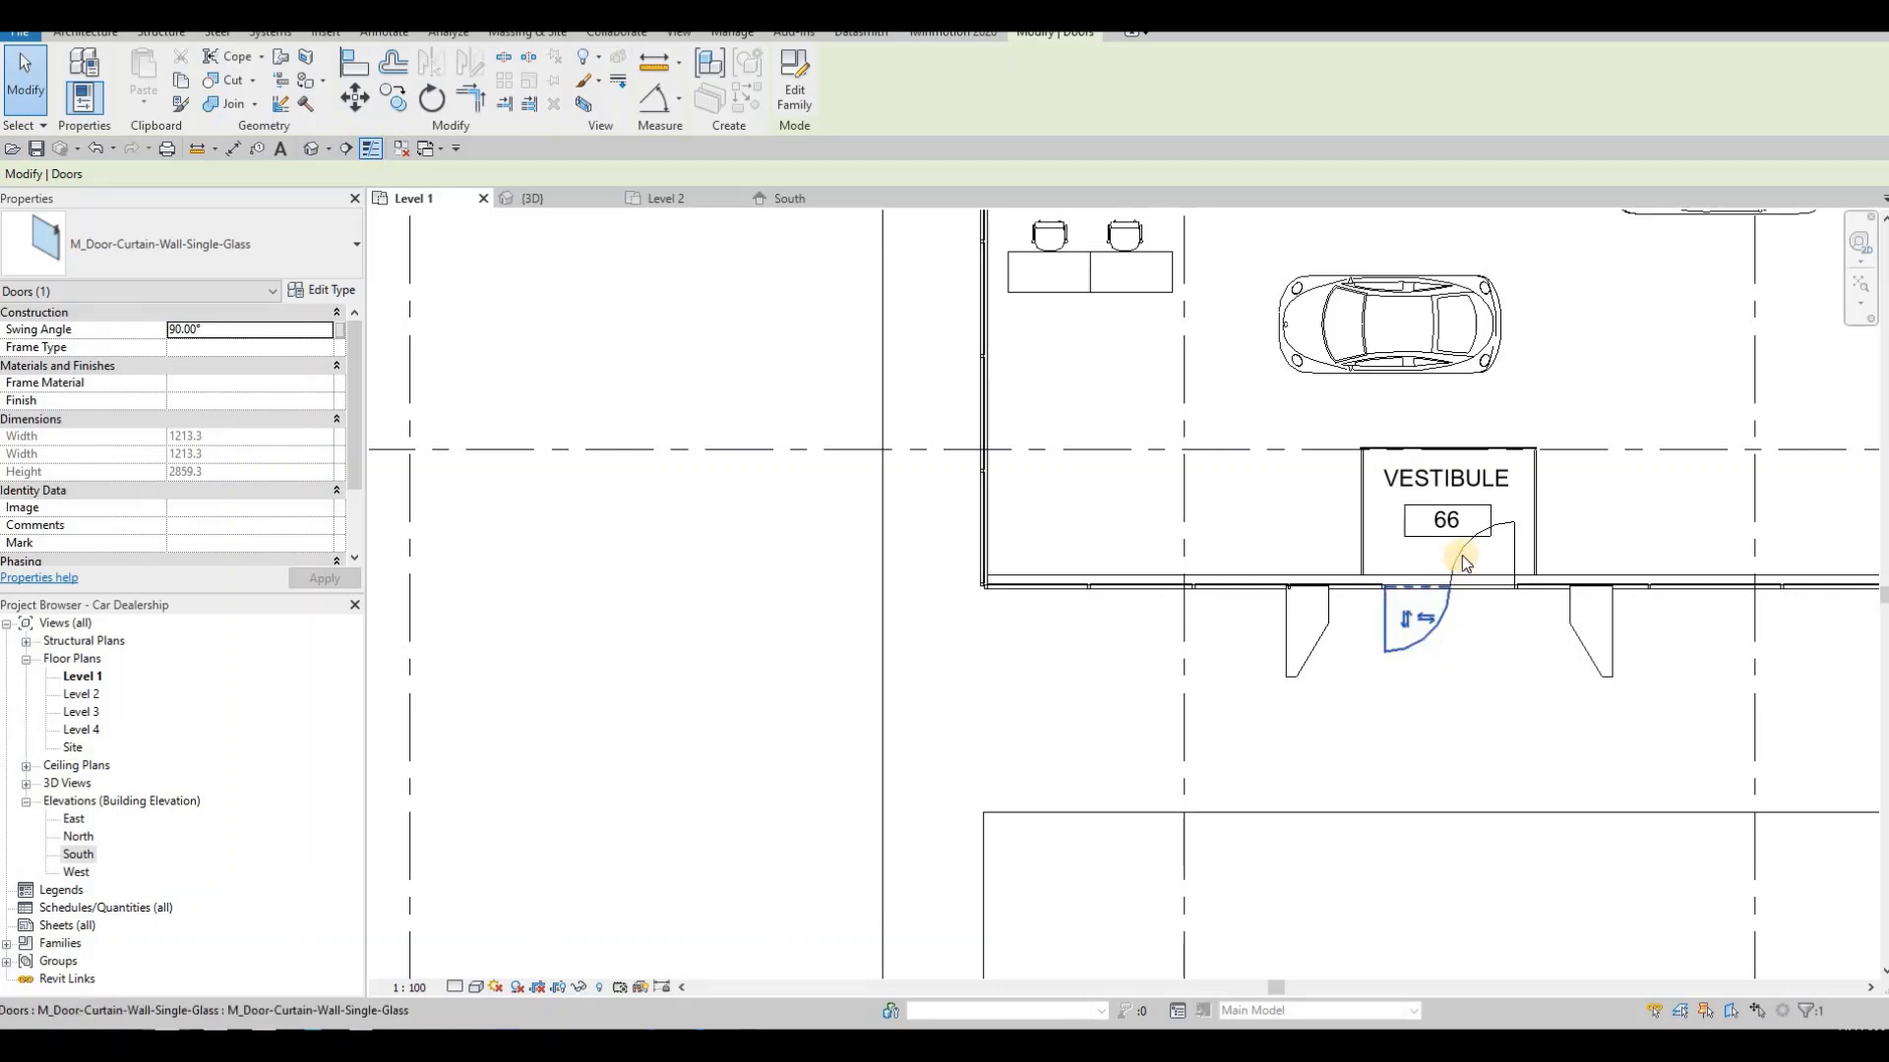
{"action": "key", "text": "space"}
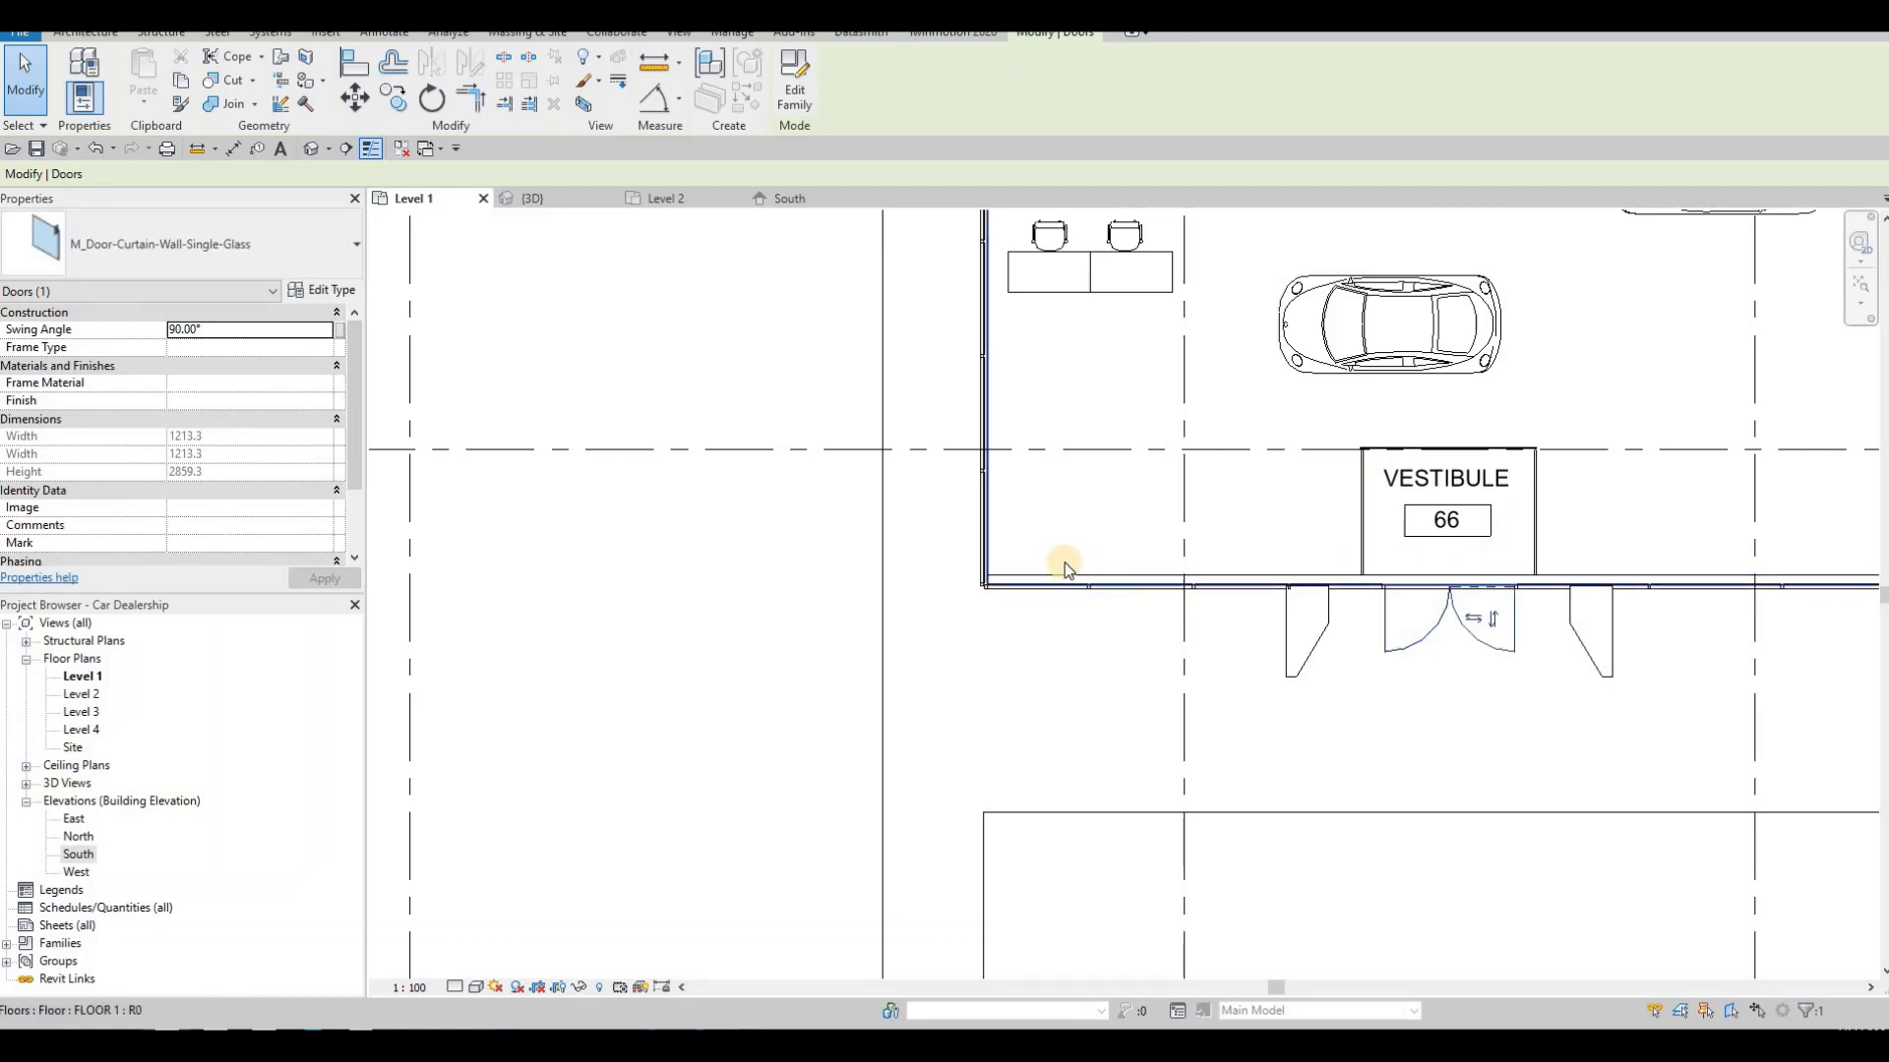
{"action": "scroll", "coordinate": [1043, 557], "scroll_direction": "down", "scroll_amount": 3}
{"action": "key", "text": "Escape"}
{"action": "key", "text": "Escape"}
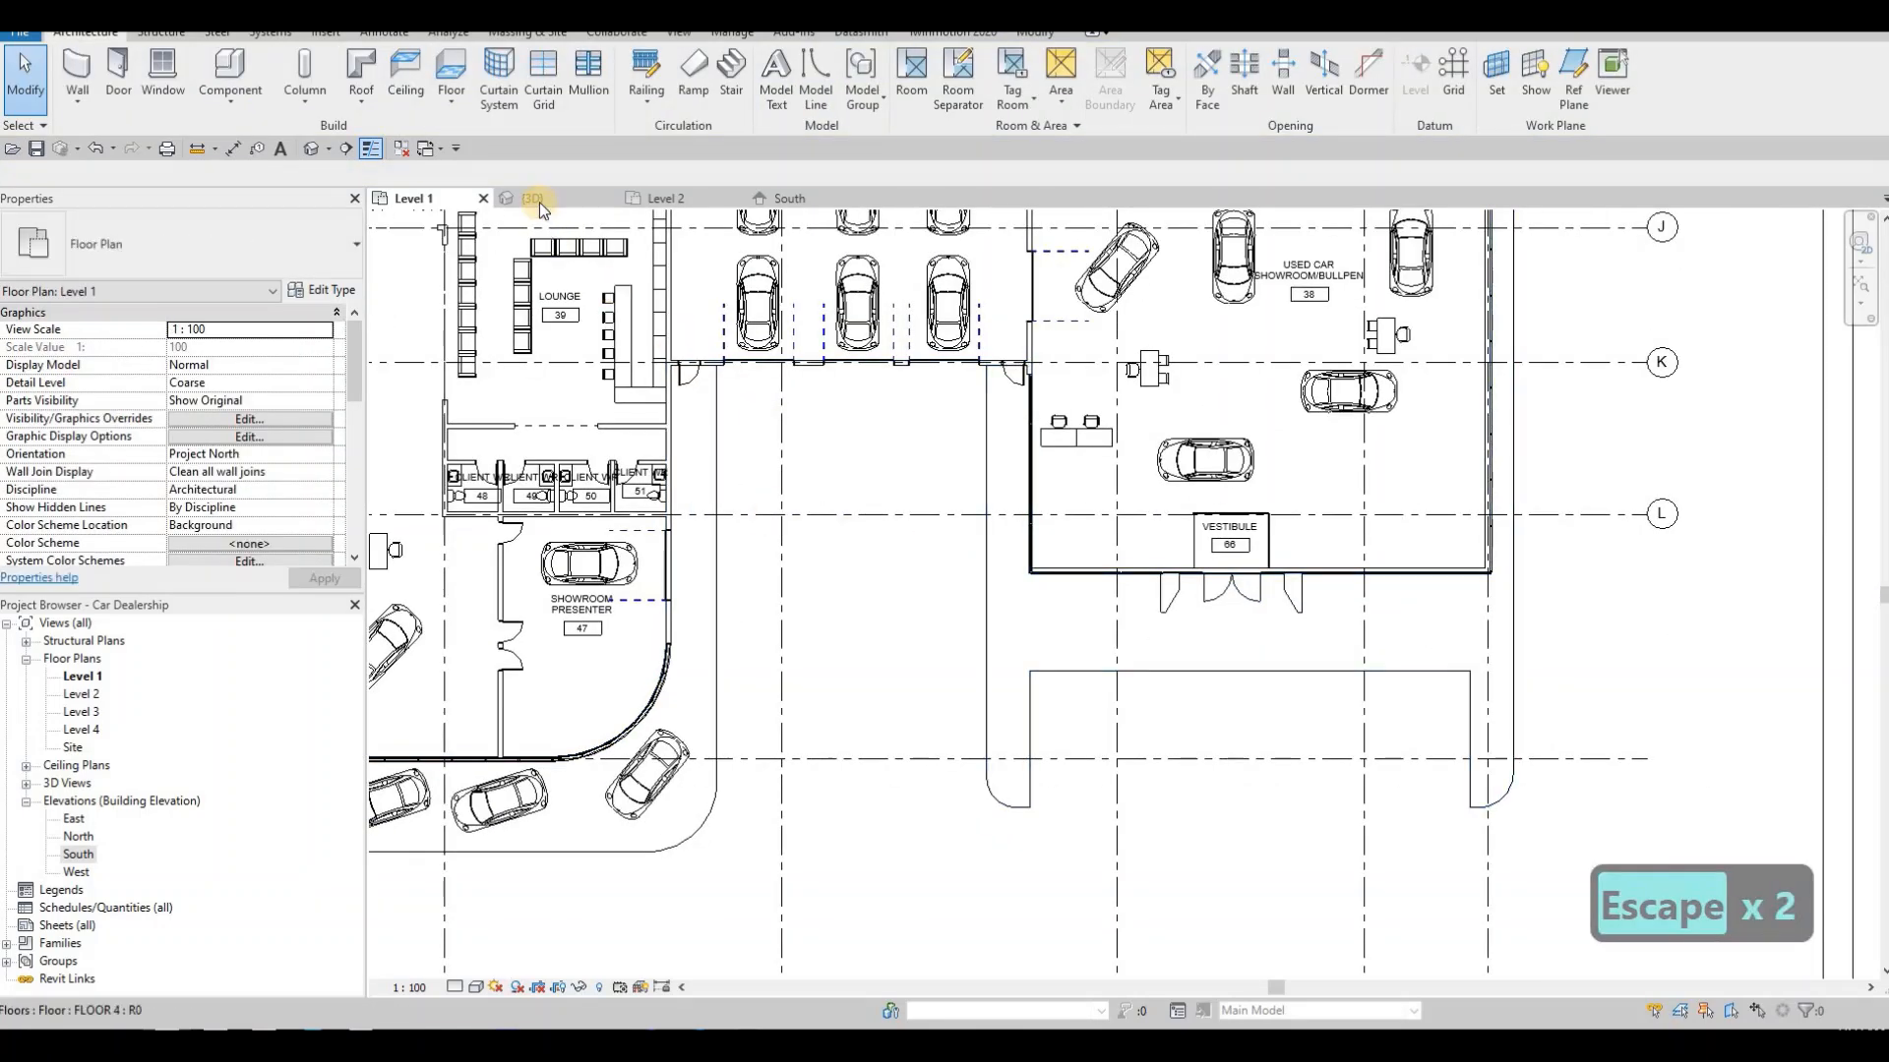
- Examine the new glass entrance doors, the portal and the curved showroom front with its displayed cars in the 3D view
{"action": "left_click", "coordinate": [539, 202]}
{"action": "scroll", "coordinate": [945, 597], "scroll_direction": "down", "scroll_amount": 3}
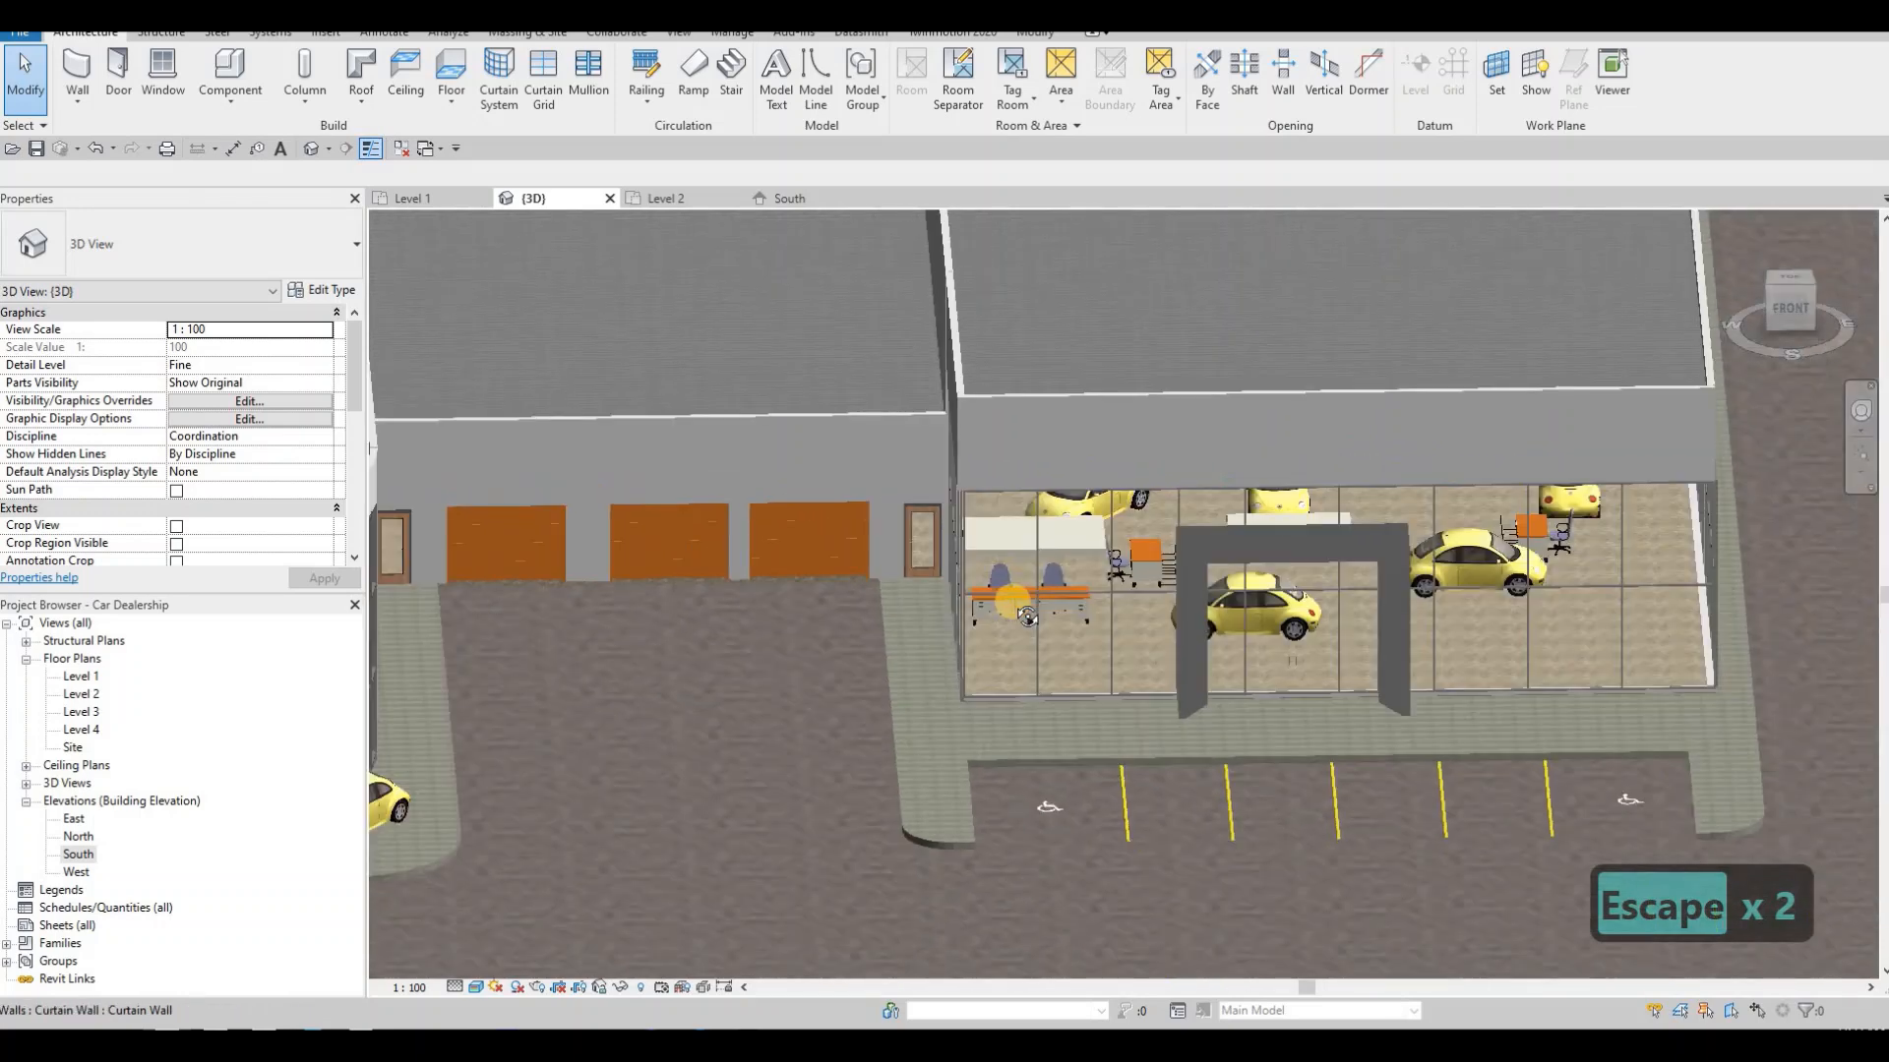
{"action": "middle_click_drag", "start_coordinate": [993, 612], "coordinate": [1219, 611], "text": "shift"}
{"action": "middle_click_drag", "start_coordinate": [1141, 462], "coordinate": [1481, 535]}
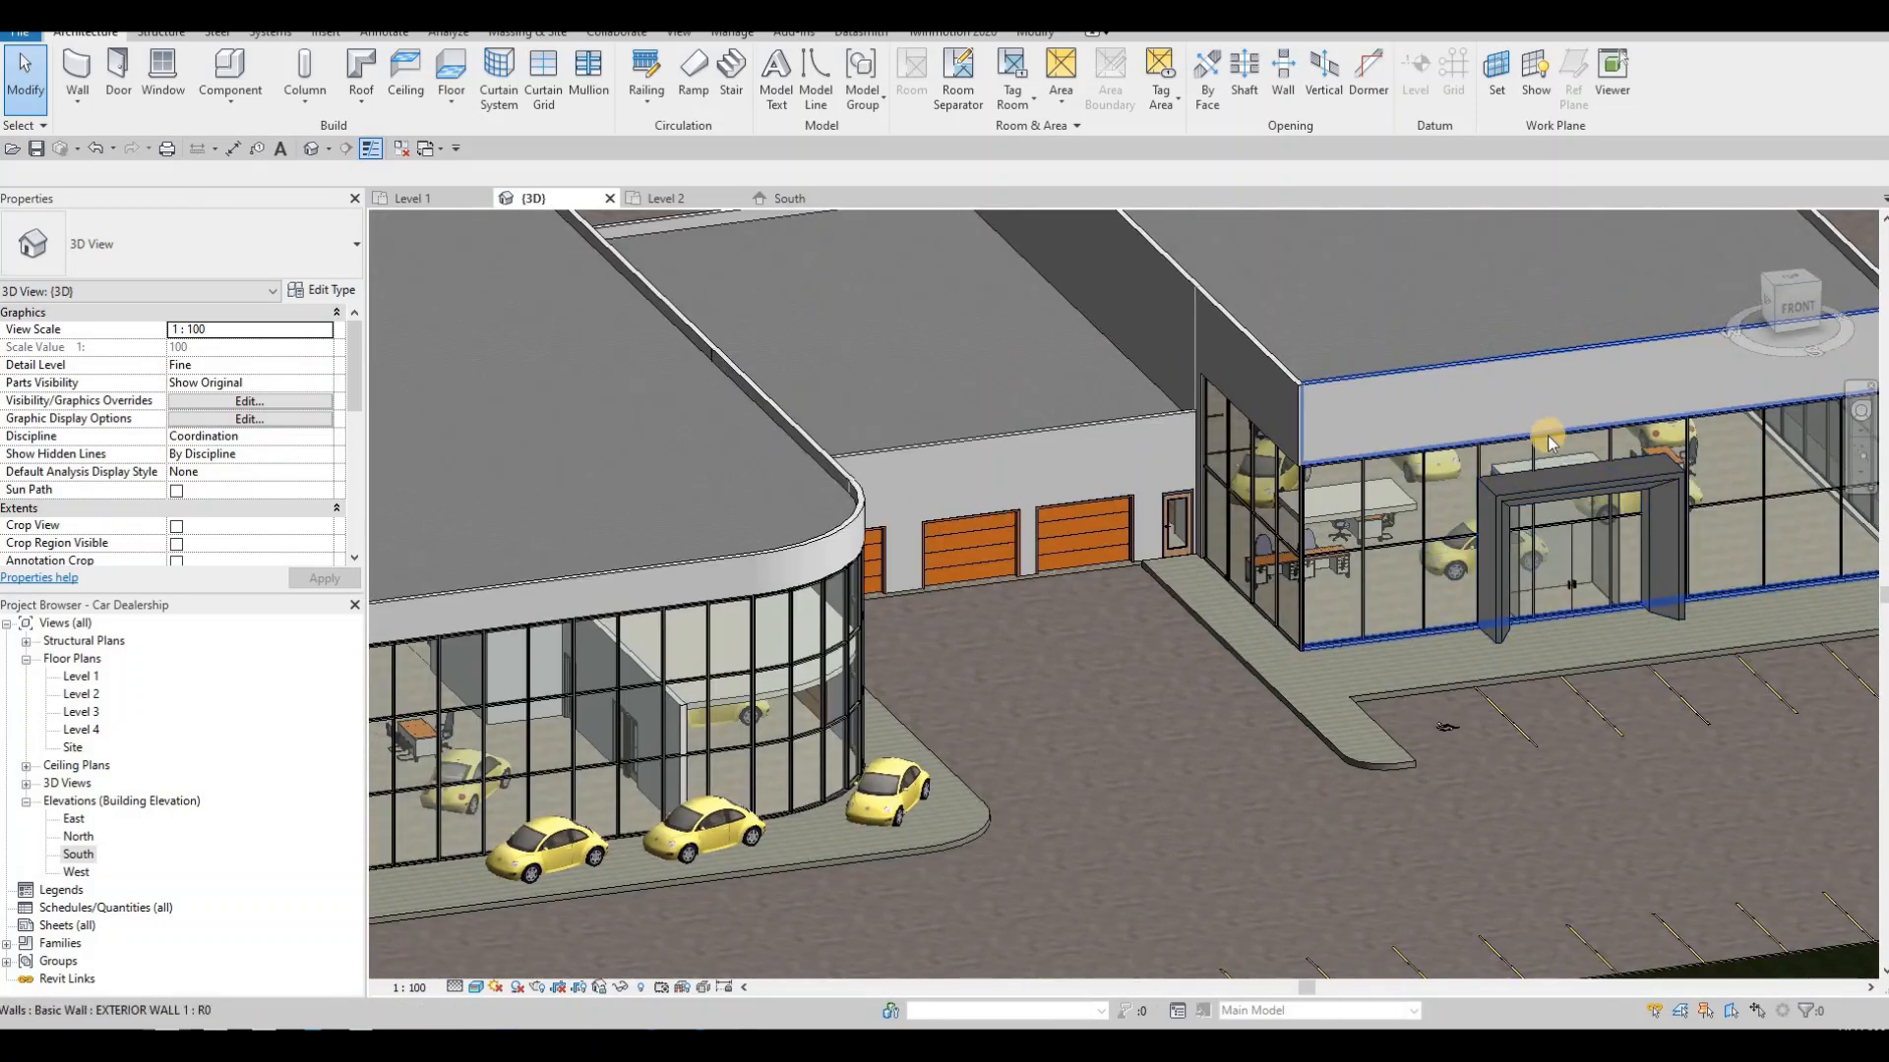
{"action": "middle_click_drag", "start_coordinate": [1466, 480], "coordinate": [1361, 502]}
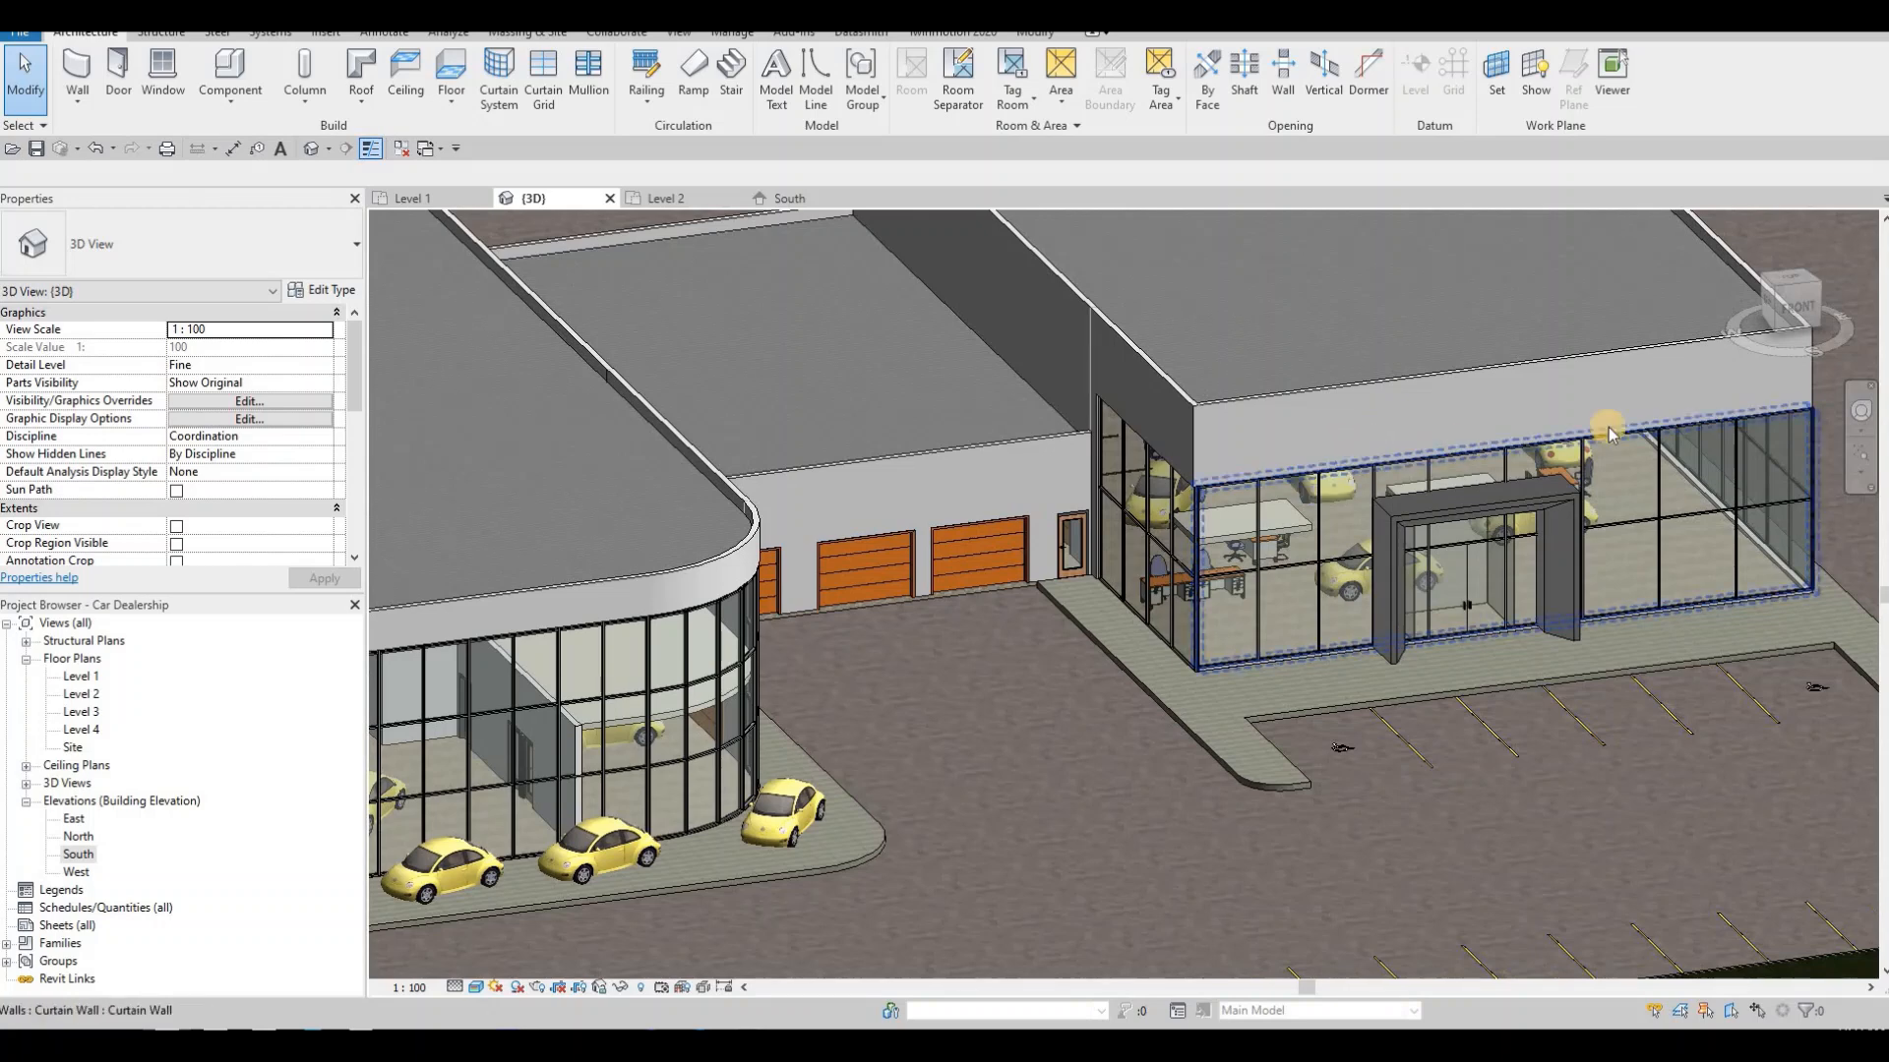
{"action": "middle_click_drag", "start_coordinate": [1611, 408], "coordinate": [1584, 432]}
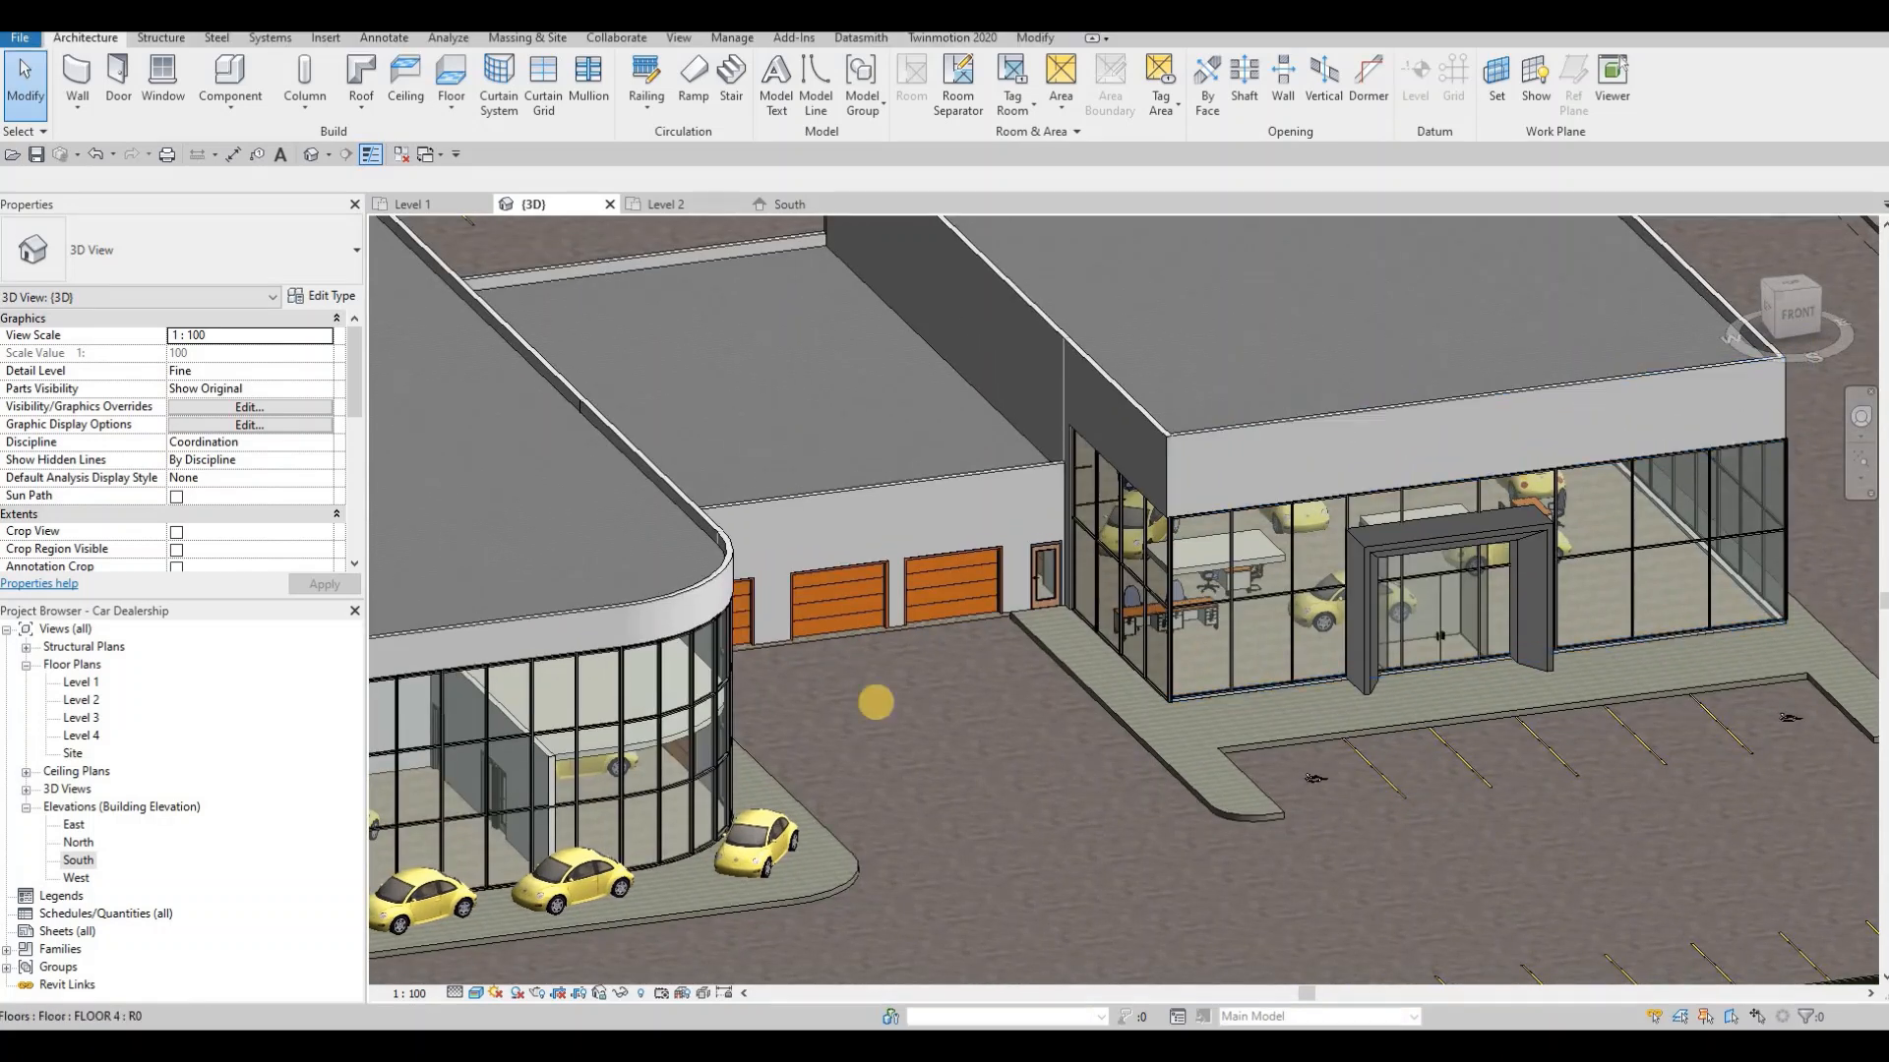
{"action": "middle_click_drag", "start_coordinate": [1131, 669], "coordinate": [1287, 614]}
{"action": "middle_click_drag", "start_coordinate": [712, 745], "coordinate": [977, 679]}
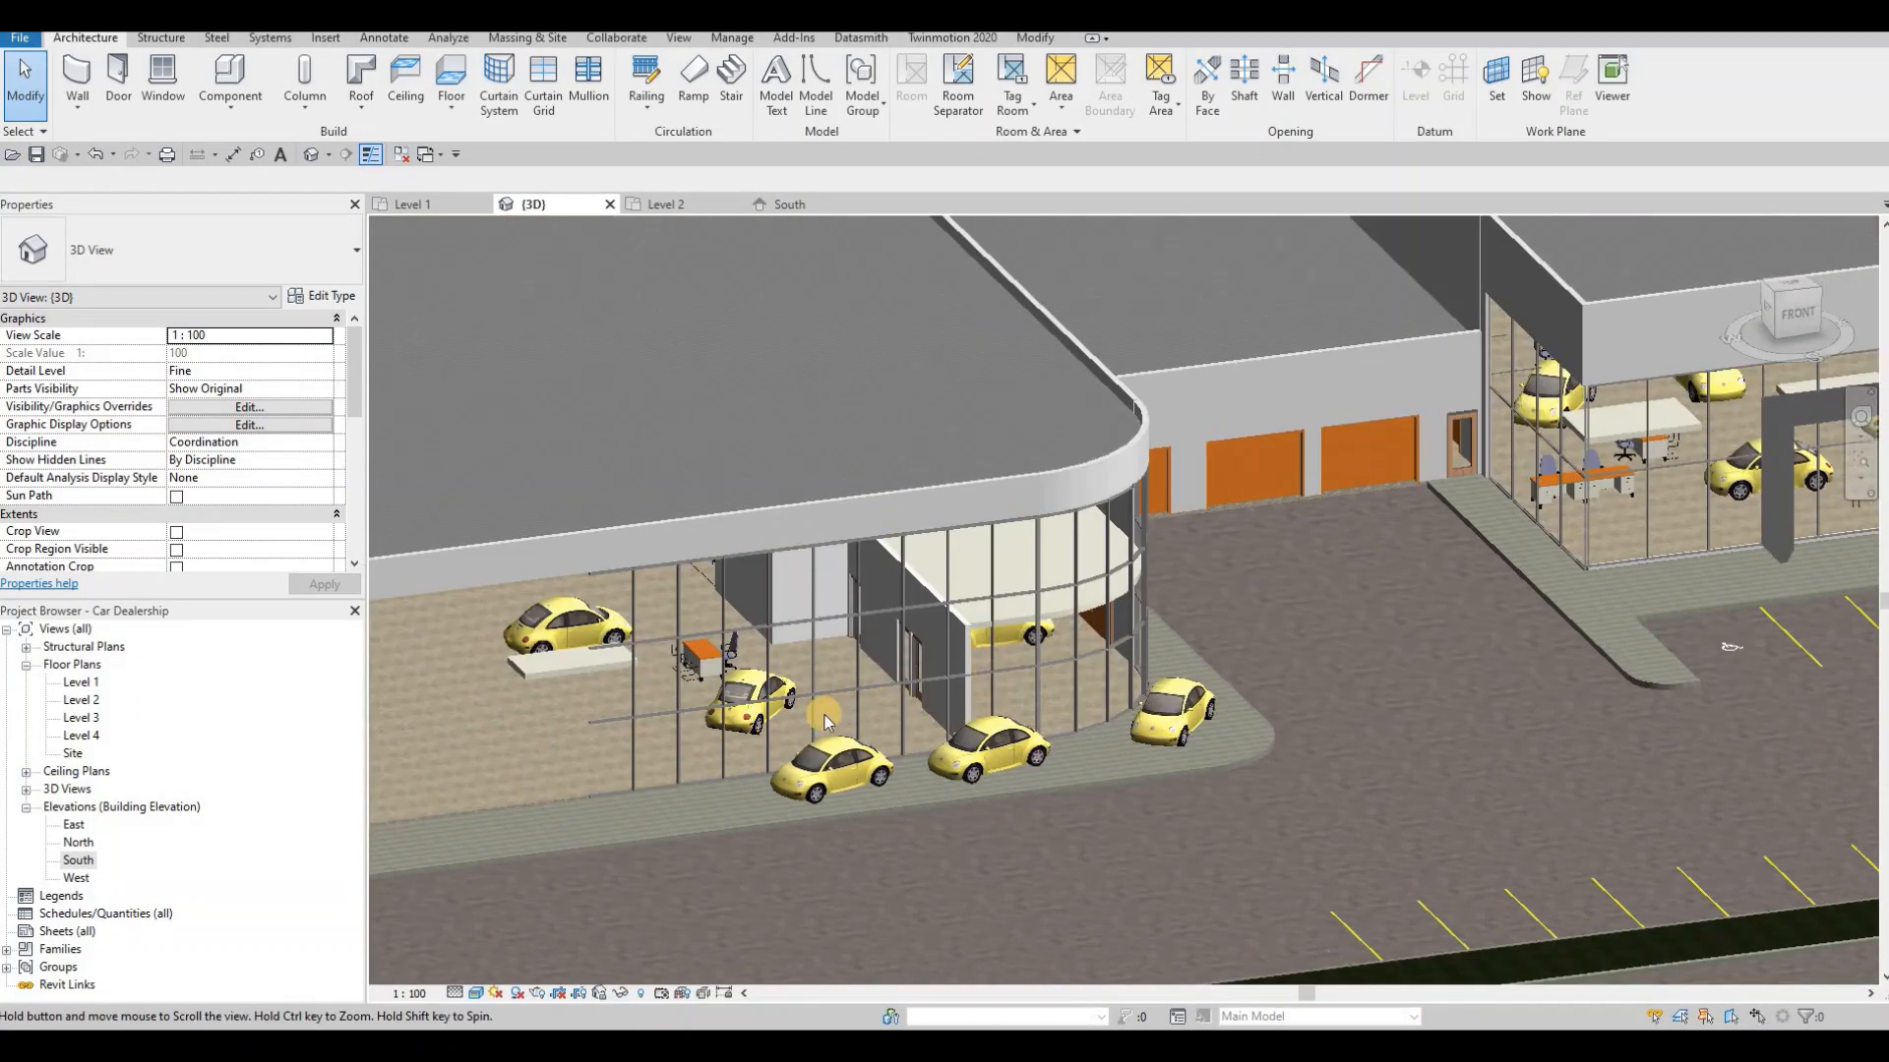
{"action": "middle_click_drag", "start_coordinate": [578, 777], "coordinate": [782, 724]}
{"action": "scroll", "coordinate": [784, 730], "scroll_direction": "up", "scroll_amount": 2}
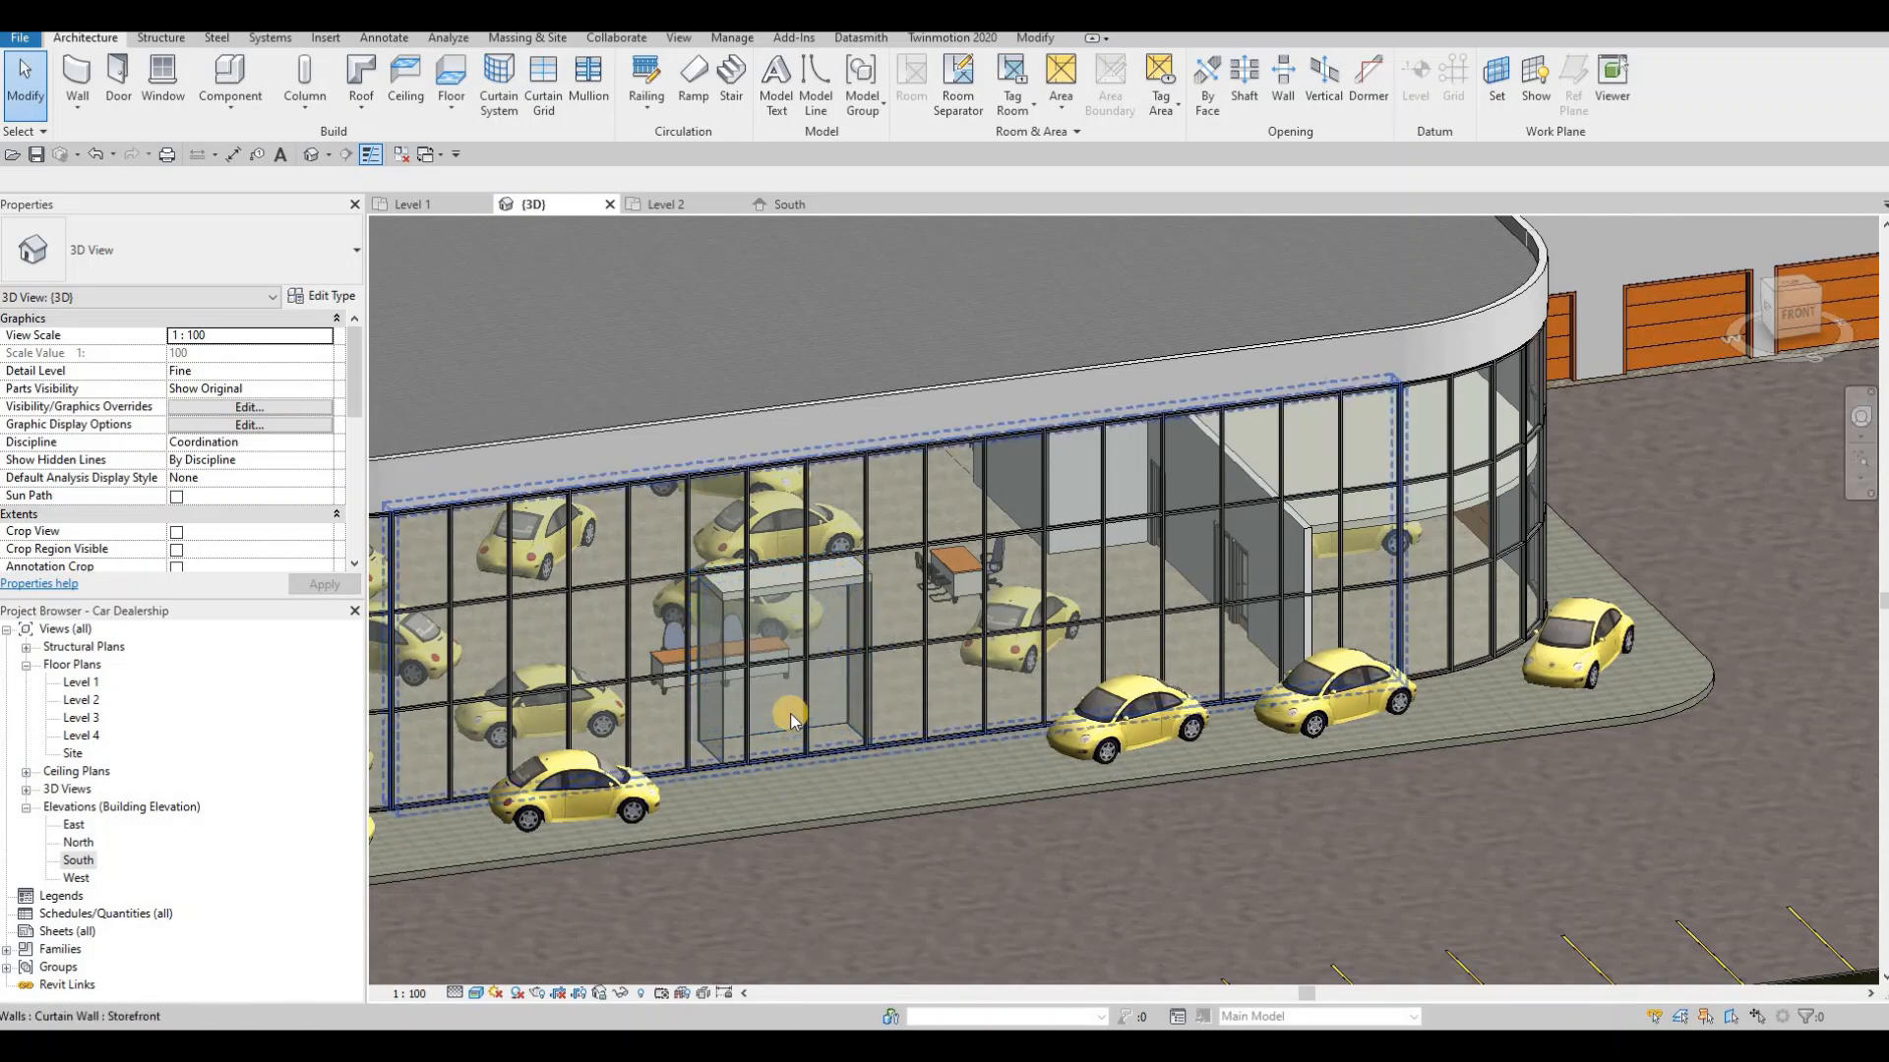
{"action": "scroll", "coordinate": [854, 723], "scroll_direction": "up", "scroll_amount": 1}
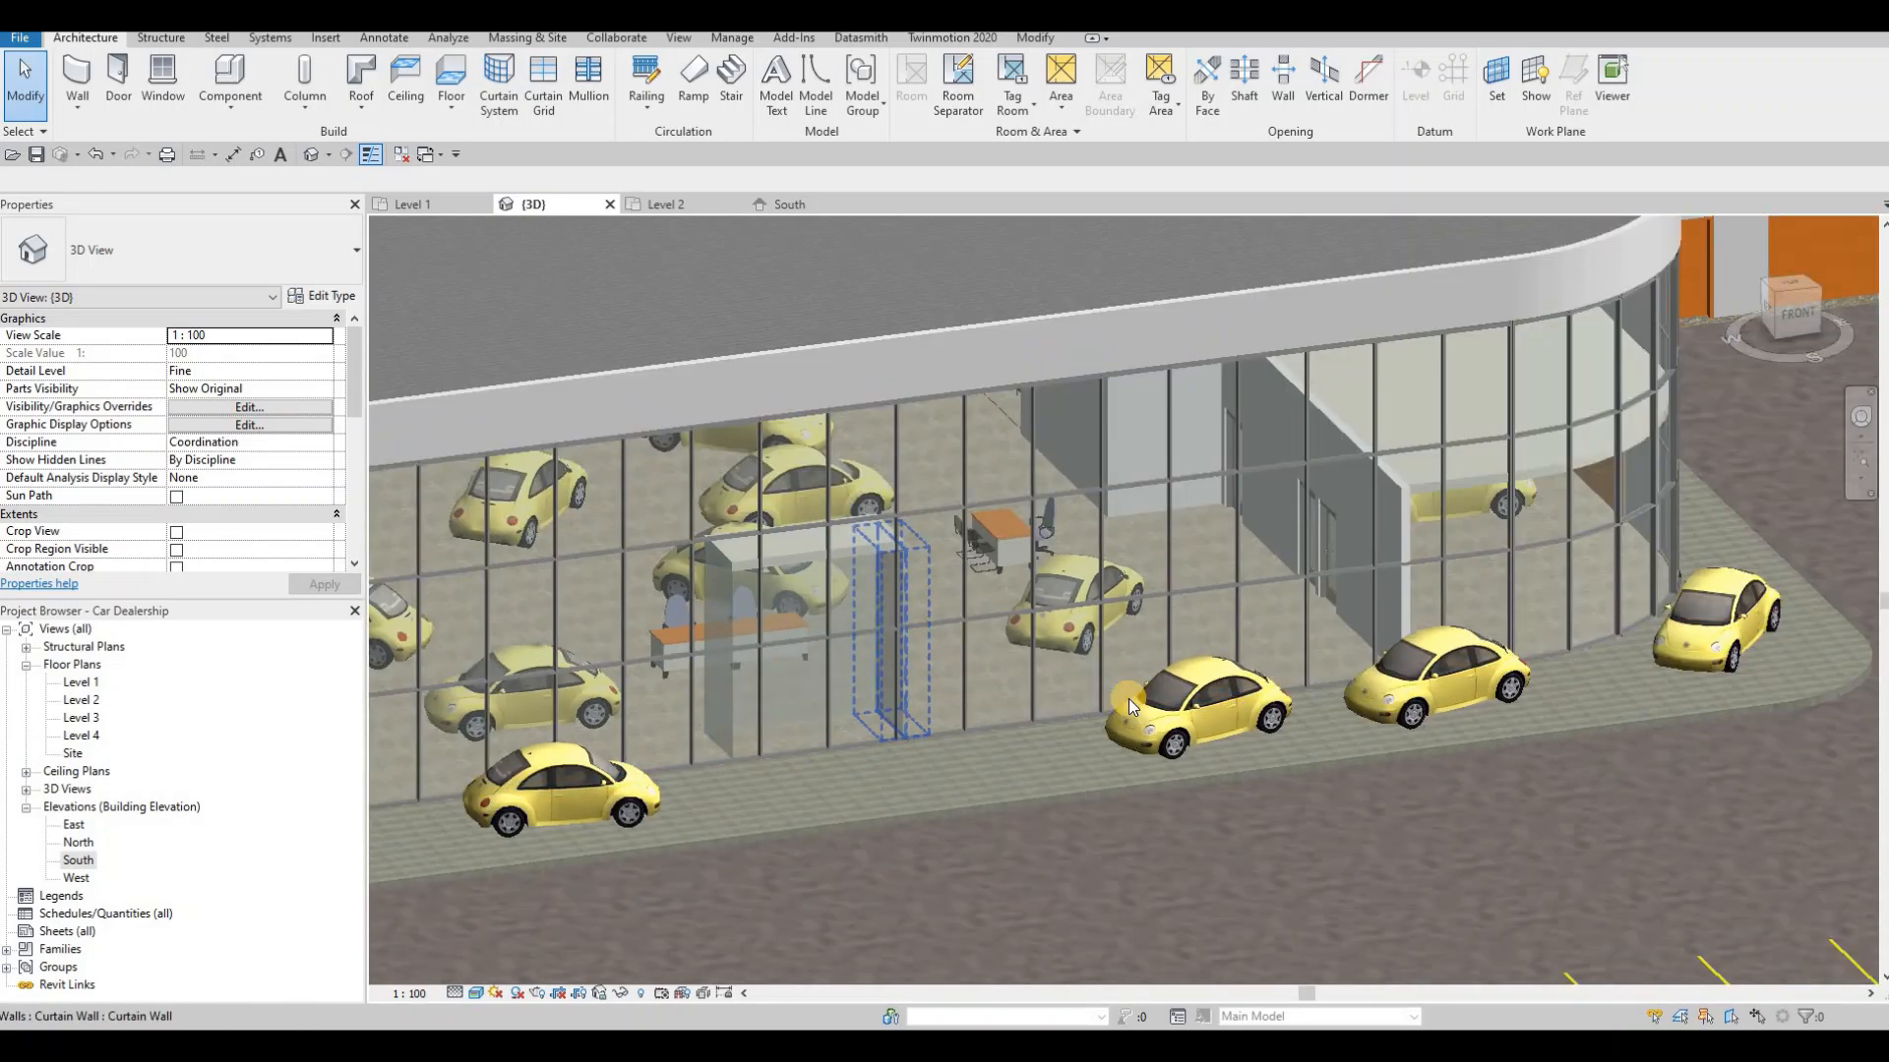
- Delete the two bottom mullion segments beneath the glass doors inside the entrance portal
{"action": "scroll", "coordinate": [1129, 700], "scroll_direction": "down", "scroll_amount": 1}
{"action": "middle_click_drag", "start_coordinate": [1216, 650], "coordinate": [761, 743]}
{"action": "middle_click_drag", "start_coordinate": [1406, 592], "coordinate": [787, 653]}
{"action": "scroll", "coordinate": [1427, 570], "scroll_direction": "up", "scroll_amount": 5}
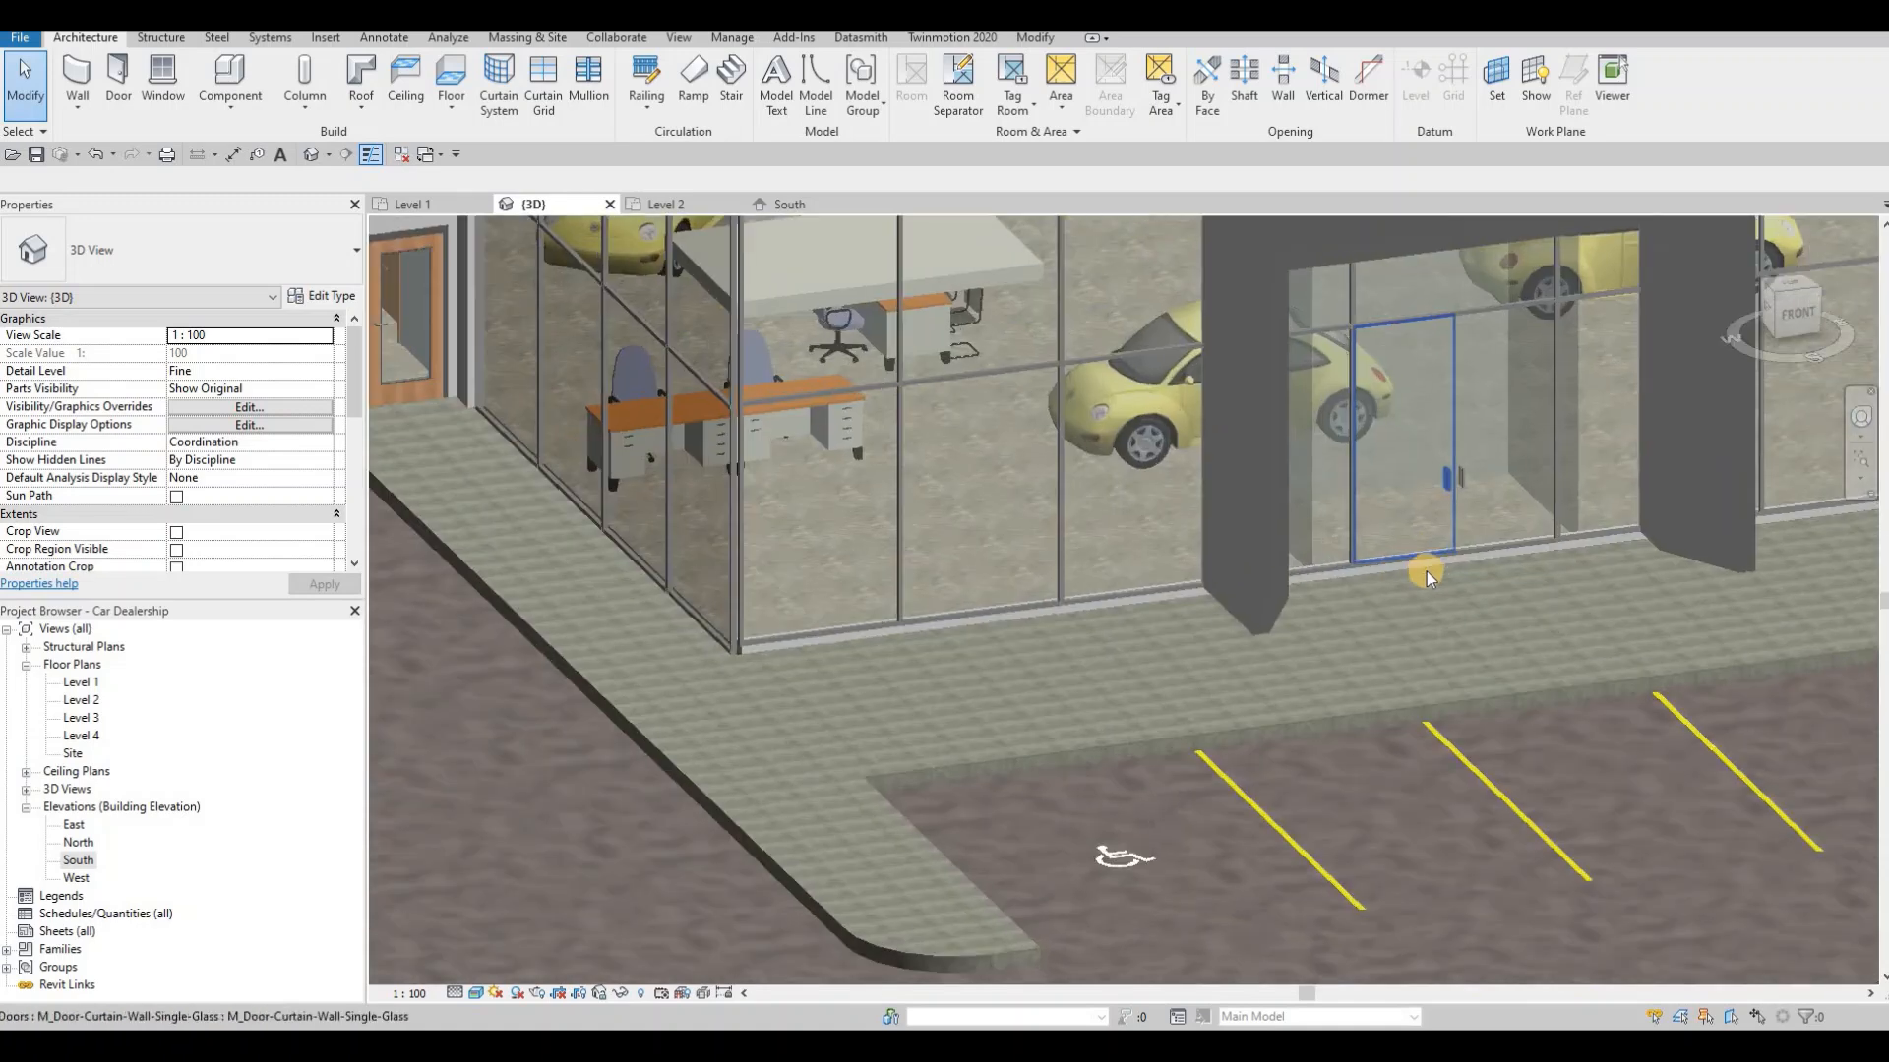
{"action": "left_click", "coordinate": [1420, 571]}
{"action": "key", "text": "Delete"}
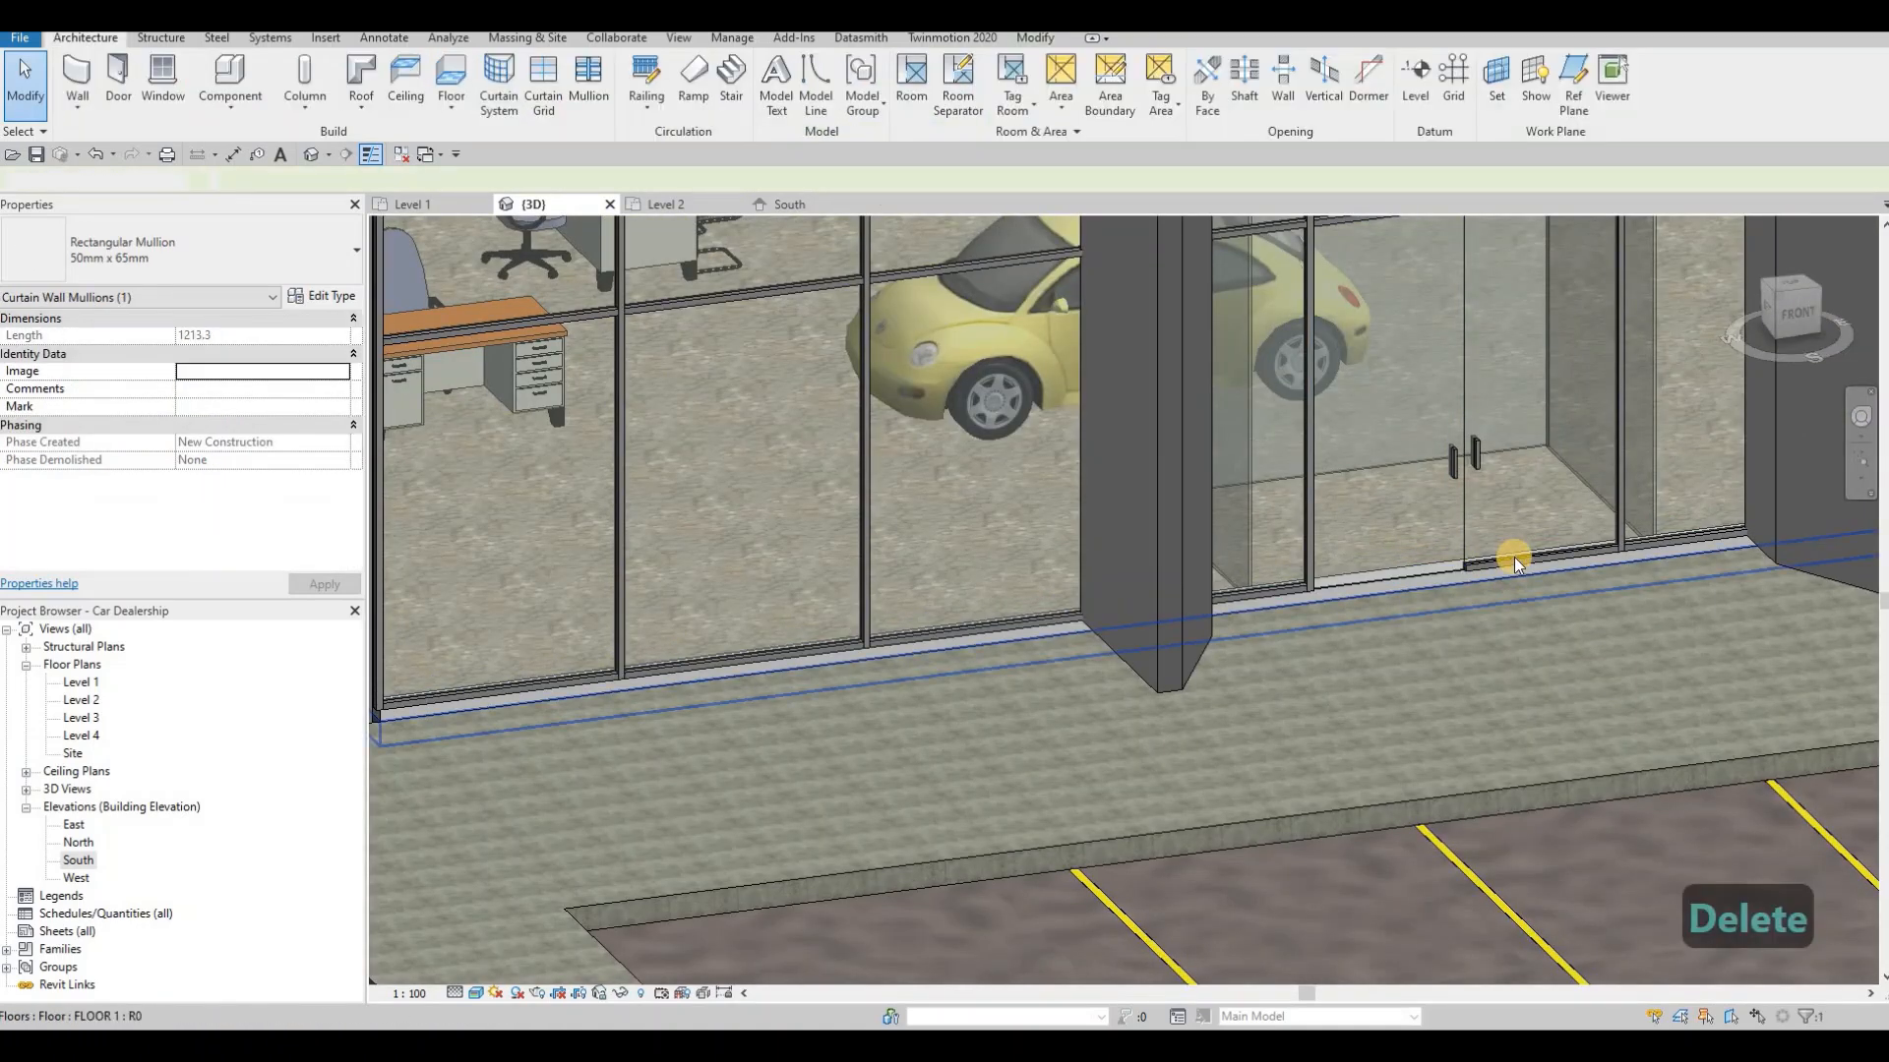
{"action": "left_click", "coordinate": [1514, 556]}
{"action": "key", "text": "Delete"}
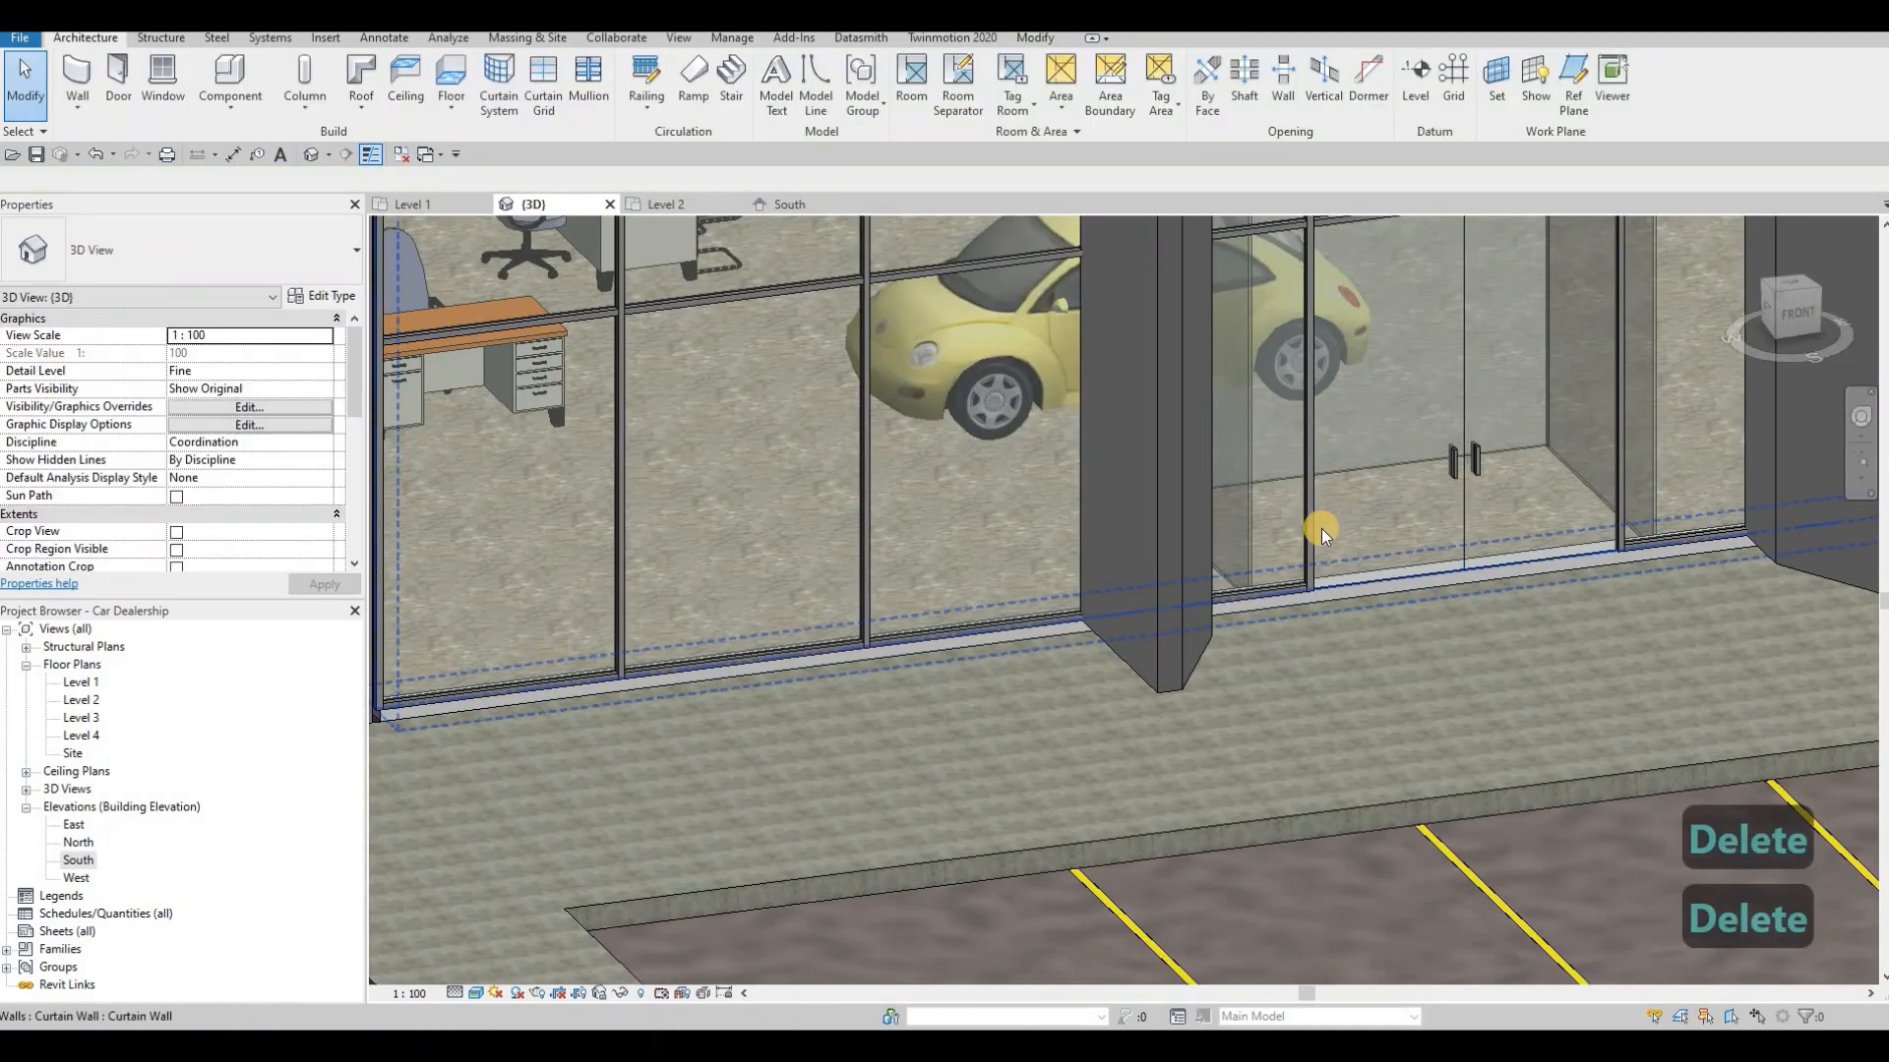
- Unpin and delete the lower vertical mullion centred in front of the glass vestibule on the curved showroom facade
{"action": "scroll", "coordinate": [1421, 530], "scroll_direction": "down", "scroll_amount": 4}
{"action": "middle_click_drag", "start_coordinate": [1189, 498], "coordinate": [1471, 439]}
{"action": "middle_click_drag", "start_coordinate": [447, 607], "coordinate": [1125, 488]}
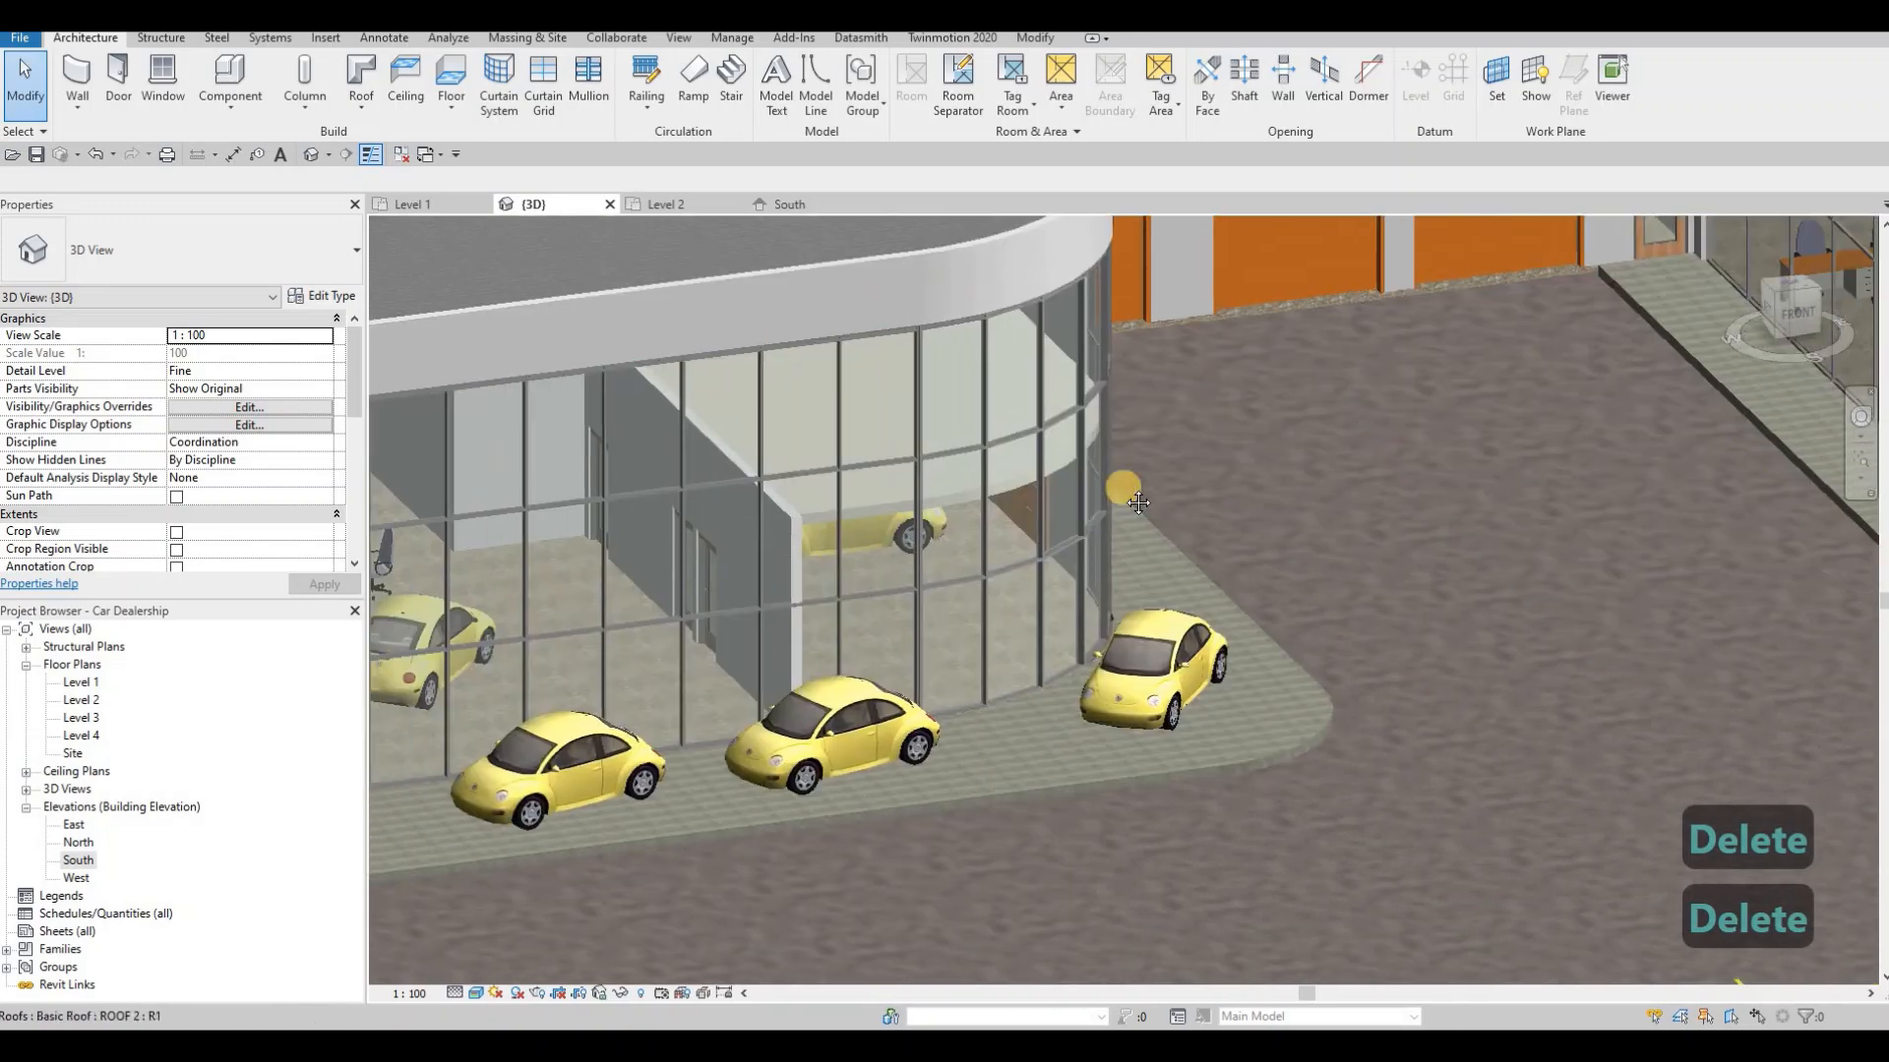
{"action": "middle_click_drag", "start_coordinate": [515, 693], "coordinate": [1090, 611]}
{"action": "scroll", "coordinate": [1048, 609], "scroll_direction": "down", "scroll_amount": 3}
{"action": "scroll", "coordinate": [1048, 610], "scroll_direction": "up", "scroll_amount": 5}
{"action": "left_click", "coordinate": [1048, 610]}
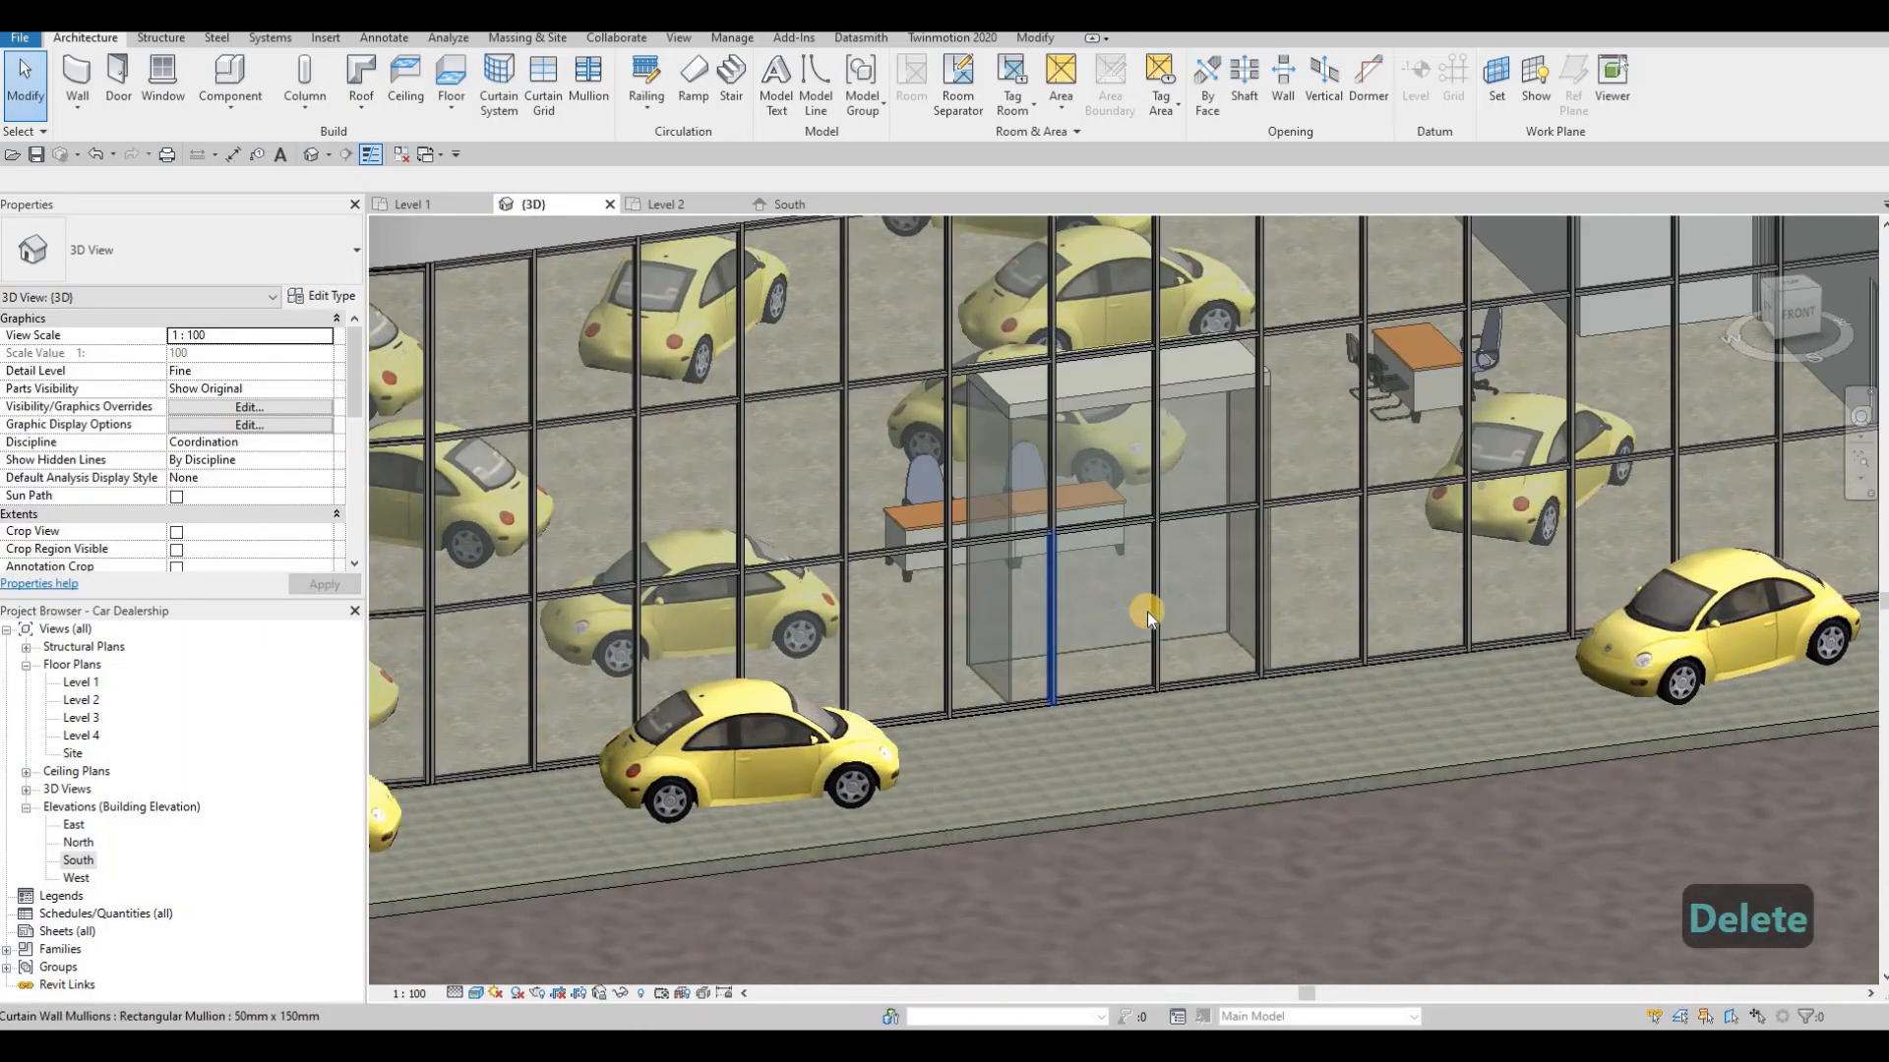
{"action": "key", "text": "Escape"}
{"action": "left_click", "coordinate": [1143, 604]}
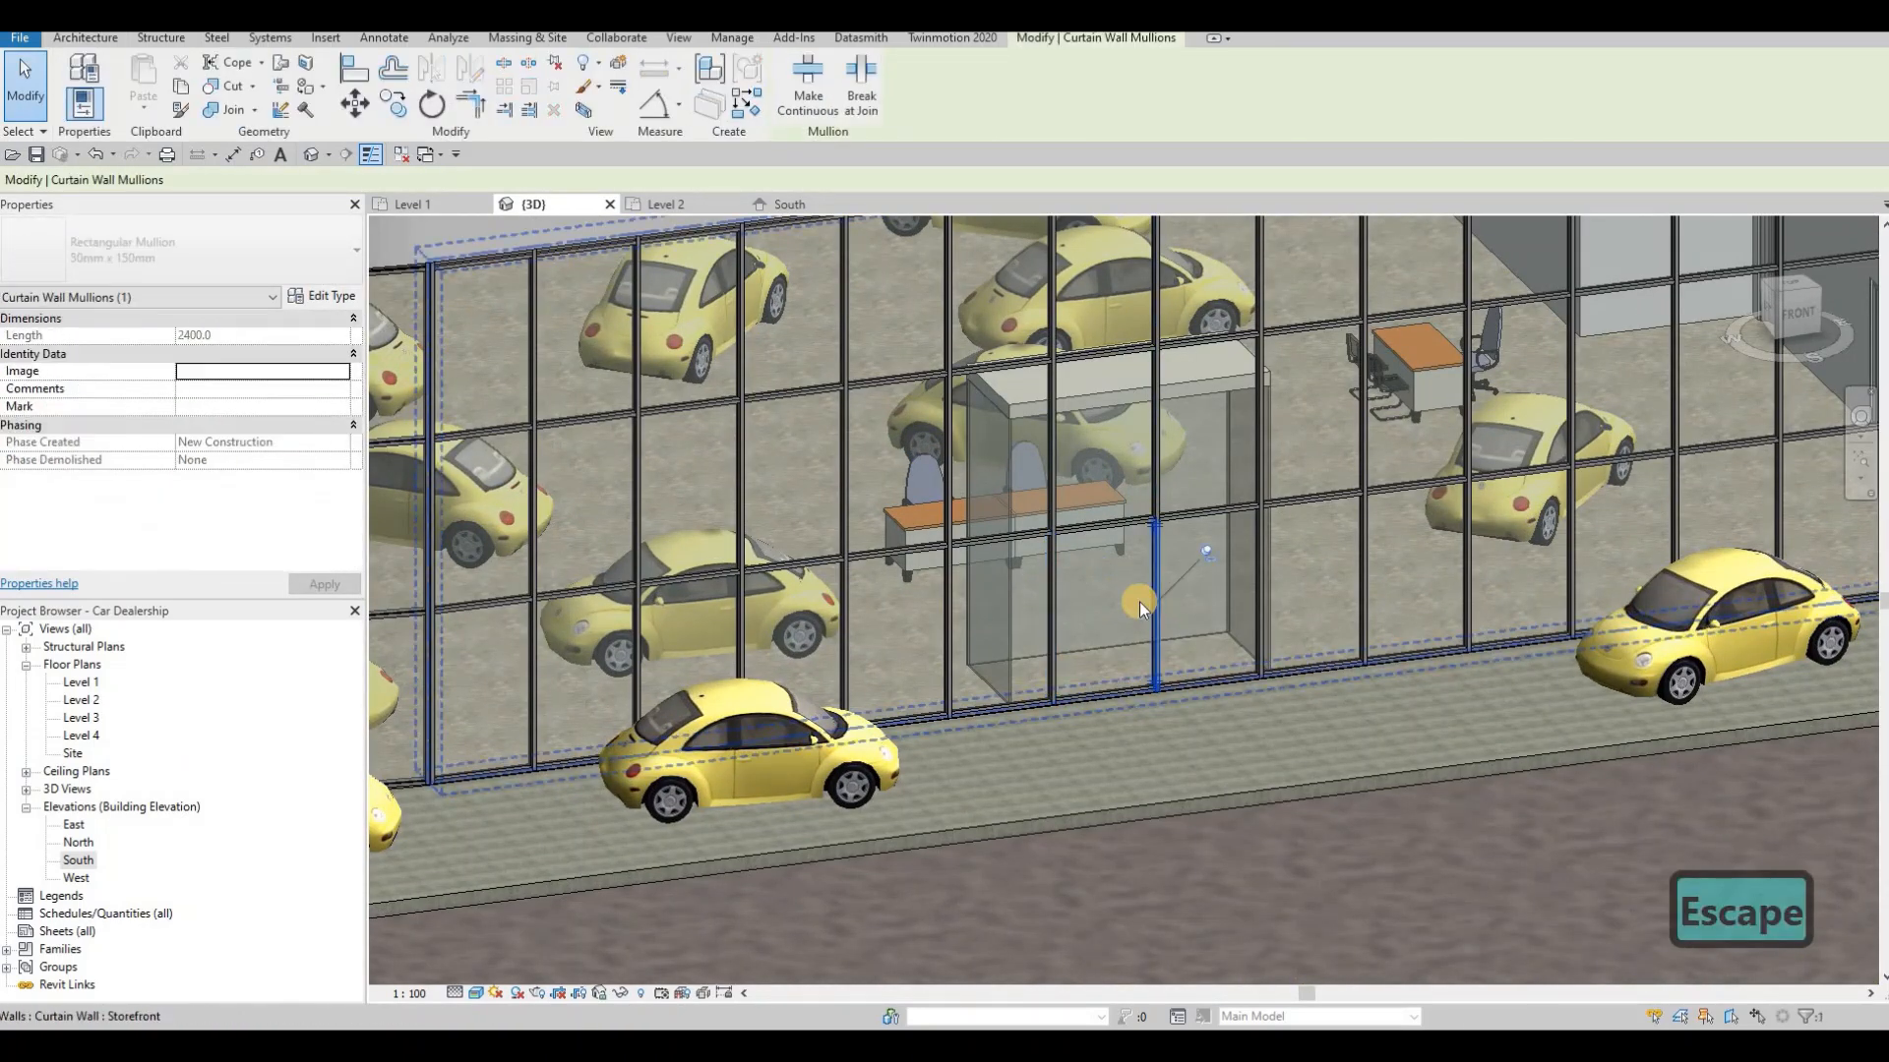
{"action": "key", "text": "Delete"}
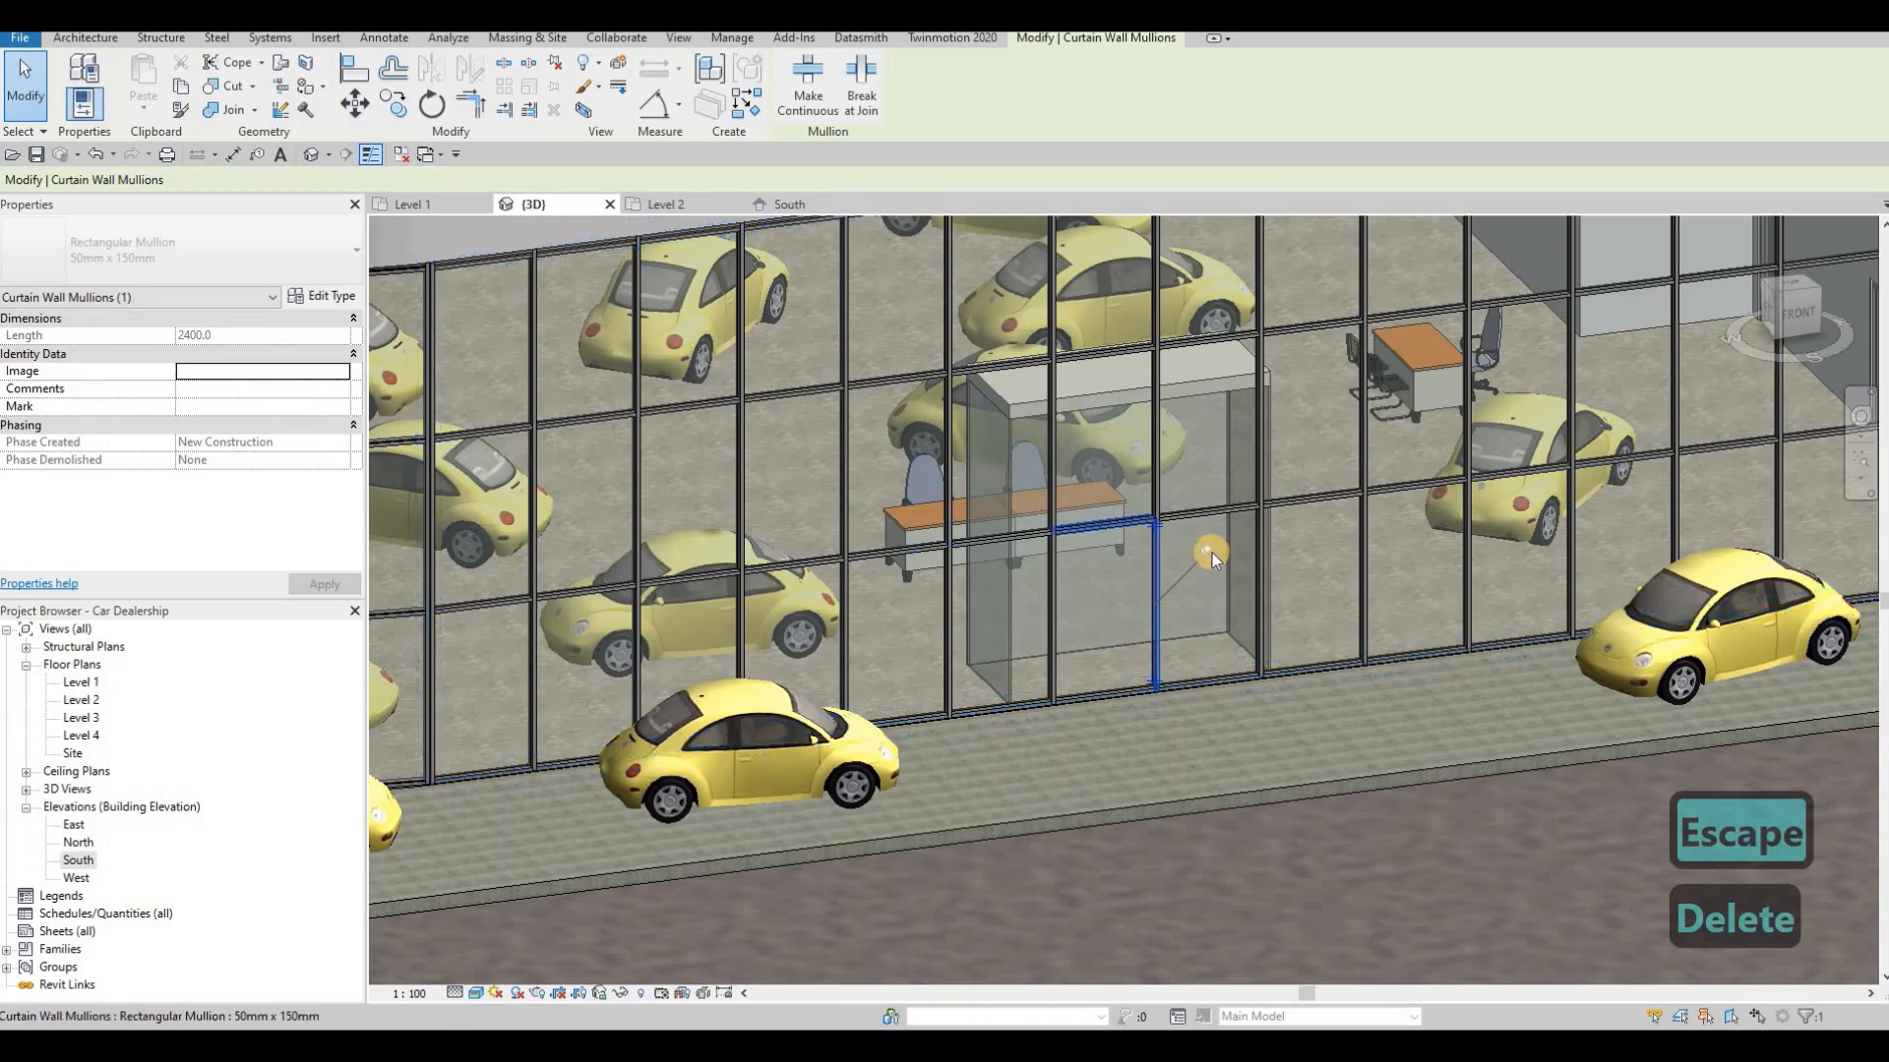
{"action": "left_click", "coordinate": [1208, 553]}
{"action": "key", "text": "Delete"}
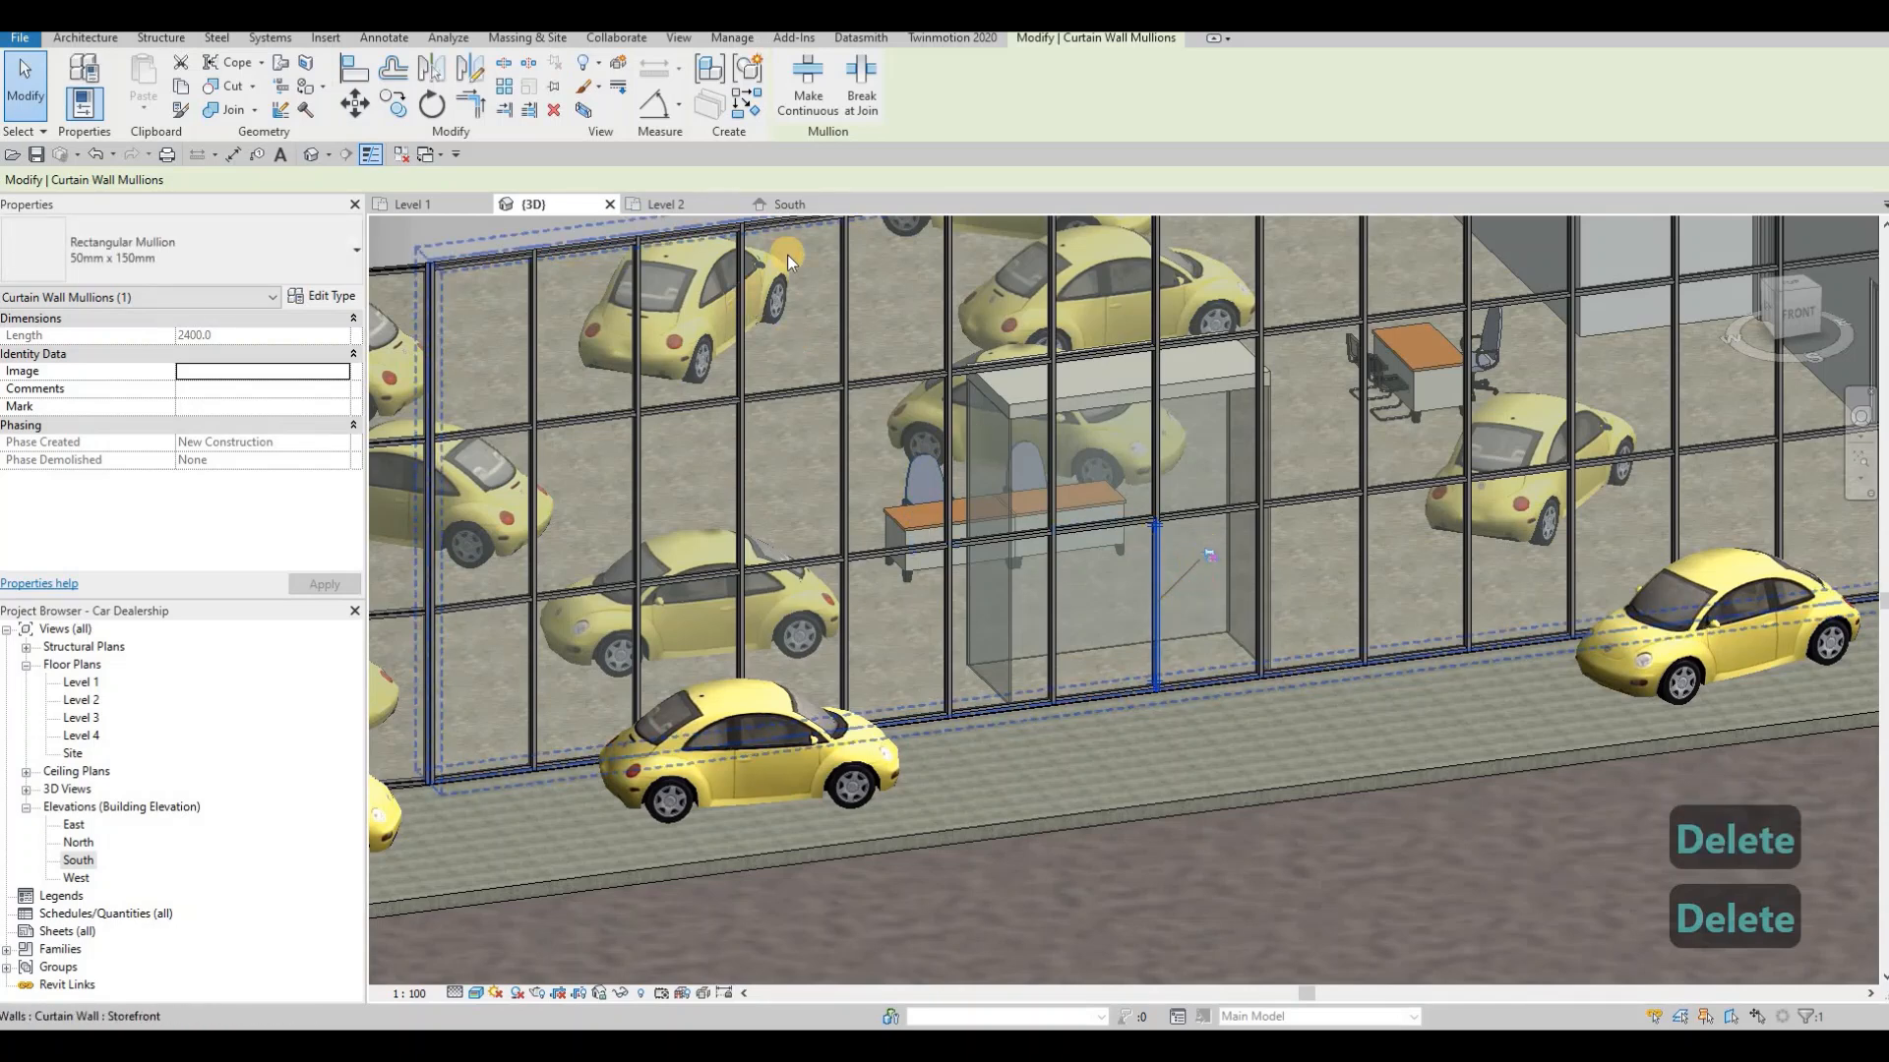
- In the South elevation, change the glazed panel left of the removed mullion to M_Door-Curtain-Wall-Single-Glass
{"action": "left_click", "coordinate": [788, 204]}
{"action": "scroll", "coordinate": [800, 548], "scroll_direction": "down", "scroll_amount": 5}
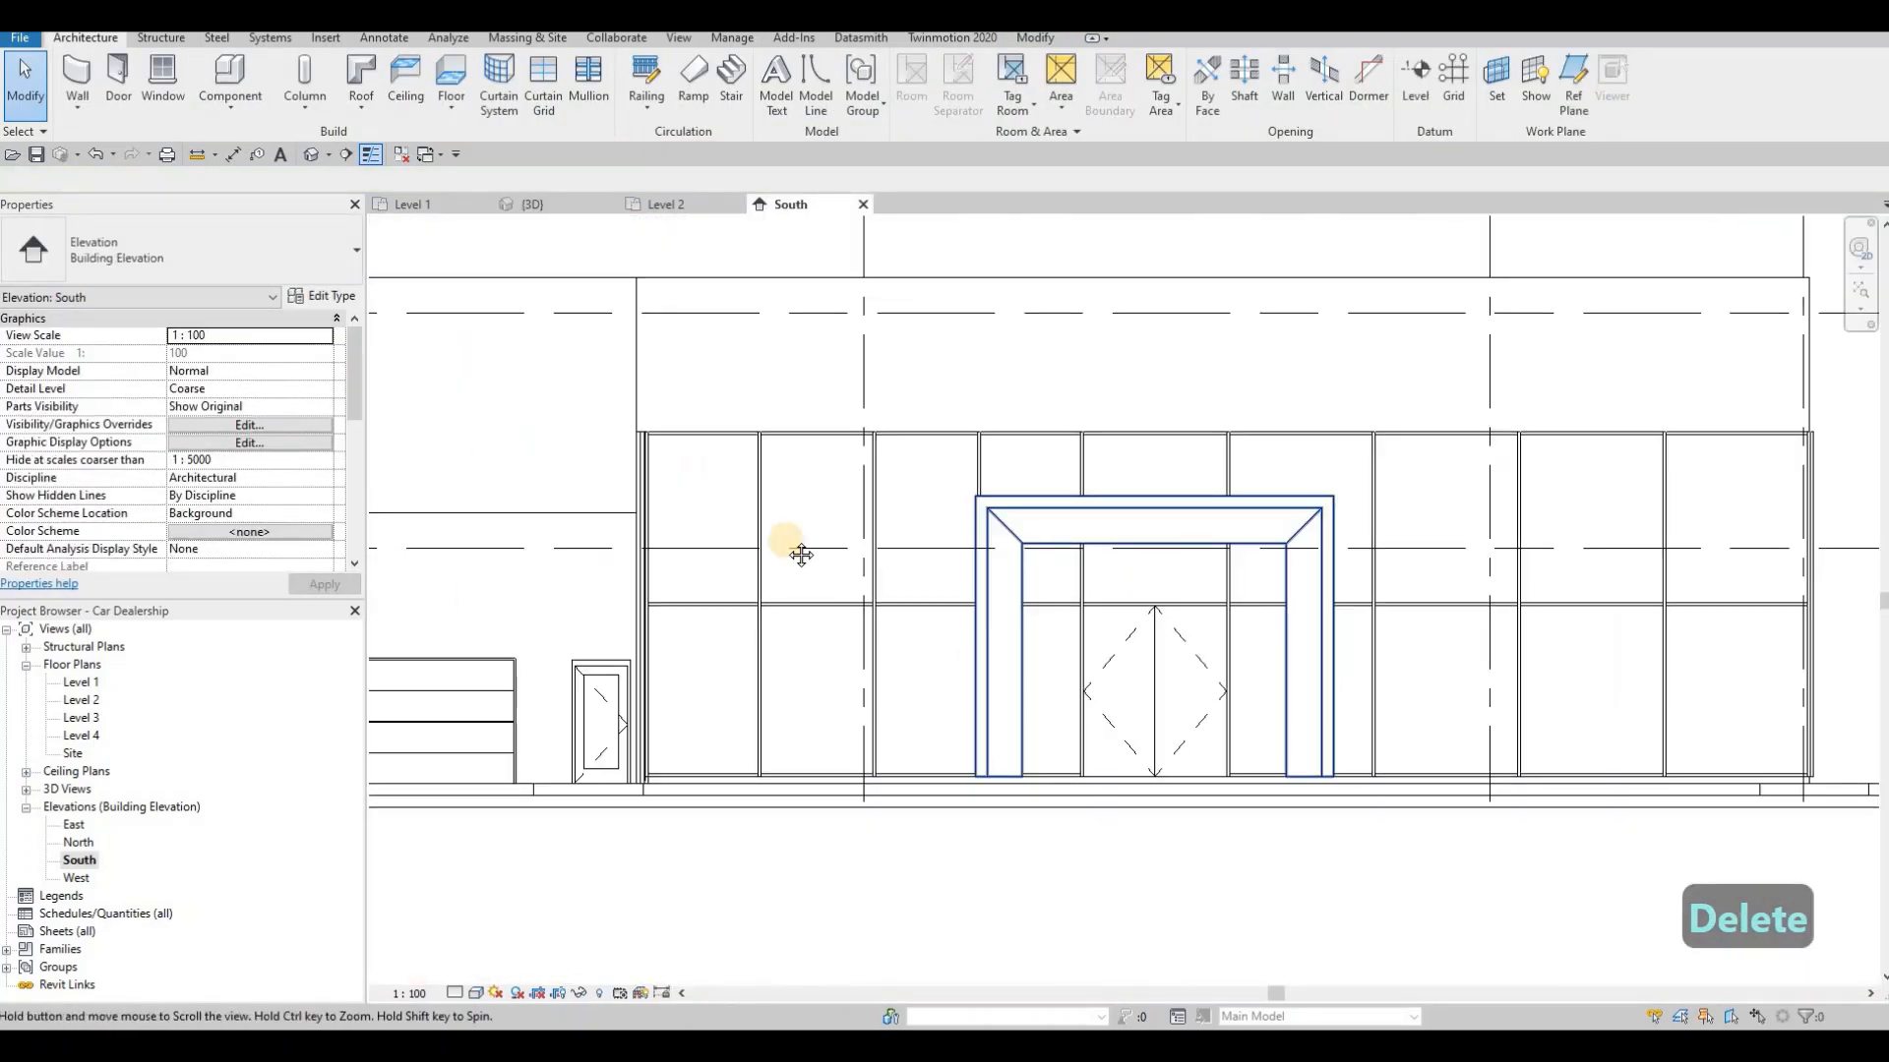
{"action": "scroll", "coordinate": [747, 664], "scroll_direction": "up", "scroll_amount": 3}
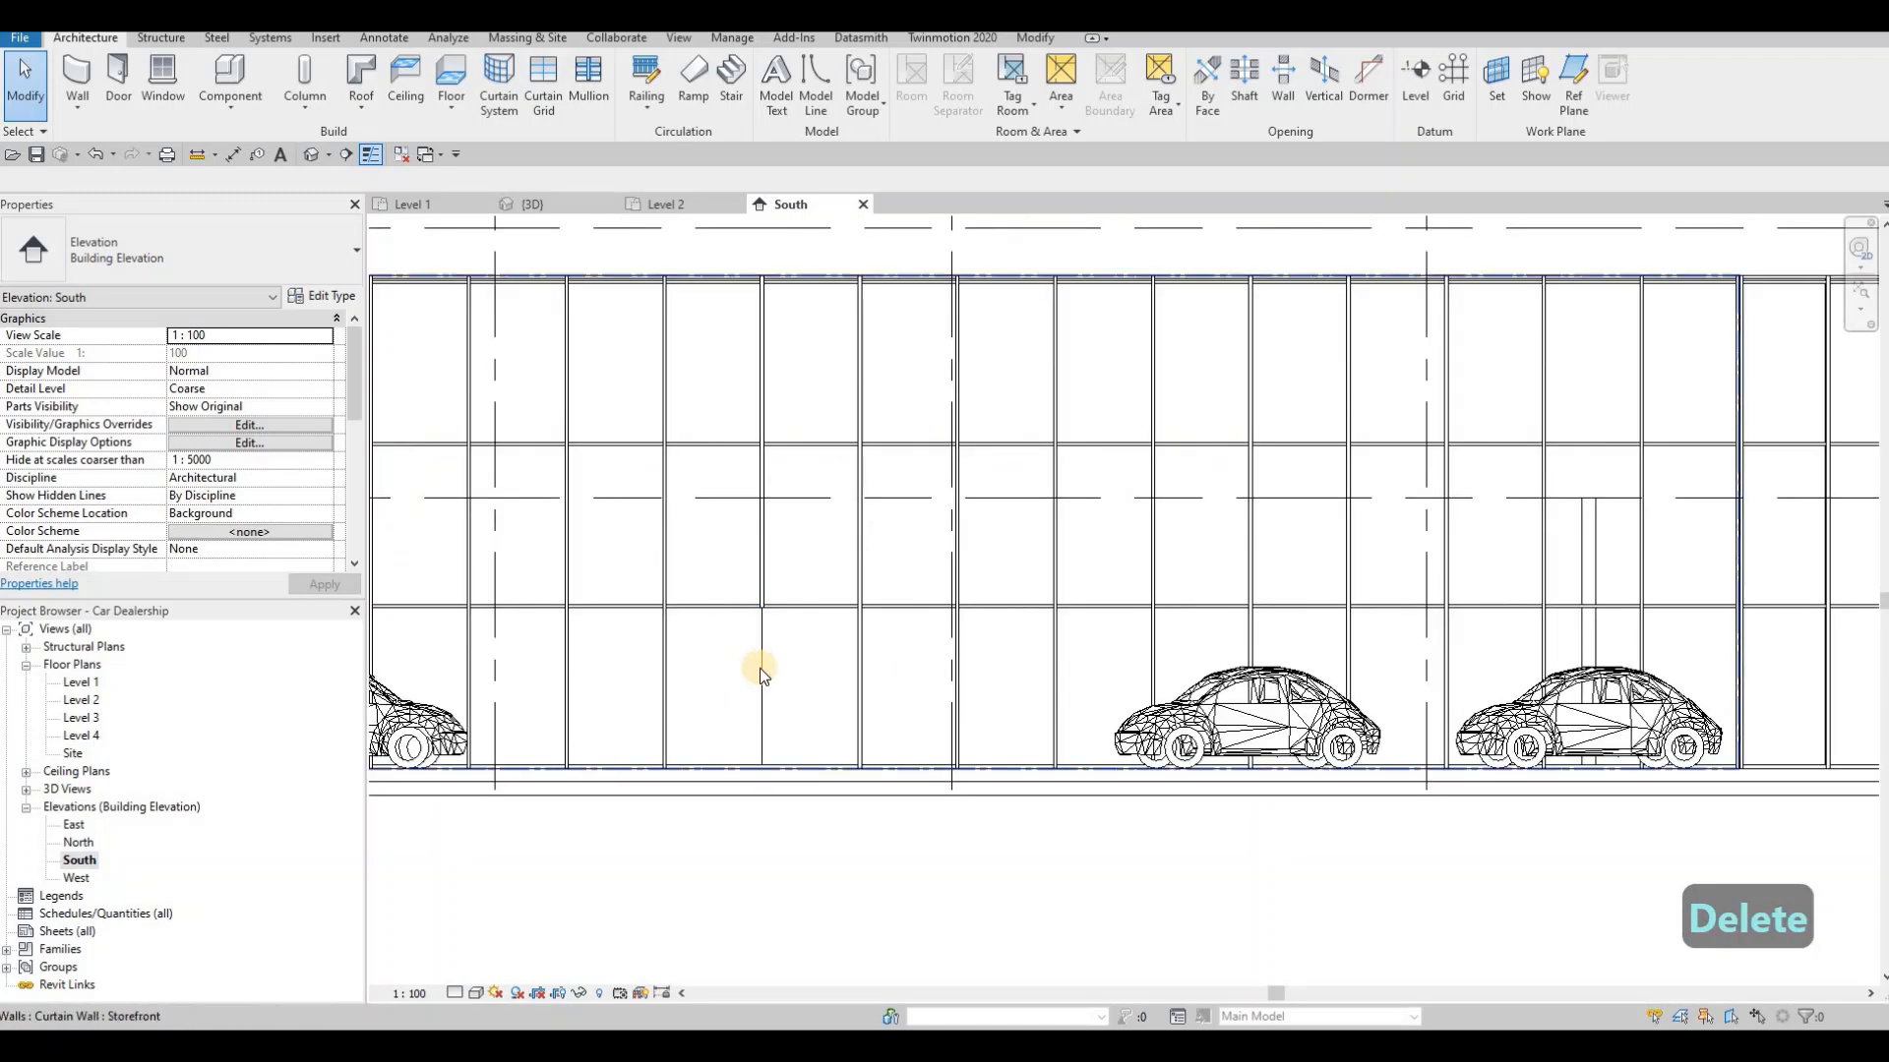
{"action": "key", "text": "Tab"}
{"action": "key", "text": "Tab"}
{"action": "key", "text": "Tab"}
{"action": "key", "text": "Tab"}
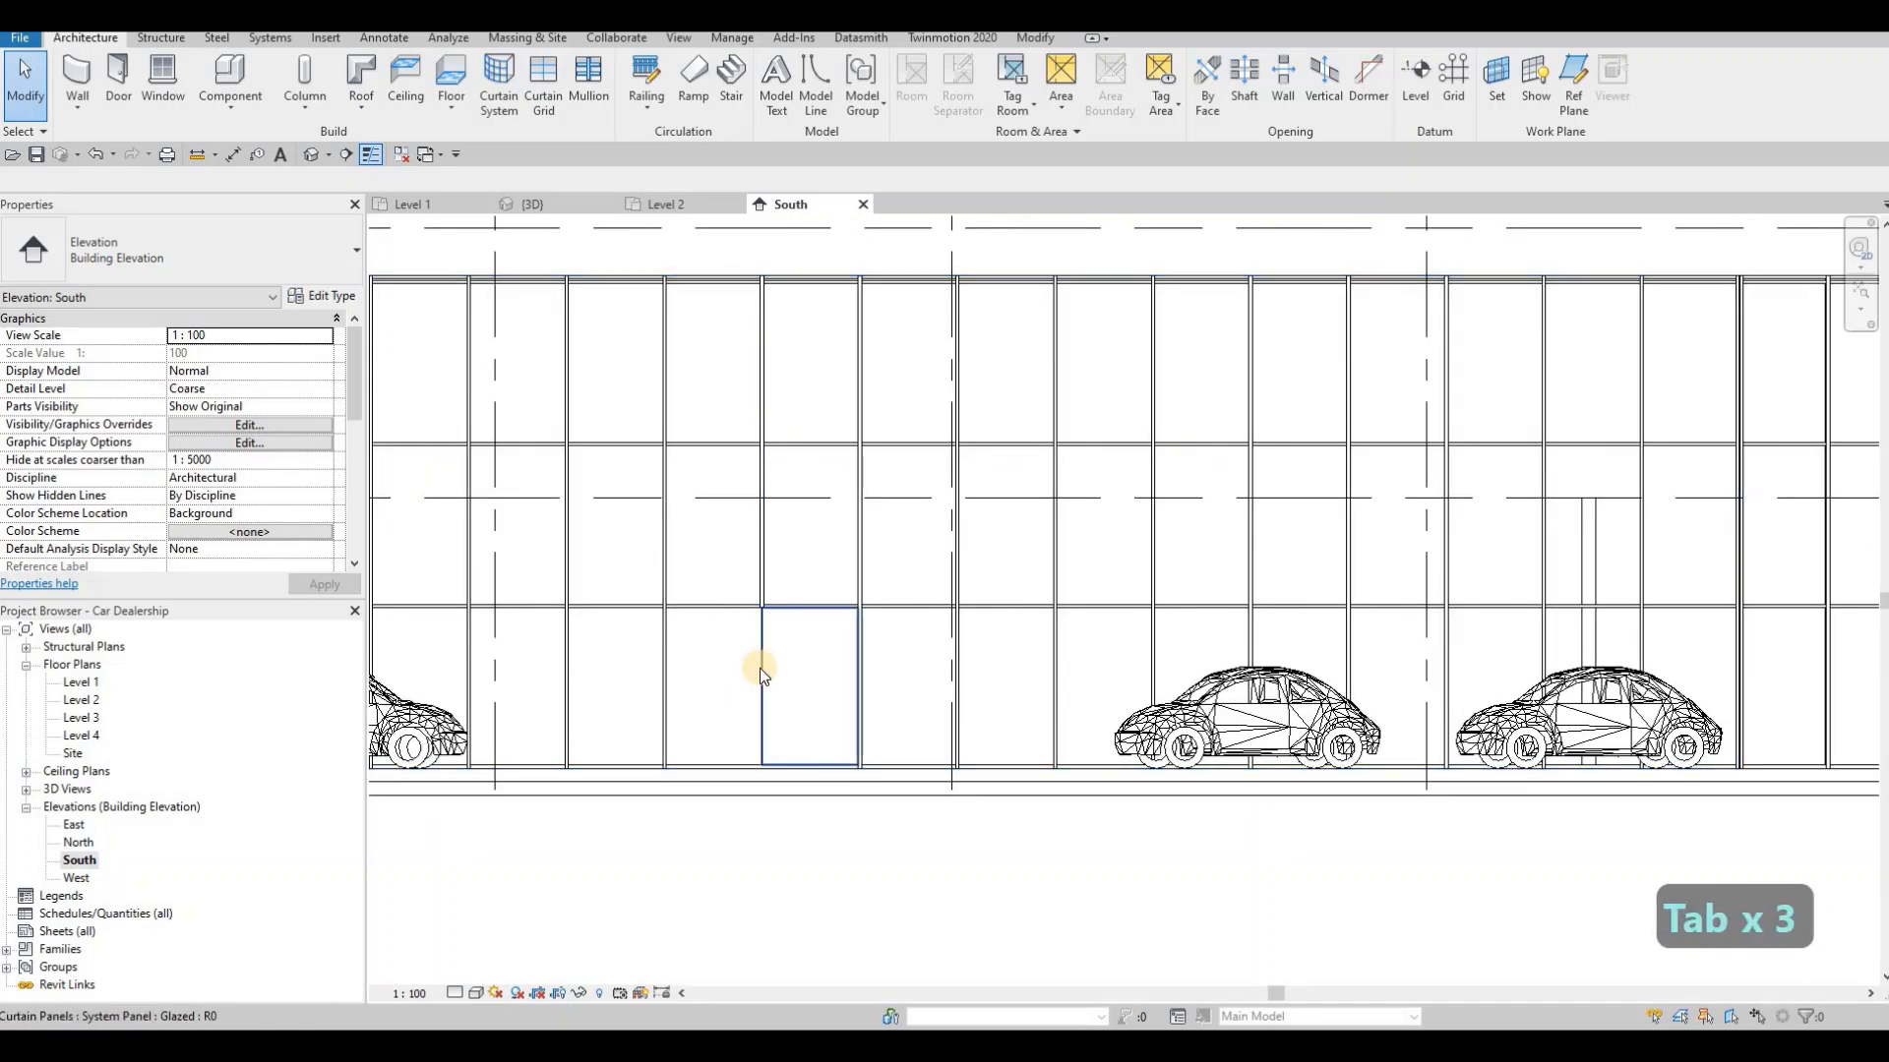
{"action": "left_click", "coordinate": [759, 669]}
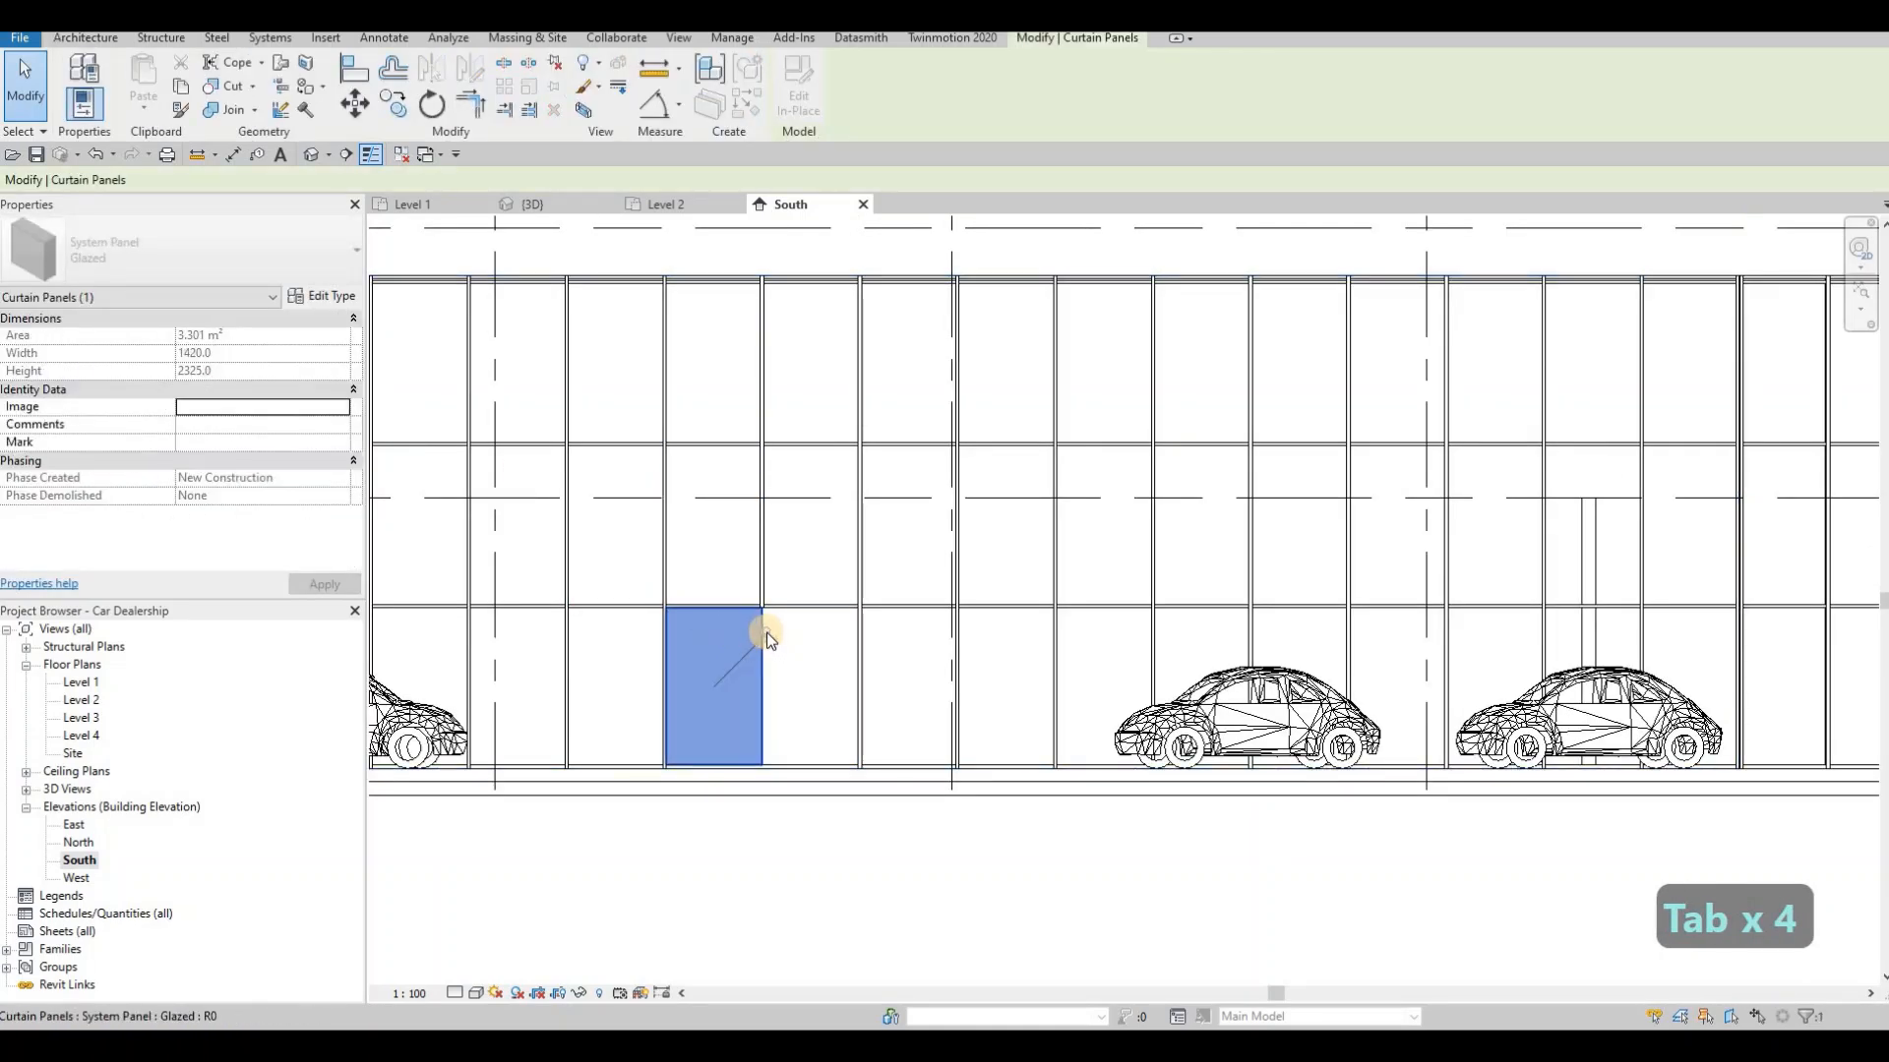
{"action": "left_click", "coordinate": [182, 250]}
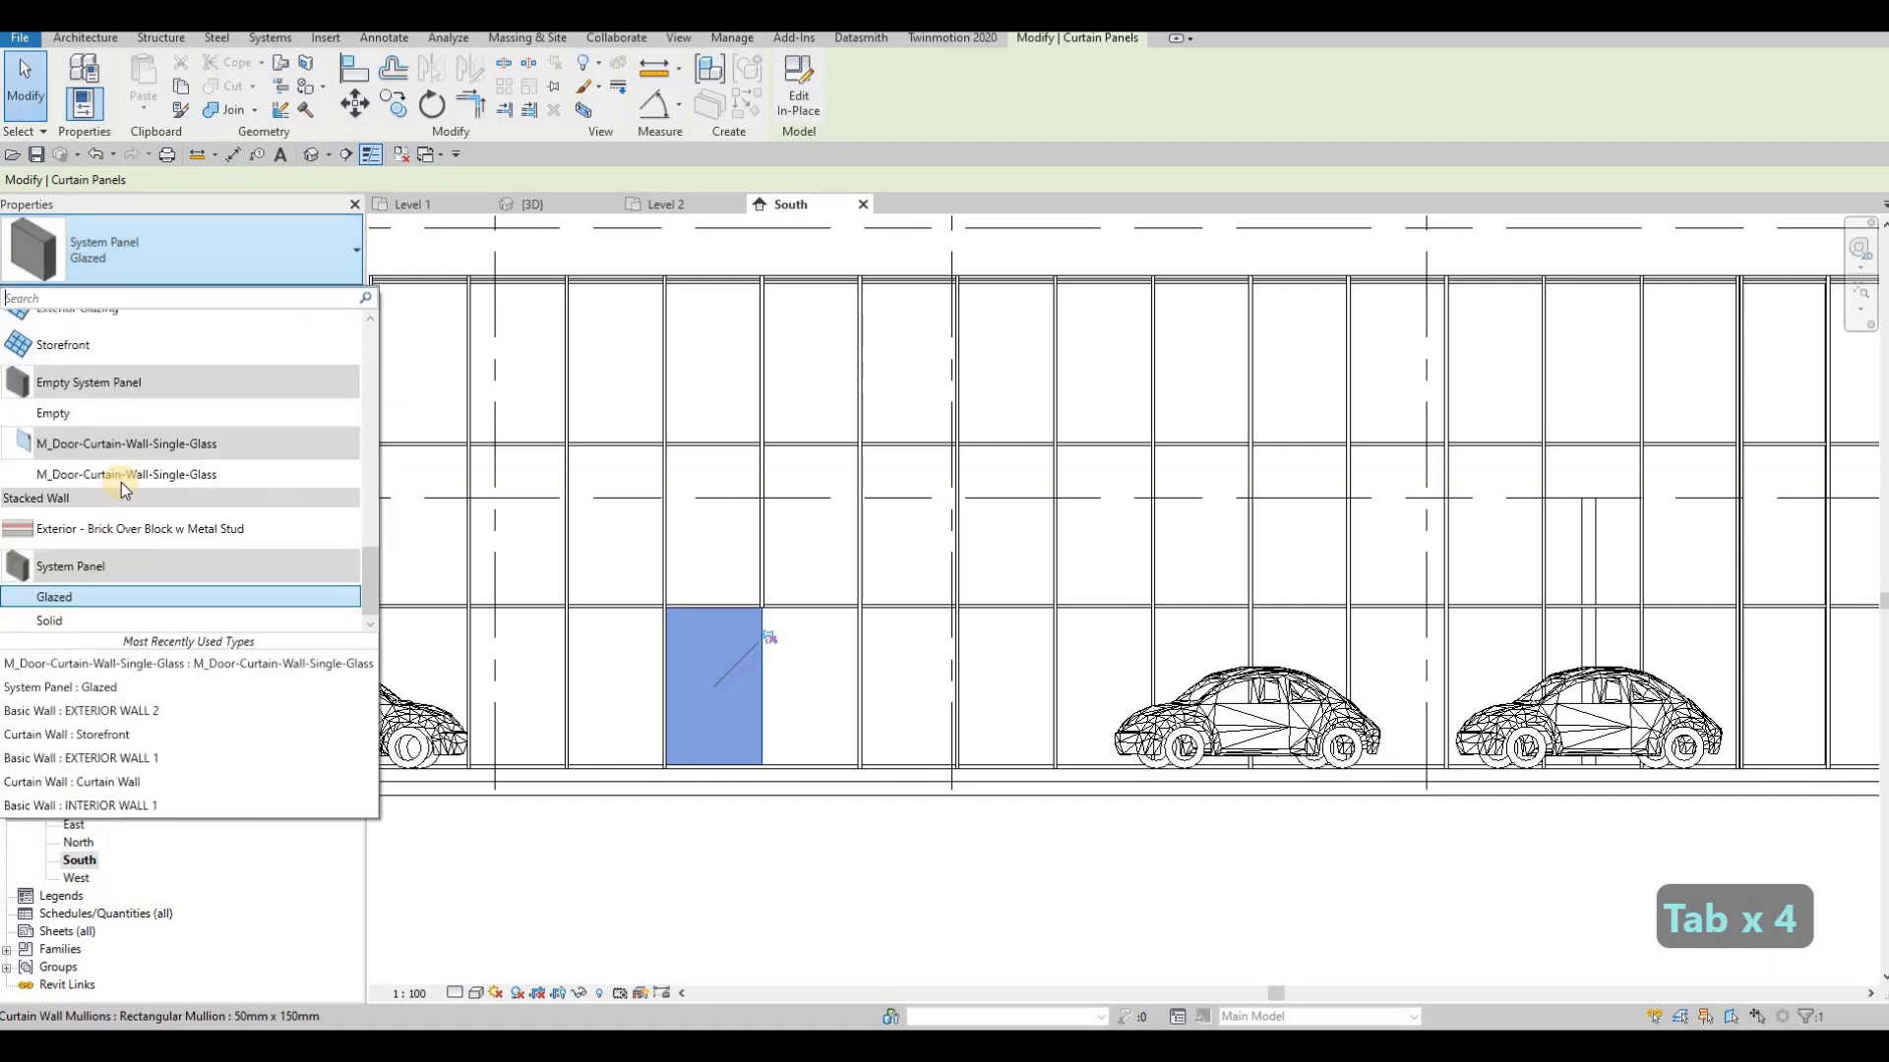
{"action": "left_click", "coordinate": [147, 472]}
{"action": "key", "text": "Escape"}
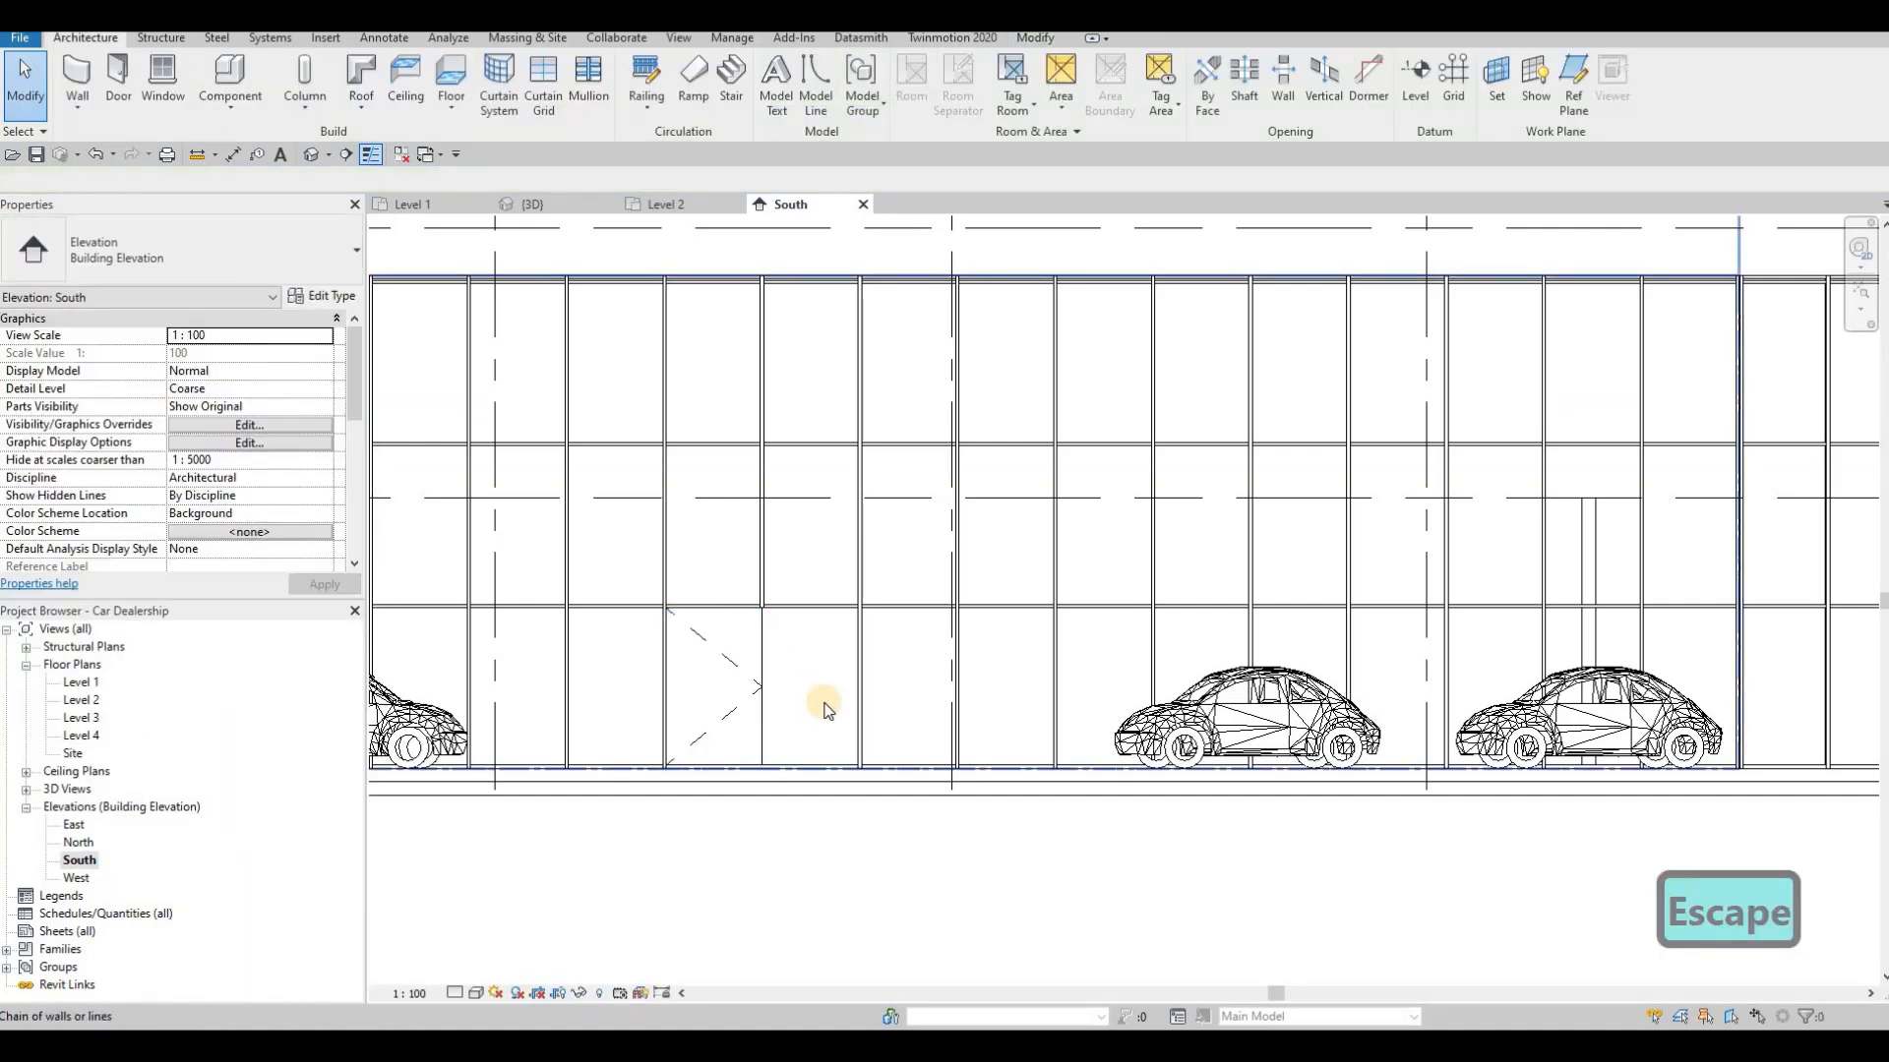
- Change the adjacent glazed panel right of the new door to M_Door-Curtain-Wall-Single-Glass, completing the double door
{"action": "key", "text": "Tab"}
{"action": "left_click", "coordinate": [824, 708]}
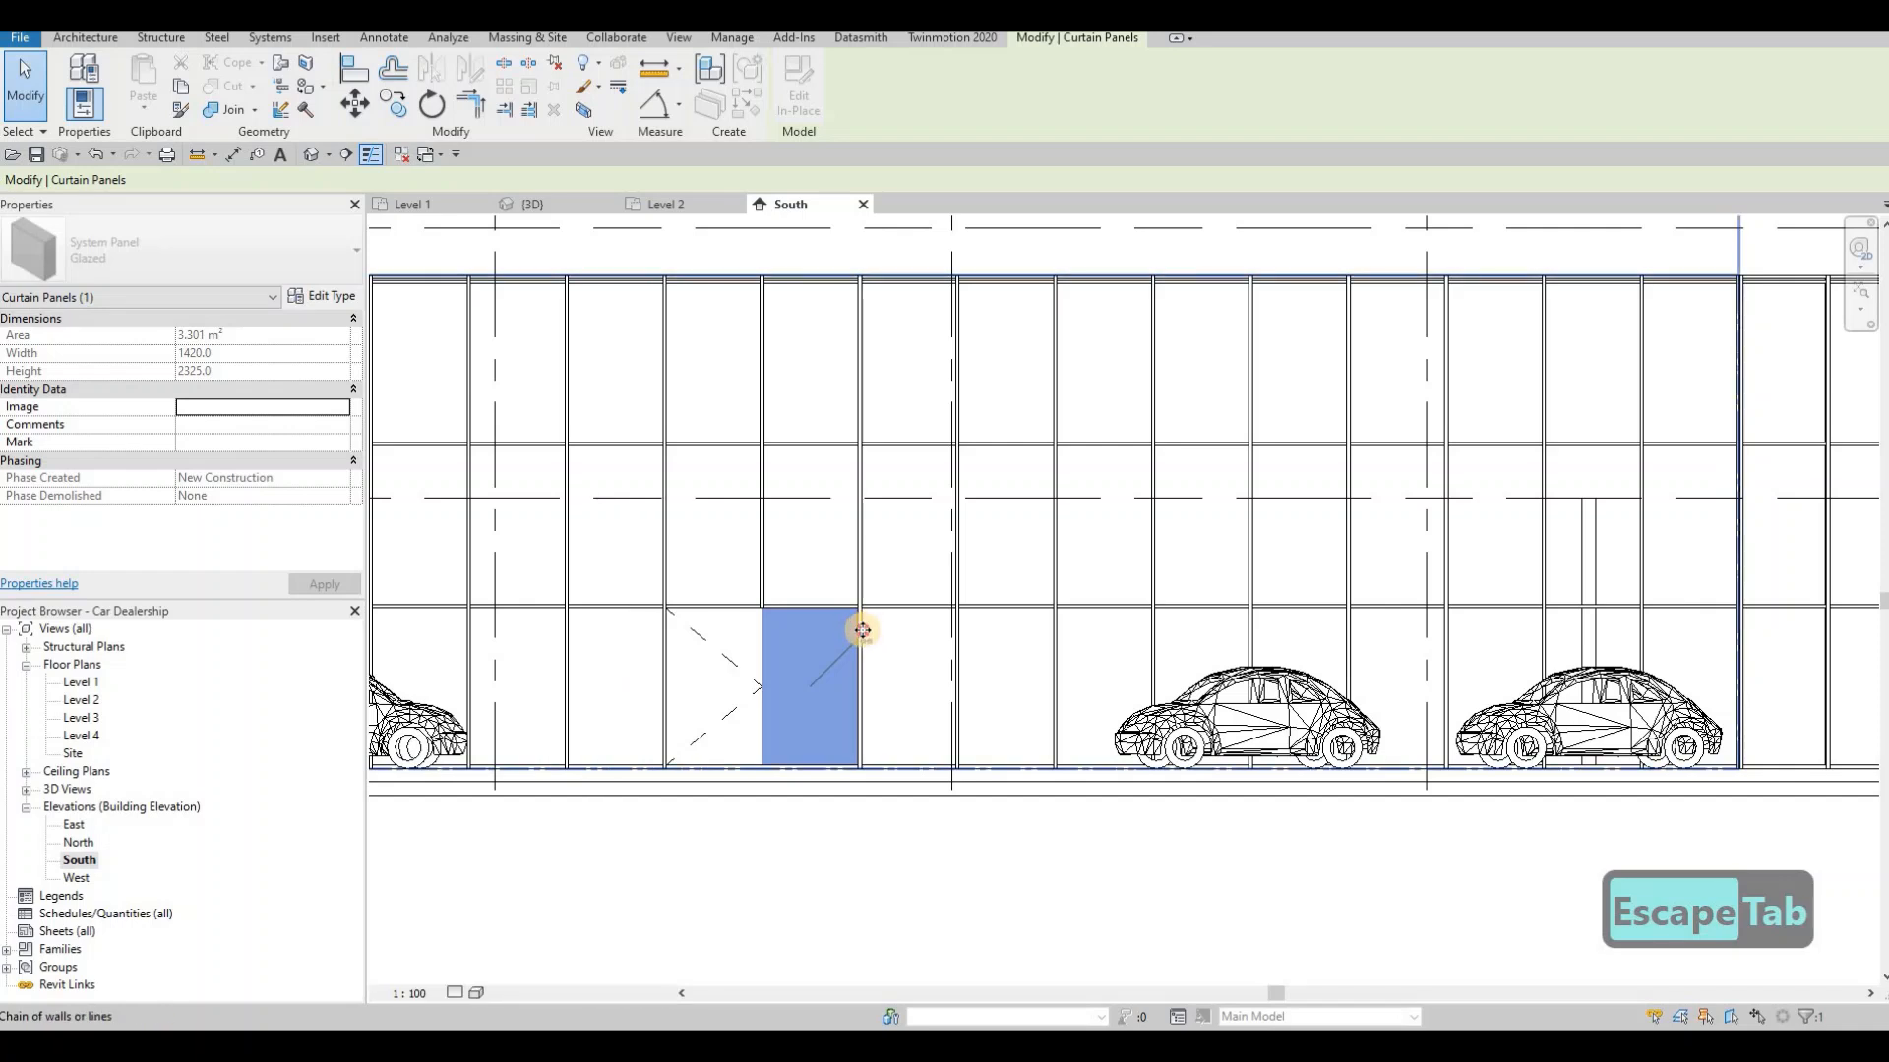
{"action": "left_click", "coordinate": [191, 259]}
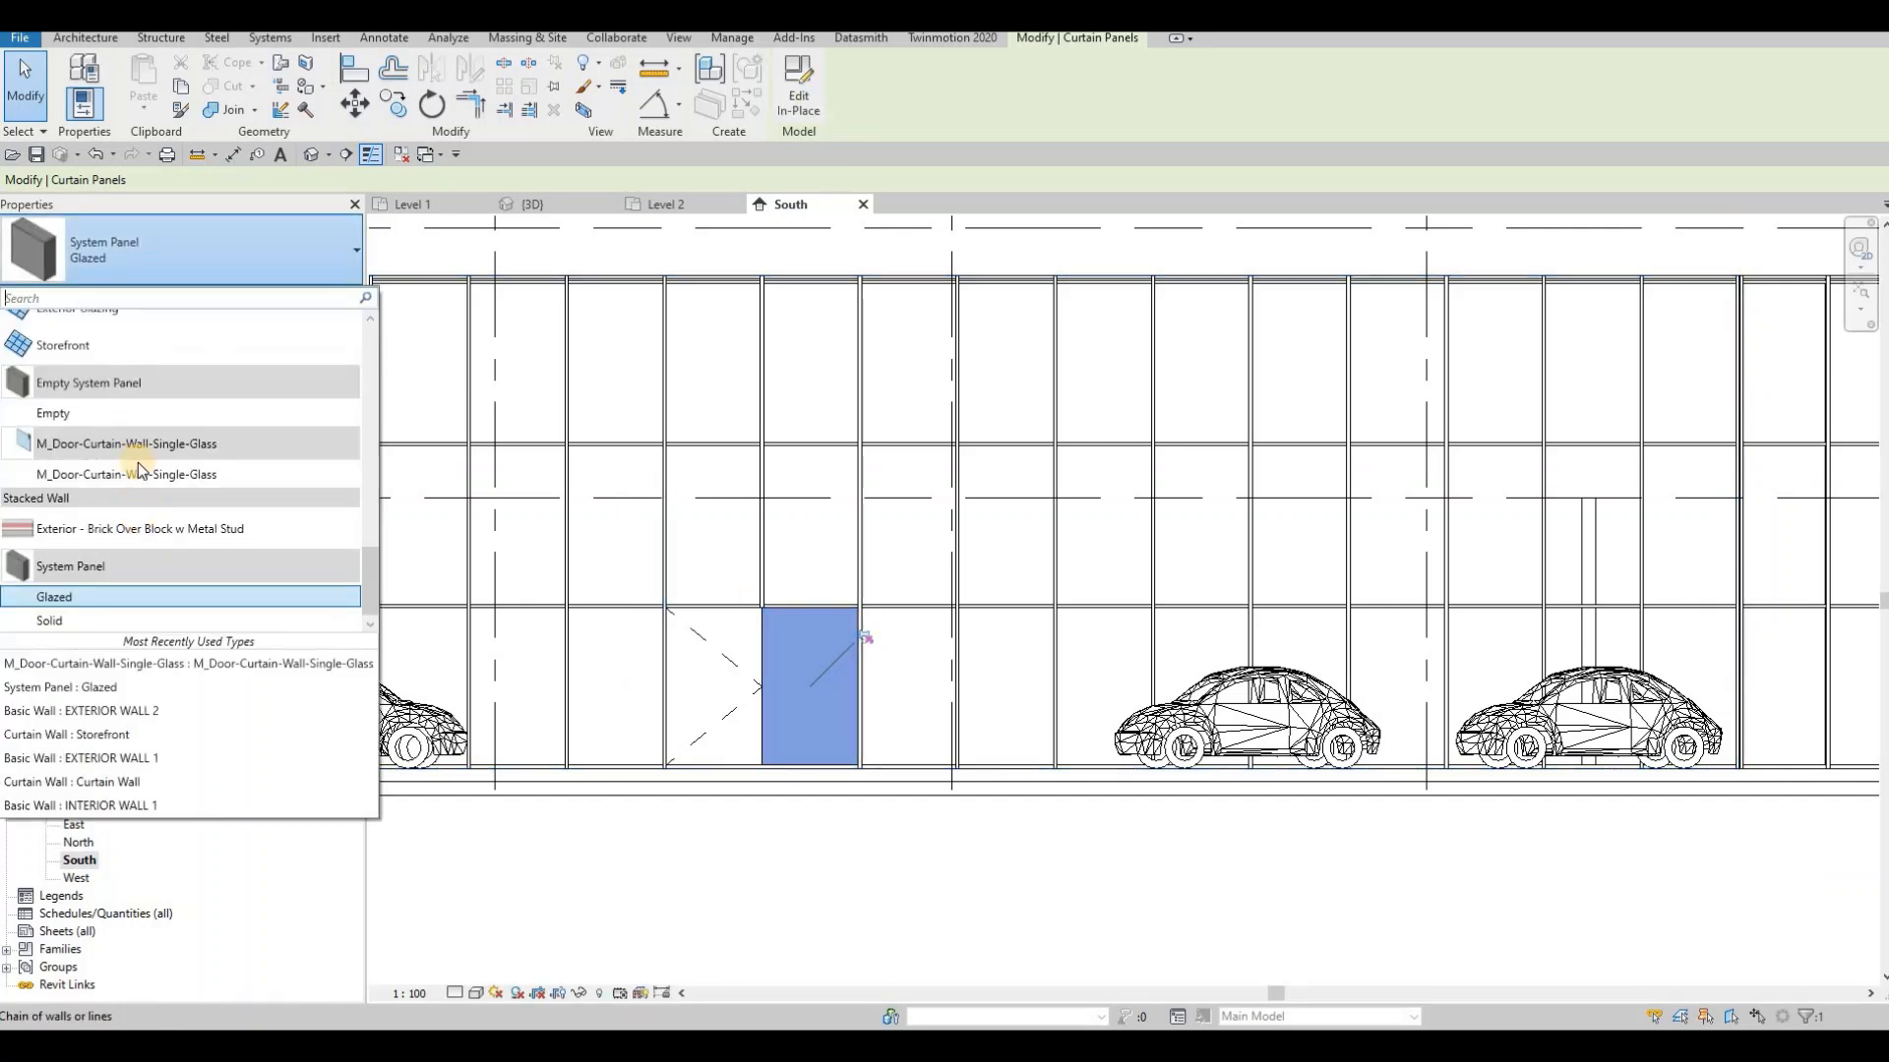
{"action": "left_click", "coordinate": [136, 474]}
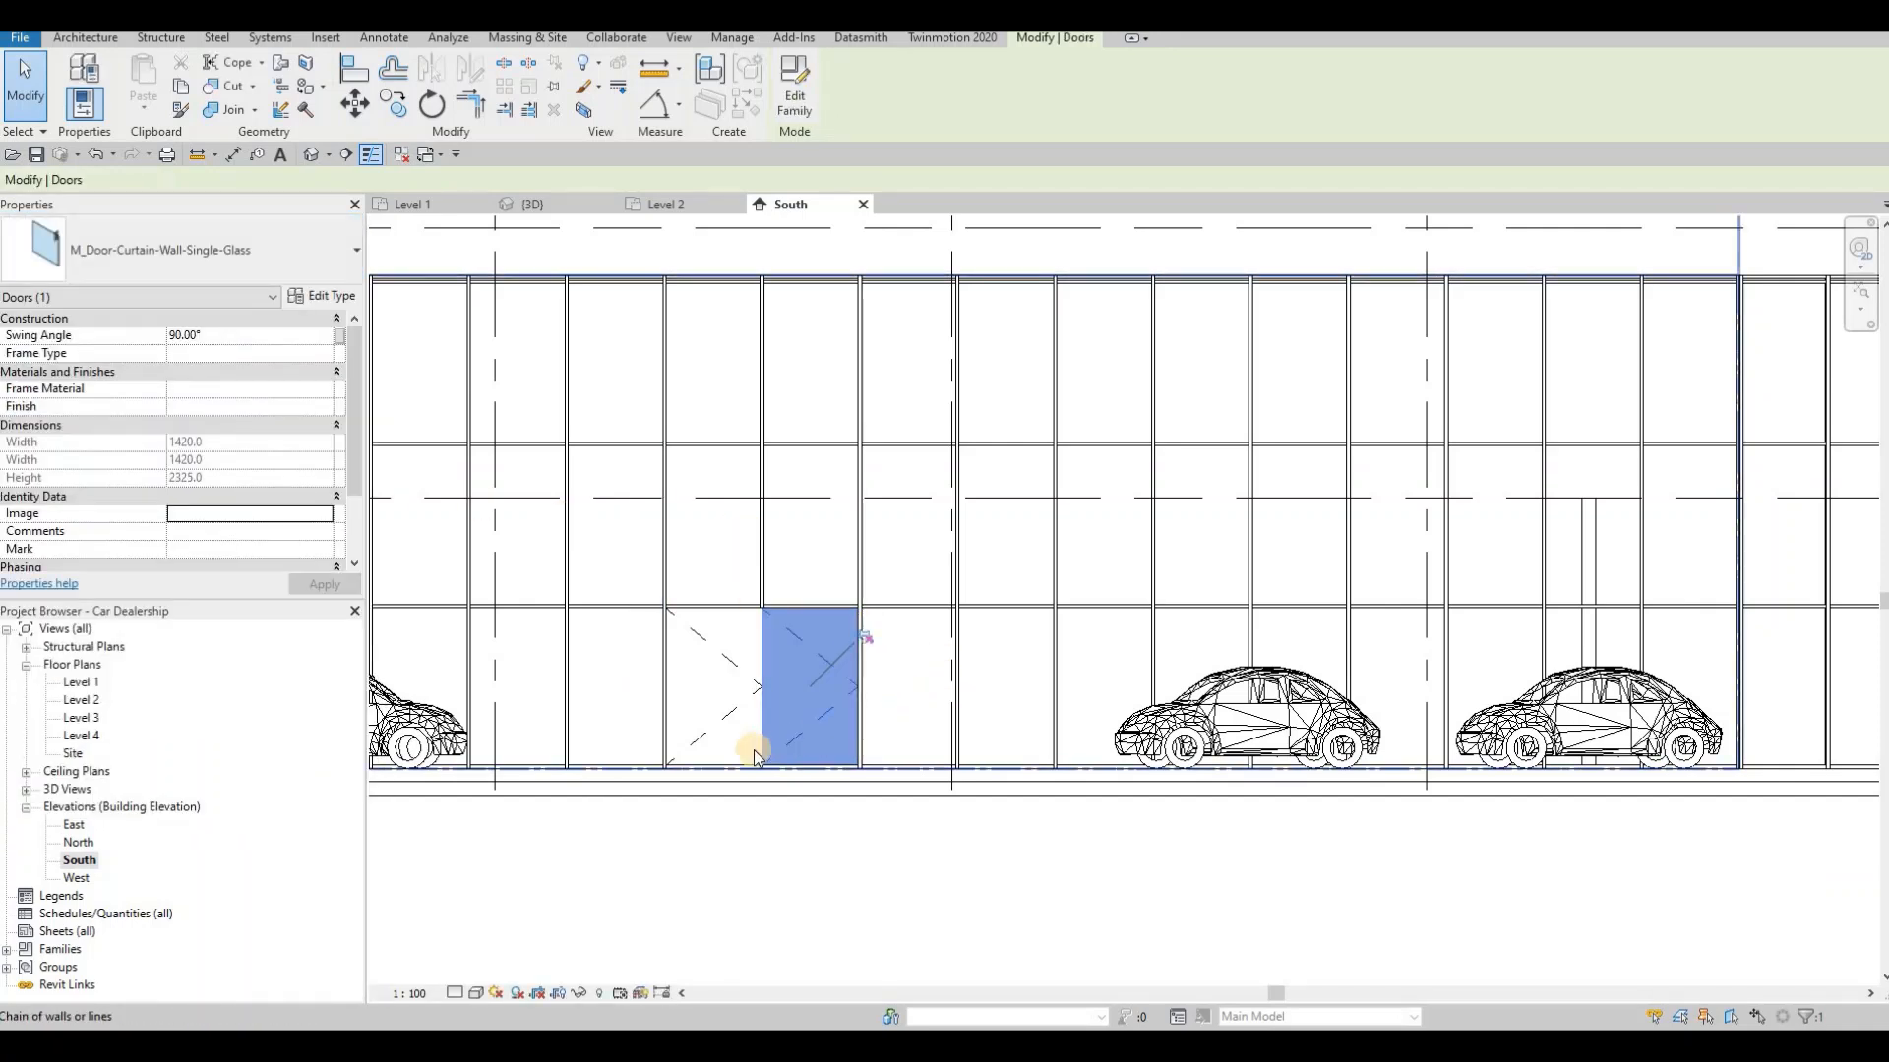
{"action": "key", "text": "Escape"}
{"action": "key", "text": "Escape"}
{"action": "key", "text": "Escape"}
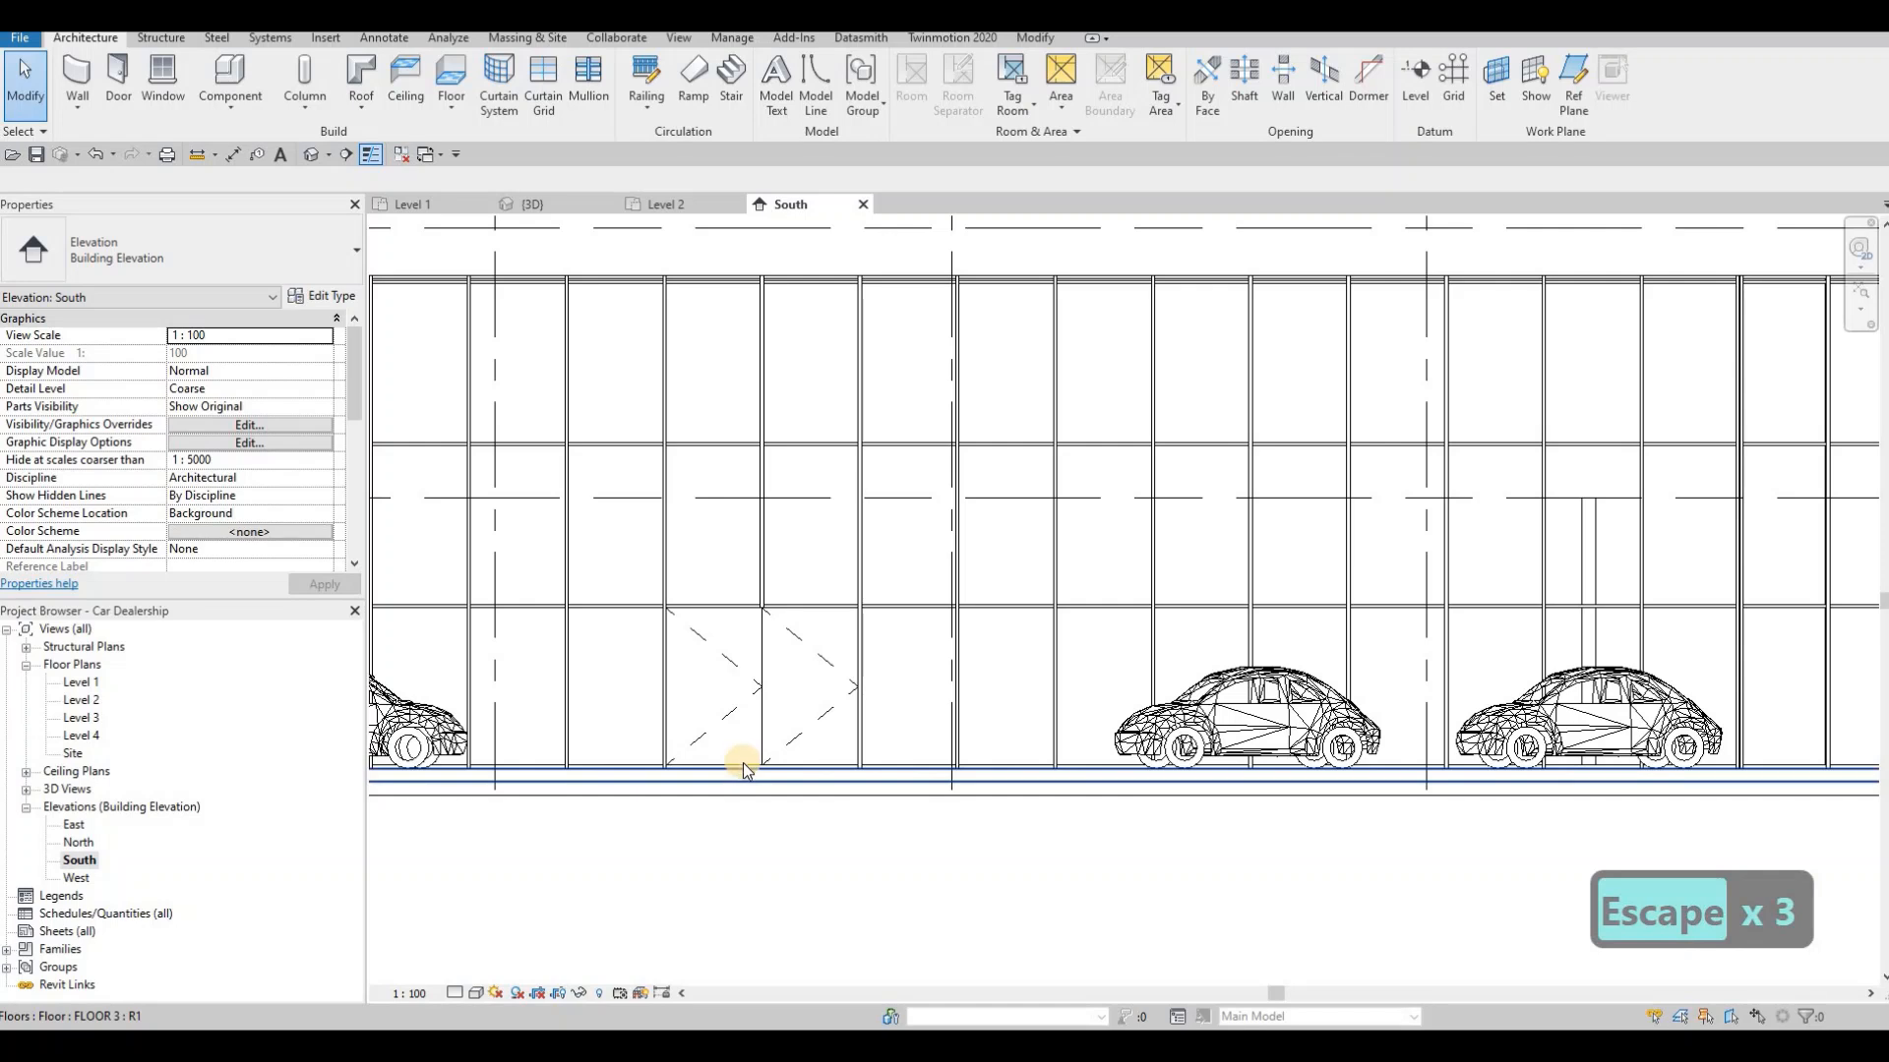
- Delete the two bottom mullion segments beneath the new pair of glass doors
{"action": "left_click", "coordinate": [745, 765]}
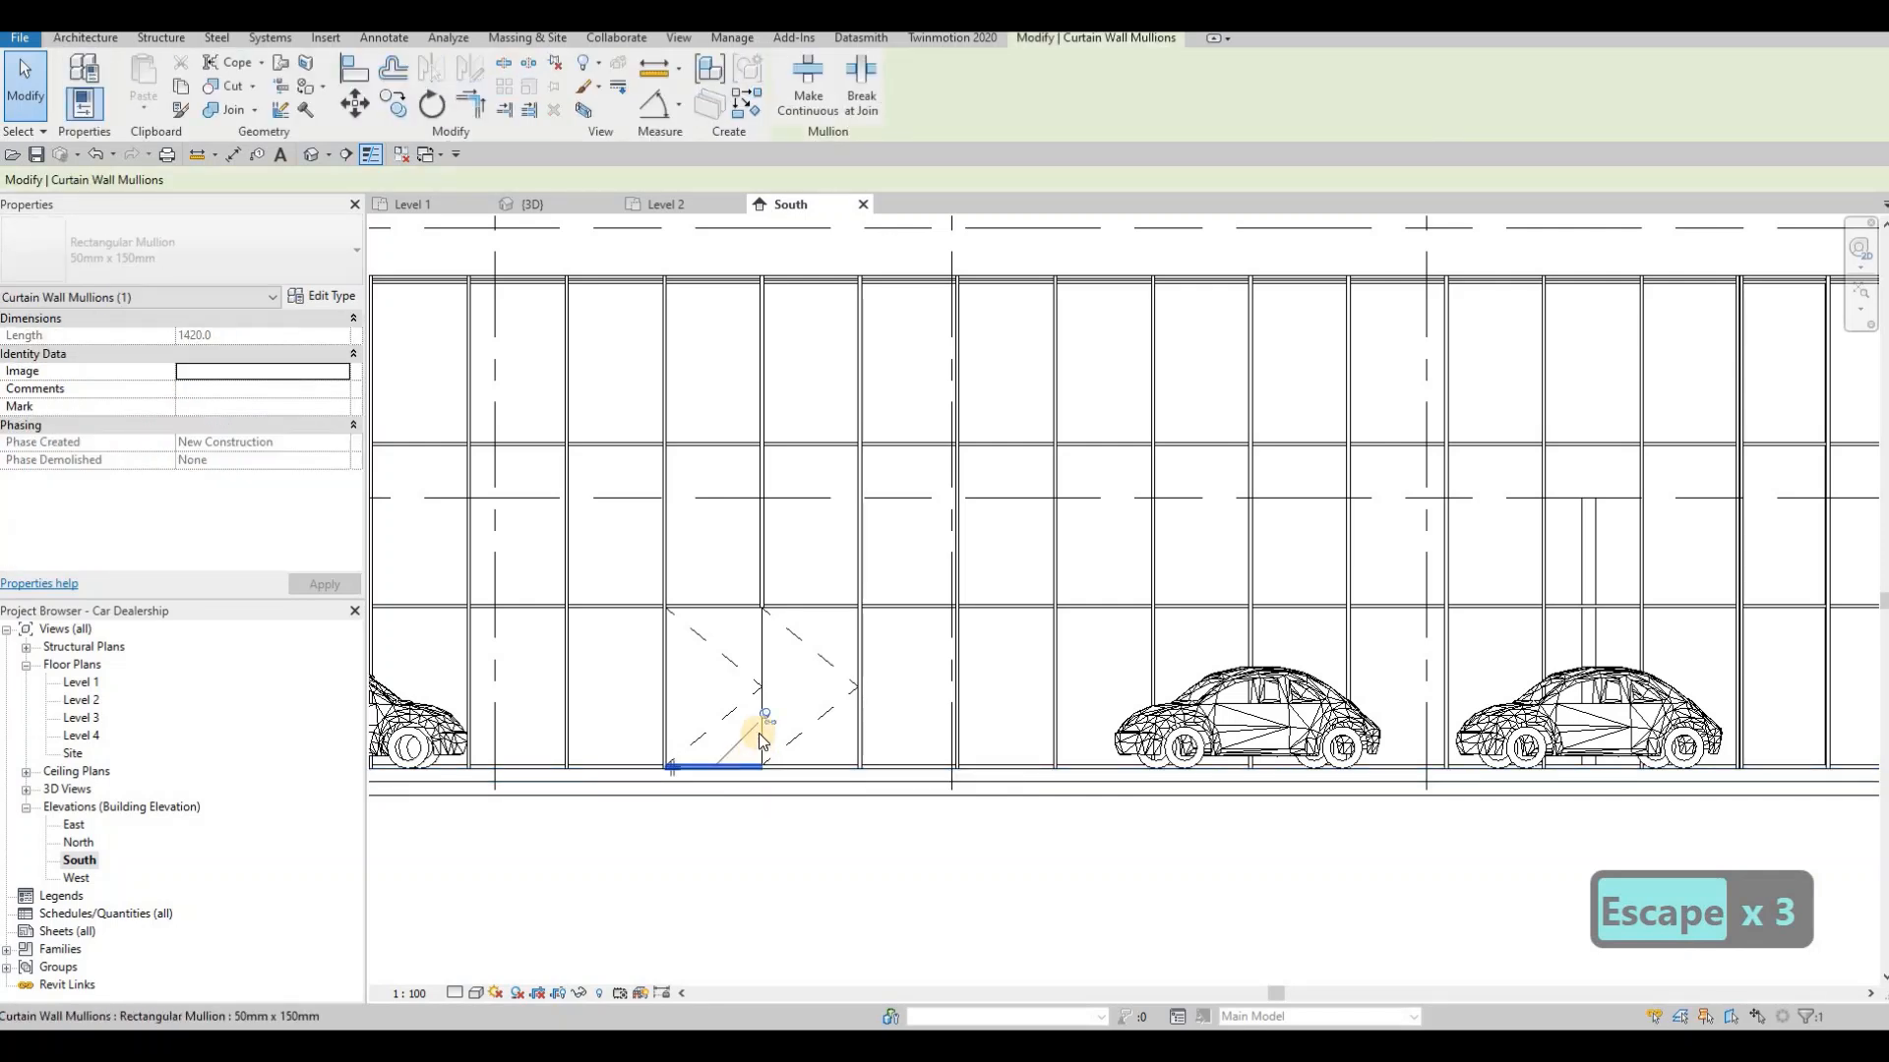
{"action": "key", "text": "Delete"}
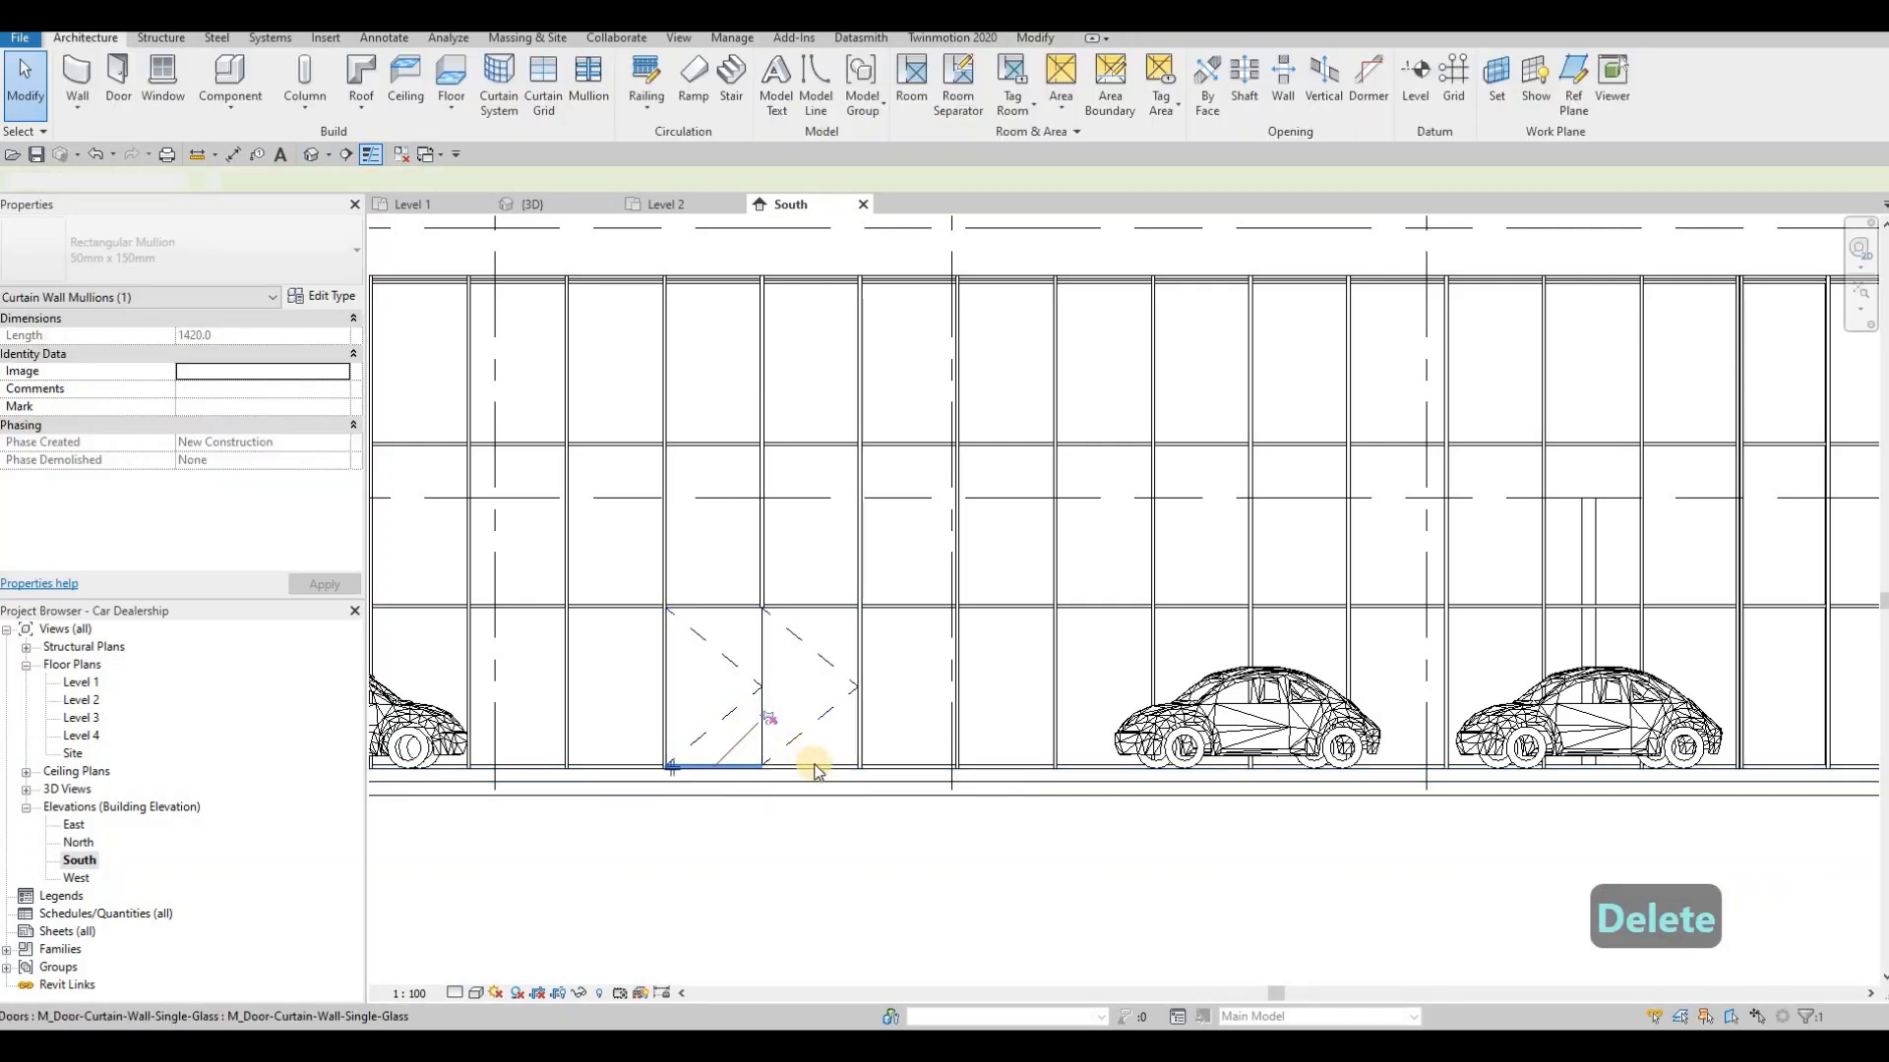
{"action": "key", "text": "Tab"}
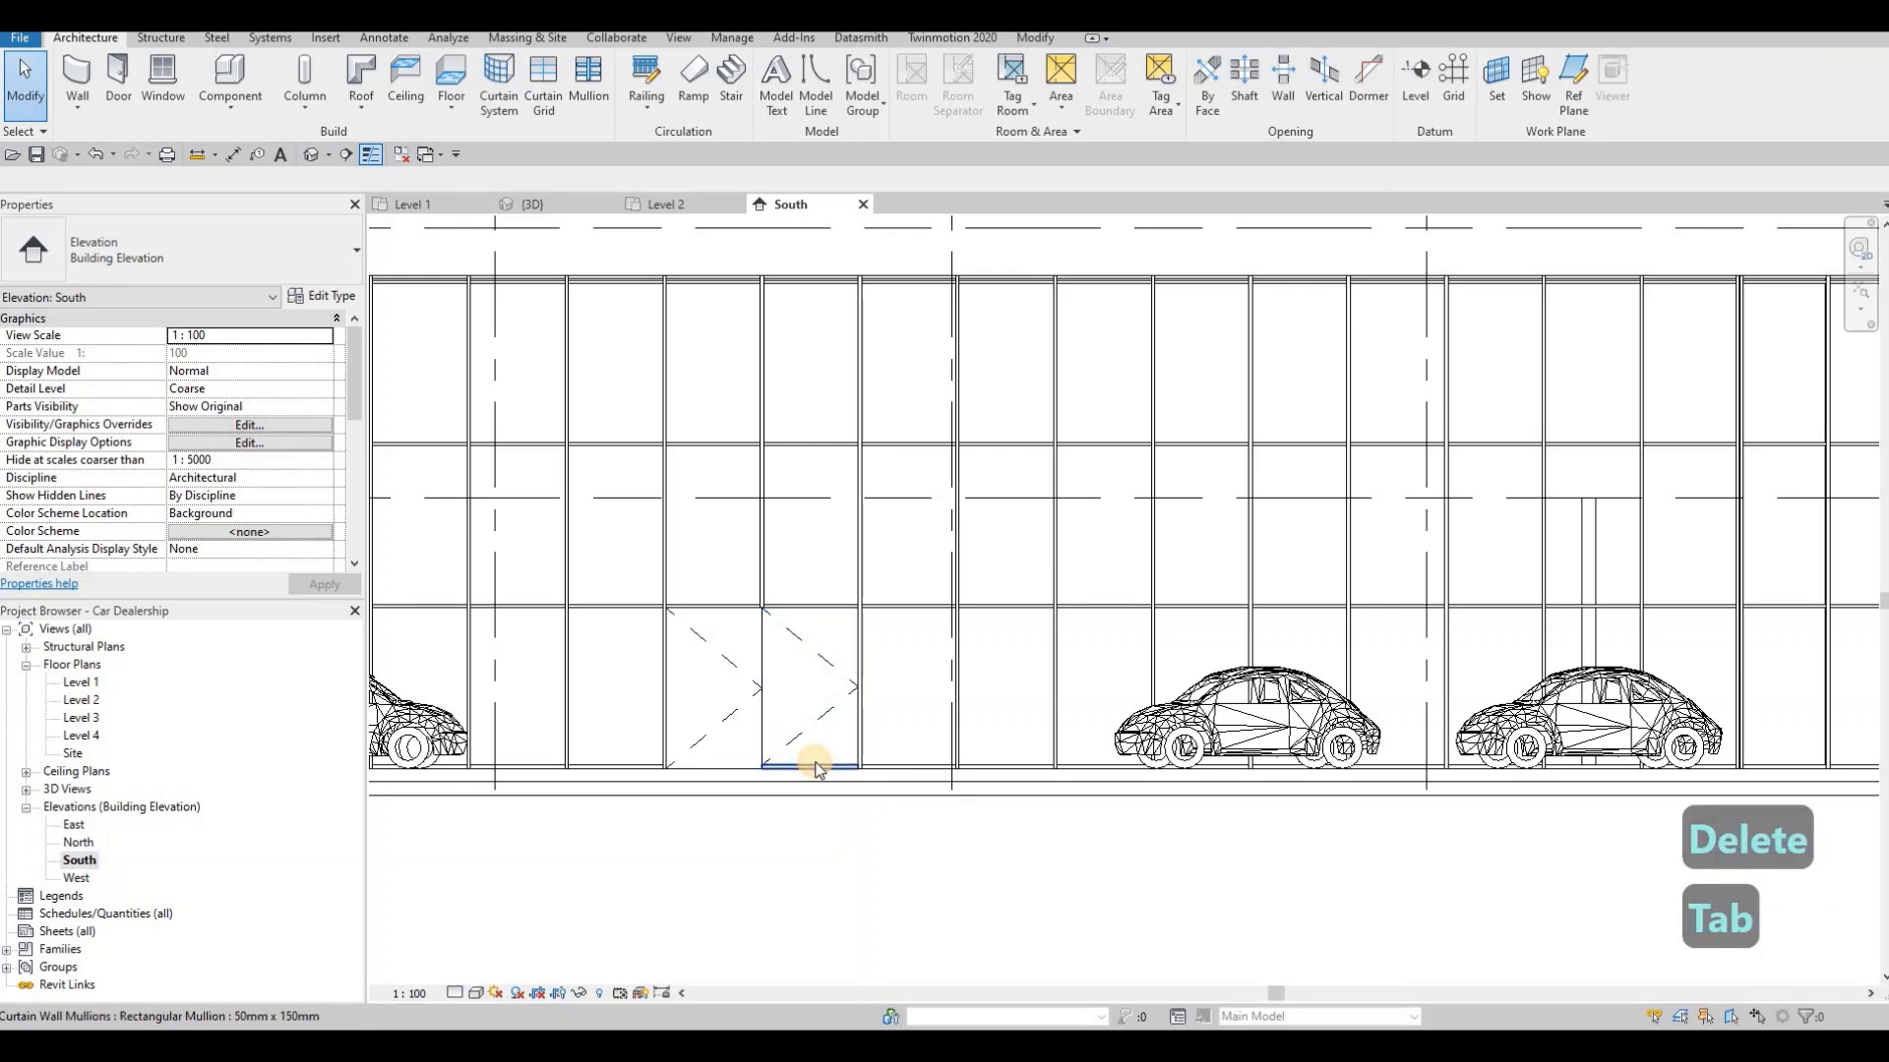
{"action": "left_click", "coordinate": [815, 767]}
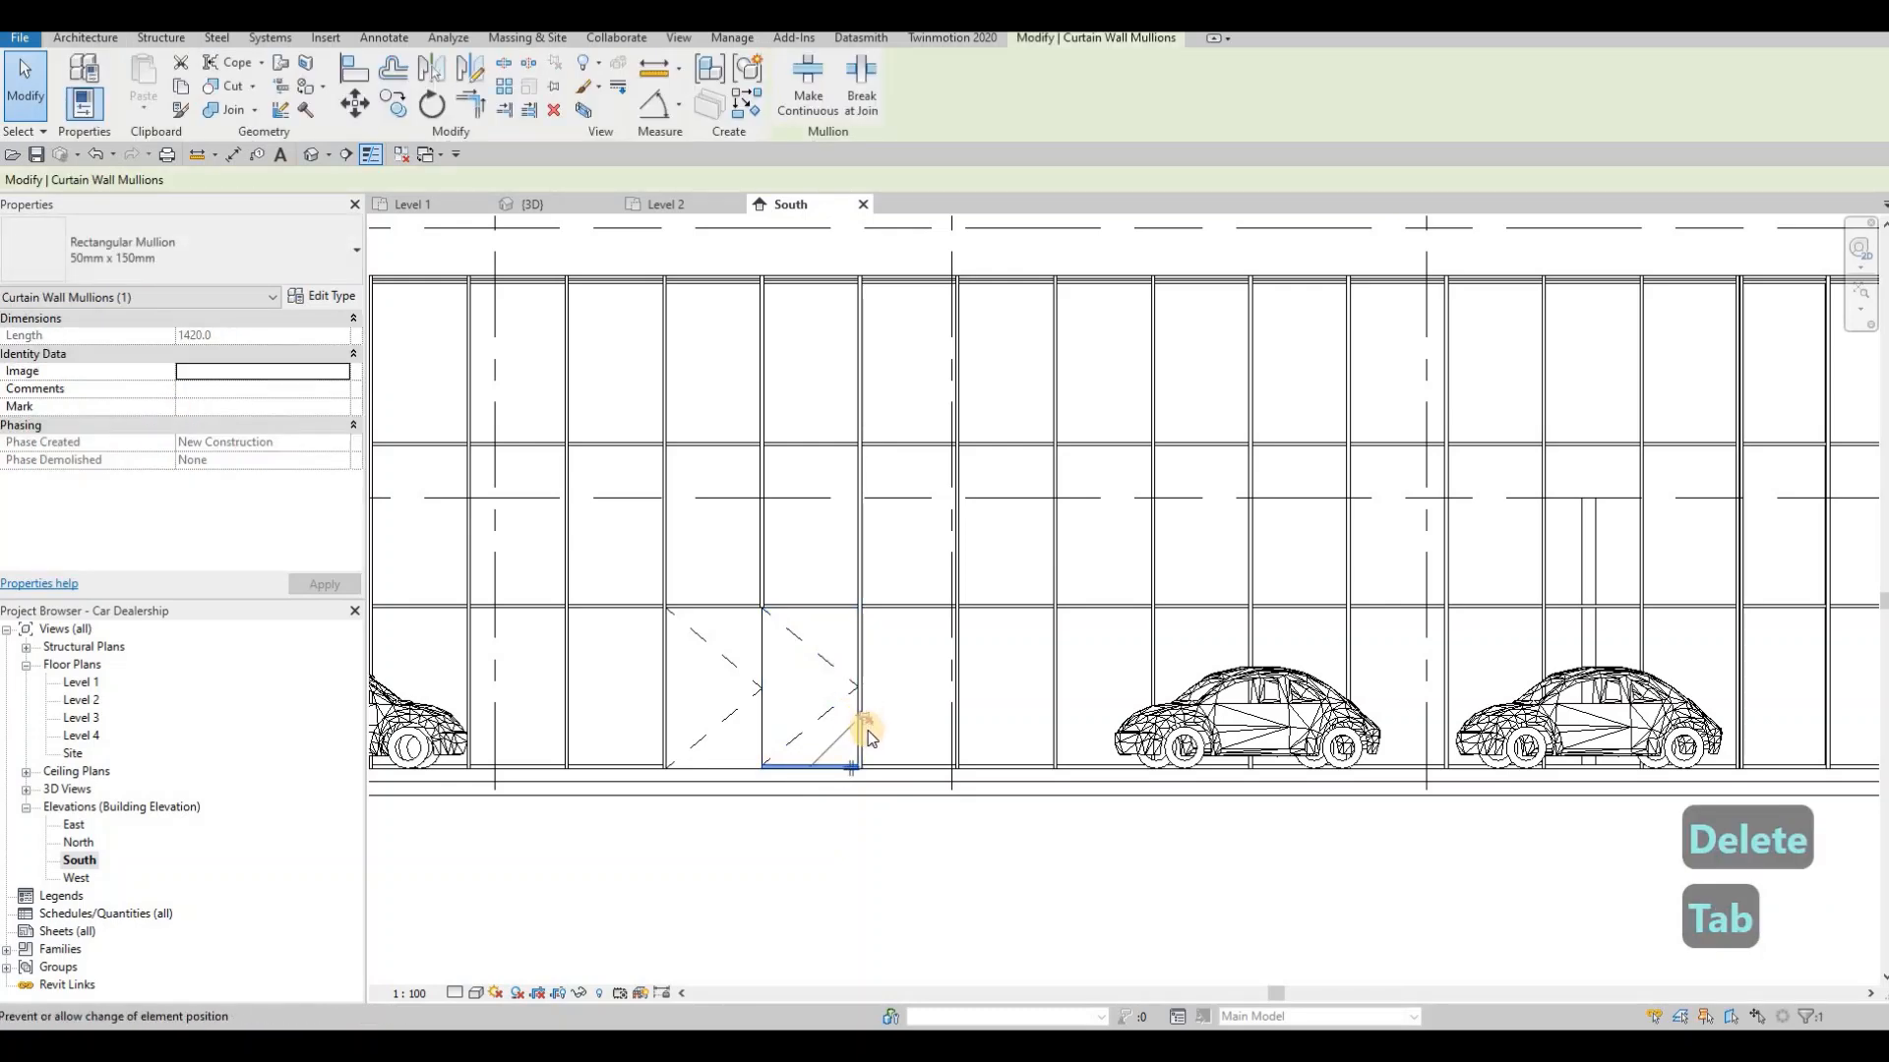
{"action": "key", "text": "Delete"}
{"action": "key", "text": "Escape"}
{"action": "key", "text": "Escape"}
- In the Level 1 plan, flip the curtain wall doors at vestibule 46 so both leaves open outward as a mirrored pair
{"action": "left_click", "coordinate": [431, 205]}
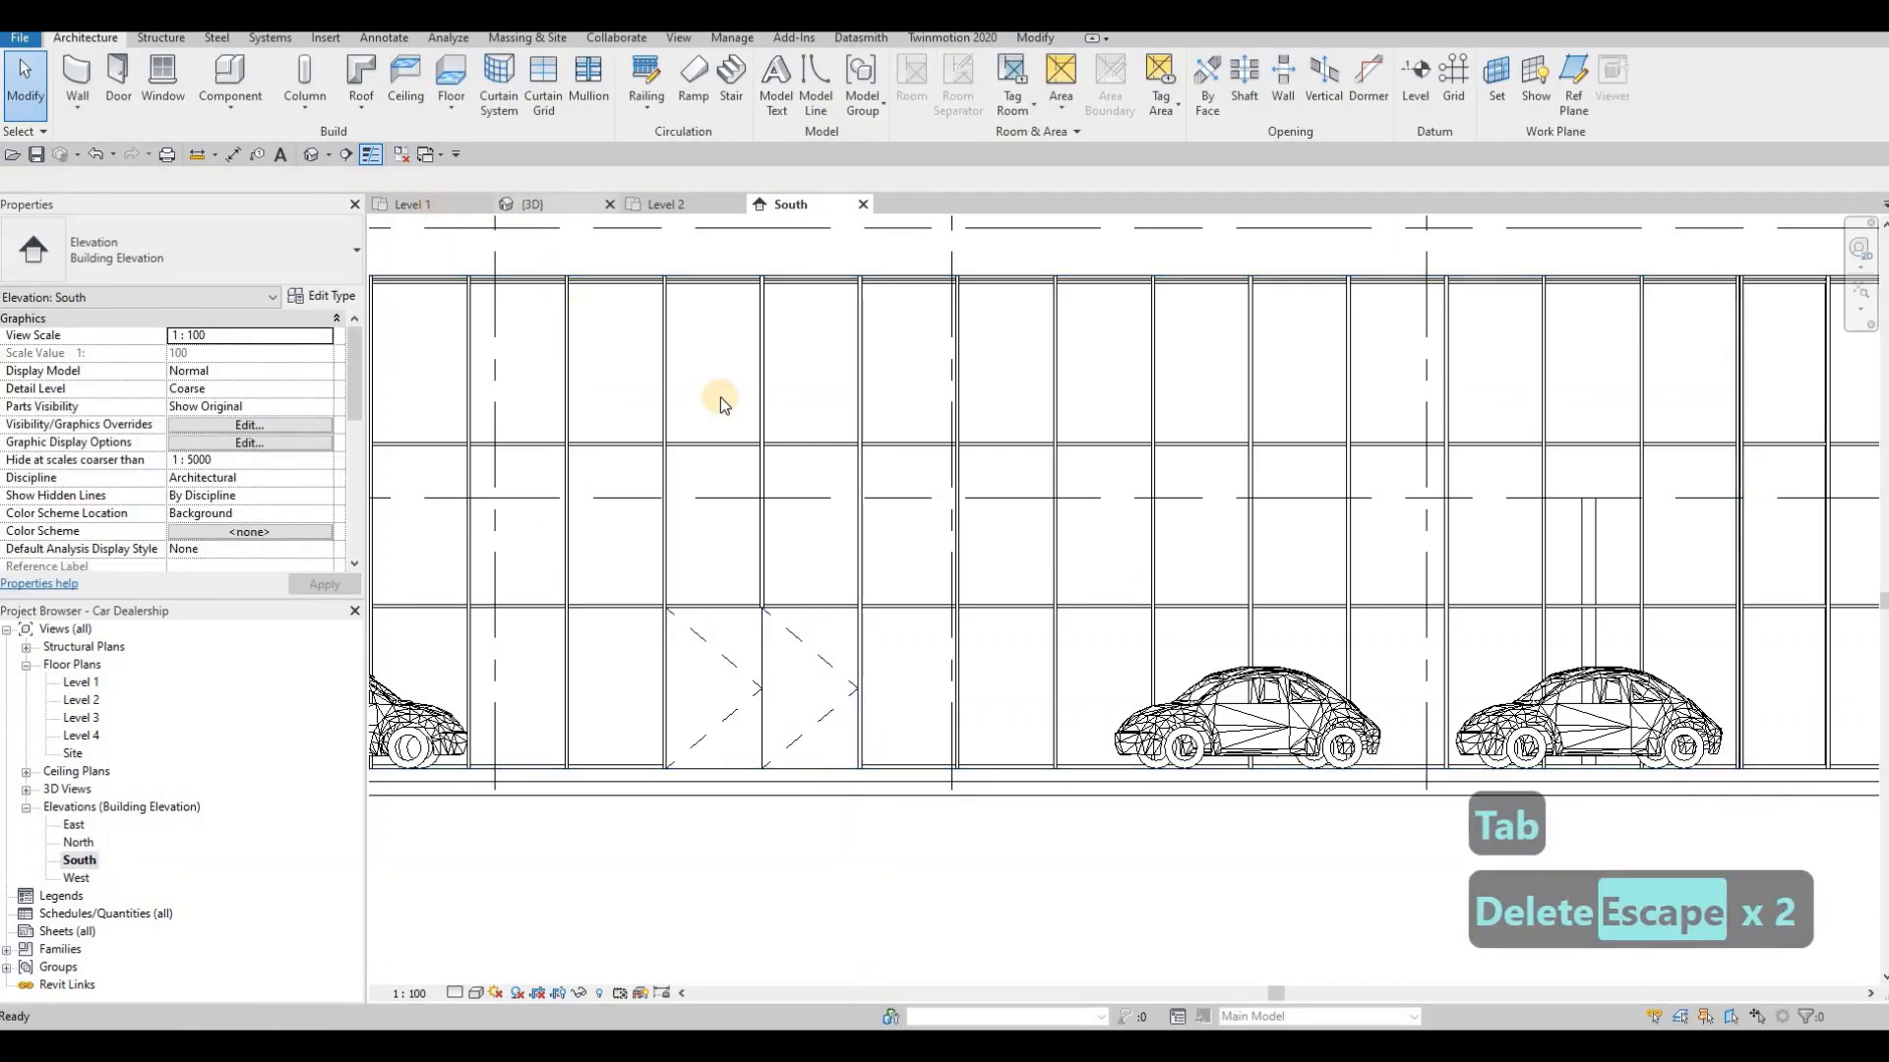
{"action": "middle_click_drag", "start_coordinate": [999, 546], "coordinate": [1070, 598]}
{"action": "middle_click_drag", "start_coordinate": [817, 678], "coordinate": [1395, 646]}
{"action": "scroll", "coordinate": [782, 729], "scroll_direction": "up", "scroll_amount": 3}
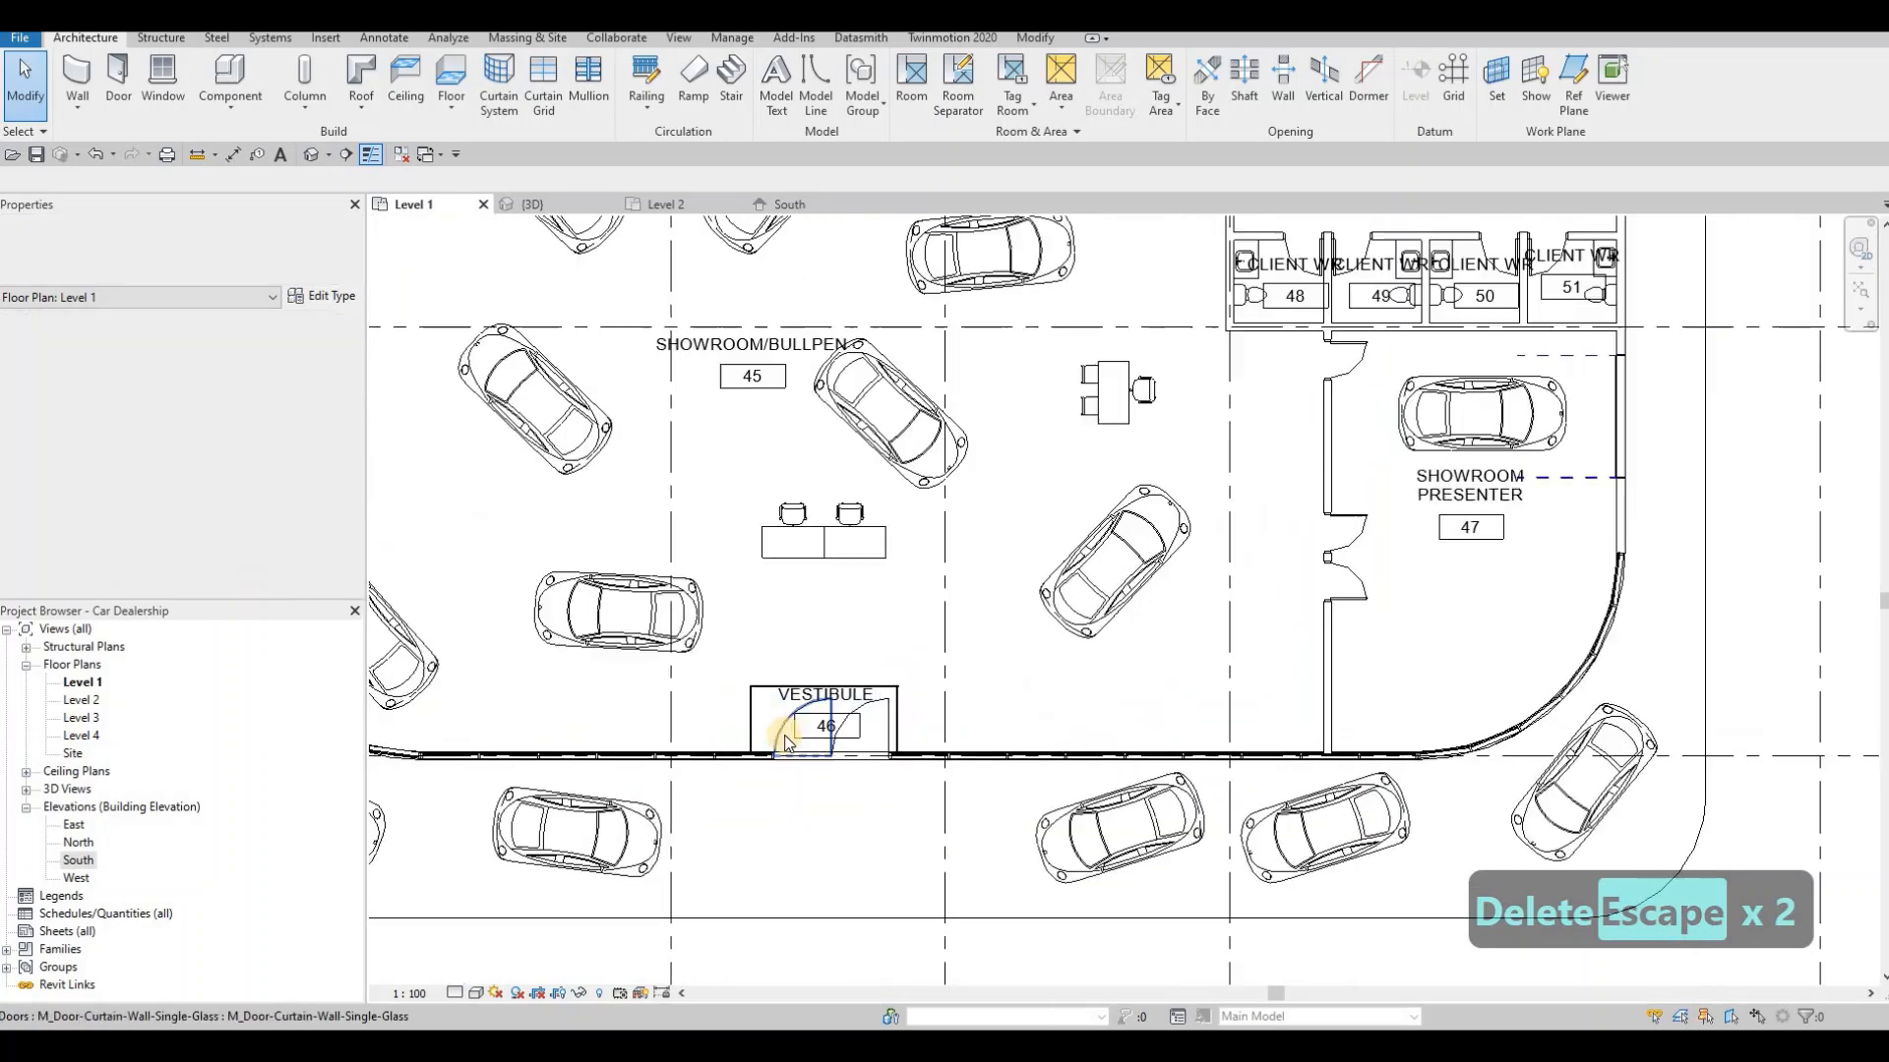
{"action": "left_click", "coordinate": [825, 738]}
{"action": "left_click", "coordinate": [816, 795]}
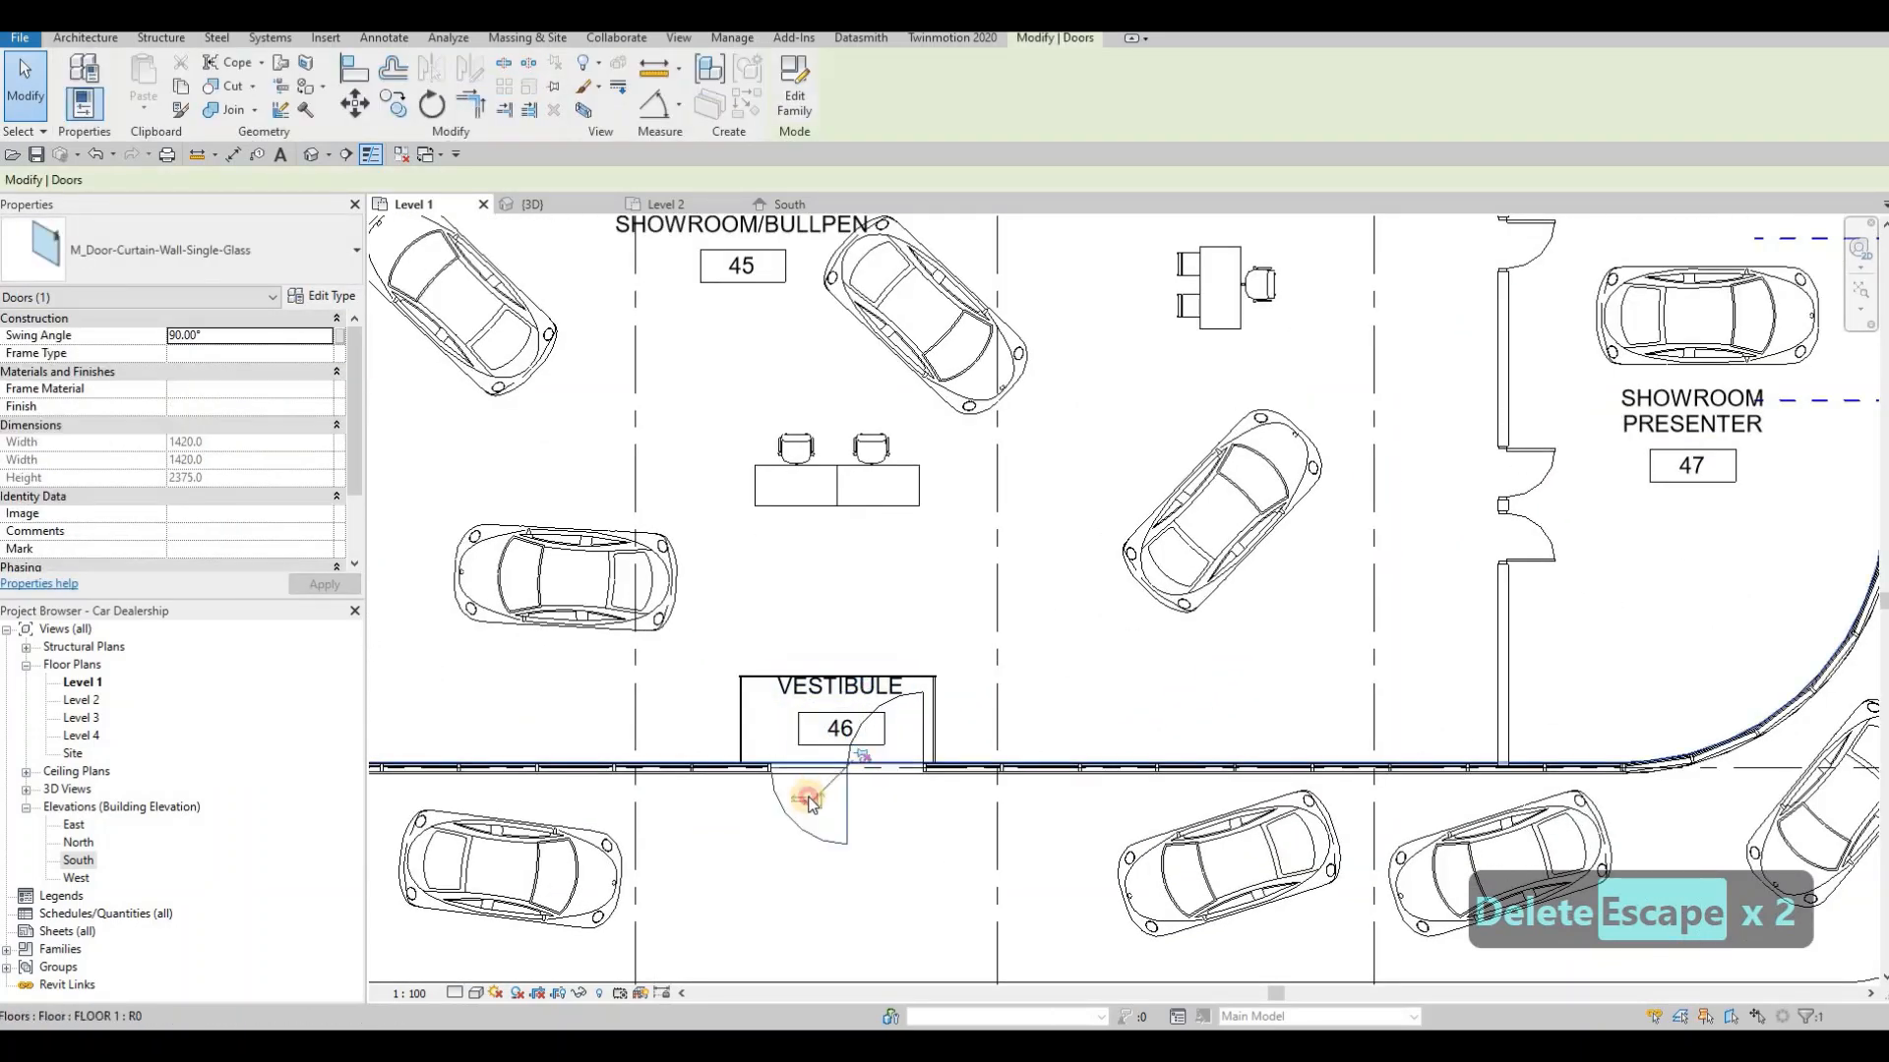
{"action": "left_click", "coordinate": [896, 741]}
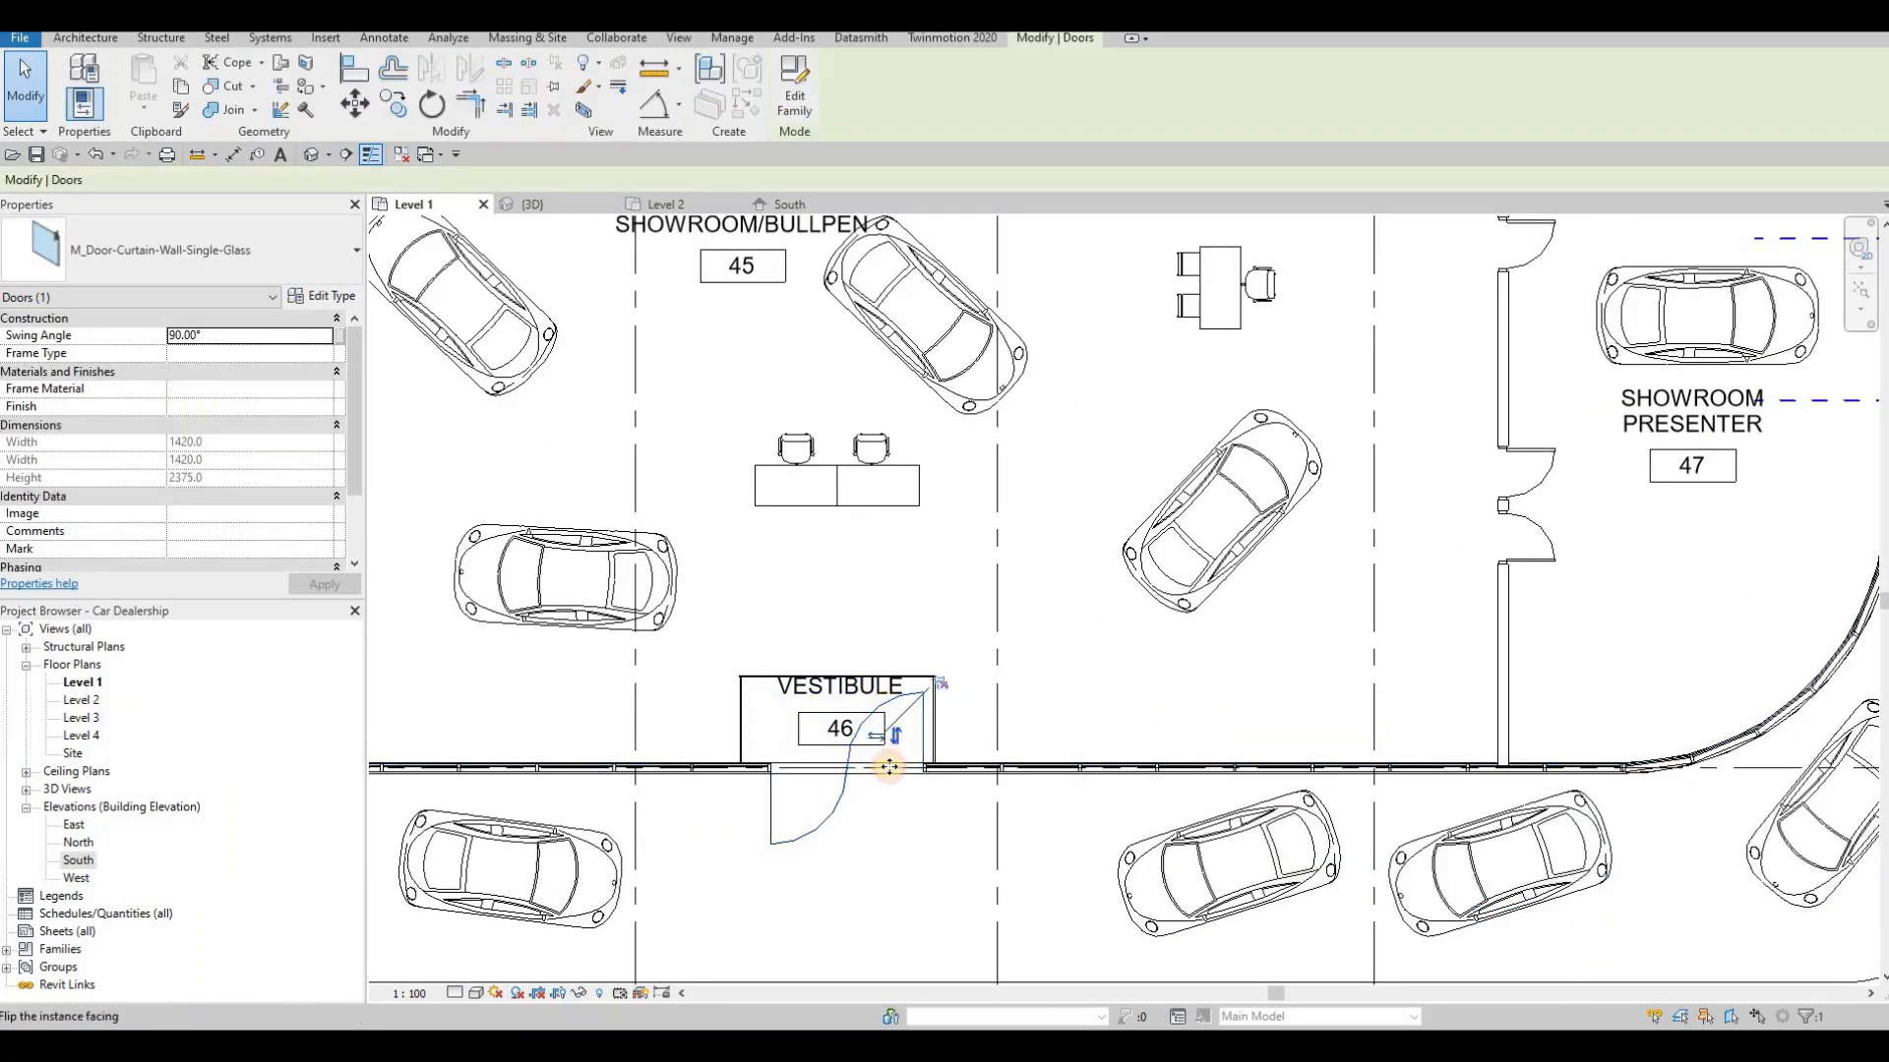
{"action": "left_click", "coordinate": [895, 736]}
{"action": "key", "text": "Escape"}
- Try to nudge the rear curtain wall of vestibule 46 farther into the showroom
{"action": "middle_click_drag", "start_coordinate": [860, 679], "coordinate": [972, 637]}
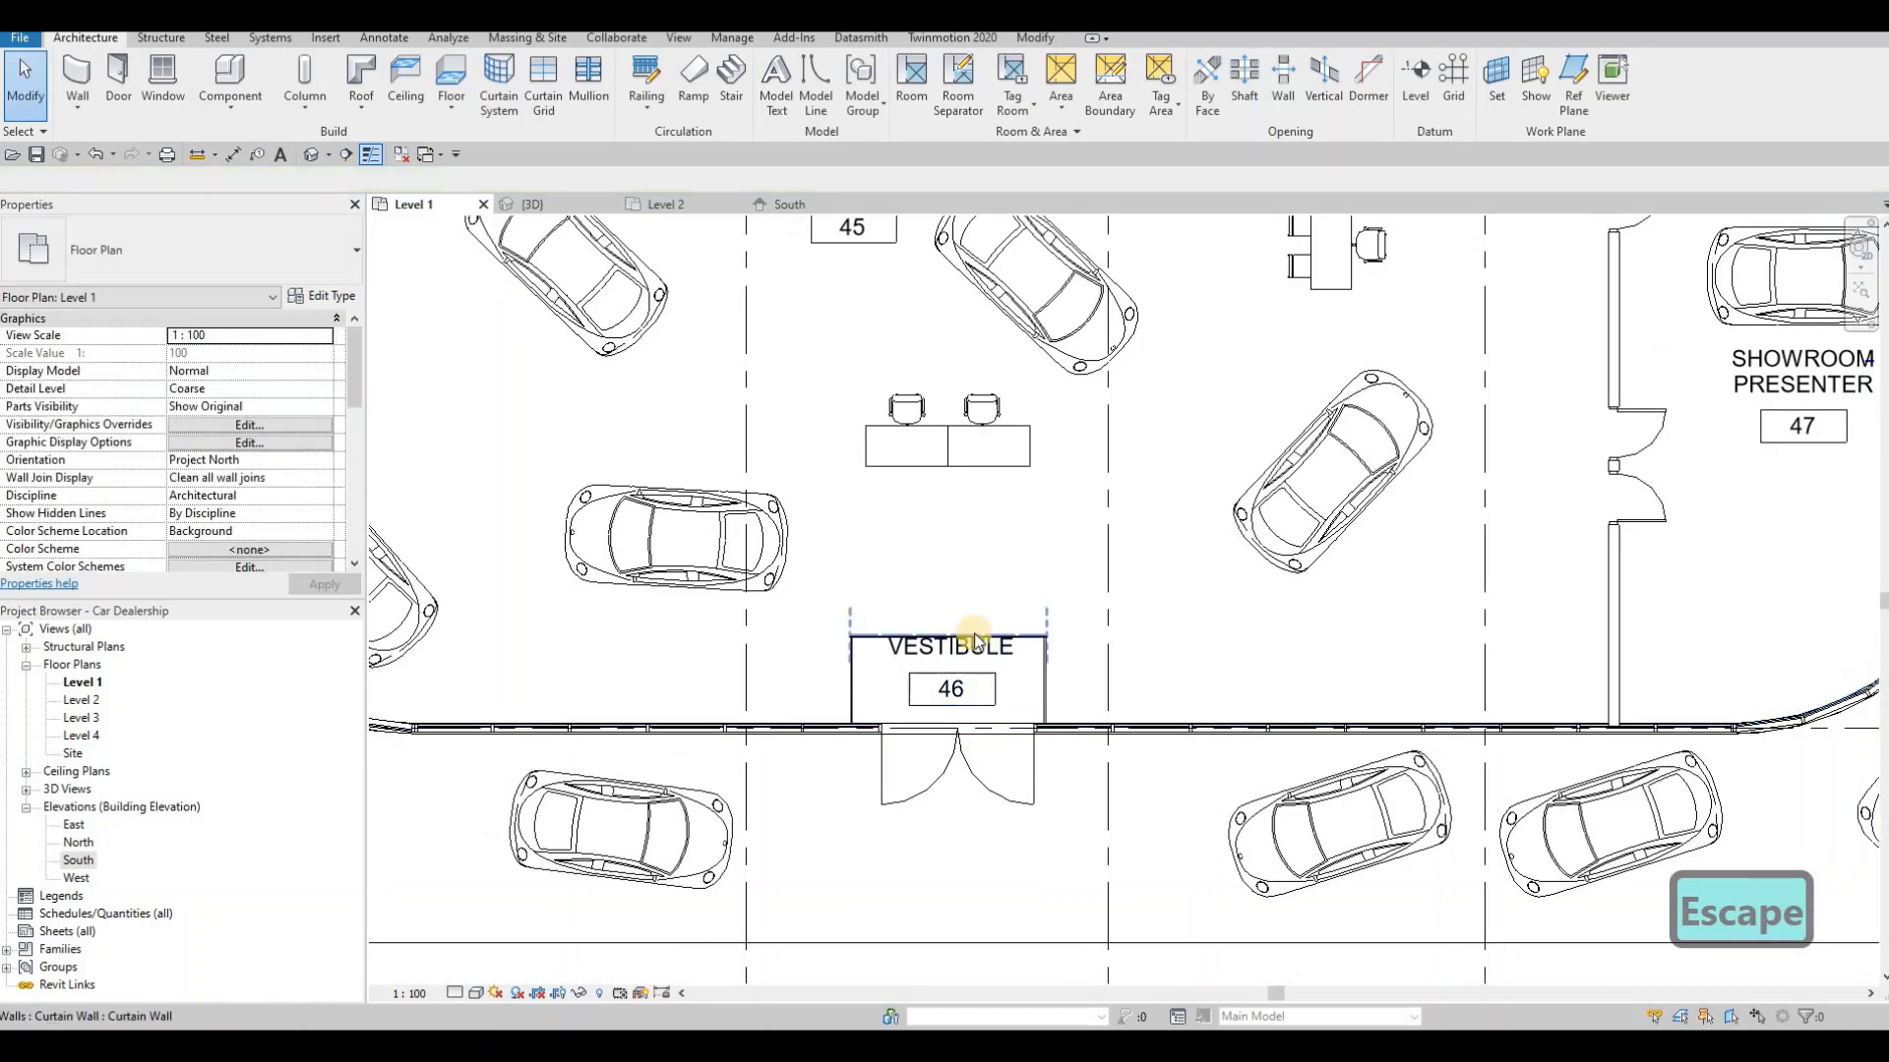
{"action": "scroll", "coordinate": [972, 638], "scroll_direction": "up", "scroll_amount": 1}
{"action": "left_click", "coordinate": [972, 637]}
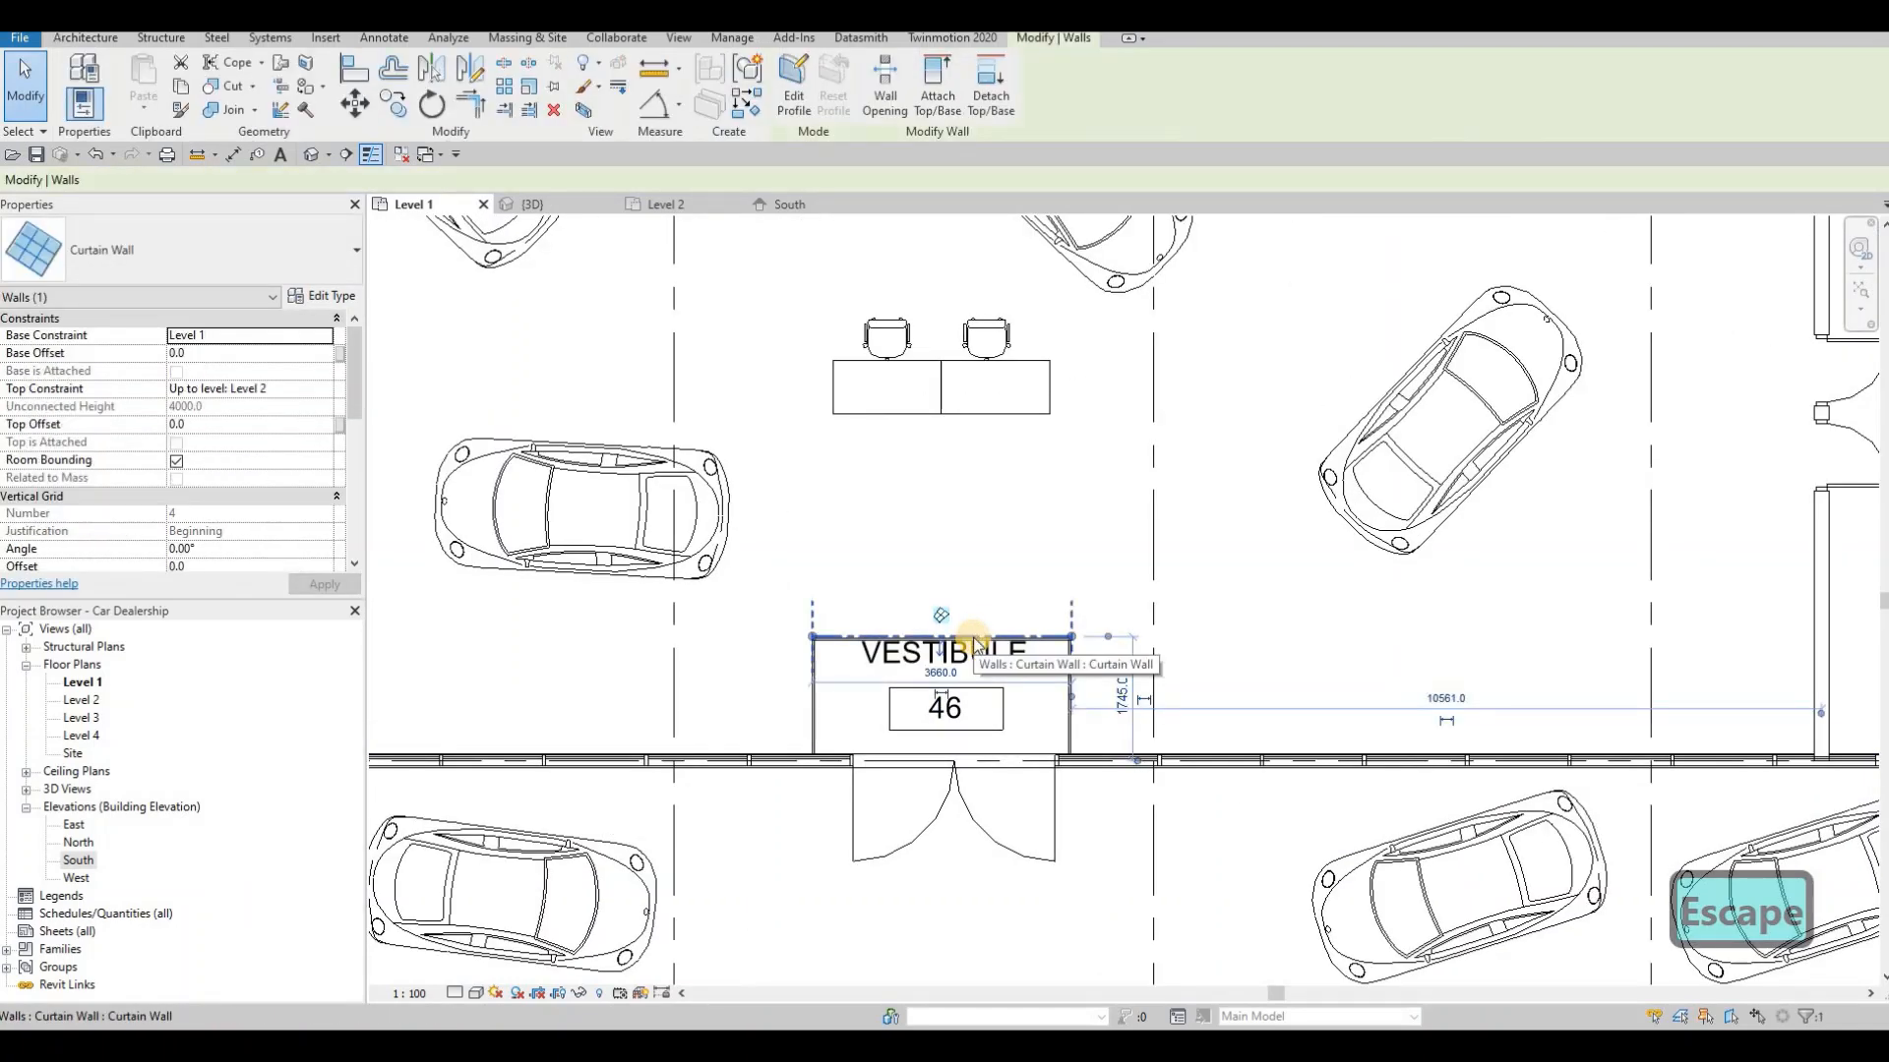
{"action": "key", "text": "Up"}
{"action": "key", "text": "Up"}
{"action": "key", "text": "Up"}
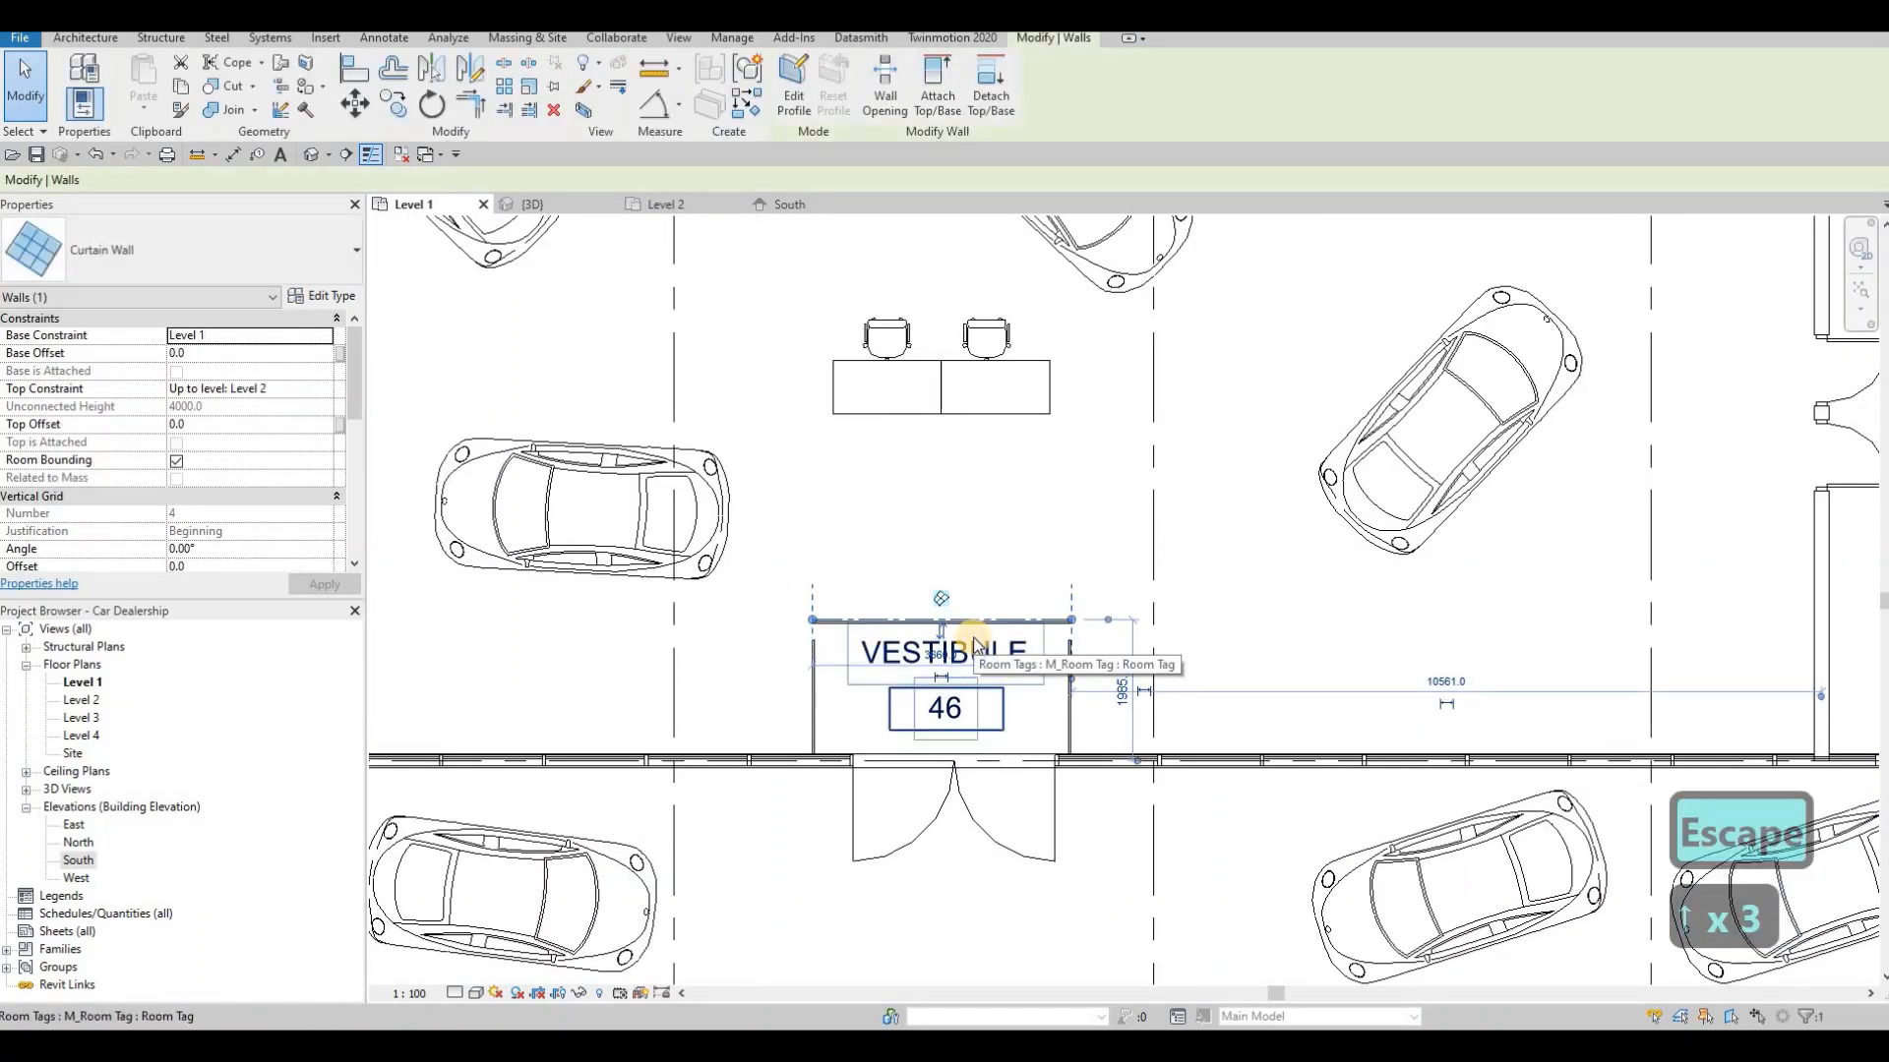
{"action": "key", "text": "Up"}
{"action": "key", "text": "ctrl+z"}
{"action": "key", "text": "ctrl+z"}
{"action": "key", "text": "ctrl+z"}
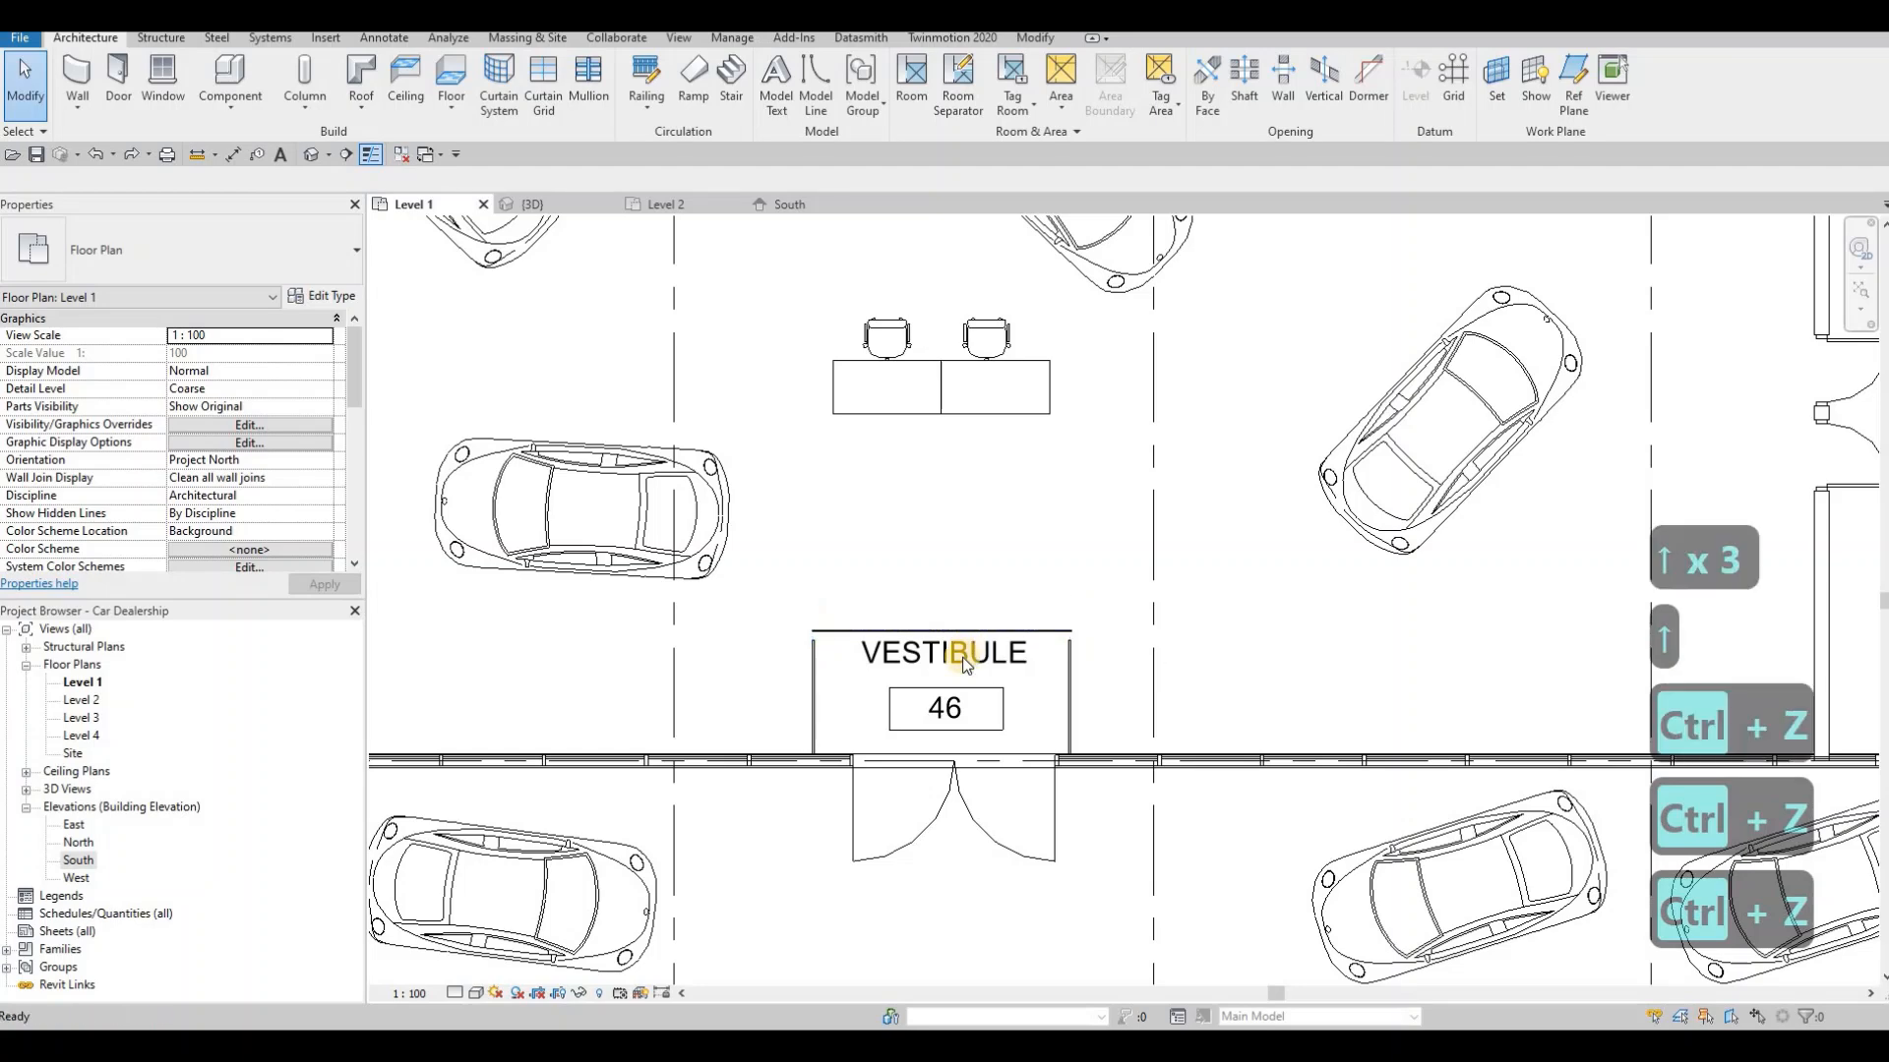
{"action": "key", "text": "ctrl+z"}
- Nudge the vestibule 46 room tag down so its name and number sit inside the room outline
{"action": "left_click", "coordinate": [958, 679]}
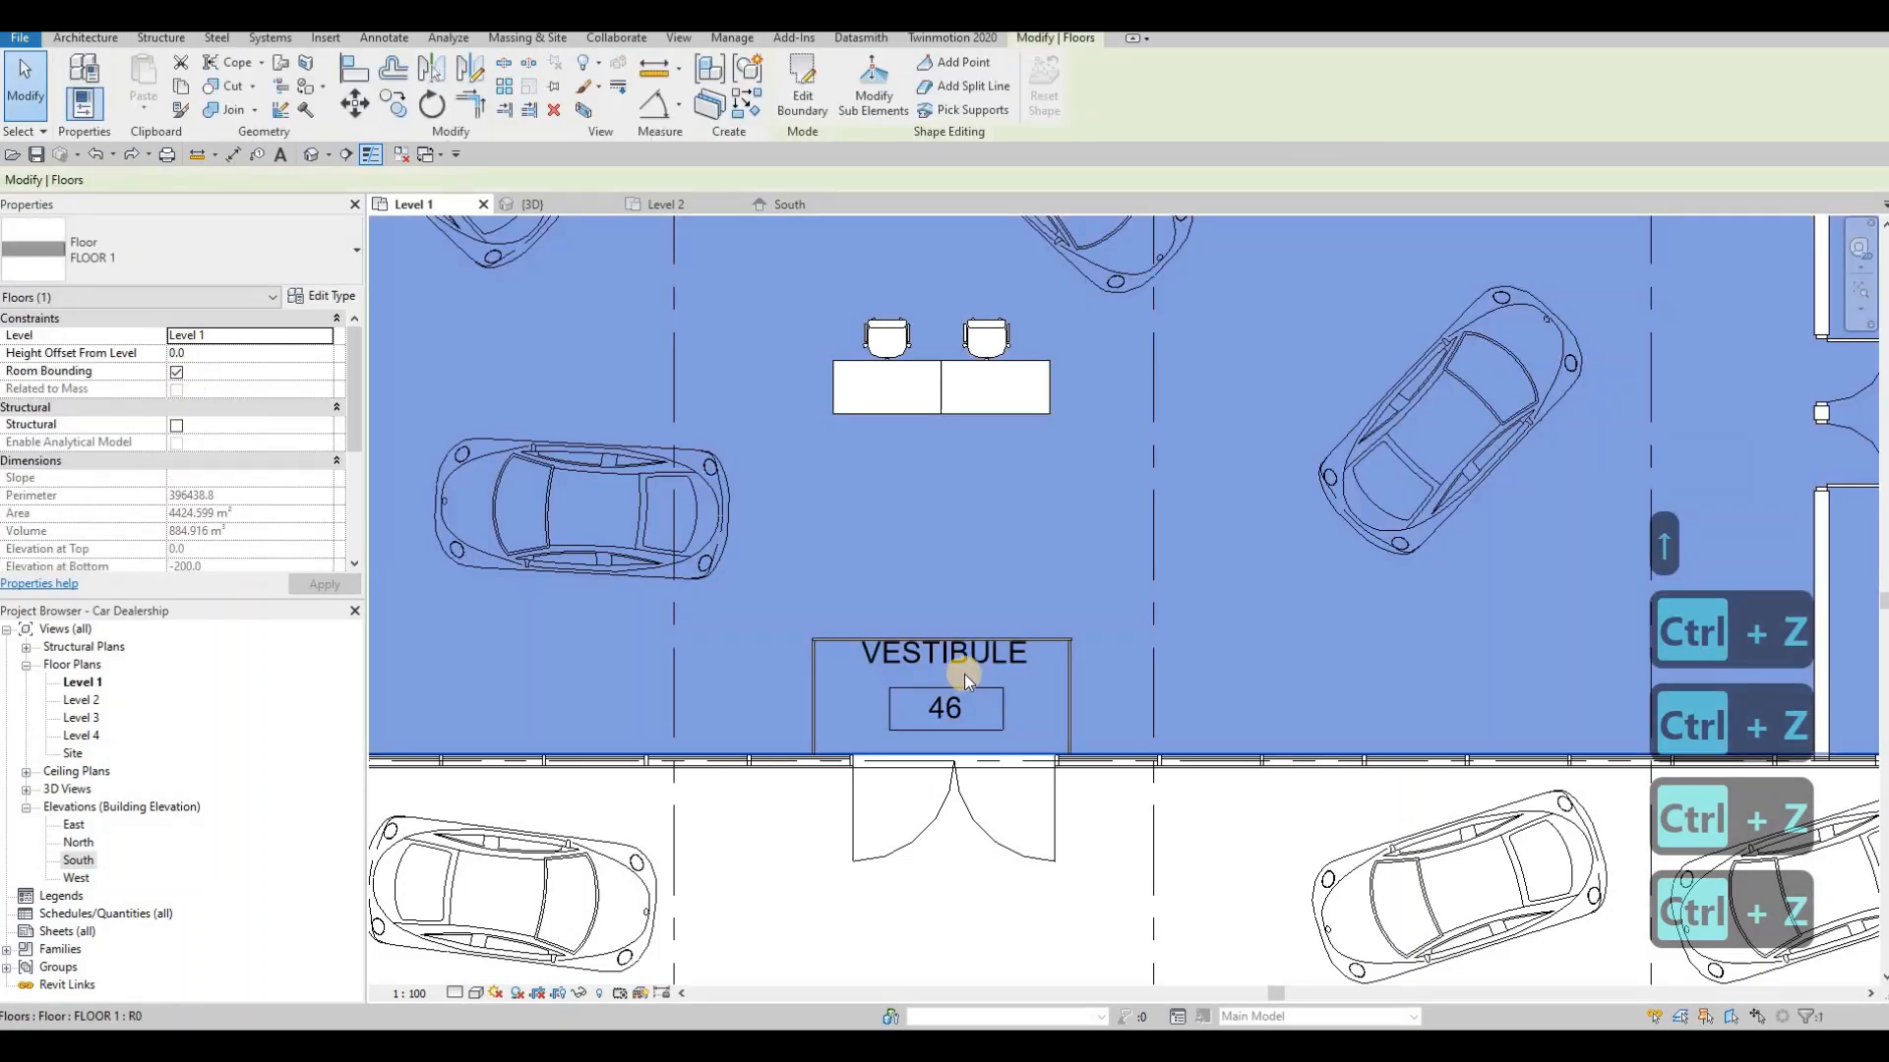
{"action": "key", "text": "Escape"}
{"action": "key", "text": "F1"}
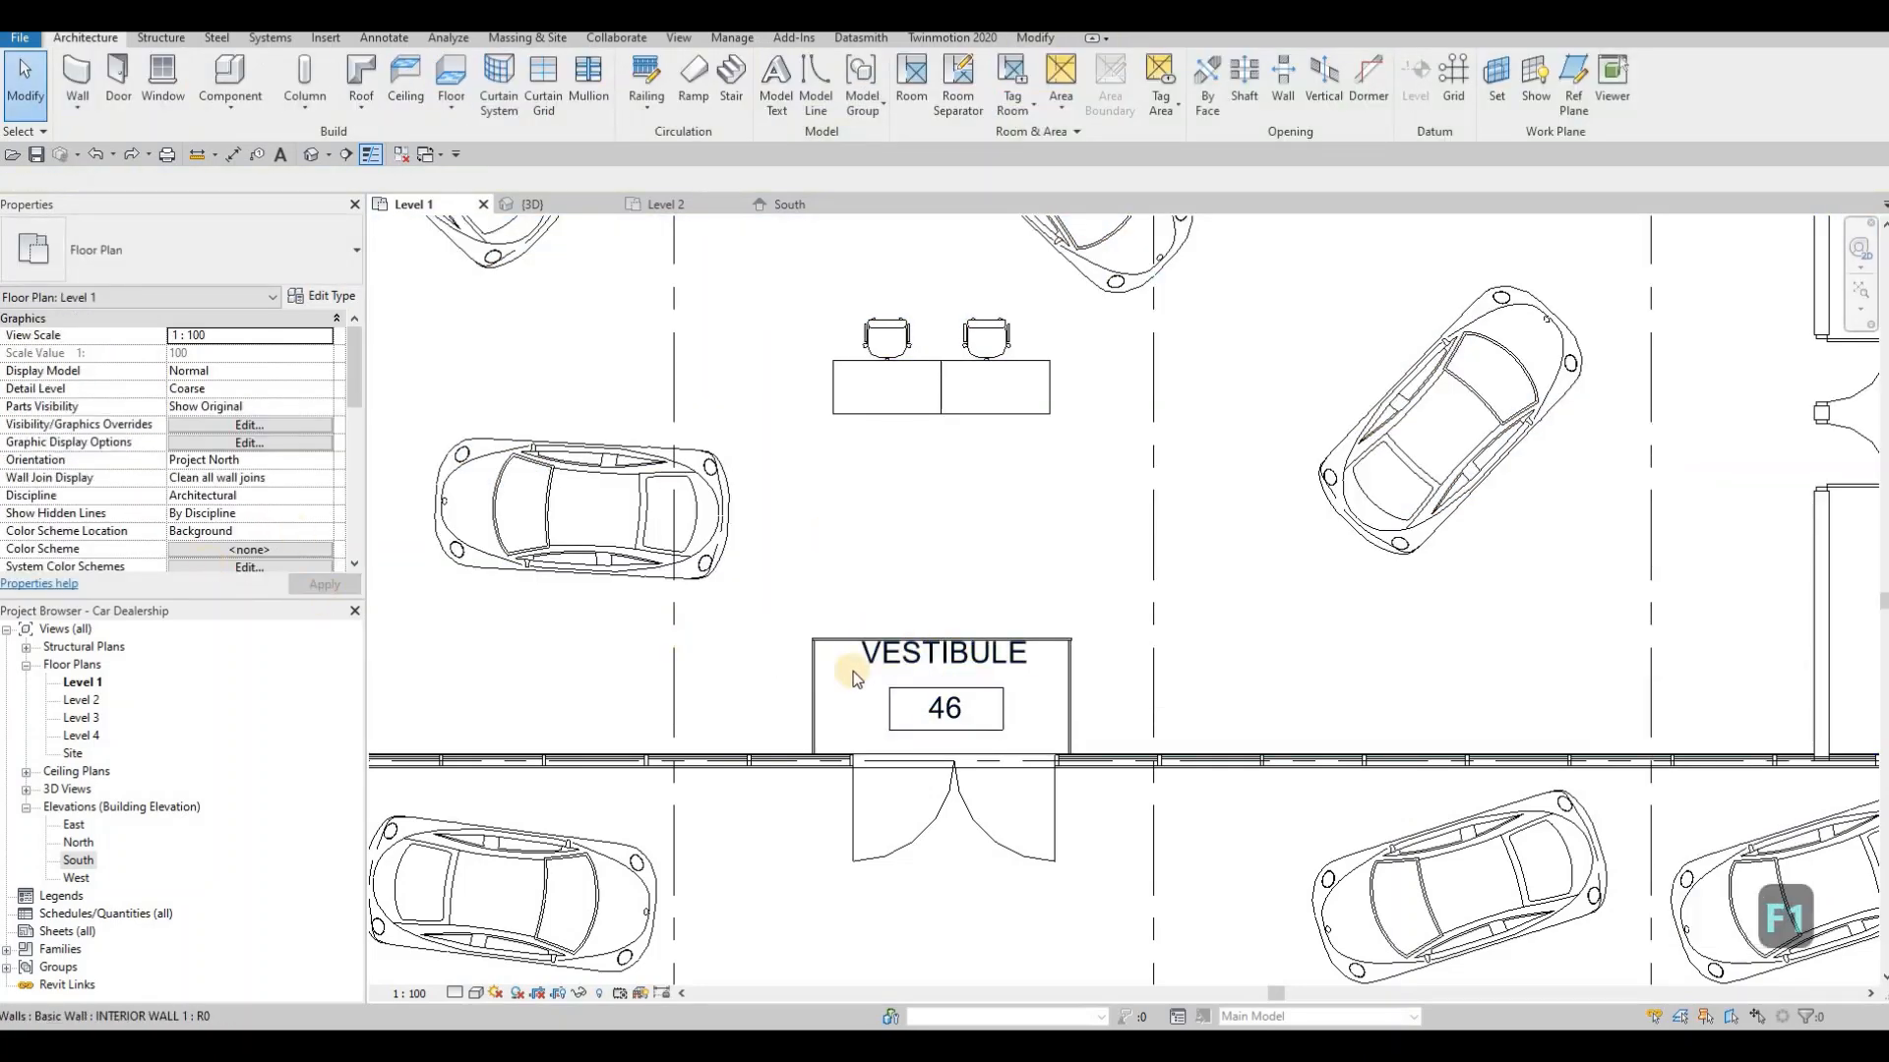
{"action": "left_click", "coordinate": [972, 697]}
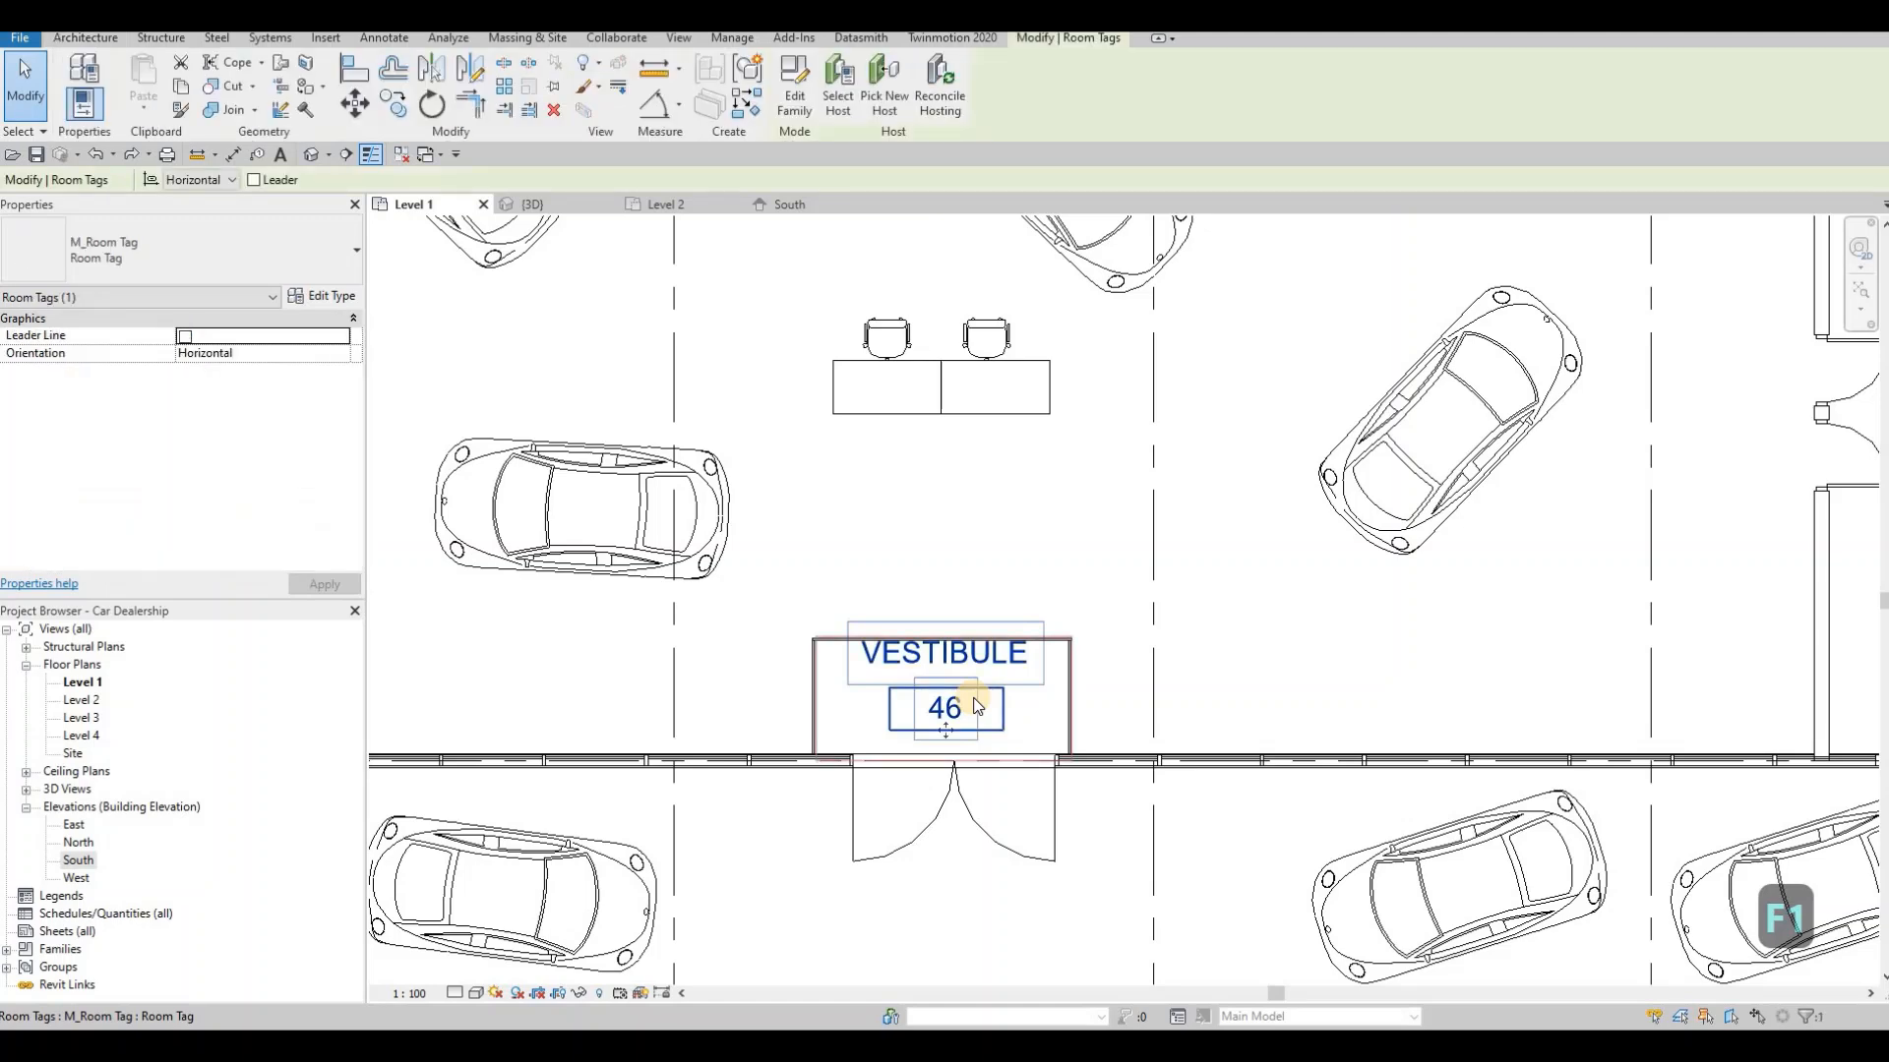
{"action": "key", "text": "Down"}
{"action": "key", "text": "Down"}
{"action": "key", "text": "Down"}
{"action": "key", "text": "Down"}
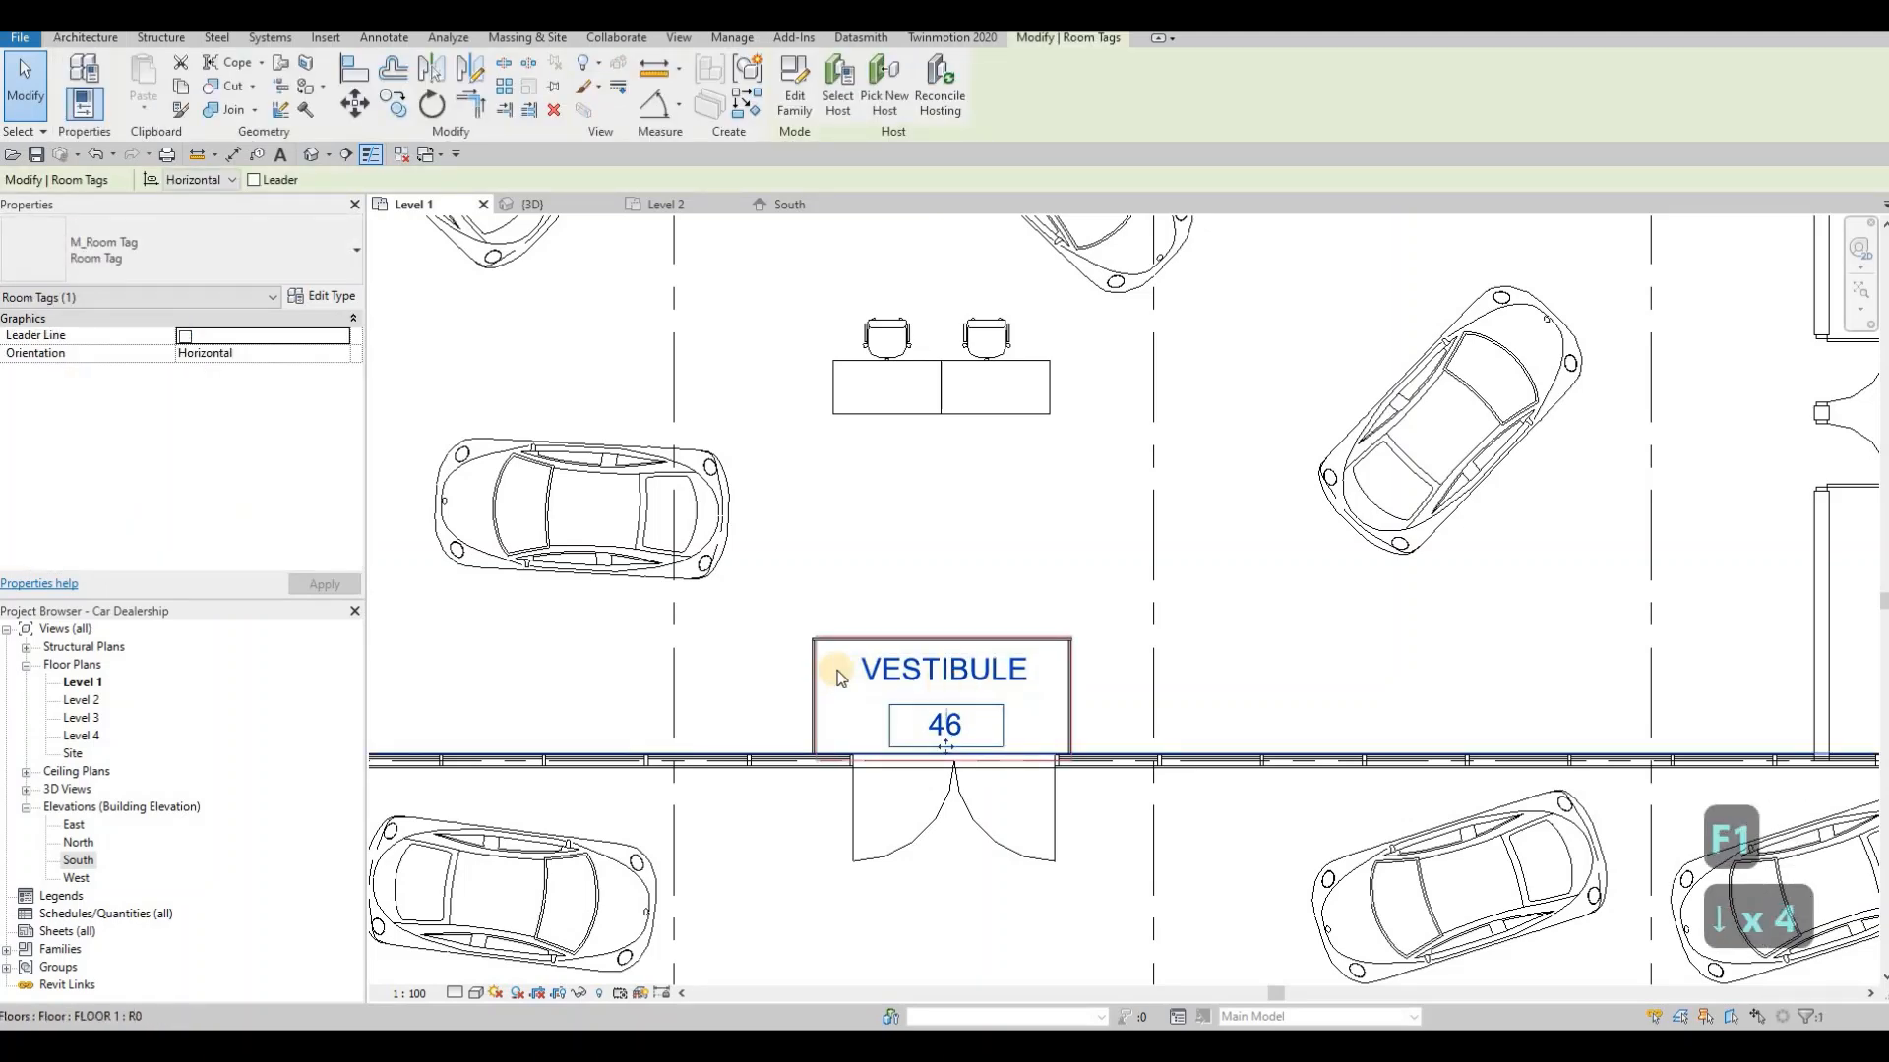
{"action": "key", "text": "Escape"}
{"action": "key", "text": "Escape"}
{"action": "key", "text": "Escape"}
{"action": "key", "text": "Escape"}
- Examine the vestibule entrance and the curved showroom front with its displayed cars in the Level 1 plan
{"action": "middle_click_drag", "start_coordinate": [887, 577], "coordinate": [939, 501]}
{"action": "scroll", "coordinate": [1174, 550], "scroll_direction": "down", "scroll_amount": 1}
{"action": "middle_click_drag", "start_coordinate": [1177, 552], "coordinate": [1150, 463]}
{"action": "scroll", "coordinate": [1150, 464], "scroll_direction": "down", "scroll_amount": 1}
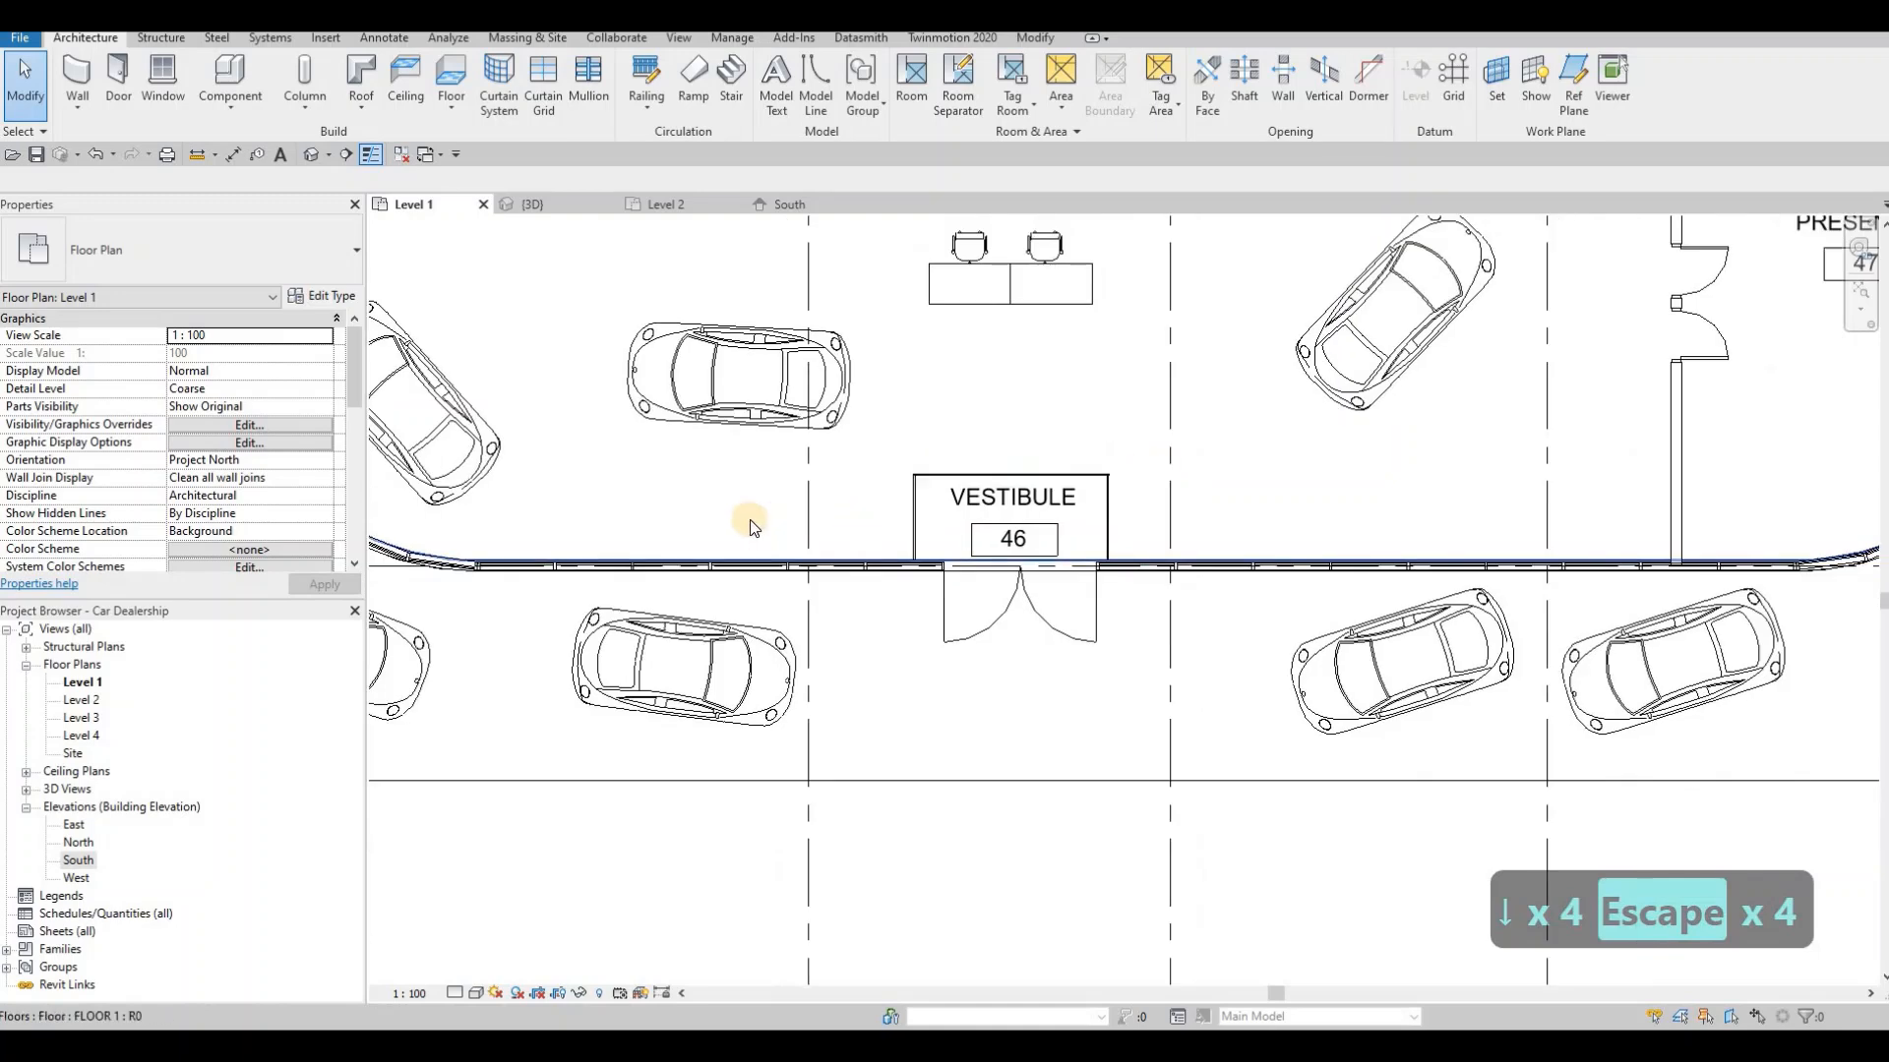
{"action": "middle_click_drag", "start_coordinate": [846, 534], "coordinate": [926, 536]}
{"action": "middle_click_drag", "start_coordinate": [1129, 508], "coordinate": [1008, 485]}
{"action": "middle_click_drag", "start_coordinate": [865, 544], "coordinate": [947, 535]}
{"action": "scroll", "coordinate": [1030, 507], "scroll_direction": "down", "scroll_amount": 1}
{"action": "scroll", "coordinate": [1029, 507], "scroll_direction": "down", "scroll_amount": 1}
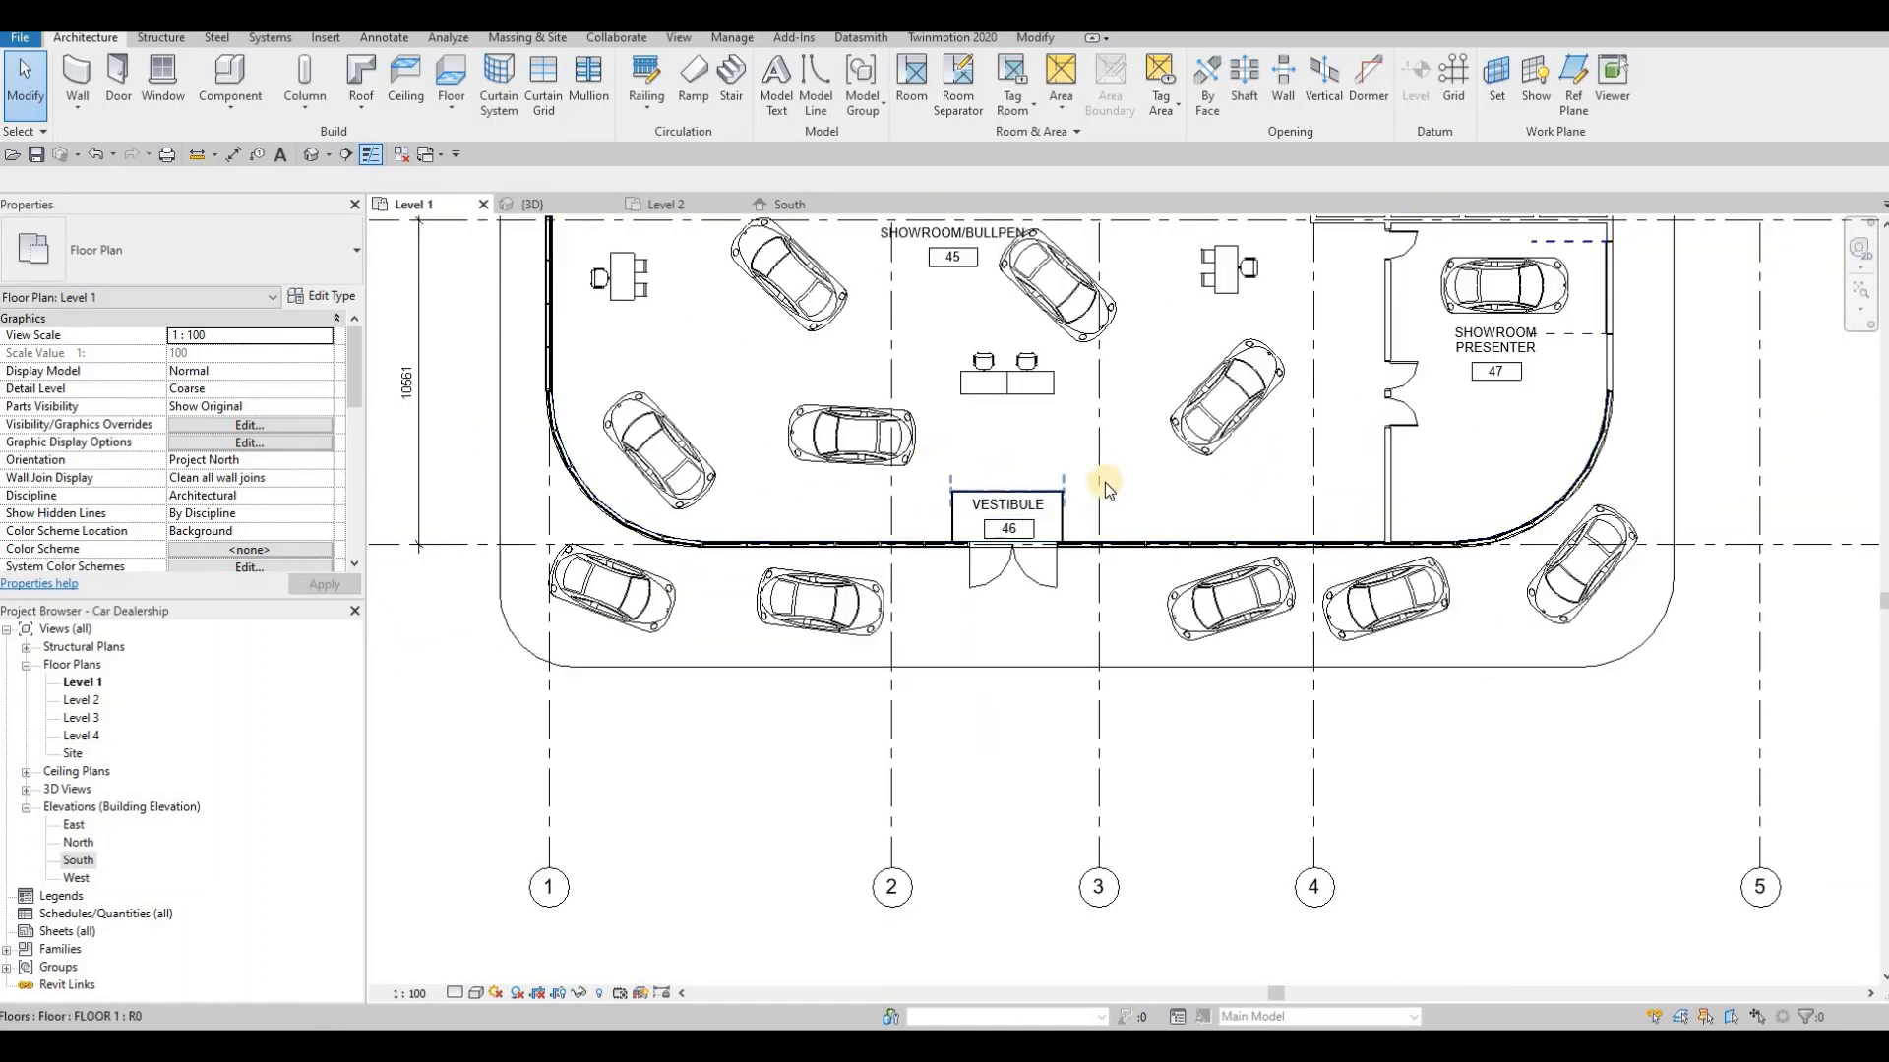